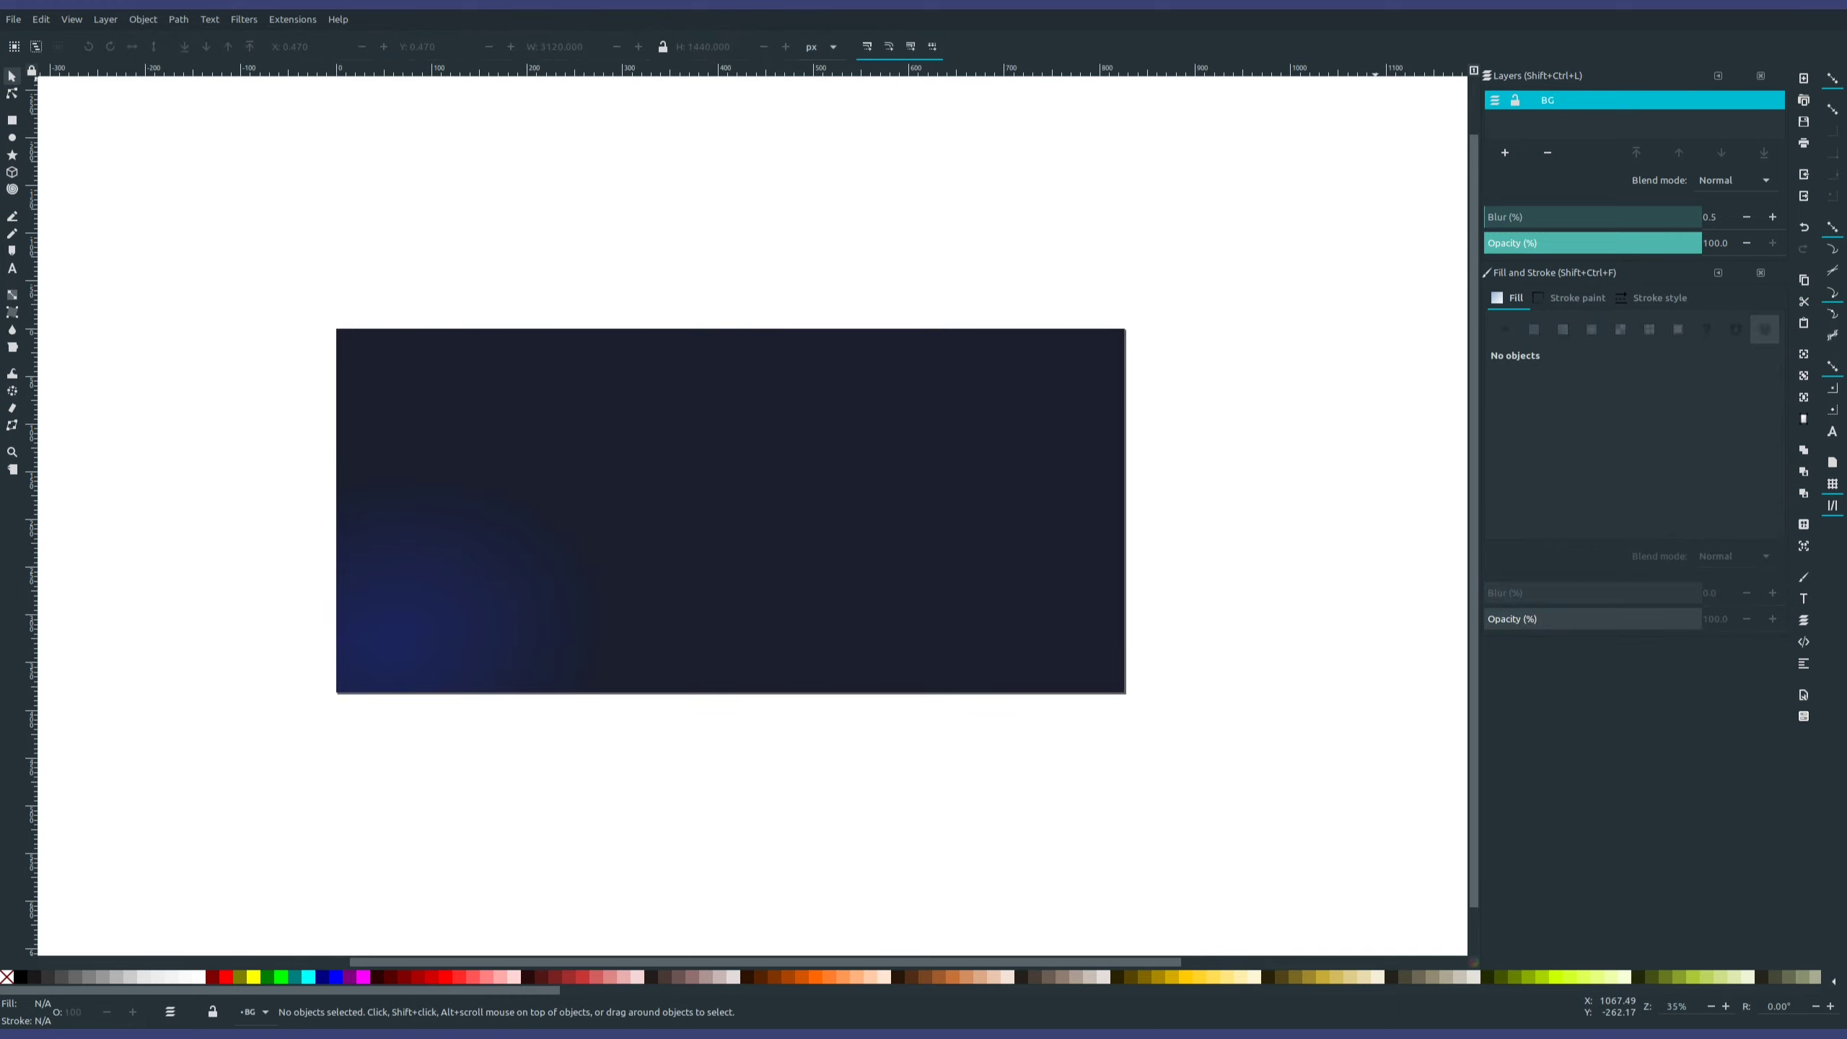
- Lock the BG layer and place the Earth reference picture on the Earth layer, above the page
click(1515, 100)
key(shift+ctrl+e)
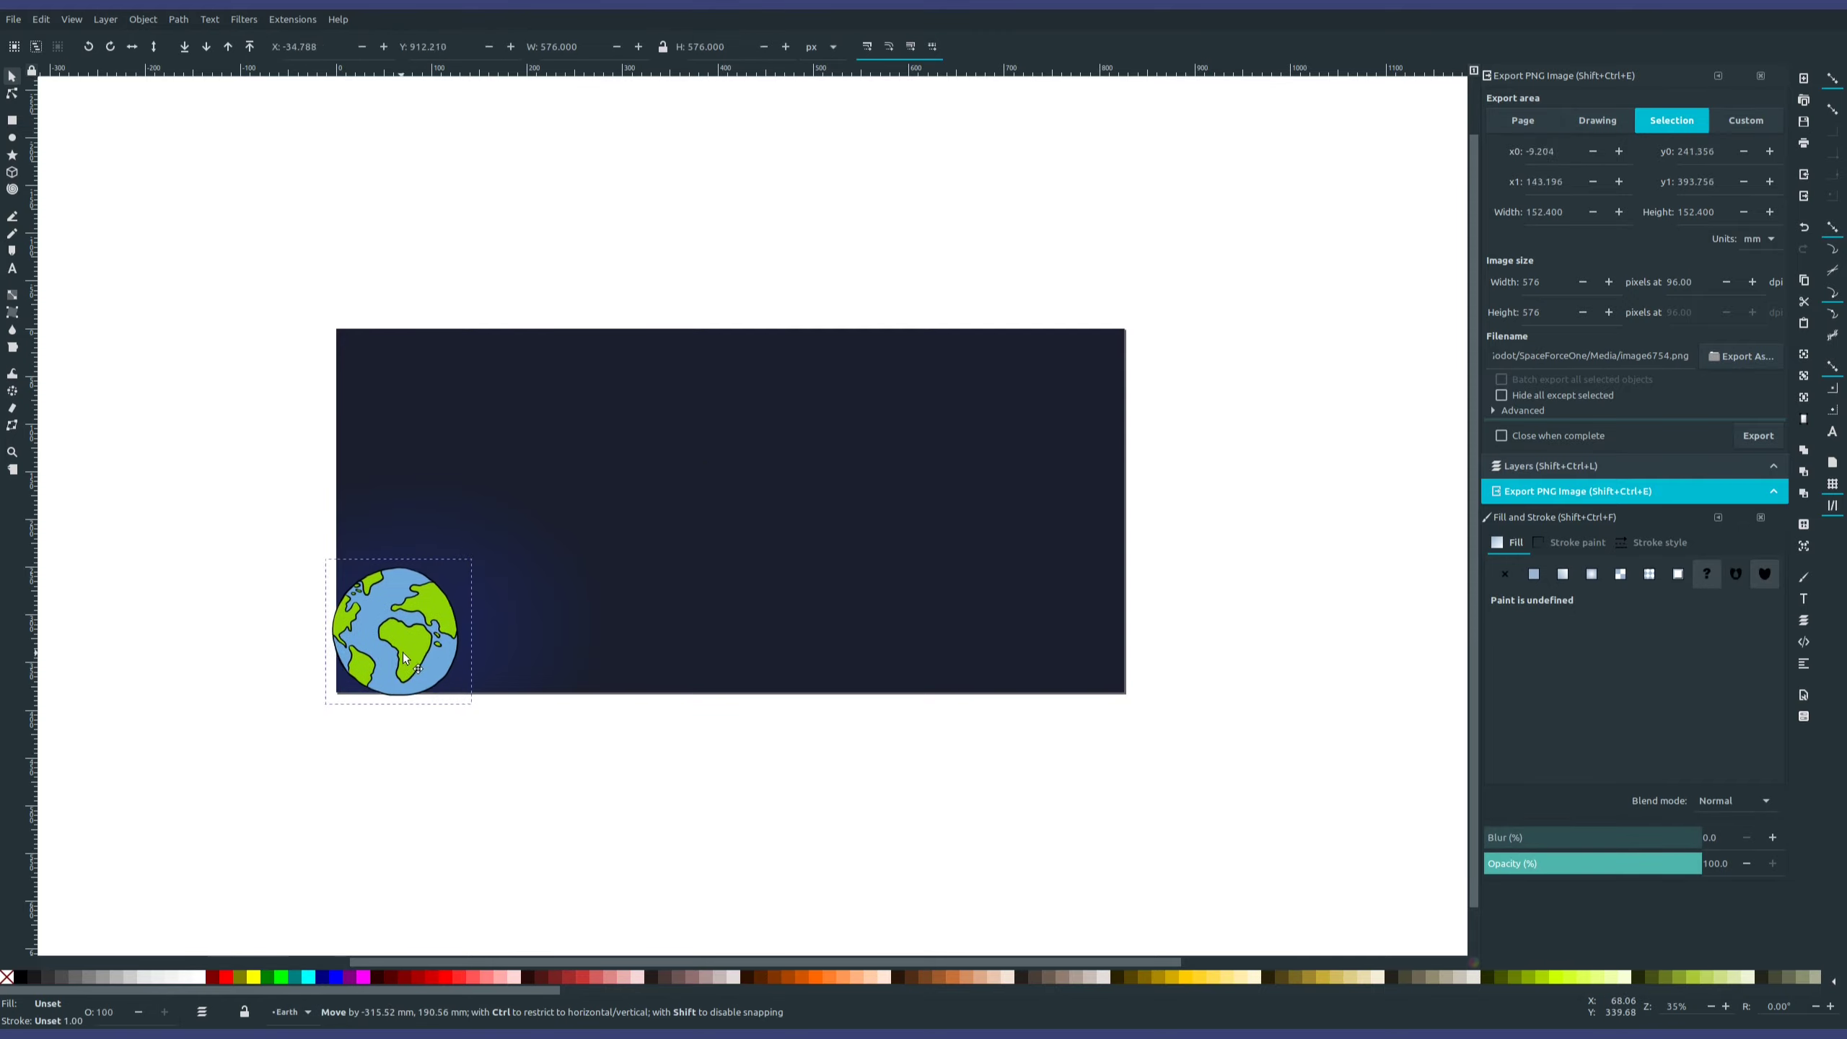
mouse_move(398, 631)
mouse_down()
mouse_move(808, 211)
mouse_move(779, 224)
mouse_up()
- Draw an ellipse about 150 × 141 mm over the Earth picture and centre it roughly on the globe
ctrl+scroll(778, 224, up, 4)
ctrl+scroll(656, 614, down, 2)
click(12, 138)
mouse_move(591, 537)
mouse_down()
mouse_move(837, 342)
mouse_move(881, 271)
mouse_up()
key(s)
drag(762, 409, 749, 408)
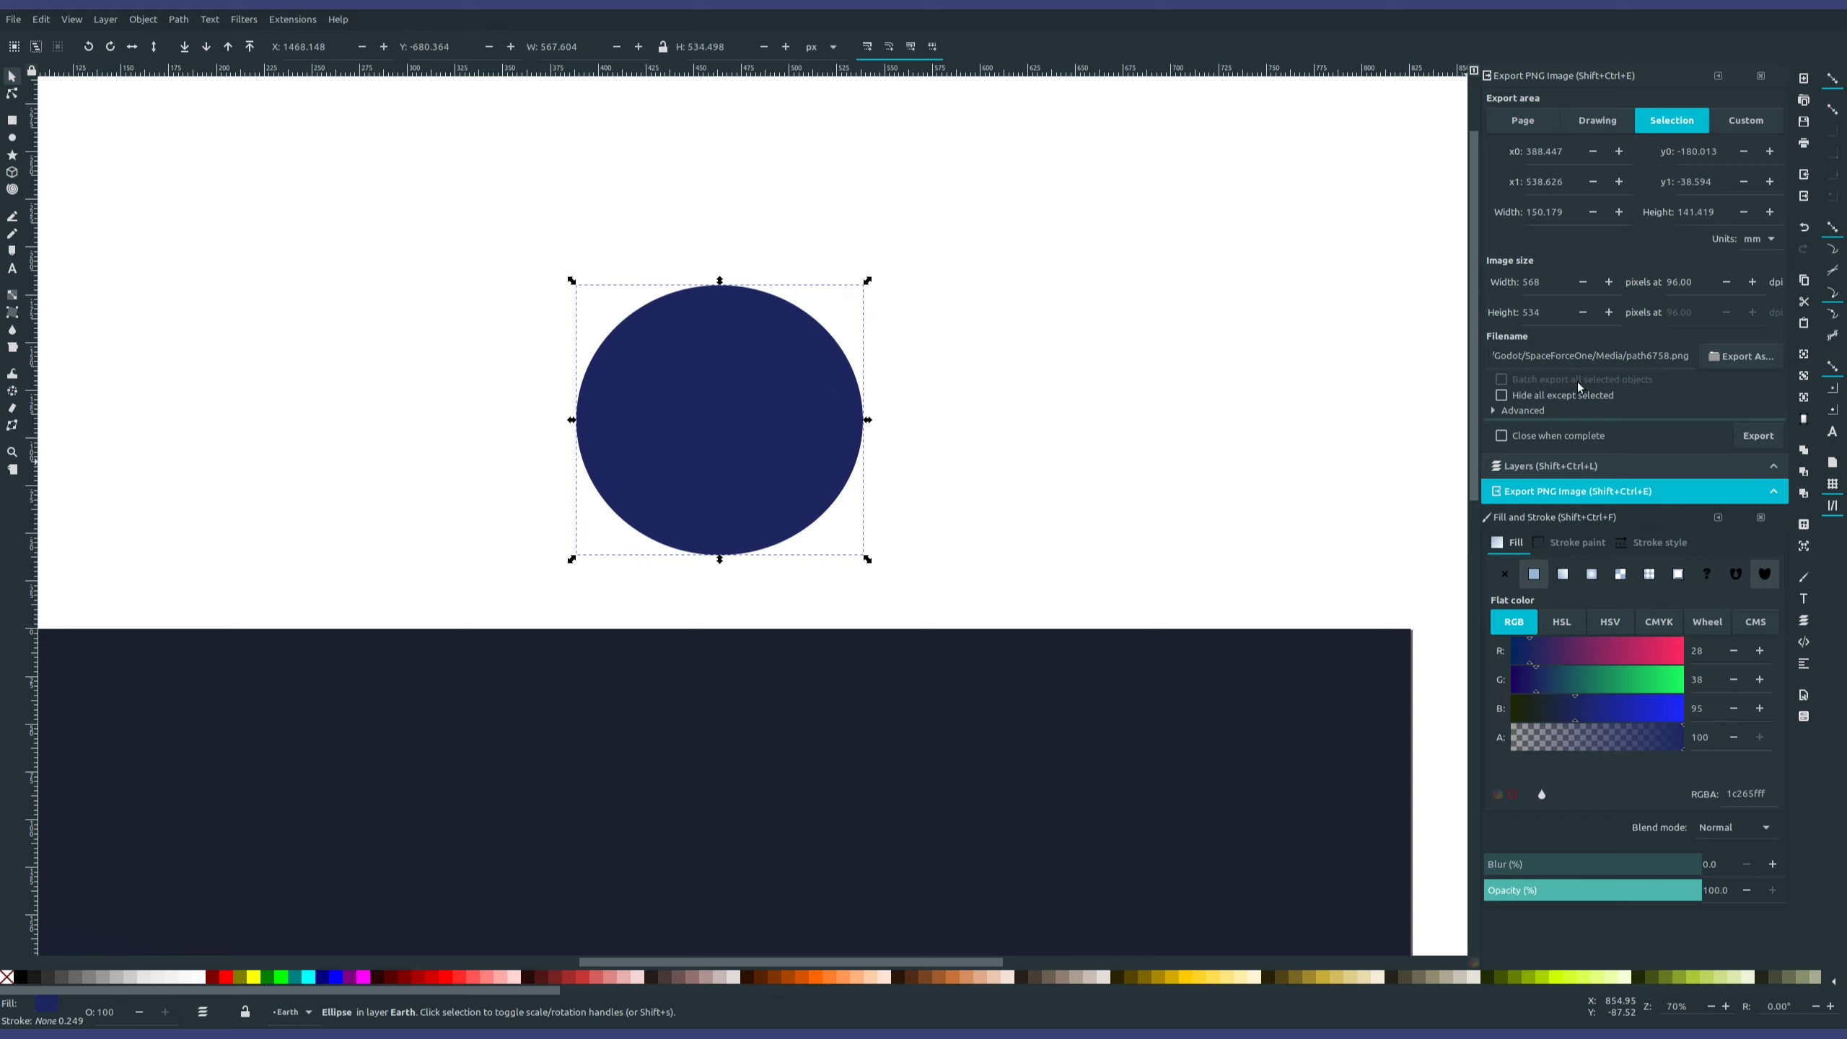
- Give the ellipse a flat 2 mm blue stroke and lower it behind the Earth picture
click(1571, 542)
click(1534, 575)
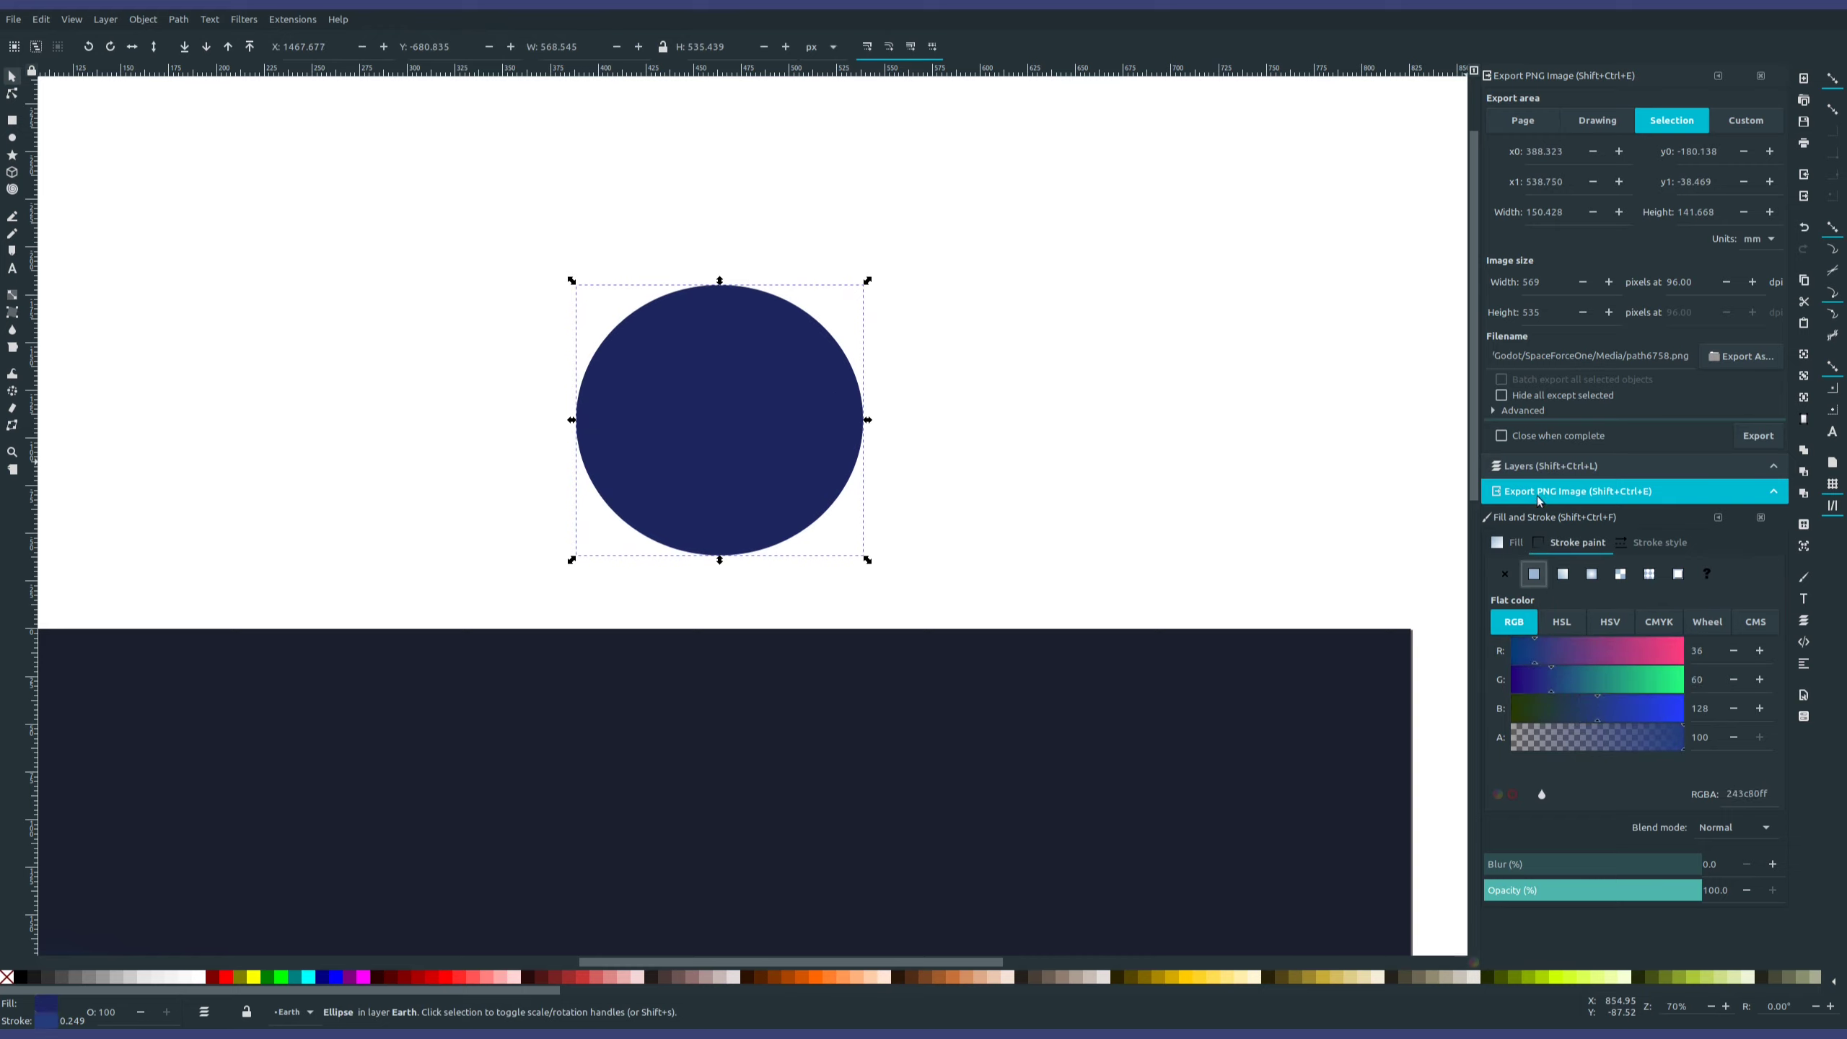
click(1660, 542)
key(Page_Down)
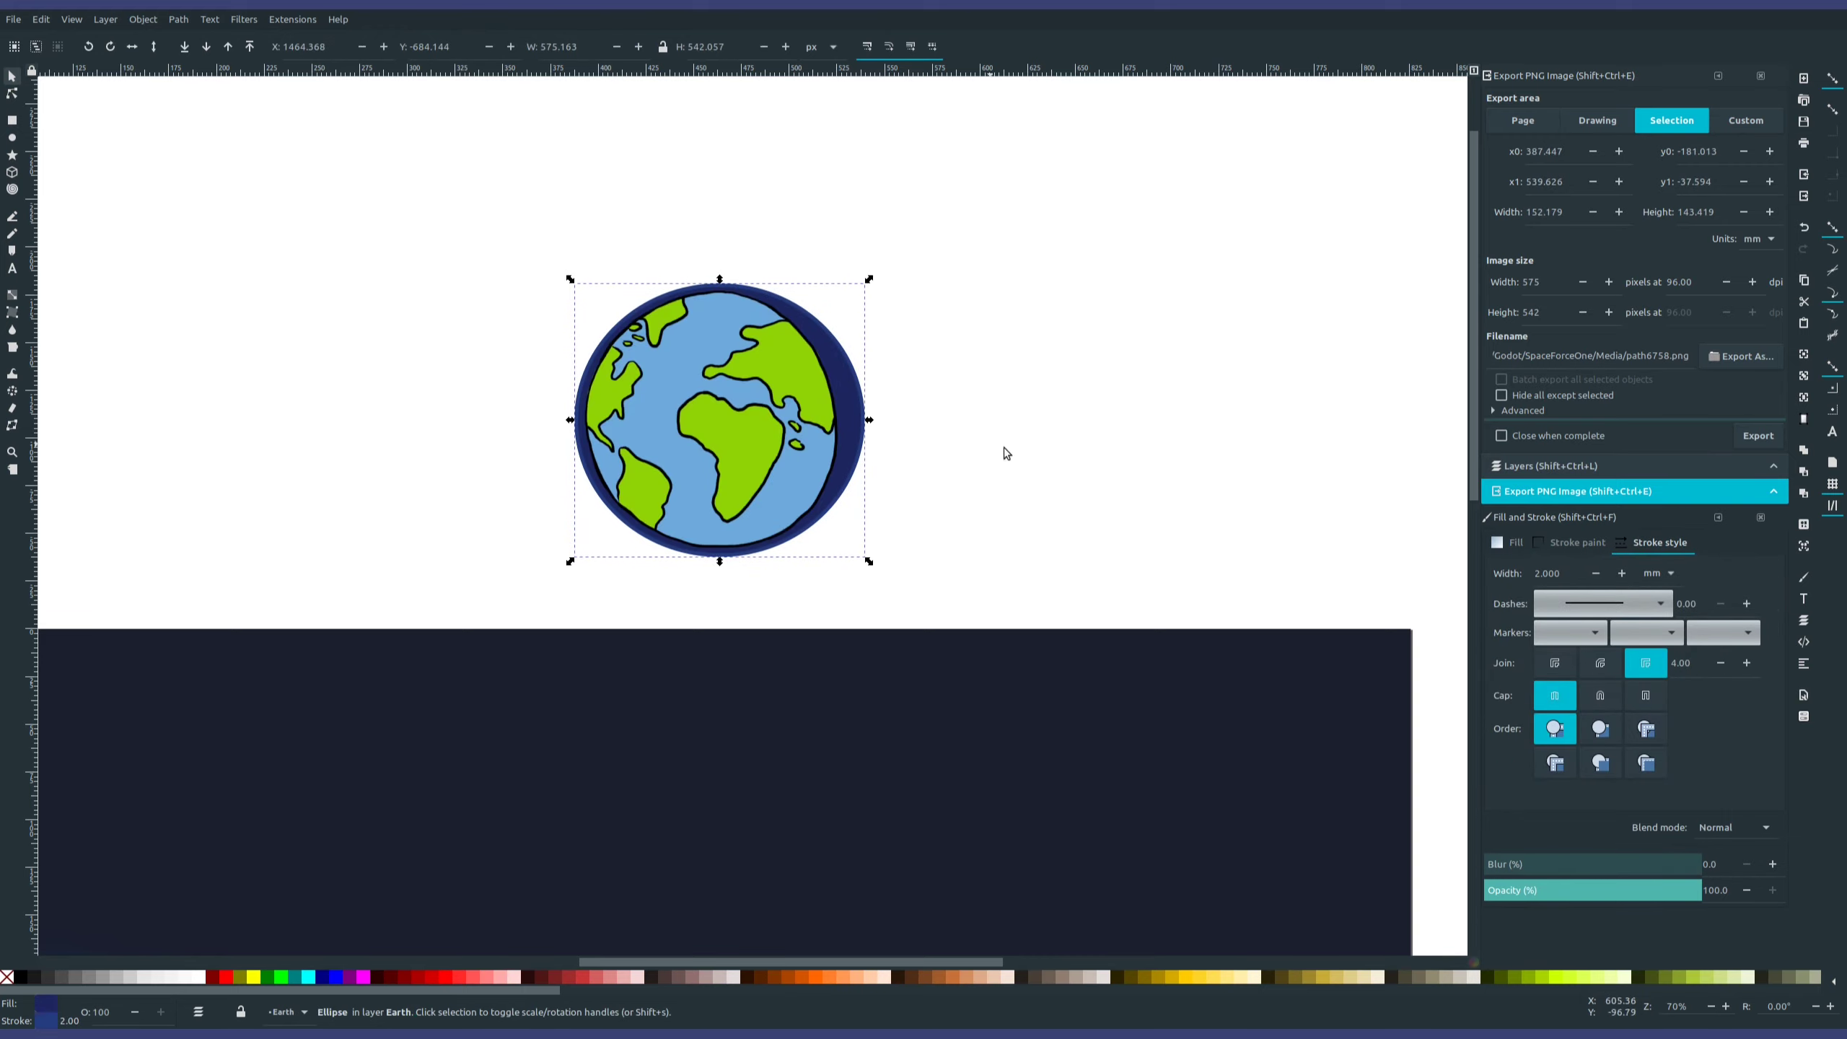
- Fill the ellipse with the reference picture's ocean blue and darken it slightly
click(1519, 545)
click(1542, 794)
click(844, 465)
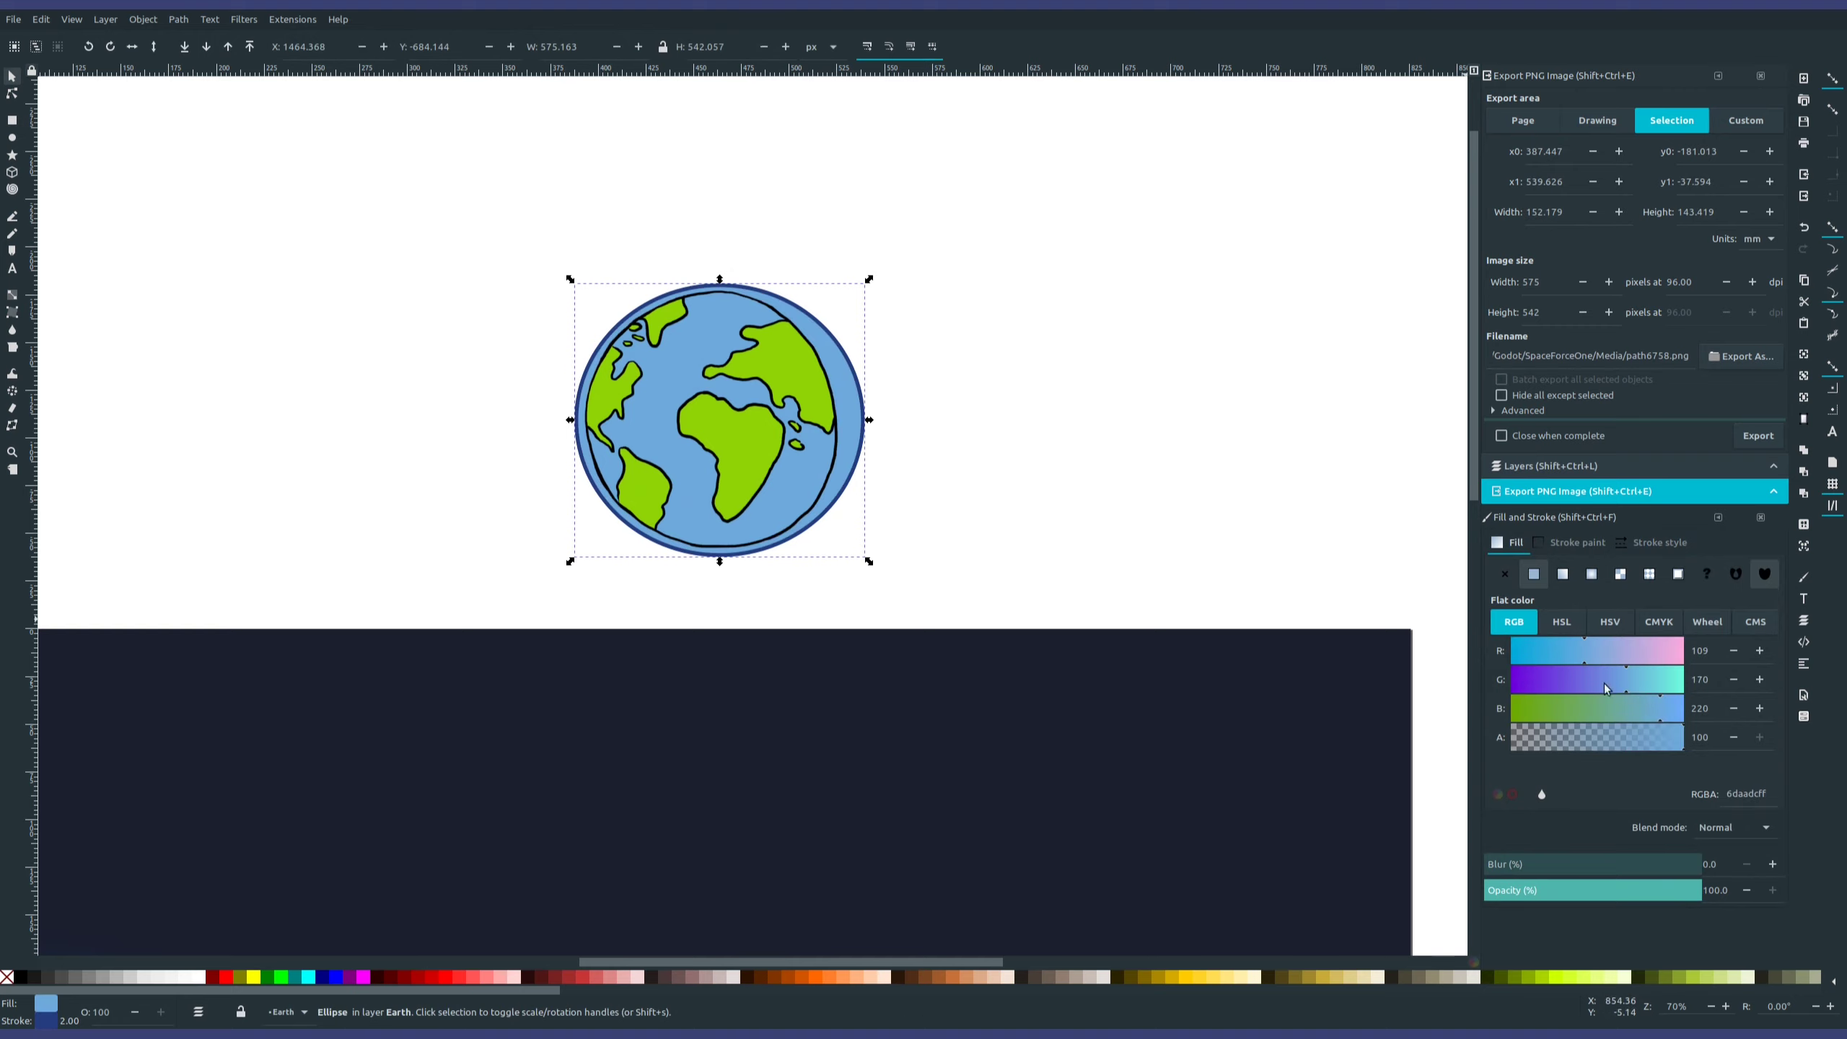
click(1638, 710)
- Change the ellipse's stroke to a translucent light blue, RGB 149, 189, 217, and widen it to 3 mm
click(1577, 542)
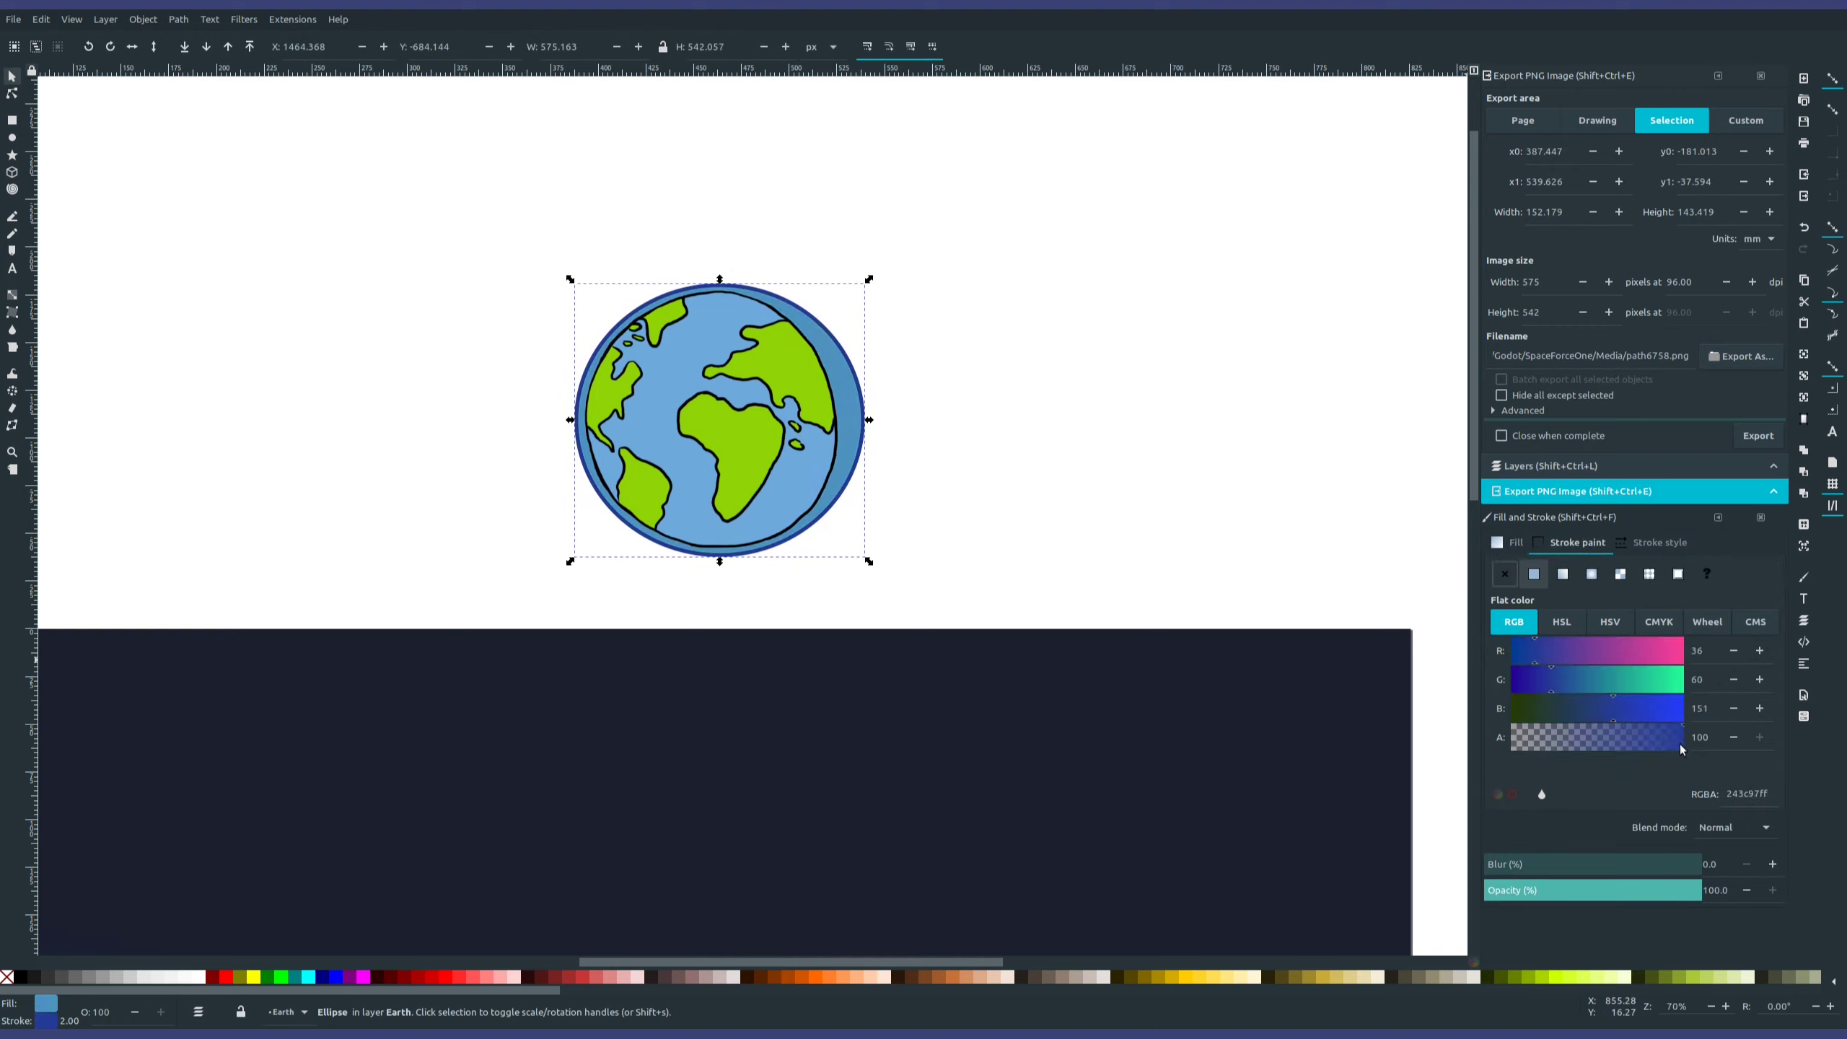
click(1603, 682)
click(1559, 654)
click(1625, 682)
click(1598, 654)
click(1664, 711)
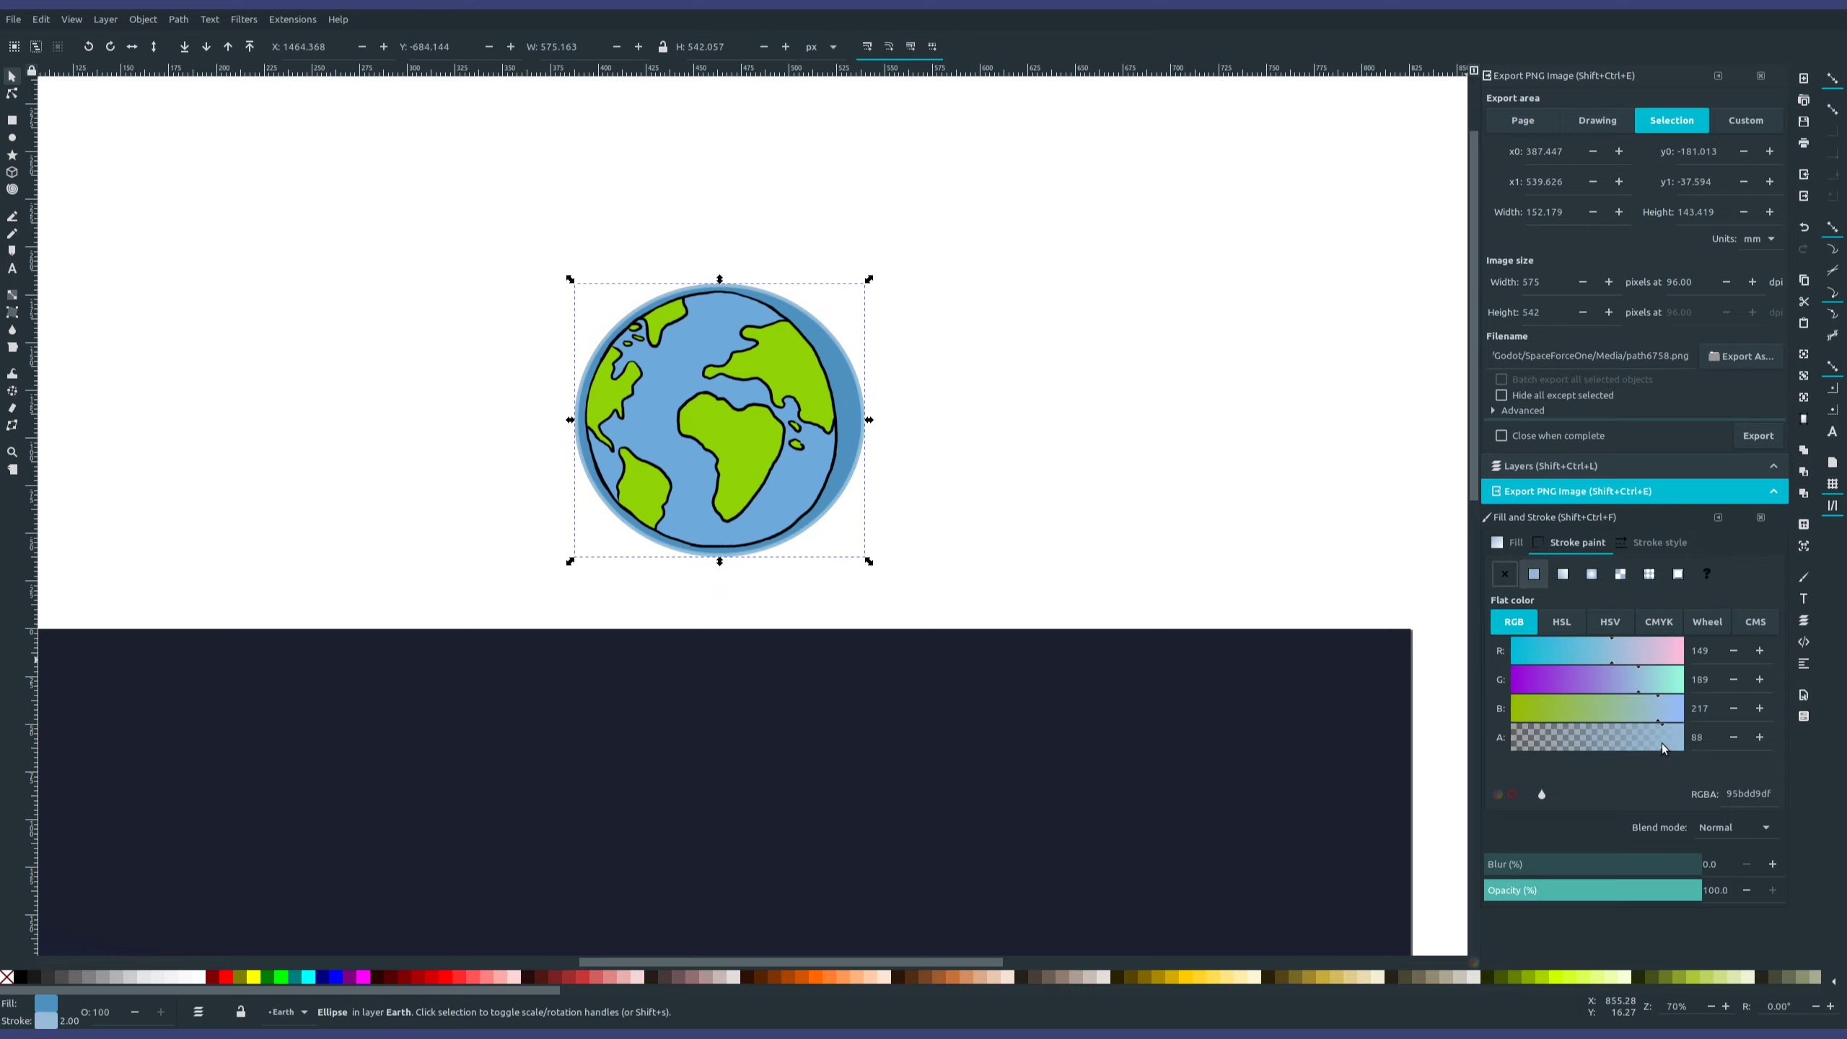
click(1660, 542)
click(1315, 600)
scroll(173, 148, up, 1)
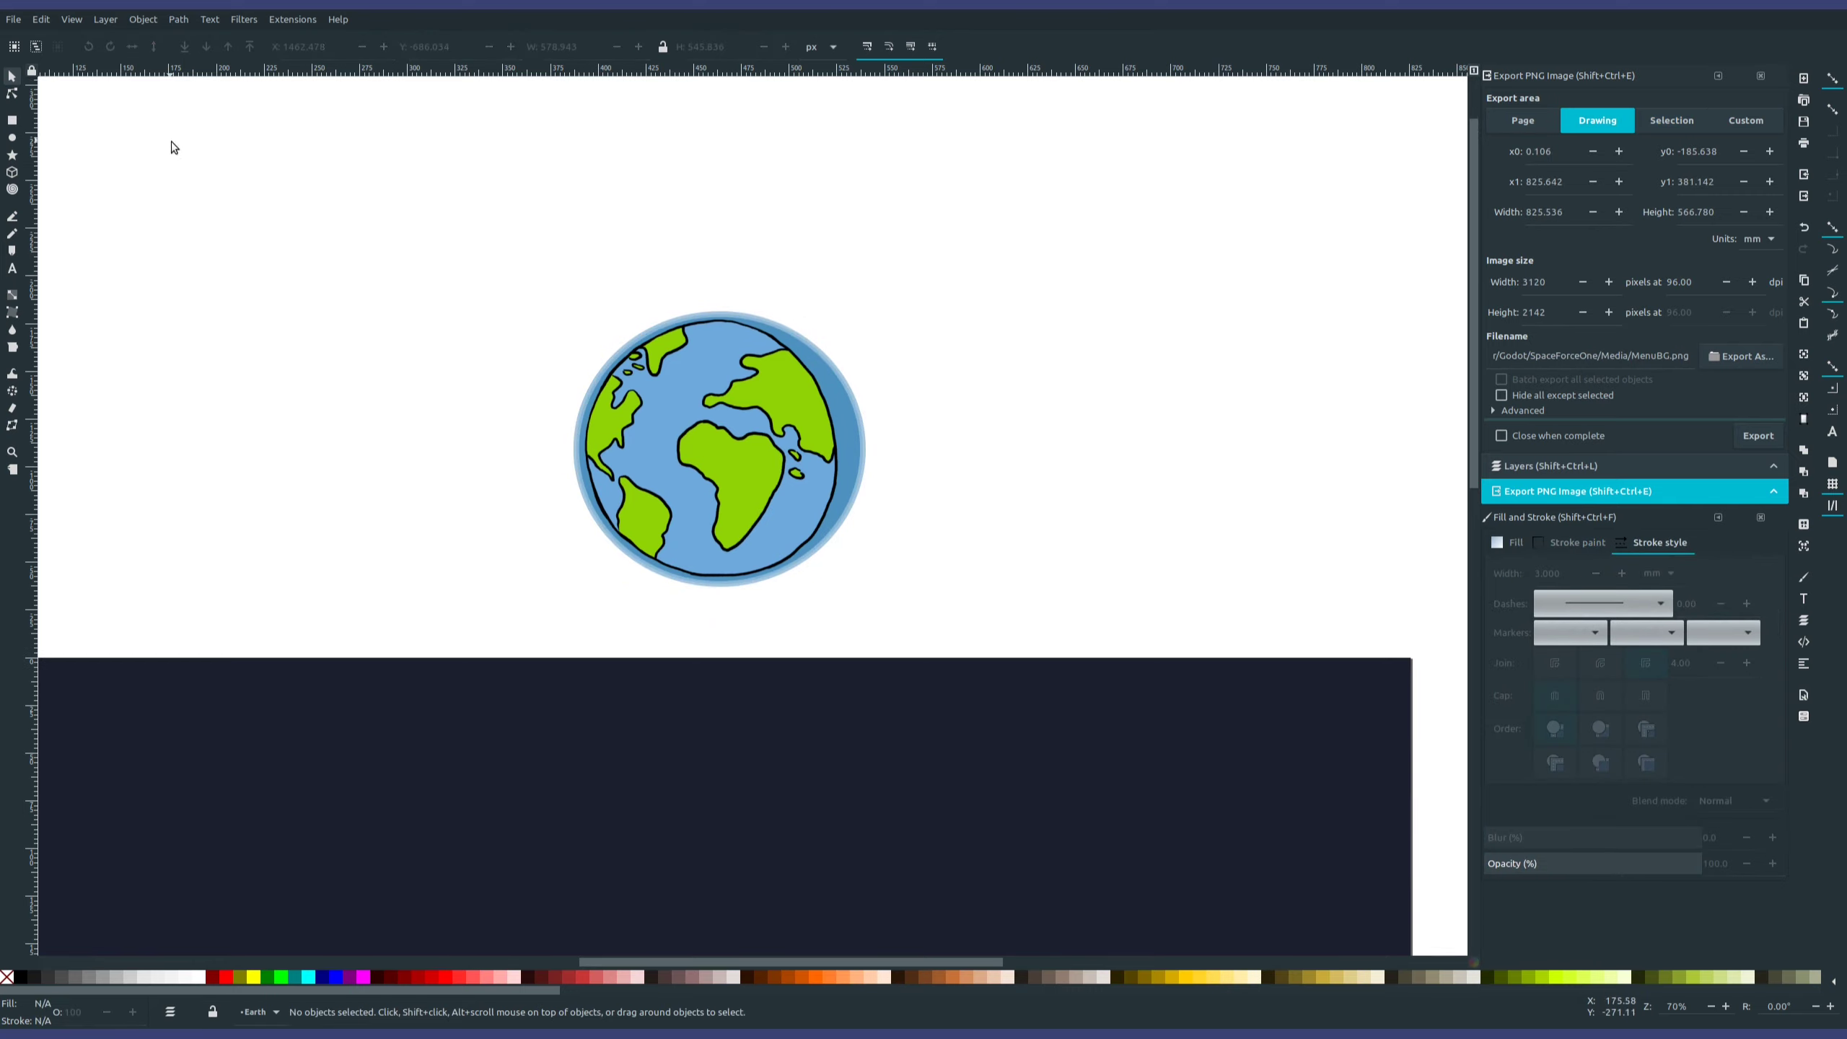
- Trace Africa with a freehand outline and give it a 1 mm semi-transparent grey-green stroke
click(13, 236)
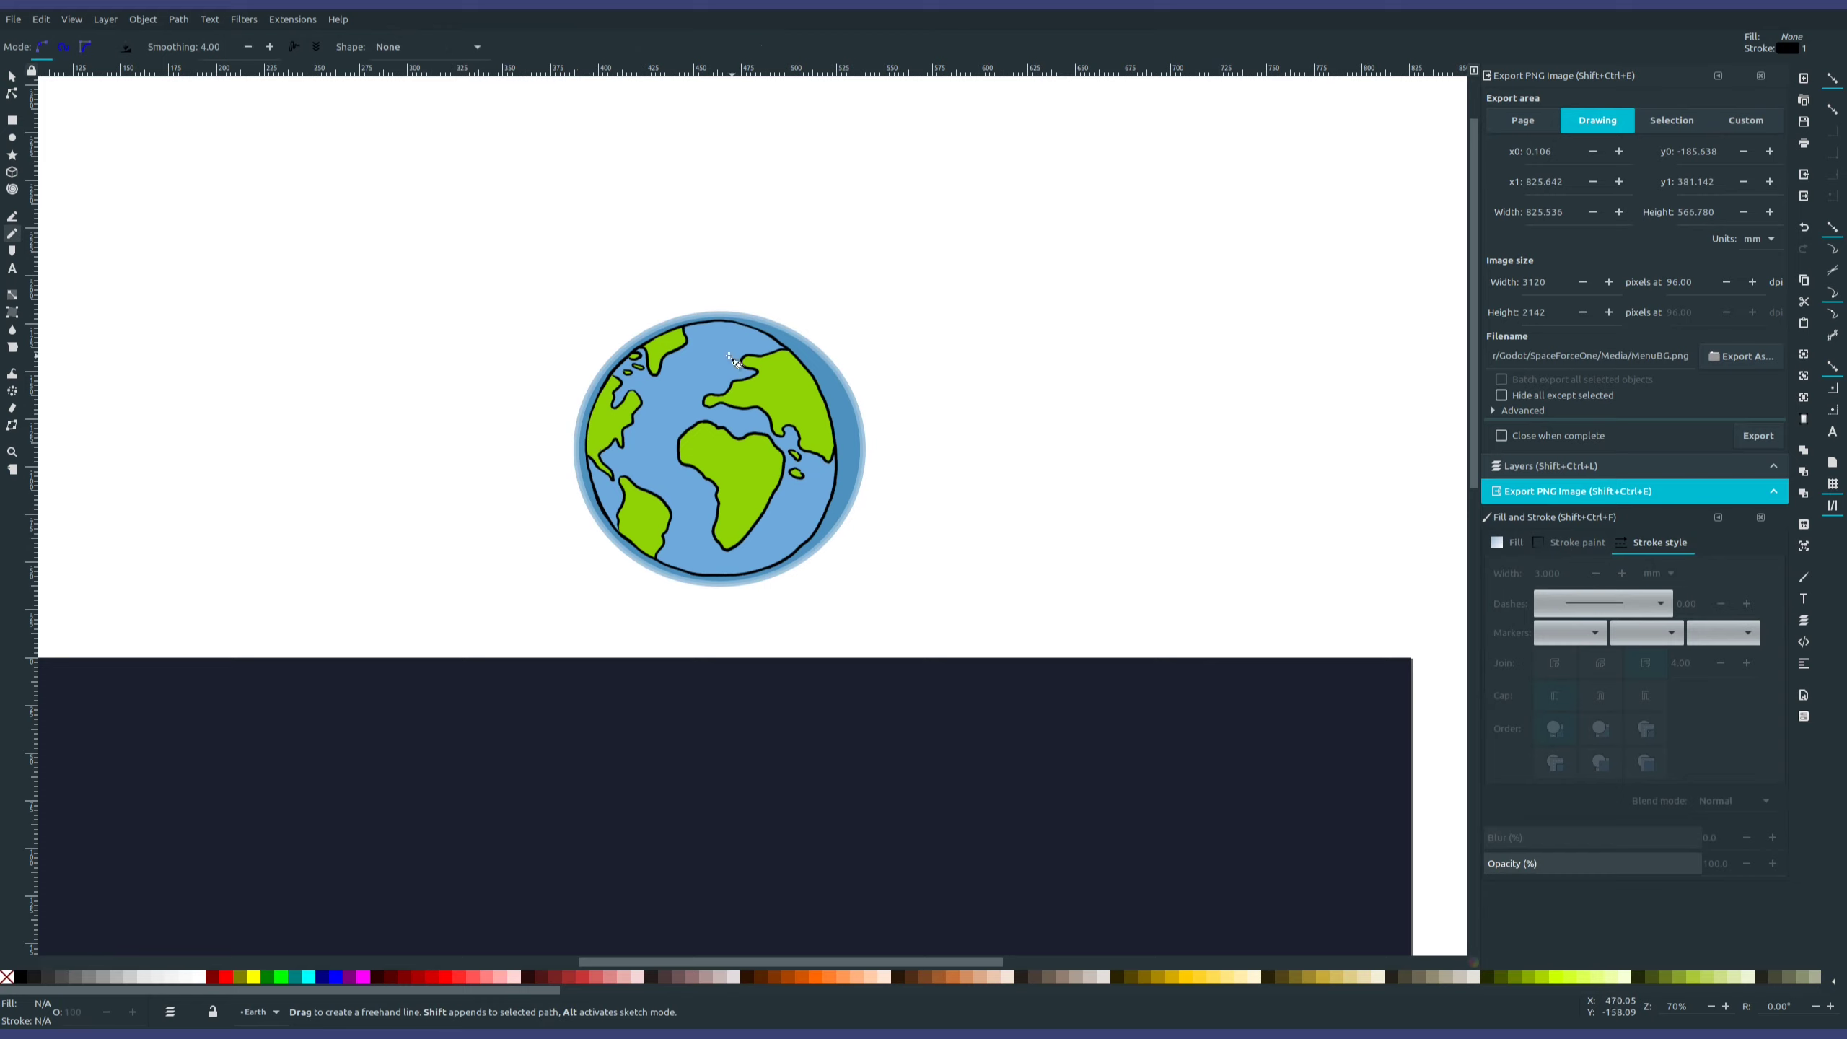
drag(783, 471, 782, 473)
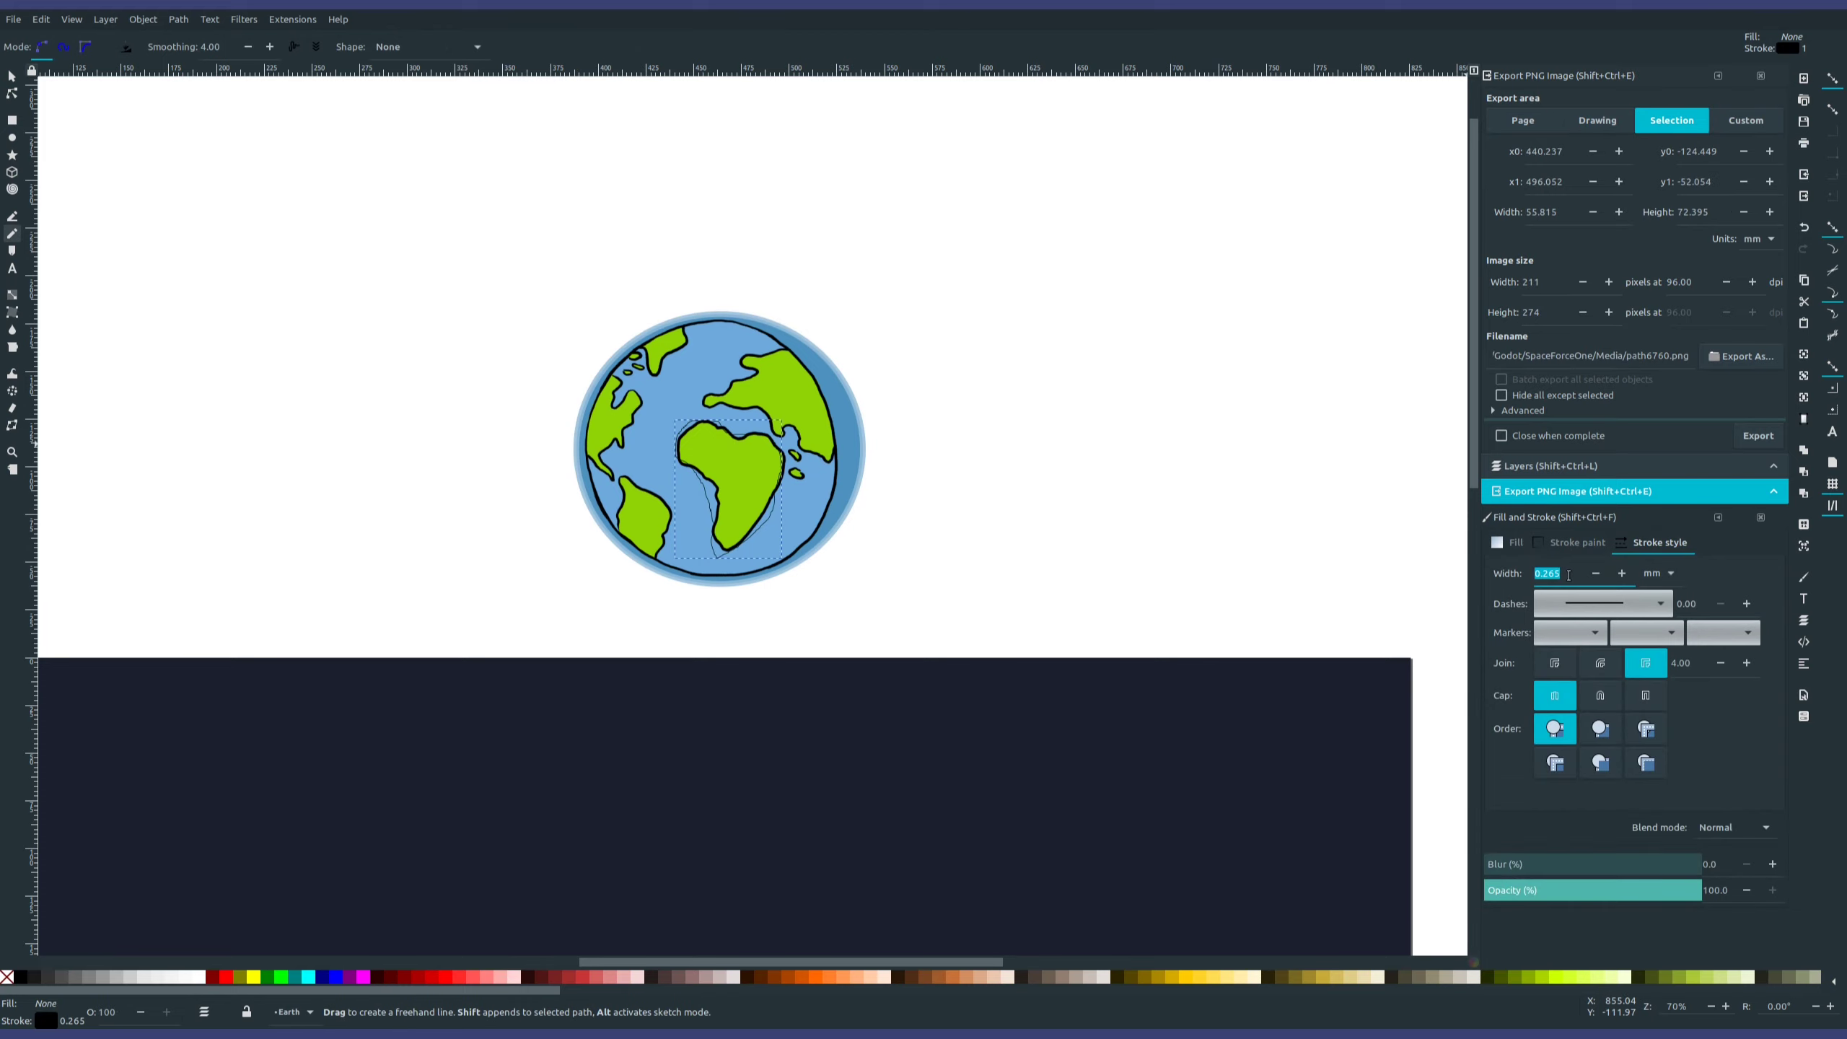
click(1577, 542)
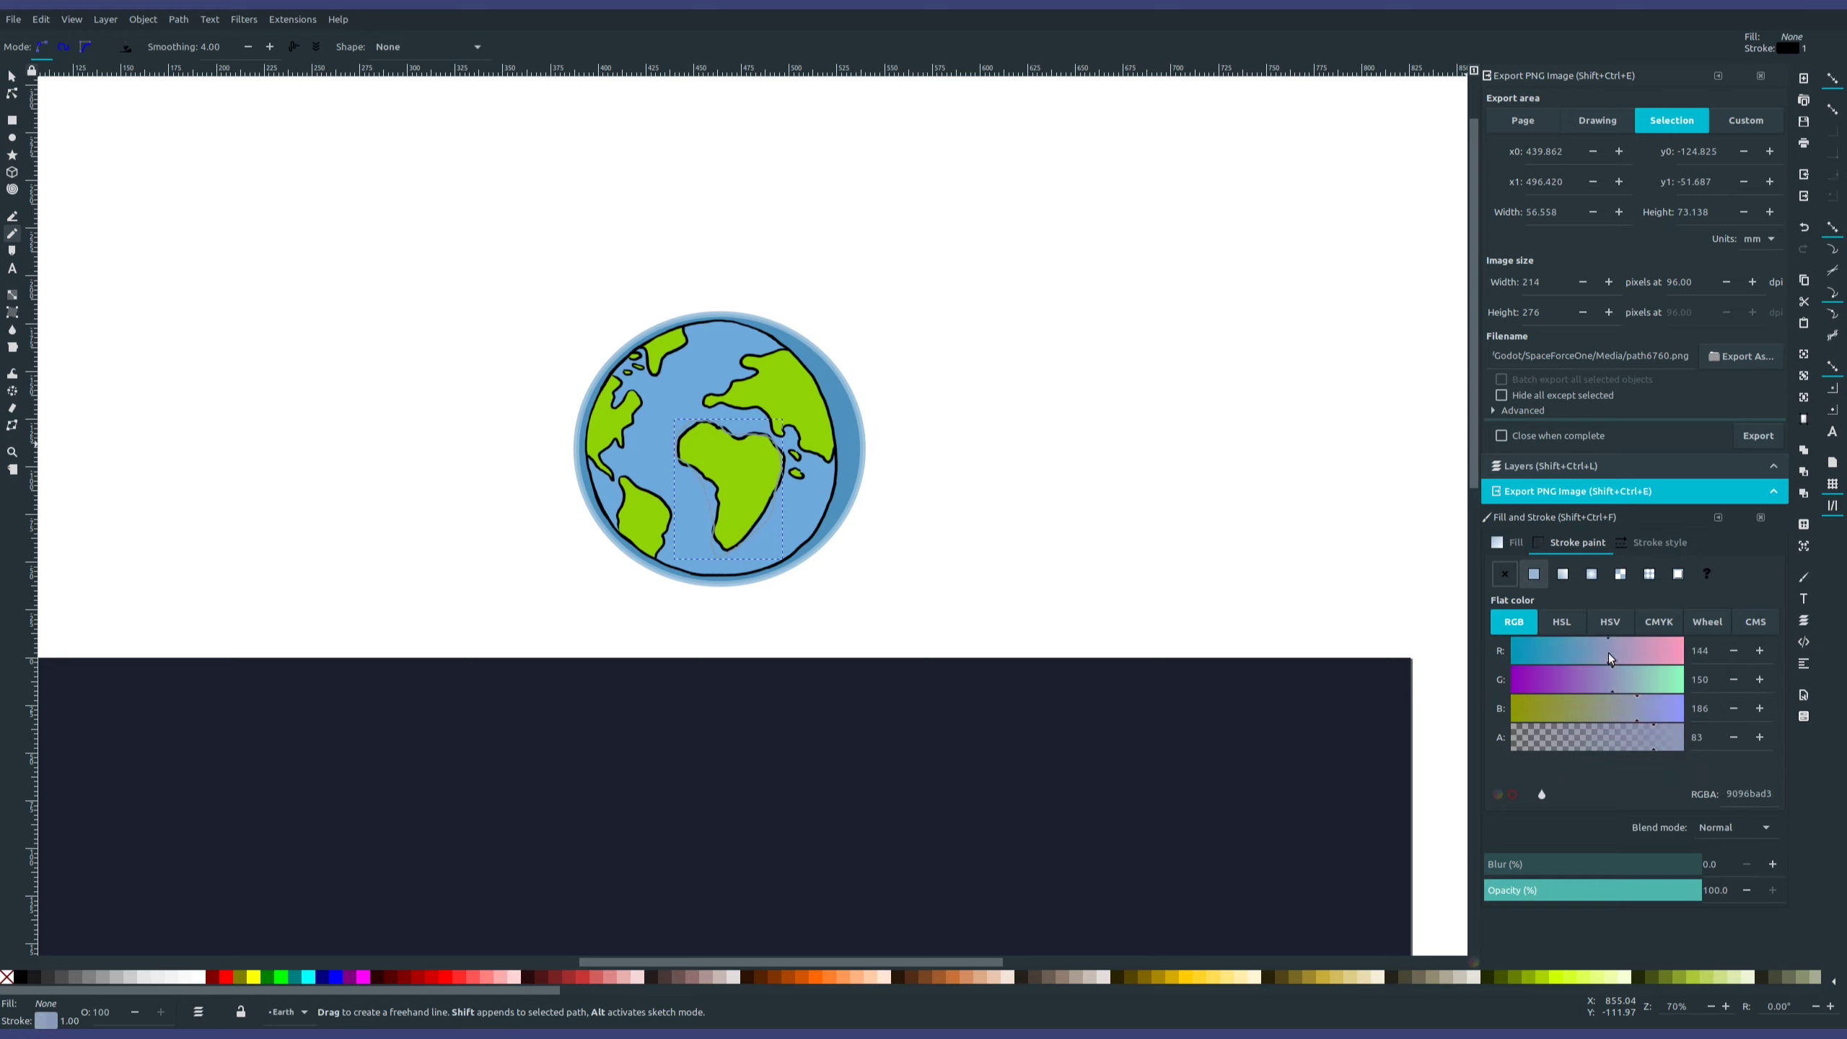
click(1630, 679)
- Fill the Africa shape with flat green, RGB 65, 159, 39
click(1515, 543)
click(1535, 575)
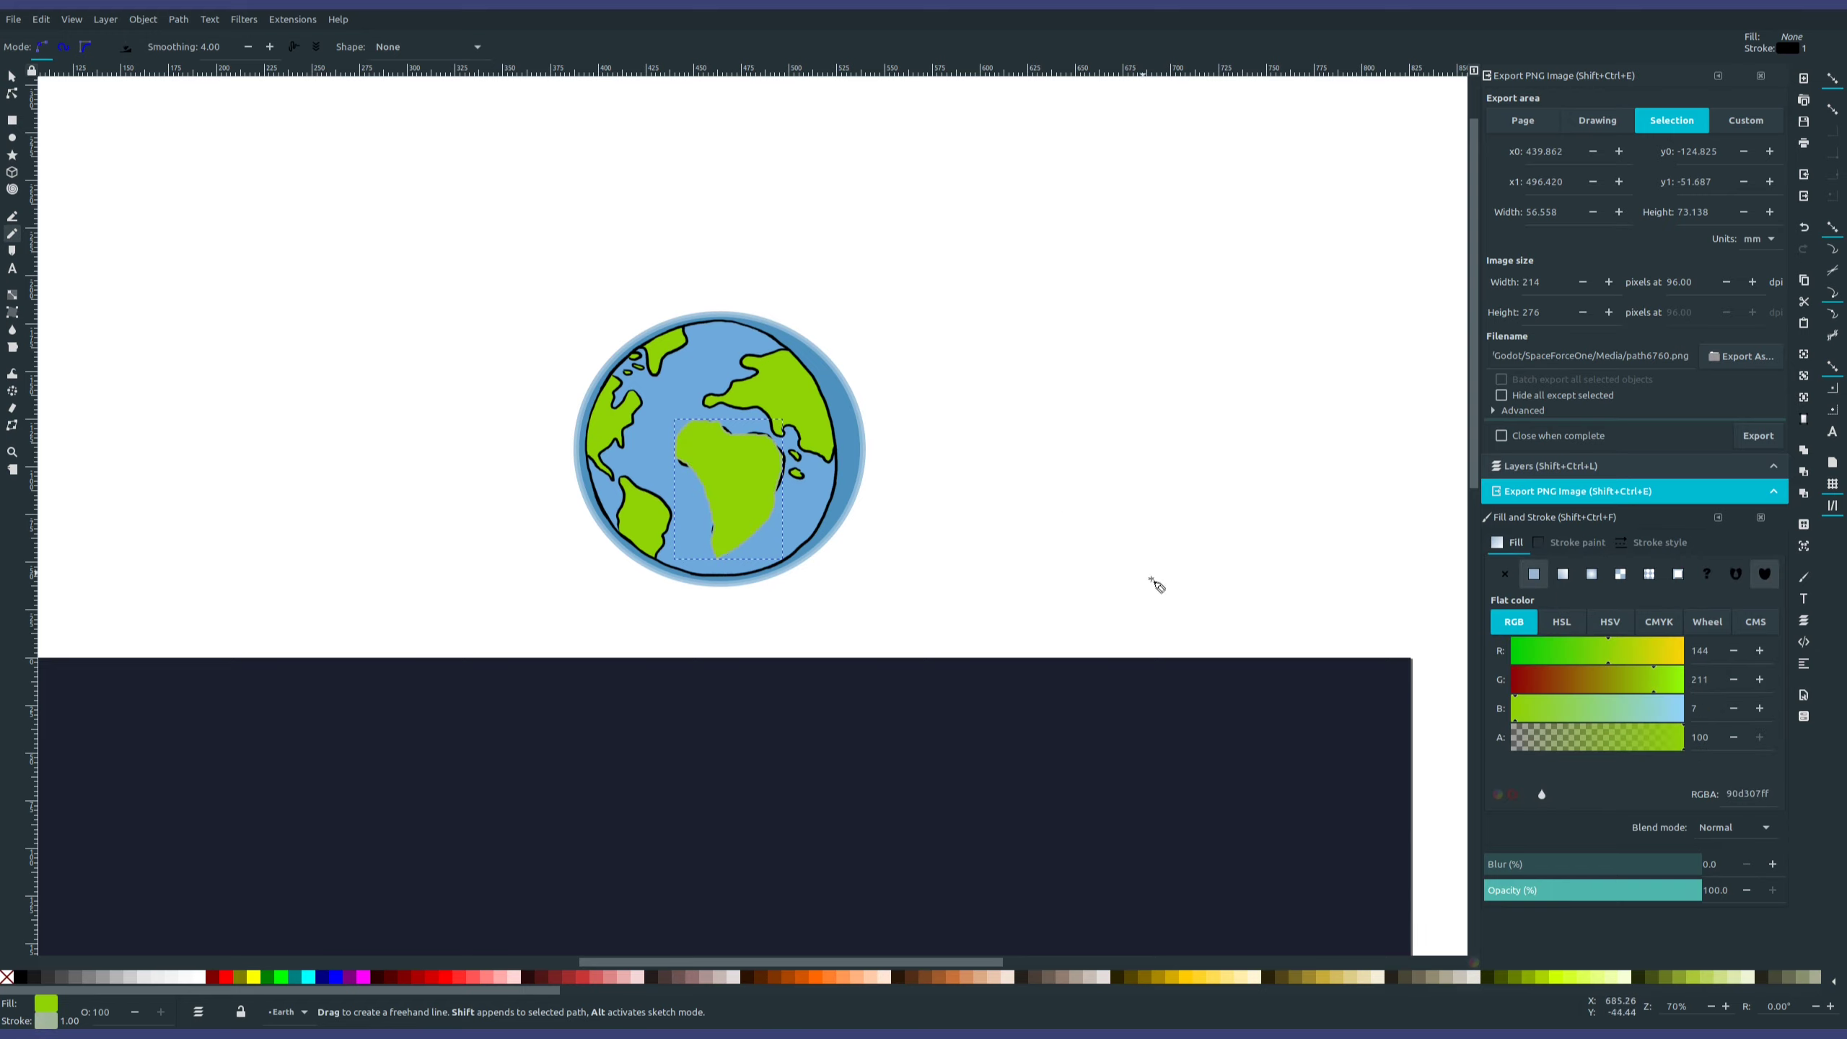
click(1636, 676)
drag(1639, 680, 1625, 687)
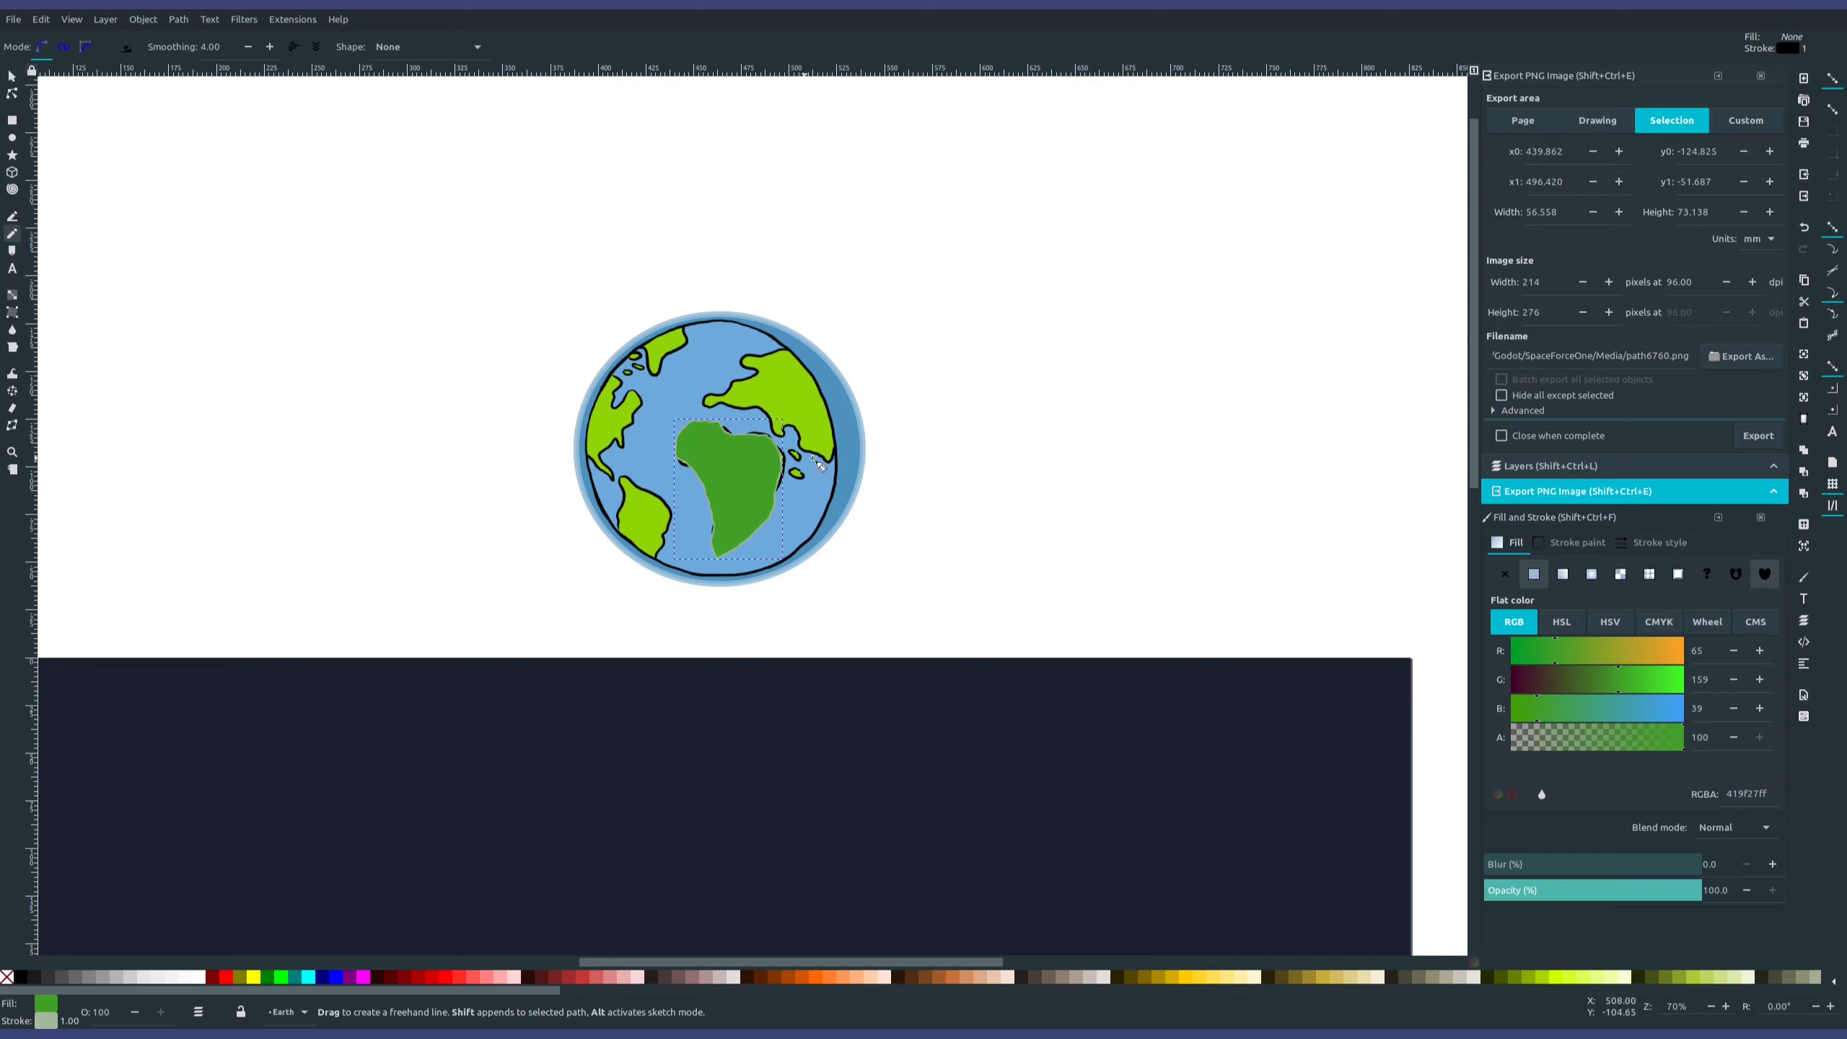
- Trace freehand outlines for Eurasia, Greenland, North America, South America and a small island east of Africa
drag(788, 345, 711, 401)
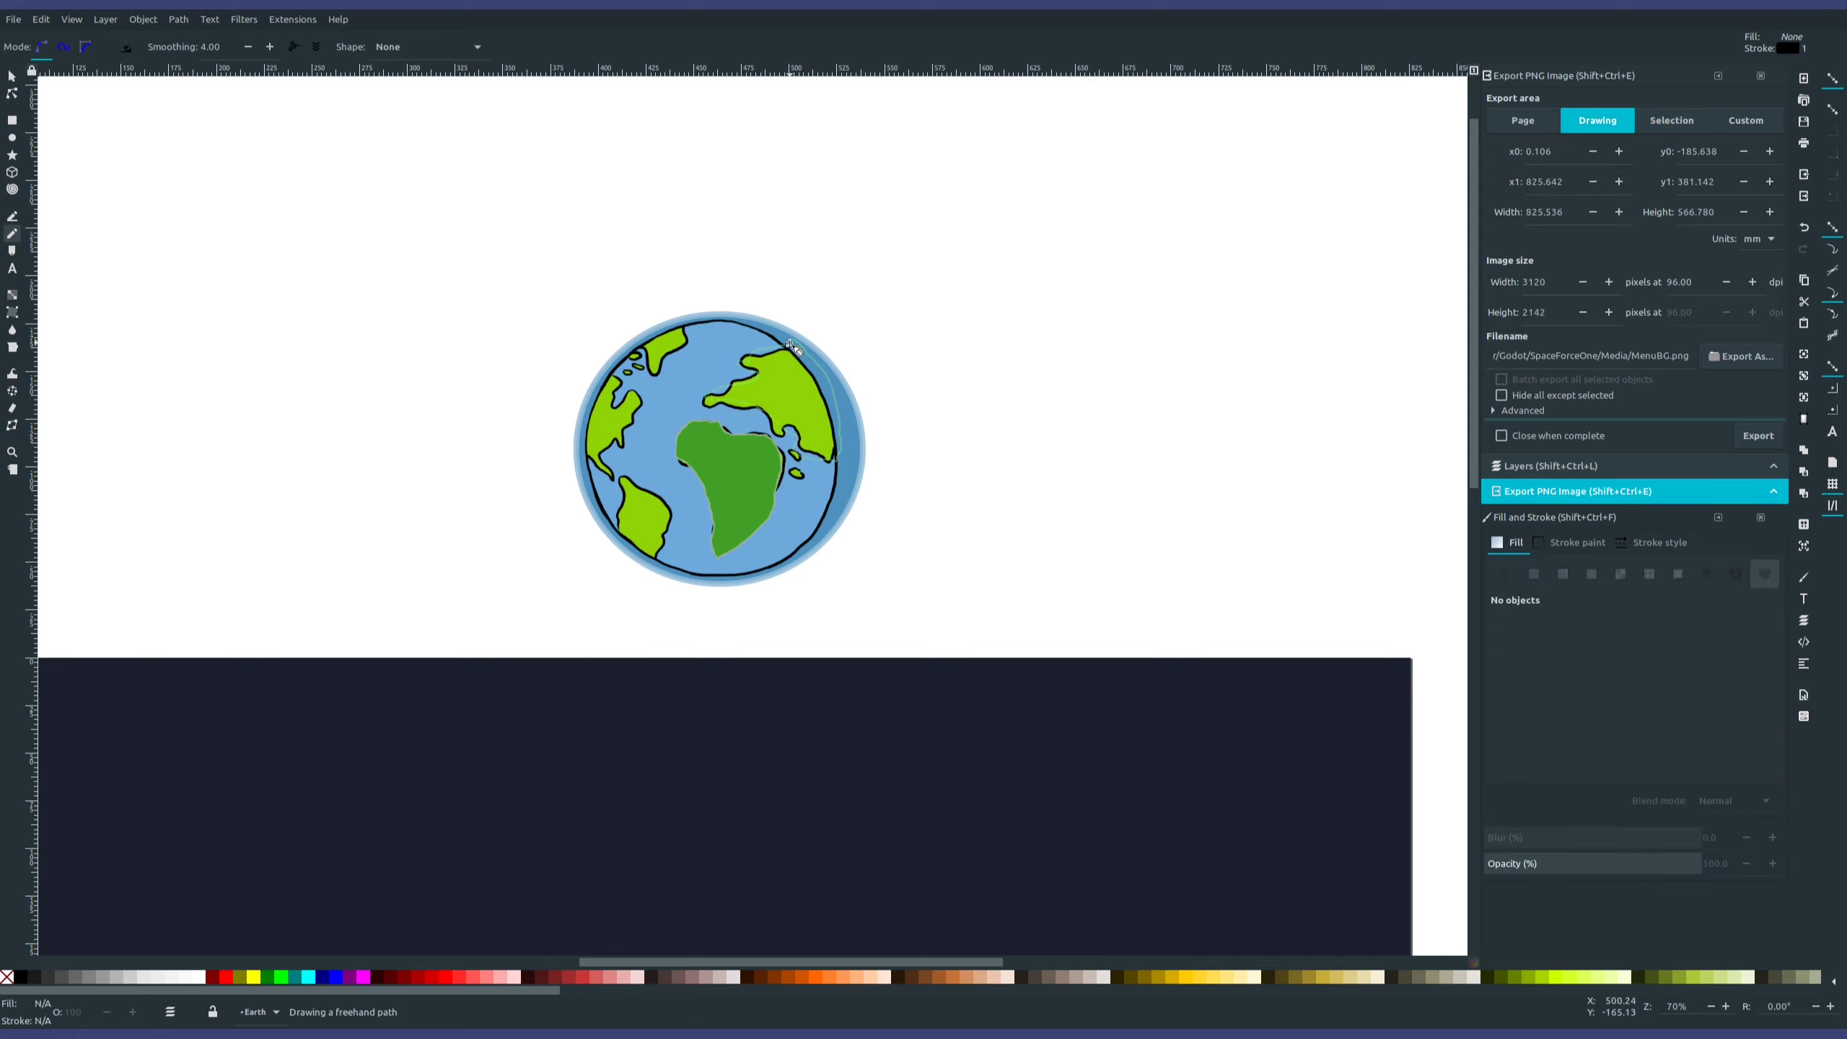
mouse_move(791, 347)
mouse_down()
mouse_move(698, 322)
mouse_move(619, 373)
mouse_move(586, 437)
mouse_move(633, 487)
mouse_up()
- Give the small island a 1 mm stroke in Africa's grey-green stroke colour and fill it with Africa's green
click(1577, 542)
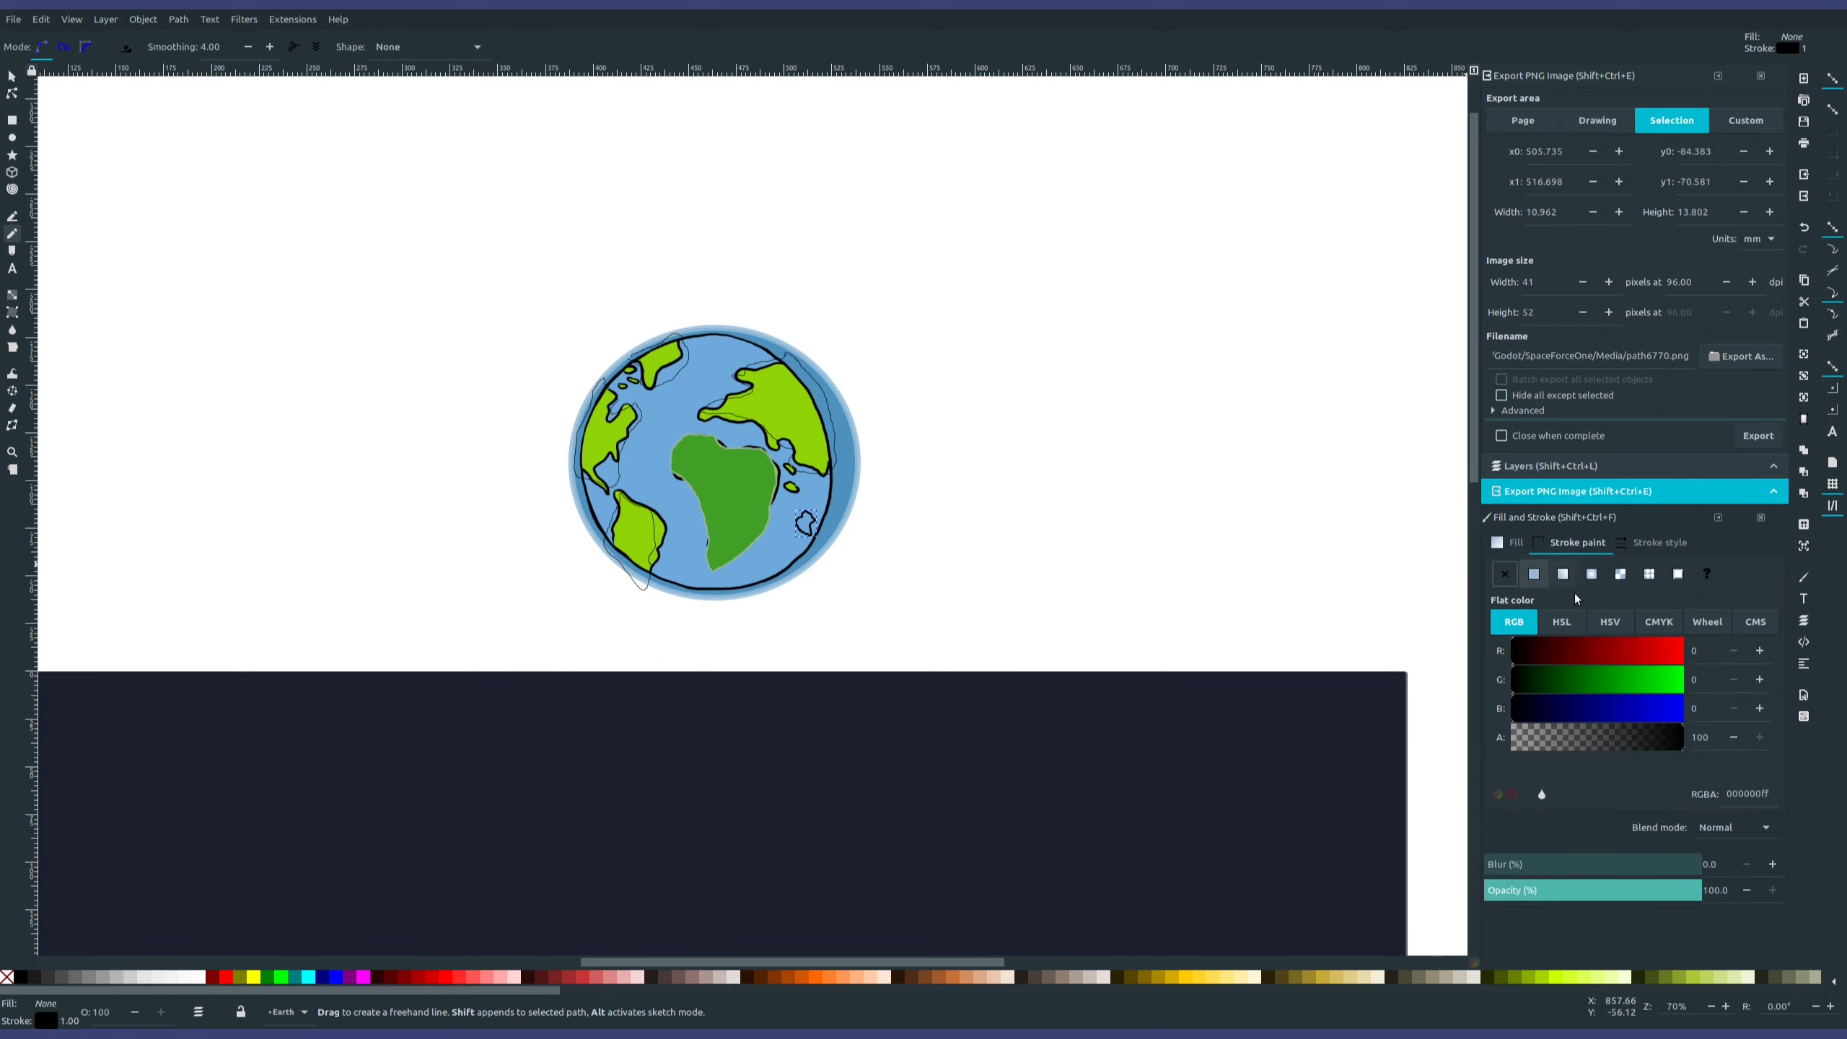
click(1543, 794)
ctrl+scroll(750, 519, up, 4)
click(829, 499)
middle_drag(1189, 550, 1266, 631)
click(1511, 542)
key(d)
click(837, 561)
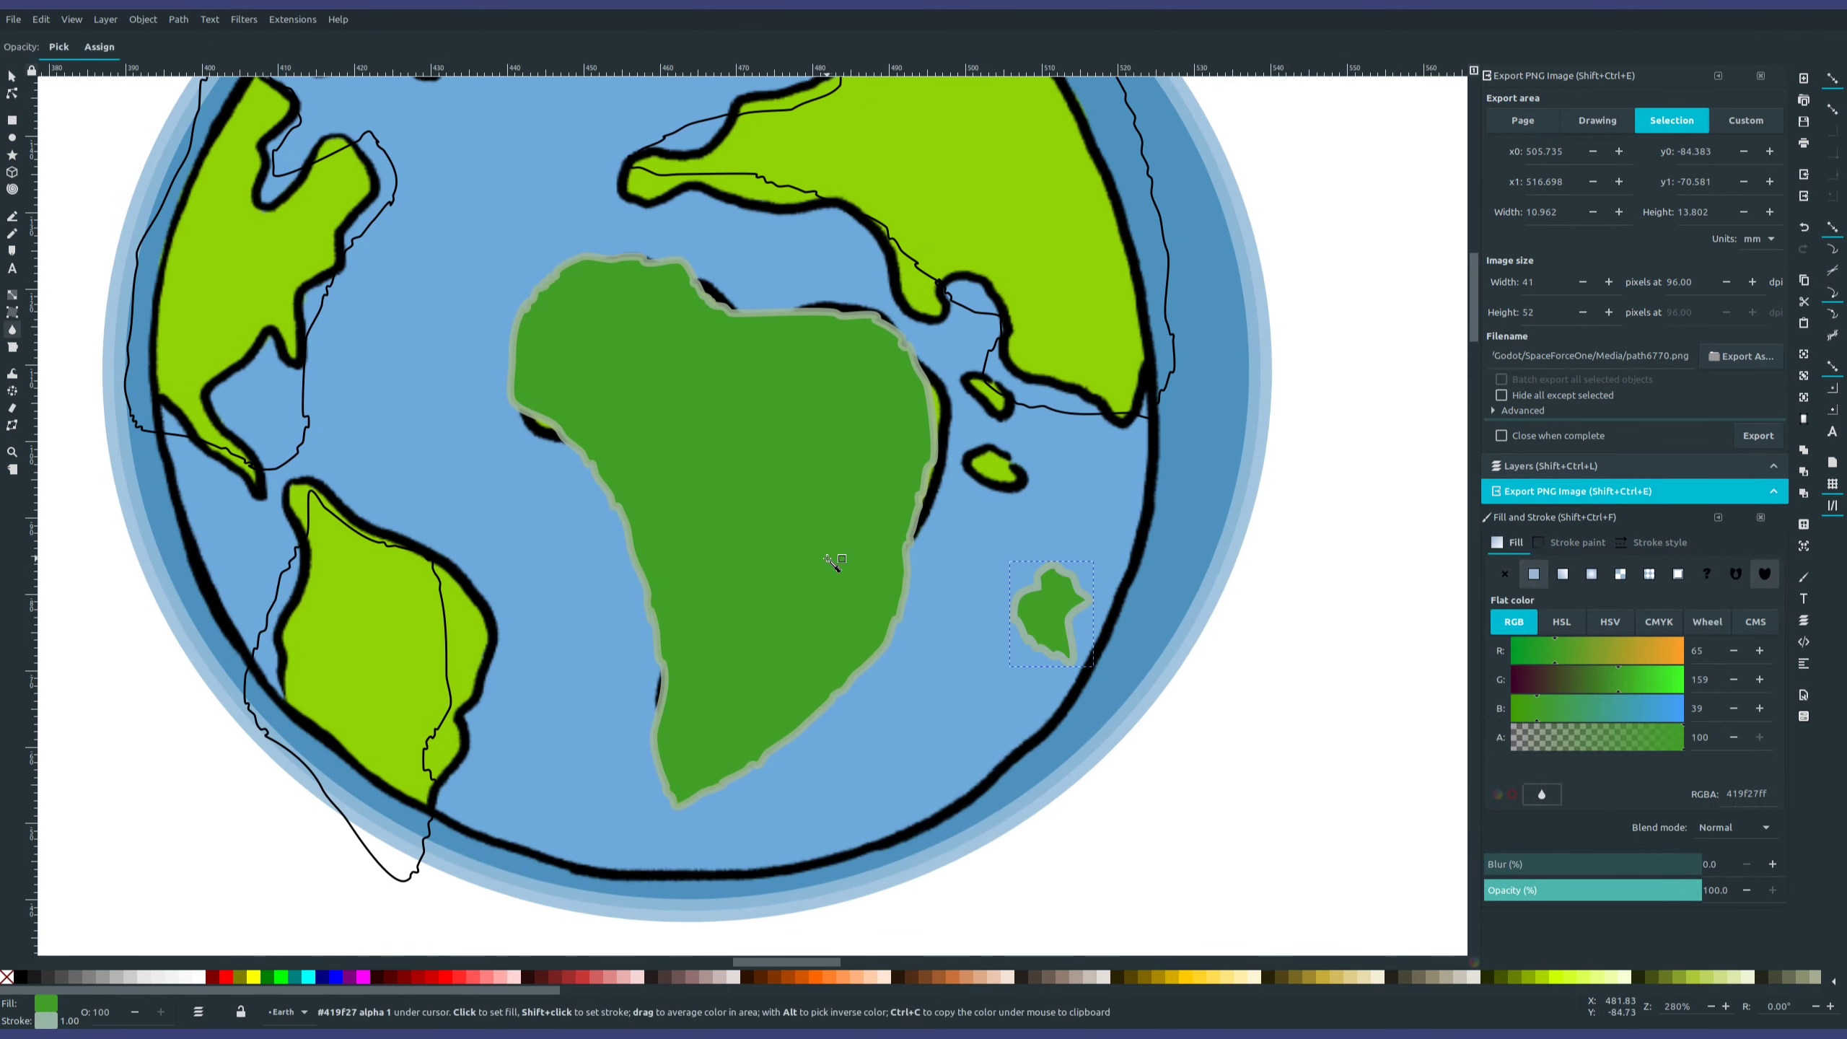
- Delete the Earth reference picture, keeping the ellipse and the traced outlines
key(s)
middle_drag(837, 561, 726, 433)
click(778, 227)
key(Delete)
scroll(778, 227, up, 7)
- Give the Eurasia outline a 1 mm stroke and copy the island's stroke colour and Africa's green fill to it
click(918, 666)
scroll(918, 666, down, 6)
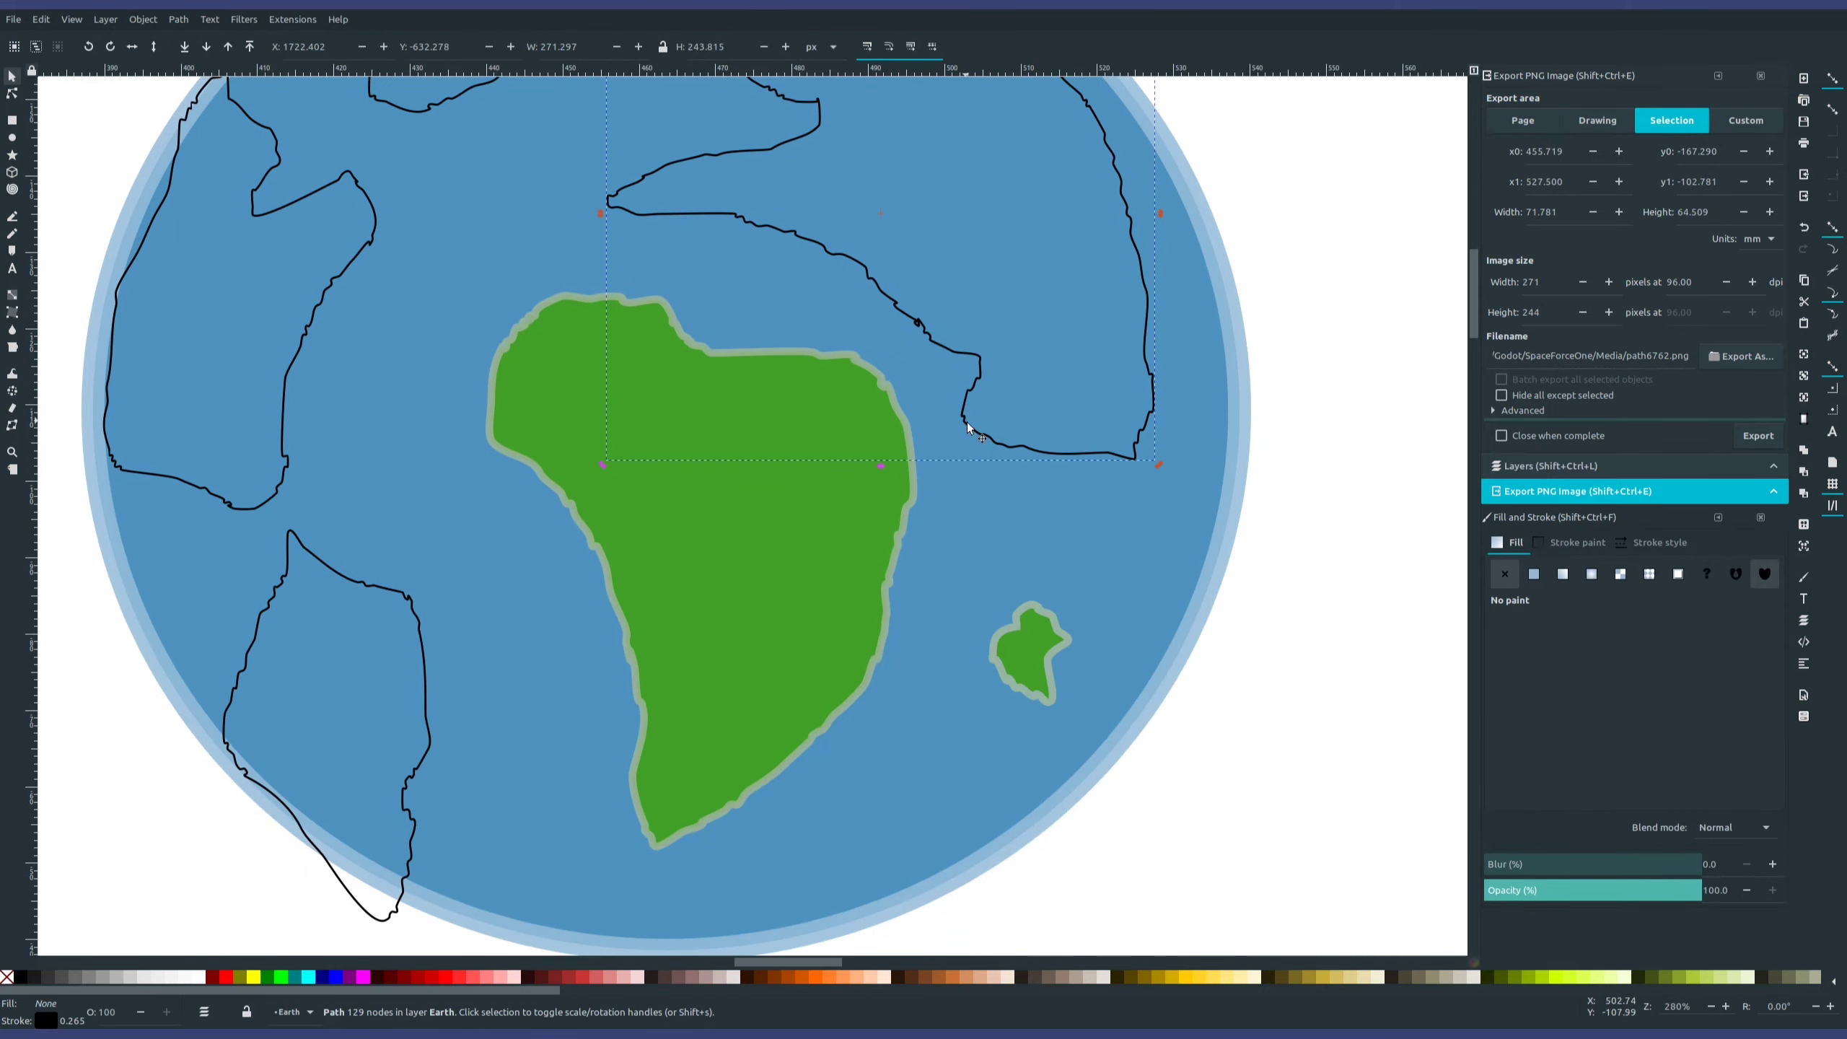
click(1660, 542)
double_click(1547, 574)
text(1)
click(1578, 542)
click(1542, 793)
click(1050, 684)
click(1511, 542)
key(d)
click(836, 538)
- Fill the Greenland and both American outlines with green, and give them a 1 mm stroke in the island's stroke colour
middle_drag(582, 208, 870, 343)
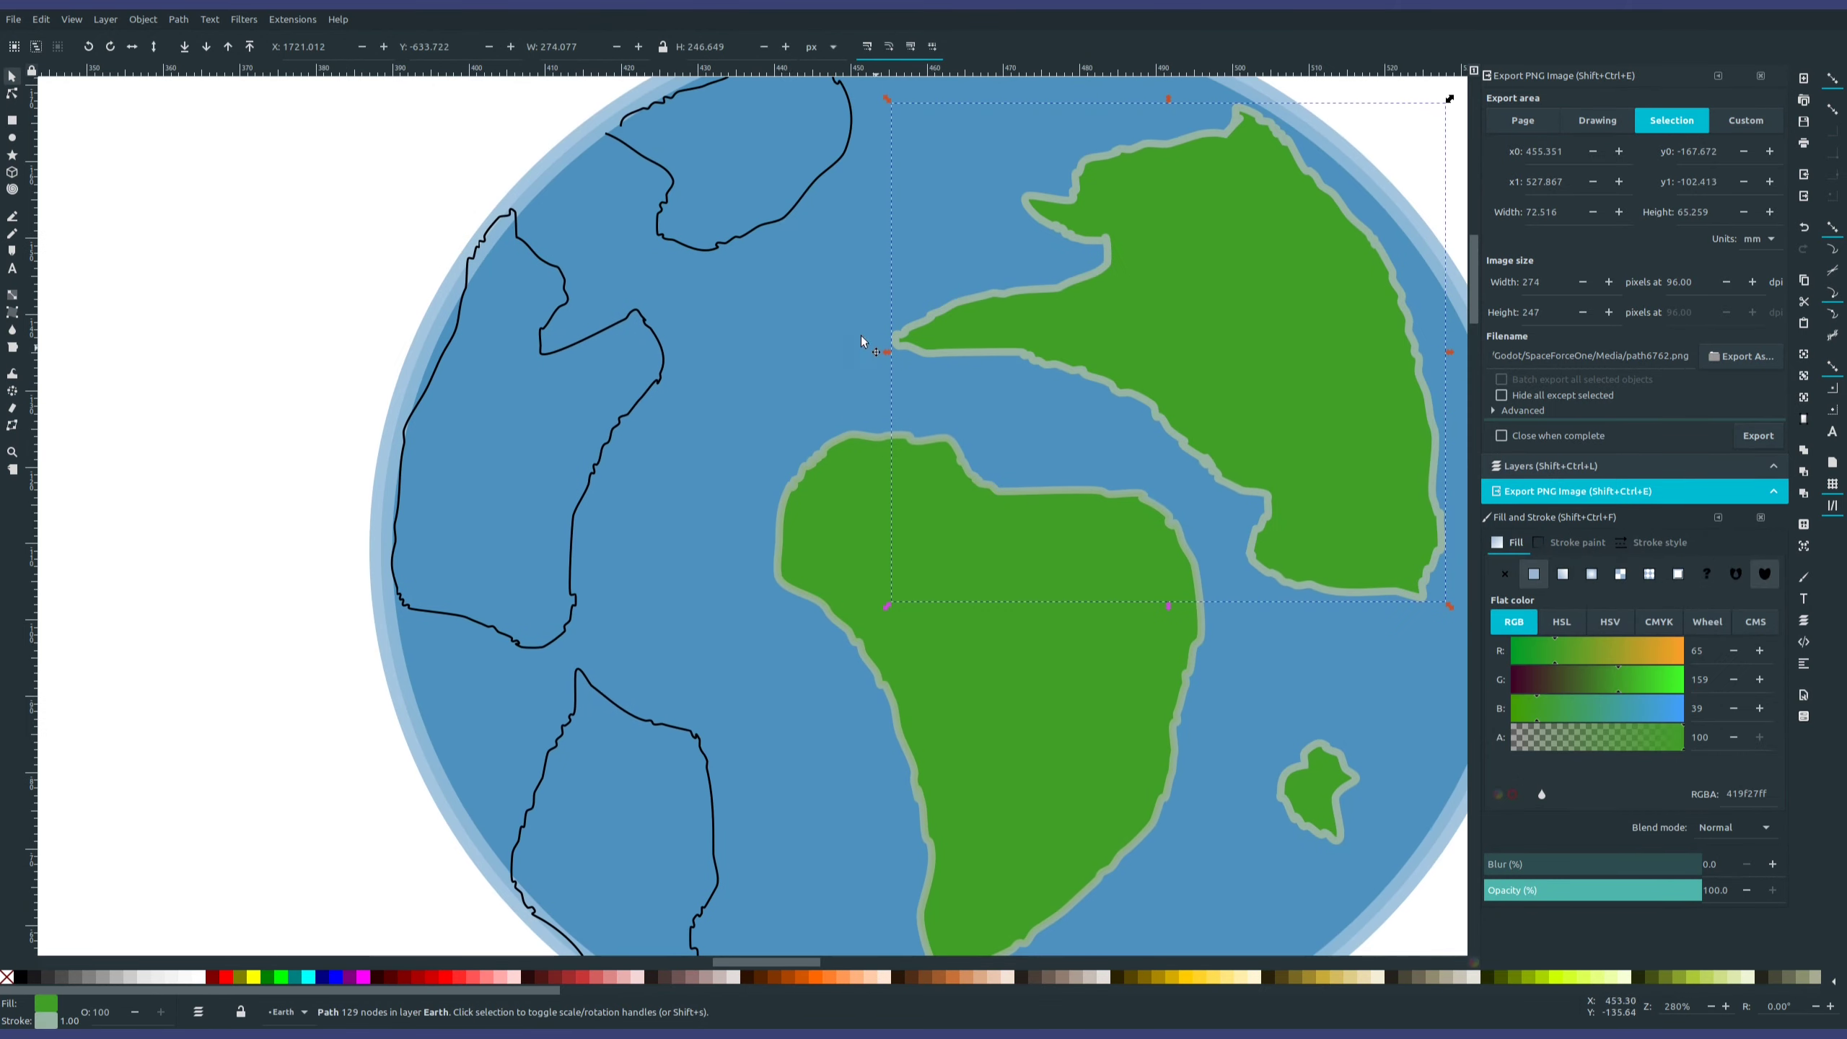
click(657, 378)
shift+click(706, 727)
click(1534, 575)
click(1660, 542)
drag(1563, 574, 1435, 557)
text(1)
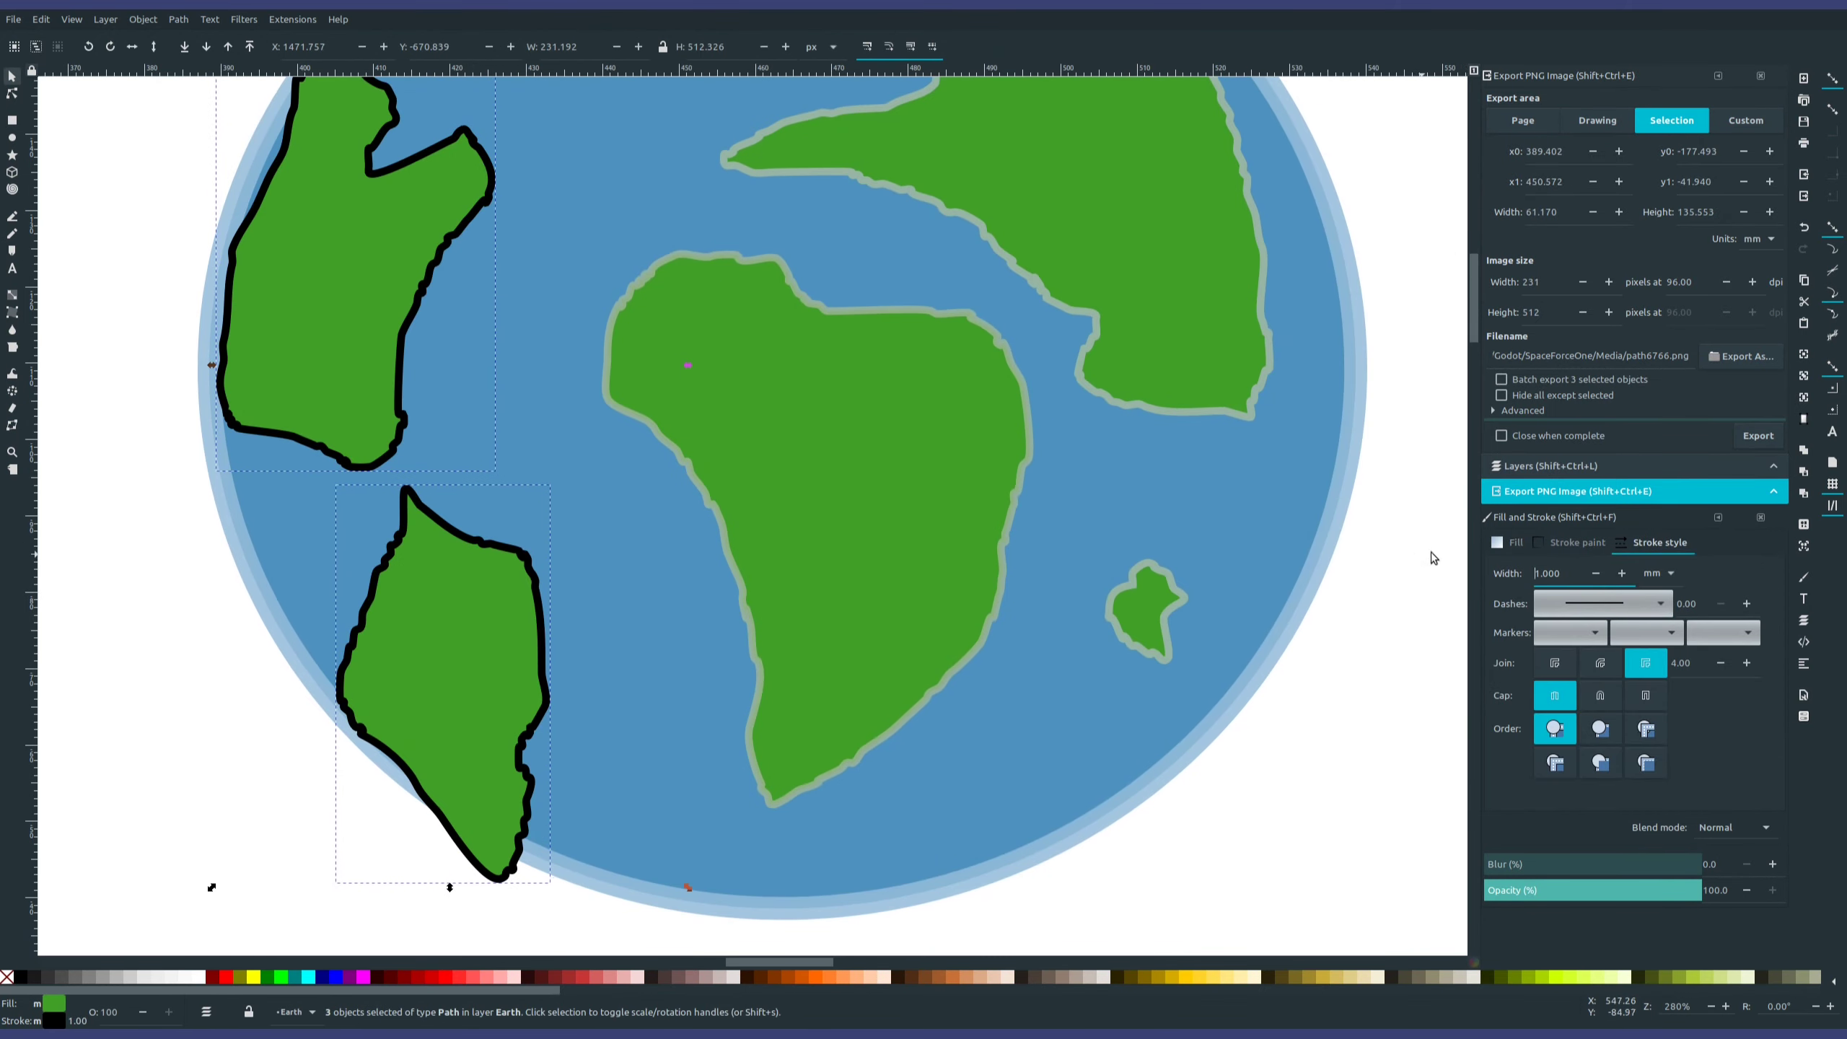
click(1577, 542)
click(1543, 794)
click(1165, 622)
- Shift the continents slightly outward so the outer ones reach or overlap the globe's edge
ctrl+scroll(1169, 619, down, 3)
click(71, 19)
click(301, 136)
middle_drag(1311, 565, 1023, 520)
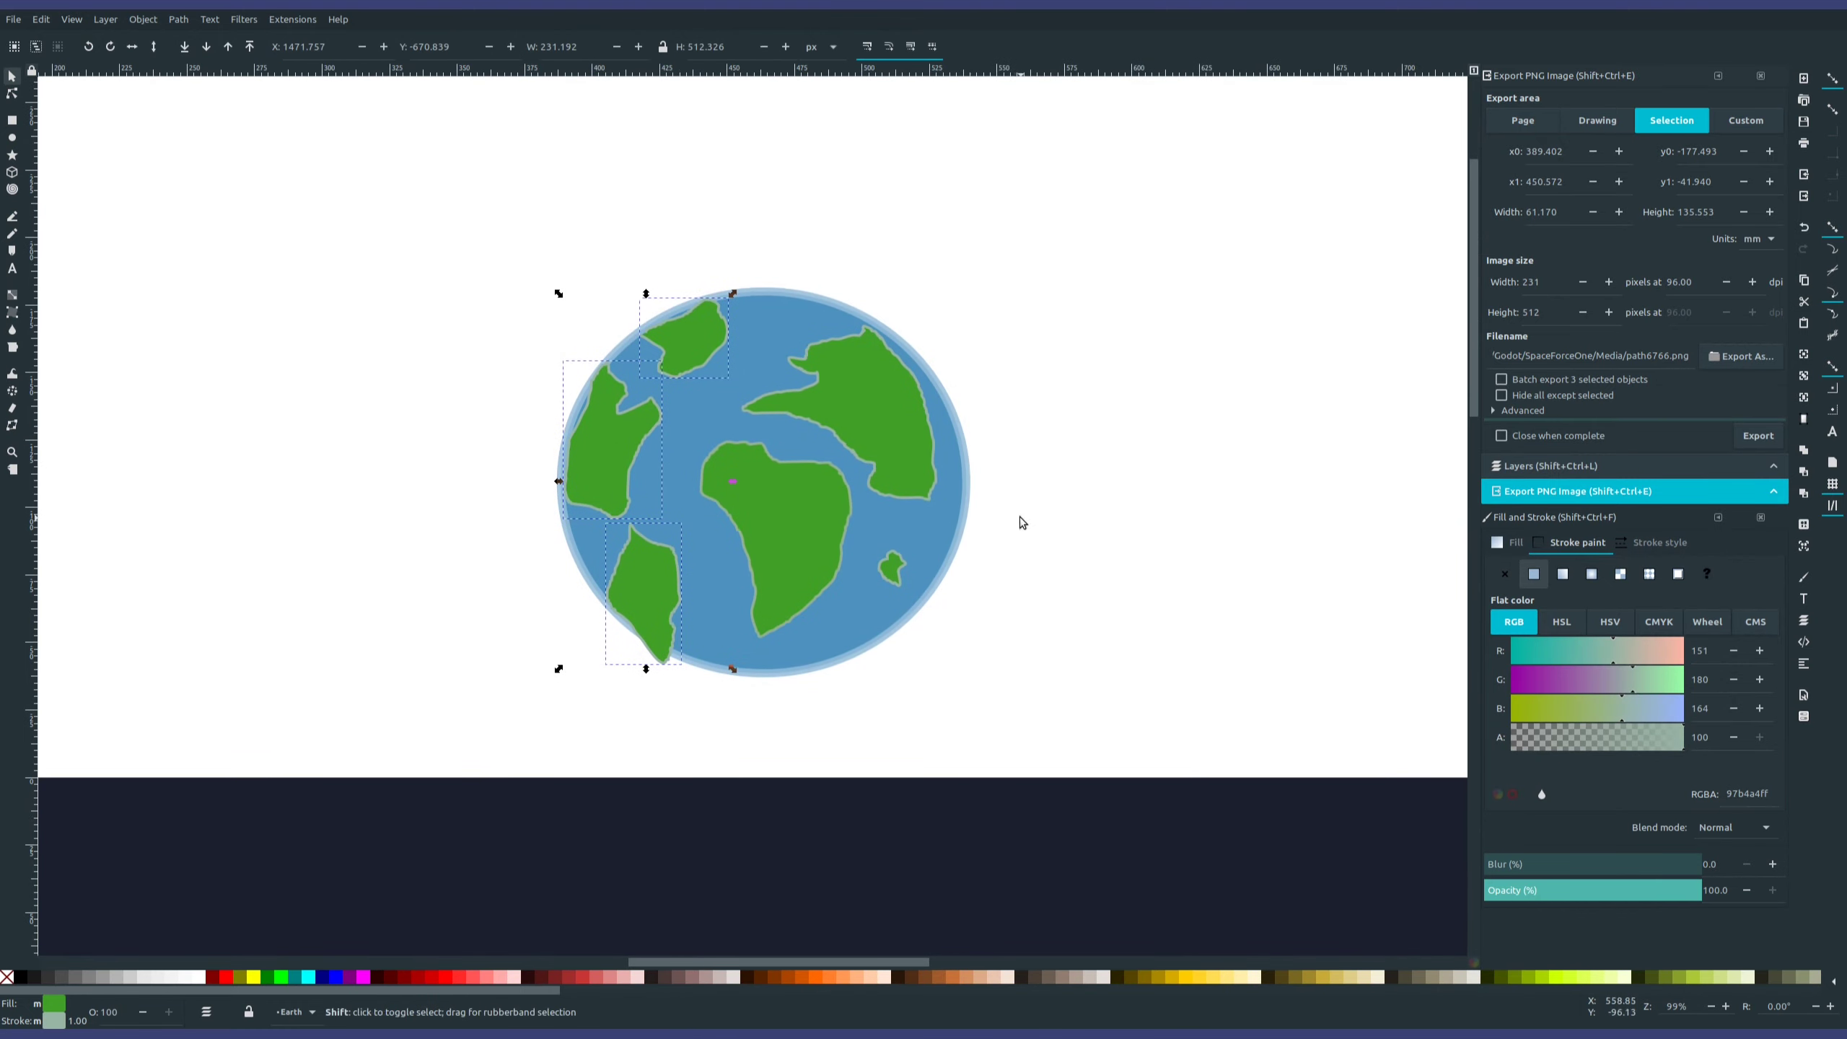
ctrl+scroll(753, 507, up, 1)
drag(963, 364, 988, 346)
drag(666, 259, 664, 252)
drag(556, 415, 545, 415)
click(627, 660)
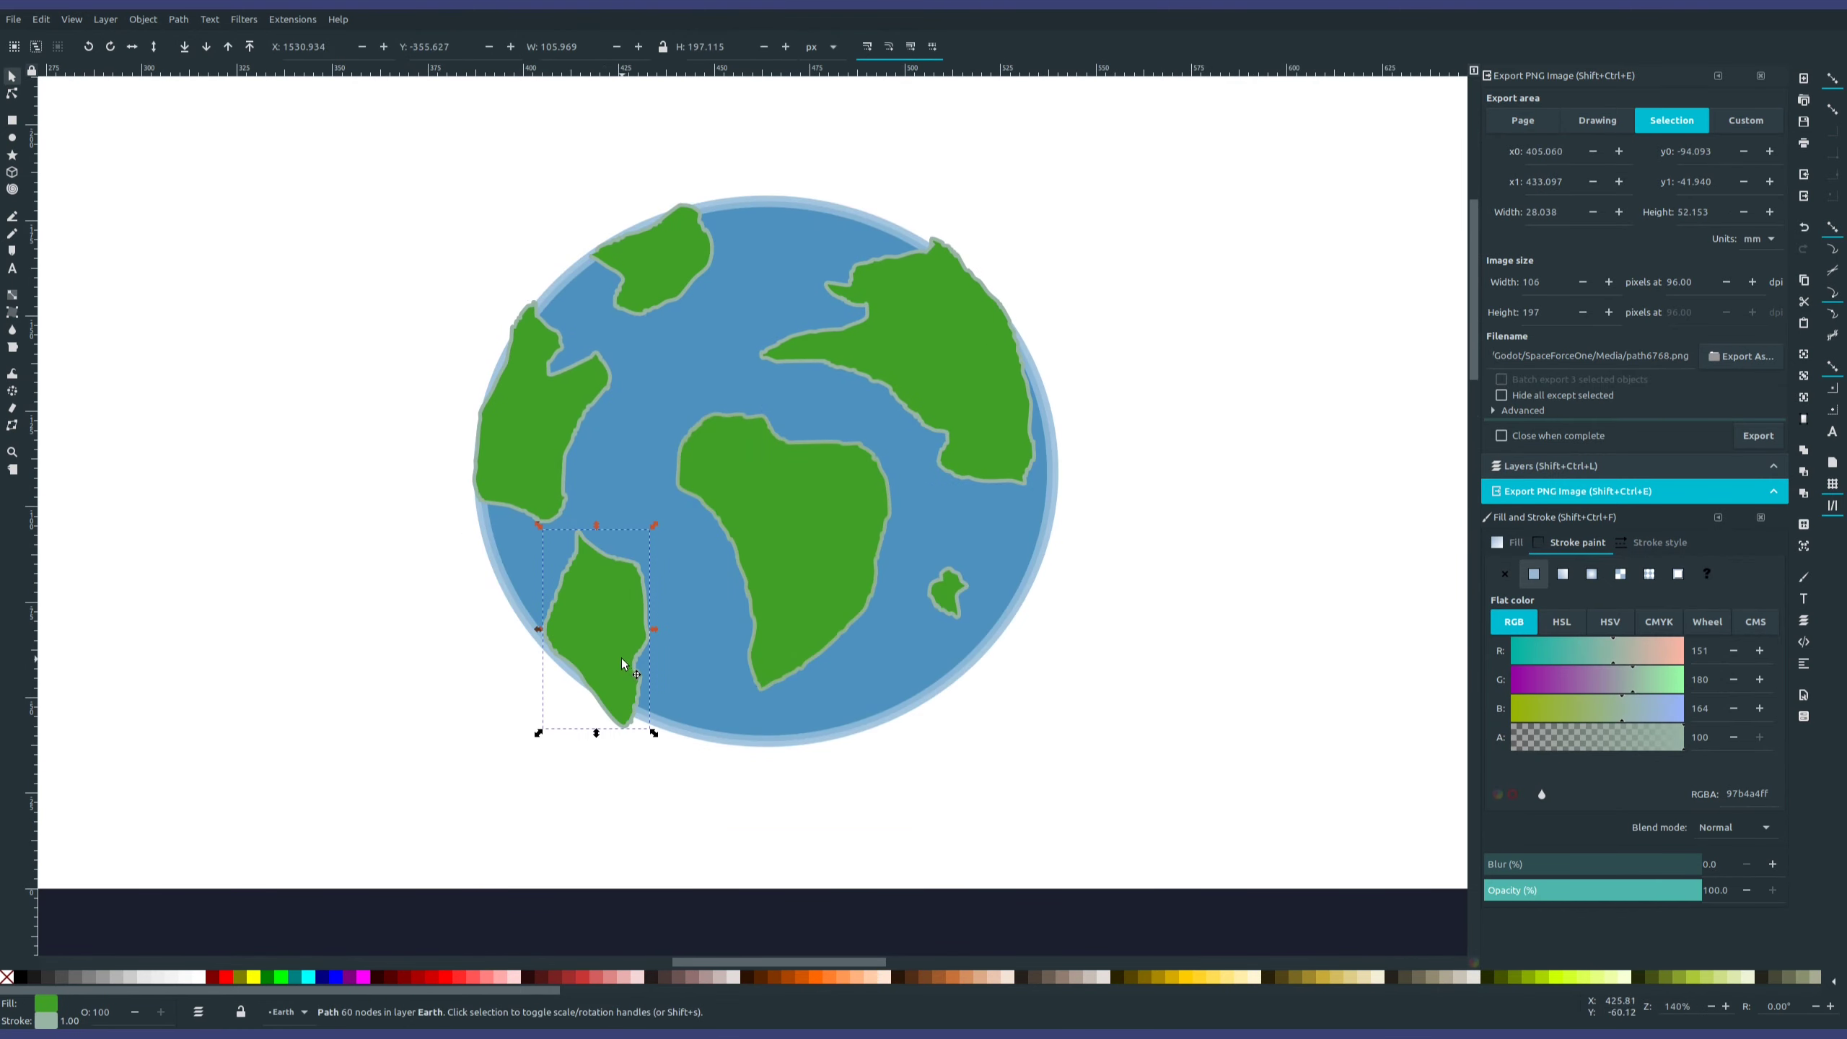
drag(809, 560, 811, 569)
- Duplicate the ocean ellipse and place the copy to the lower right of the globe
middle_drag(1089, 567, 1162, 547)
click(1100, 506)
key(ctrl+c)
key(ctrl+v)
drag(1190, 532, 975, 529)
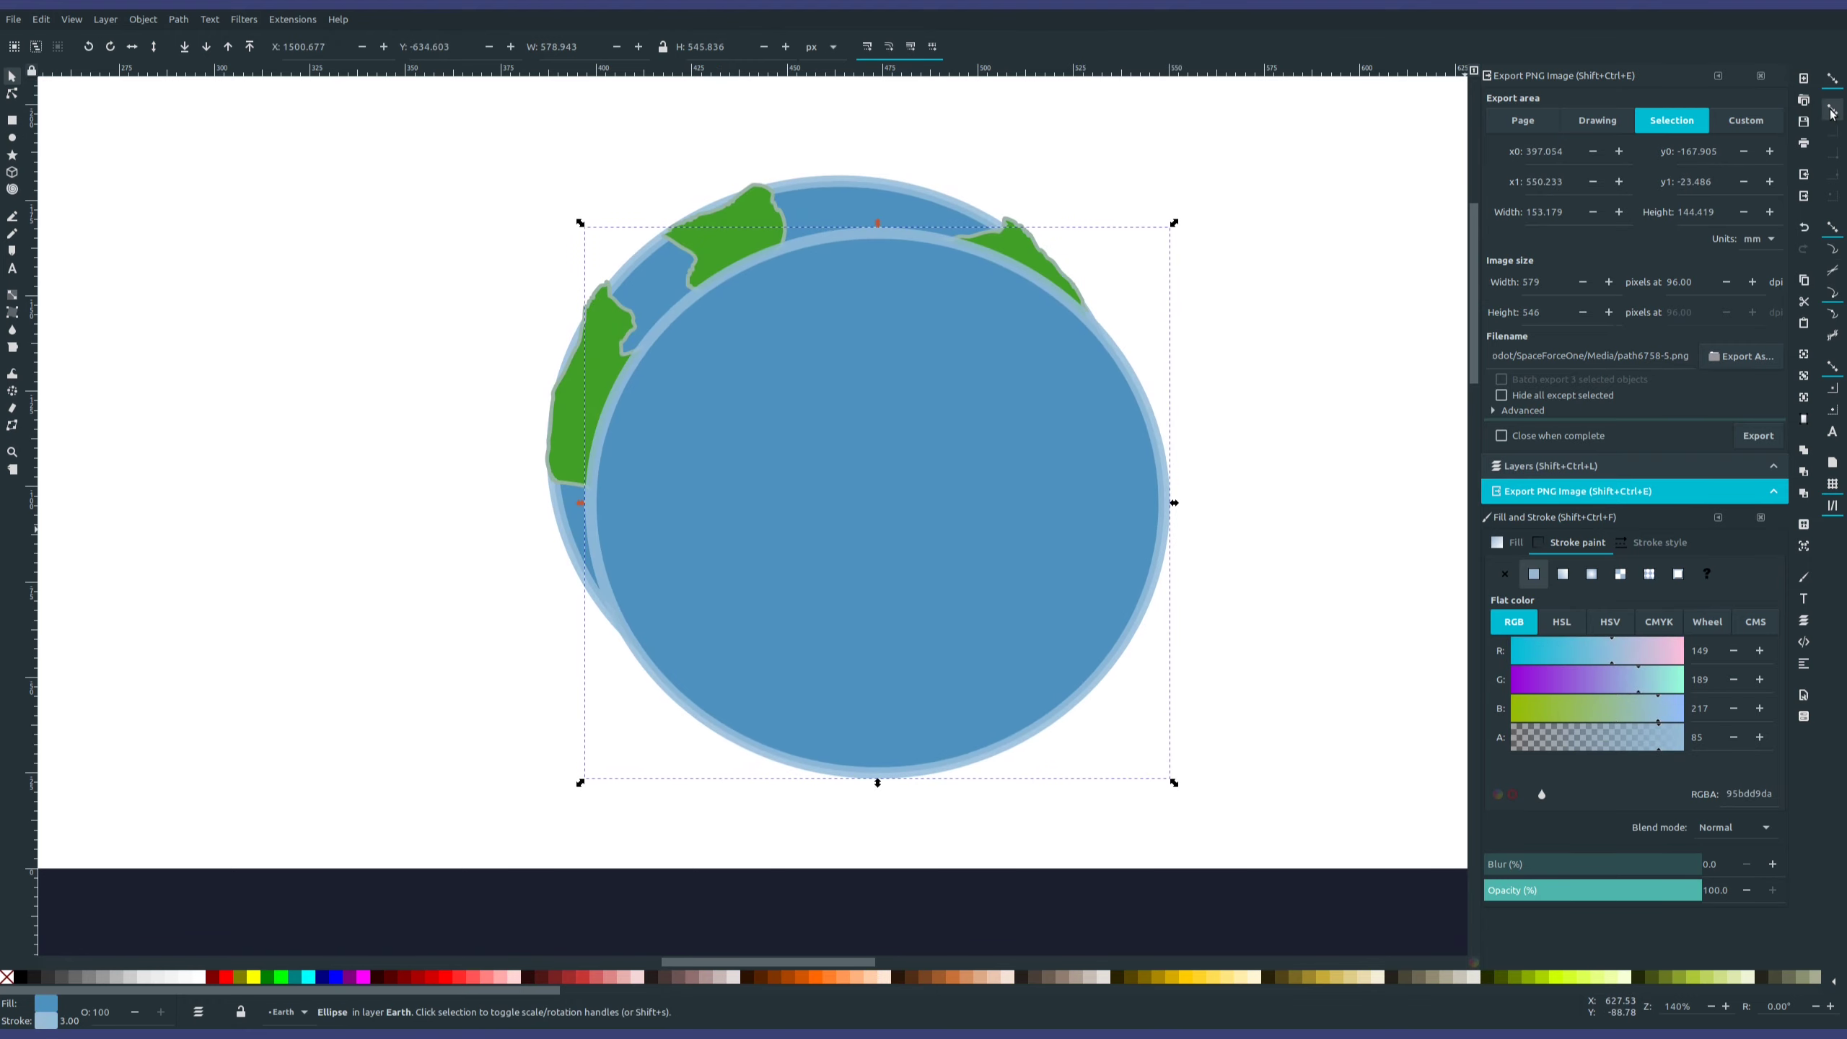
drag(1057, 469, 1265, 522)
- Centre the ellipse copy horizontally and vertically on the original globe, relative to the last selected object
shift+click(874, 202)
click(1804, 663)
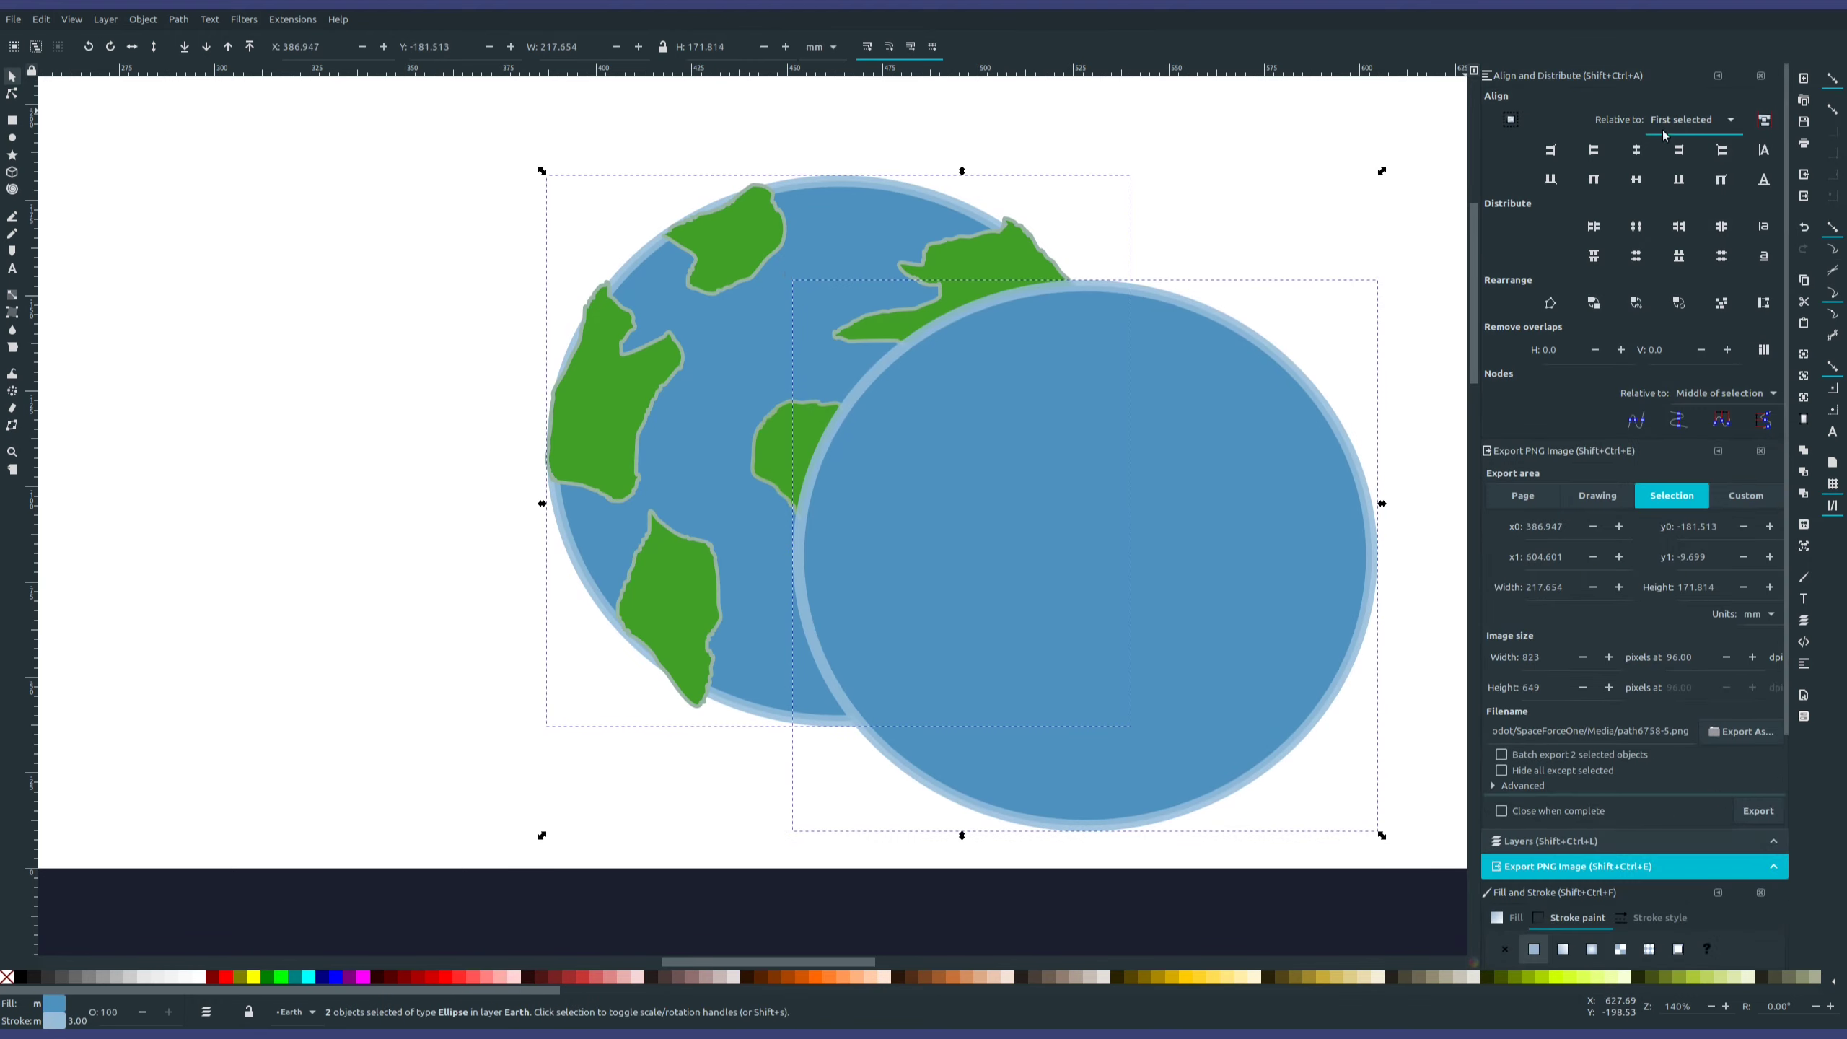
click(1637, 151)
click(1637, 179)
- Remove the stroke from the ellipse copy covering the globe
click(1191, 532)
click(1069, 513)
scroll(1545, 600, down, 5)
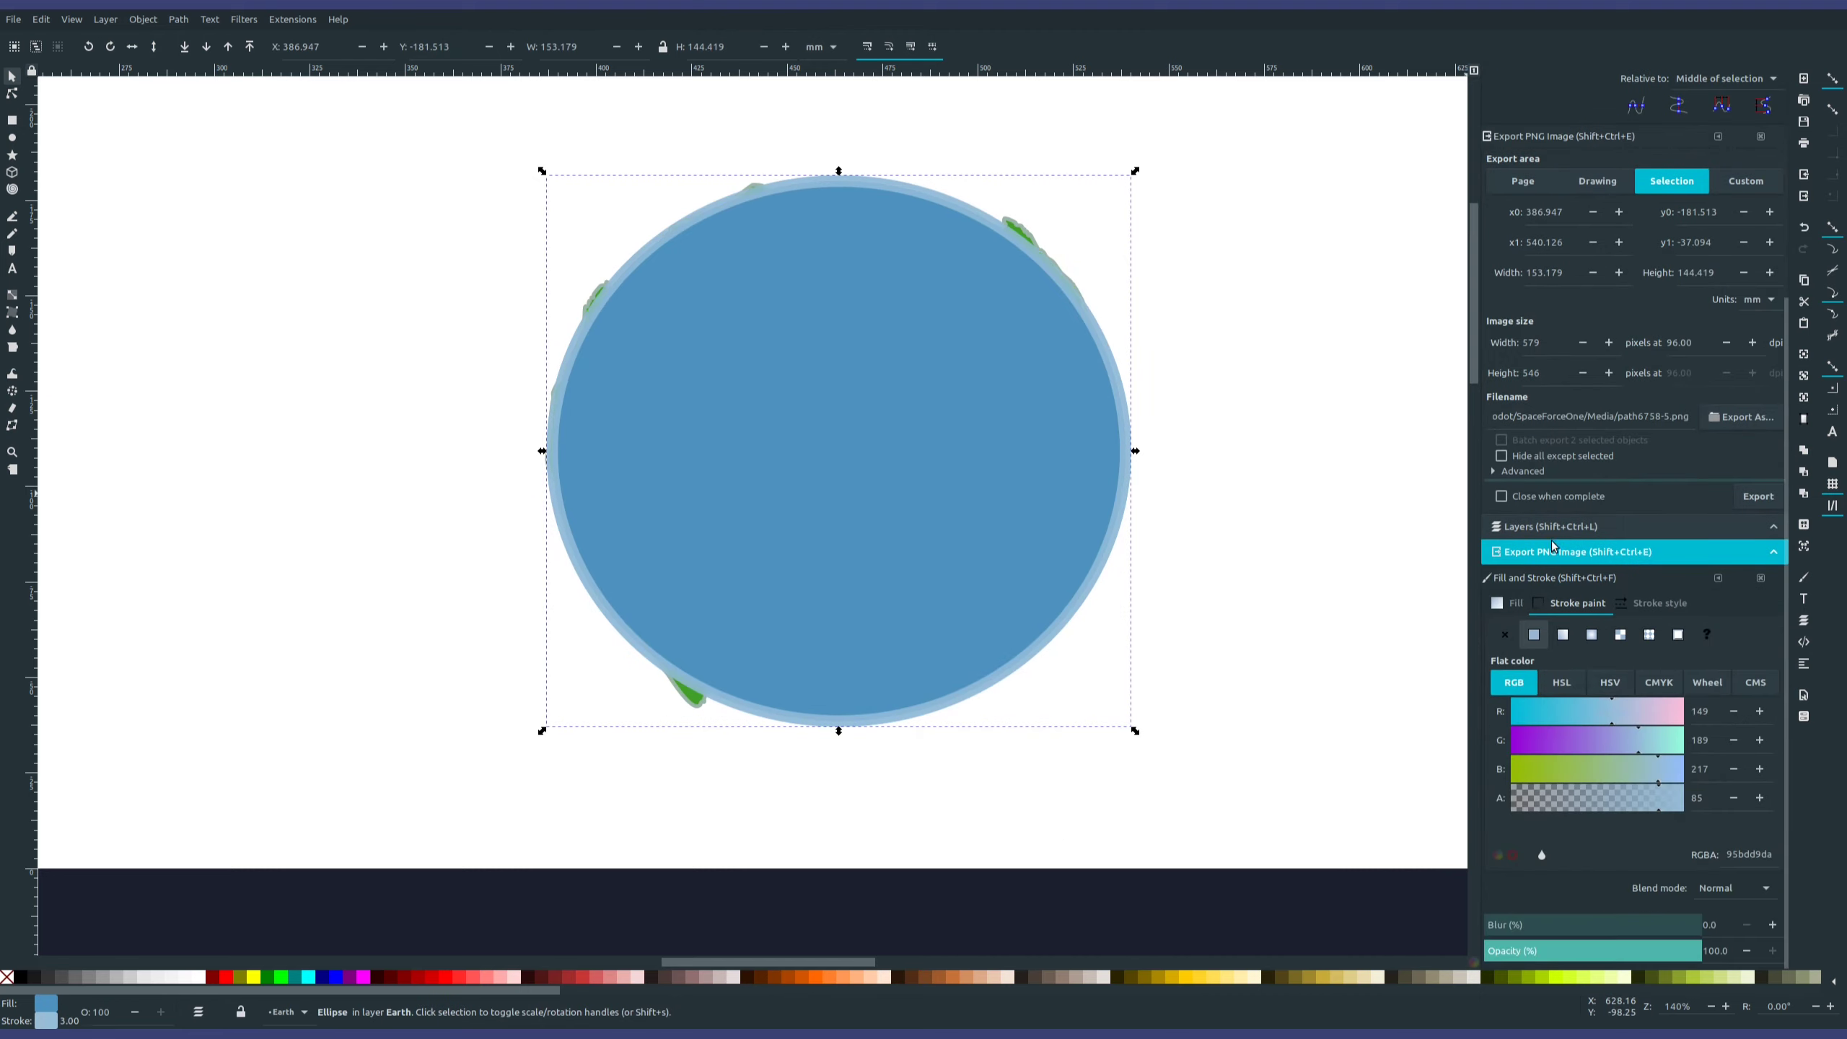
click(1505, 634)
scroll(1225, 483, down, 1)
middle_drag(1016, 226, 1137, 349)
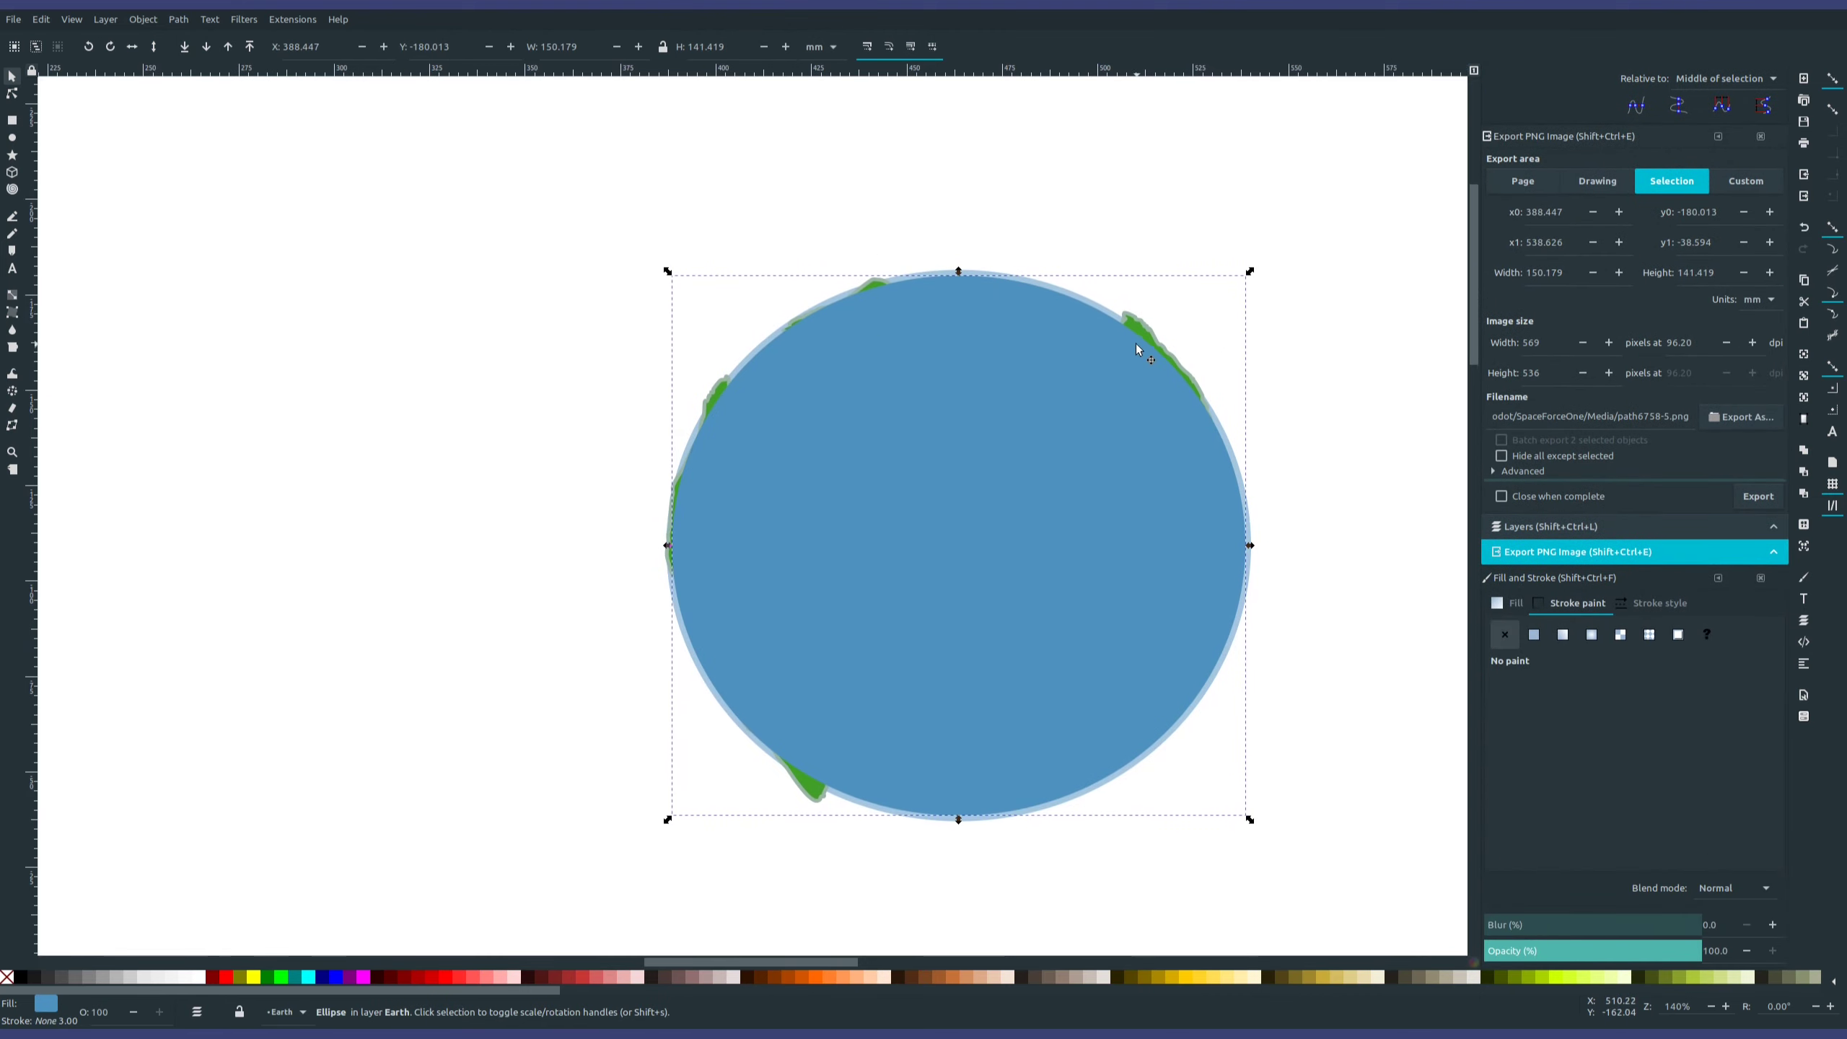
- Put a duplicate of the strokeless ellipse beside the globe and intersect Eurasia with the ellipse covering it
drag(1095, 530, 404, 429)
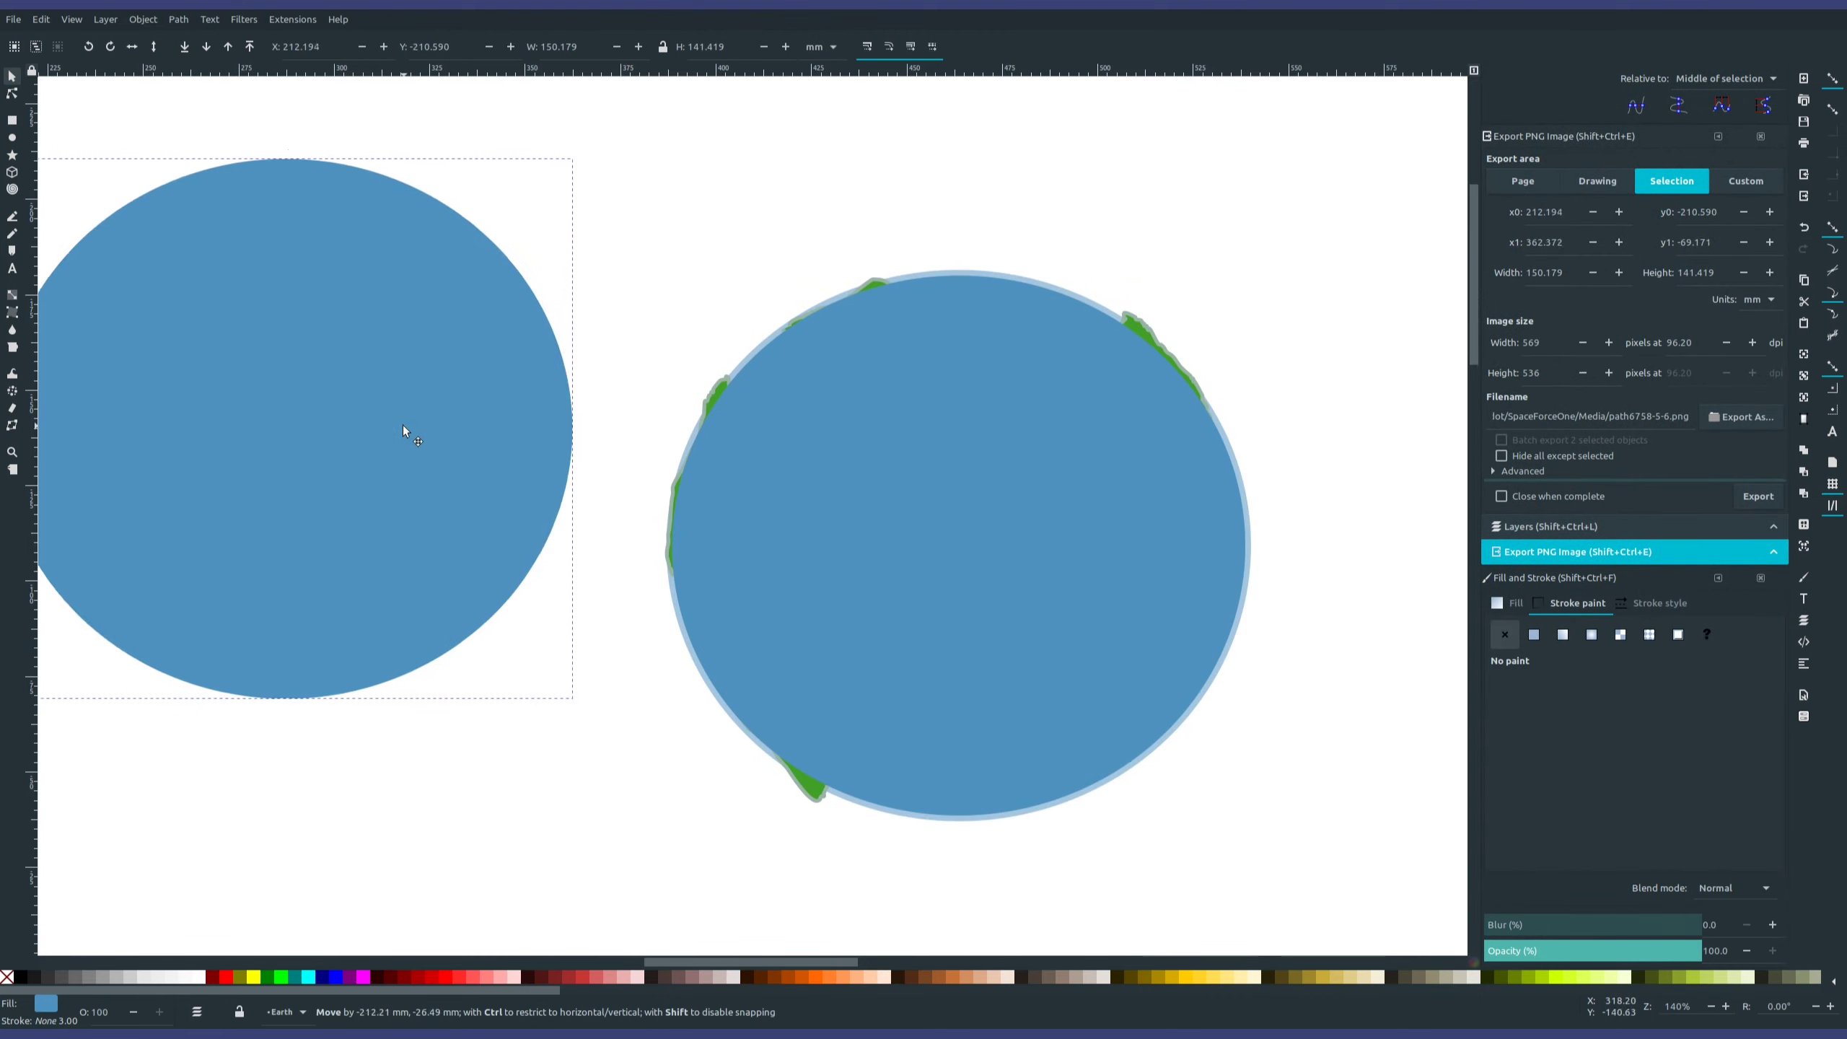
shift+click(1150, 340)
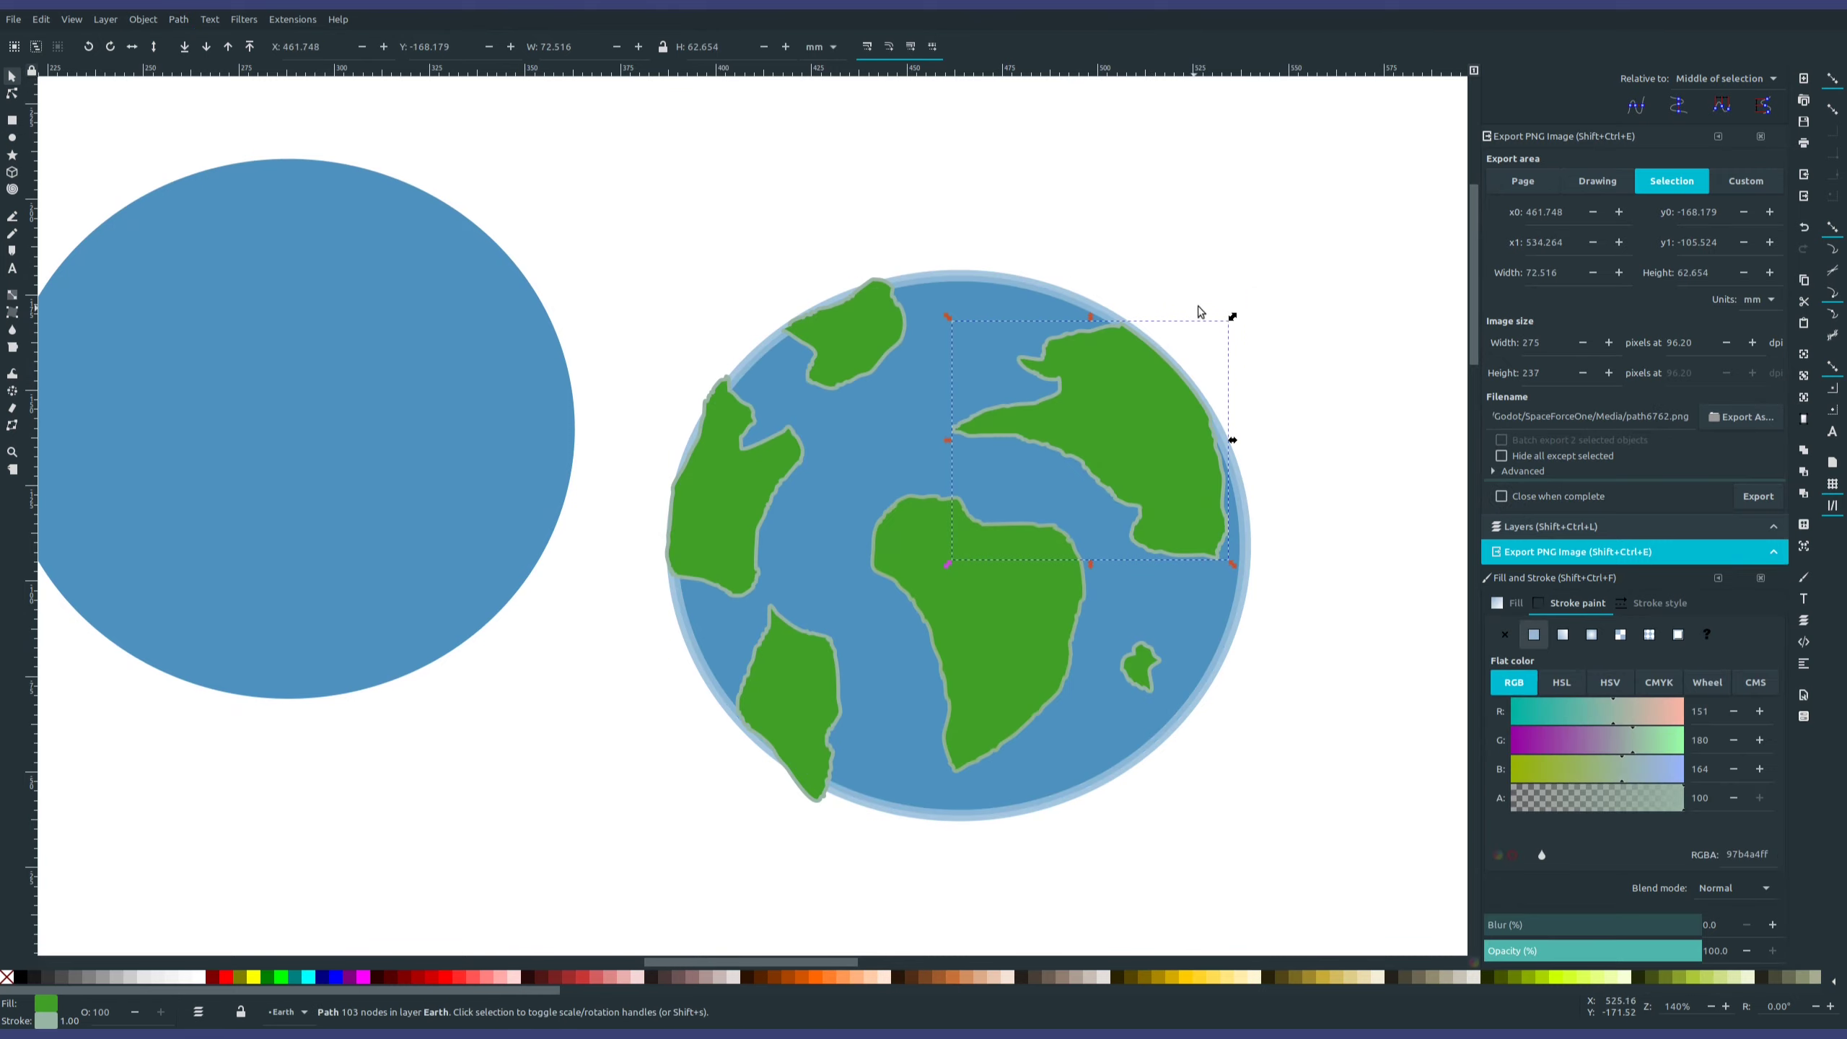
- Duplicate the spare strokeless ellipse and centre one copy on the globe horizontally and vertically
click(363, 363)
drag(363, 363, 391, 544)
shift+click(815, 480)
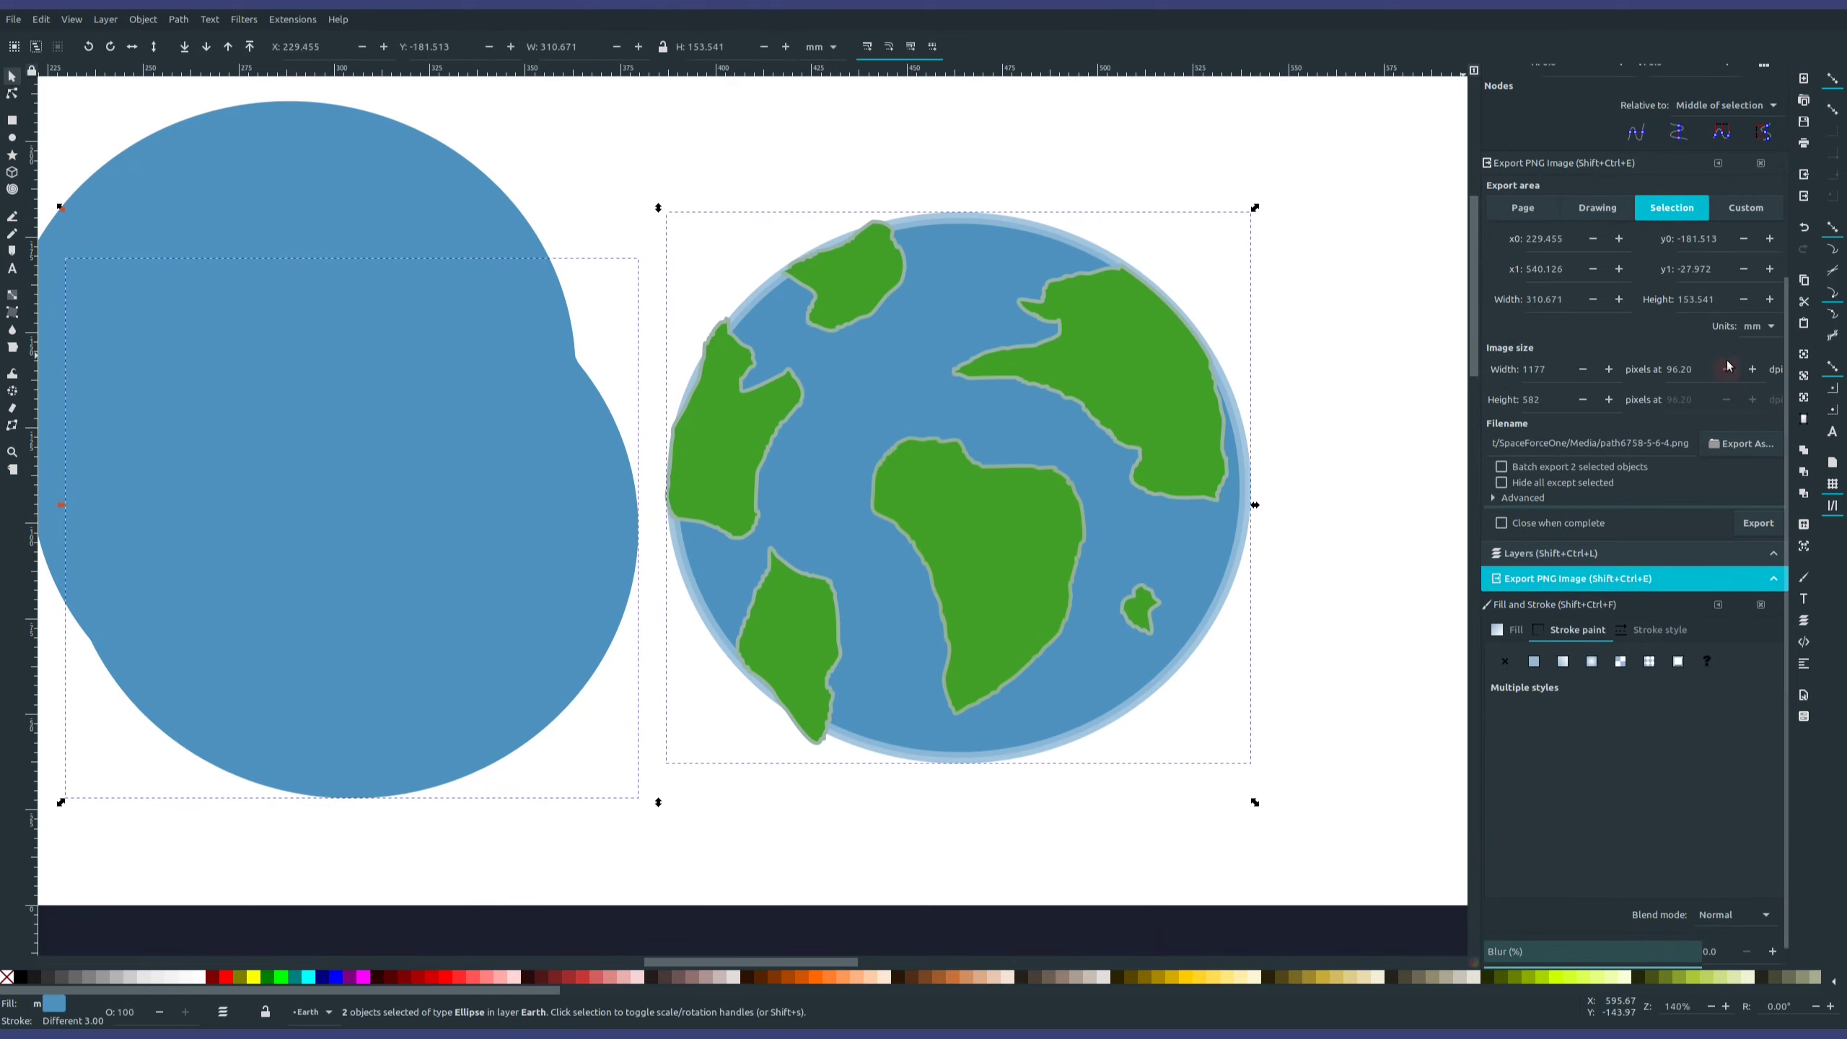
scroll(1728, 366, up, 5)
click(1636, 179)
click(1637, 150)
click(1353, 171)
- Trim Greenland to the globe by intersecting it with the covering ellipse
click(875, 228)
shift+click(887, 283)
click(181, 19)
click(204, 146)
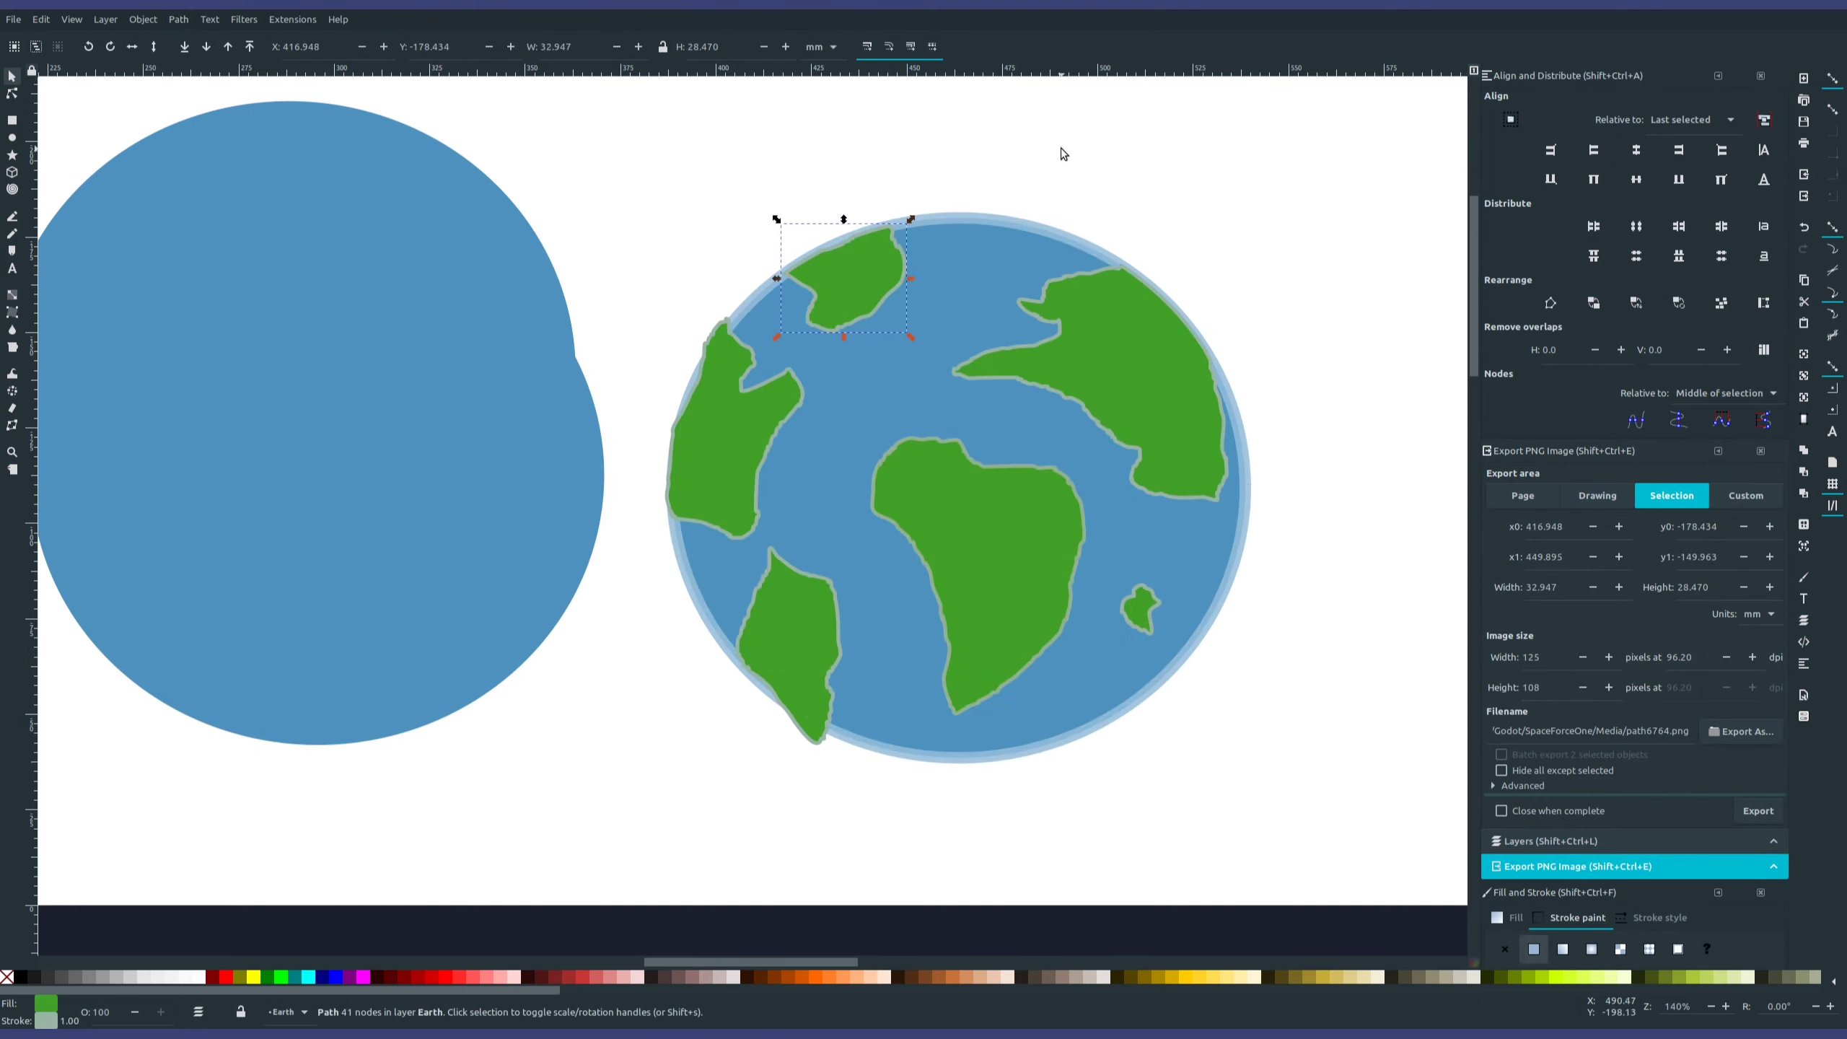
- Centre another spare strokeless ellipse on the globe along both axes
click(1066, 154)
scroll(1287, 322, up, 2)
scroll(1289, 214, down, 4)
click(466, 524)
shift+click(822, 408)
click(1637, 179)
click(1640, 154)
- Trim North America to the globe by intersecting it with the covering ellipse
click(720, 272)
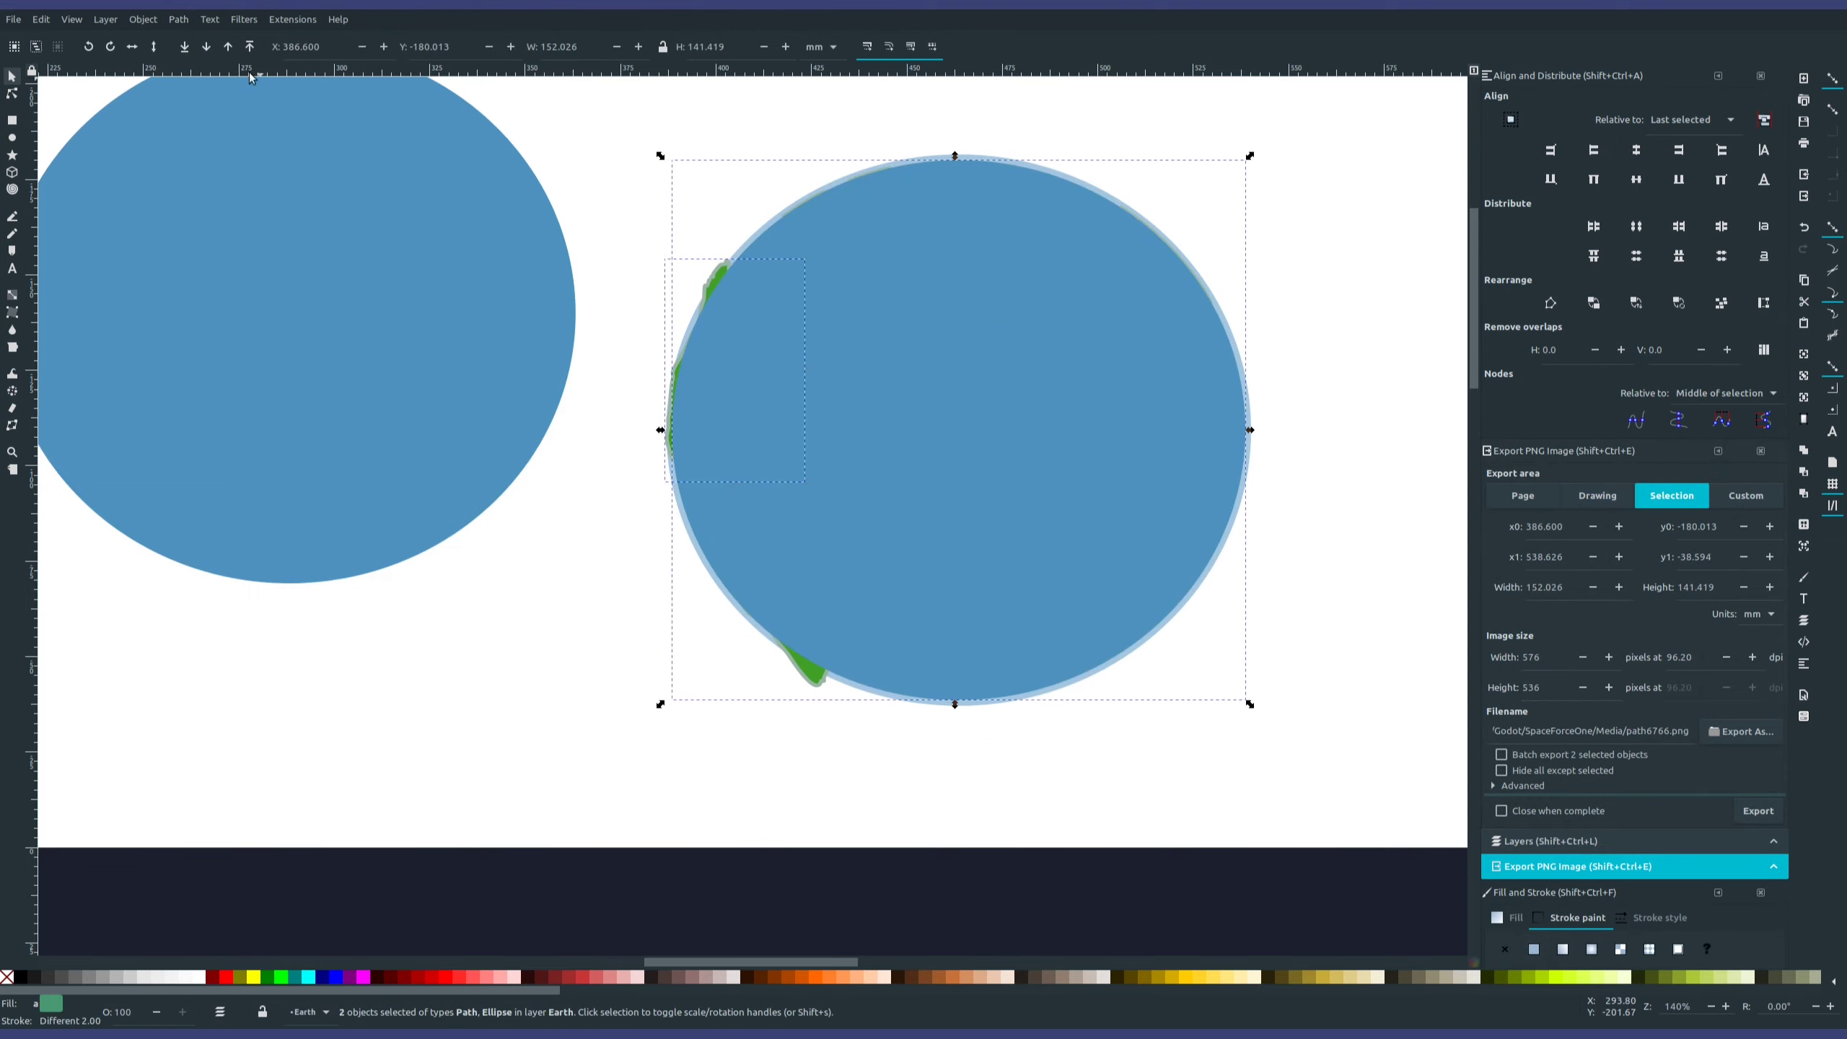
click(181, 19)
click(203, 146)
- Centre the remaining spare ellipse on the globe and intersect South America with it
click(465, 451)
click(1637, 179)
click(1637, 151)
click(809, 669)
click(181, 20)
click(203, 146)
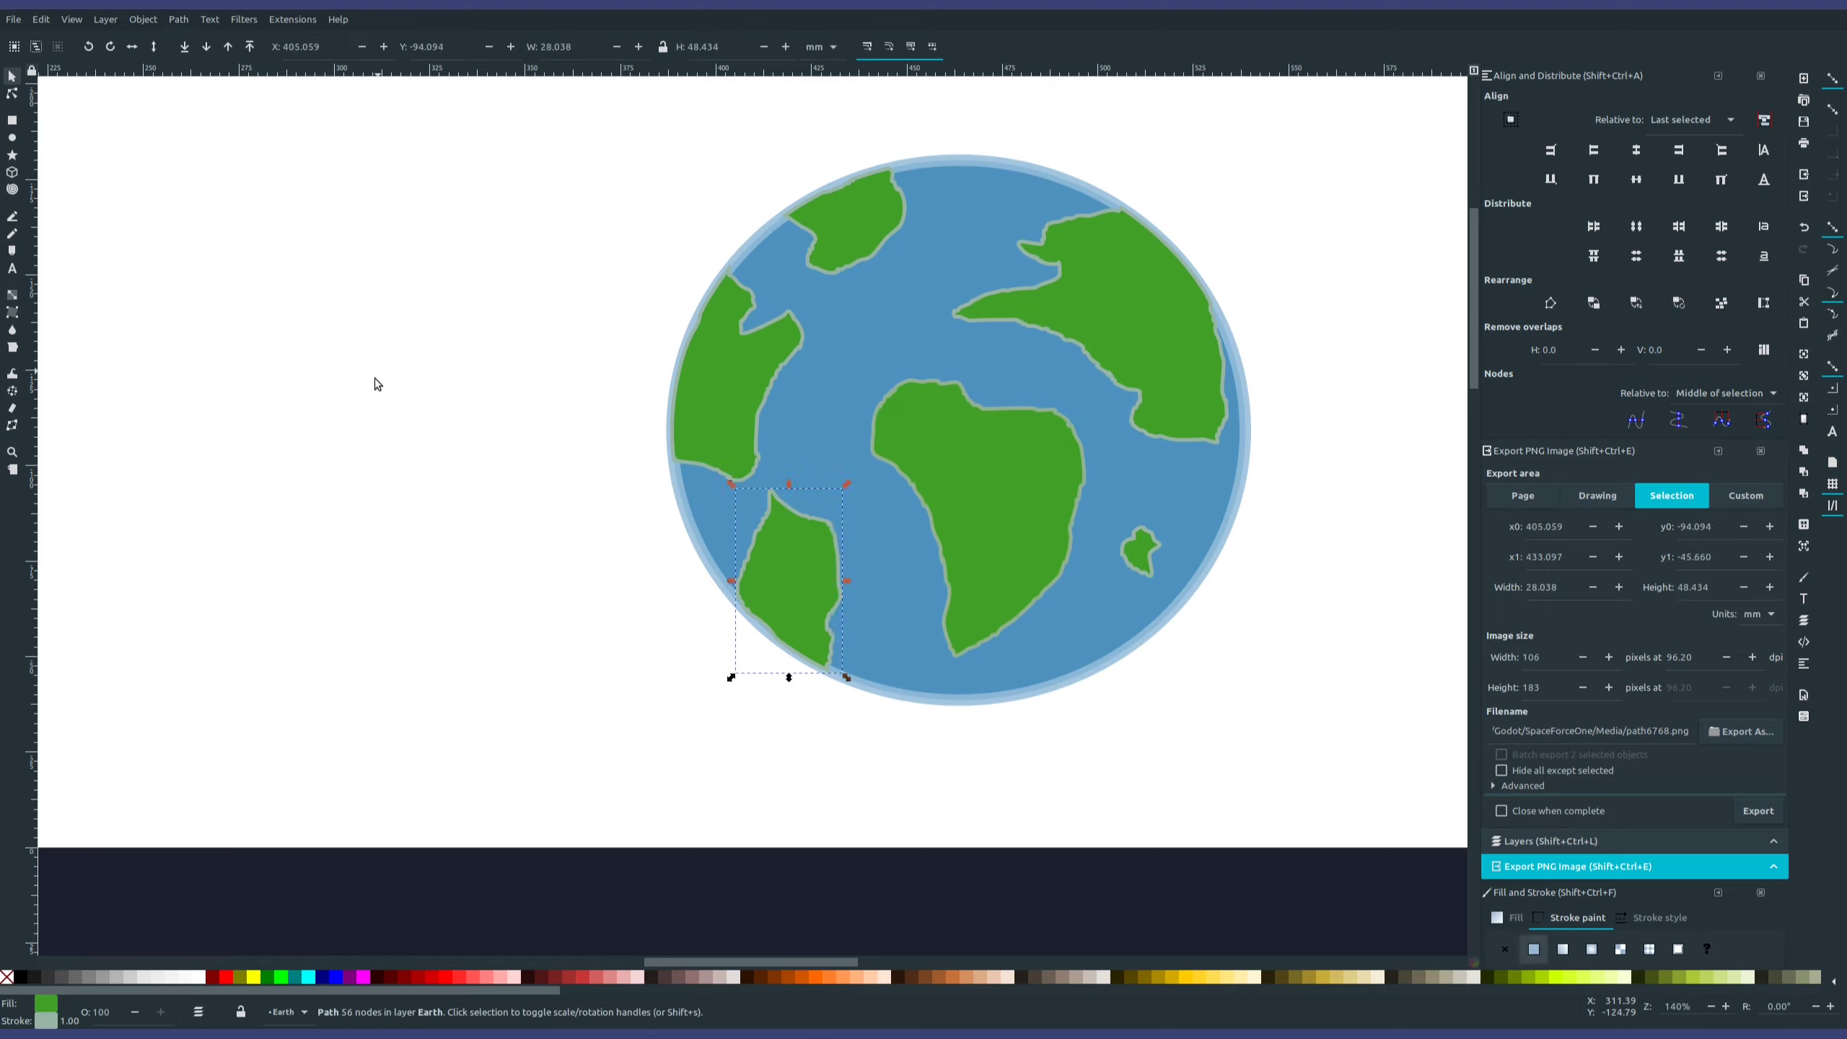
- Select the ocean ellipse with all its continents and group them into one object
click(260, 581)
ctrl+scroll(795, 484, down, 2)
drag(618, 314, 1106, 647)
click(155, 22)
click(172, 167)
- Move the grouped Earth down onto the dark background near the page's lower-left corner
scroll(944, 233, down, 11)
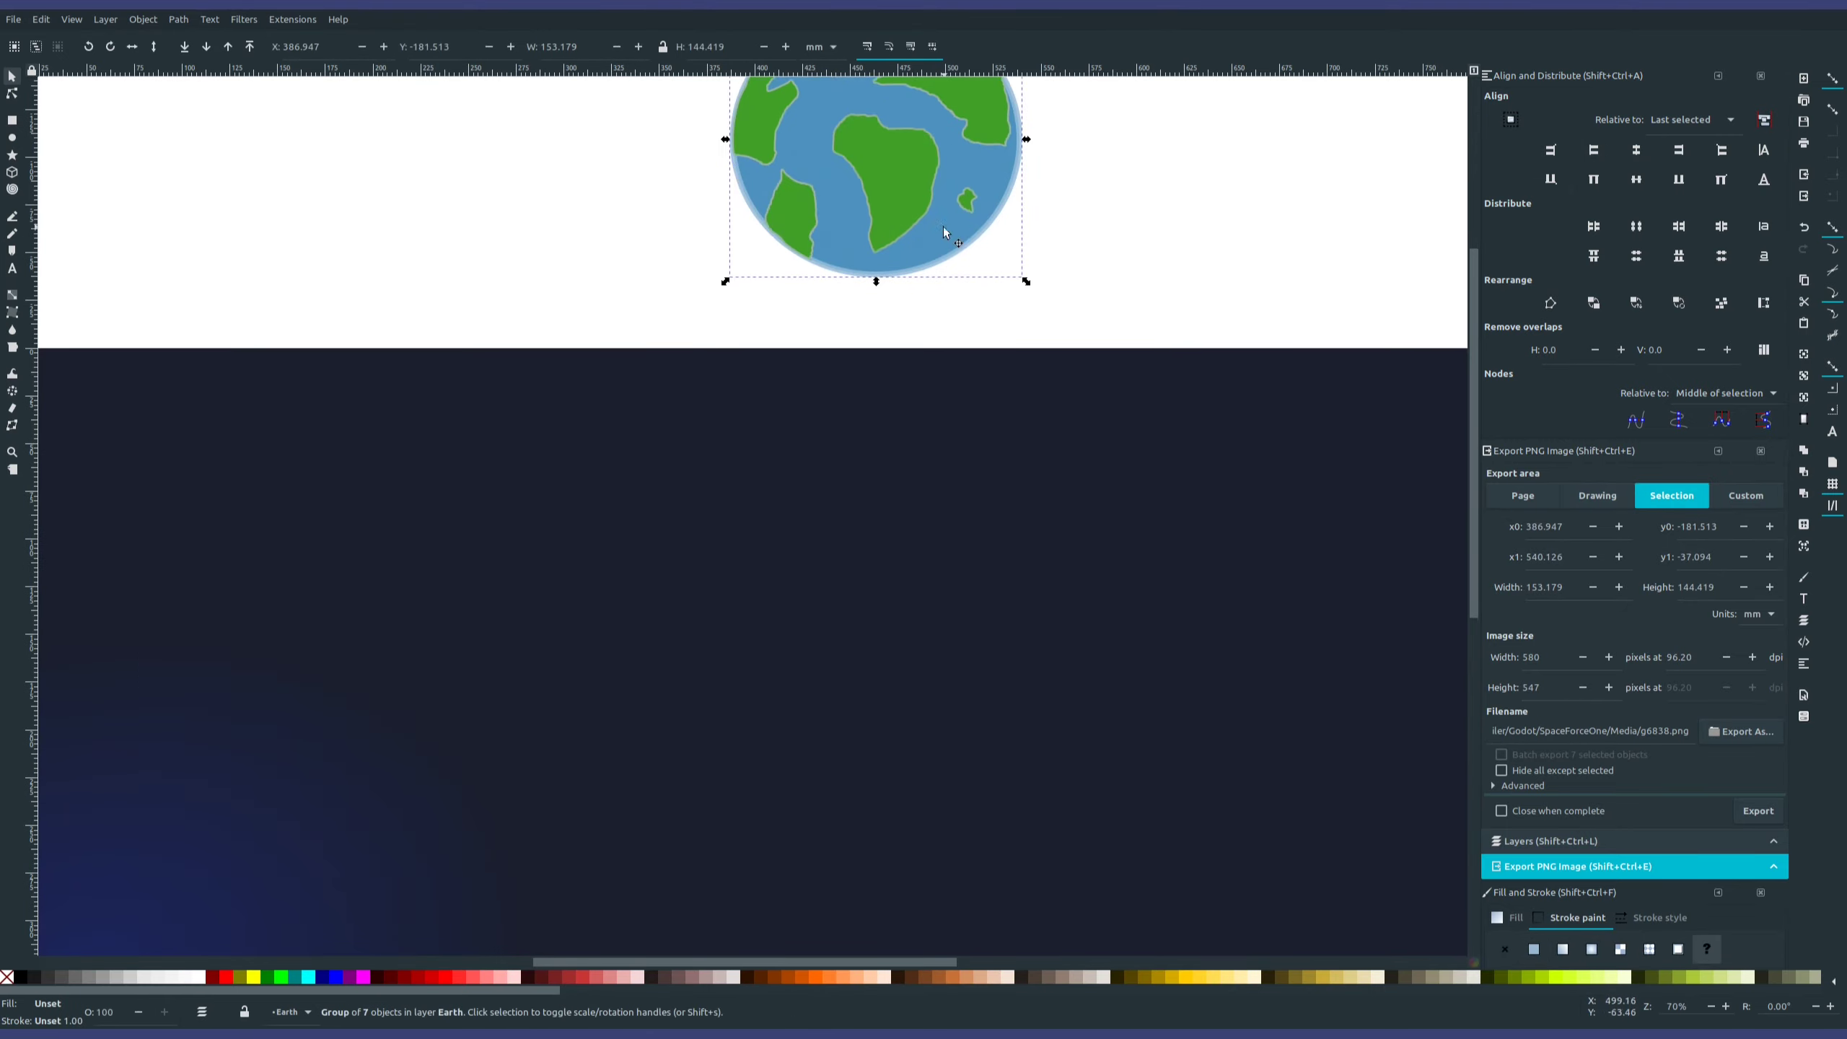
drag(944, 232, 332, 834)
ctrl+scroll(644, 620, down, 3)
scroll(763, 632, left, 9)
scroll(807, 619, down, 4)
- Enlarge the Earth group to about 211 × 199 mm and position it over the blue glow in the page's lower-left corner
drag(773, 562, 877, 769)
scroll(771, 633, down, 1)
ctrl+scroll(813, 634, up, 4)
drag(670, 500, 605, 410)
ctrl+scroll(859, 626, down, 5)
ctrl+scroll(822, 589, up, 3)
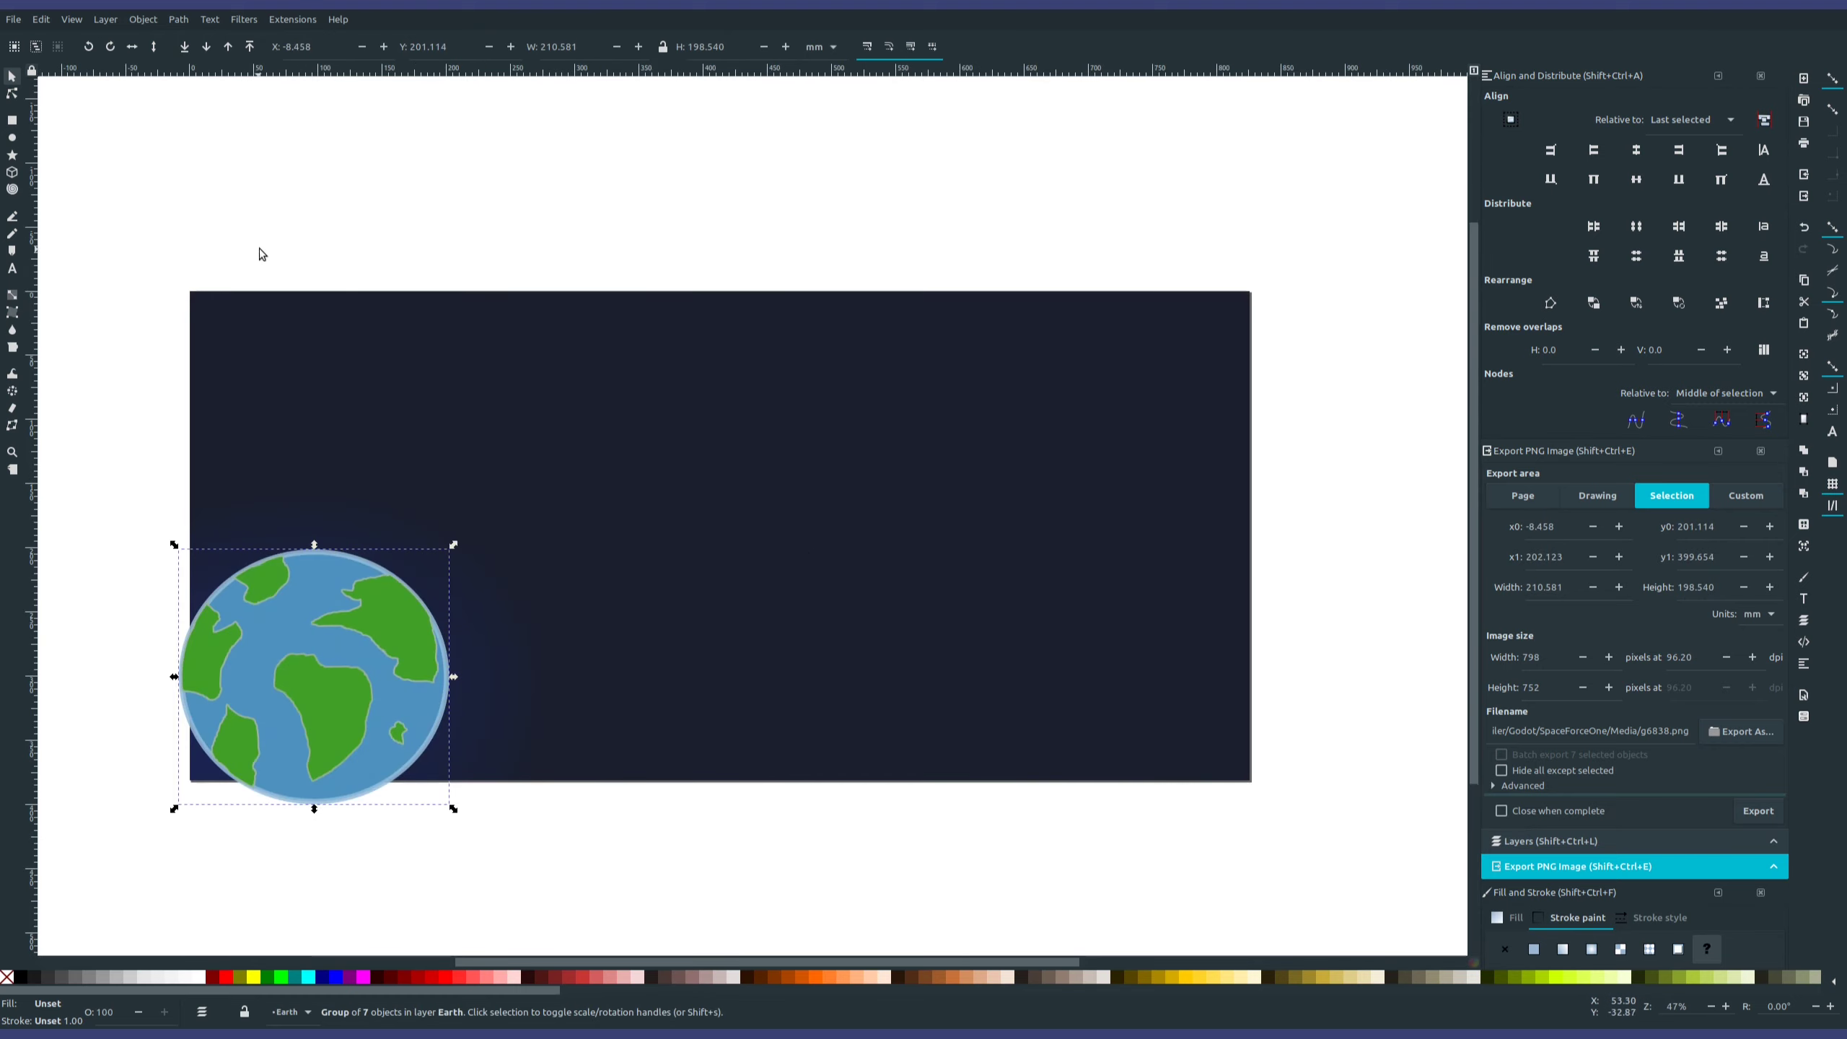
middle_drag(260, 252, 509, 229)
drag(596, 648, 603, 651)
middle_drag(979, 284, 874, 301)
- Lock the Earth layer and add a layer named Moon above it
scroll(1571, 625, down, 3)
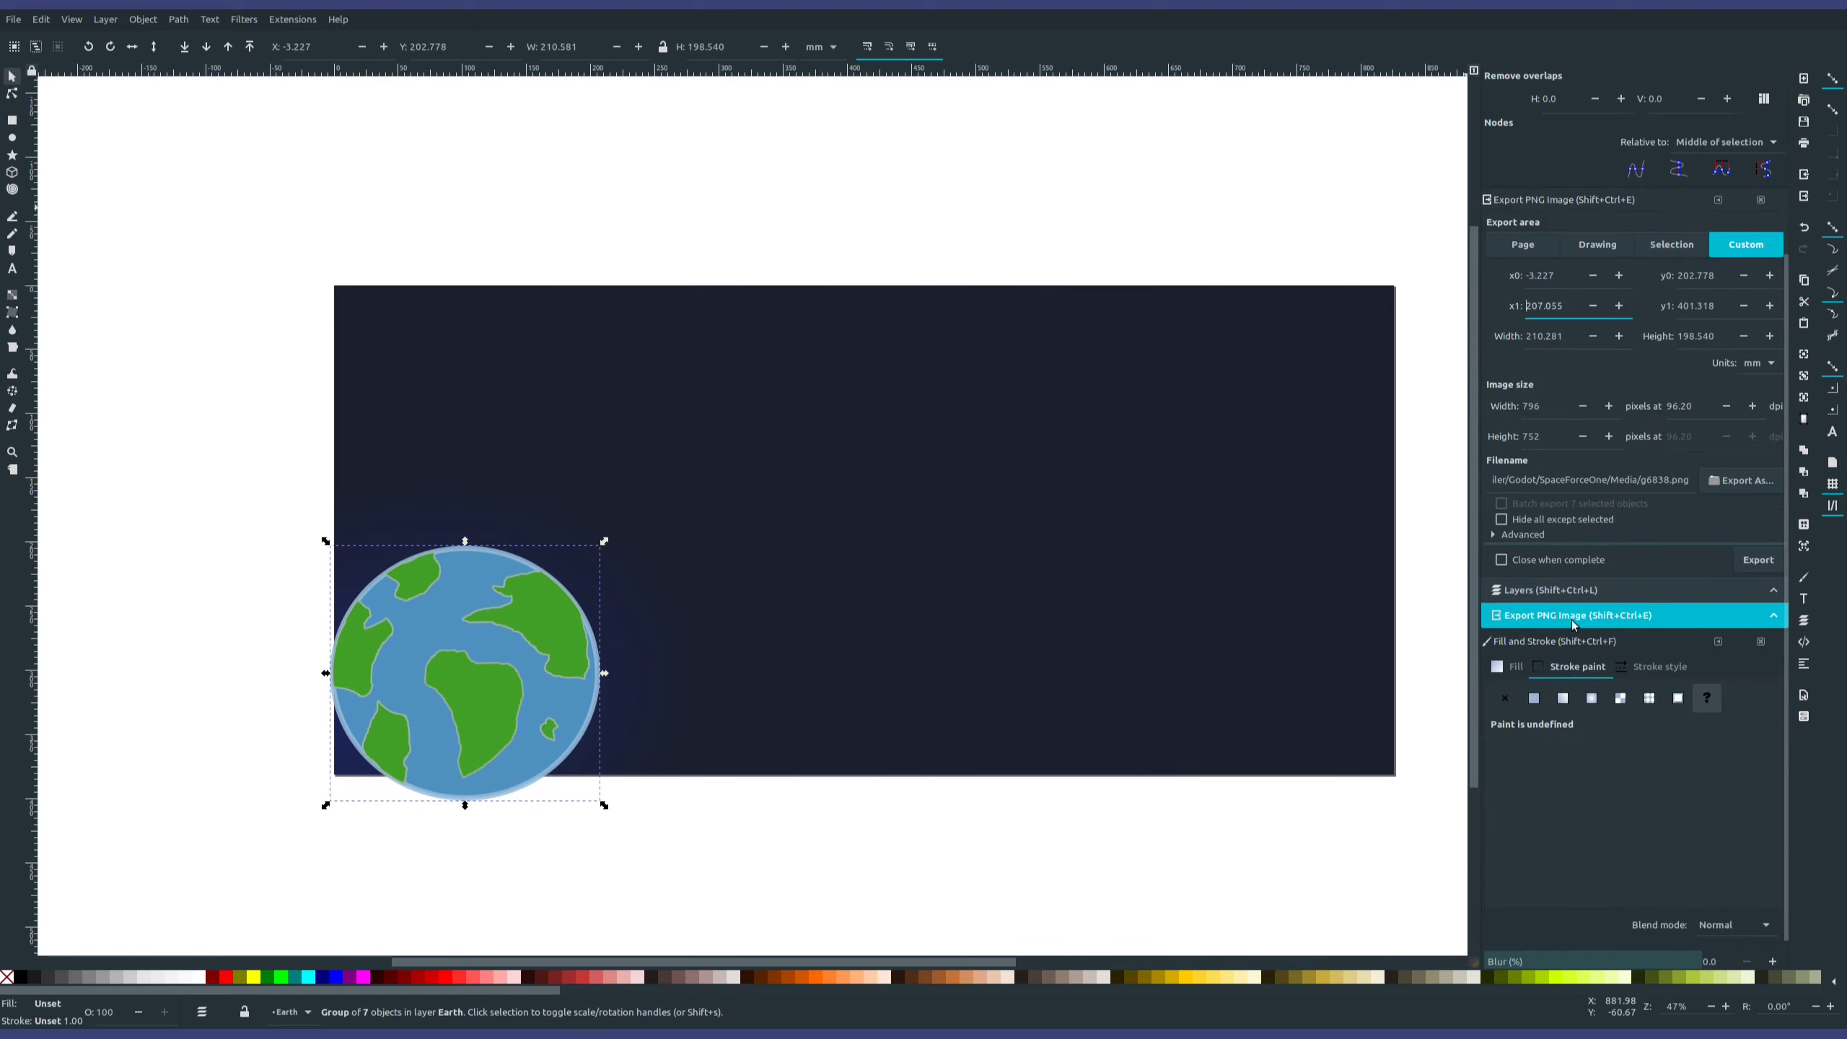
click(1564, 590)
click(1515, 224)
middle_drag(1234, 230, 1237, 268)
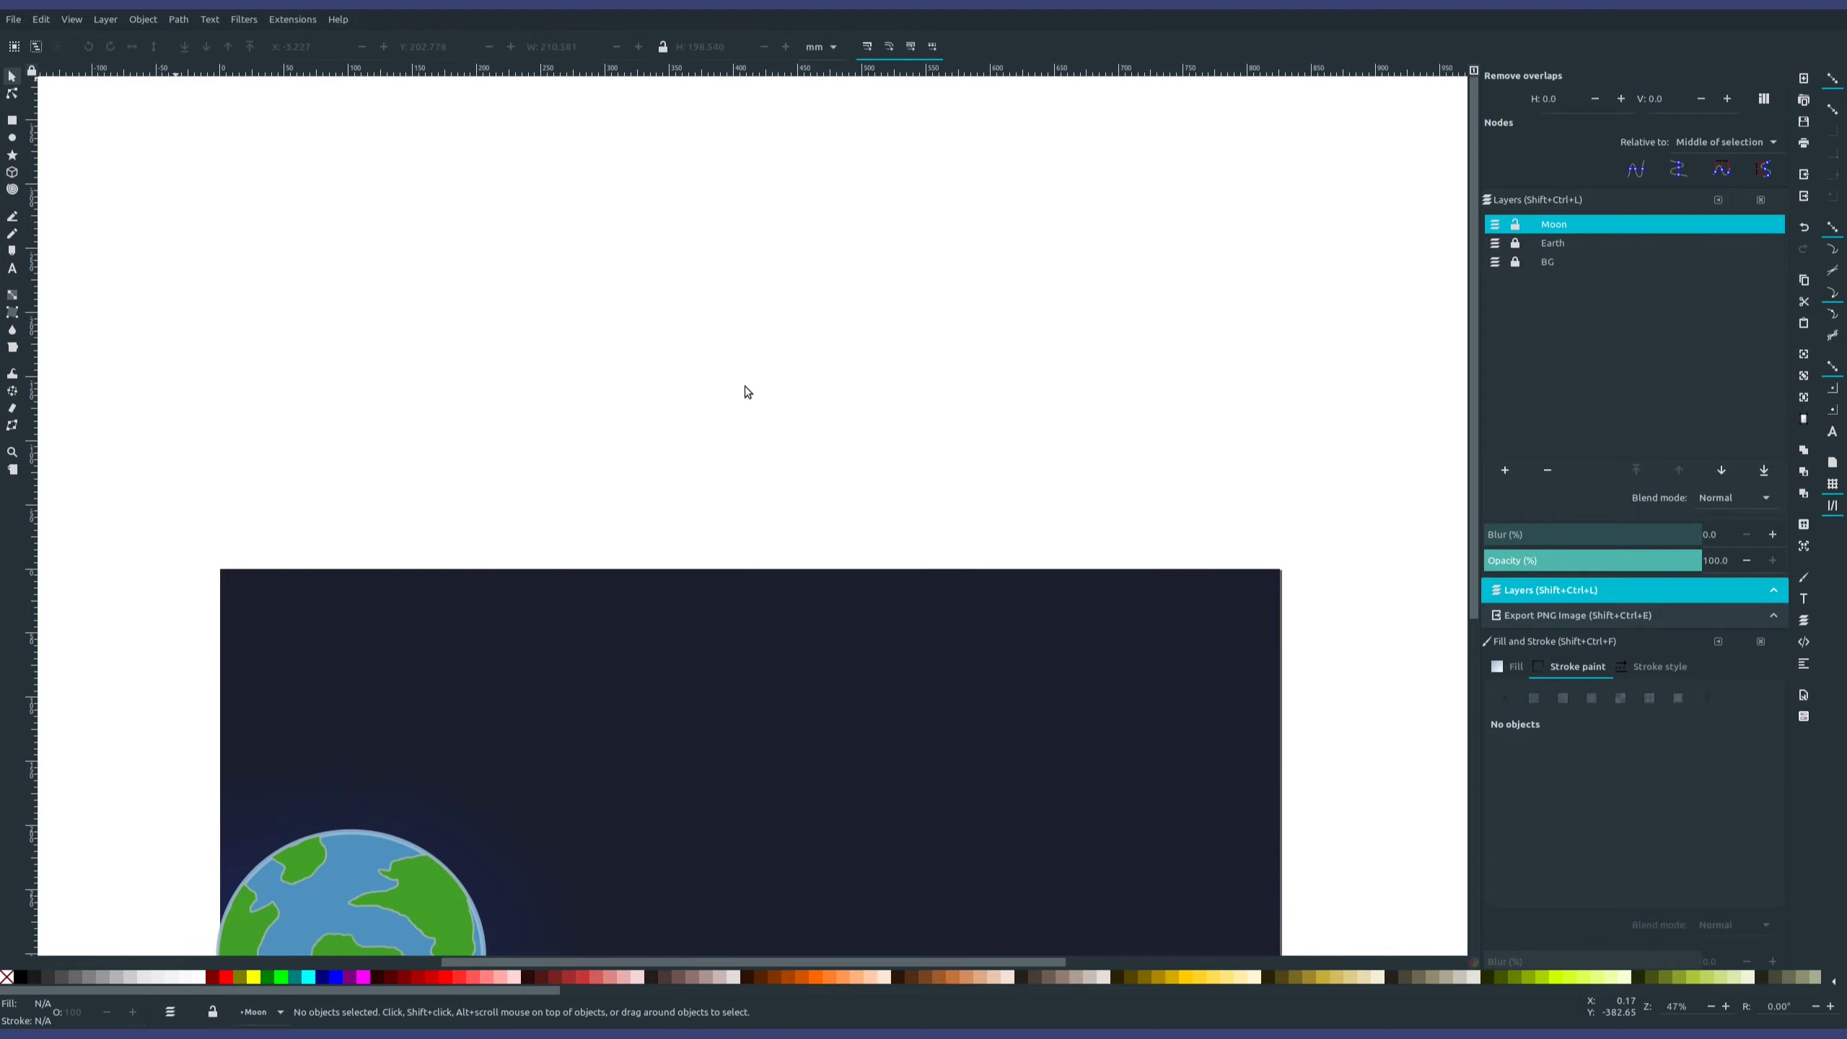
- Paste the moon reference image above the page and draw a circle about 113 × 112 mm over it
key(ctrl+v)
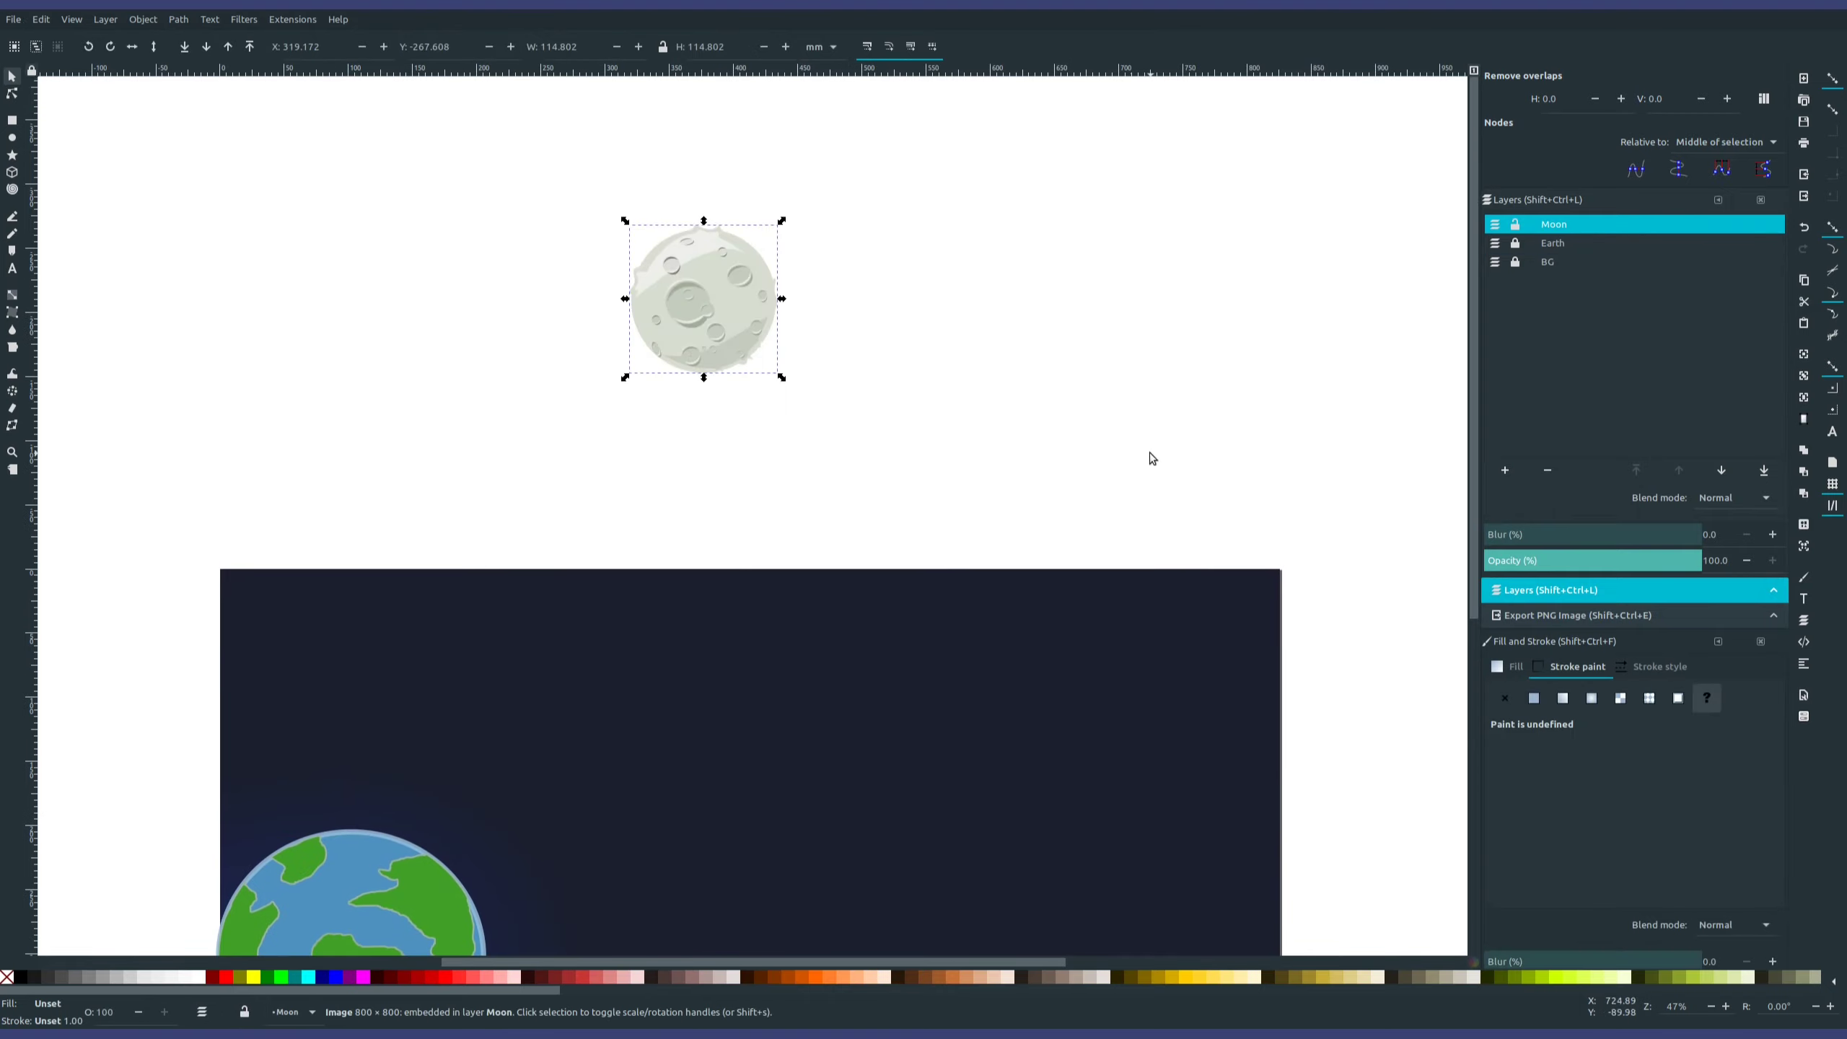
middle_drag(1150, 458, 1129, 396)
ctrl+scroll(749, 196, up, 4)
mouse_move(749, 196)
middle_down()
mouse_move(1237, 379)
mouse_move(1129, 362)
middle_up()
click(12, 138)
mouse_move(635, 278)
mouse_down()
mouse_move(777, 397)
mouse_move(1217, 852)
mouse_up()
- Align the green circle with the moon reference image and lower it behind the image
click(11, 76)
drag(961, 504, 898, 466)
drag(919, 231, 313, 191)
ctrl+scroll(603, 338, down, 2)
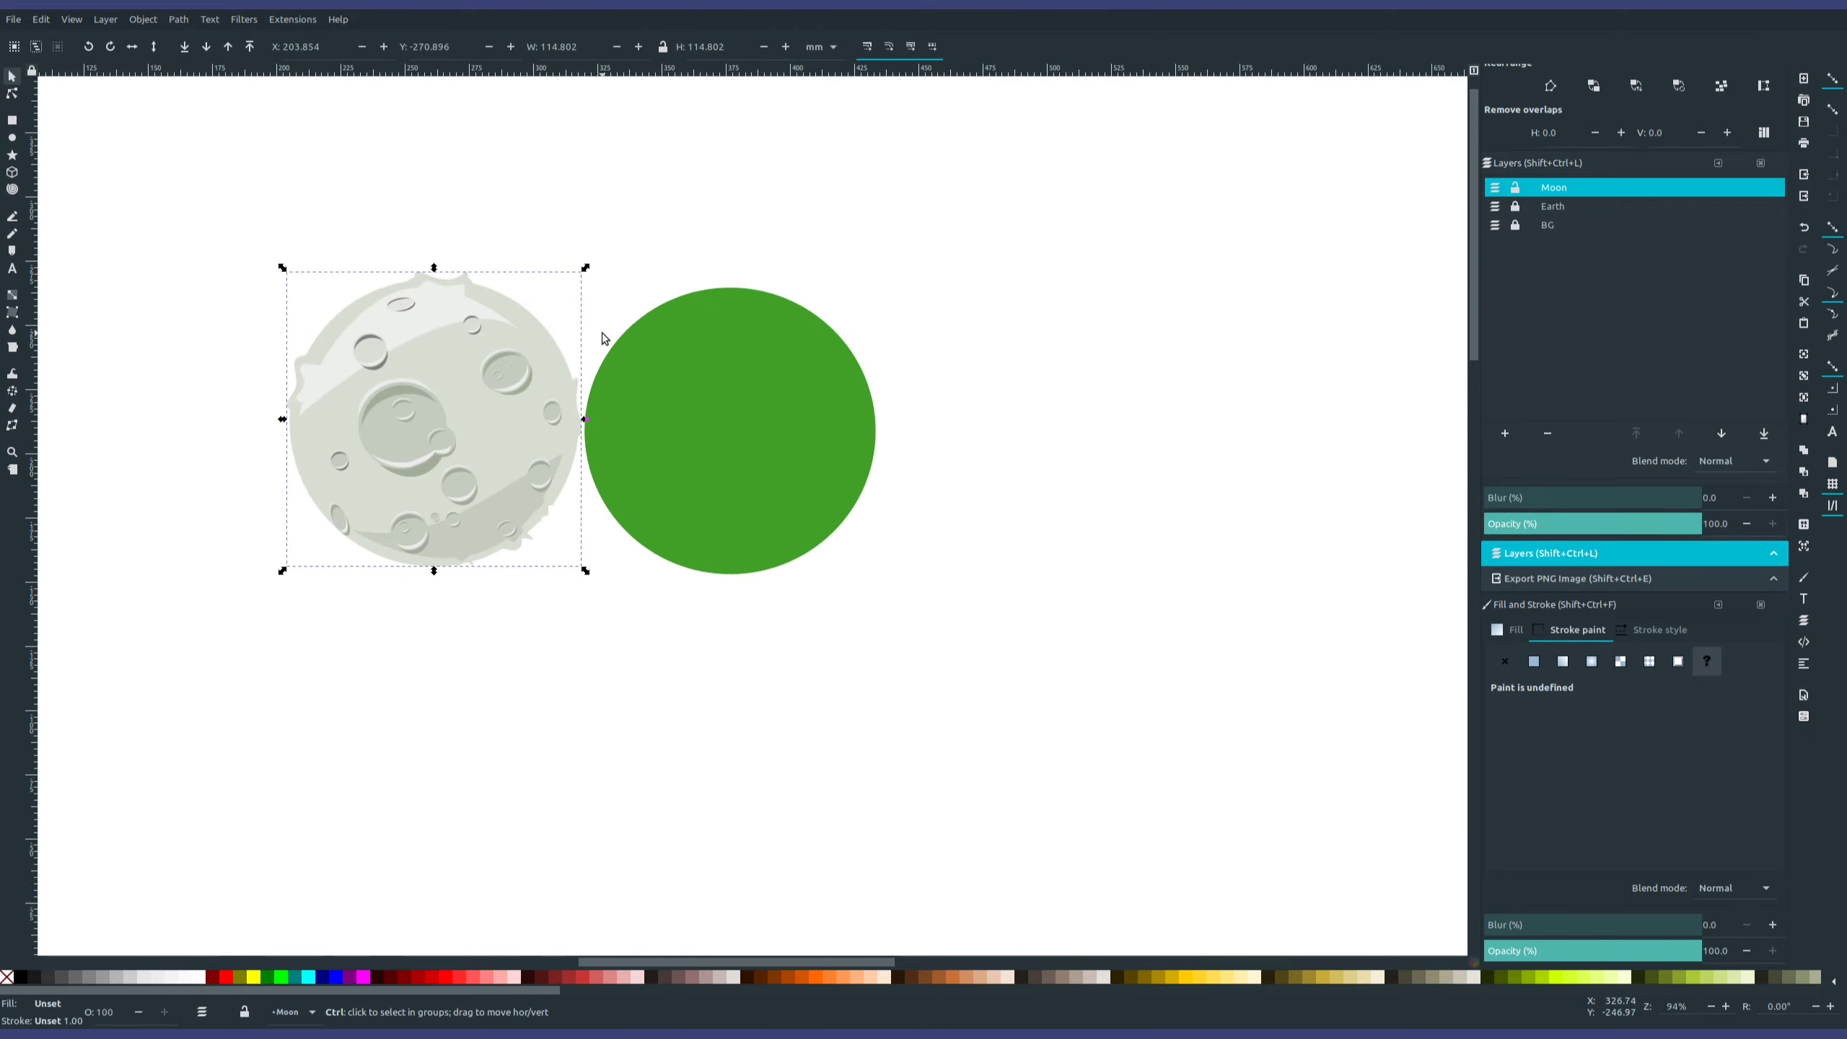
key(ctrl+z)
click(690, 509)
click(207, 48)
ctrl+scroll(796, 648, up, 4)
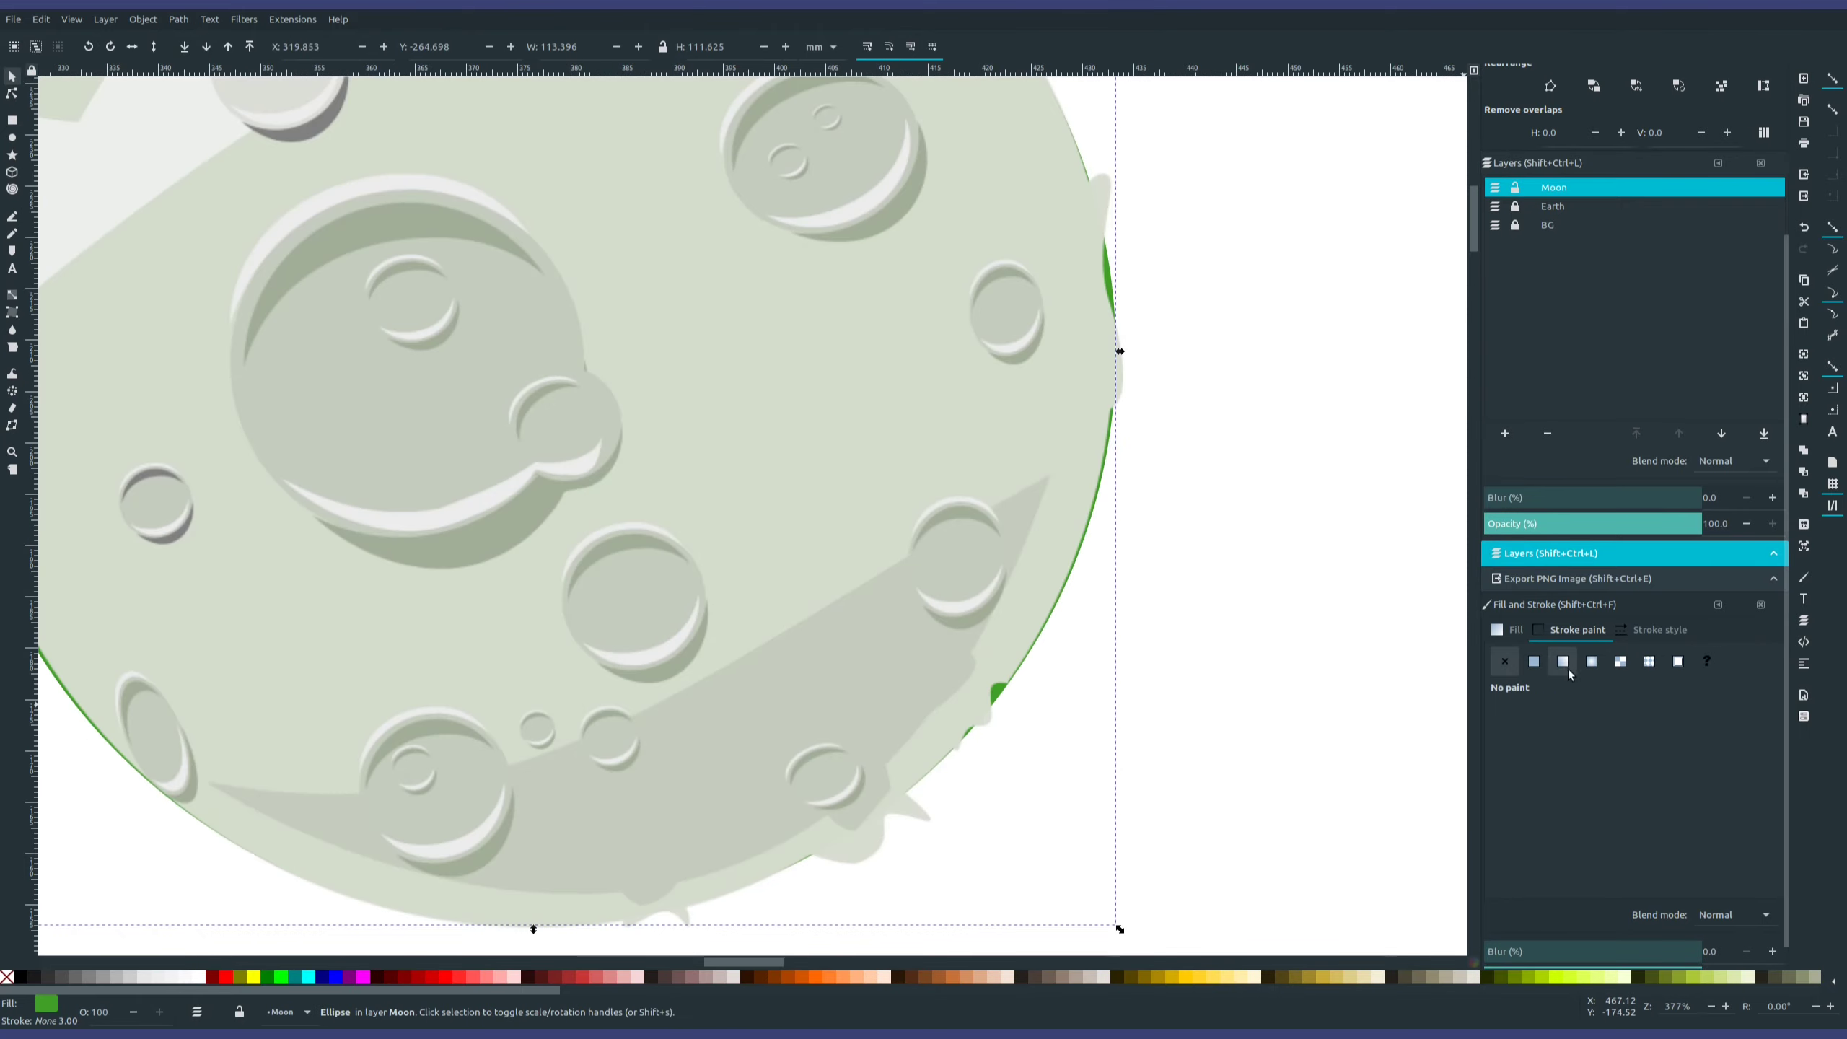
- Fill the circle with the pale grey-green sampled from the moon reference image
click(1516, 631)
click(1542, 881)
click(845, 532)
ctrl+scroll(965, 472, down, 5)
ctrl+scroll(817, 392, up, 2)
ctrl+scroll(1171, 694, up, 1)
- Give the moon circle a flat light grey outline of RGB 206, 216, 220 at 55% opacity, 3 mm wide
click(1577, 630)
click(1535, 662)
scroll(1660, 829, up, 1)
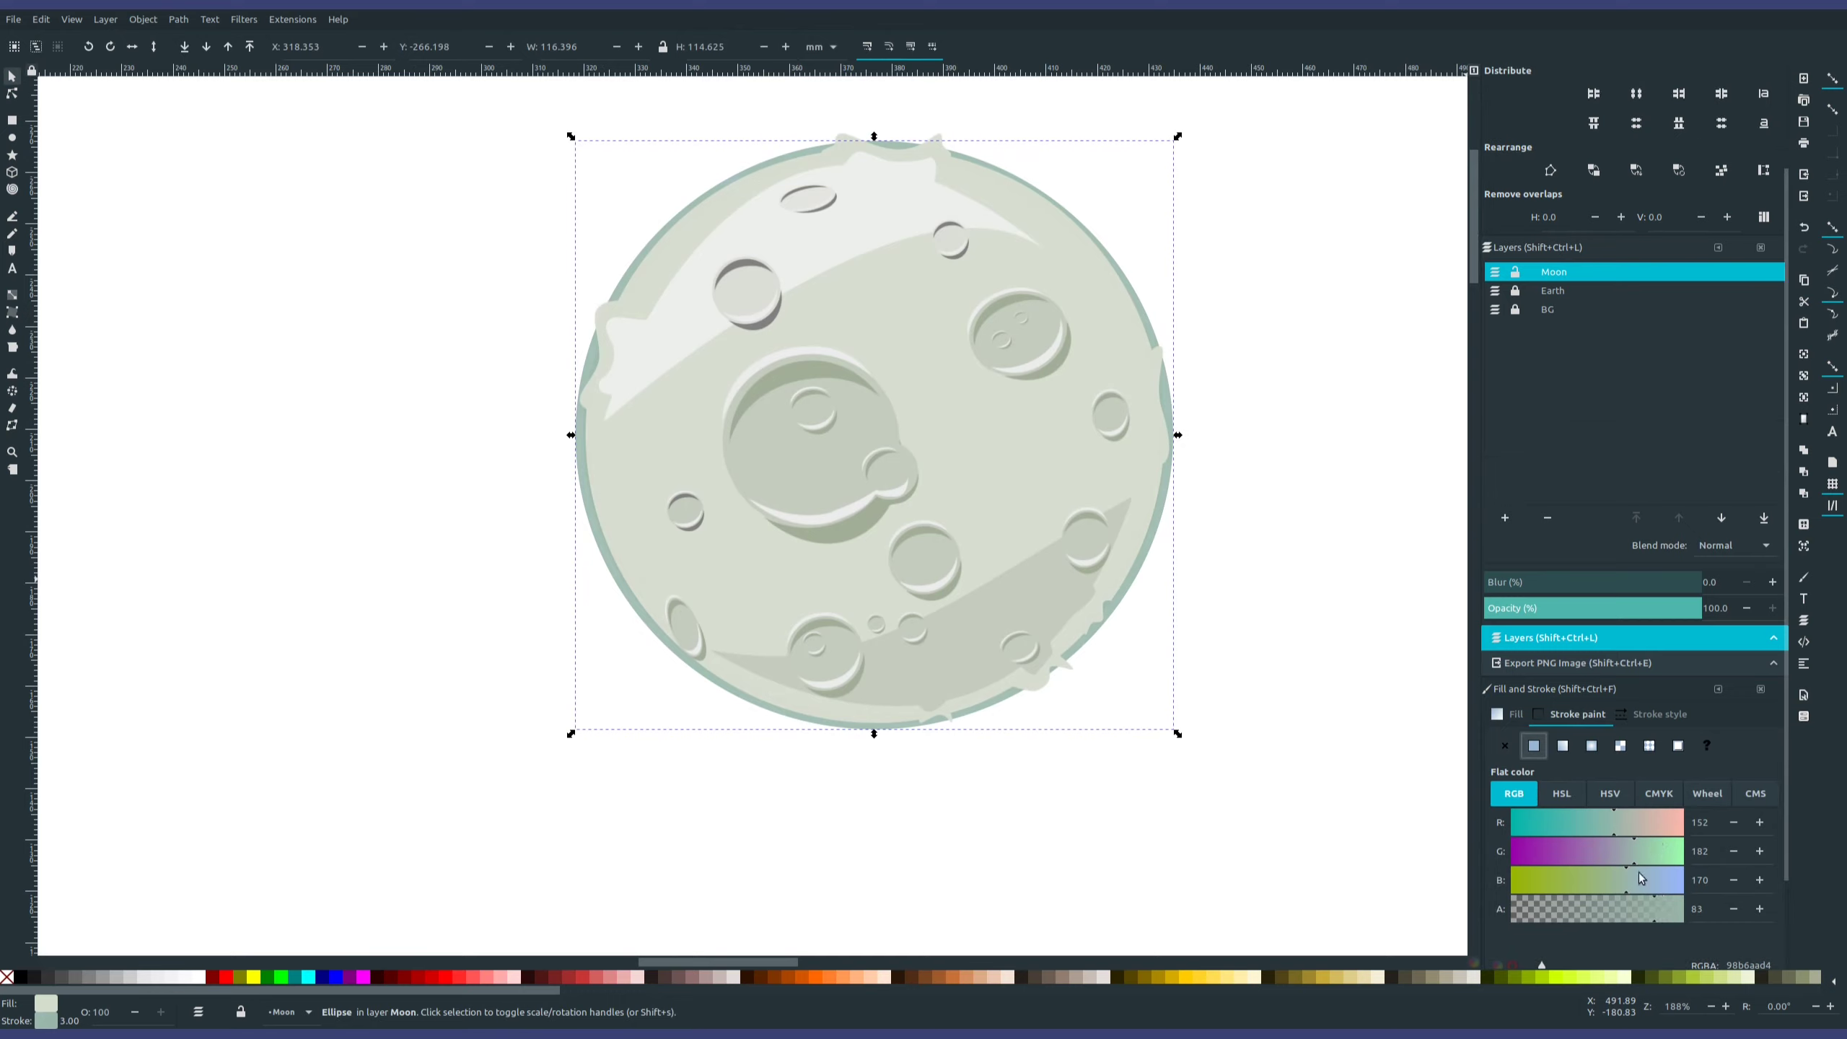
click(1659, 875)
click(1647, 824)
click(1657, 846)
click(1604, 908)
click(1660, 714)
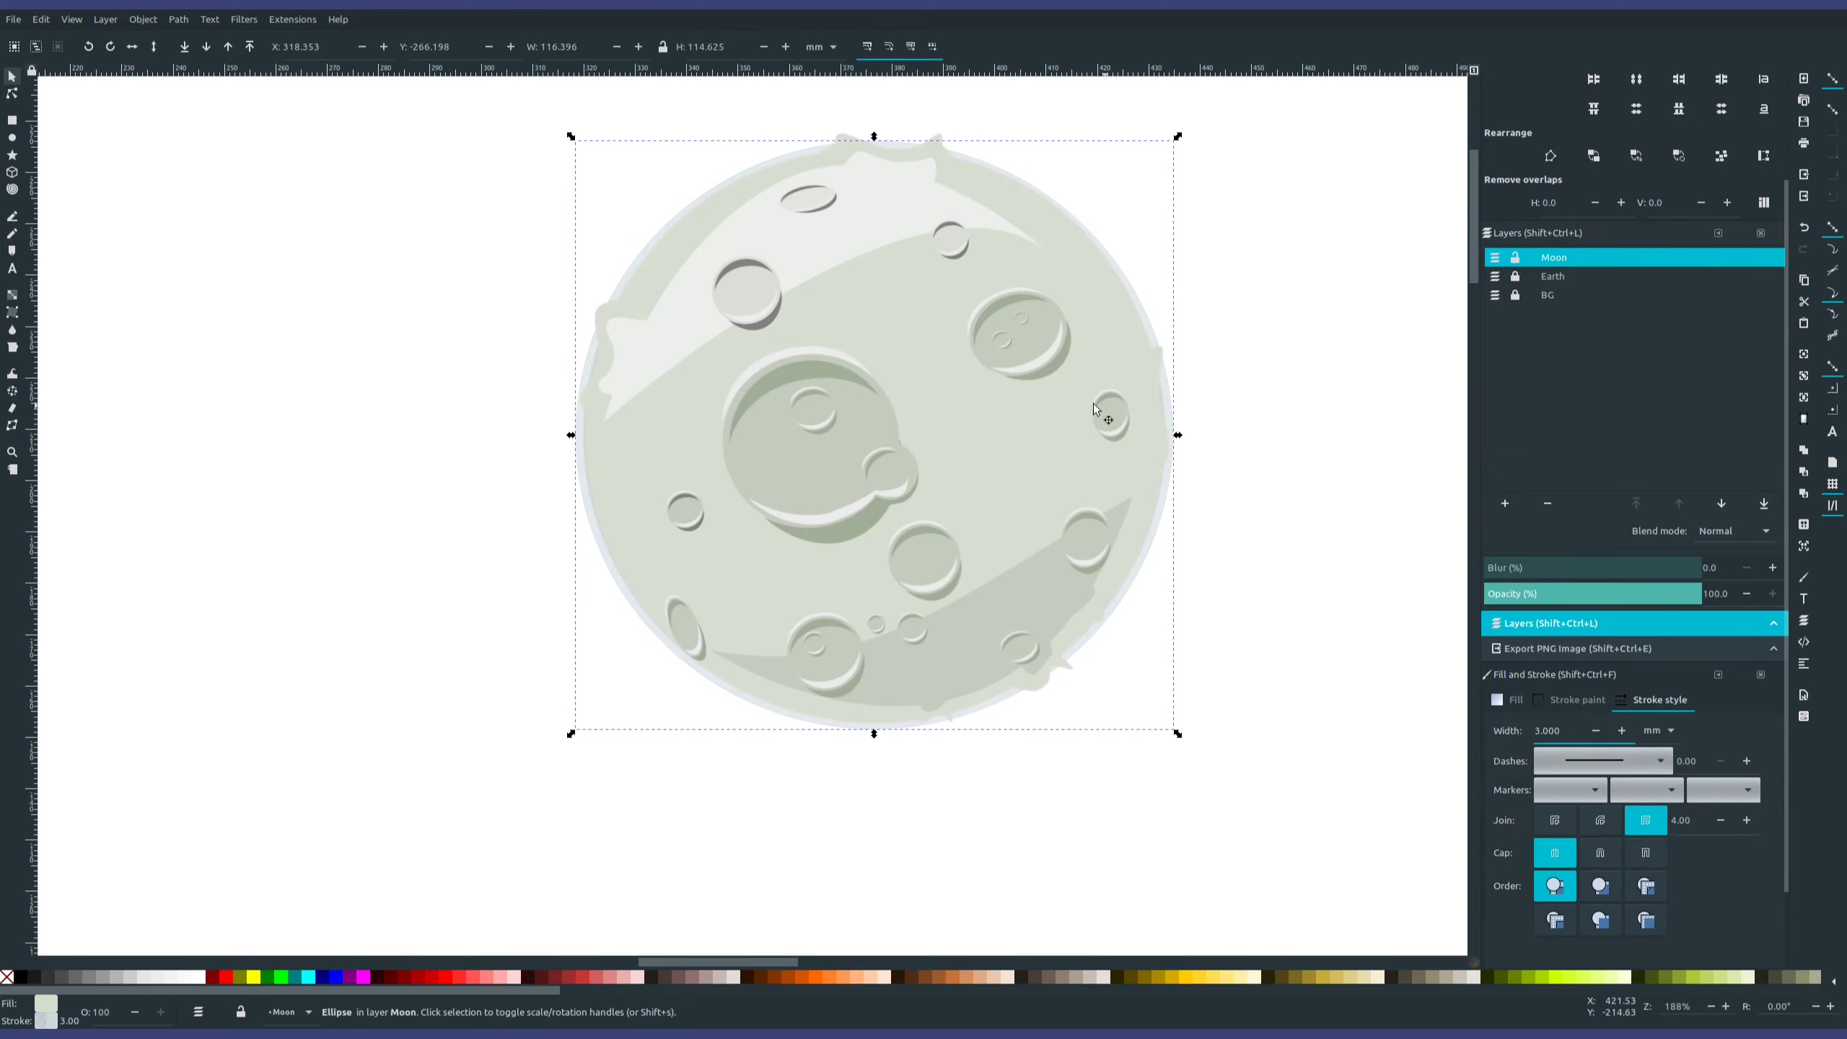
middle_drag(1094, 405, 1006, 524)
click(12, 233)
drag(655, 375, 662, 376)
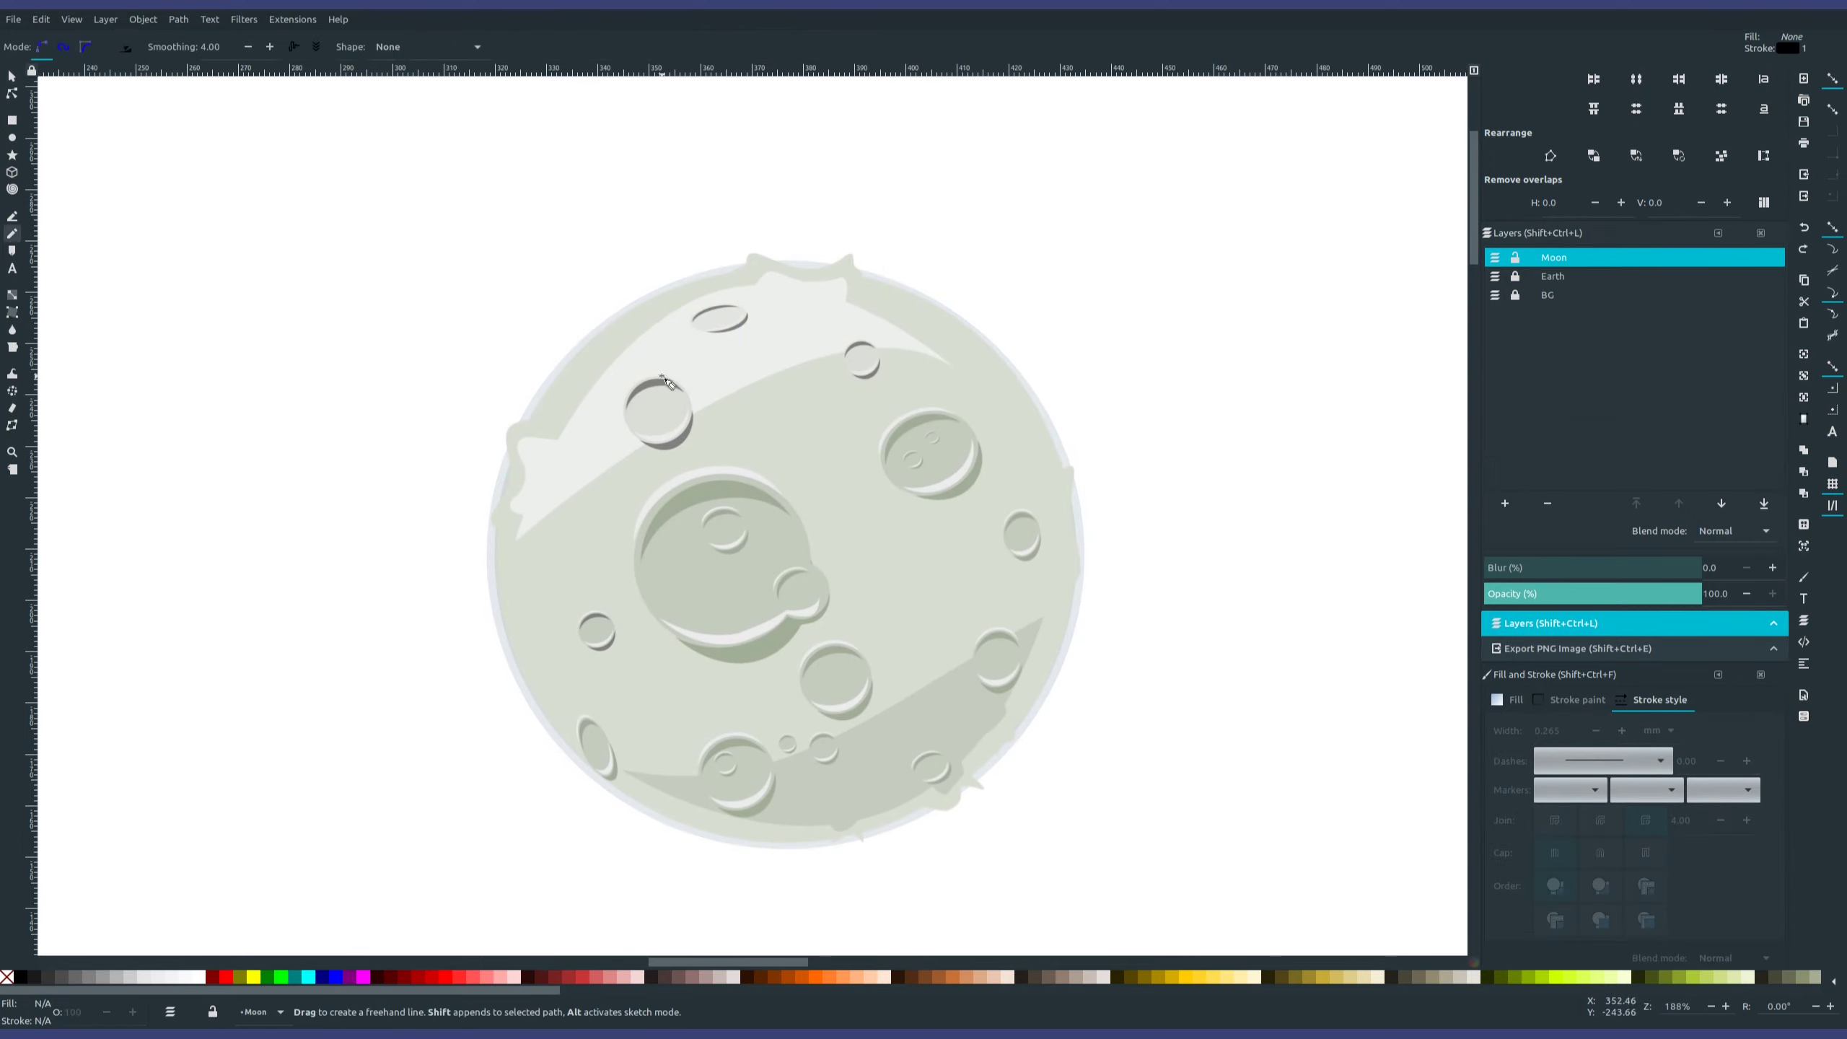
ctrl+scroll(666, 393, up, 4)
ctrl+scroll(905, 388, down, 4)
key(ctrl+z)
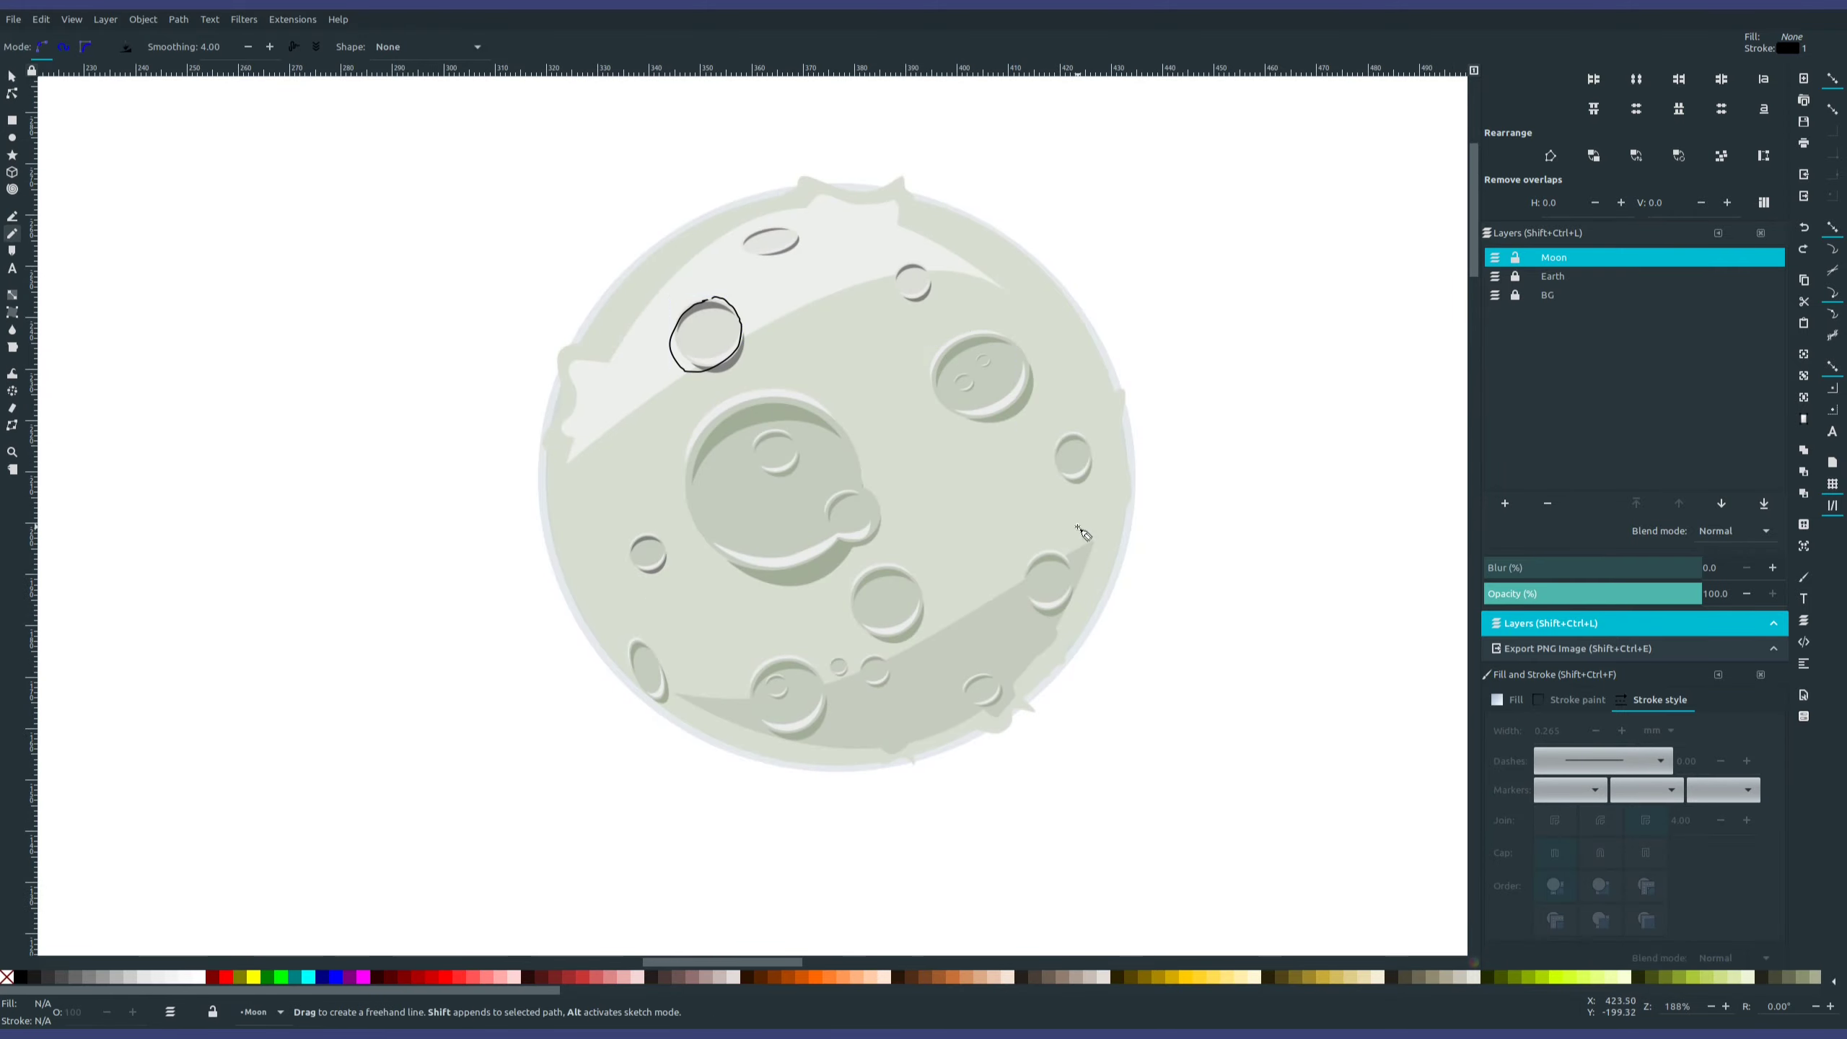
- Draw a crater ellipse about 15 × 13 mm over the reference's upper-left crater with a 1 mm fully opaque darker grey outline
middle_drag(765, 372, 669, 418)
double_click(1548, 730)
text(1)
click(1577, 700)
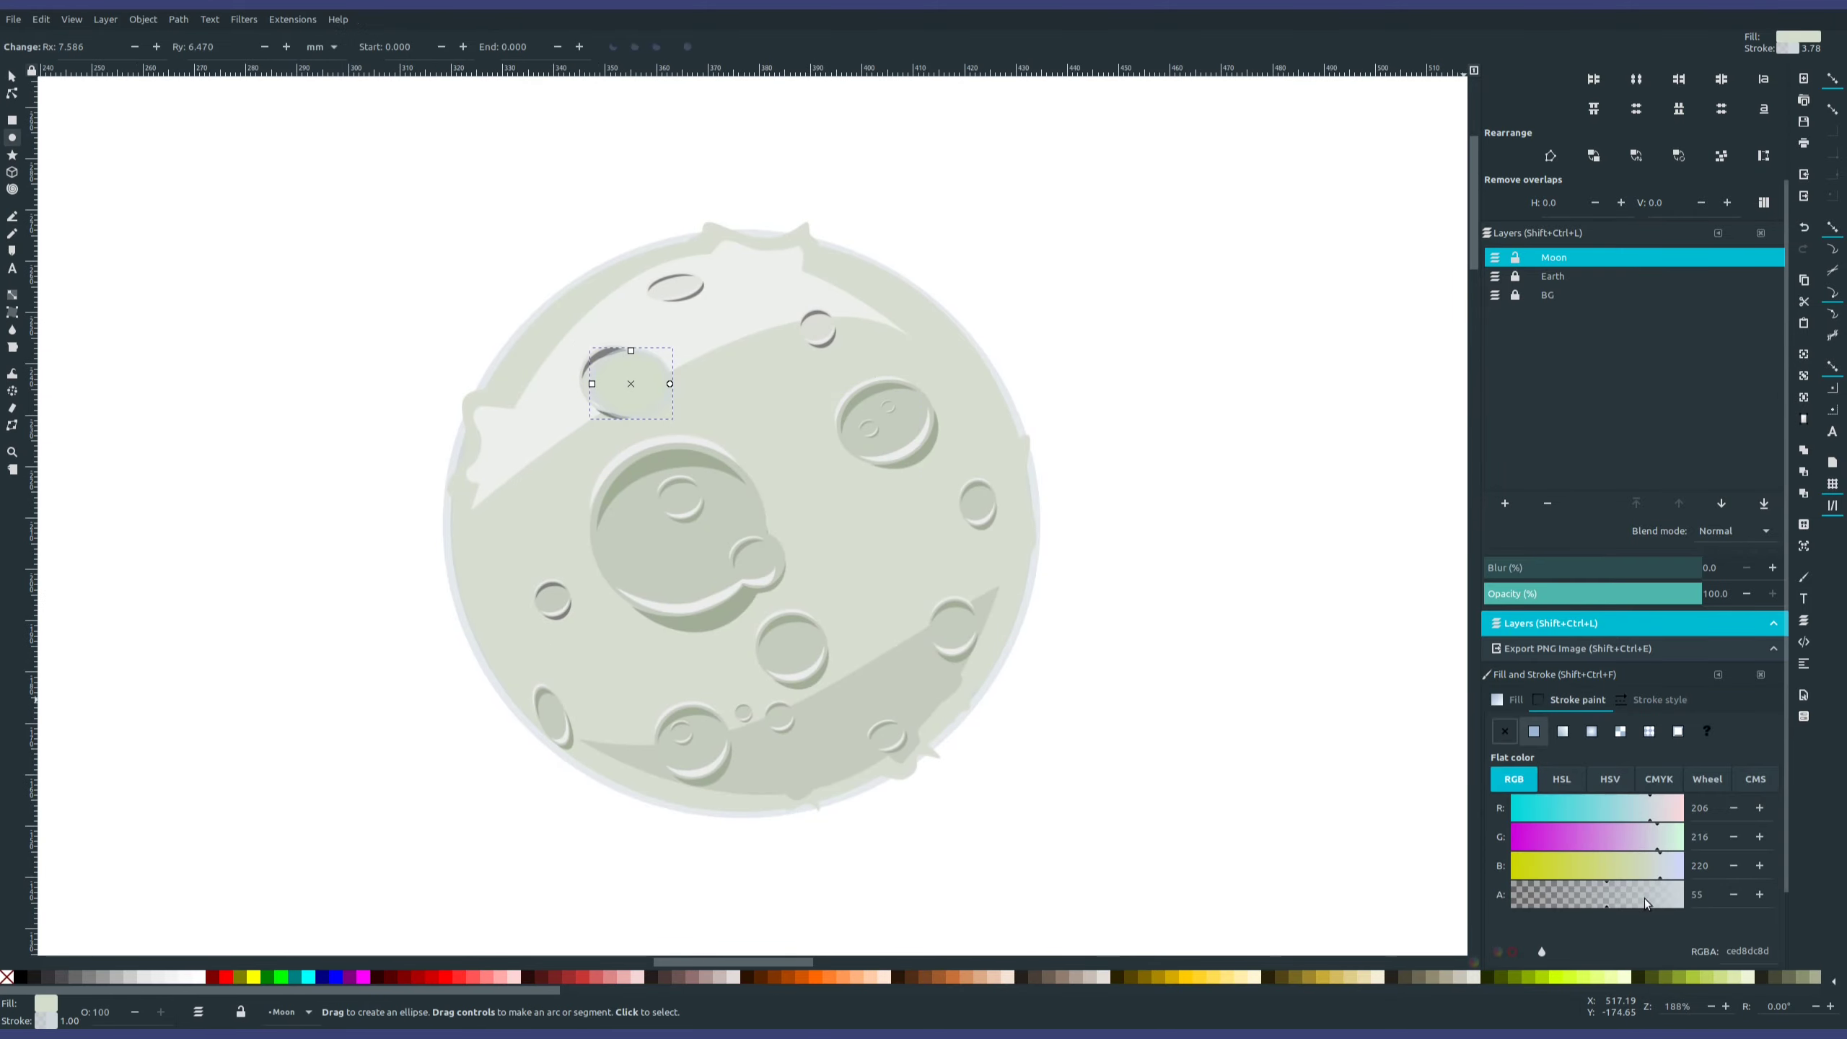
click(1683, 895)
click(1621, 808)
click(1627, 837)
click(1631, 865)
- Fill the crater with RGB 189, 200, 205 and shift it slightly left
click(1515, 700)
click(1639, 808)
click(1647, 837)
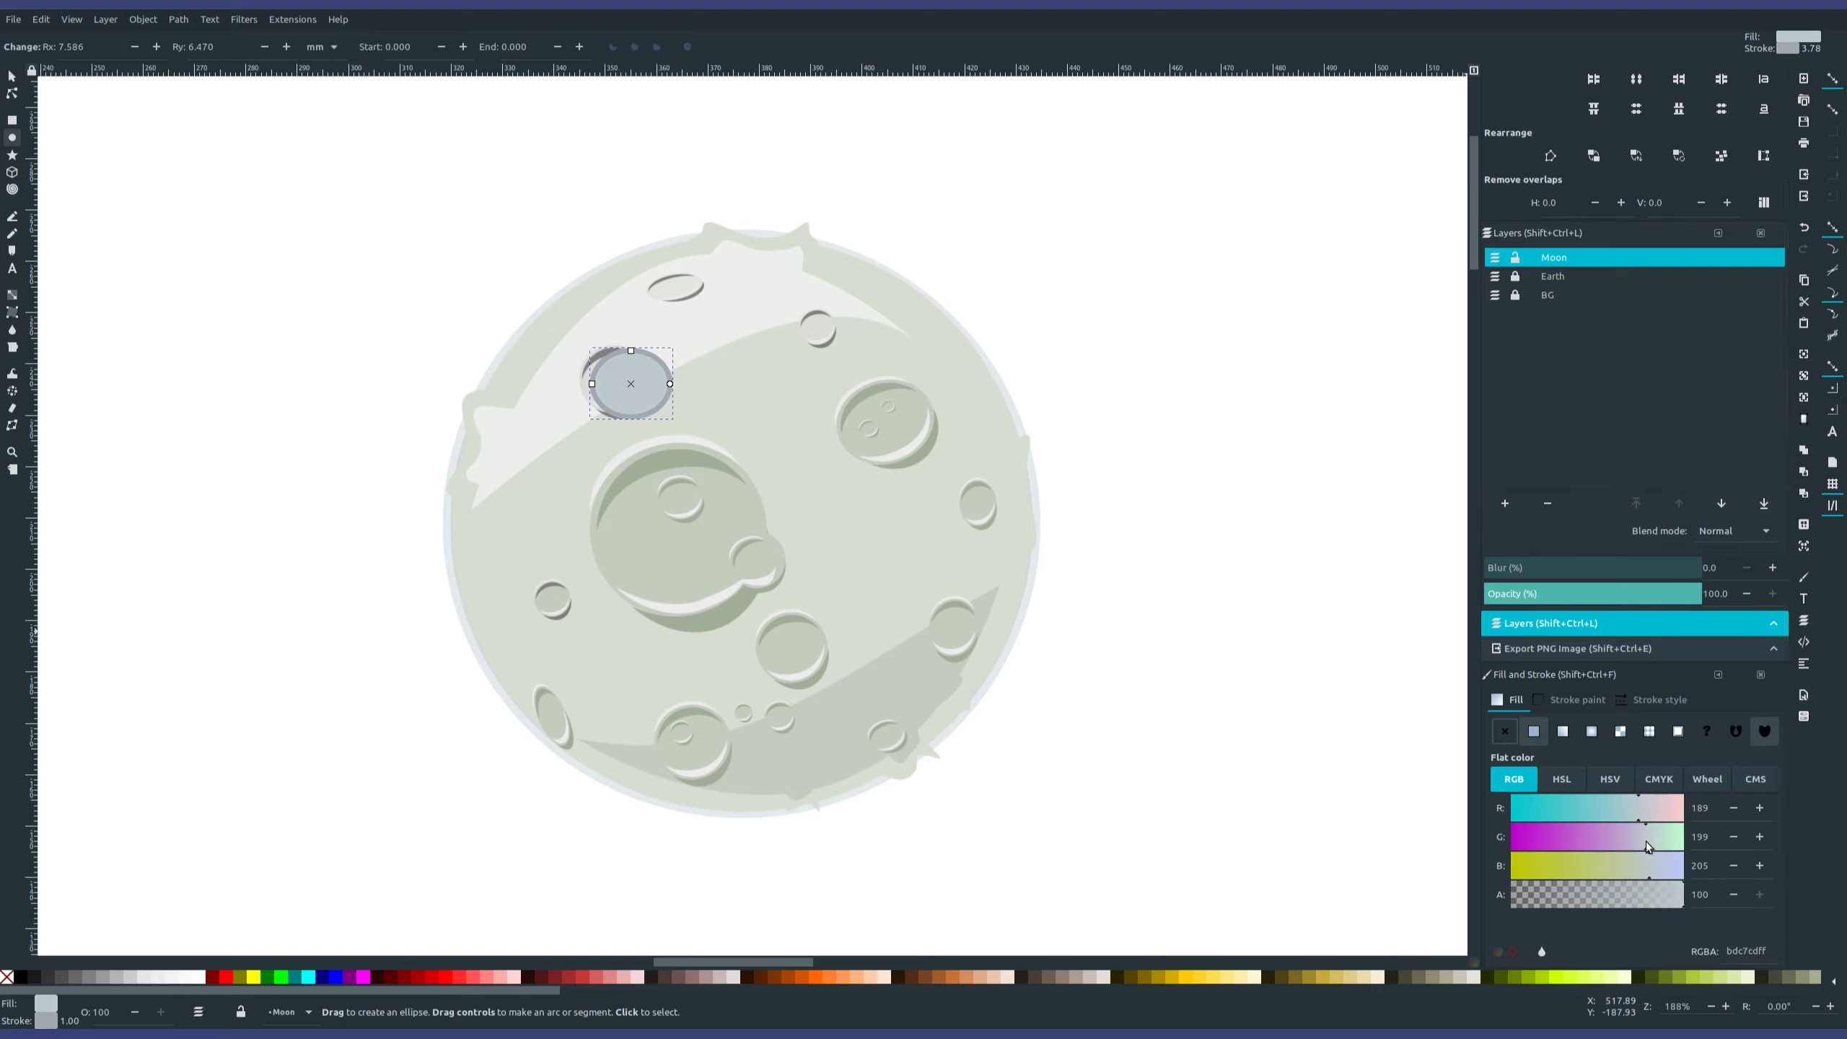
click(12, 75)
drag(634, 385, 616, 385)
- Duplicate the crater onto the moon's upper-right crater and adjust the copy's size and tilt
key(ctrl+d)
drag(616, 385, 881, 442)
key(e)
click(12, 76)
drag(933, 398, 918, 384)
- Paste another crater over the moon's large central crater and enlarge it to roughly cover that crater
key(ctrl+v)
drag(825, 544, 658, 518)
key(e)
drag(619, 519, 571, 518)
click(12, 75)
drag(658, 518, 694, 549)
- Add a crater about 16 × 14 mm at the moon's lower right and a narrow one about 8 × 14 mm near its lower-left edge
key(ctrl+v)
drag(975, 750, 850, 662)
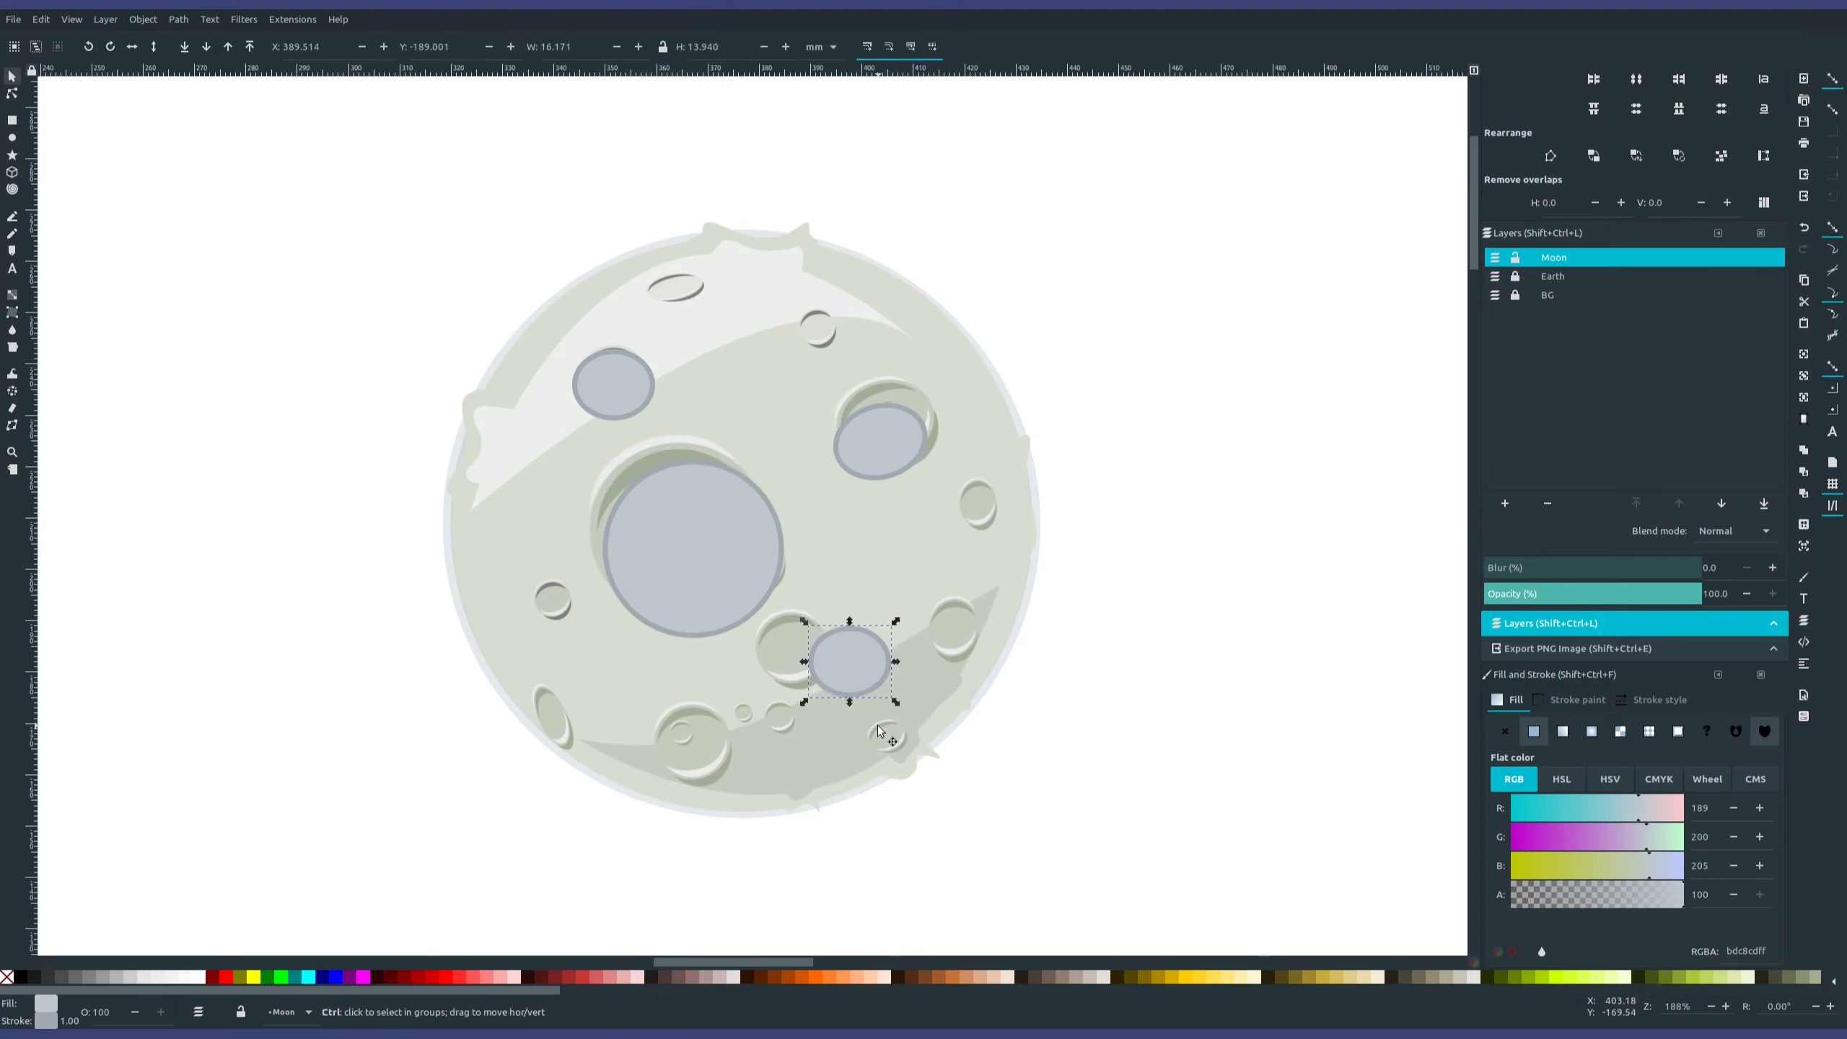
key(e)
click(12, 77)
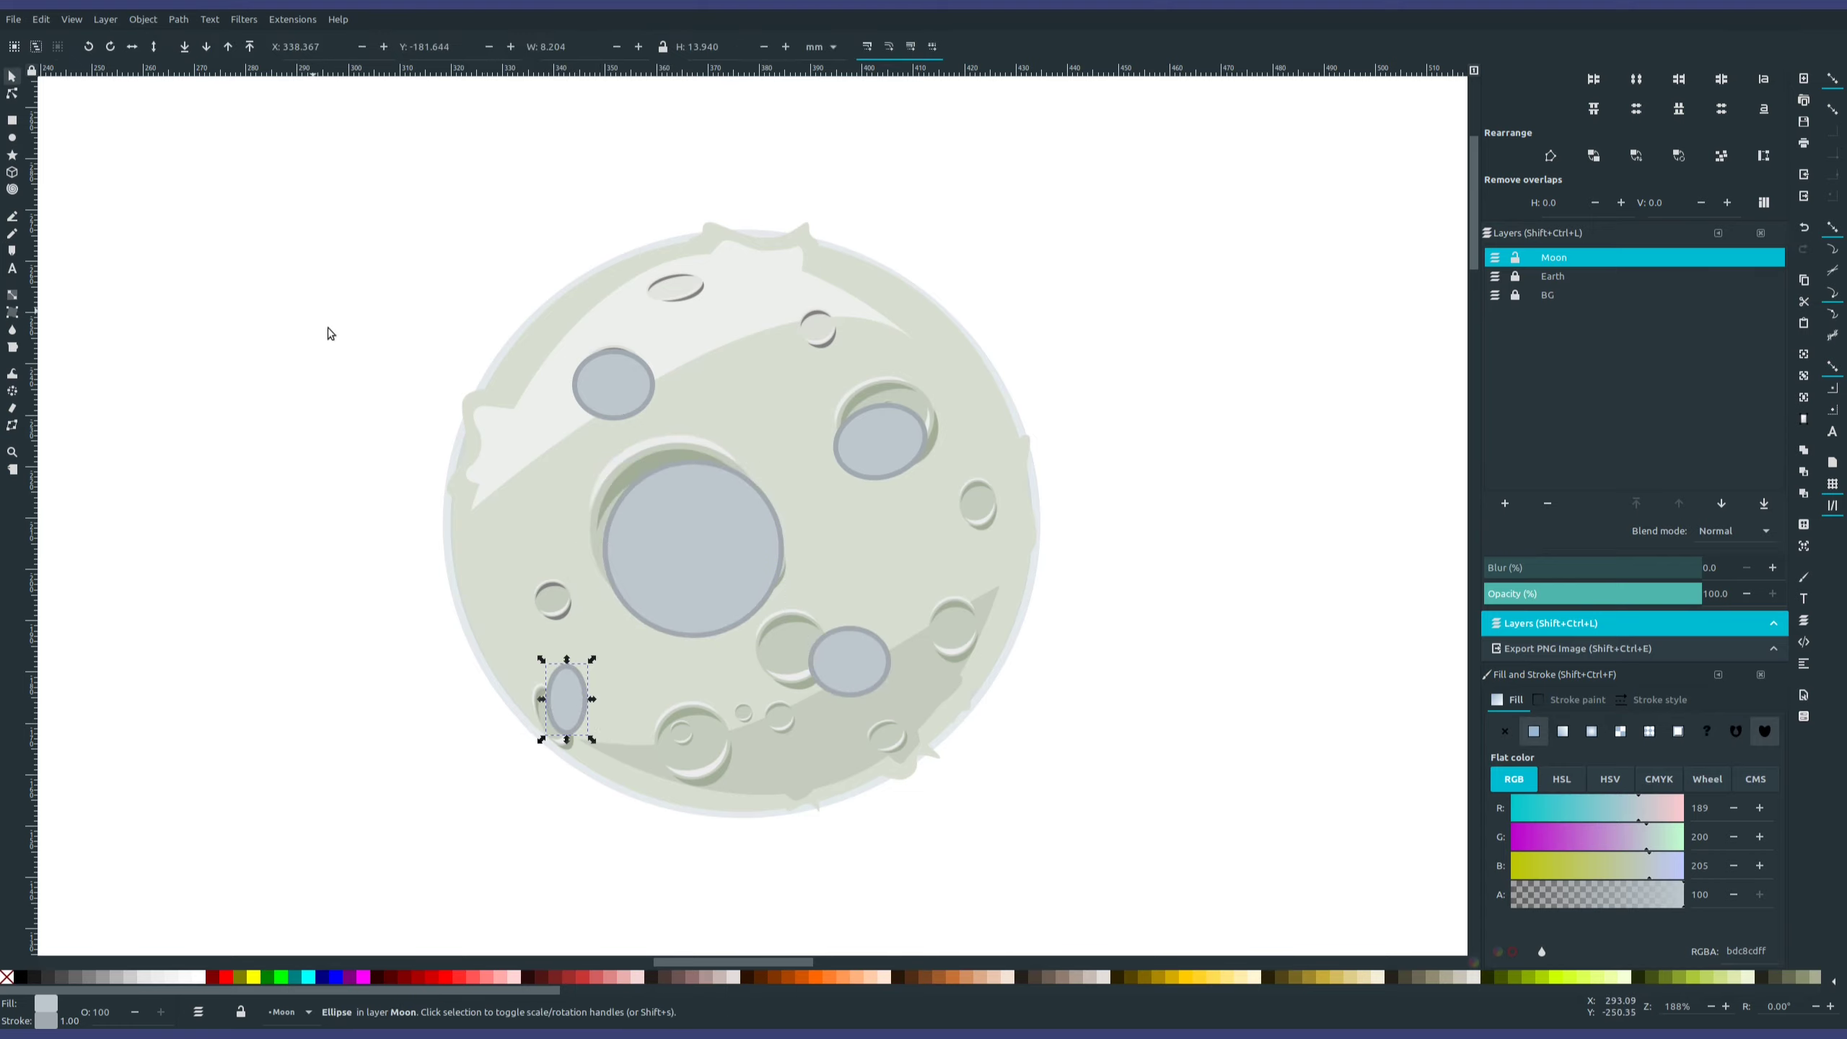
- Add smaller craters near the moon's top, right side and large crater, and move the reference image off to the right
drag(978, 567, 704, 270)
key(e)
middle_drag(60, 102, 130, 152)
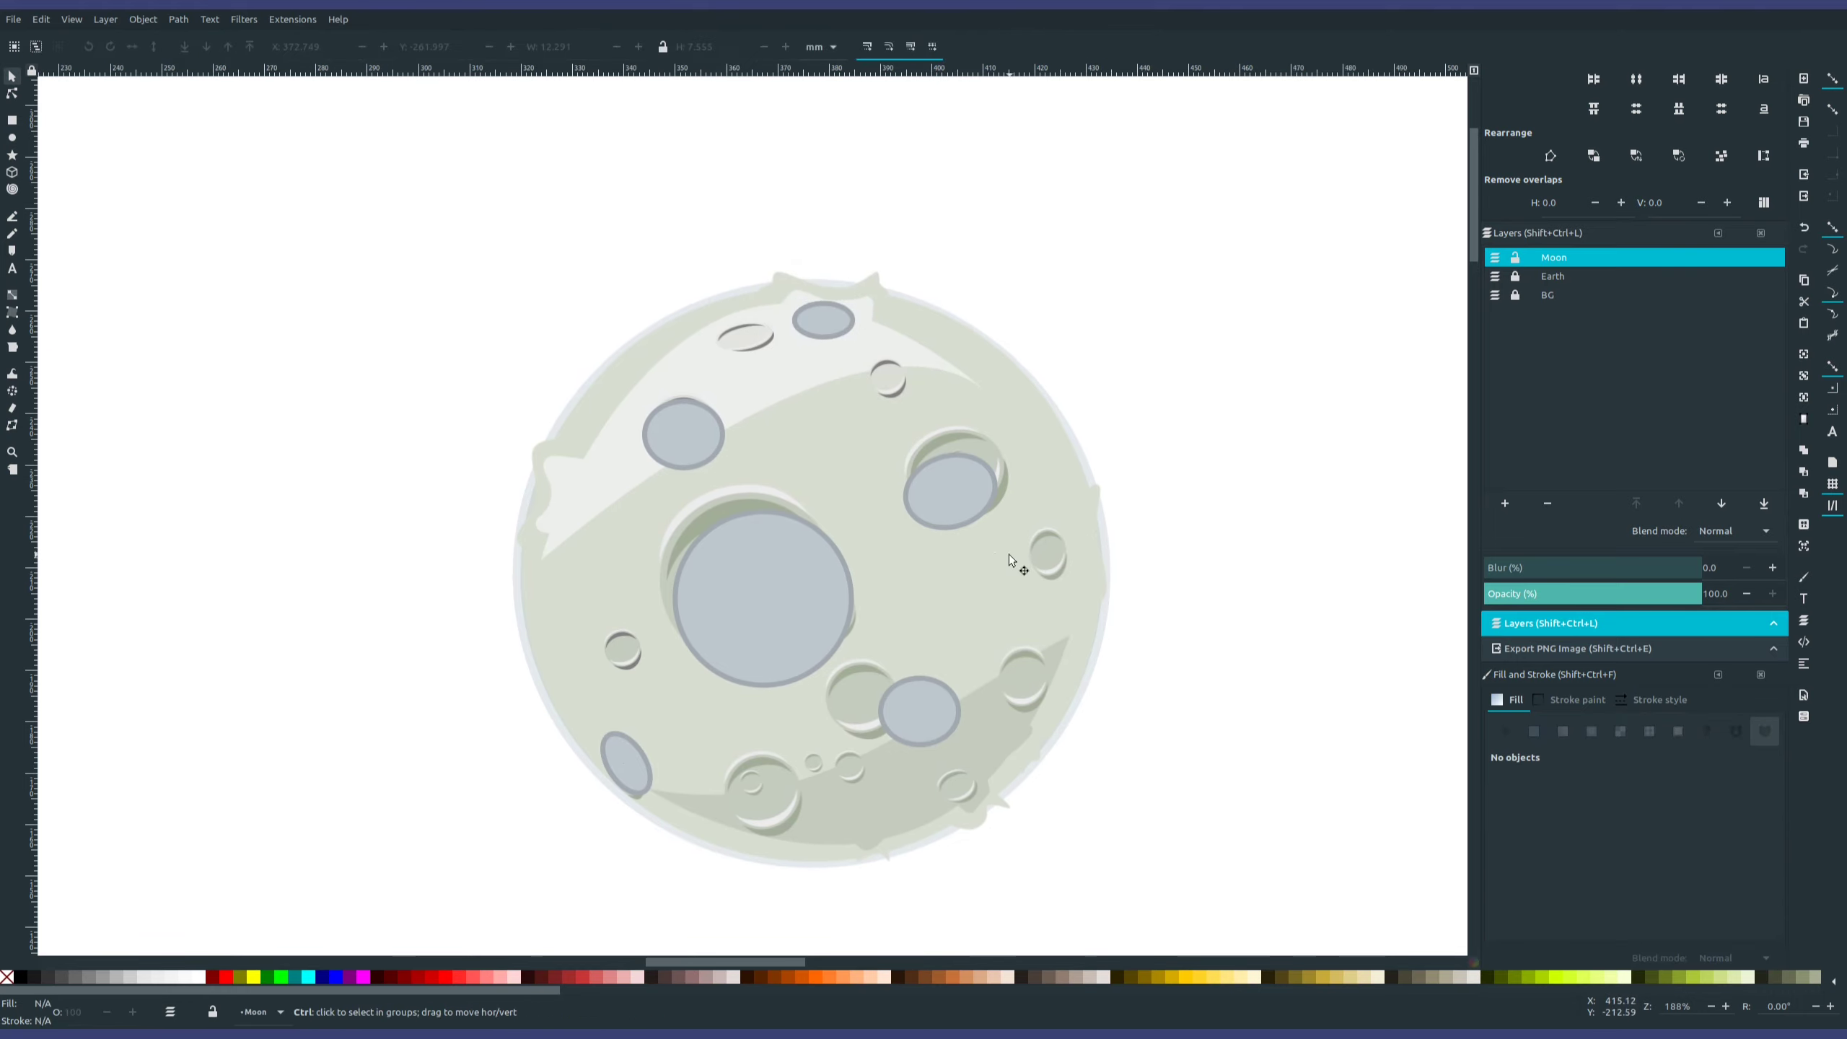
drag(1004, 576, 813, 516)
key(s)
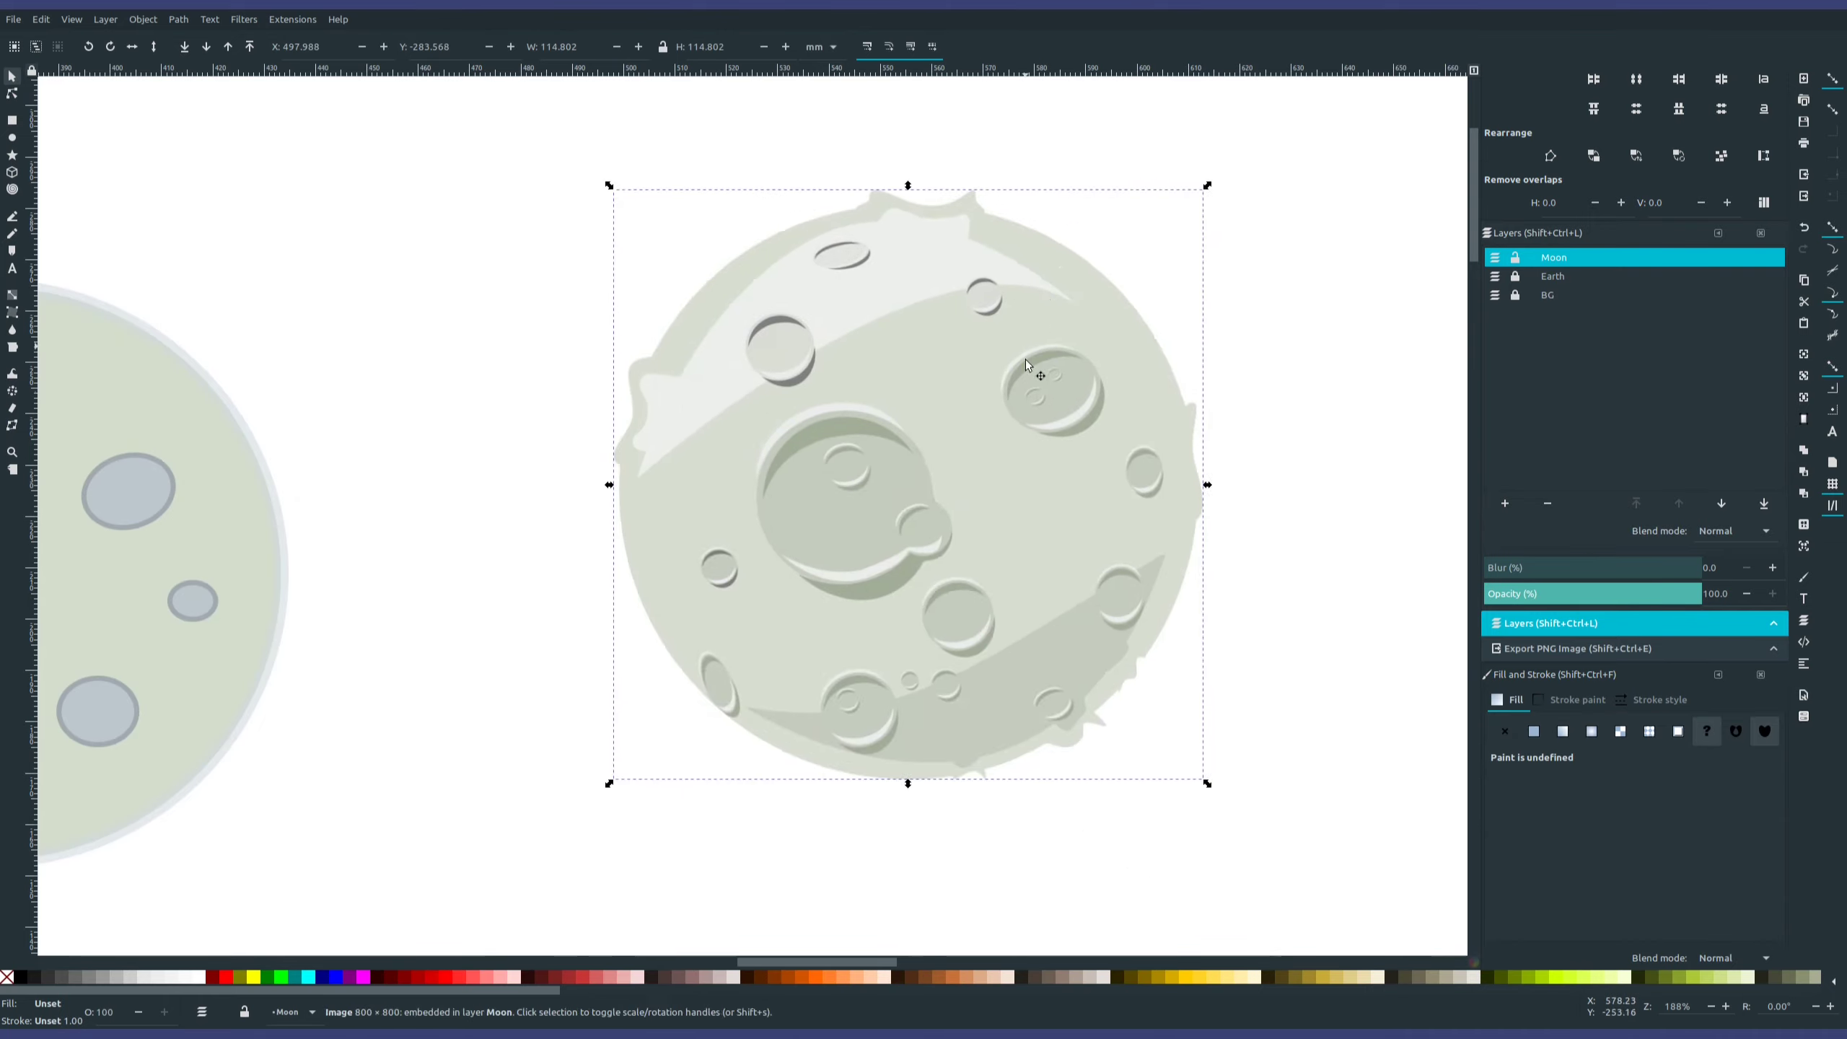
- Select all eight craters and recolour them with a fill of RGB 196, 204, 190 and a darker grey-green outline
ctrl+scroll(977, 483, down, 3)
ctrl+scroll(916, 607, up, 2)
shift+click(858, 684)
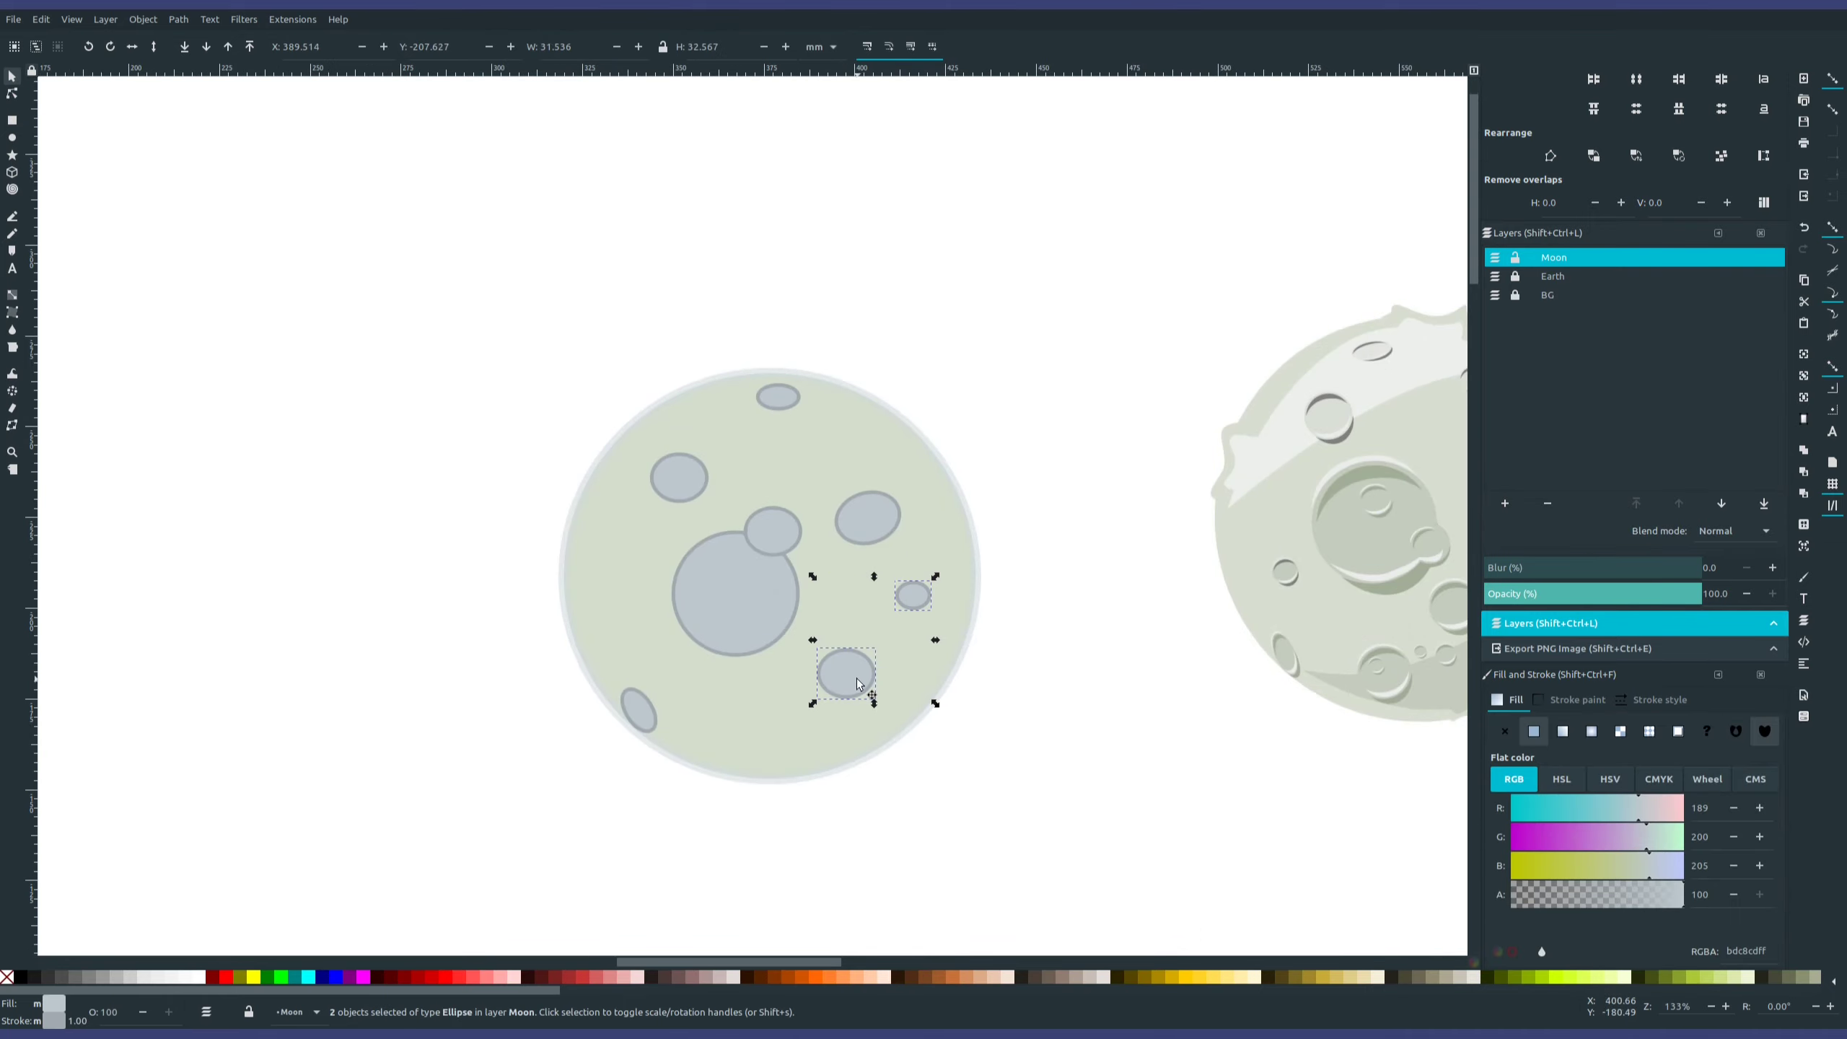
shift+click(640, 722)
shift+scroll(976, 482, right, 5)
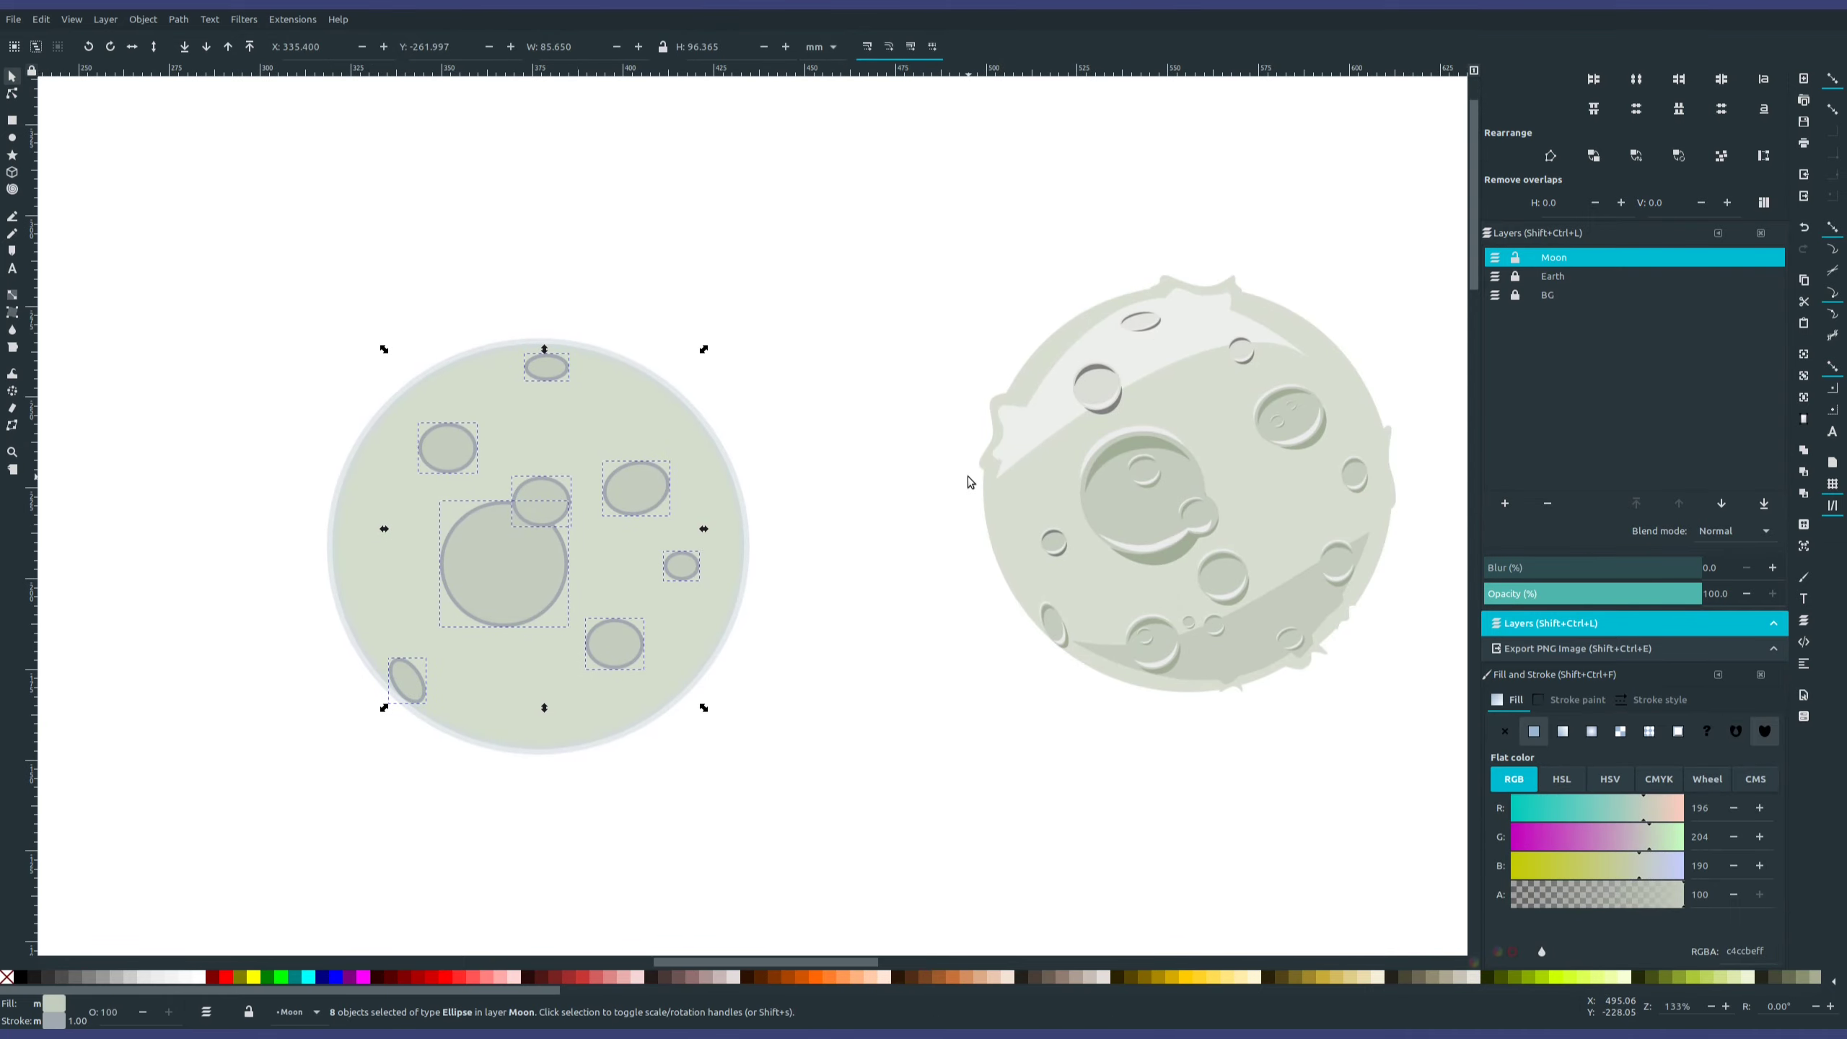
click(1576, 700)
- Fill the moon disc with a radial gradient from grey-green at its lower right to a pale outer tone reaching the edges
shift+scroll(1125, 632, left, 3)
click(683, 451)
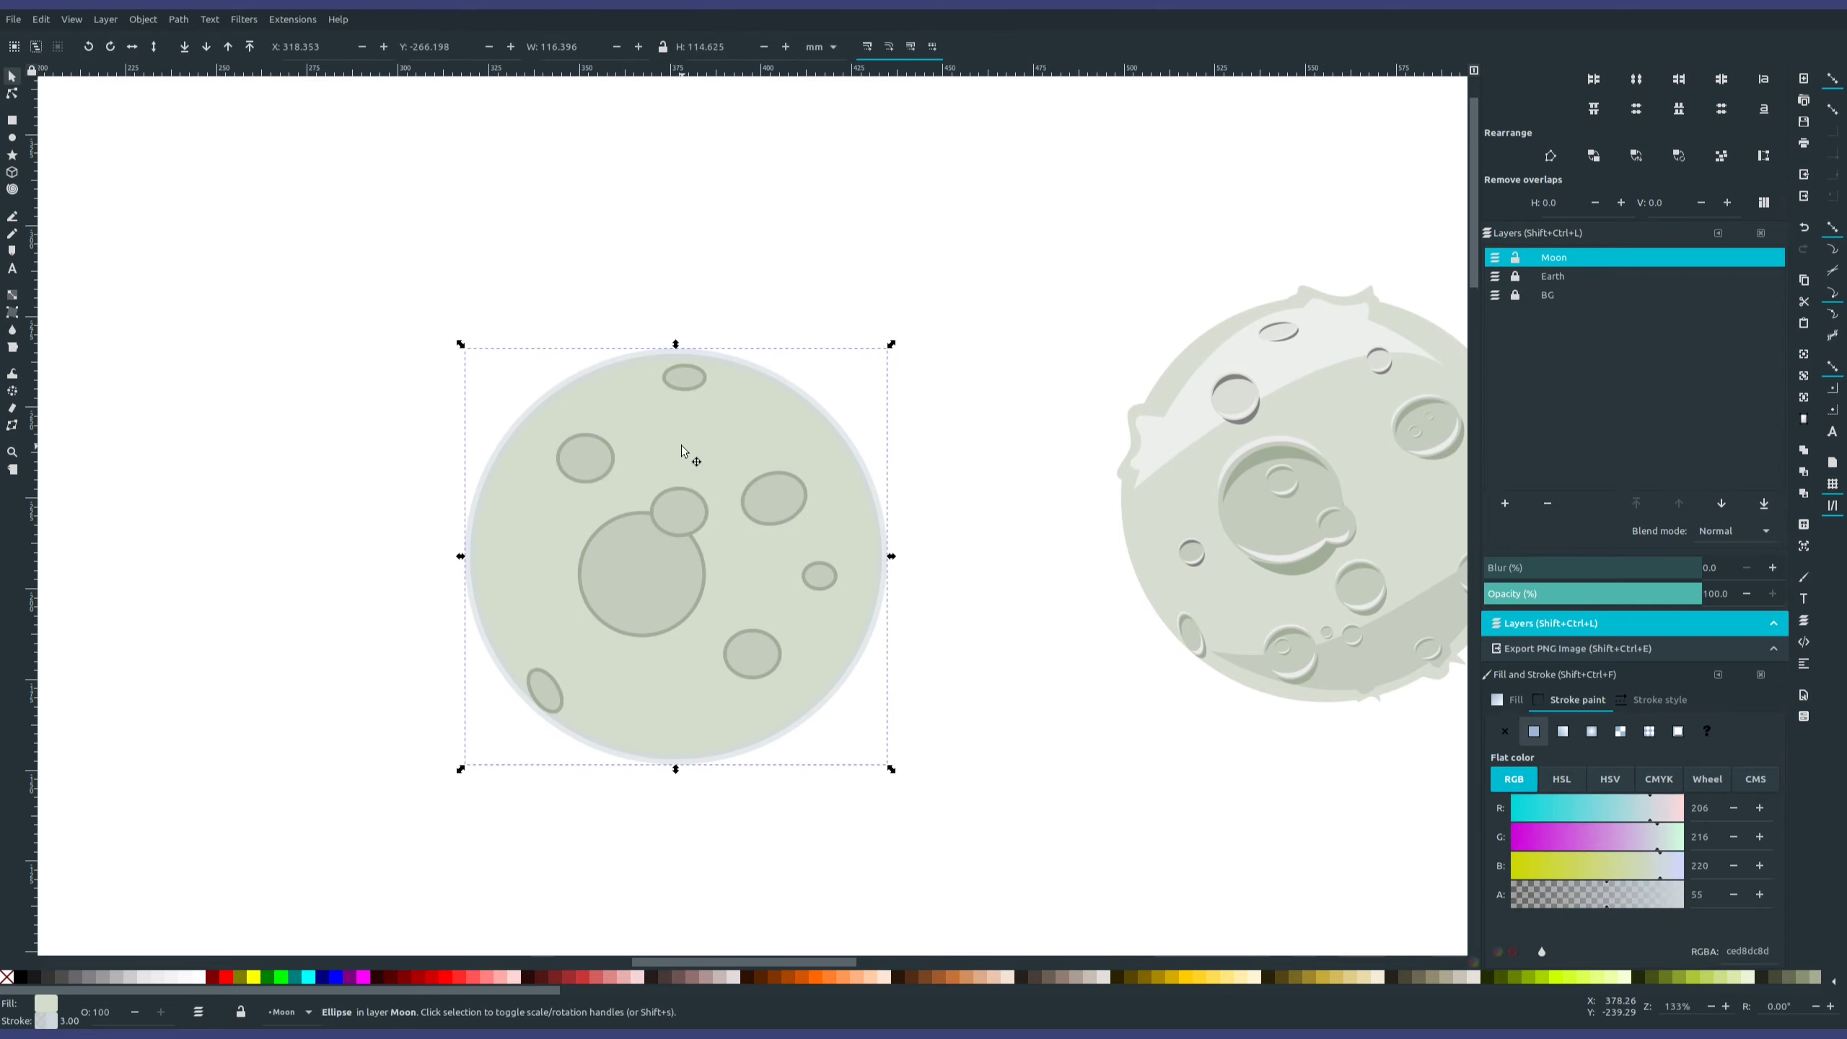
double_click(693, 514)
drag(611, 378, 720, 630)
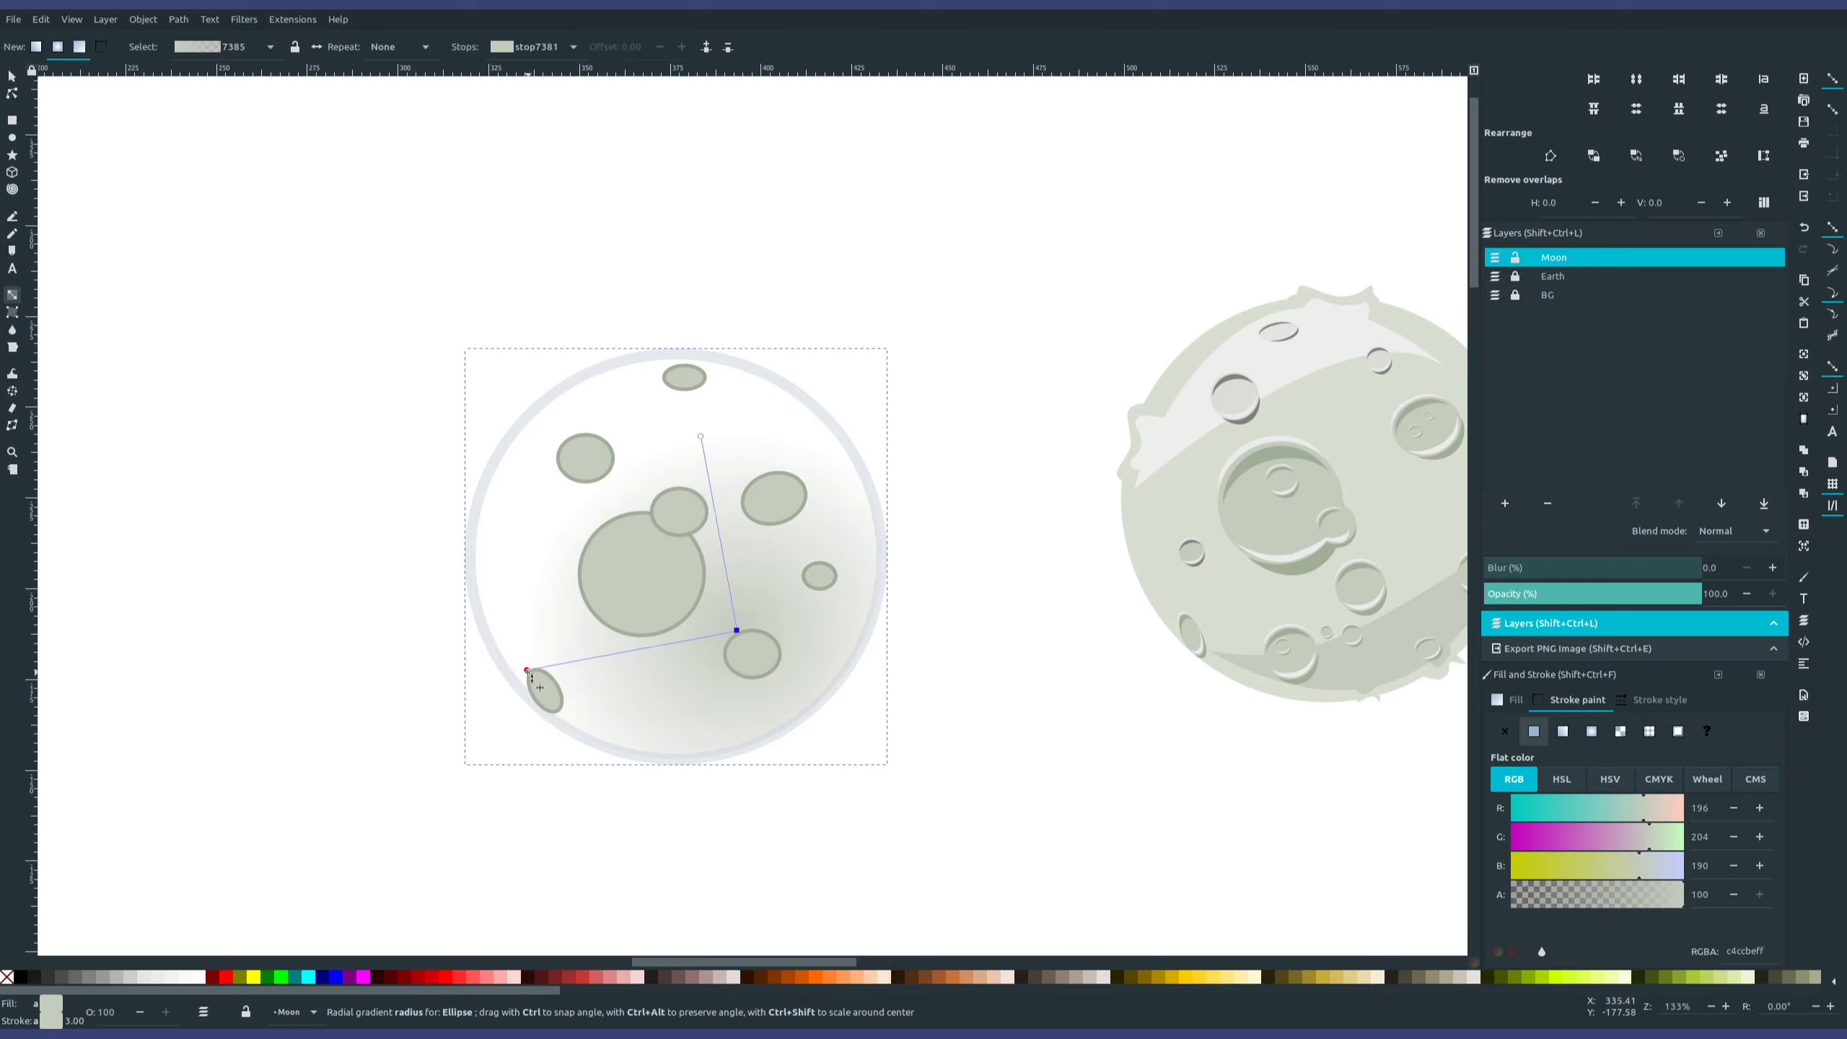
drag(528, 672, 503, 661)
drag(701, 436, 702, 360)
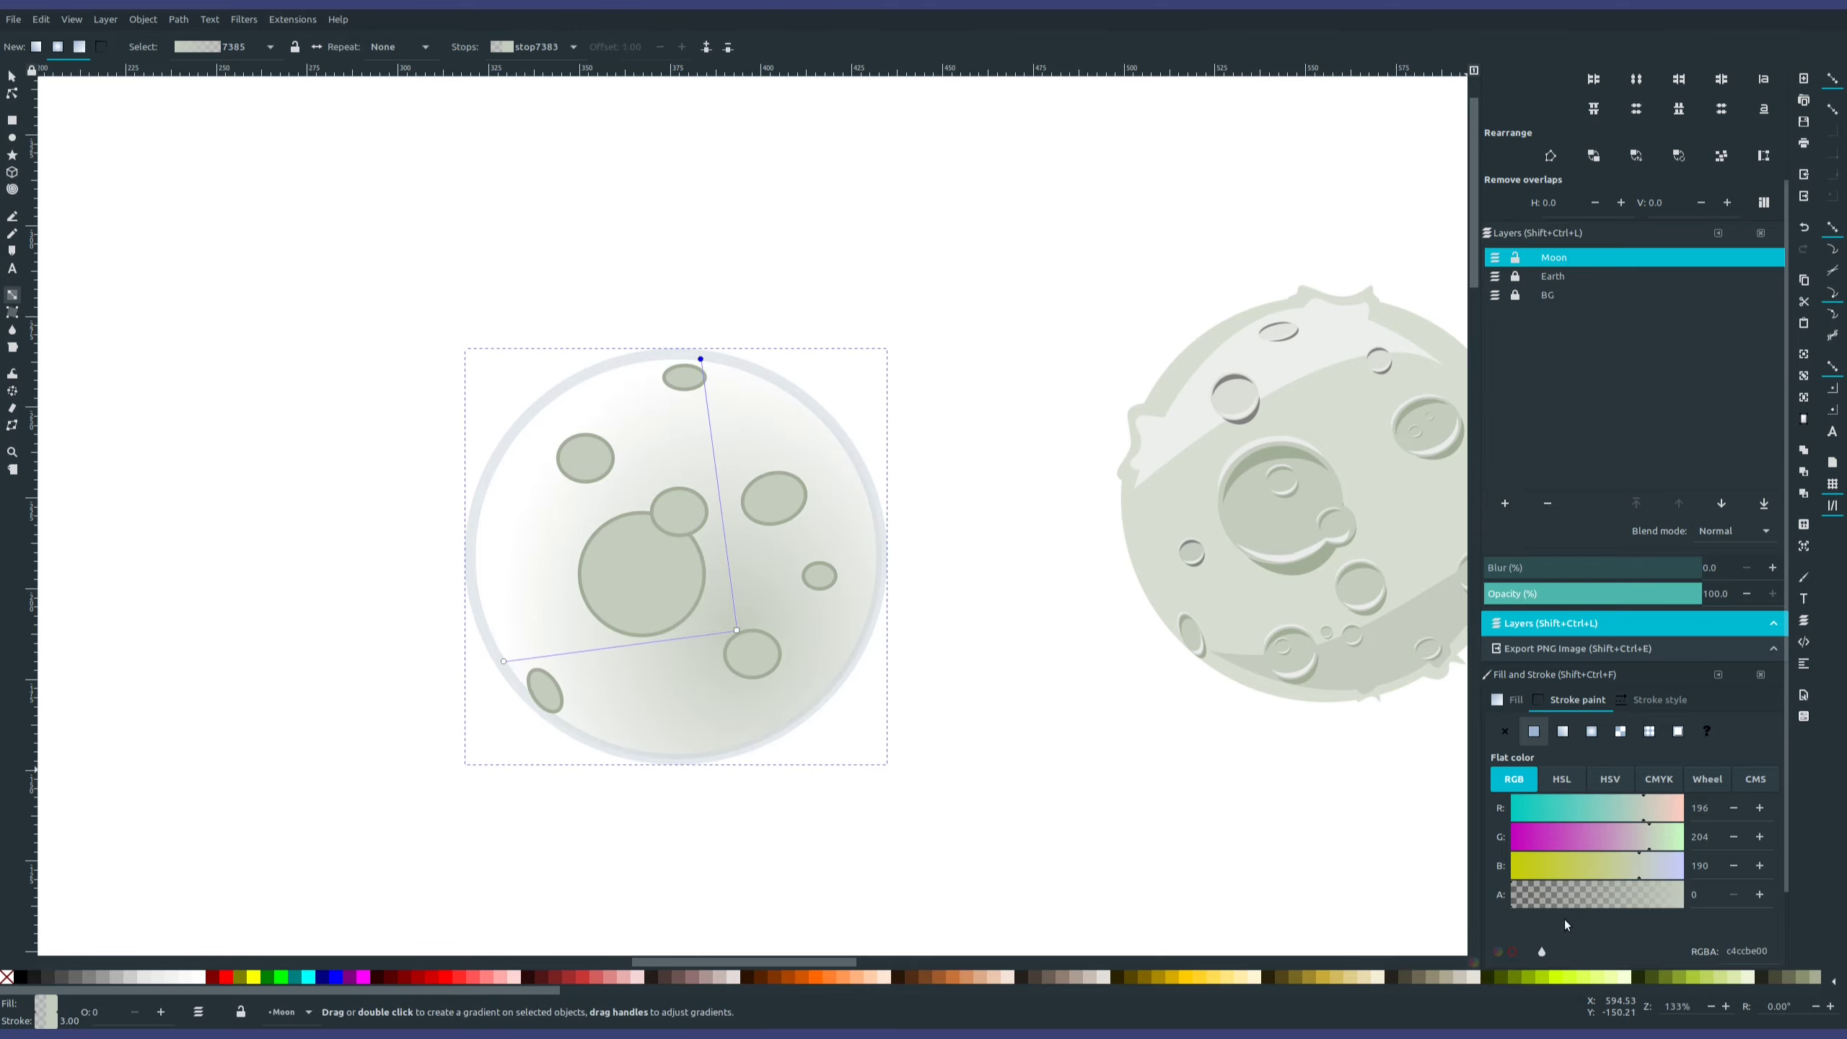
key(s)
- Delete the moon reference image
shift+scroll(1091, 582, right, 1)
click(703, 224)
click(1171, 473)
key(Delete)
- Select the moon disc with all its craters and group them into one object
ctrl+scroll(938, 495, down, 5)
key(ctrl+a)
ctrl+scroll(1011, 515, up, 5)
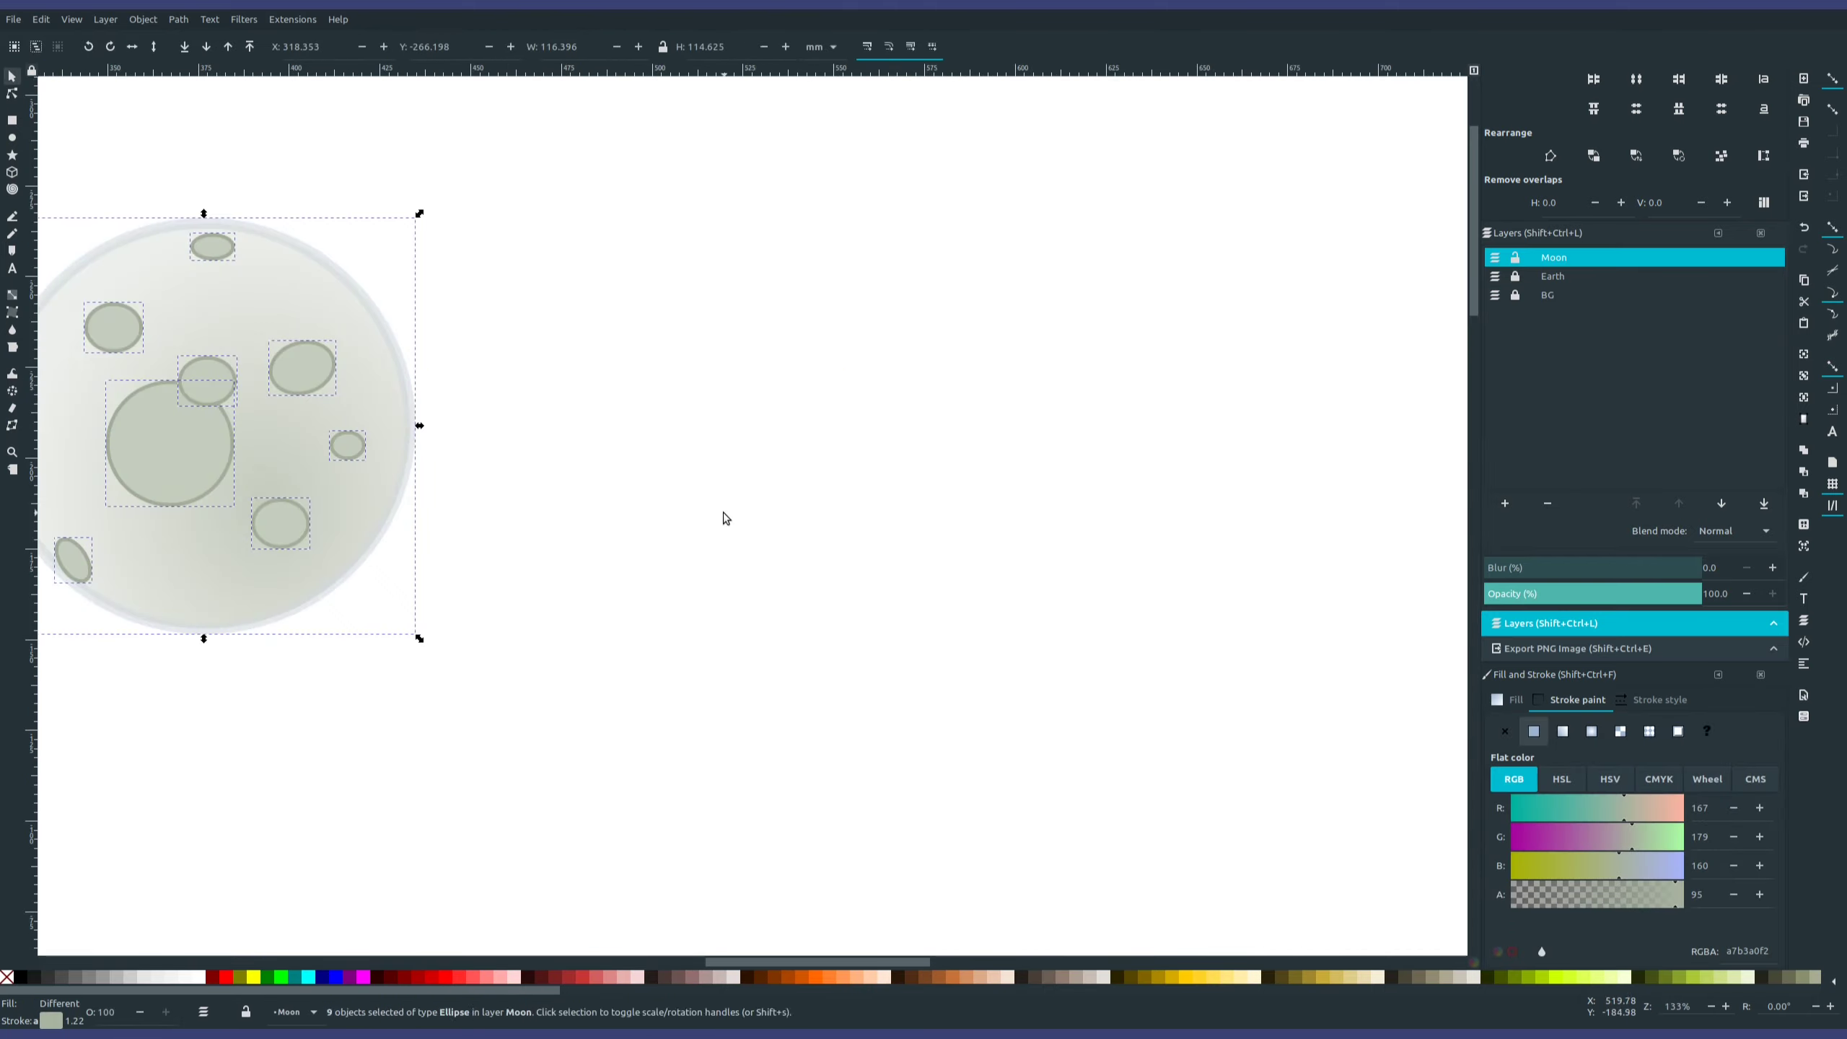
key(ctrl+g)
- Shrink the Moon group to about 18 × 18 mm and place it in the page's upper-right area
ctrl+drag(858, 289, 503, 643)
ctrl+scroll(757, 659, down, 4)
drag(855, 330, 1252, 549)
click(1290, 604)
ctrl+scroll(1290, 603, up, 3)
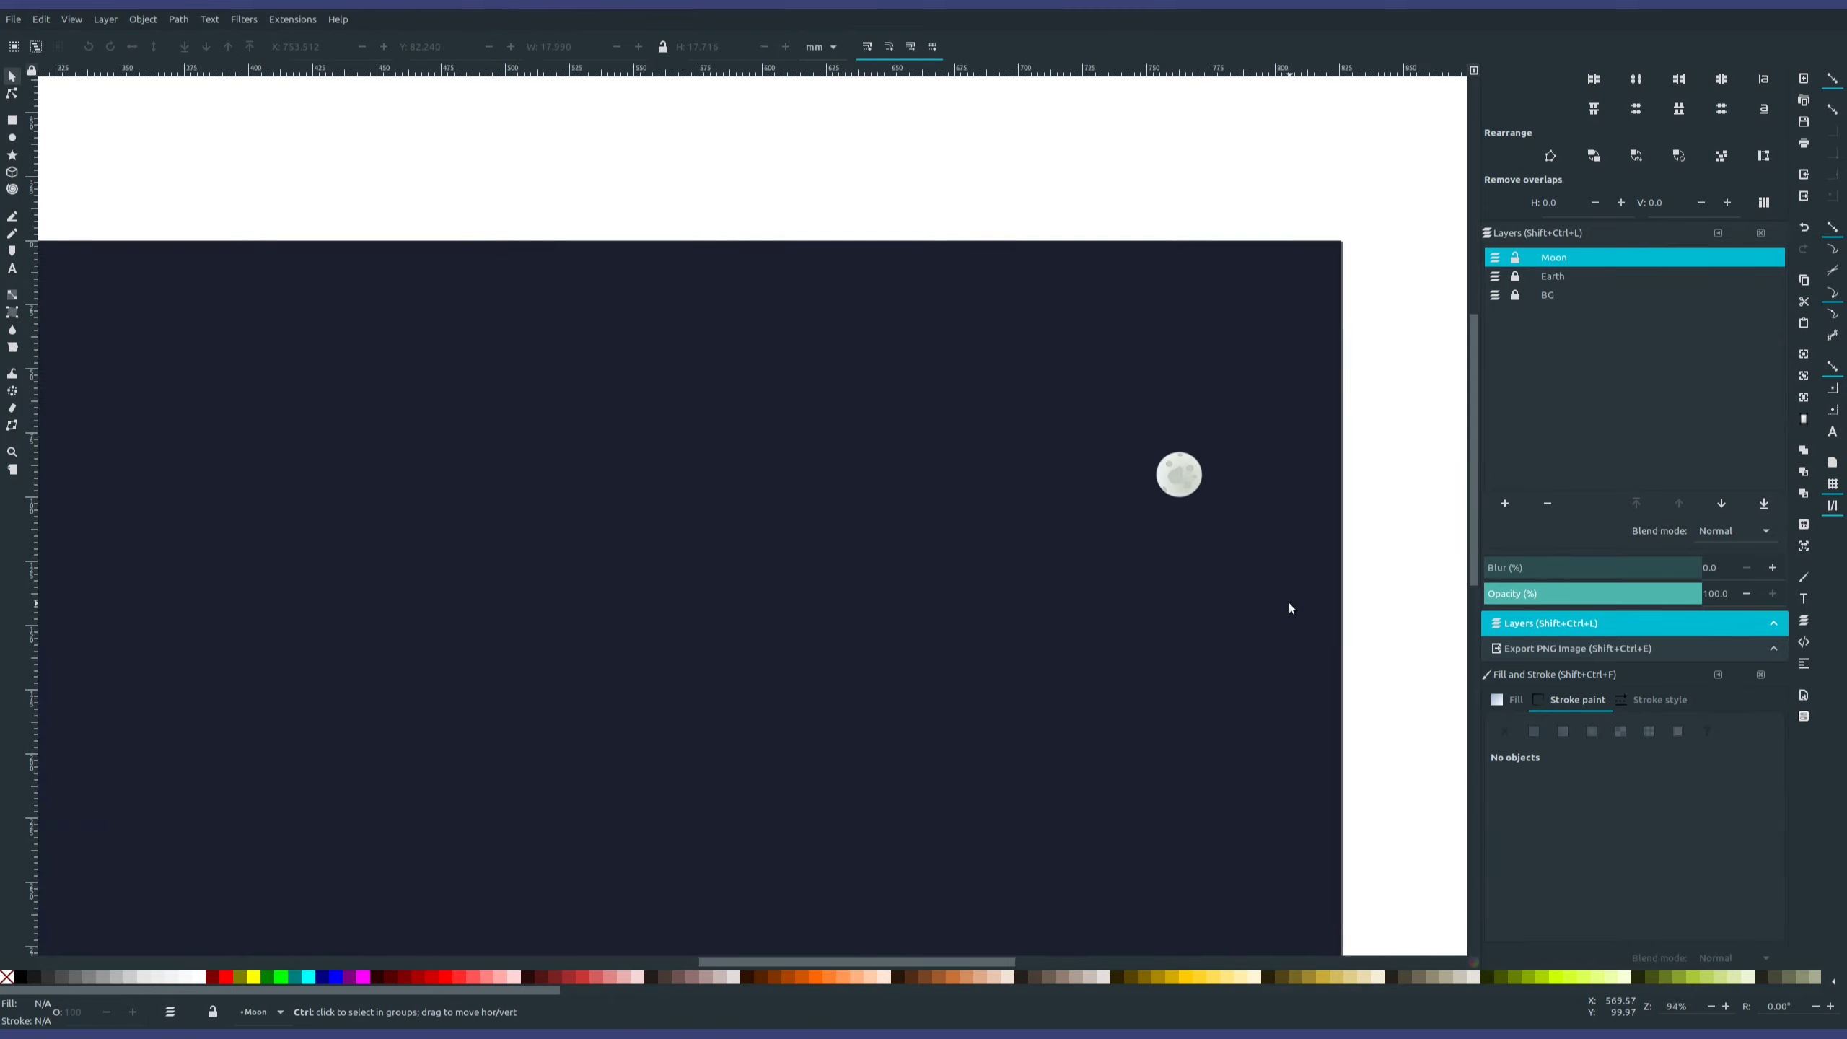
- Lock the Moon layer, and unlock the Earth layer to select the ocean ellipse inside its group
ctrl+scroll(1262, 568, down, 4)
ctrl+scroll(866, 691, up, 3)
click(1515, 257)
click(1515, 276)
click(835, 659)
double_click(835, 664)
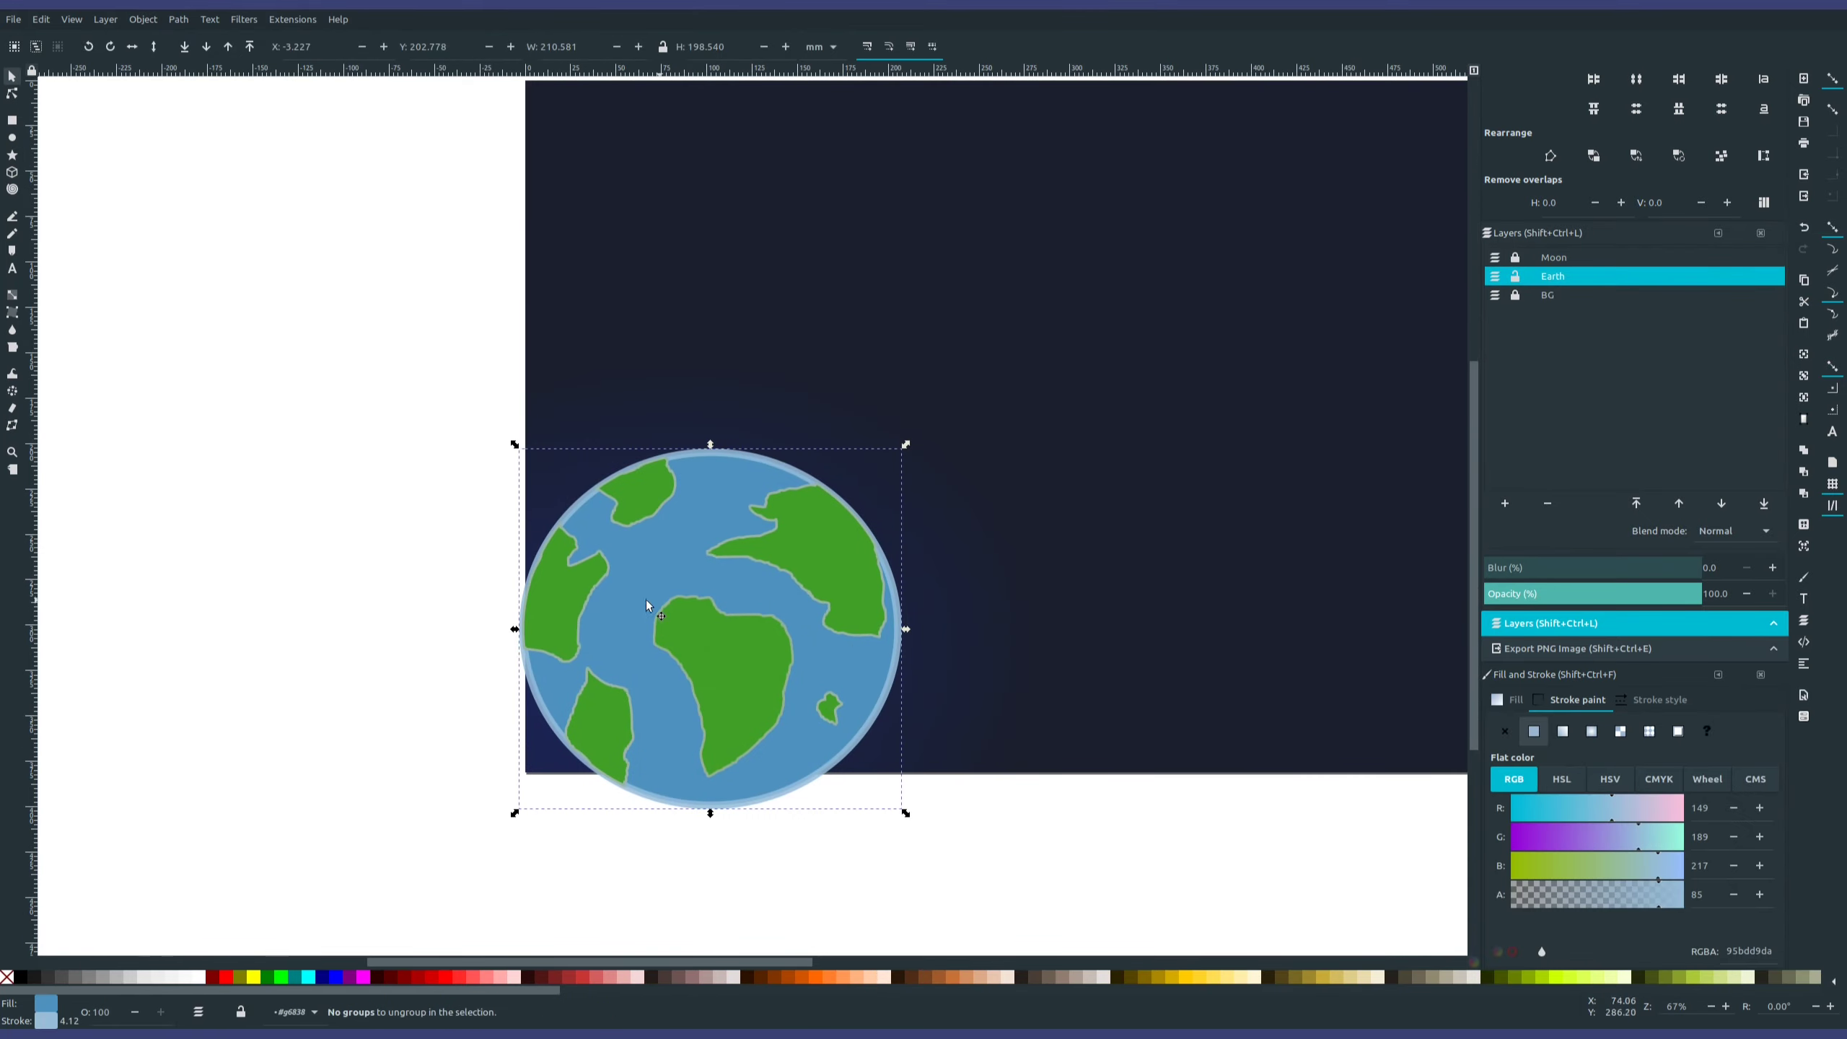
scroll(1732, 866, down, 3)
double_click(1709, 925)
click(12, 294)
drag(742, 683, 672, 469)
key(ctrl+z)
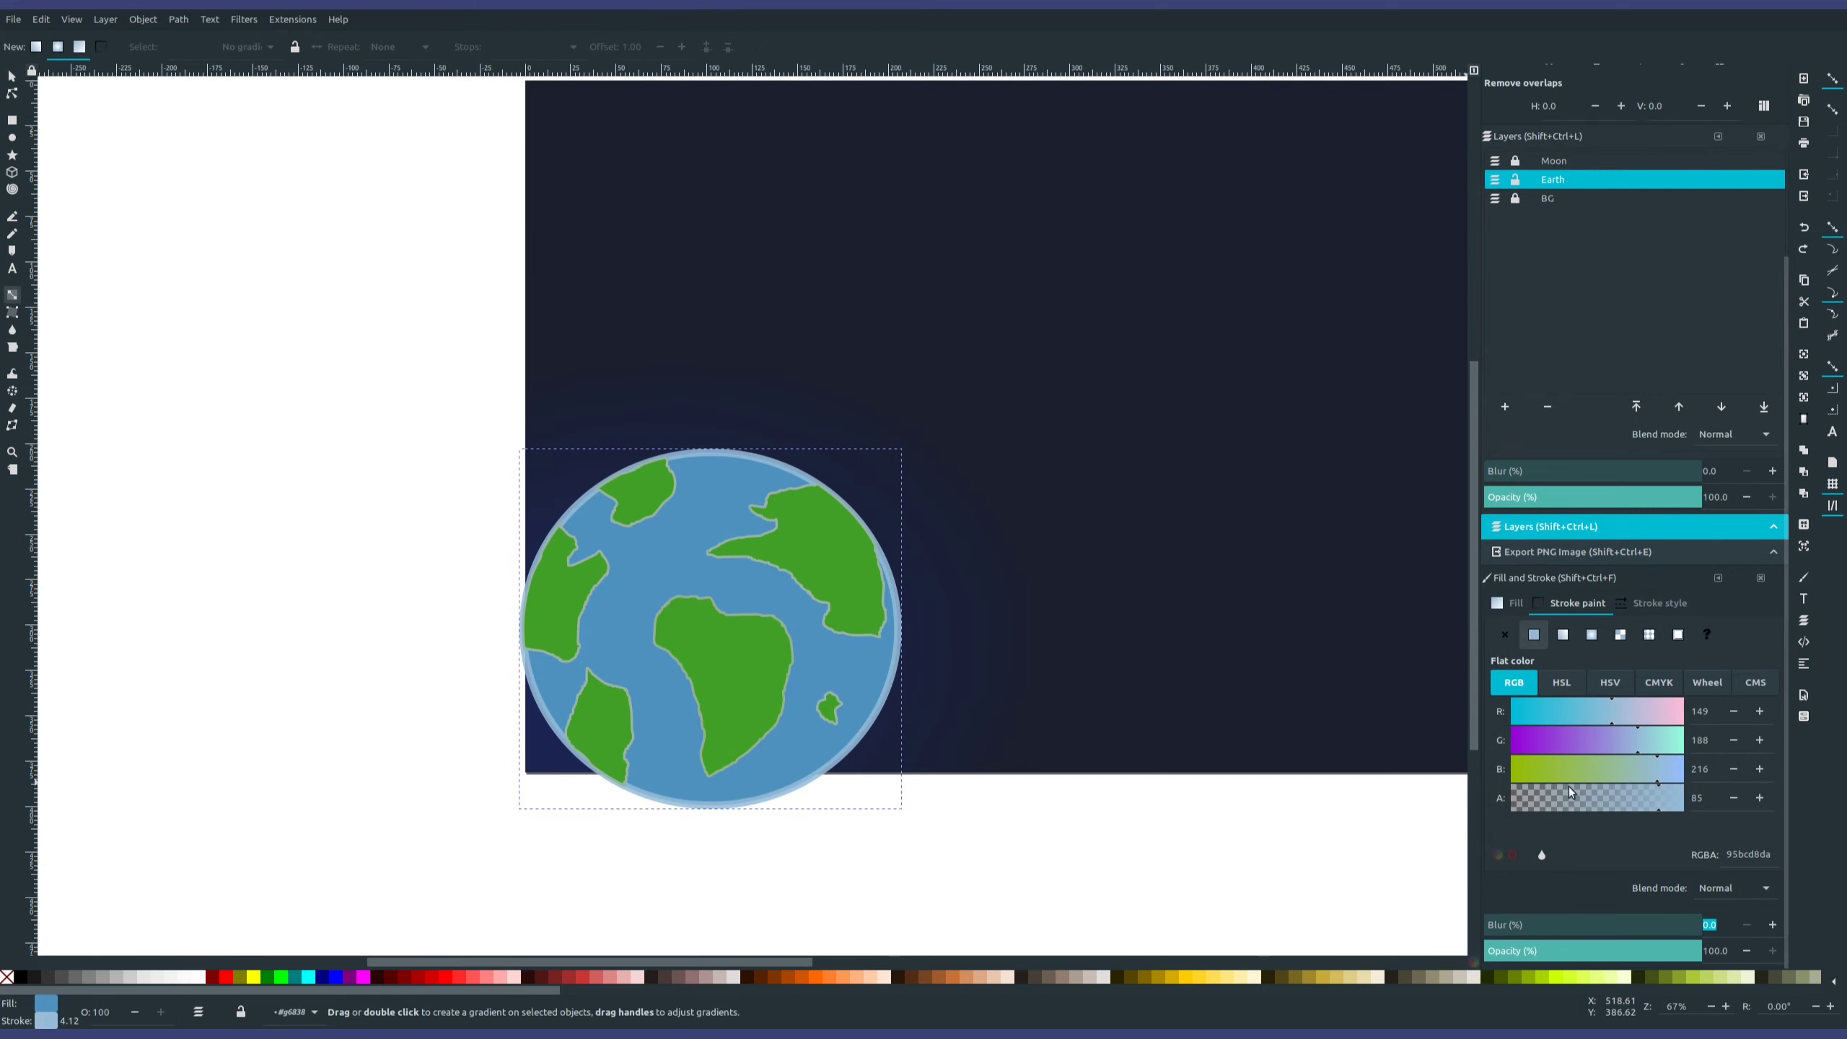
- Copy the ocean's fill colour code and give the ellipse a radial gradient fill centred near its lower right
click(1516, 604)
scroll(797, 792, up, 2)
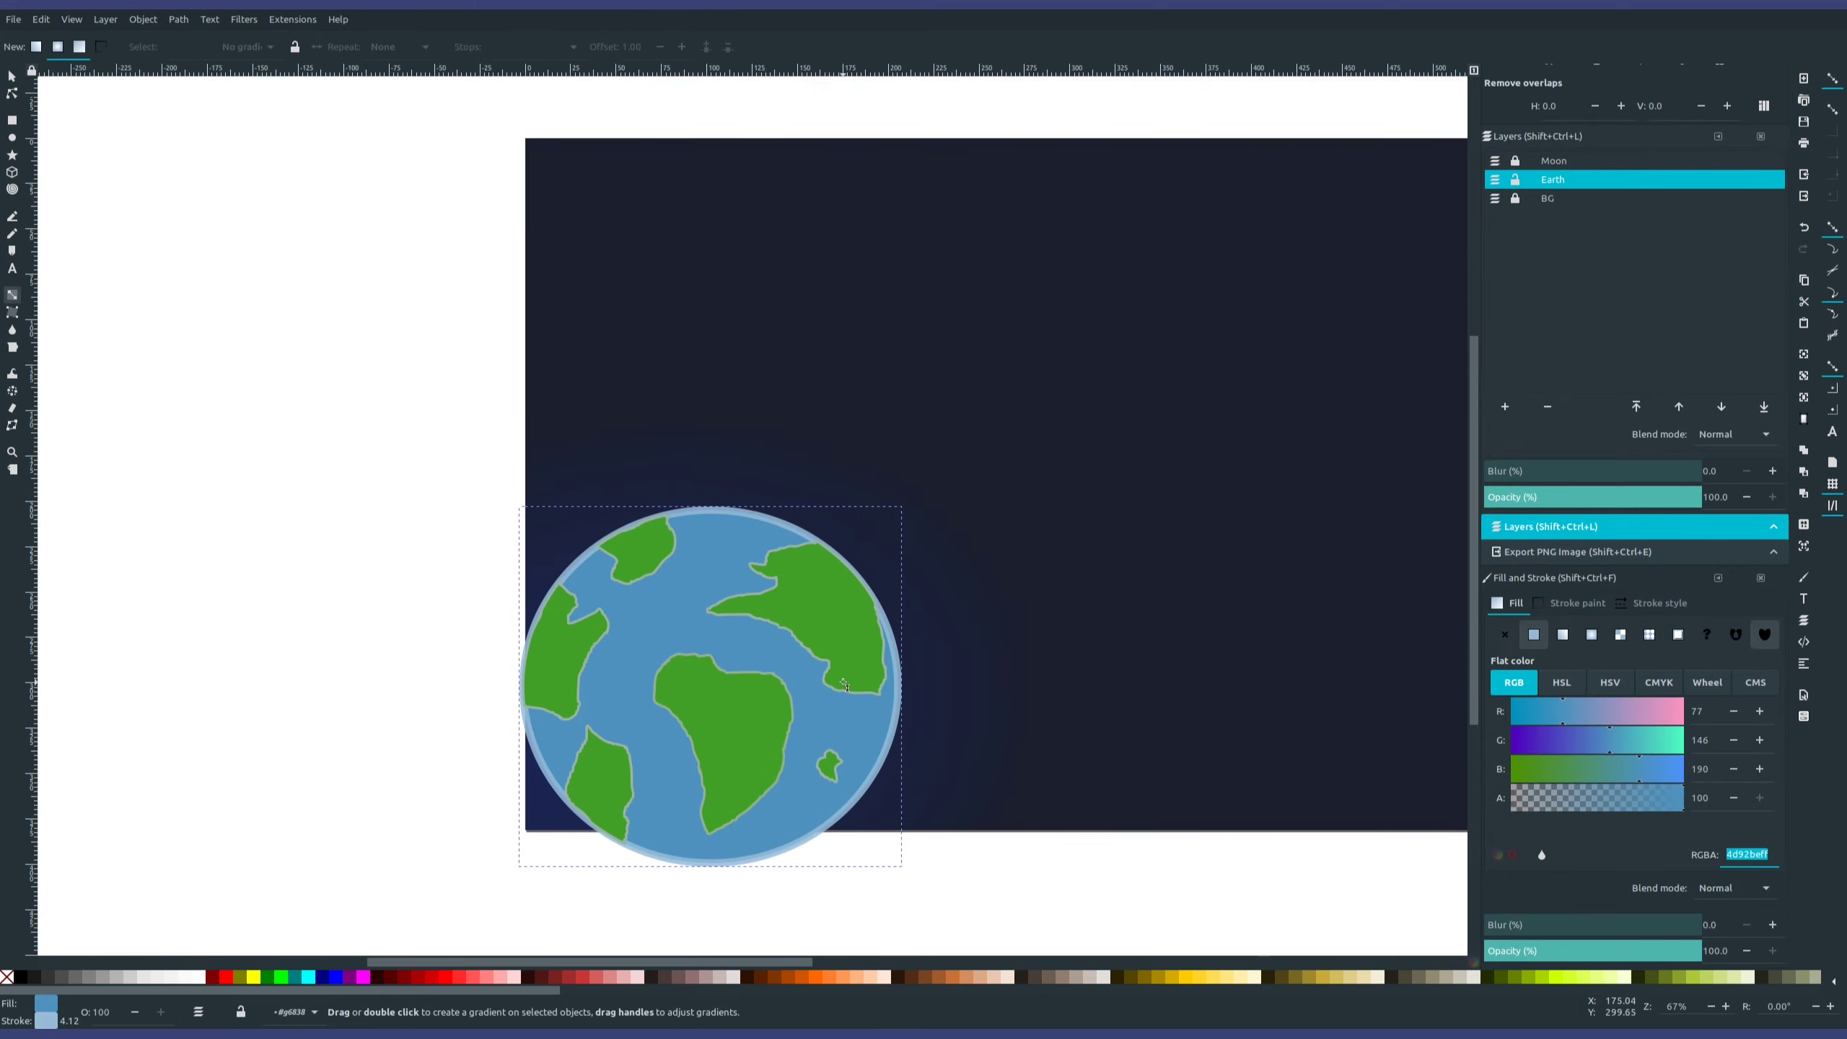
drag(751, 775, 526, 723)
click(752, 776)
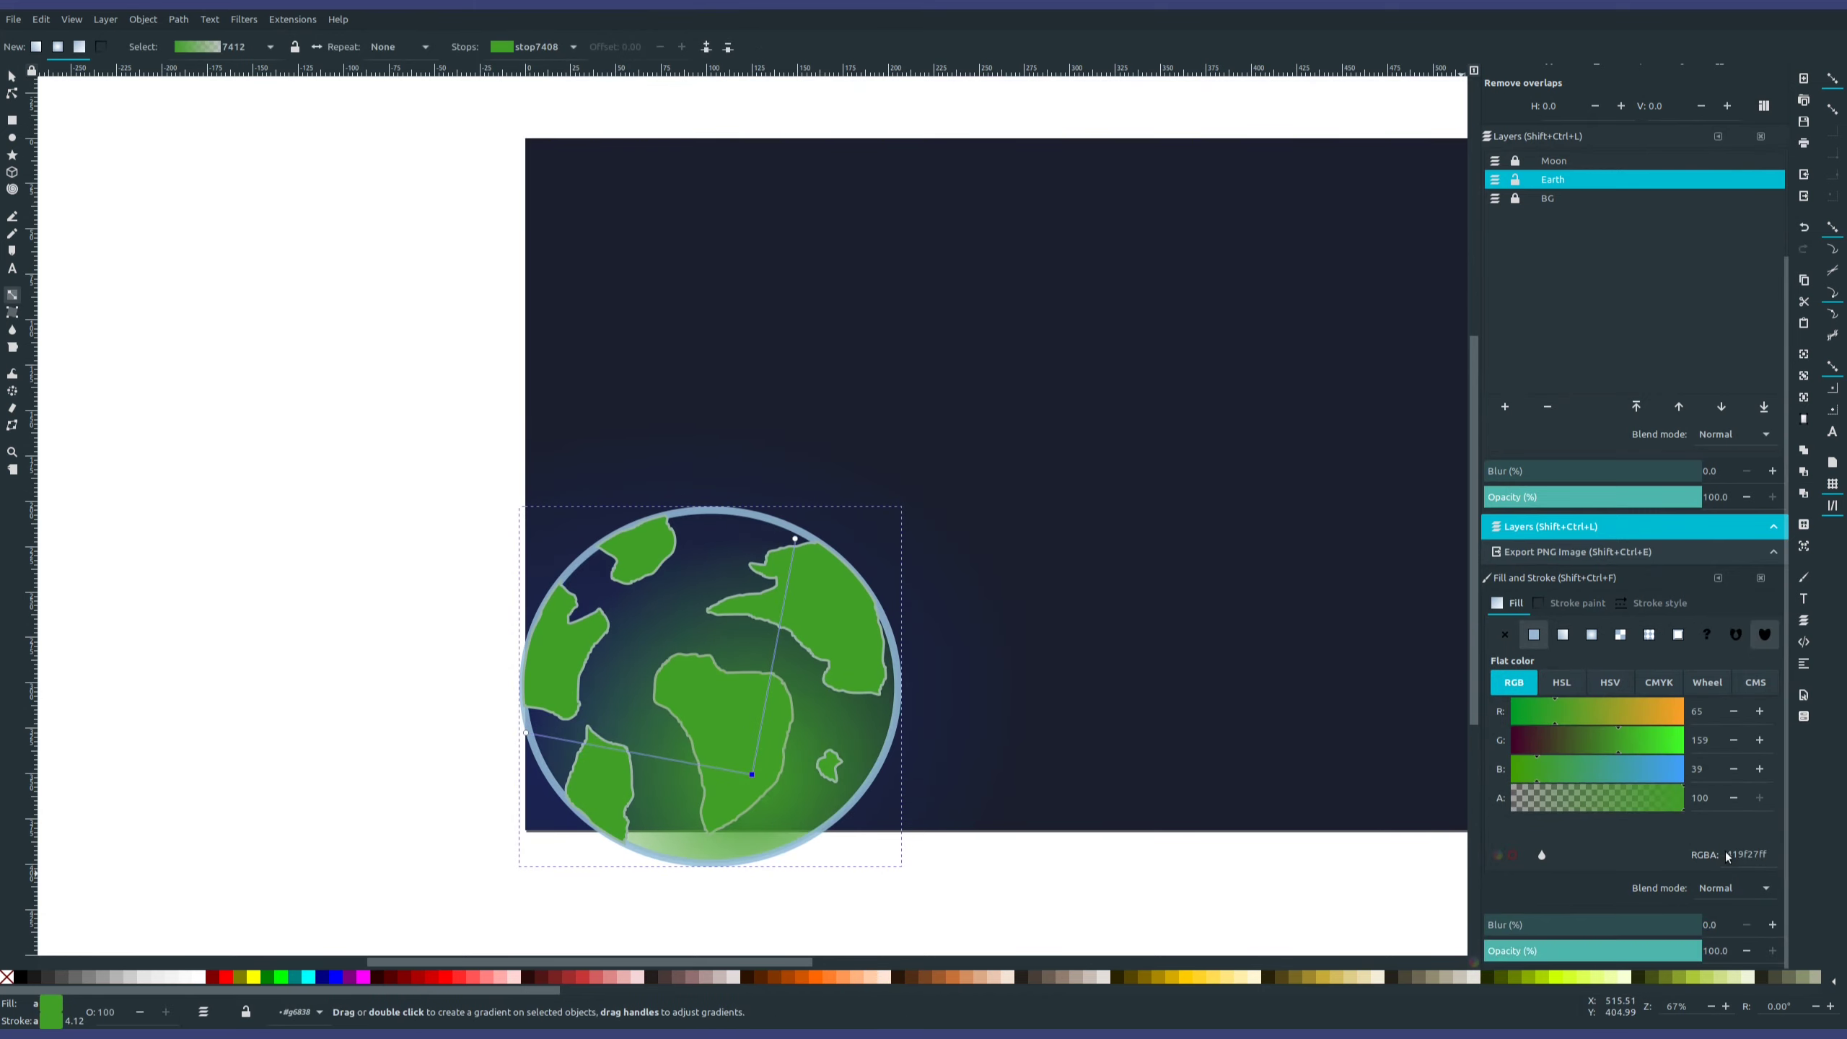
- Set both the centre and outer stops of the ocean gradient to 4d92beff
double_click(1749, 855)
text(4d92beff)
click(796, 539)
double_click(1748, 856)
text(4d92beff)
- Darken the ocean gradient's centre stop to RGB 53, 93, 147 and shift its centre and handles slightly towards the ellipse's edge
click(752, 776)
mouse_move(1609, 741)
mouse_down()
mouse_move(1582, 733)
mouse_move(1621, 767)
mouse_up()
drag(752, 775, 761, 788)
drag(805, 551, 795, 534)
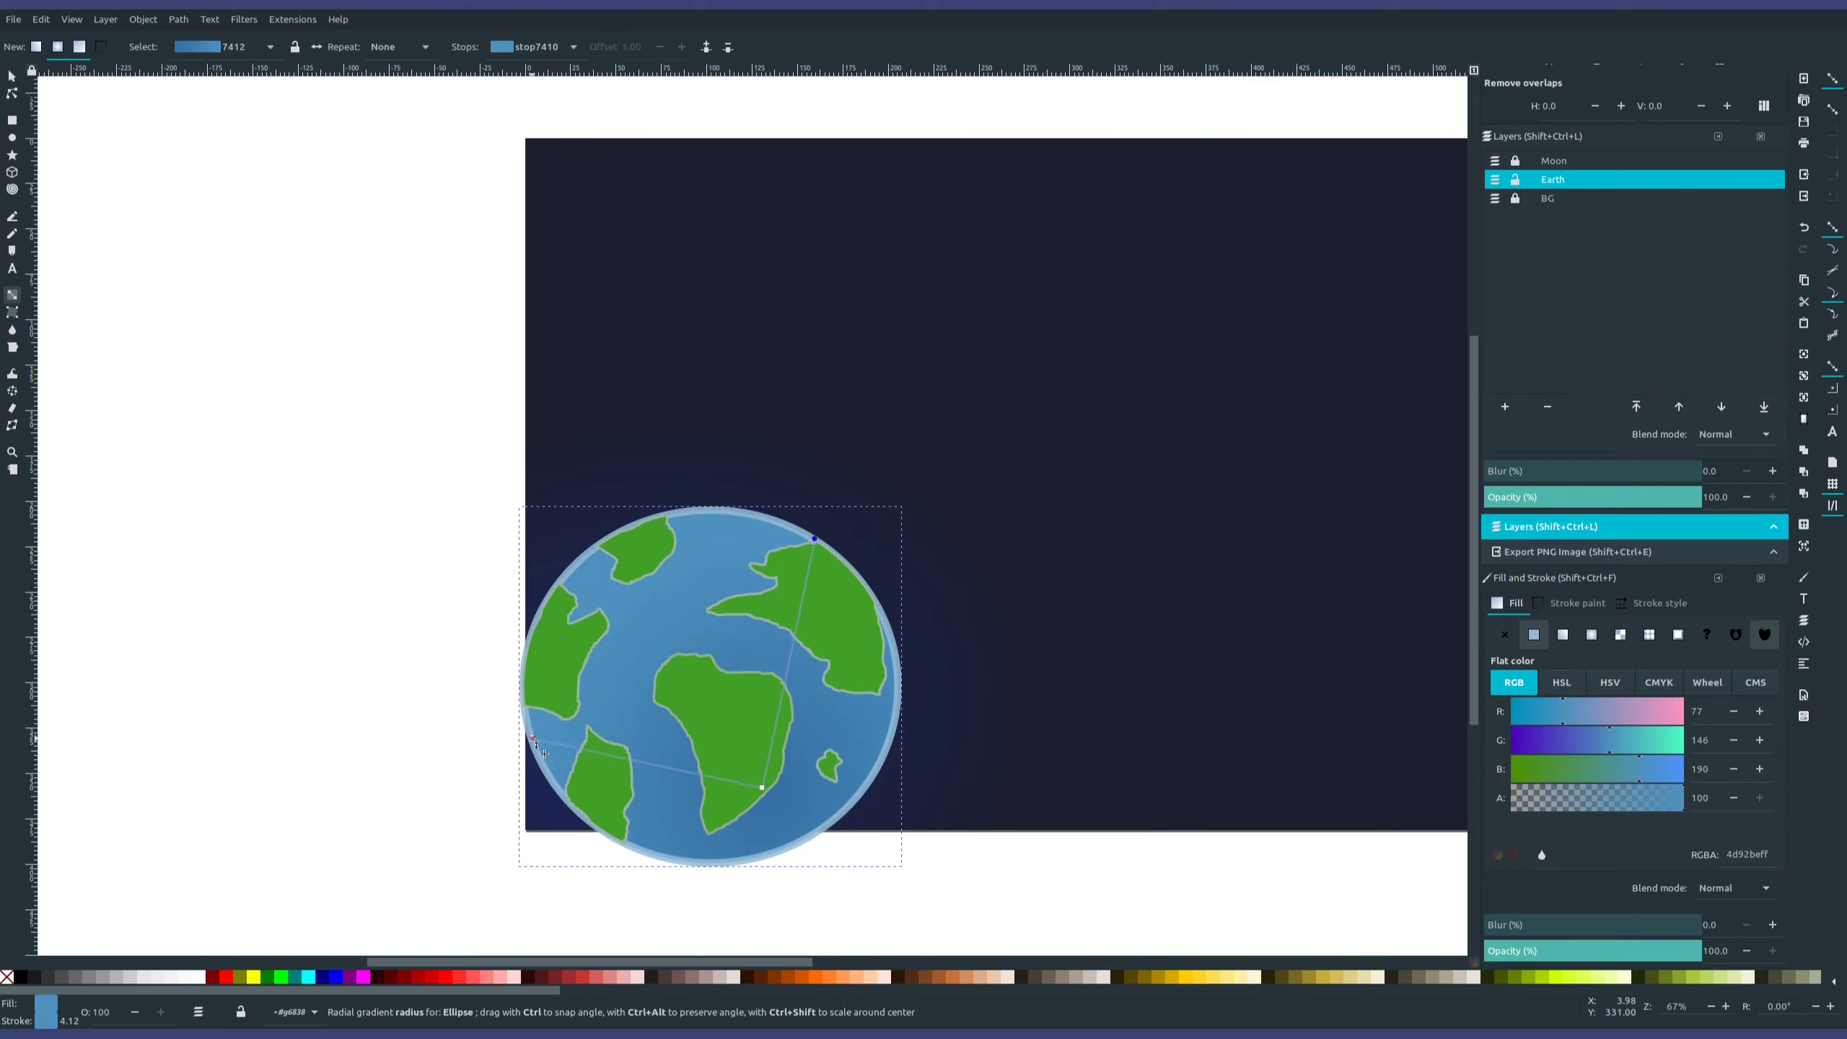
click(533, 741)
click(1633, 776)
click(761, 788)
drag(1584, 742, 1577, 741)
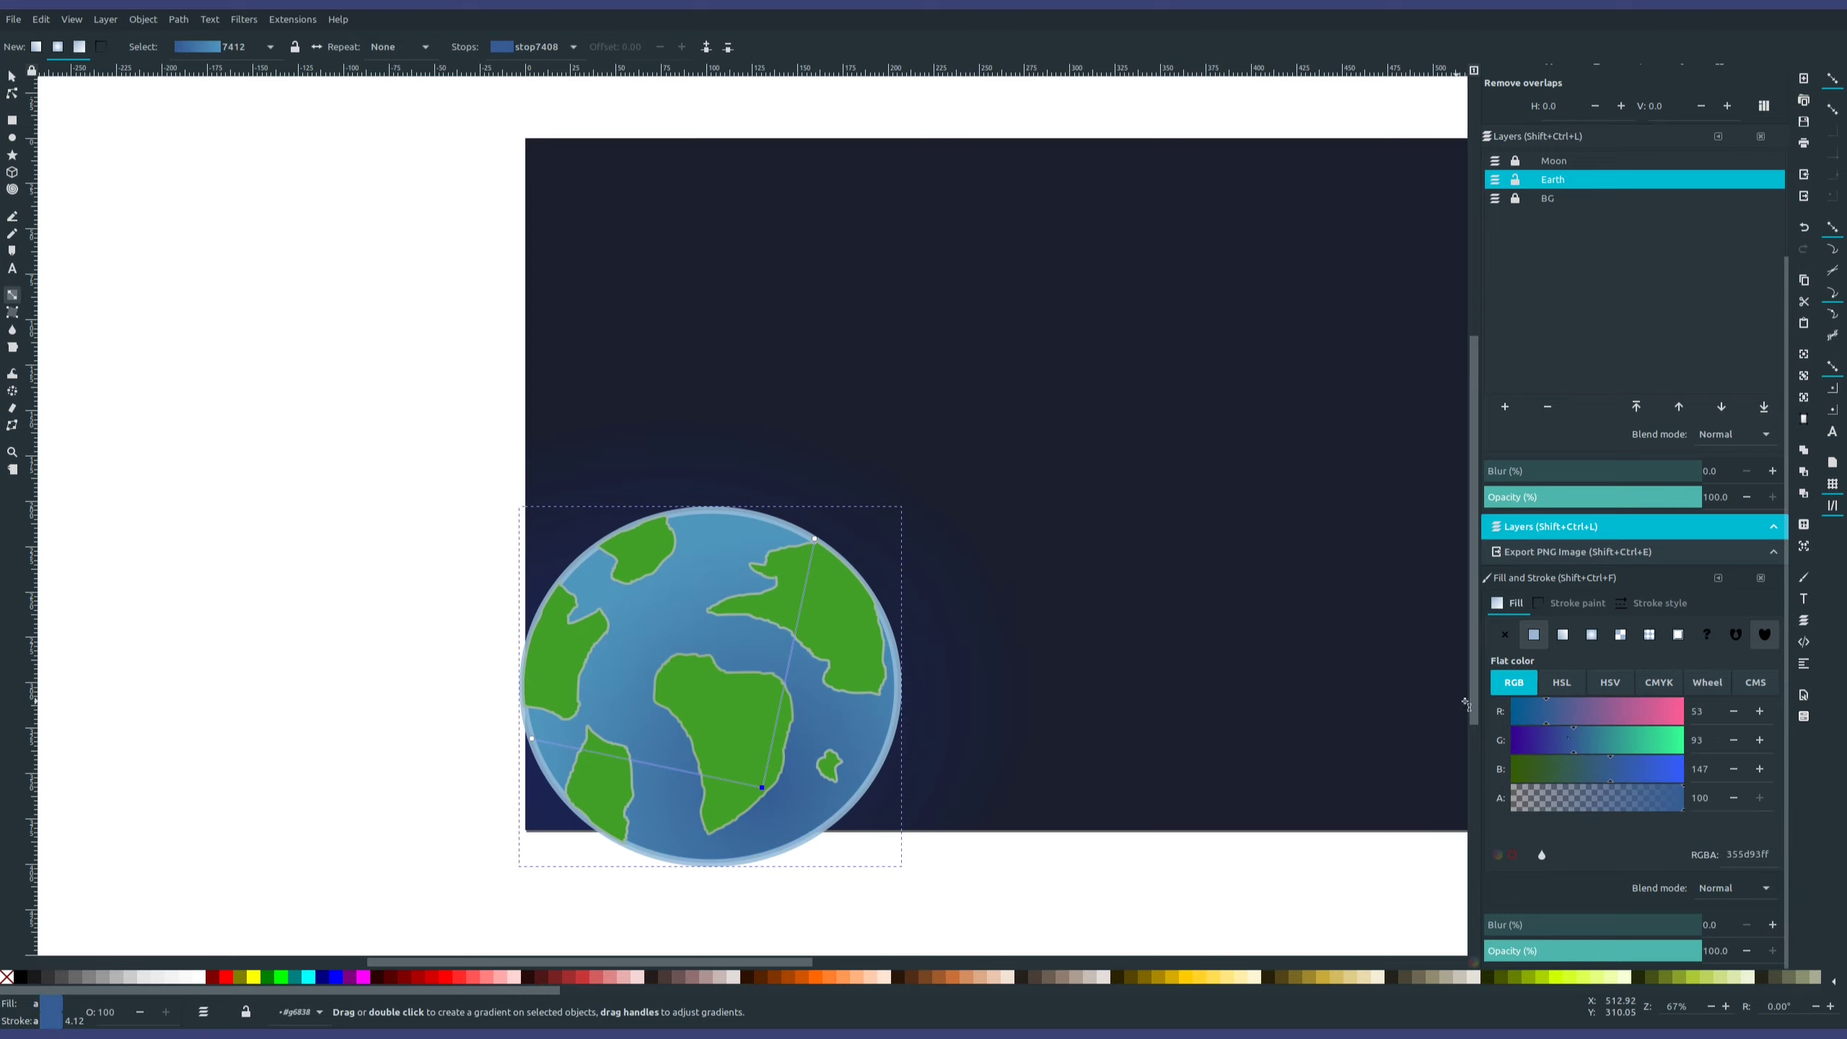
ctrl+scroll(1033, 645, down, 5)
ctrl+scroll(1151, 663, up, 2)
key(s)
click(1254, 294)
- Duplicate the BG layer and rename the copy BGMoon
middle_drag(1254, 295, 994, 268)
ctrl+scroll(1052, 579, up, 1)
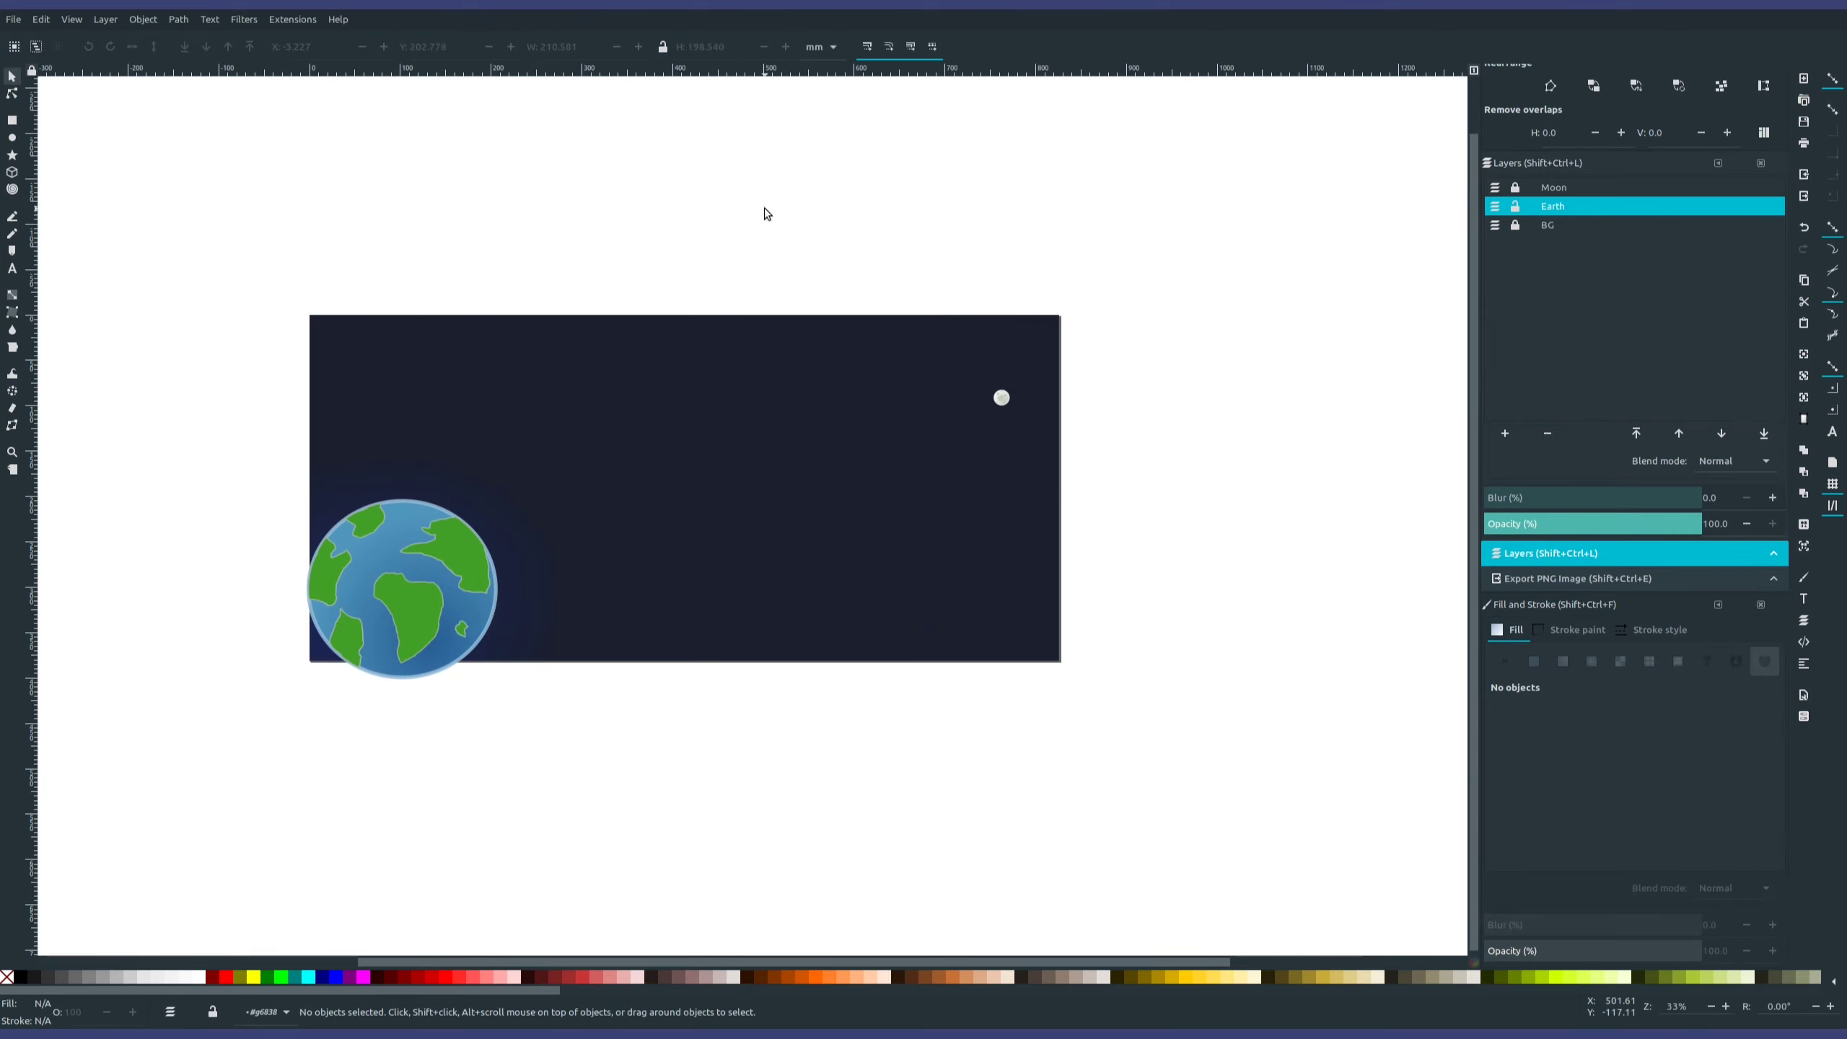
click(1517, 226)
double_click(1557, 228)
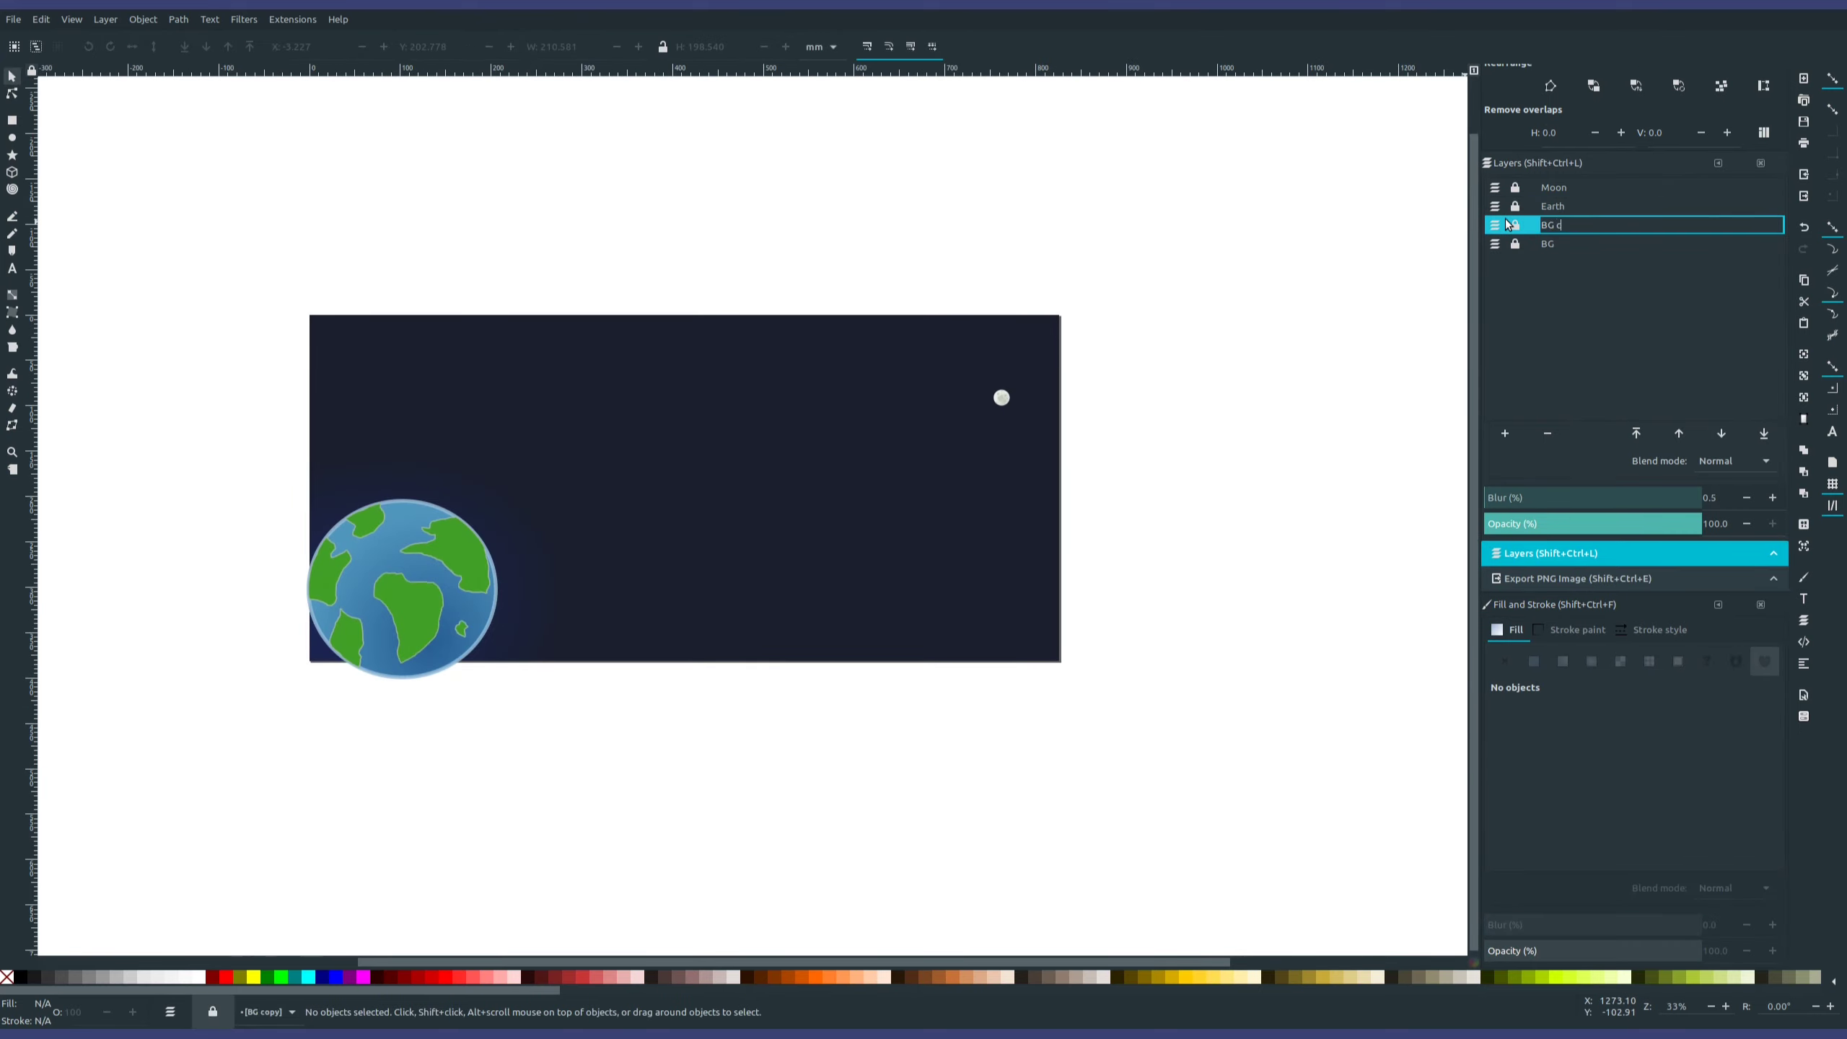
key(BackSpace)
key(BackSpace)
text(Moon)
key(Return)
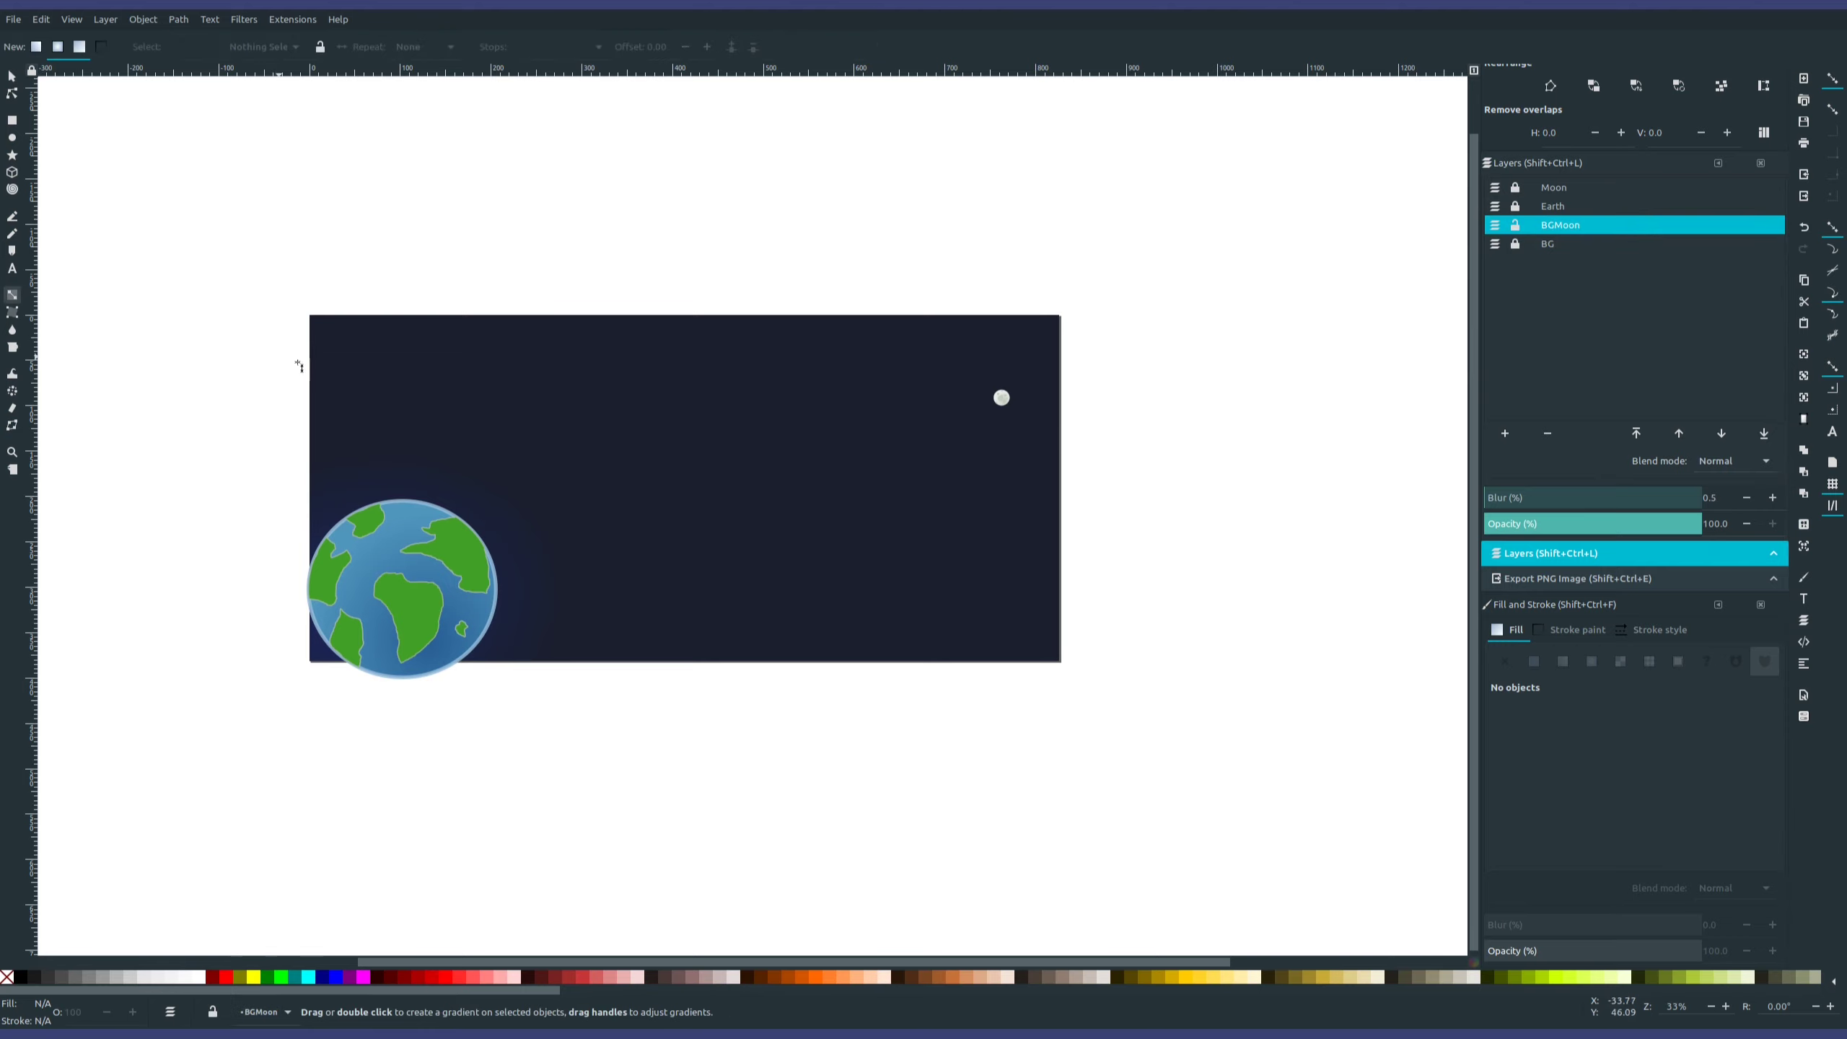
- Move the BGMoon rectangle's radial gradient centre onto the Moon and shrink its radius to form a small glow
click(414, 408)
drag(358, 612, 1001, 397)
drag(837, 265, 918, 335)
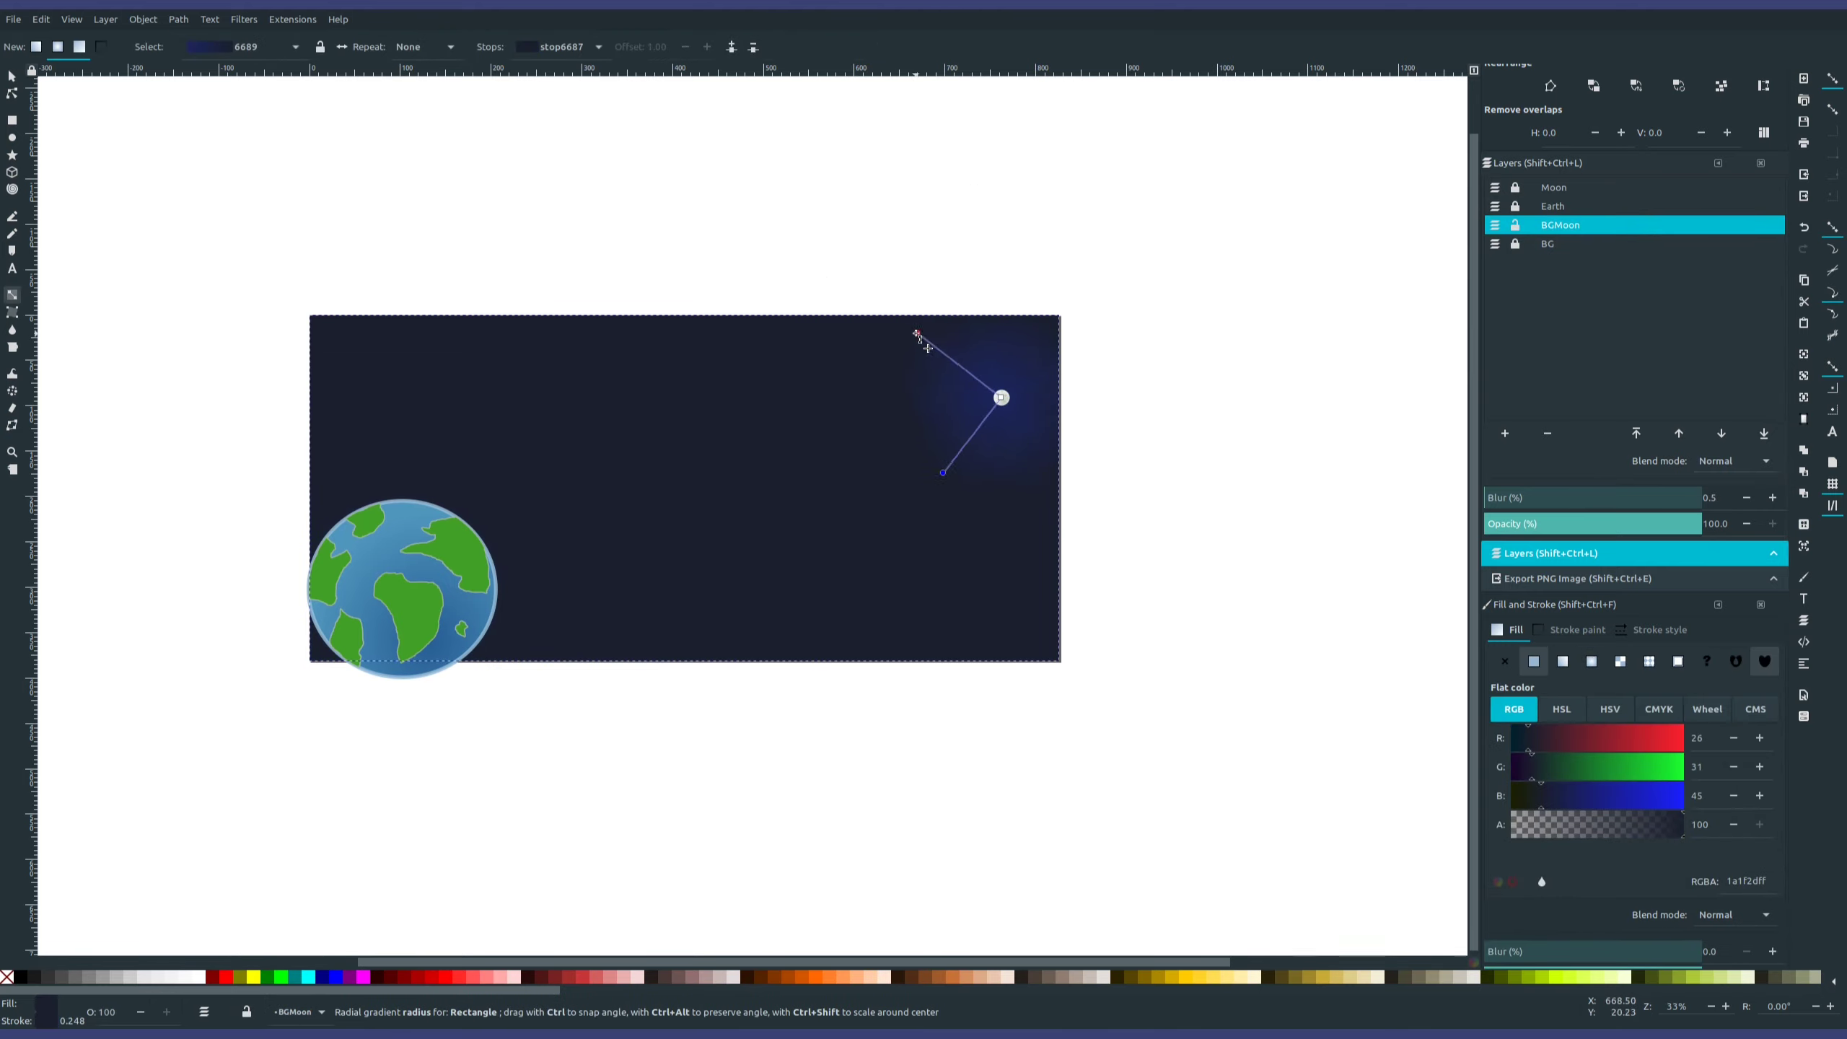
- Recolour the Moon glow's centre stop to about RGB 47, 70, 98 at 59% opacity and widen the glow slightly
click(1002, 398)
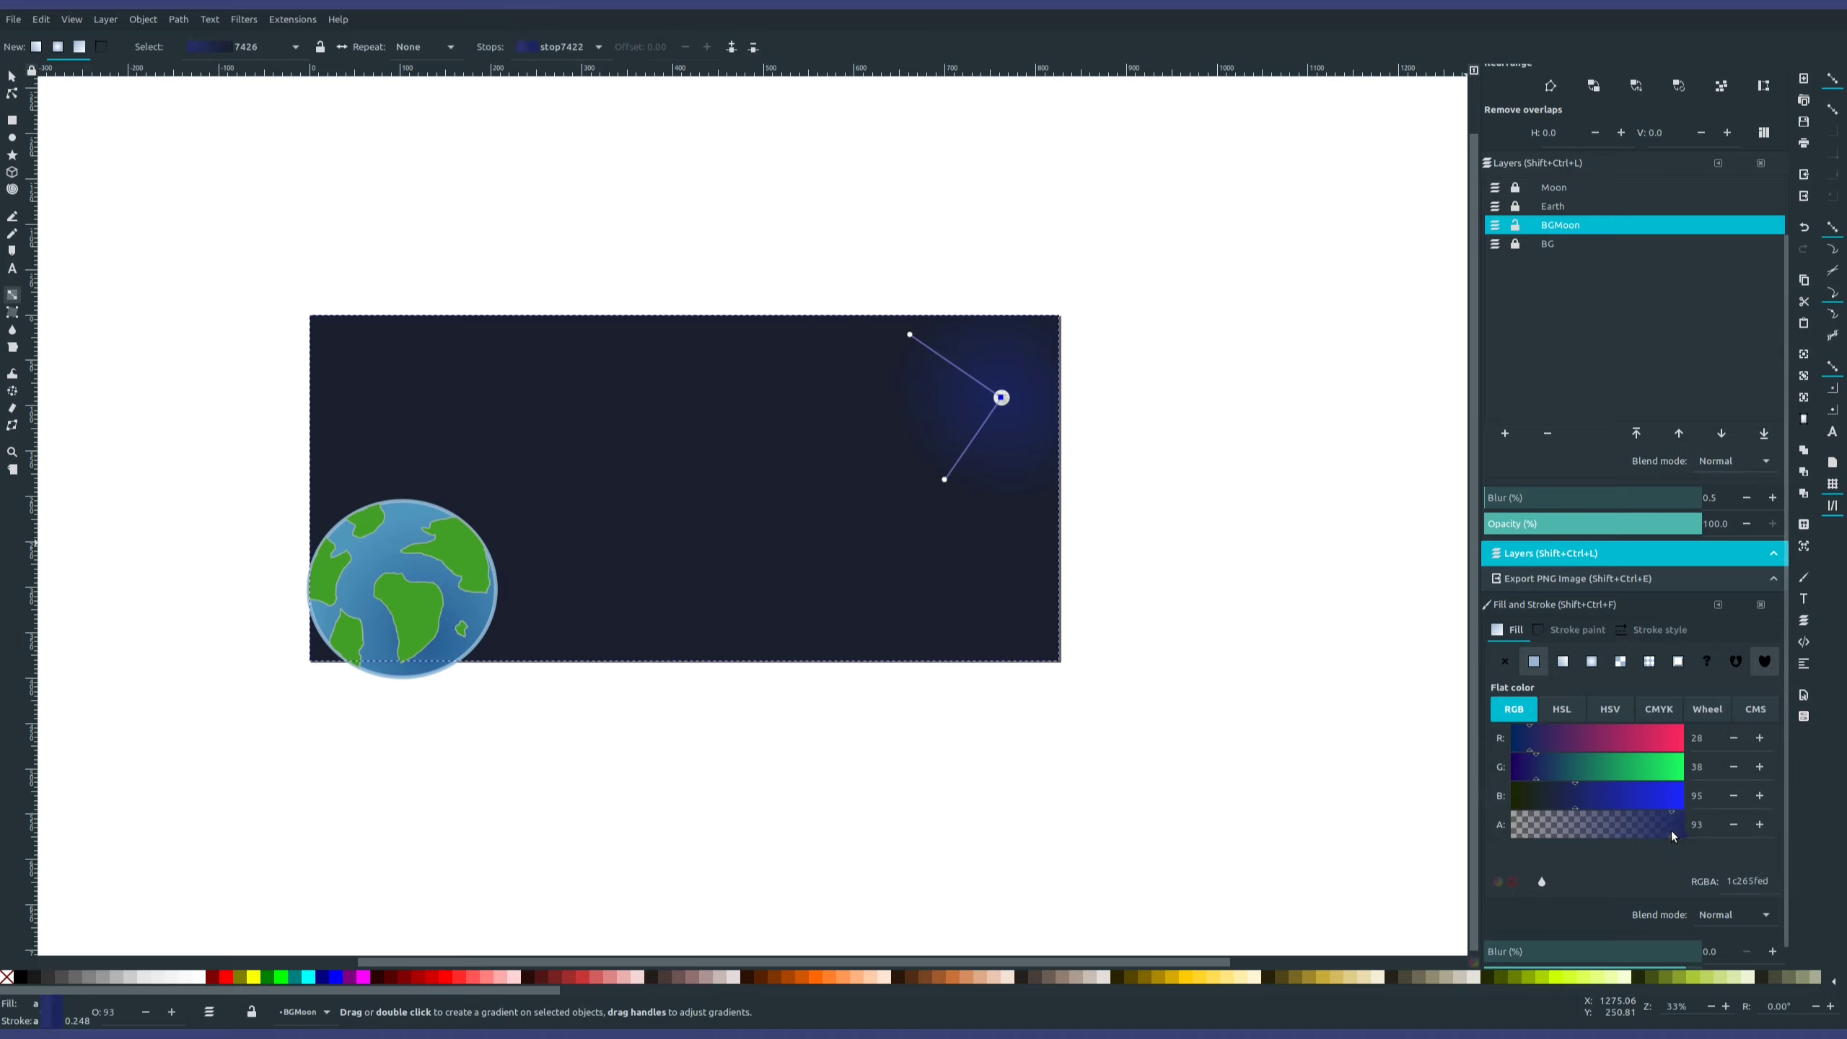
drag(1541, 771, 1574, 769)
drag(1531, 740, 1555, 739)
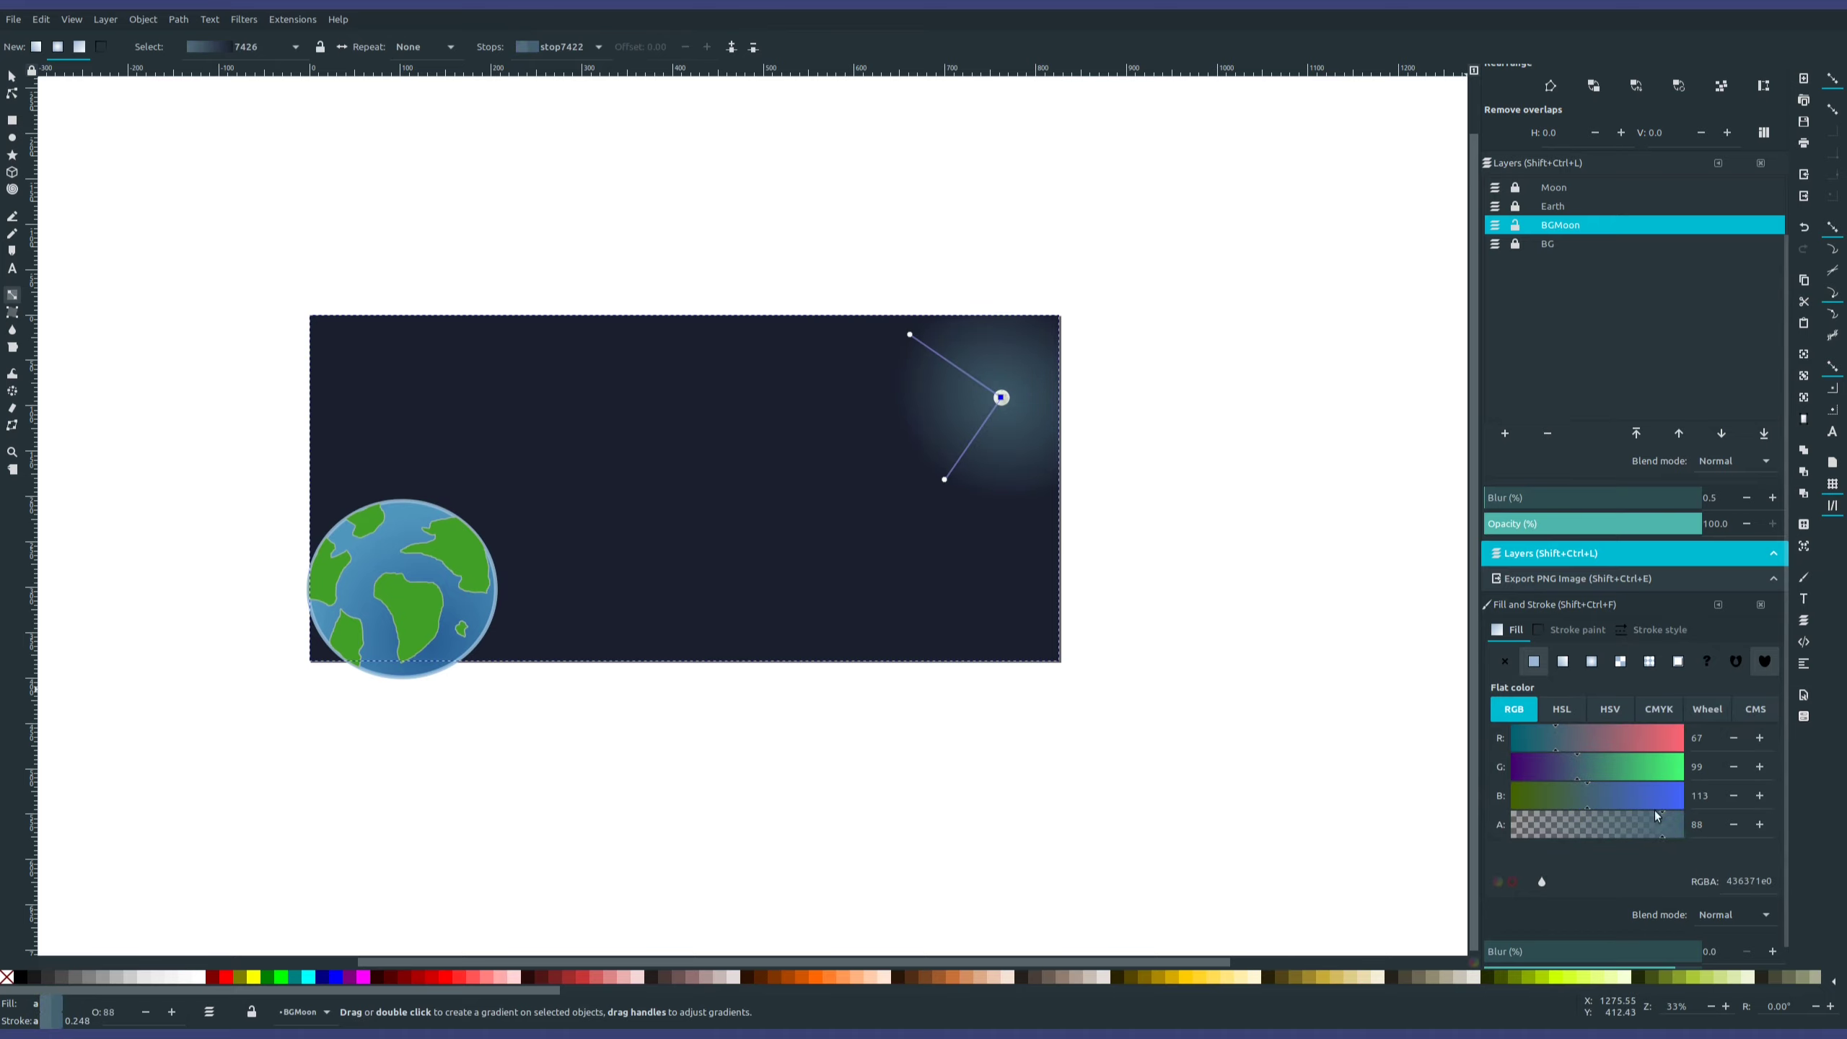
click(1563, 837)
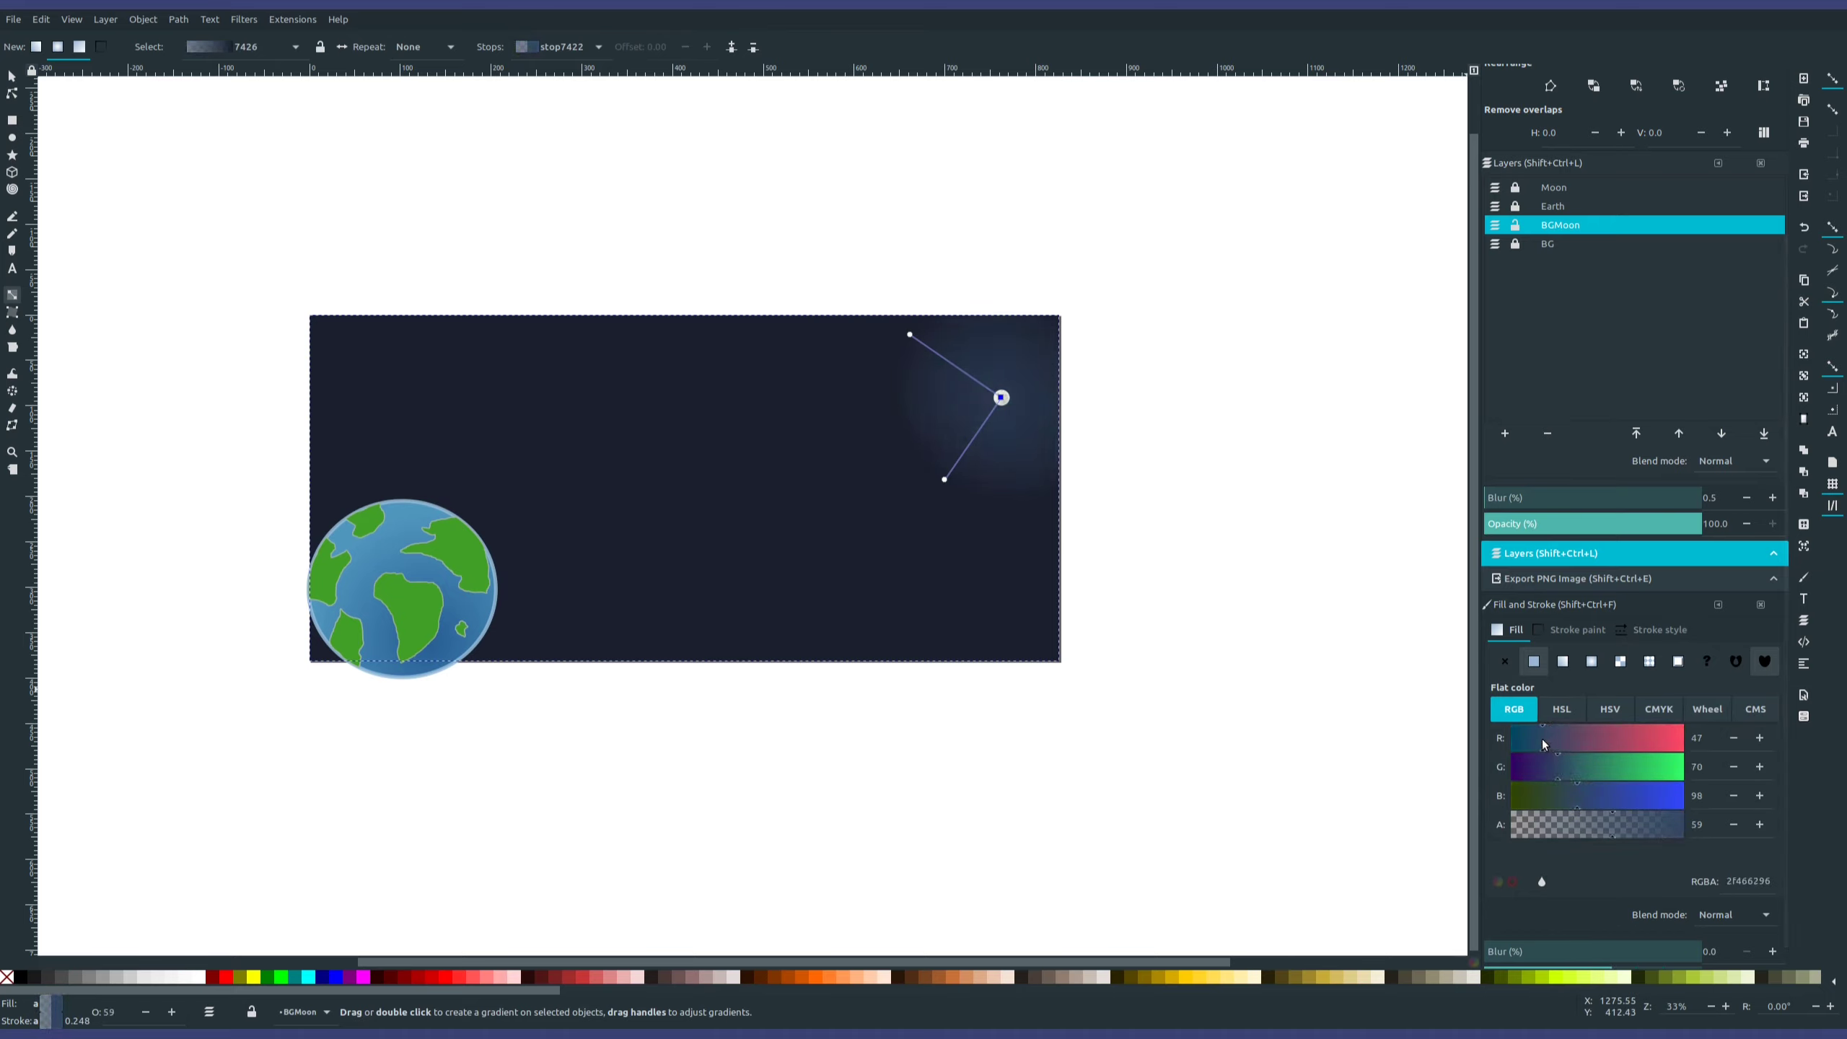
key(s)
click(1350, 524)
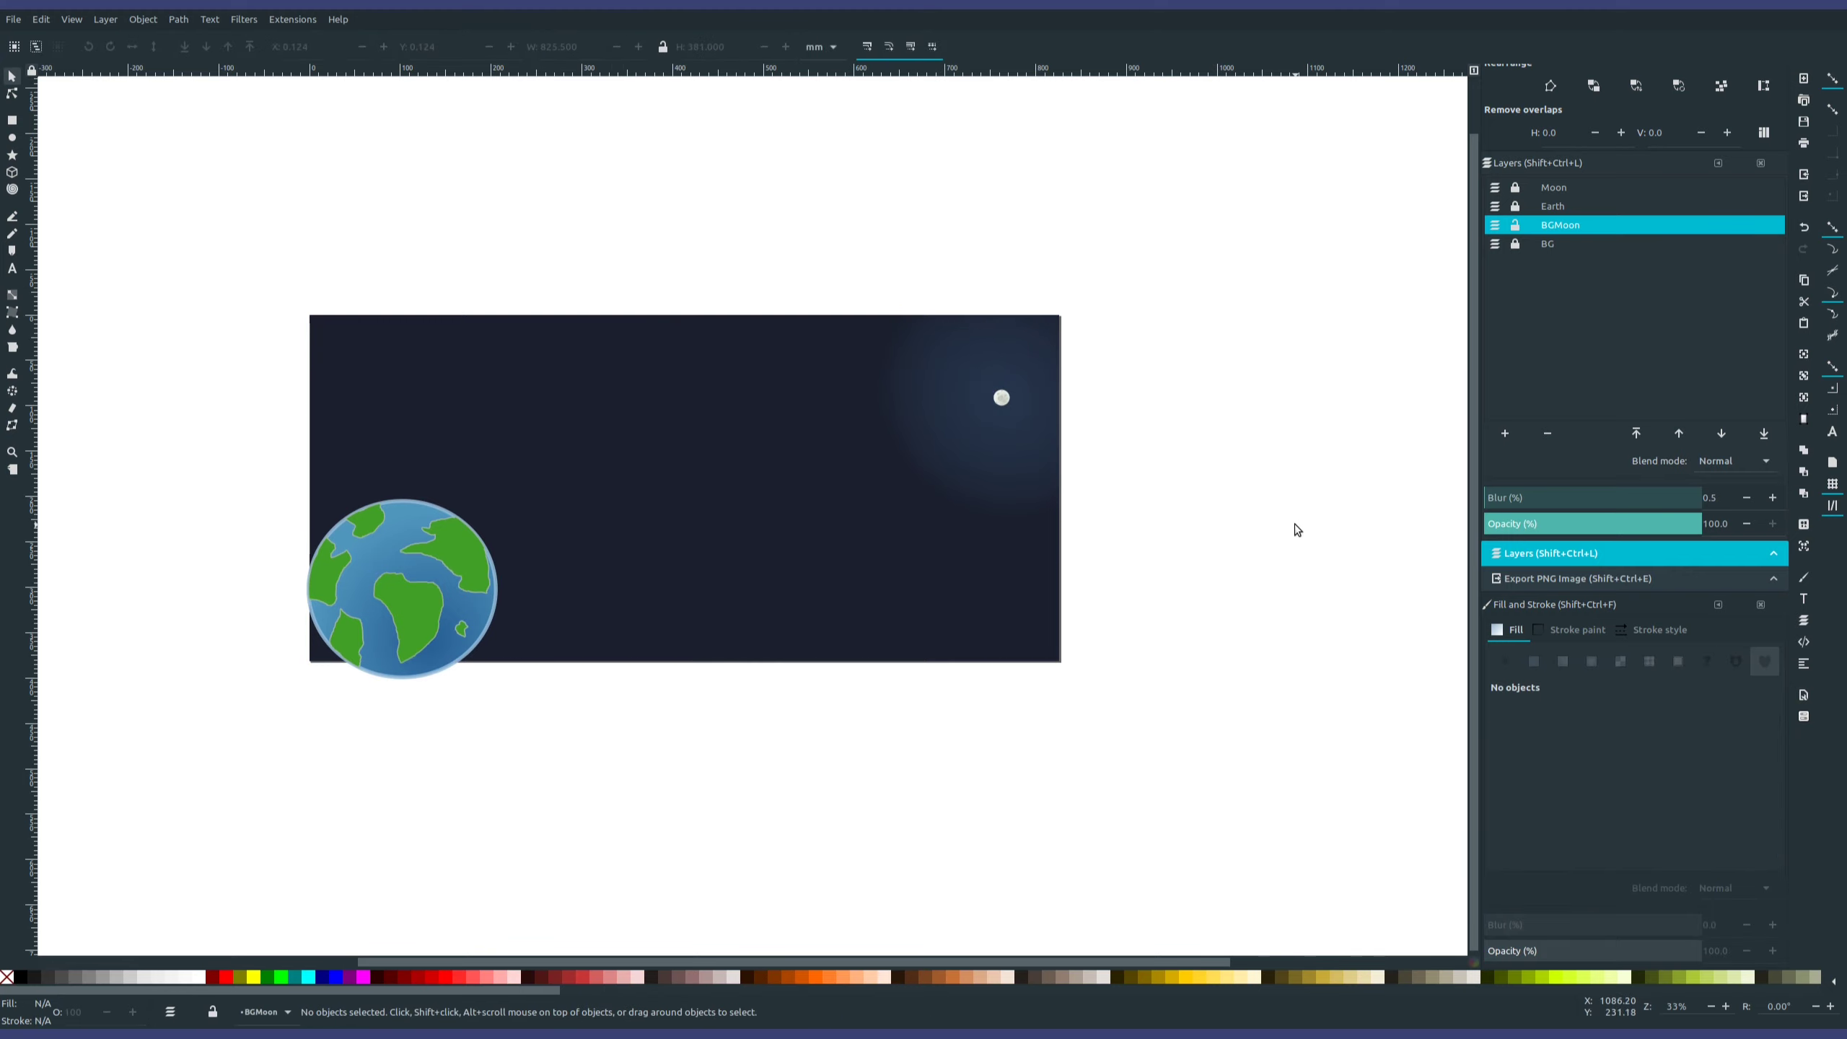
- Draw a rectangle about 579 mm high over the left part of the BGMoon background and subtract it from that background with Difference
scroll(1029, 445, up, 1)
scroll(1029, 444, down, 2)
click(526, 424)
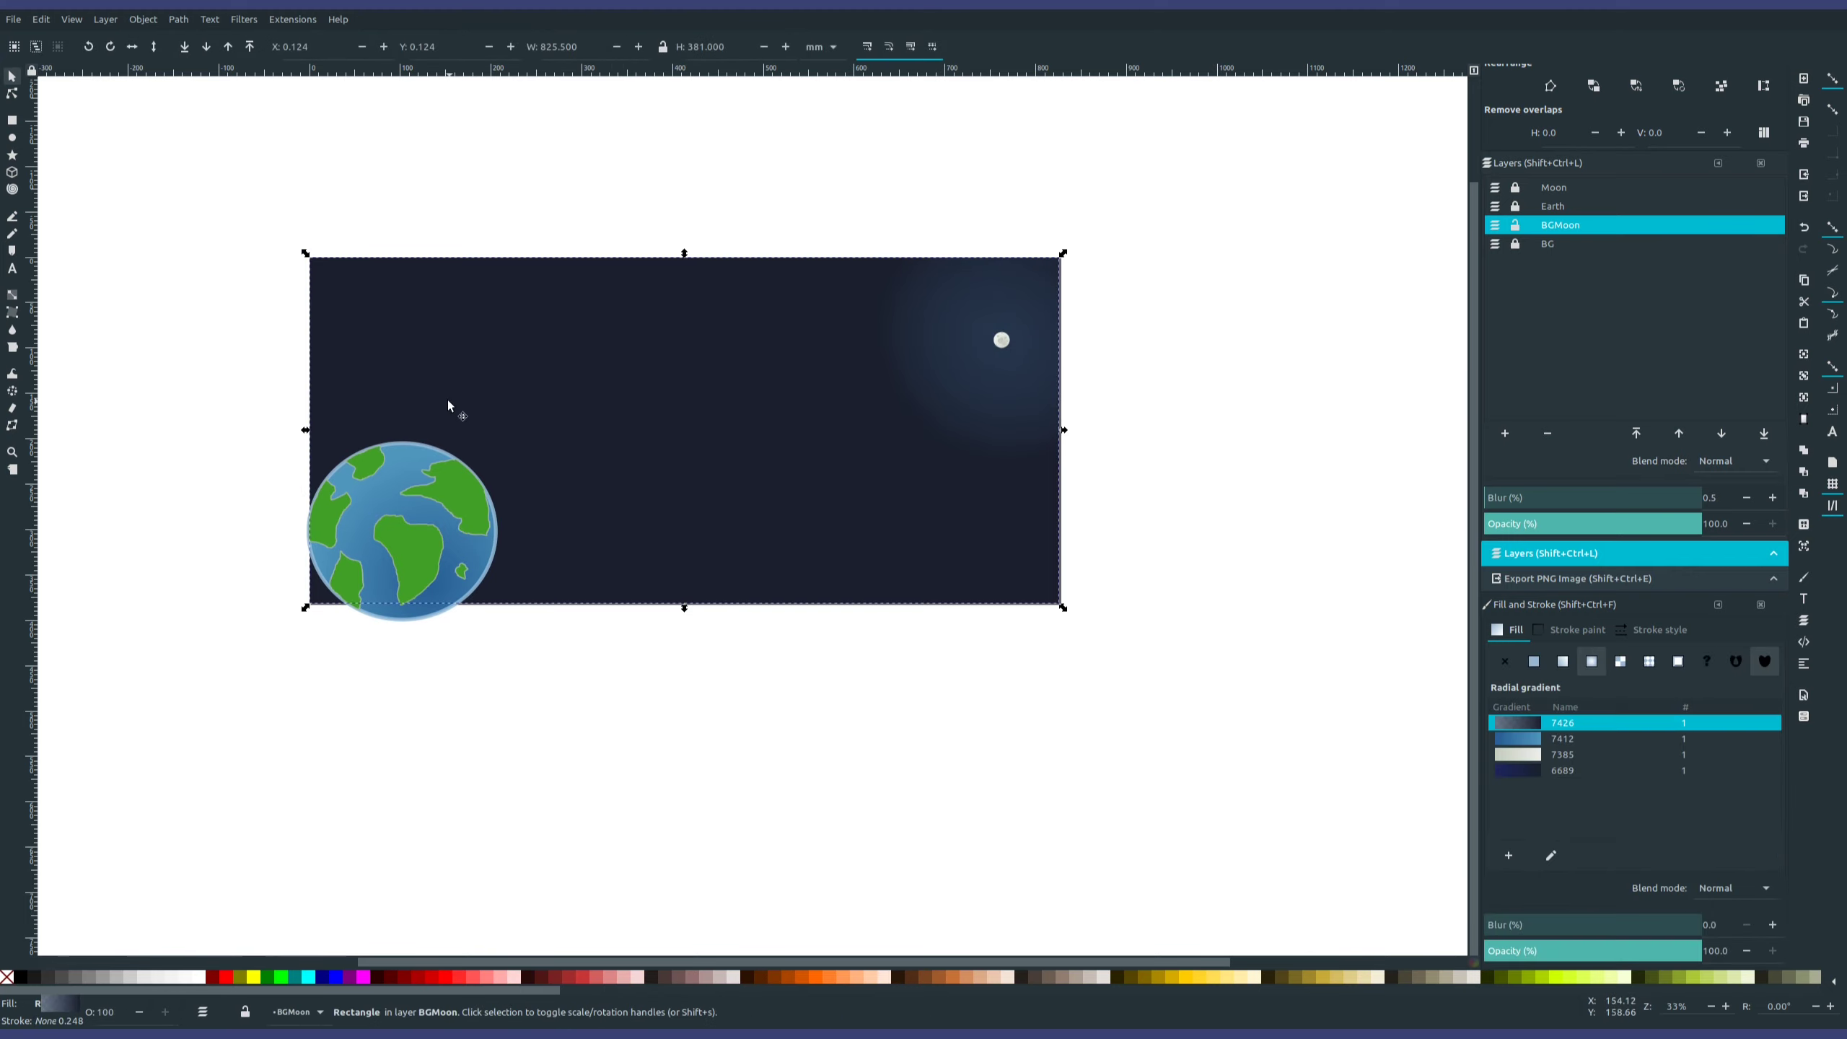
click(12, 119)
drag(163, 160, 762, 684)
key(s)
click(898, 402)
key(ctrl+a)
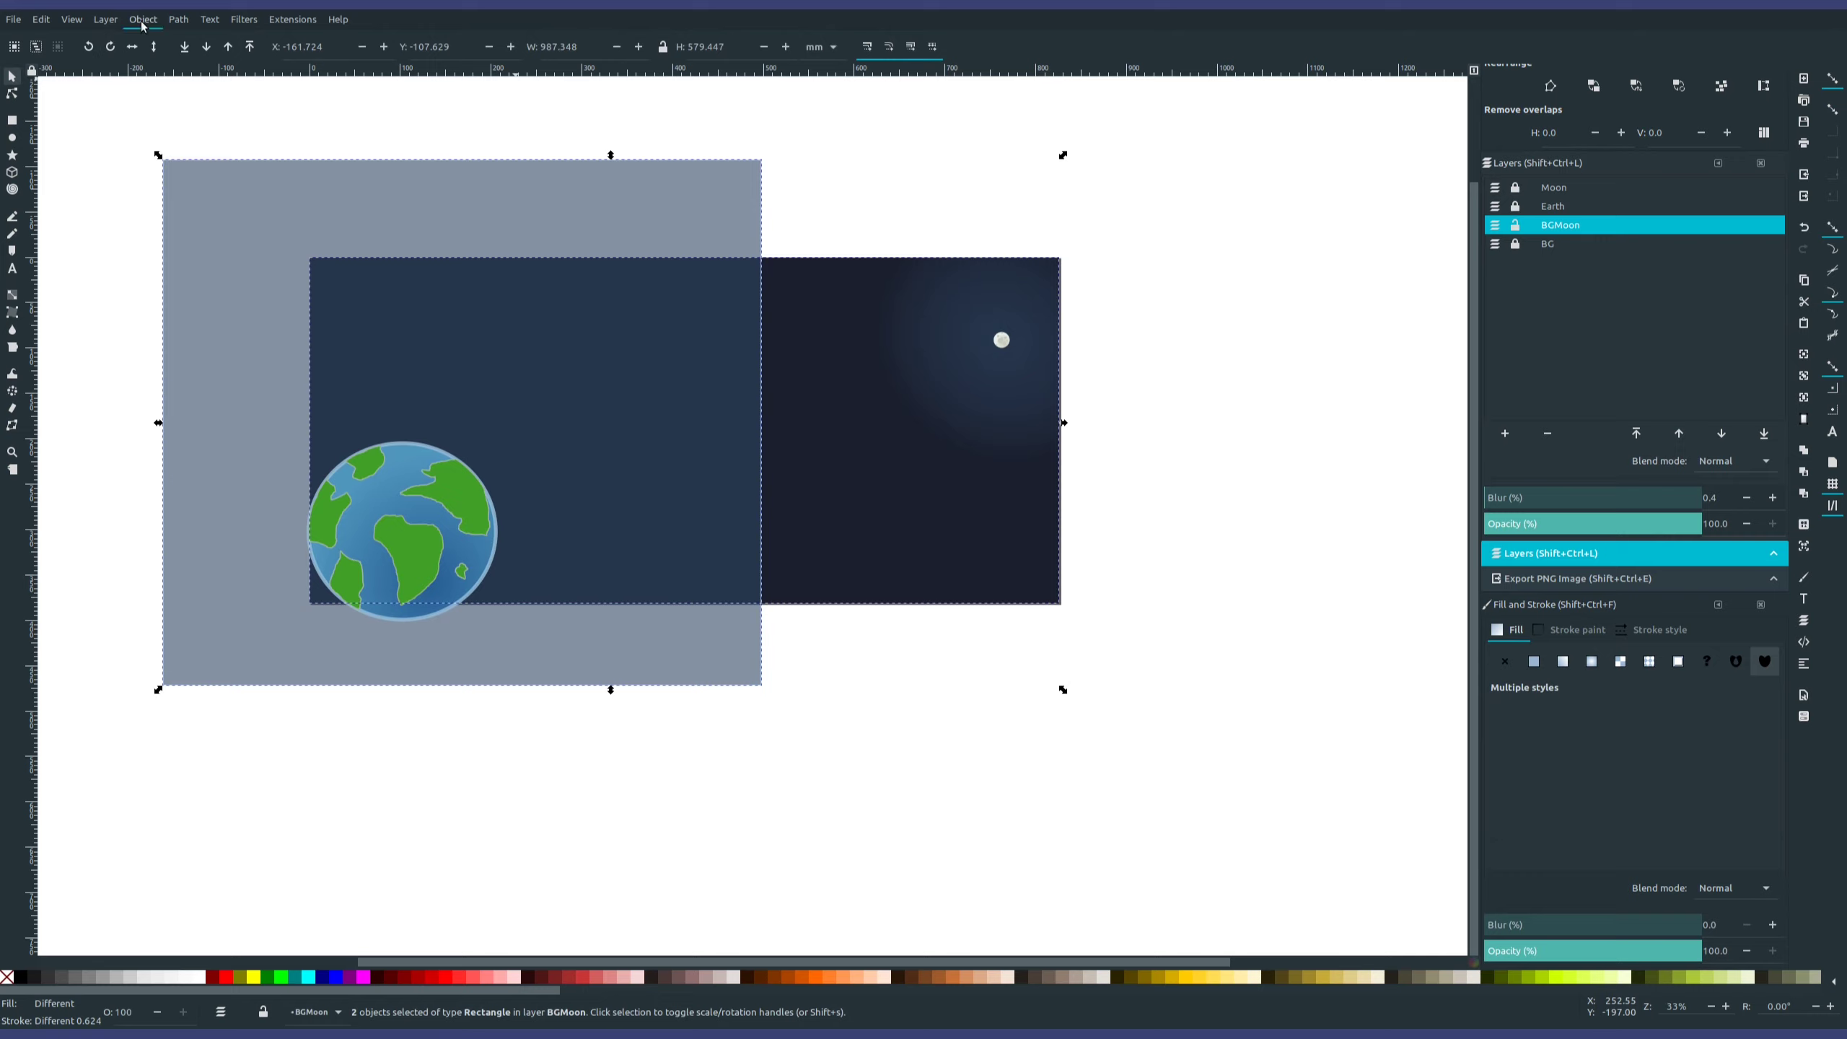
click(221, 142)
click(1224, 319)
- Lock the BGMoon layer and open the PNG export settings
click(1515, 225)
scroll(1211, 558, up, 5)
ctrl+scroll(975, 550, up, 1)
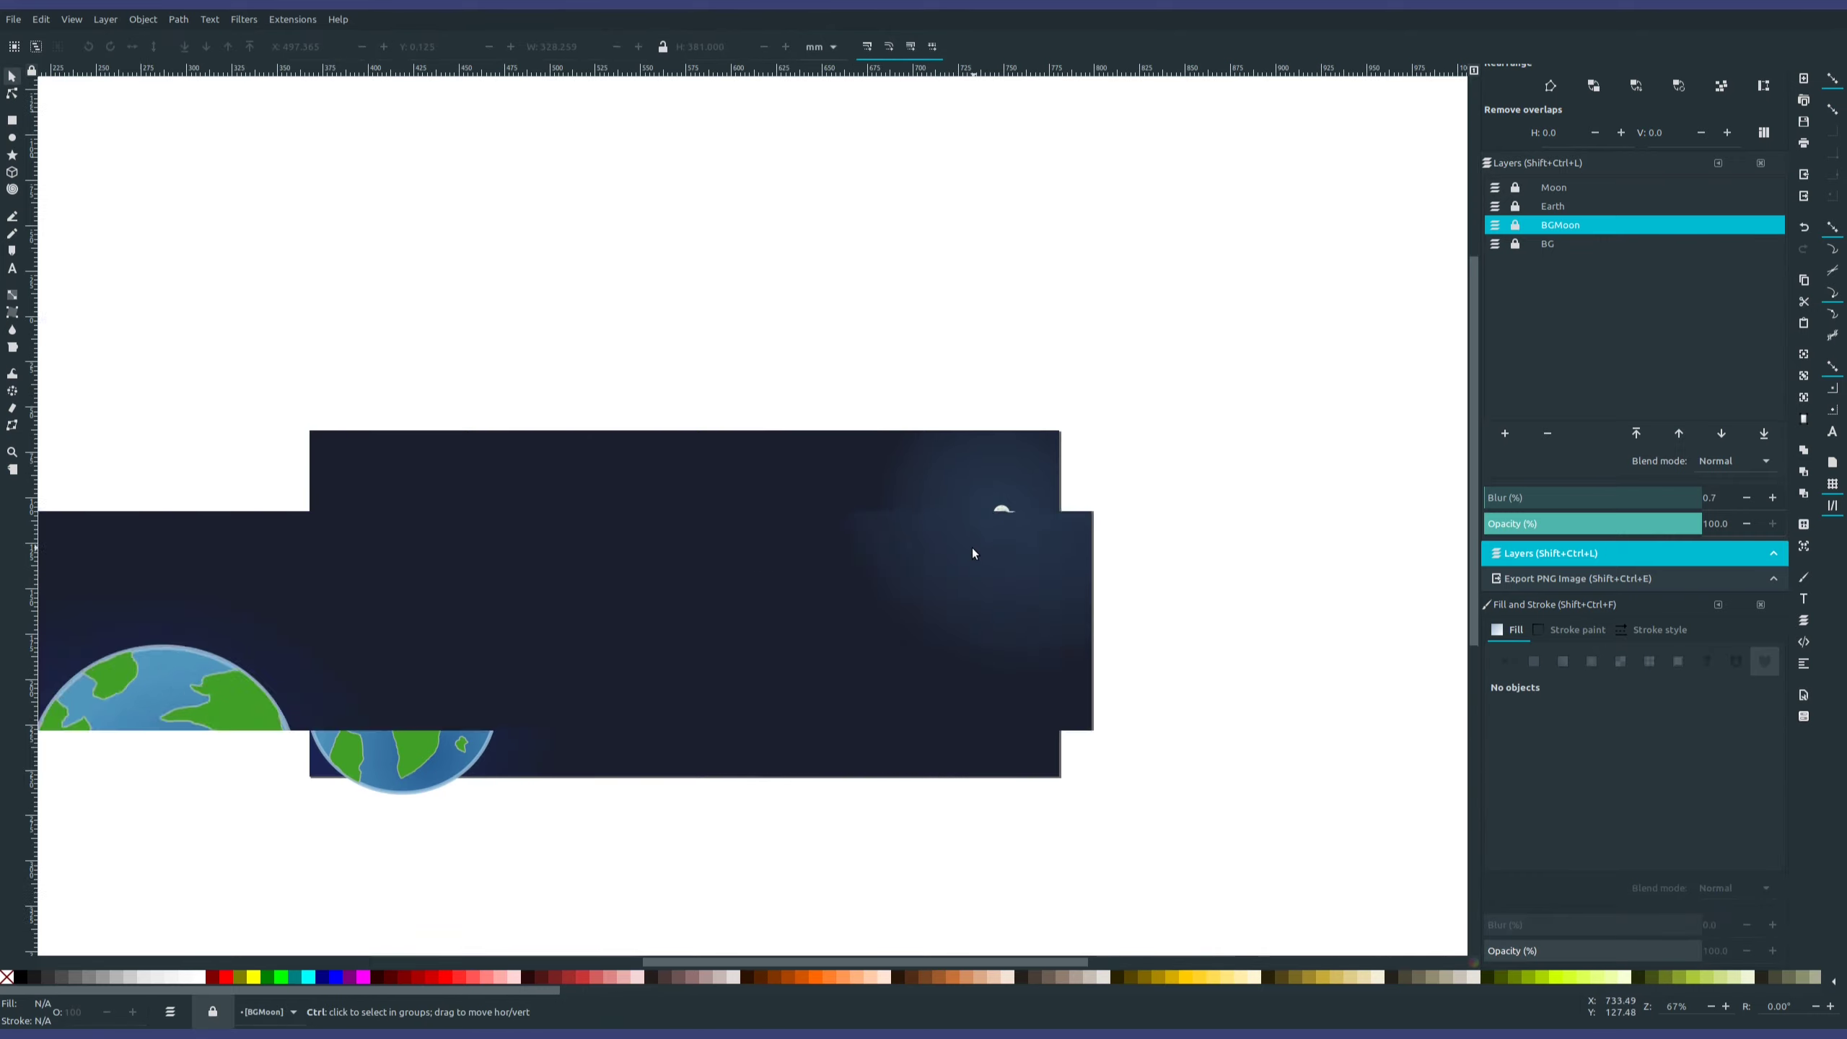
ctrl+scroll(896, 304, down, 1)
ctrl+scroll(723, 448, down, 1)
click(1577, 580)
scroll(1593, 437, up, 3)
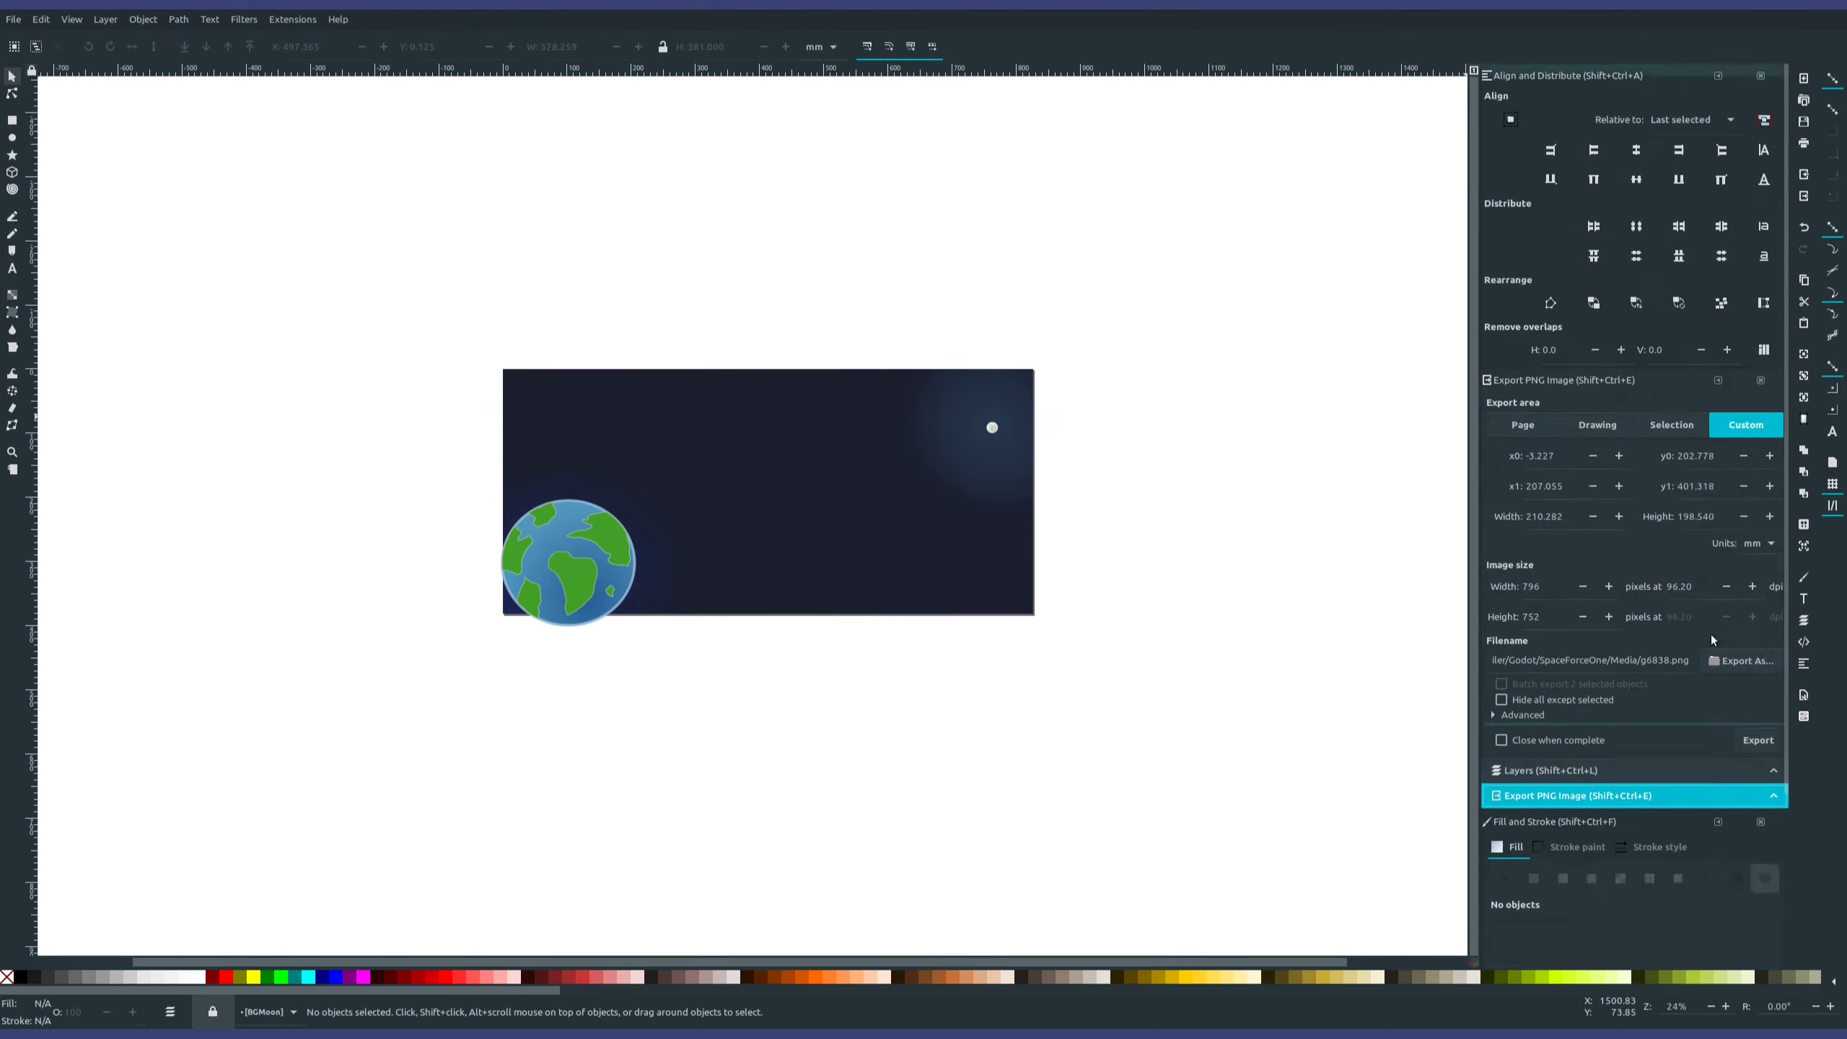
scroll(1596, 429, down, 3)
scroll(1598, 427, up, 2)
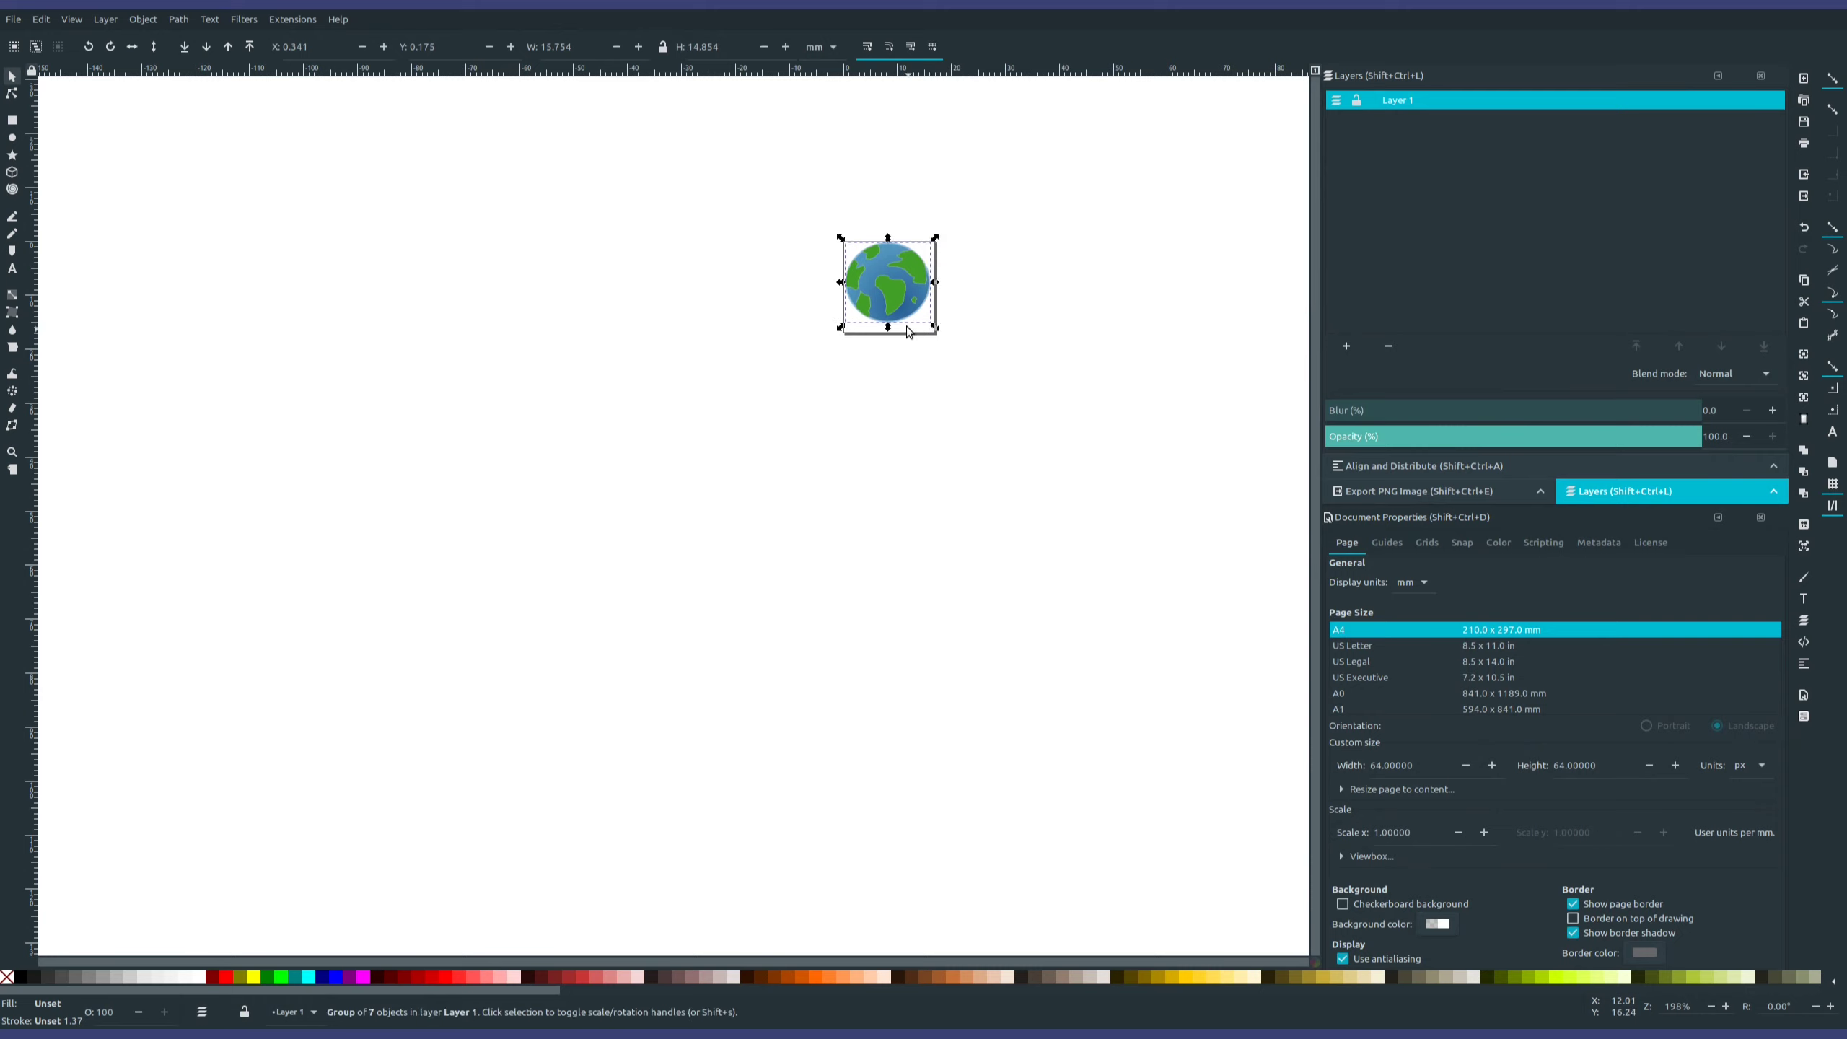
- Move the Earth group slightly down and to the left on the 64 px icon page
ctrl+scroll(963, 274, up, 4)
middle_drag(649, 357, 837, 478)
drag(837, 478, 817, 529)
click(12, 138)
drag(676, 267, 1043, 632)
key(ctrl+z)
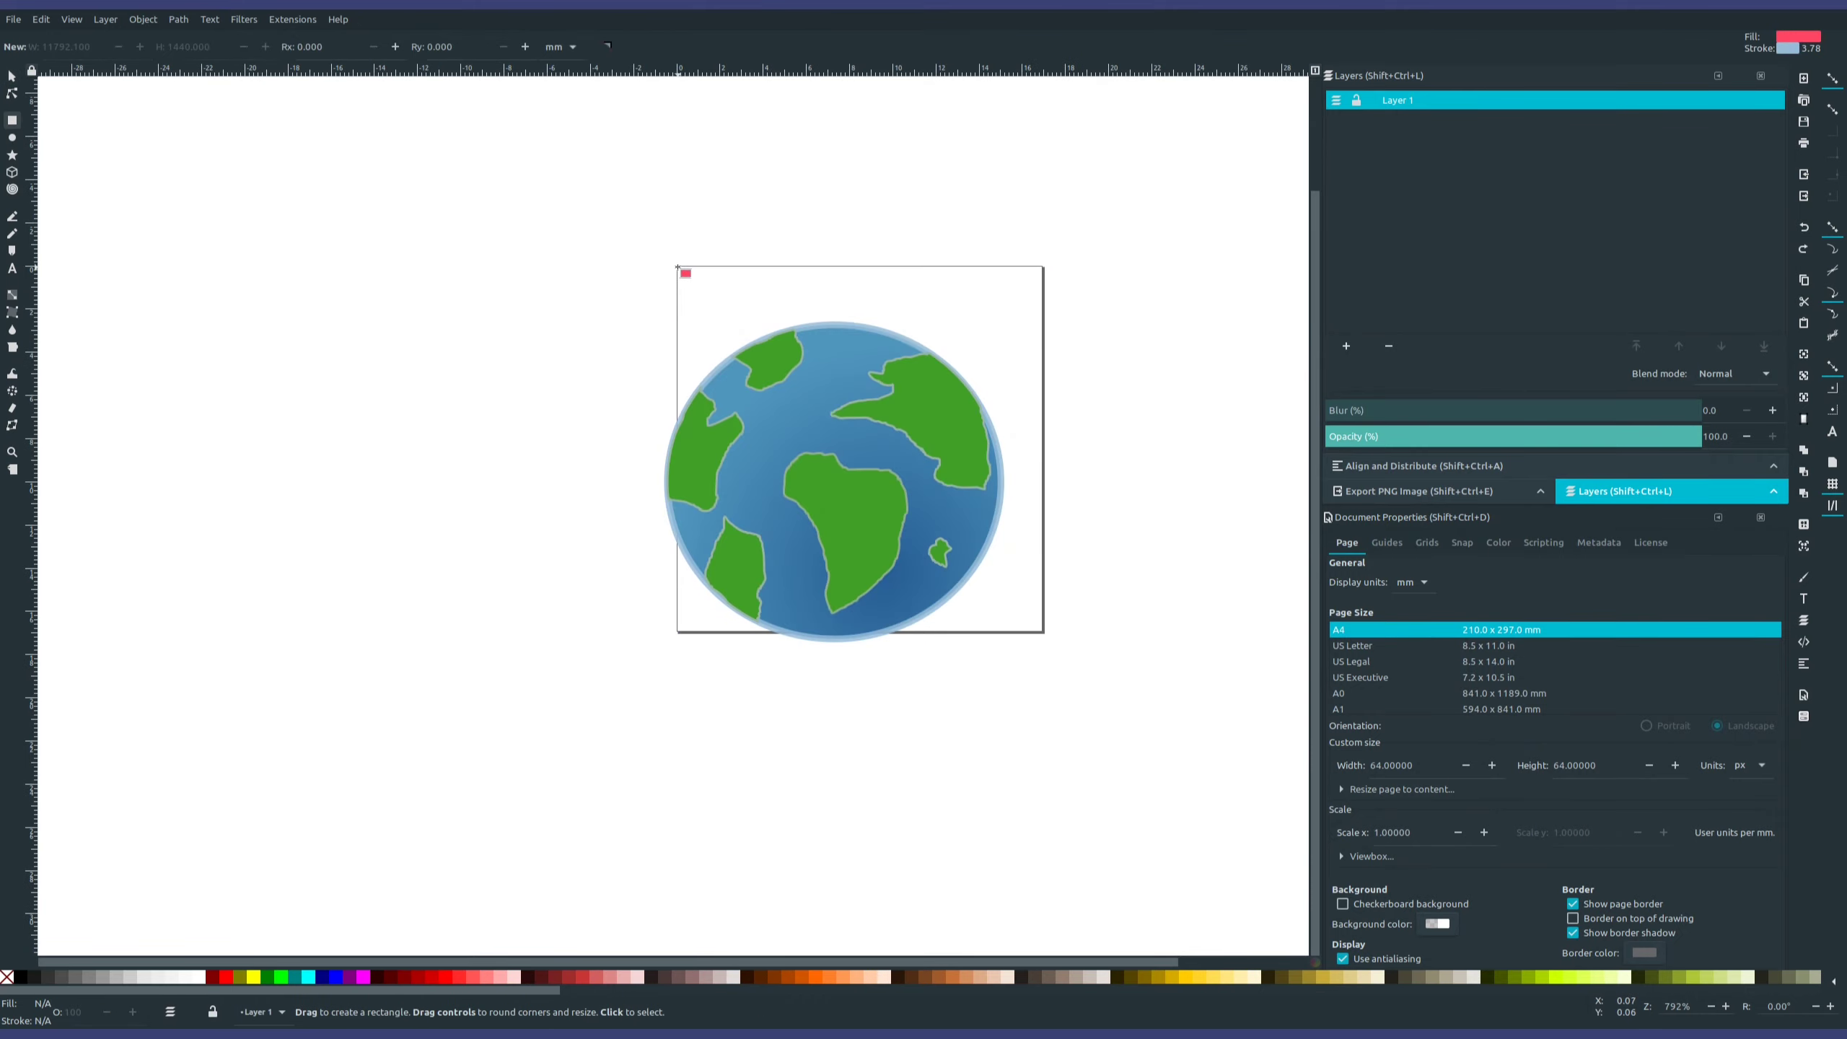
- Draw a rectangle without stroke, about 17 × 17 mm, over the whole icon page and round its corners by about 1.5 mm
key(r)
drag(677, 267, 1043, 632)
scroll(1352, 540, down, 4)
click(1348, 708)
mouse_move(1044, 267)
mouse_down()
mouse_move(1045, 297)
mouse_move(1010, 238)
mouse_up()
scroll(1044, 290, down, 1)
click(1351, 676)
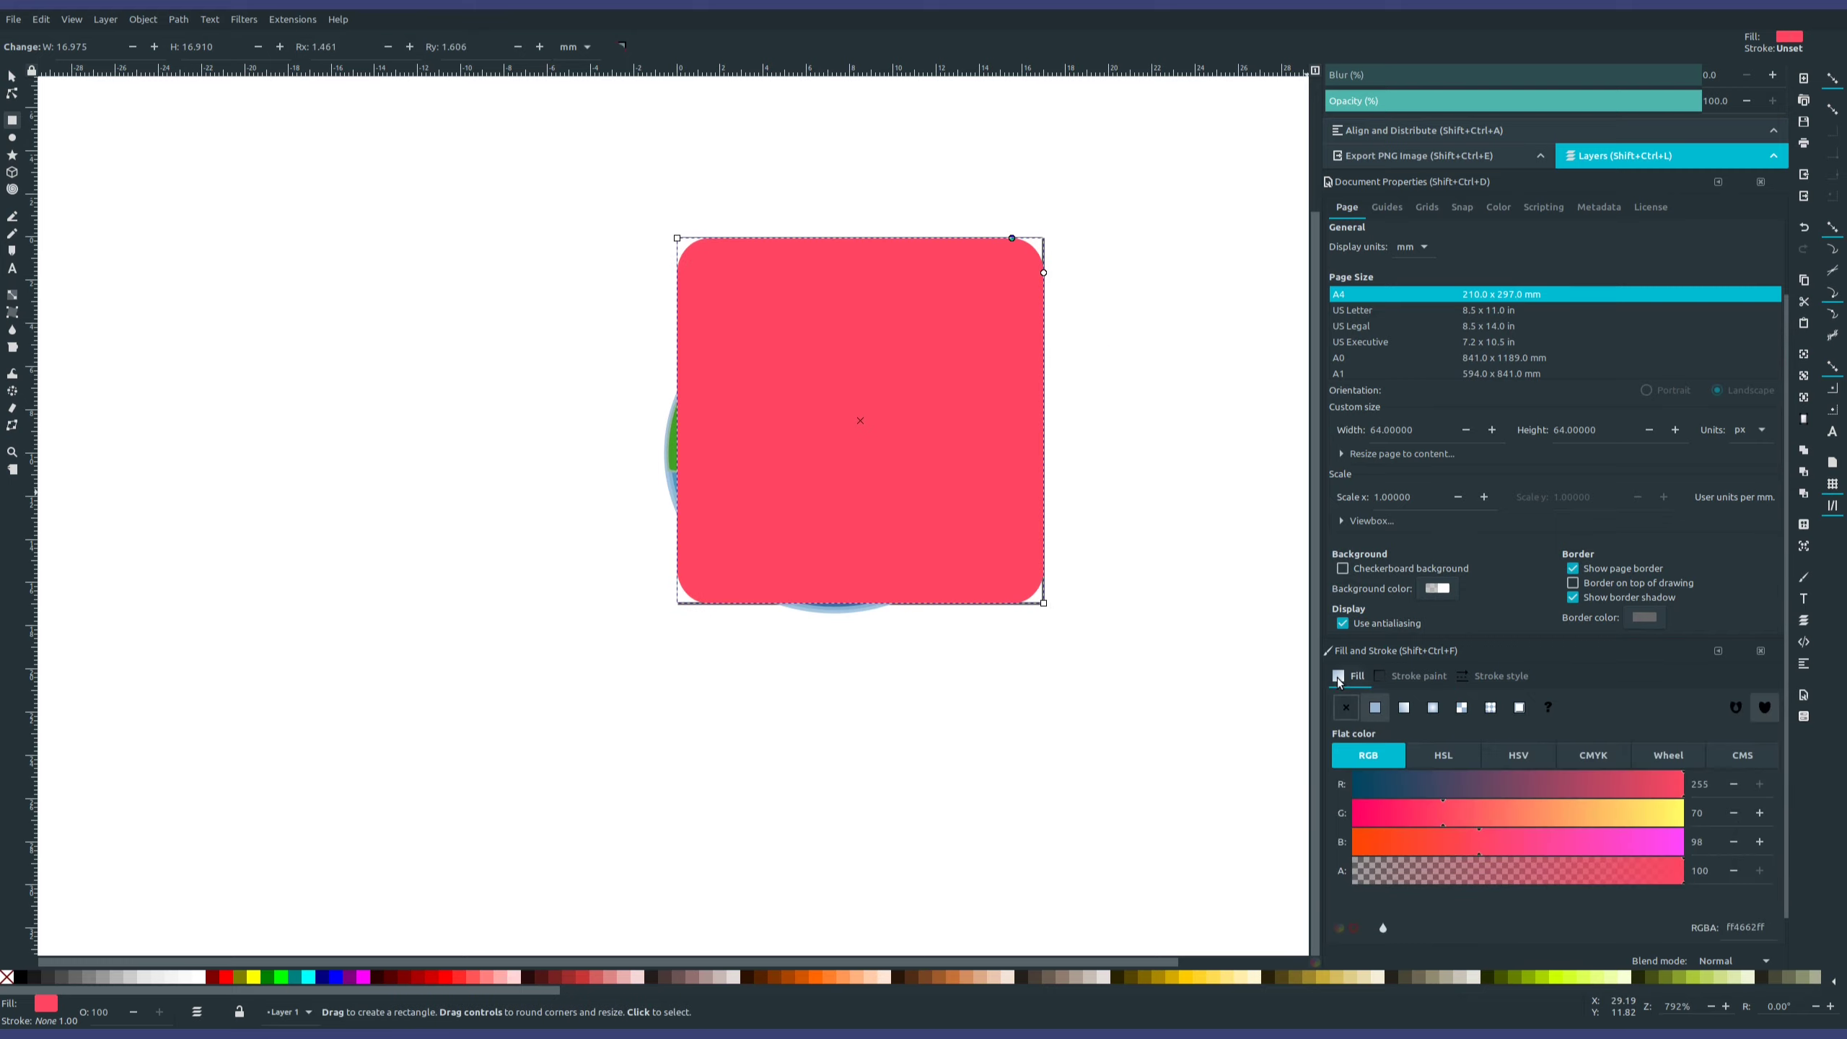
- Place the rounded rectangle at X 0, Y 0 and set its size to 64 × 64 px
click(12, 77)
mouse_move(921, 440)
mouse_down()
mouse_move(952, 445)
mouse_move(921, 441)
mouse_up()
drag(312, 47, 256, 48)
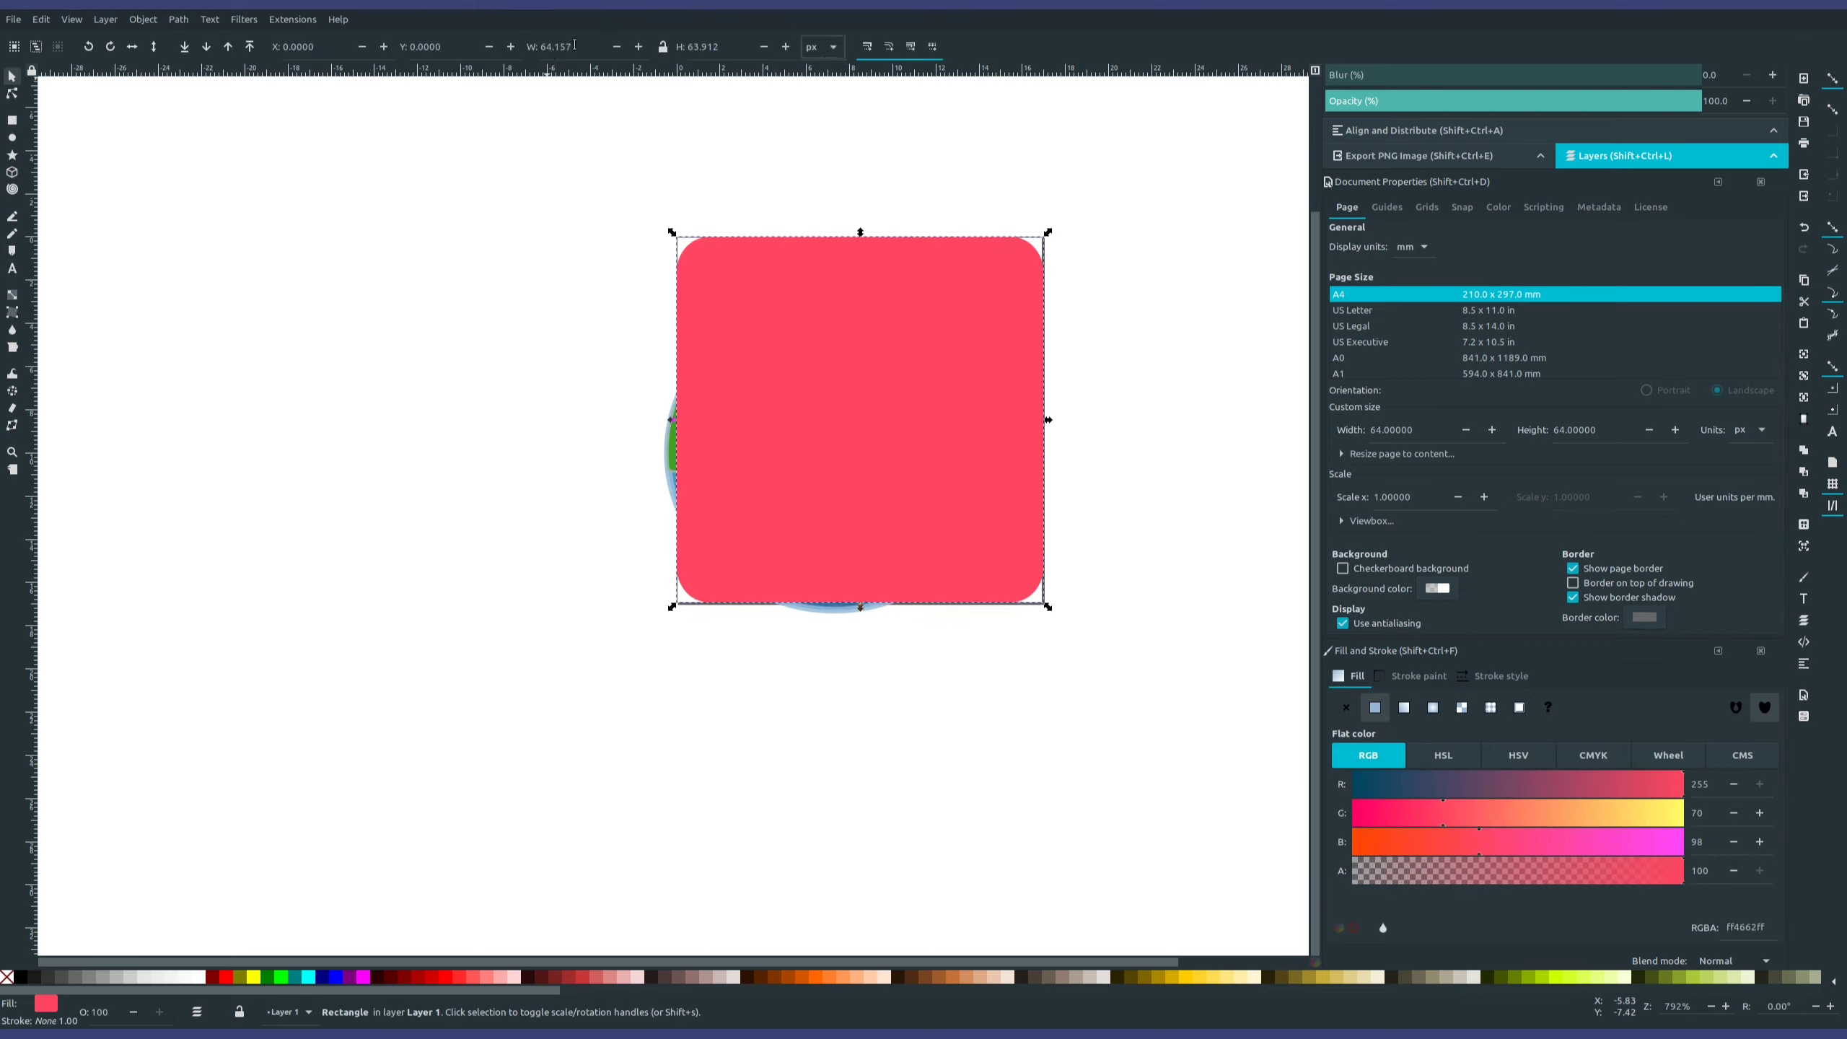
key(Return)
- Fill the rounded rectangle with RGB 54, 70, 98 and lower it behind the Earth
click(1423, 782)
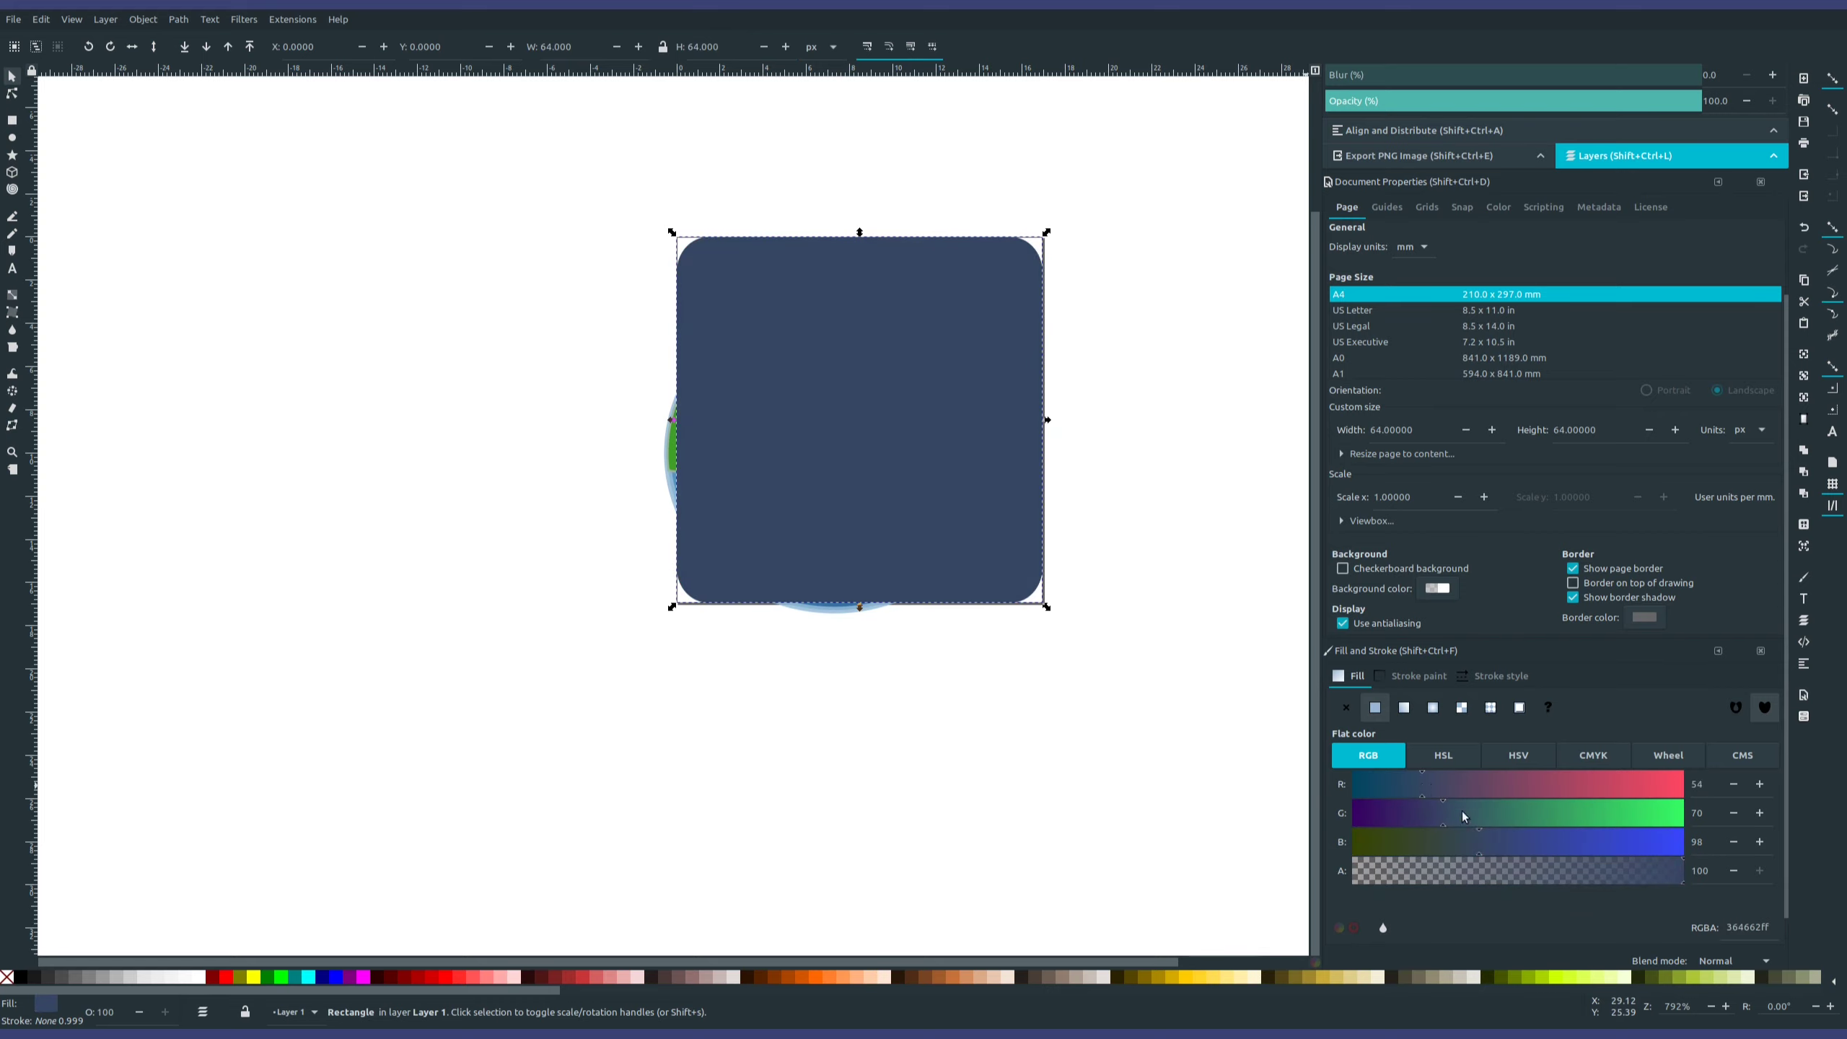
key(ctrl+c)
- Move the Earth group to the horizontal centre of the icon page and open the alignment settings
click(832, 452)
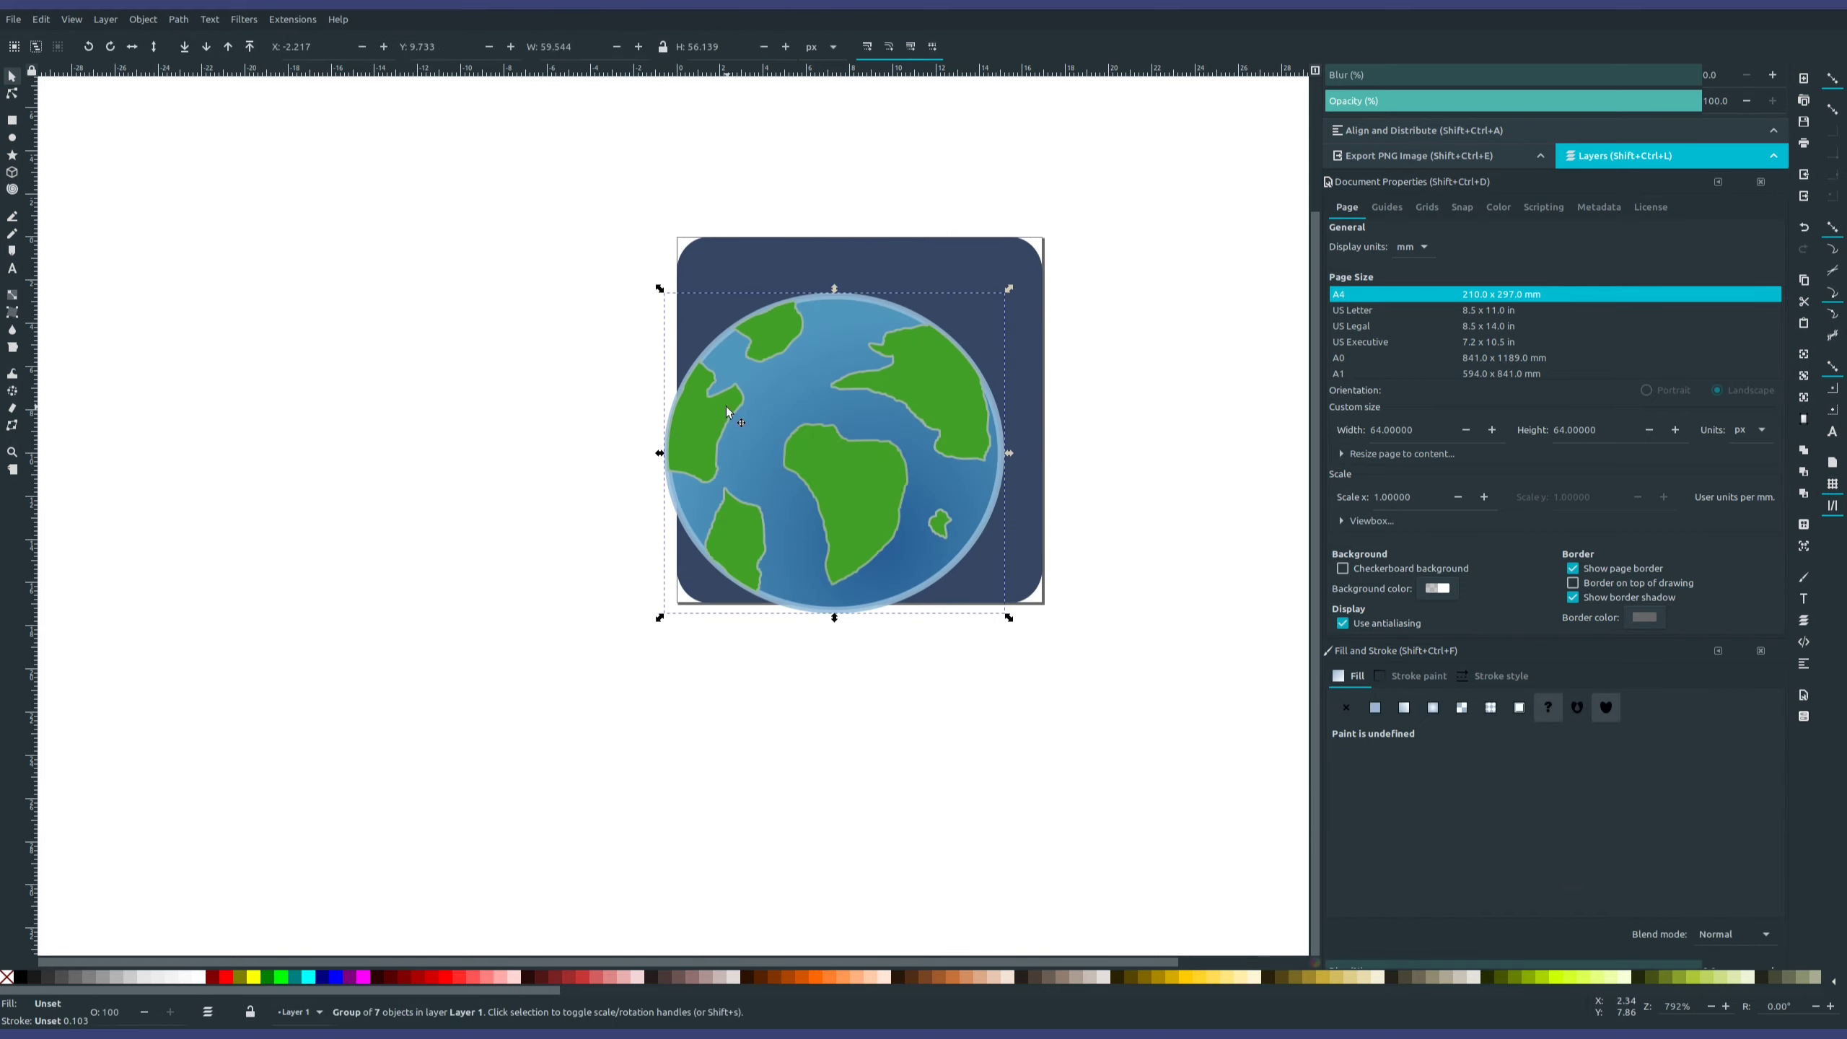
mouse_move(832, 452)
mouse_down()
mouse_move(843, 431)
mouse_move(857, 450)
mouse_up()
click(1689, 130)
click(978, 313)
- Add the text "SF" over the upper part of the Earth and select all its letters
click(12, 268)
click(782, 335)
text(SF)
key(ctrl+a)
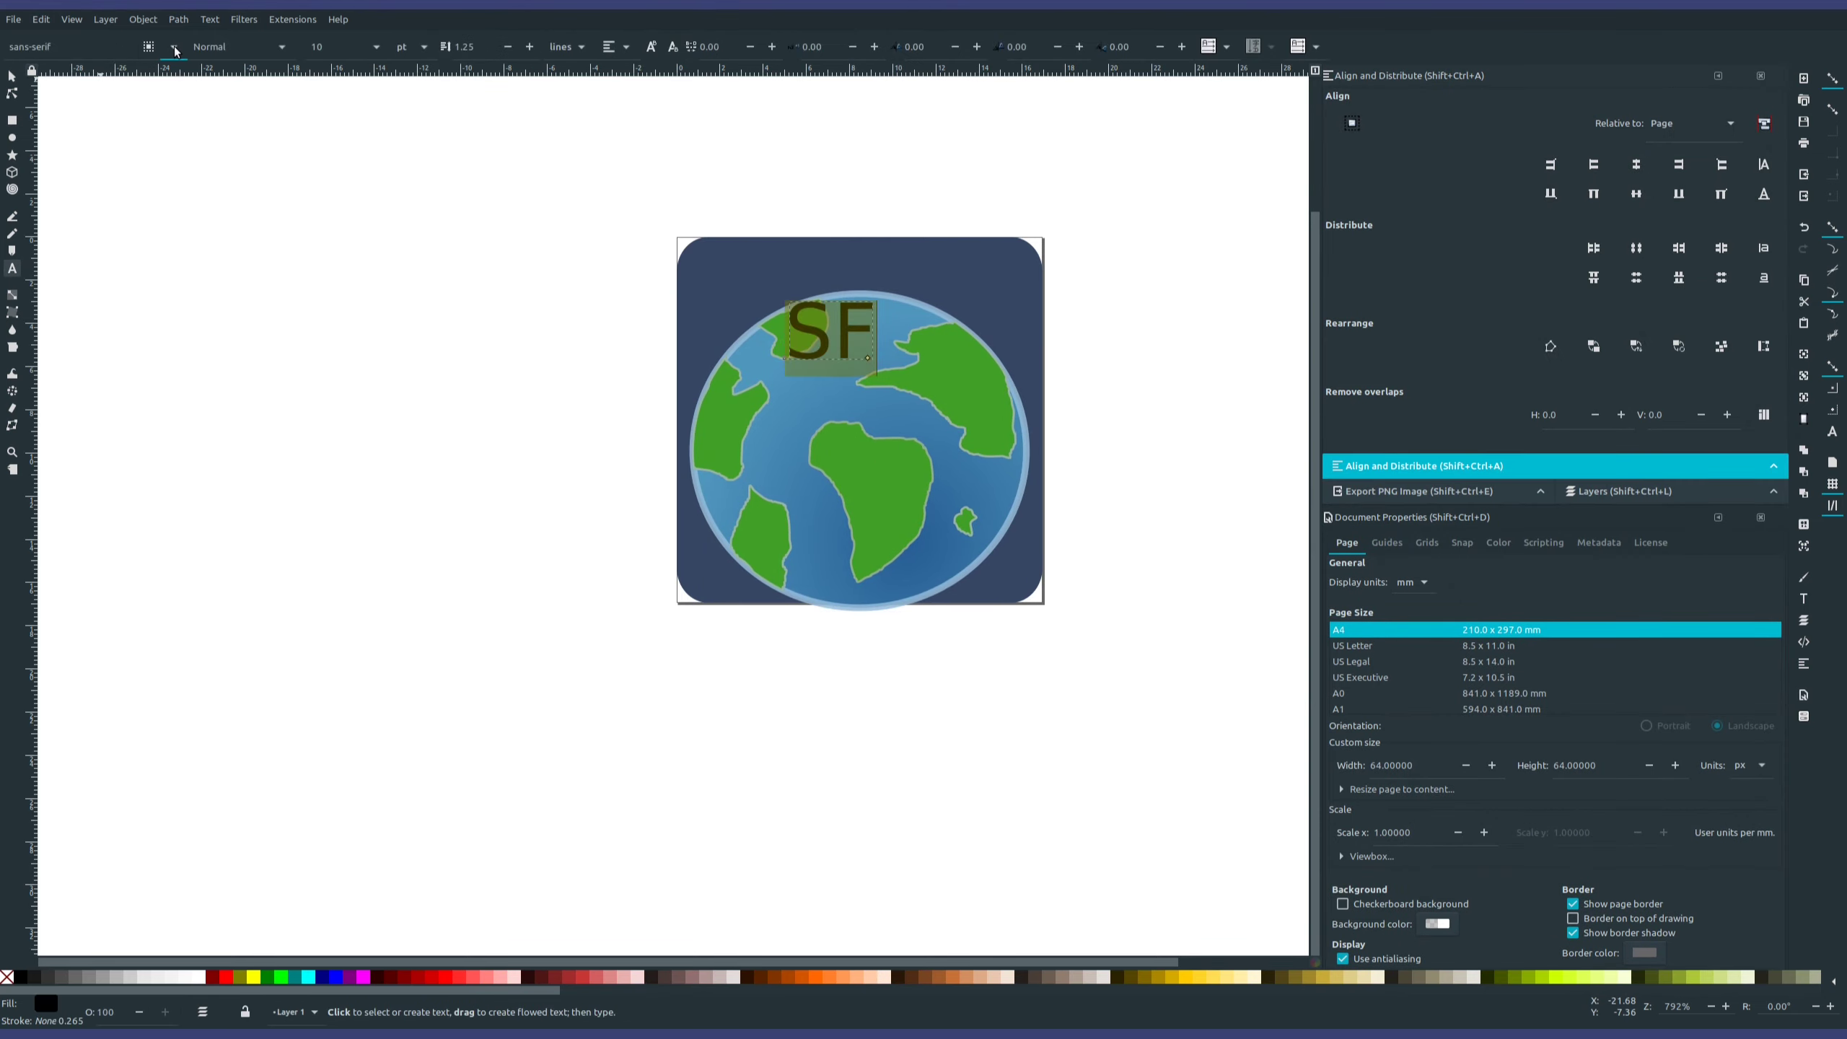
- Try out other fonts on the SF text, including Dingbats, Abyssinica SIL and KacstDigital
scroll(80, 45, down, 4)
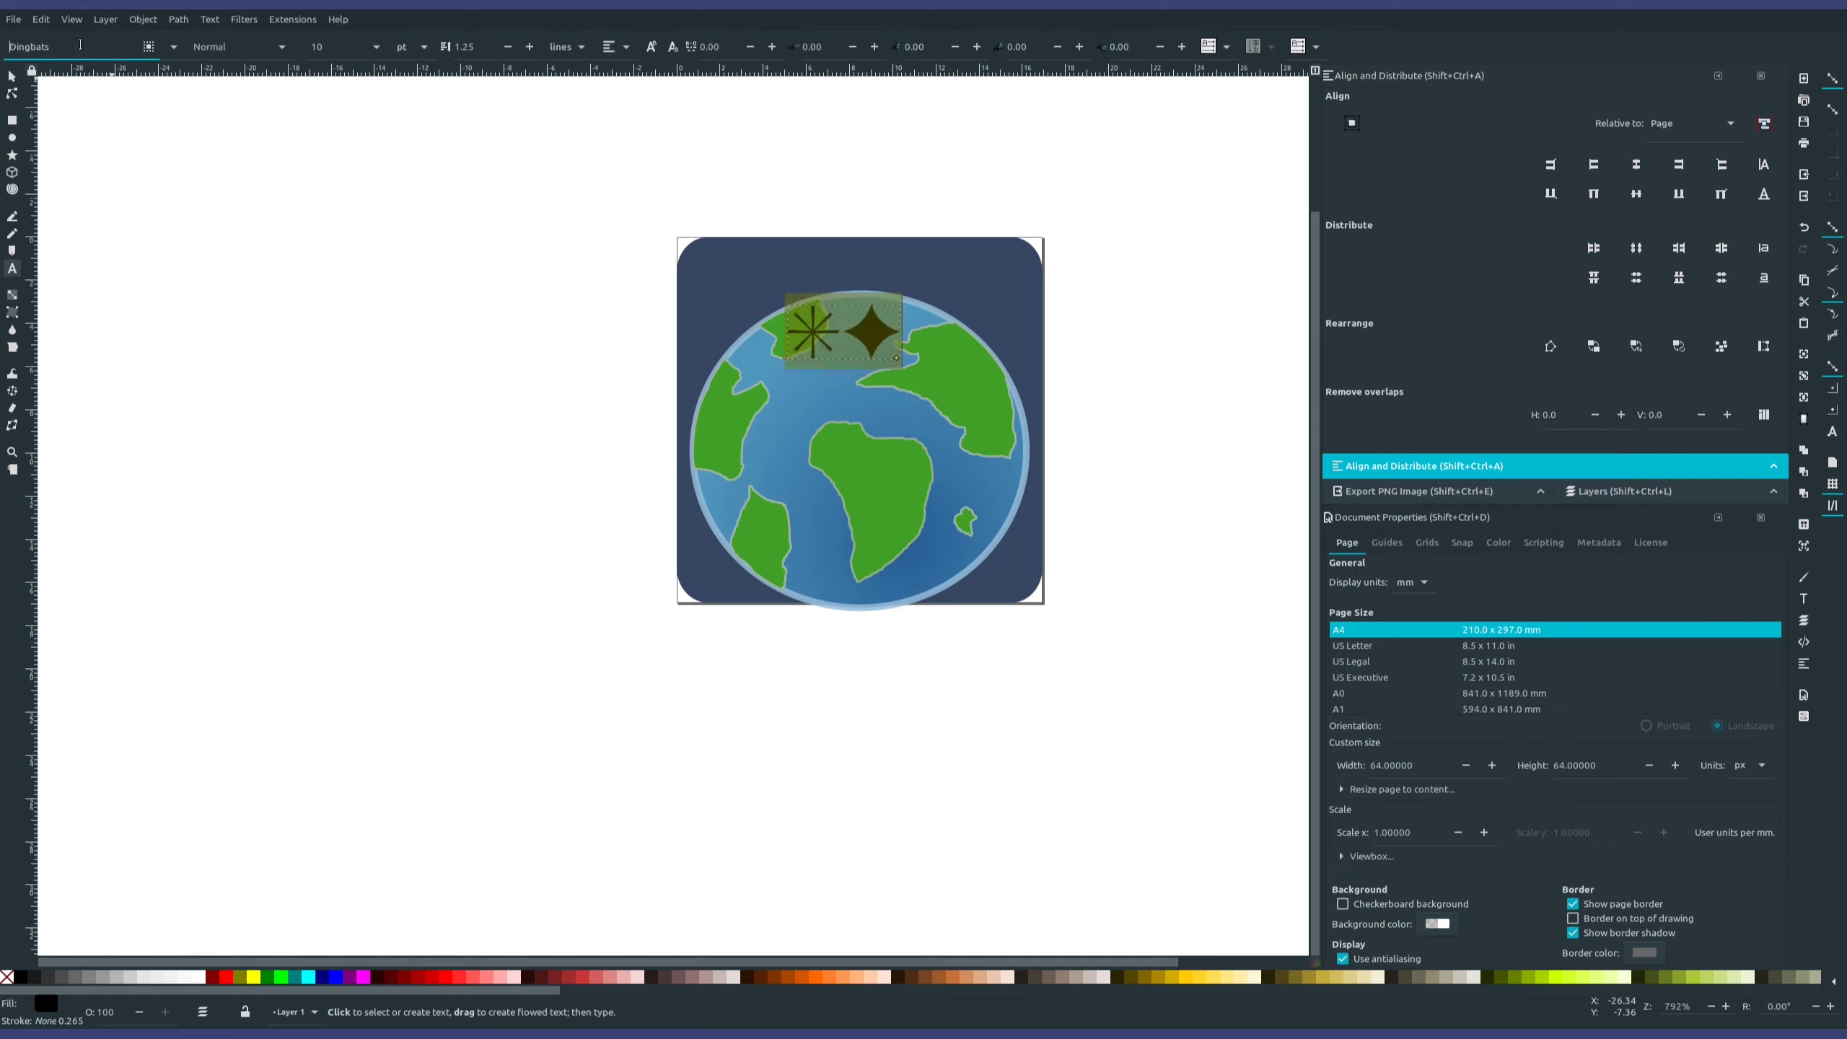
scroll(80, 46, up, 1)
scroll(80, 45, down, 3)
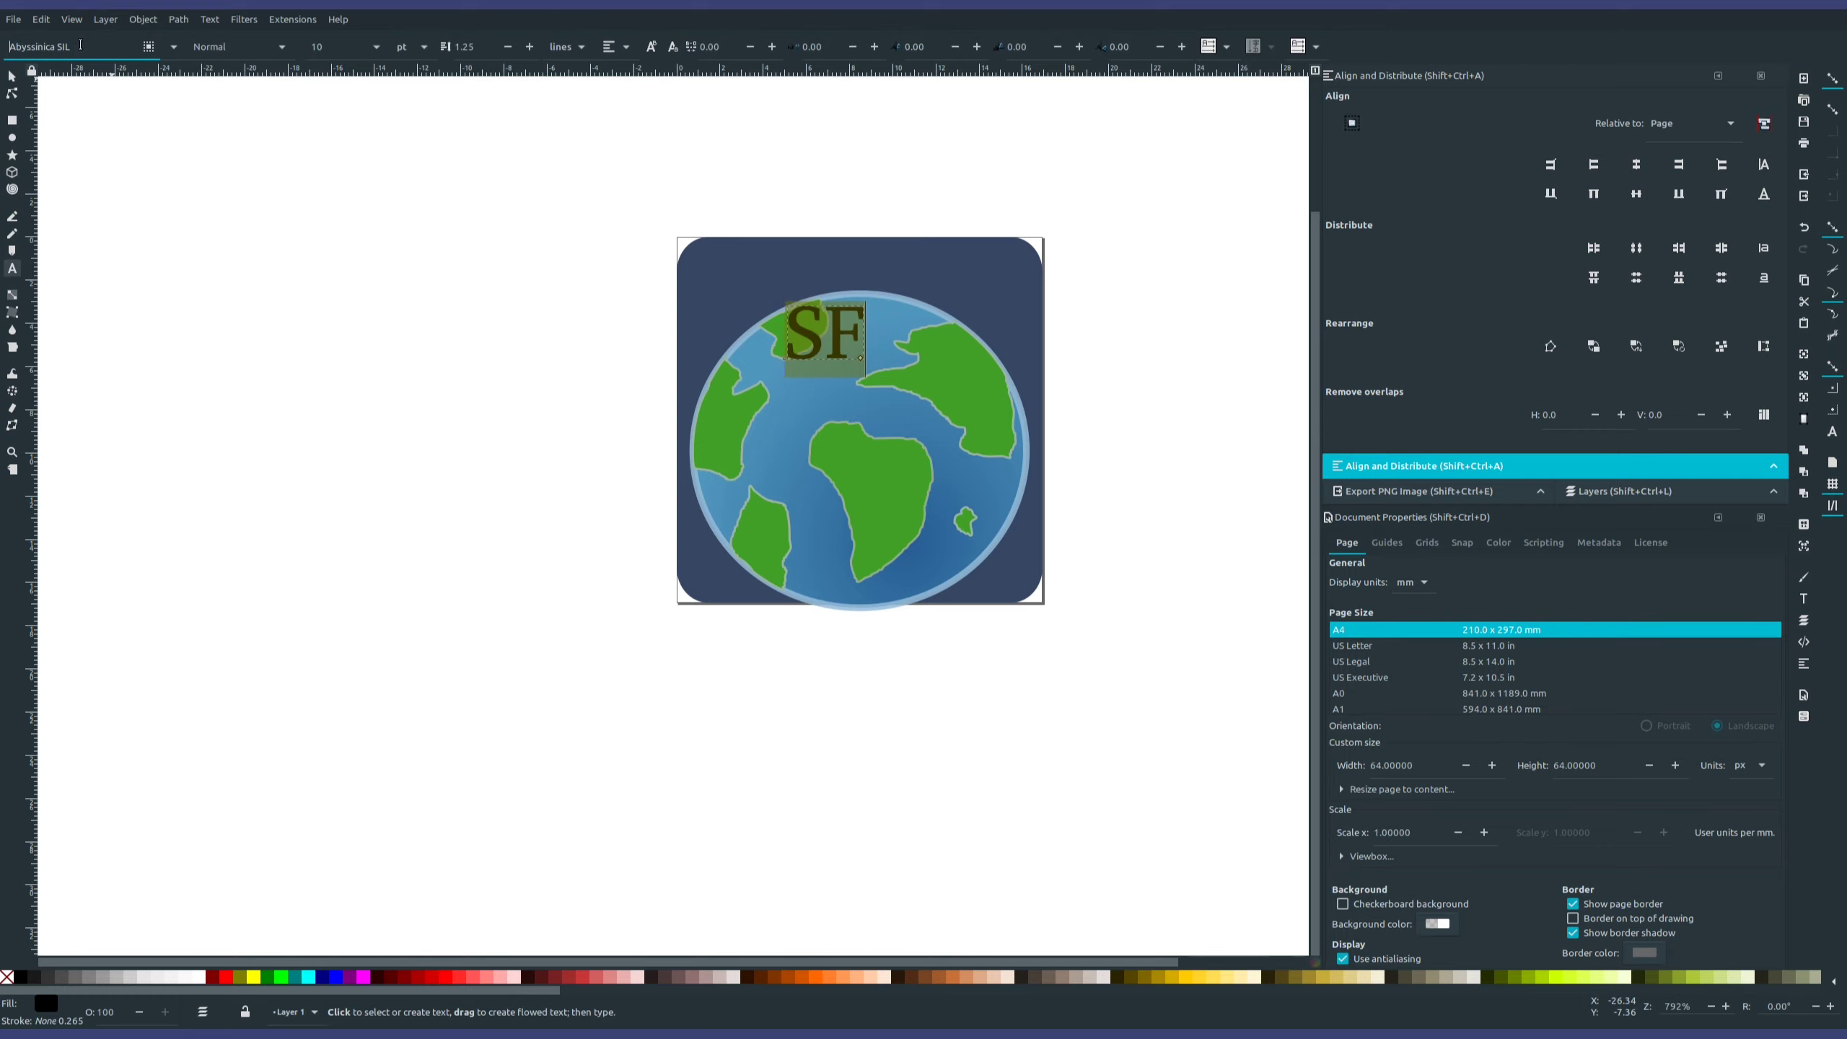
scroll(80, 46, down, 5)
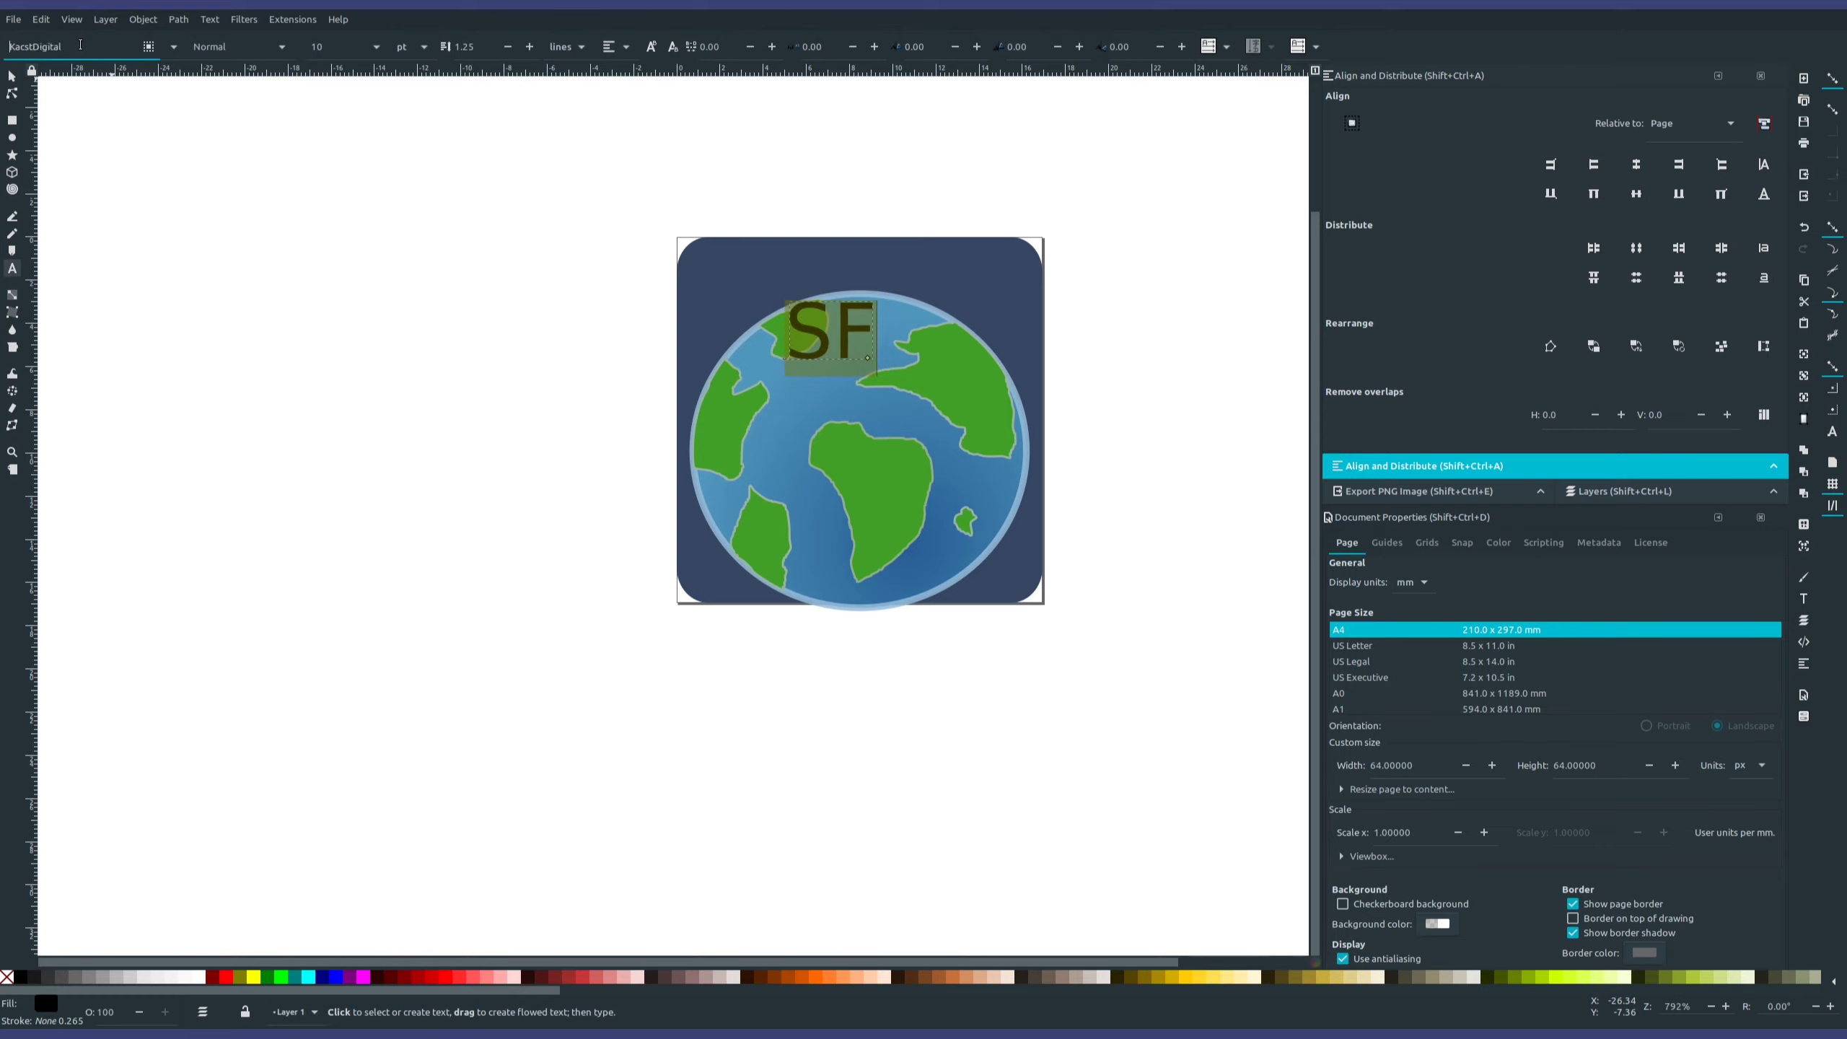
- Enlarge the SF text to 32 pt, position it over the icon's upper half and centre it horizontally on the page
click(329, 143)
click(374, 48)
click(332, 146)
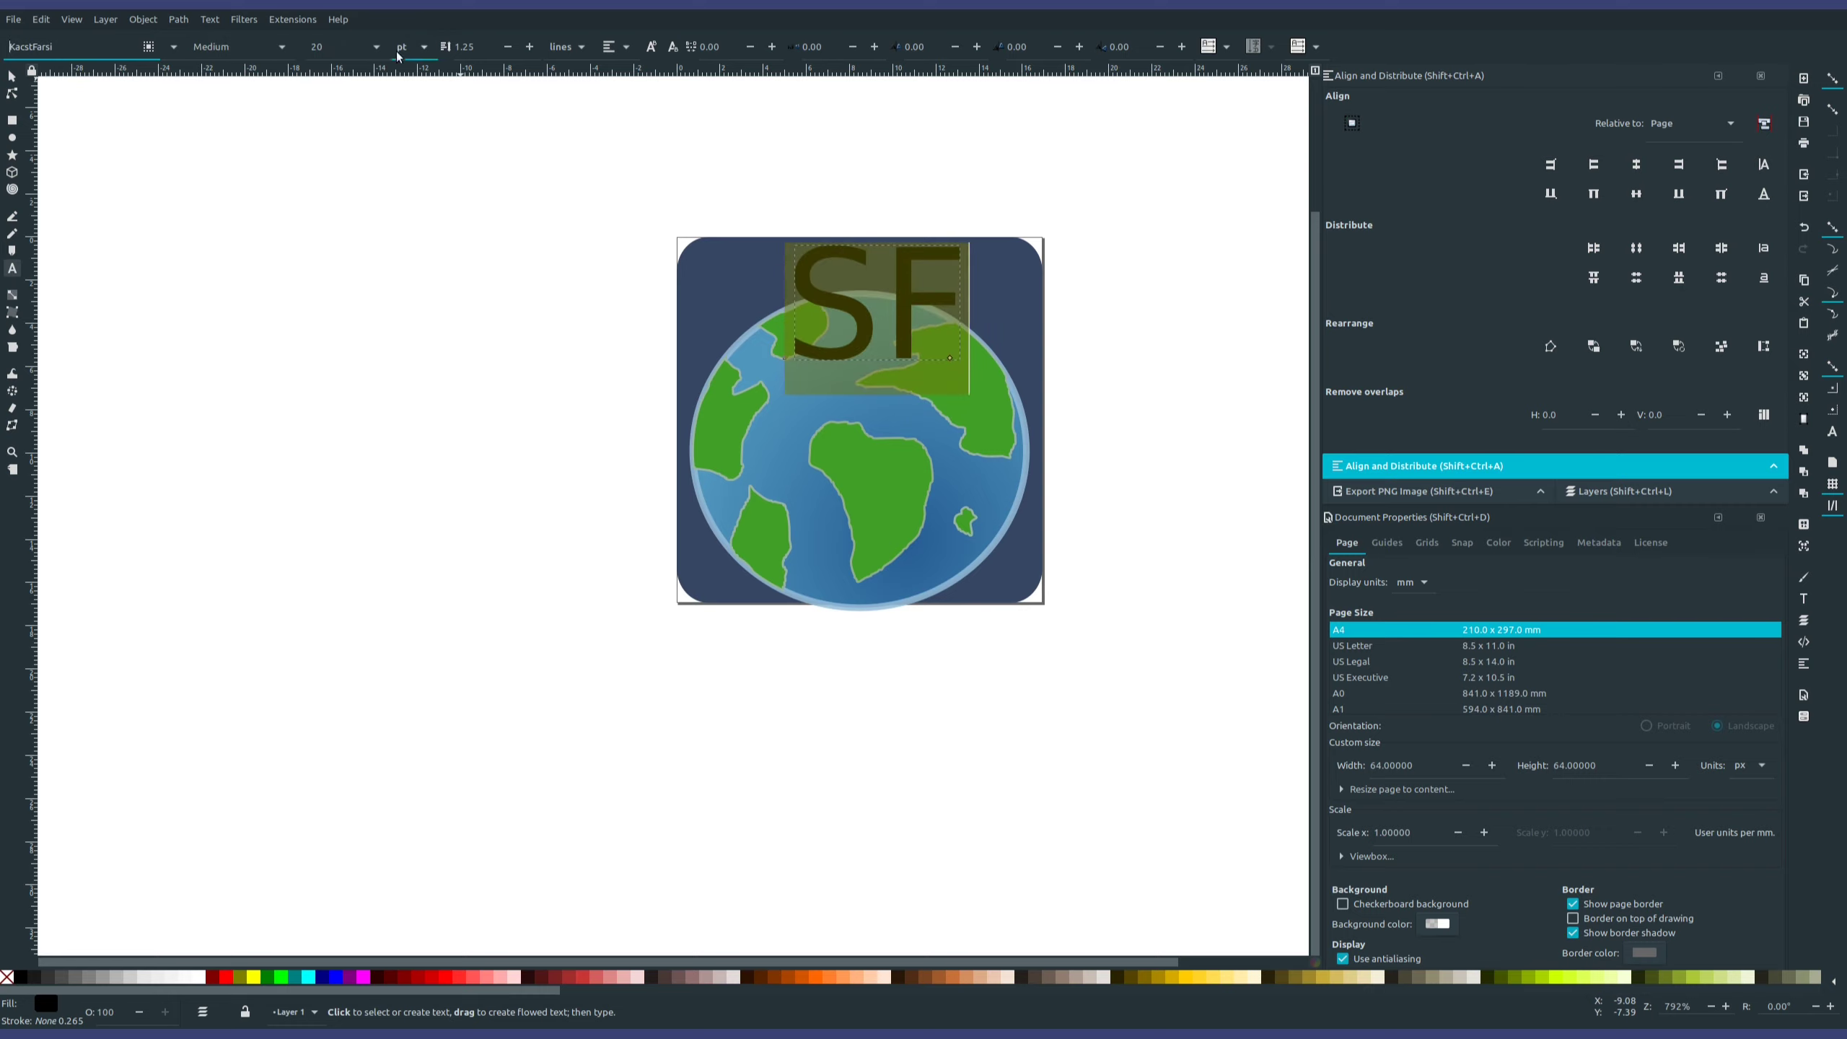
click(375, 47)
click(331, 146)
click(11, 77)
drag(926, 293, 816, 370)
click(12, 269)
key(ctrl+a)
click(375, 48)
click(331, 146)
click(11, 77)
click(1637, 166)
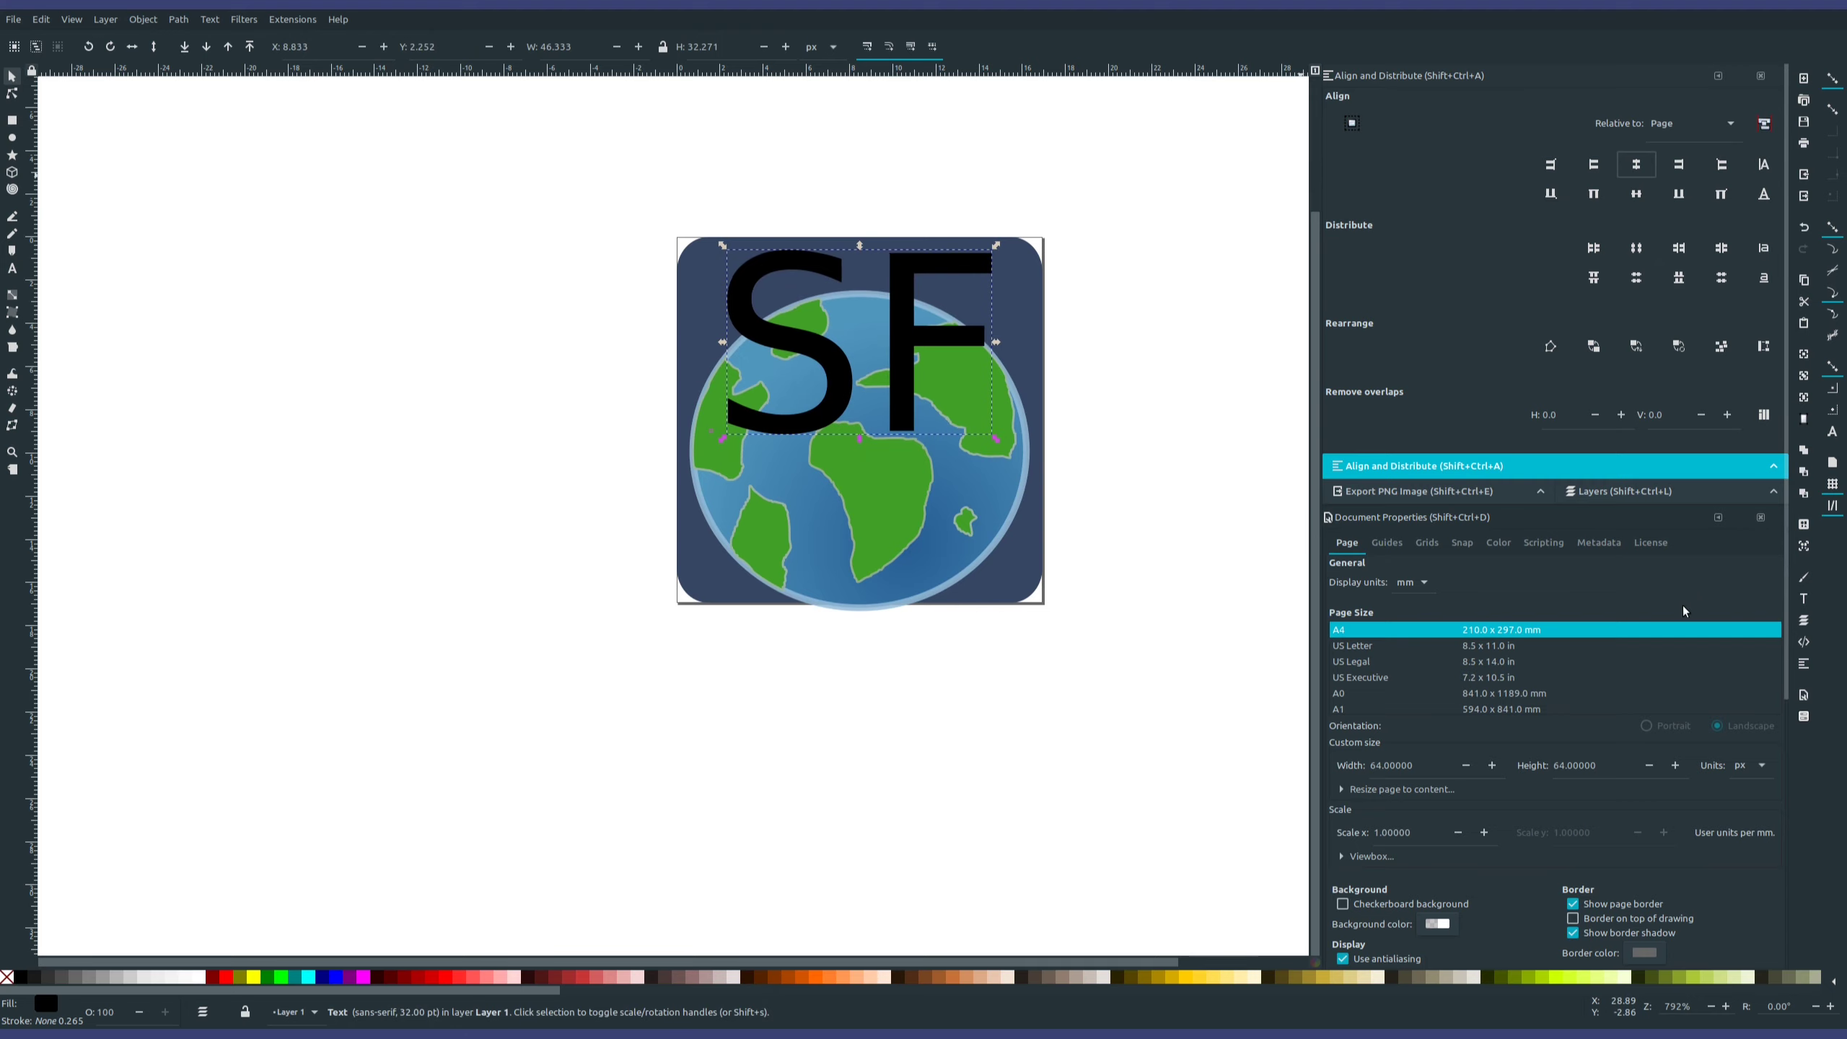
- Give the SF text a flat stroke of RGB 19, 22, 25 at 58% opacity
scroll(1684, 626, down, 4)
scroll(1486, 364, up, 2)
scroll(1723, 866, down, 8)
click(1418, 630)
click(1375, 662)
click(1545, 824)
click(1656, 796)
click(1648, 766)
click(1642, 740)
click(1385, 805)
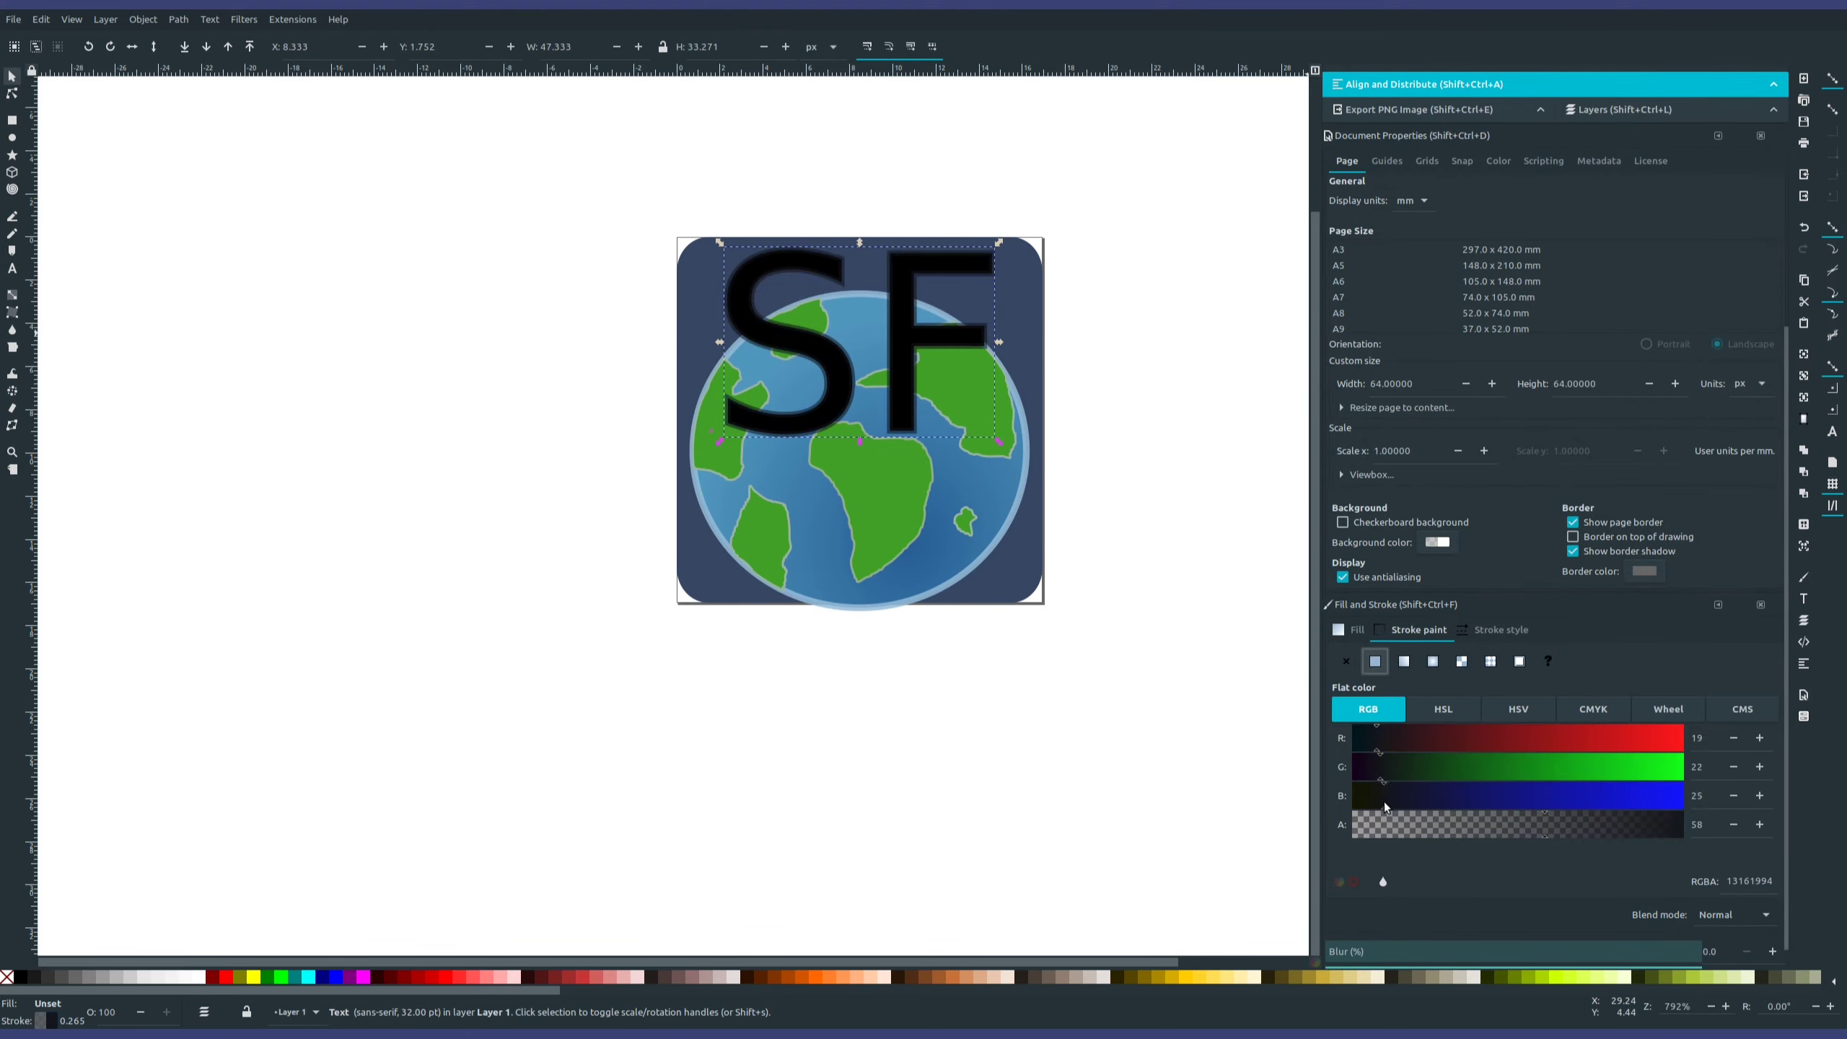
- Fill the SF text with a flat light colour of RGB 235, 236, 247
click(1357, 630)
click(1375, 661)
click(1657, 739)
click(1669, 764)
click(1673, 793)
click(1660, 762)
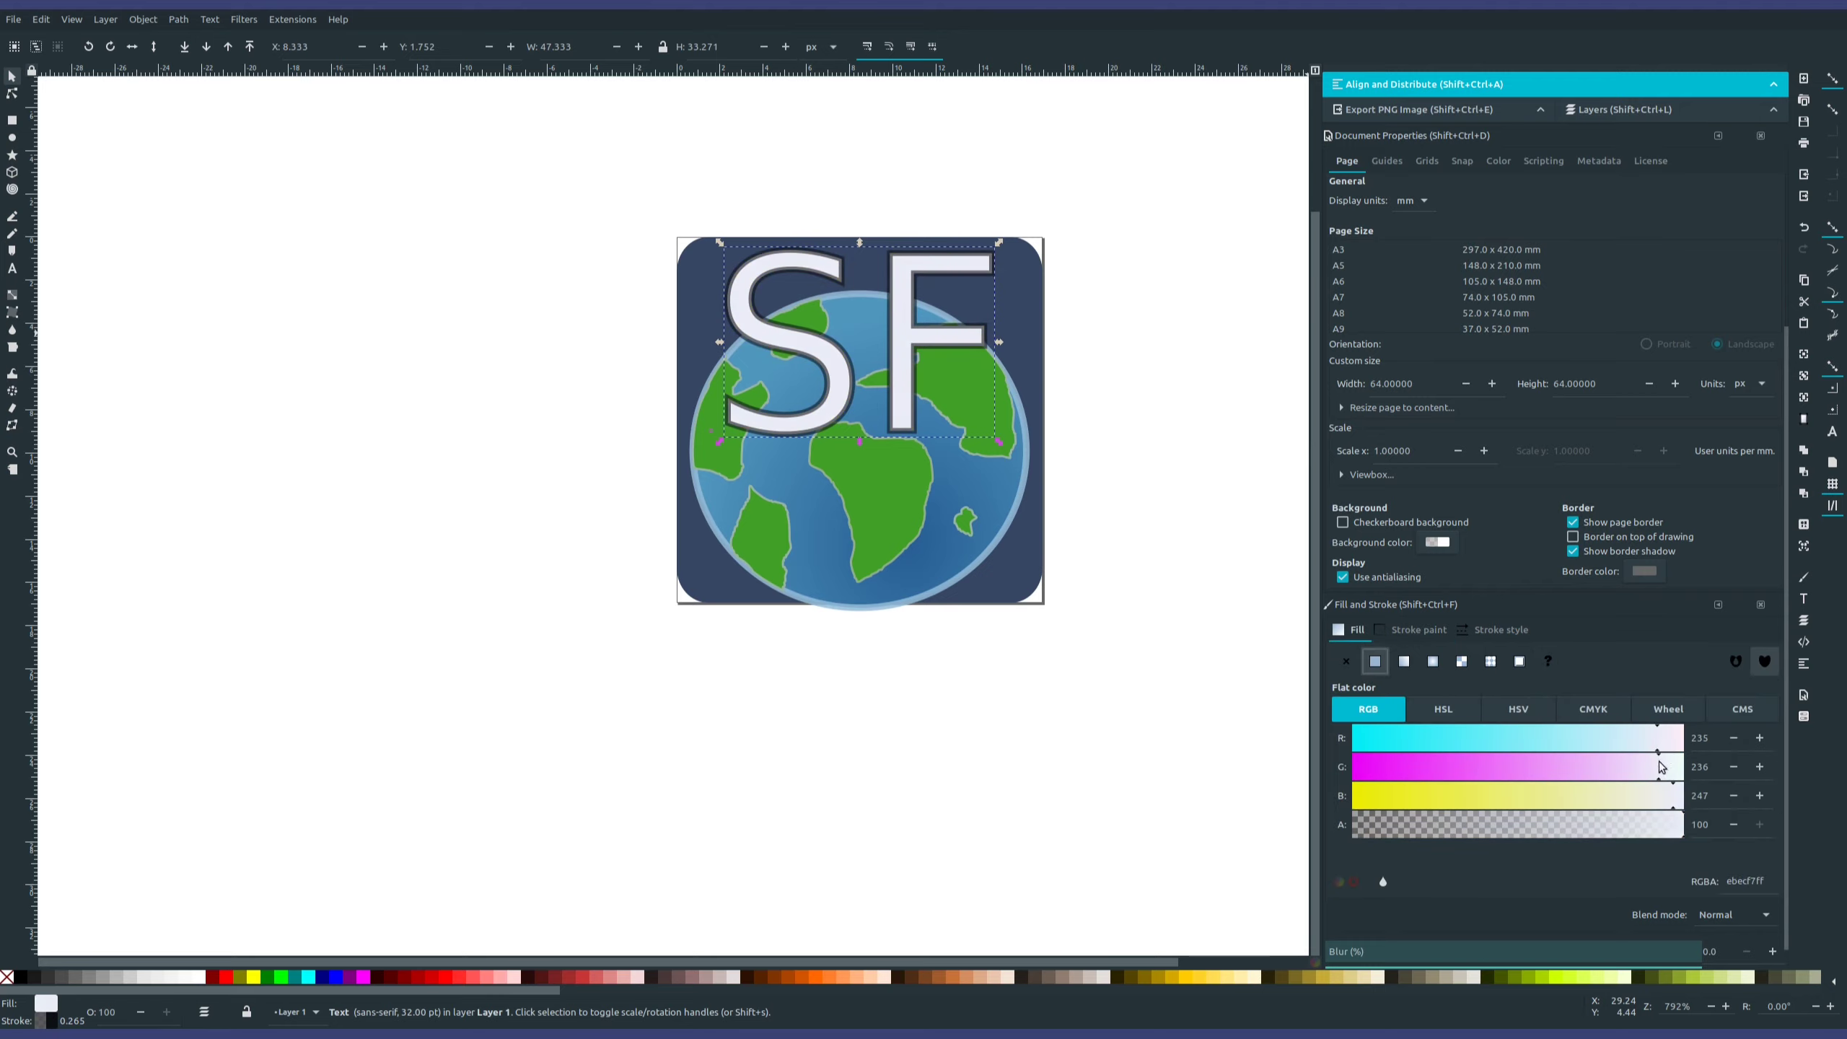
click(441, 454)
- Set the PNG export area to the whole icon page at 64 × 64 px and confirm the export
ctrl+scroll(846, 454, down, 4)
ctrl+scroll(783, 437, up, 3)
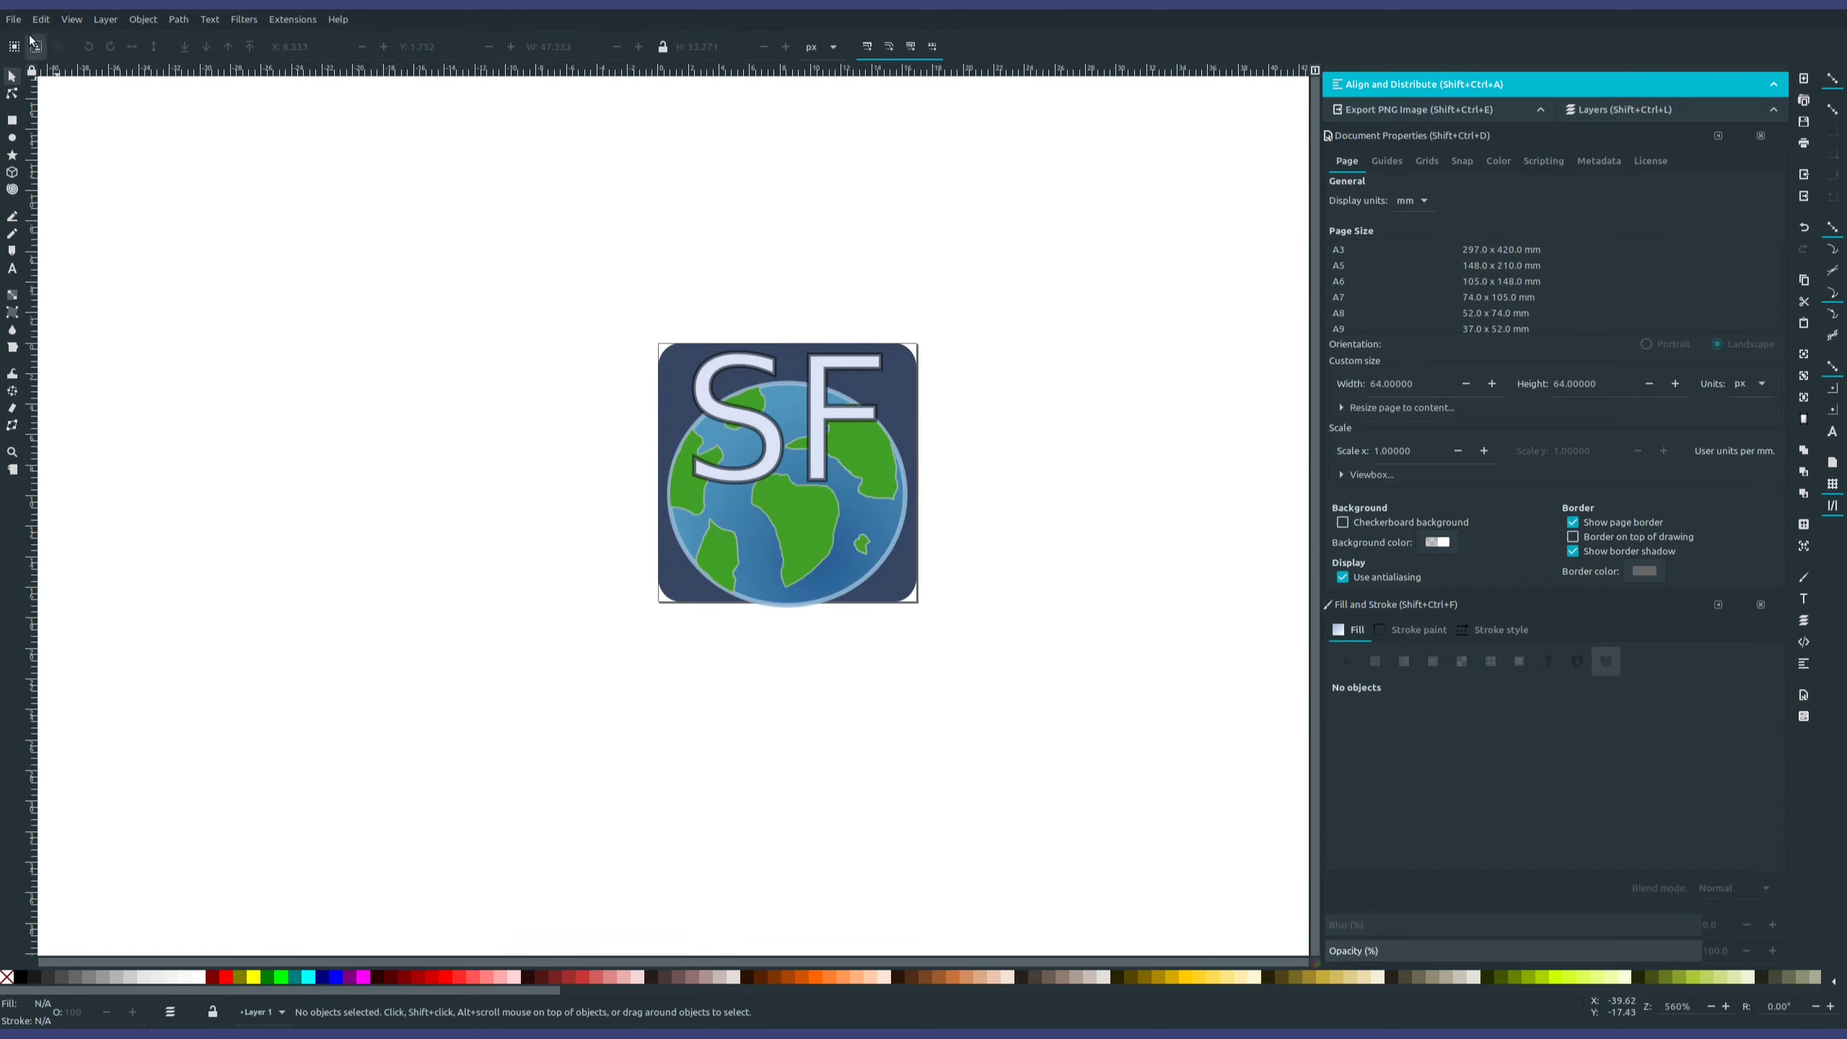
ctrl+scroll(945, 378, up, 2)
middle_drag(952, 400, 1110, 282)
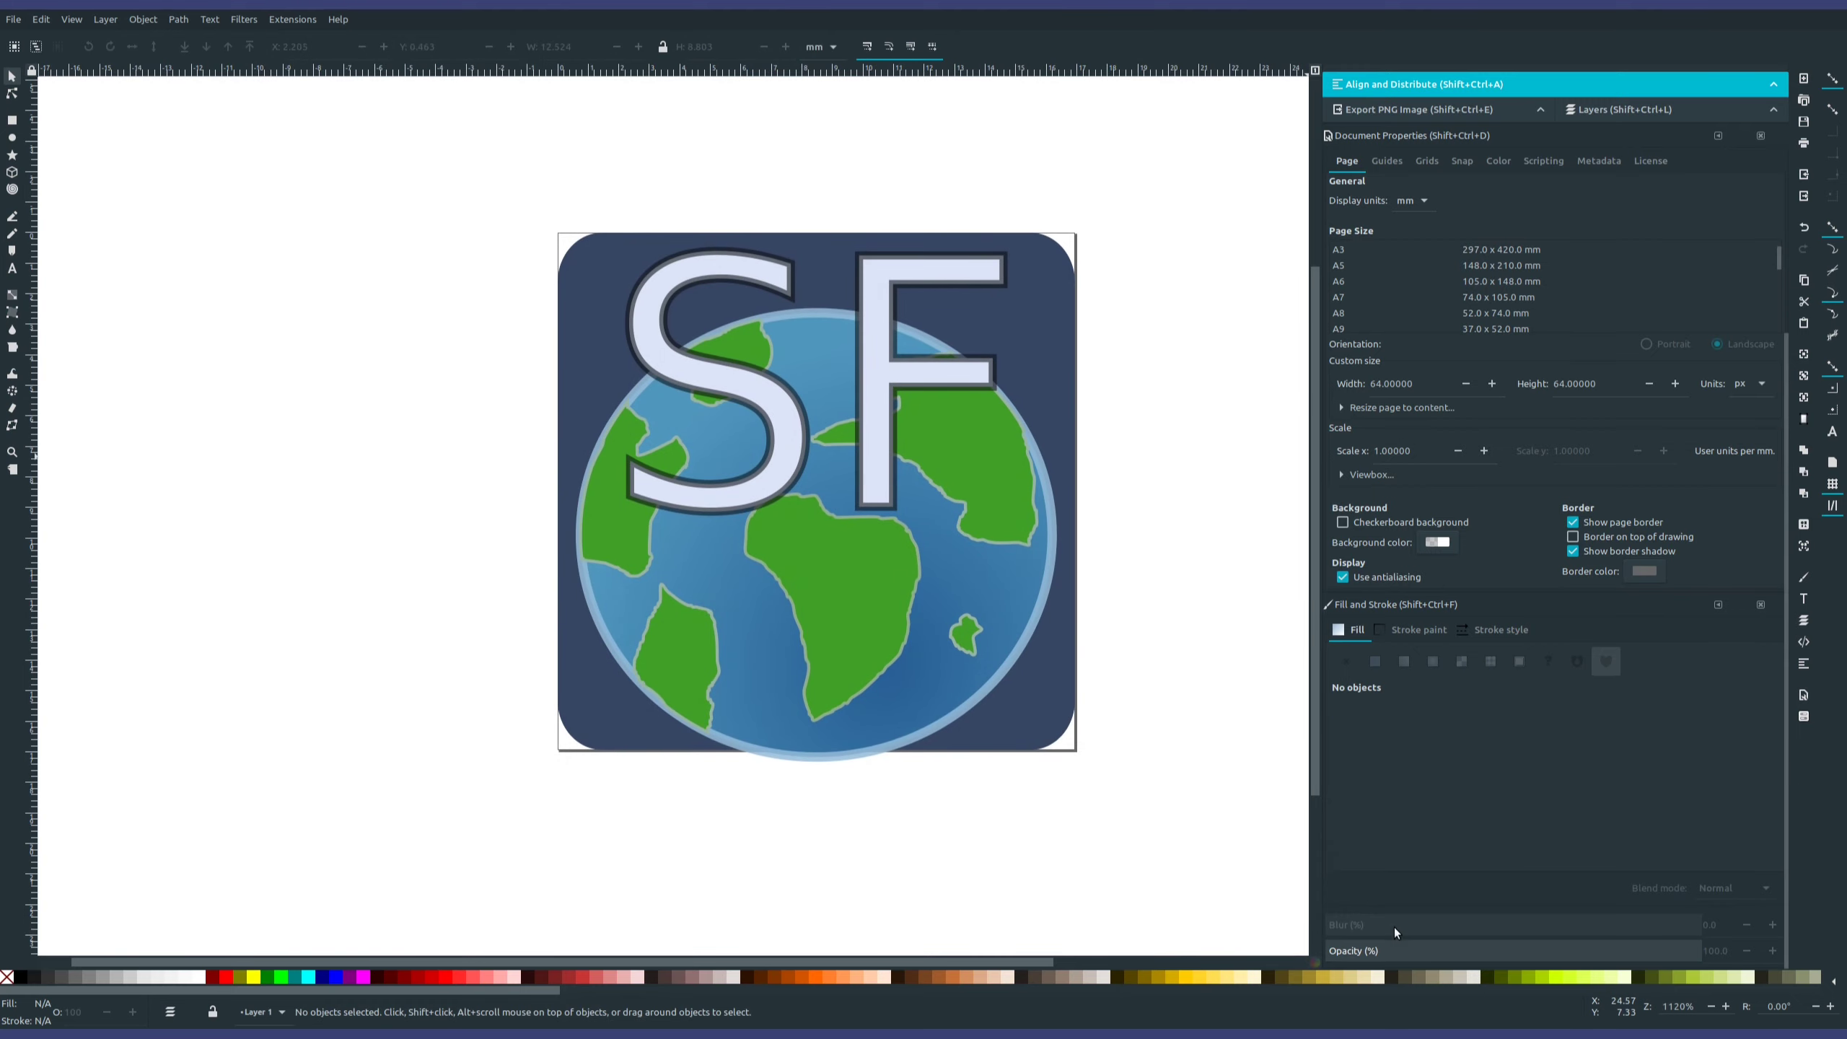
click(1462, 110)
click(1384, 120)
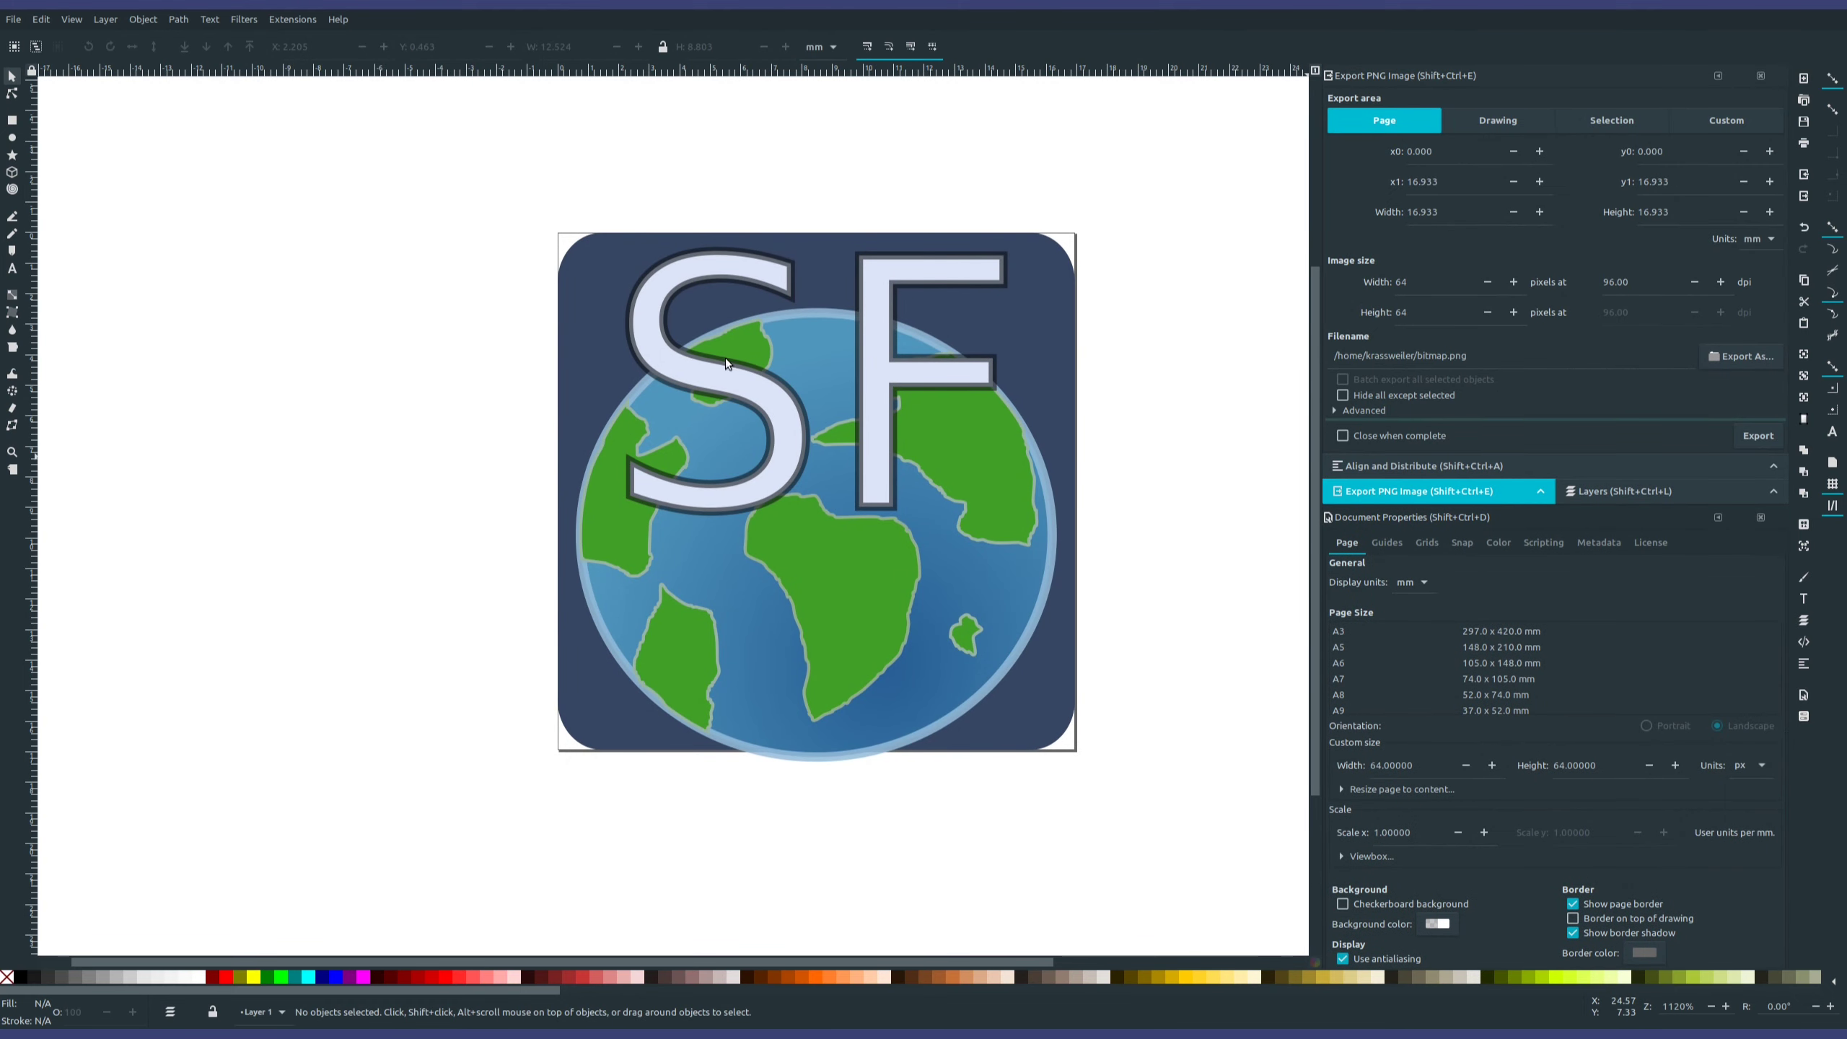
key(Return)
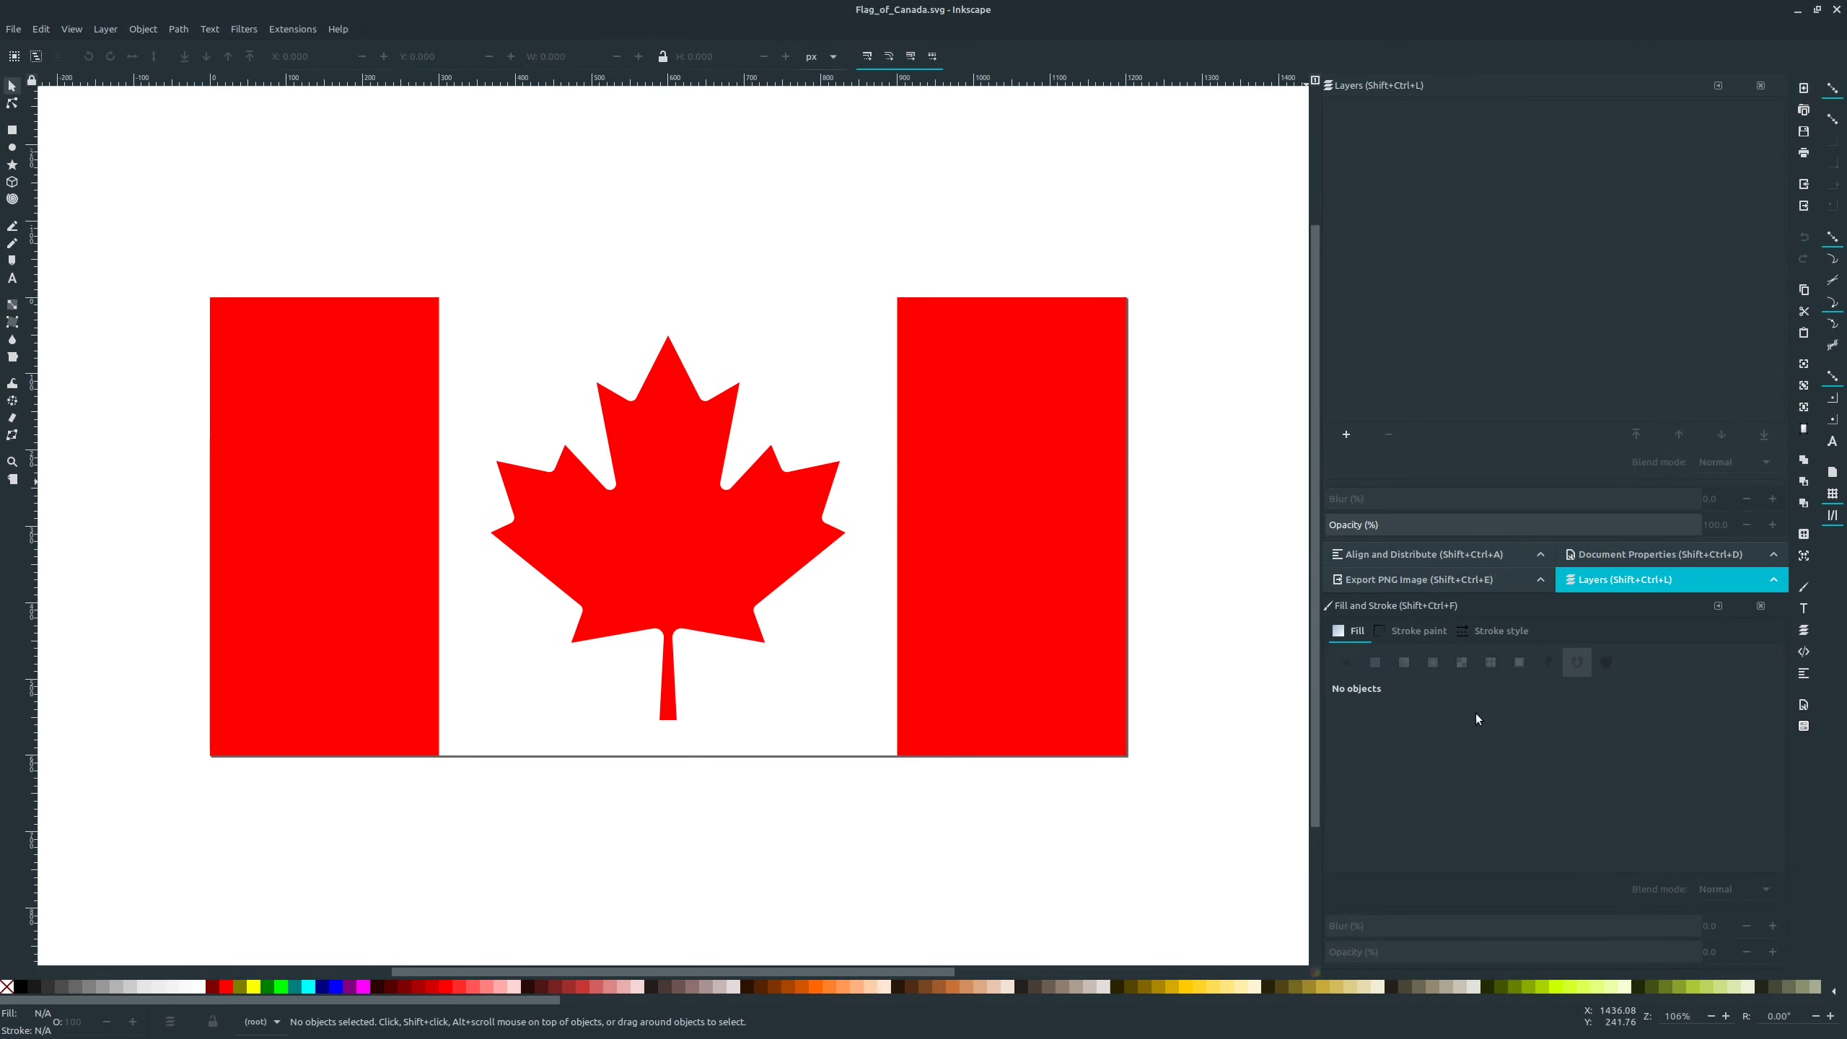
- Export the Canadian flag as Flag_of_Canada.png at 300 × 150 px and the icon page as icon.png at 64 × 64 px
click(1459, 580)
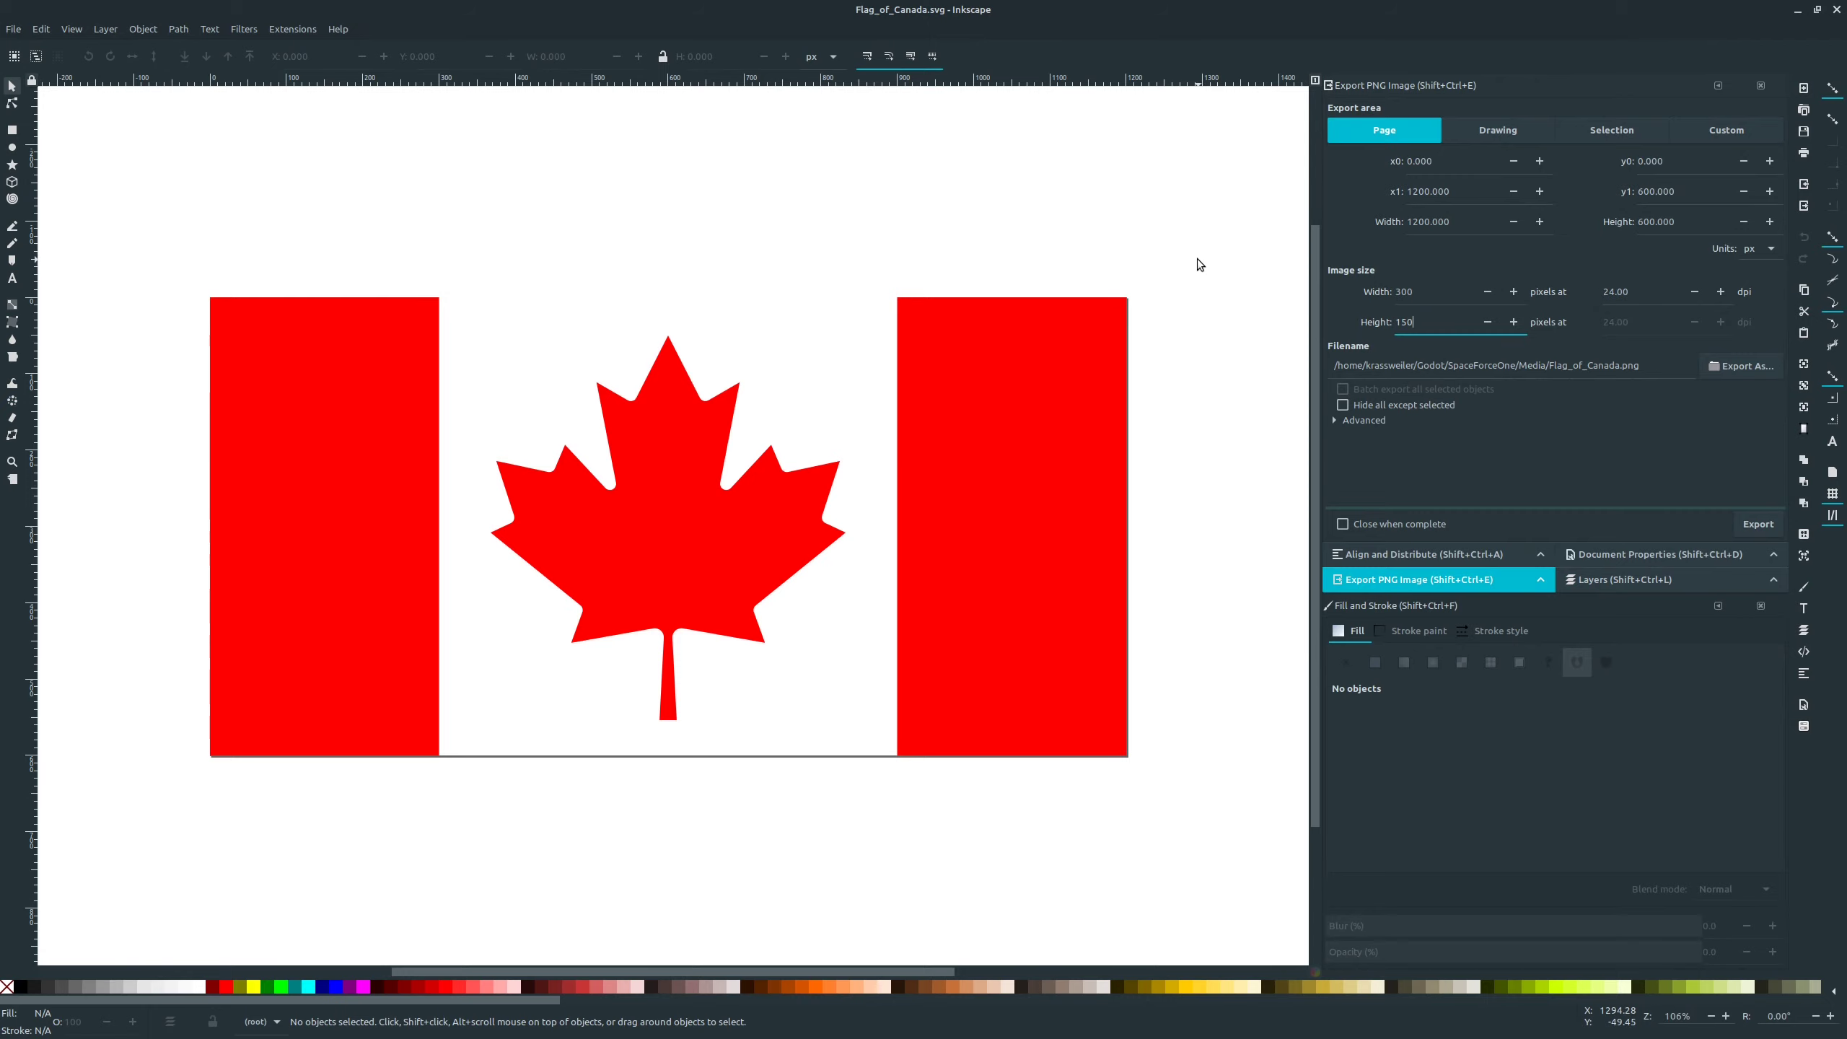
click(1760, 521)
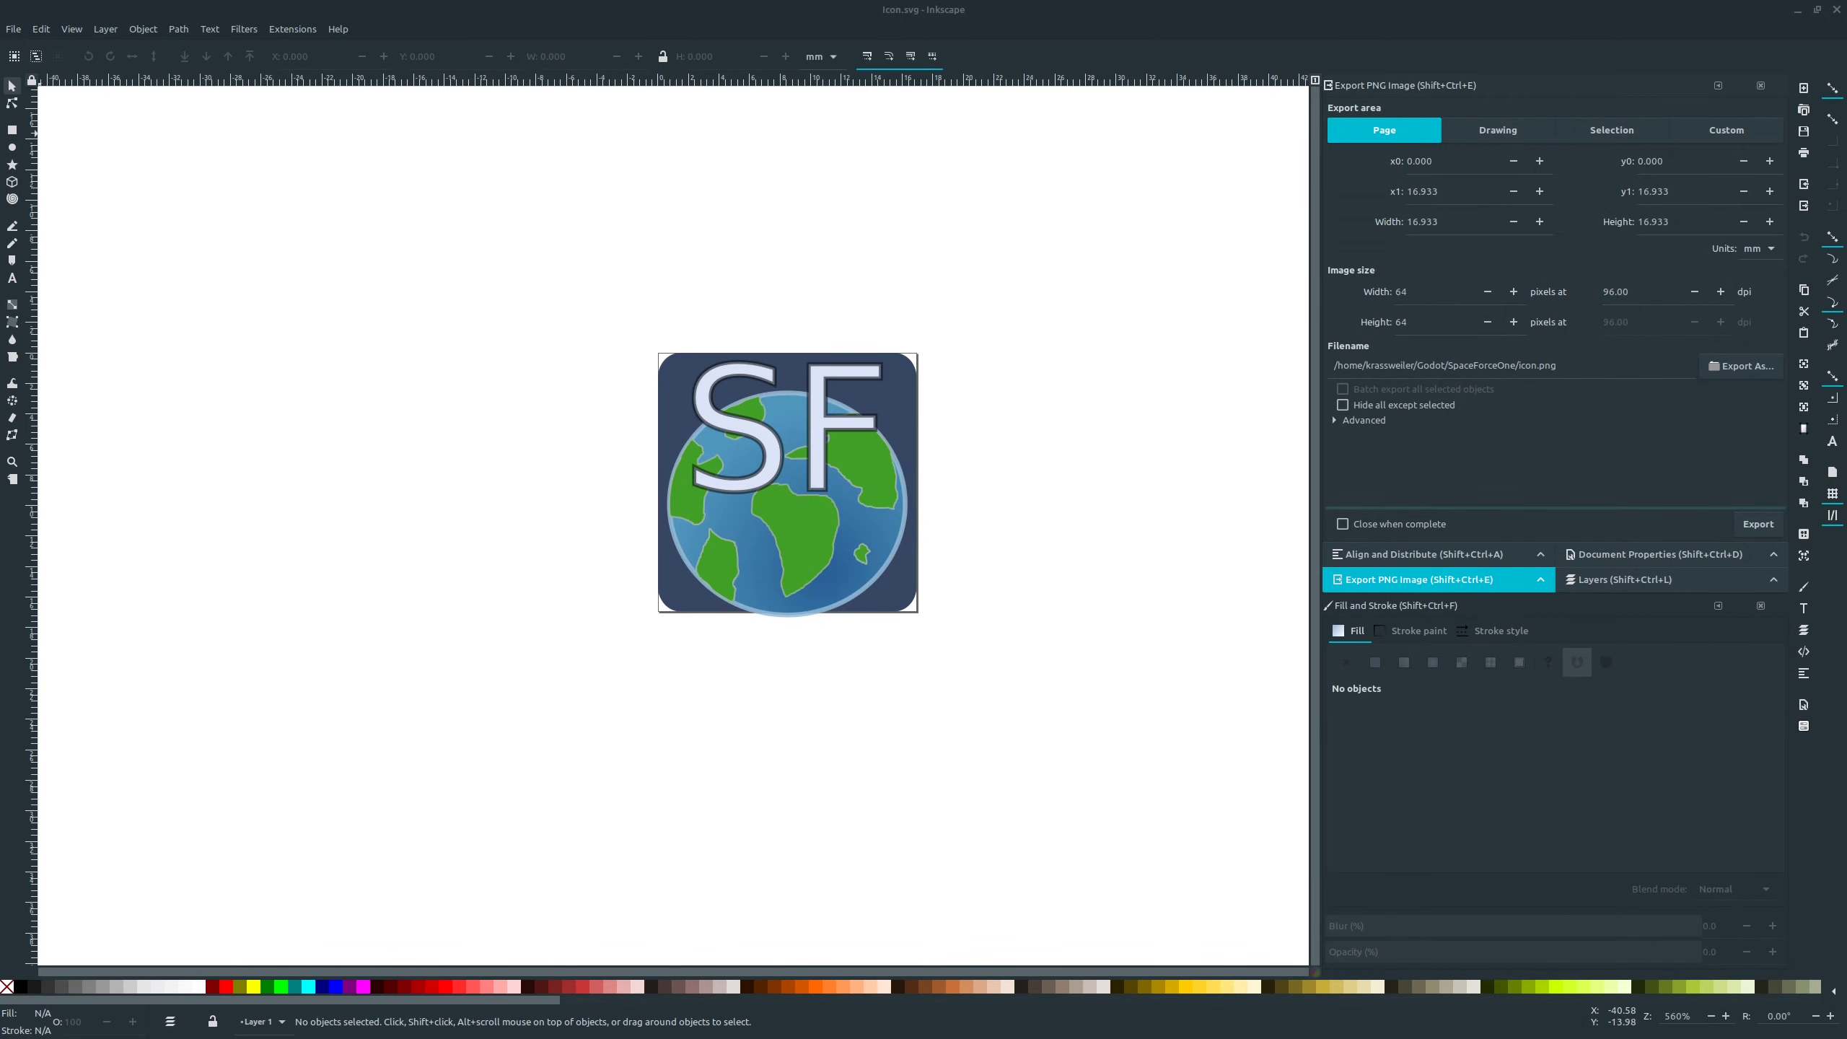
click(1759, 524)
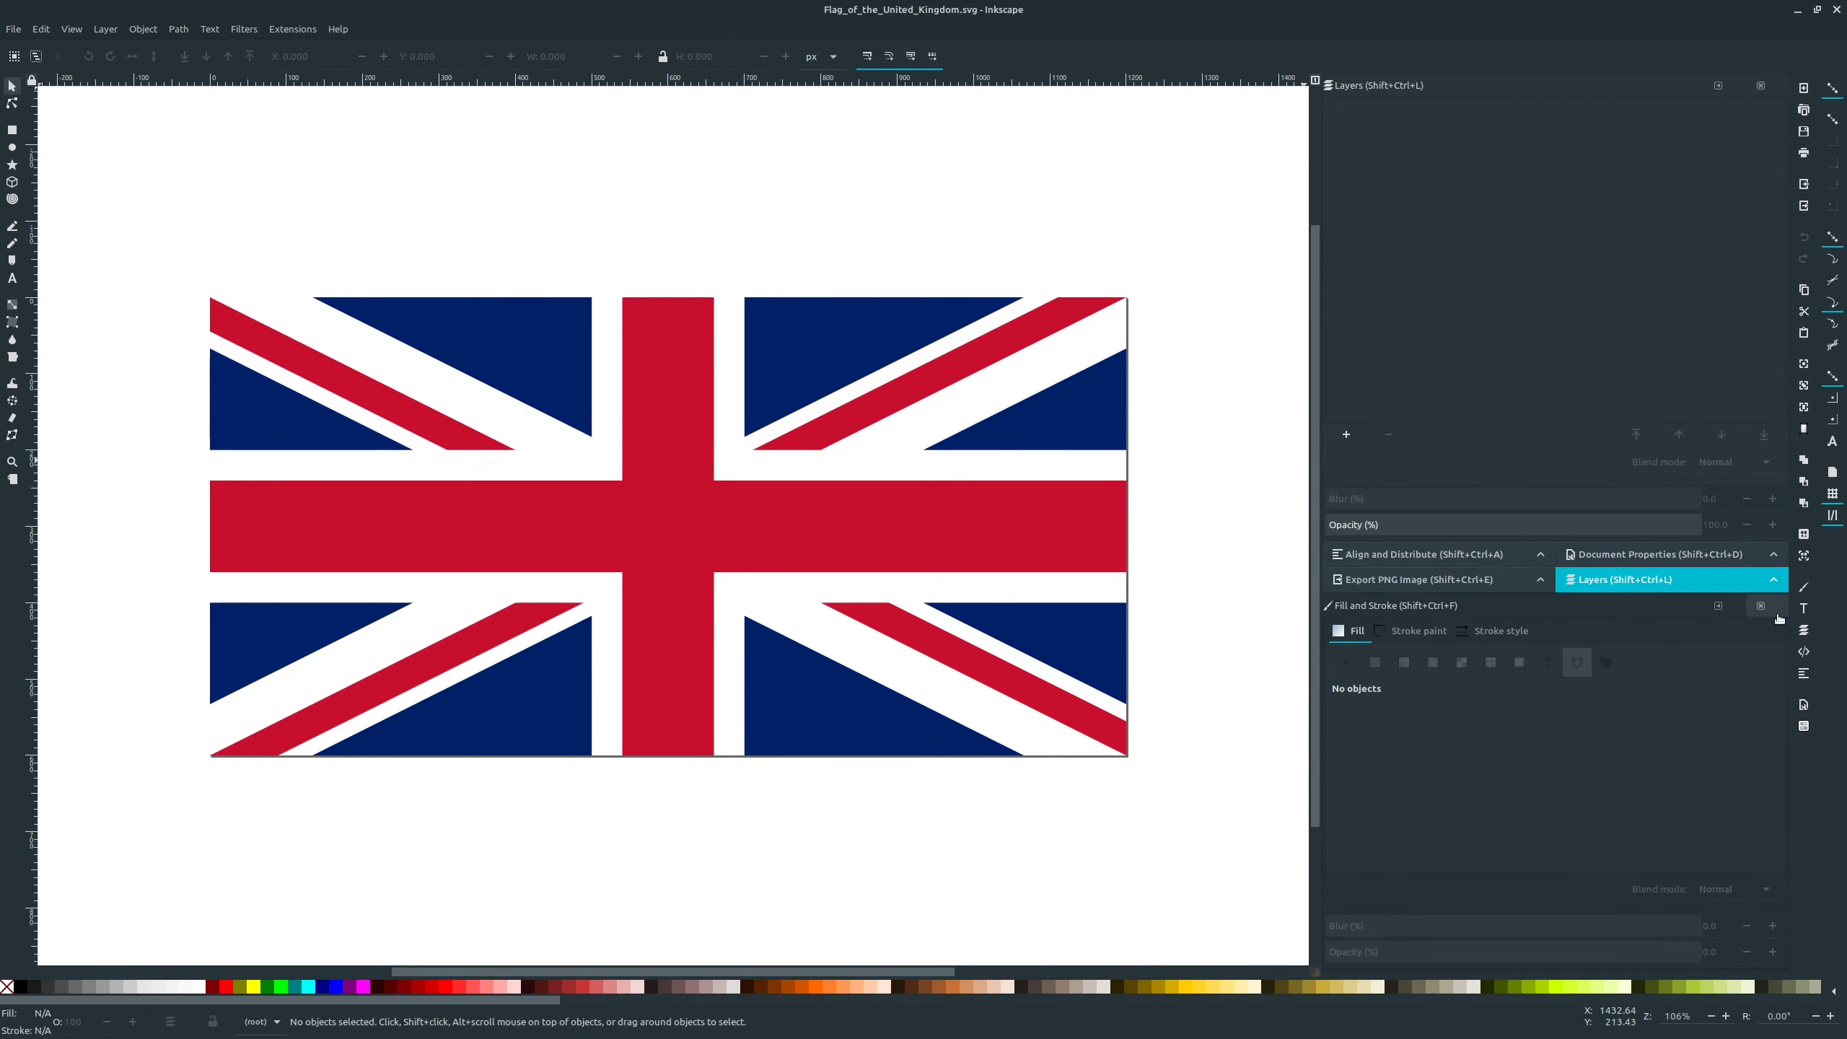
- Export the United Kingdom flag as PNG and the United States flag as Flag_of_the_United_States.png at 285 × 150 px
click(1344, 321)
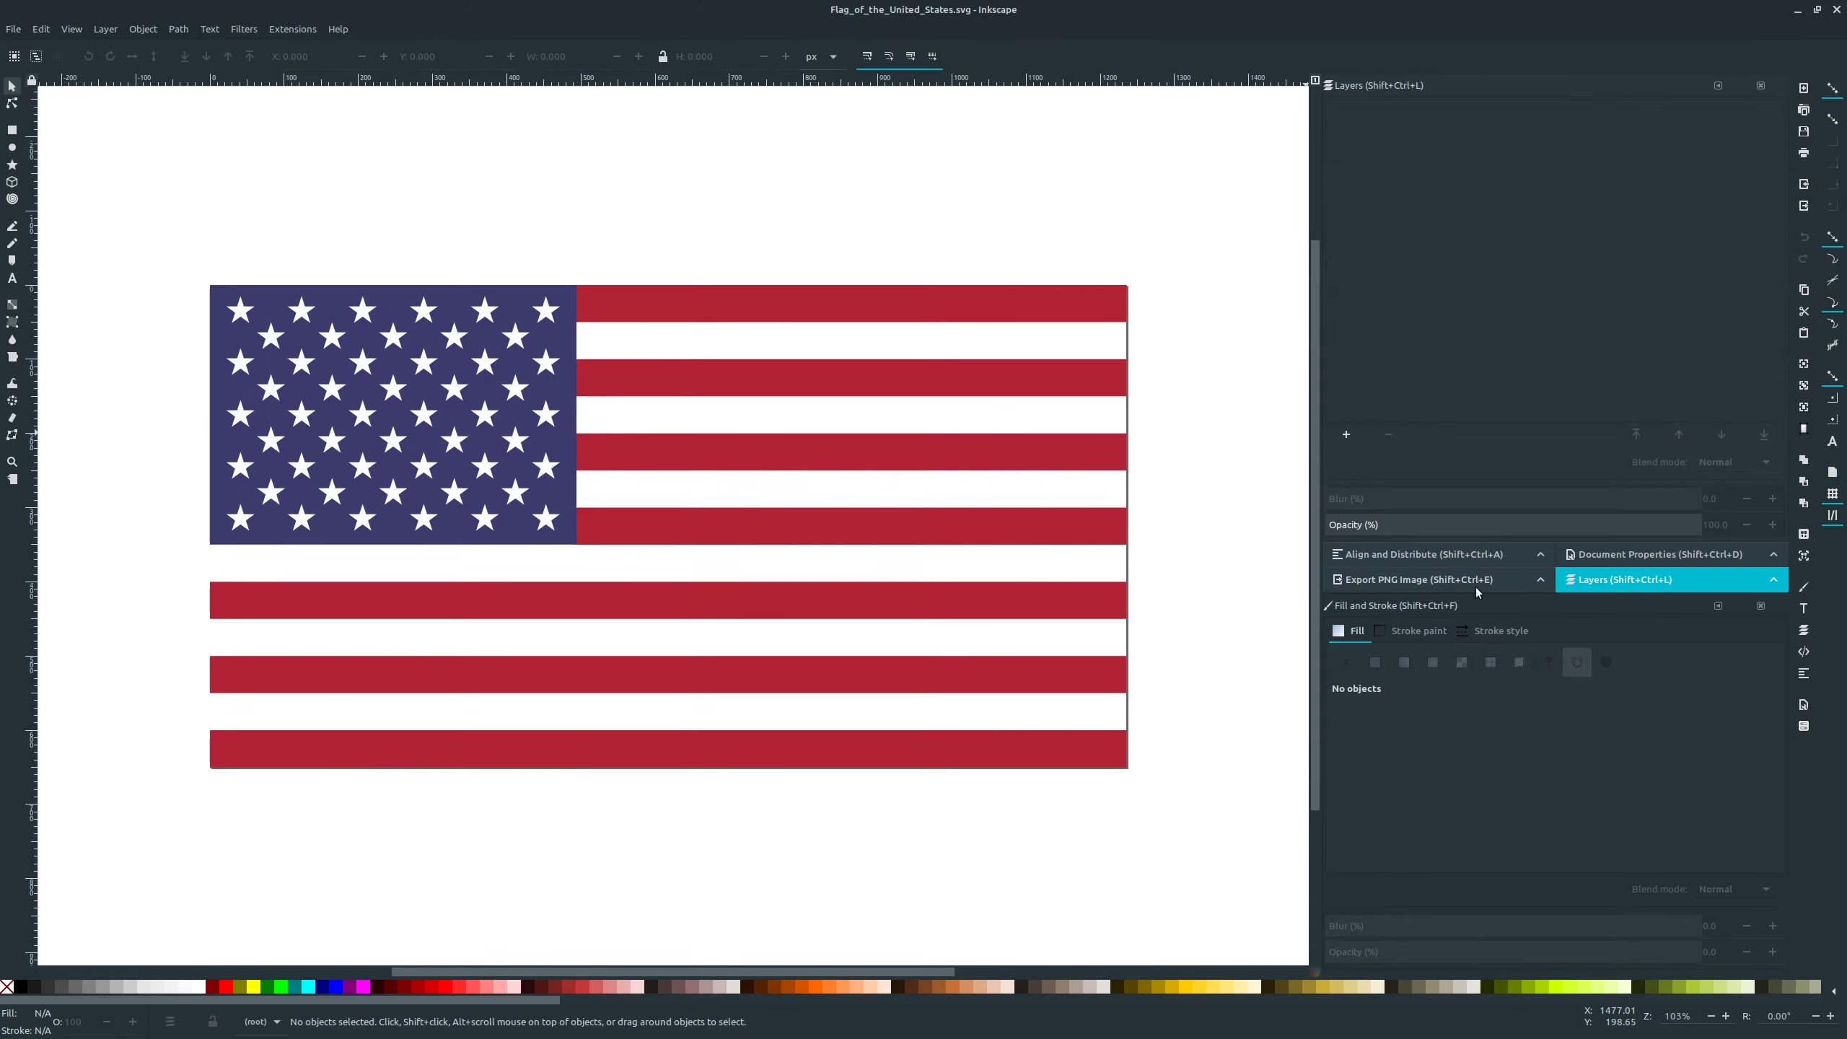
click(1477, 589)
key(Return)
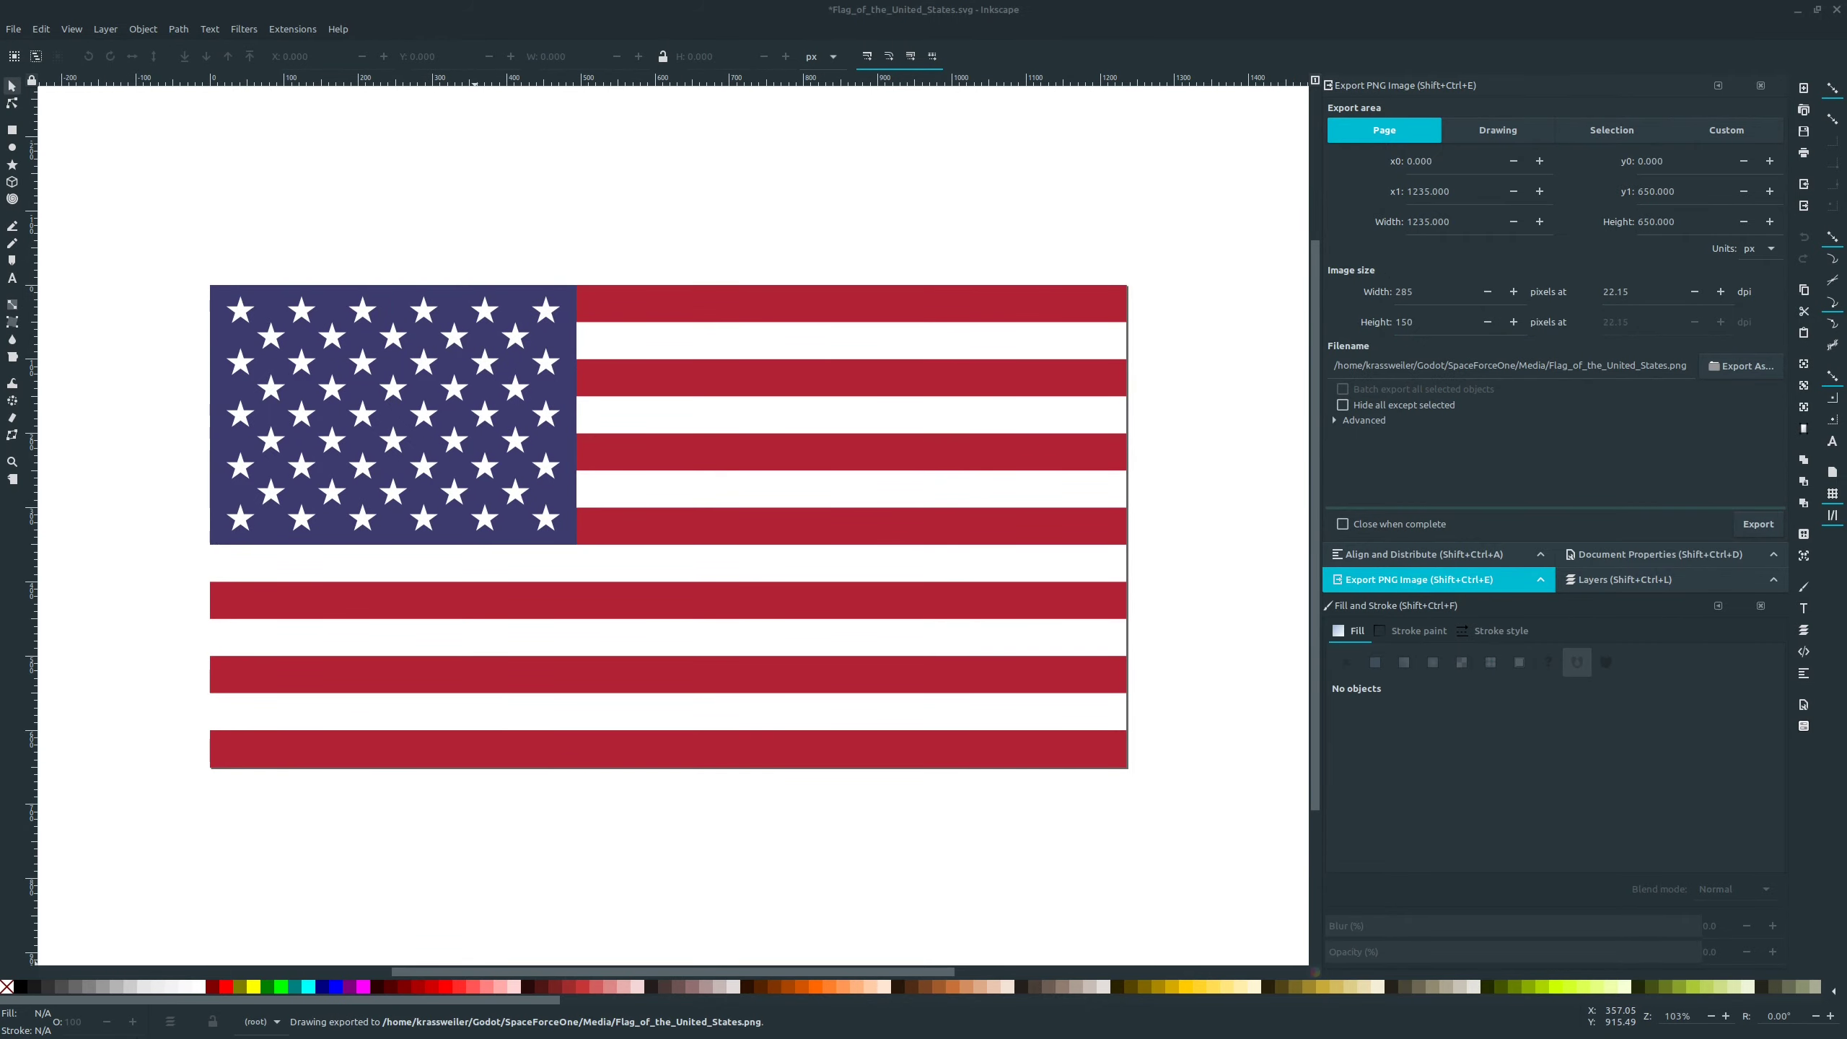
- Switch to the file manager's Media folder and select the Canada, Russia, United Kingdom, China and Saudi Arabia flag PNGs
key(alt+Tab)
double_click(1169, 113)
click(1437, 120)
ctrl+click(1704, 123)
ctrl+click(1704, 210)
ctrl+click(1437, 207)
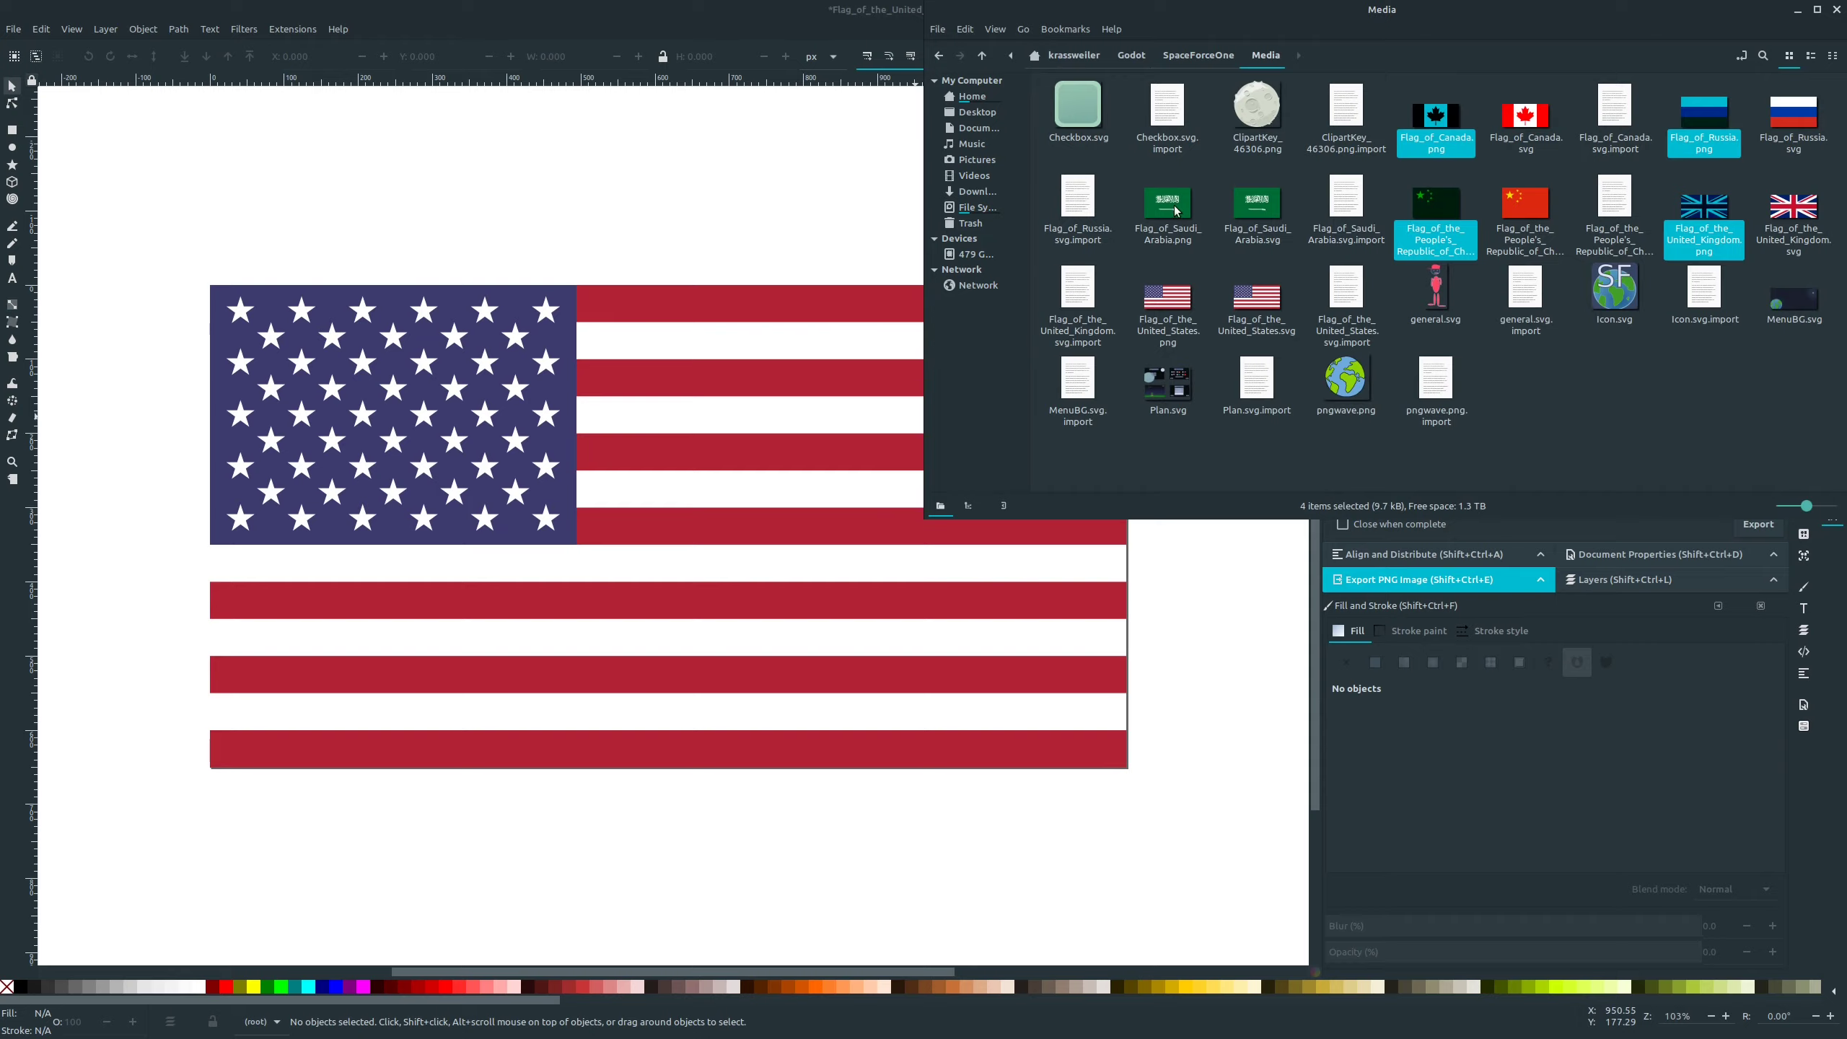
ctrl+click(1173, 207)
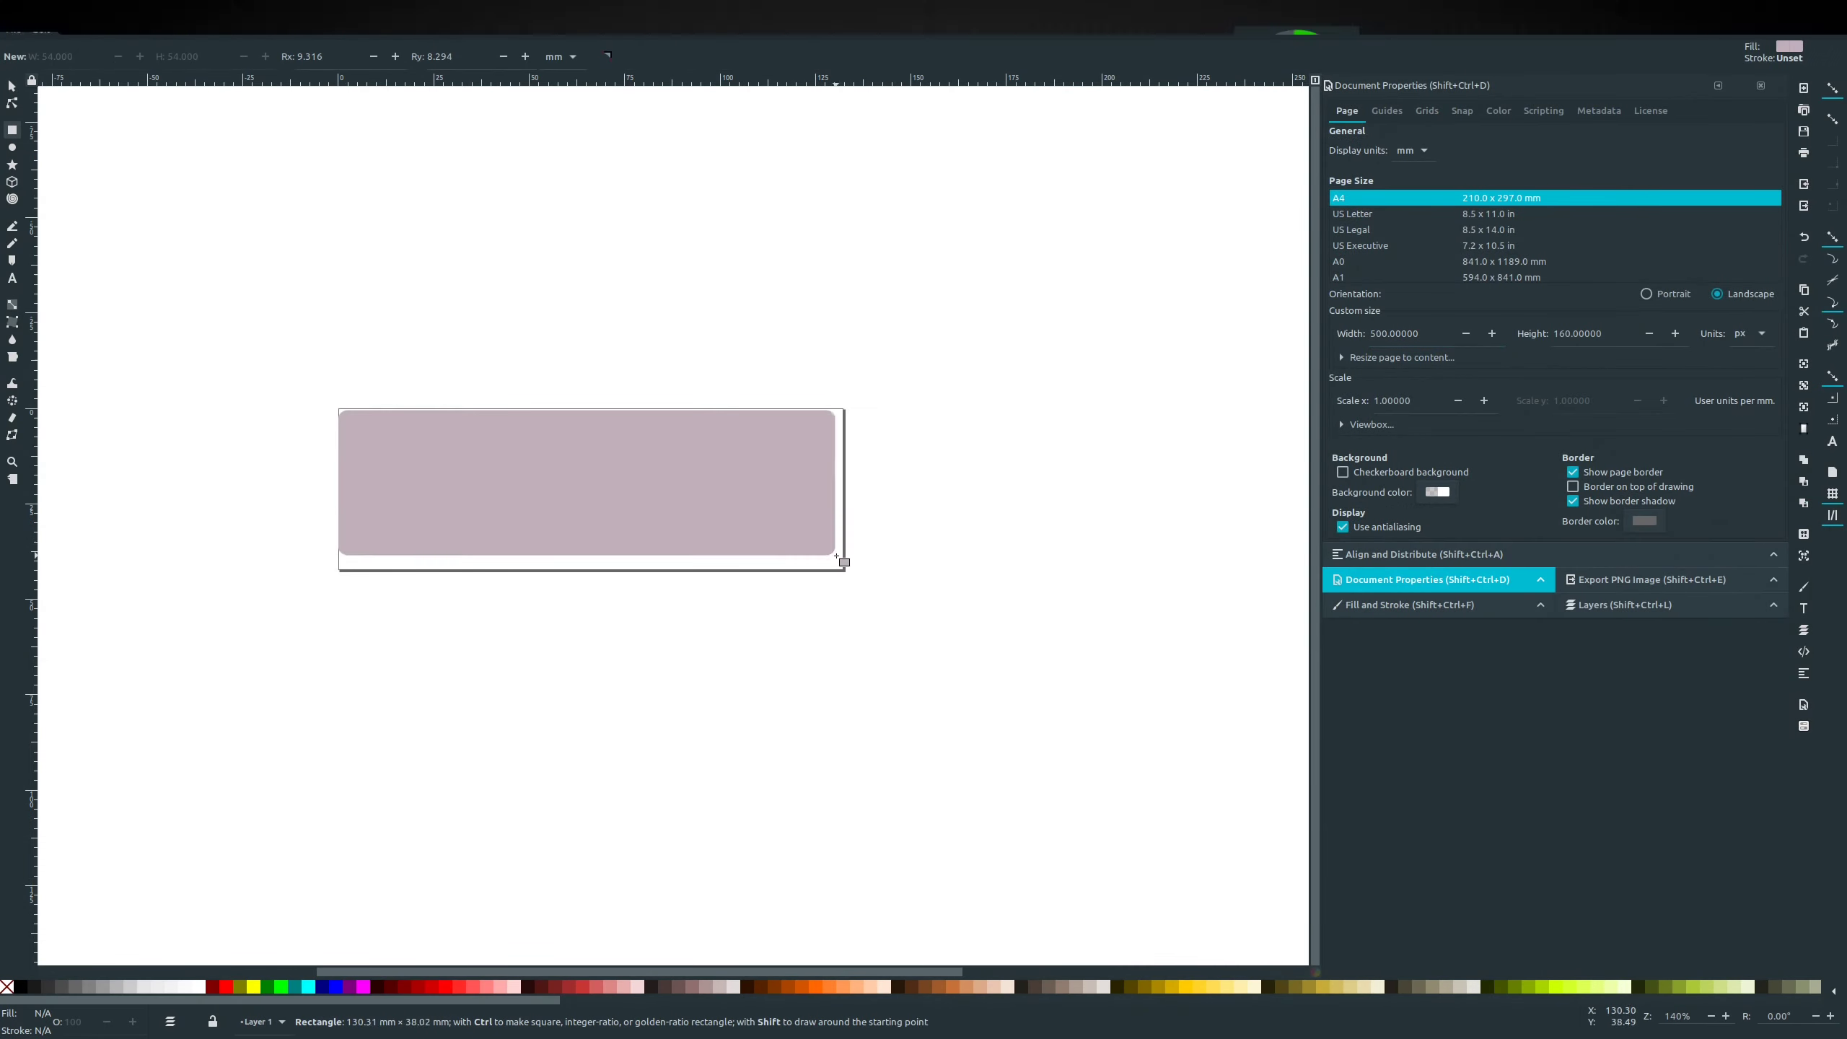
- Place the rounded rectangle in the new document at X 0, Y 0 and set its size to 500 × 160 px
click(589, 488)
click(821, 56)
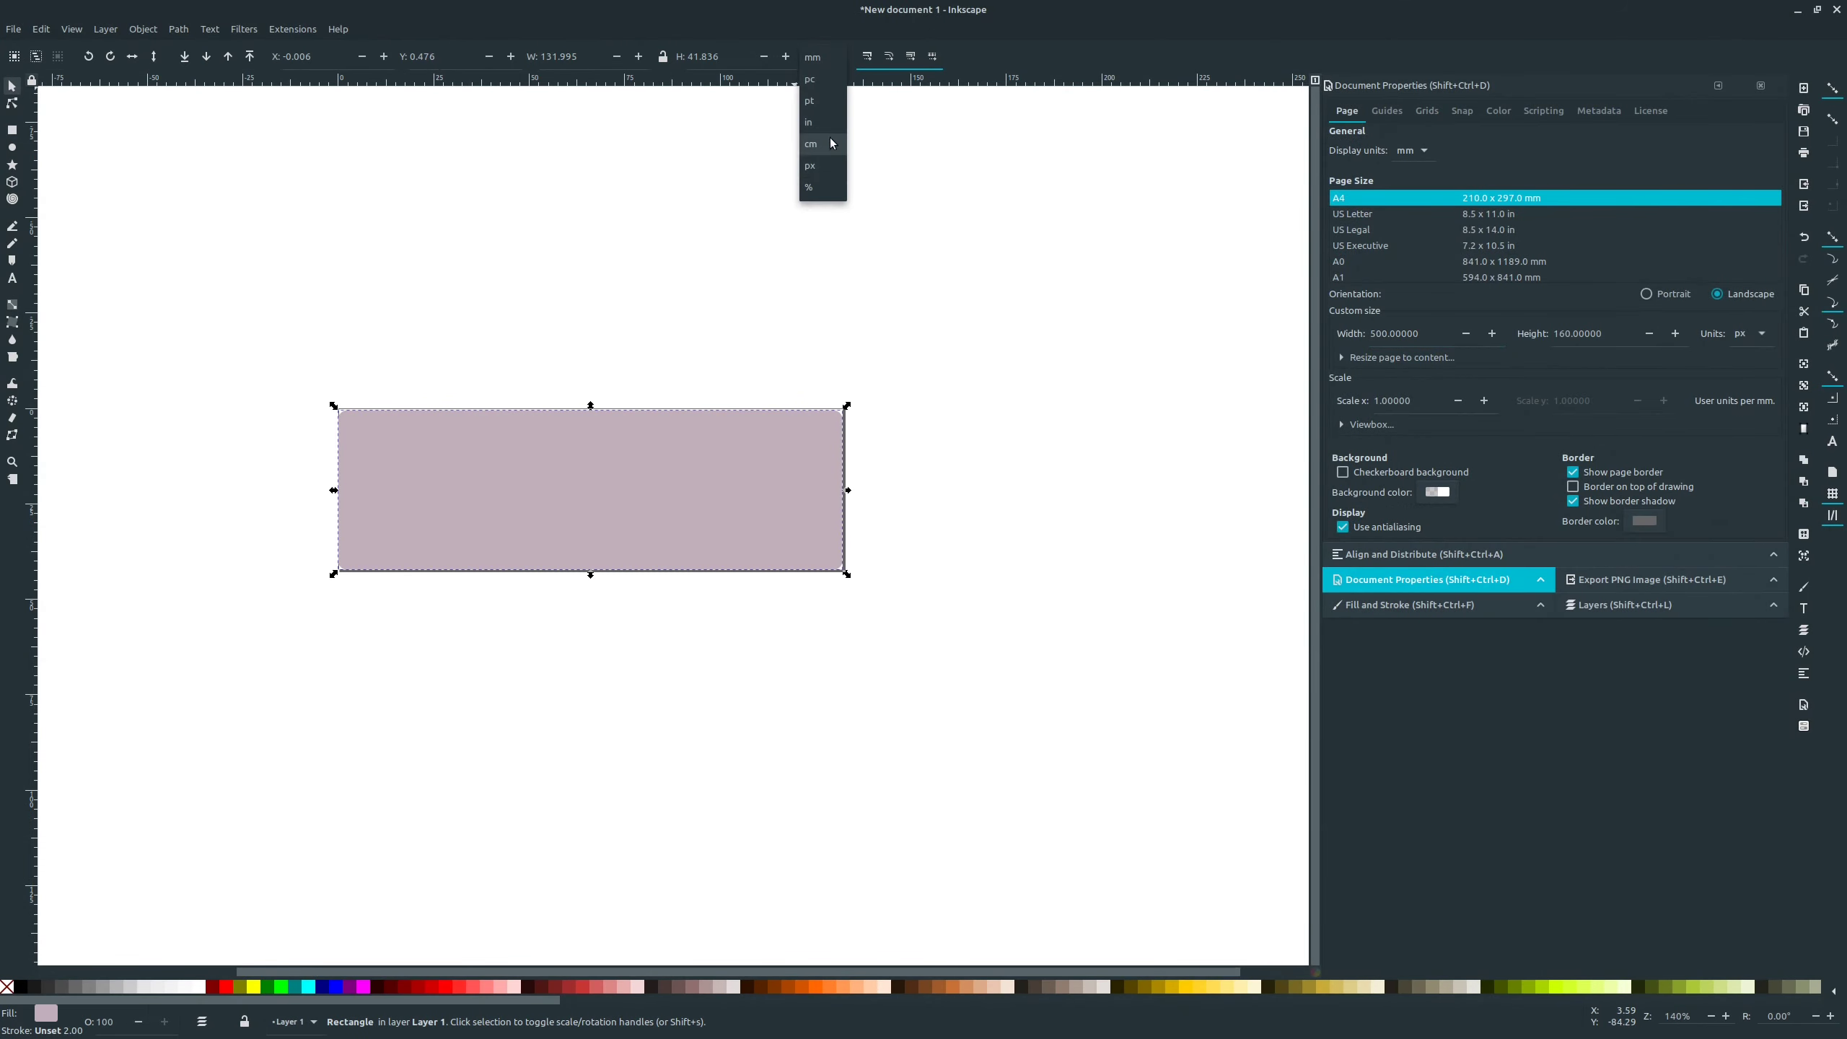
click(818, 109)
click(437, 56)
text(0)
double_click(291, 56)
text(0)
drag(580, 57, 493, 54)
text(500)
key(Tab)
text(160)
key(Return)
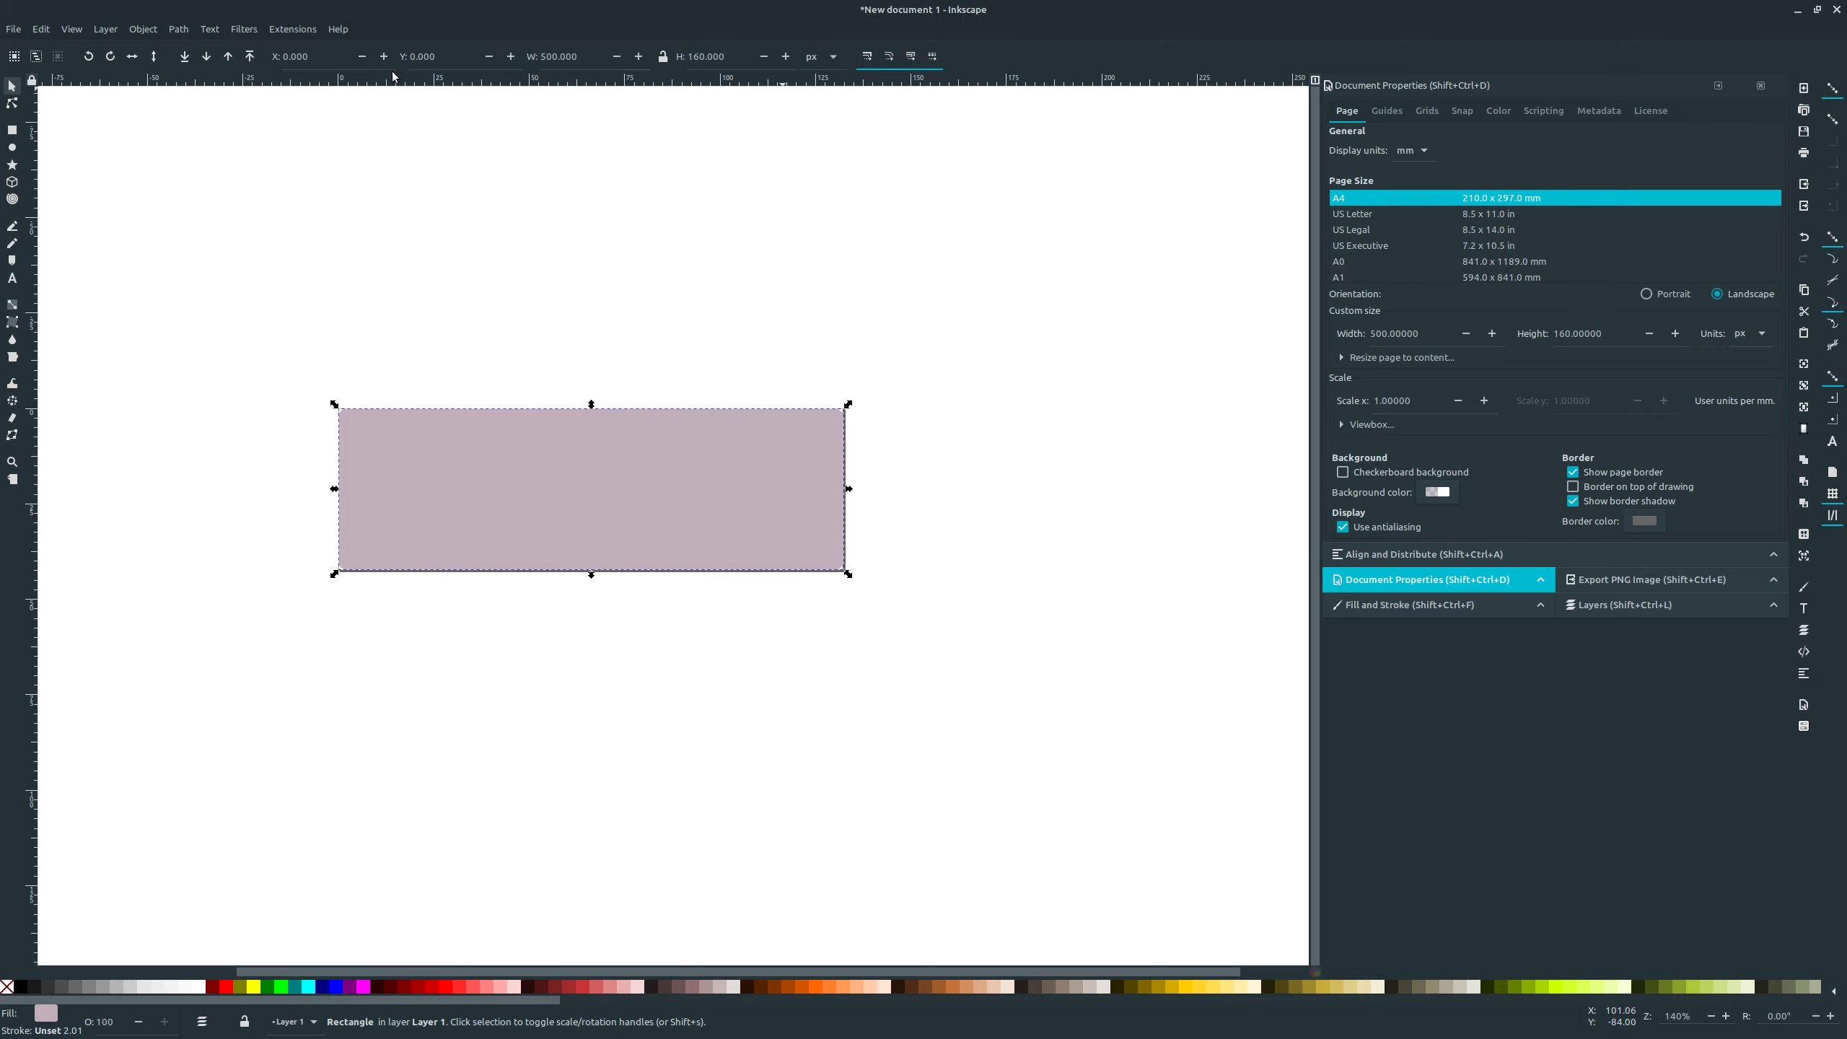
- Duplicate the 500 × 160 px rectangle, place the copy below the original and give it a flat black stroke
key(ctrl+d)
drag(589, 495, 583, 737)
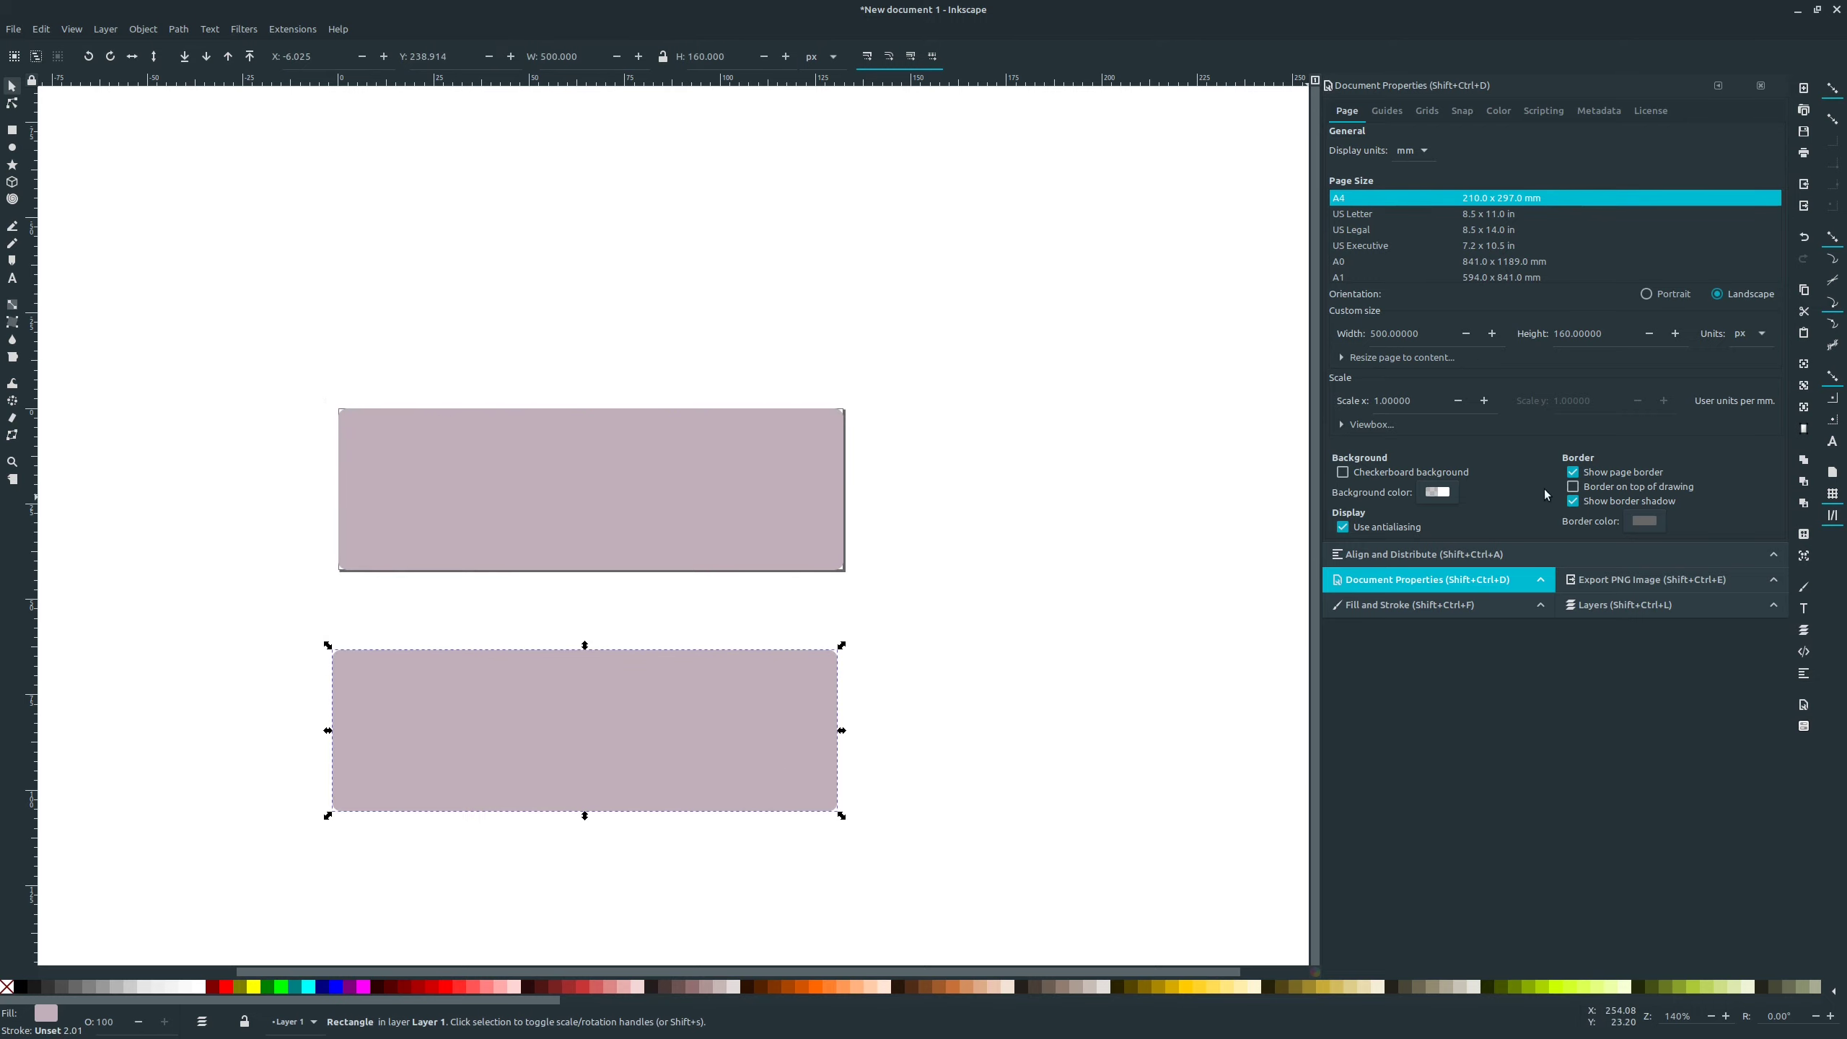
click(1410, 605)
click(1413, 111)
click(1375, 143)
drag(358, 779, 449, 750)
click(661, 503)
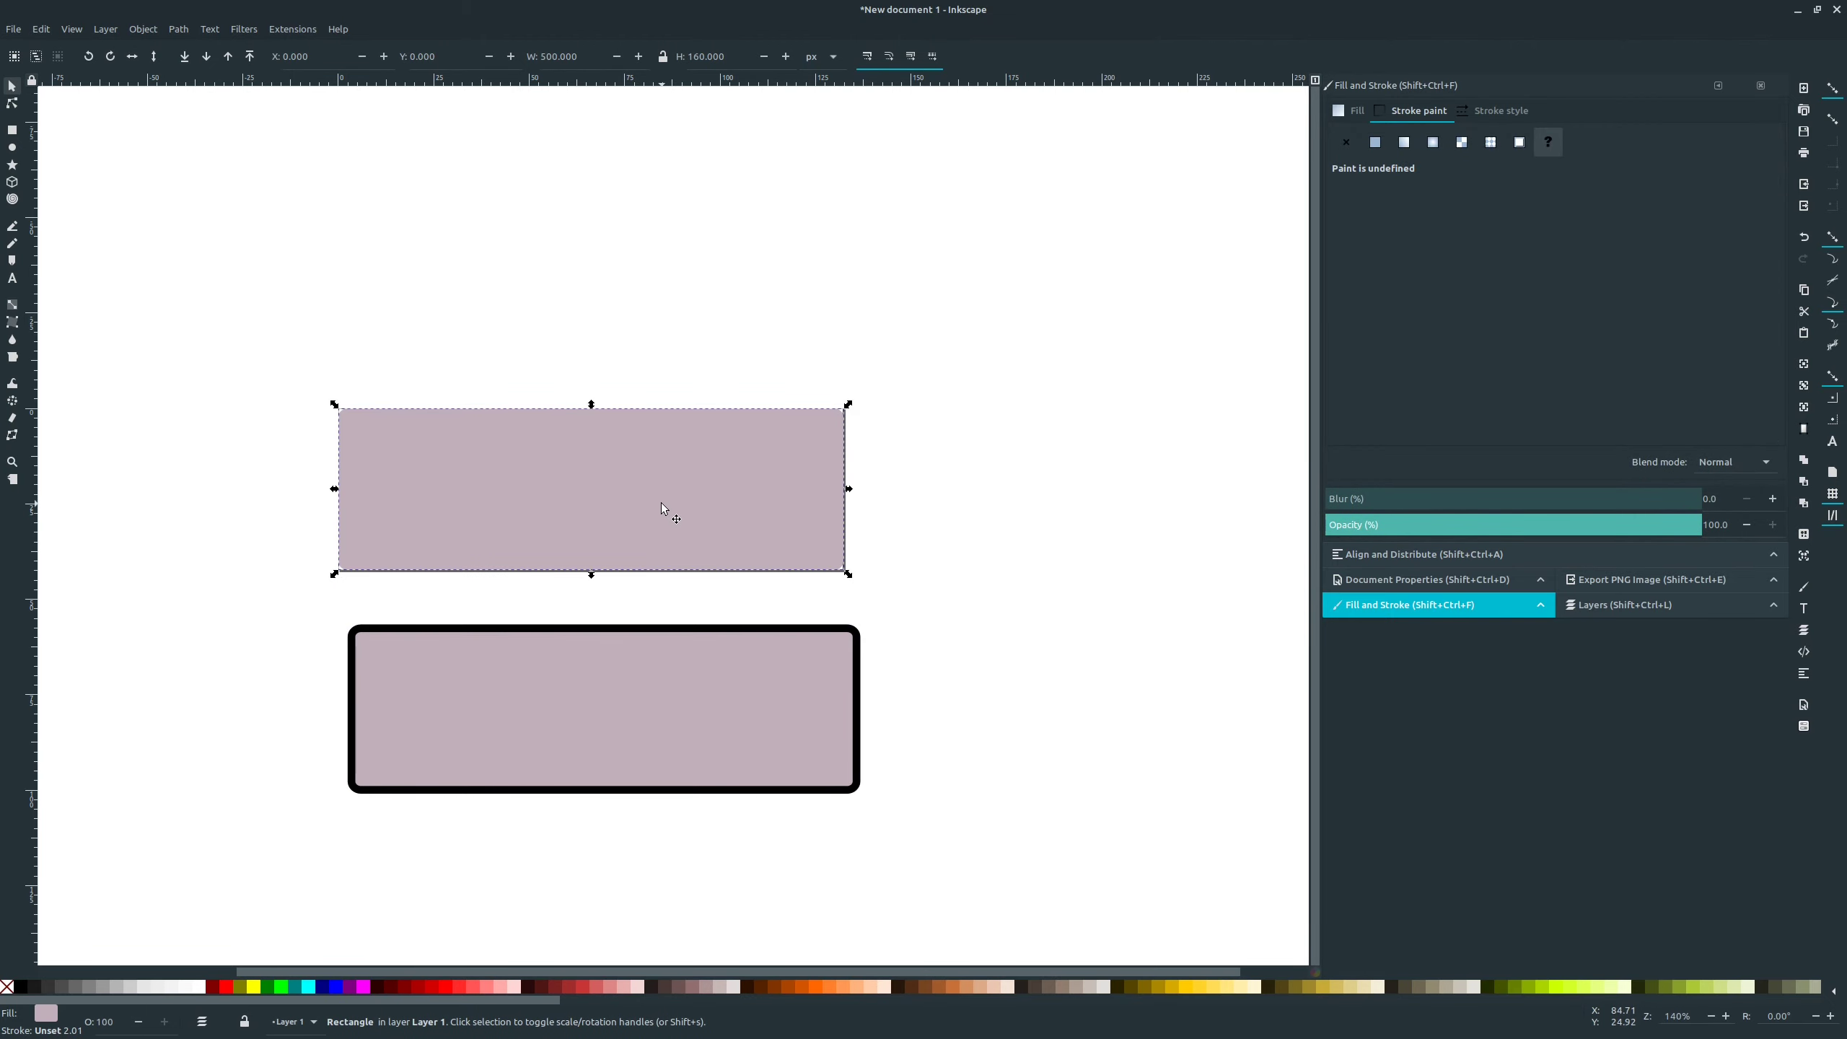
click(580, 741)
- Open Plan.svg from the SpaceForceOne Media folder
click(13, 29)
click(36, 93)
click(719, 467)
click(711, 484)
click(714, 452)
click(721, 499)
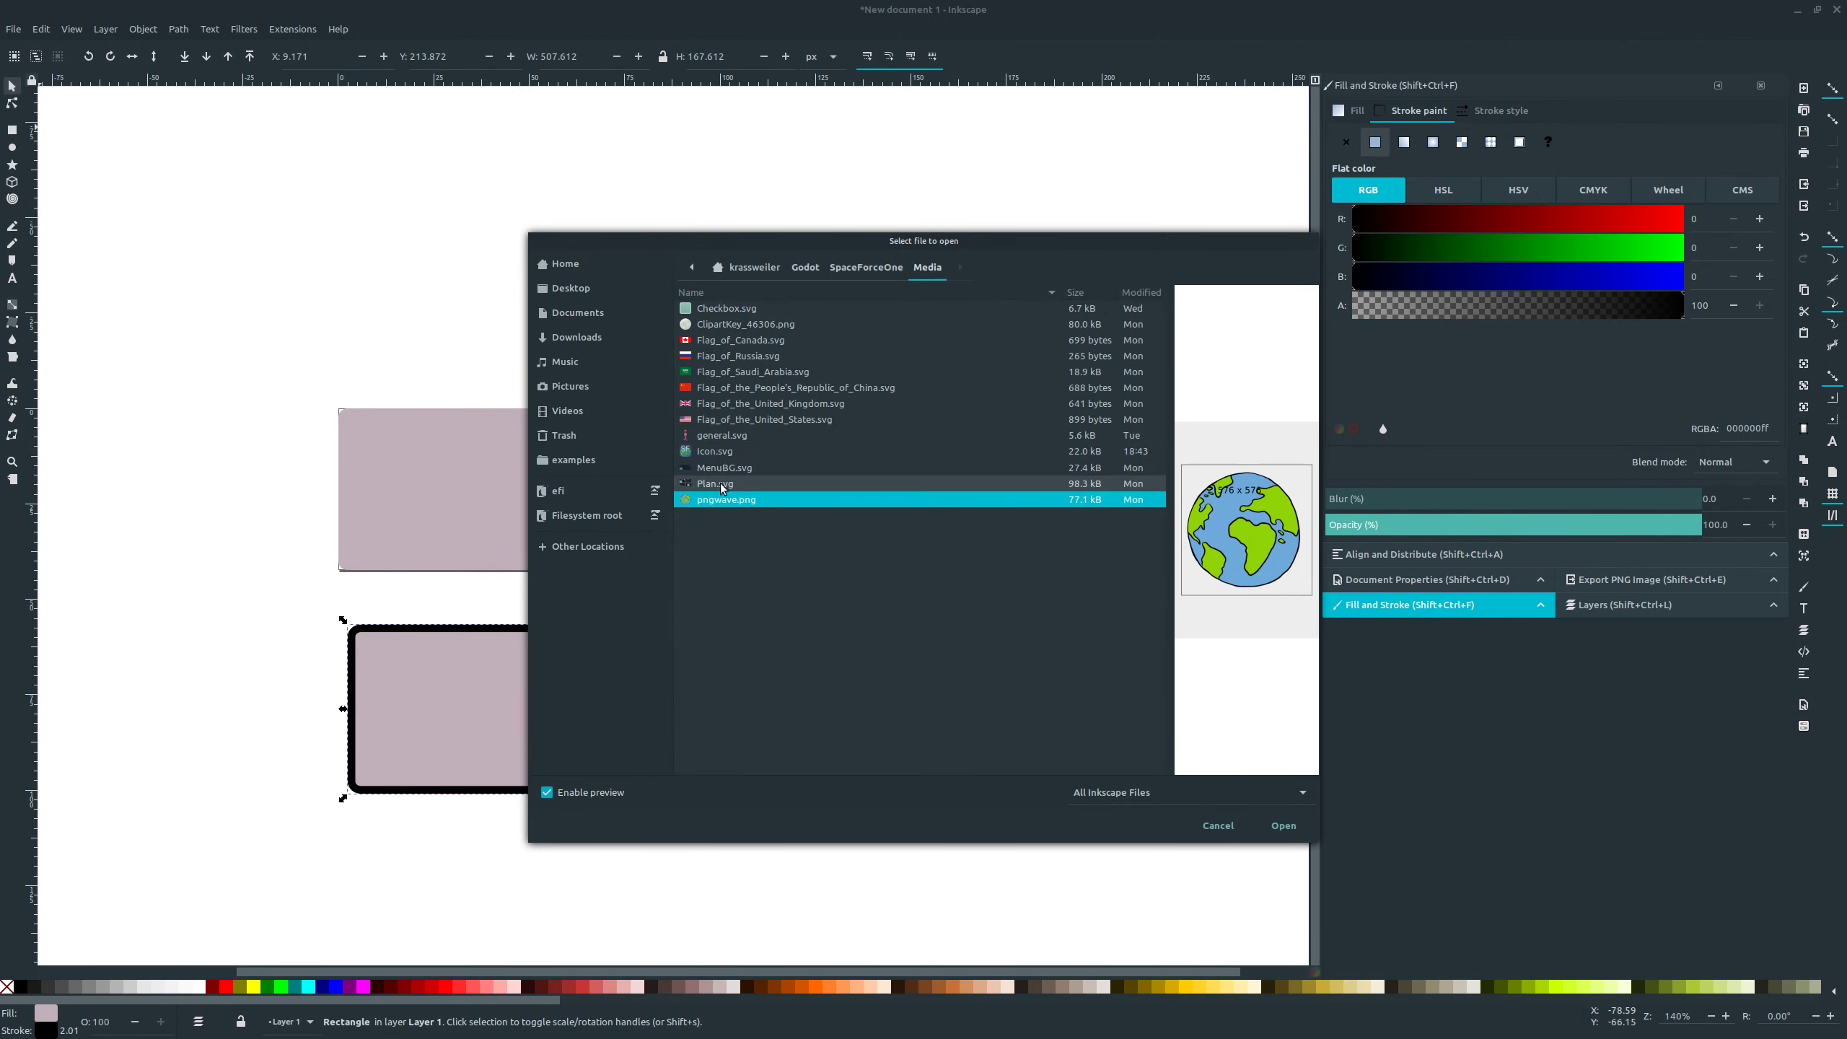
right_click(724, 499)
click(725, 500)
click(728, 468)
double_click(729, 482)
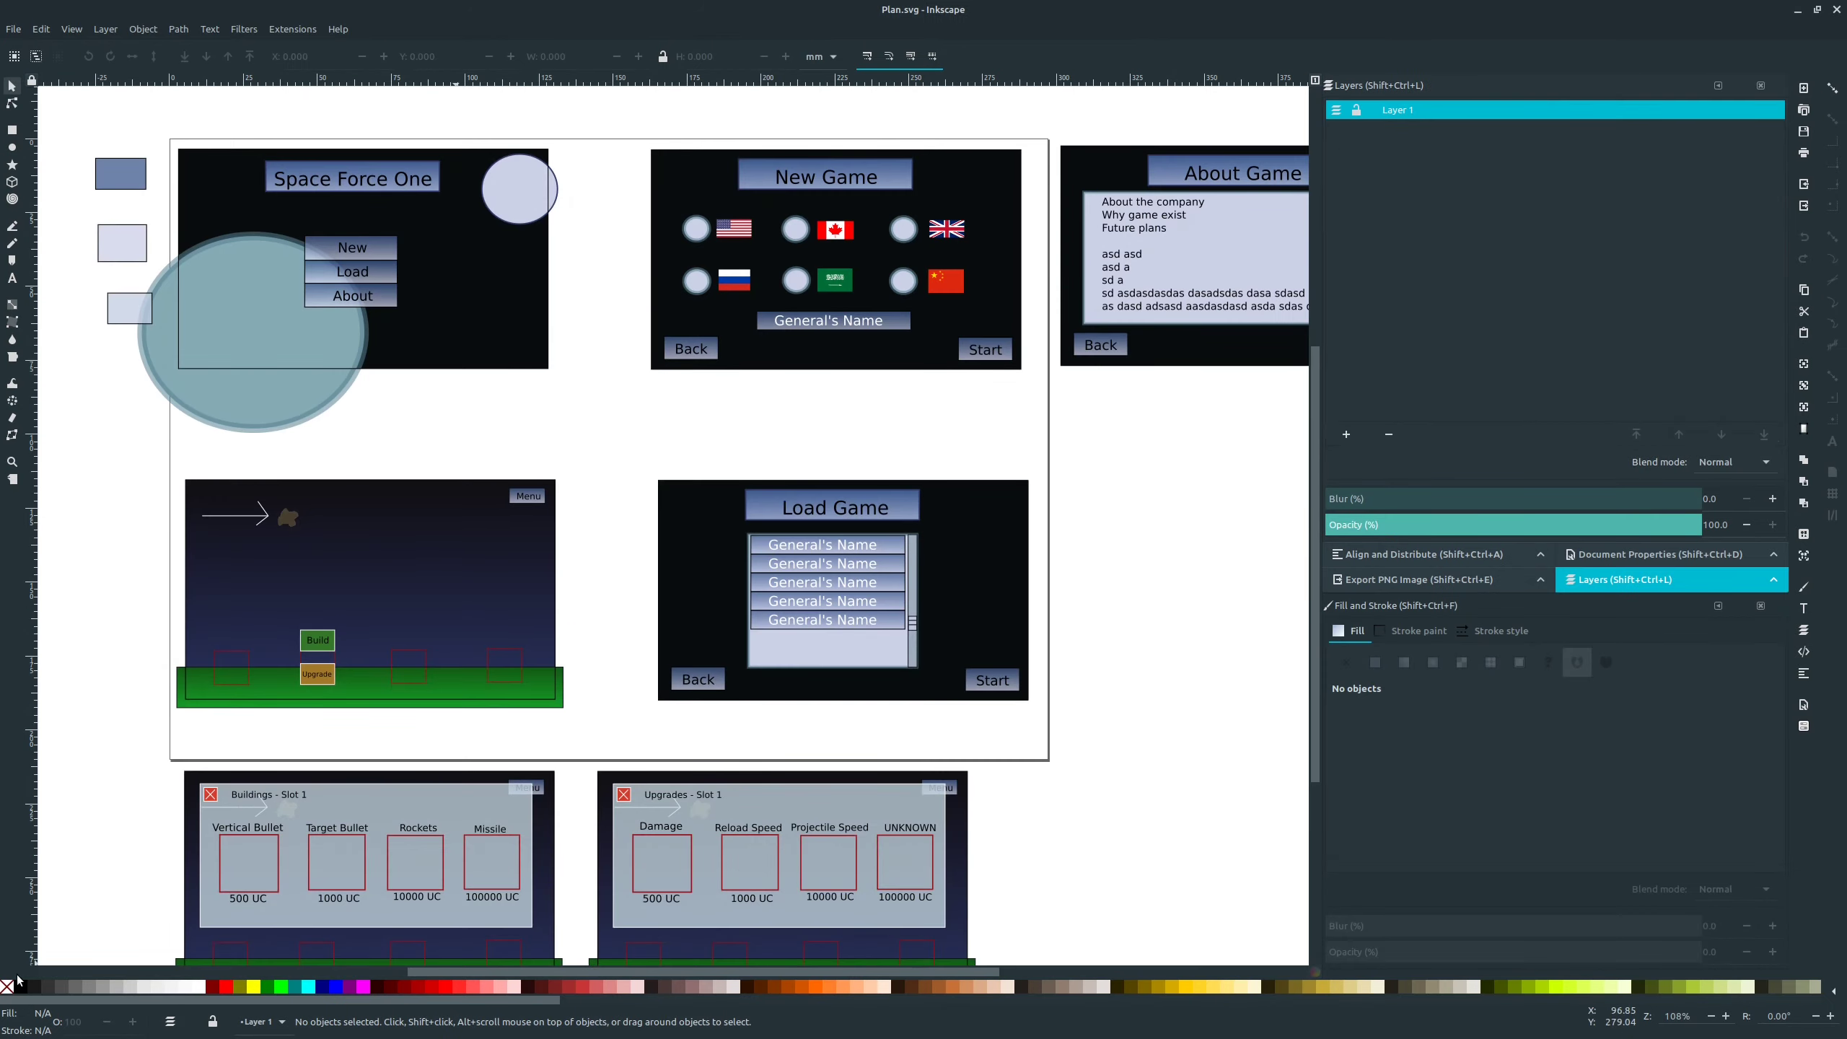
- Arrange the Plan.svg window and the new document's window side by side
middle_drag(1120, 465, 1078, 573)
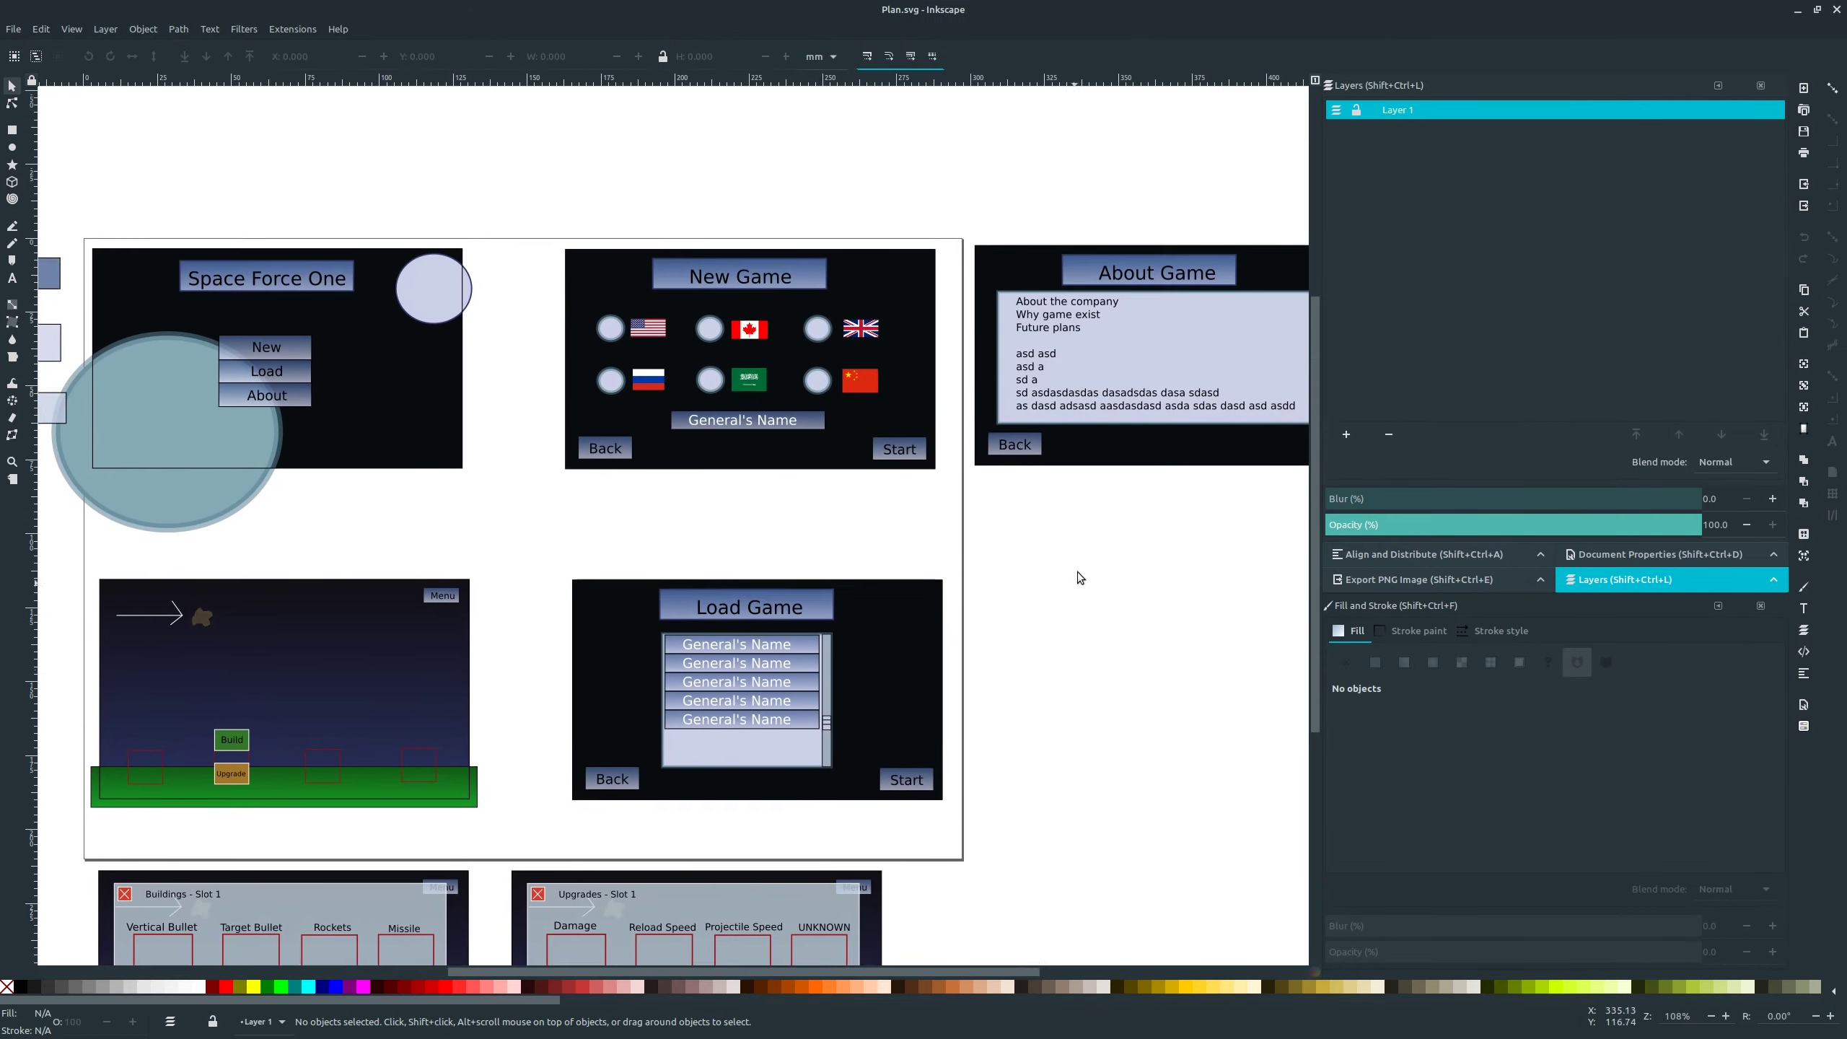
middle_drag(352, 287, 674, 348)
key(super+Right)
click(627, 8)
key(super+Left)
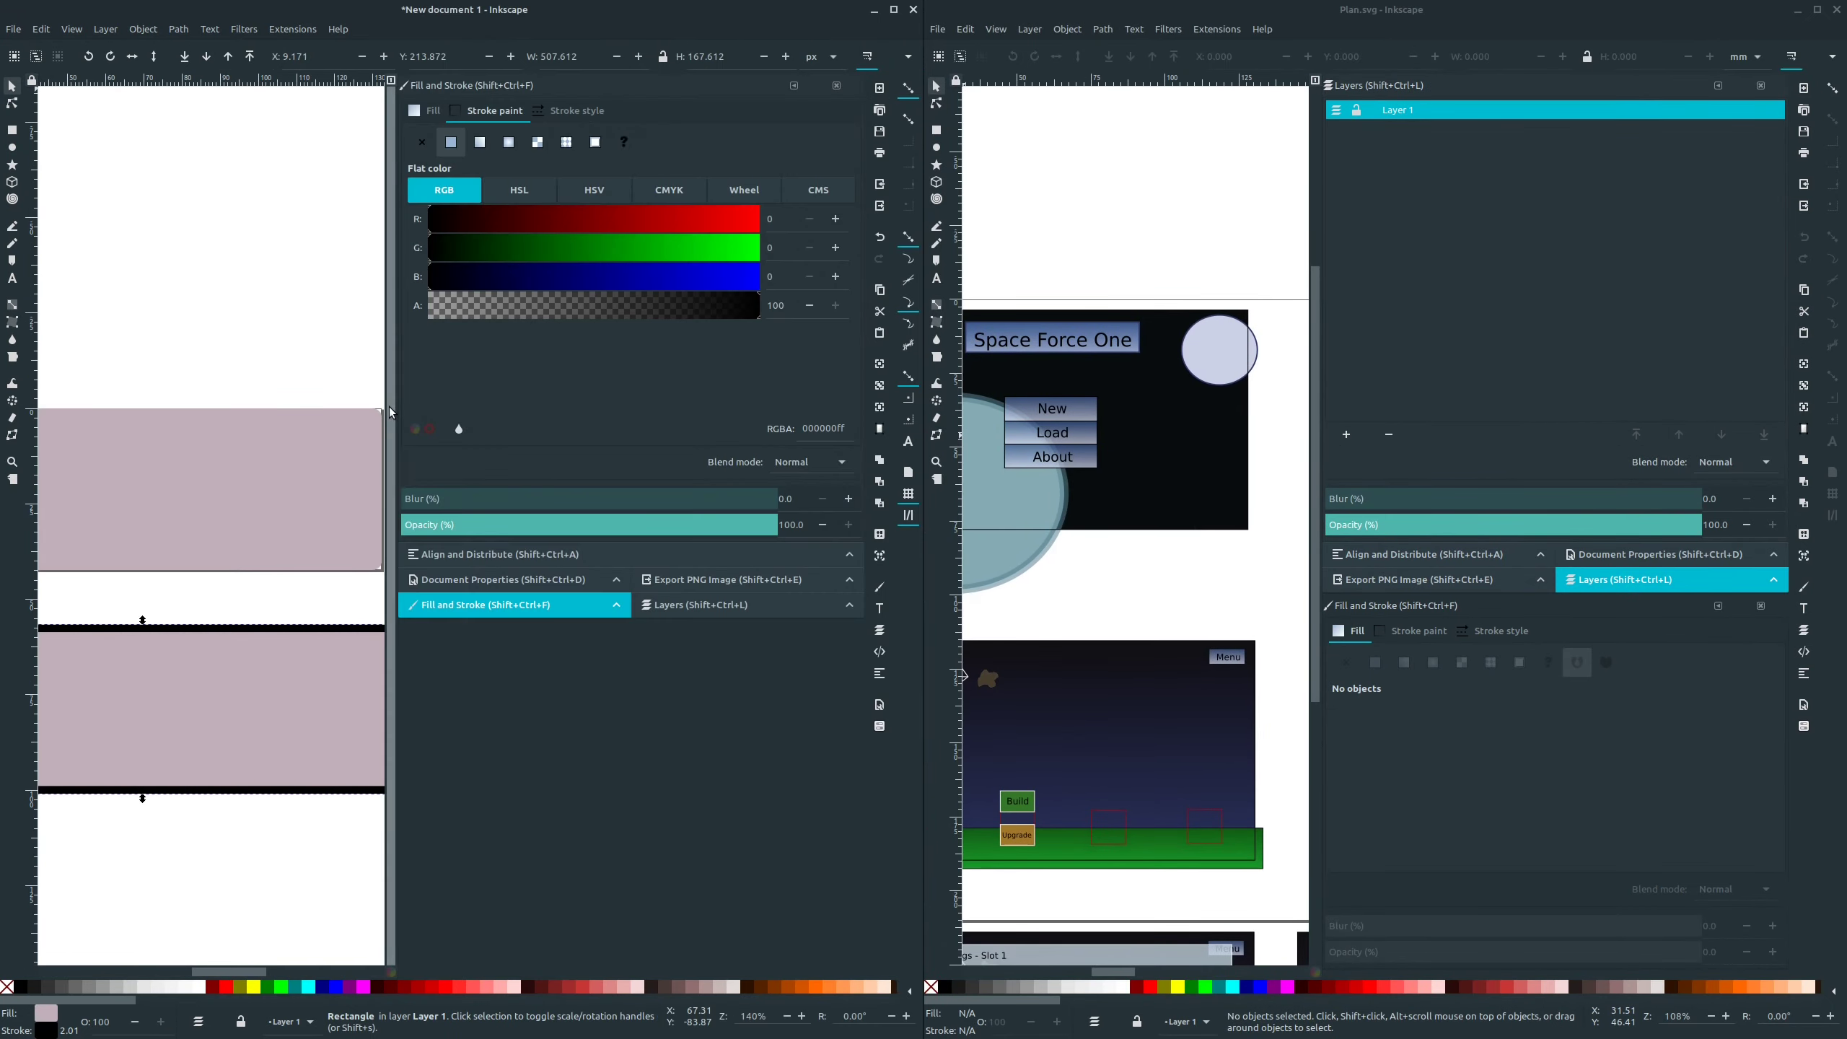
- Copy the fill colour 3d5a8fbe of Plan.svg's dark blue swatch rectangle into the stroke colour of the new document's lower rectangle
scroll(320, 524, down, 2)
click(461, 427)
scroll(1173, 589, left, 12)
click(1186, 336)
drag(1727, 882, 1794, 873)
key(ctrl+c)
double_click(823, 428)
key(ctrl+v)
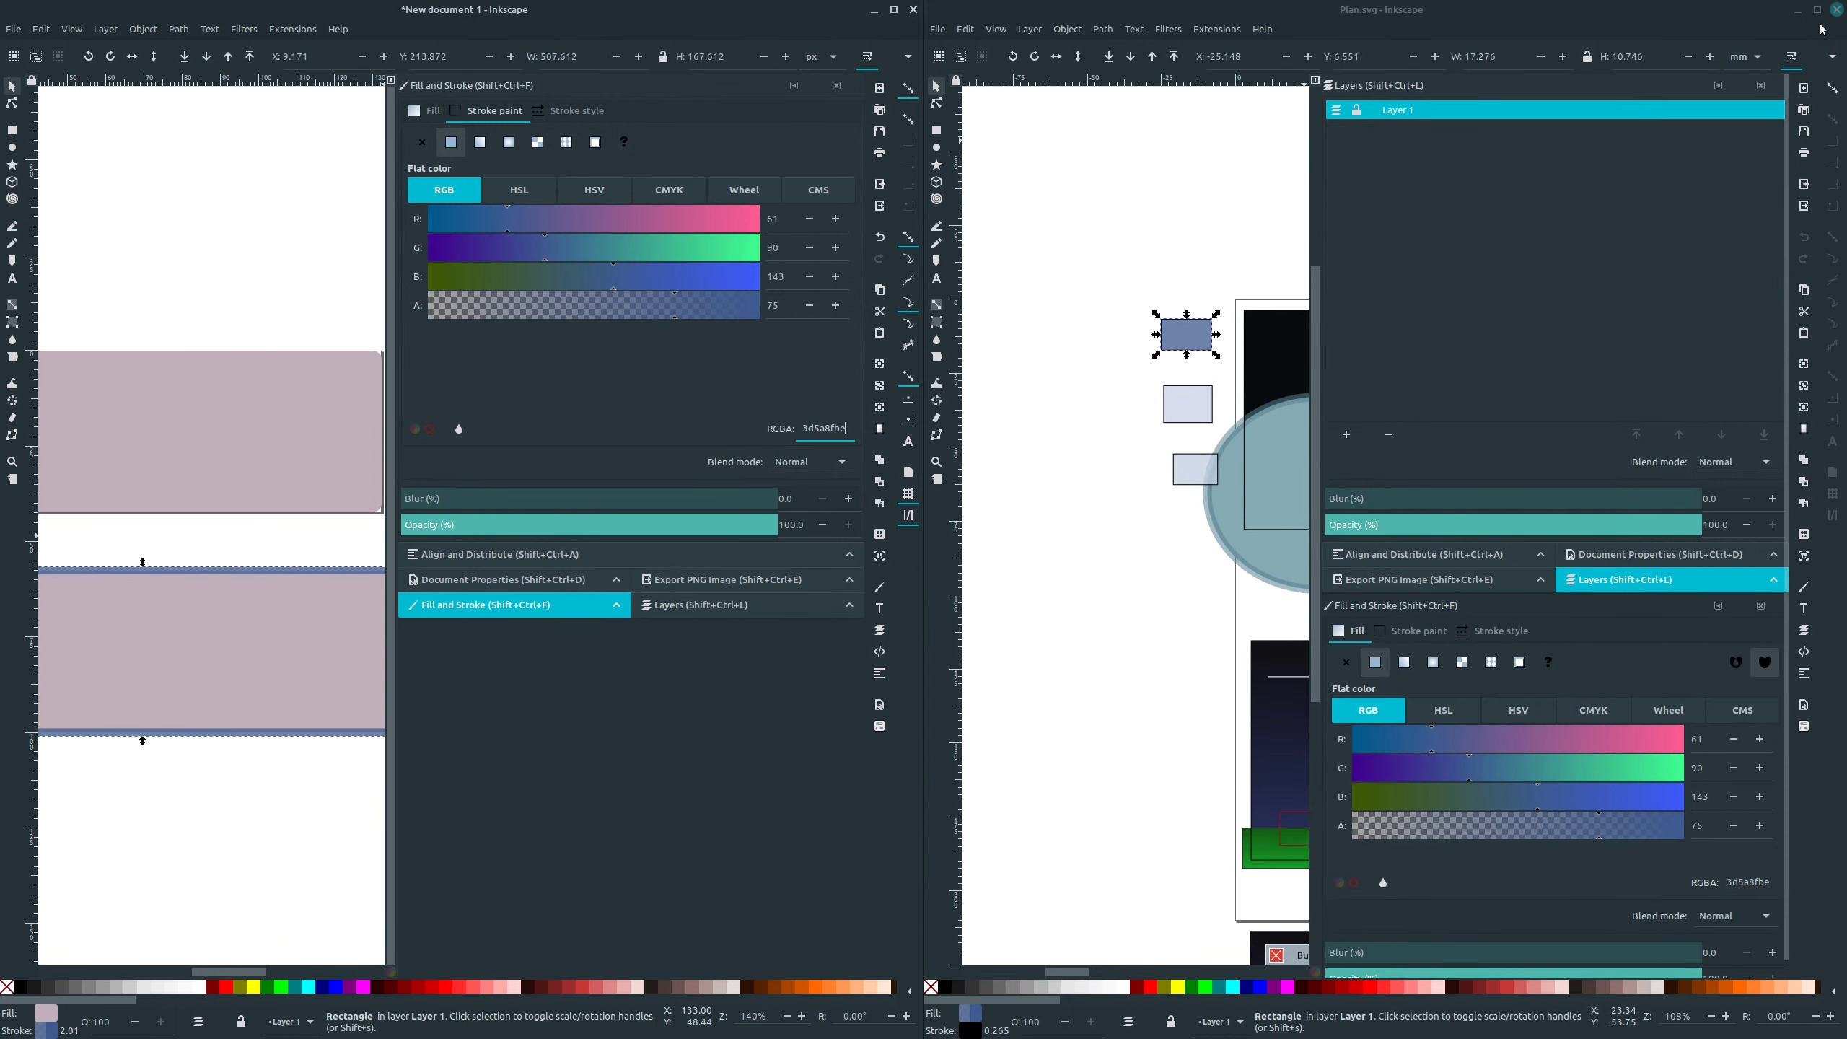
- Maximize the new document, apply the copied blue to the lower rectangle's fill and reduce the fill's alpha to 13
key(super+Up)
click(1355, 111)
drag(1727, 429, 1803, 429)
key(ctrl+v)
click(1019, 582)
click(653, 647)
drag(1600, 310, 1393, 327)
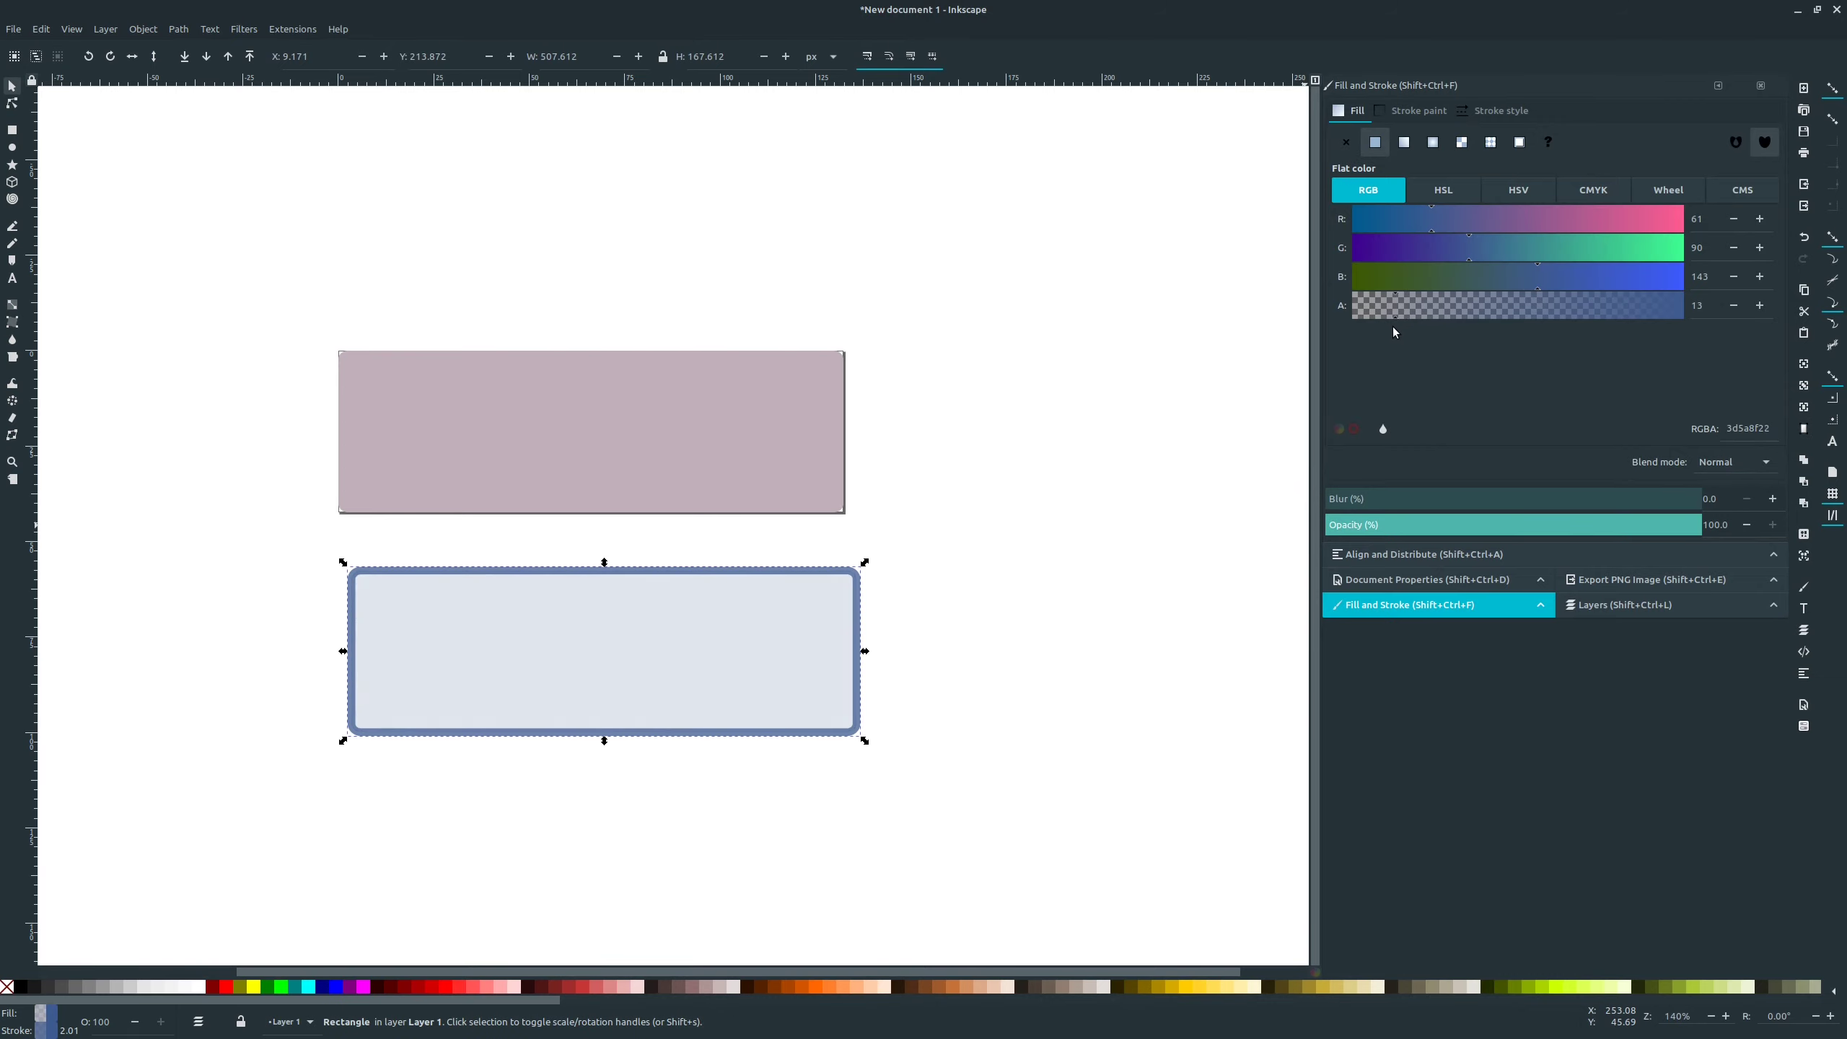
- Lighten the lower rectangle's fill by raising its red, green and blue values, then deselect it
click(1520, 246)
click(1480, 220)
click(1577, 277)
click(1018, 539)
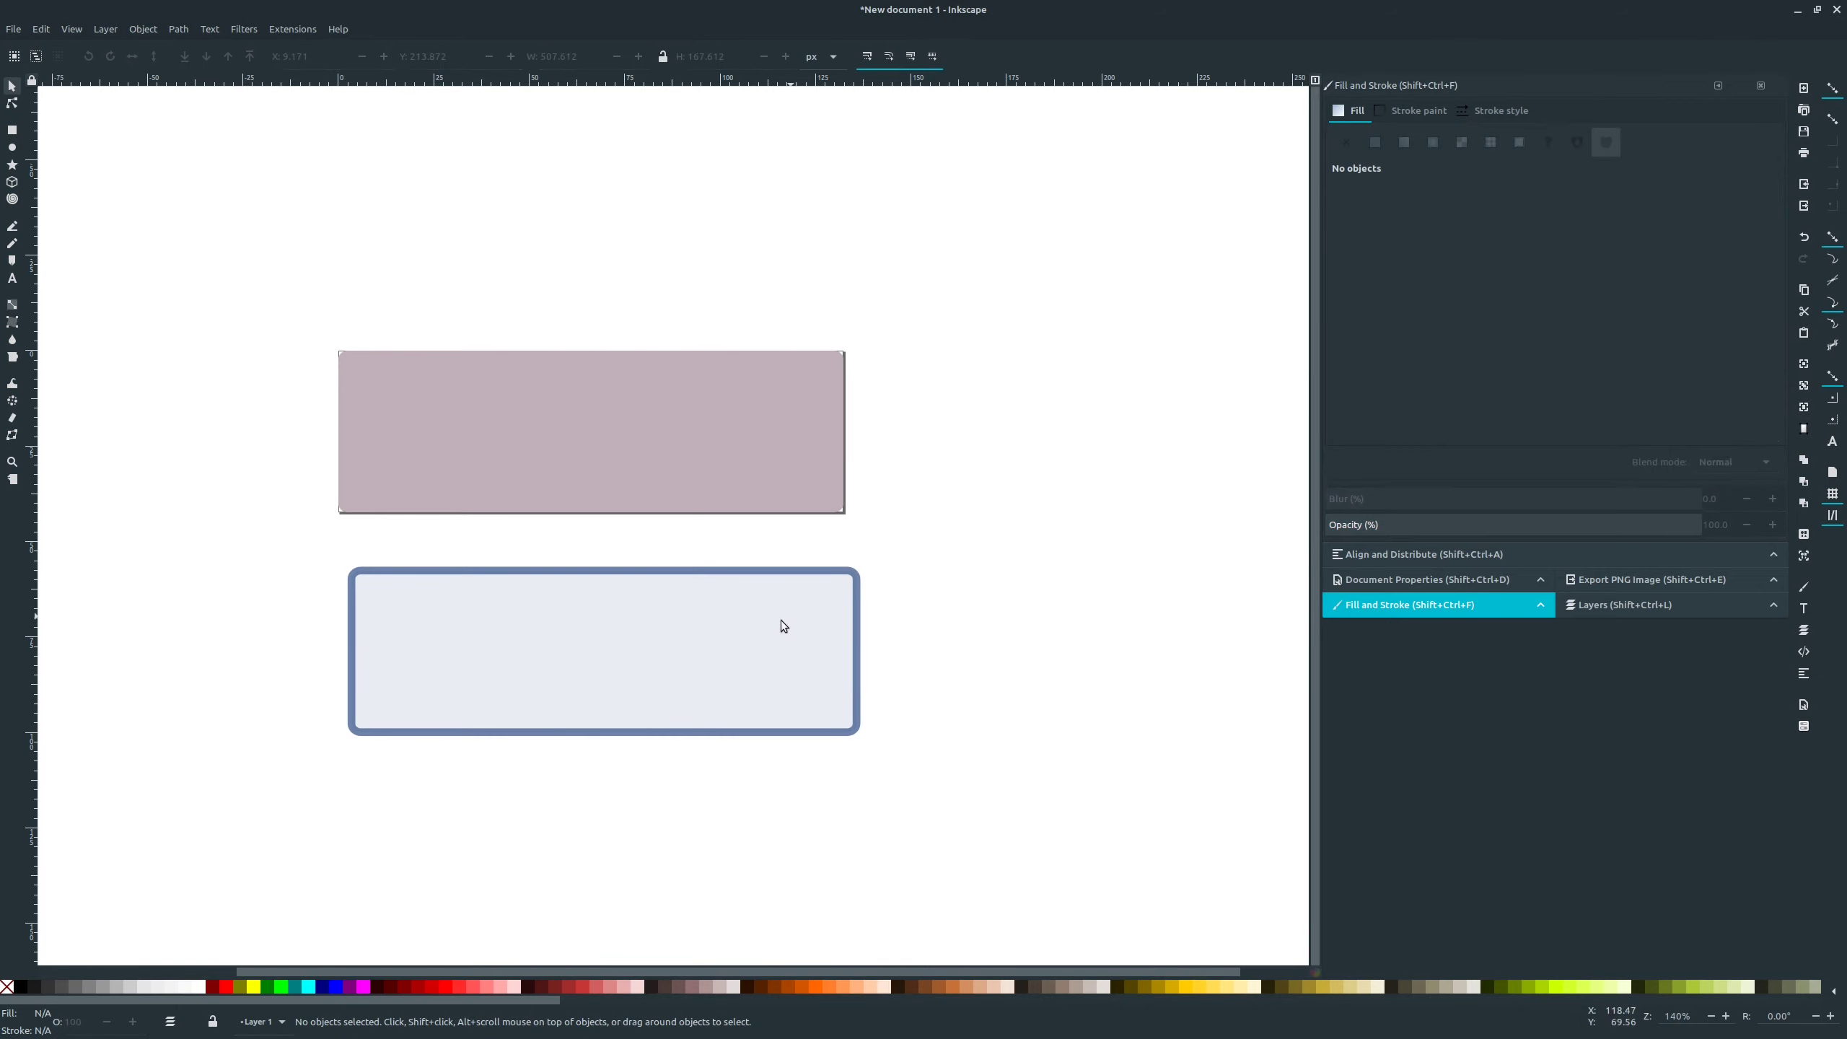
- Delete the pink rectangle and place the blue frame at X 0, Y 0 with a size of 500 × 160 px
click(742, 466)
key(Delete)
click(654, 633)
drag(283, 57, 433, 67)
text(0)
key(Tab)
key(0)
key(Tab)
text(500)
key(Tab)
text(160)
click(1044, 453)
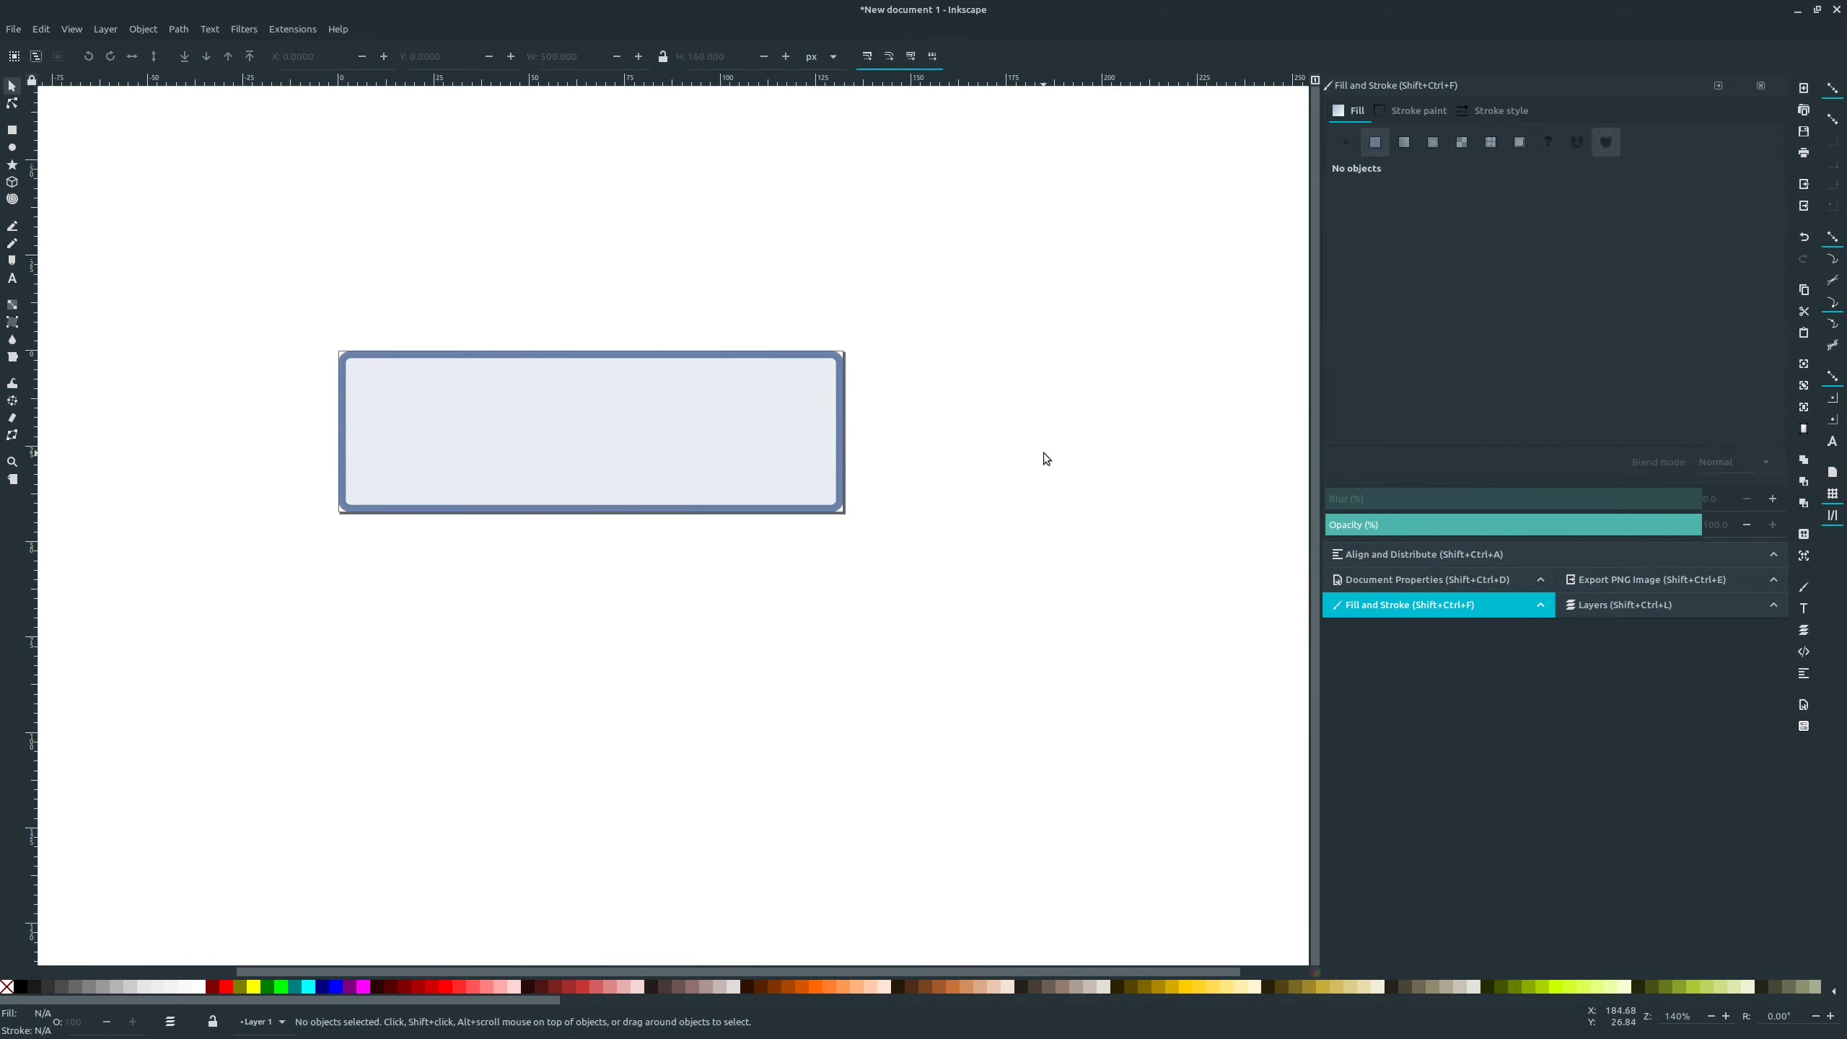
- Save the drawing as Frame.svg and choose the destination for exporting its 500 × 160 px page as PNG
key(ctrl+s)
text(Frame)
key(Return)
click(1653, 580)
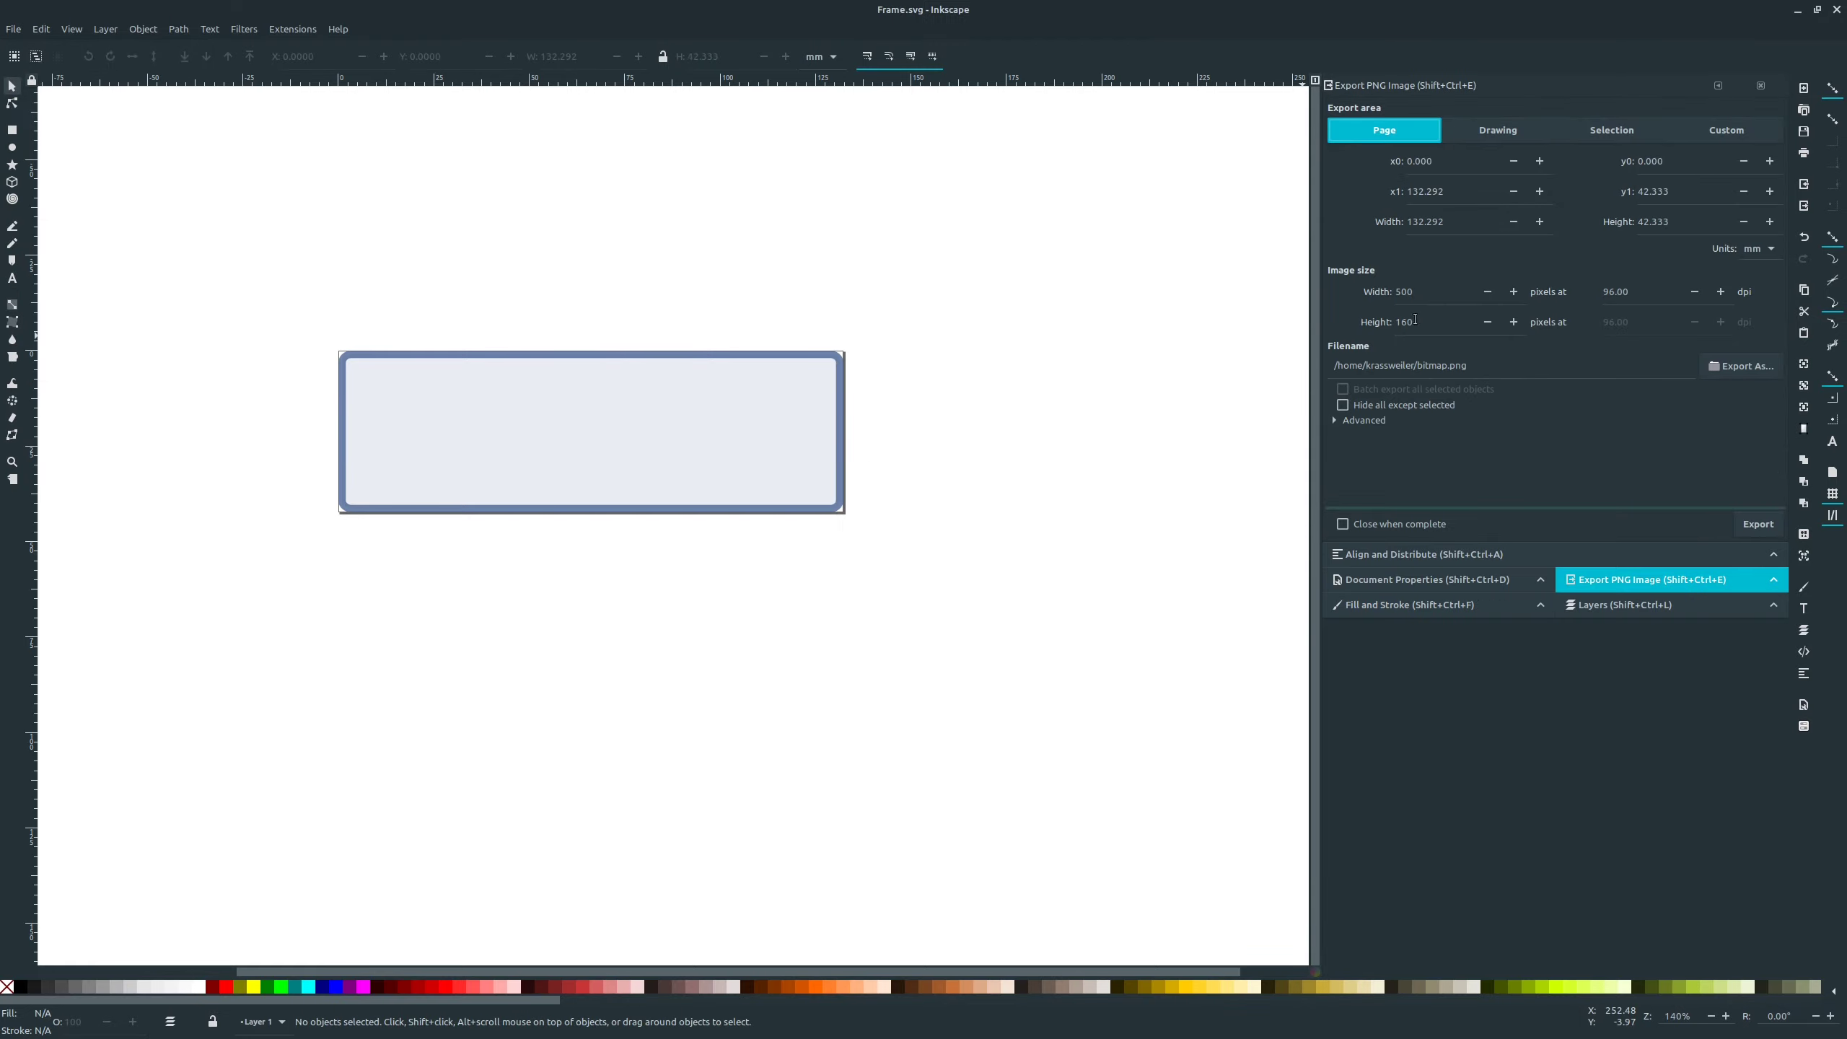
click(1740, 366)
click(725, 366)
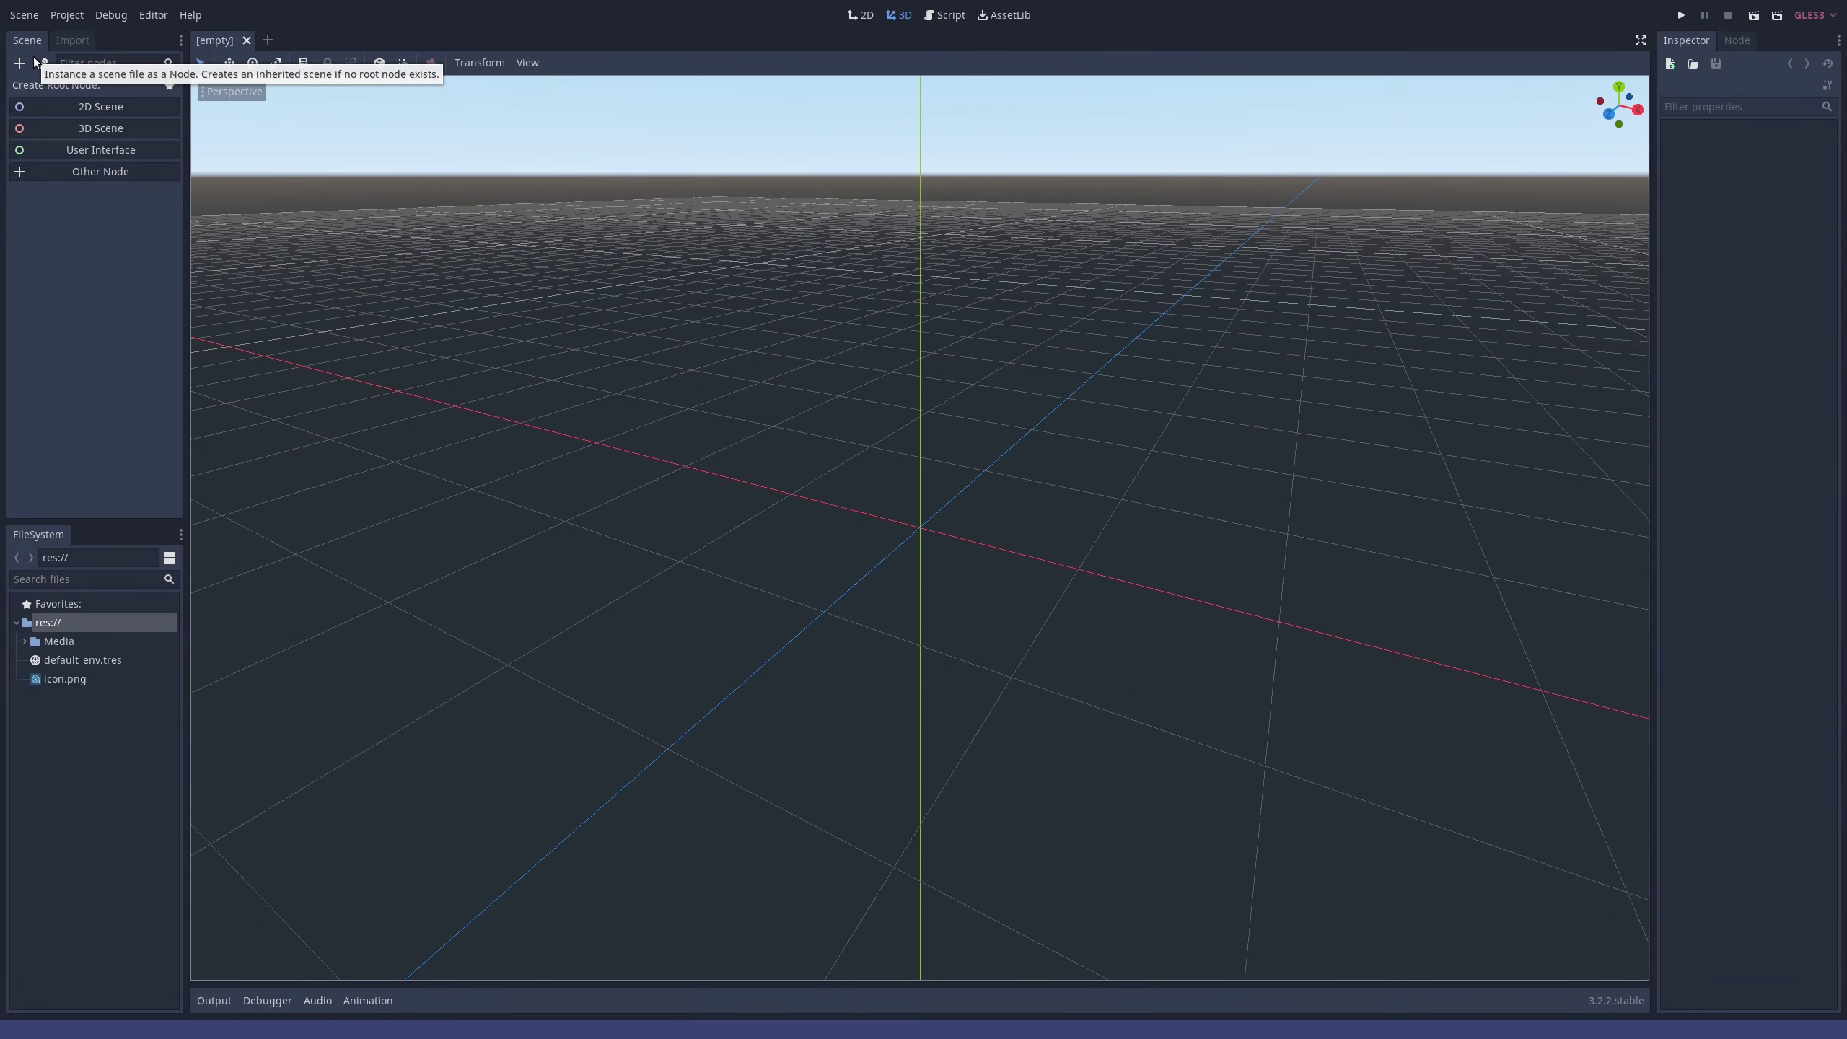
- In Godot's project settings for the display window, set the handheld orientation to landscape and the stretch mode to 2d
click(66, 14)
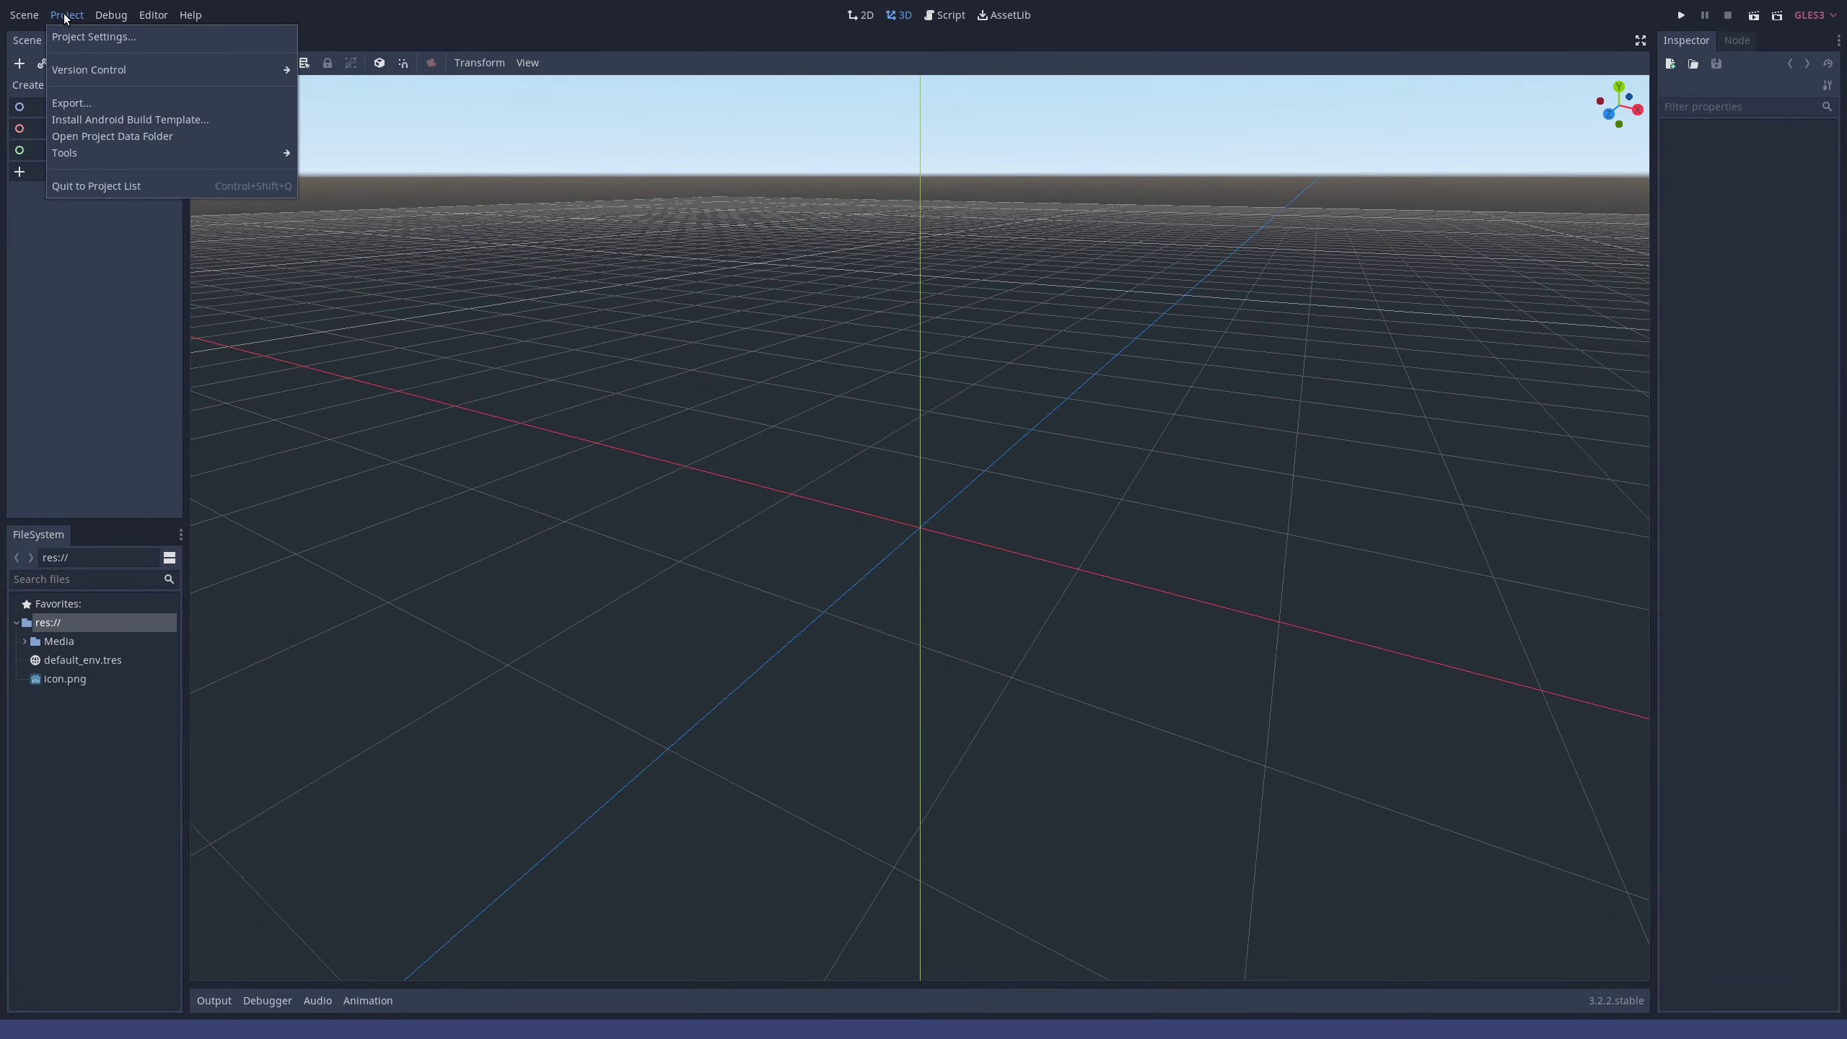
click(140, 46)
scroll(669, 553, down, 5)
click(666, 627)
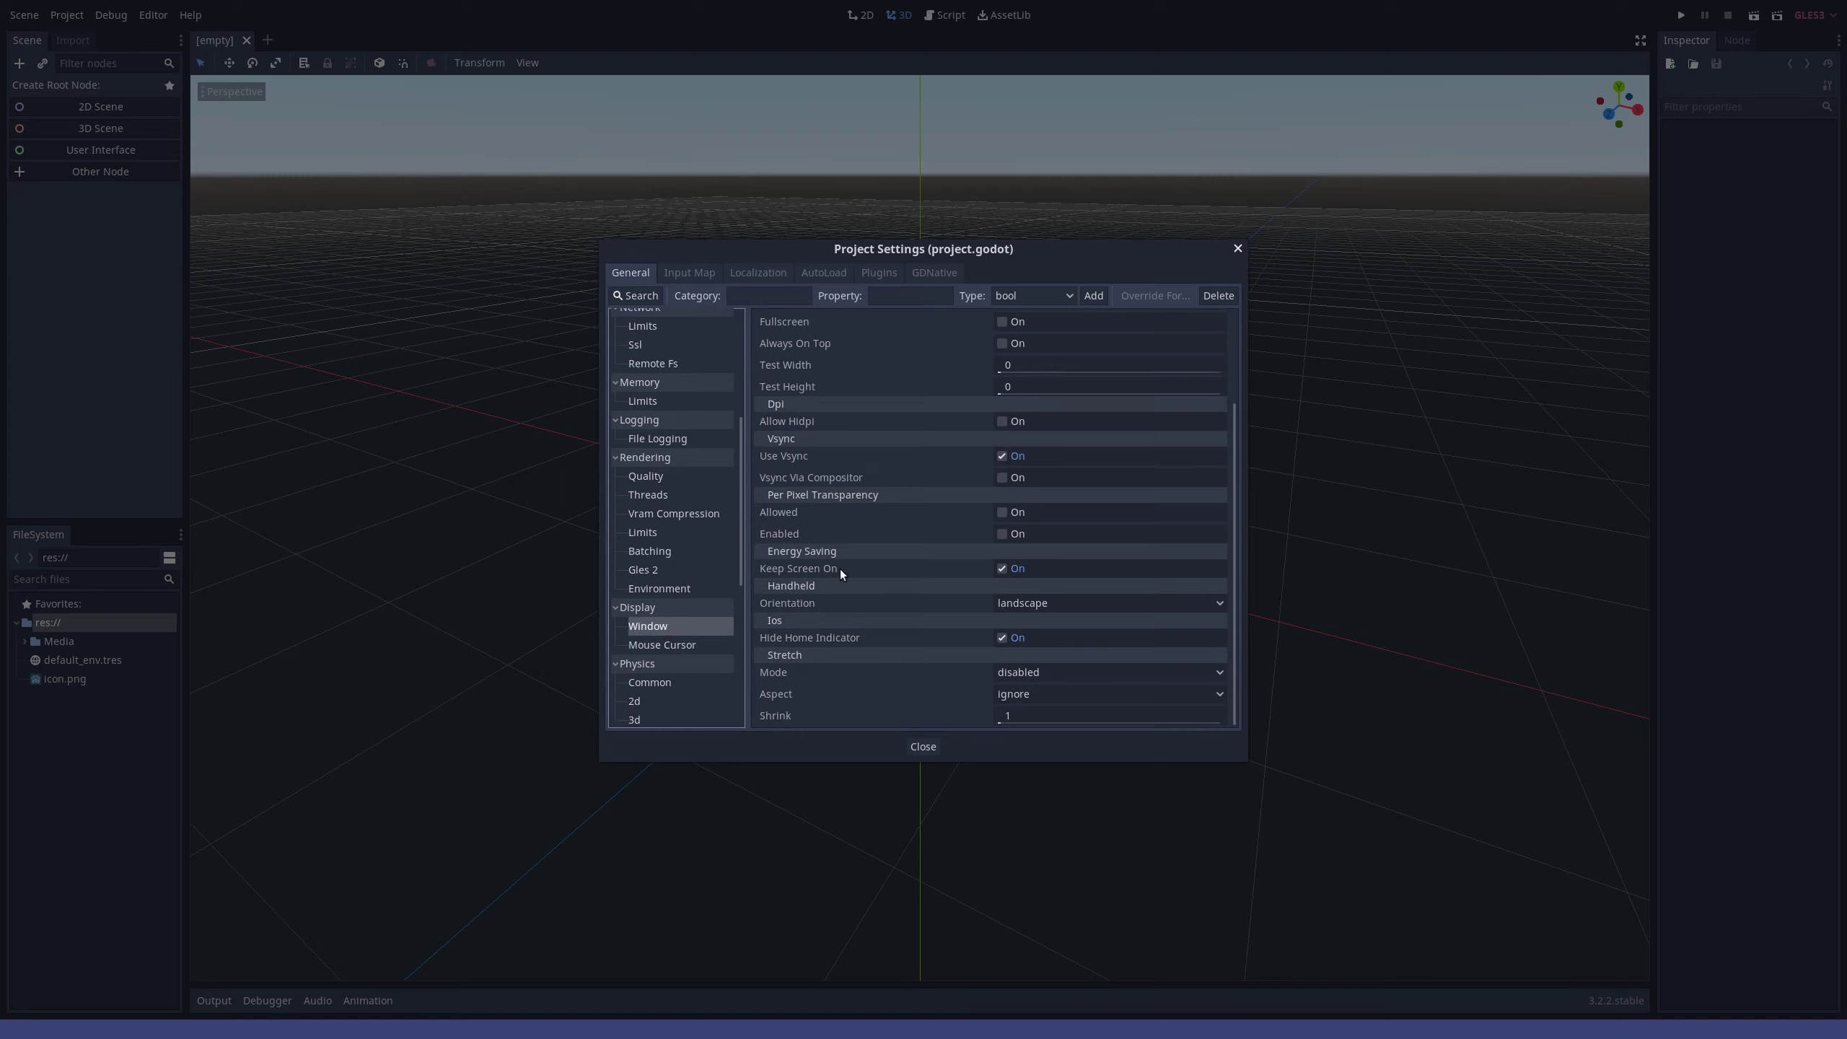
click(1055, 603)
click(1025, 626)
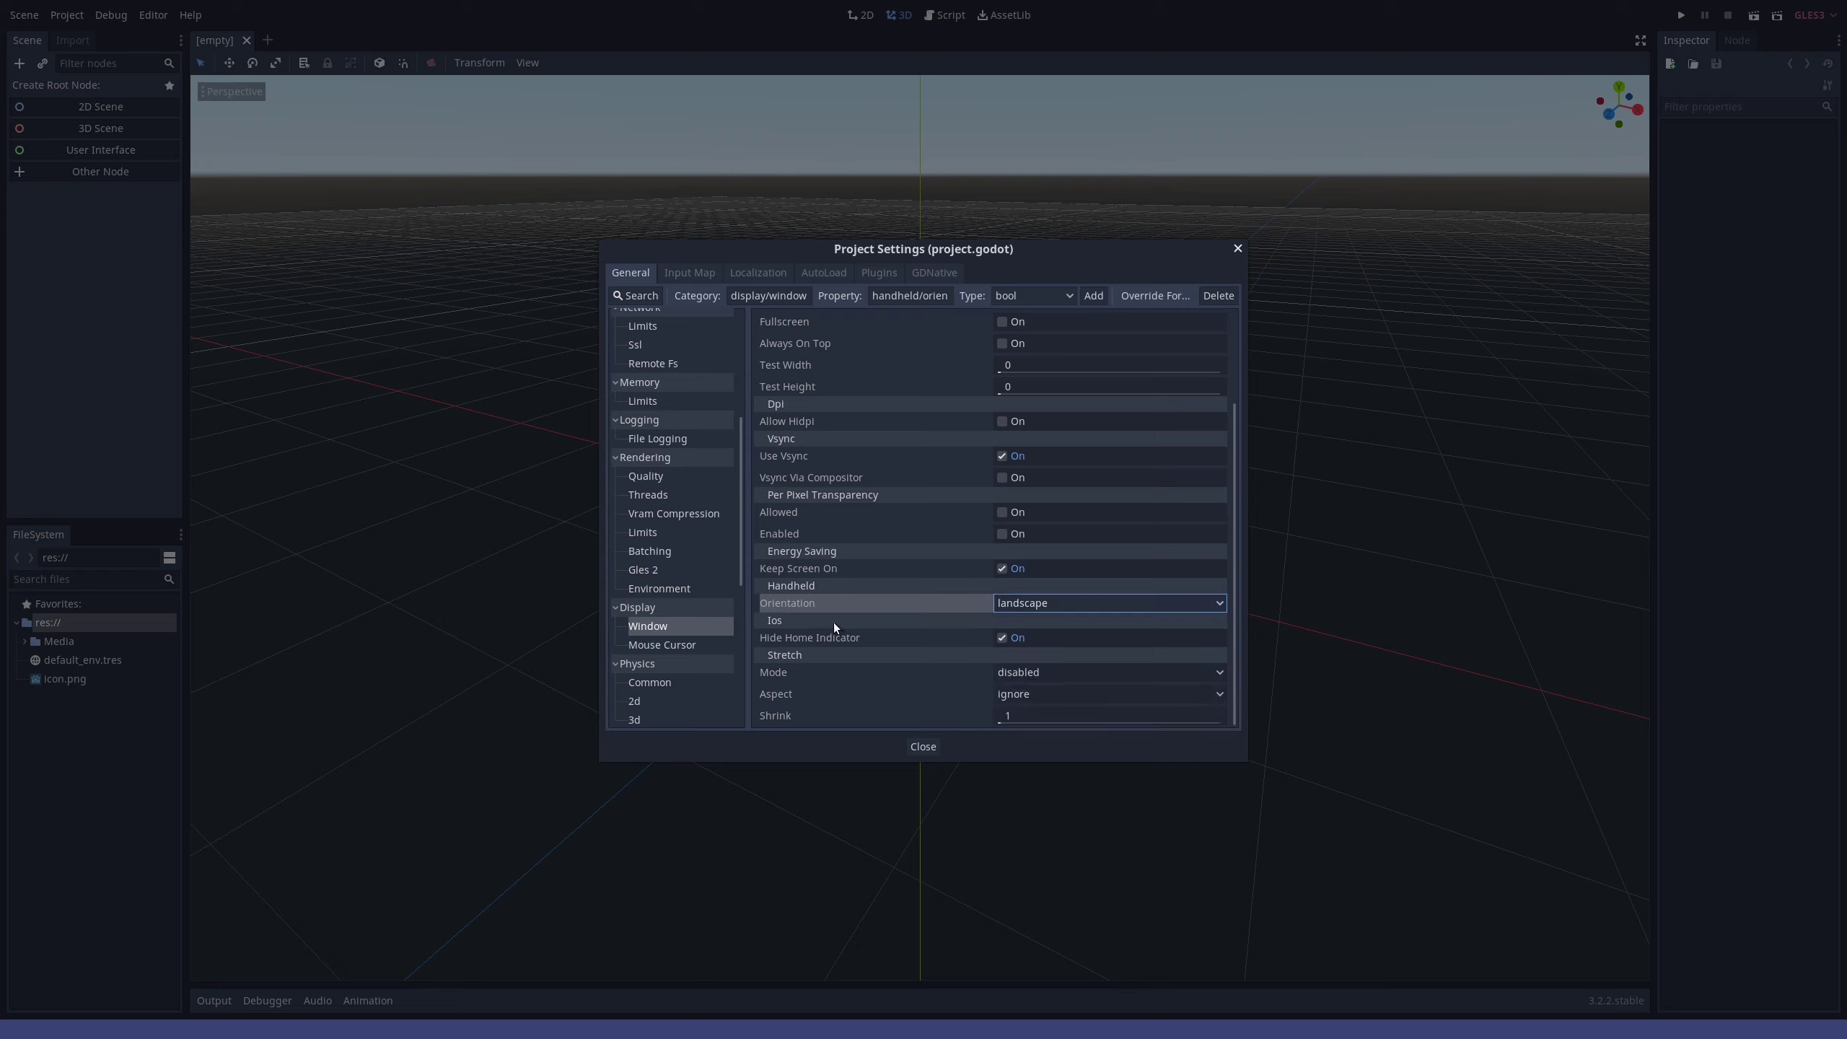
click(1036, 674)
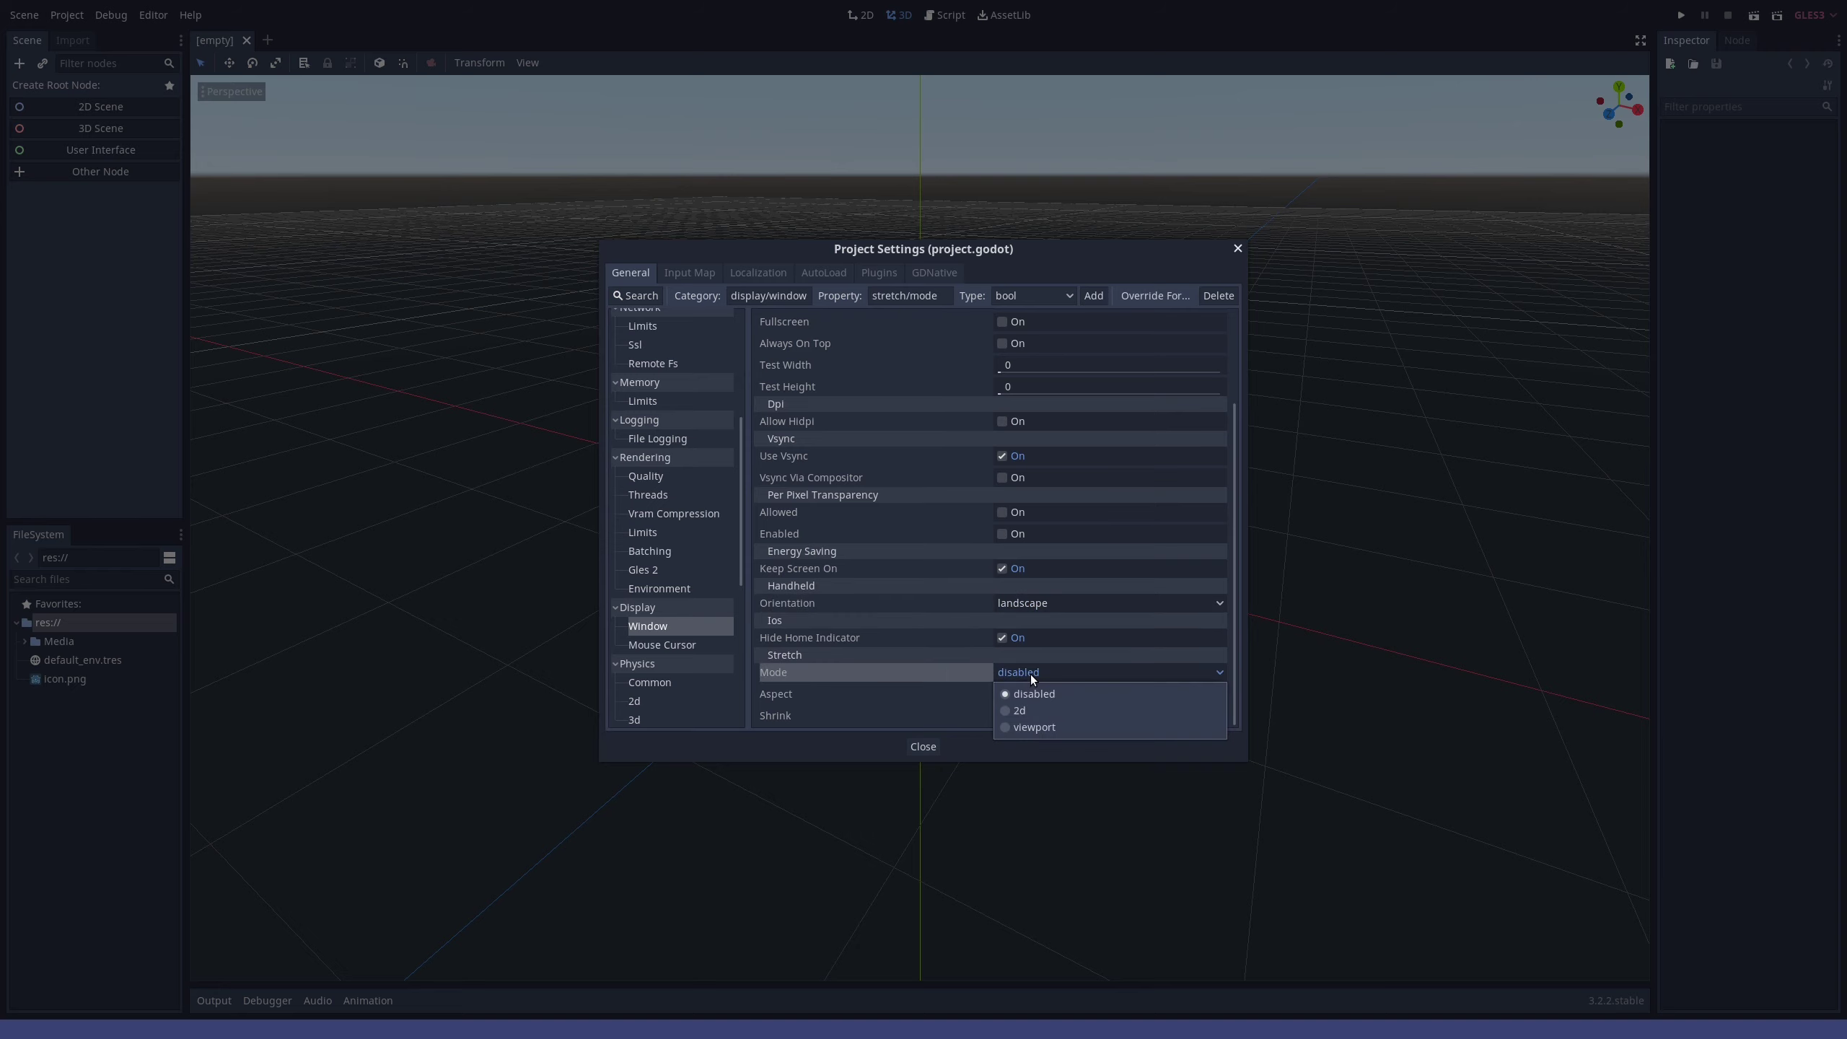
click(1022, 711)
click(927, 273)
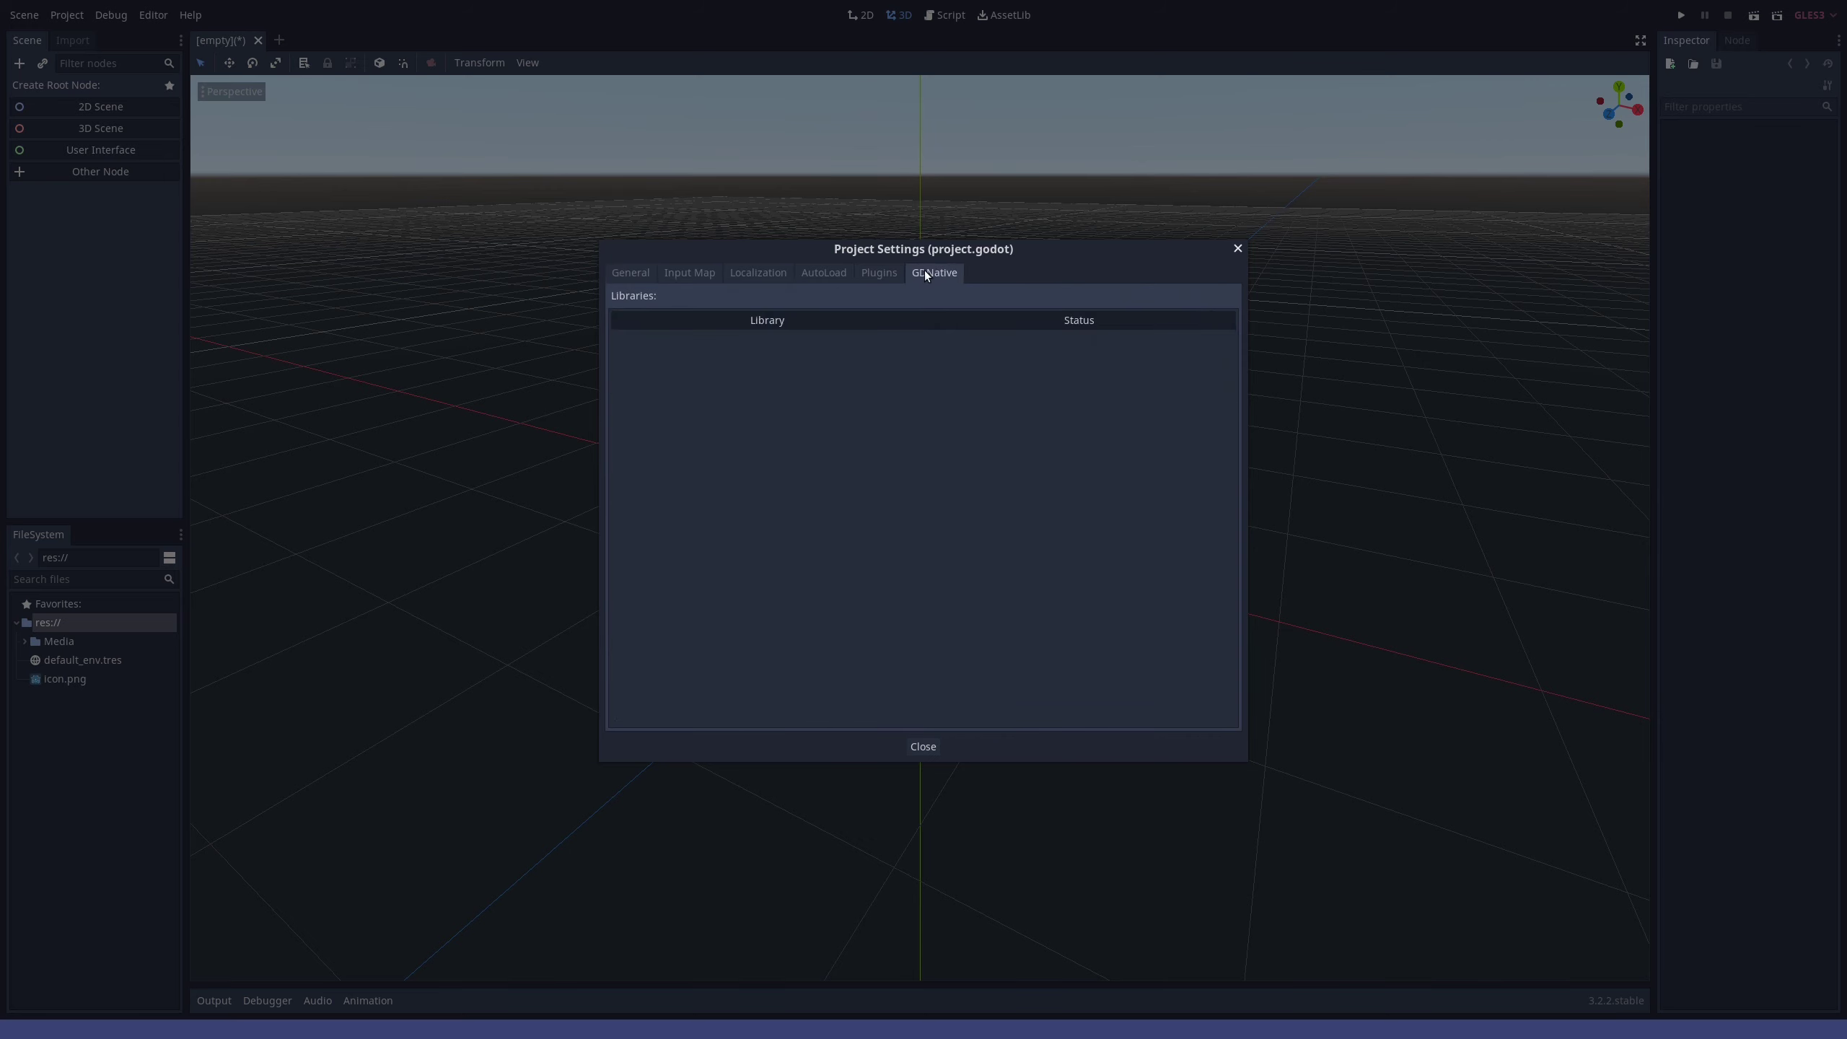
click(918, 747)
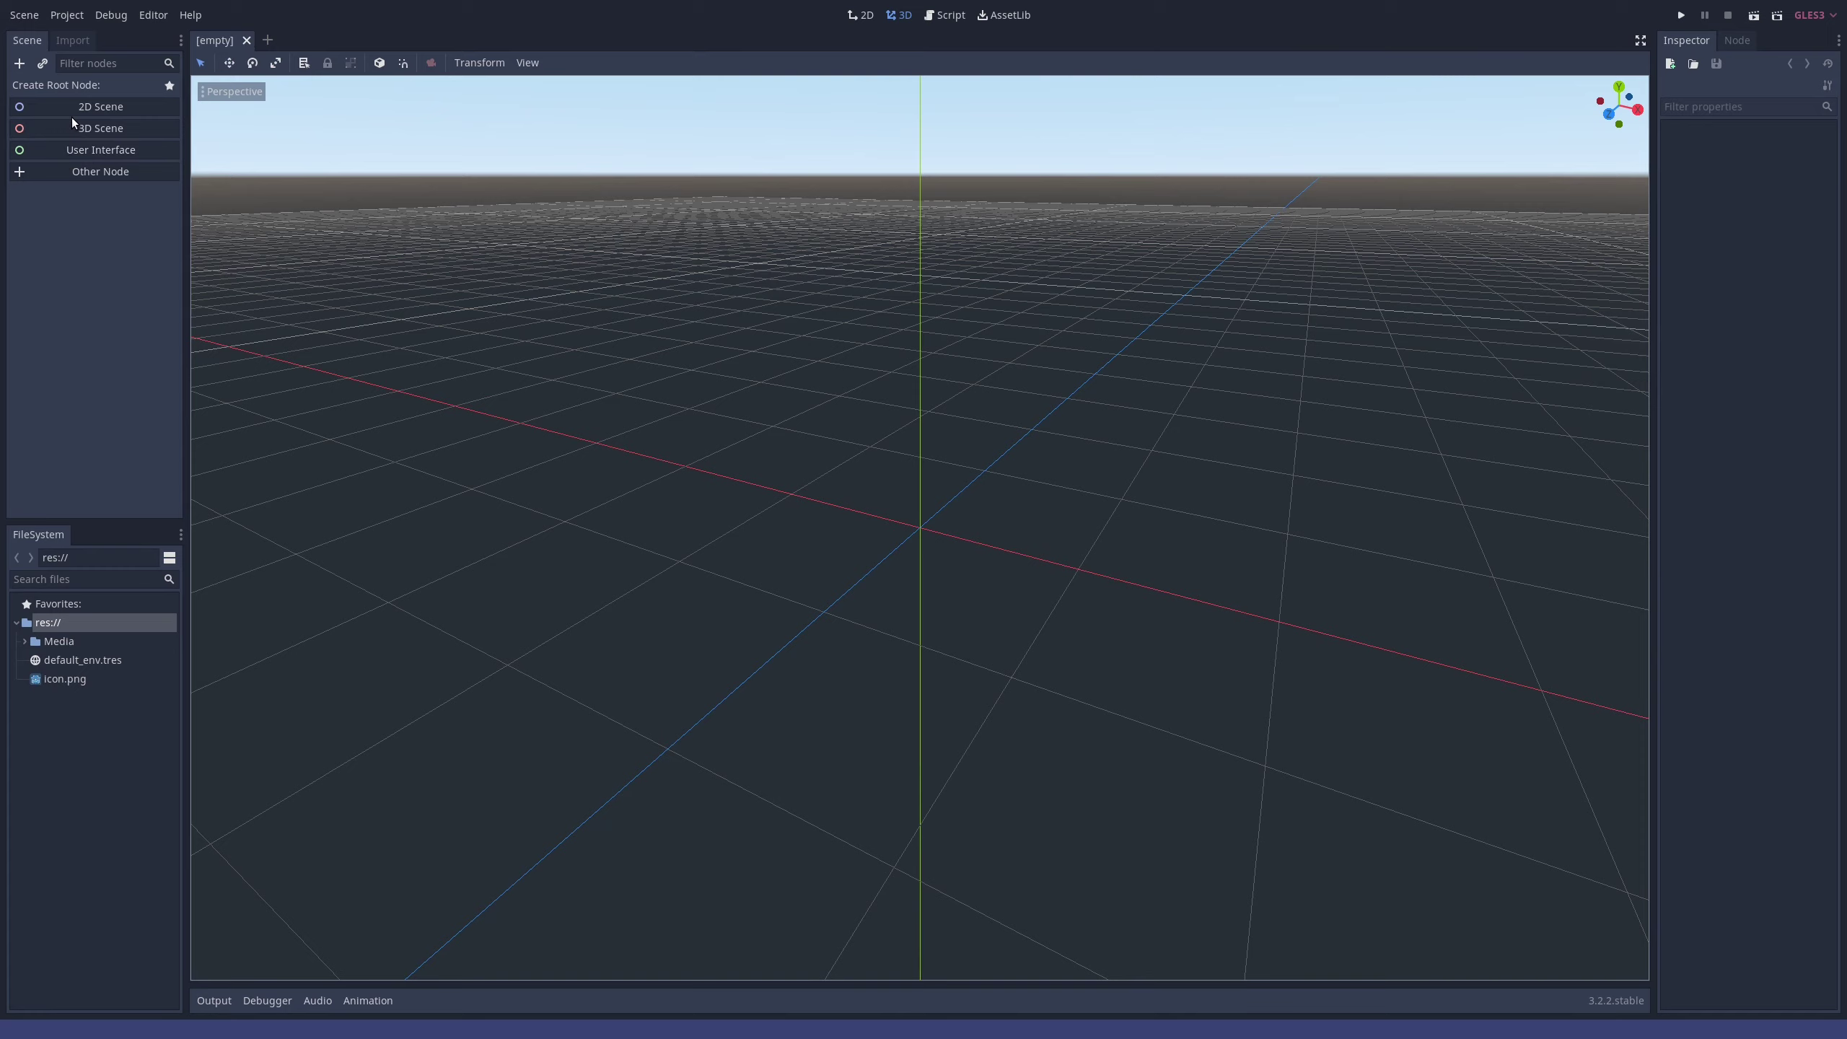
- Create a User Interface root node for the scene and rename it MainMenu
click(80, 148)
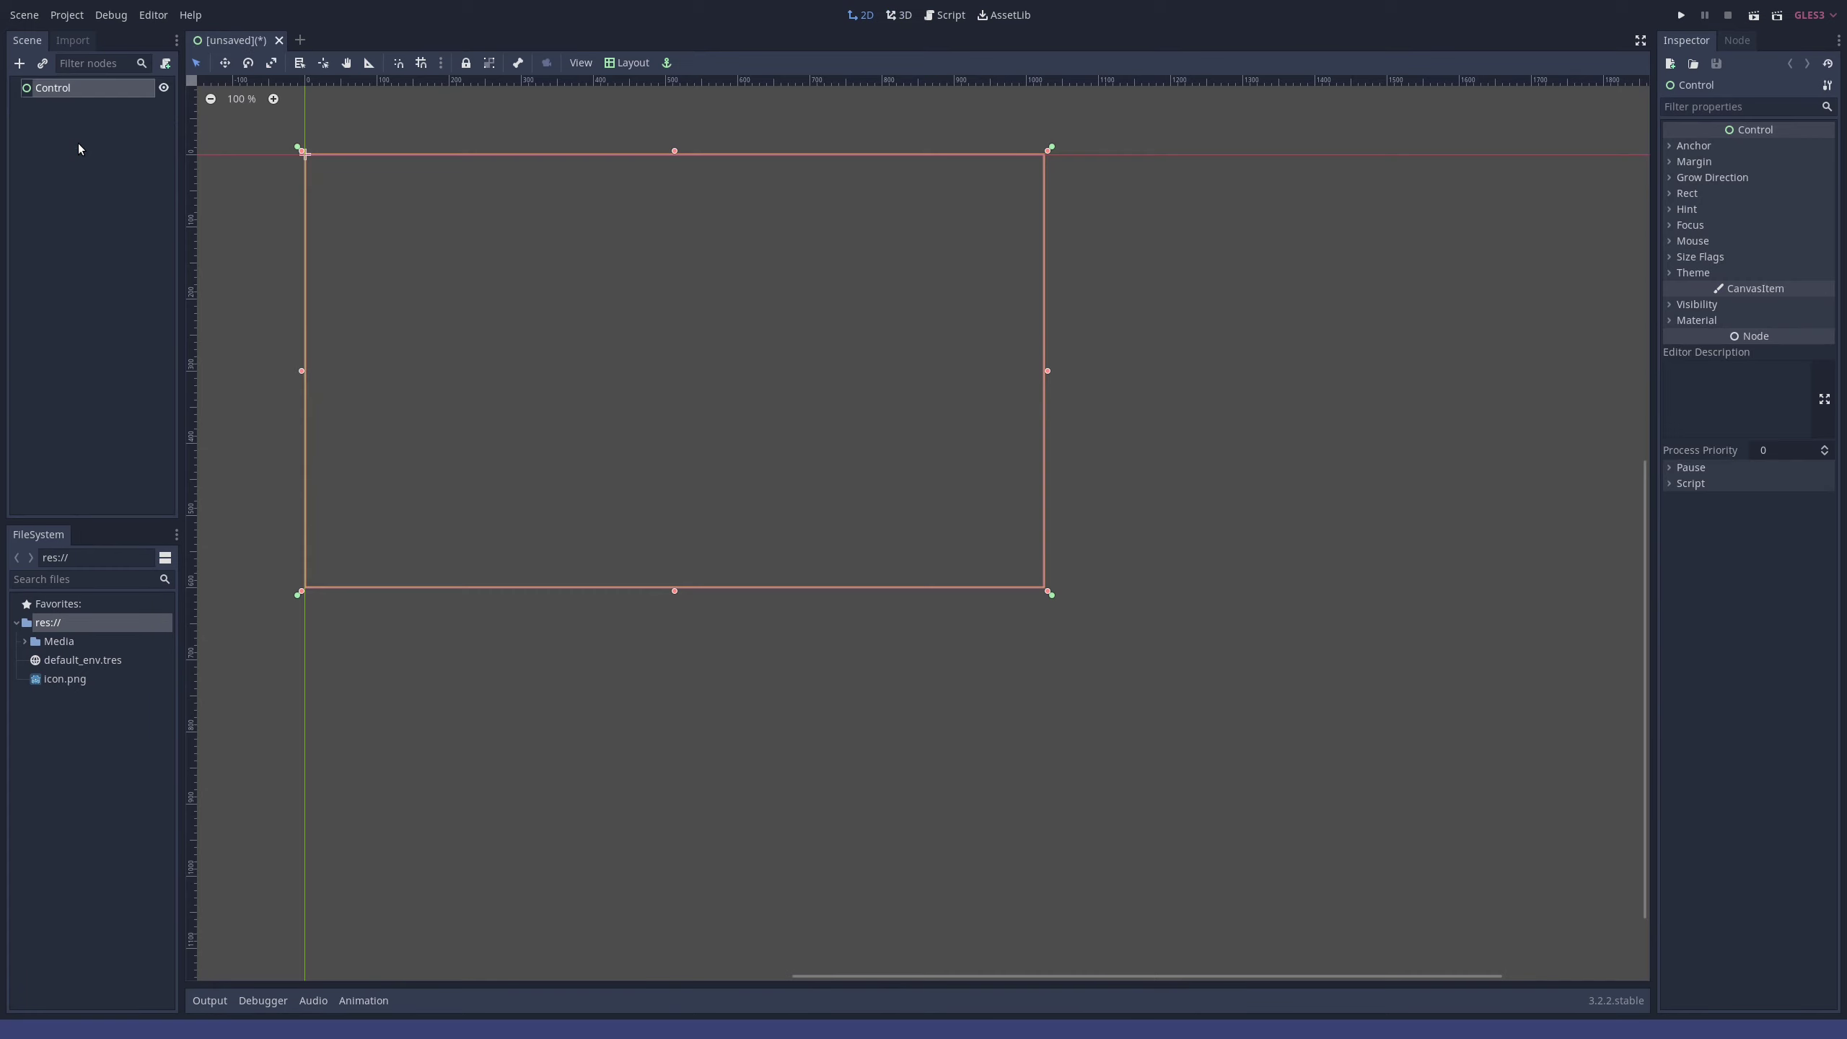
double_click(76, 87)
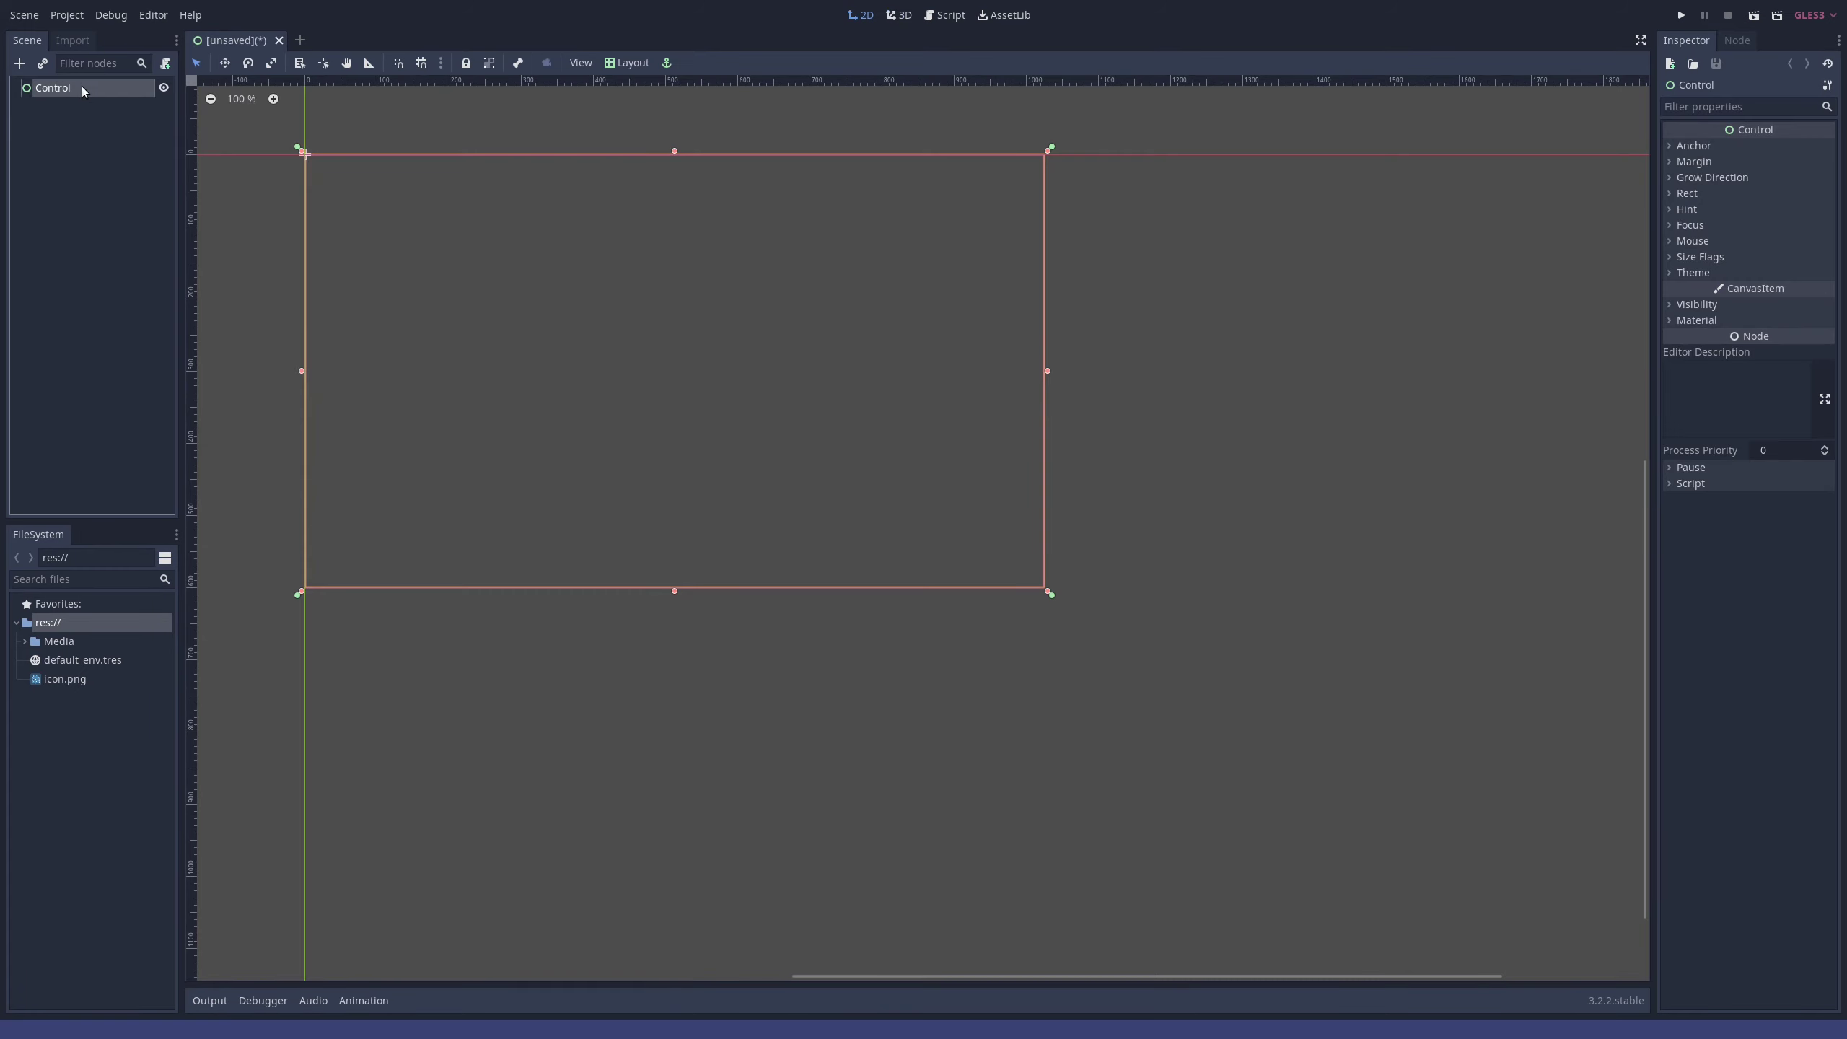
text(MainMenu)
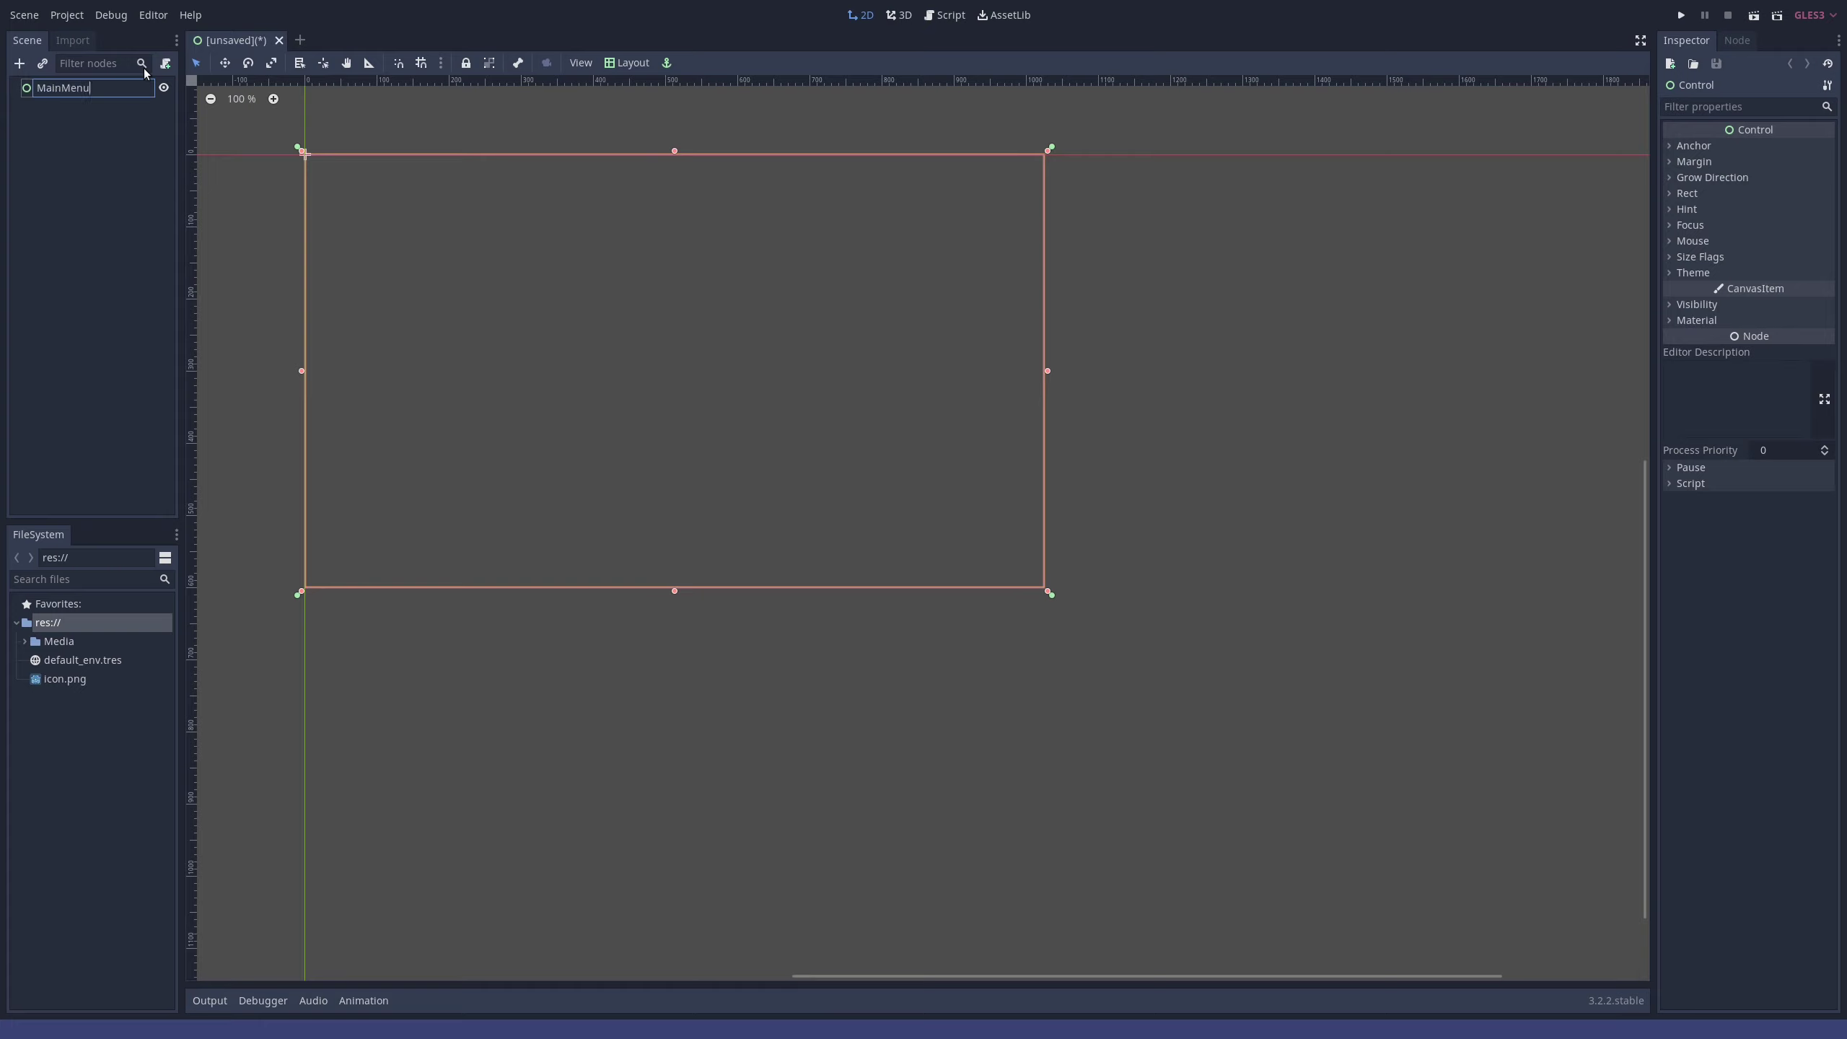
key(Return)
- Create the folders Scenes, Particles and Textures in the project root res://
right_click(52, 627)
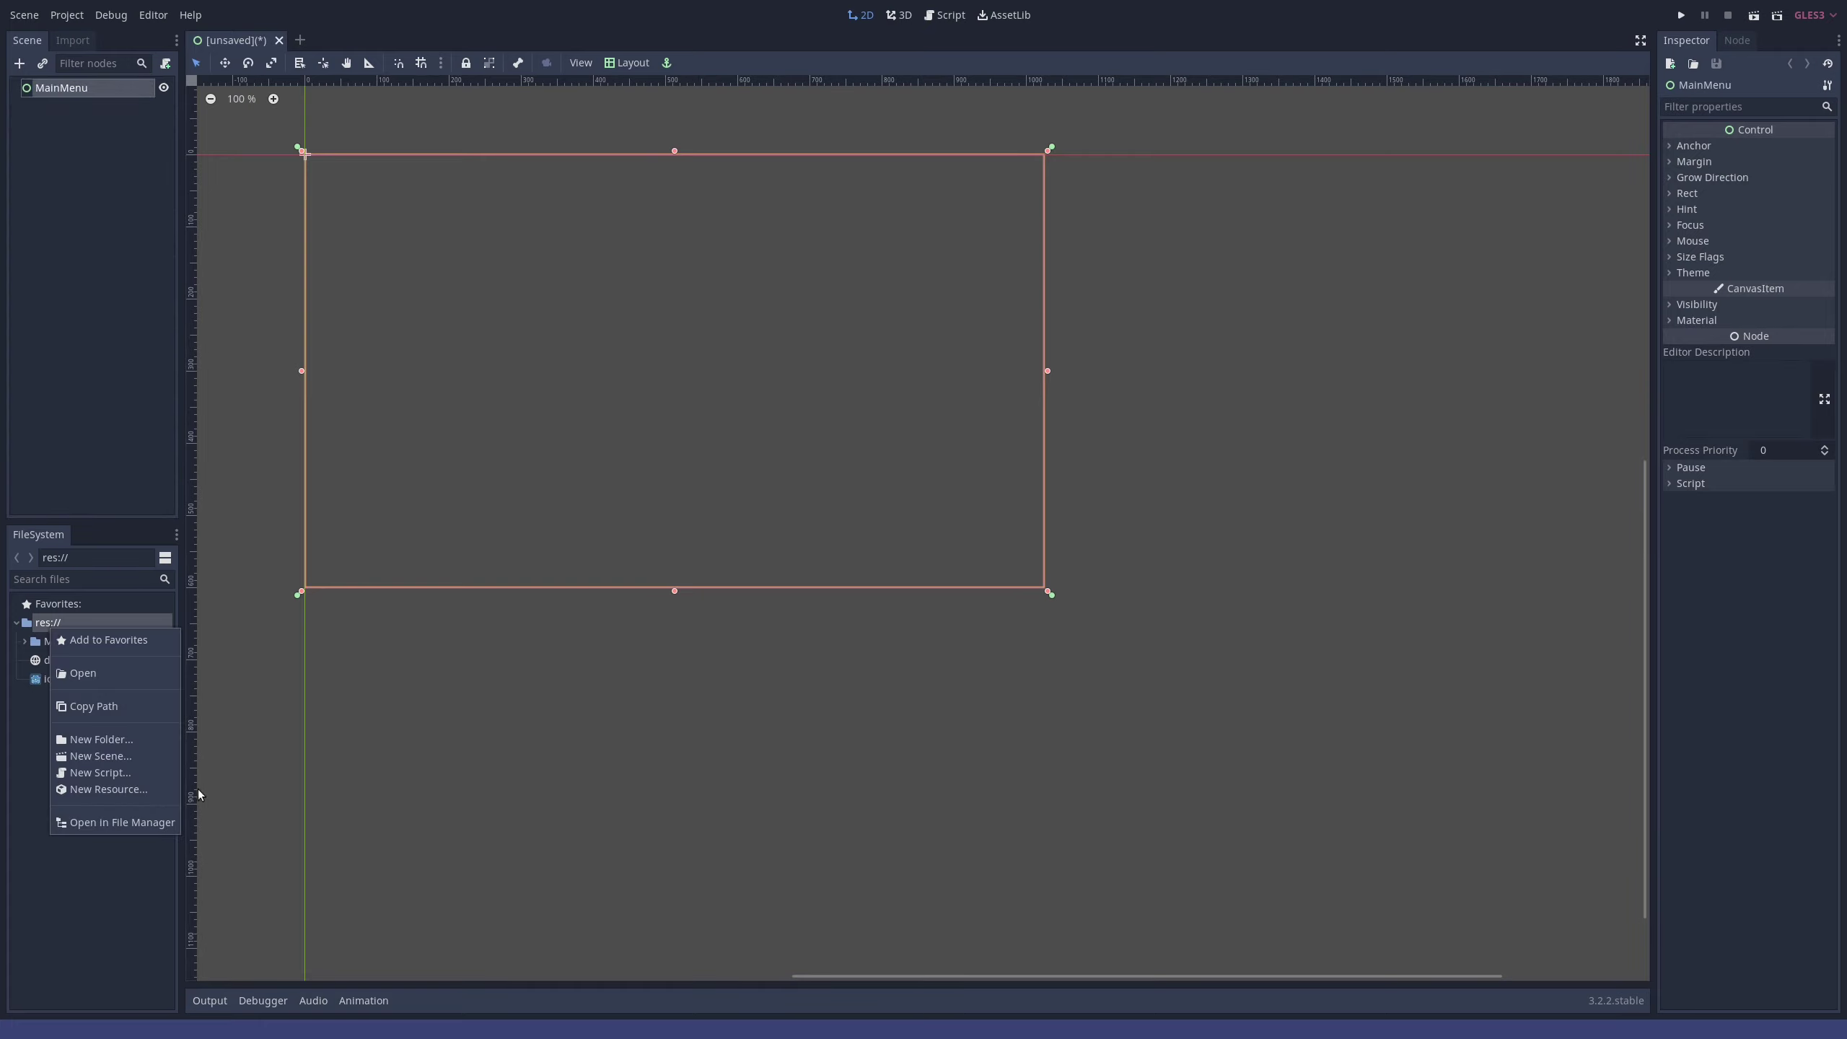
click(125, 745)
text(Scene)
key(Return)
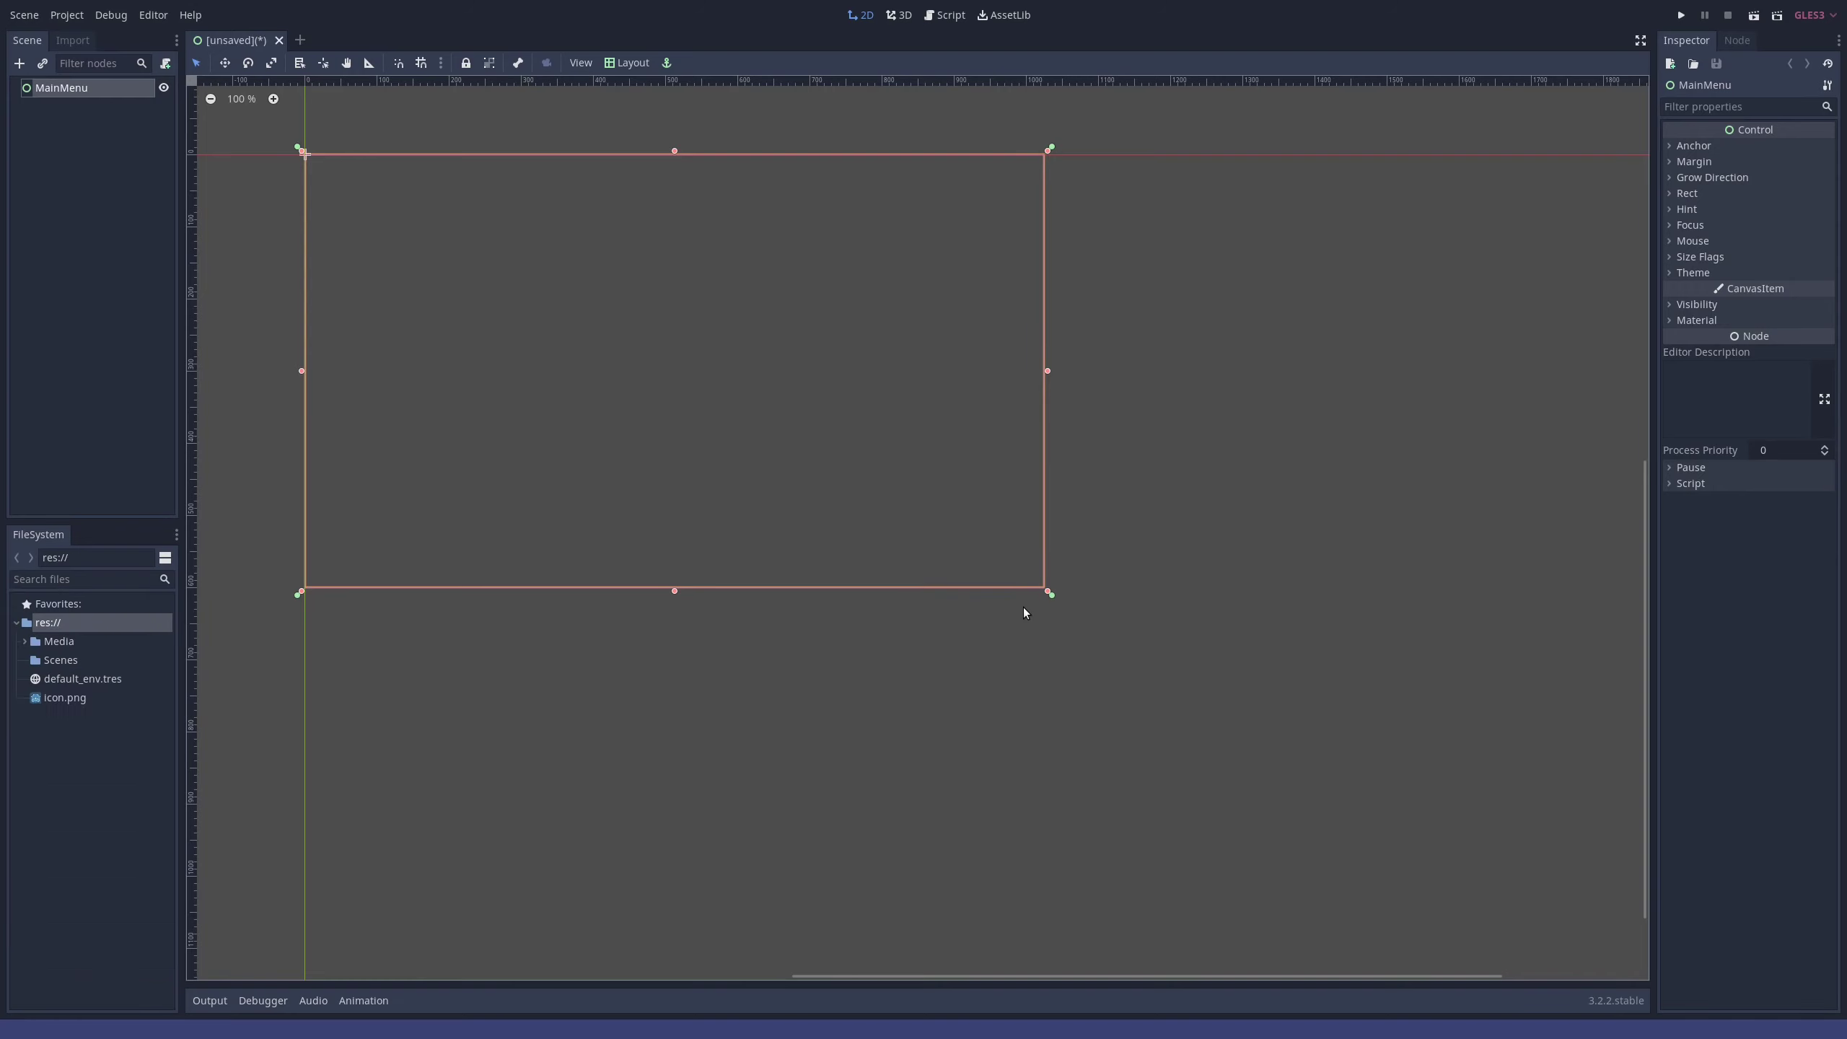
right_click(57, 628)
click(132, 740)
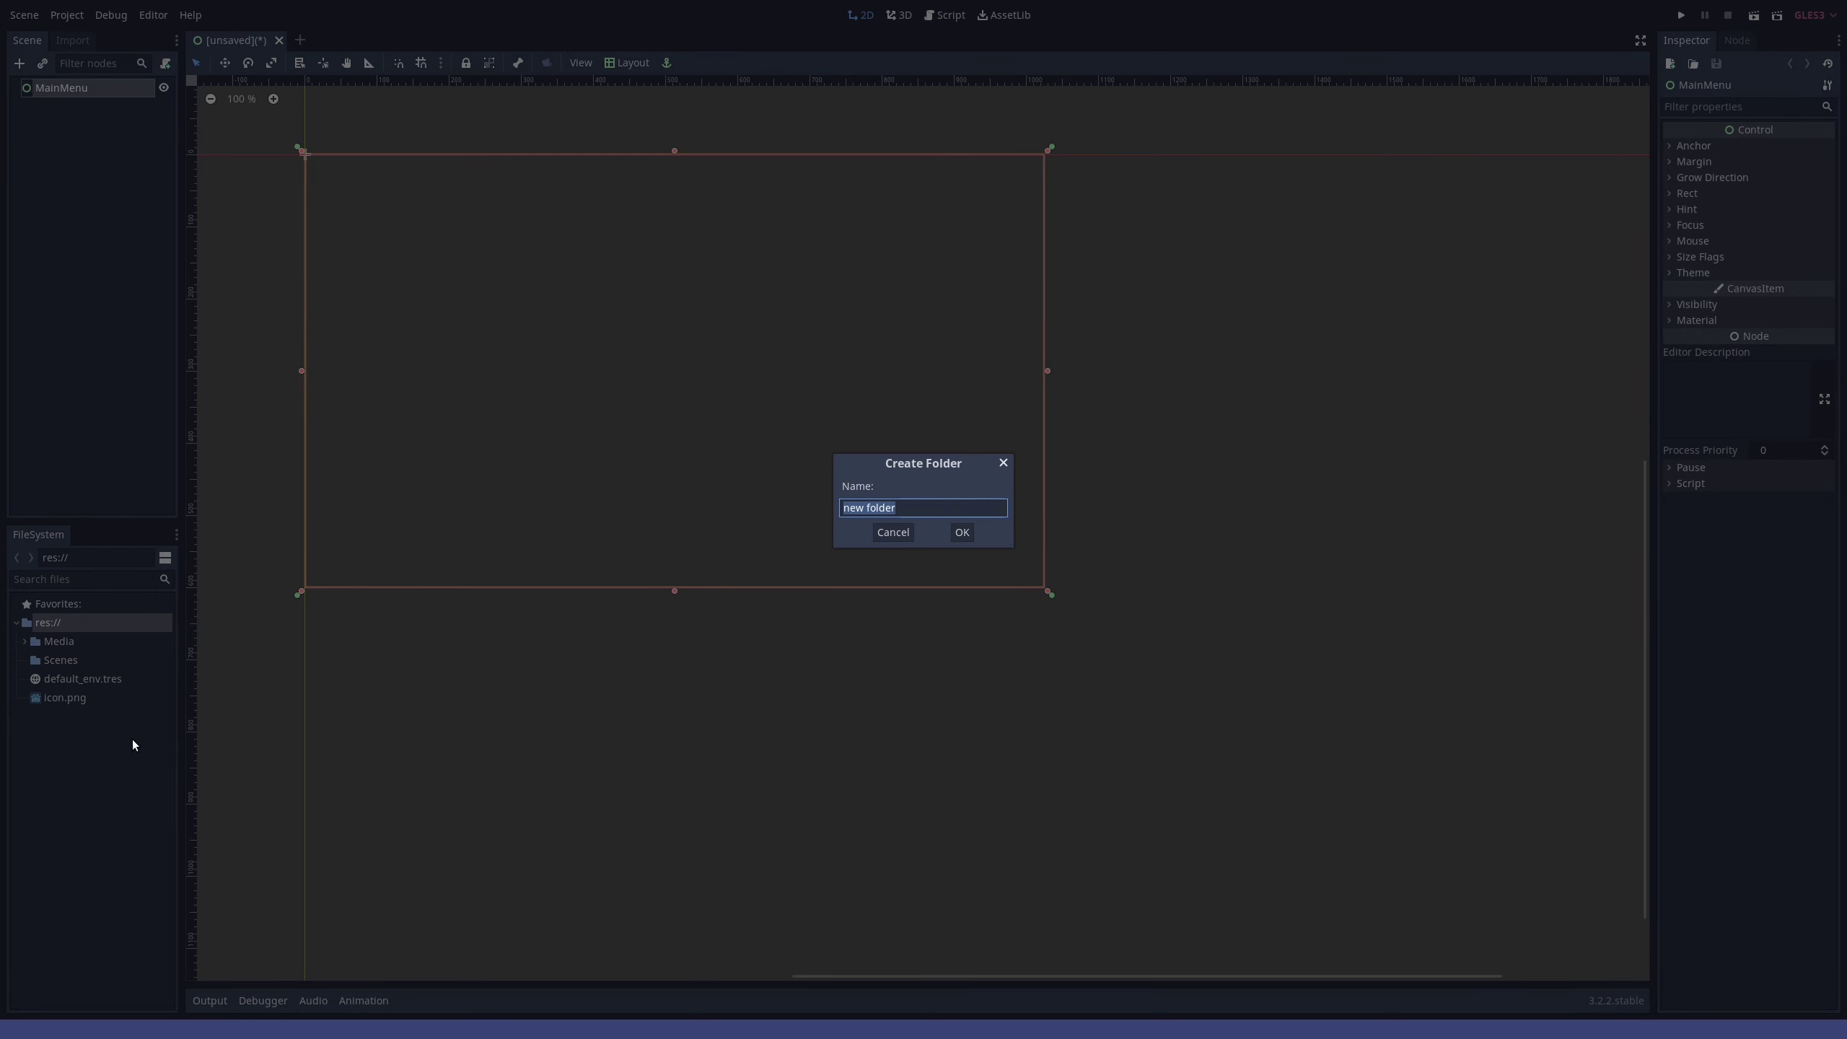
text(Particles)
key(Return)
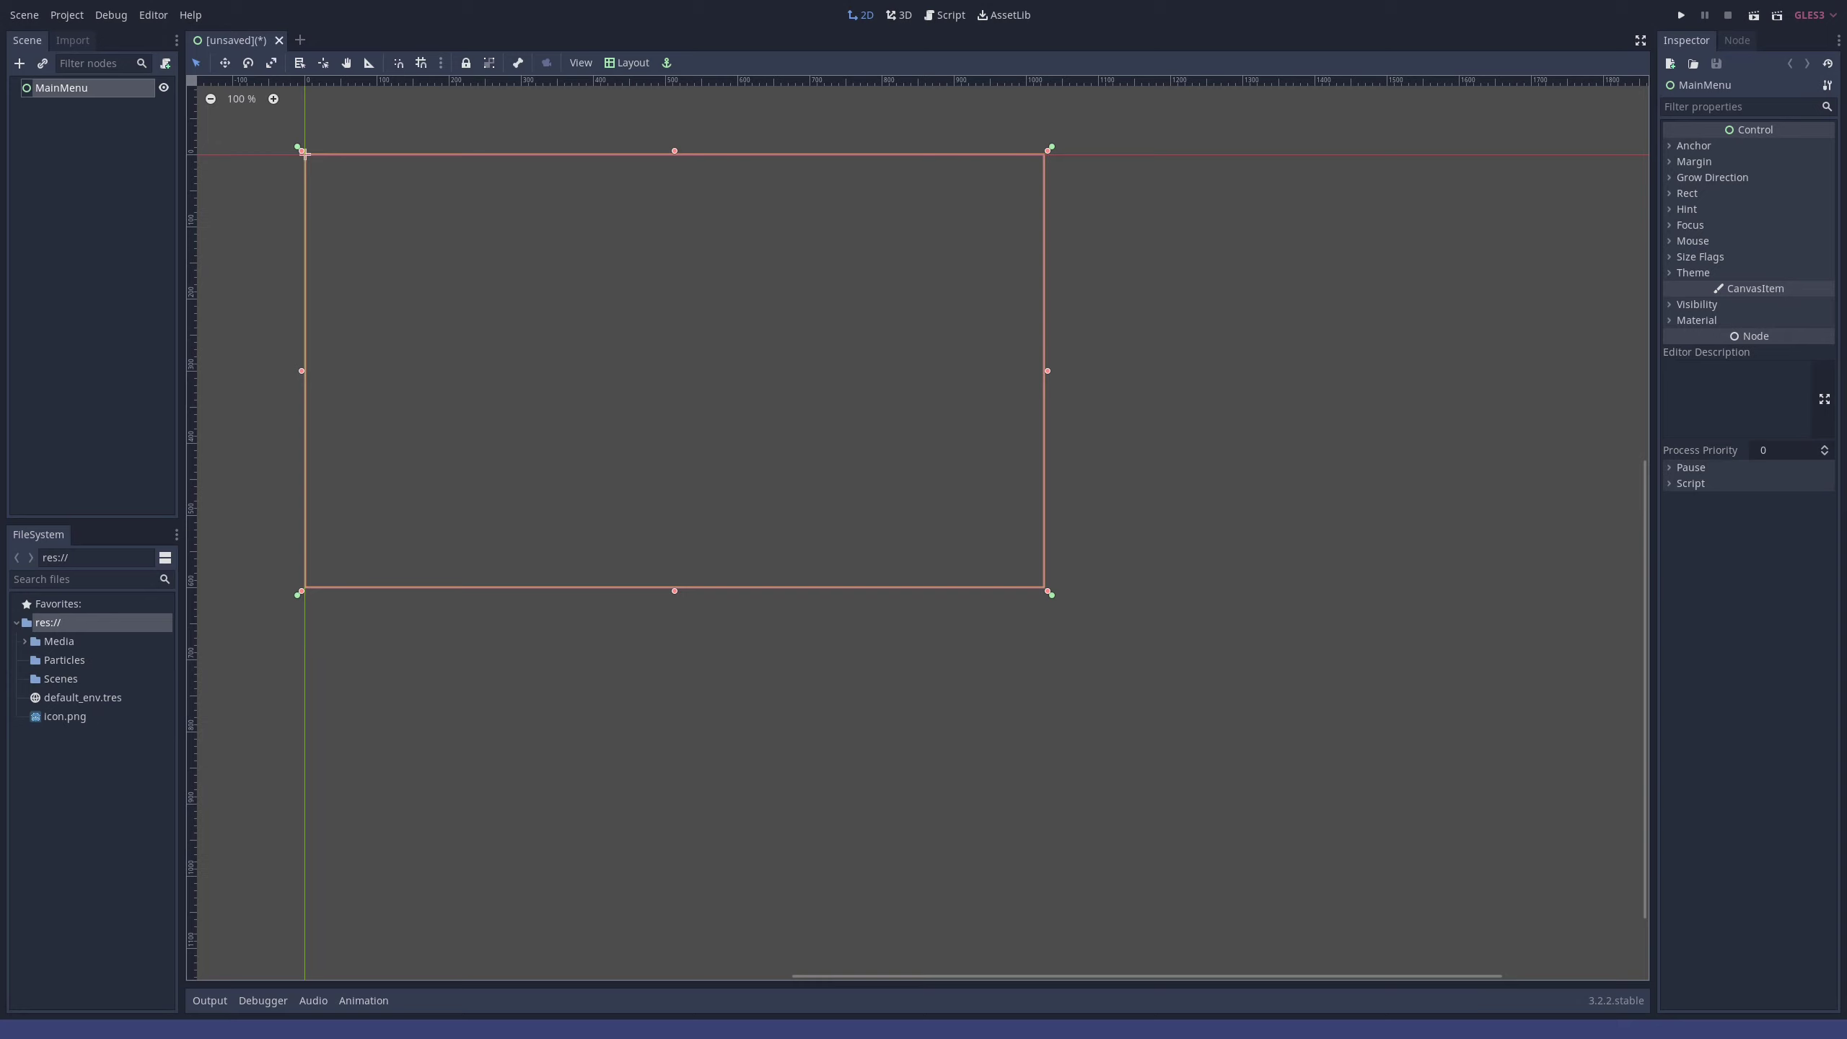
right_click(51, 624)
click(129, 740)
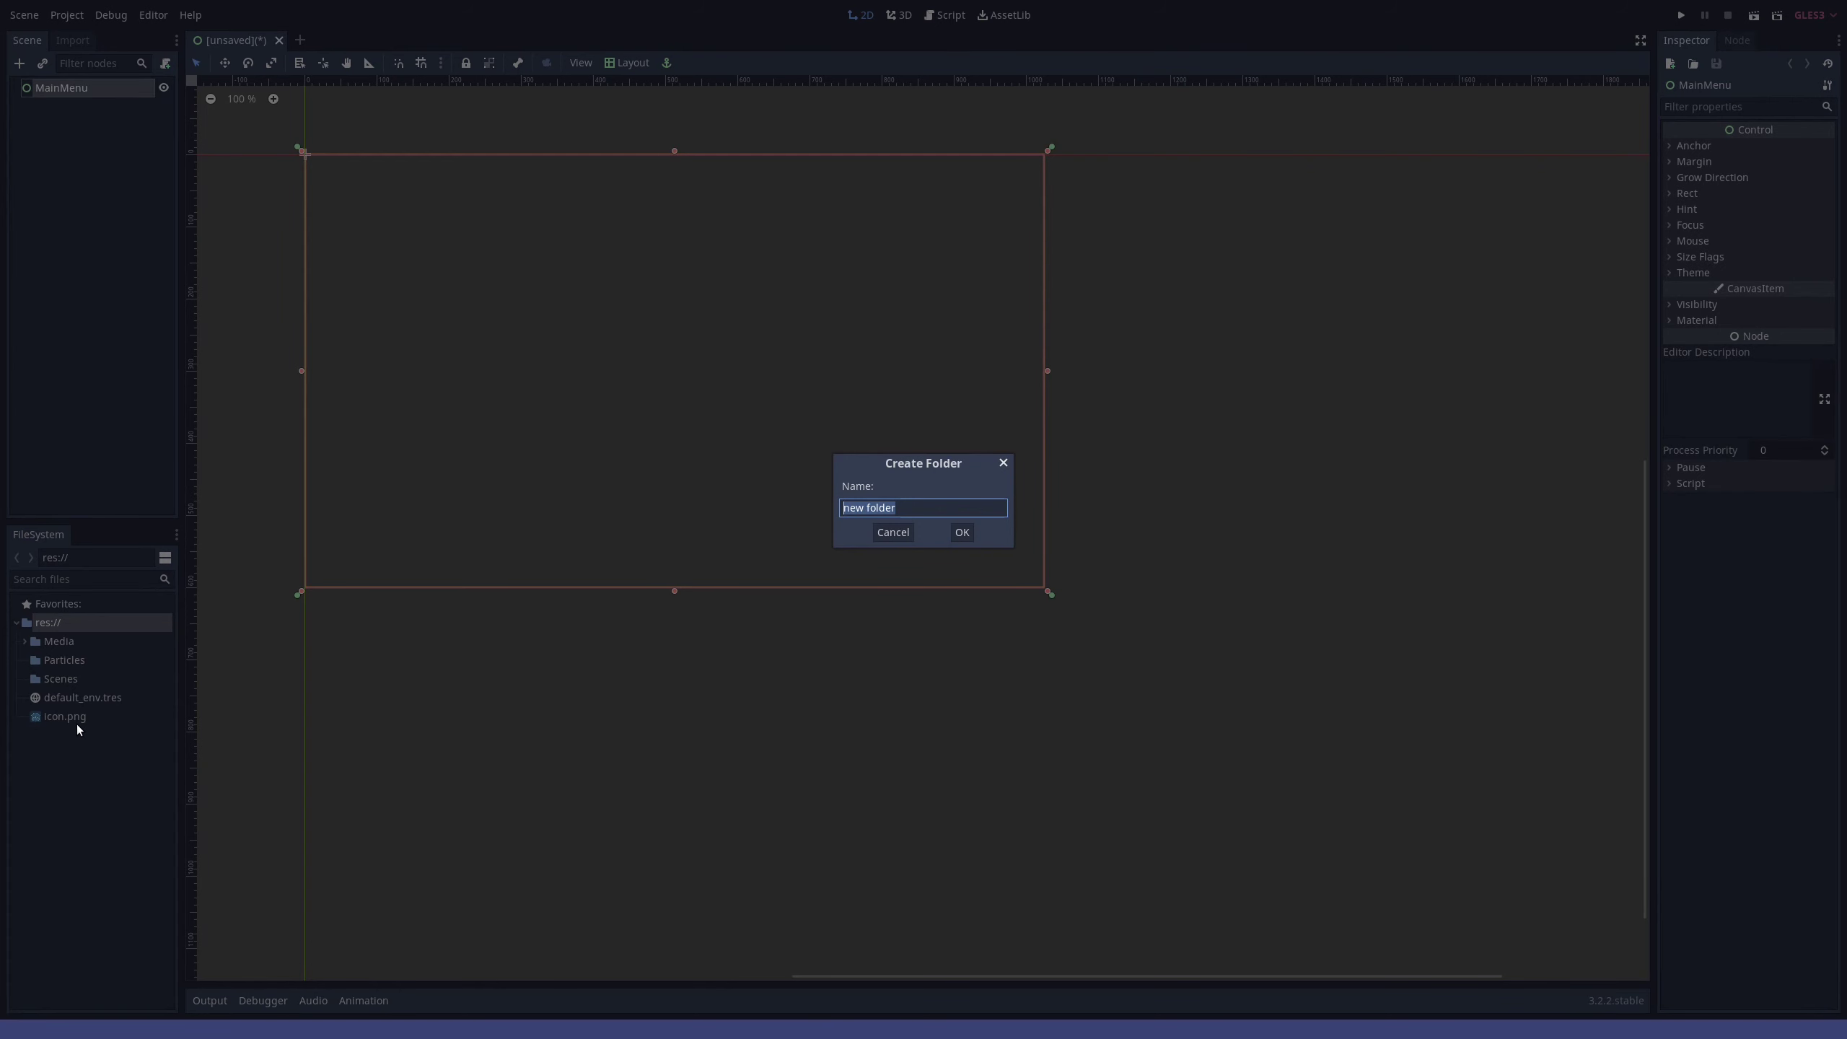
text(Textures)
key(Return)
- Create a Menus subfolder inside the Scenes folder
click(61, 678)
right_click(64, 682)
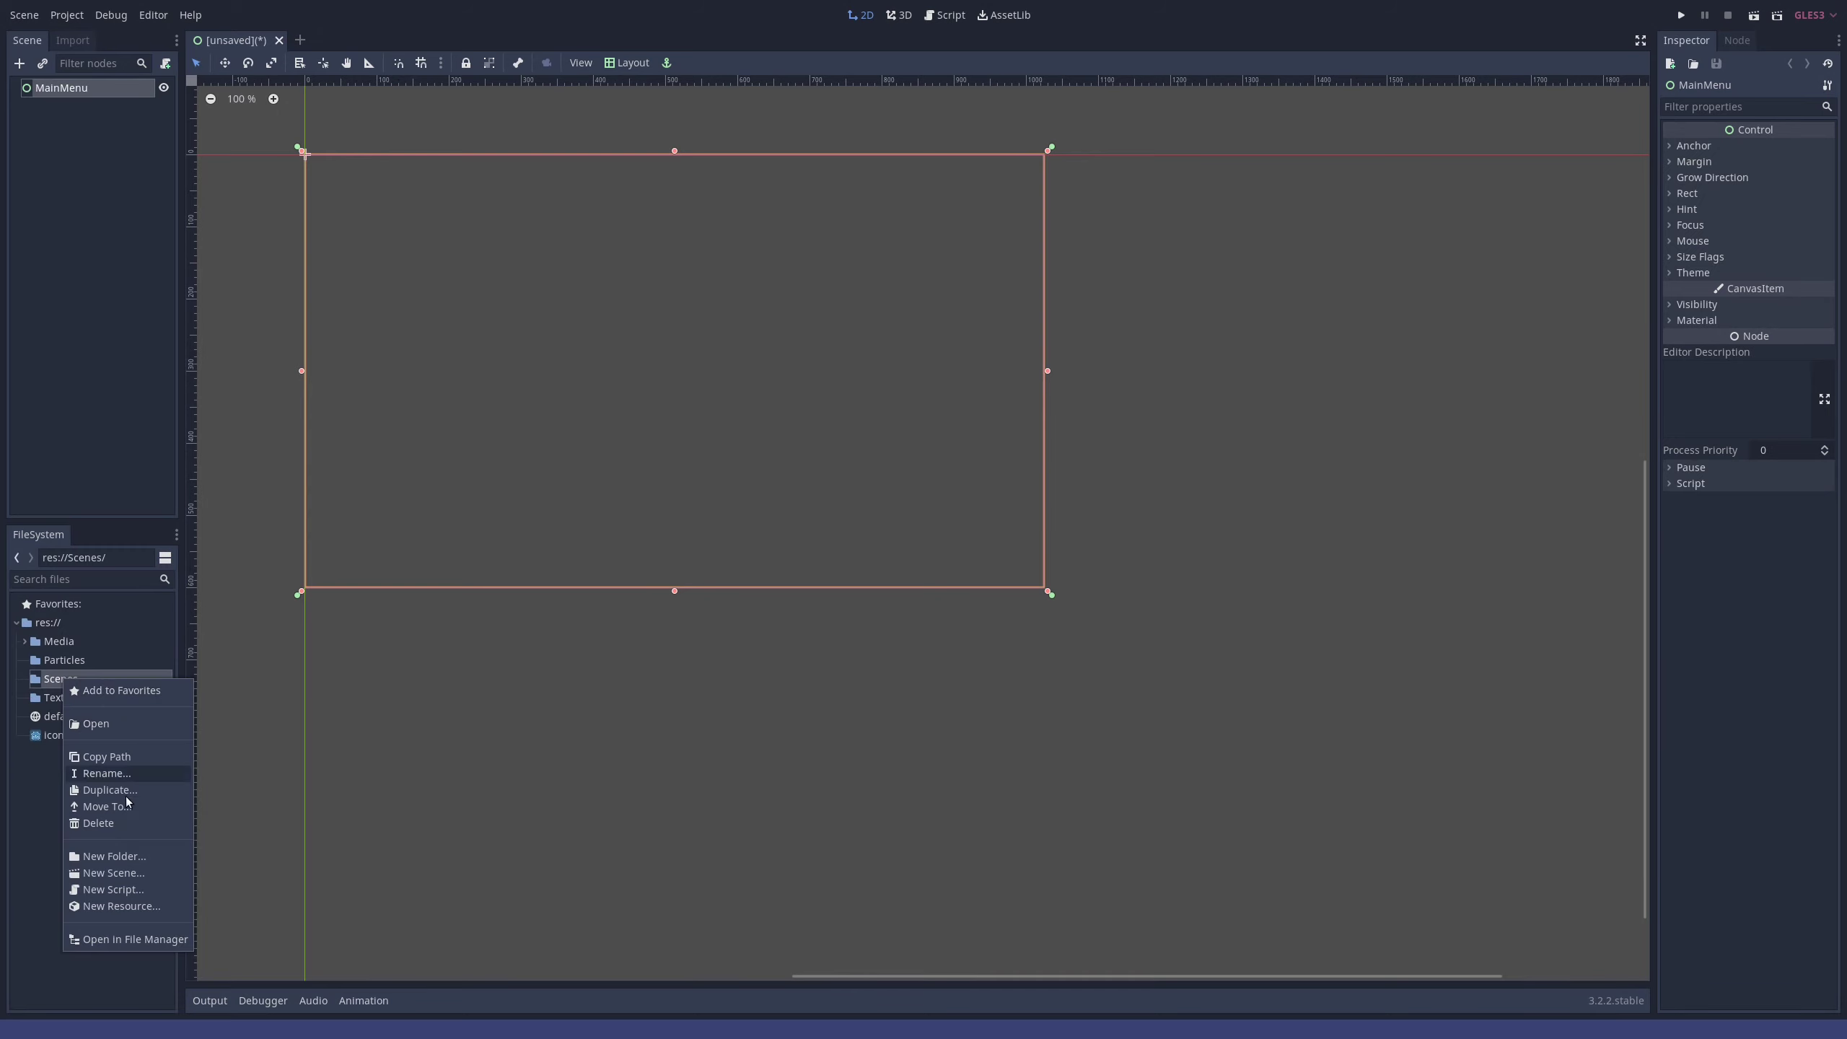
click(142, 858)
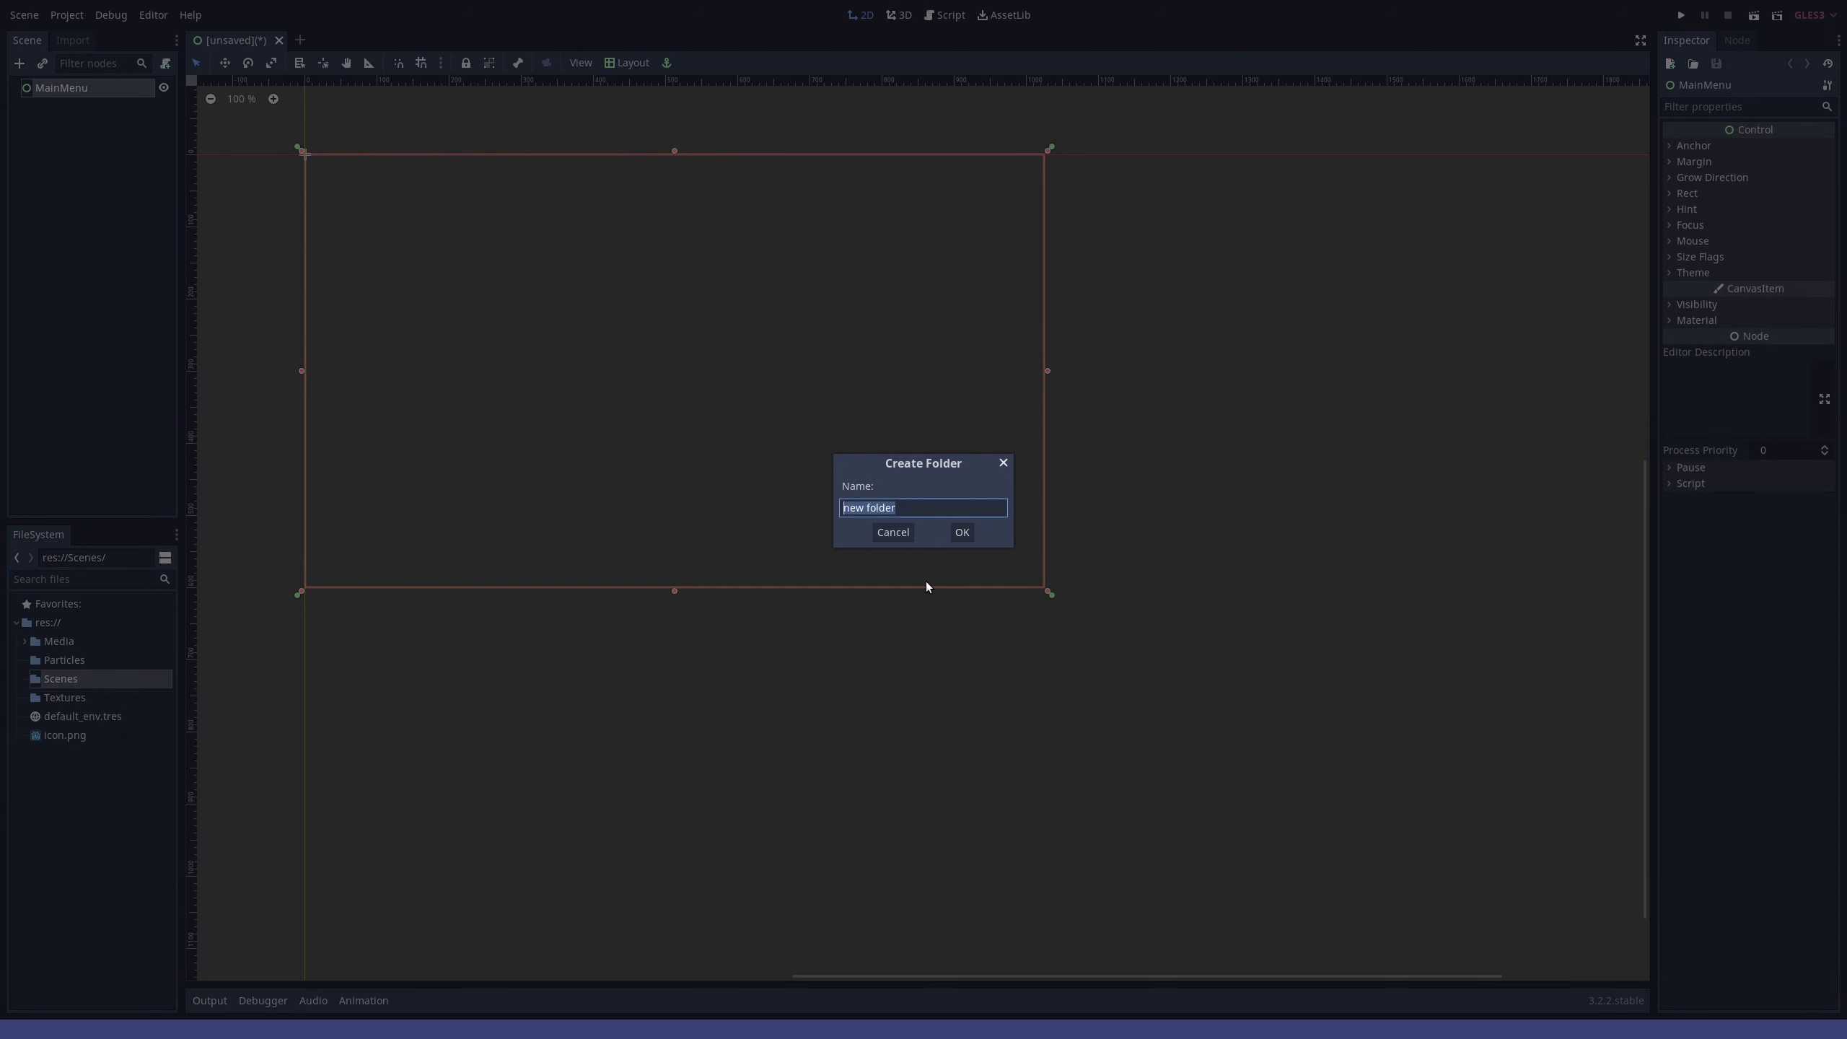
text(Menus)
key(Return)
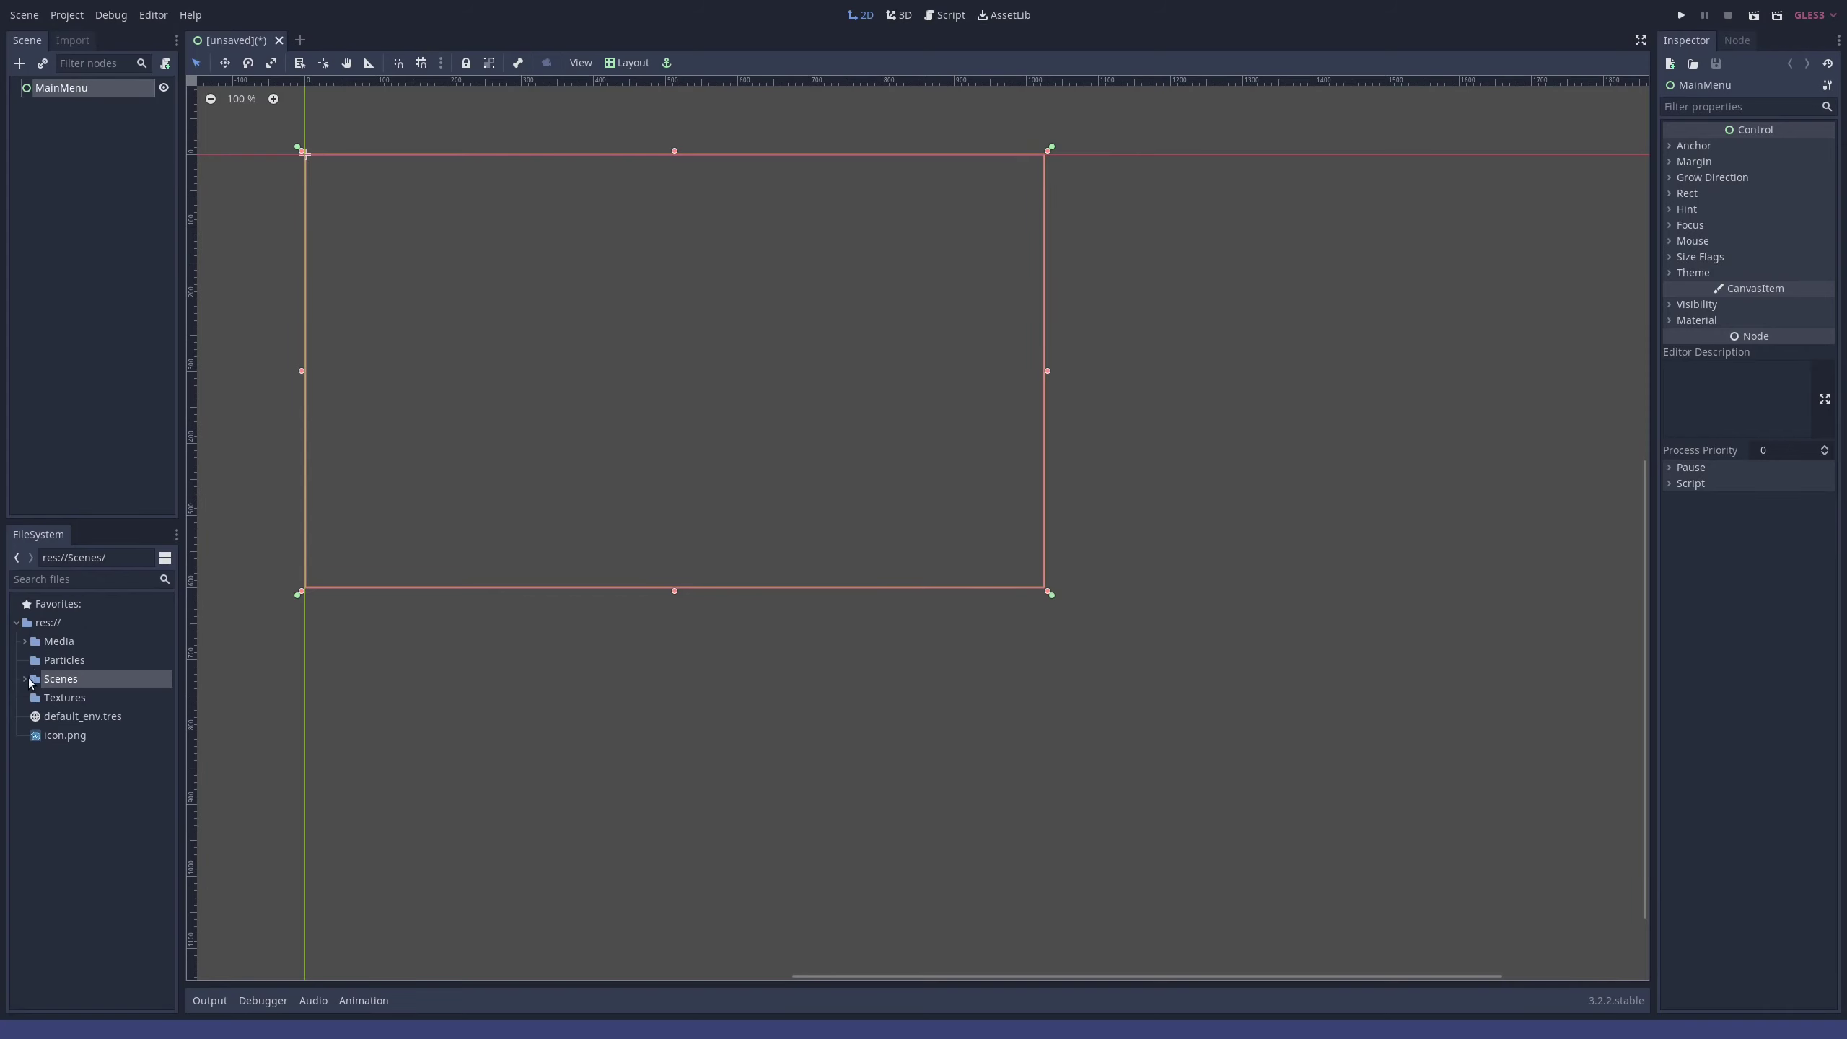
- Save the scene as MainMenu.tscn in res://Scenes/Menus and expand that folder in the file tree
click(53, 699)
click(24, 14)
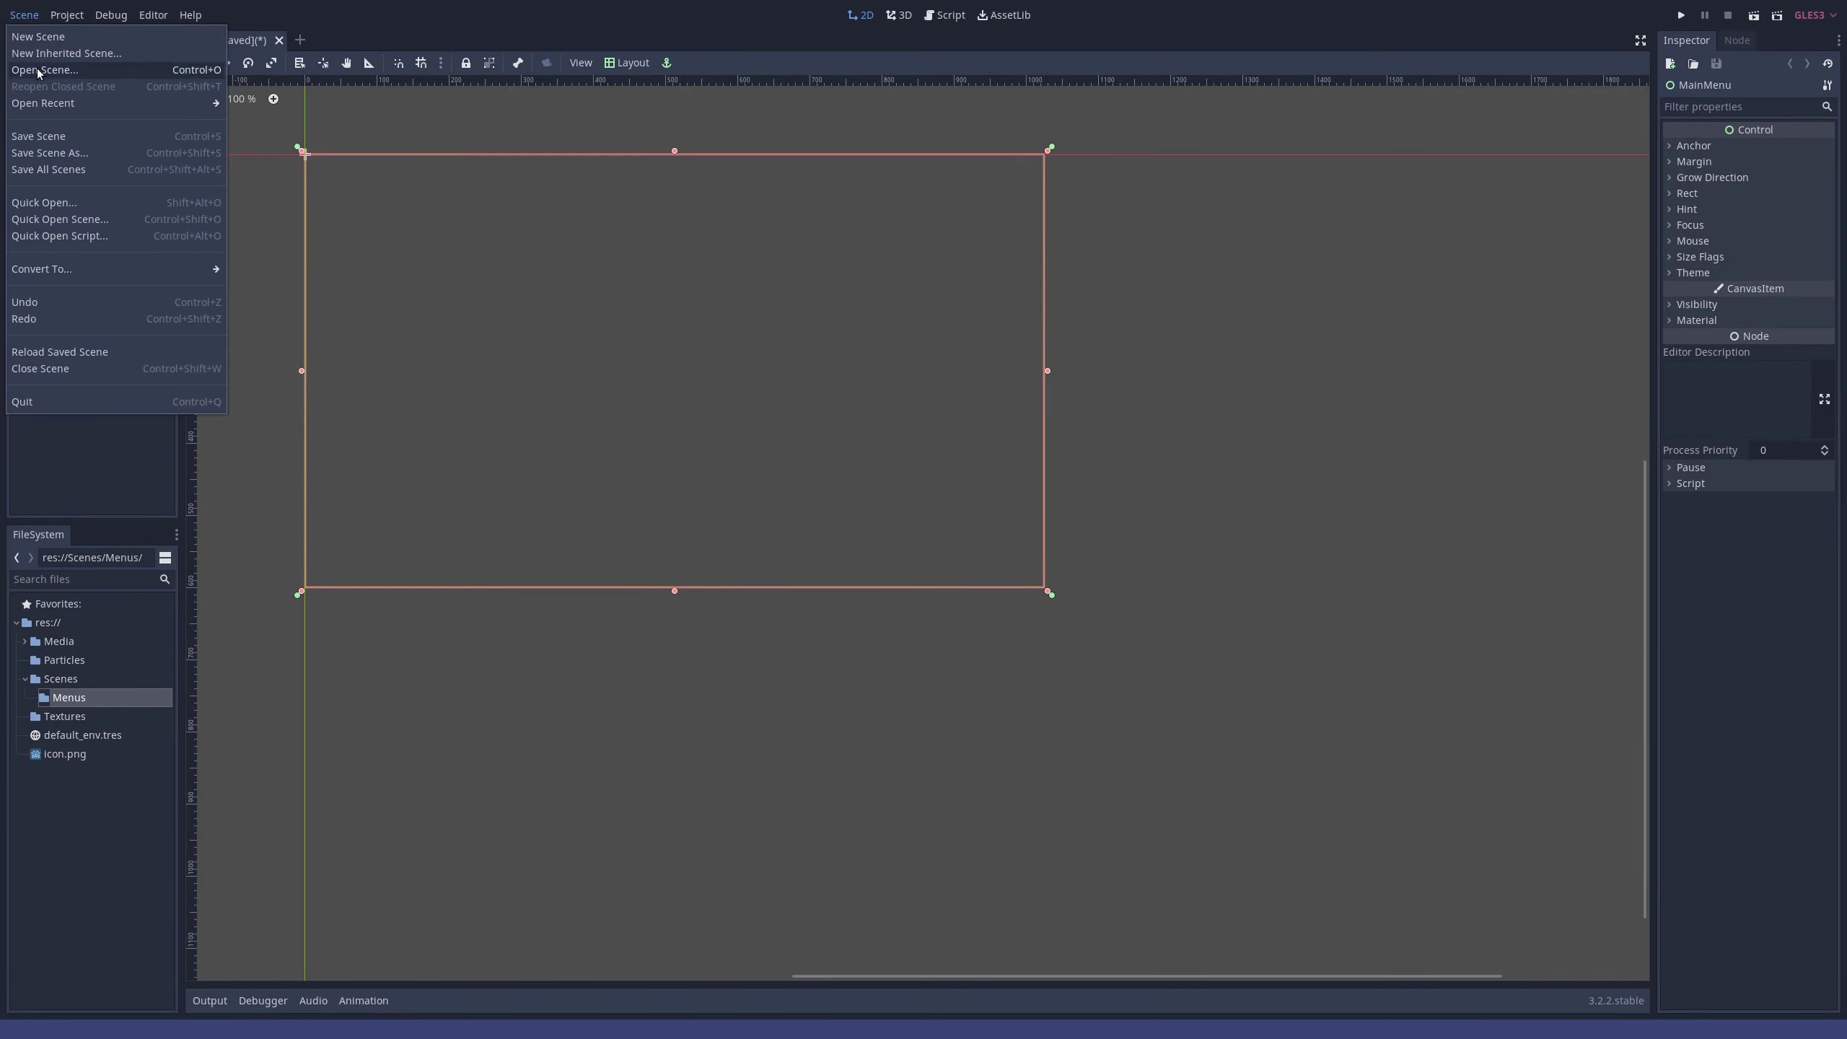
click(43, 154)
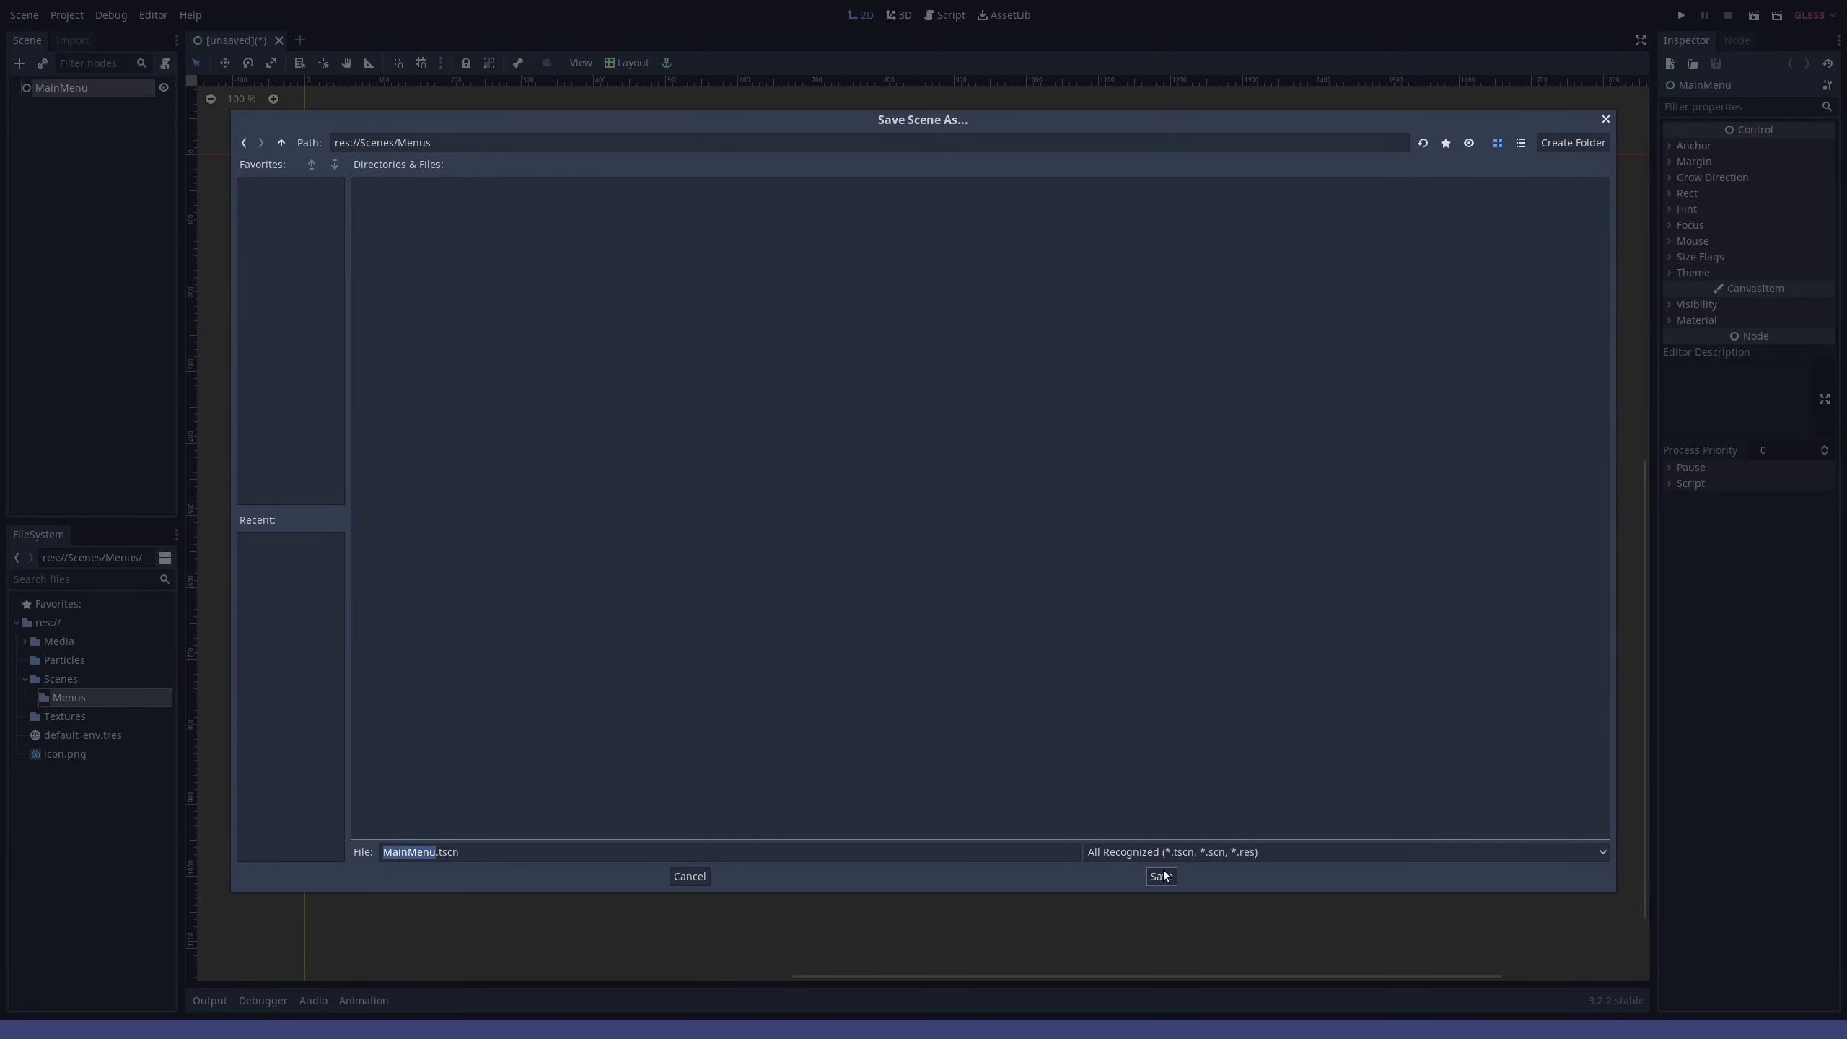
click(1162, 876)
click(33, 697)
scroll(977, 308, down, 5)
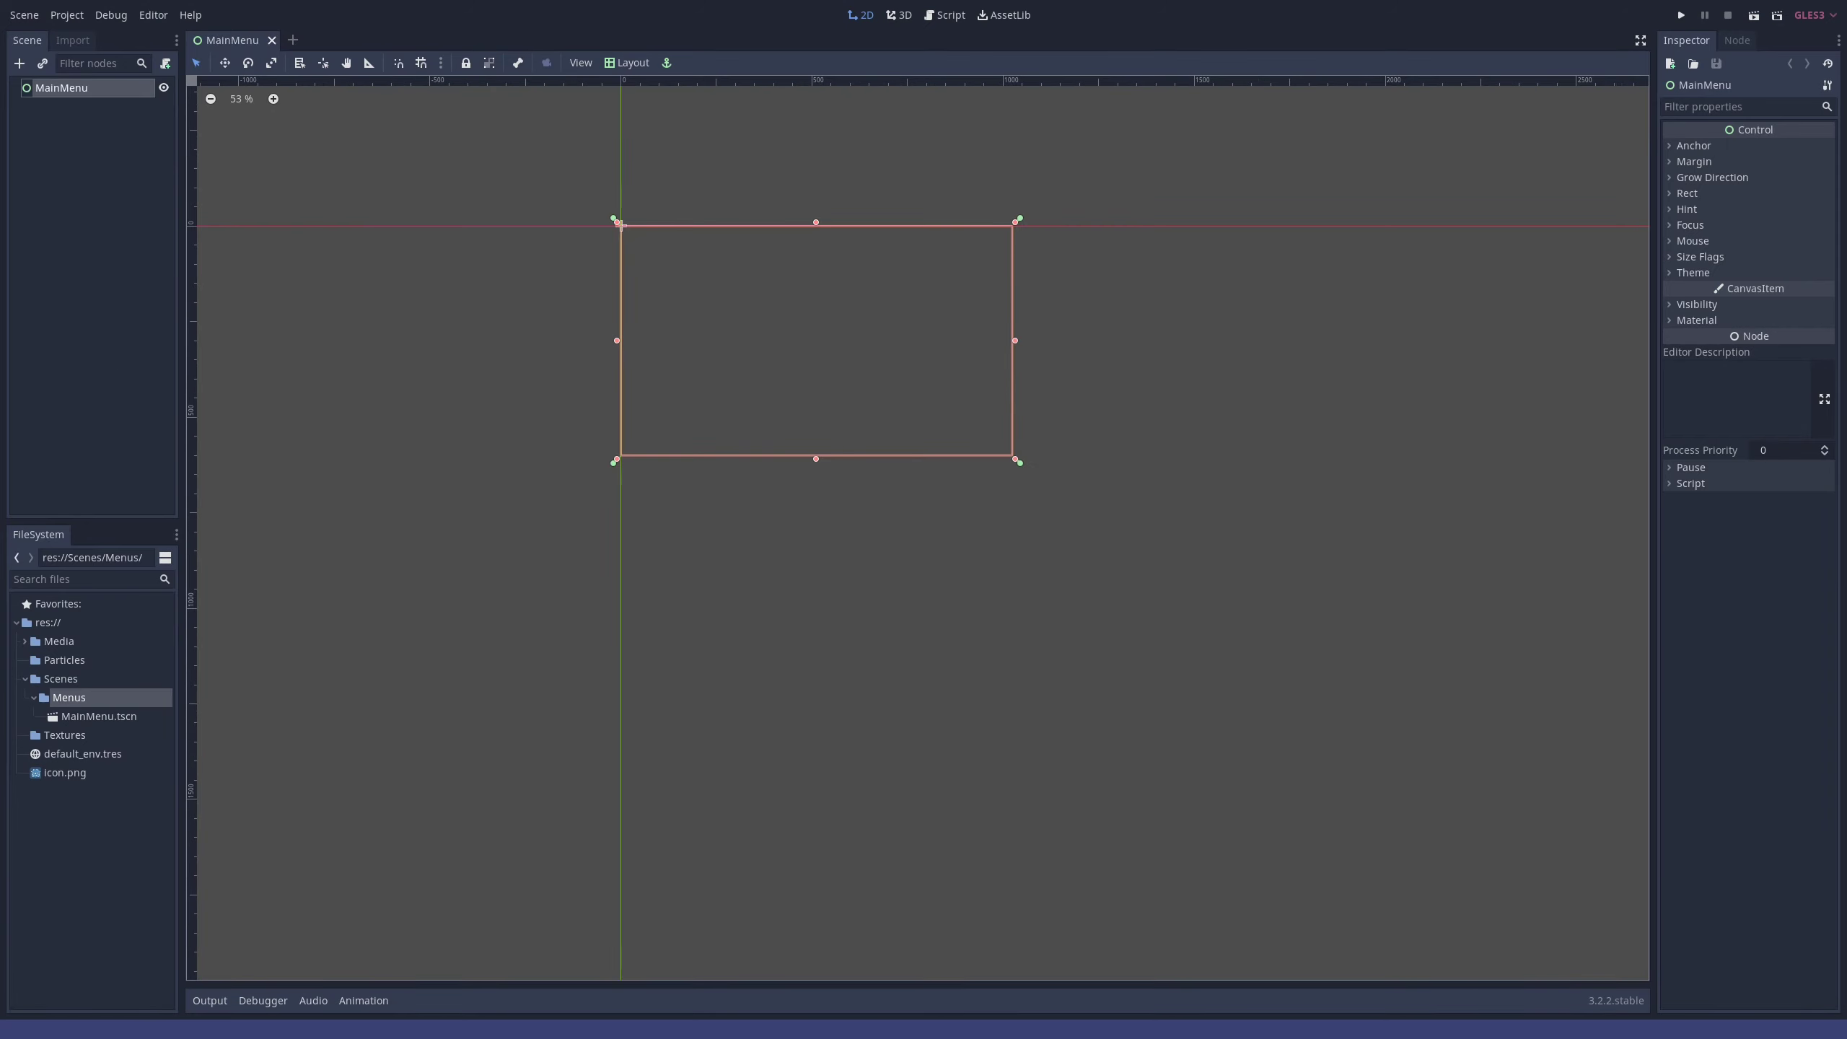
- In the project settings for the display window, set the window size to width 1440 and height 3400
click(66, 14)
click(91, 34)
scroll(710, 517, down, 5)
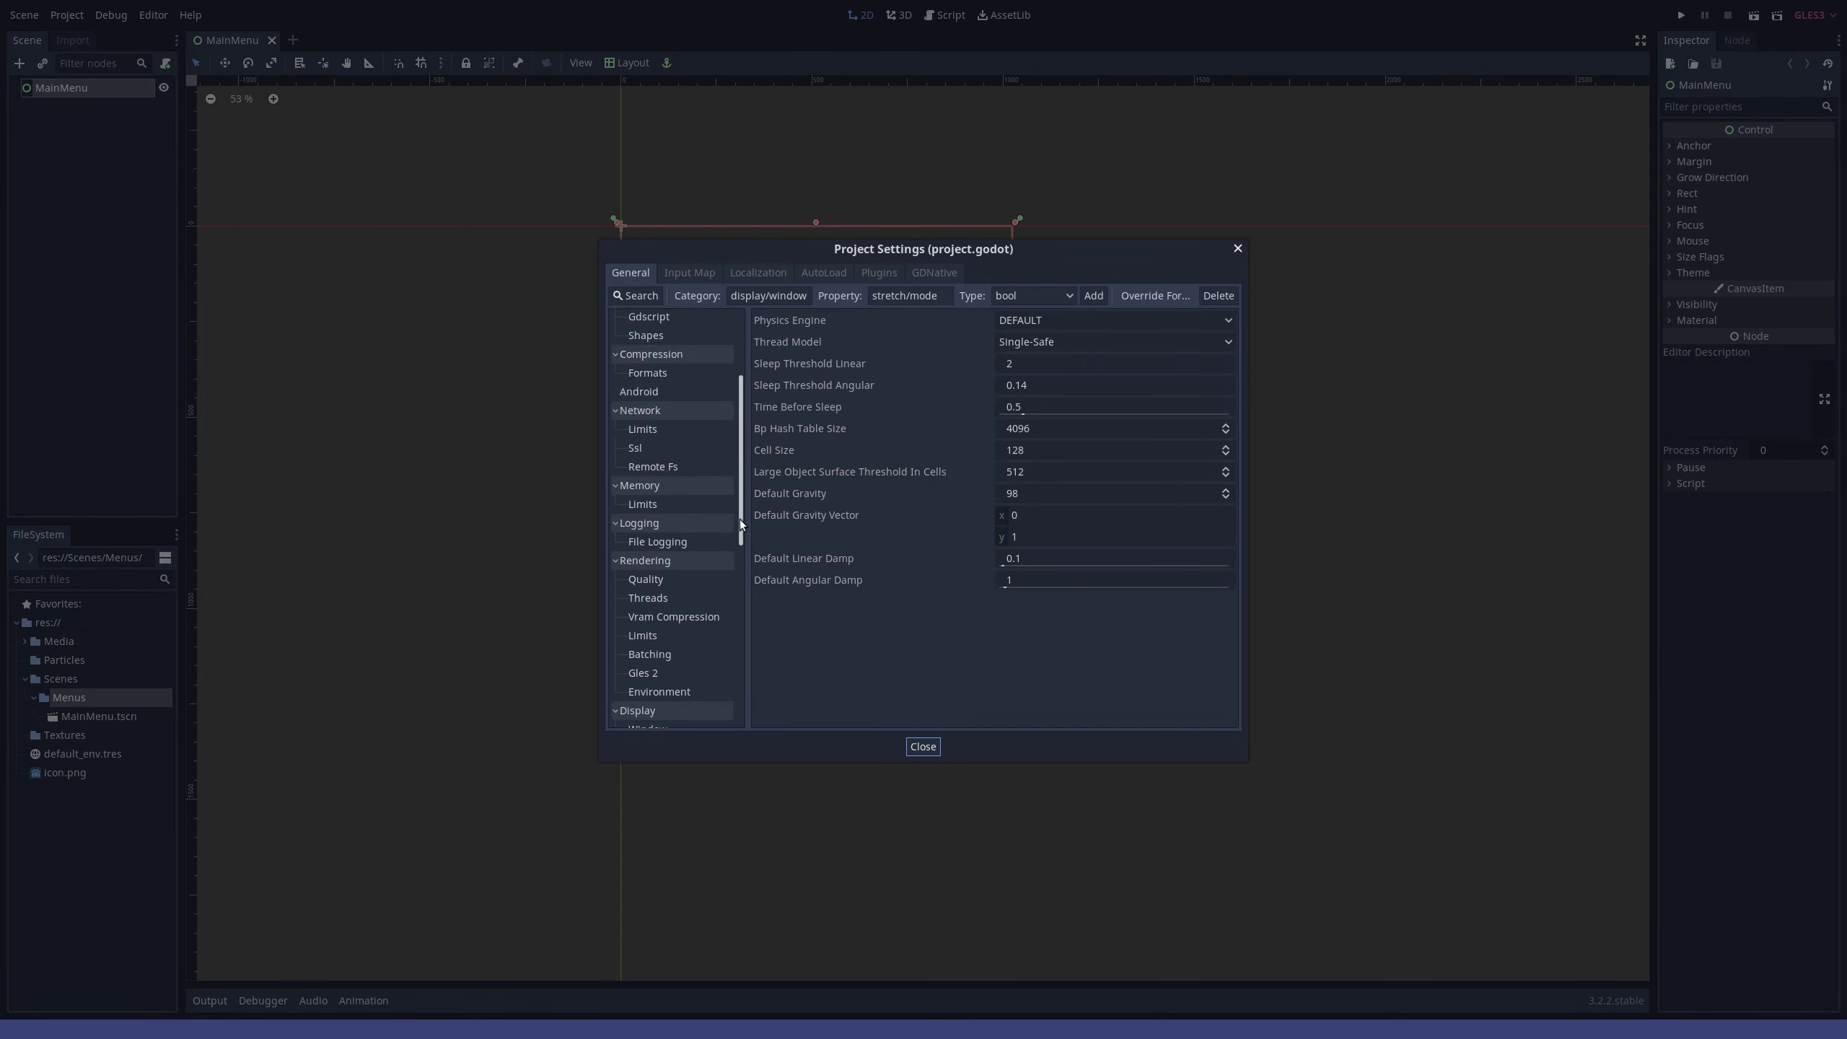
scroll(705, 518, down, 4)
click(667, 474)
scroll(1002, 366, down, 3)
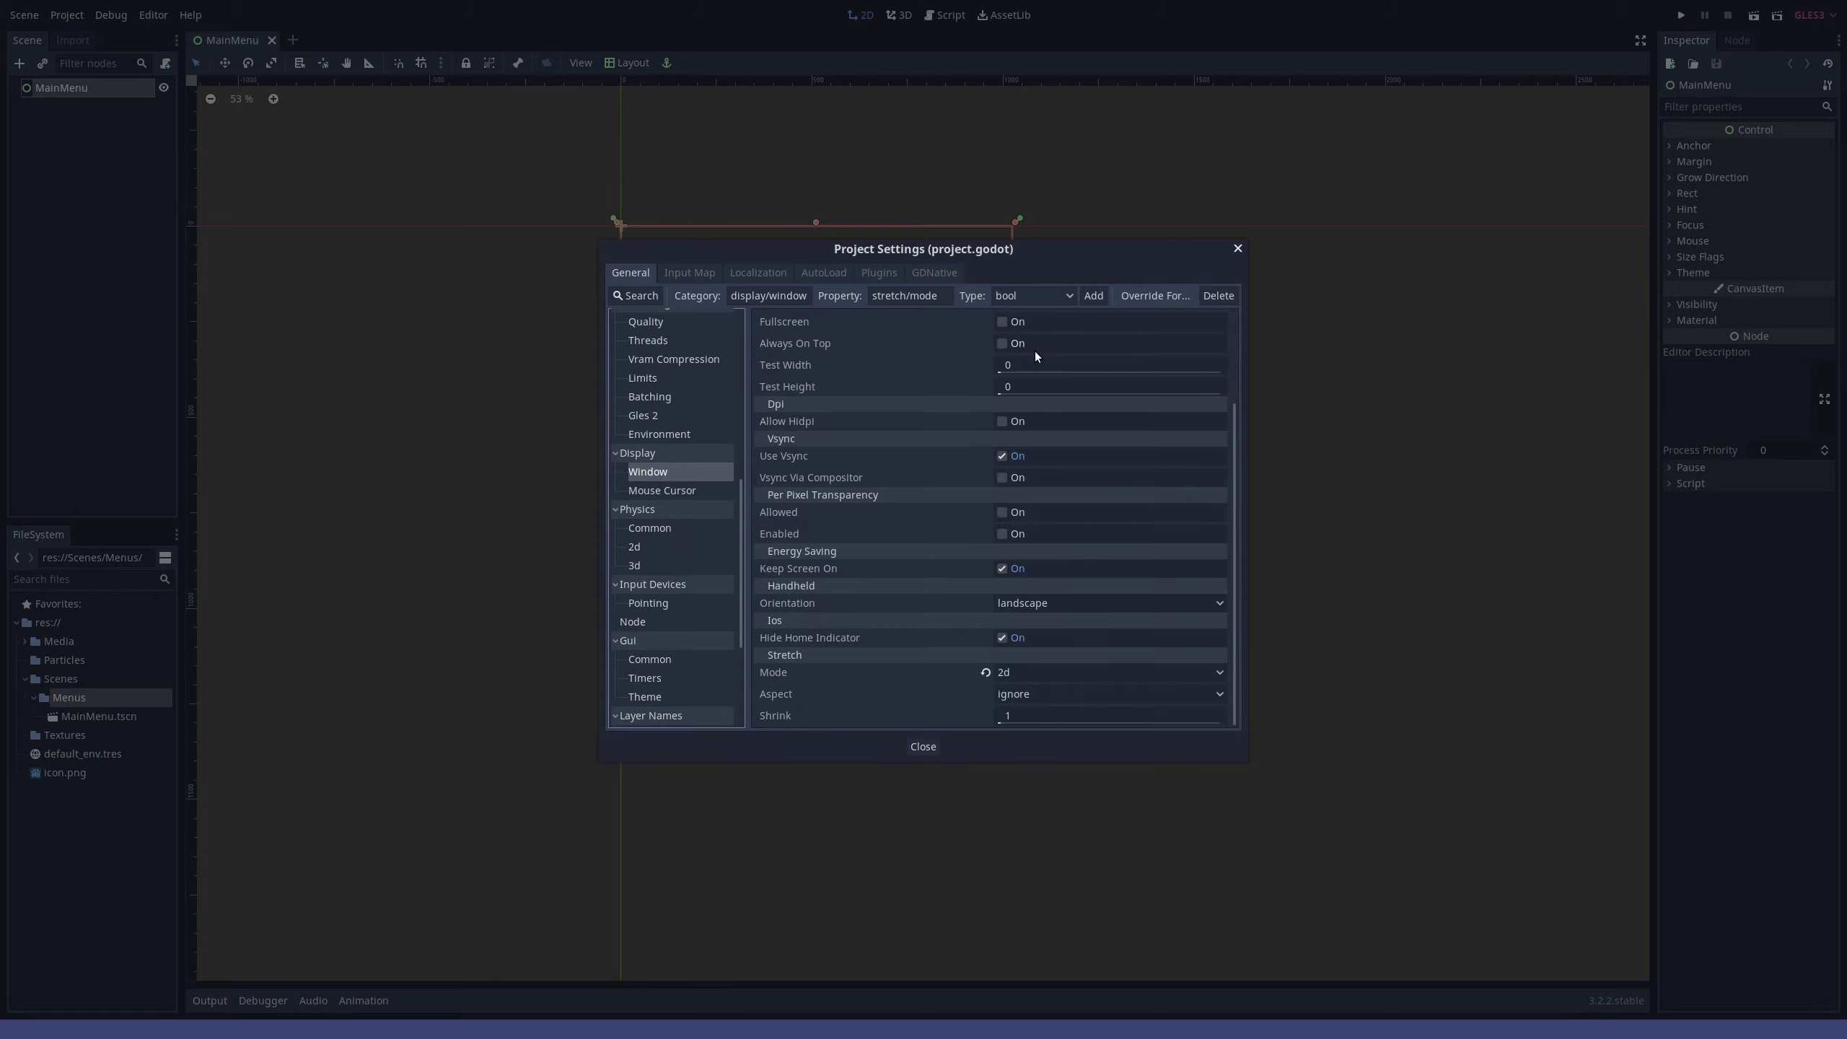
scroll(1018, 378, up, 2)
click(1055, 355)
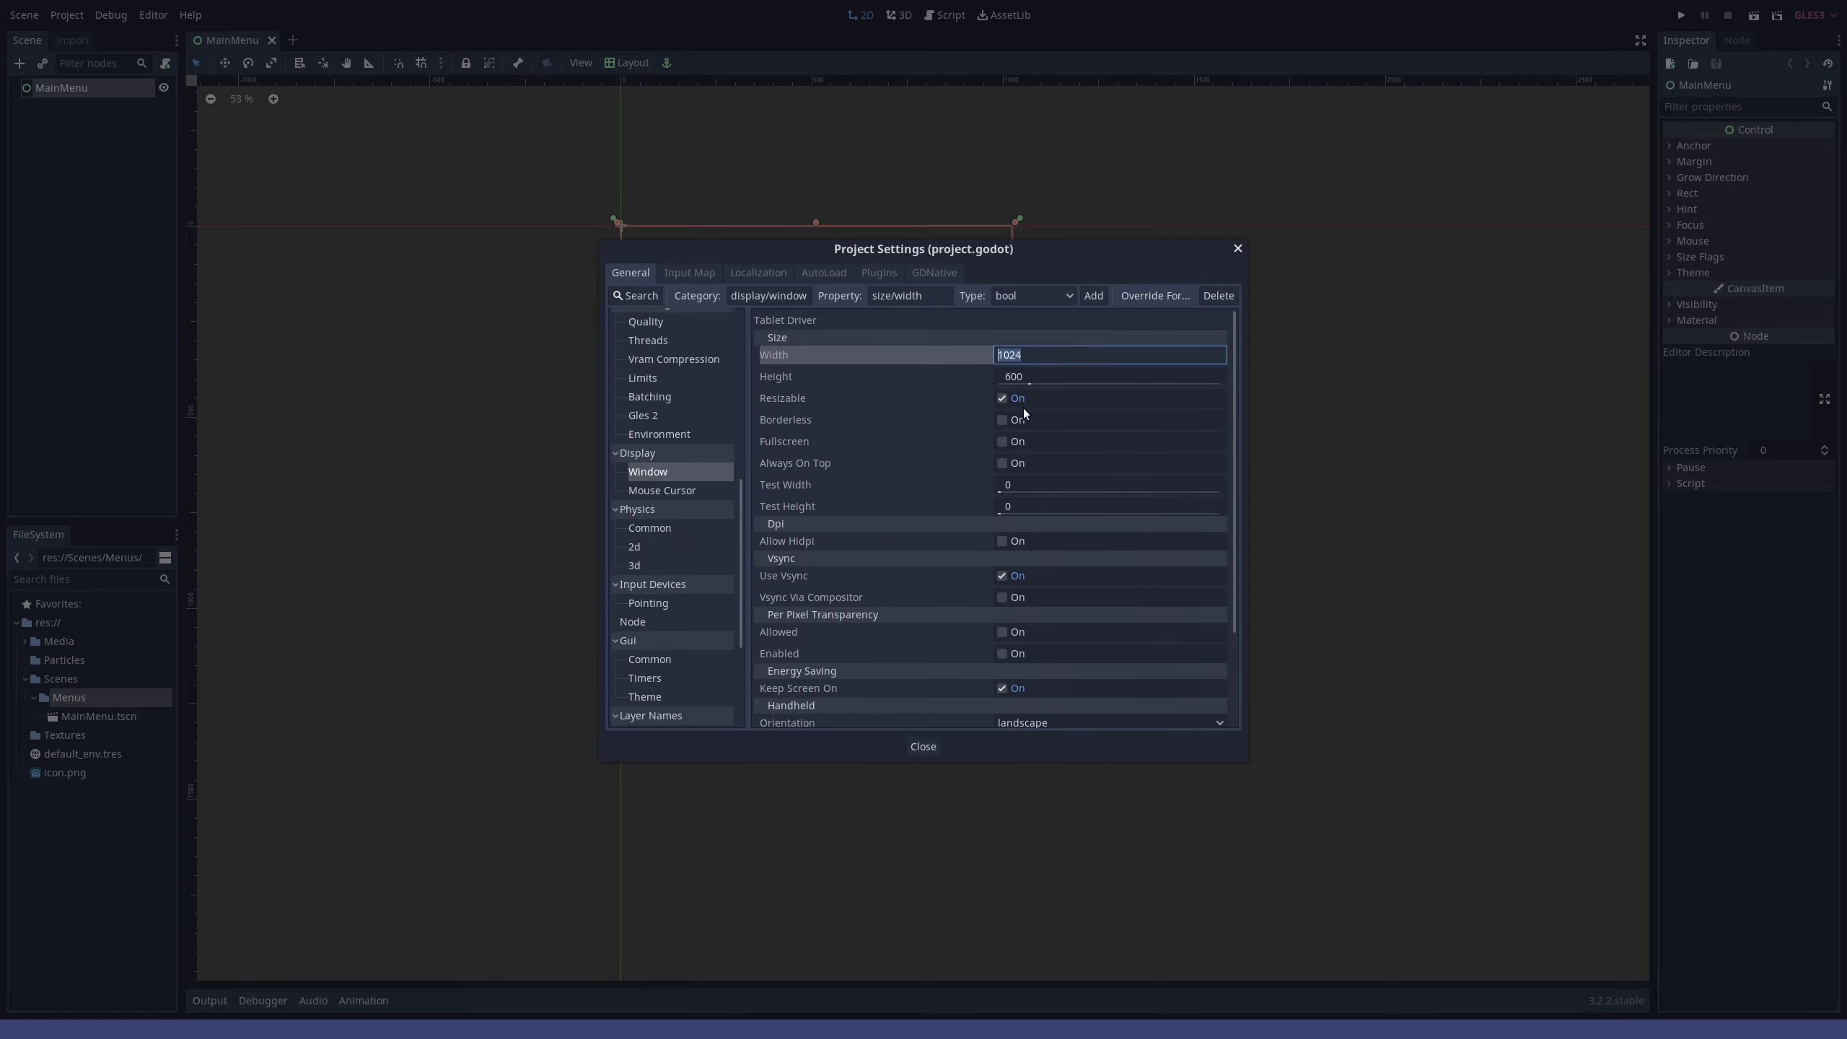
text(1440)
click(1030, 375)
text(3)
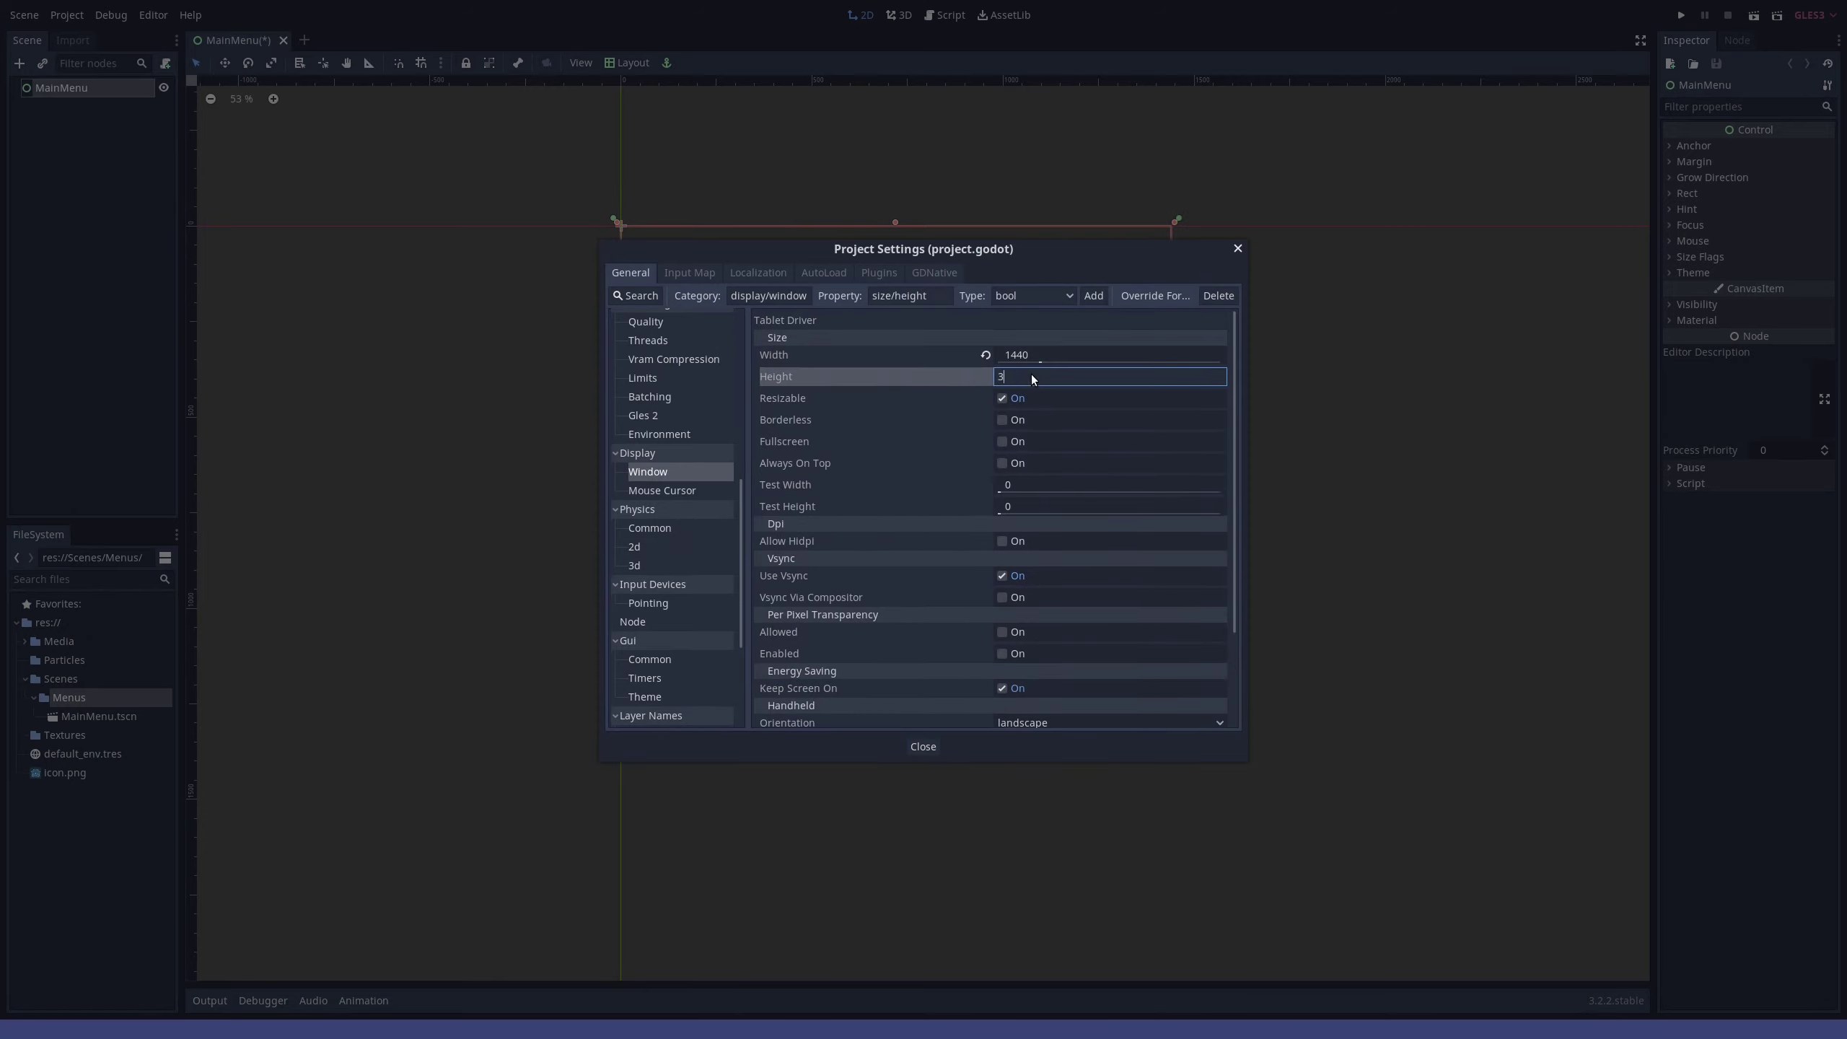
text(400)
key(Return)
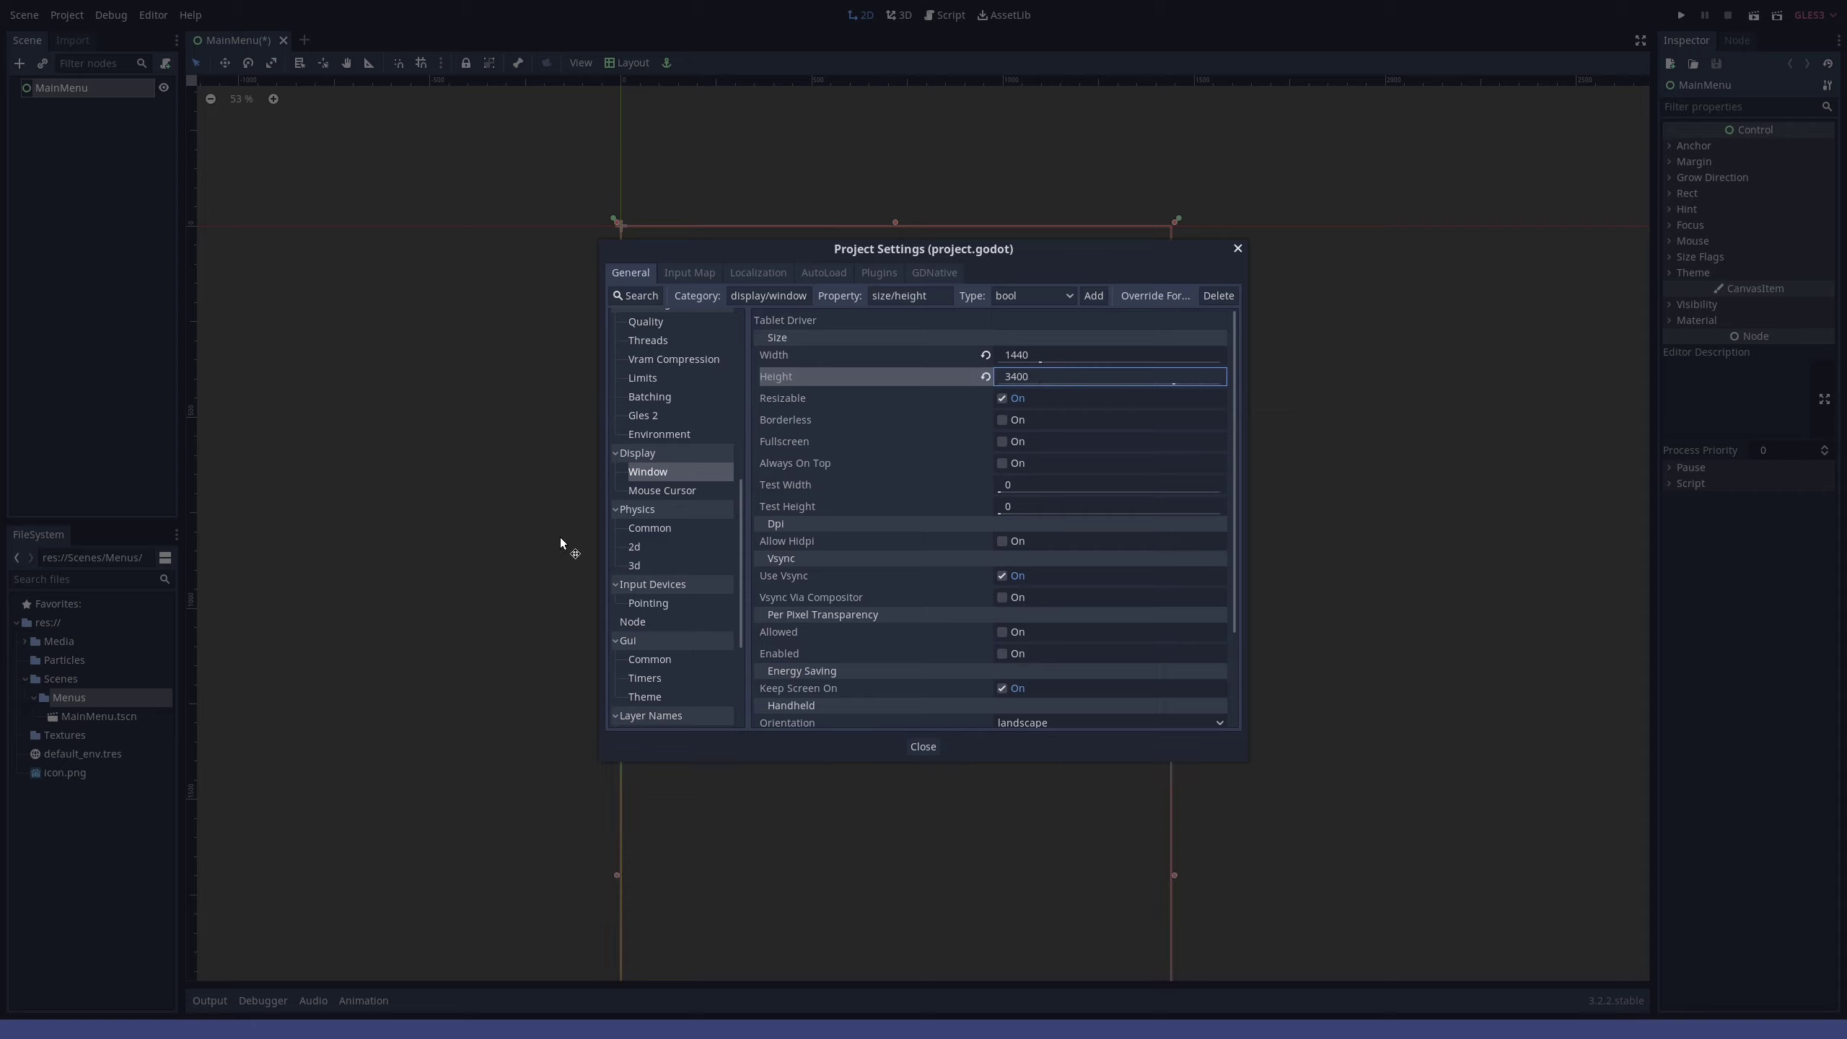
- Set the window's test width to 1080 and test height to 480
click(1036, 485)
text(480)
key(Tab)
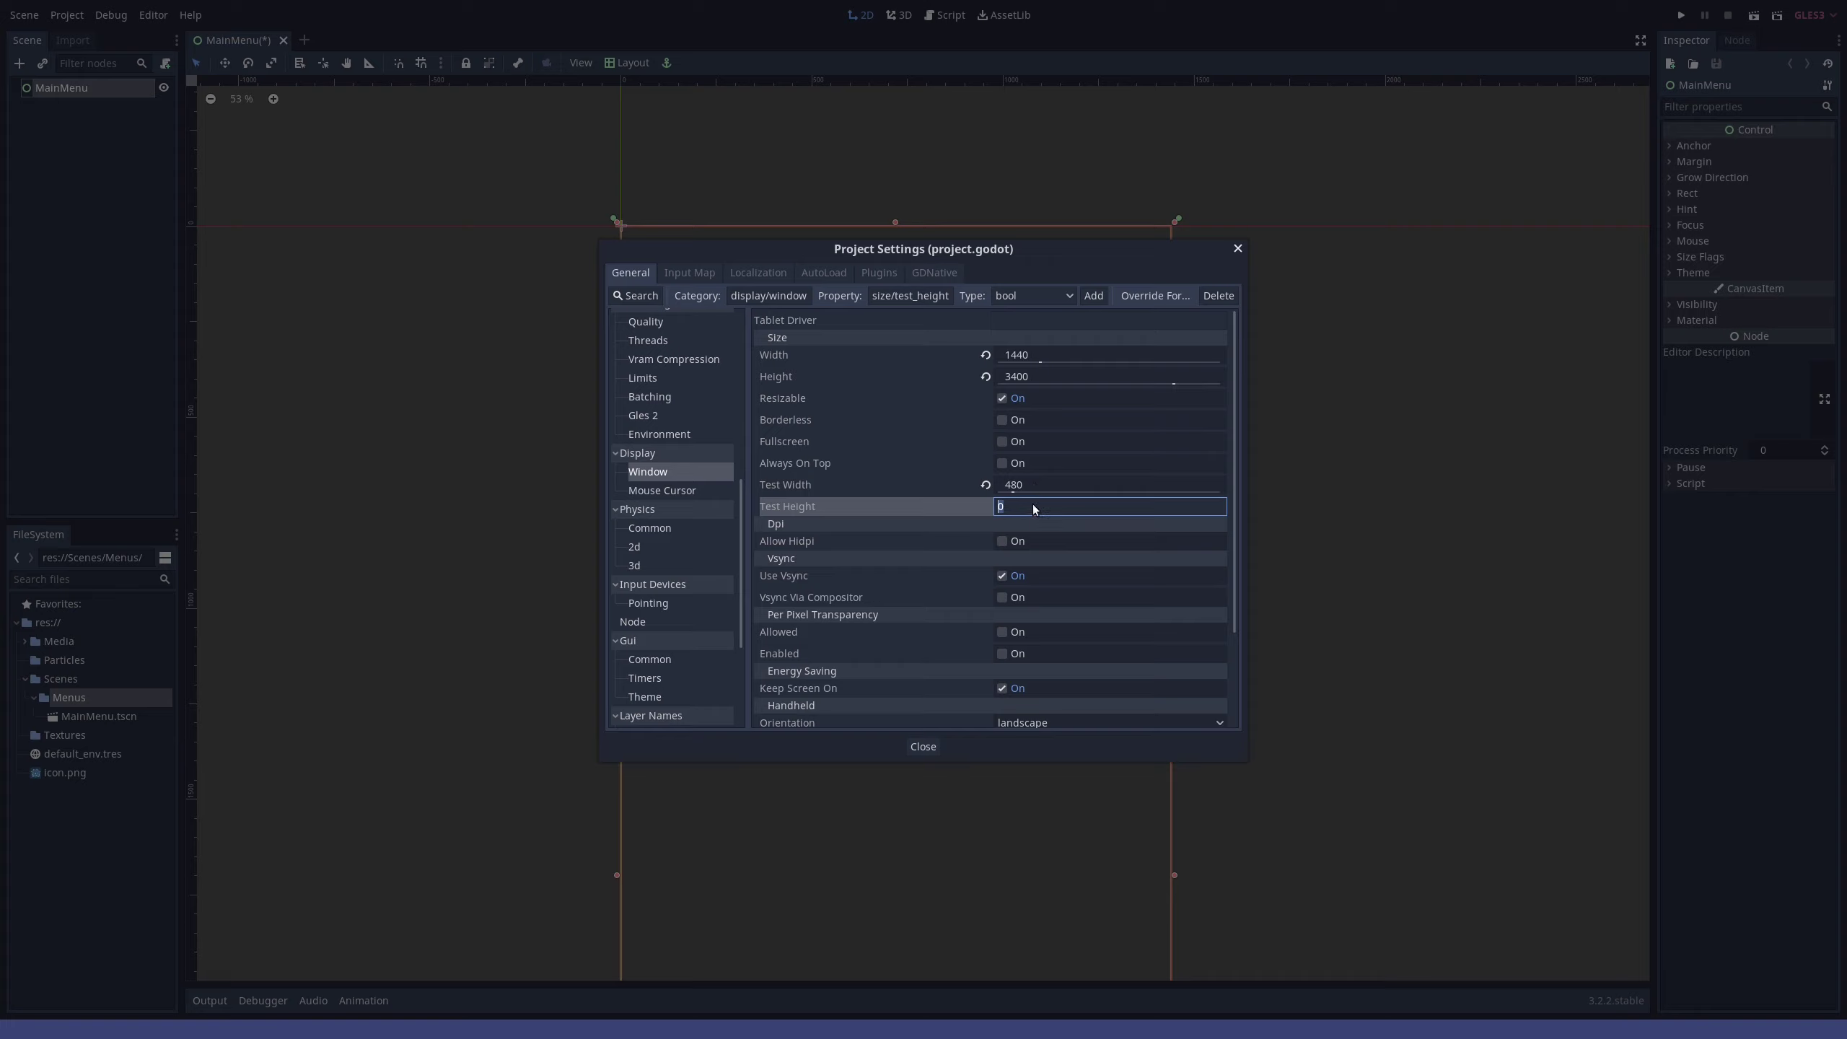
text(480)
click(1032, 485)
text(1080)
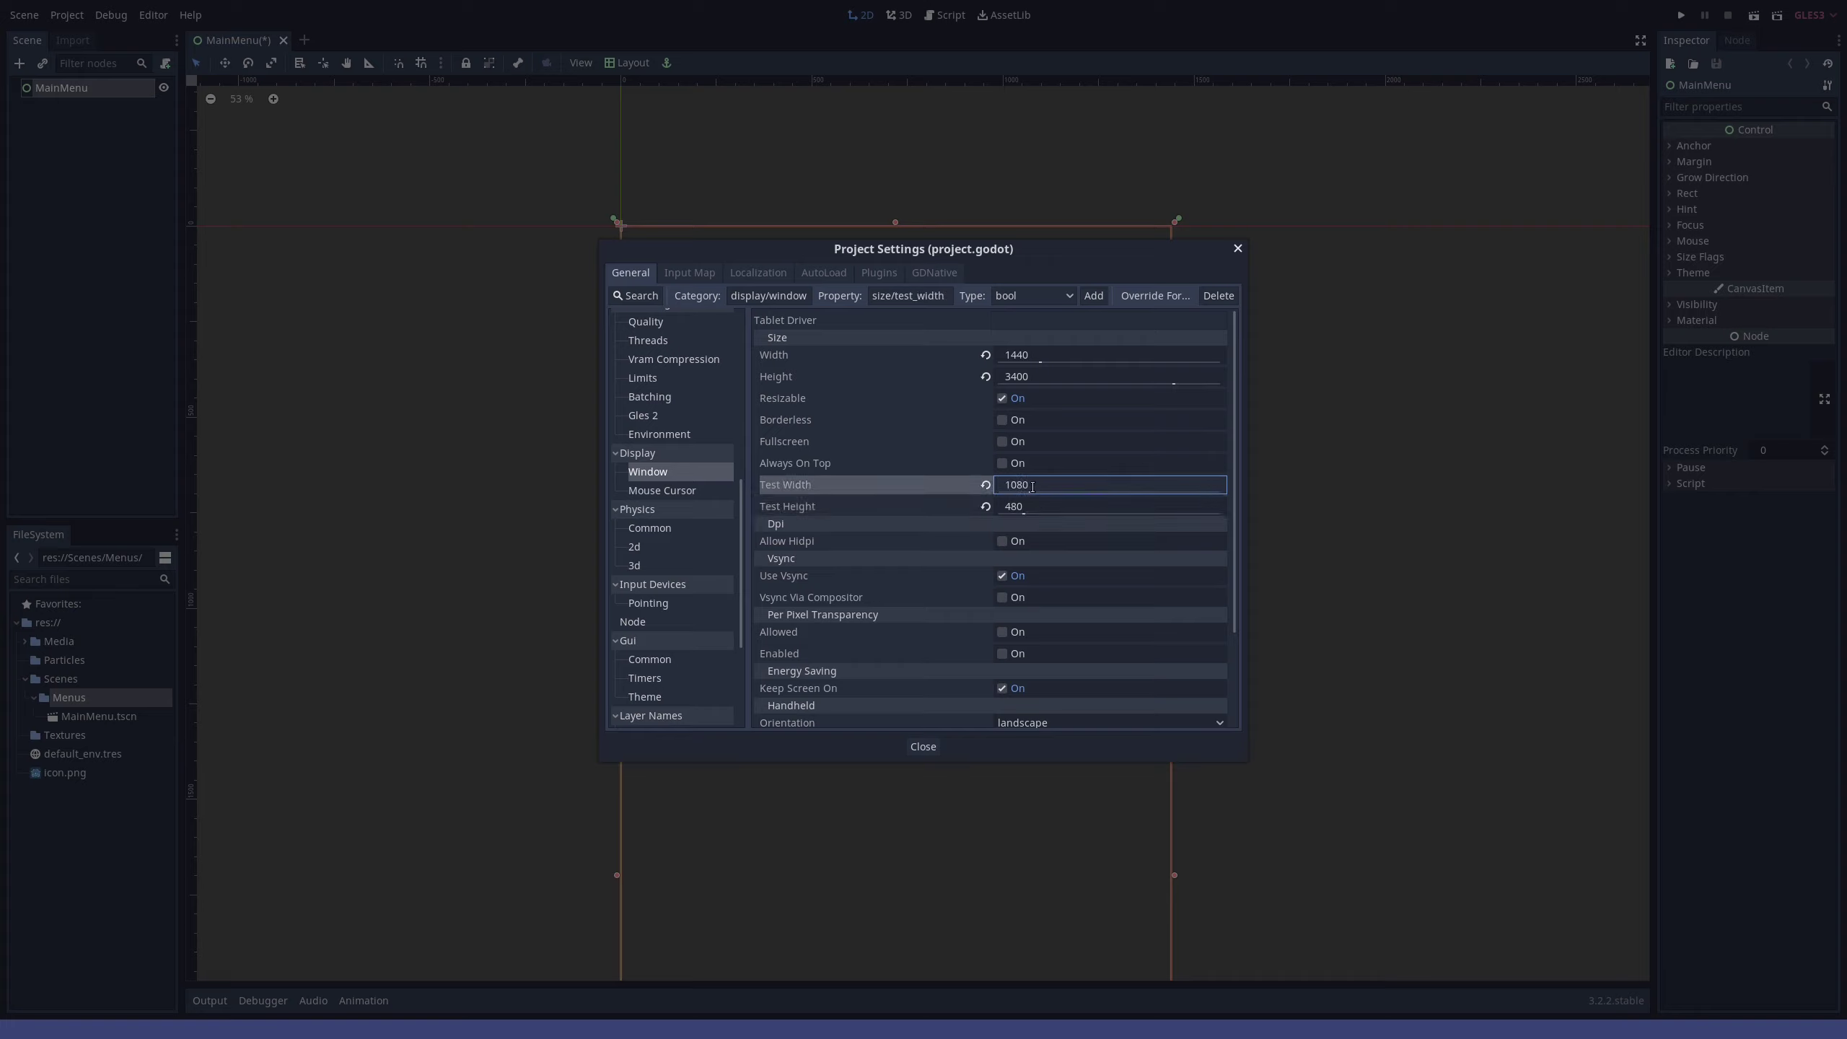
- Set the window's test width to 1040 and its size to width 3120 and height 1440
key(BackSpace)
key(BackSpace)
text(40)
click(1036, 373)
text(1440)
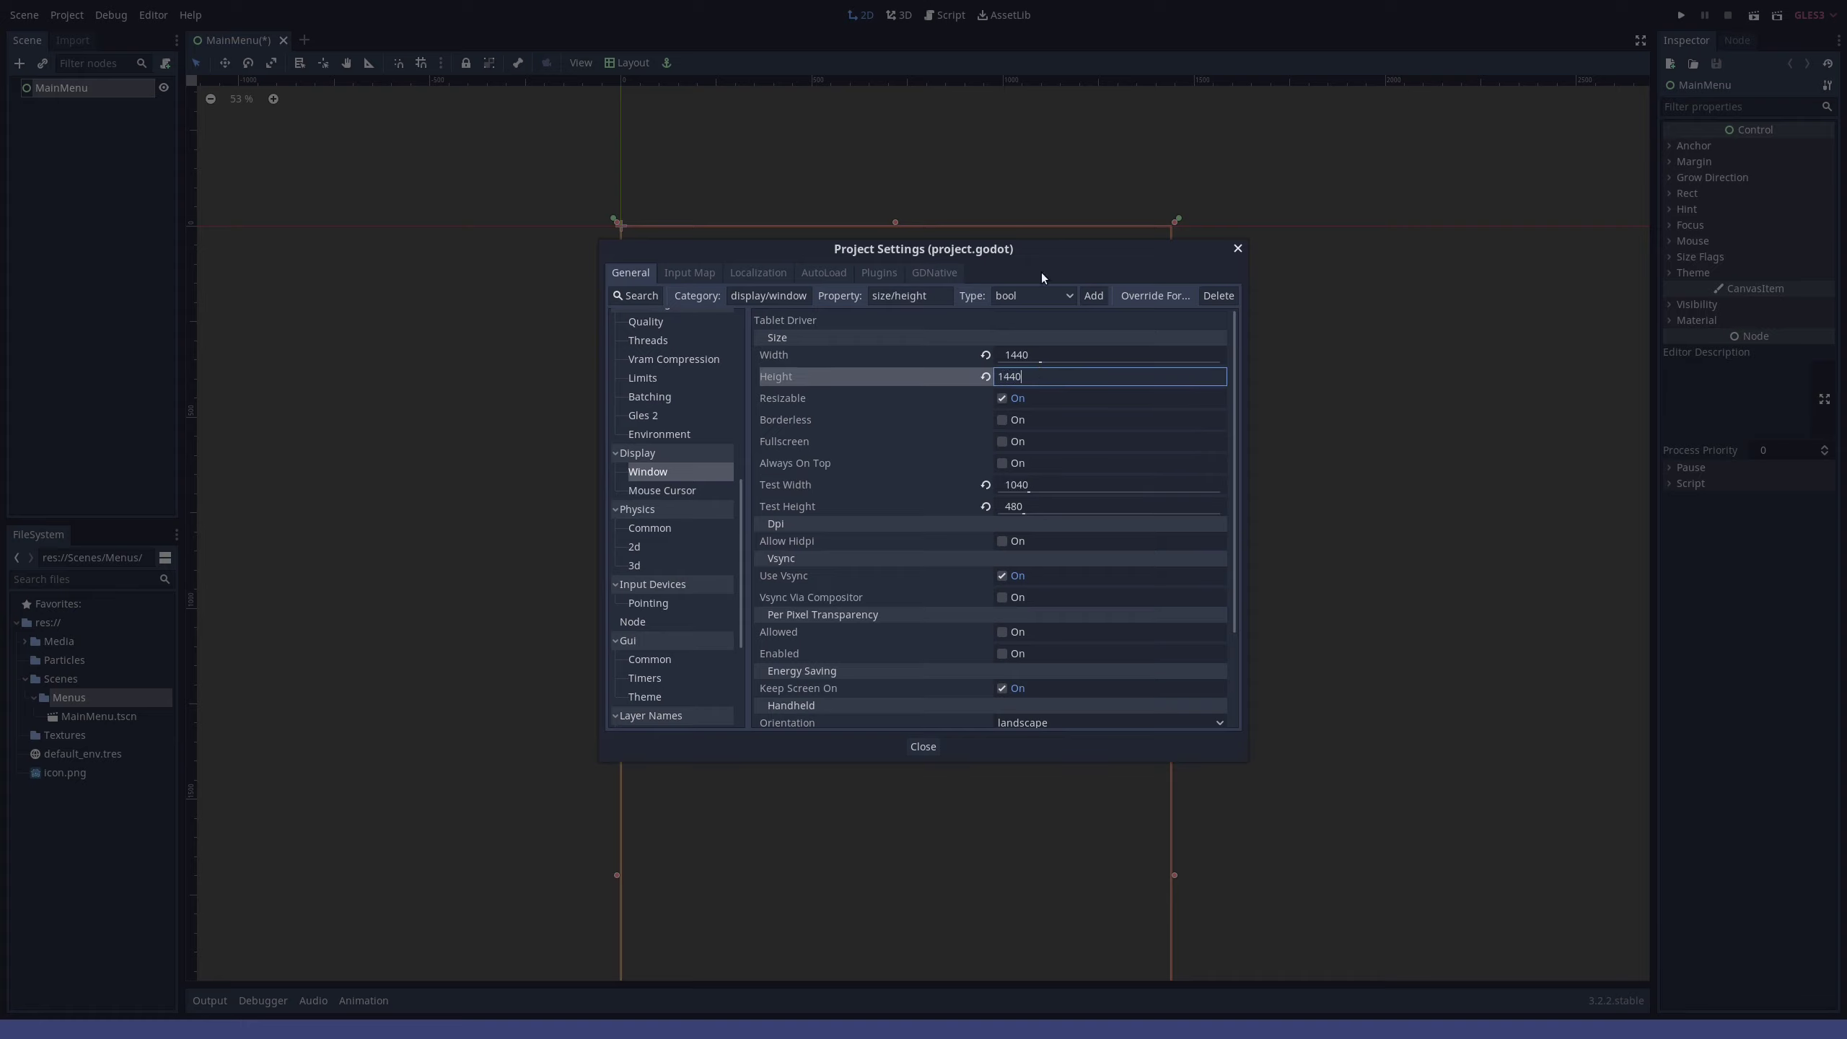
click(1093, 352)
text(3120)
key(Return)
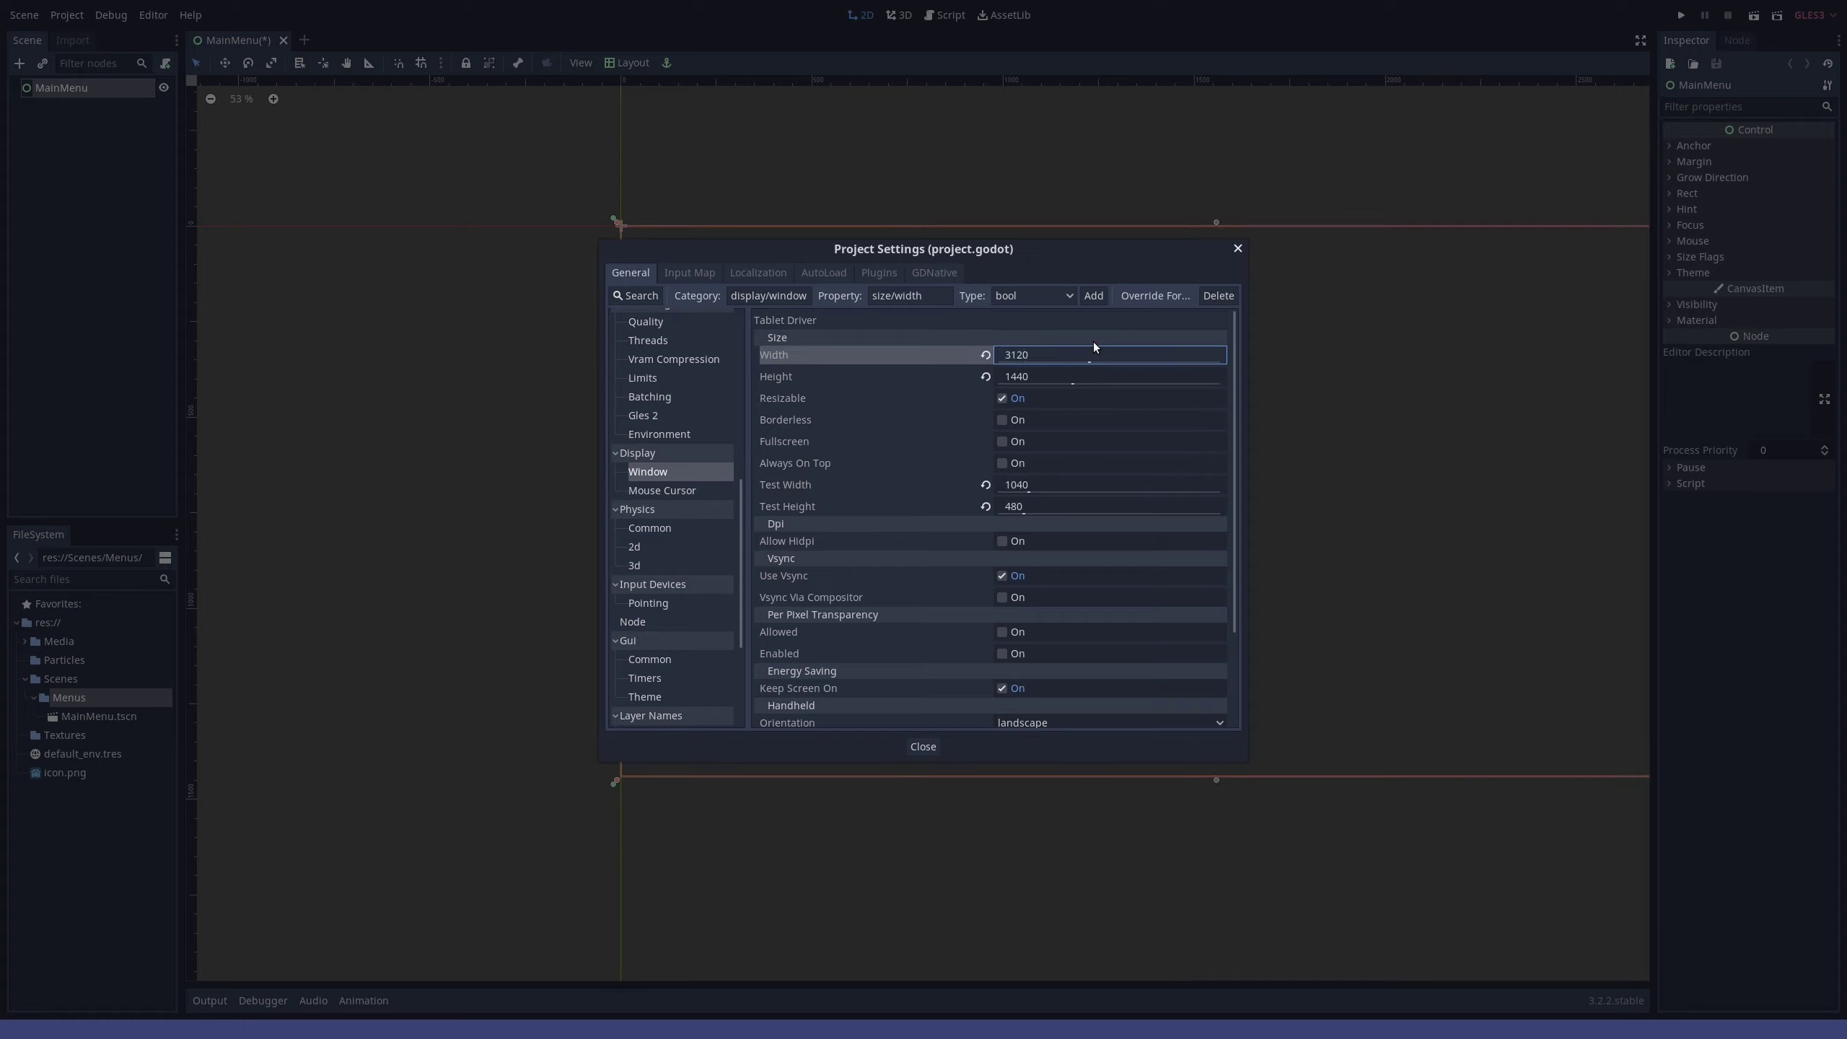
- Make the game window borderless and non-resizable, leaving fullscreen off
click(1002, 441)
click(1003, 420)
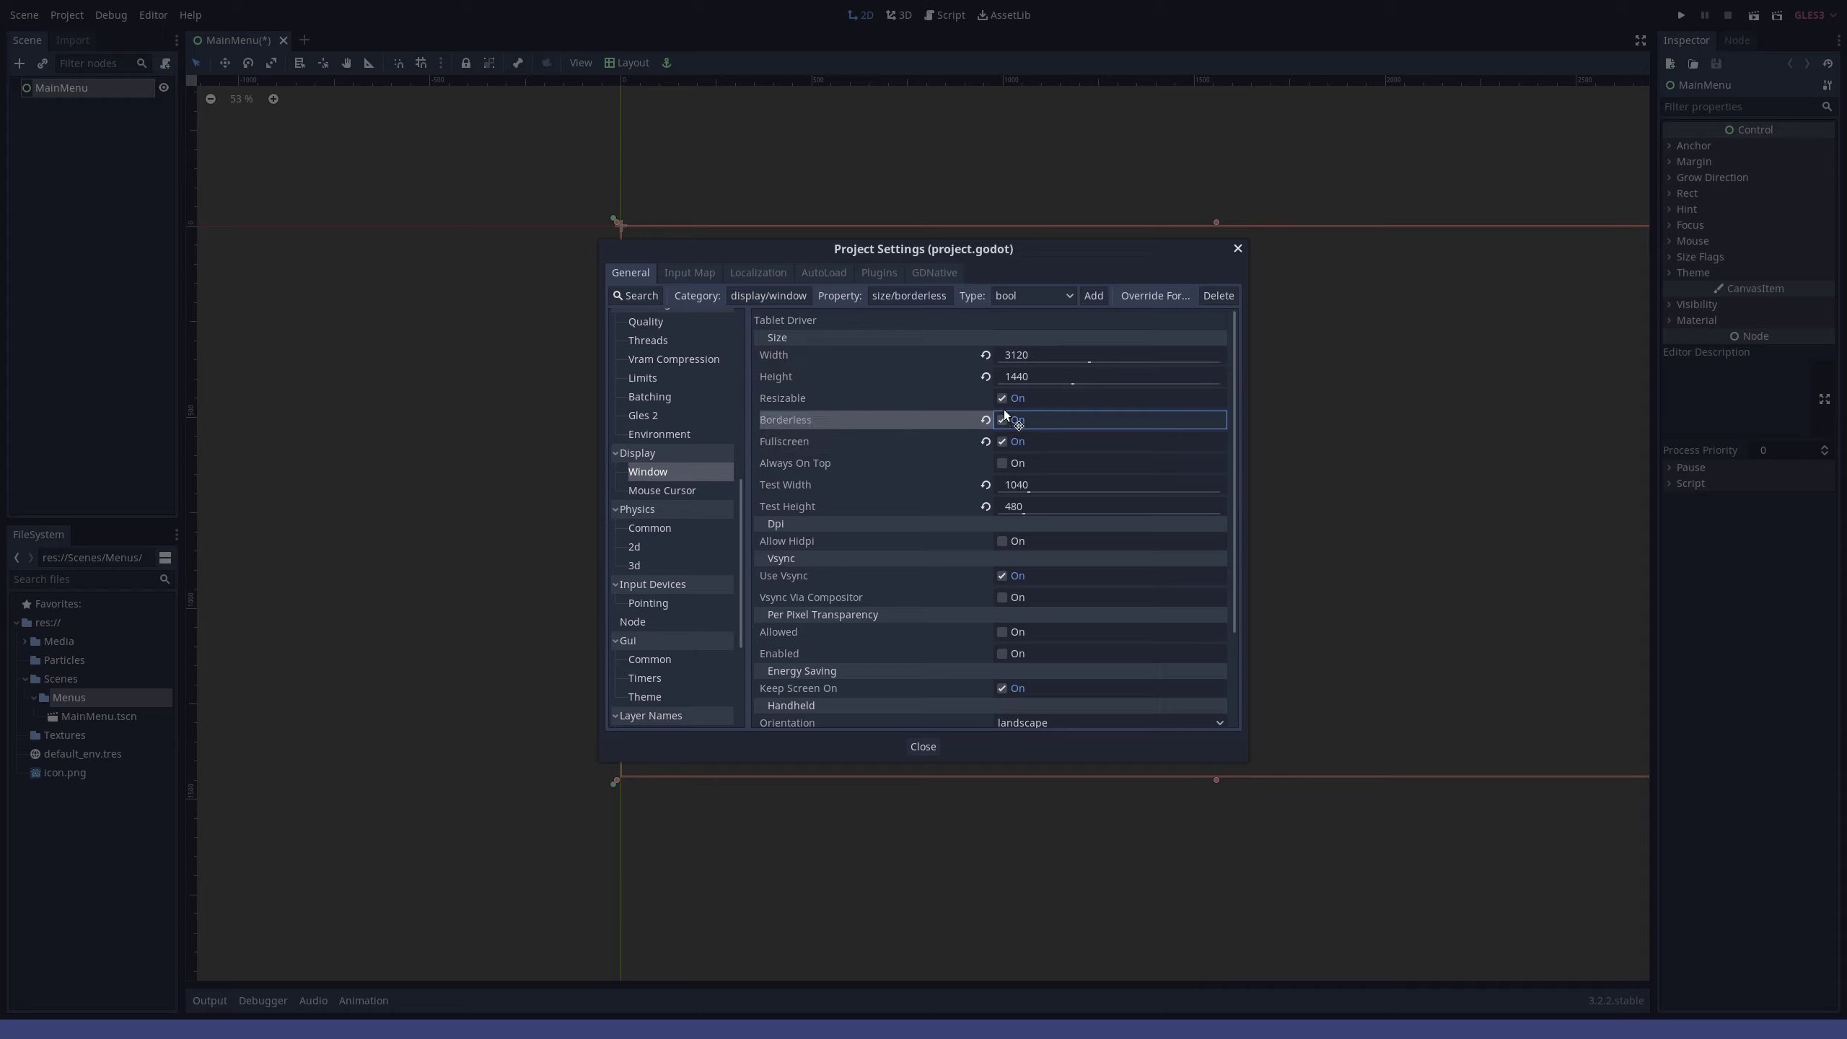
click(1002, 441)
click(1003, 398)
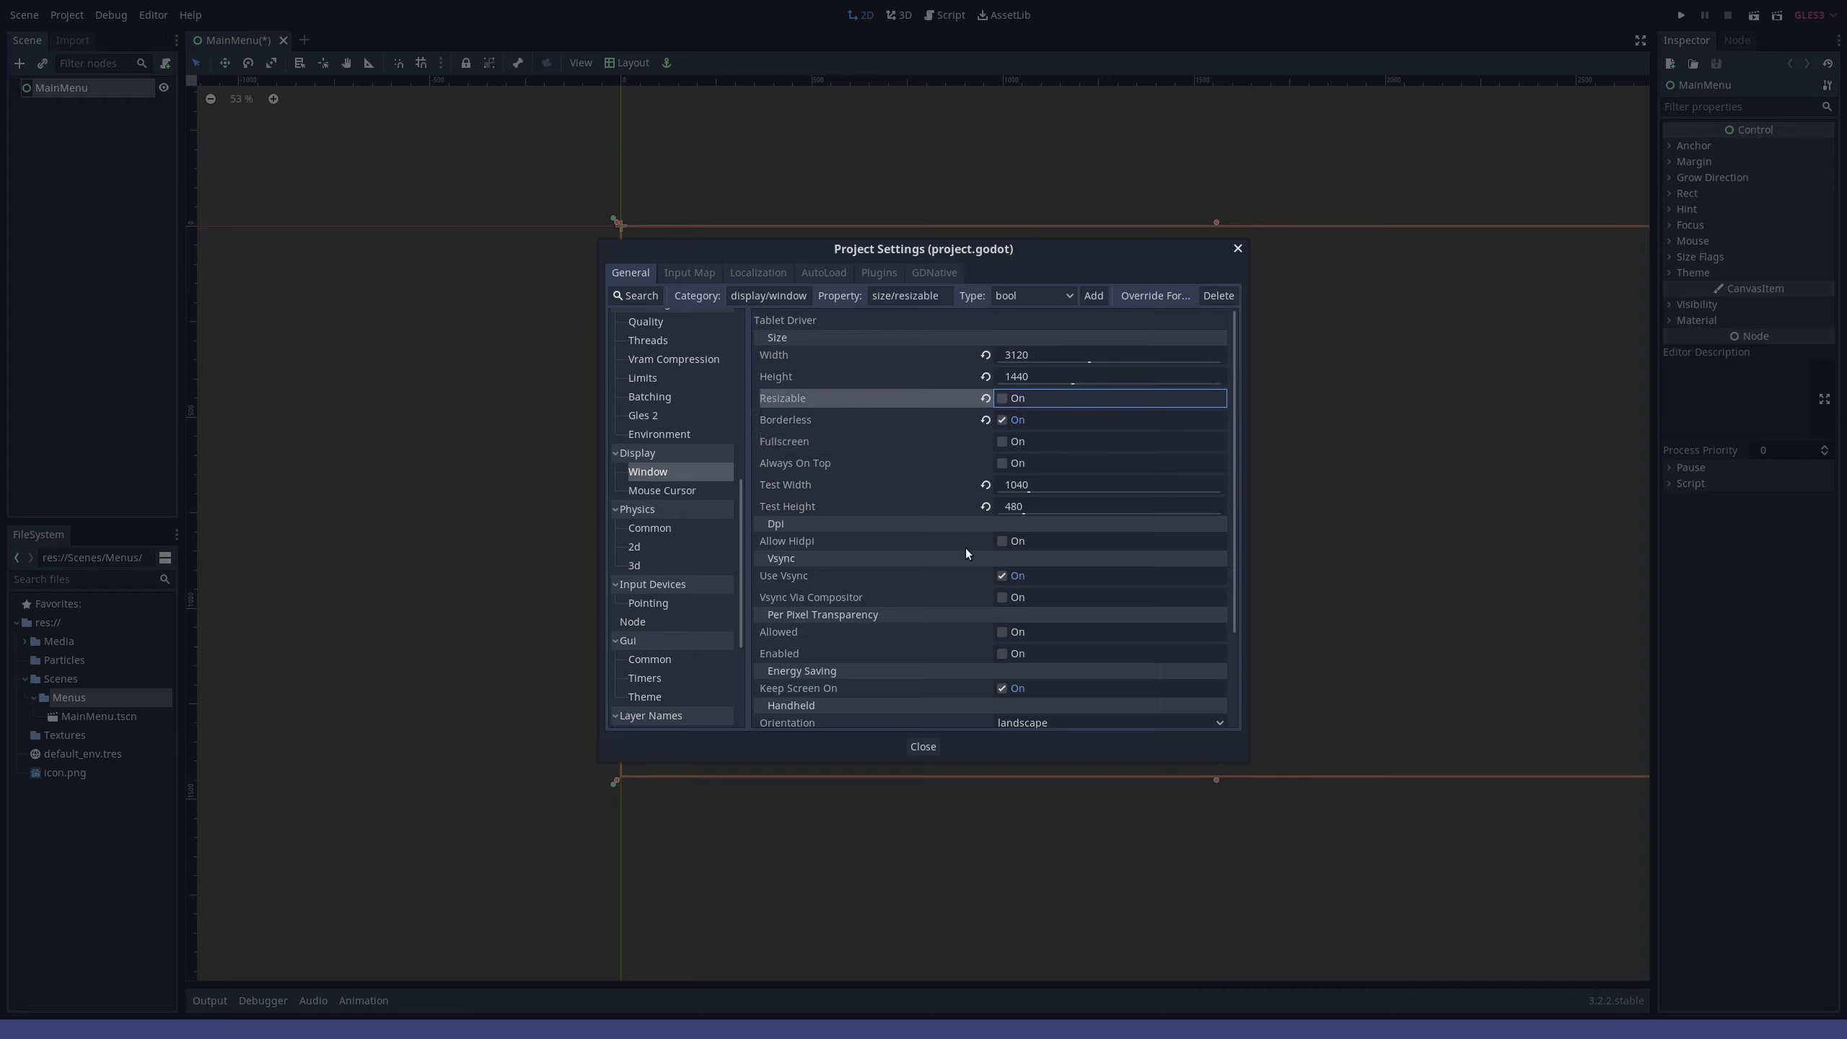
- Set the window's stretch mode to 2d and stretch aspect to expand, and close the project settings
scroll(972, 531, down, 2)
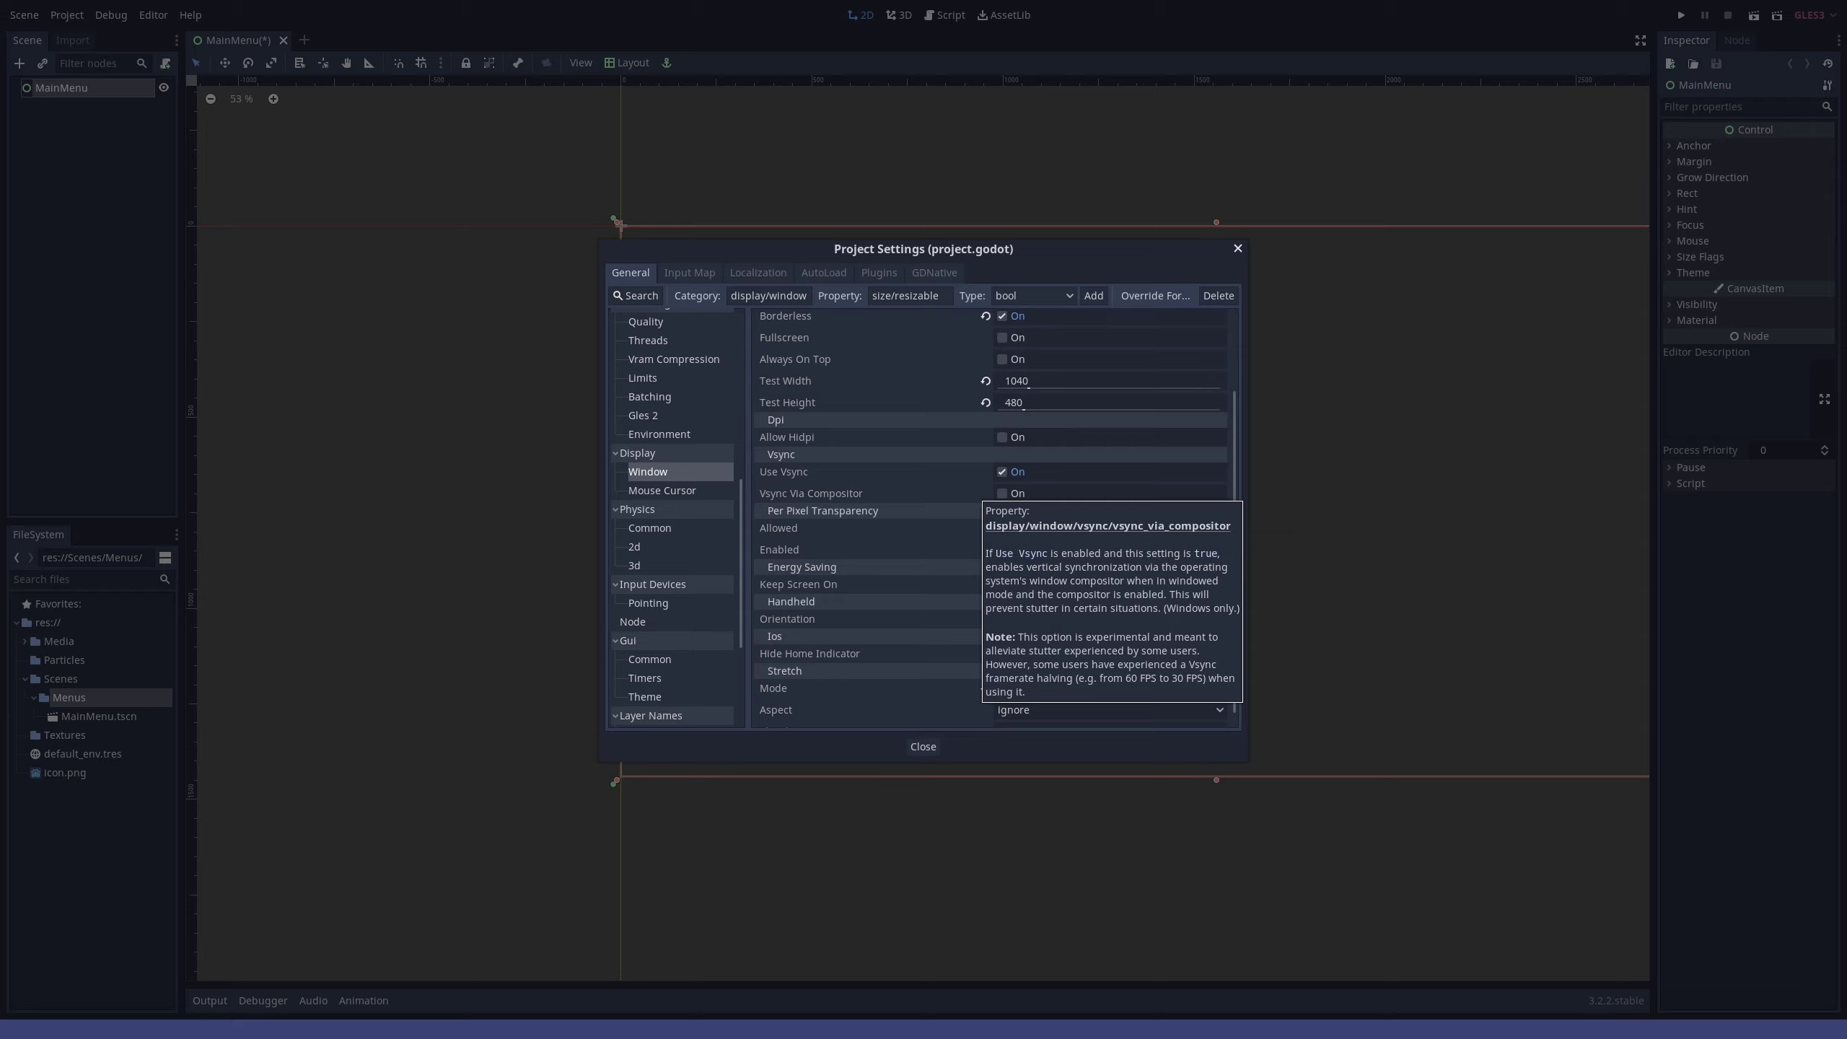
click(1036, 705)
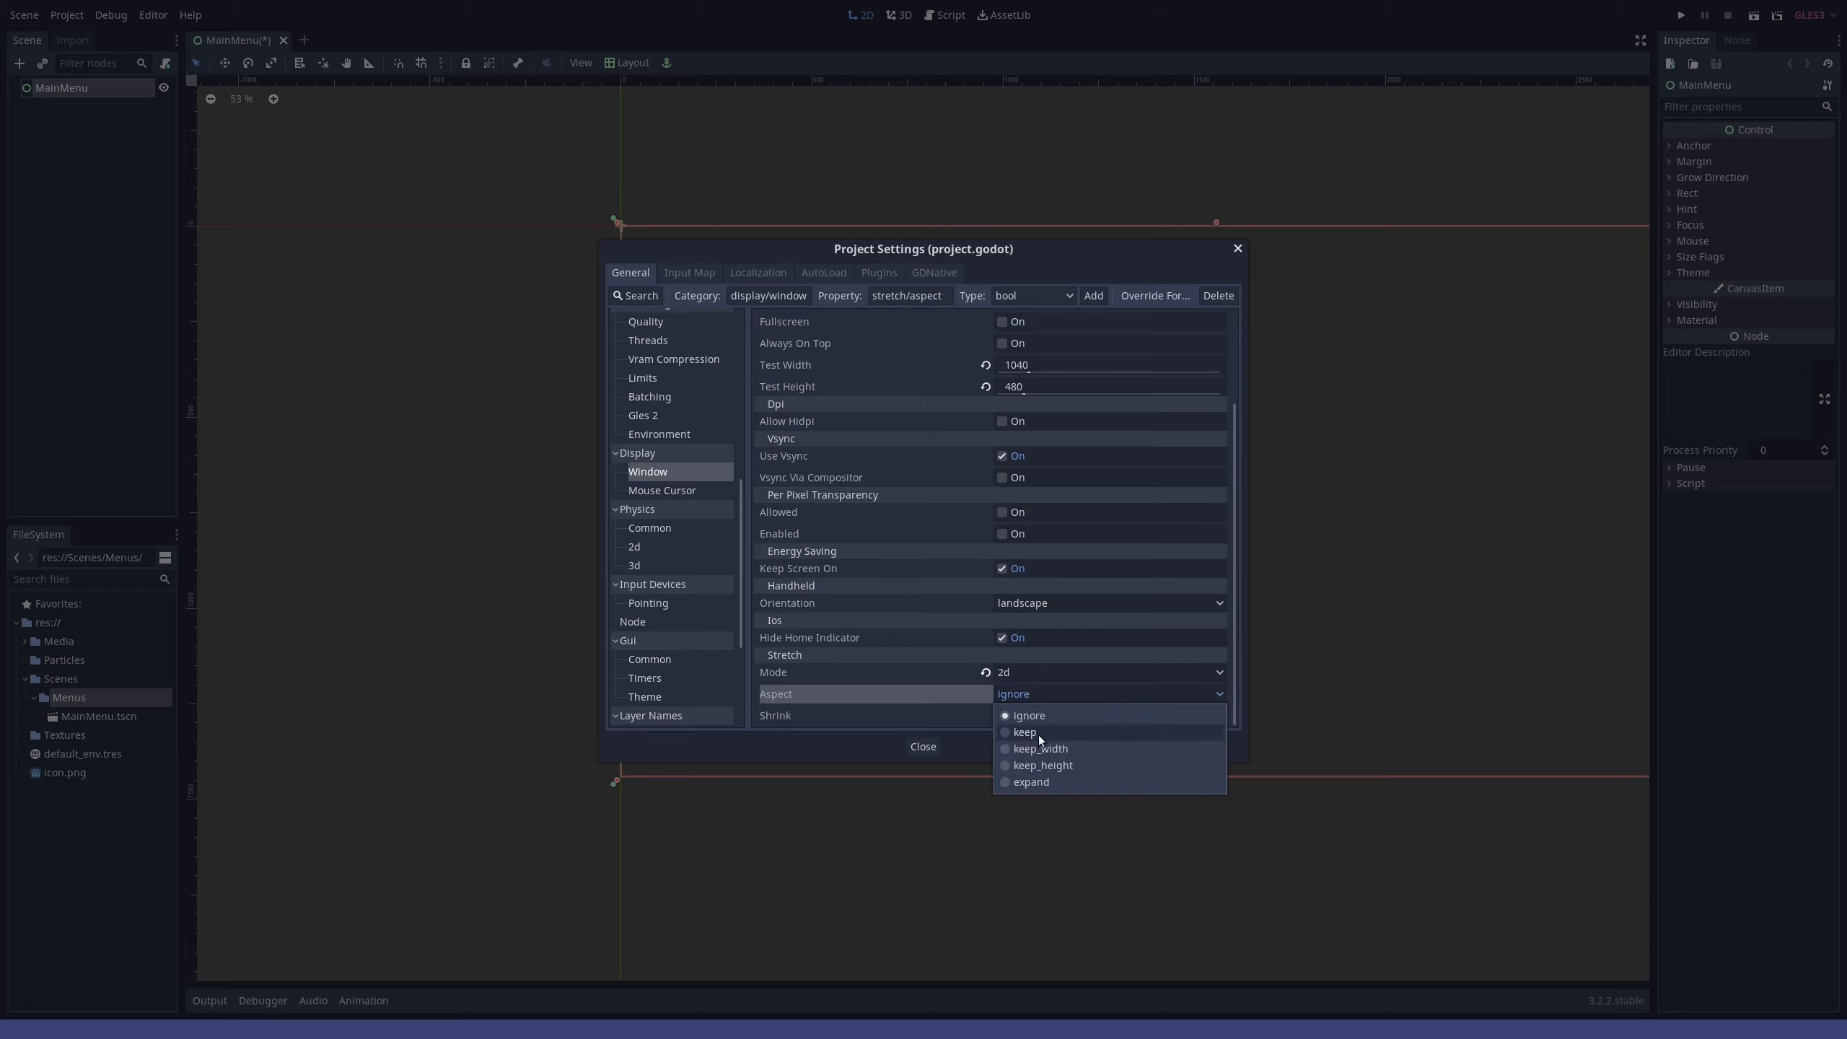
click(1040, 784)
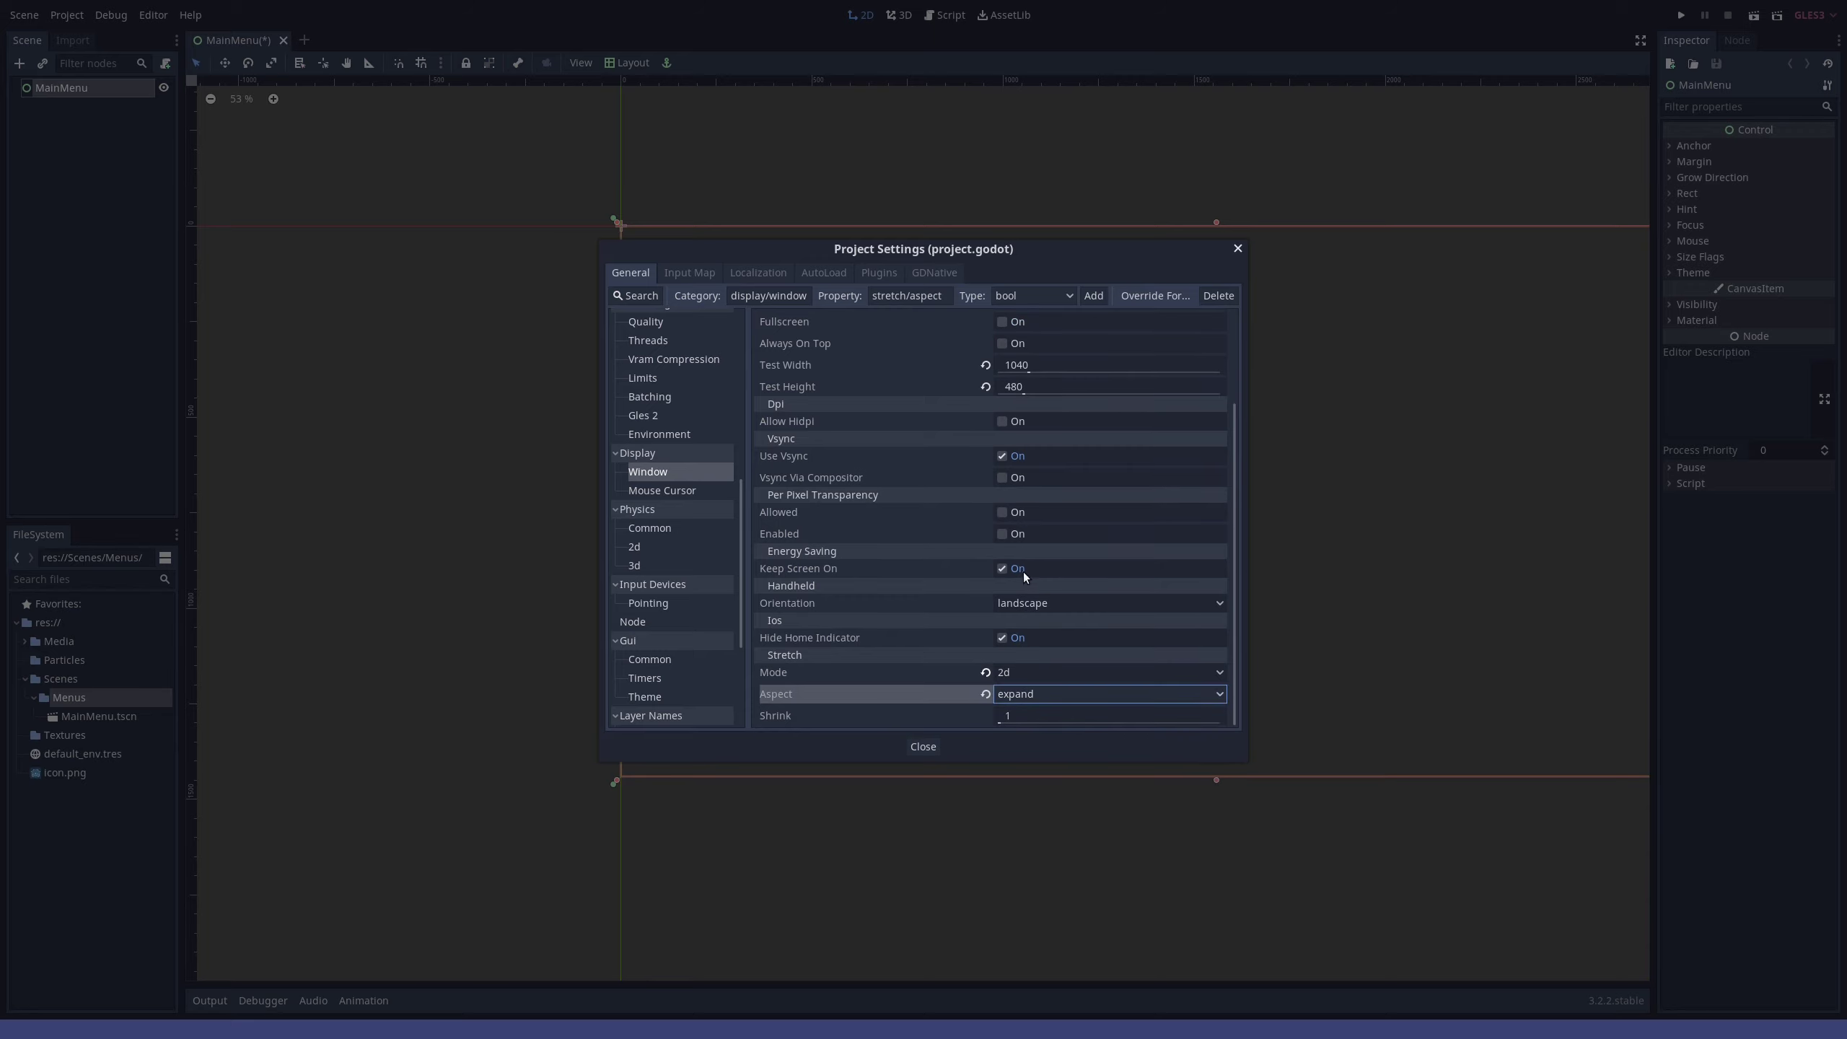
scroll(784, 579, up, 2)
click(923, 747)
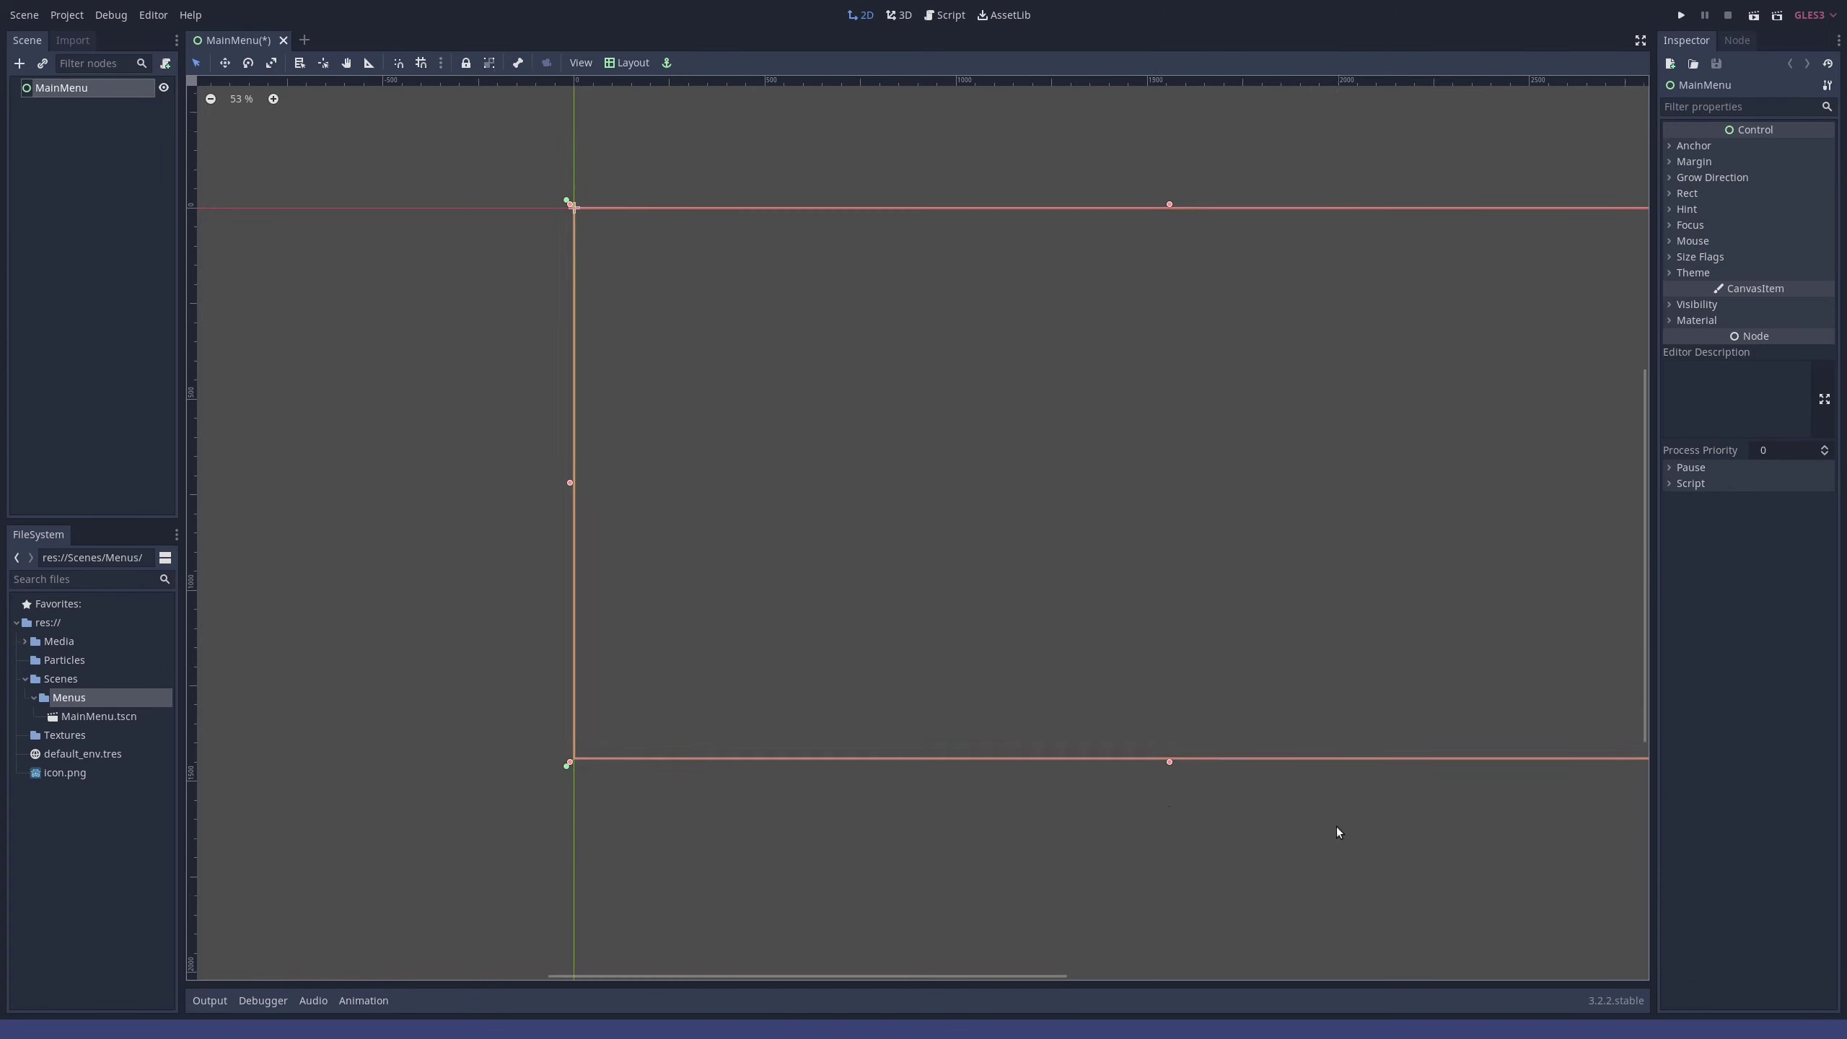
scroll(1155, 830, down, 2)
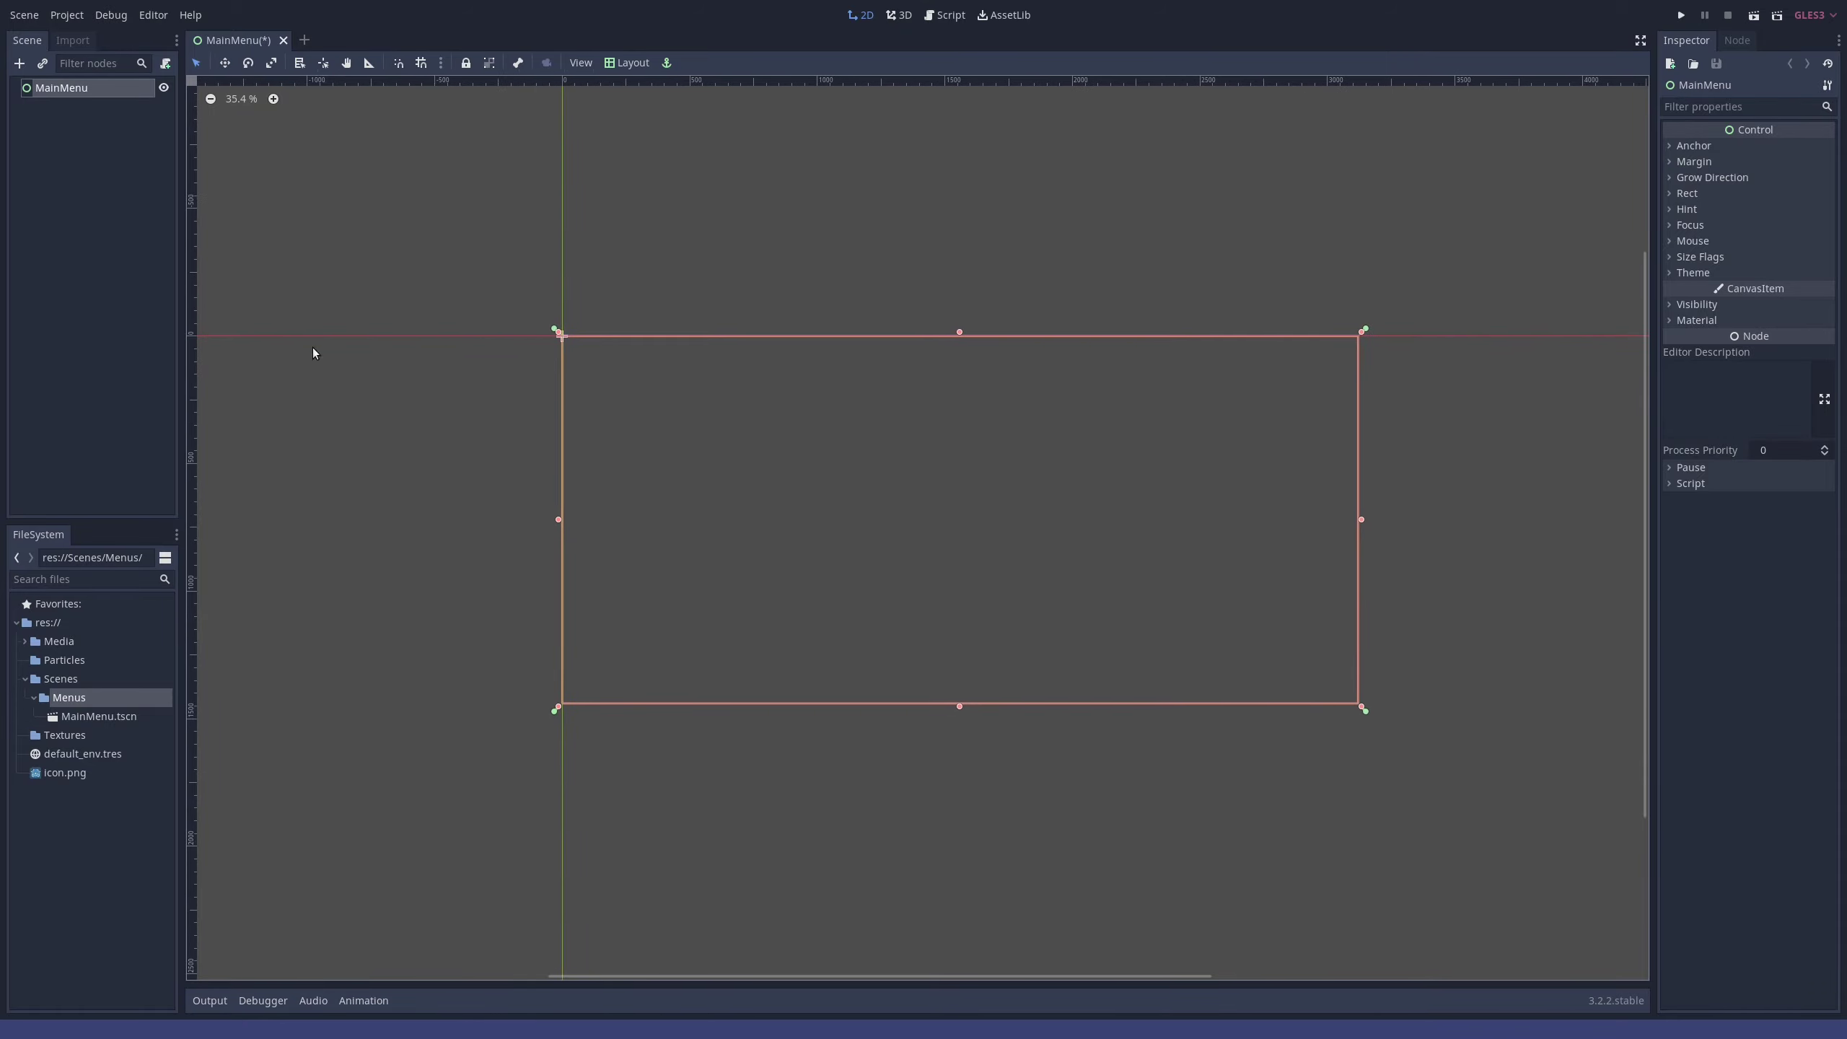
right_click(38, 86)
click(81, 215)
scroll(747, 342, up, 2)
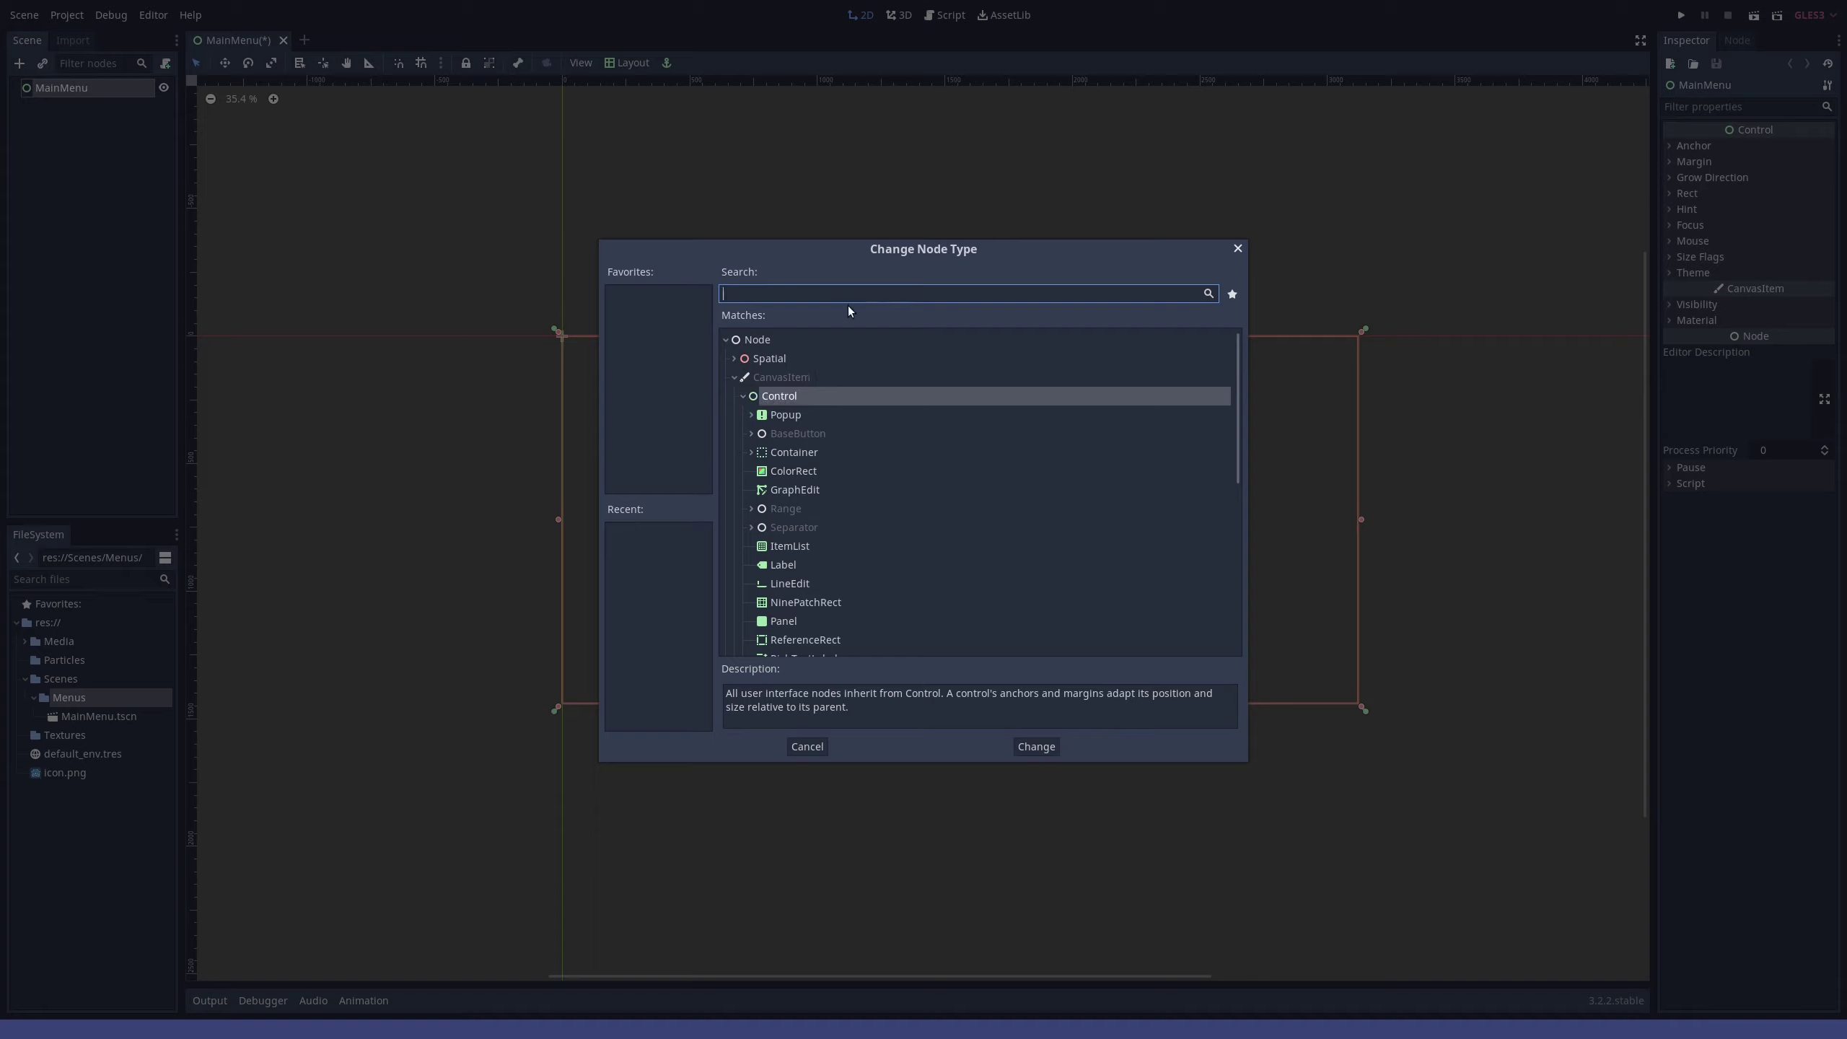
scroll(803, 446, down, 3)
scroll(786, 505, up, 3)
scroll(801, 553, down, 3)
click(807, 747)
- Add a TextureRect node as a child of MainMenu
right_click(96, 92)
click(145, 103)
click(743, 396)
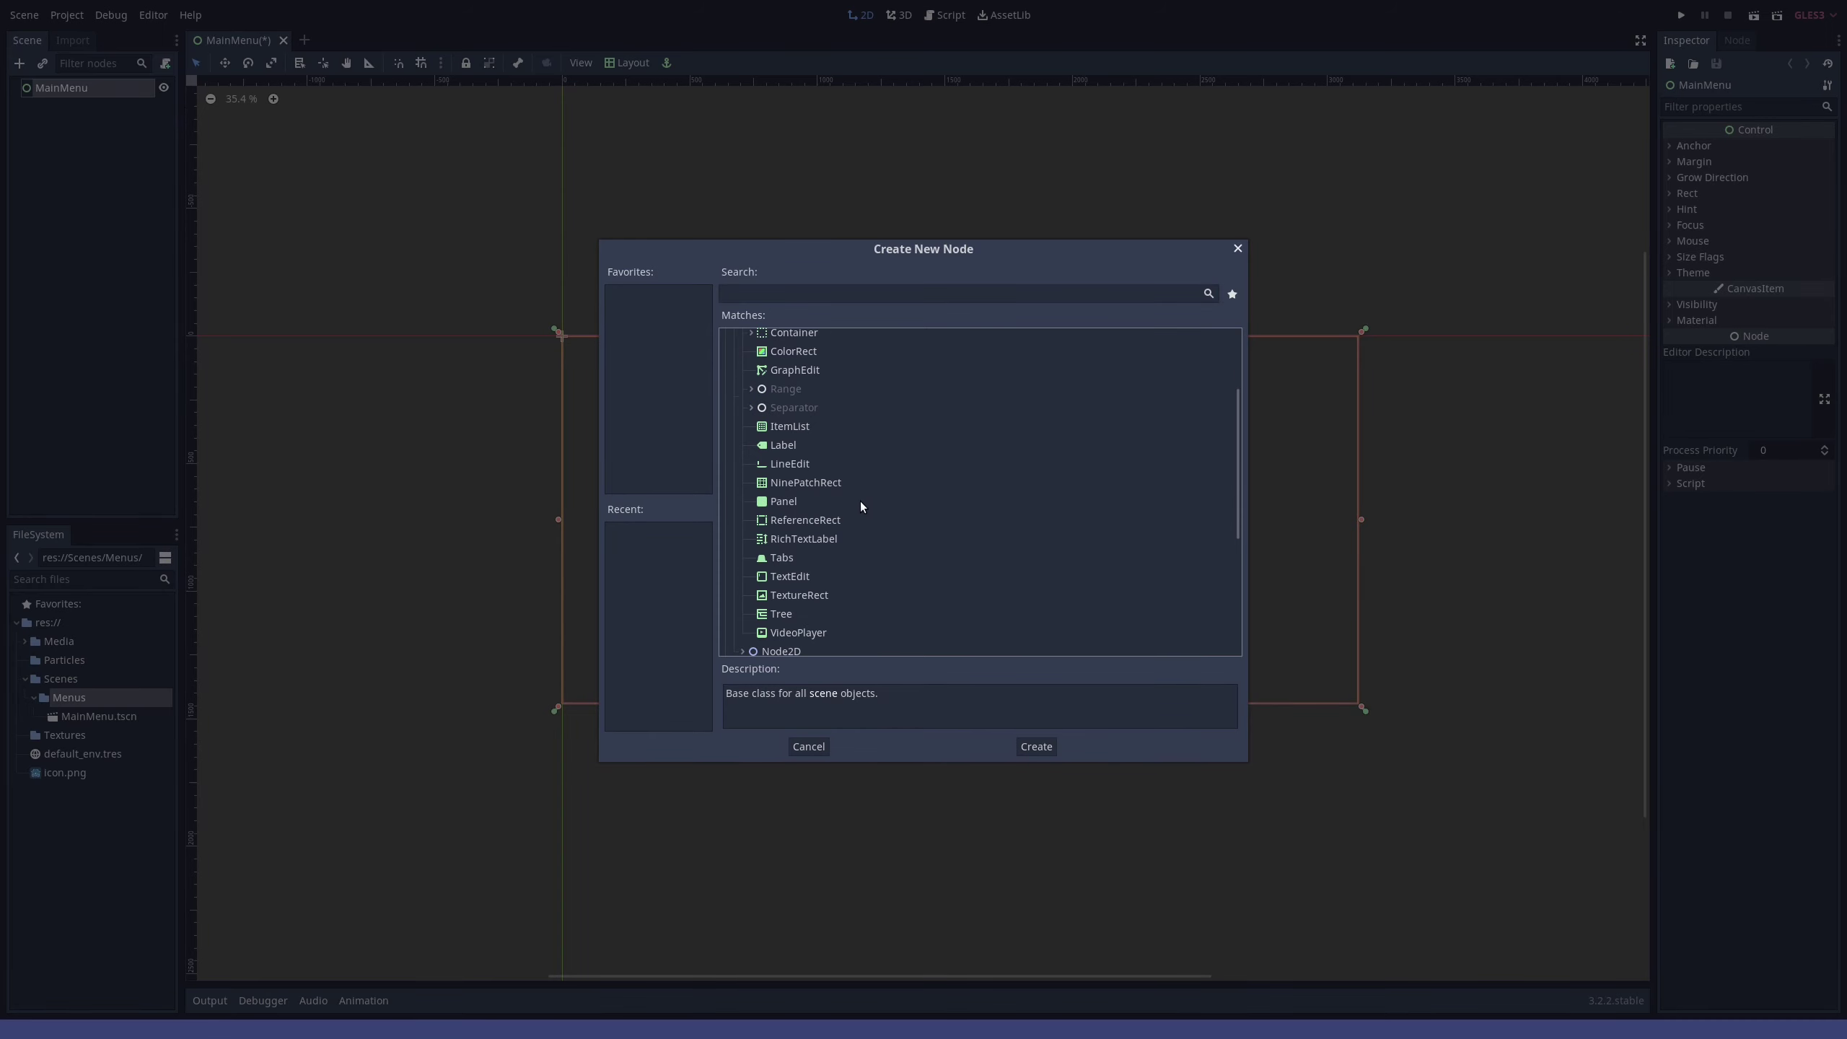
click(800, 595)
click(1036, 747)
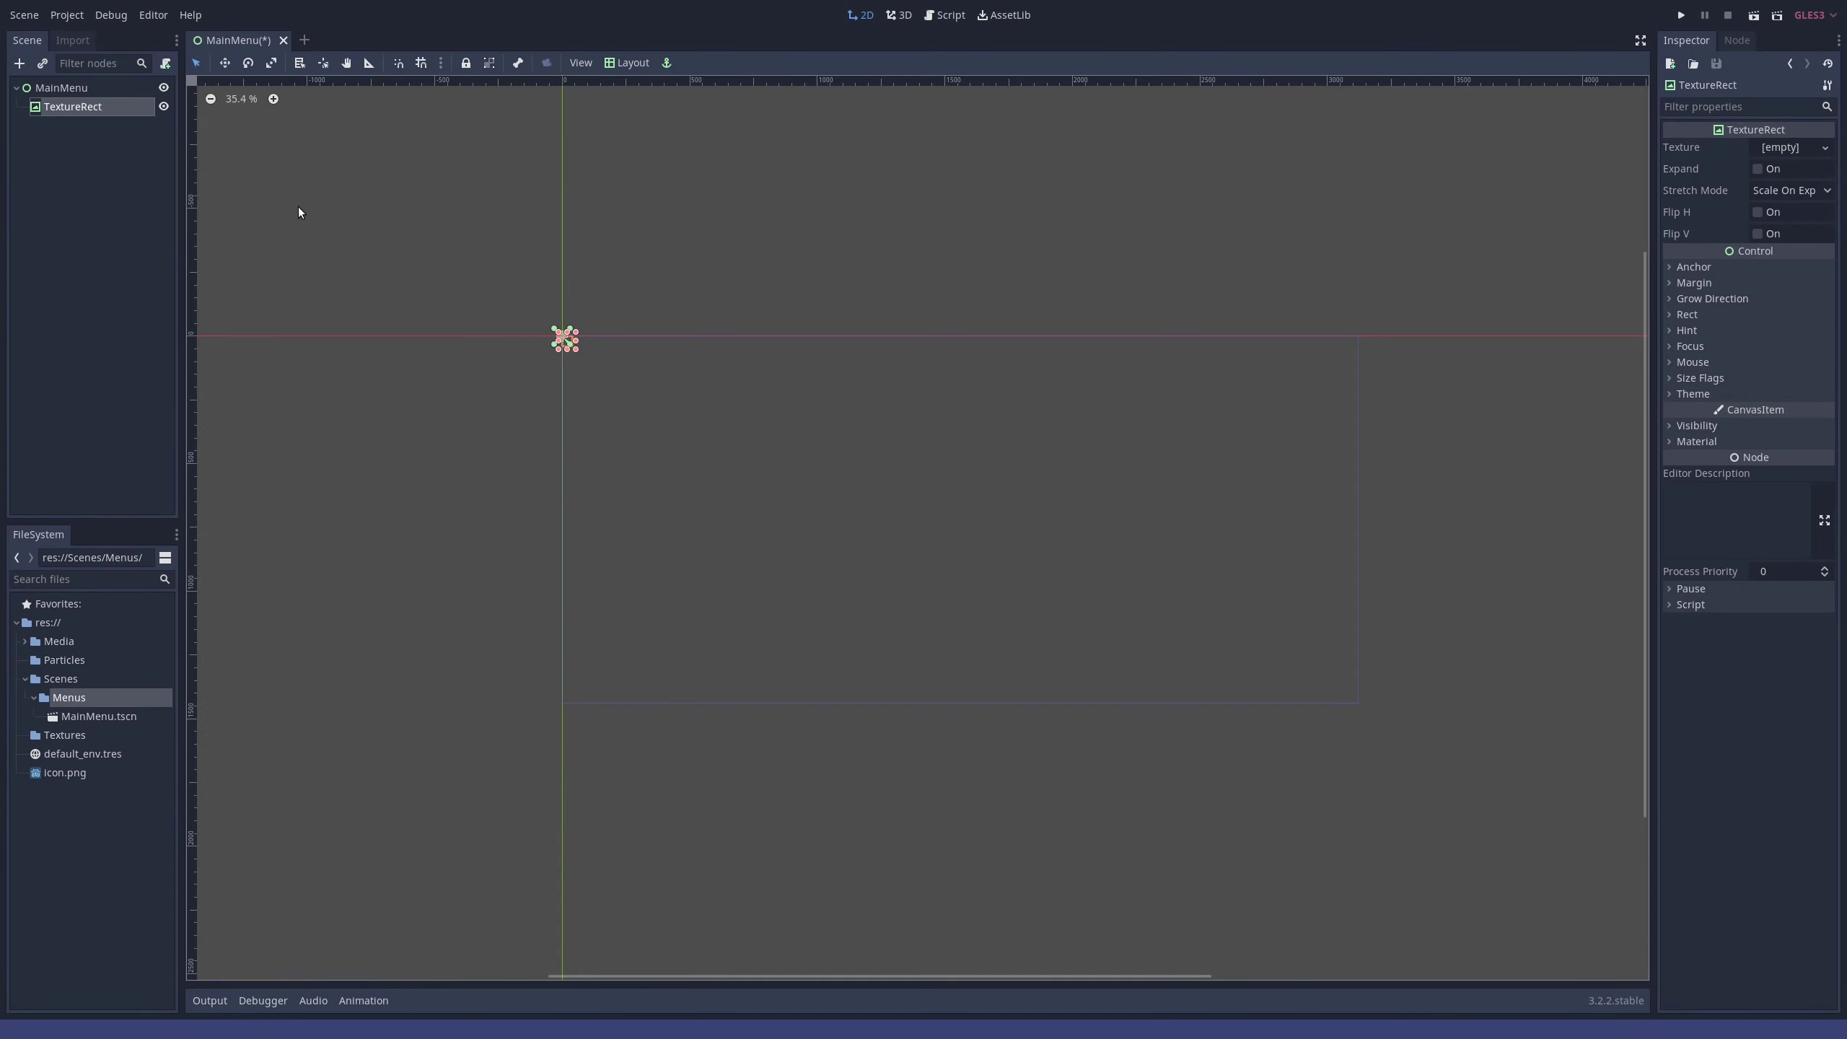
- Enable Expand for the TextureRect's texture and set the node's right margin to 0
click(1759, 169)
click(1759, 170)
click(1671, 268)
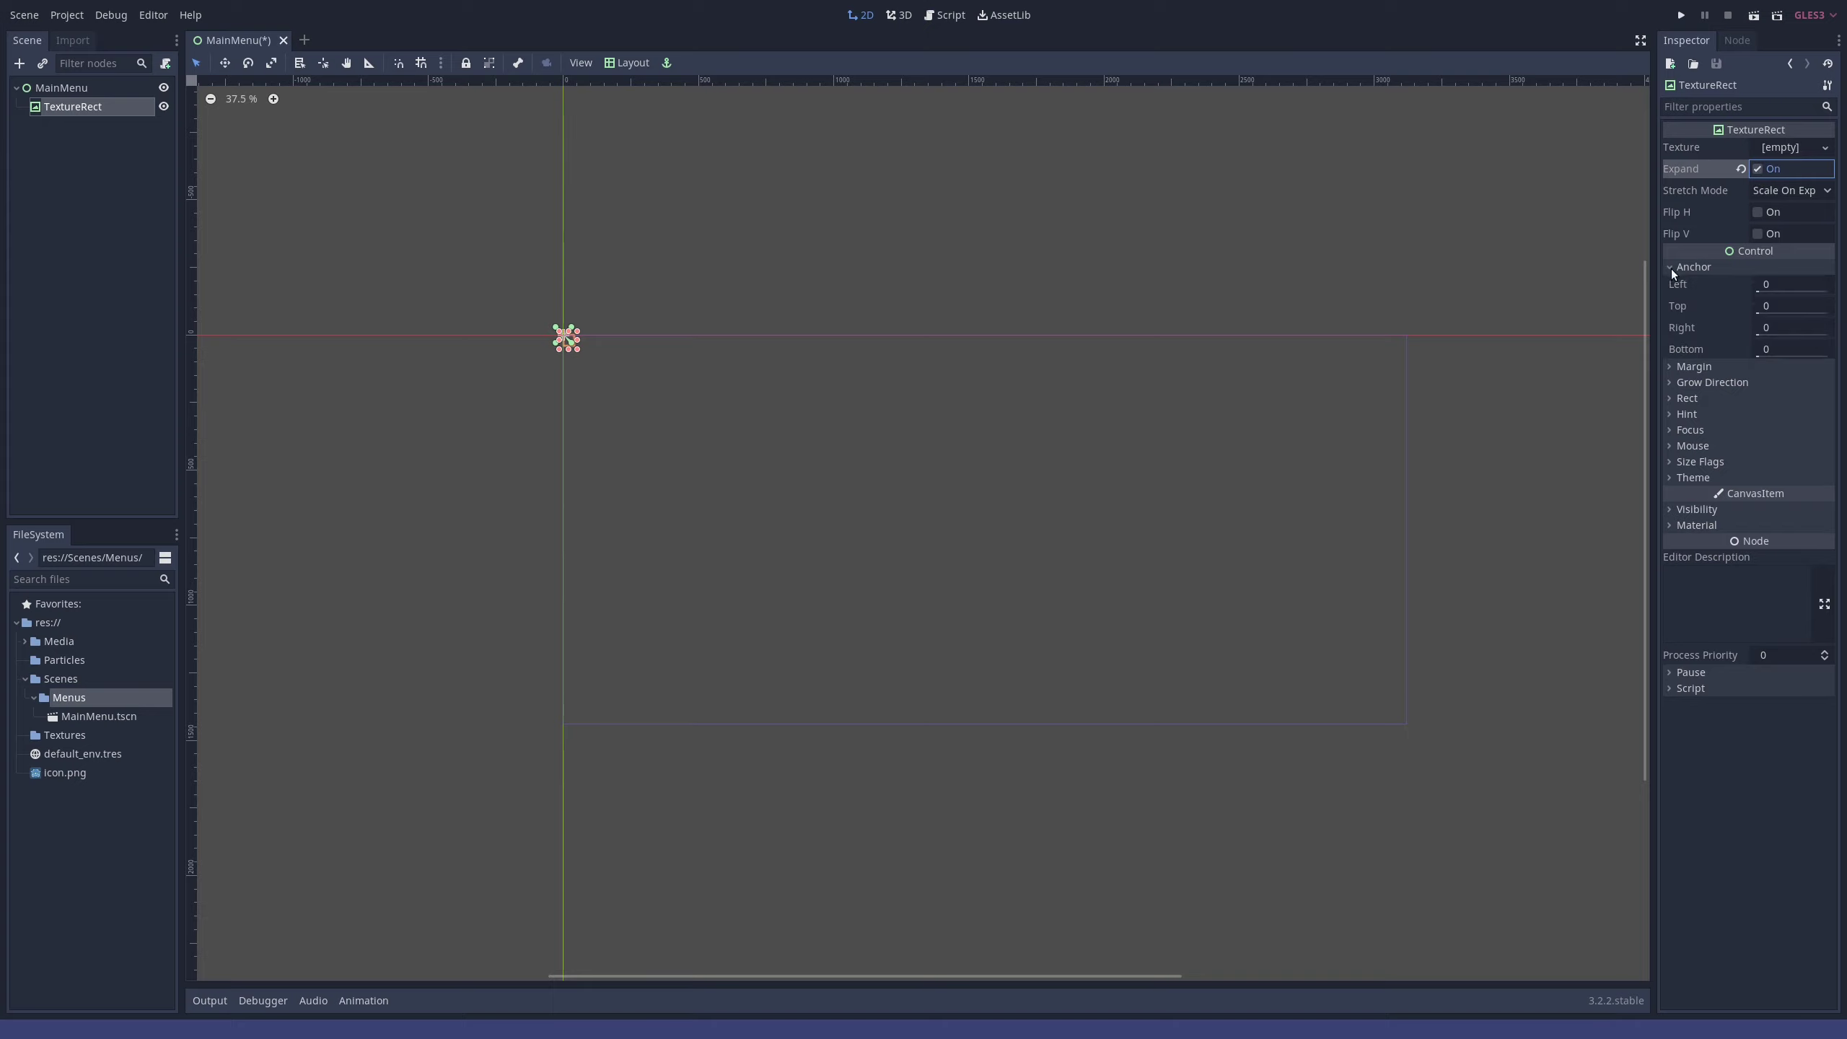
click(1672, 268)
click(1674, 283)
- Turn on the TextureRect's Expand size flag for both the horizontal and vertical directions
click(1677, 382)
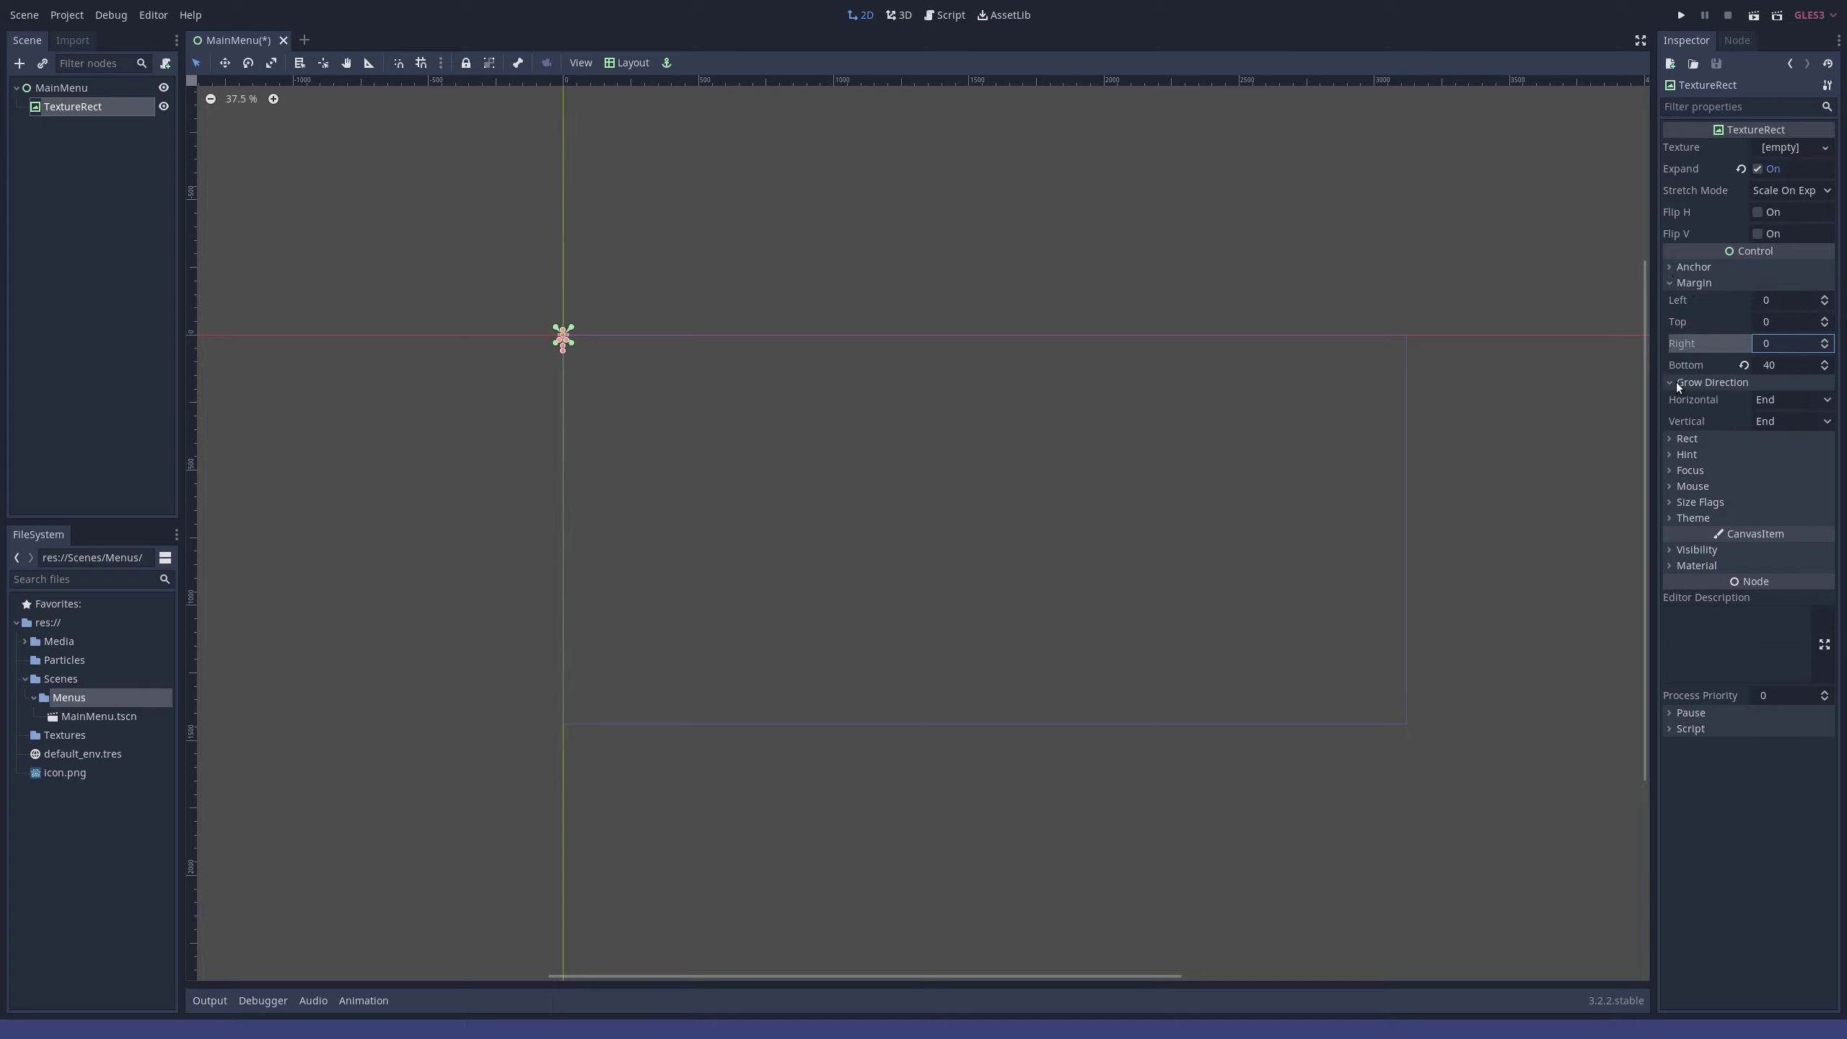
click(1695, 502)
click(1760, 542)
click(1761, 628)
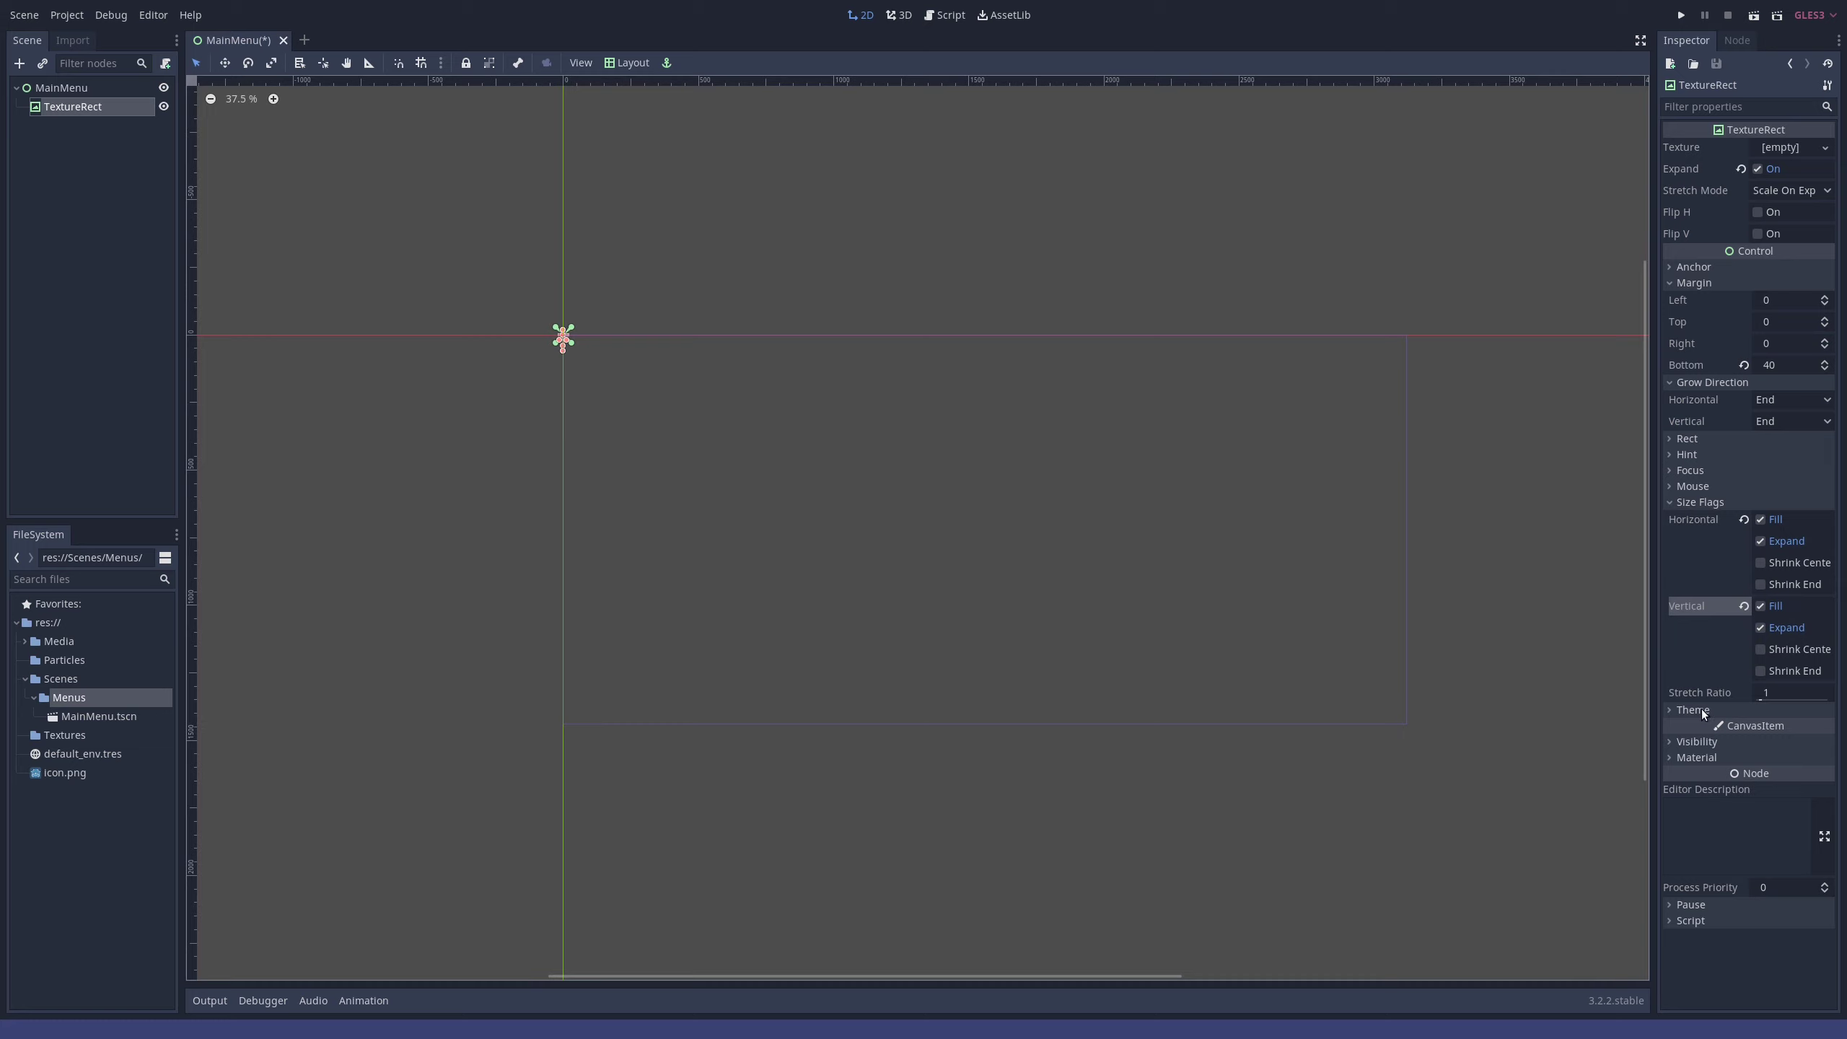
- Apply the Full Rect layout to the TextureRect so it fills the MainMenu area
scroll(579, 329, up, 2)
click(627, 62)
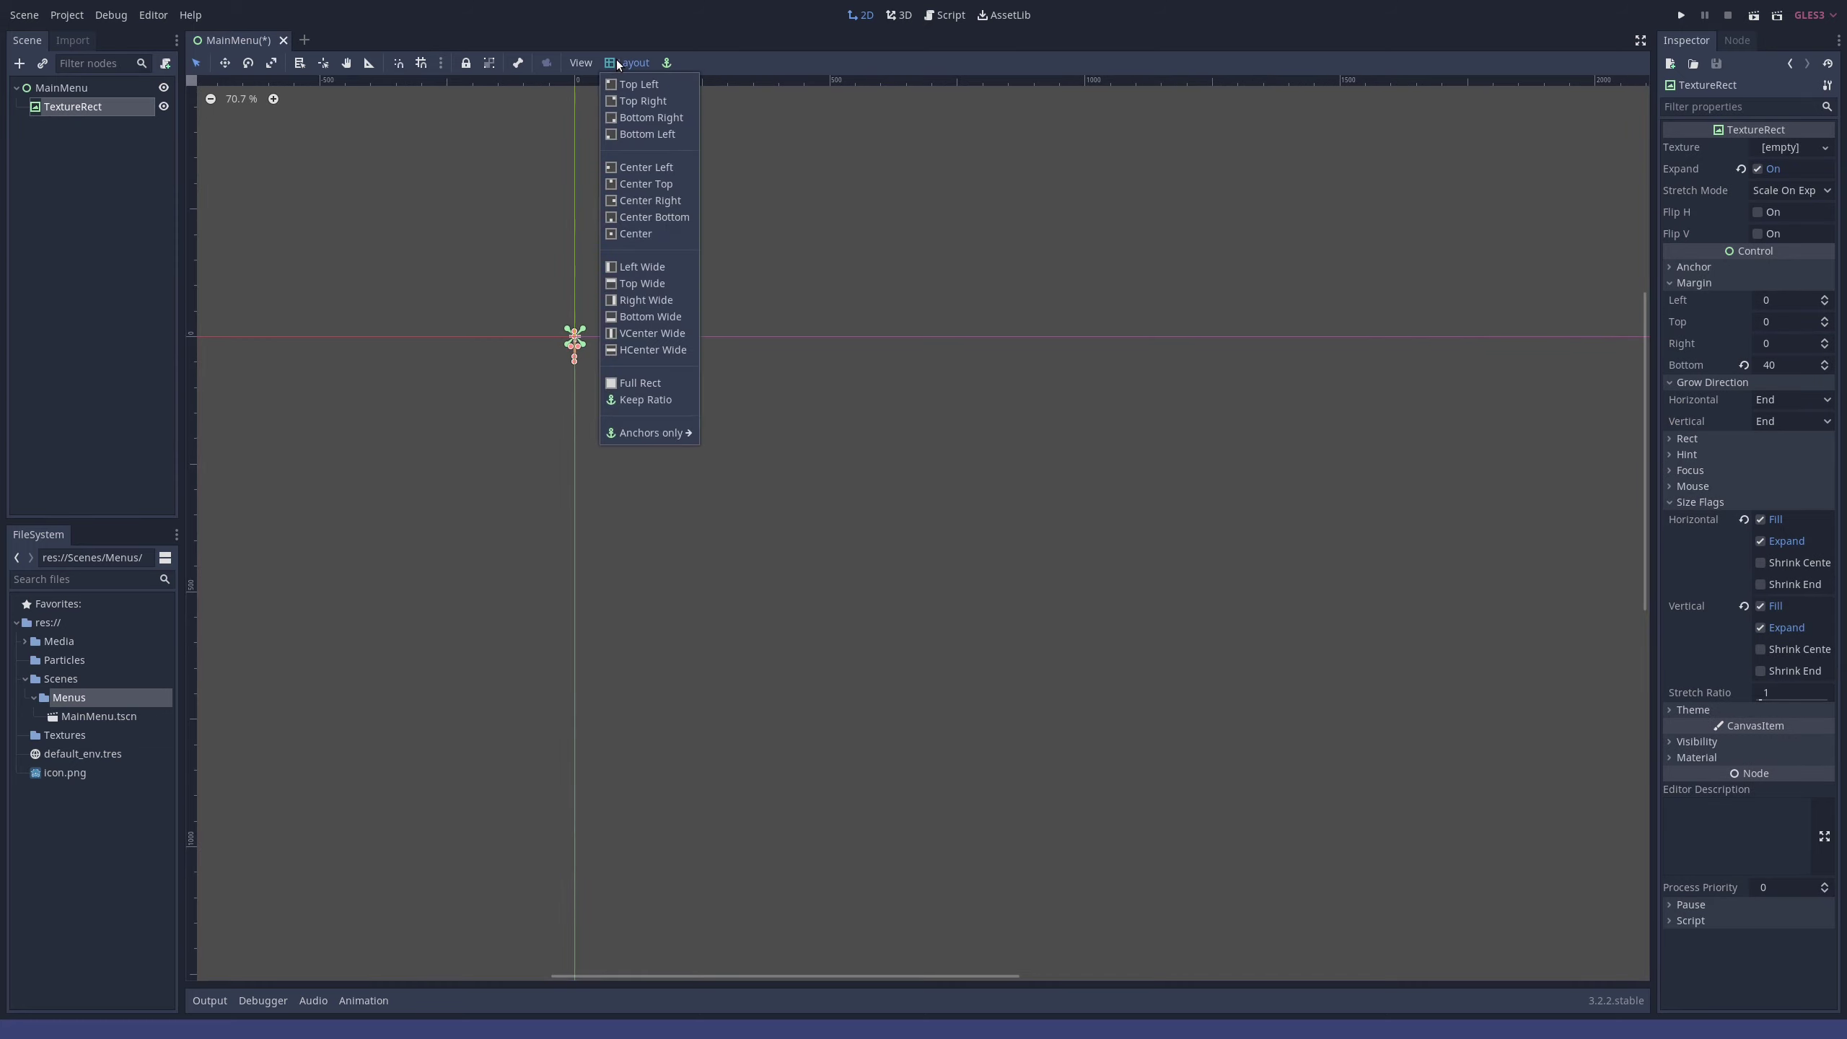
click(647, 384)
scroll(742, 408, down, 3)
click(141, 135)
- Add an HBoxContainer as a child of MainMenu and give it the Full Rect layout
click(73, 89)
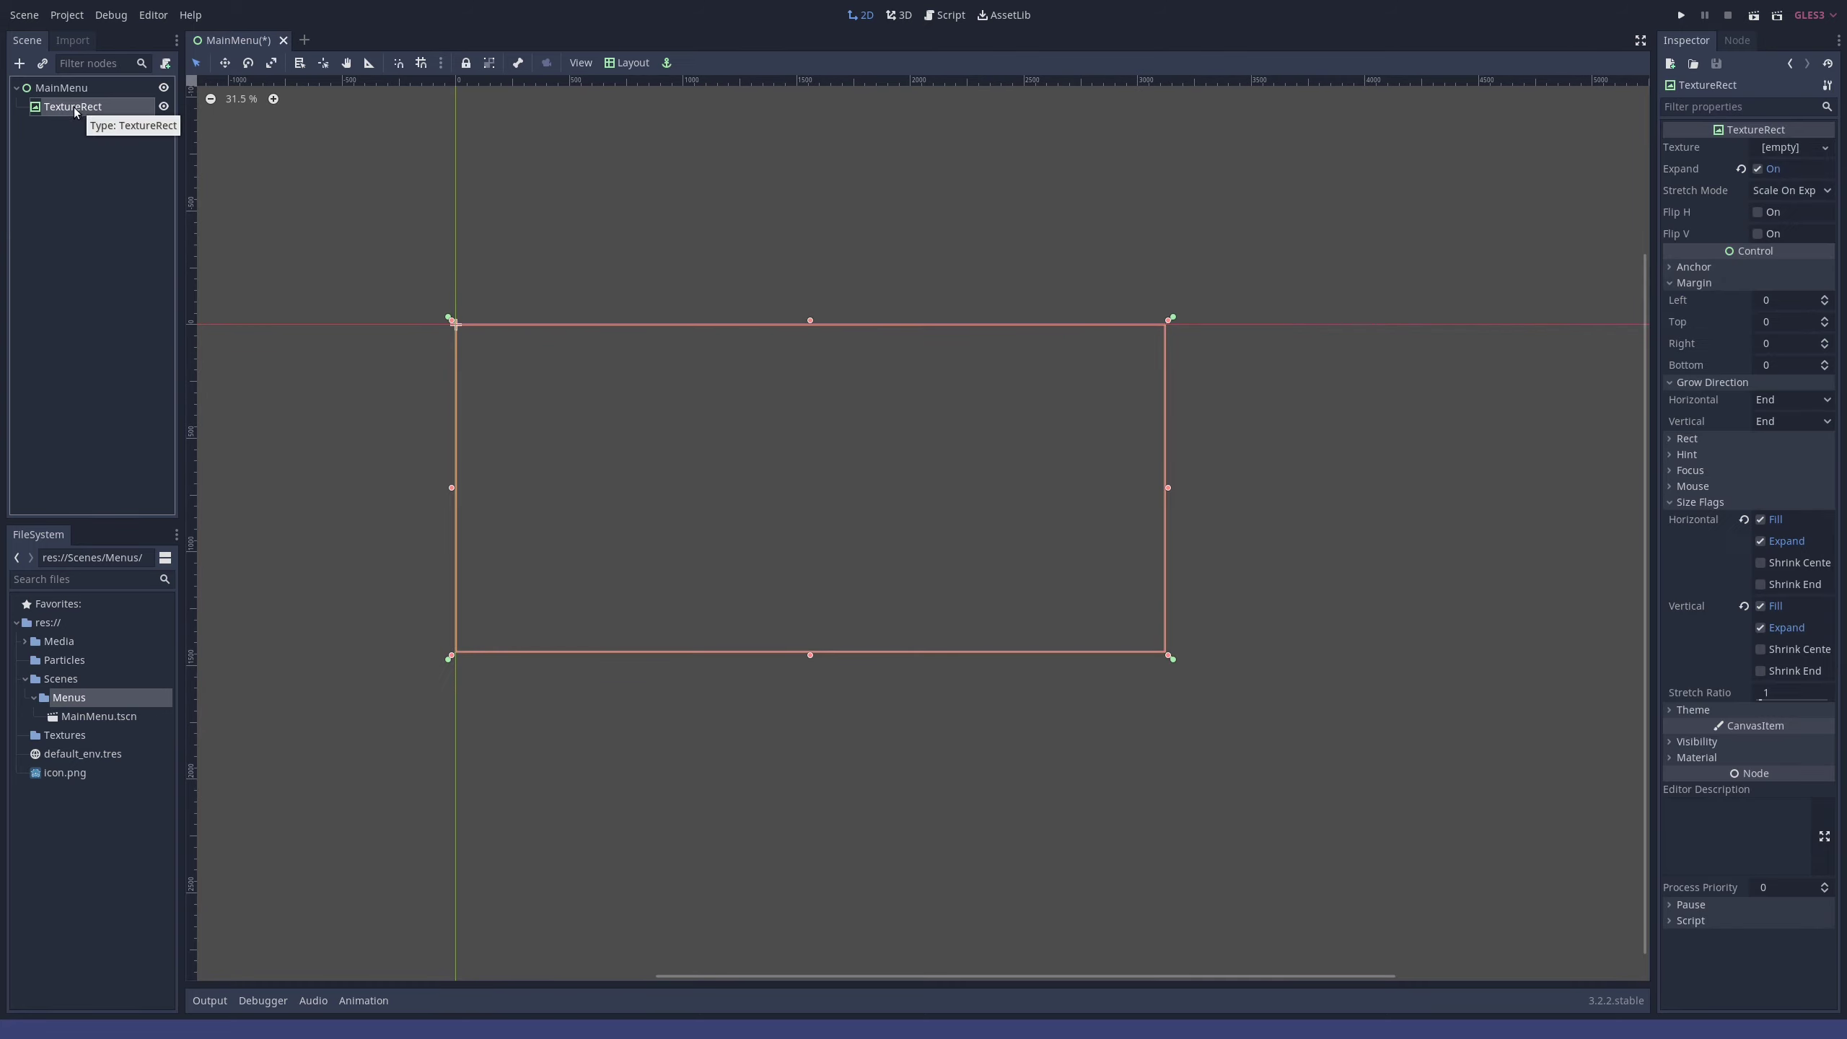
right_click(81, 93)
click(133, 104)
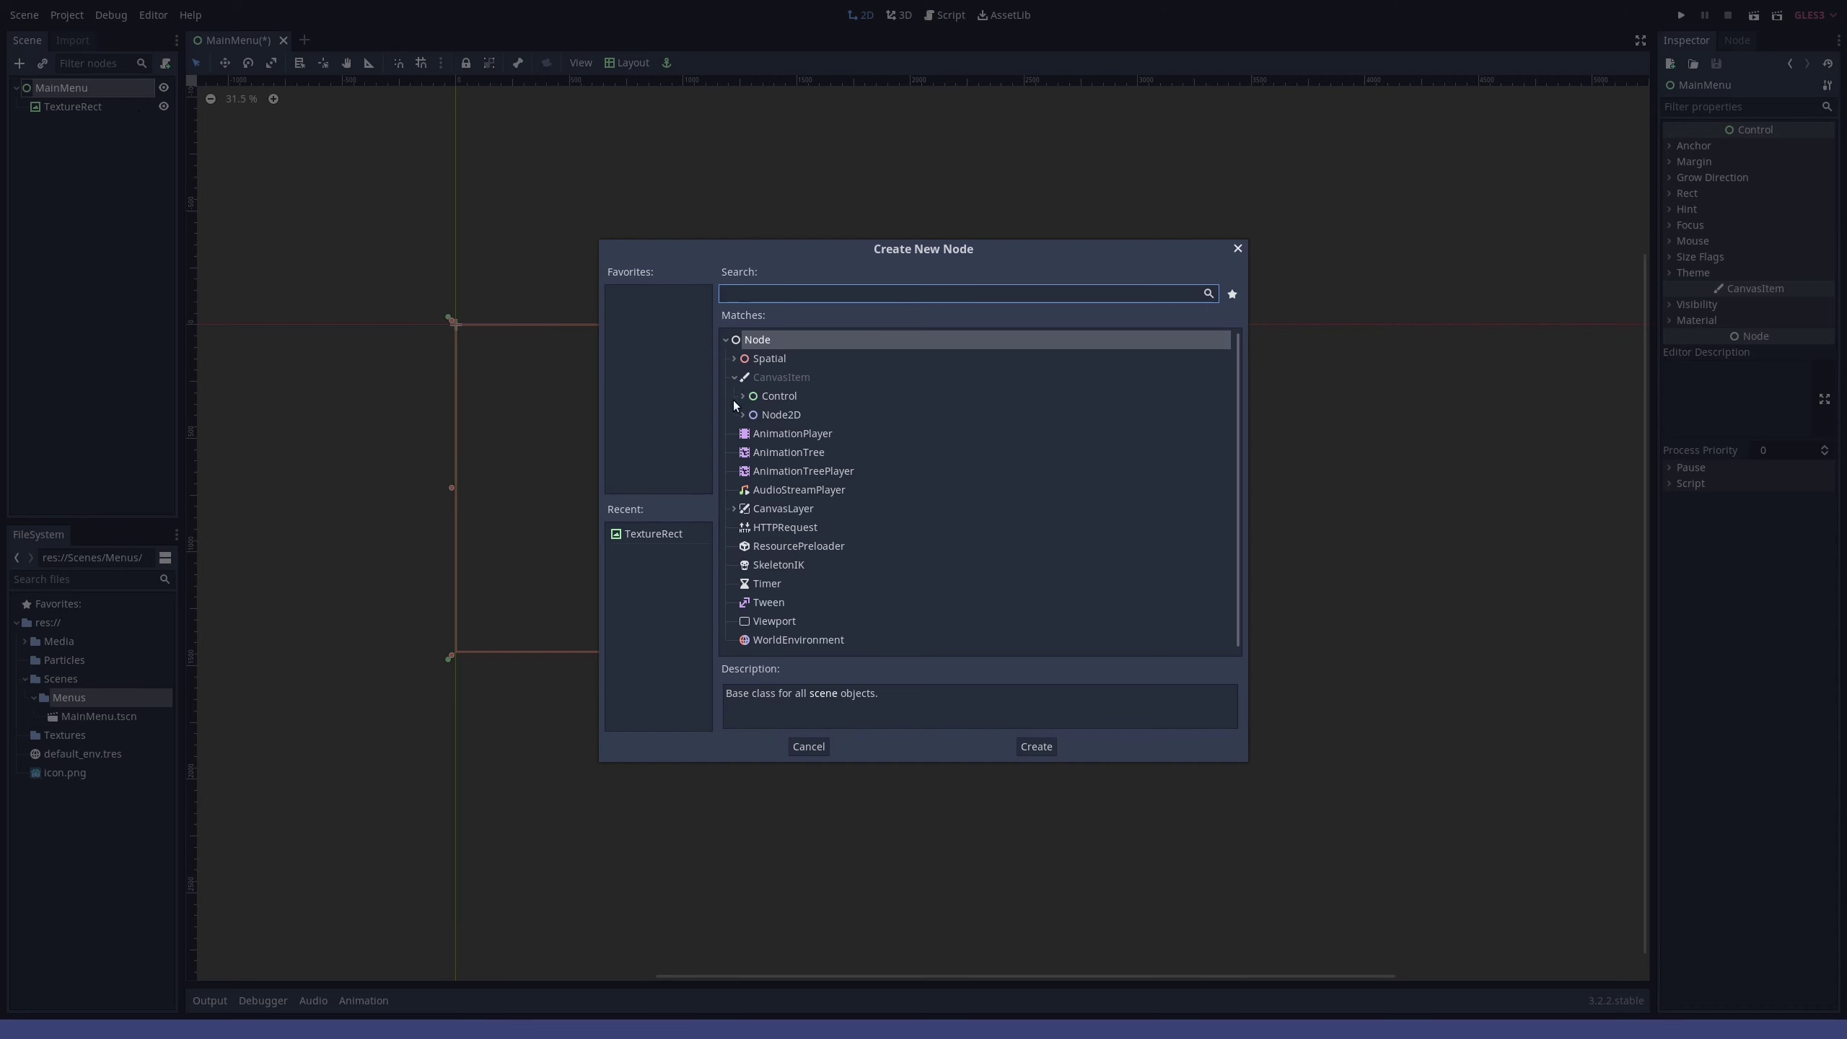
scroll(809, 458, down, 5)
scroll(809, 460, up, 1)
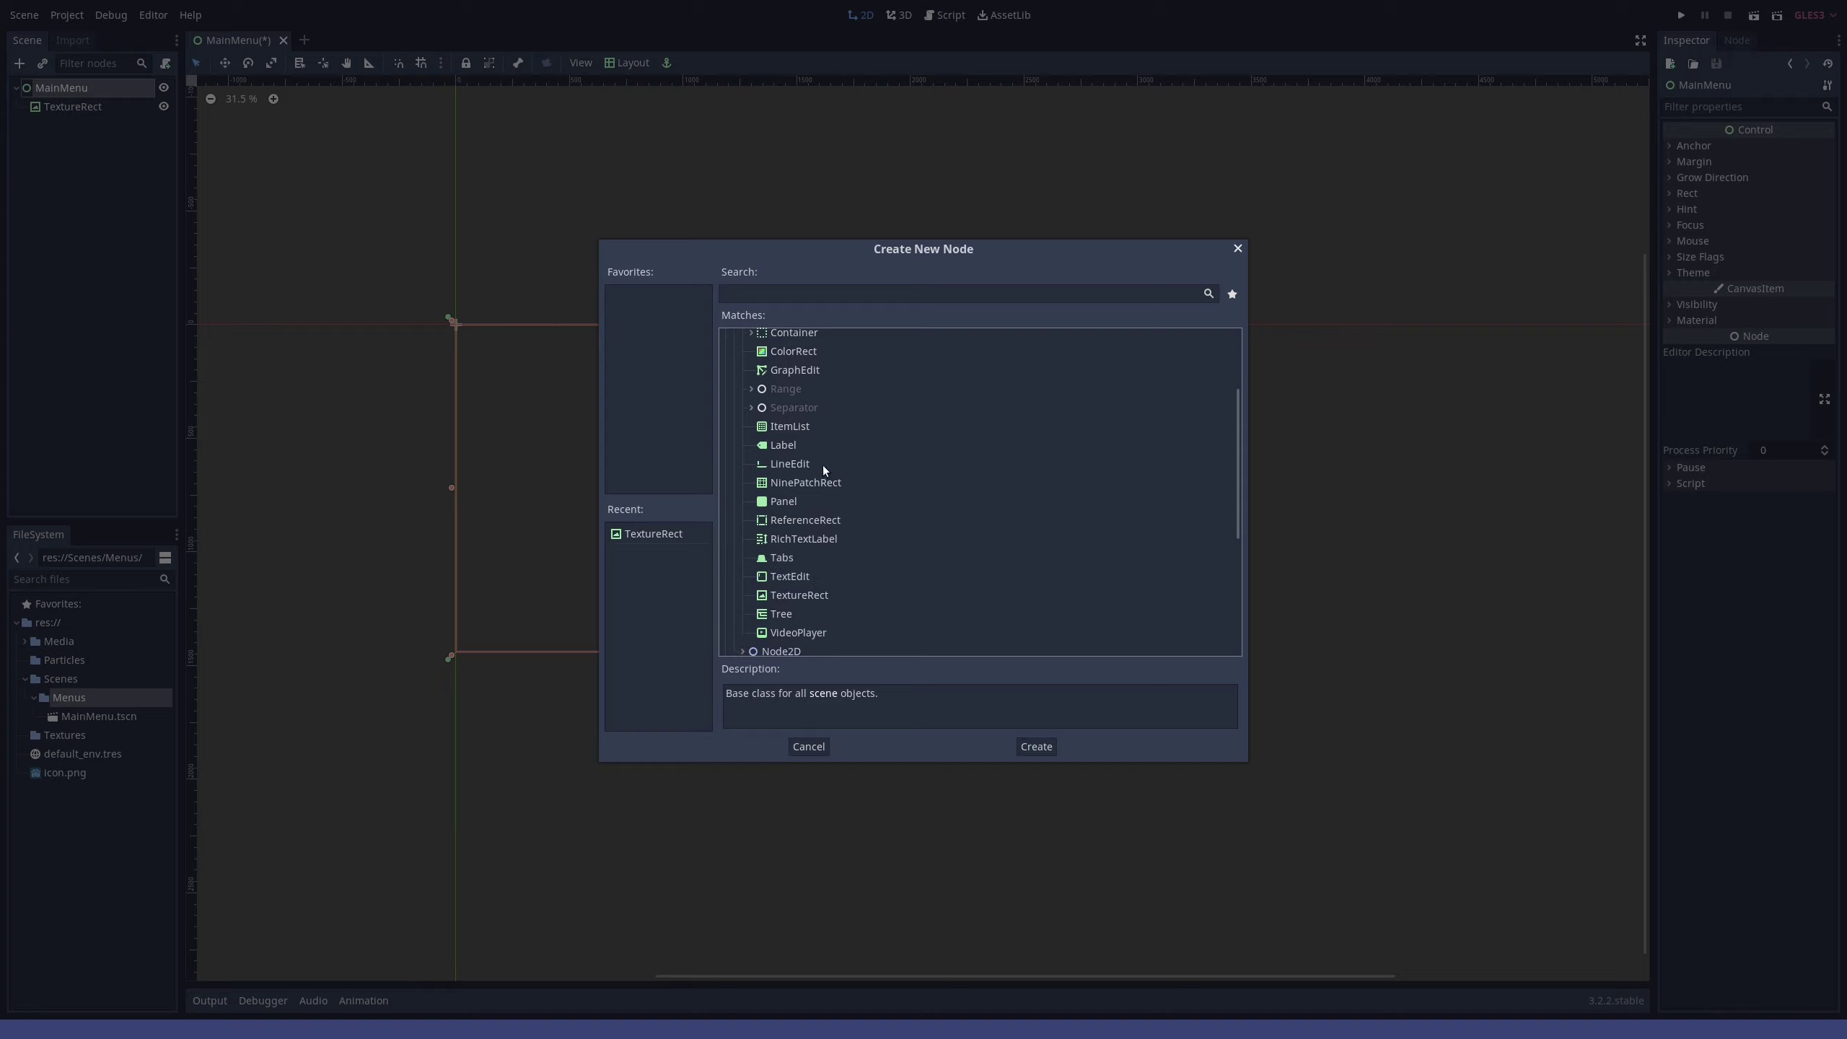
scroll(771, 419, up, 1)
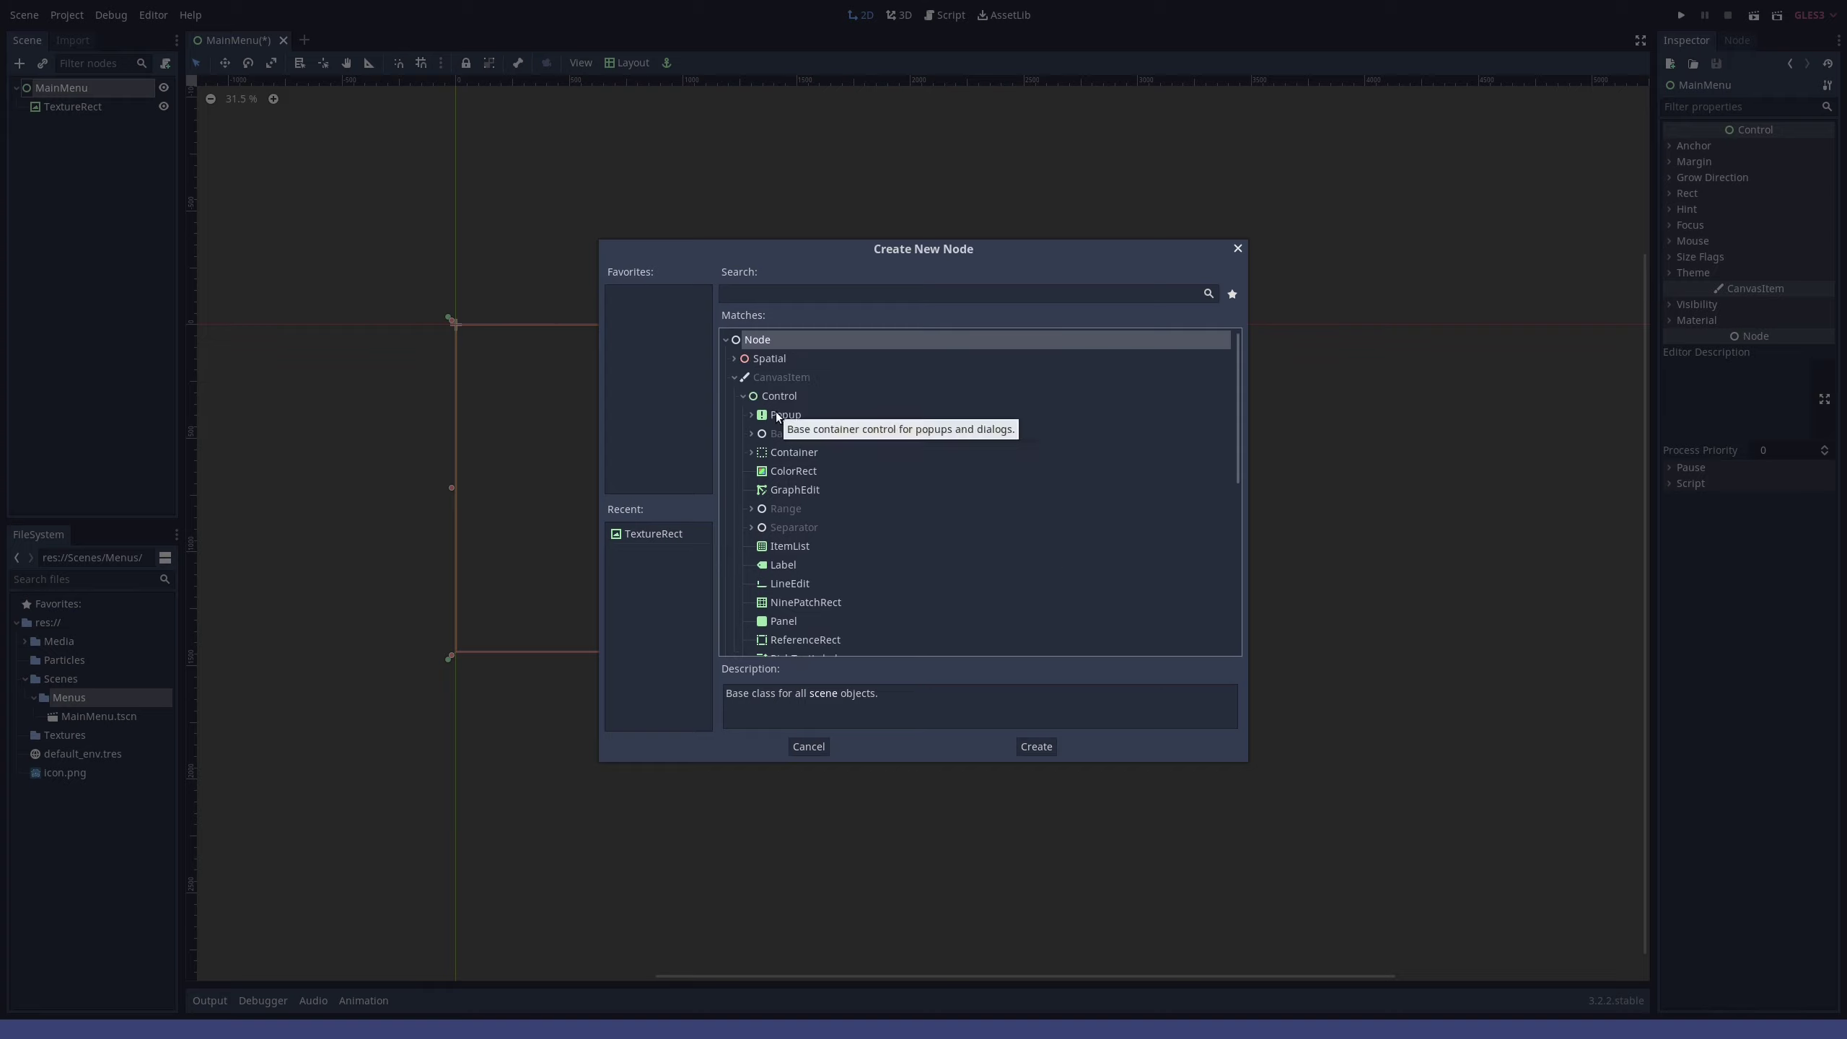
scroll(759, 415, down, 3)
click(753, 409)
scroll(789, 433, up, 2)
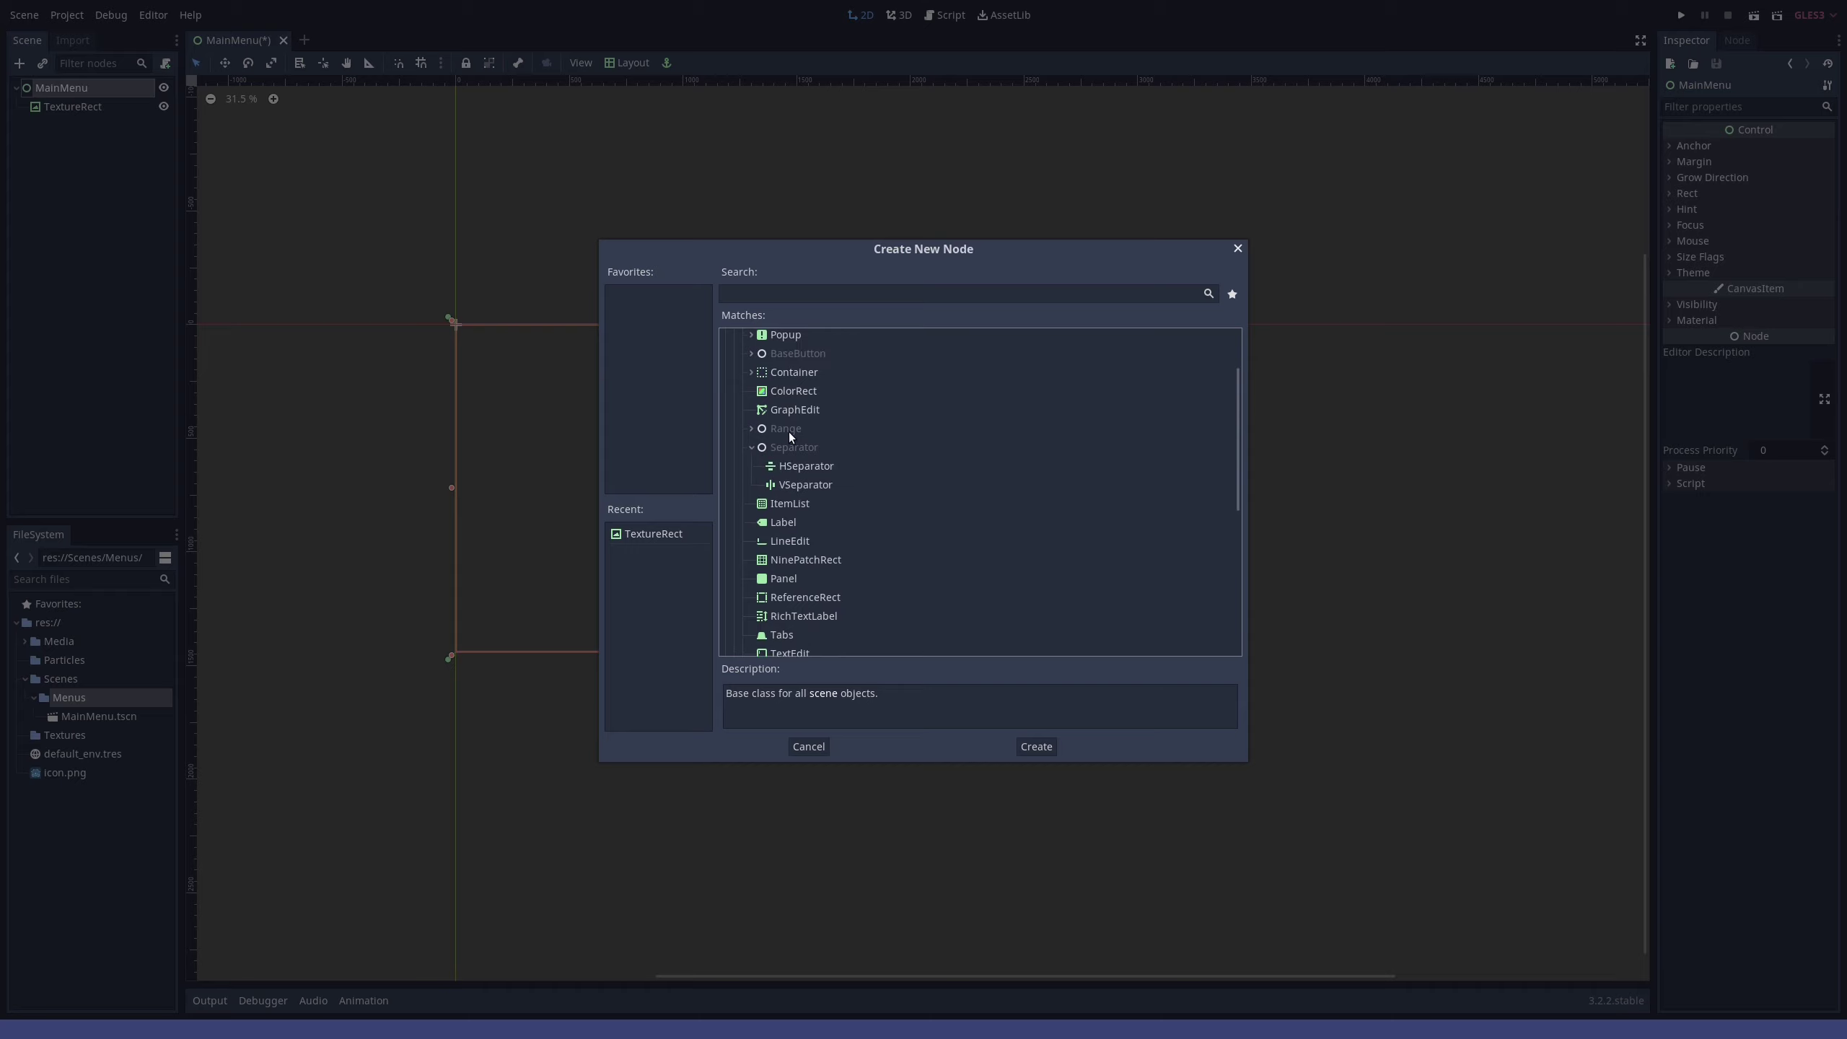
click(752, 412)
click(760, 506)
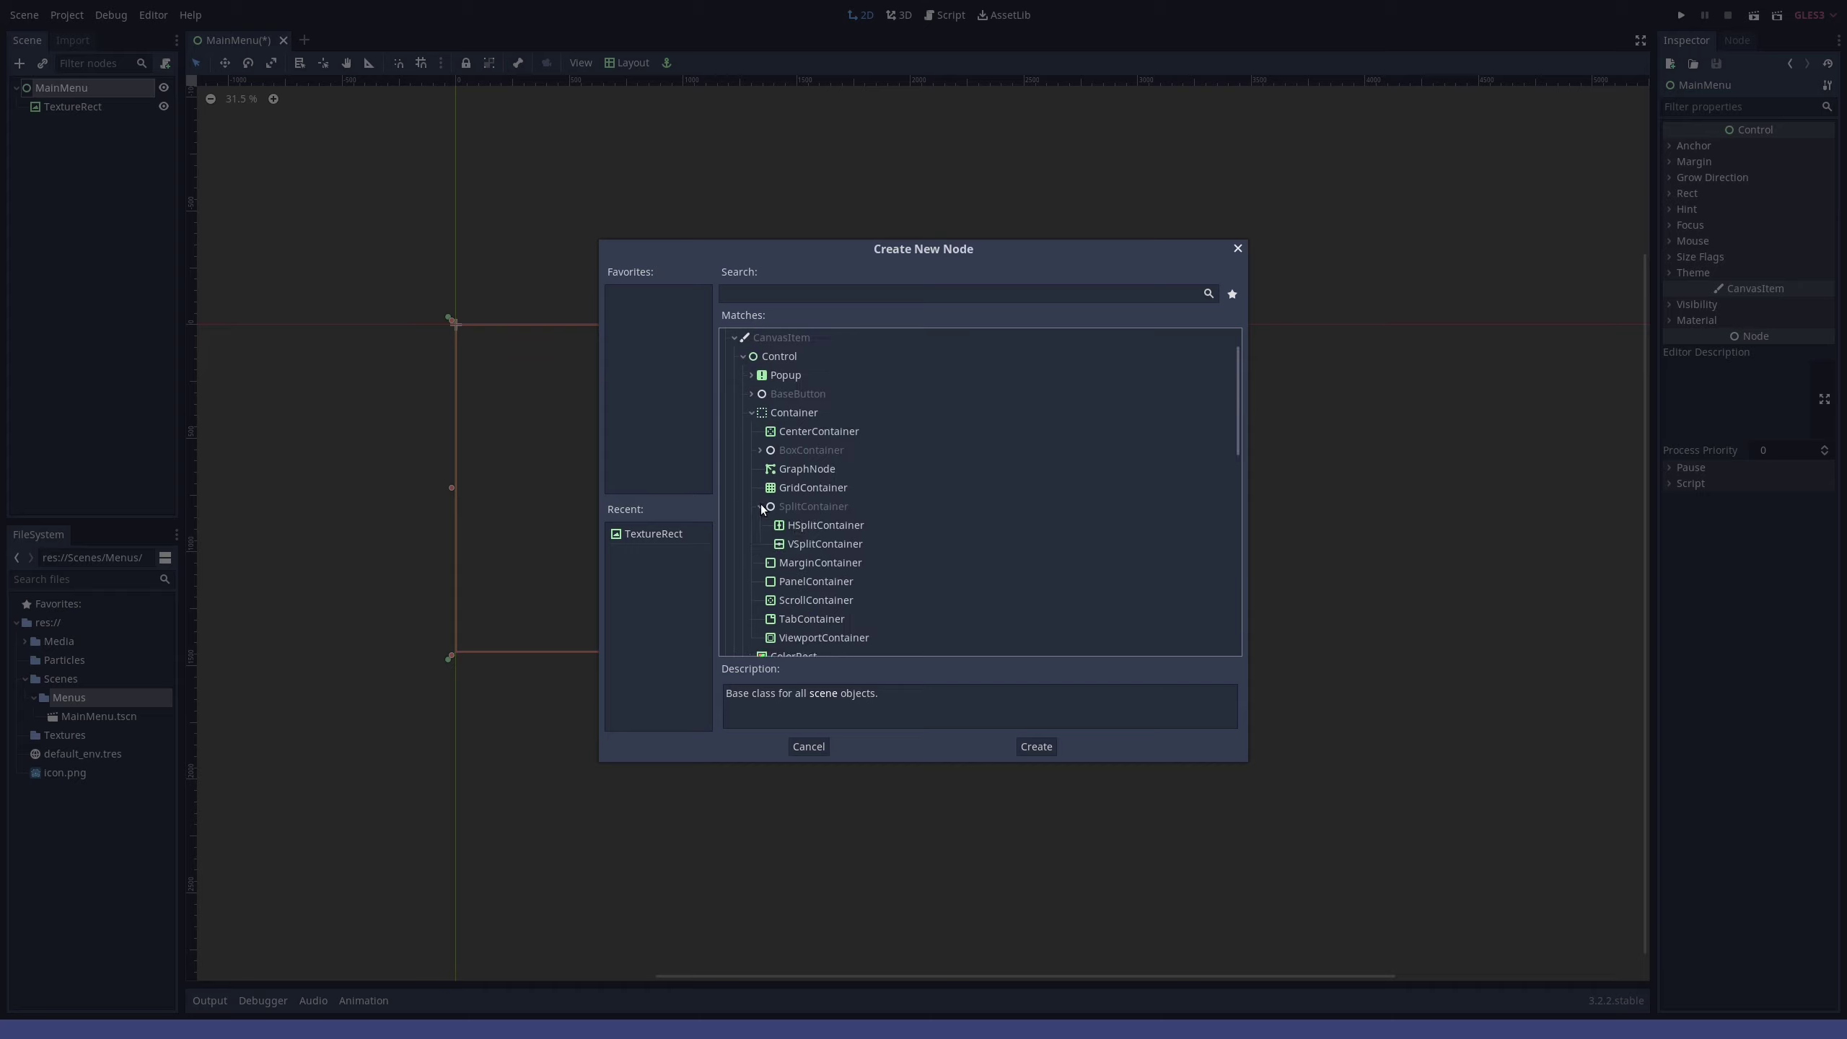
click(759, 450)
click(814, 488)
double_click(815, 488)
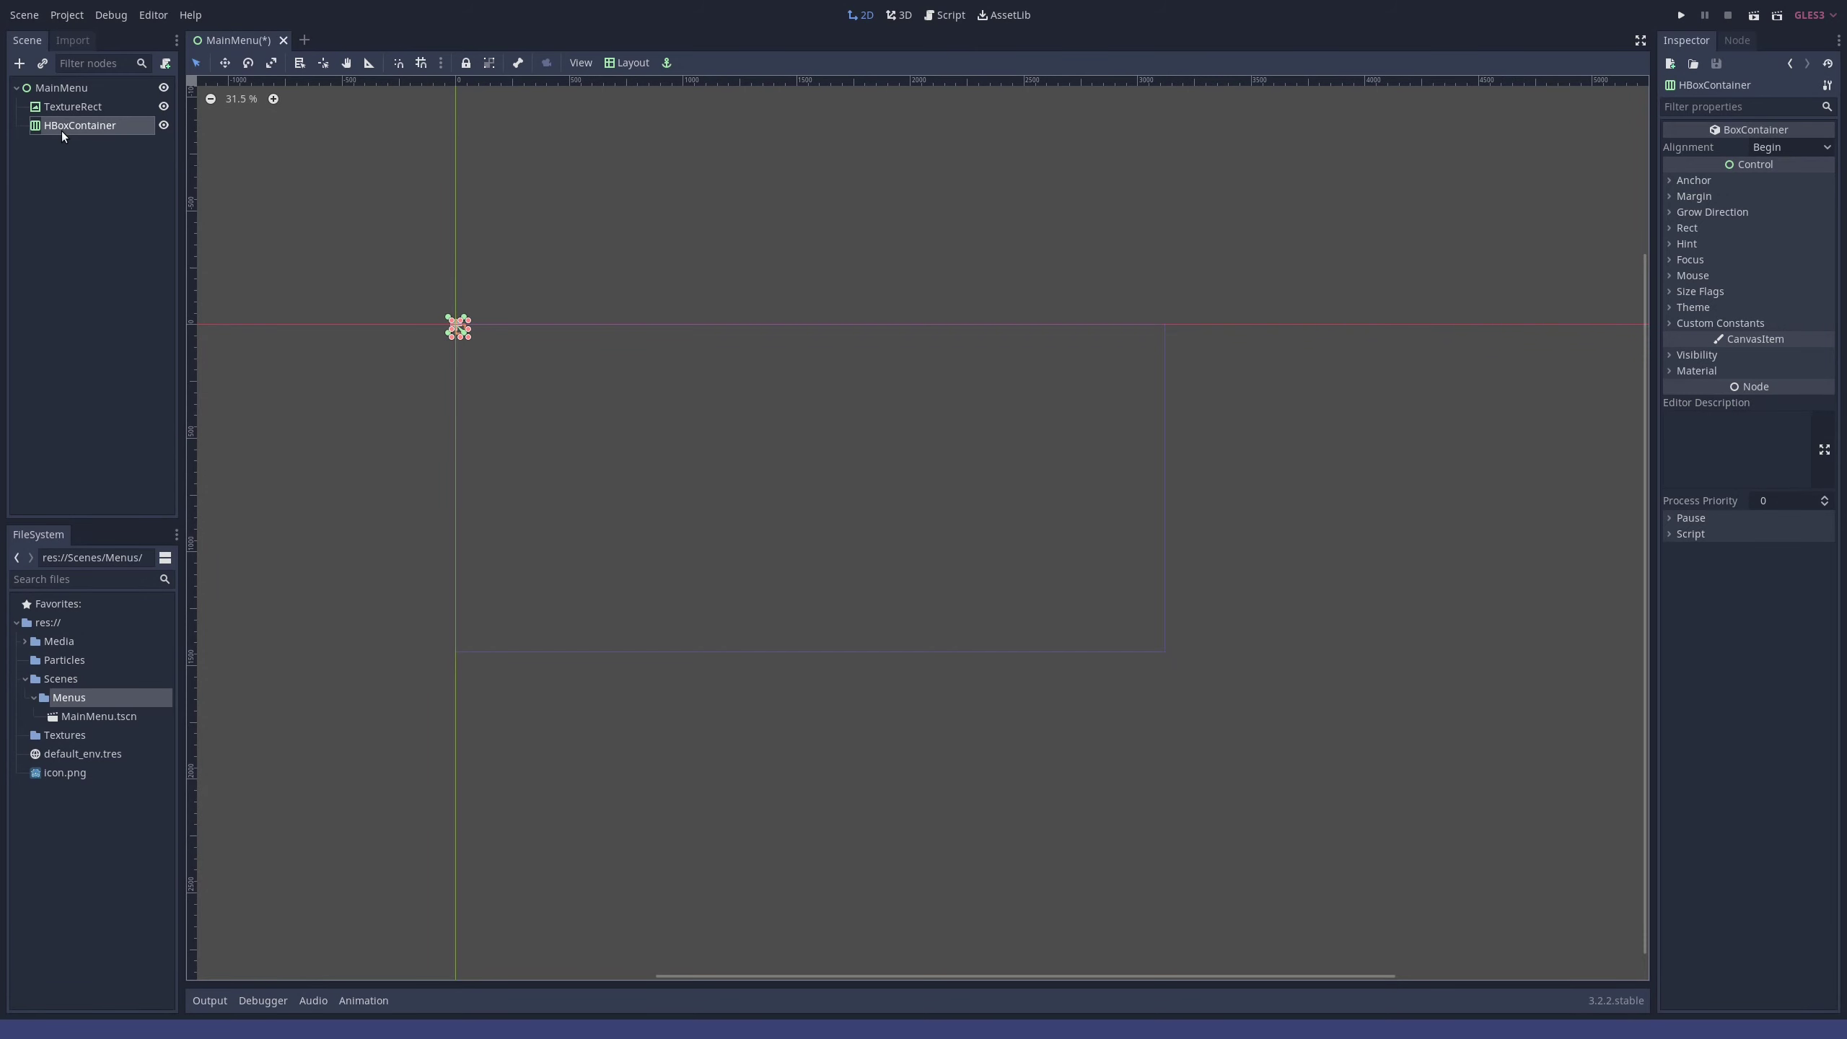
click(627, 63)
click(643, 353)
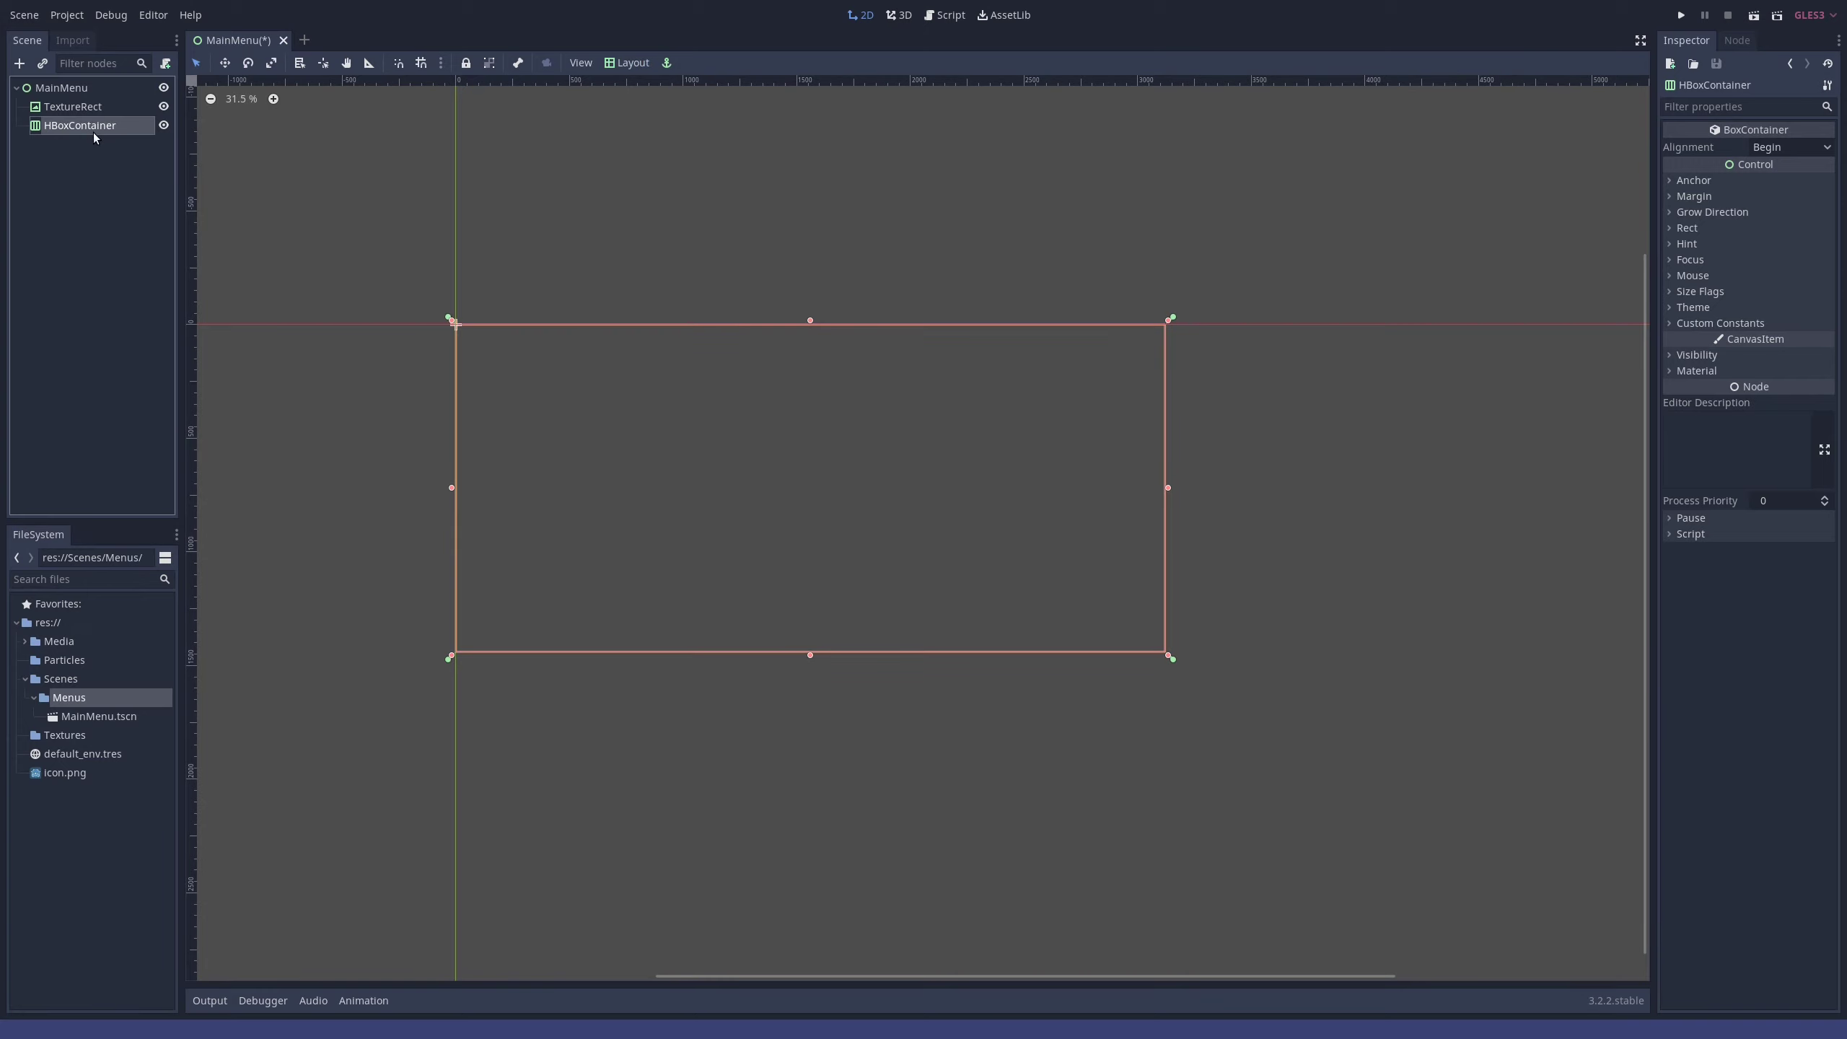
- Add a VSeparator node inside the HBoxContainer
key(ctrl+a)
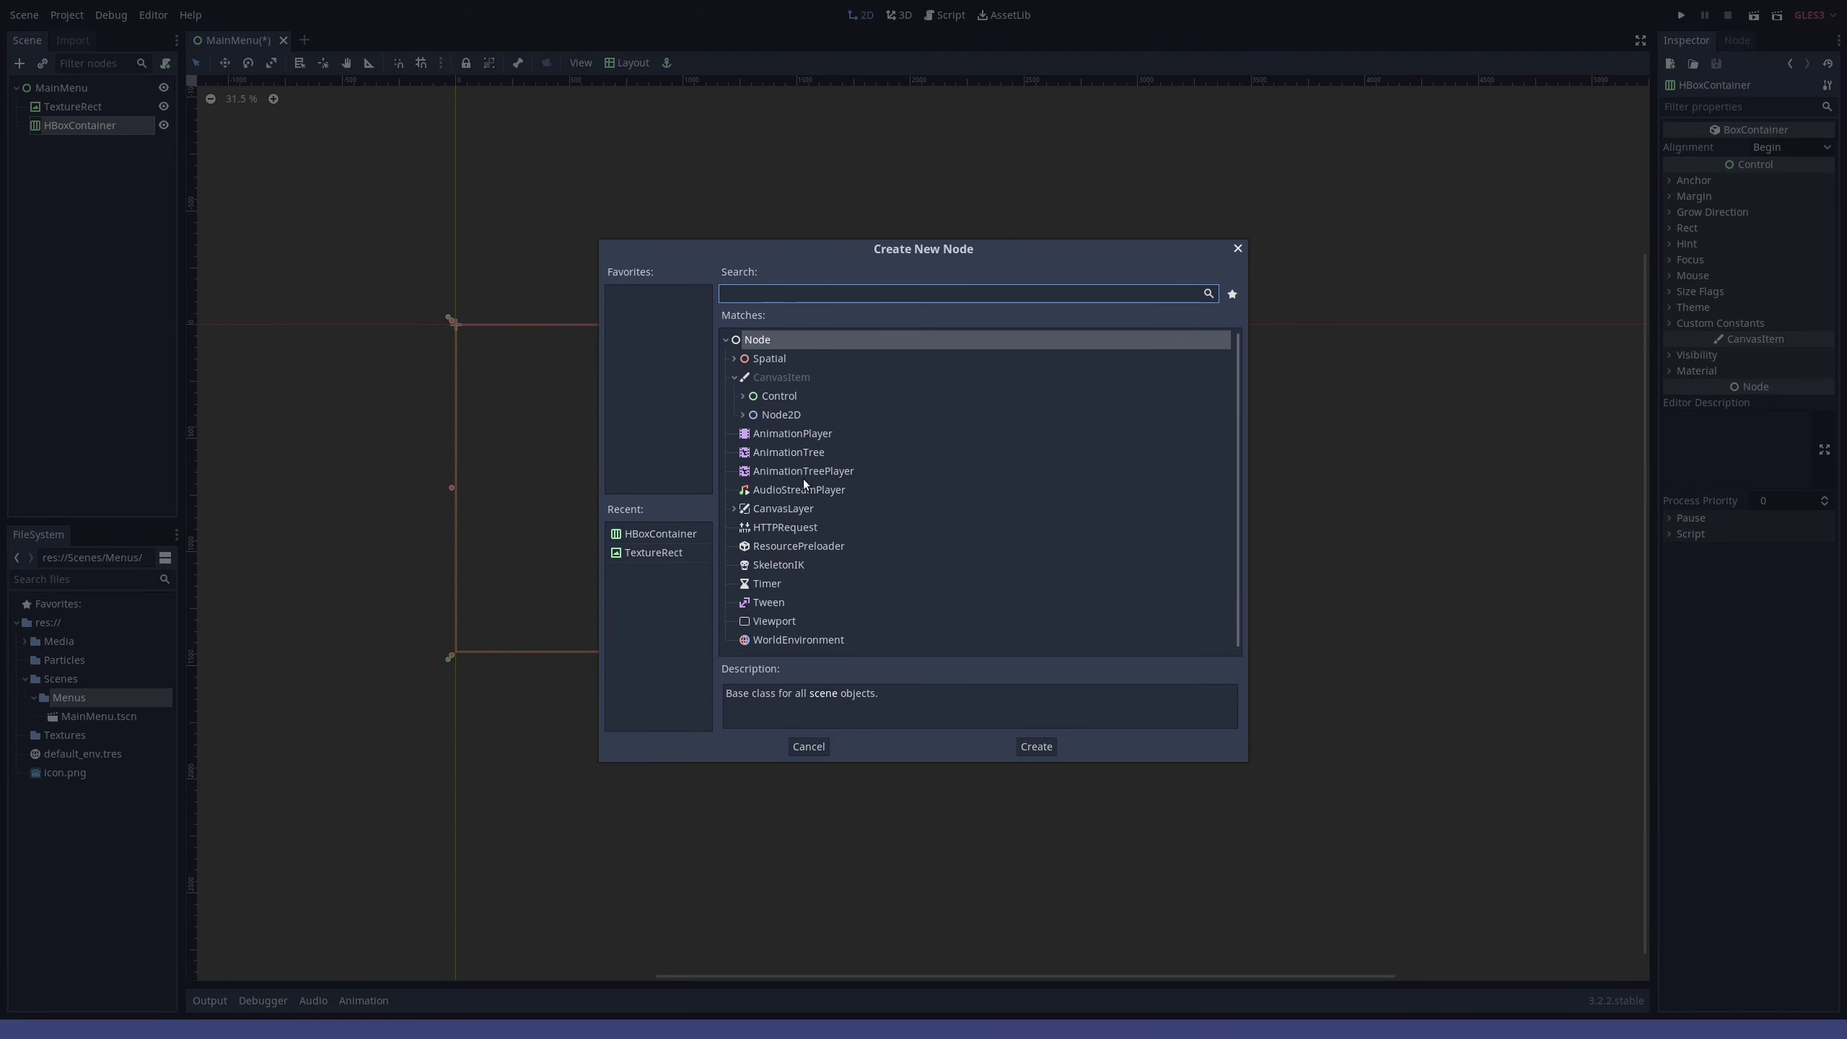
click(742, 397)
click(807, 566)
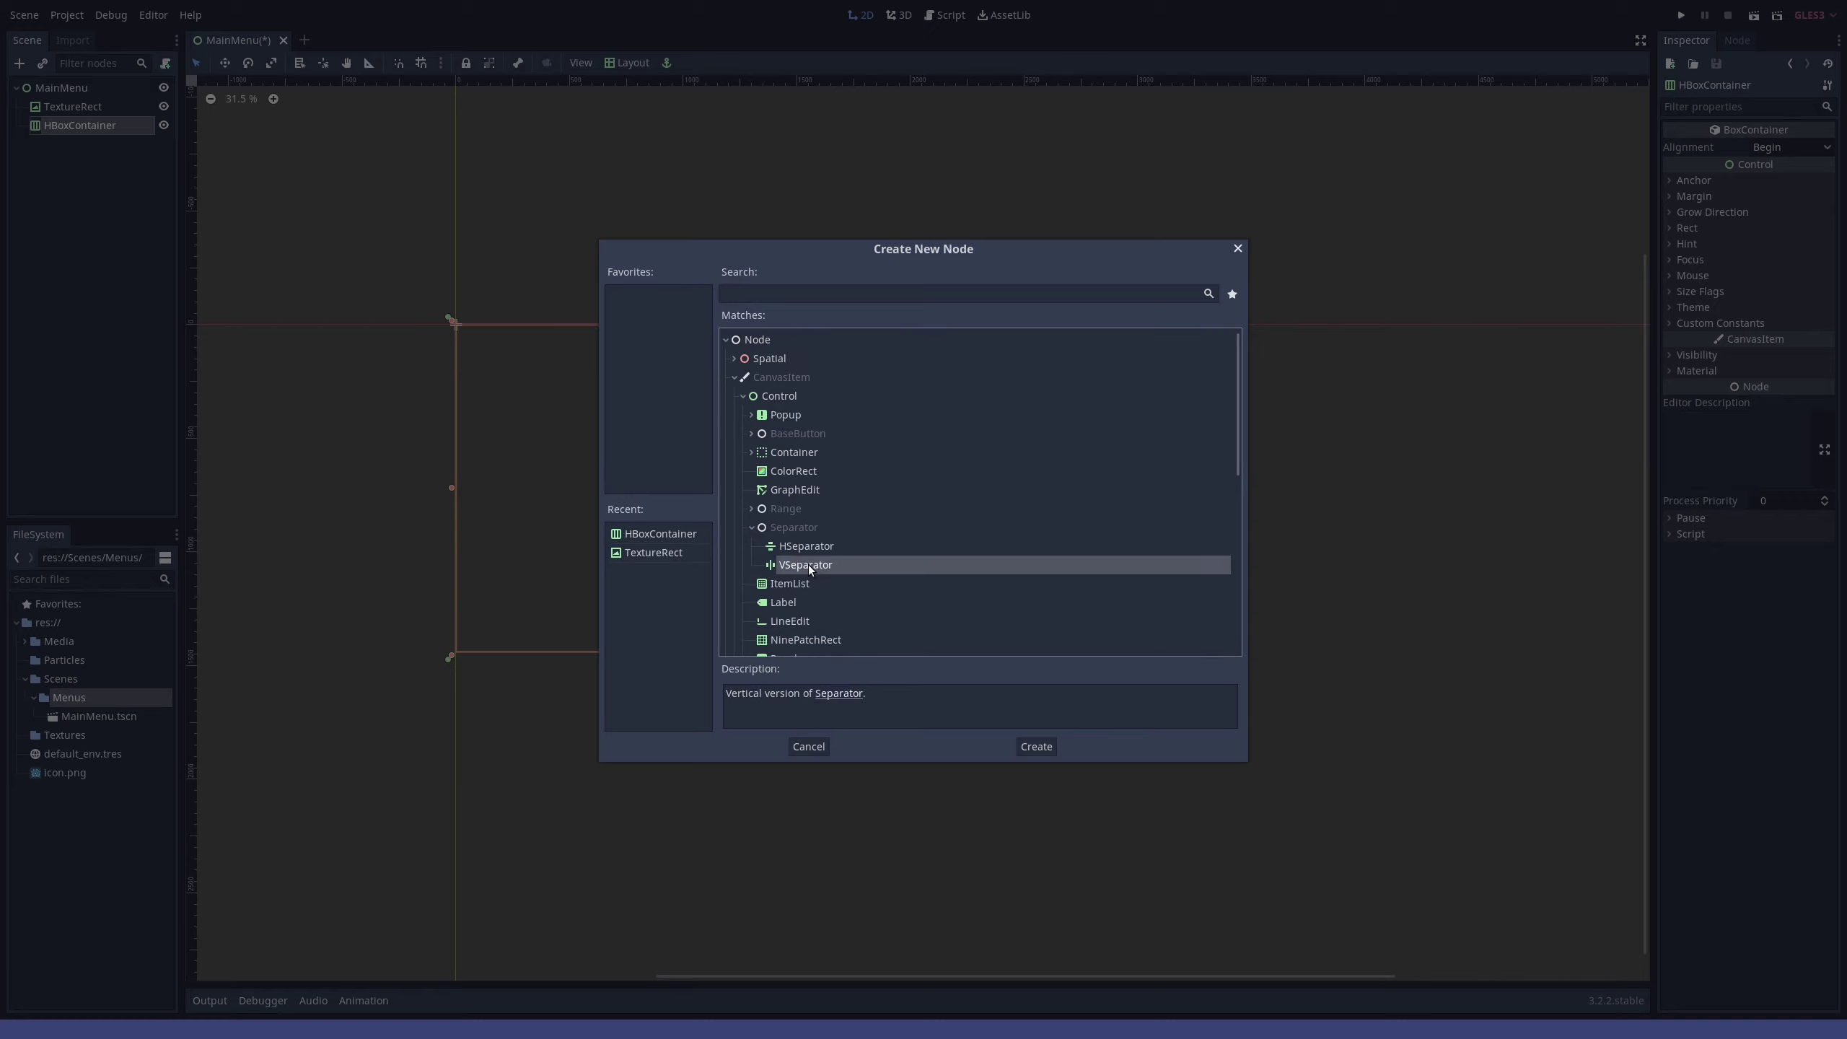
double_click(807, 566)
- Add a VBoxContainer inside the HBoxContainer, after the vertical separator
right_click(80, 125)
click(109, 137)
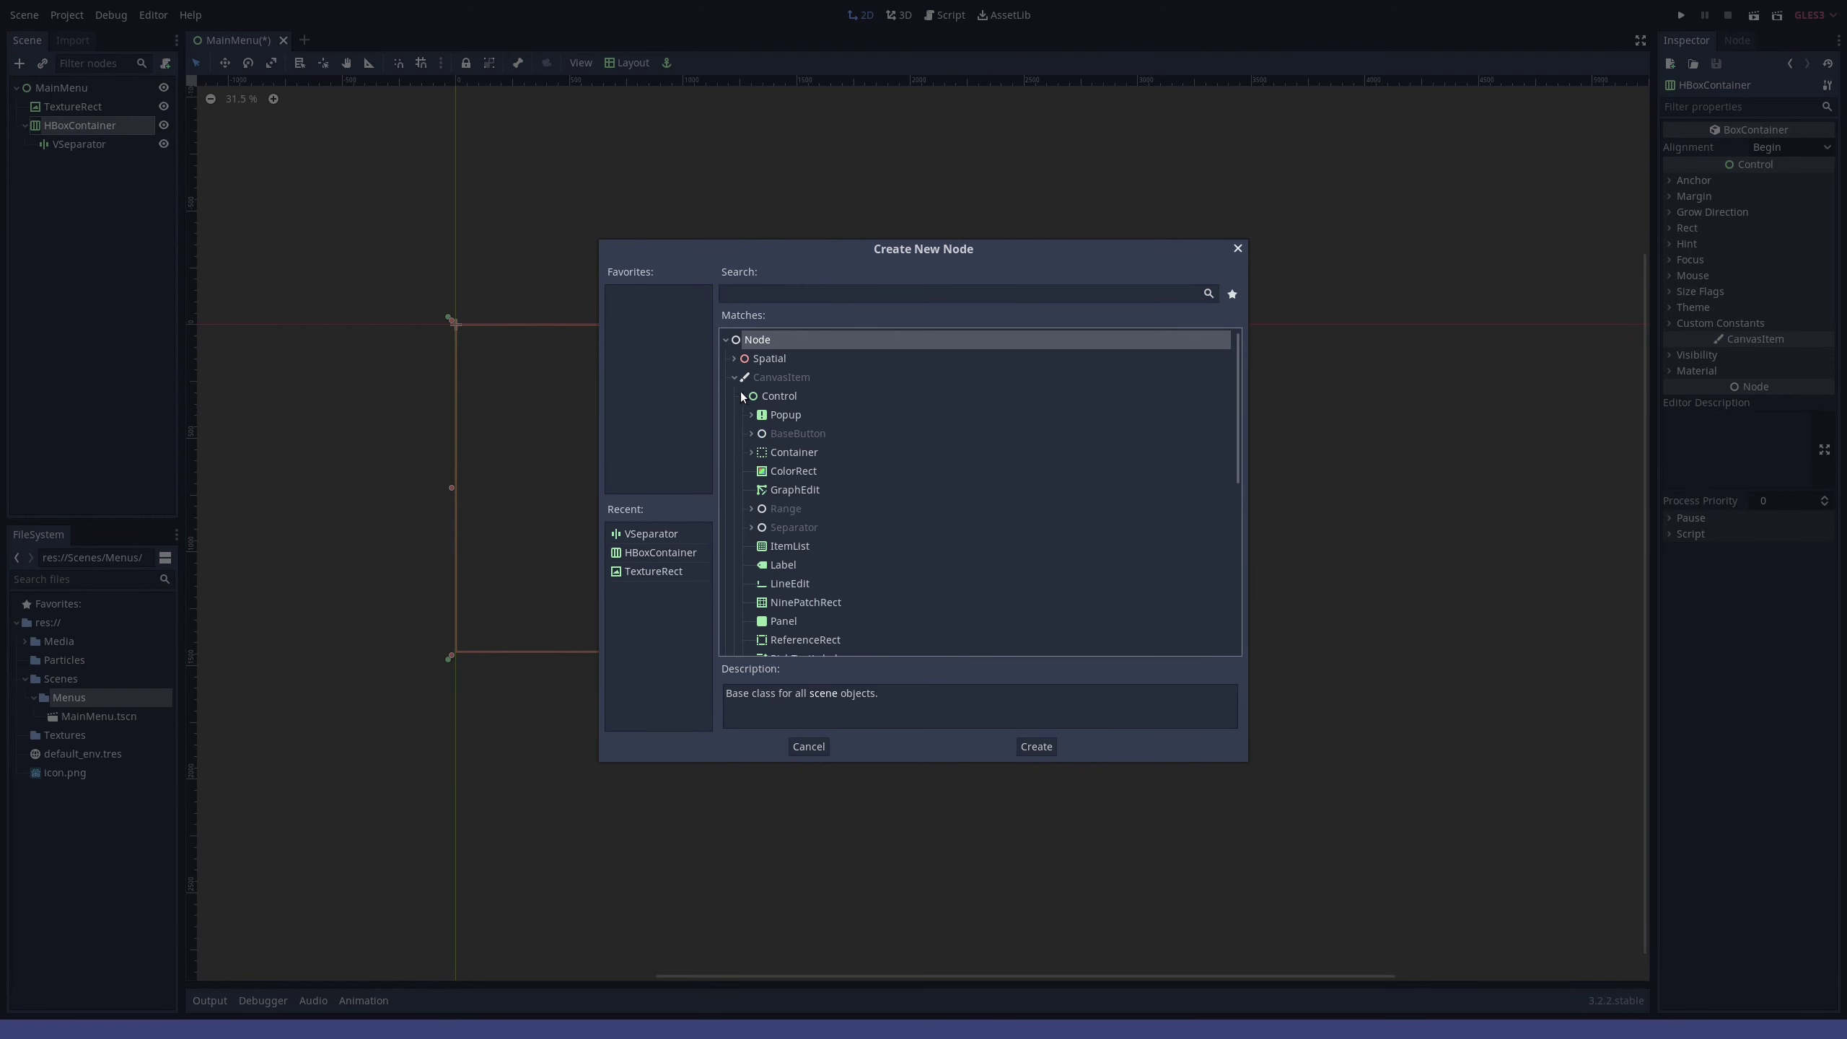
text(vbox)
double_click(845, 435)
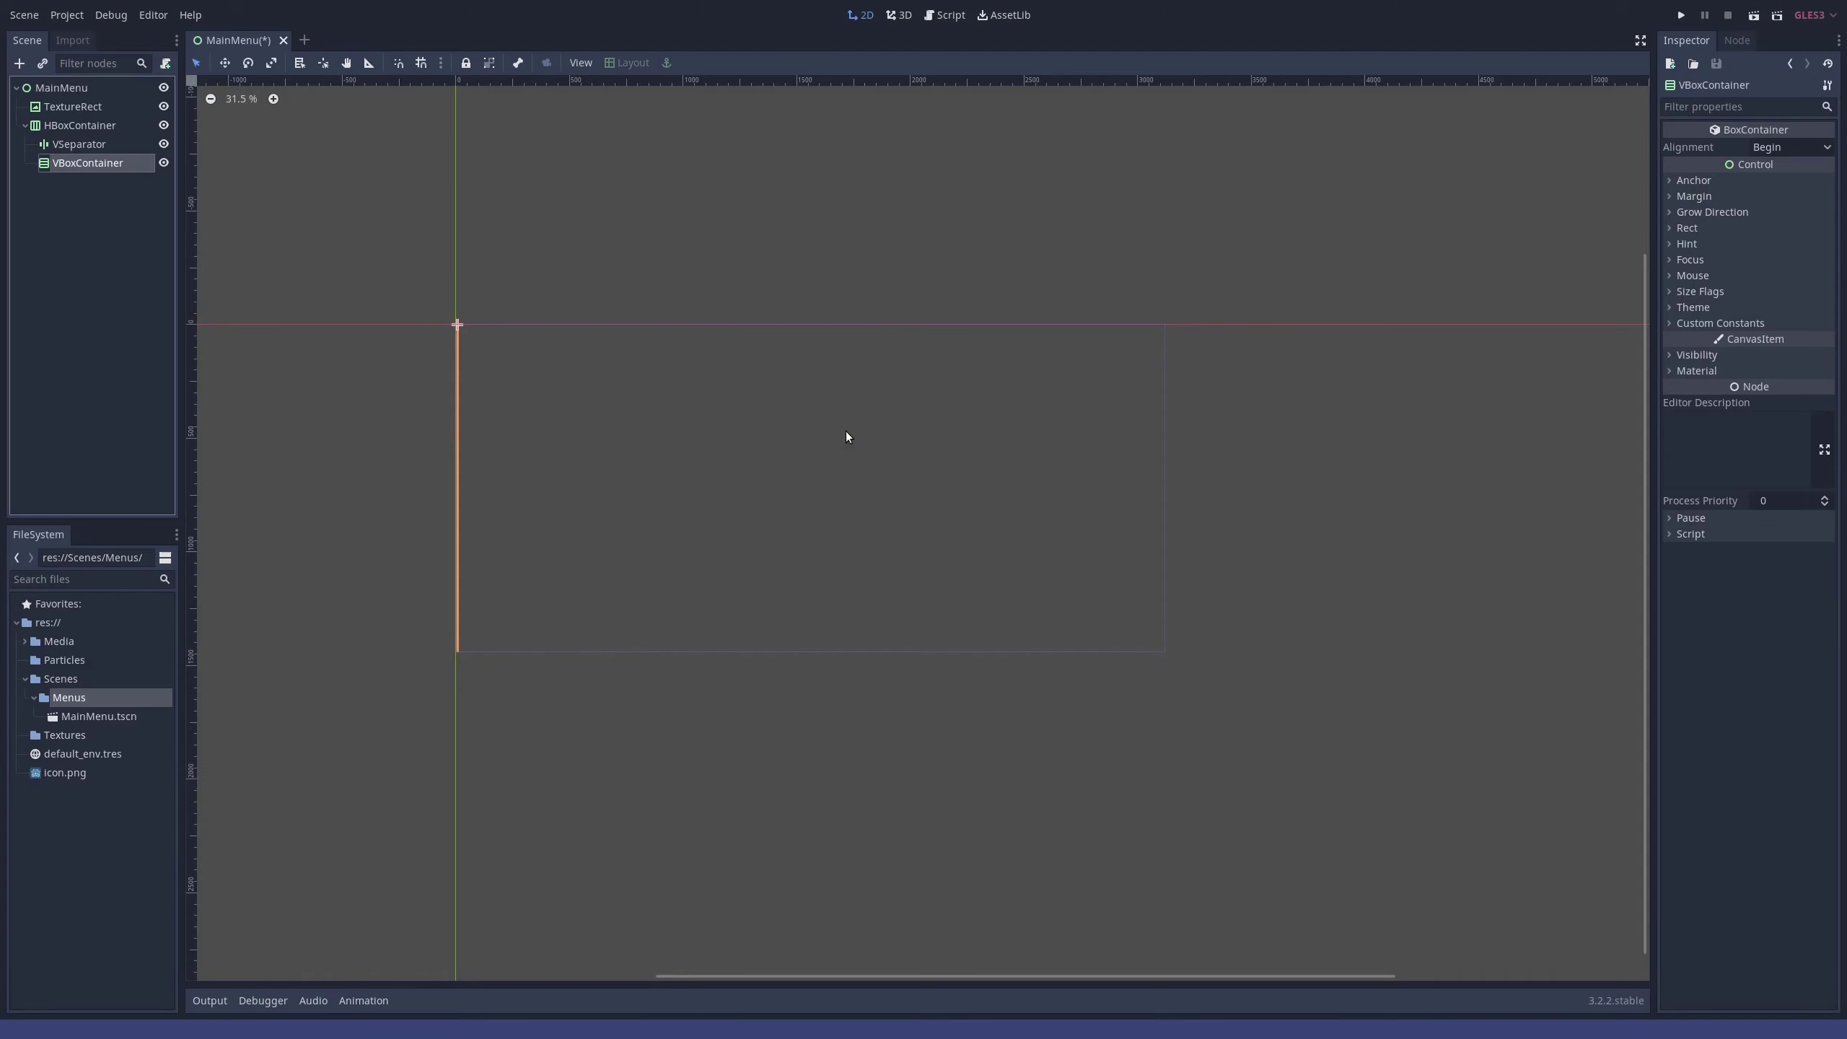
- Add a second VSeparator inside the HBoxContainer, after the VBoxContainer
right_click(84, 128)
click(85, 140)
text(spac)
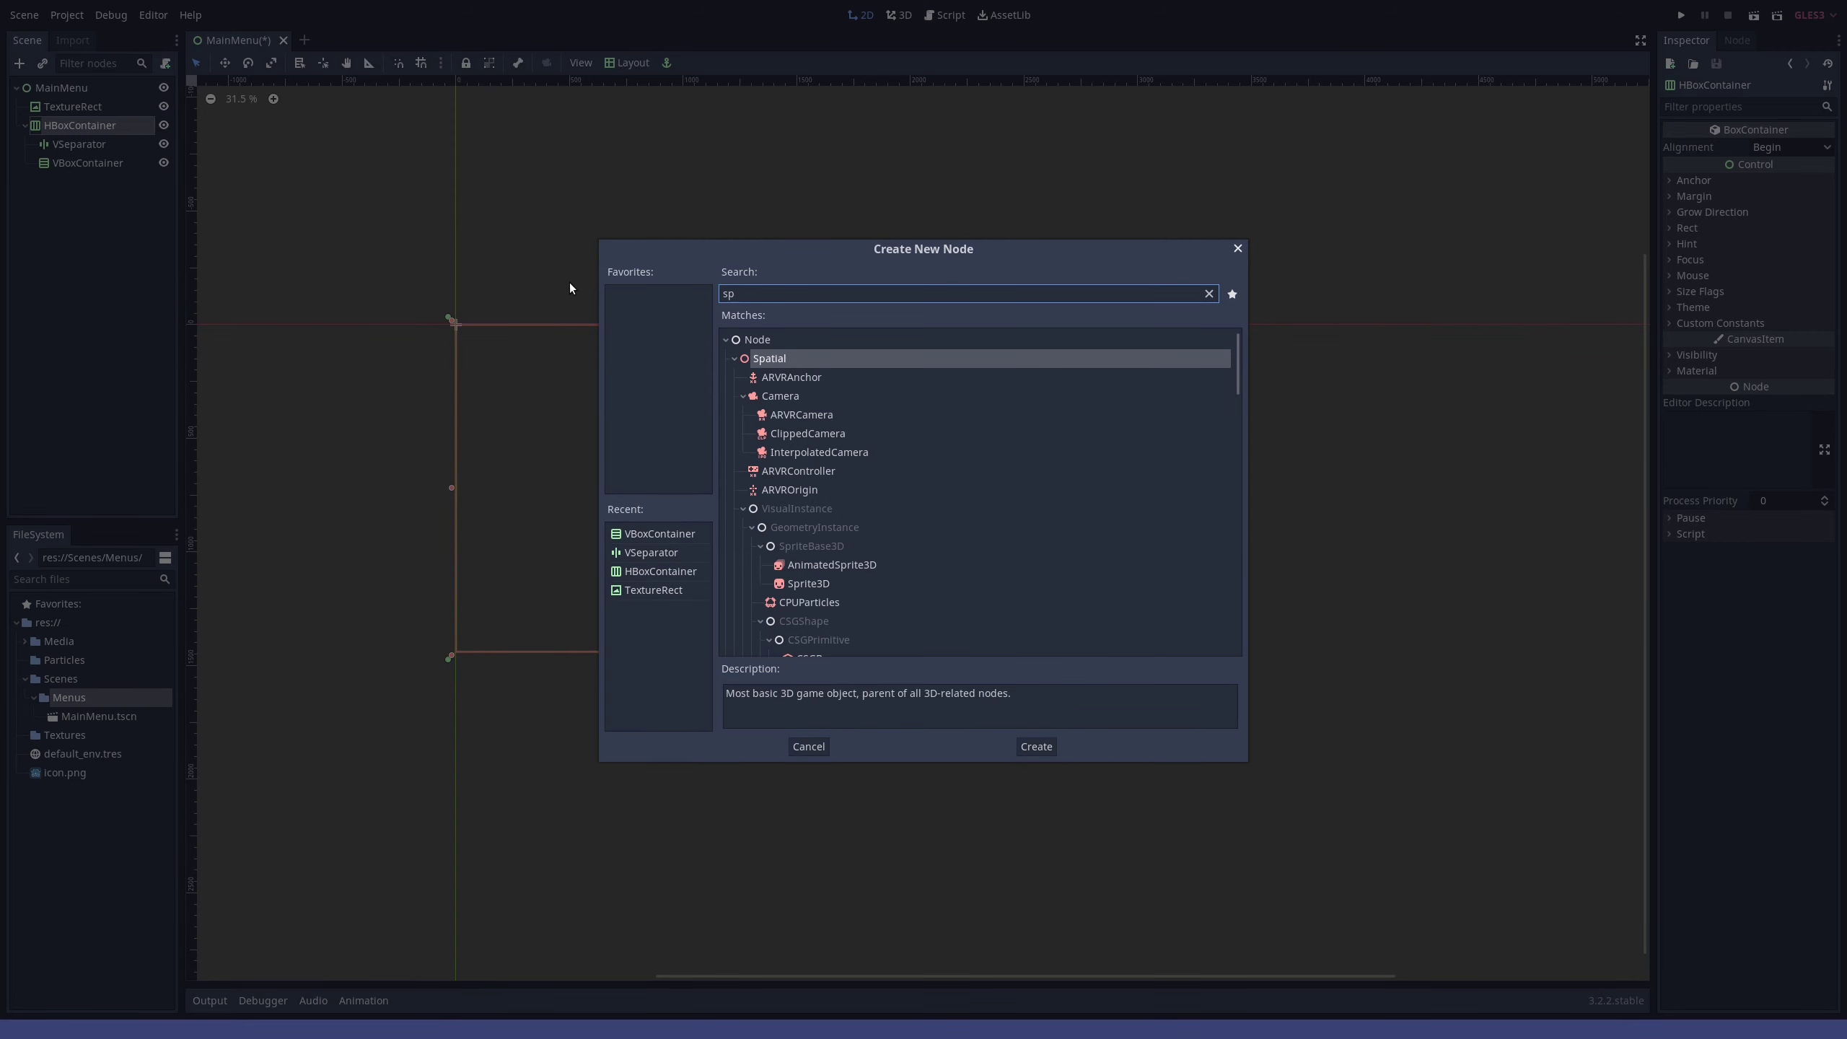
key(BackSpace)
key(BackSpace)
key(BackSpace)
key(BackSpace)
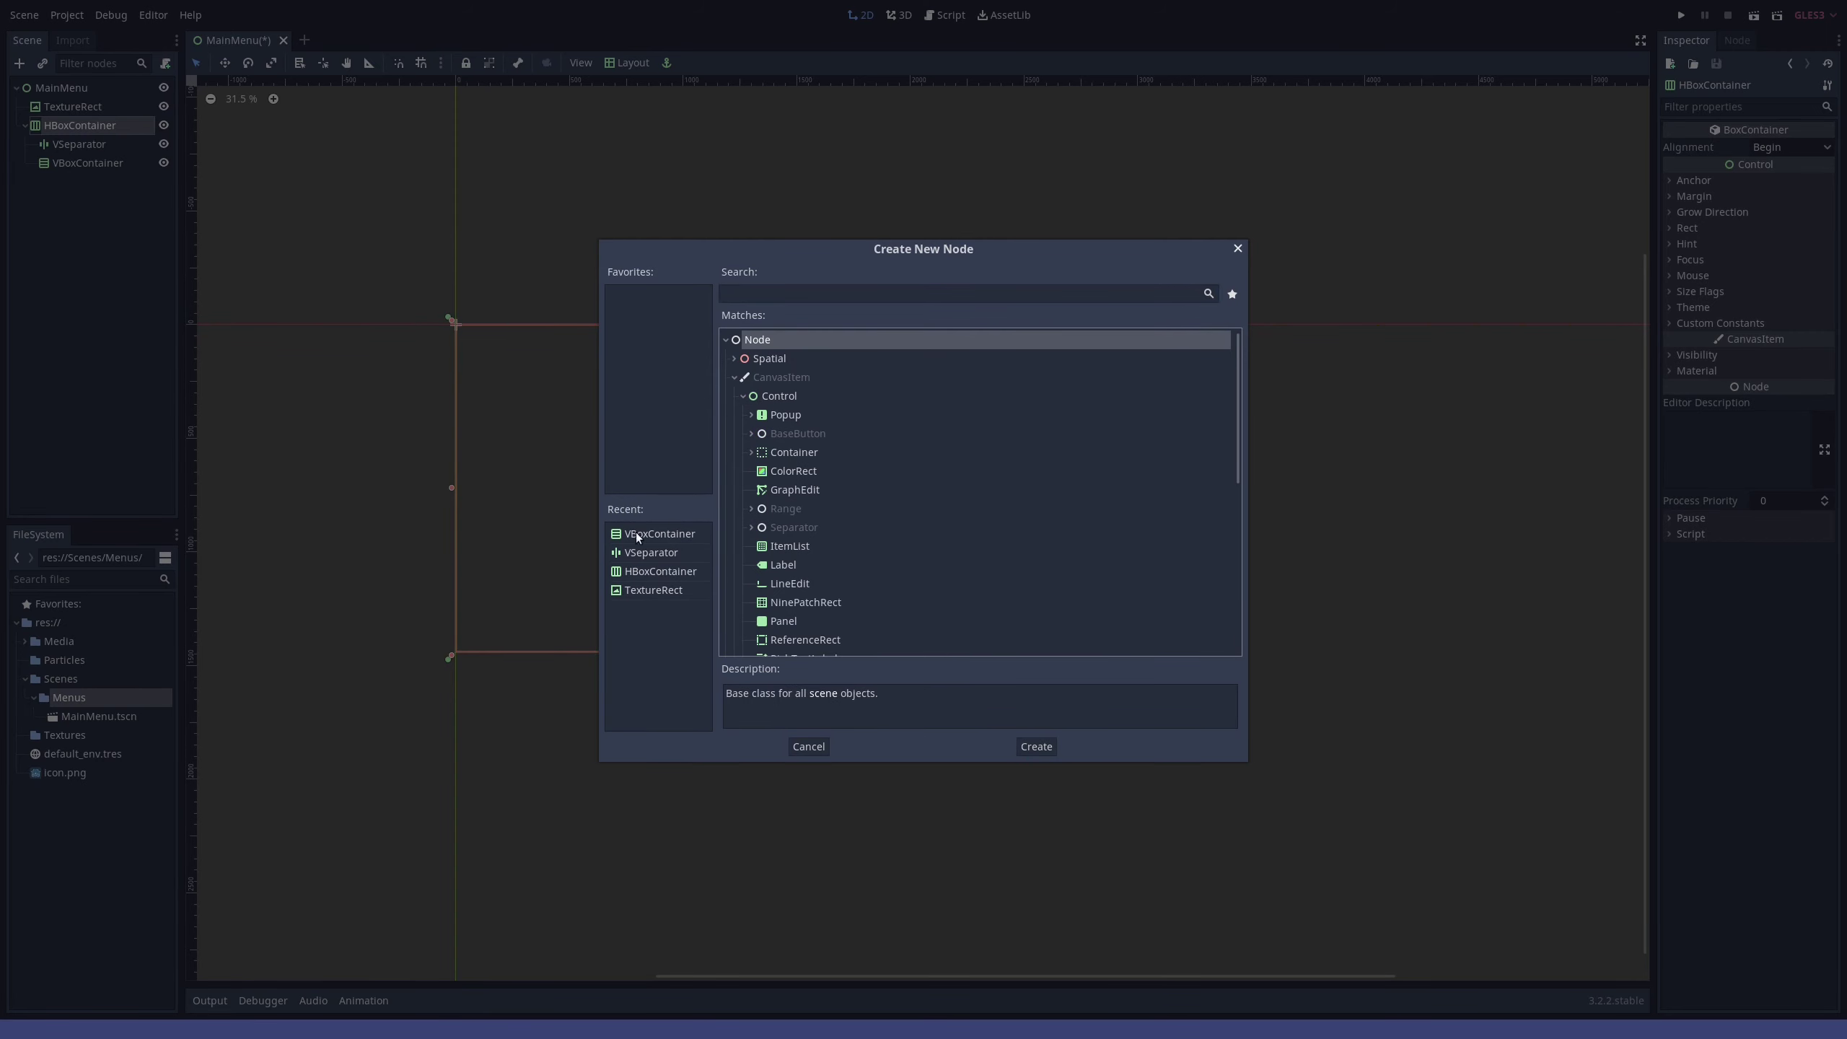
click(752, 528)
double_click(794, 566)
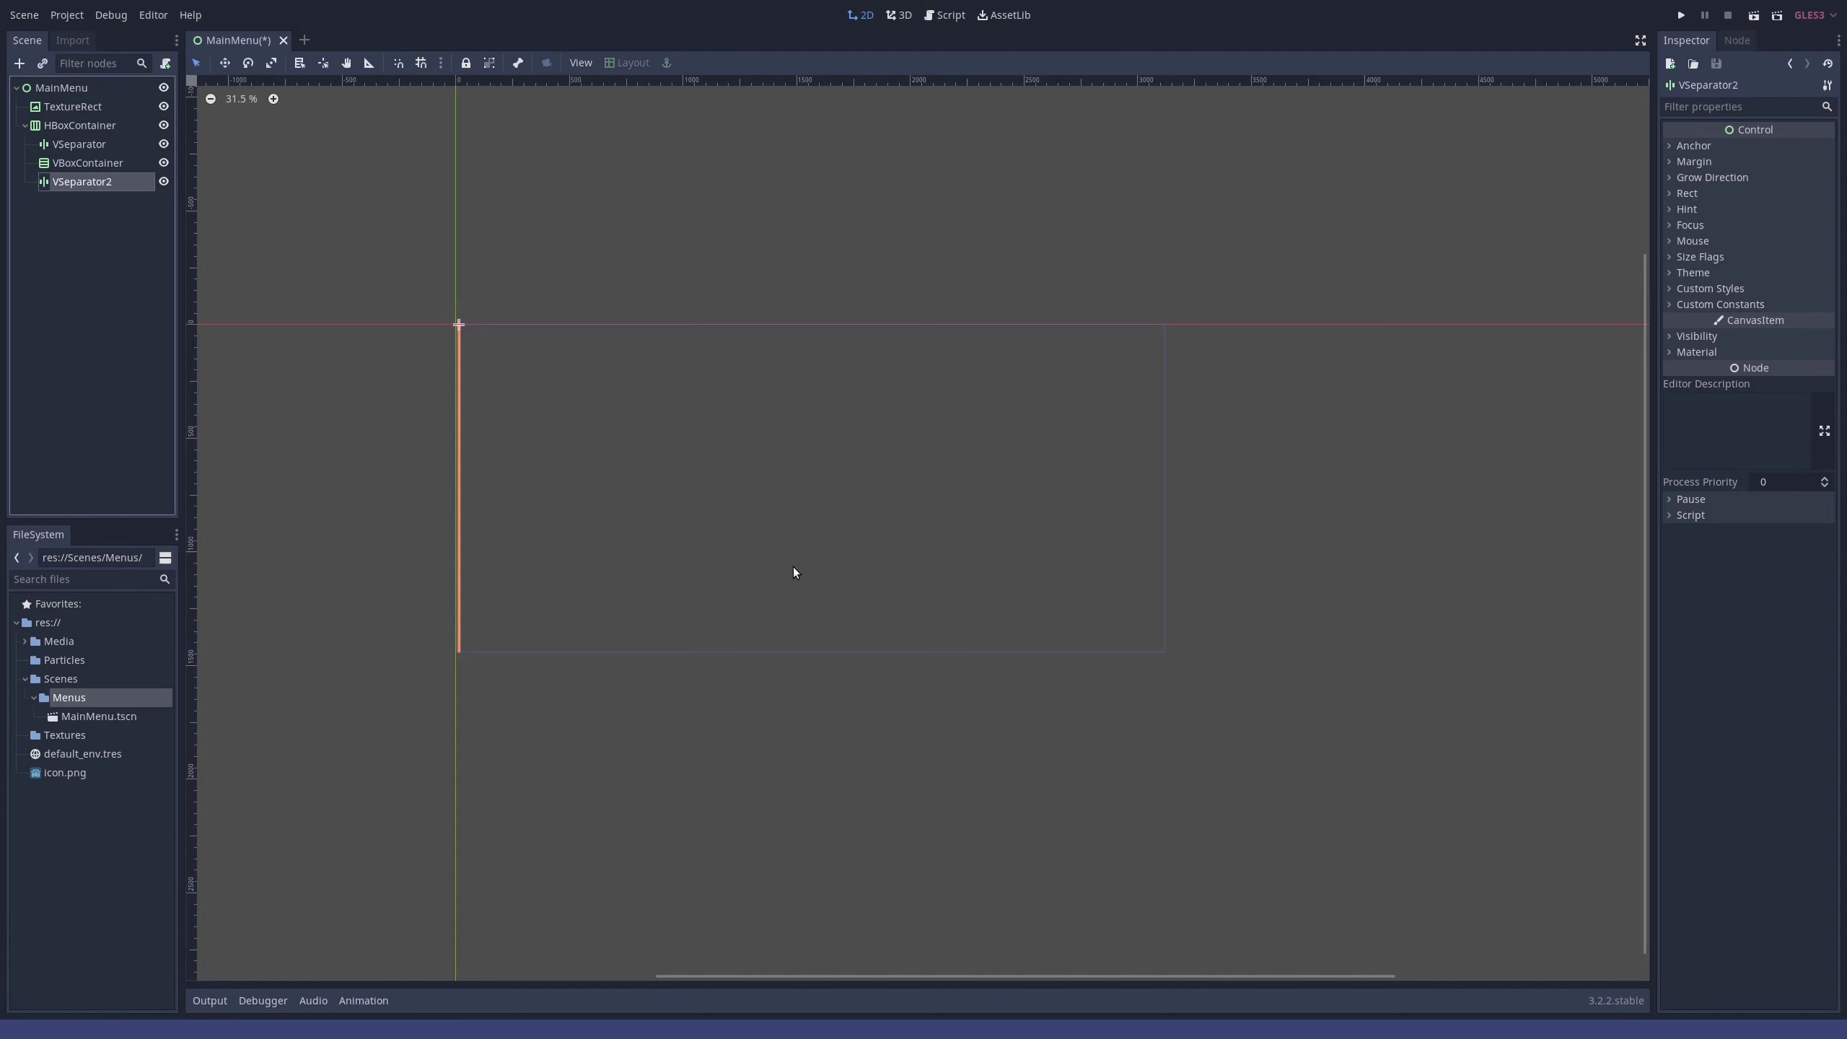
- Rename the first vertical separator in the HBoxContainer as SeparatorLeft
double_click(121, 145)
key(Home)
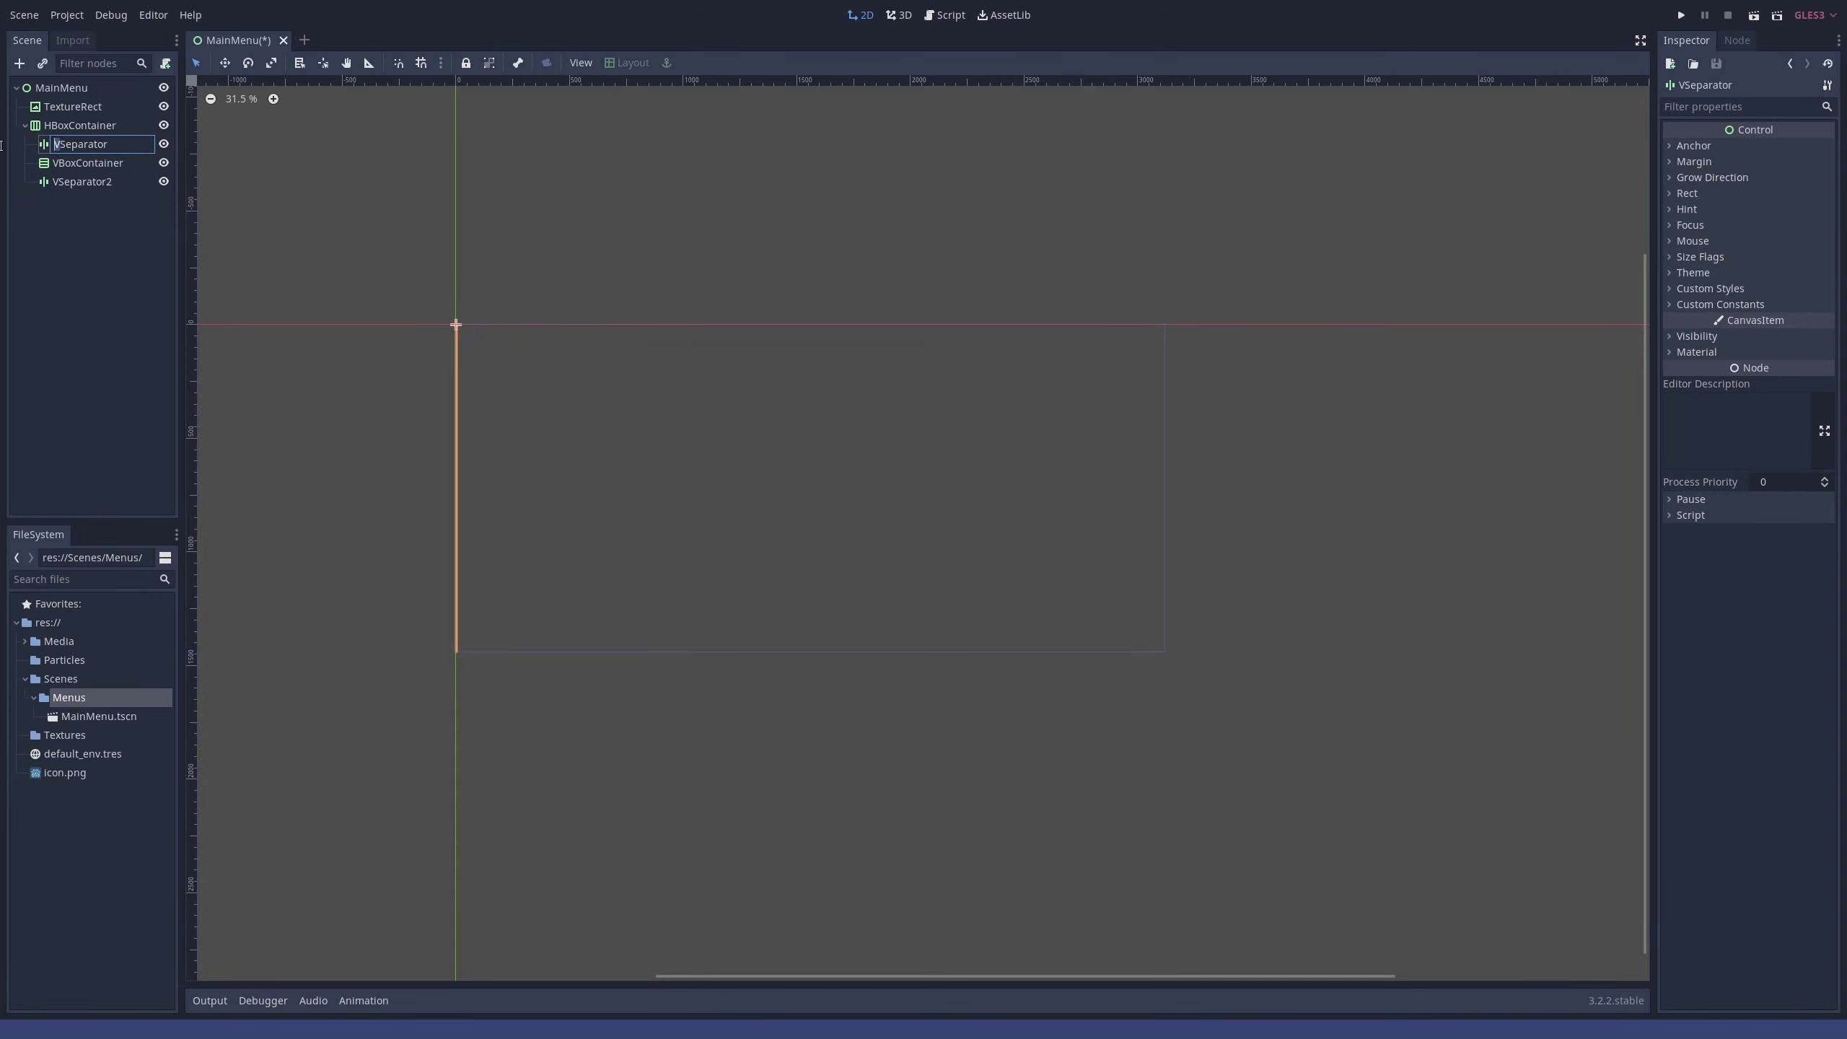
key(Delete)
key(End)
text(Left)
key(Return)
- Rename the second vertical separator as SeparatorRight and keep it selected in the scene tree
double_click(115, 182)
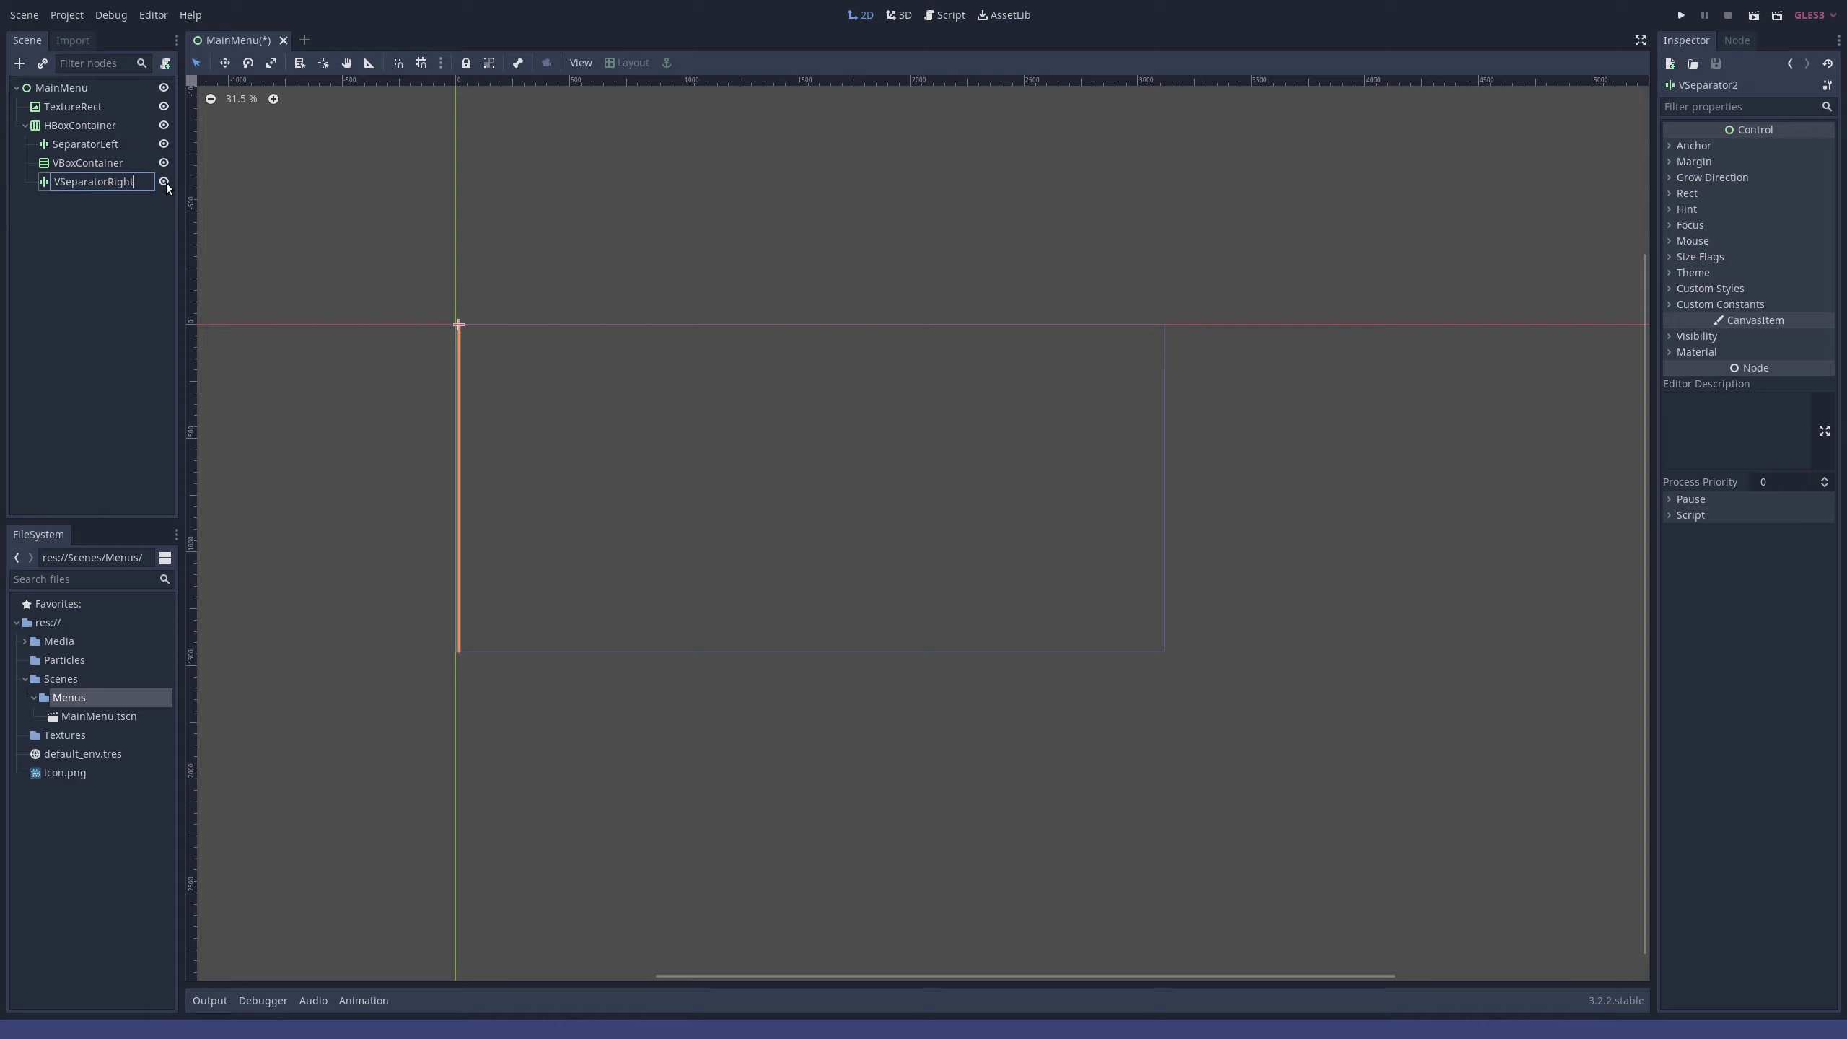
key(Home)
key(Delete)
key(Return)
click(74, 163)
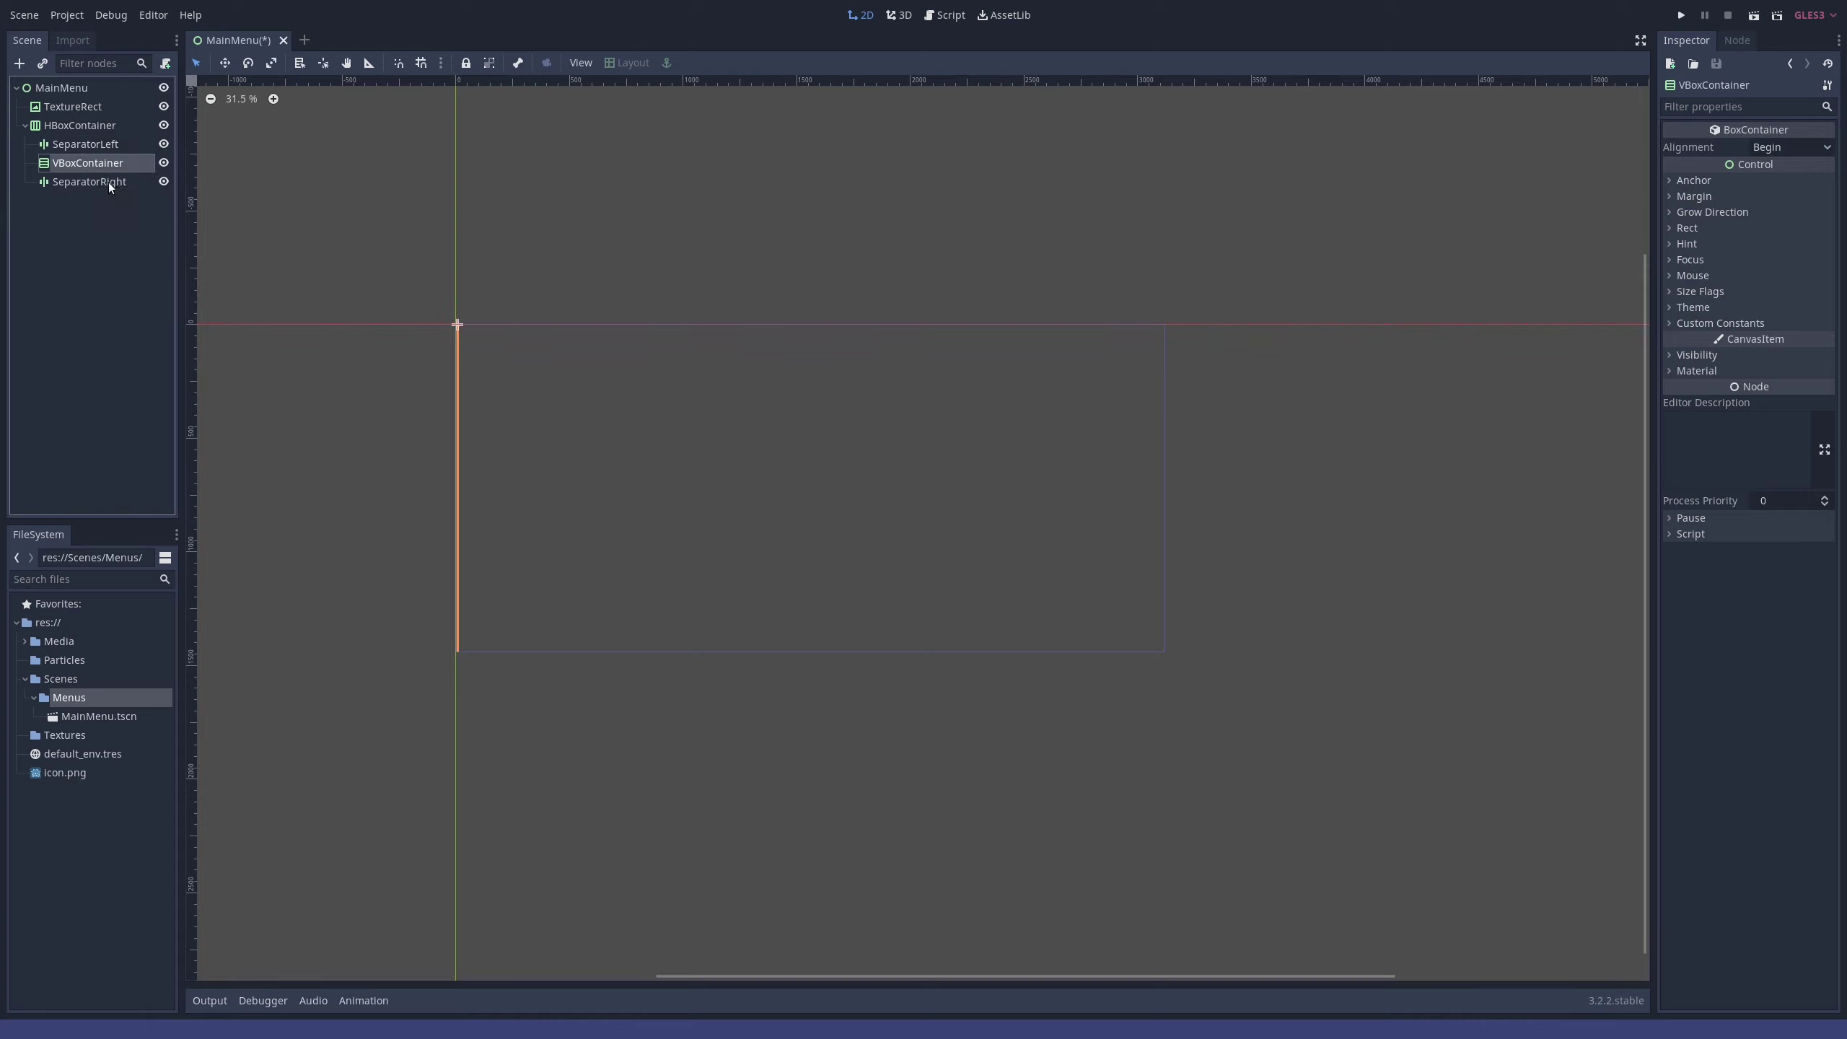
click(108, 182)
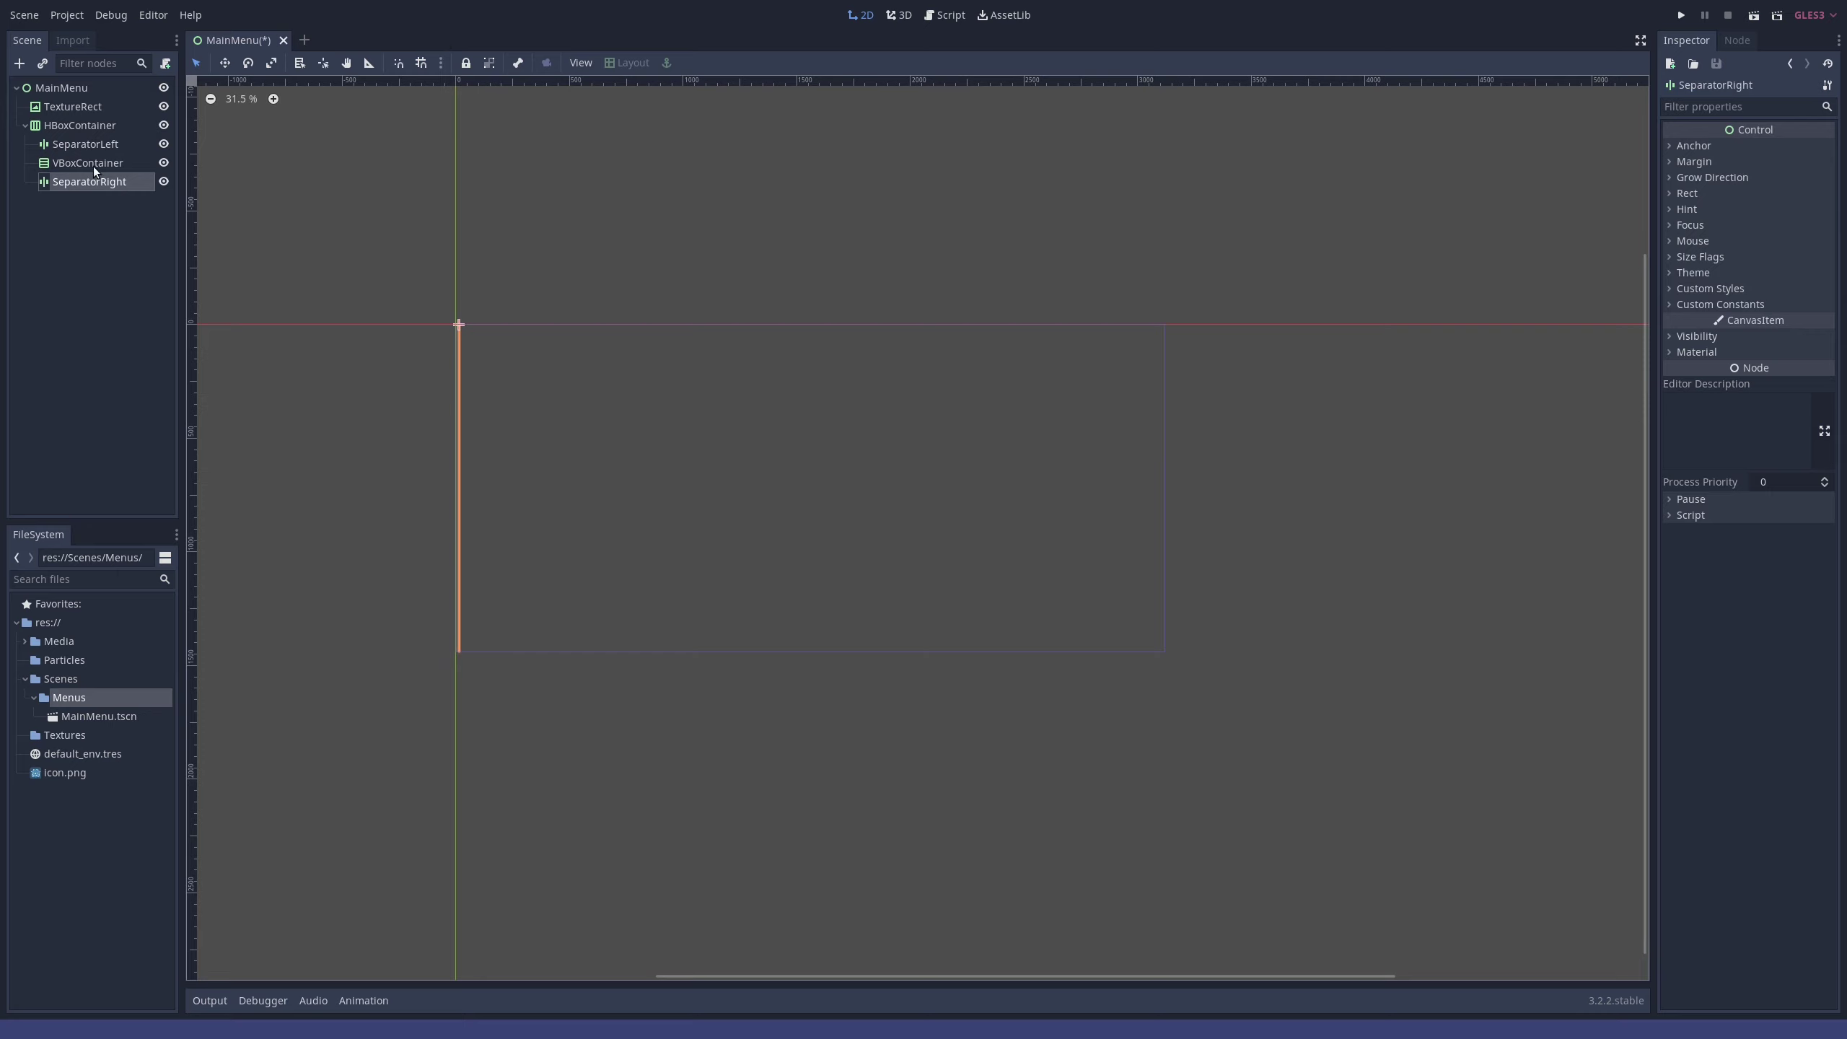
- Add a RichTextLabel node as a child of the VBoxContainer
click(74, 165)
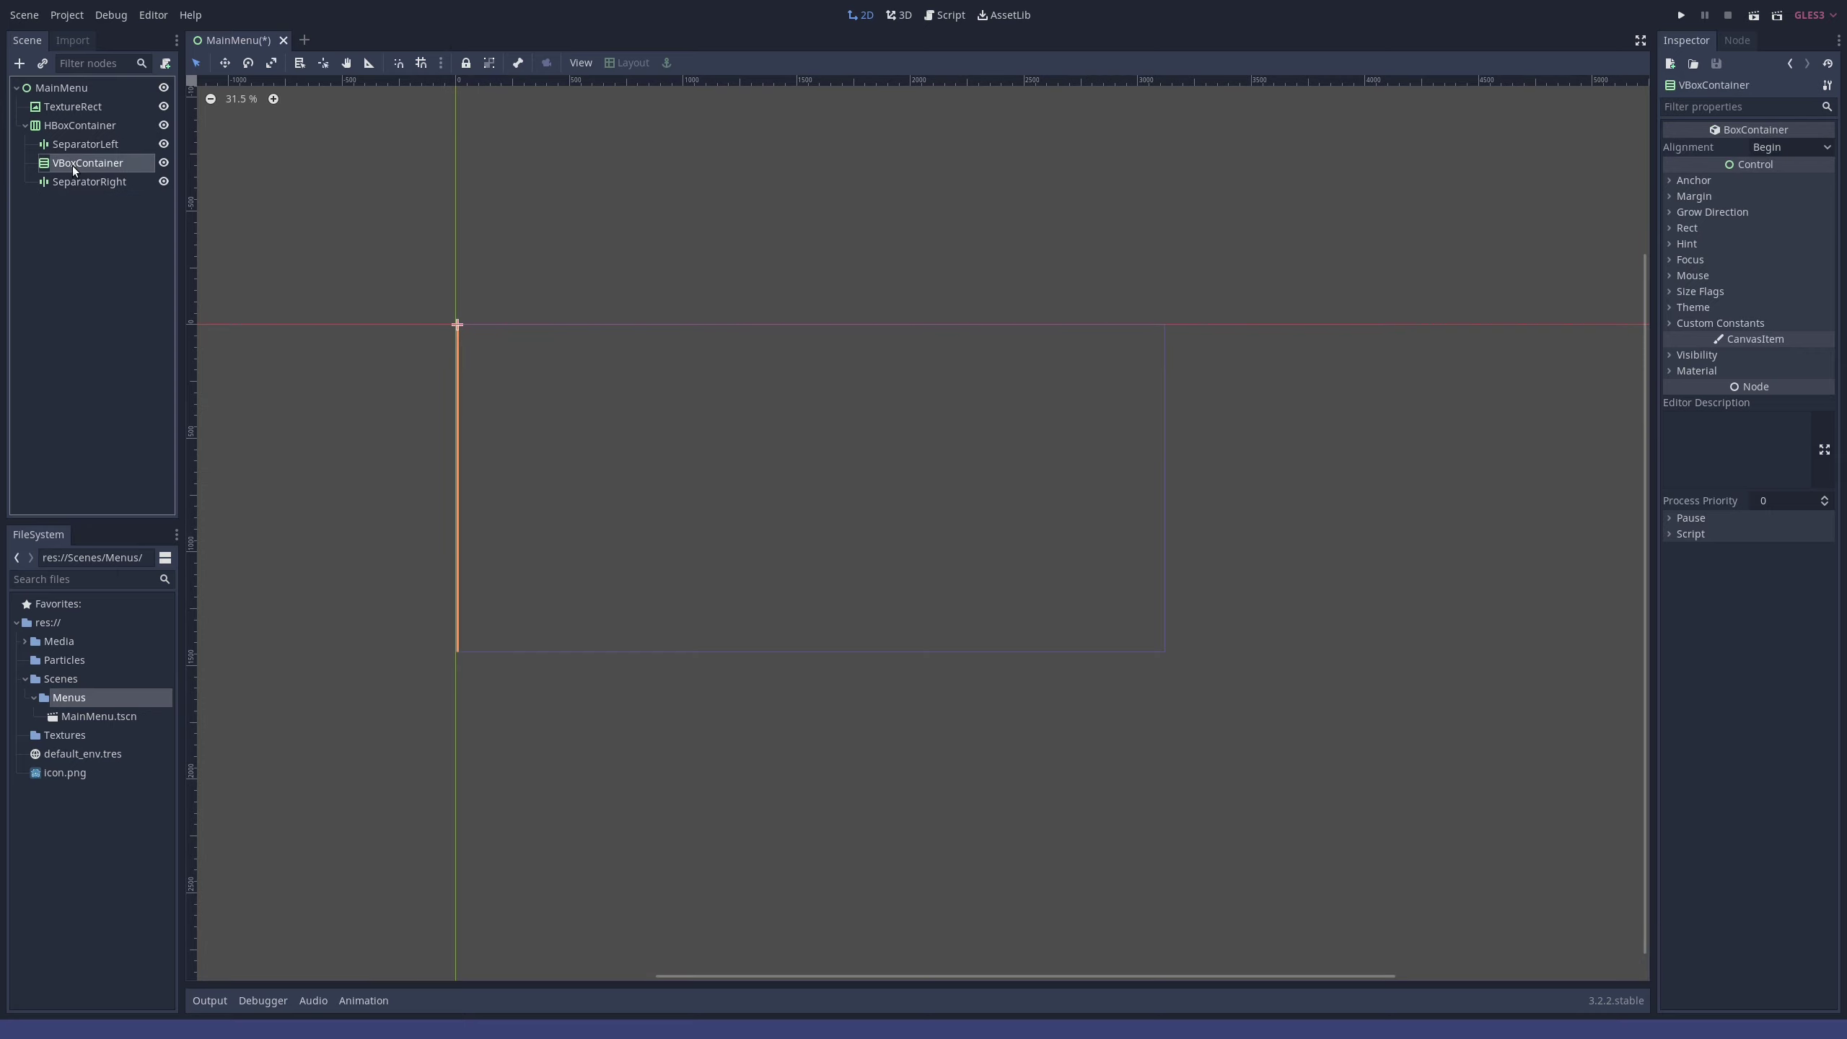
right_click(102, 163)
click(174, 177)
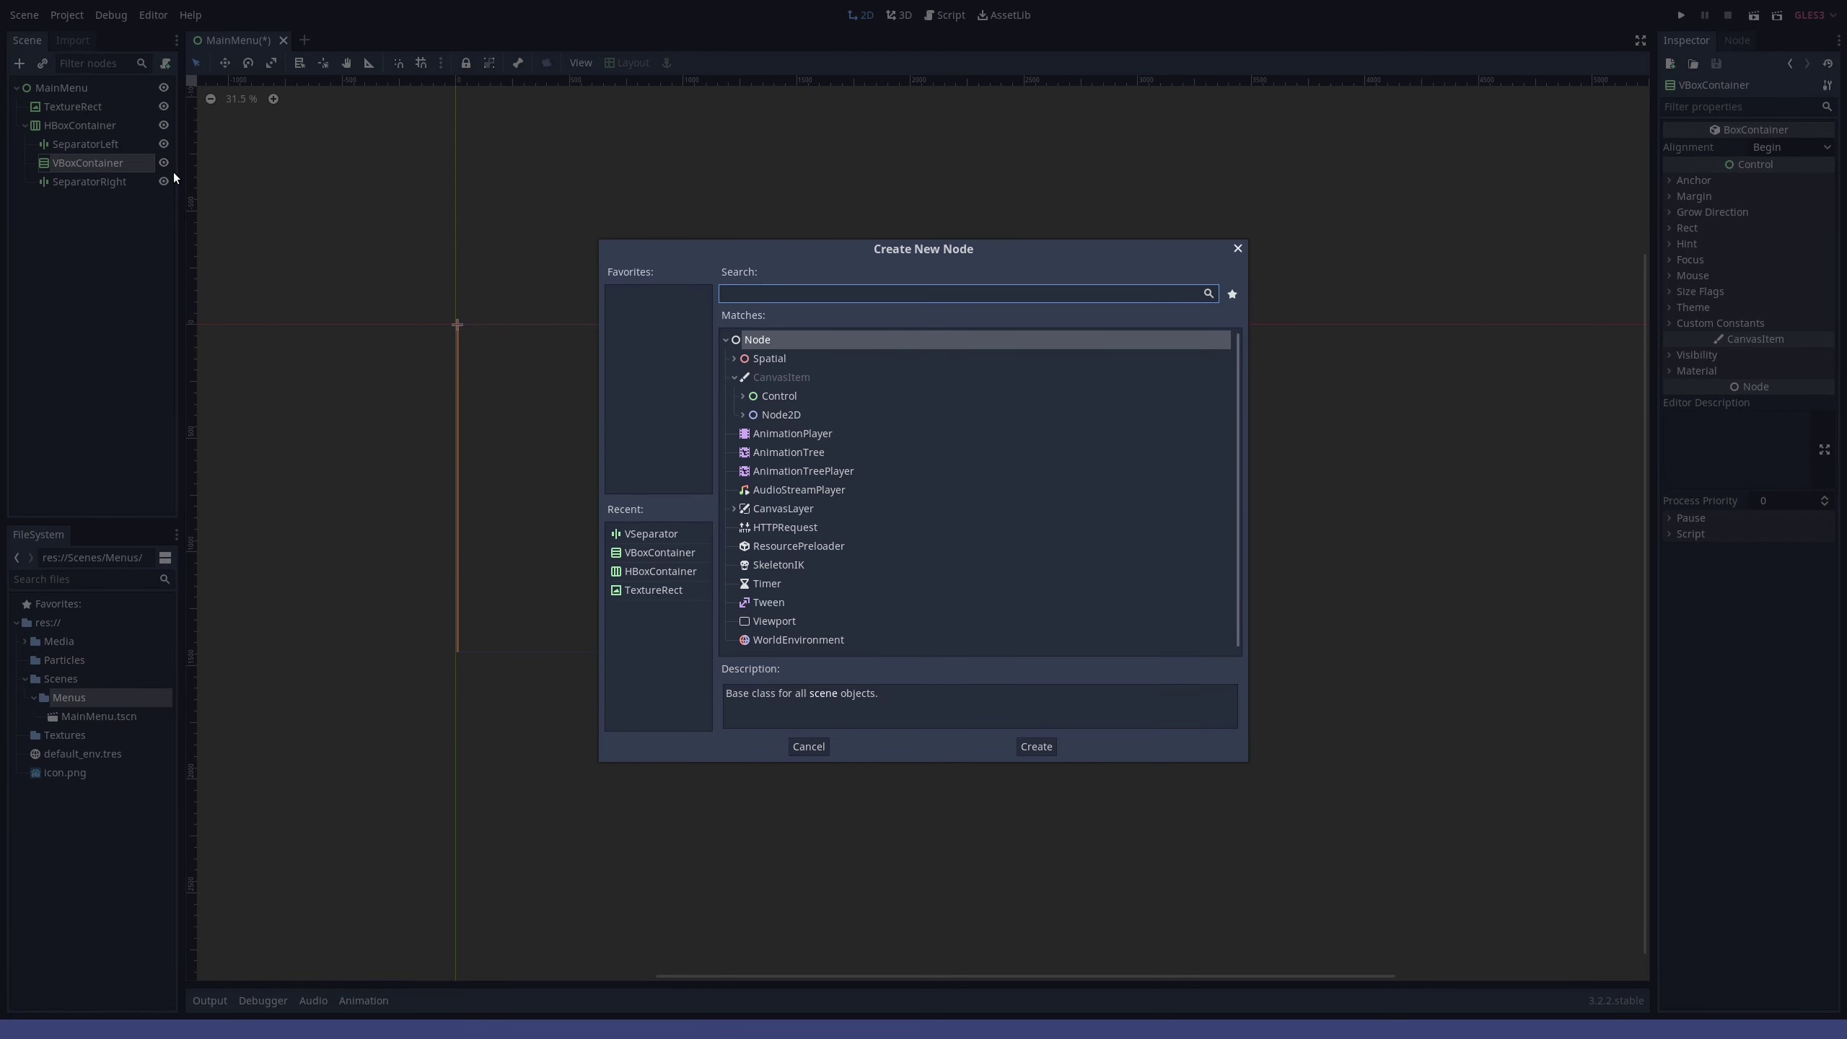
click(743, 396)
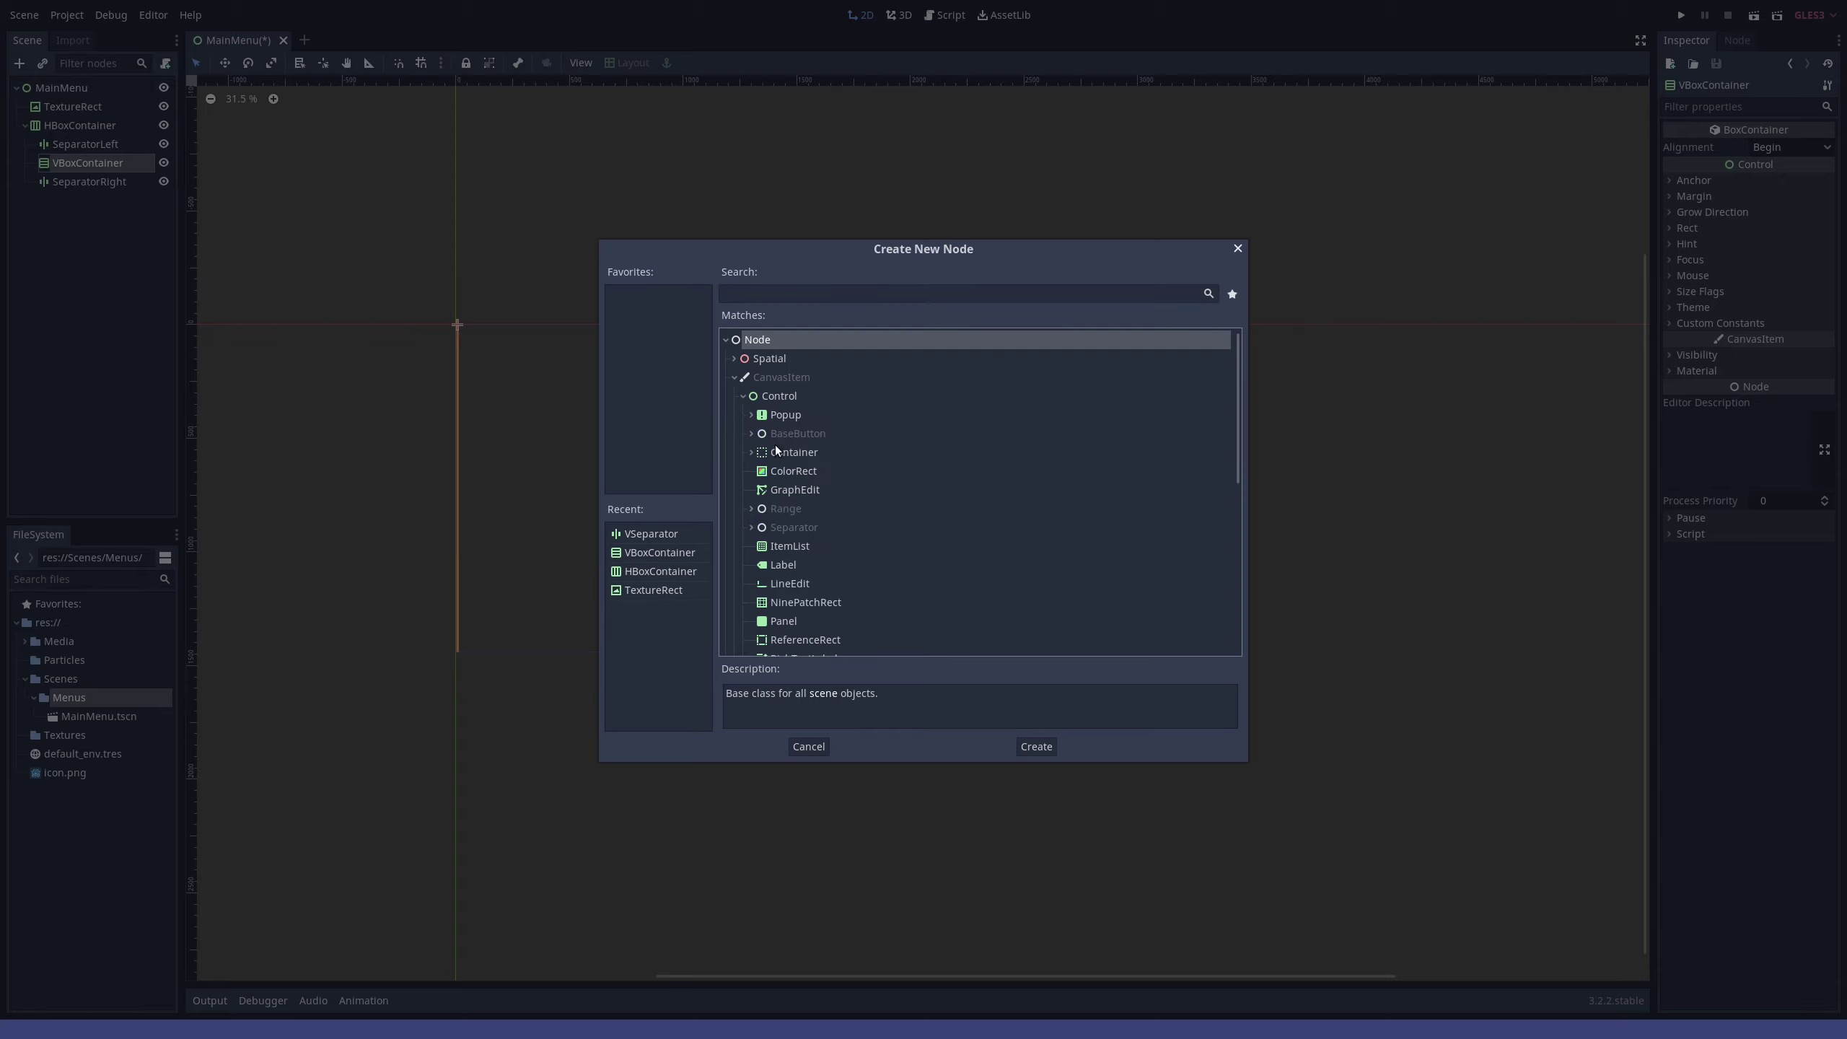
scroll(775, 497, down, 1)
scroll(771, 554, down, 1)
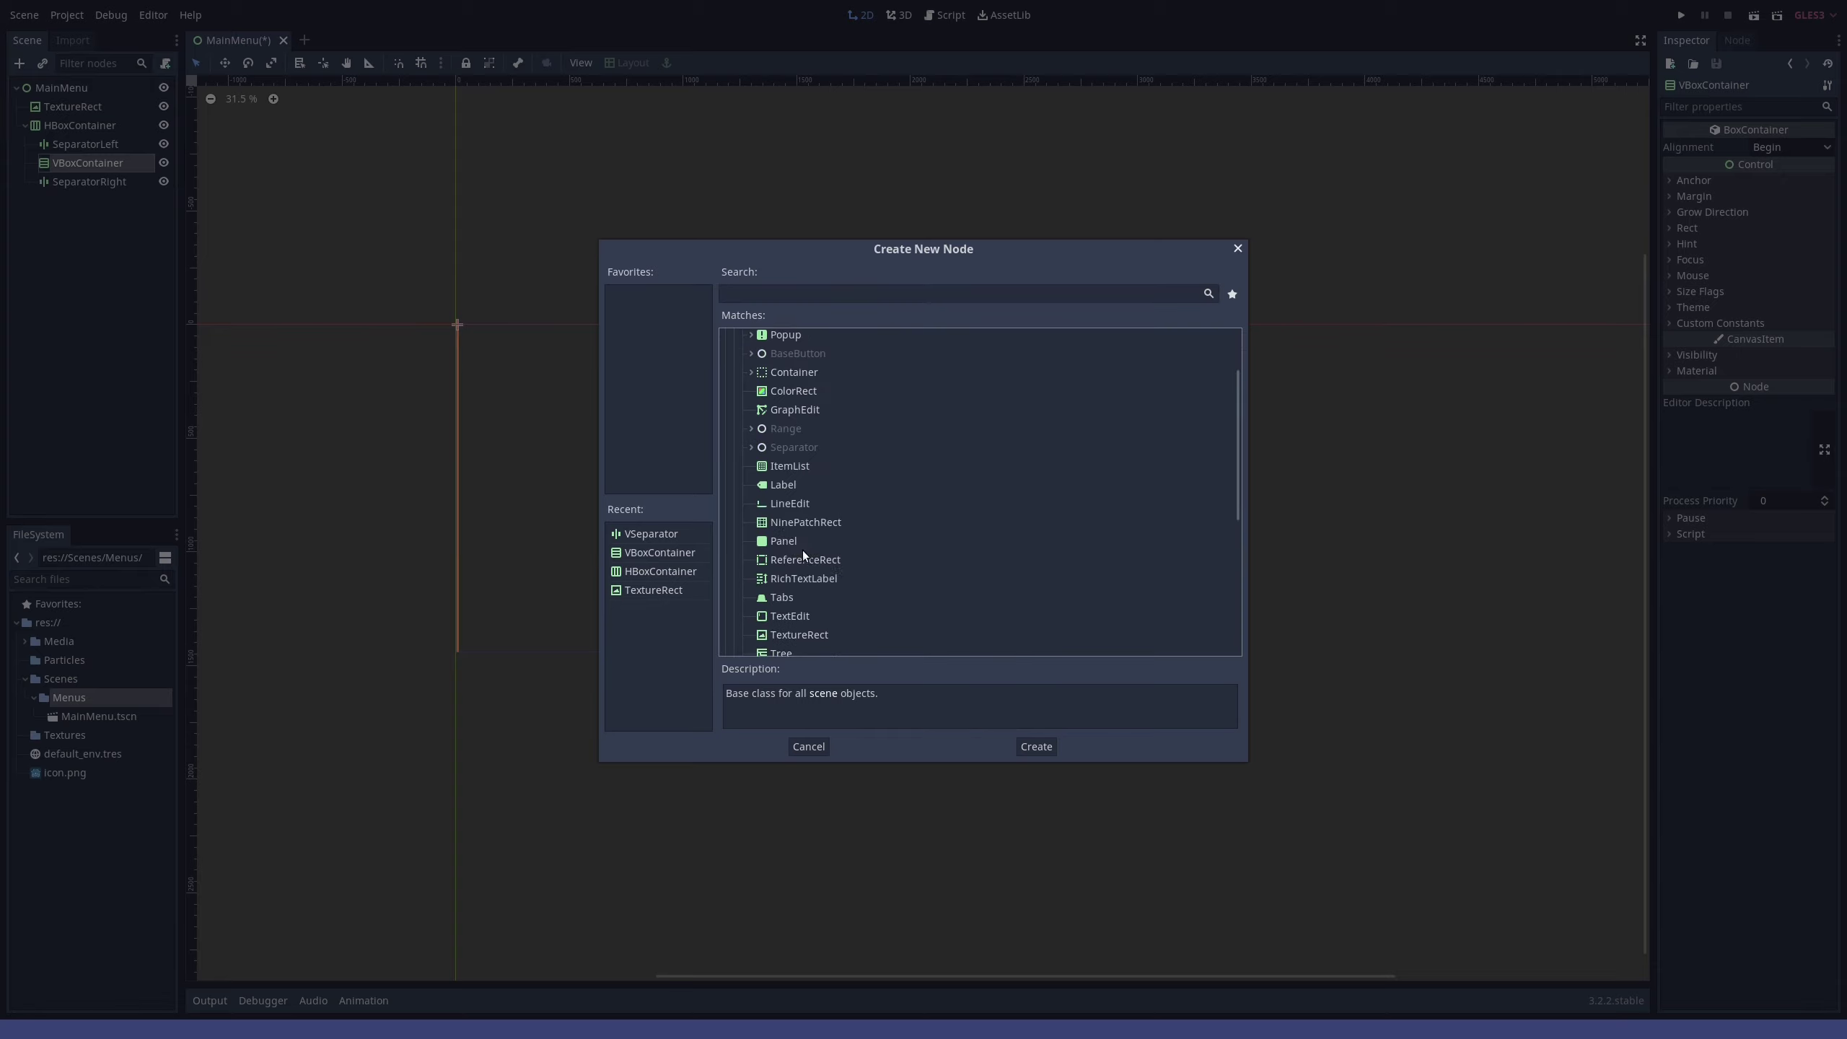
scroll(772, 553, down, 1)
click(790, 576)
click(818, 540)
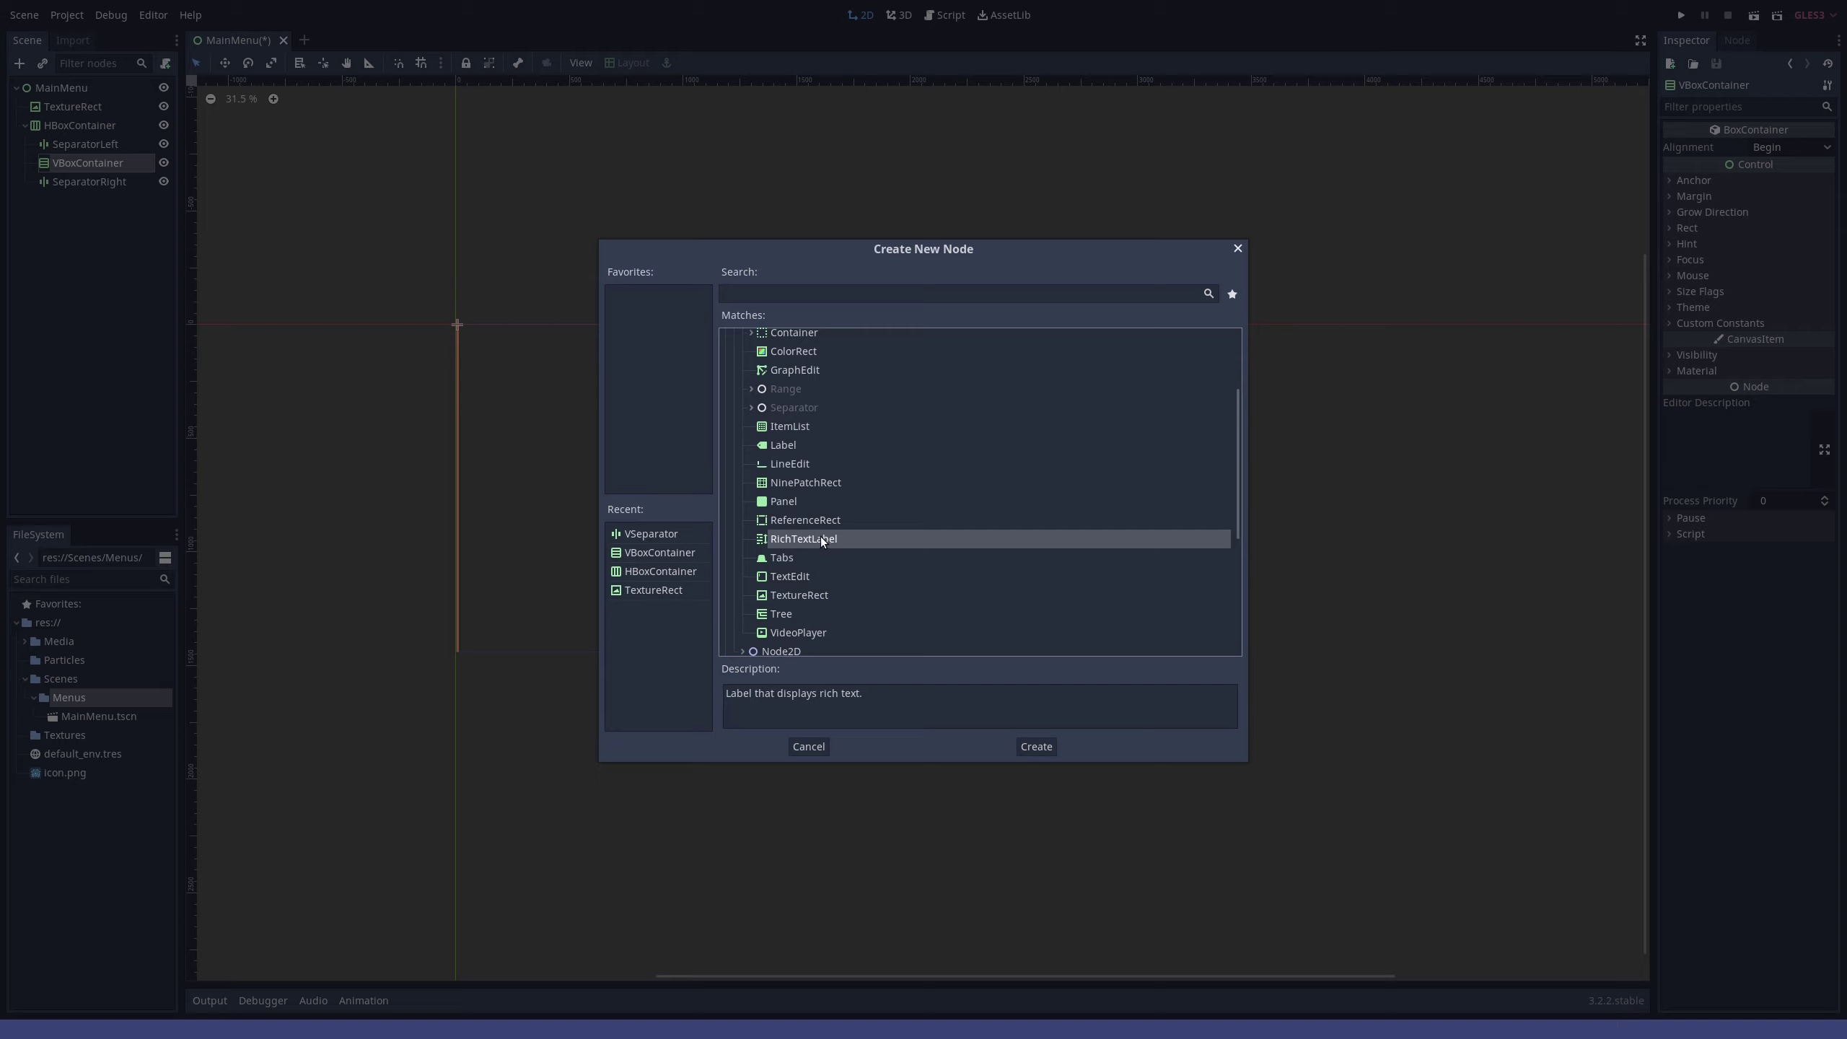
click(1034, 747)
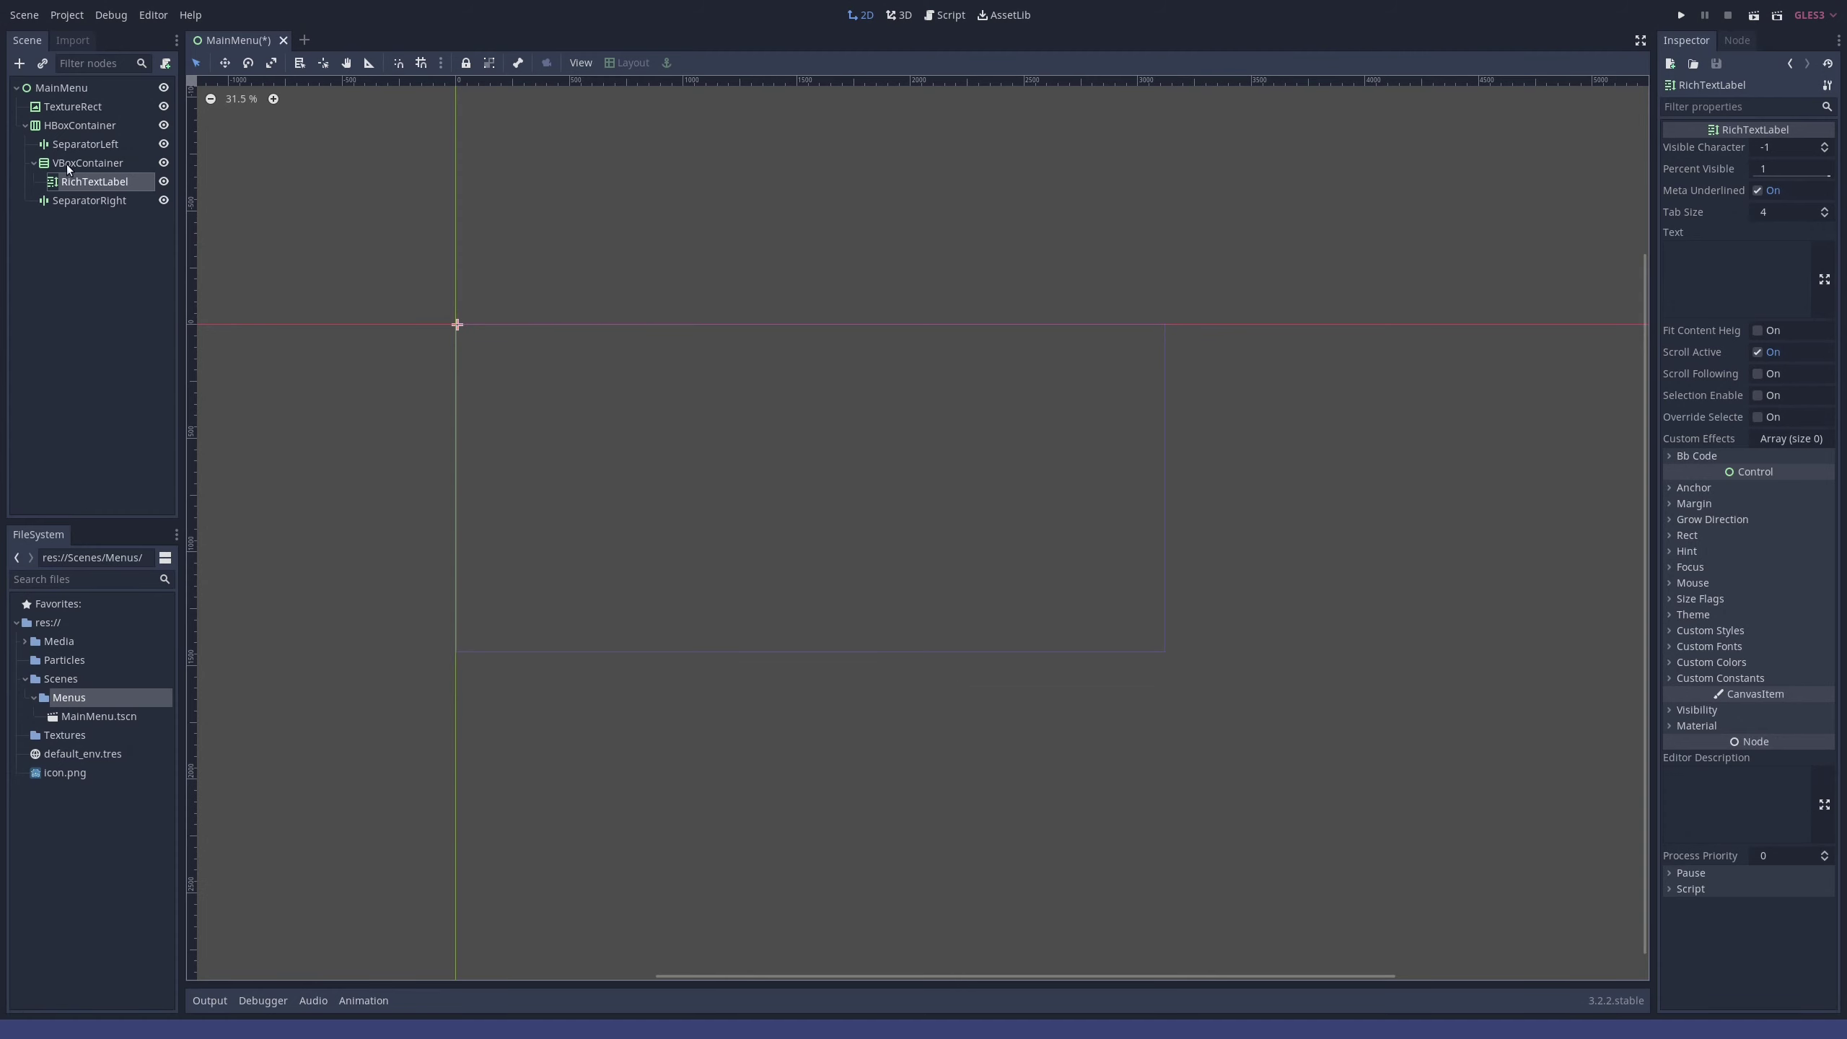
- Set the RichTextLabel's text to "Space Force One"
click(66, 164)
click(78, 182)
click(1756, 271)
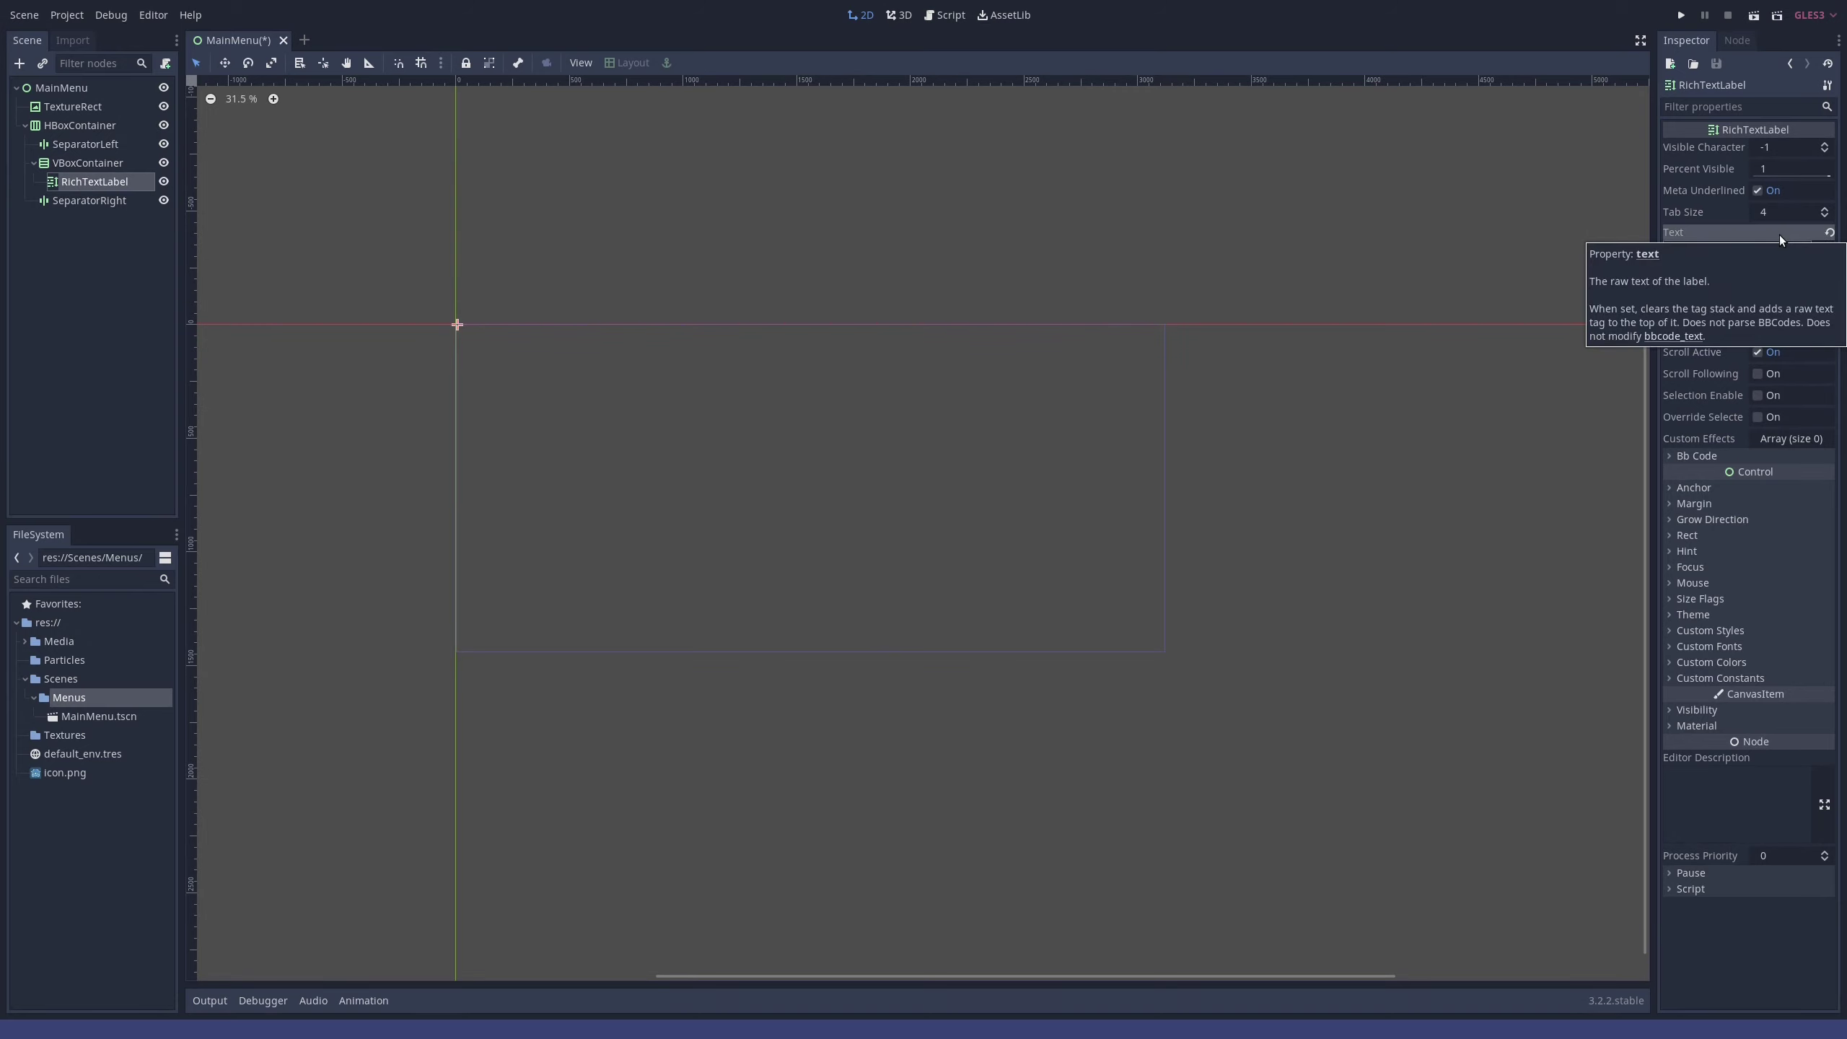
text(Space Force One)
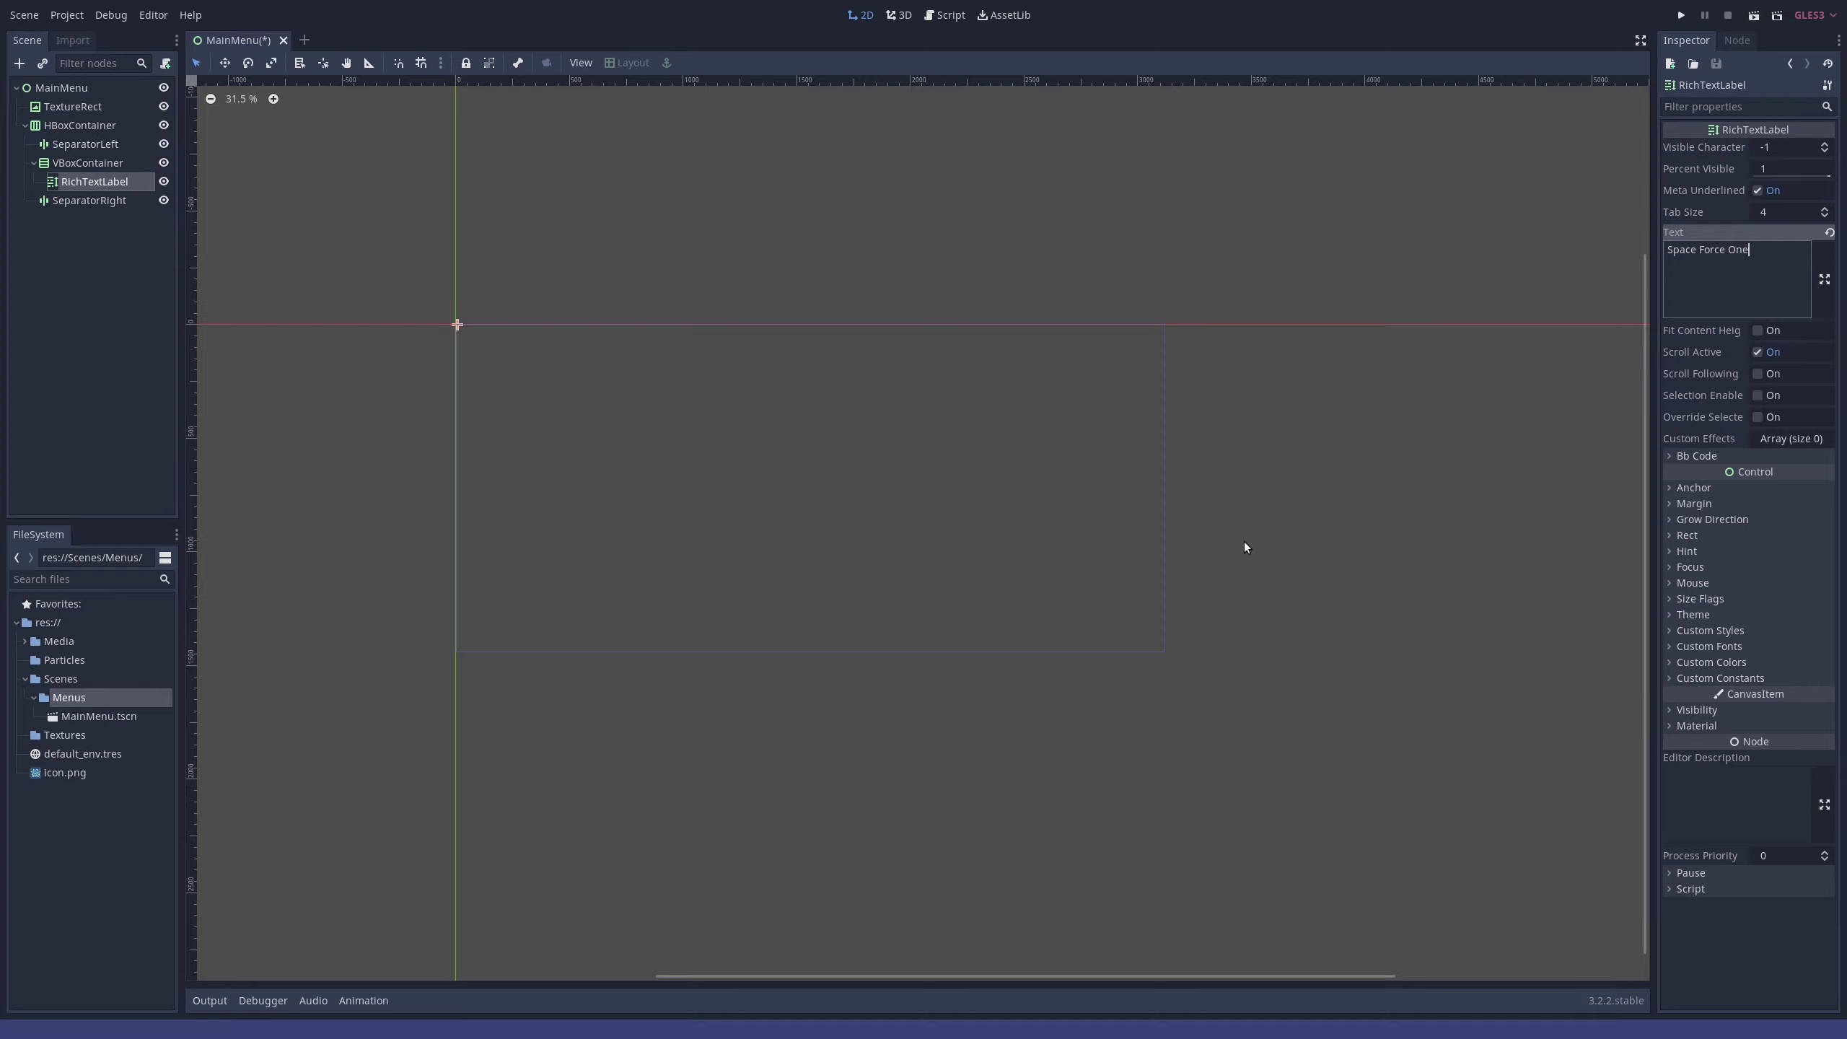
key(BackSpace)
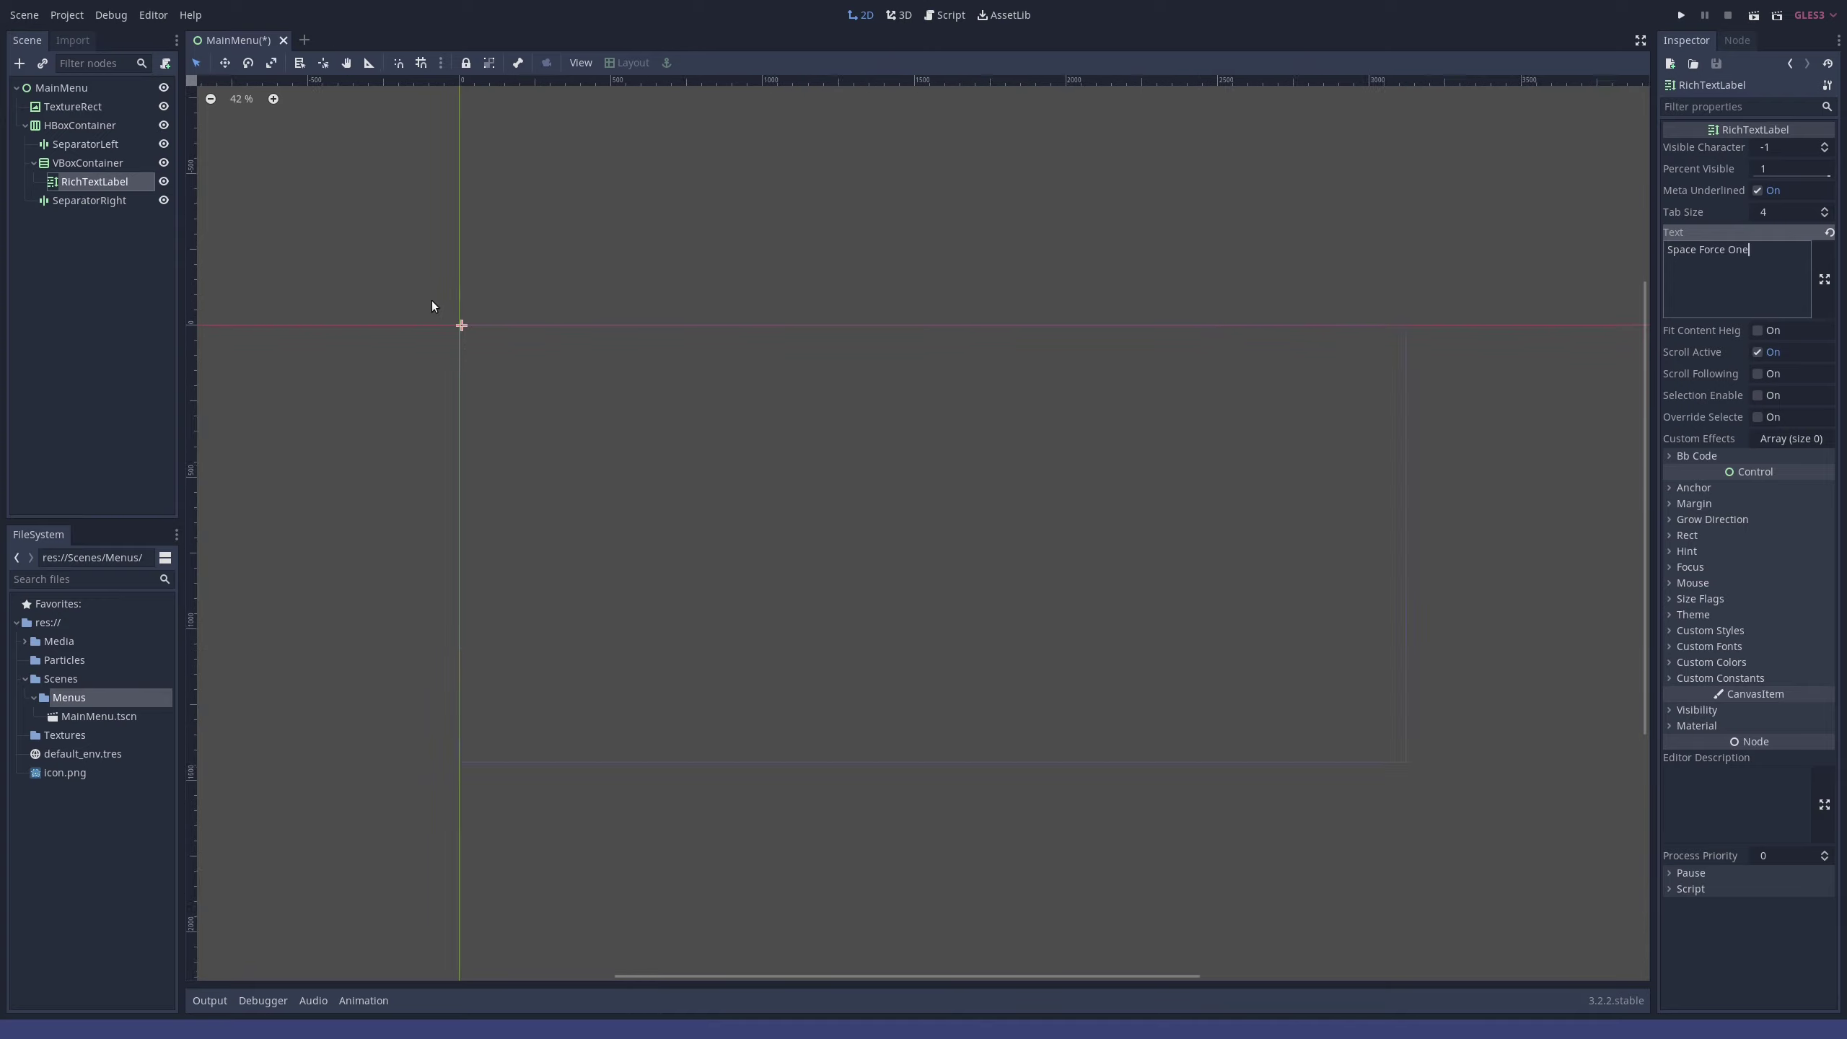
scroll(437, 342, up, 13)
scroll(419, 349, down, 12)
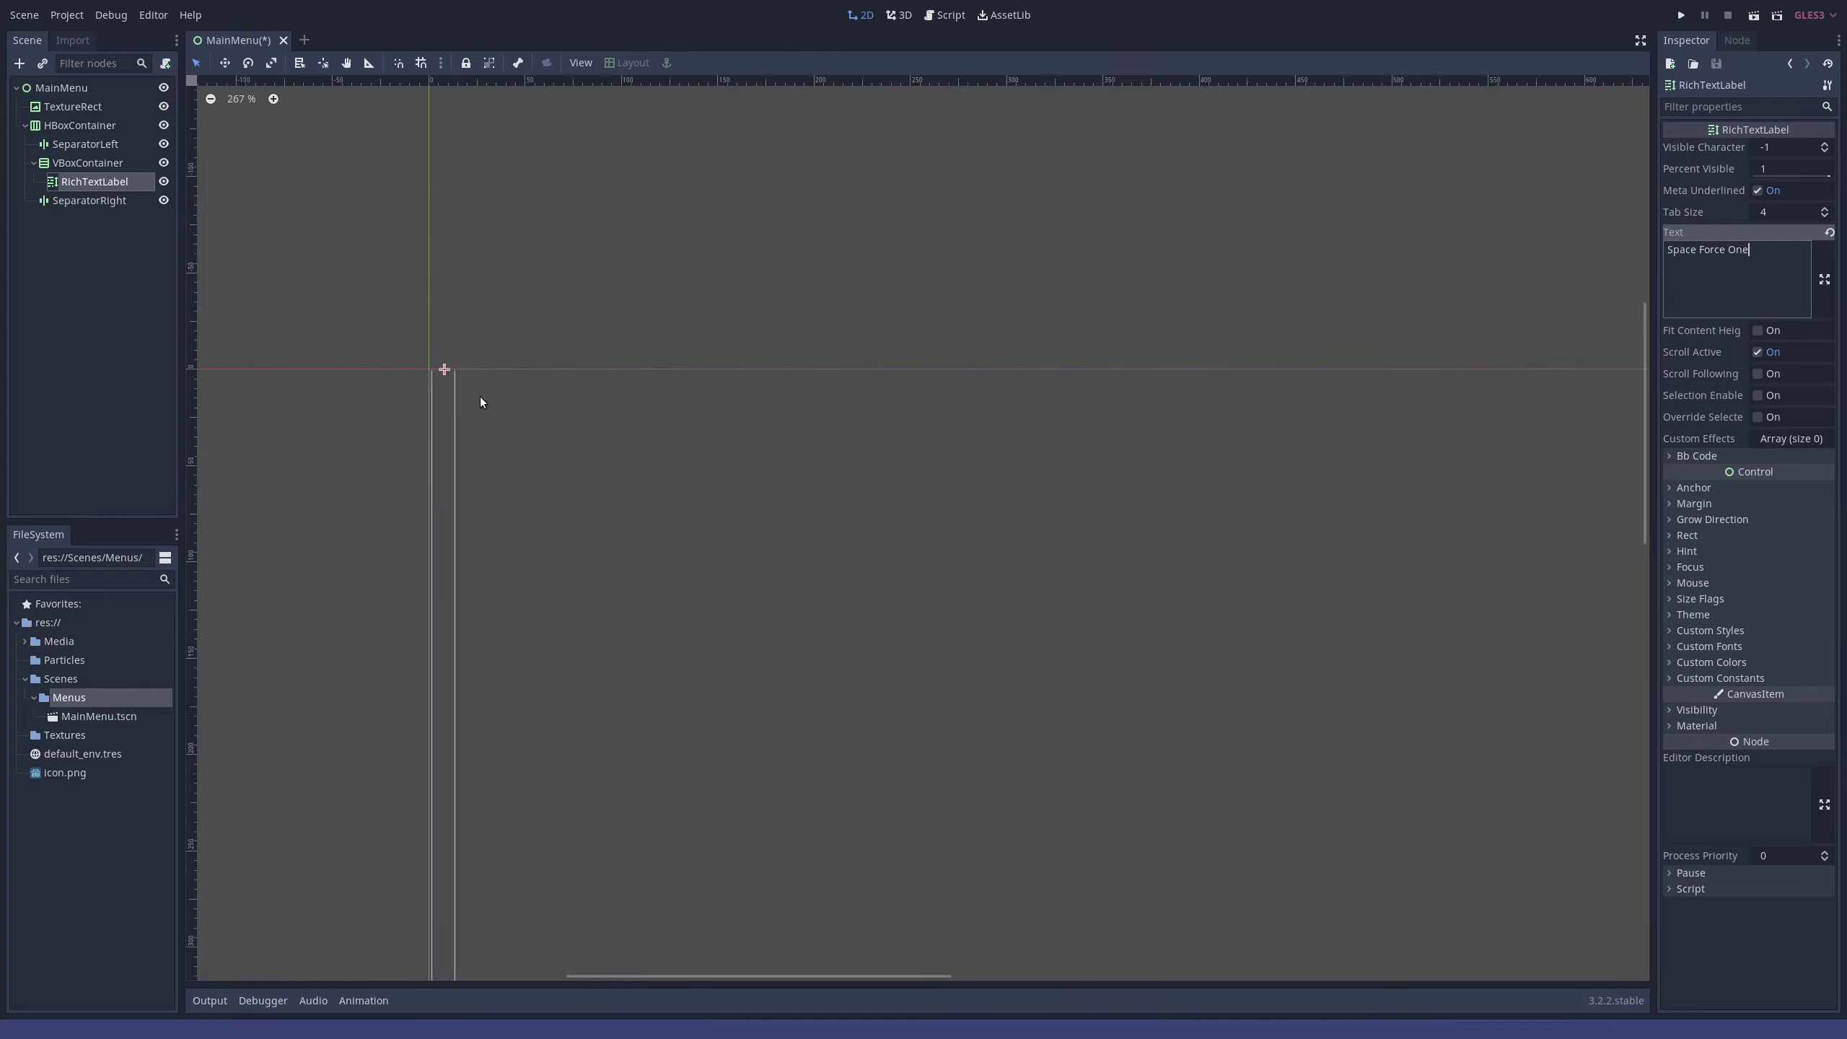
middle_drag(828, 406, 839, 430)
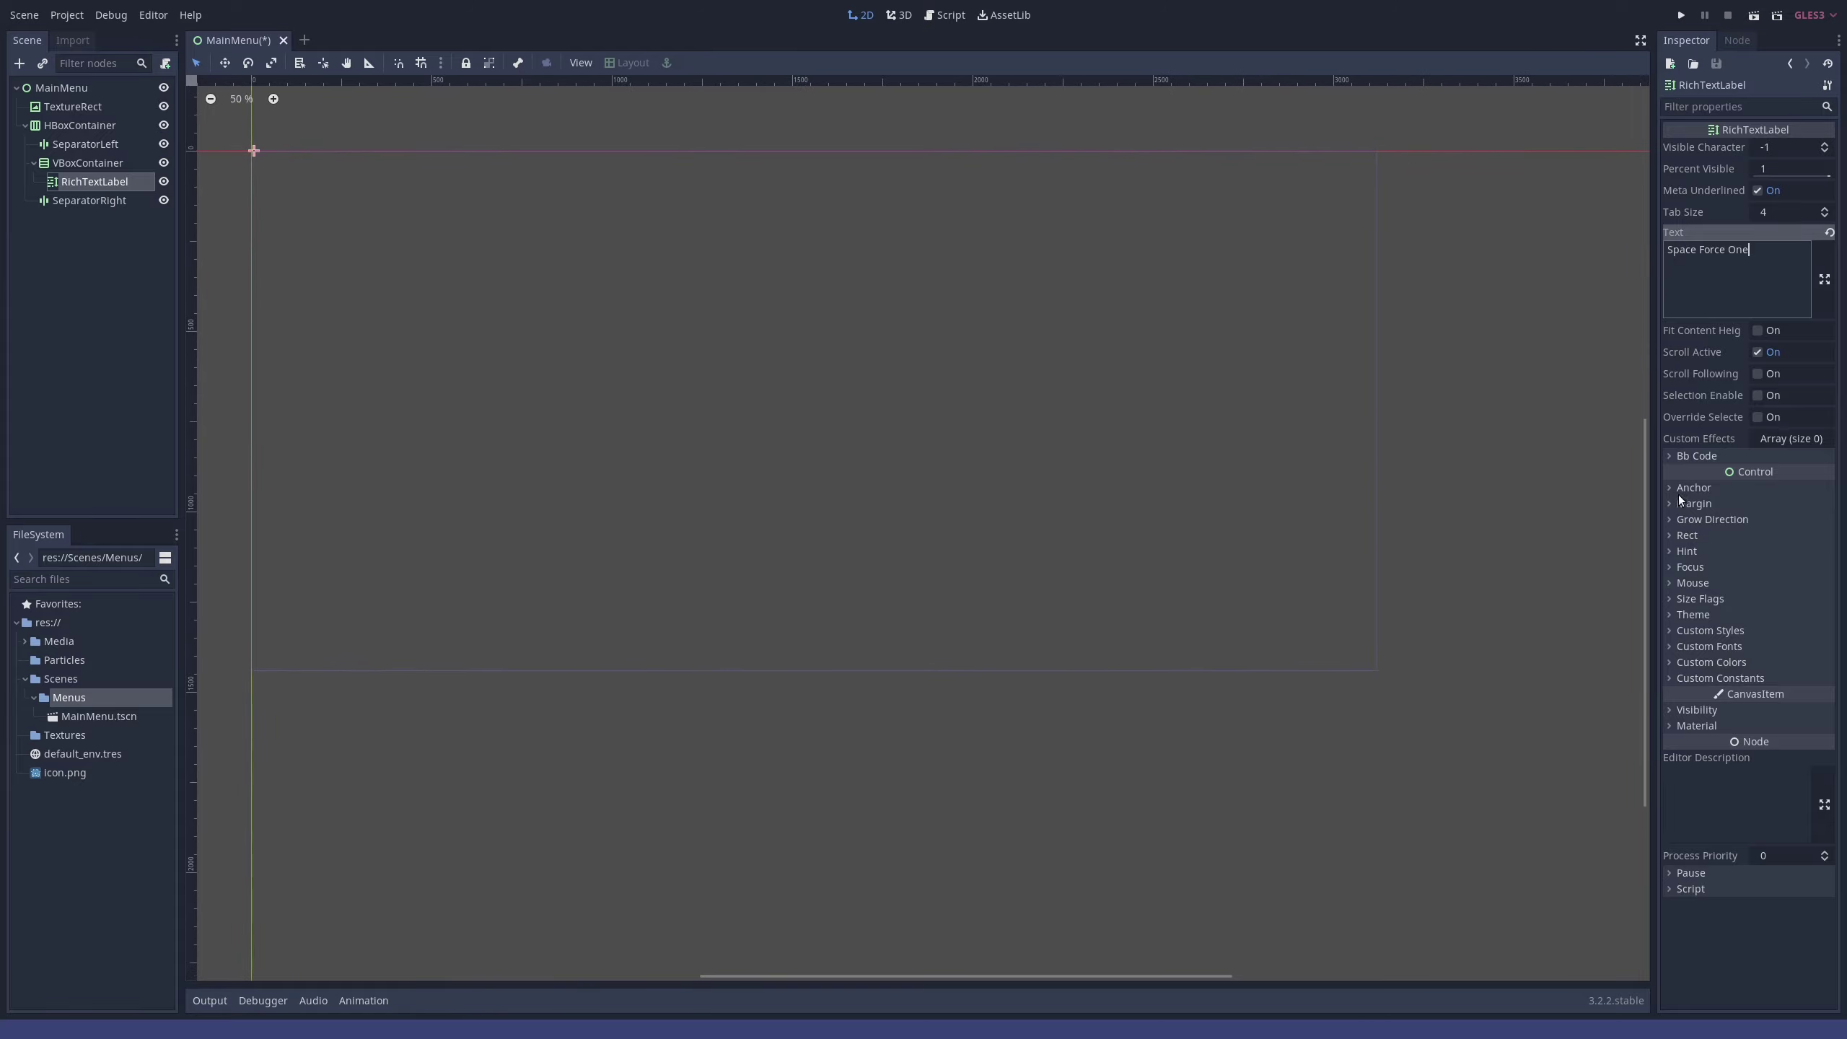
- Assign a new Theme resource to the RichTextLabel's theme property
click(1690, 615)
click(1825, 633)
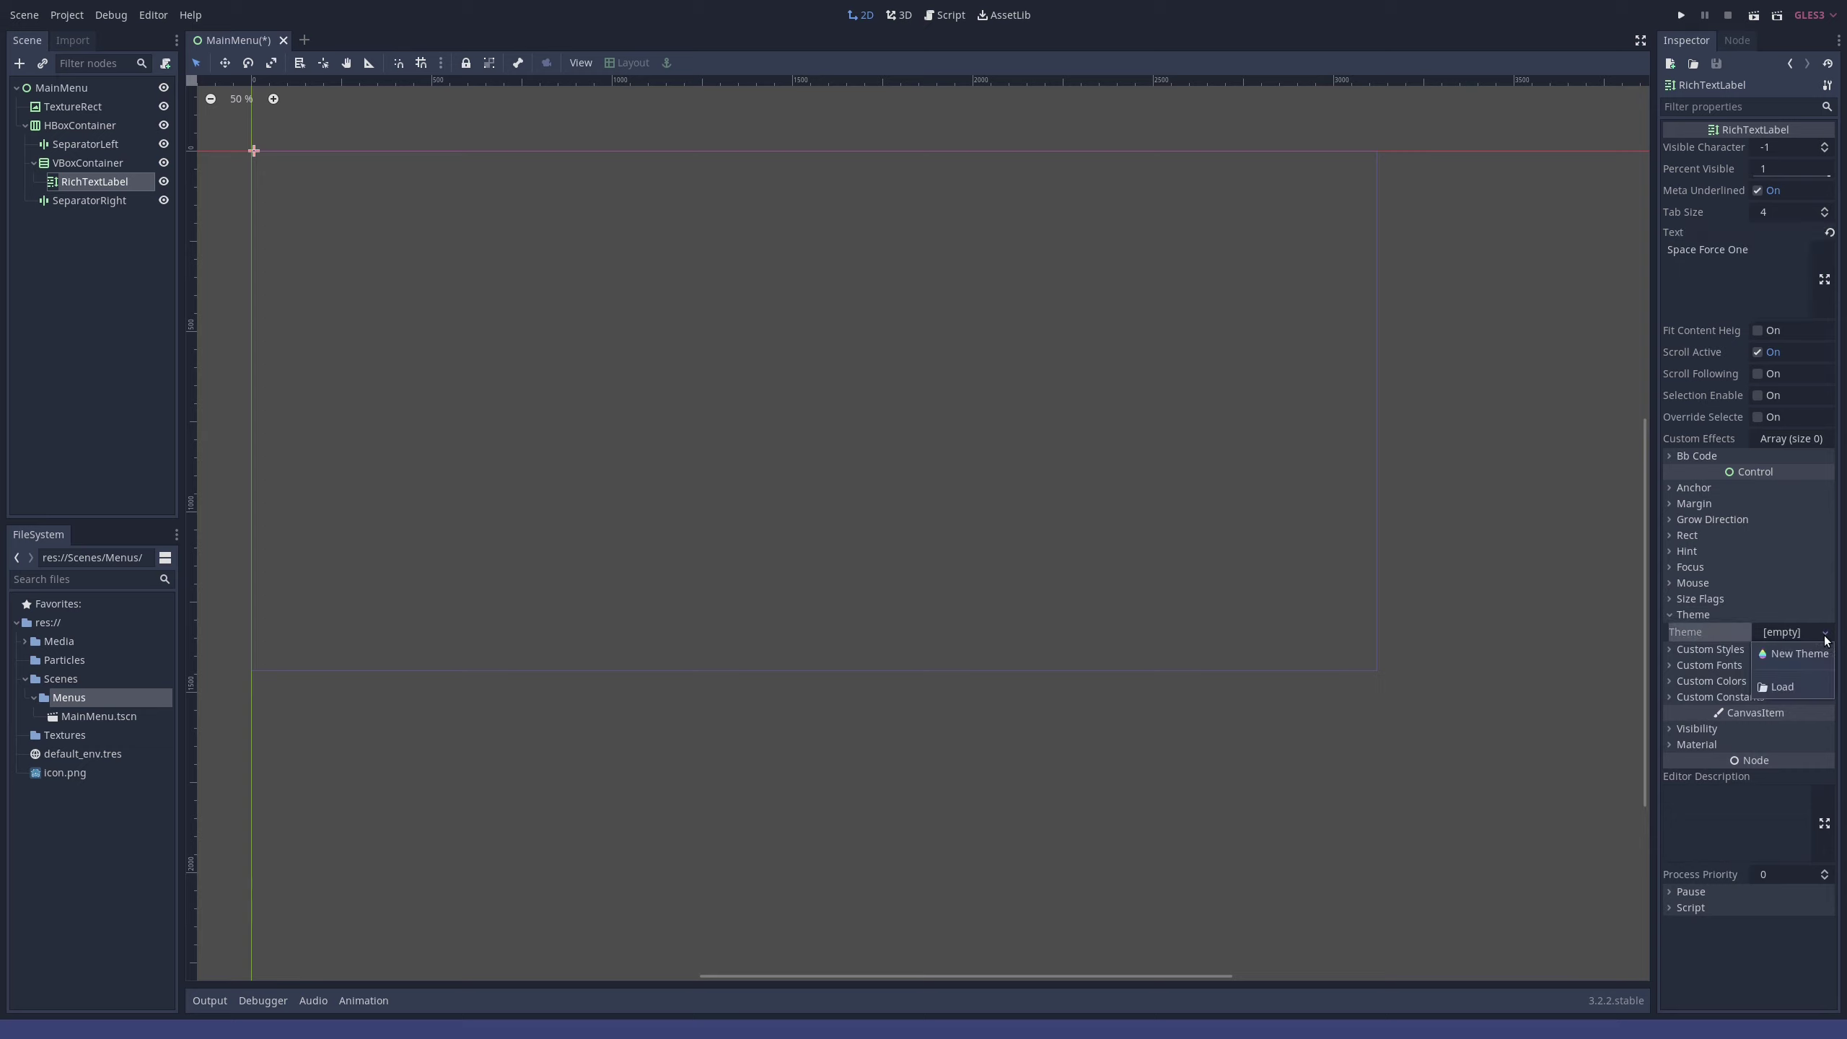
click(1788, 632)
right_click(1790, 635)
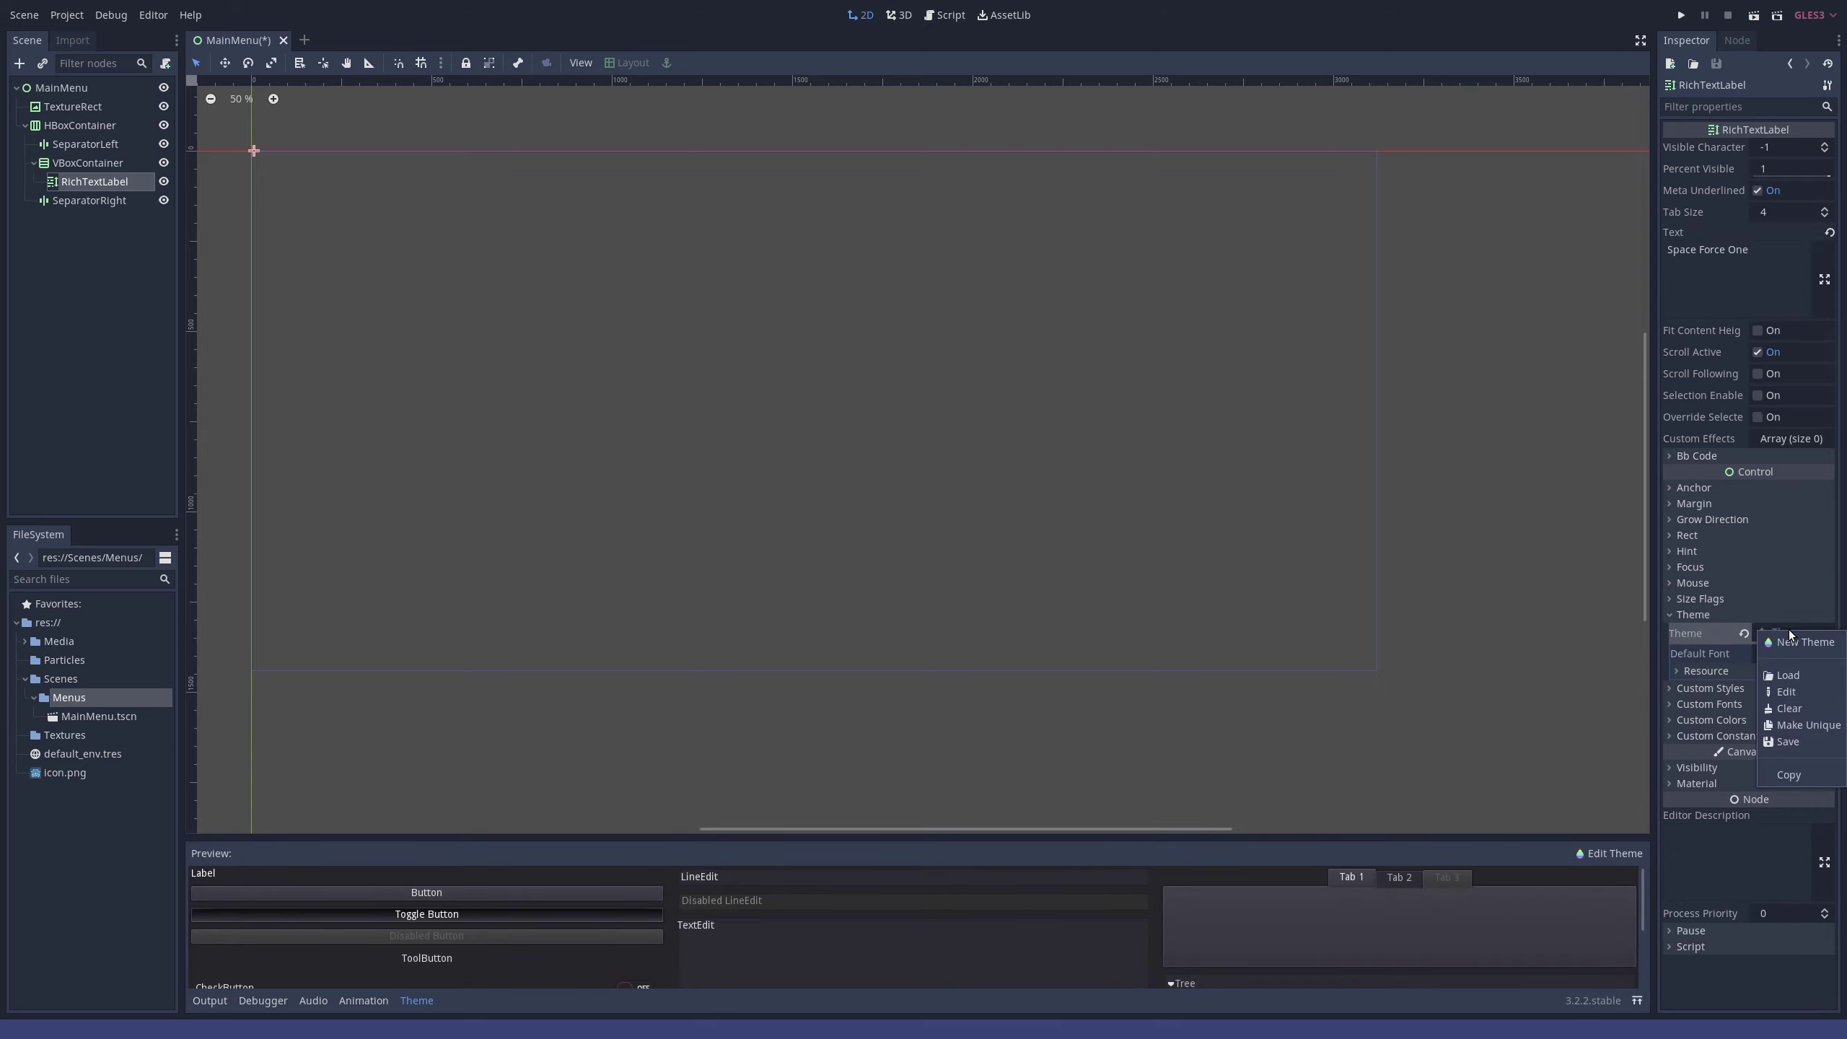
click(1789, 743)
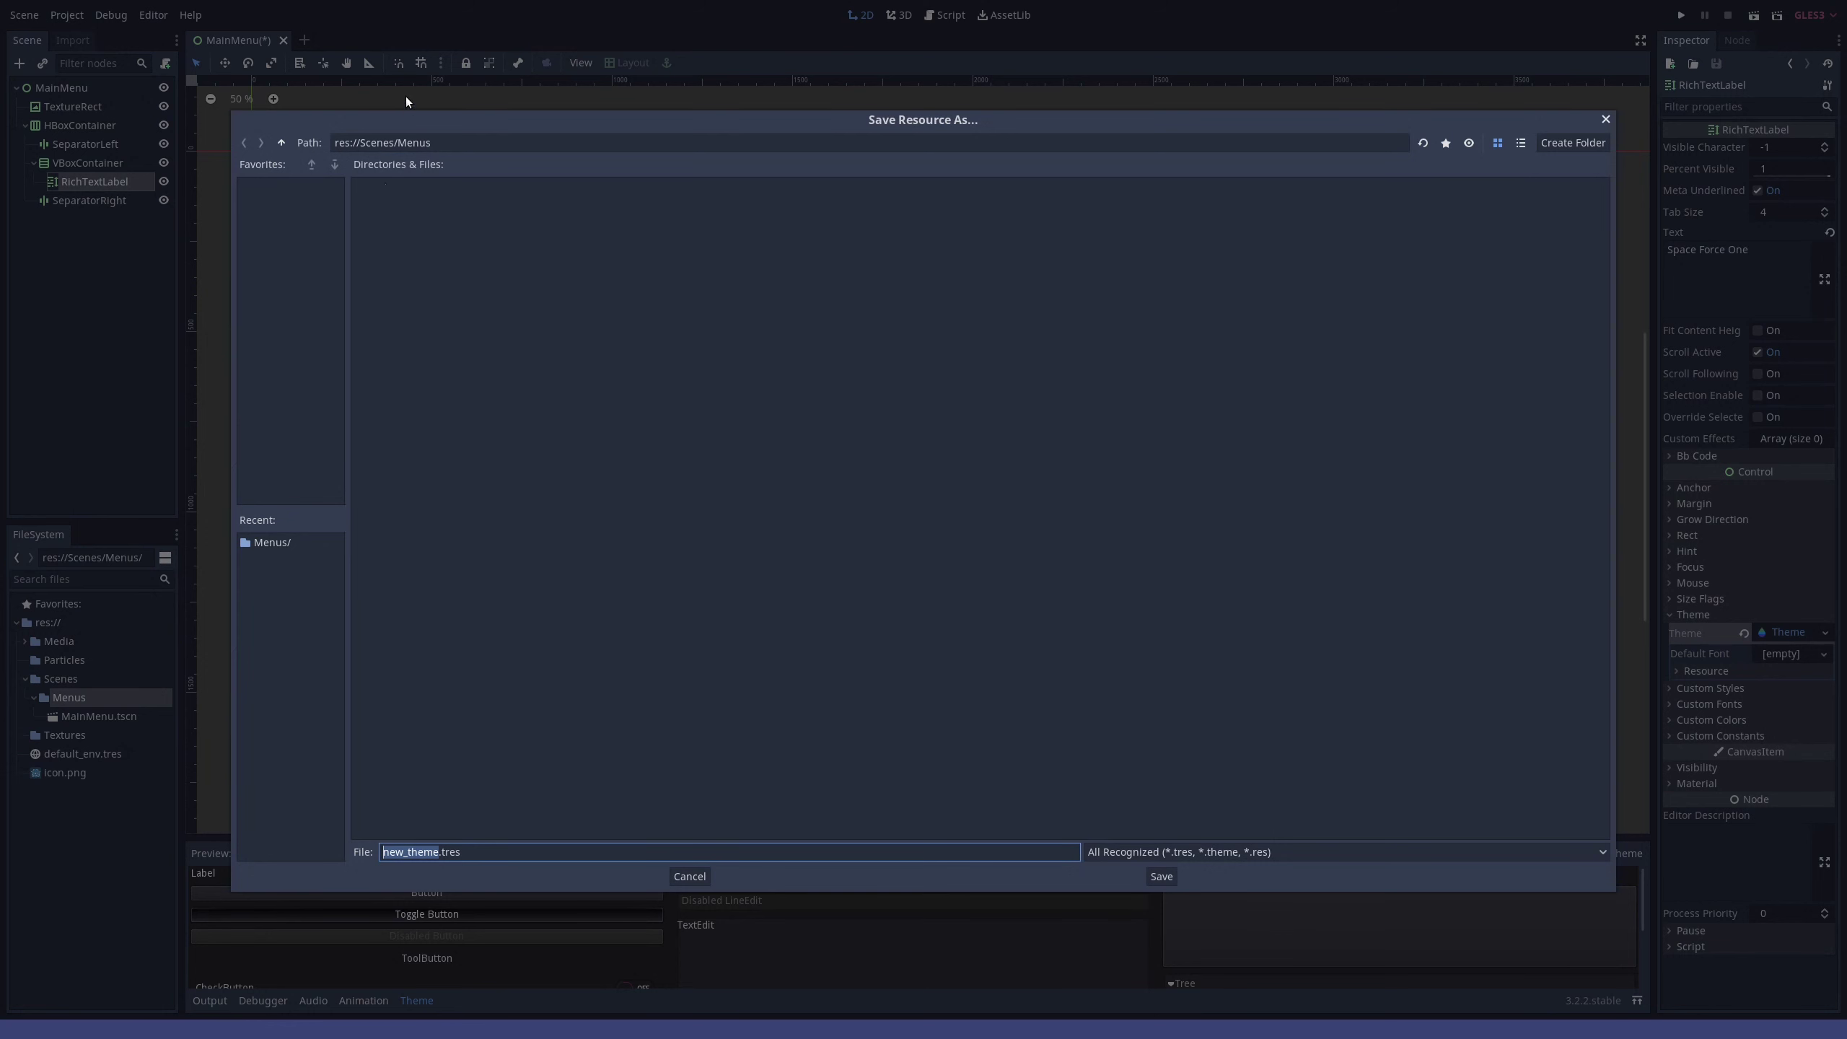
click(709, 877)
- Start saving the label's theme resource and create a folder named Themes in the project root res:// for it
right_click(1790, 635)
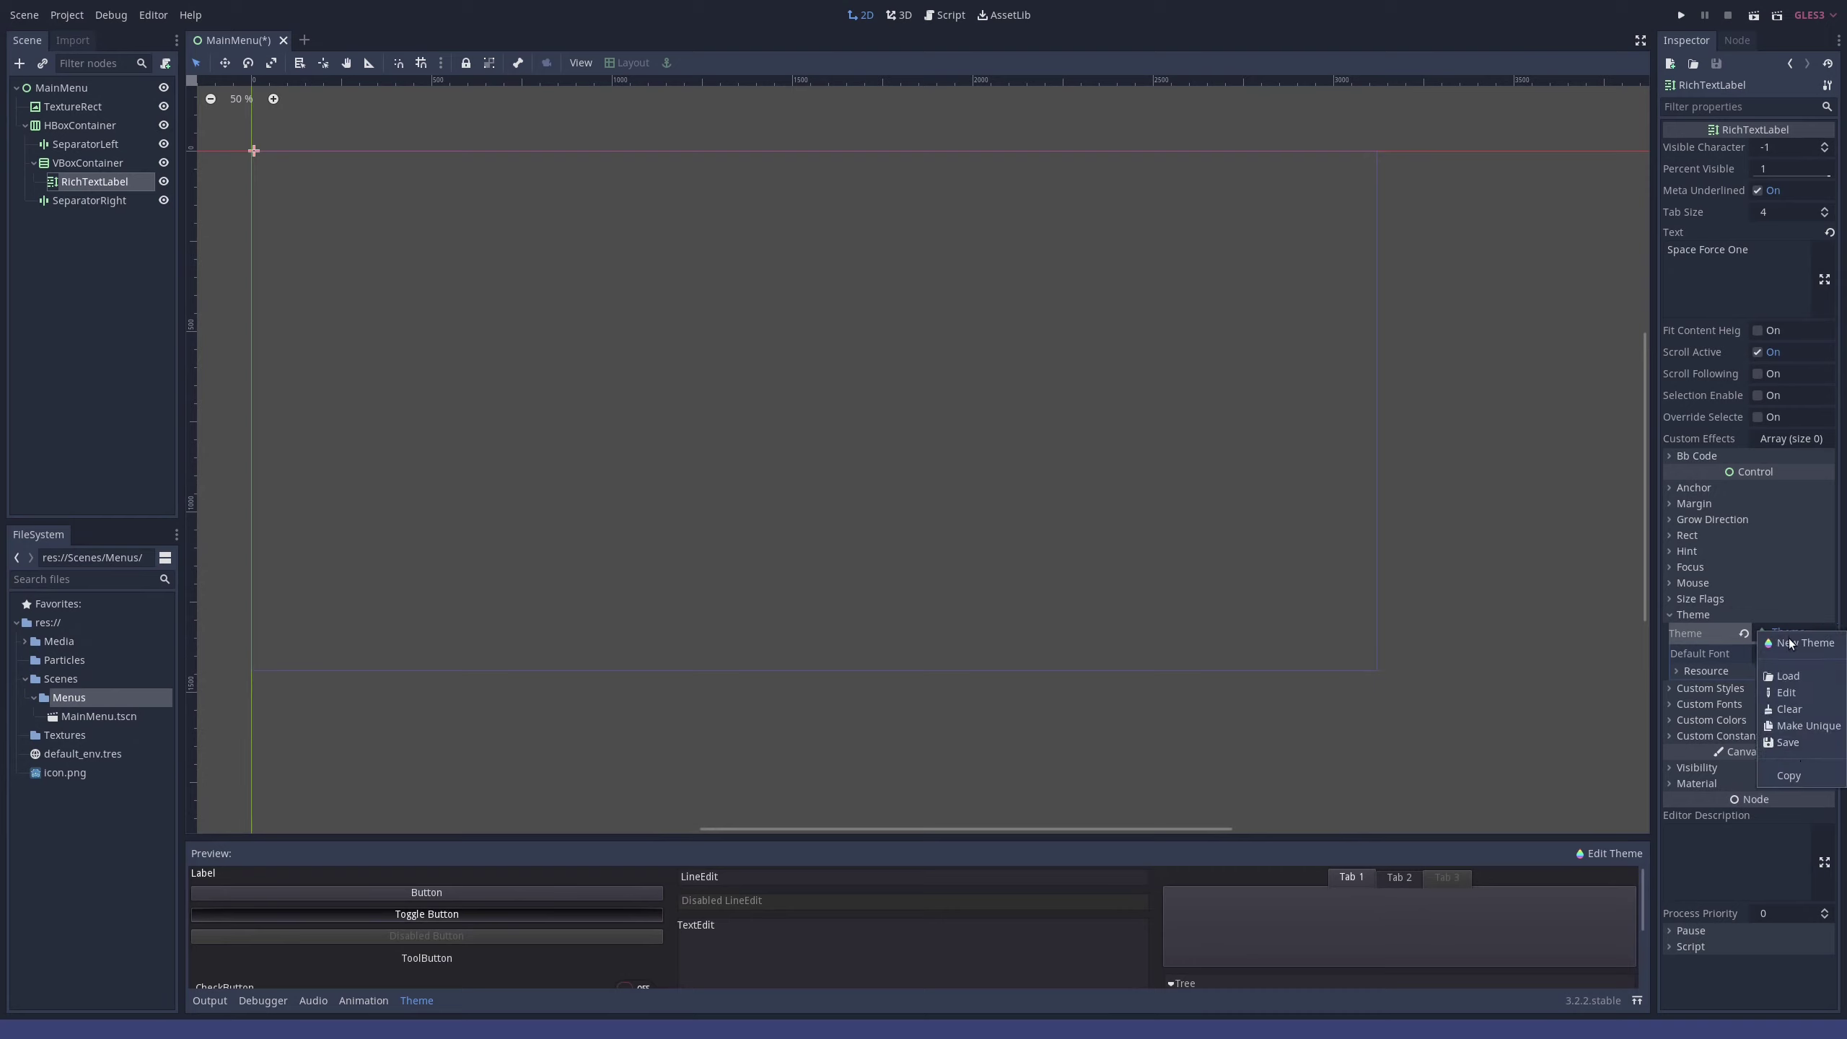
click(1788, 743)
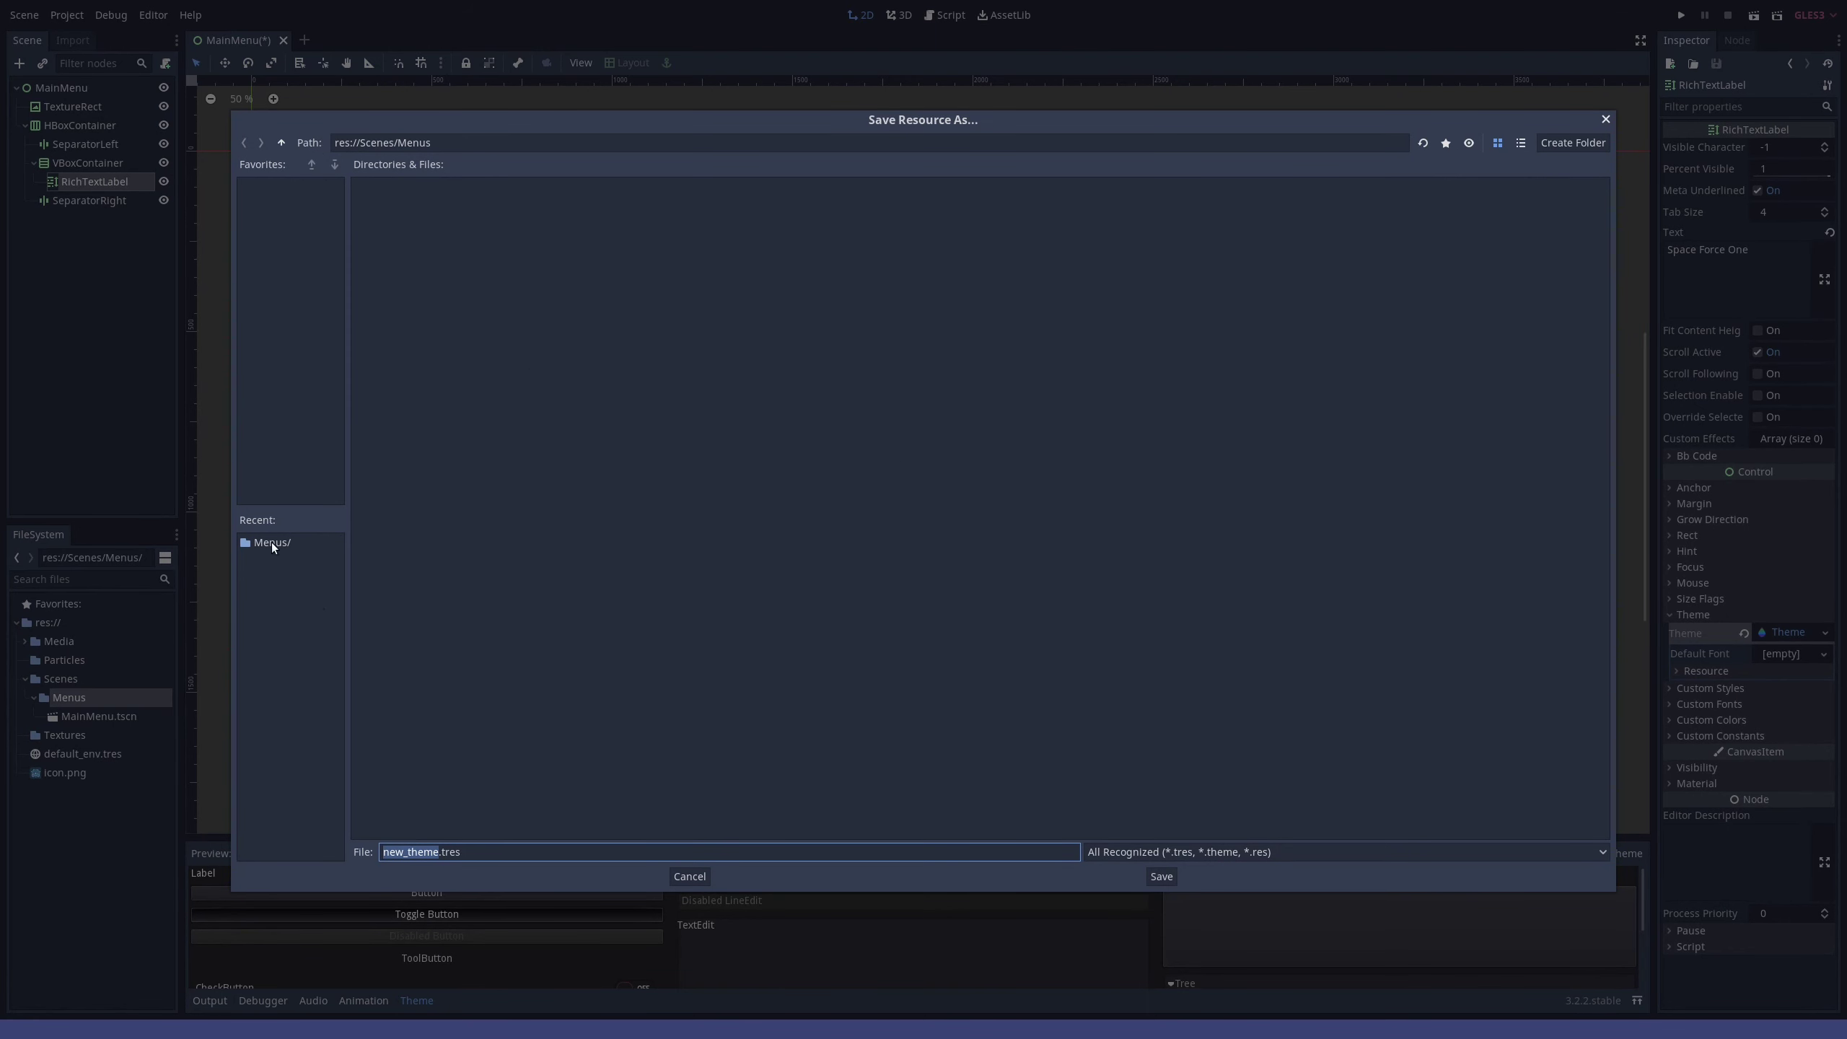
double_click(281, 143)
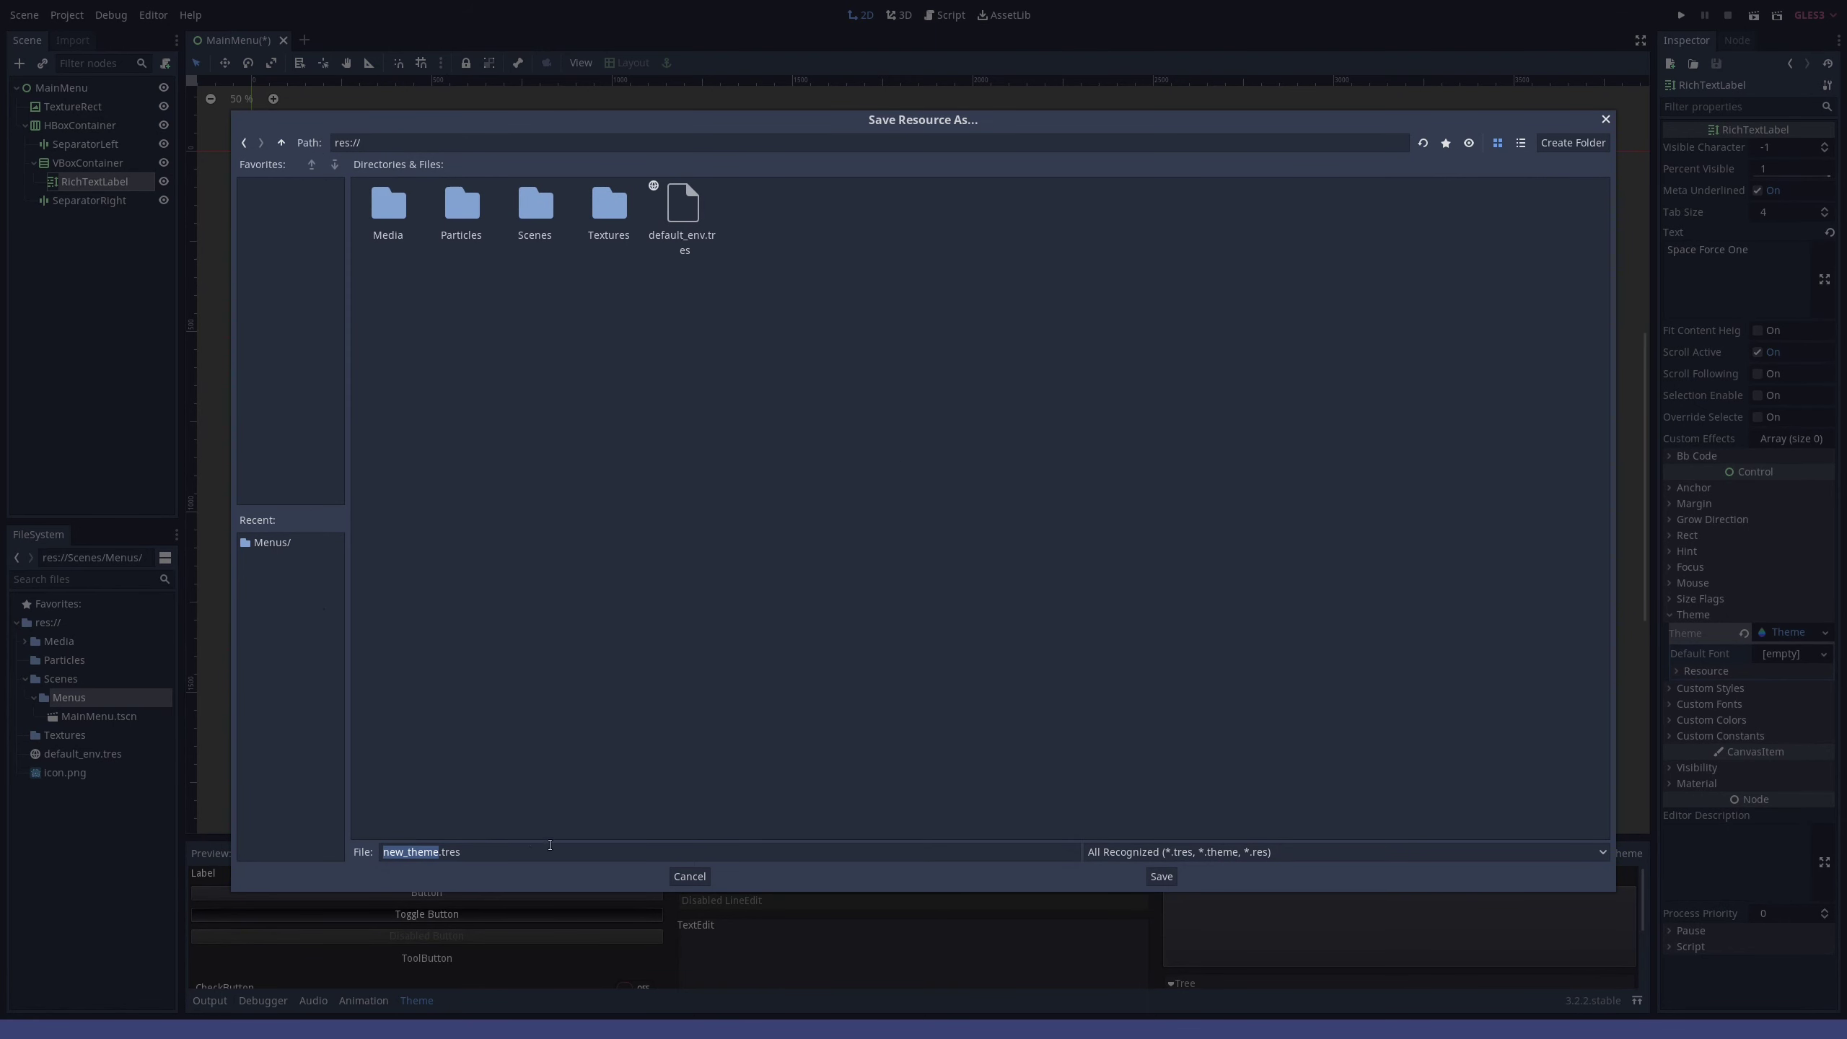
click(1572, 142)
text(Themes)
key(Return)
click(281, 143)
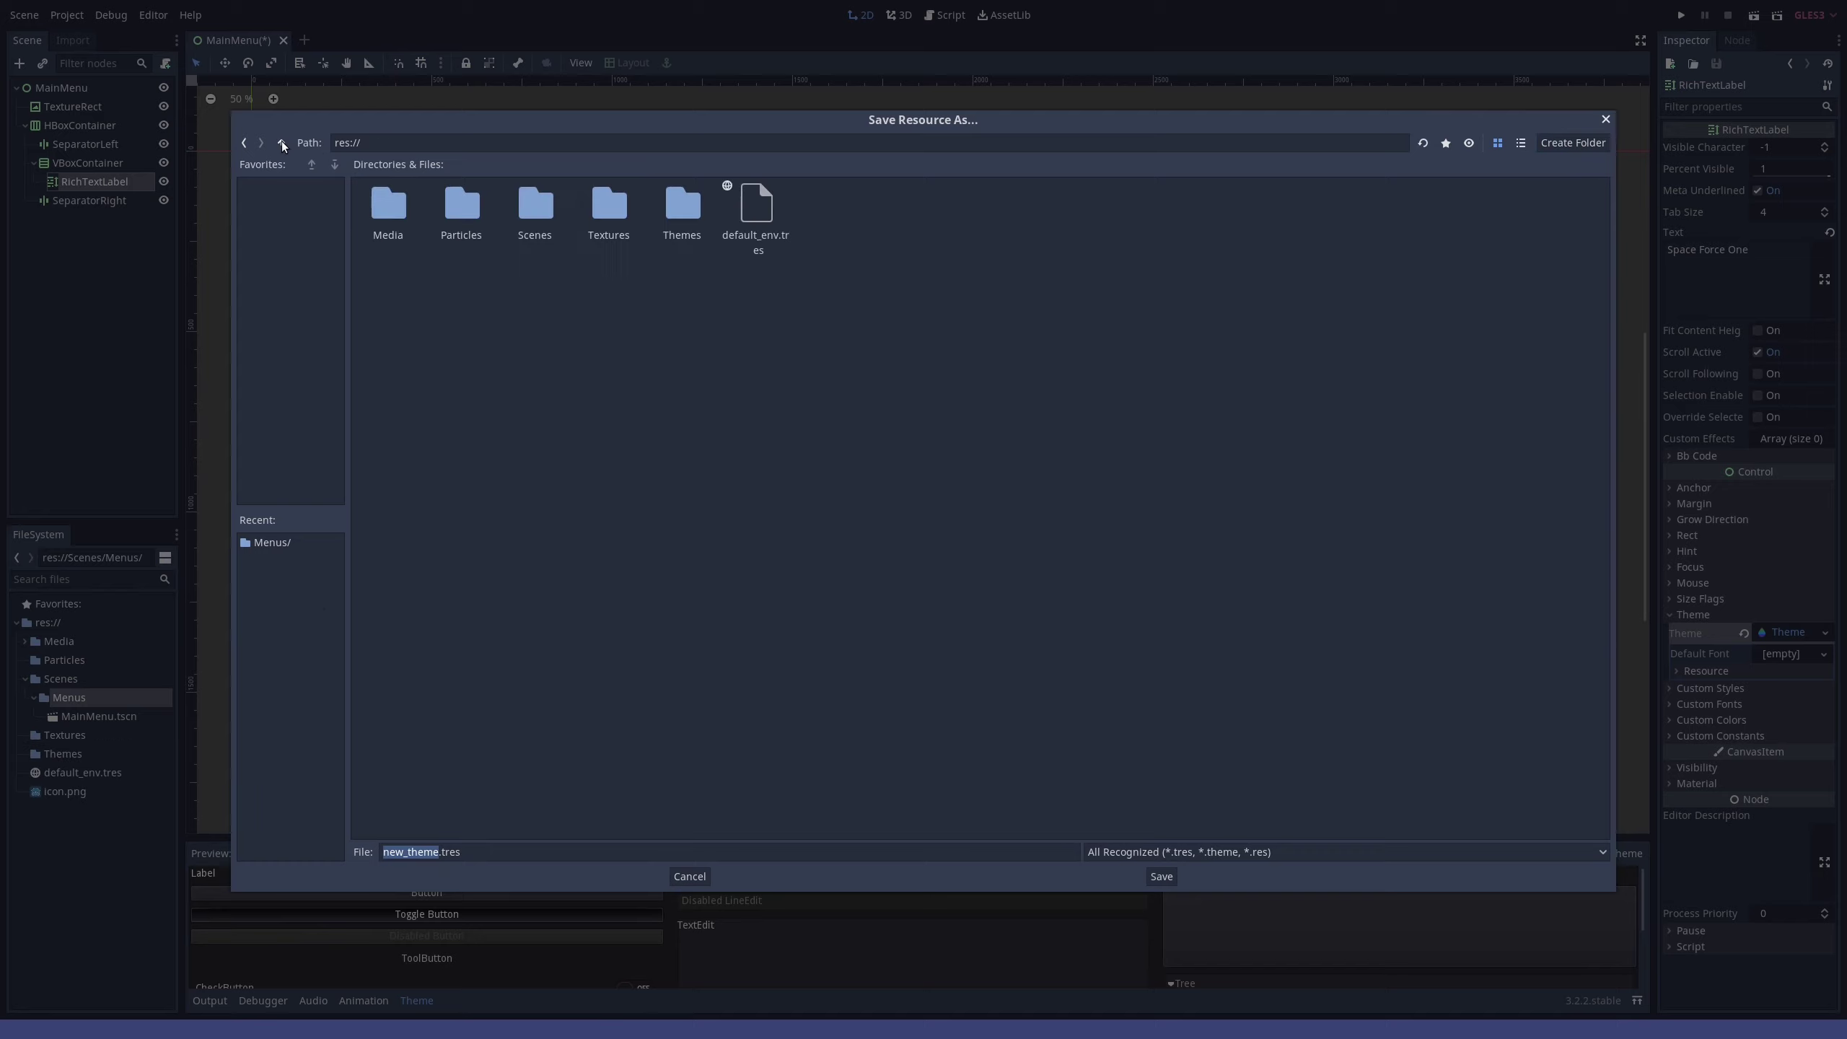
- Save the theme resource as TitleTheme.tres in the Themes folder
double_click(681, 207)
click(453, 853)
double_click(437, 853)
text(Title)
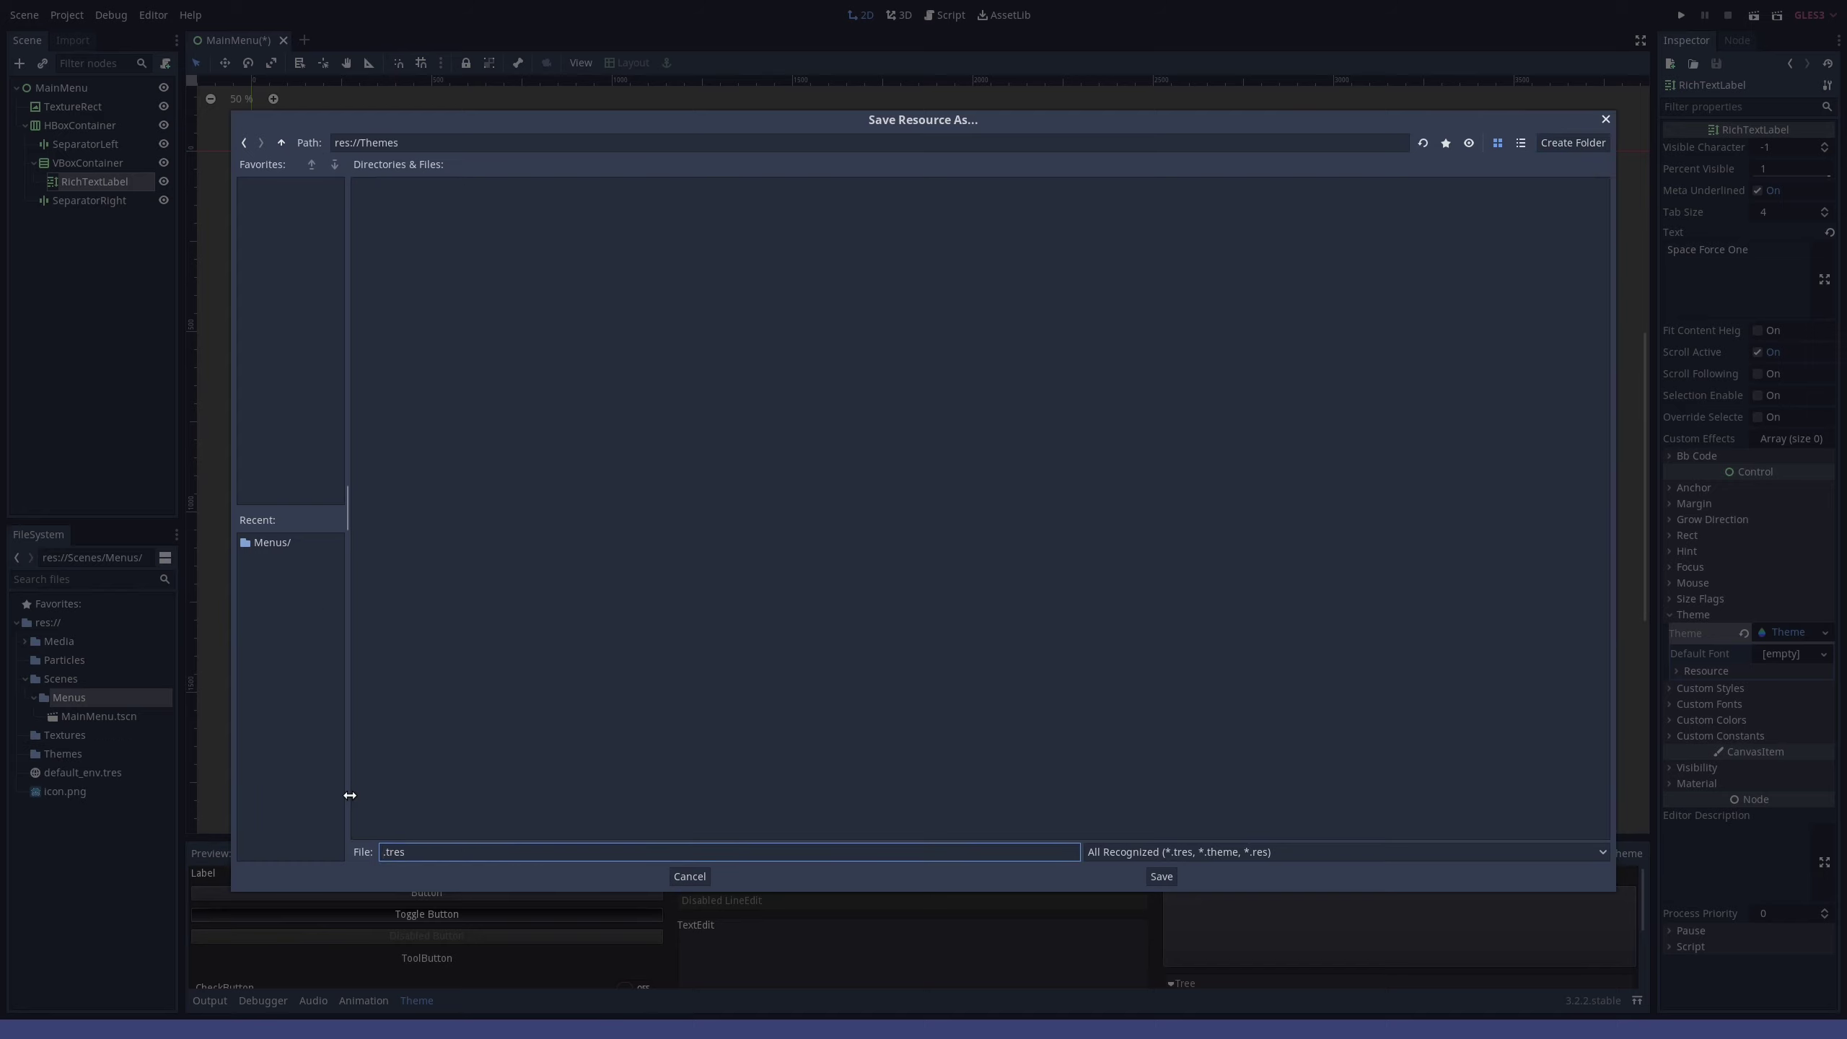
text(Theme)
key(Return)
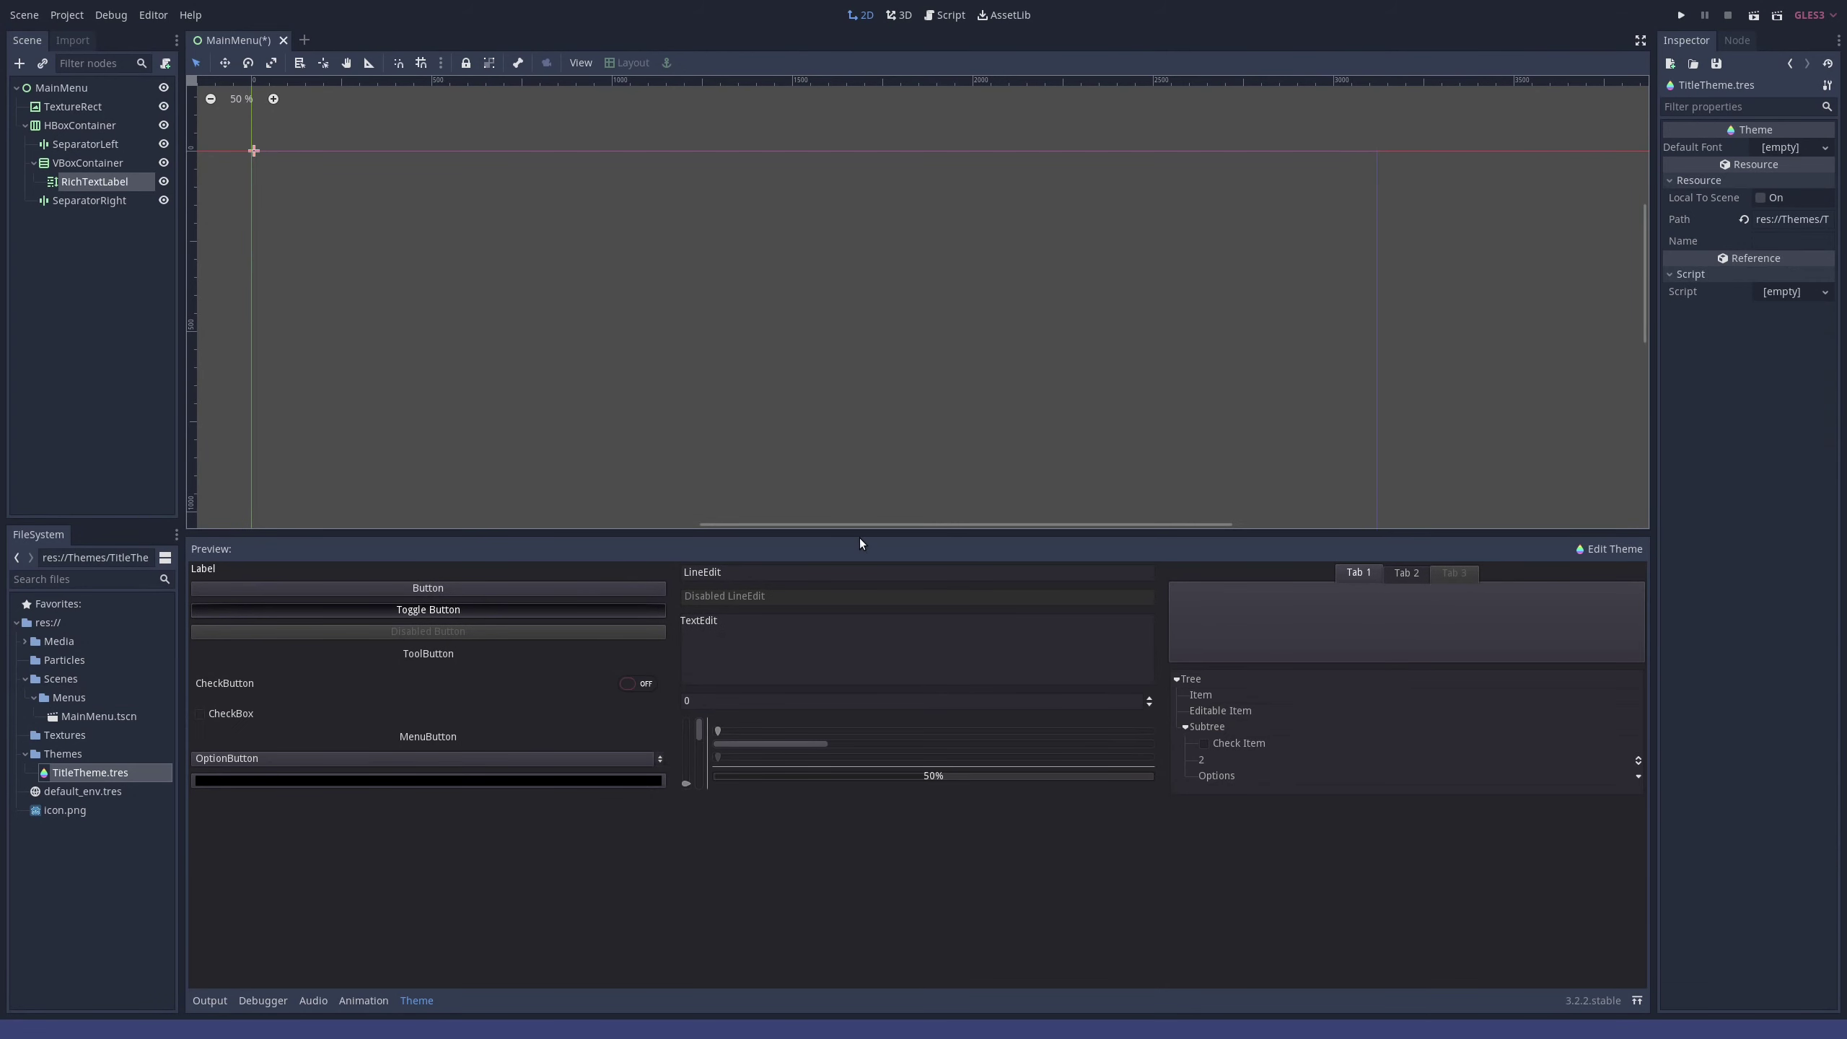
- Rename the theme file TitleTheme.tres as MainTheme.tres
drag(861, 539, 866, 517)
right_click(70, 774)
click(114, 841)
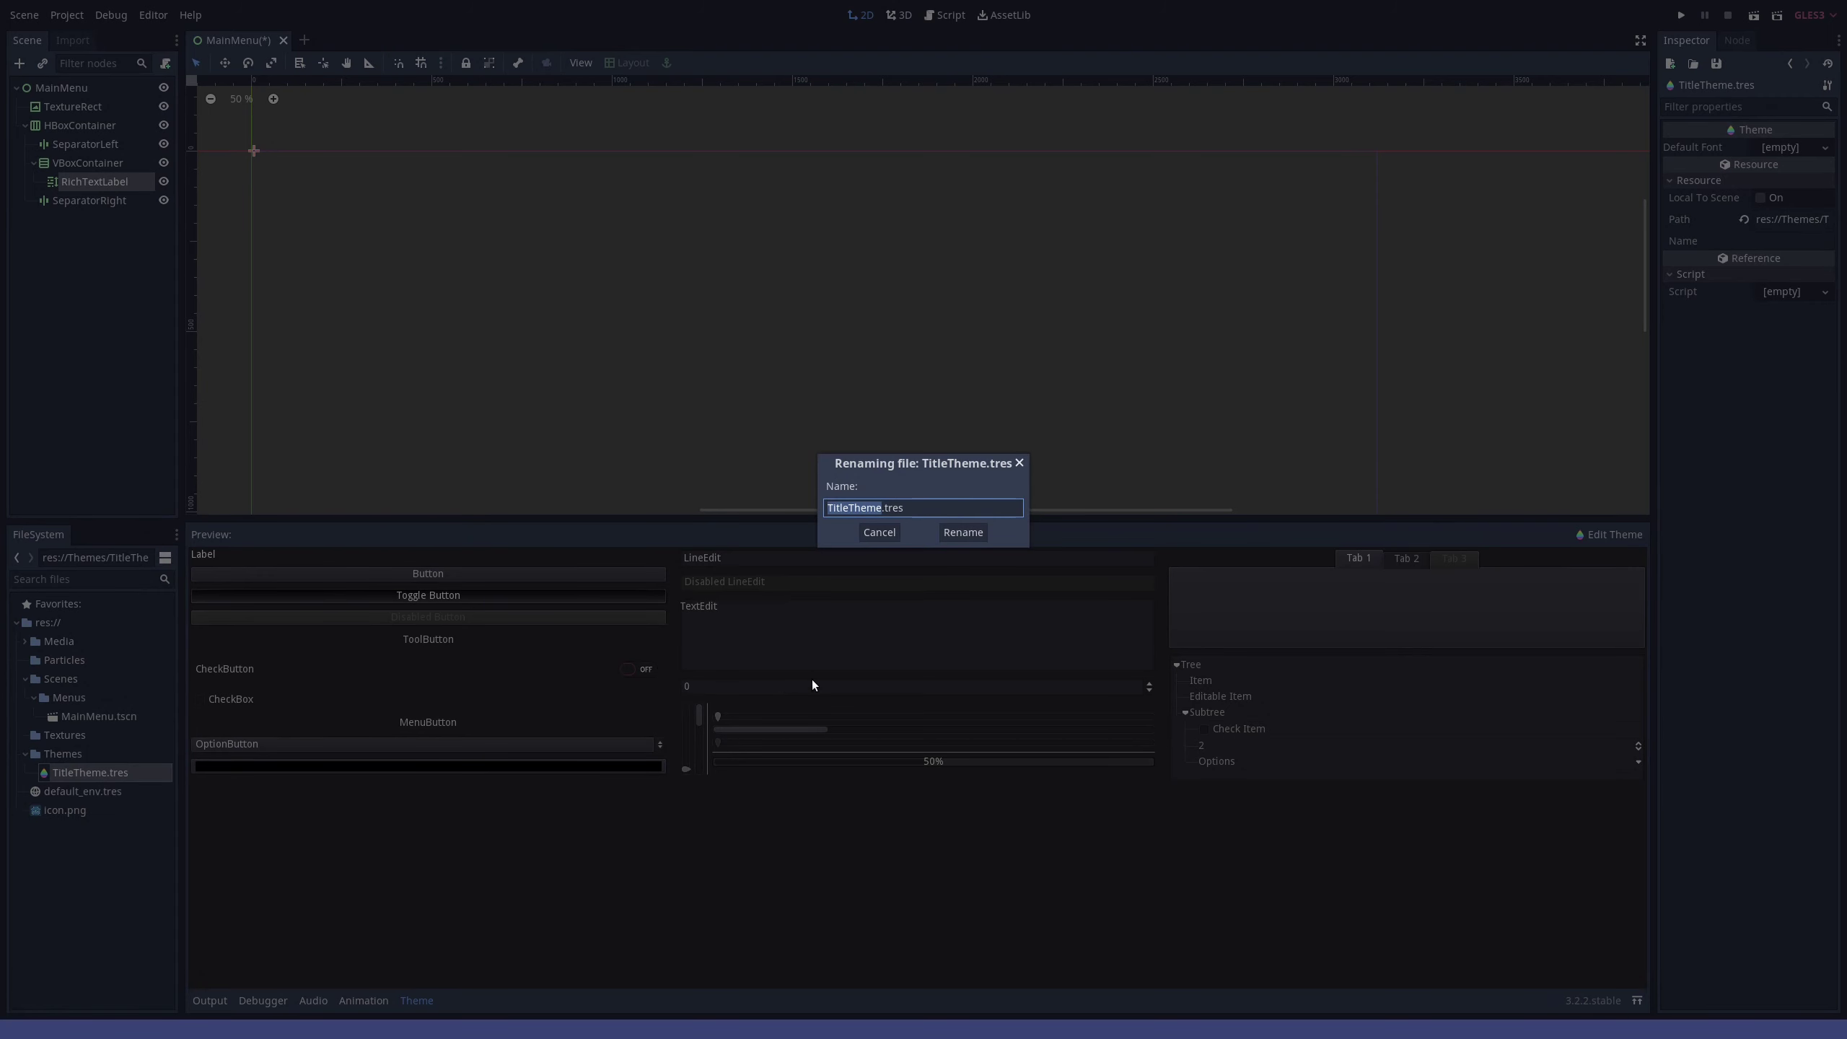
text(MainTheme)
key(Return)
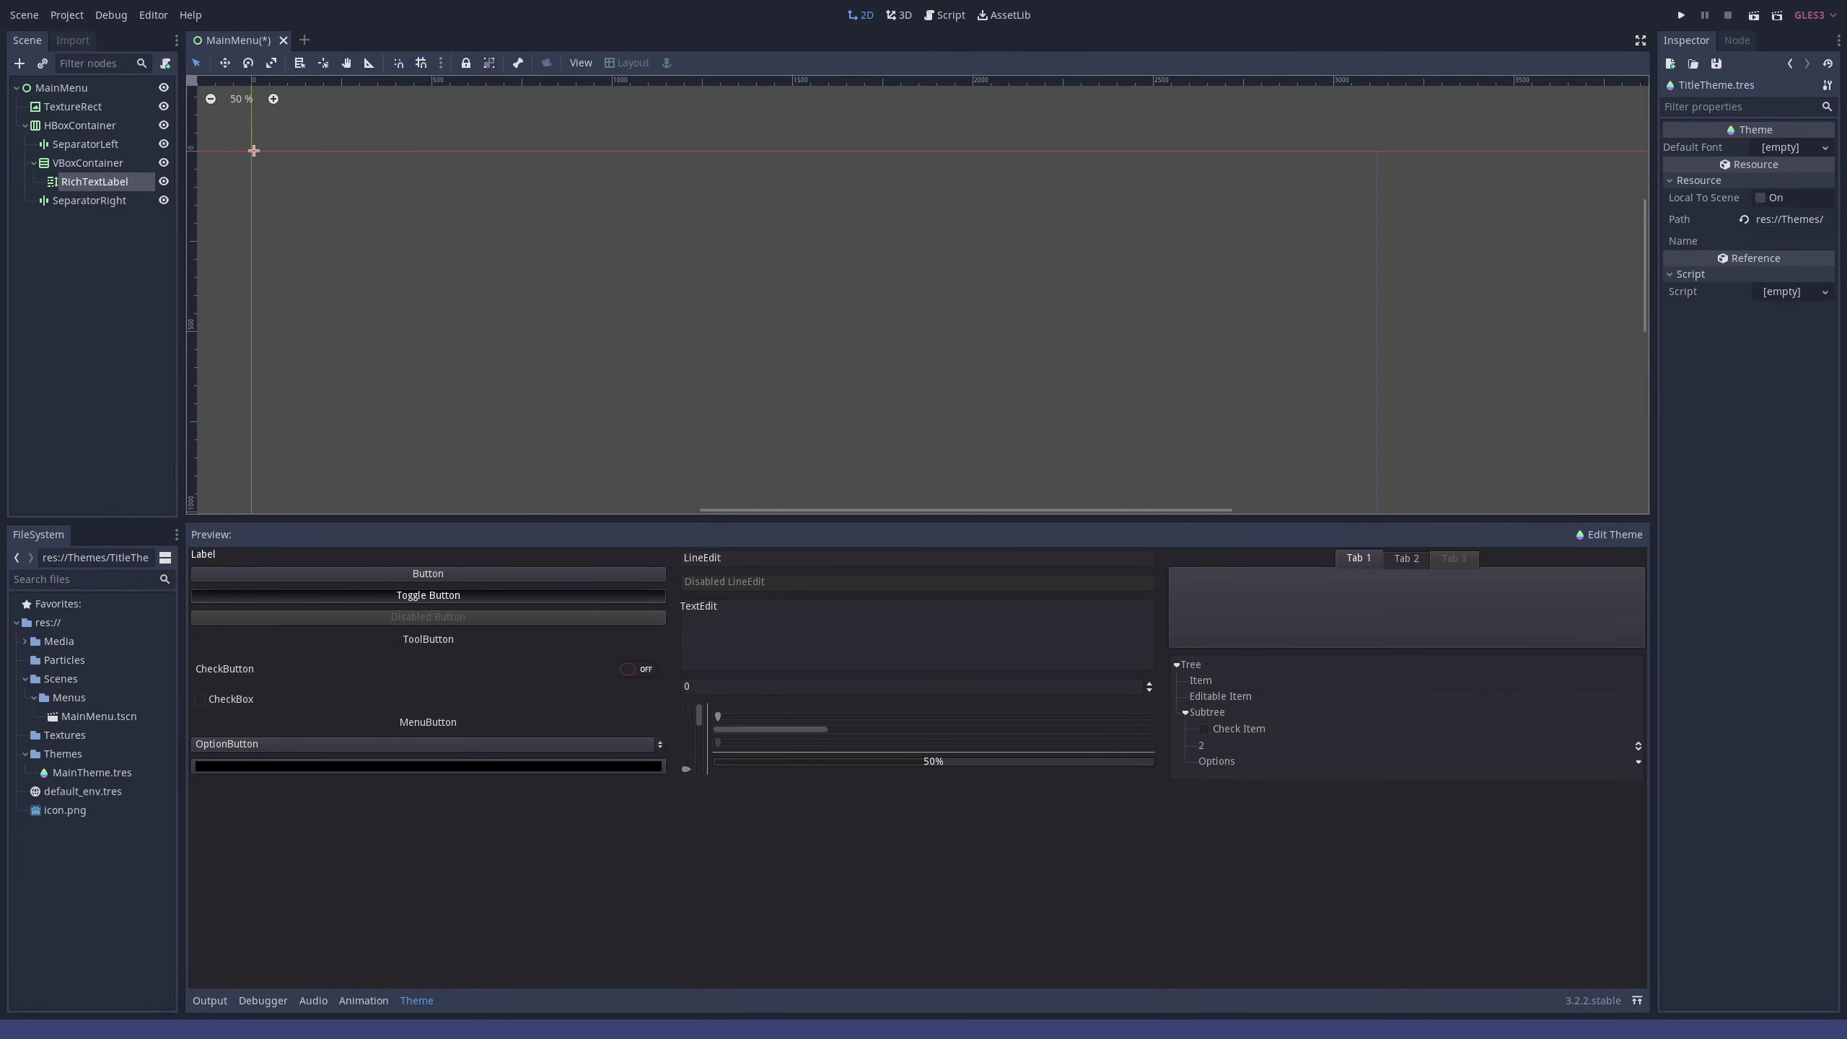
- Create a folder named Fonts in the project root res://
scroll(851, 364, down, 1)
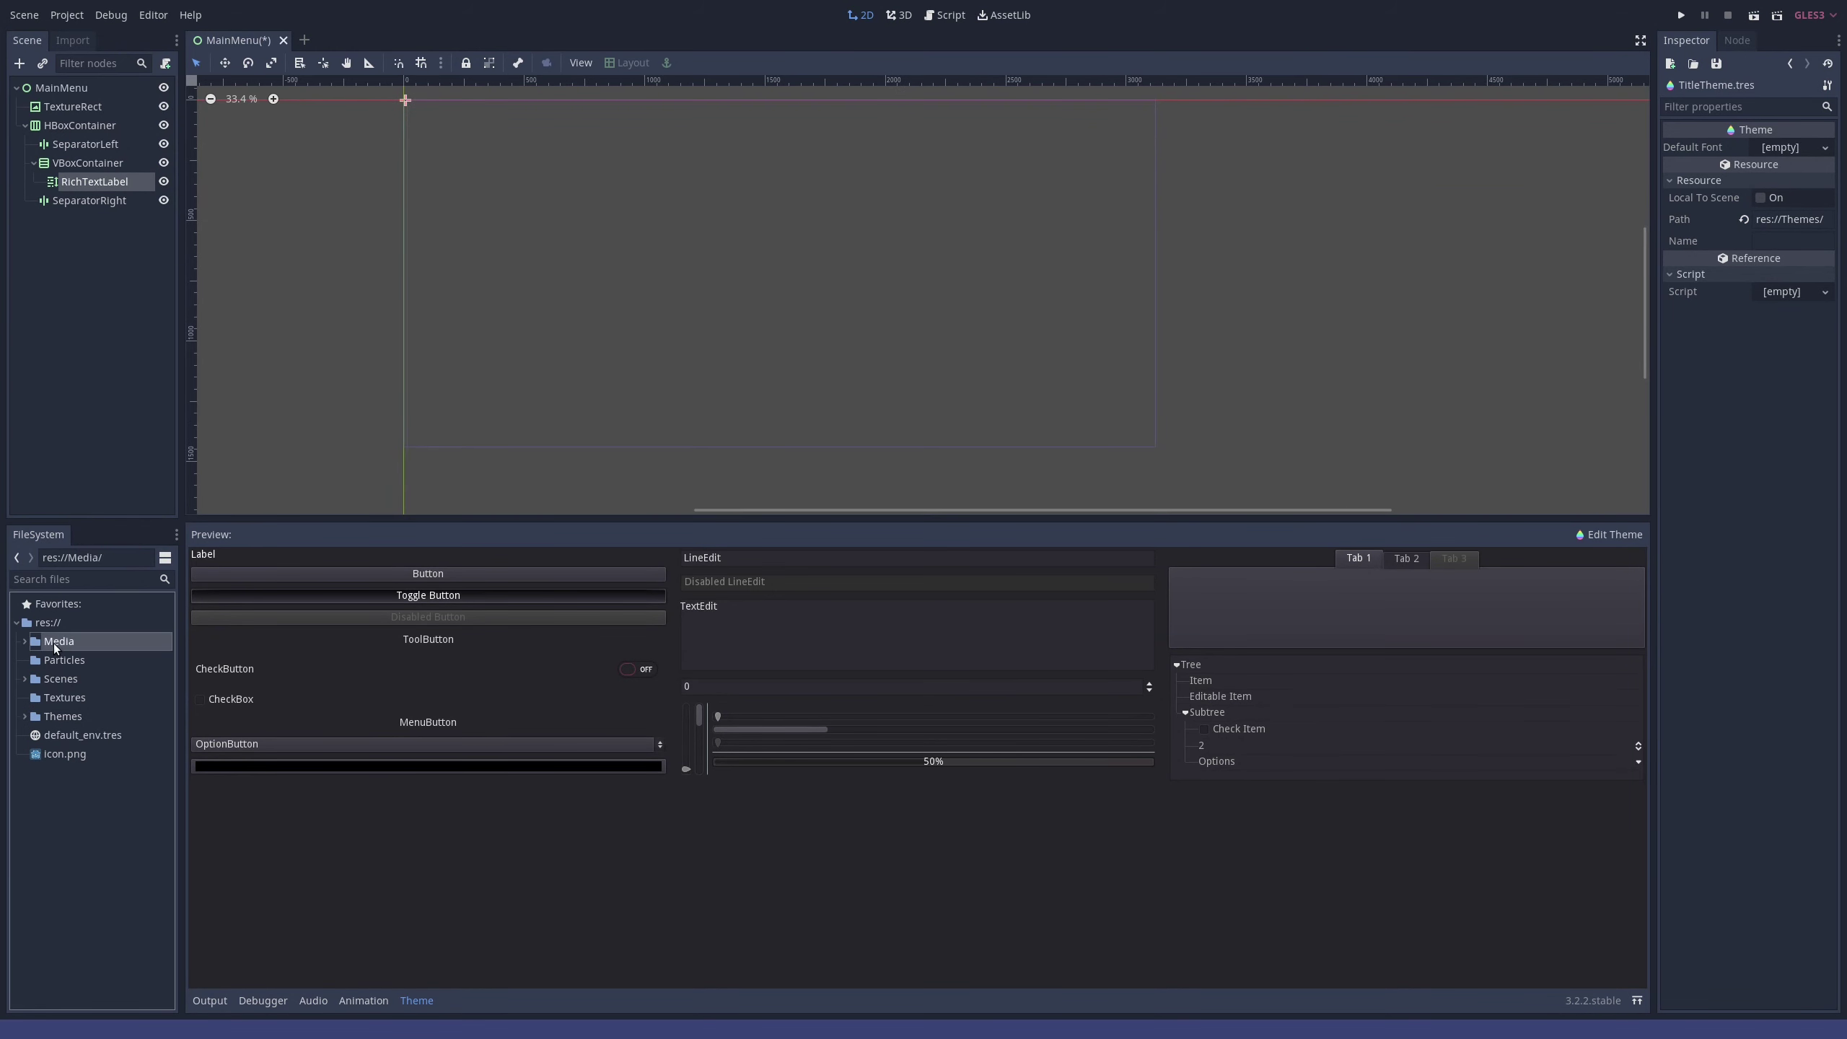
right_click(48, 621)
click(147, 732)
text(Fonts)
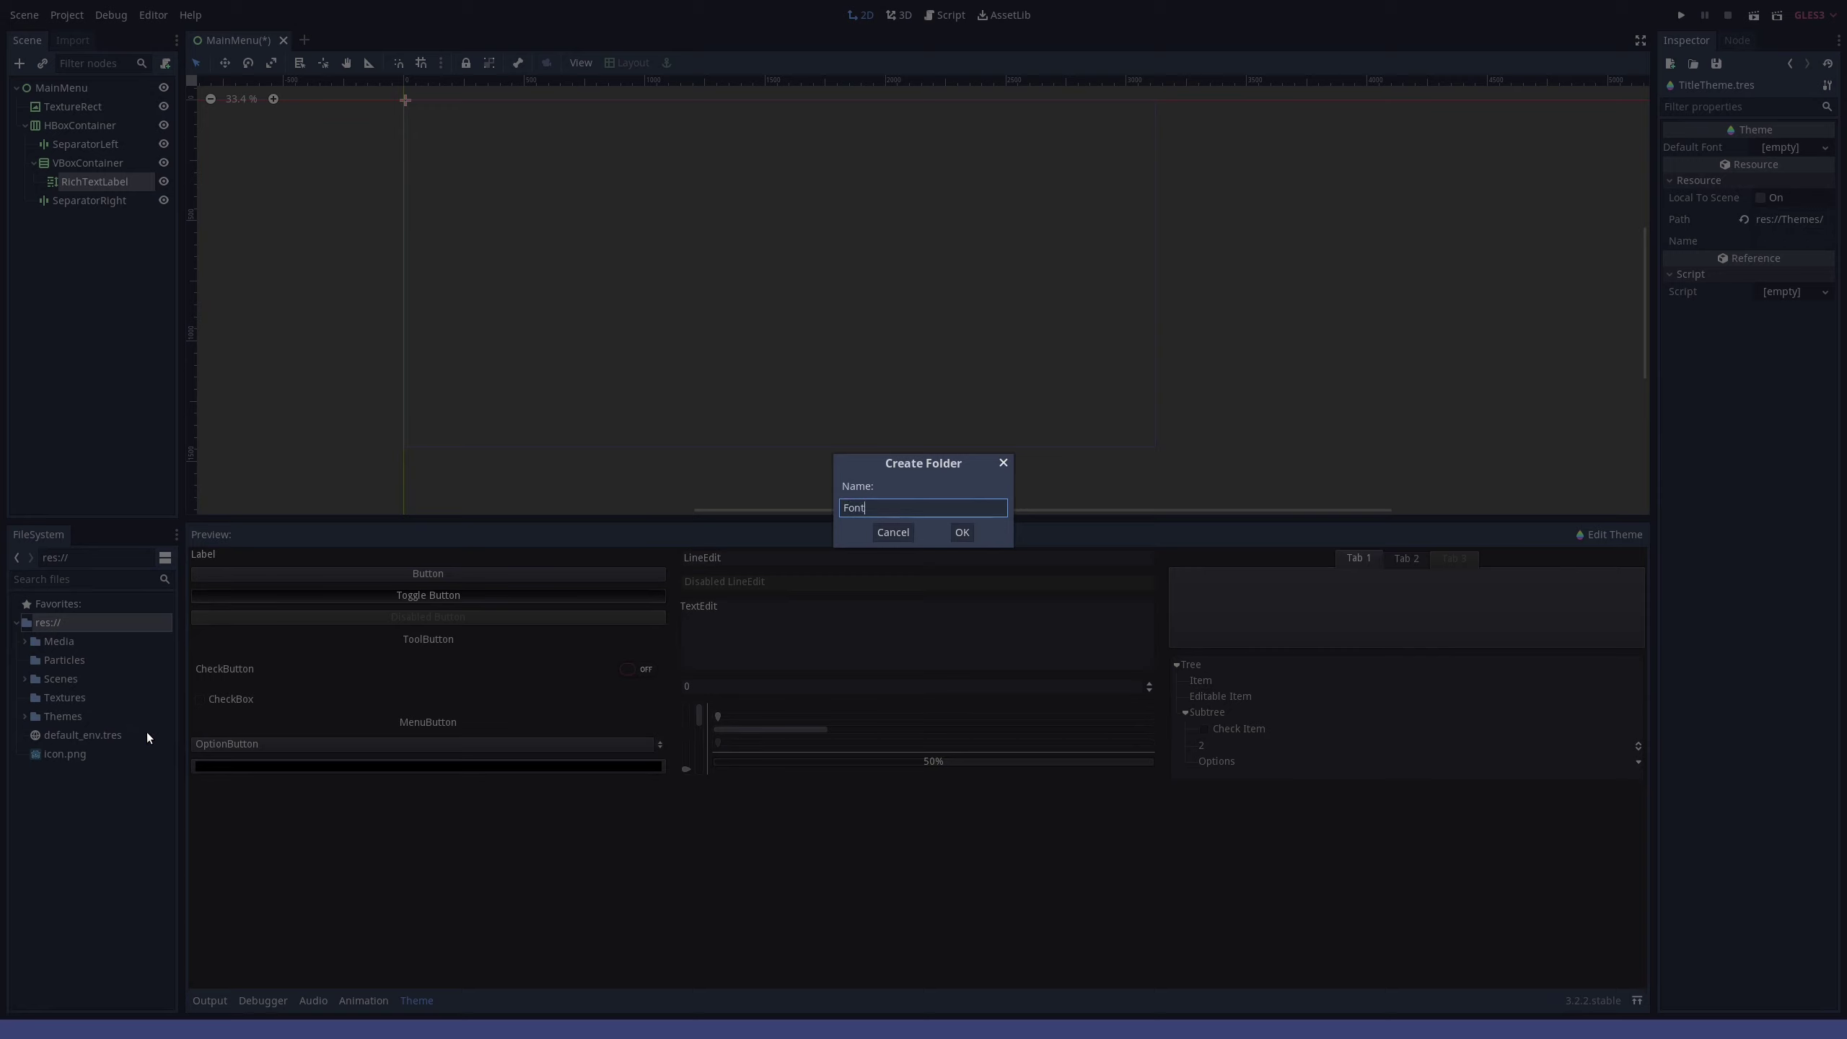
key(Return)
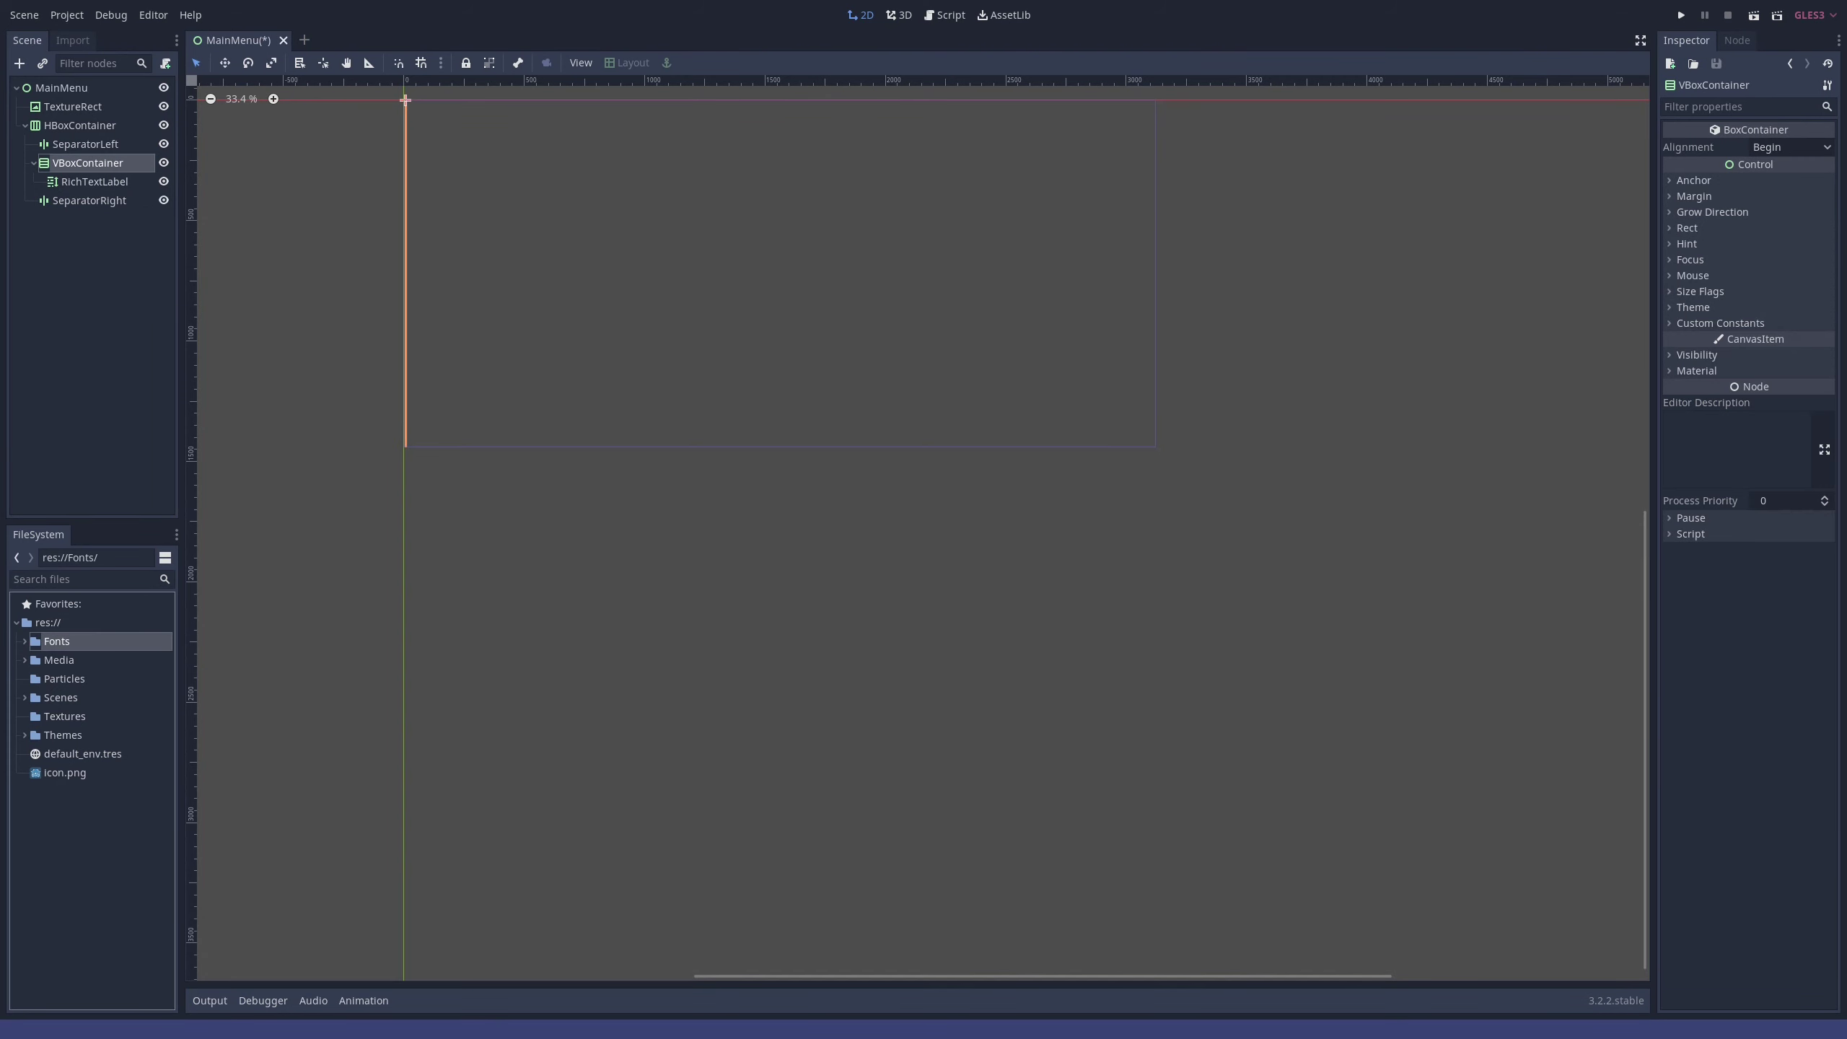
- Create a DynamicFont resource in the Fonts folder and save it as Rowdies-Regular-50.tres
click(25, 640)
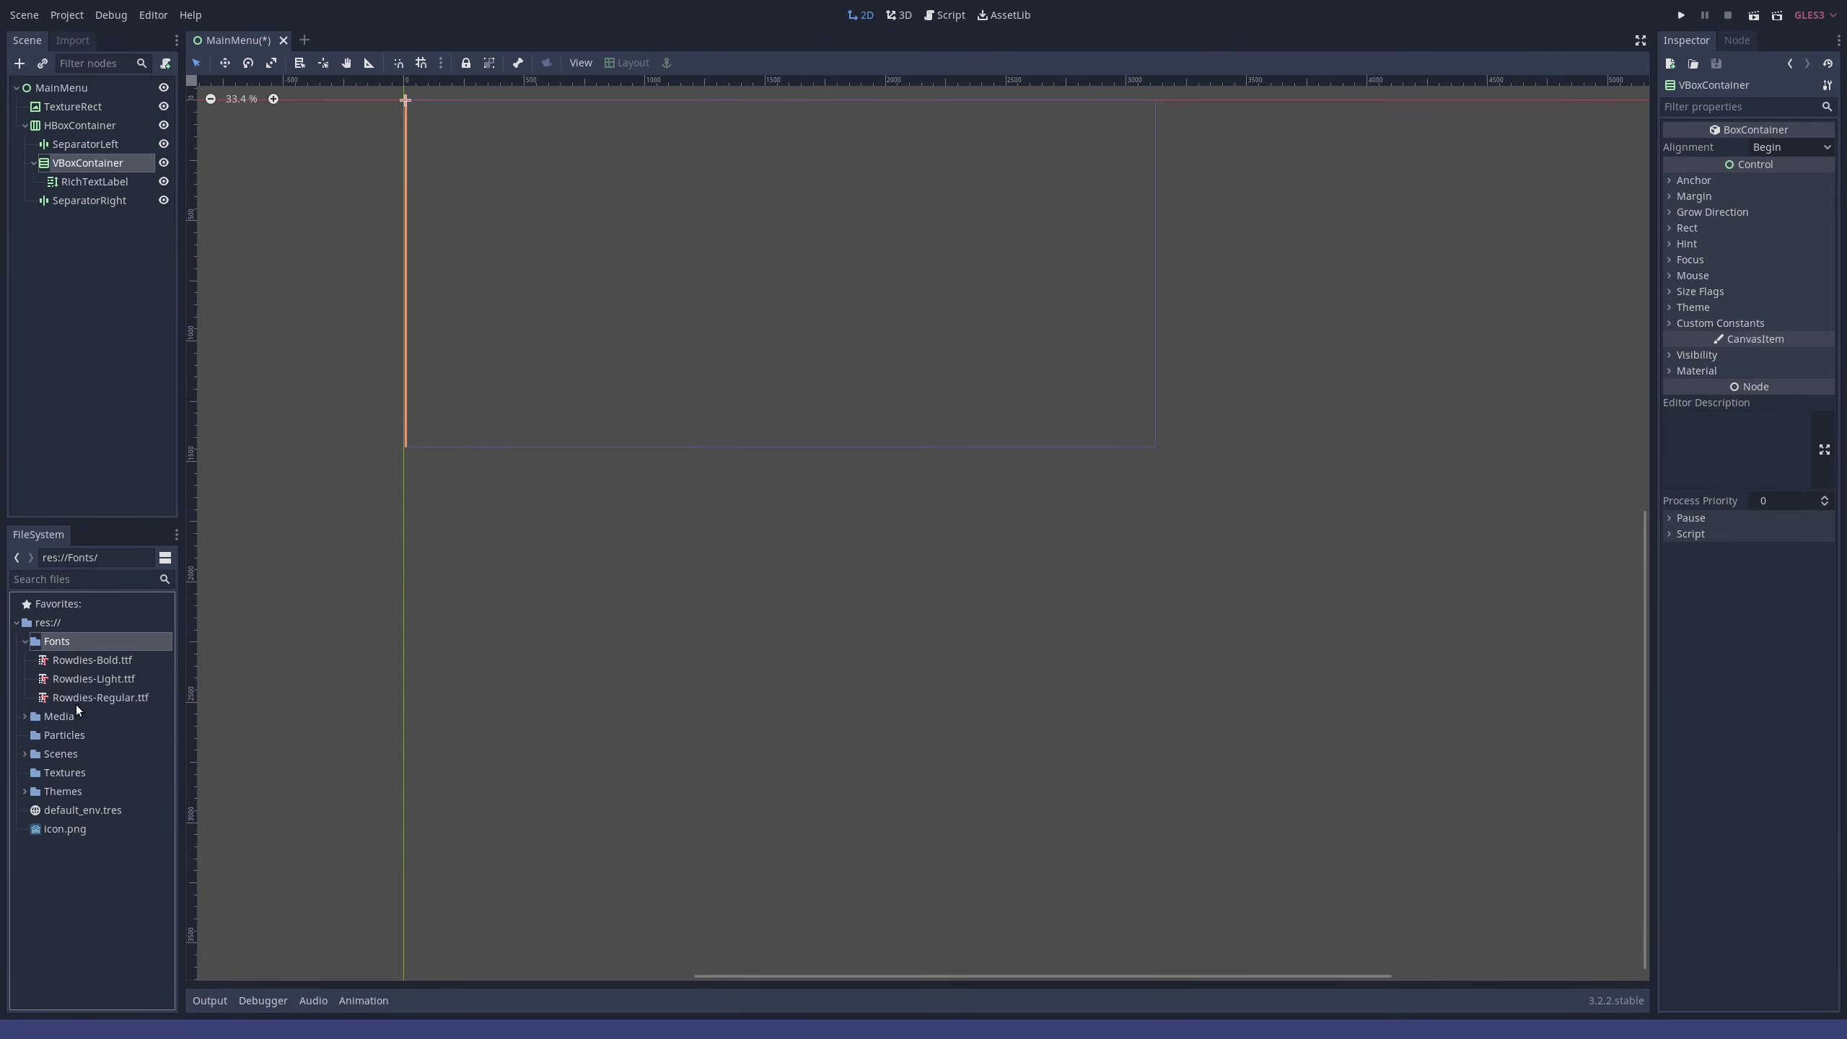
click(75, 703)
click(60, 642)
right_click(61, 642)
click(109, 872)
scroll(808, 538, down, 10)
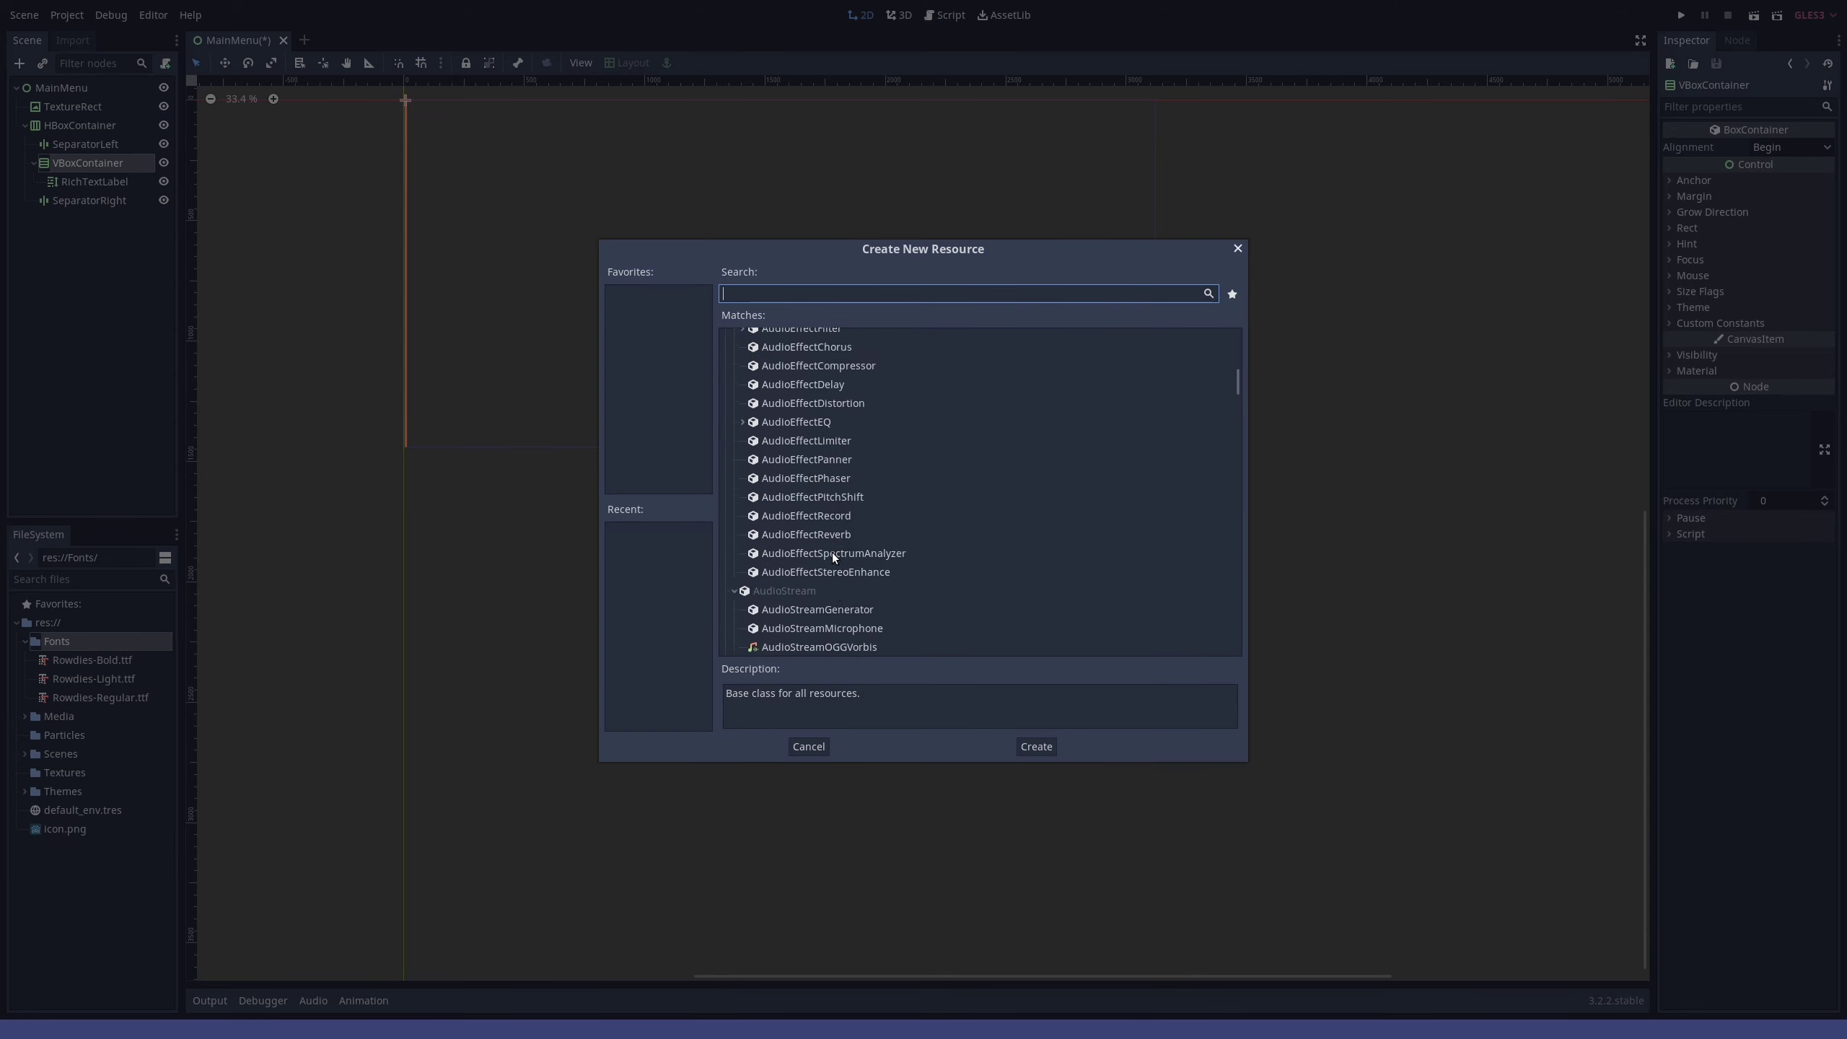
scroll(806, 527, down, 3)
double_click(772, 555)
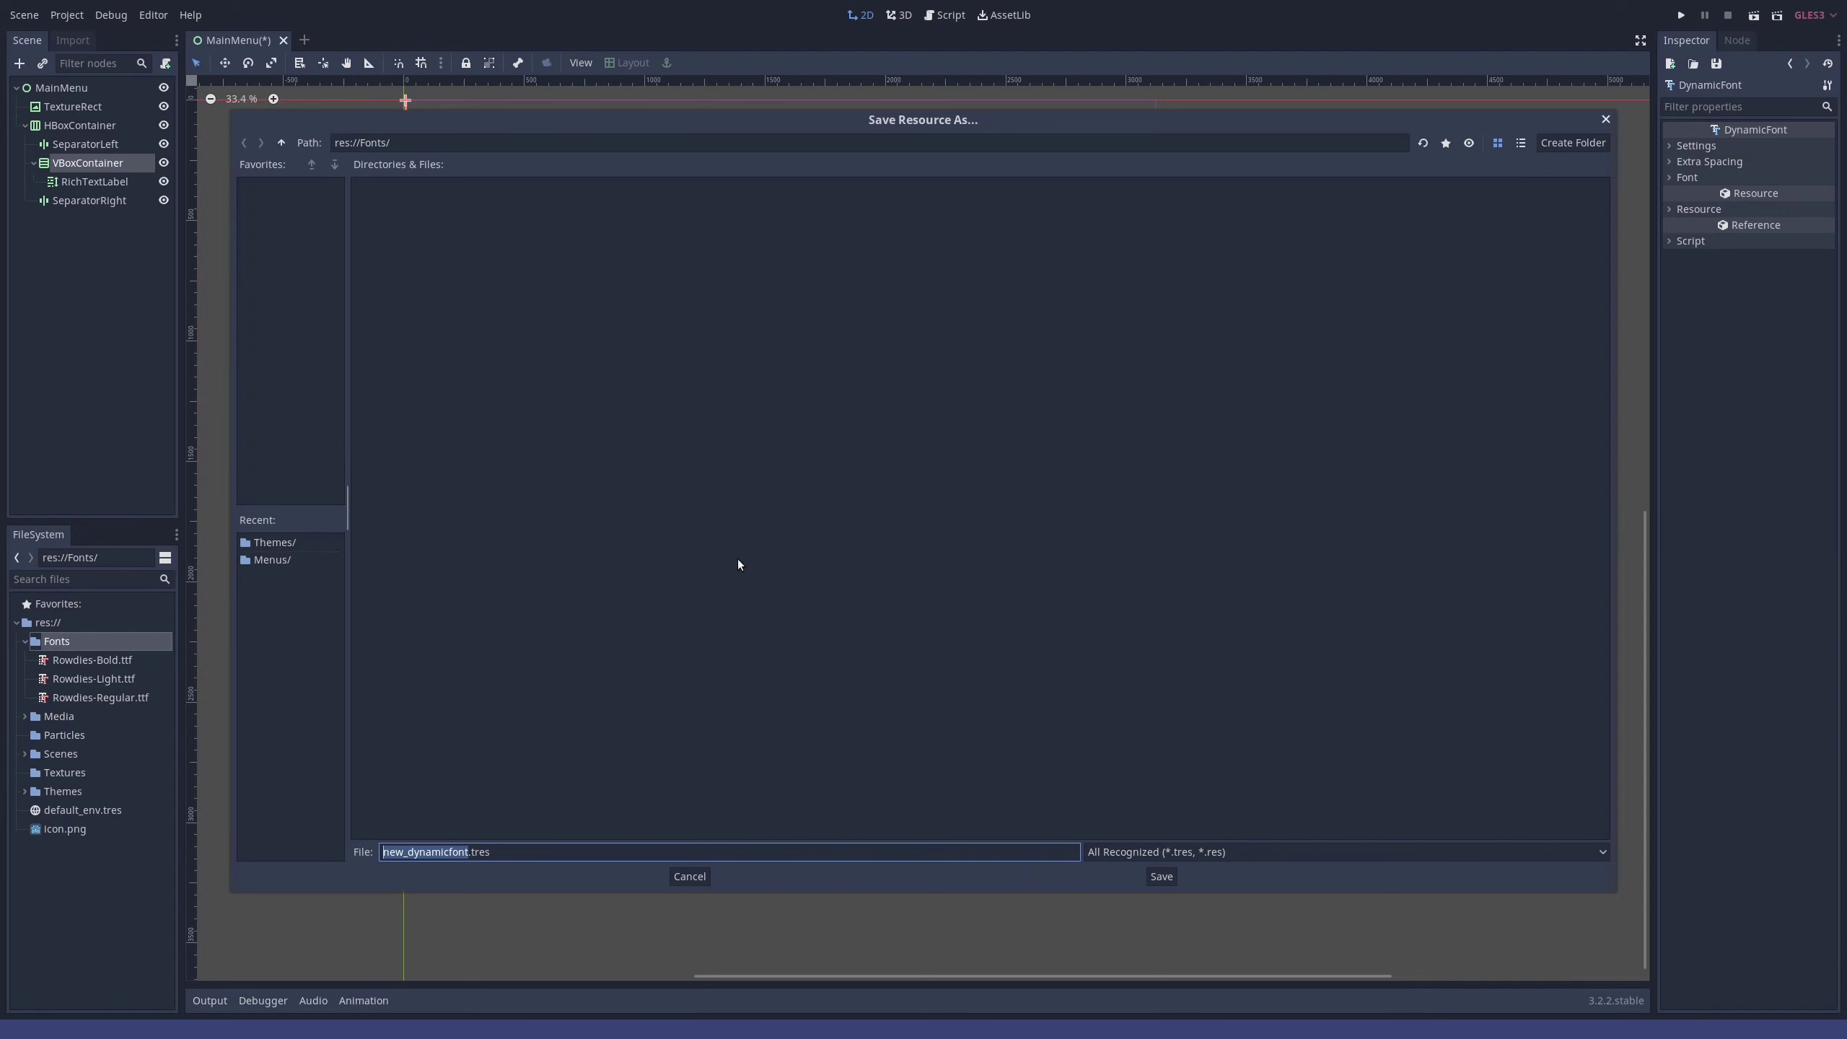
text(Rowdies-Regular-50)
key(Return)
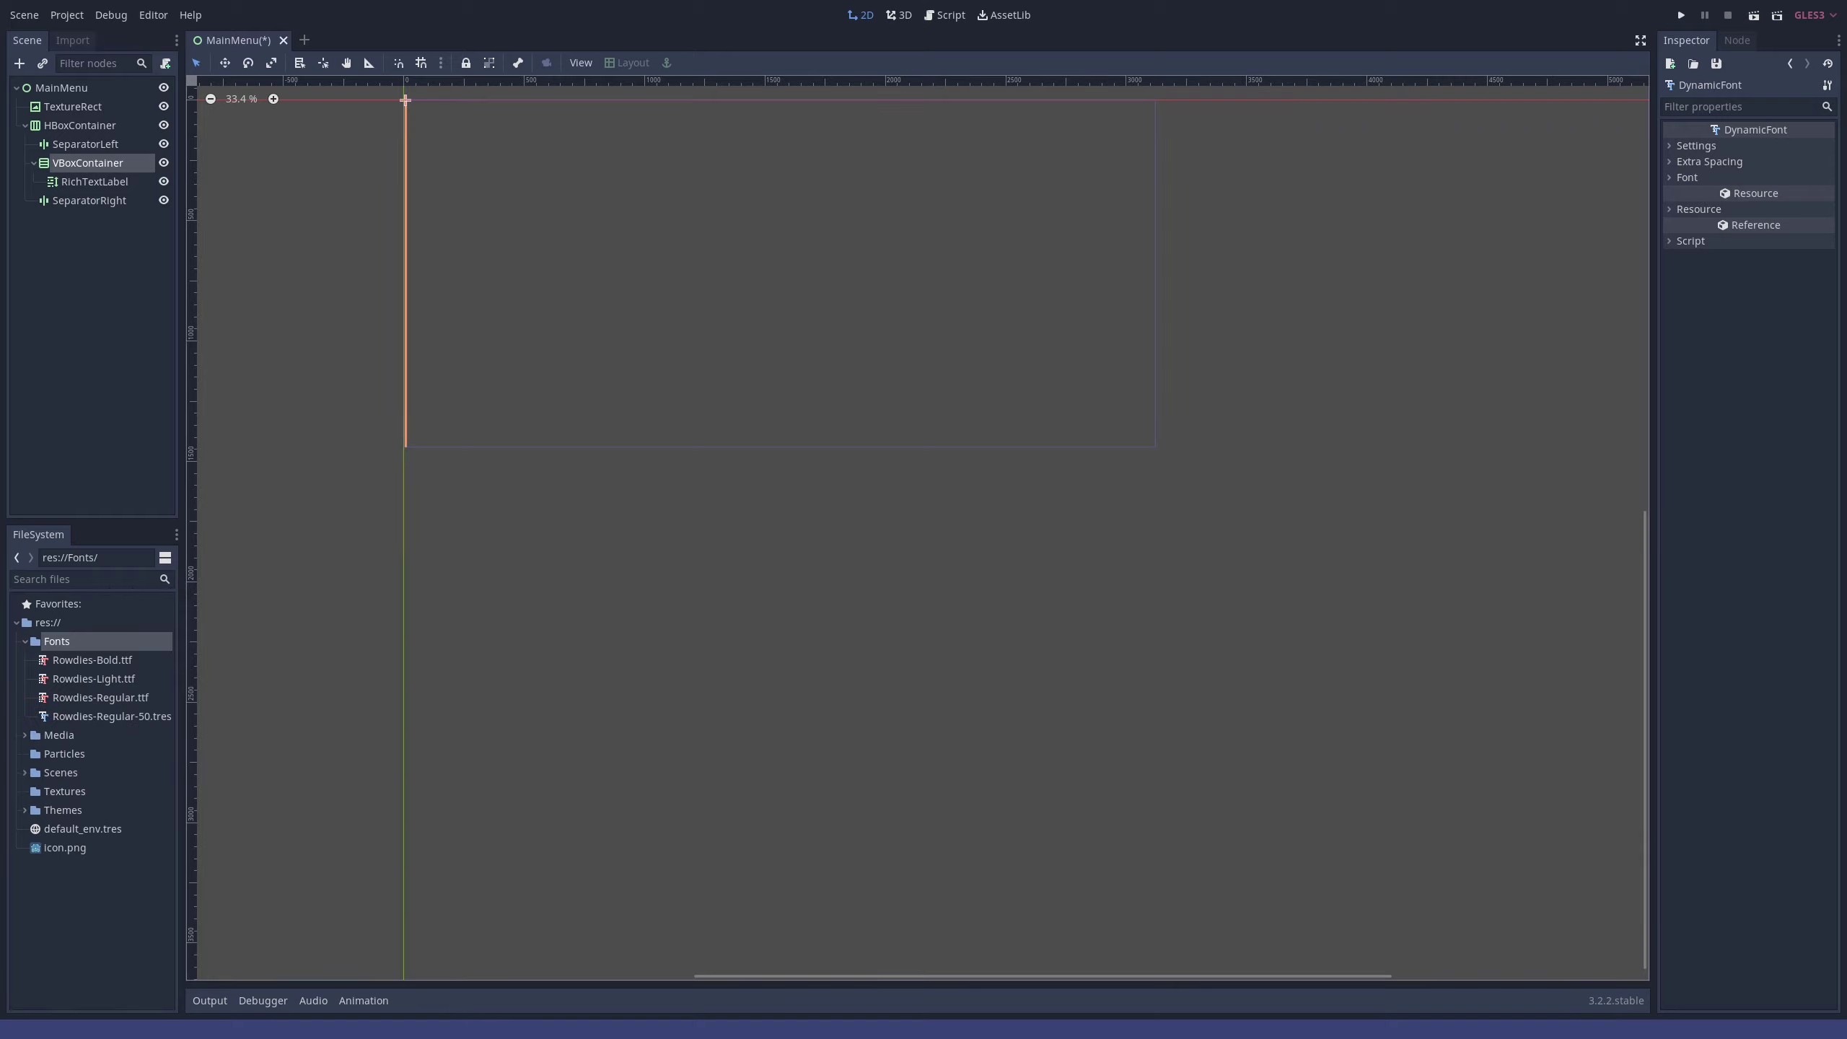
- Assign Rowdies-Regular.ttf as the font data of the Rowdies-Regular-50.tres resource
click(120, 717)
click(1673, 178)
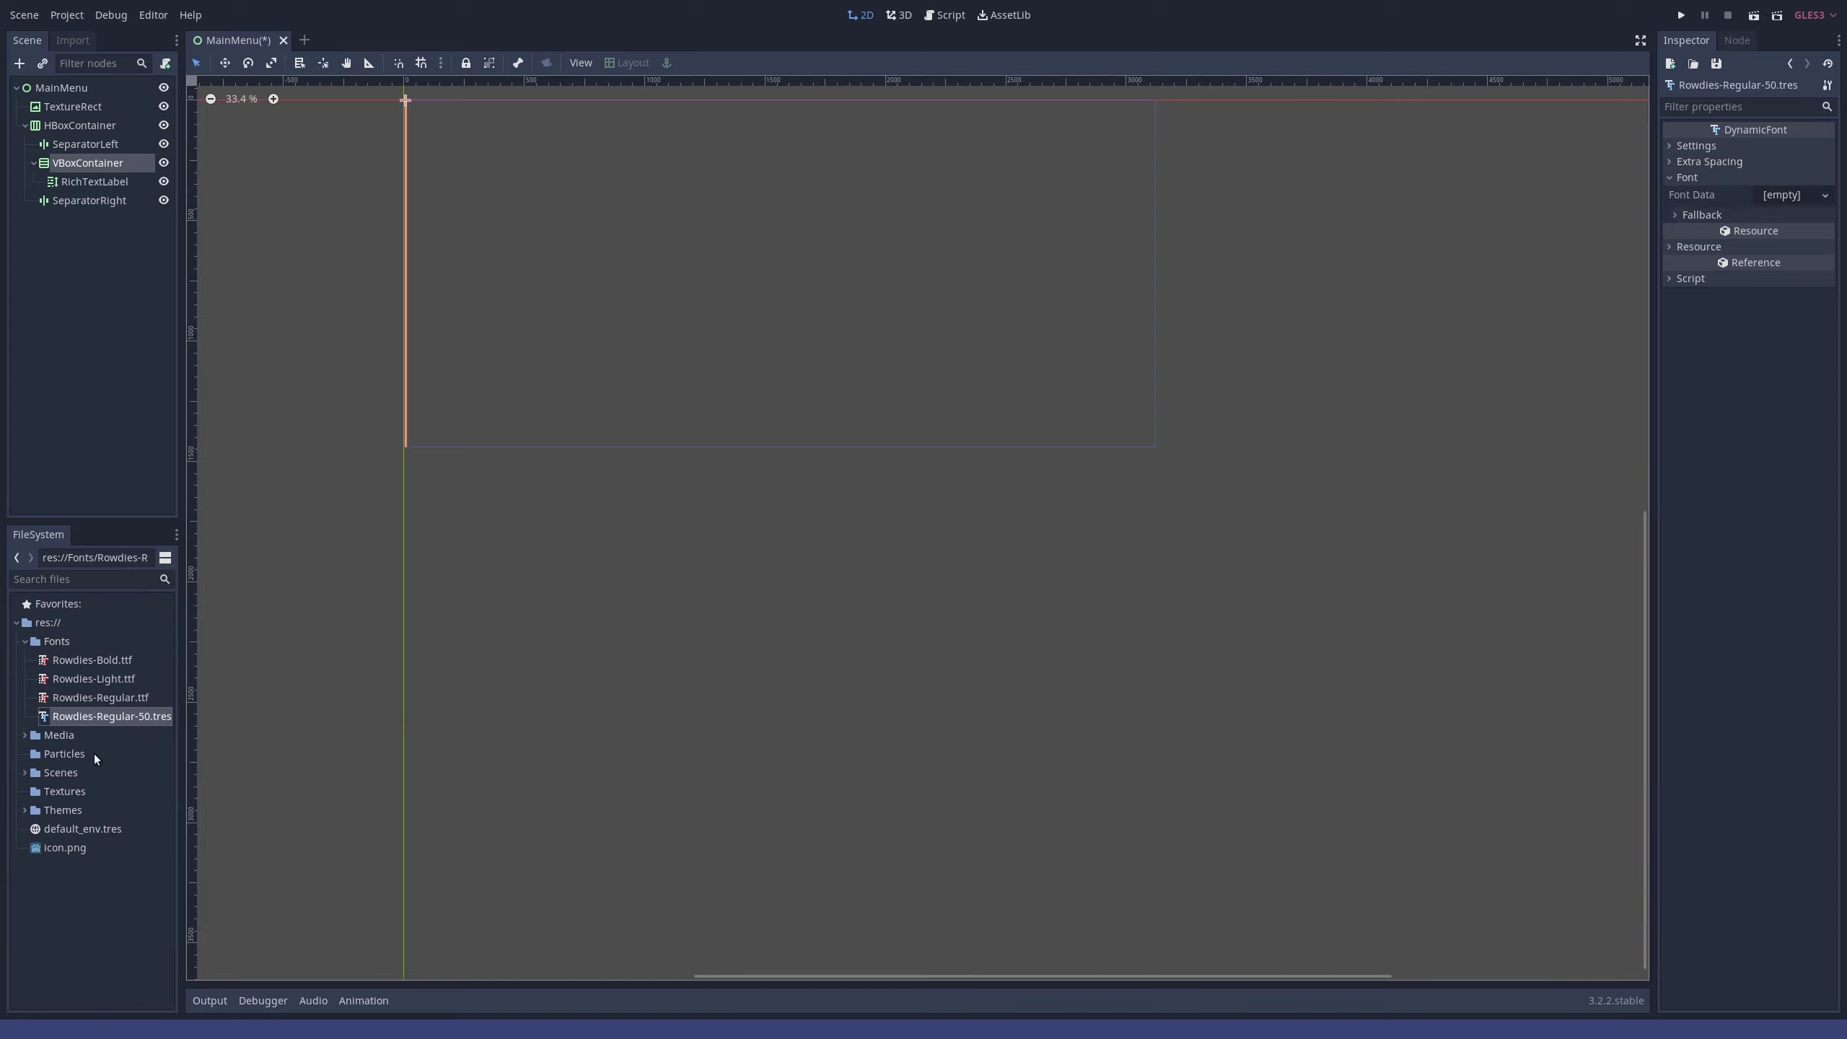
drag(102, 698, 1773, 195)
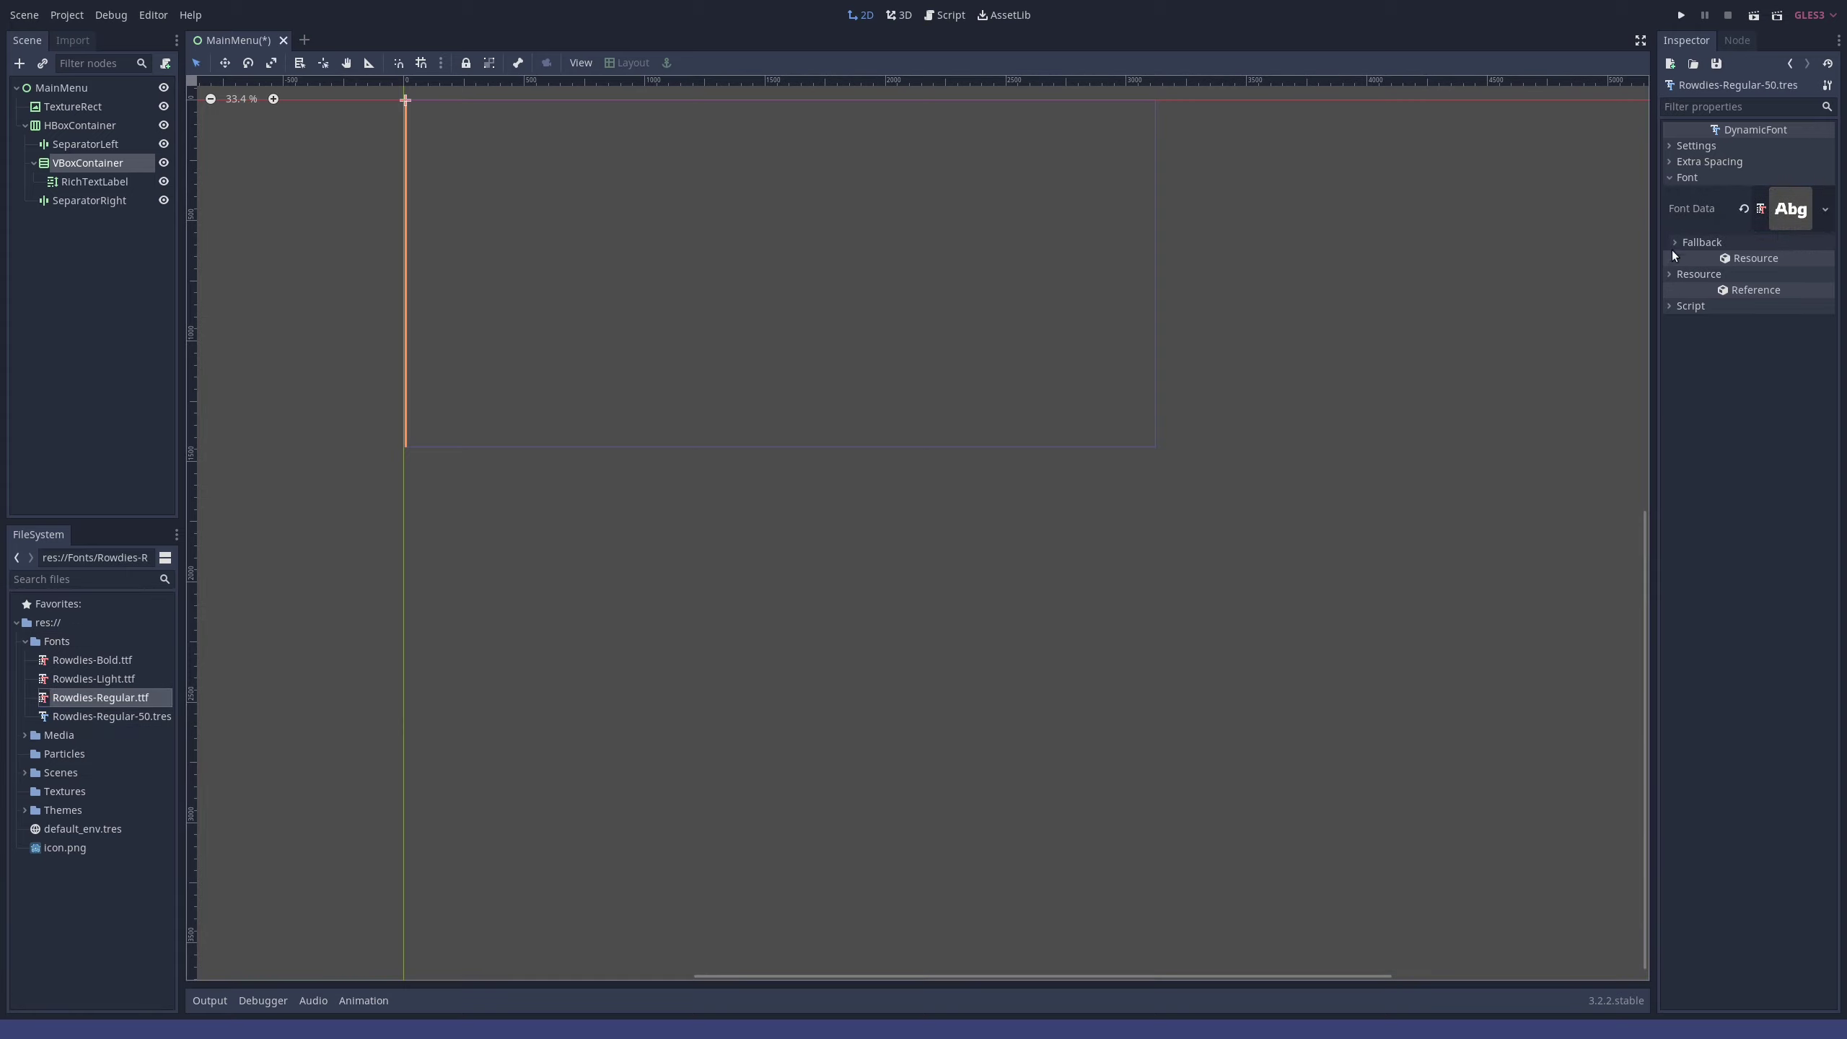
- Set the size of the Rowdies-Regular-50 dynamic font to 50
click(1671, 145)
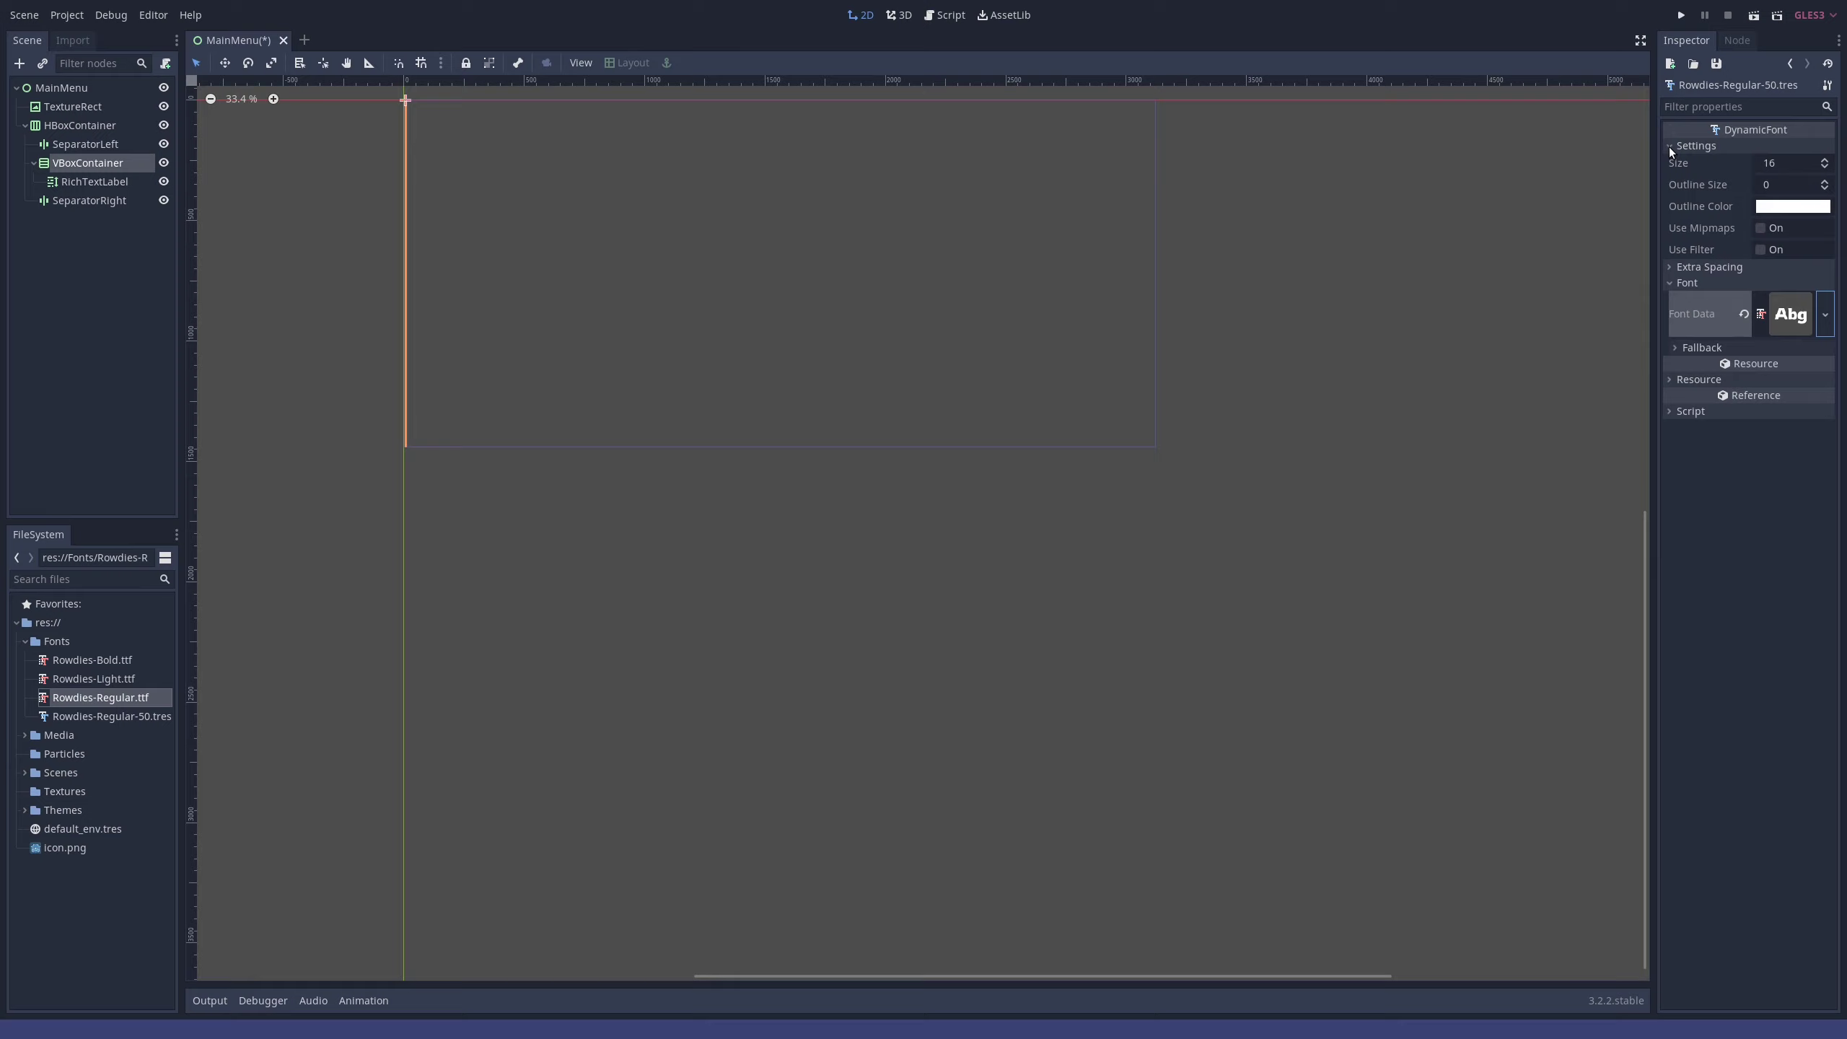
double_click(1775, 163)
text(50)
key(Return)
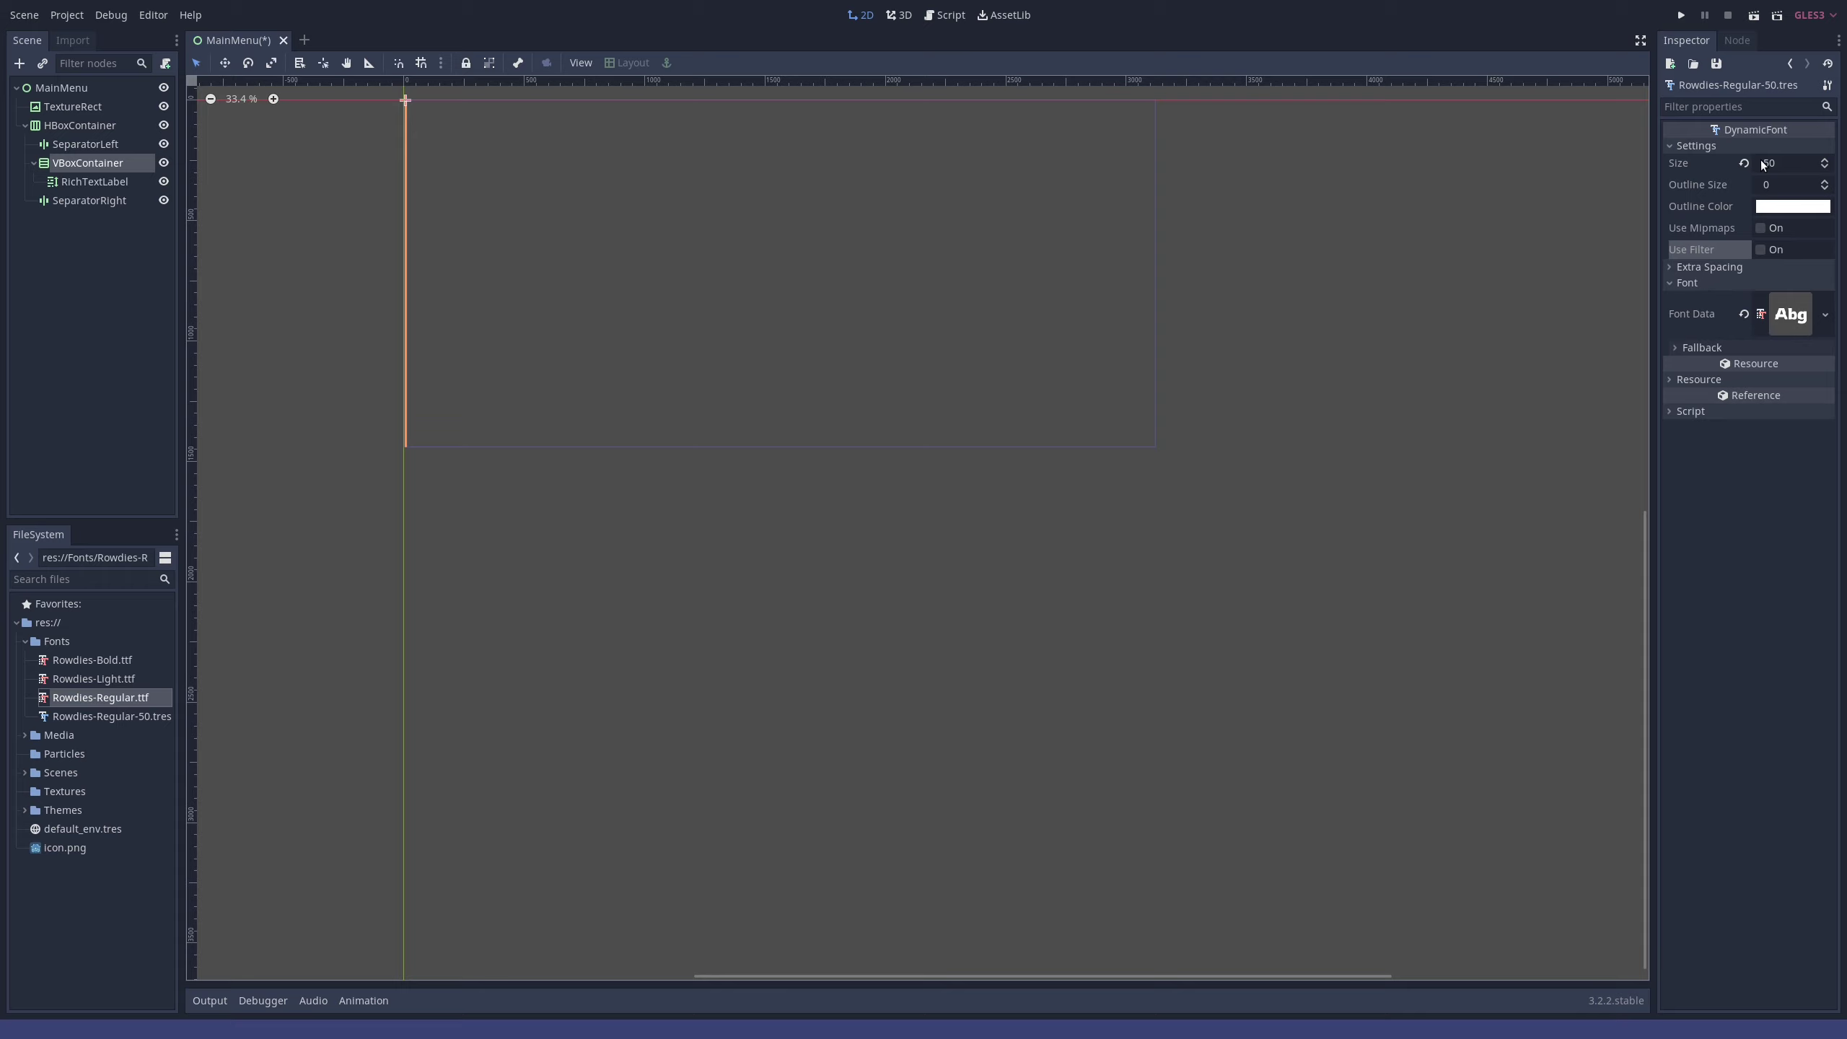
- Open MainTheme.tres from the Themes folder for editing and expand the theme preview to full height
scroll(607, 170, down, 2)
middle_drag(607, 170, 1027, 424)
scroll(1027, 423, up, 4)
click(98, 180)
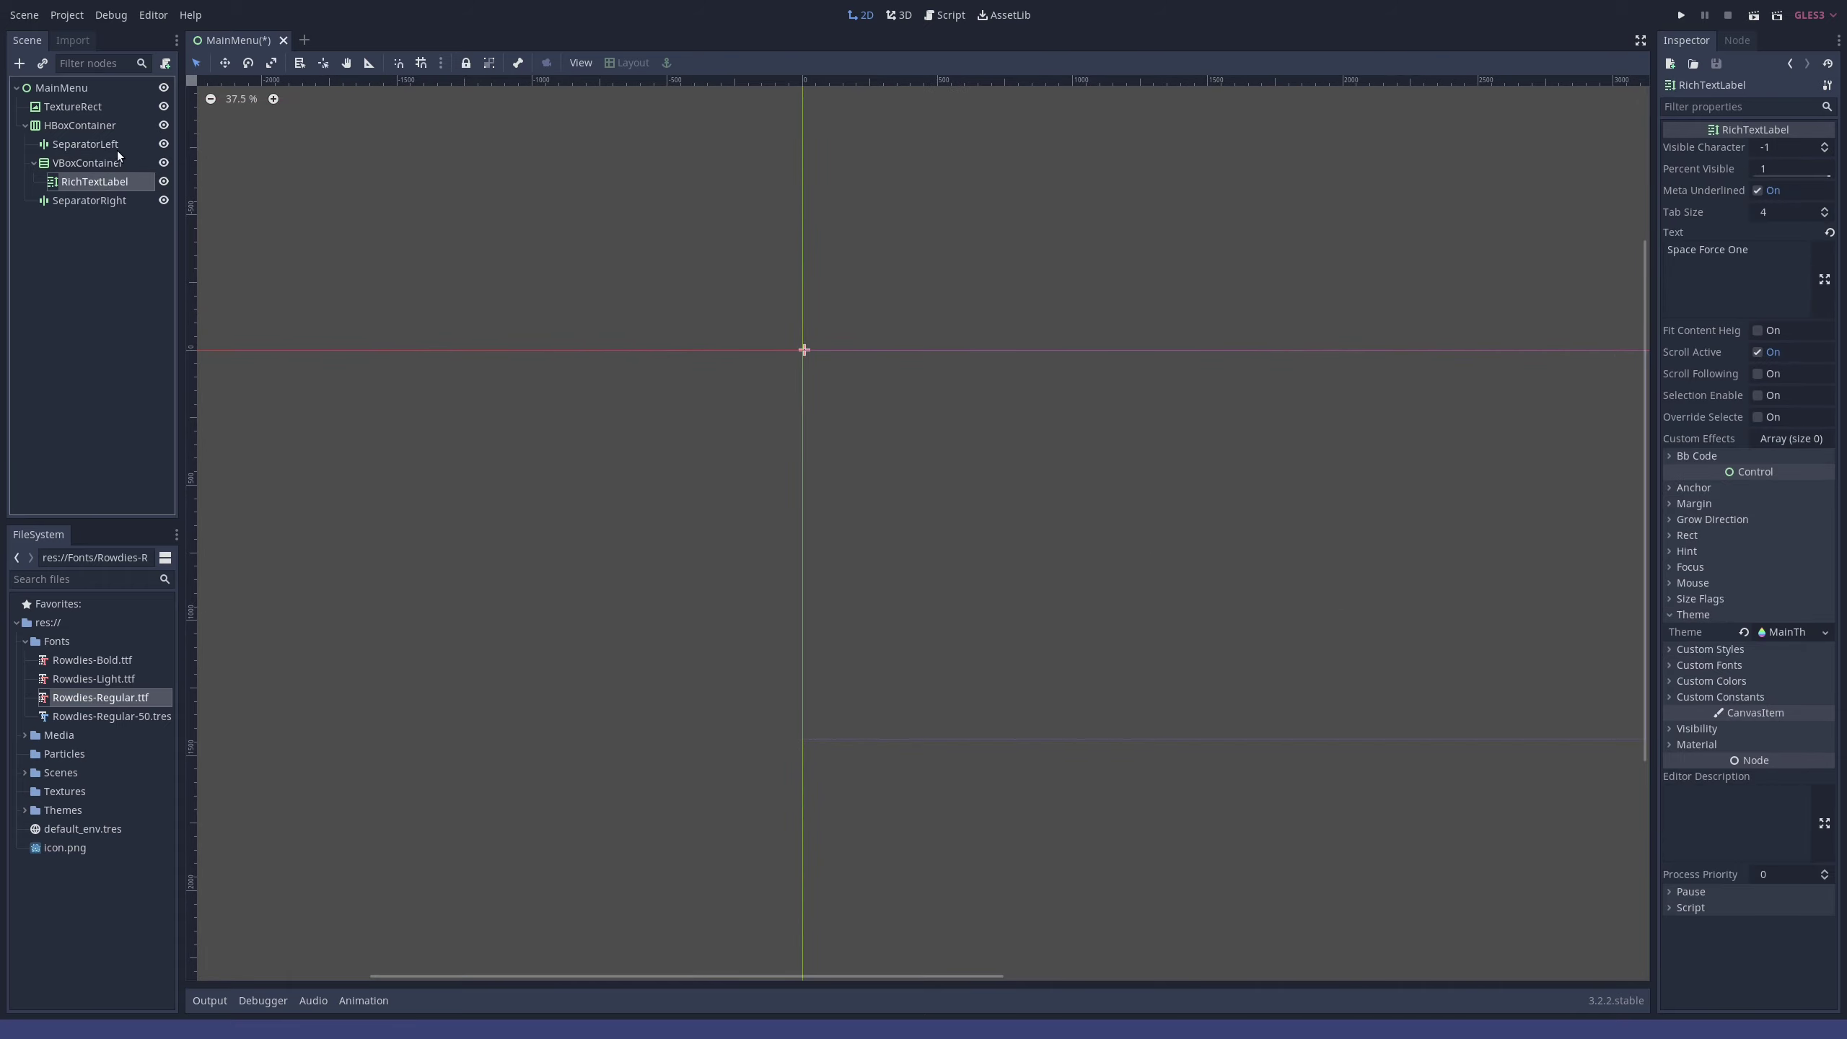
double_click(57, 643)
click(24, 735)
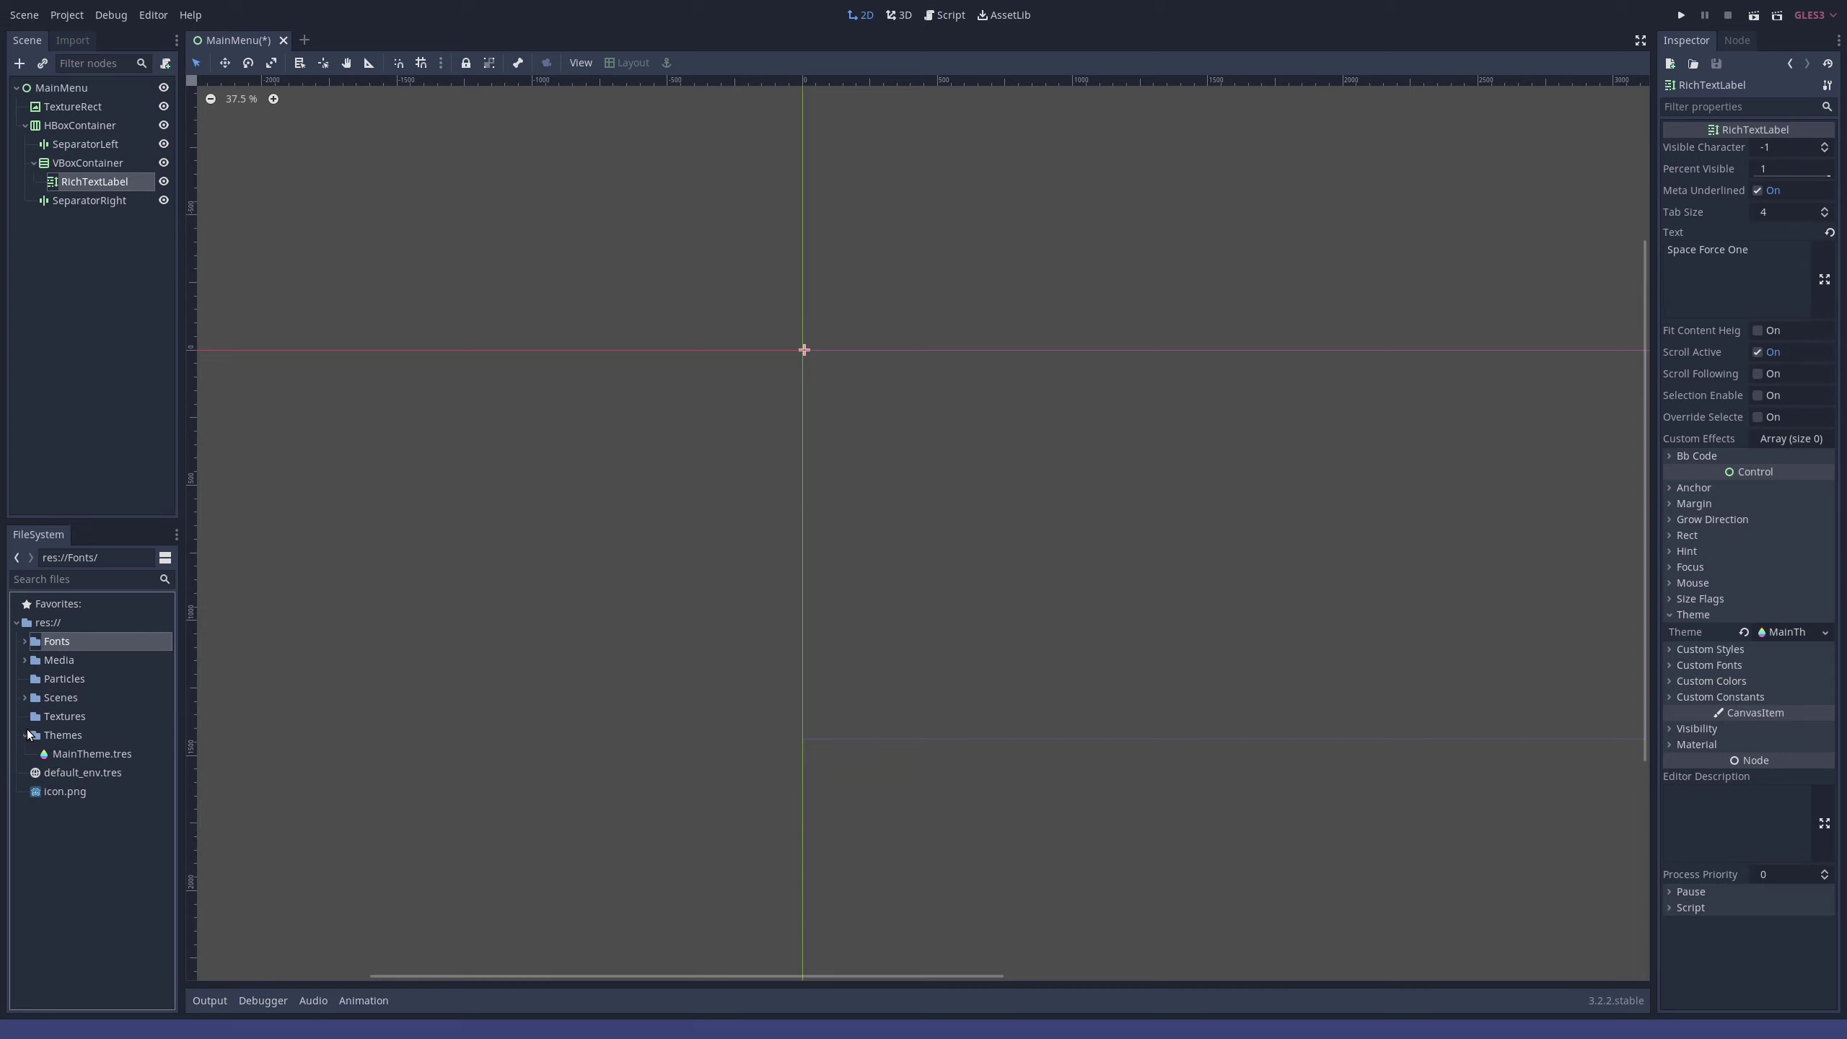
double_click(97, 754)
click(1638, 1002)
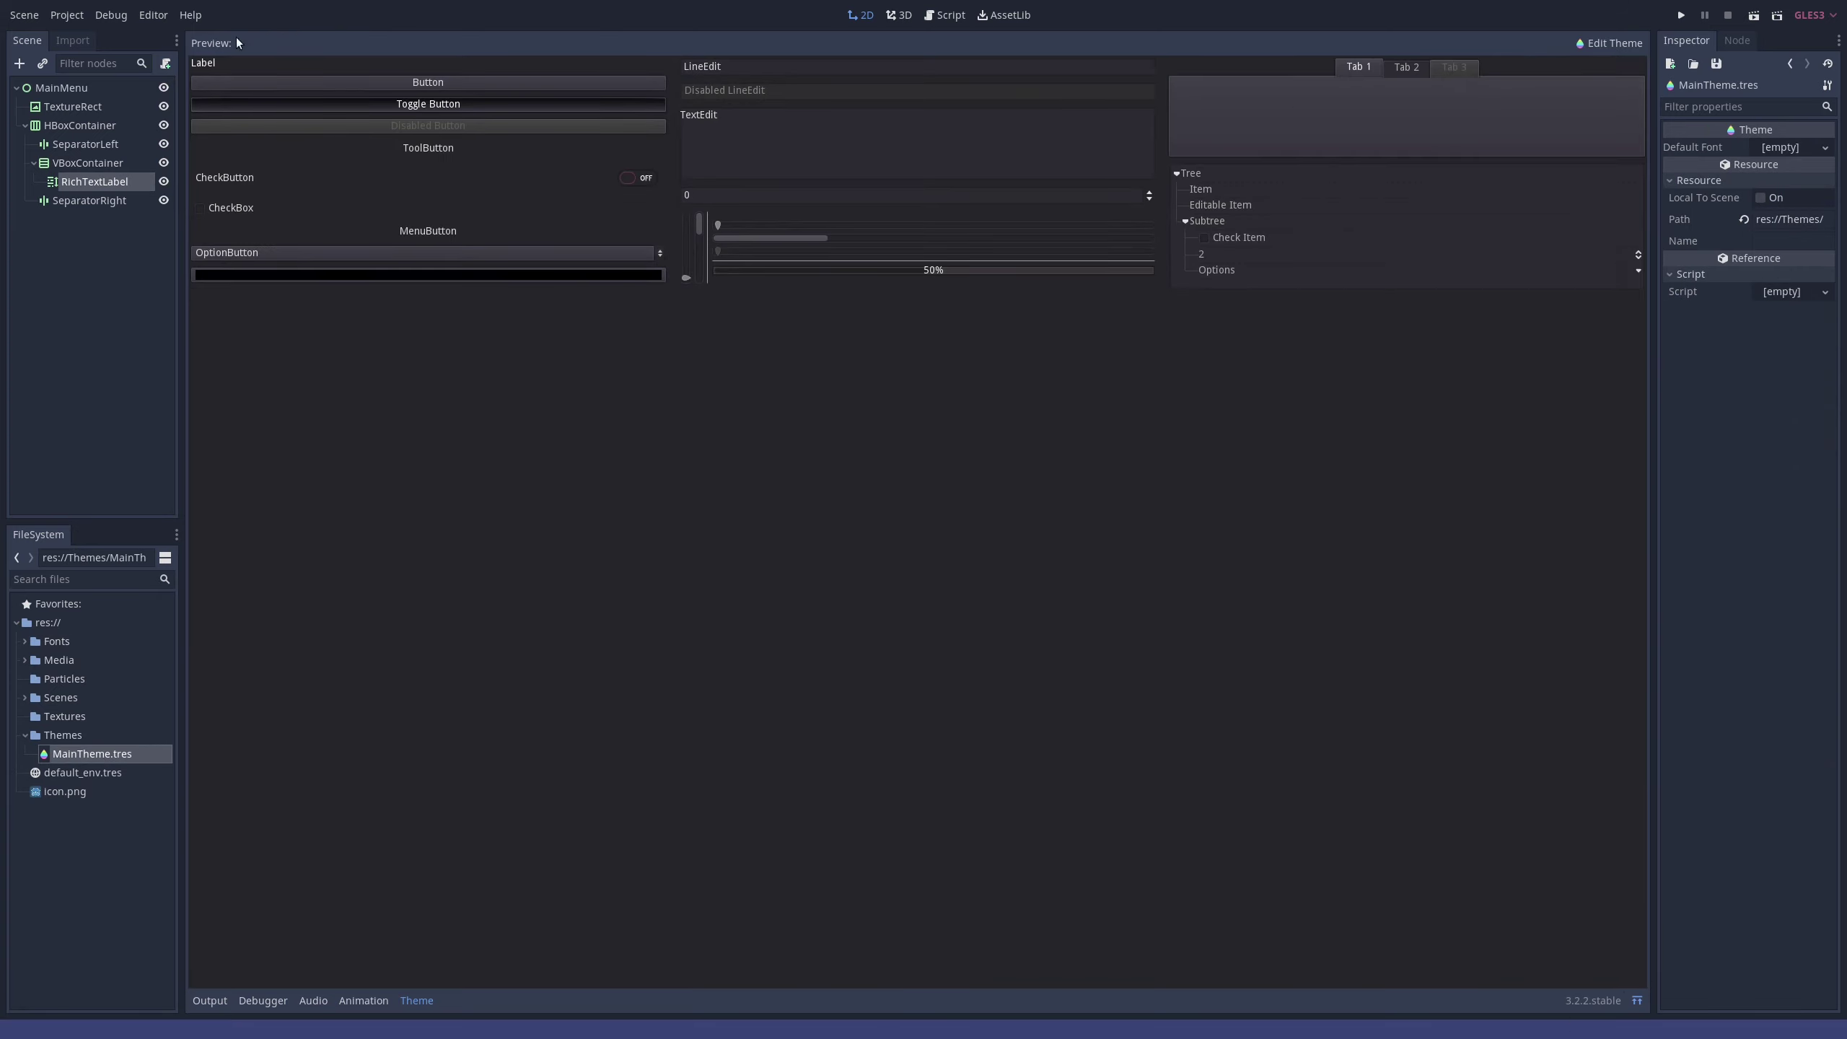
- Add all RichTextLabel theme items to MainTheme.tres
click(1609, 42)
click(1623, 80)
click(972, 465)
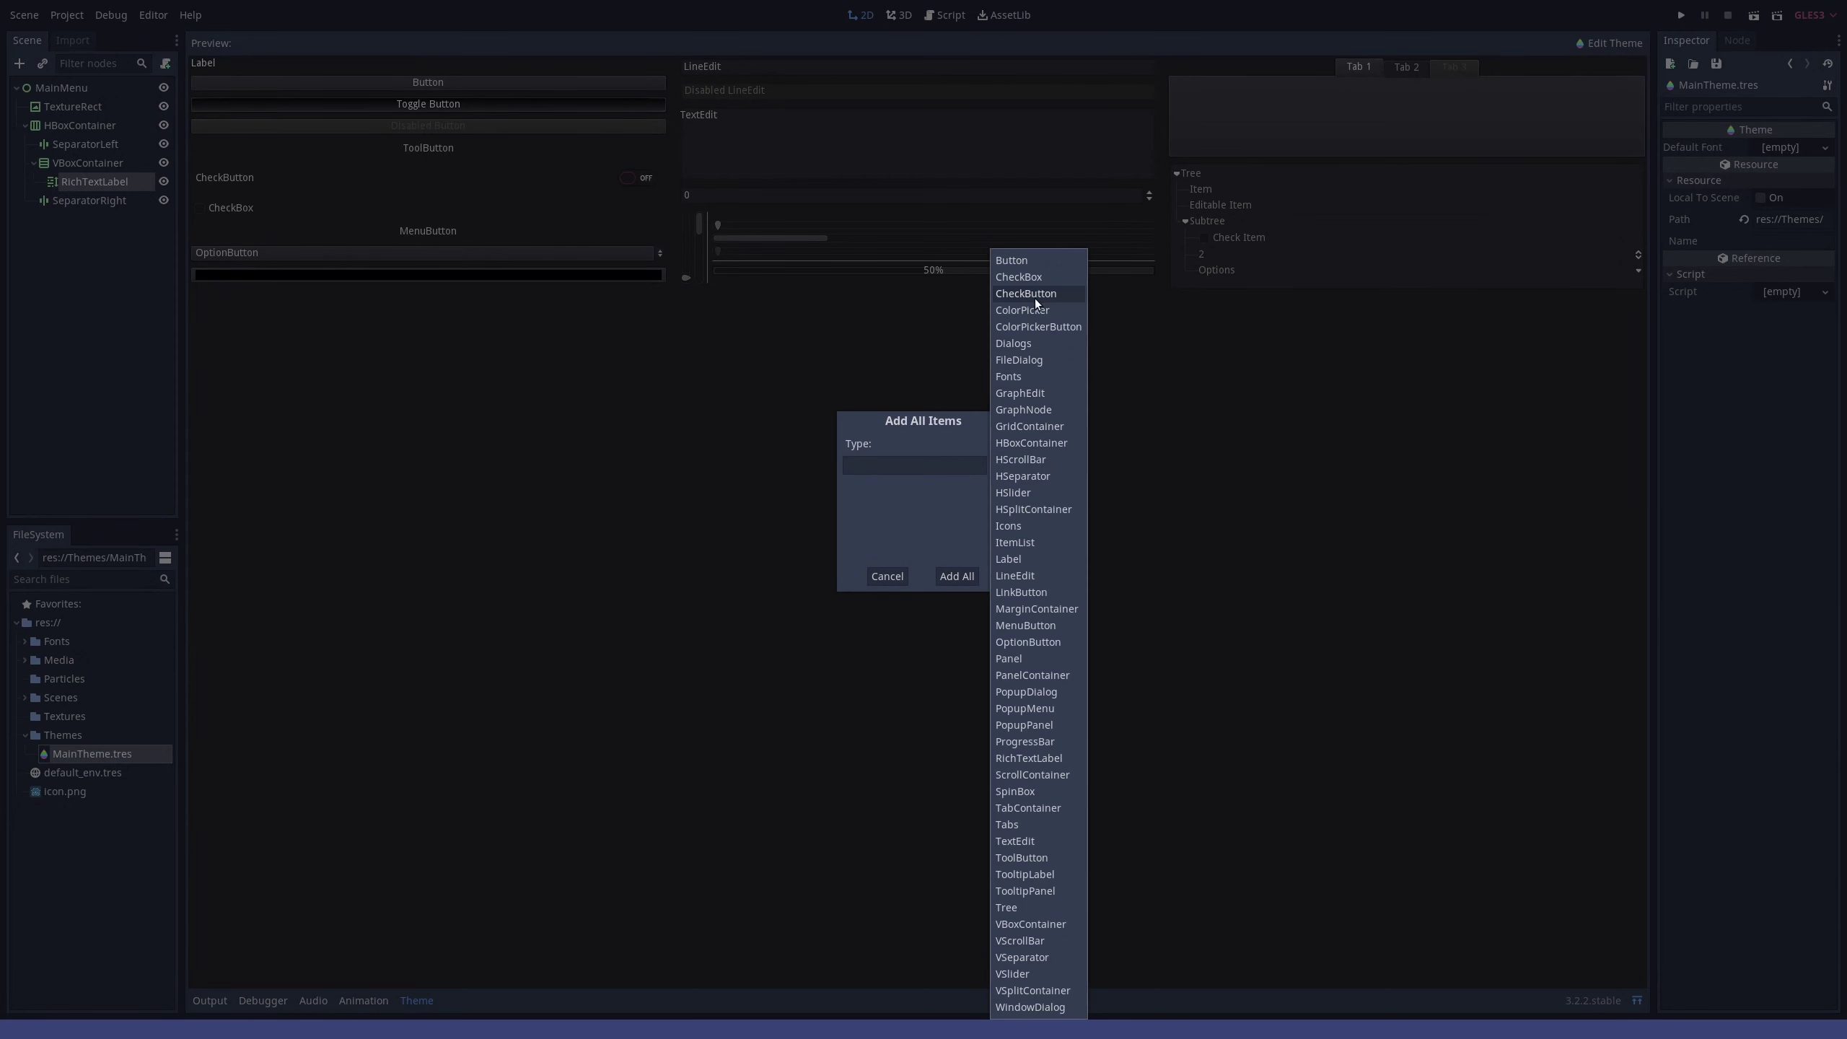
click(1028, 758)
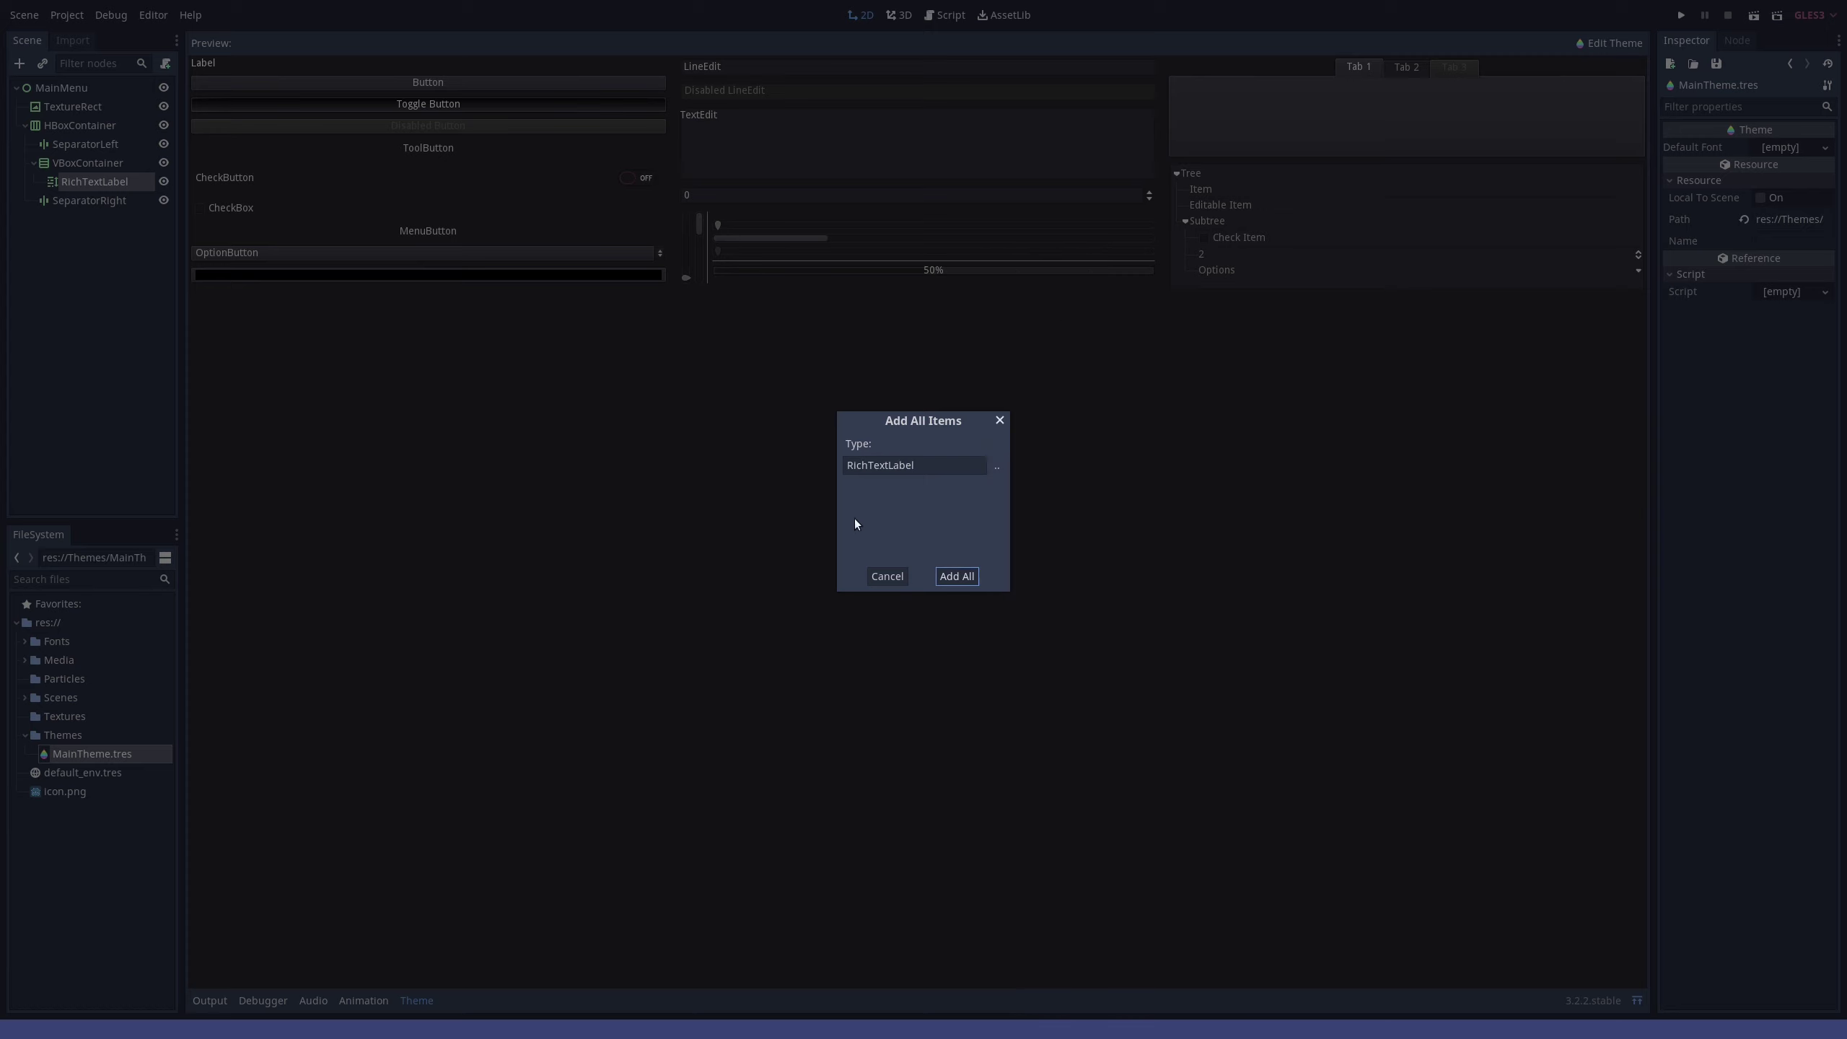
click(957, 576)
- Assign Rowdies-Regular-50.tres as the Normal Font of the theme's Rich Text Label items
click(1695, 164)
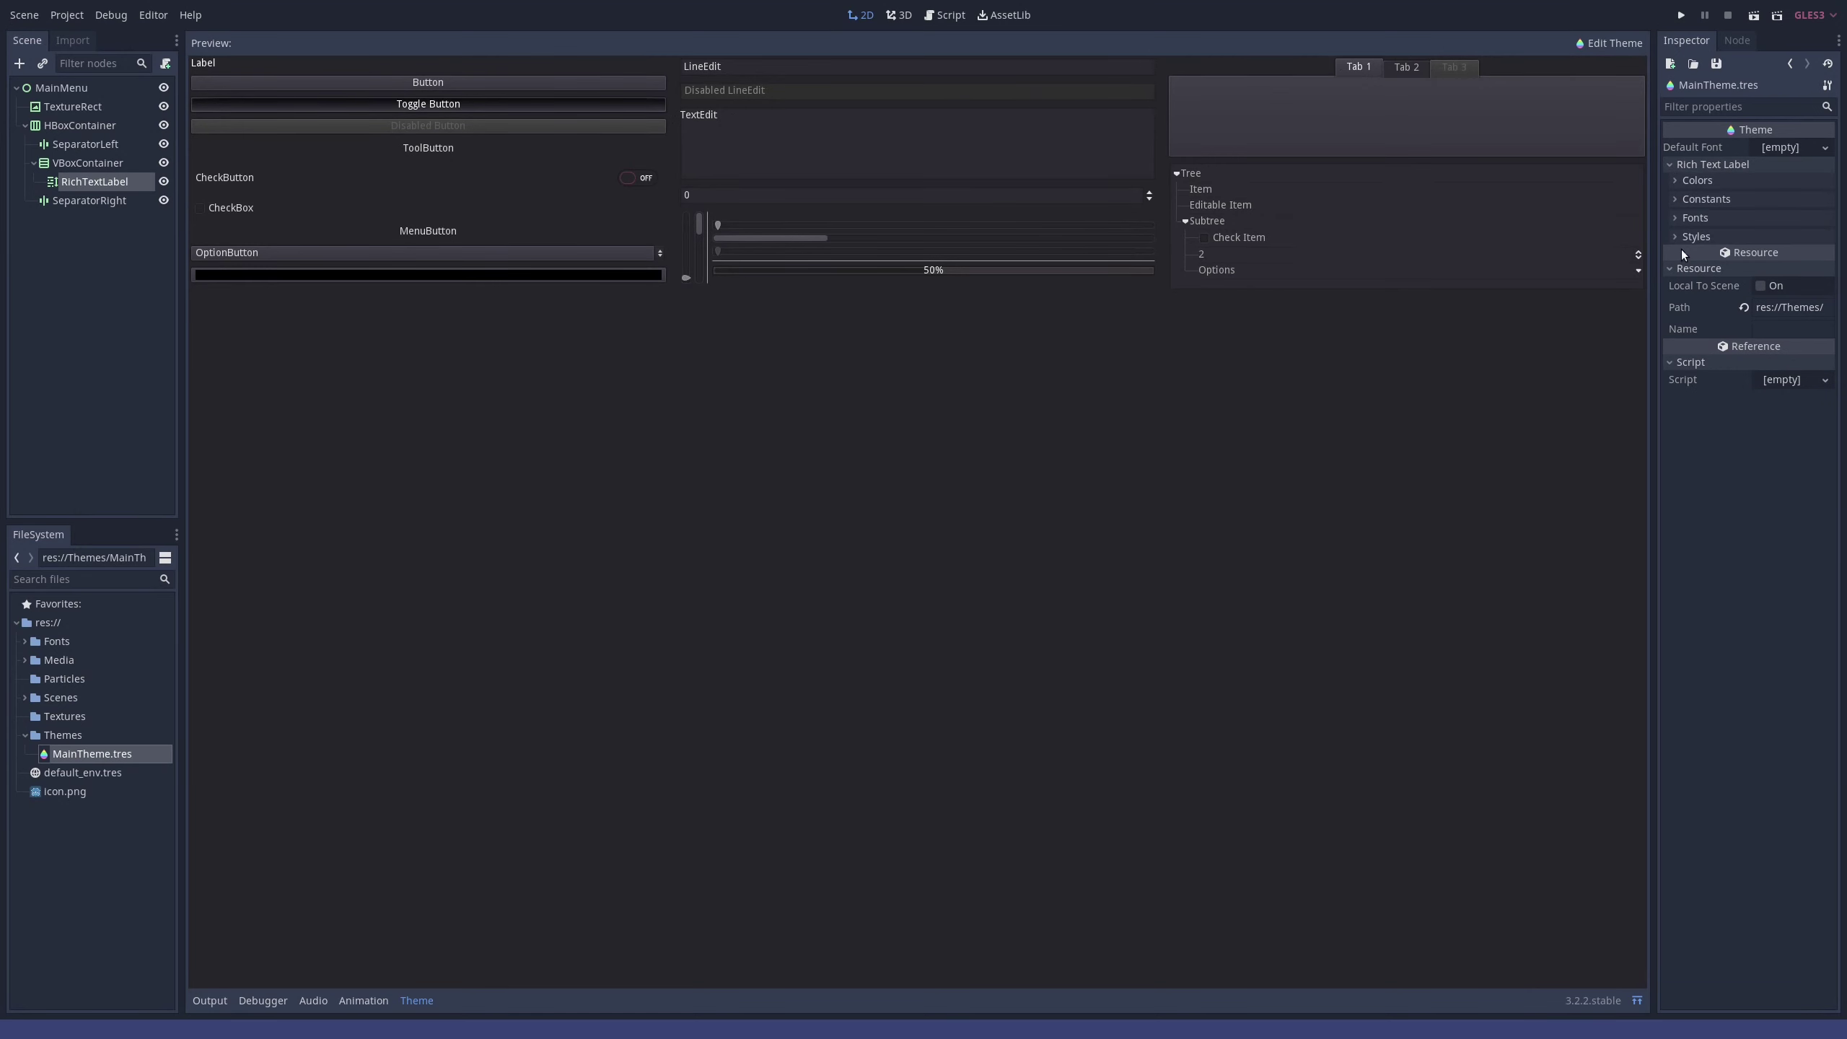
click(1694, 218)
click(1694, 218)
click(1694, 217)
click(1793, 322)
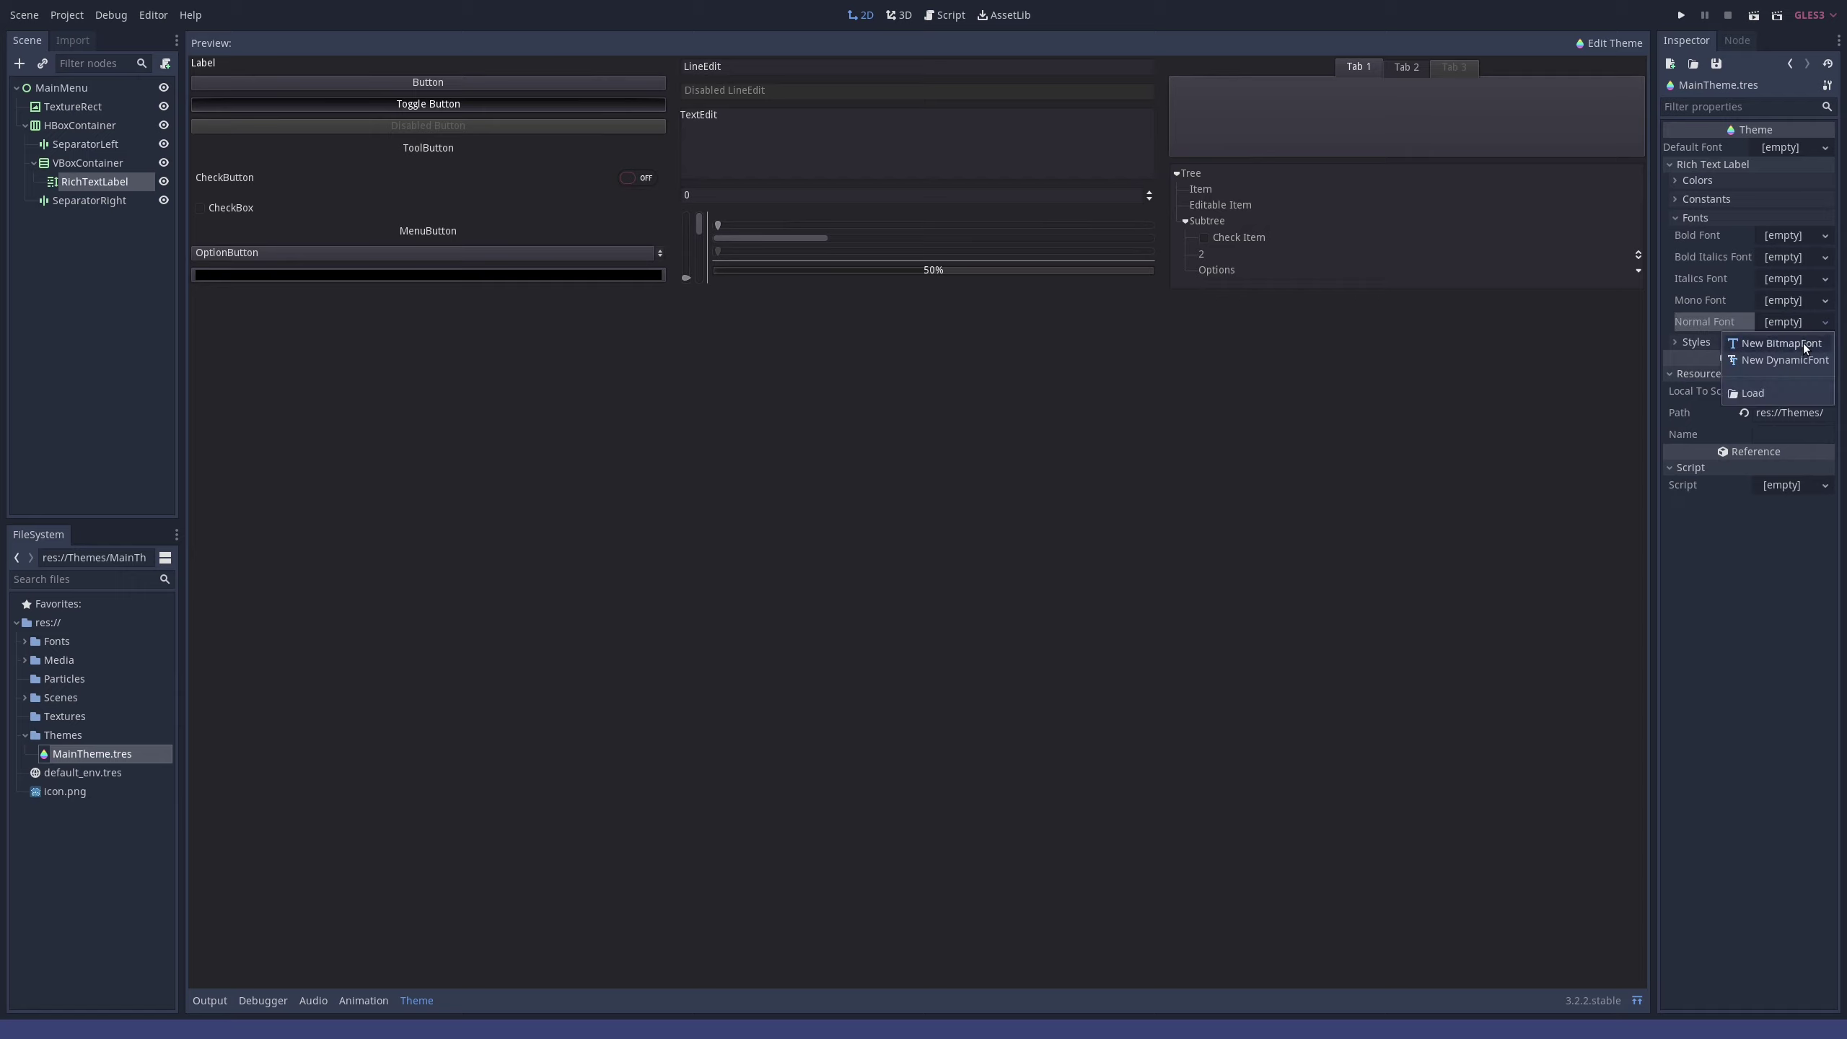
click(1754, 394)
click(1608, 122)
click(50, 771)
click(25, 640)
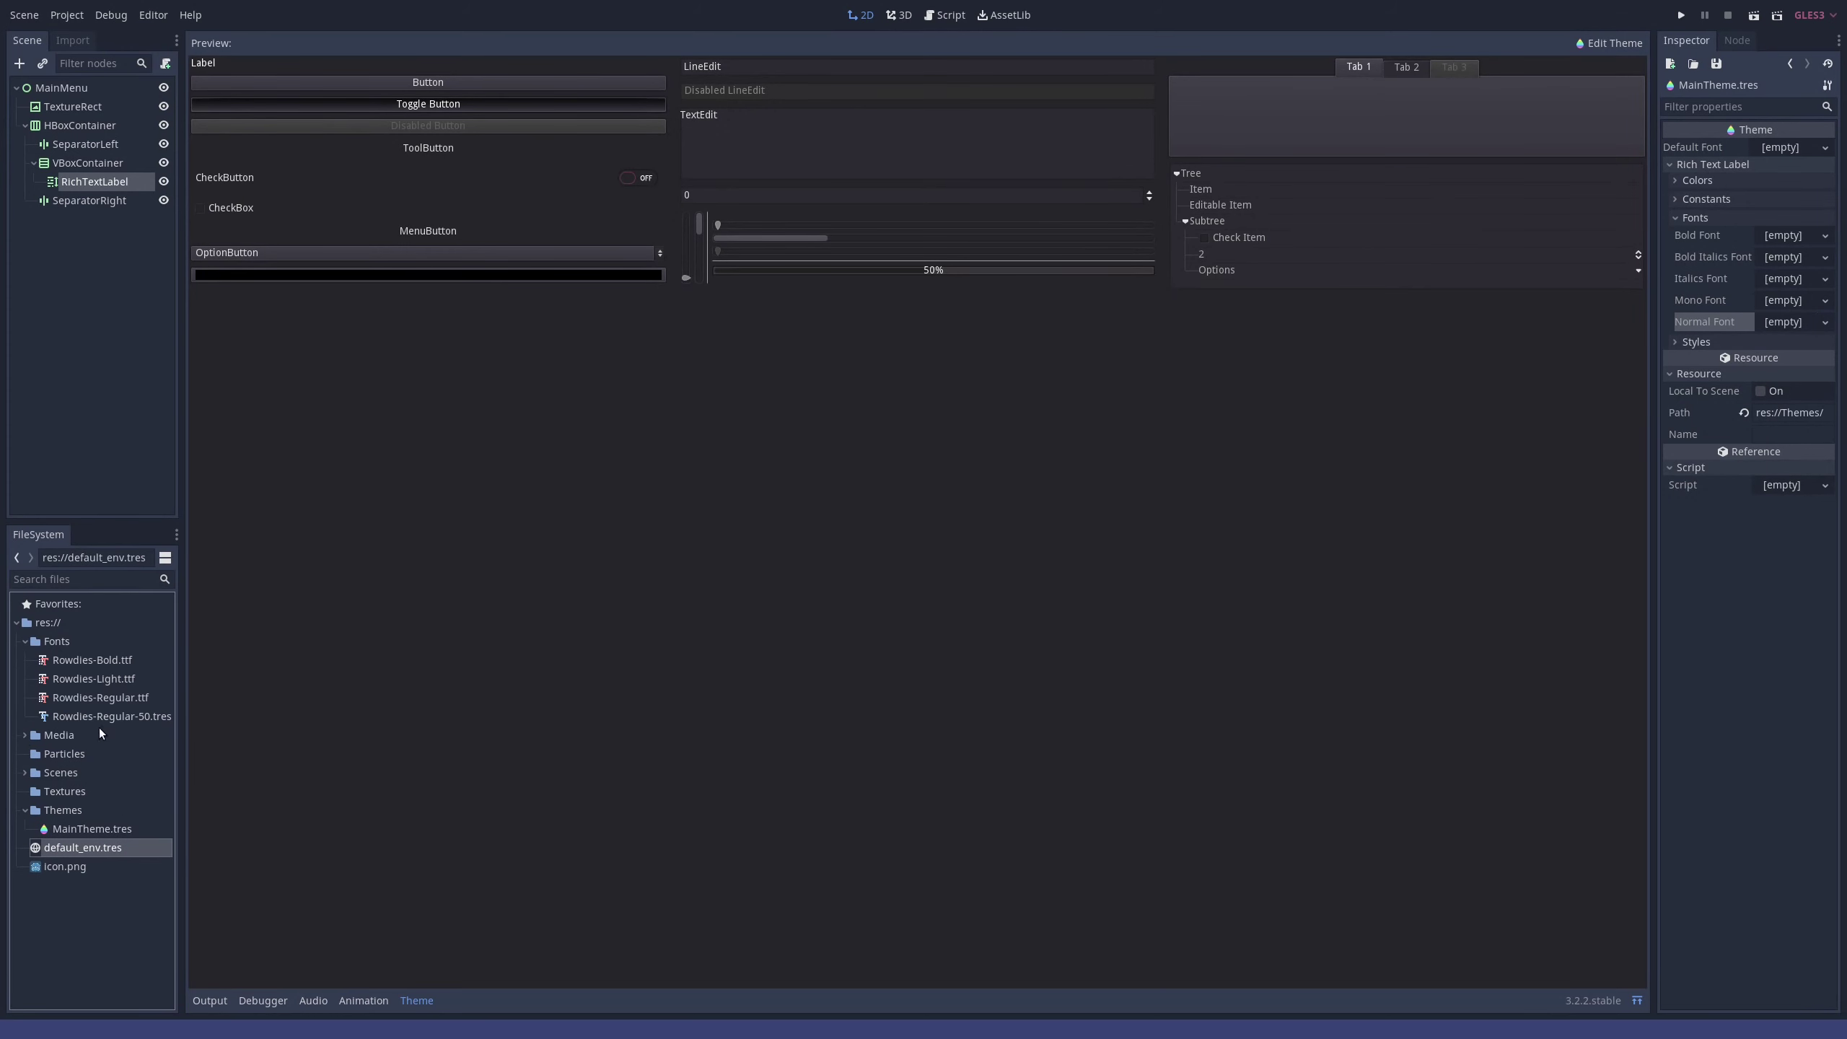
drag(109, 716, 1793, 322)
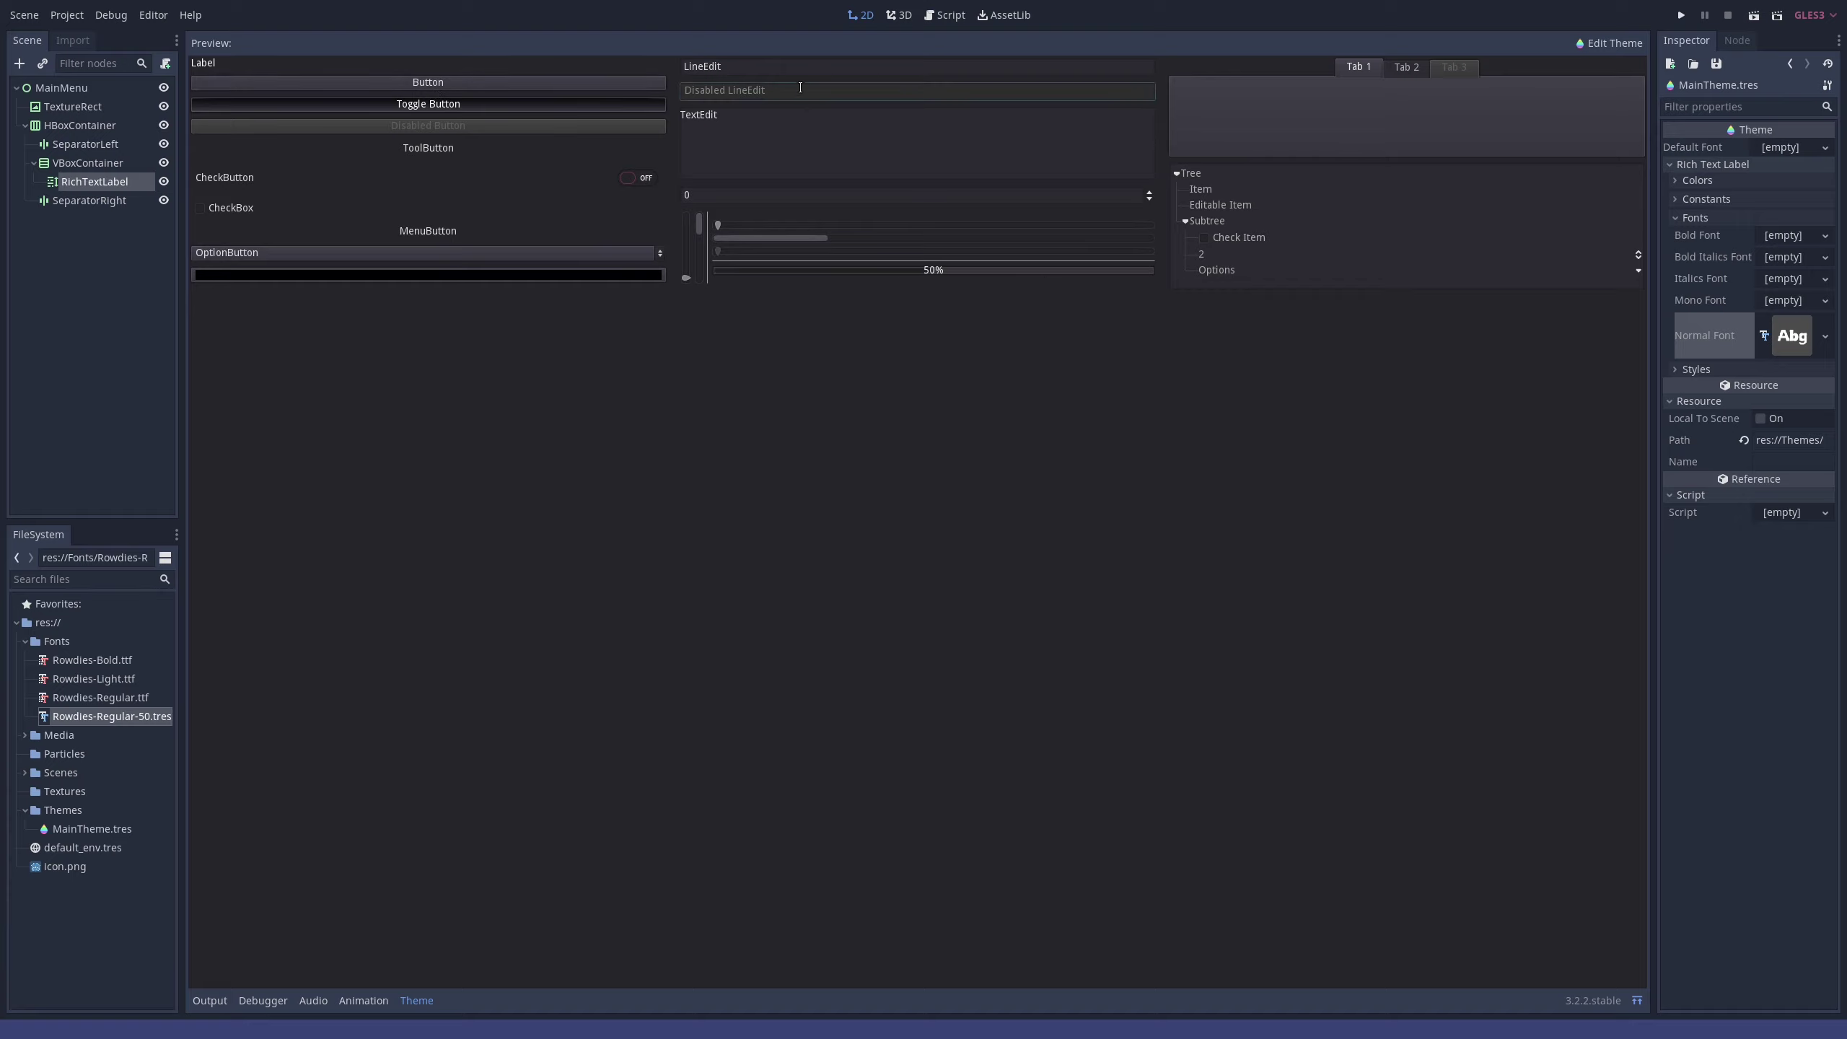
- Add all Label theme items to MainTheme.tres
click(733, 192)
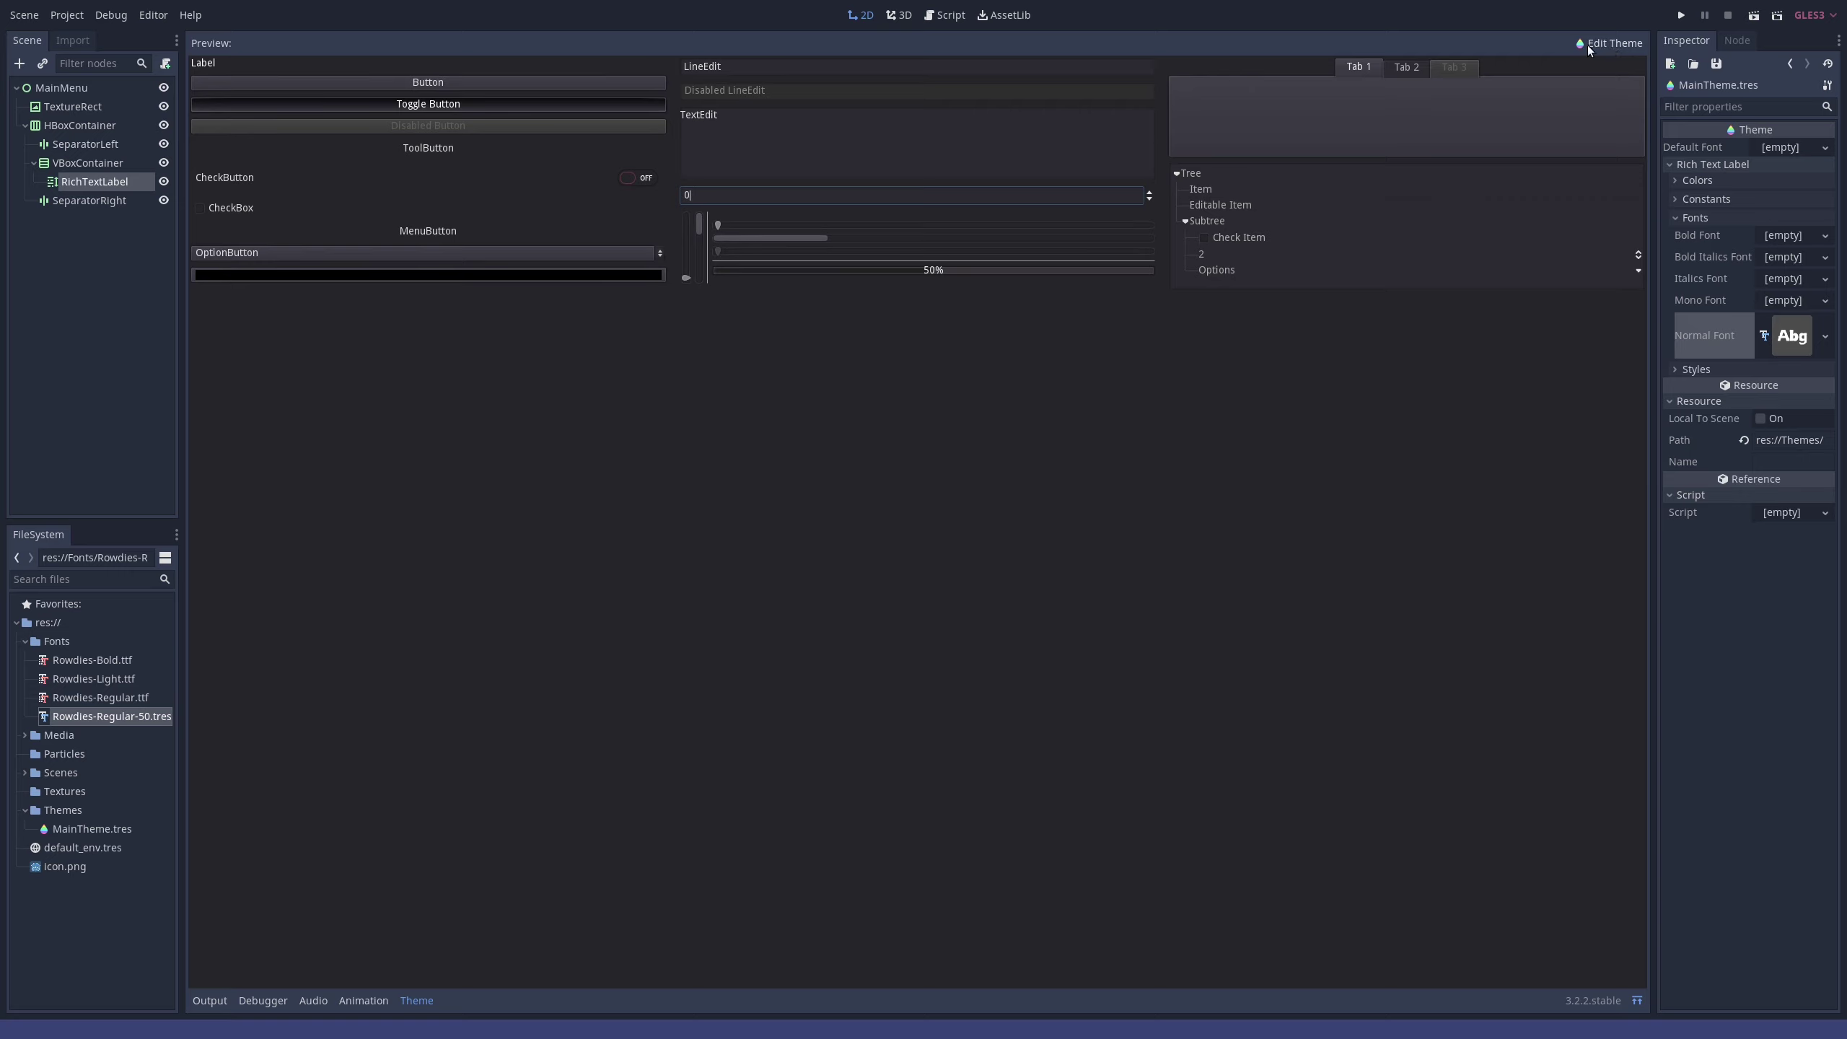
click(1608, 43)
click(1623, 79)
click(980, 462)
click(1037, 561)
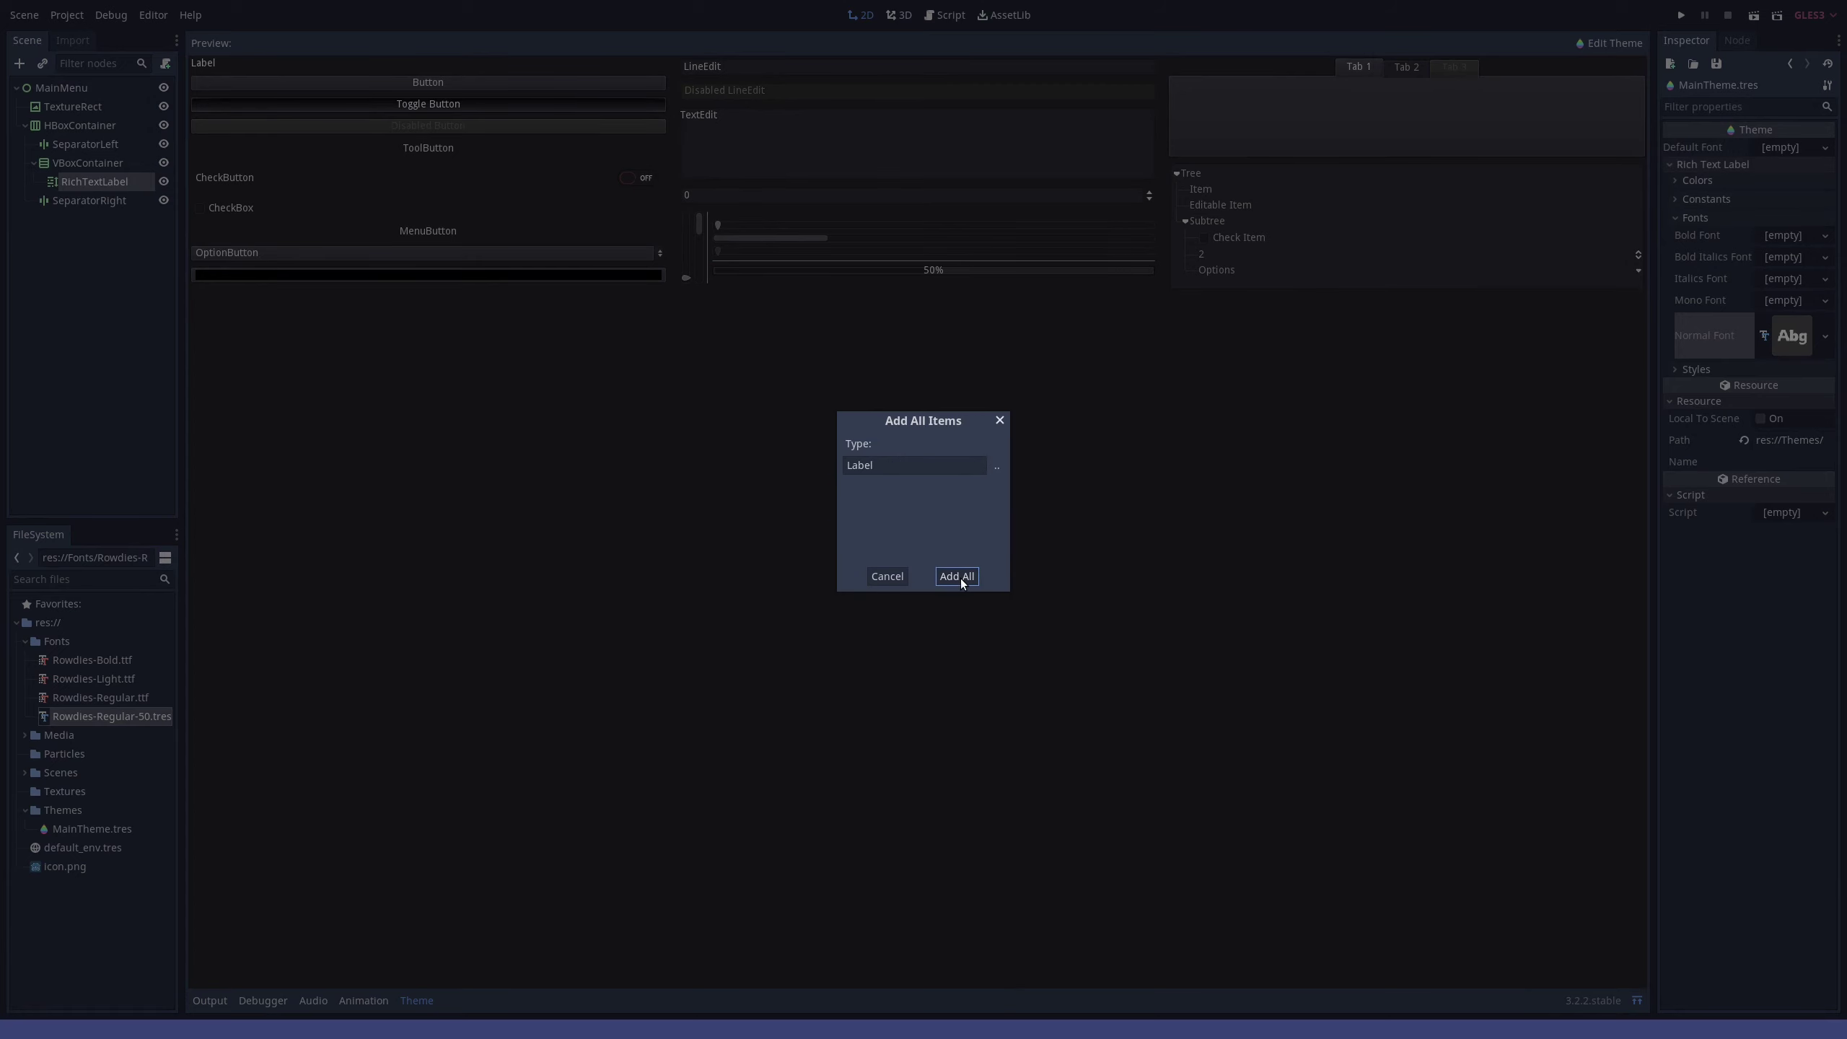
click(960, 577)
- Assign Rowdies-Regular-50.tres as the font of the theme's Label items
click(1674, 165)
click(1694, 221)
drag(111, 716, 1773, 234)
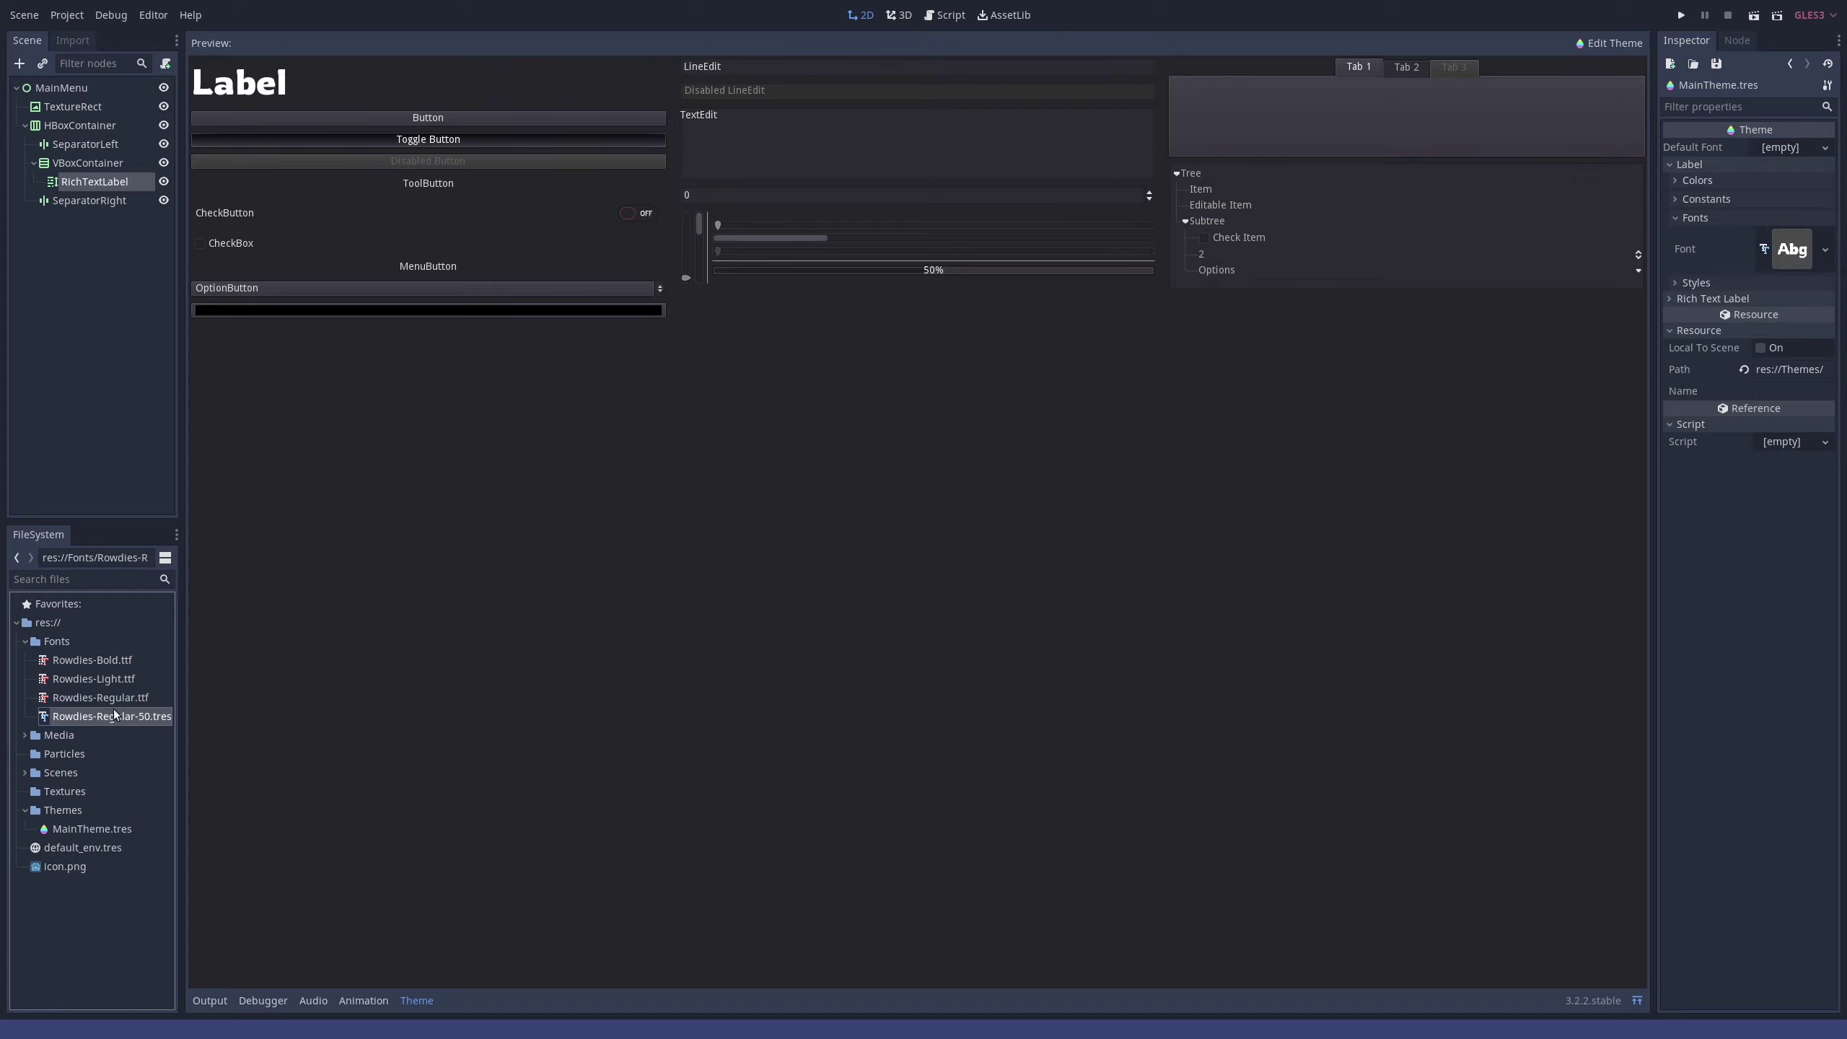
- Create another DynamicFont resource in the Fonts folder
right_click(57, 641)
click(137, 913)
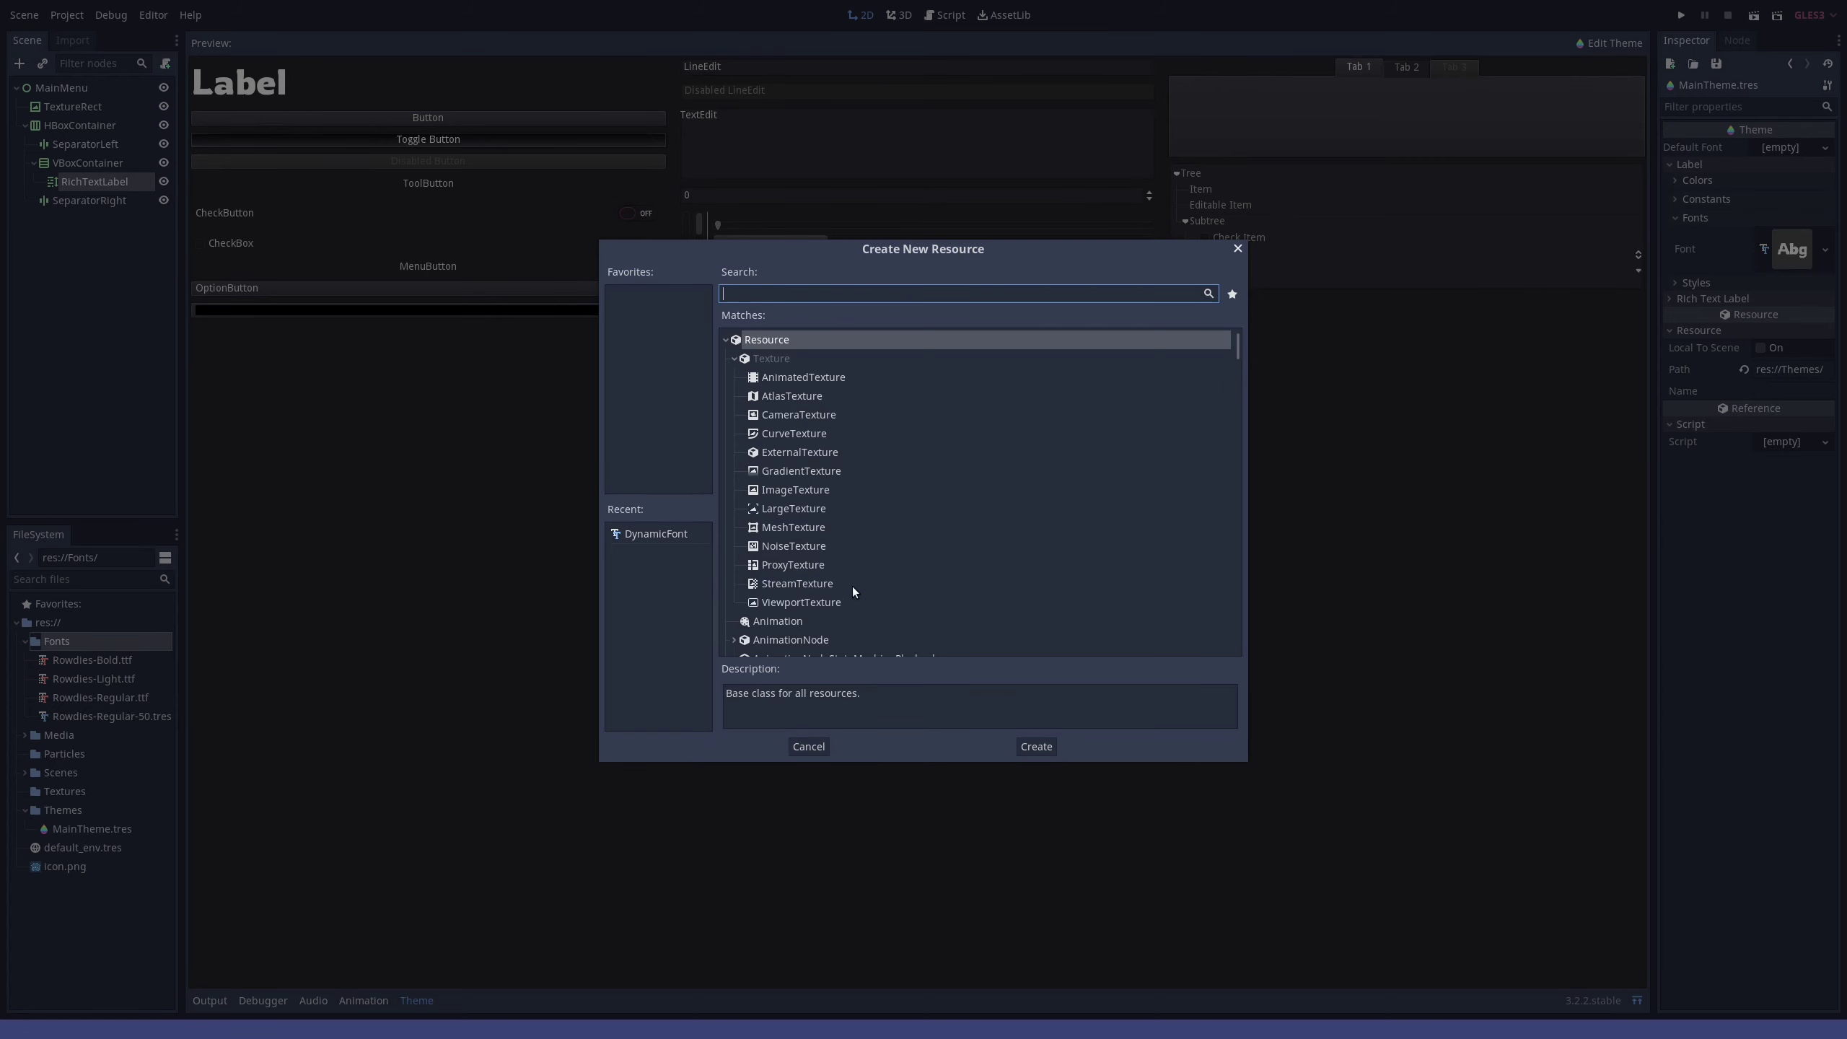
scroll(872, 560, down, 10)
scroll(872, 551, up, 5)
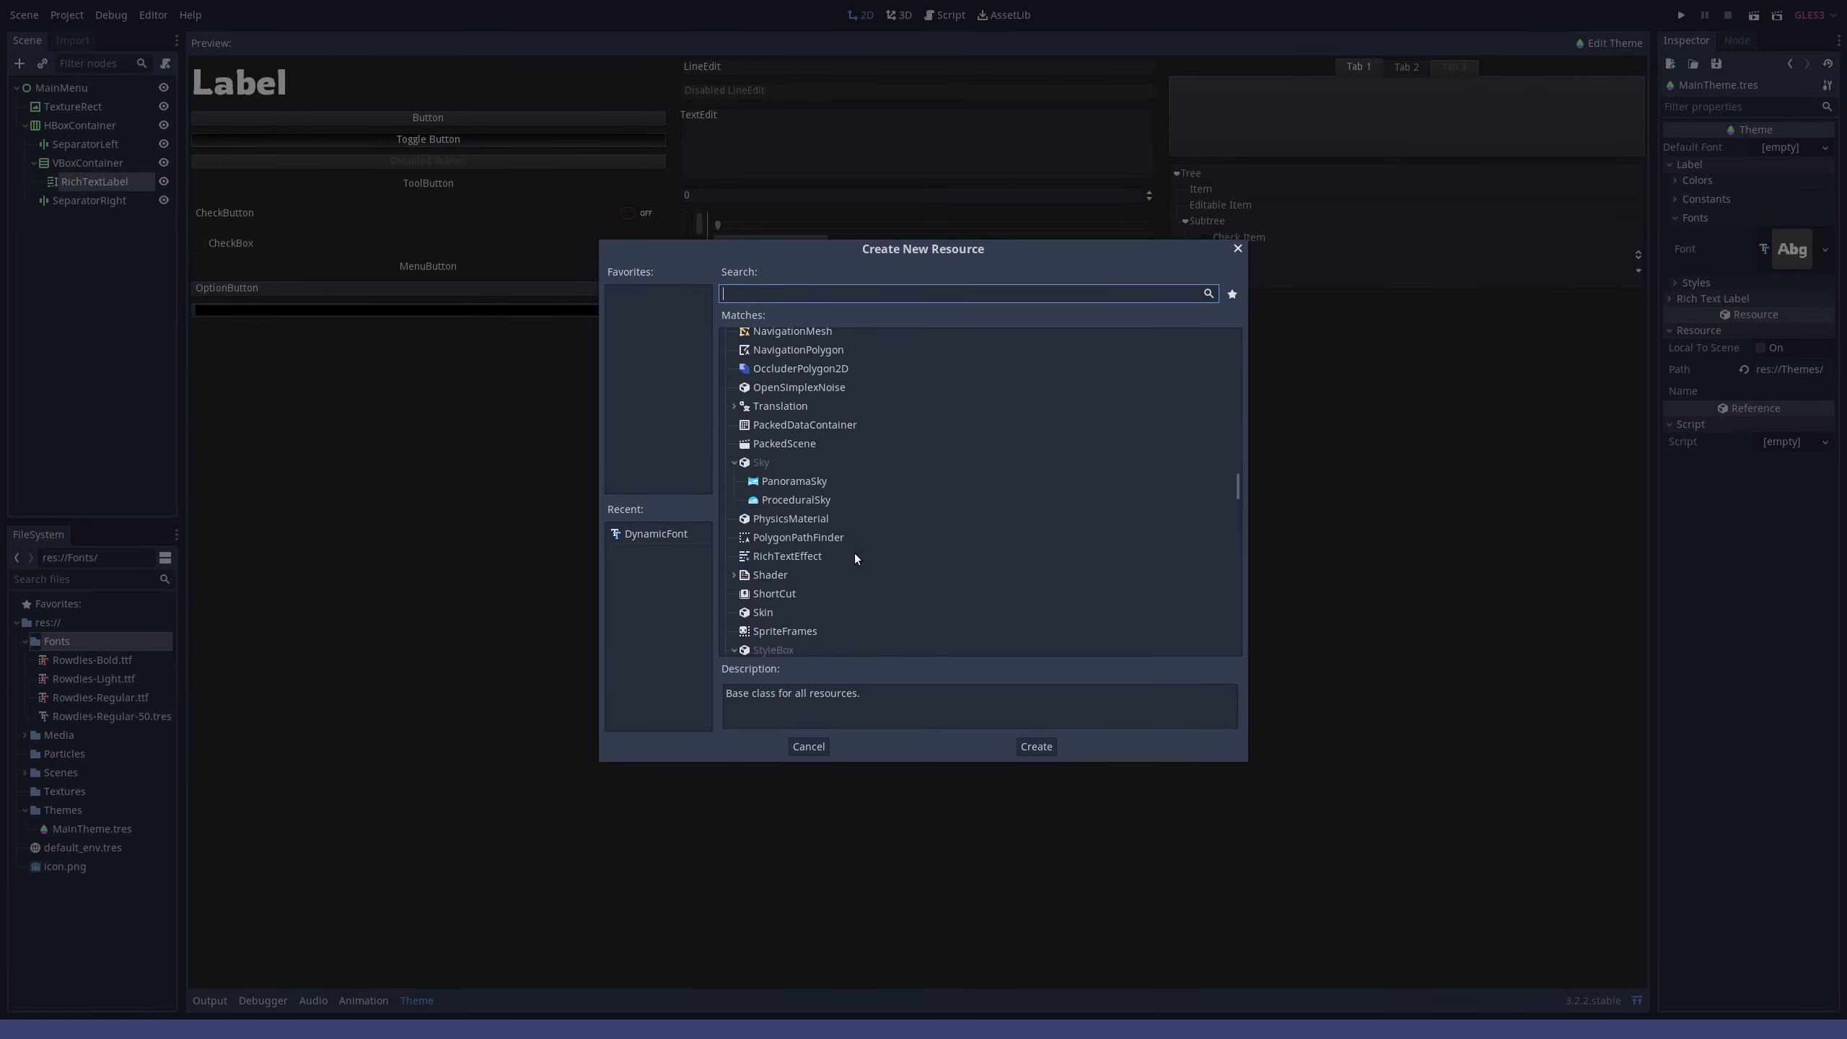
scroll(852, 555, down, 3)
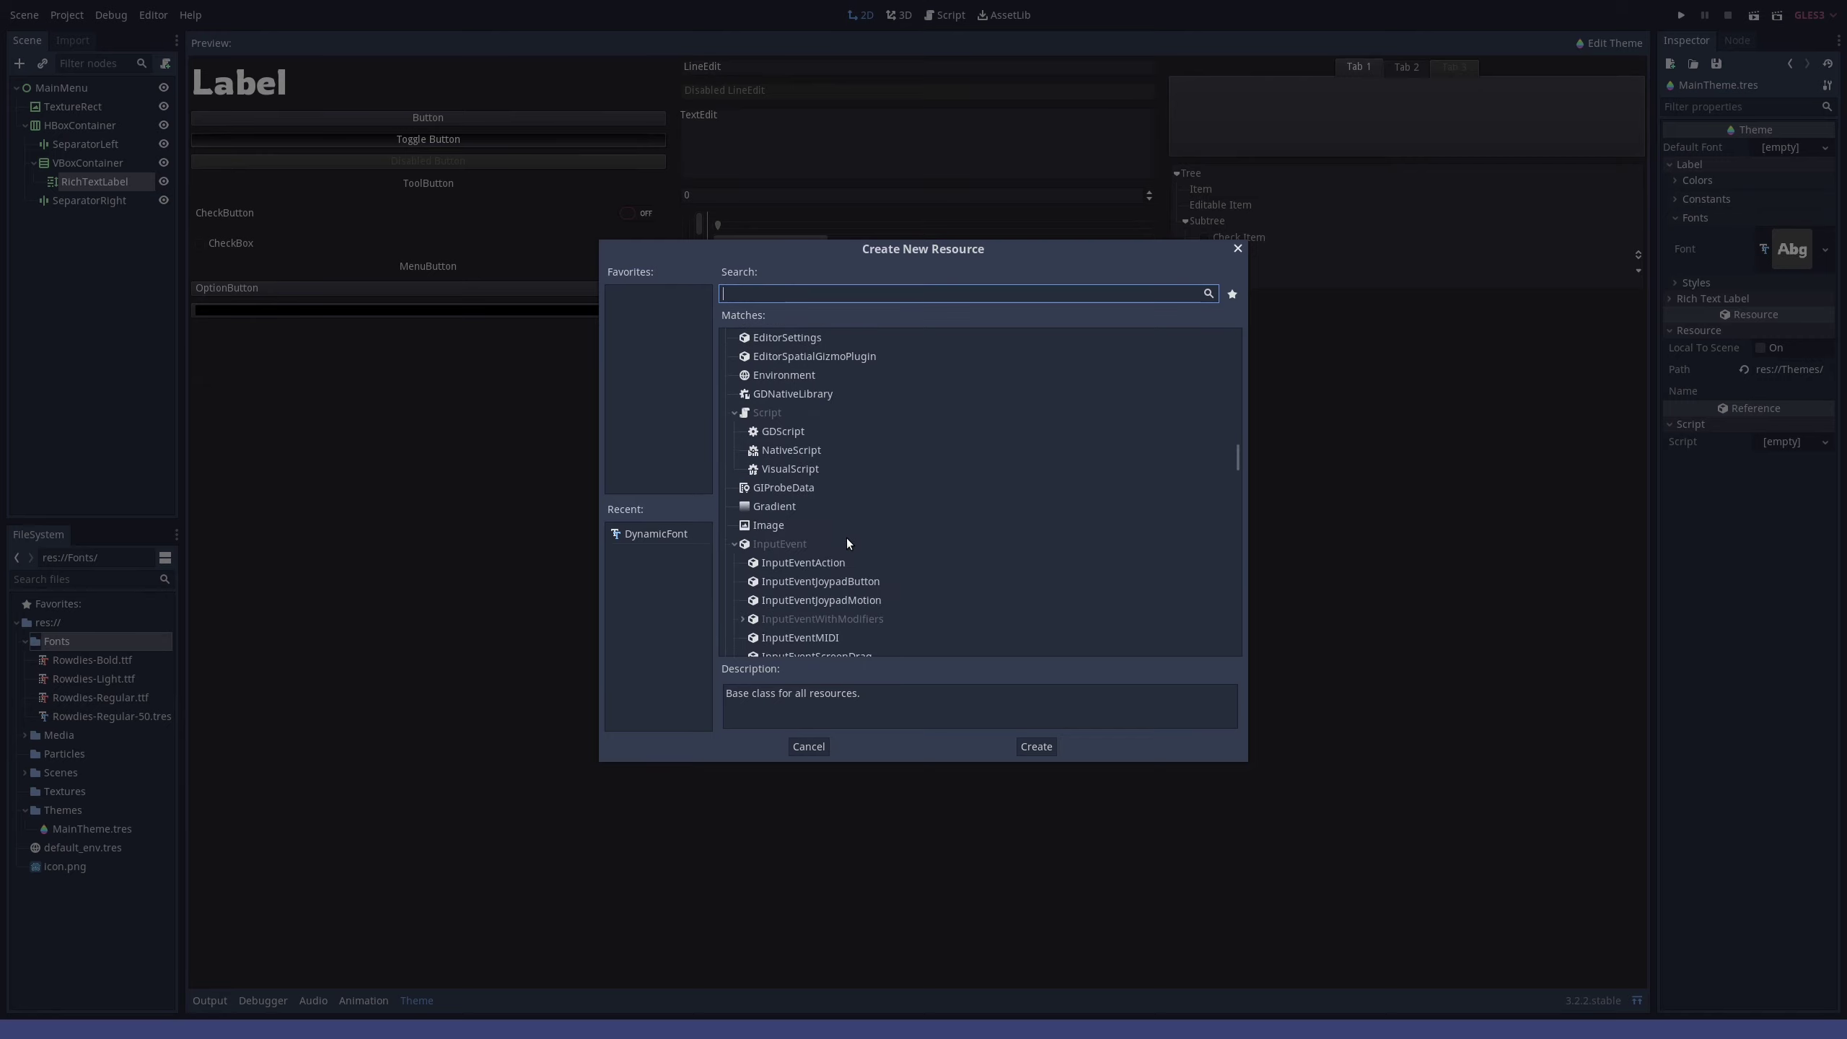
scroll(846, 540, up, 8)
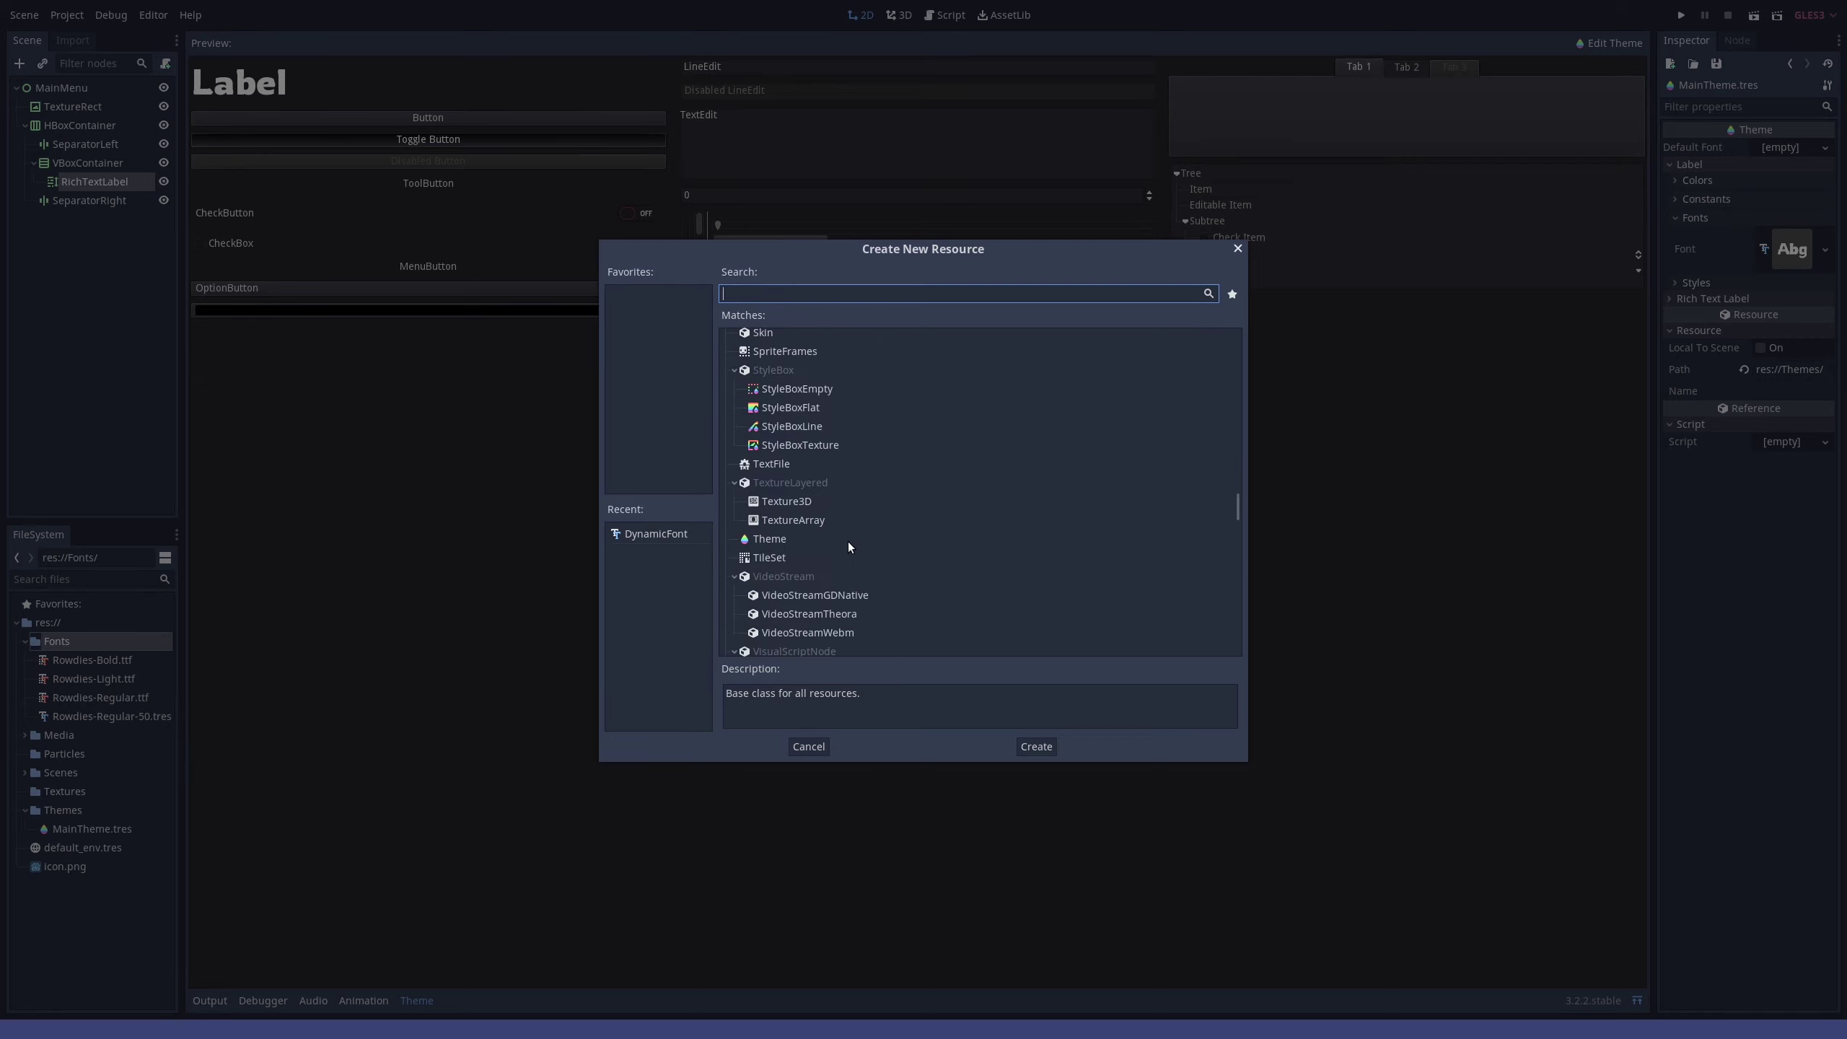
scroll(877, 489, down, 10)
double_click(811, 503)
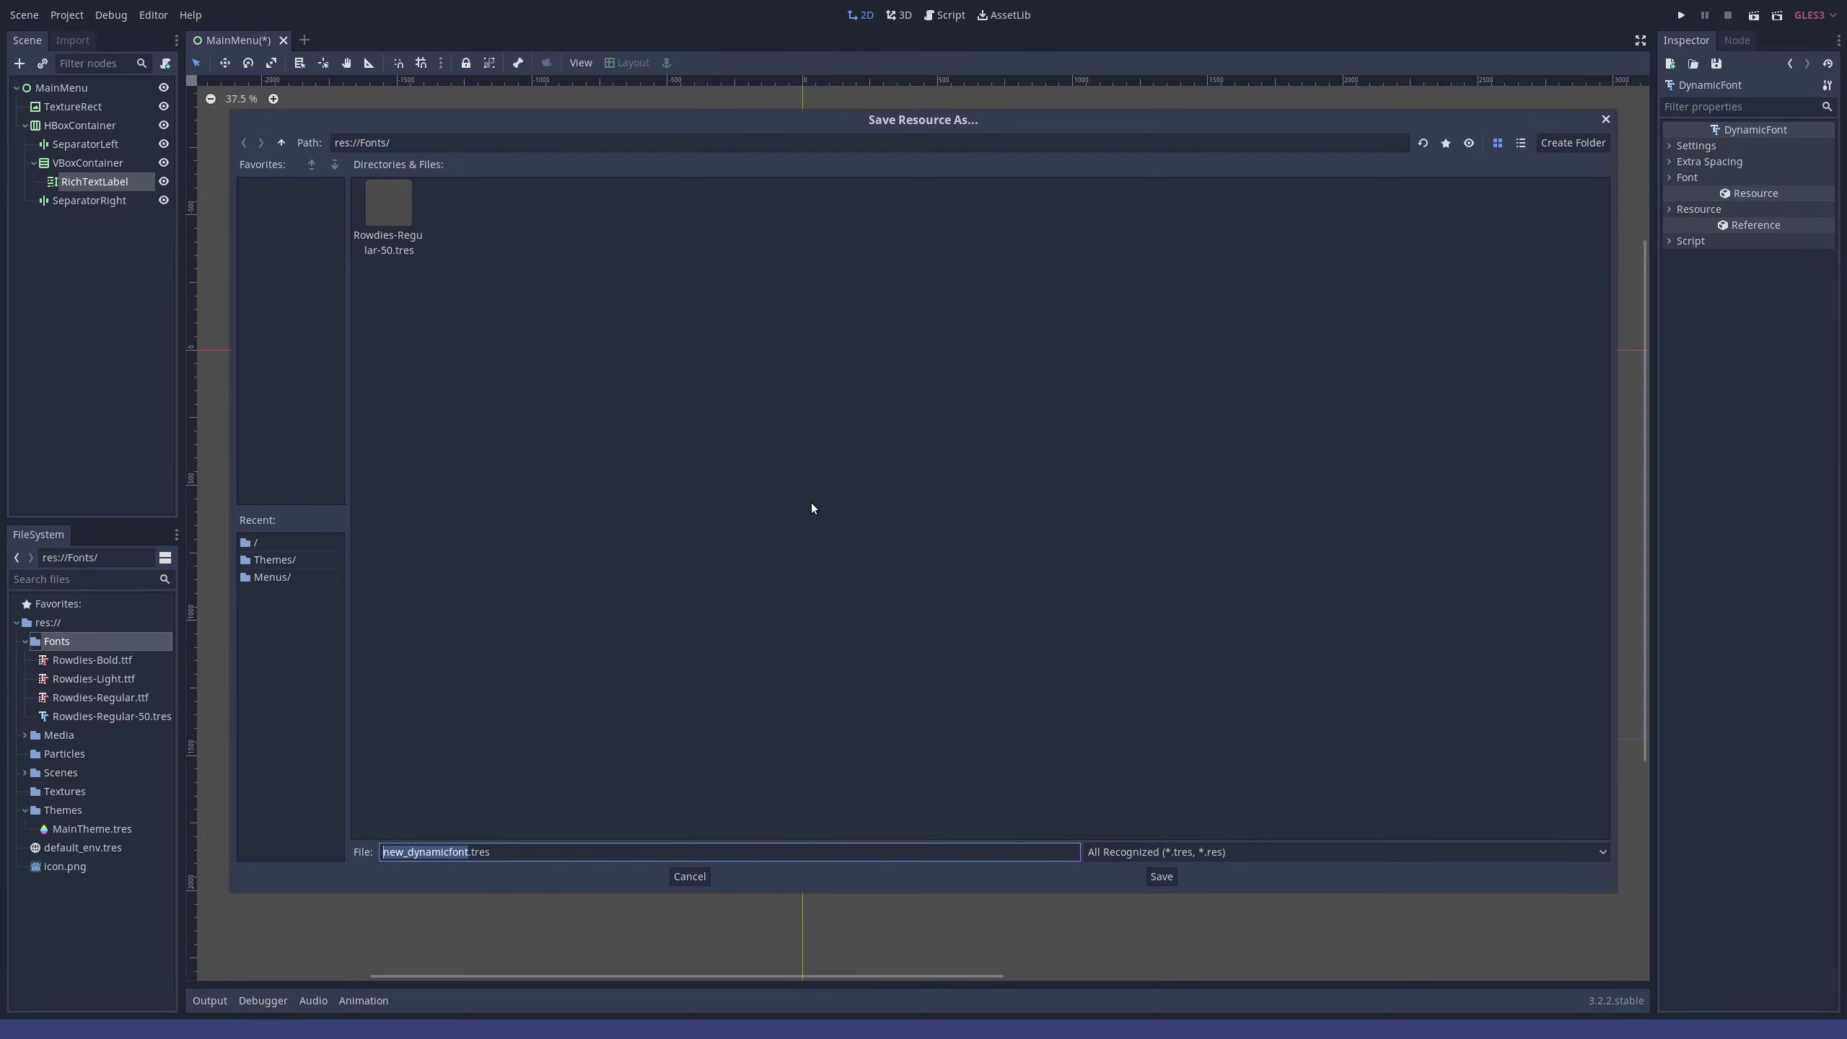
- Save the dynamic font as Rowdies-Regular-20.tres, with Rowdies-Regular.ttf as its font data and a size of 20
text(Rowdies-Regular-20)
key(Return)
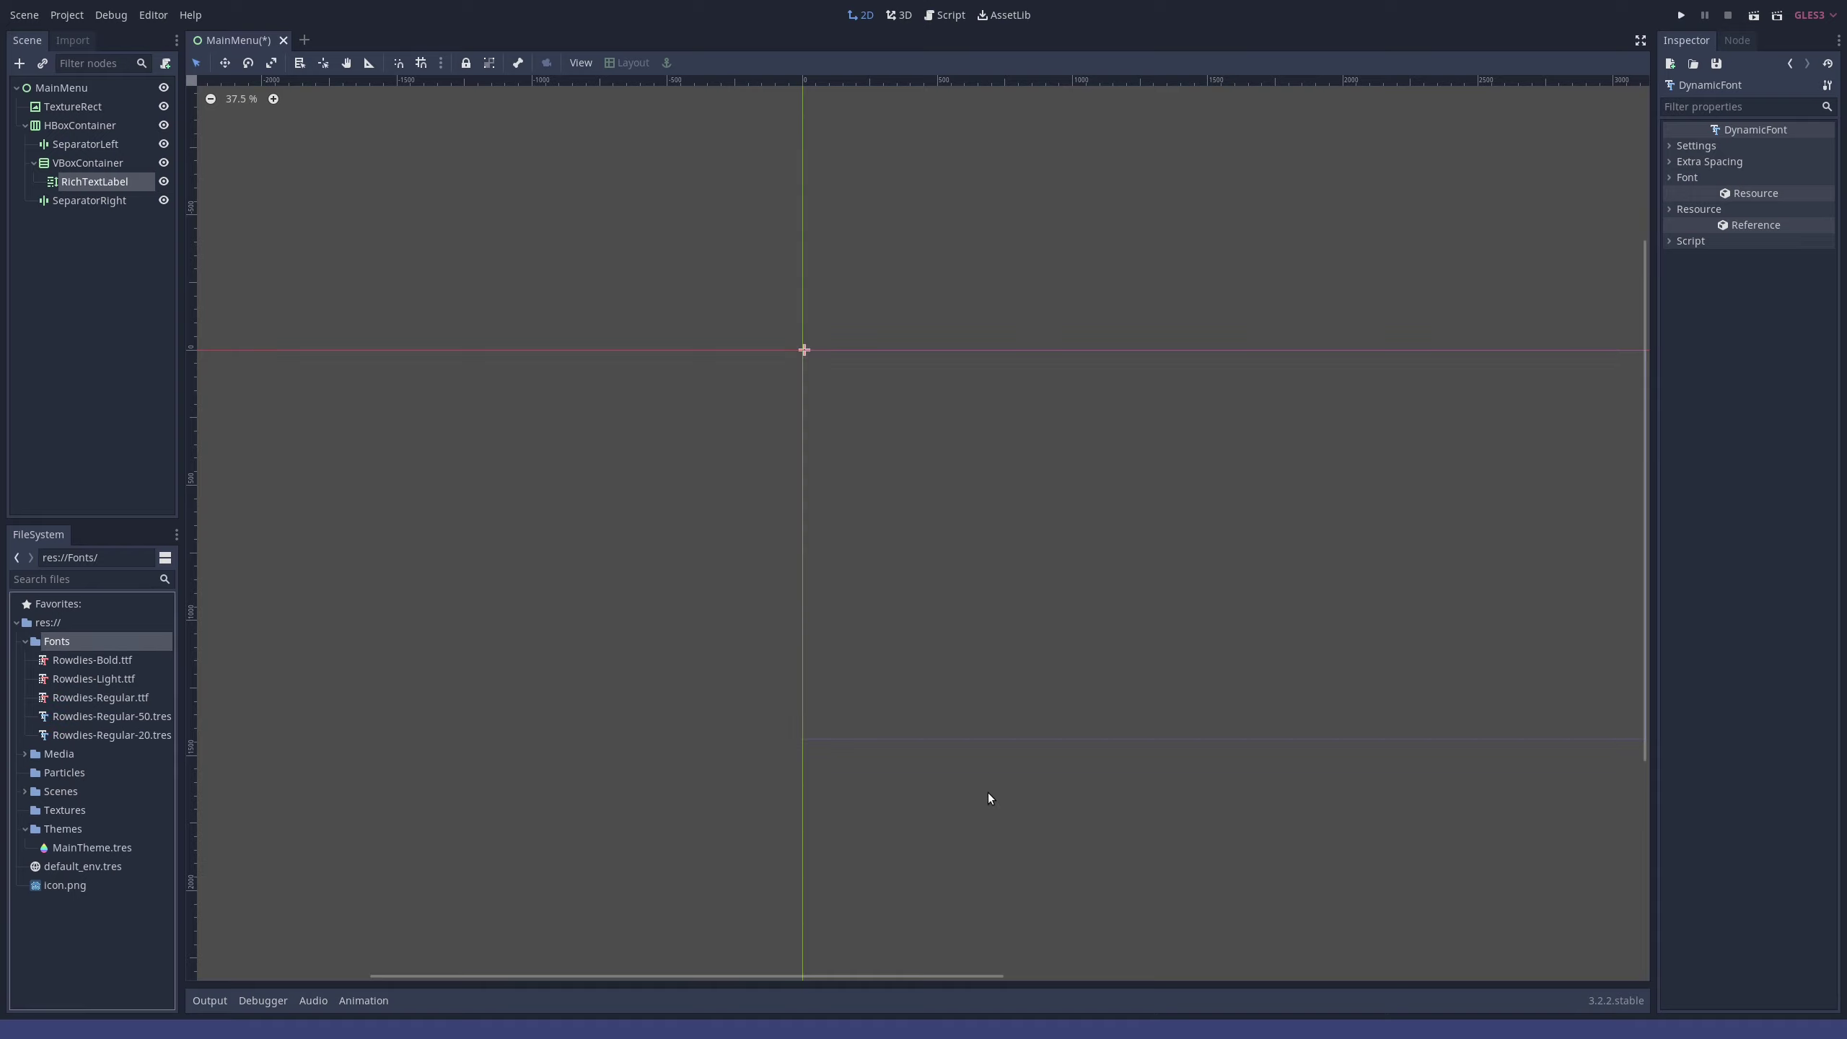
click(1688, 177)
drag(81, 697, 1706, 225)
click(1694, 146)
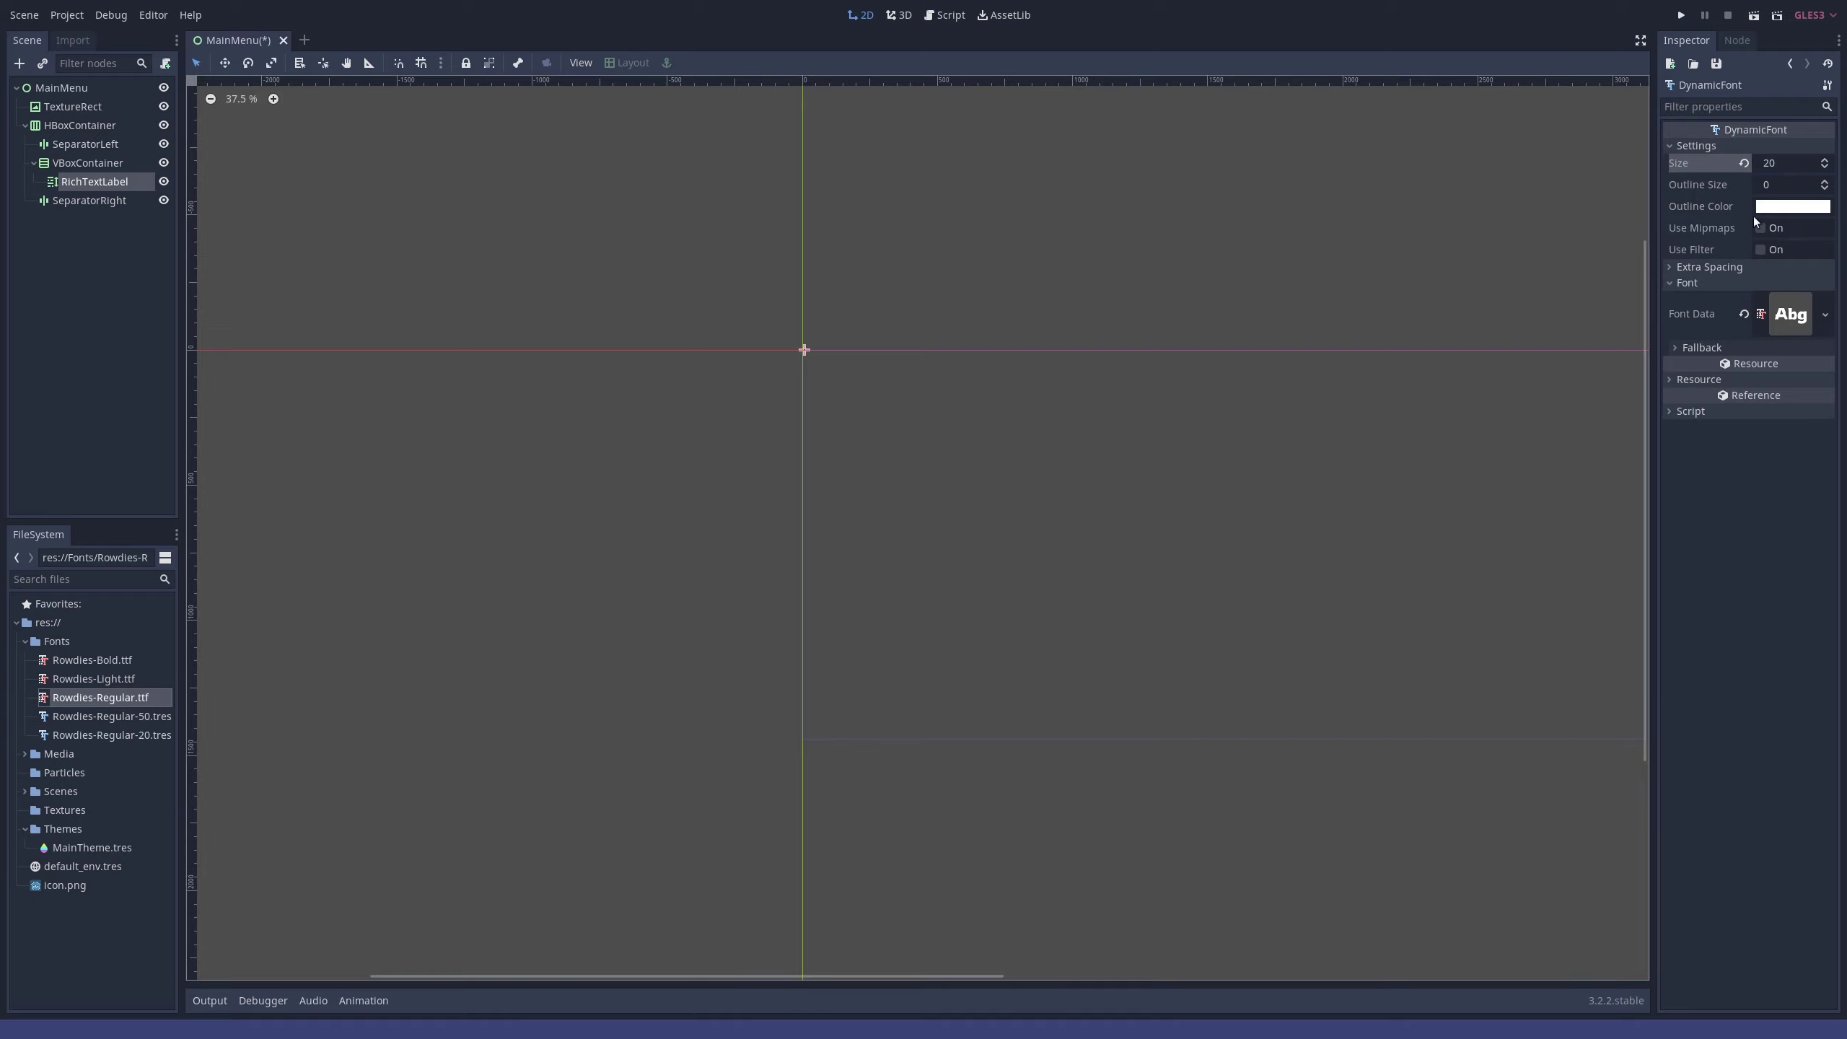
click(1719, 62)
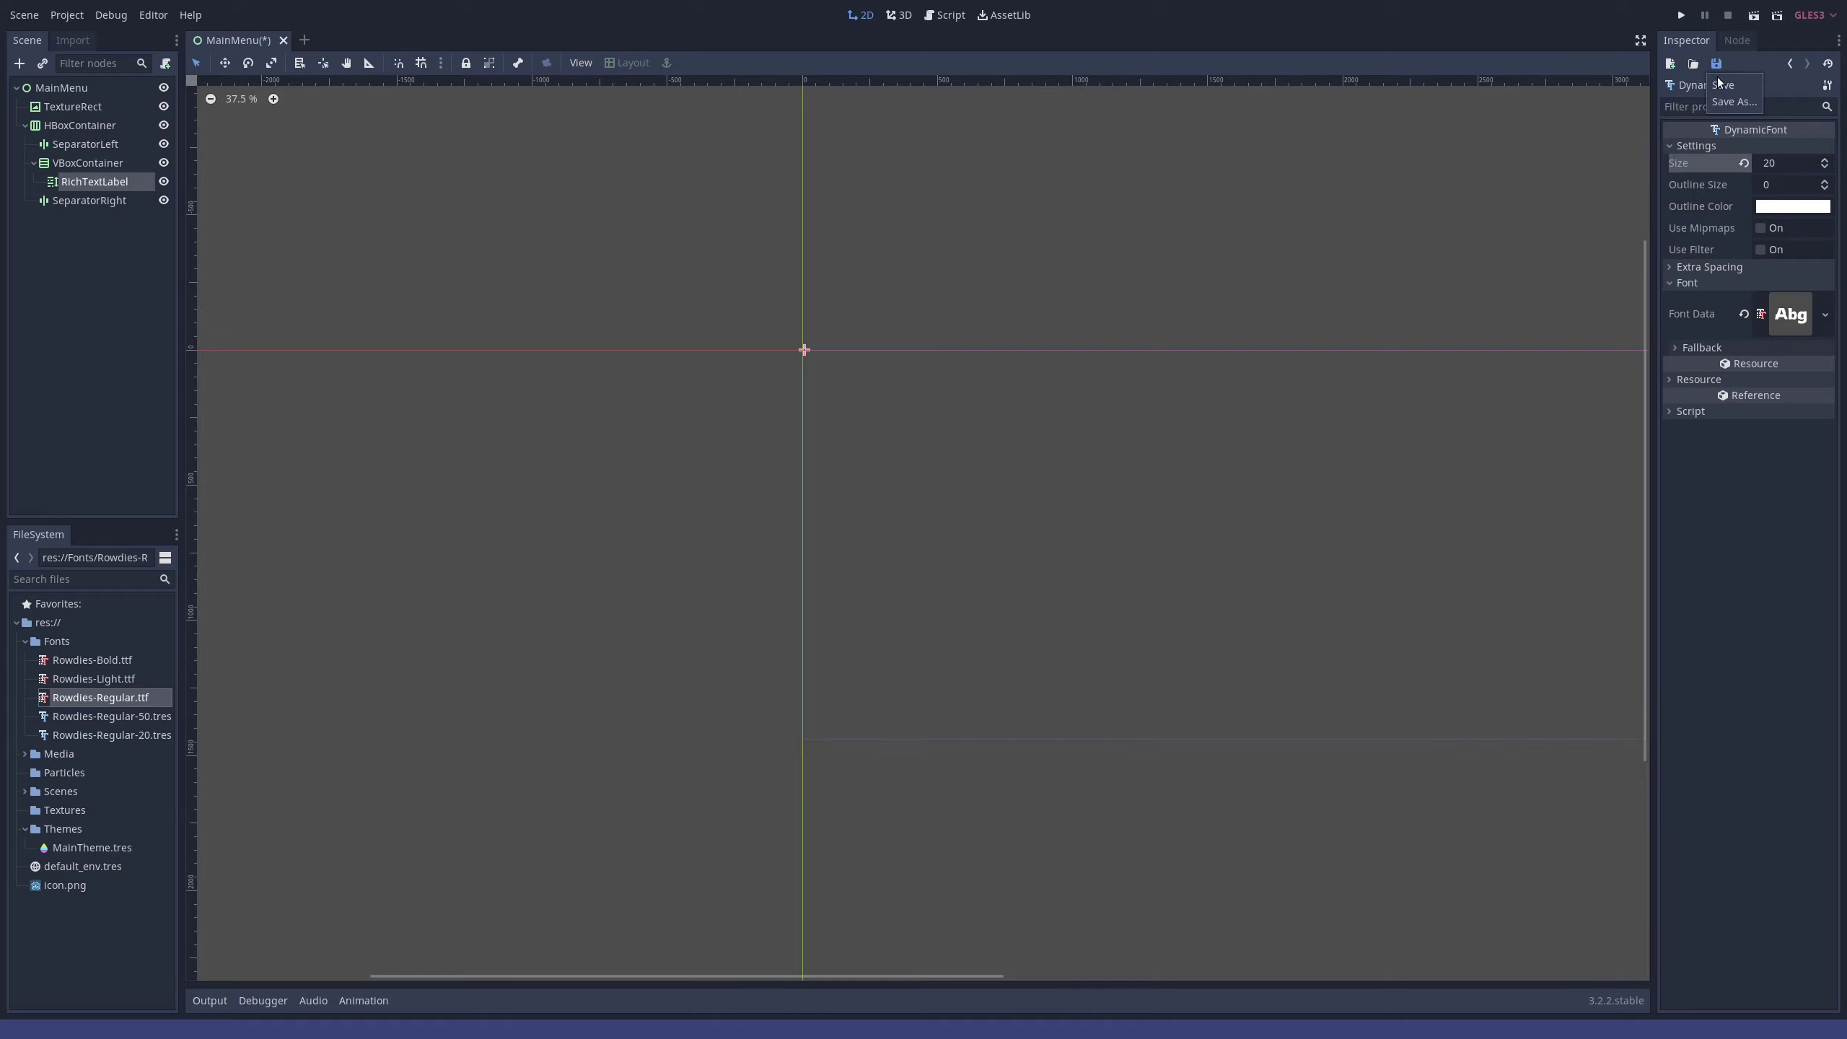
click(1727, 84)
- Assign Rowdies-Regular-20.tres as the default font of MainTheme.tres and clear the theme's separate Label font
click(154, 716)
click(159, 719)
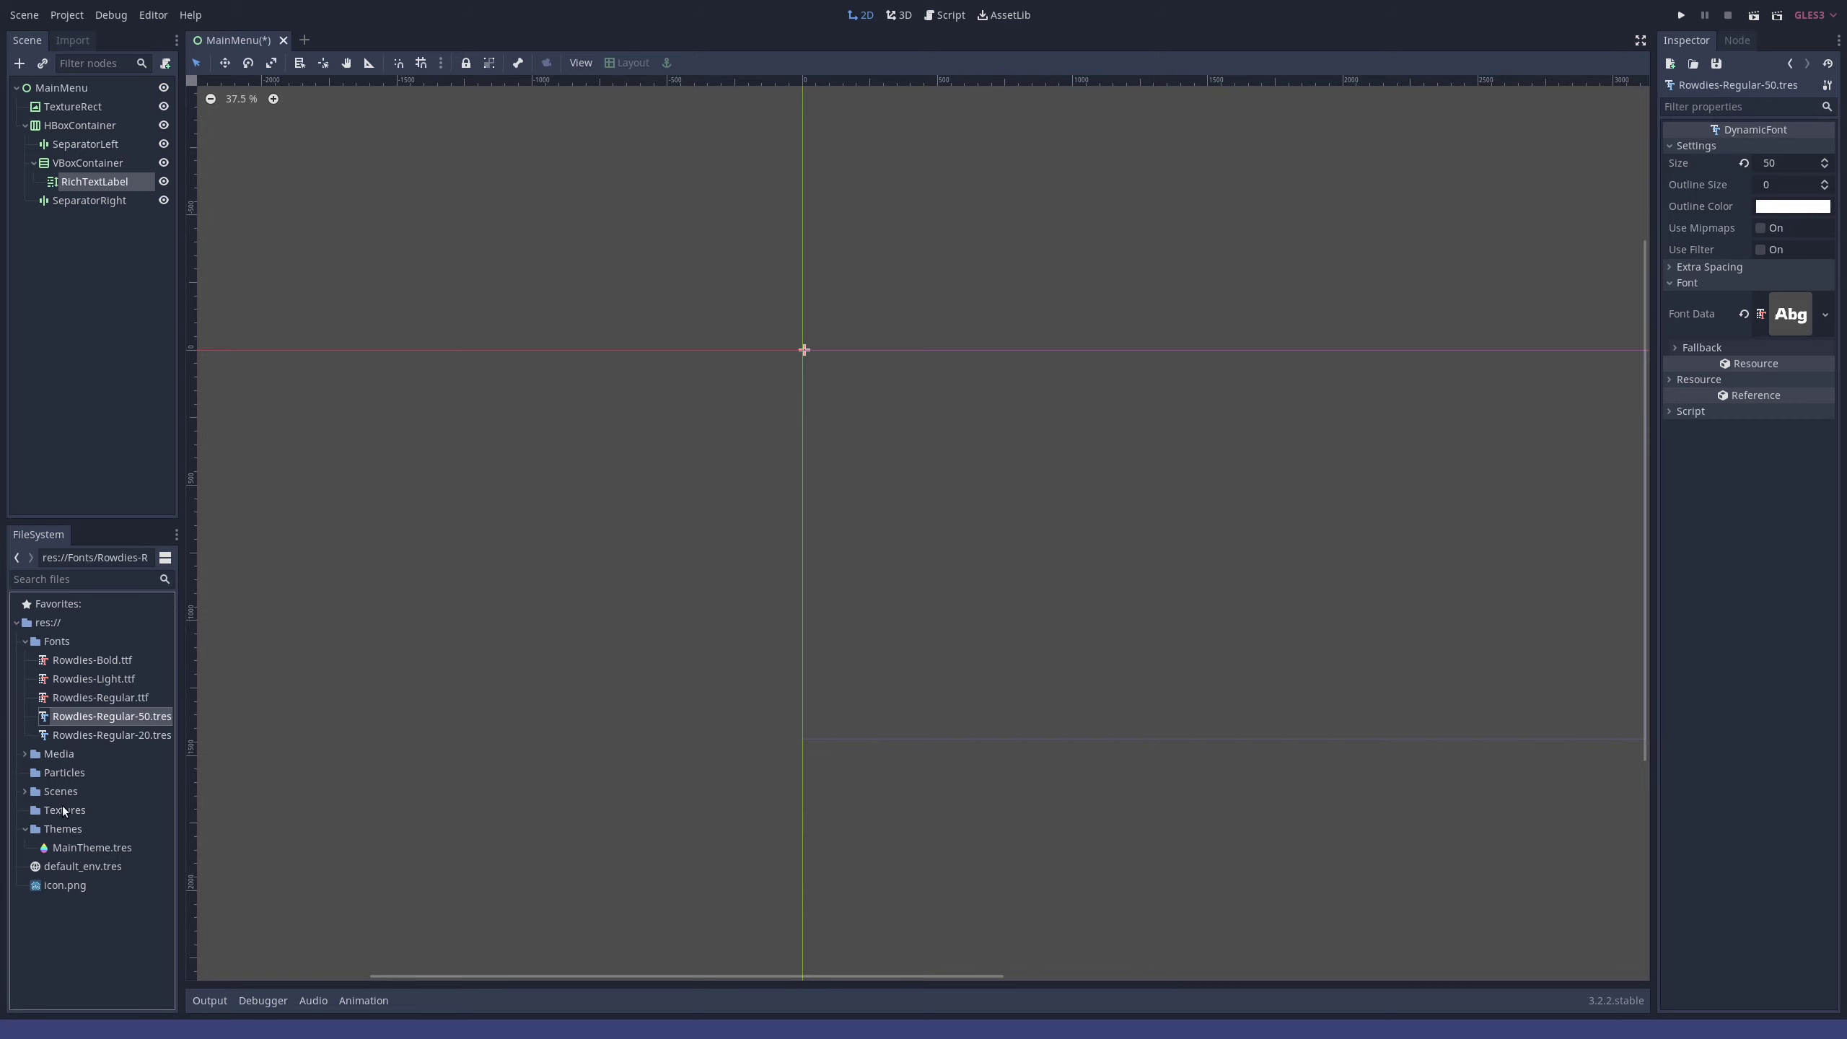
click(92, 848)
drag(109, 735, 1793, 147)
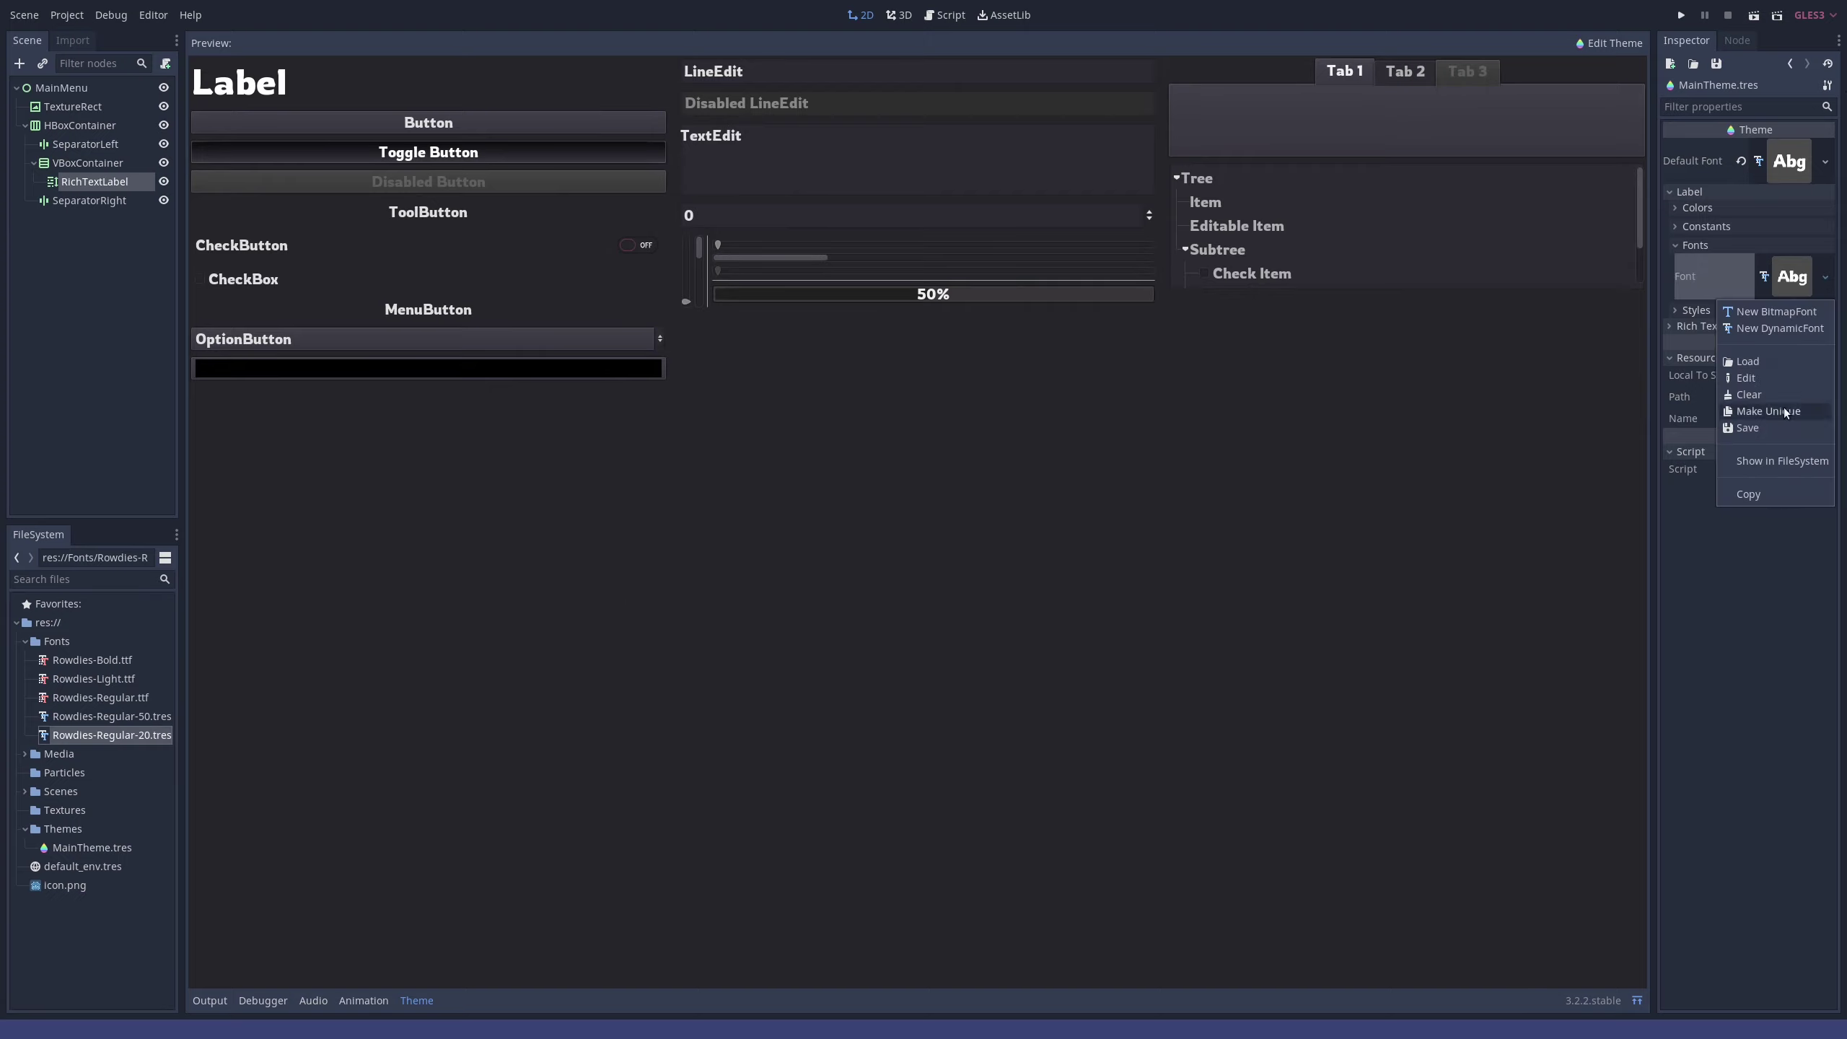
click(1749, 395)
click(1737, 245)
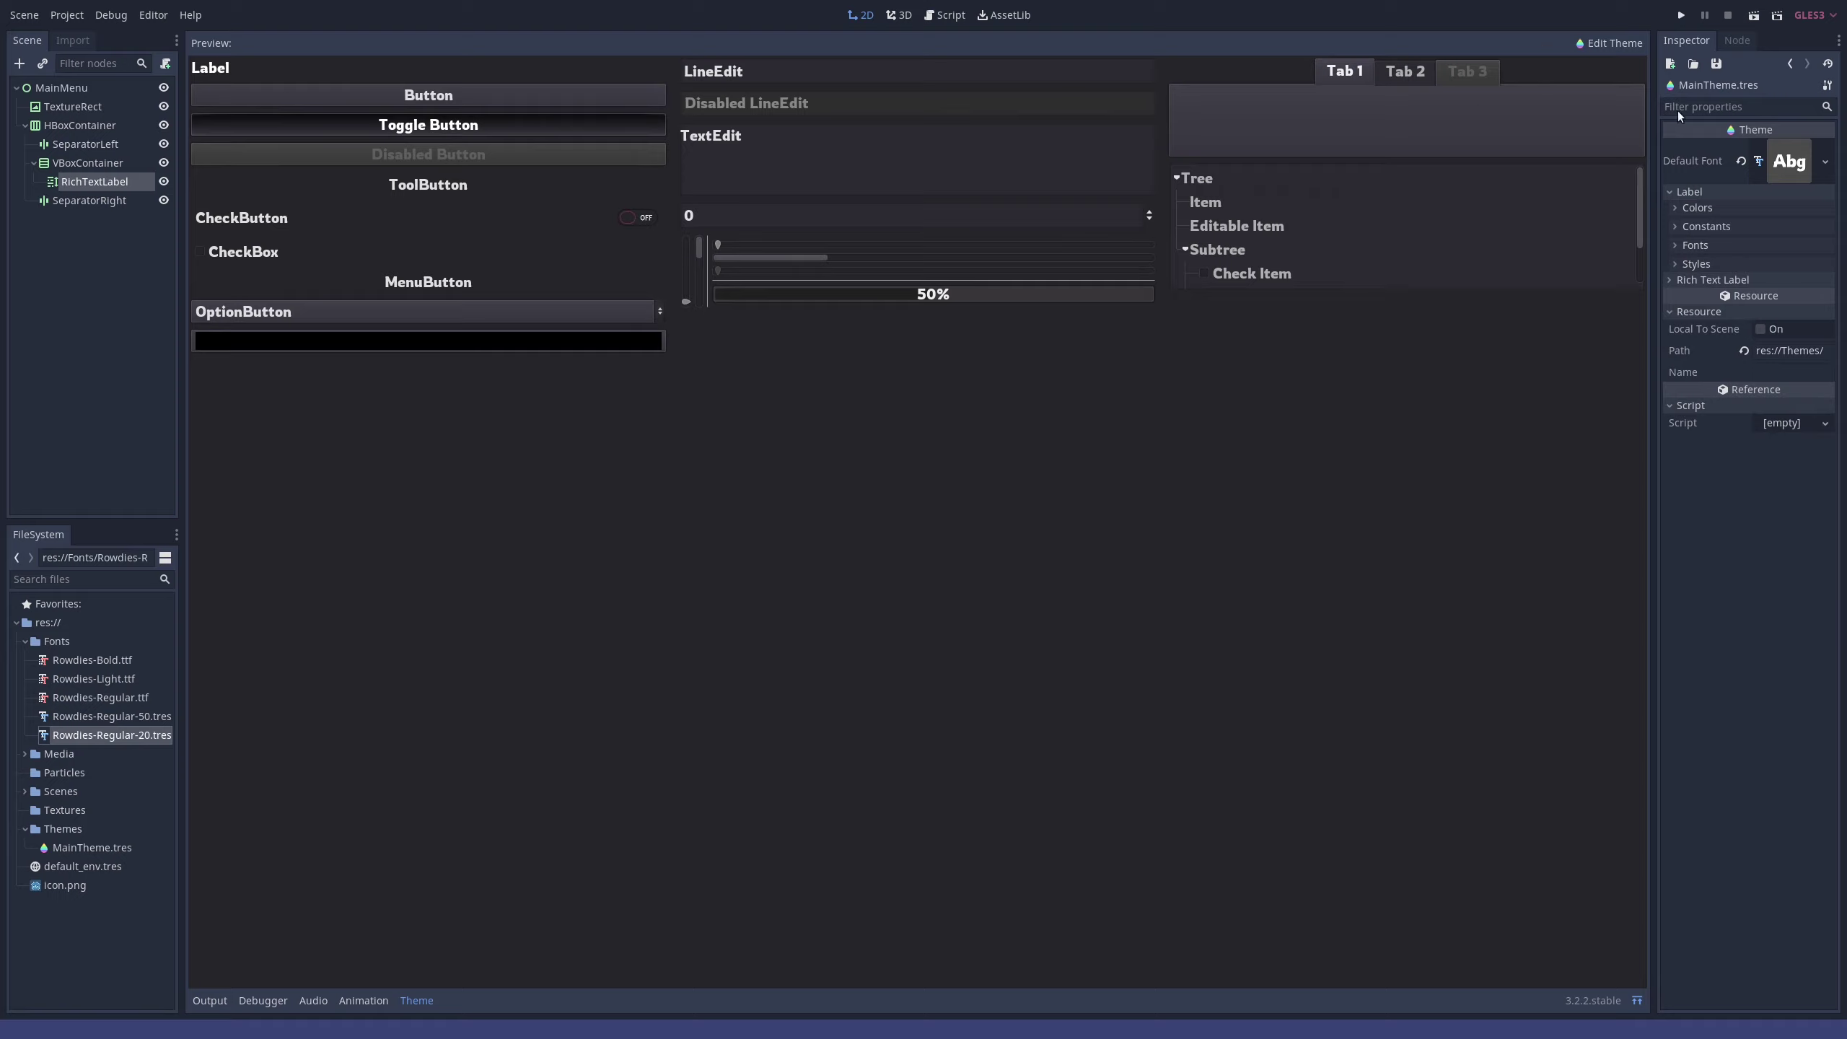
- Remove all RichTextLabel class items from MainTheme.tres
click(1674, 280)
click(1695, 279)
click(1609, 44)
click(1622, 113)
click(998, 467)
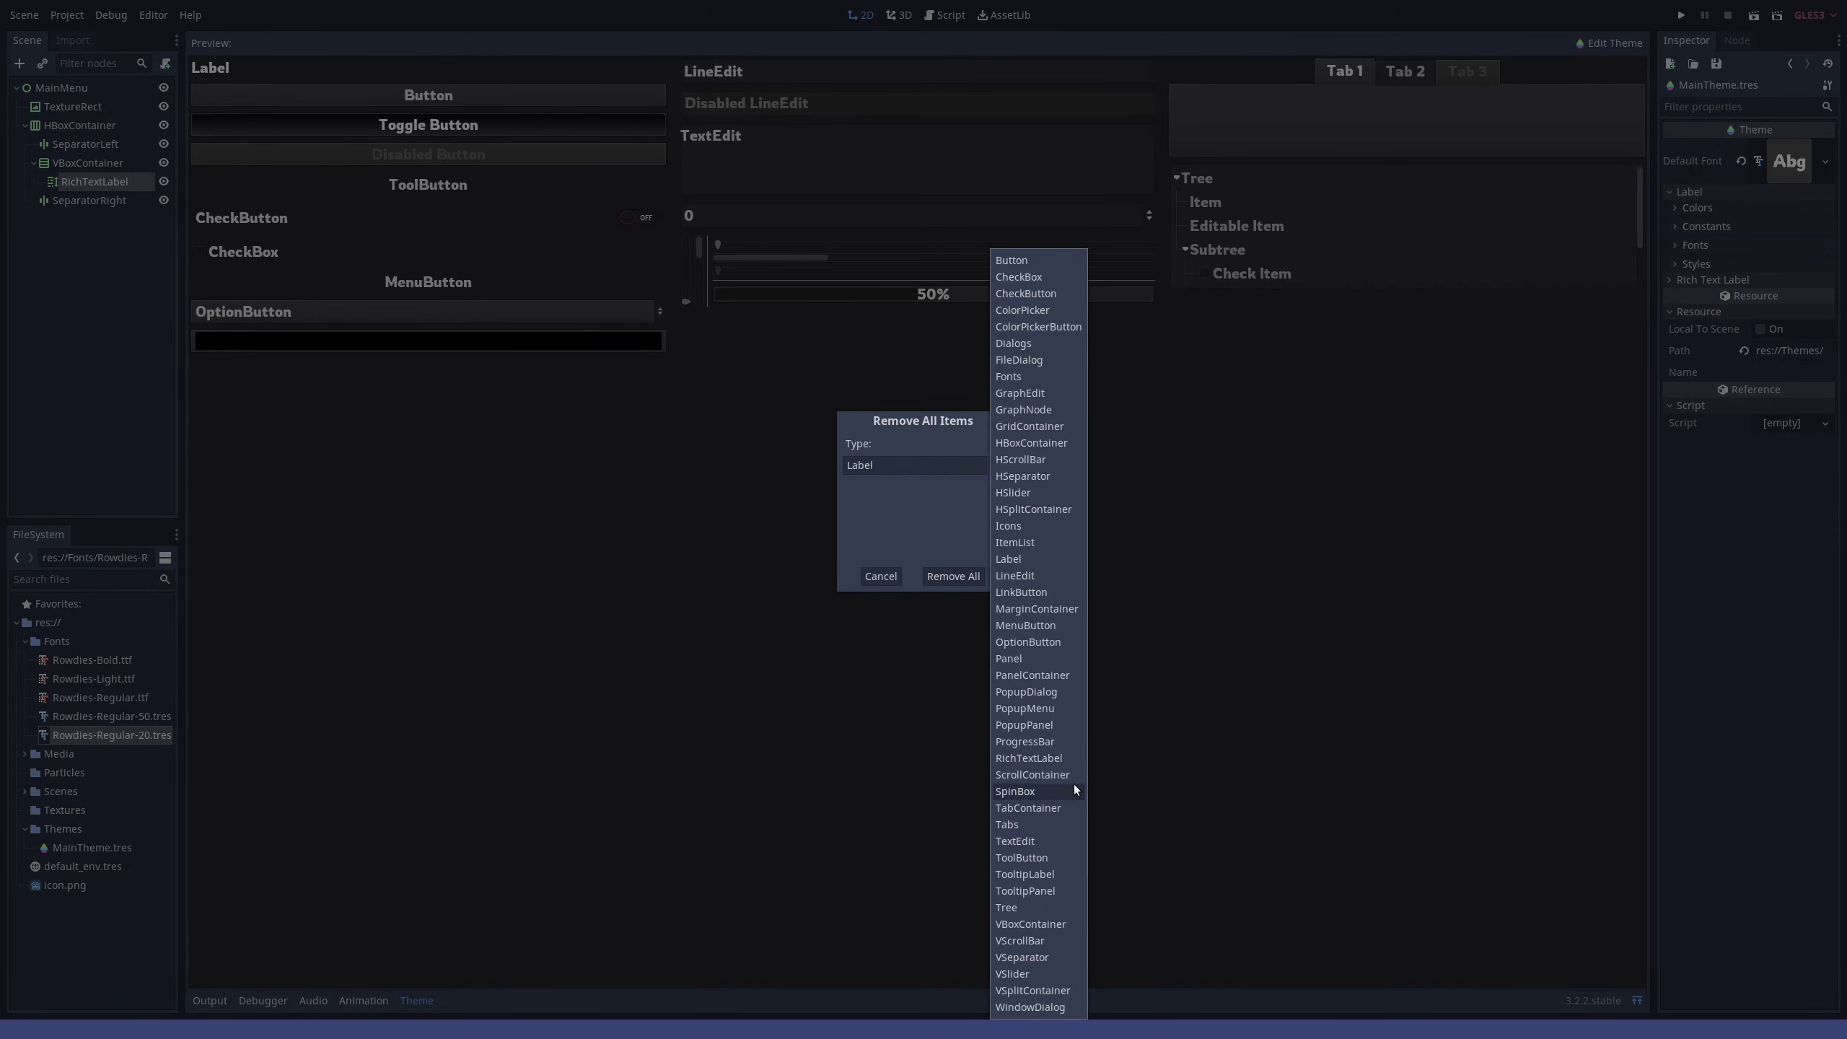
click(1028, 757)
click(953, 576)
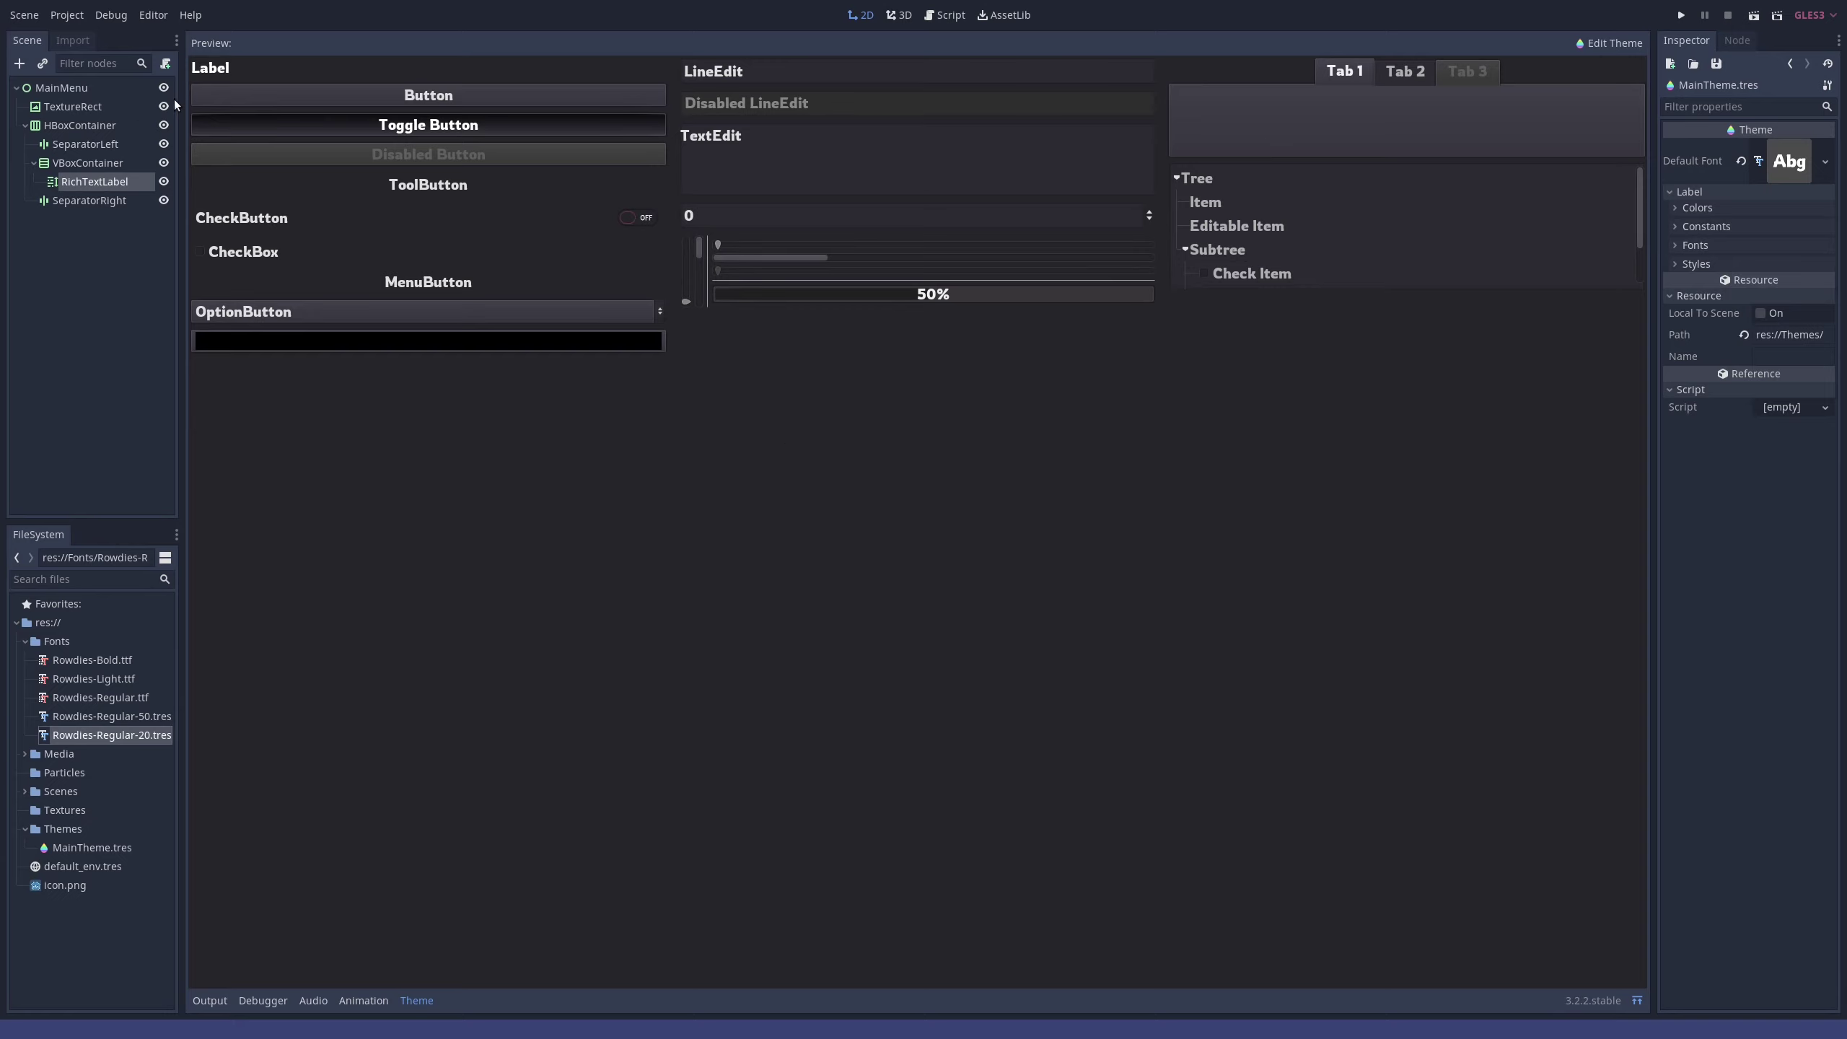
- Add all VSeparator class items to MainTheme.tres
click(1608, 44)
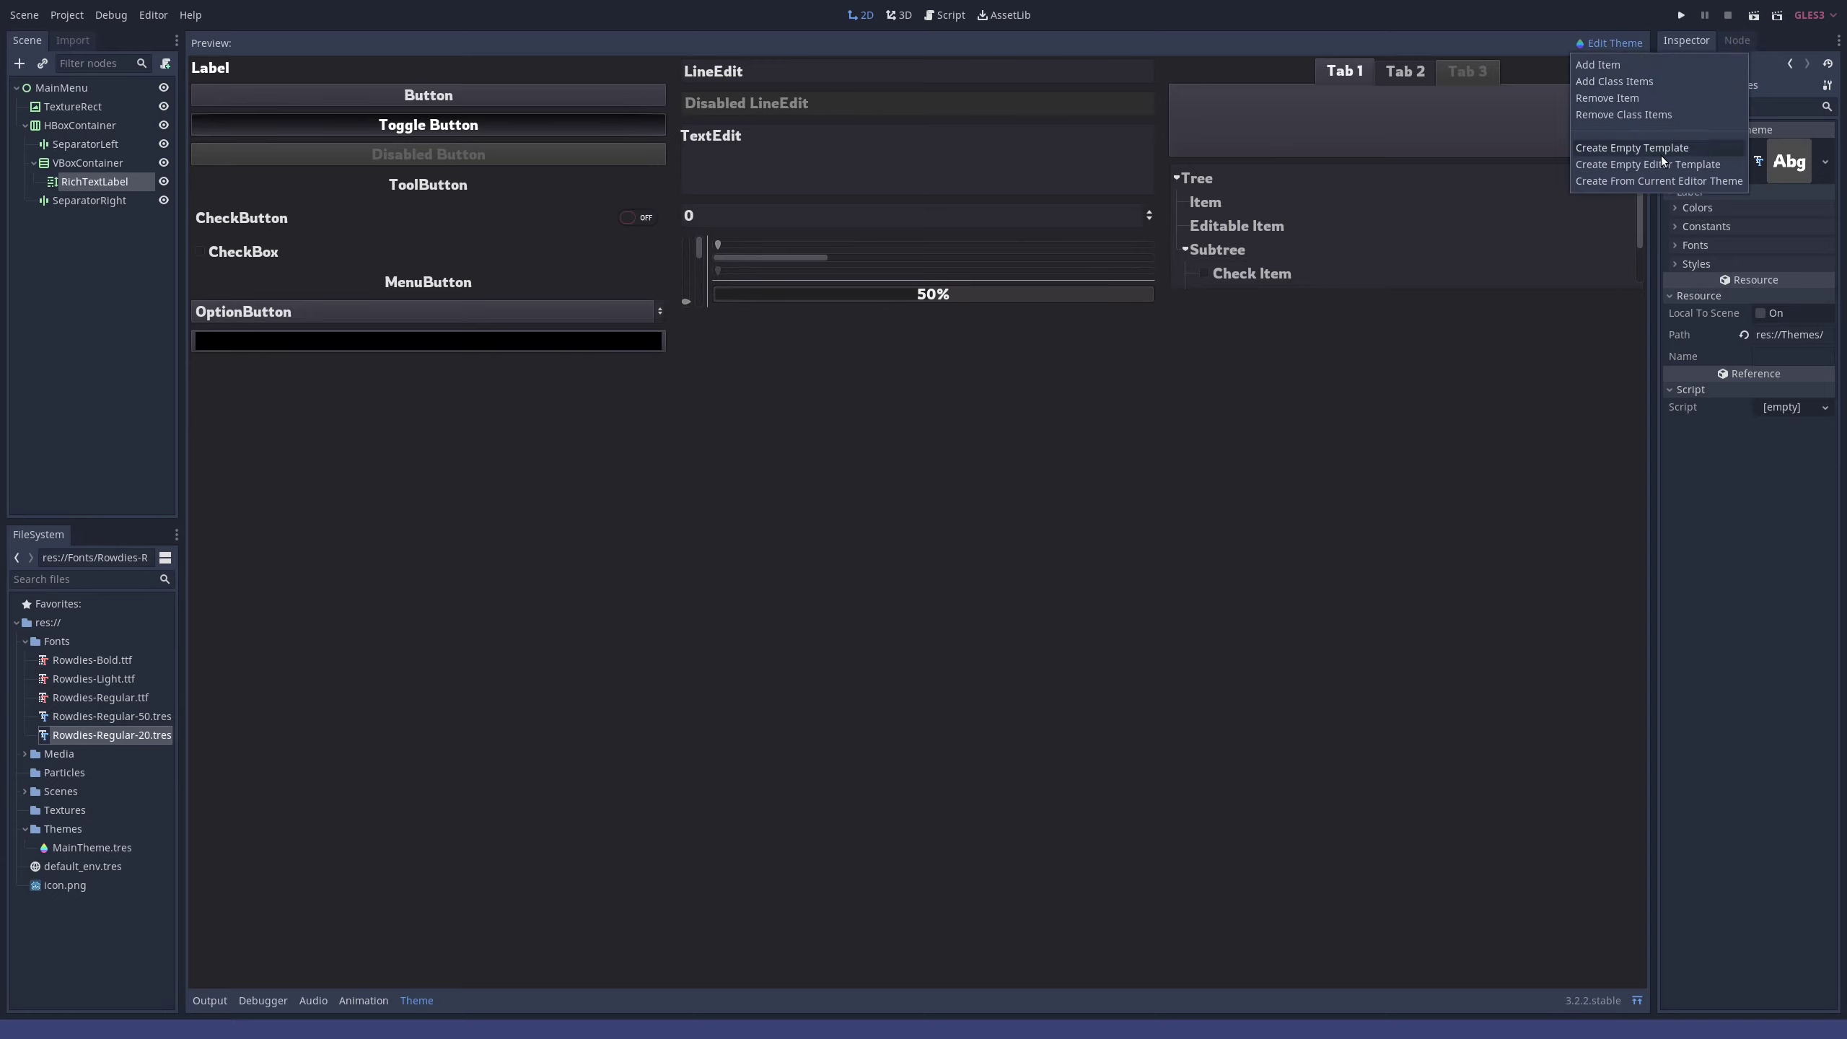
click(1637, 81)
click(999, 467)
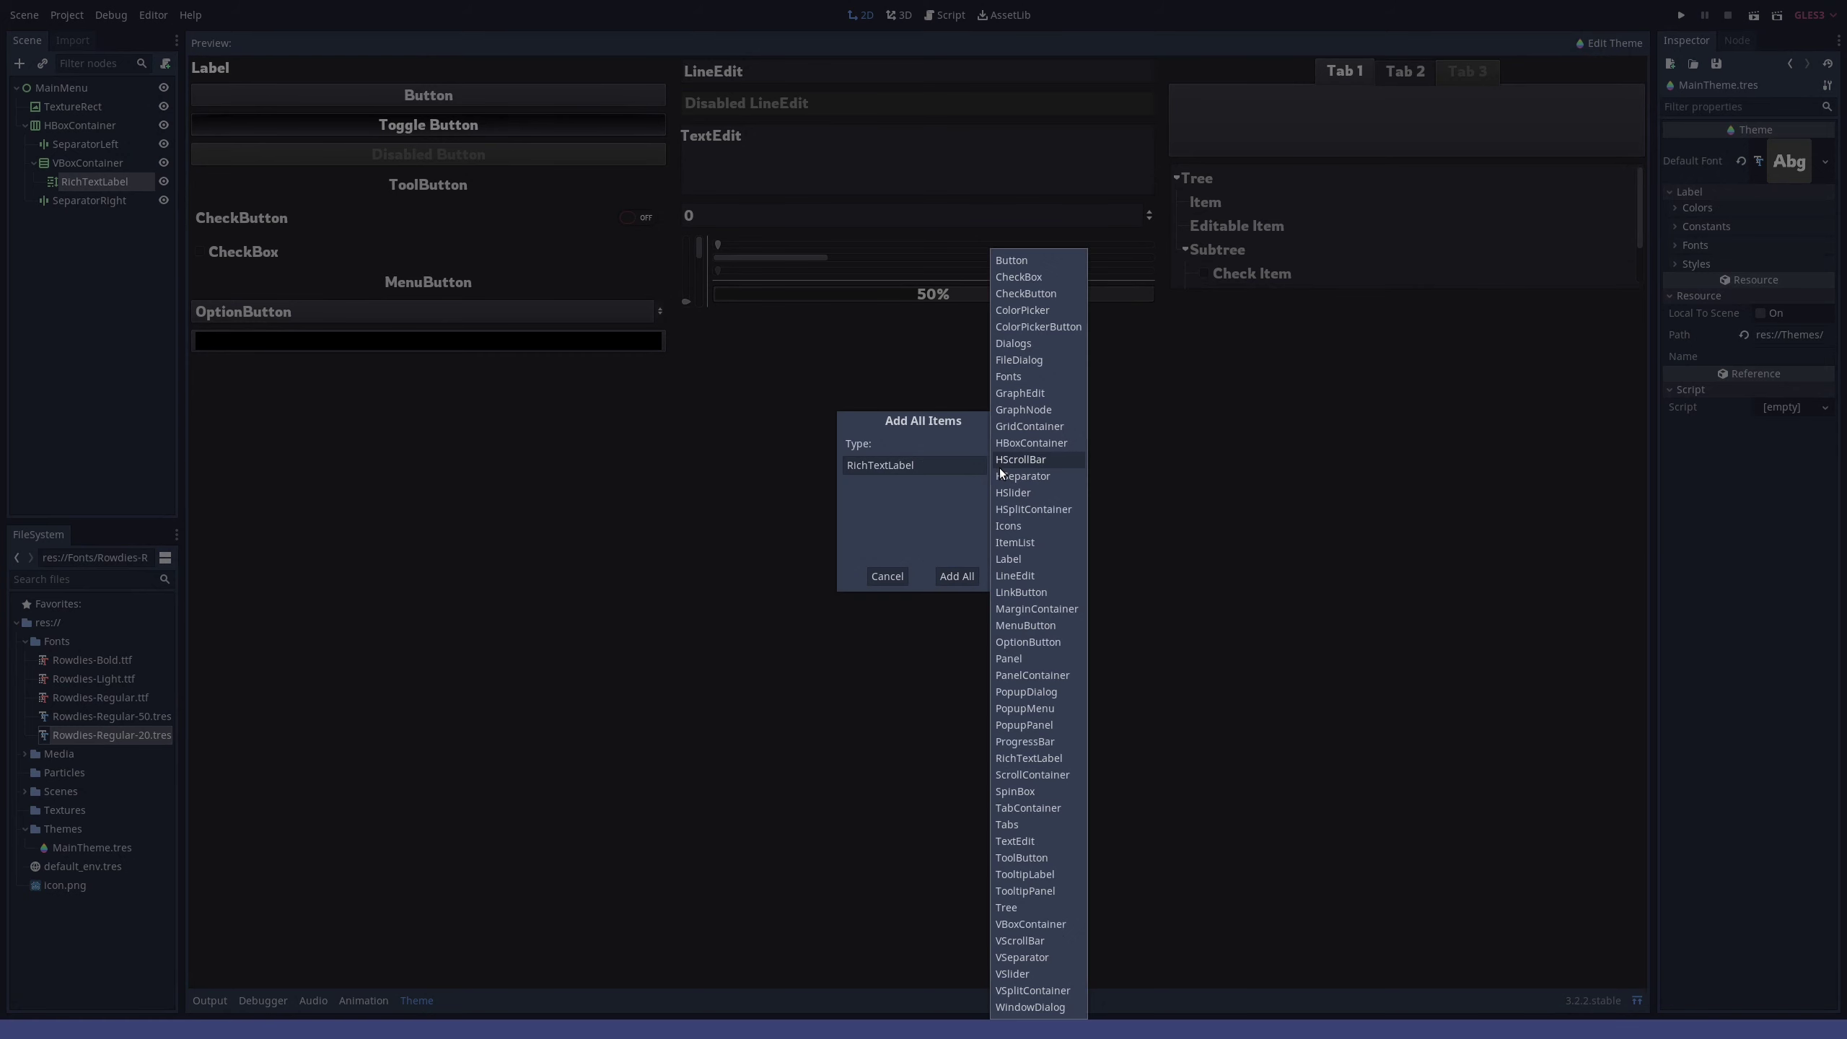
click(1045, 959)
click(957, 576)
- Set the theme's V Separator separation constant to 200
click(1678, 314)
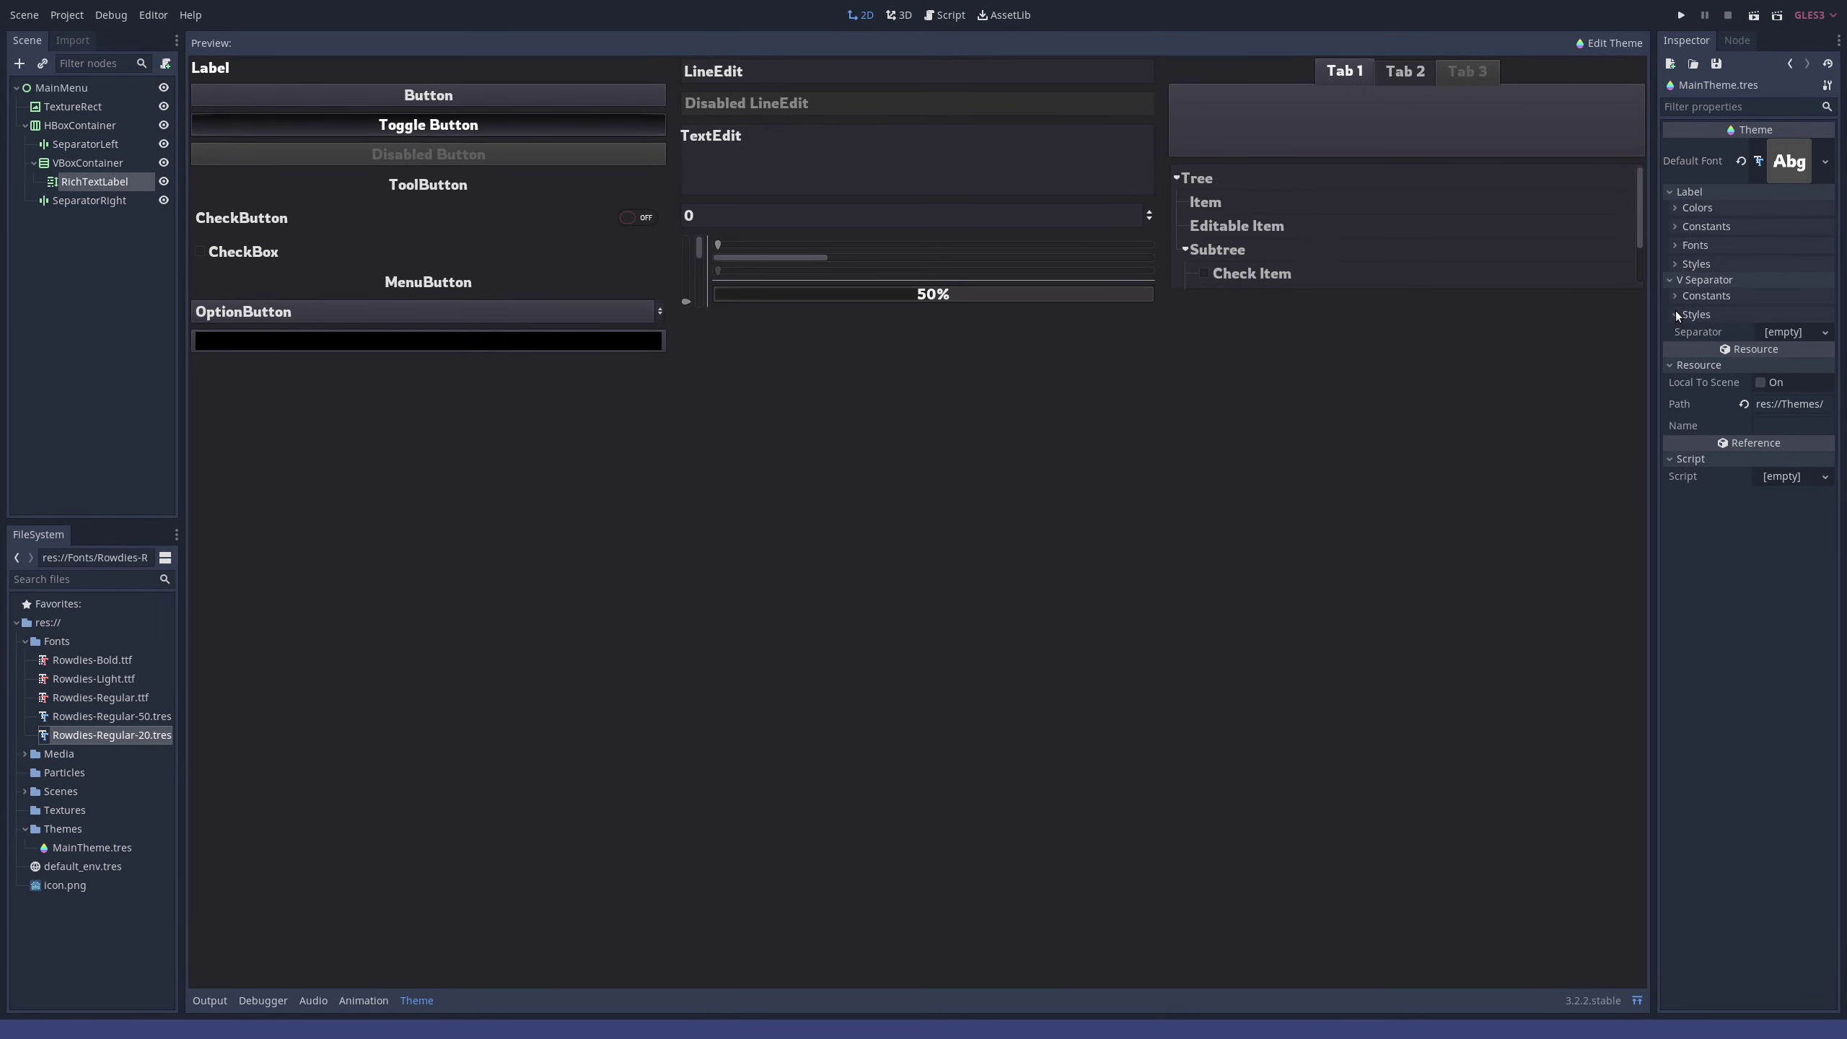
click(1817, 339)
click(1793, 295)
click(1807, 314)
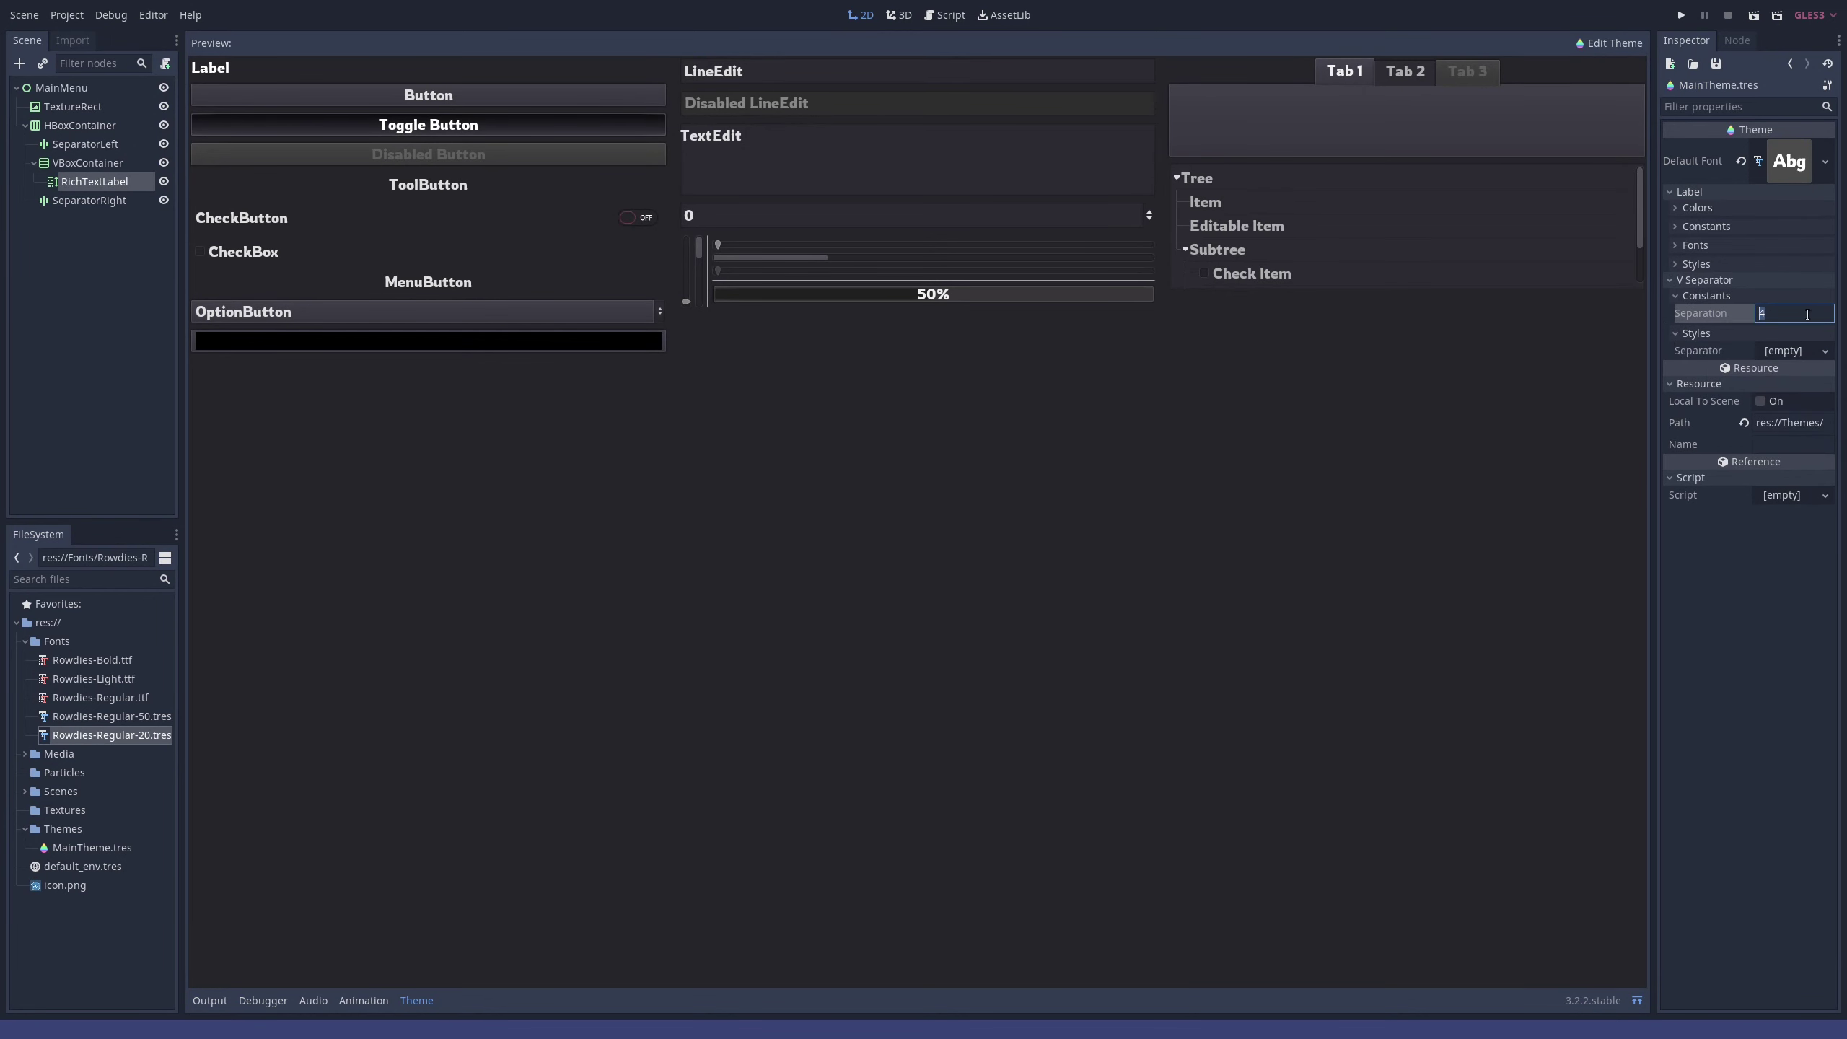
text(200)
key(Return)
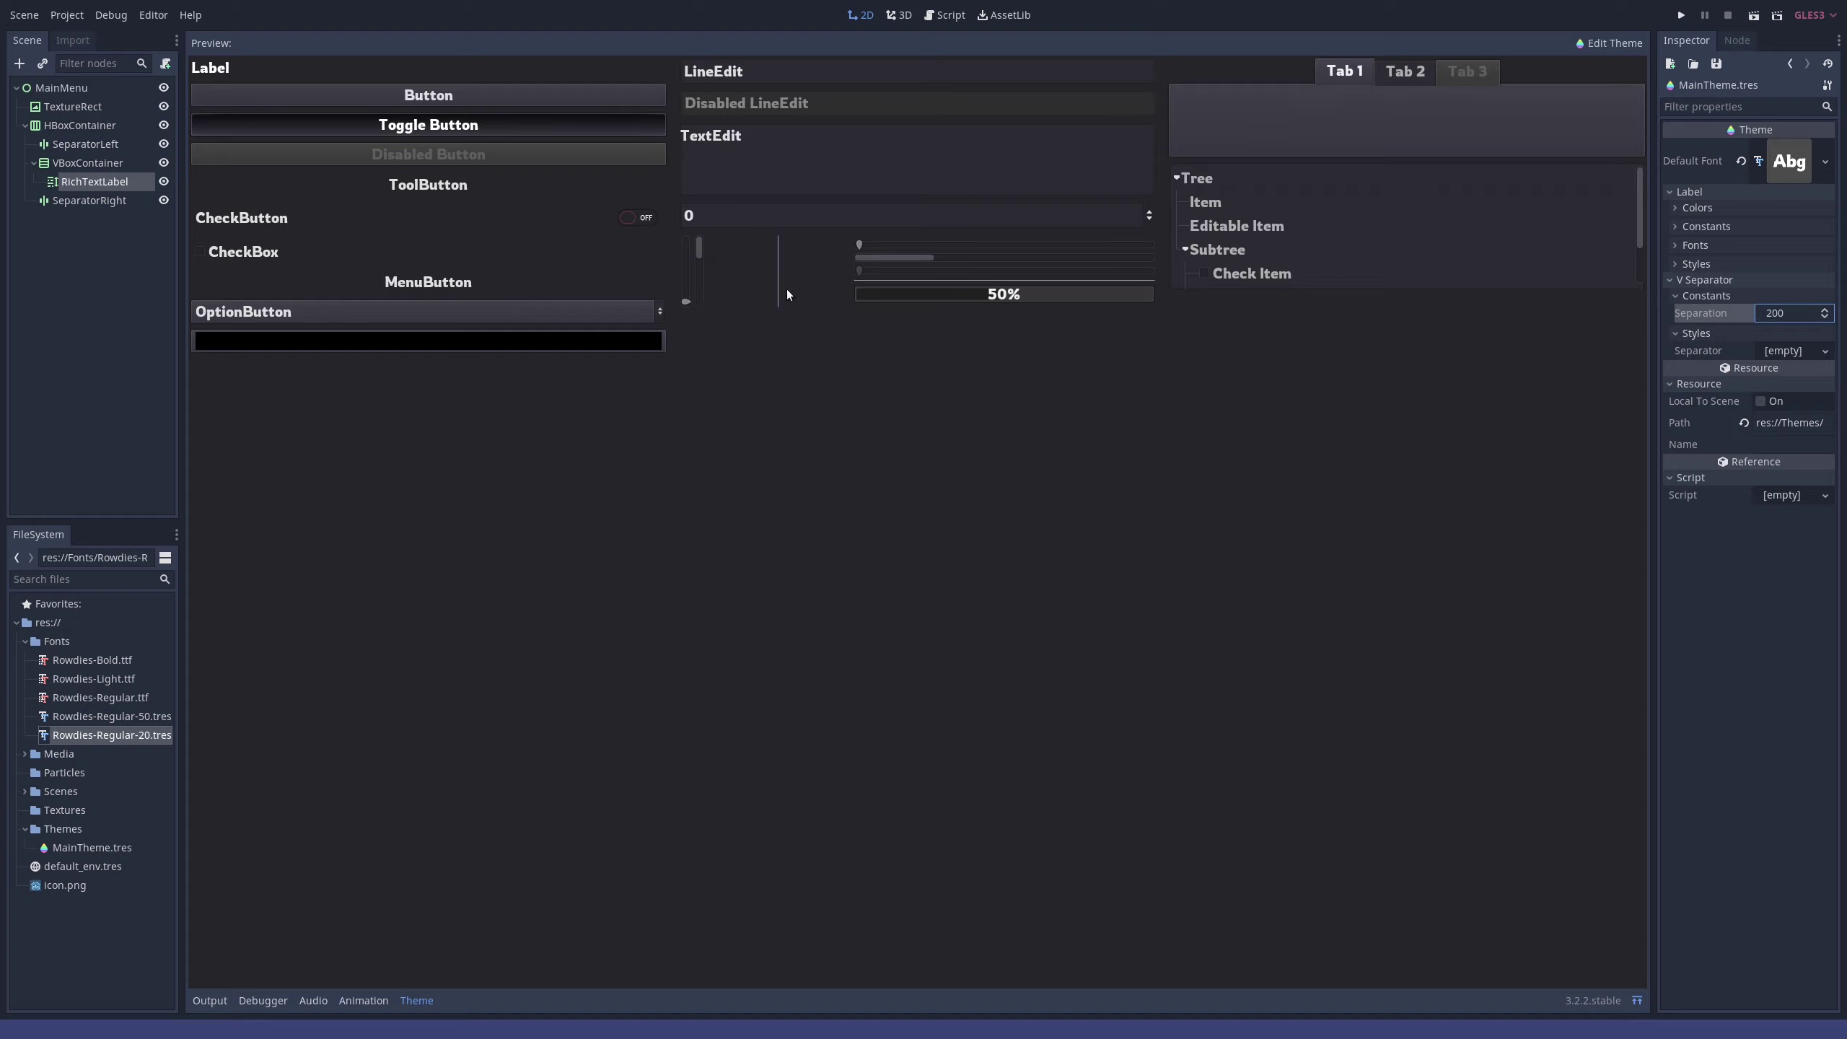
- Set the theme's V Separator separation constant to 100
click(1789, 313)
text(100)
key(Return)
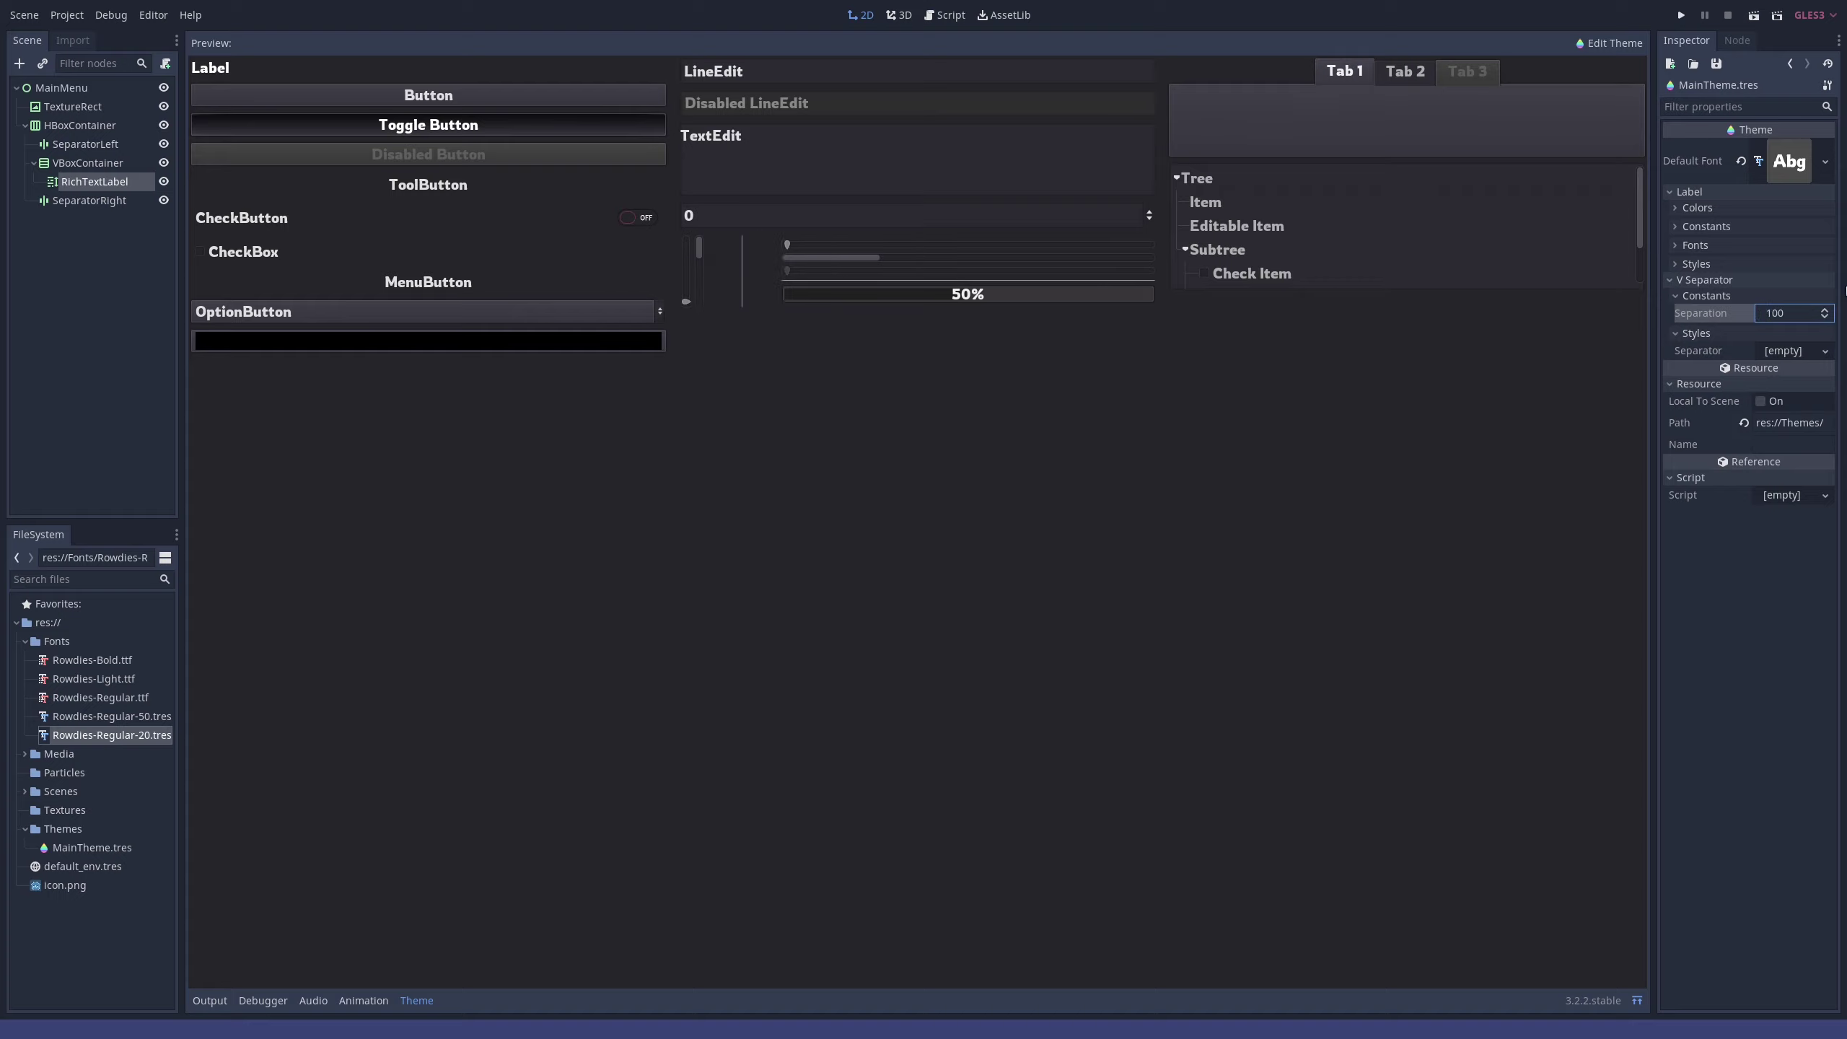
click(1706, 317)
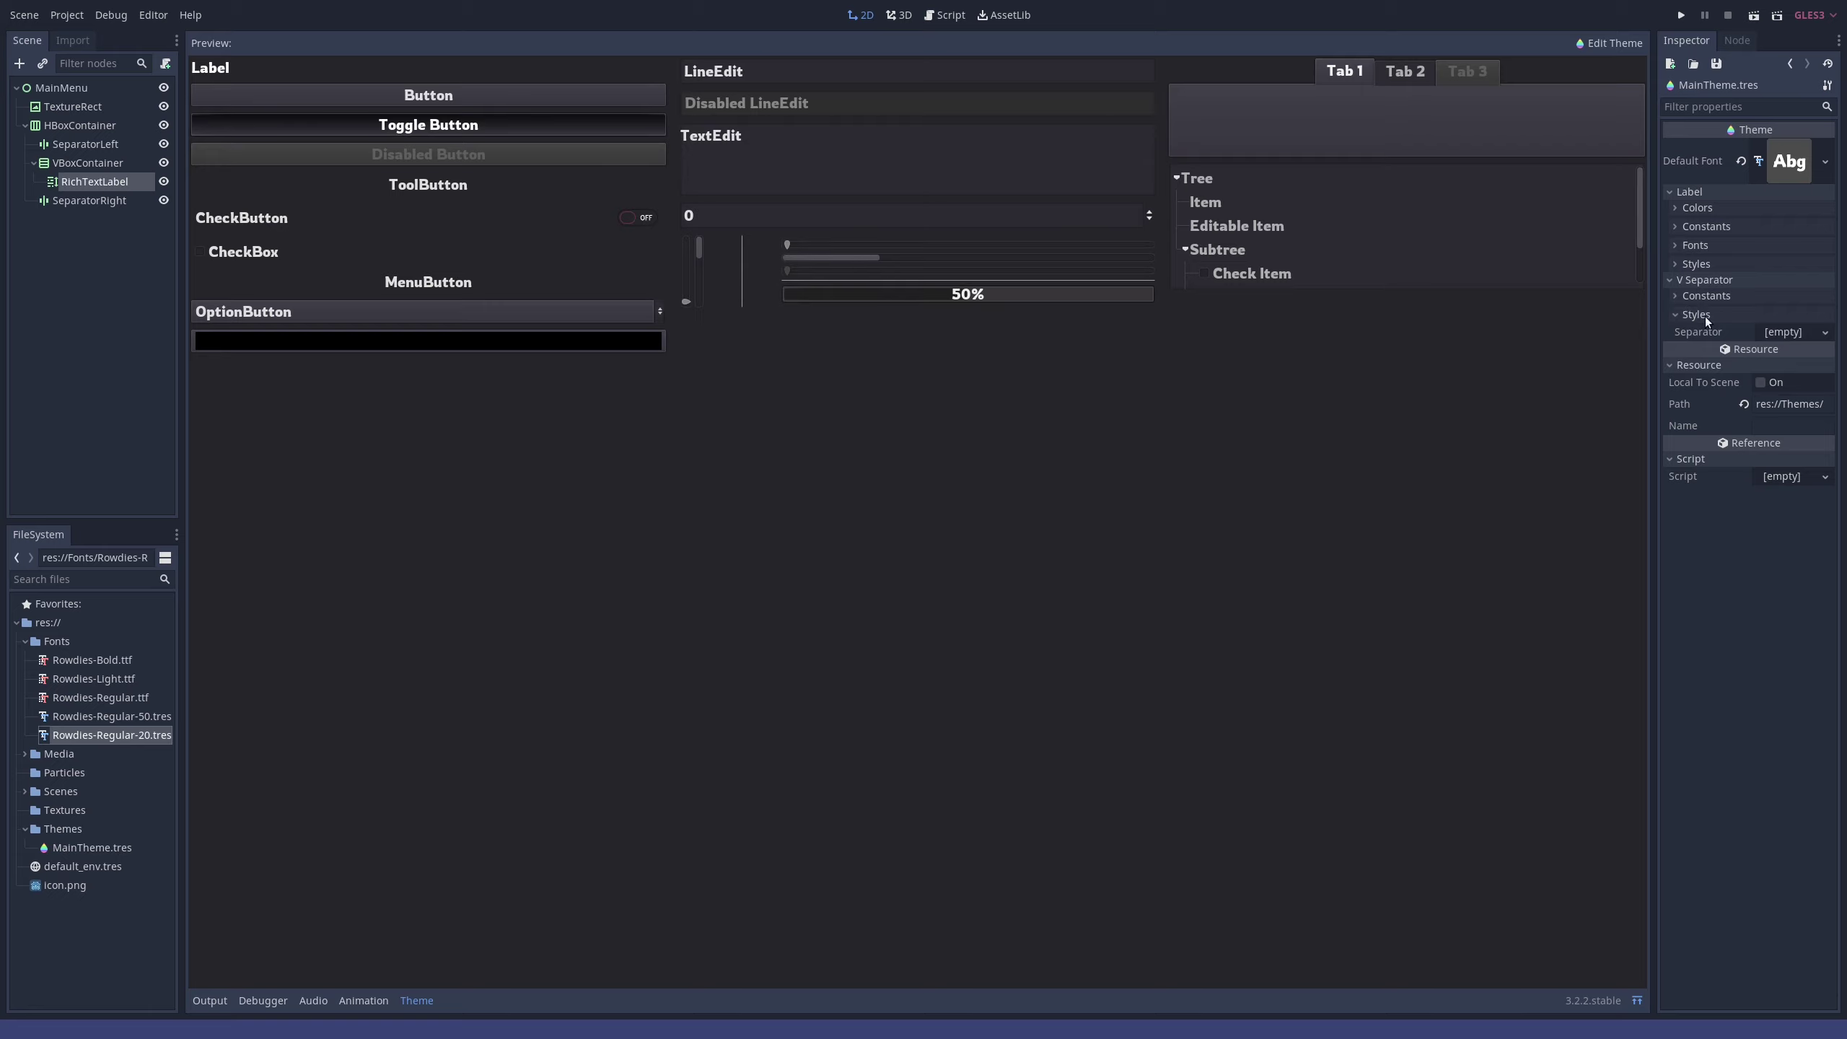
click(71, 146)
click(79, 175)
right_click(86, 127)
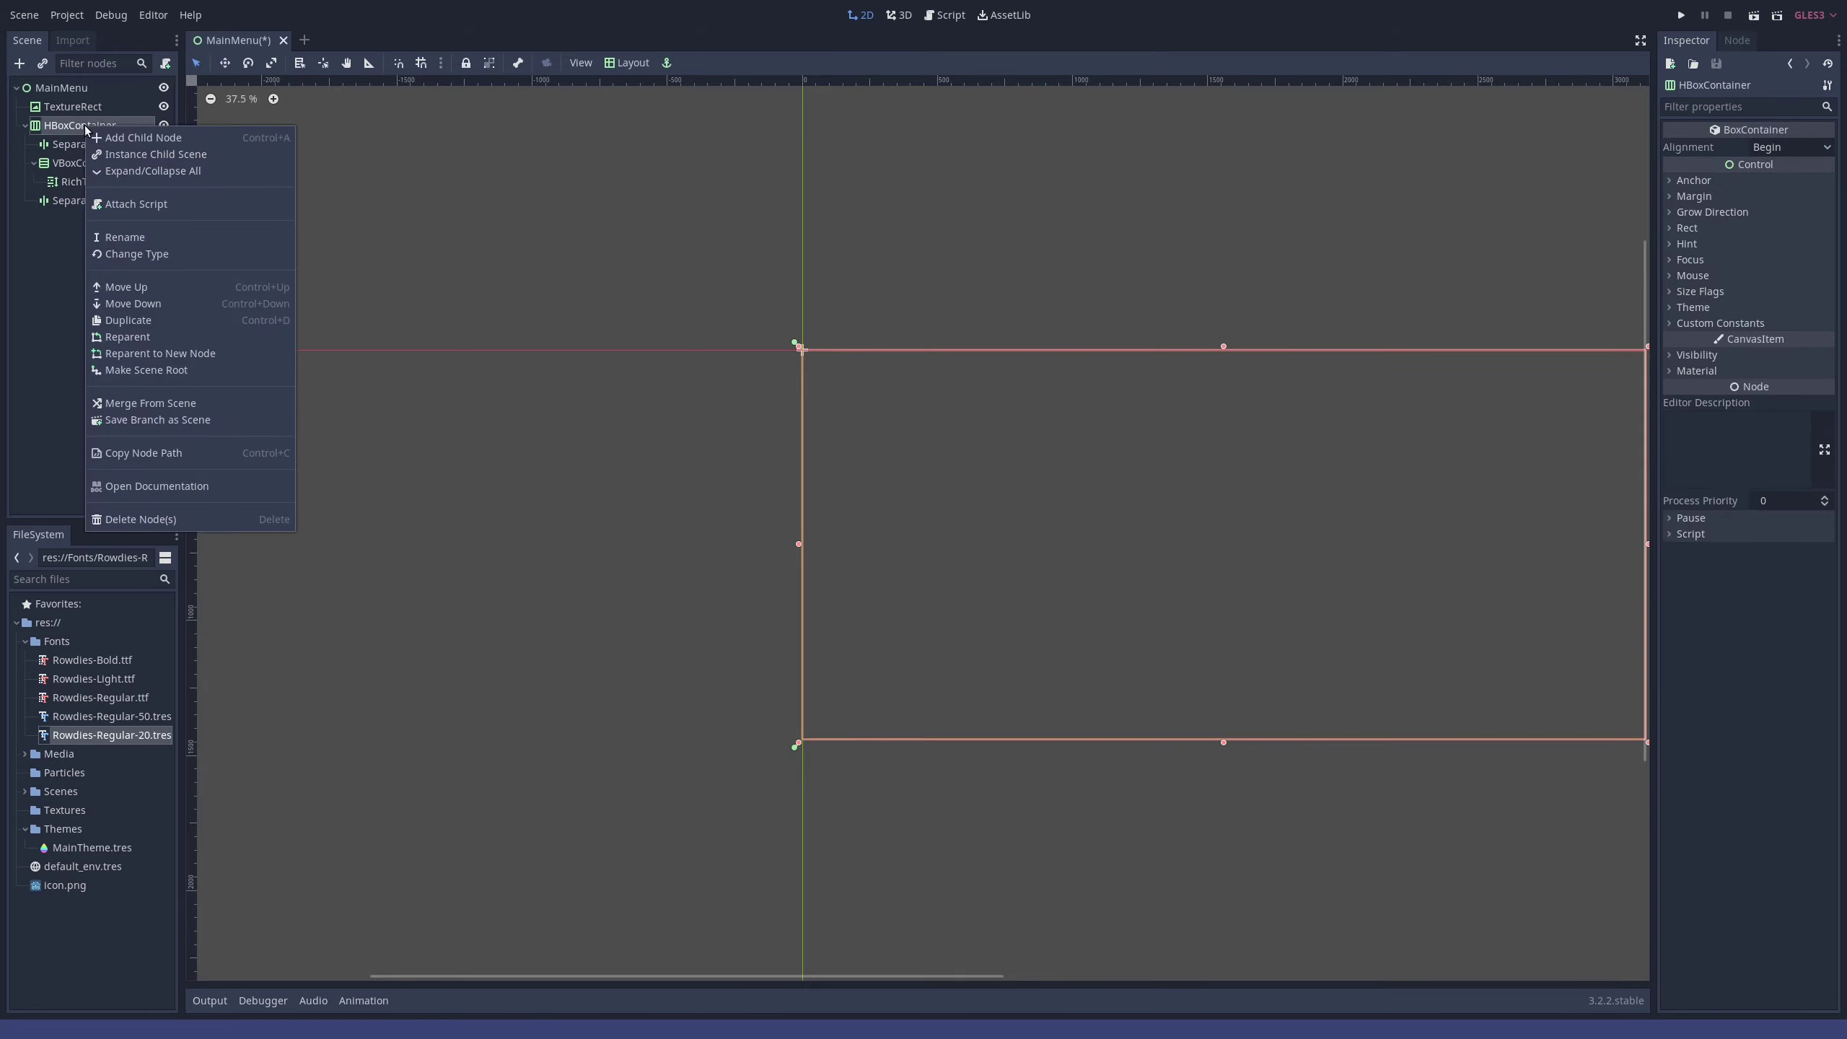
click(143, 138)
click(735, 358)
click(736, 358)
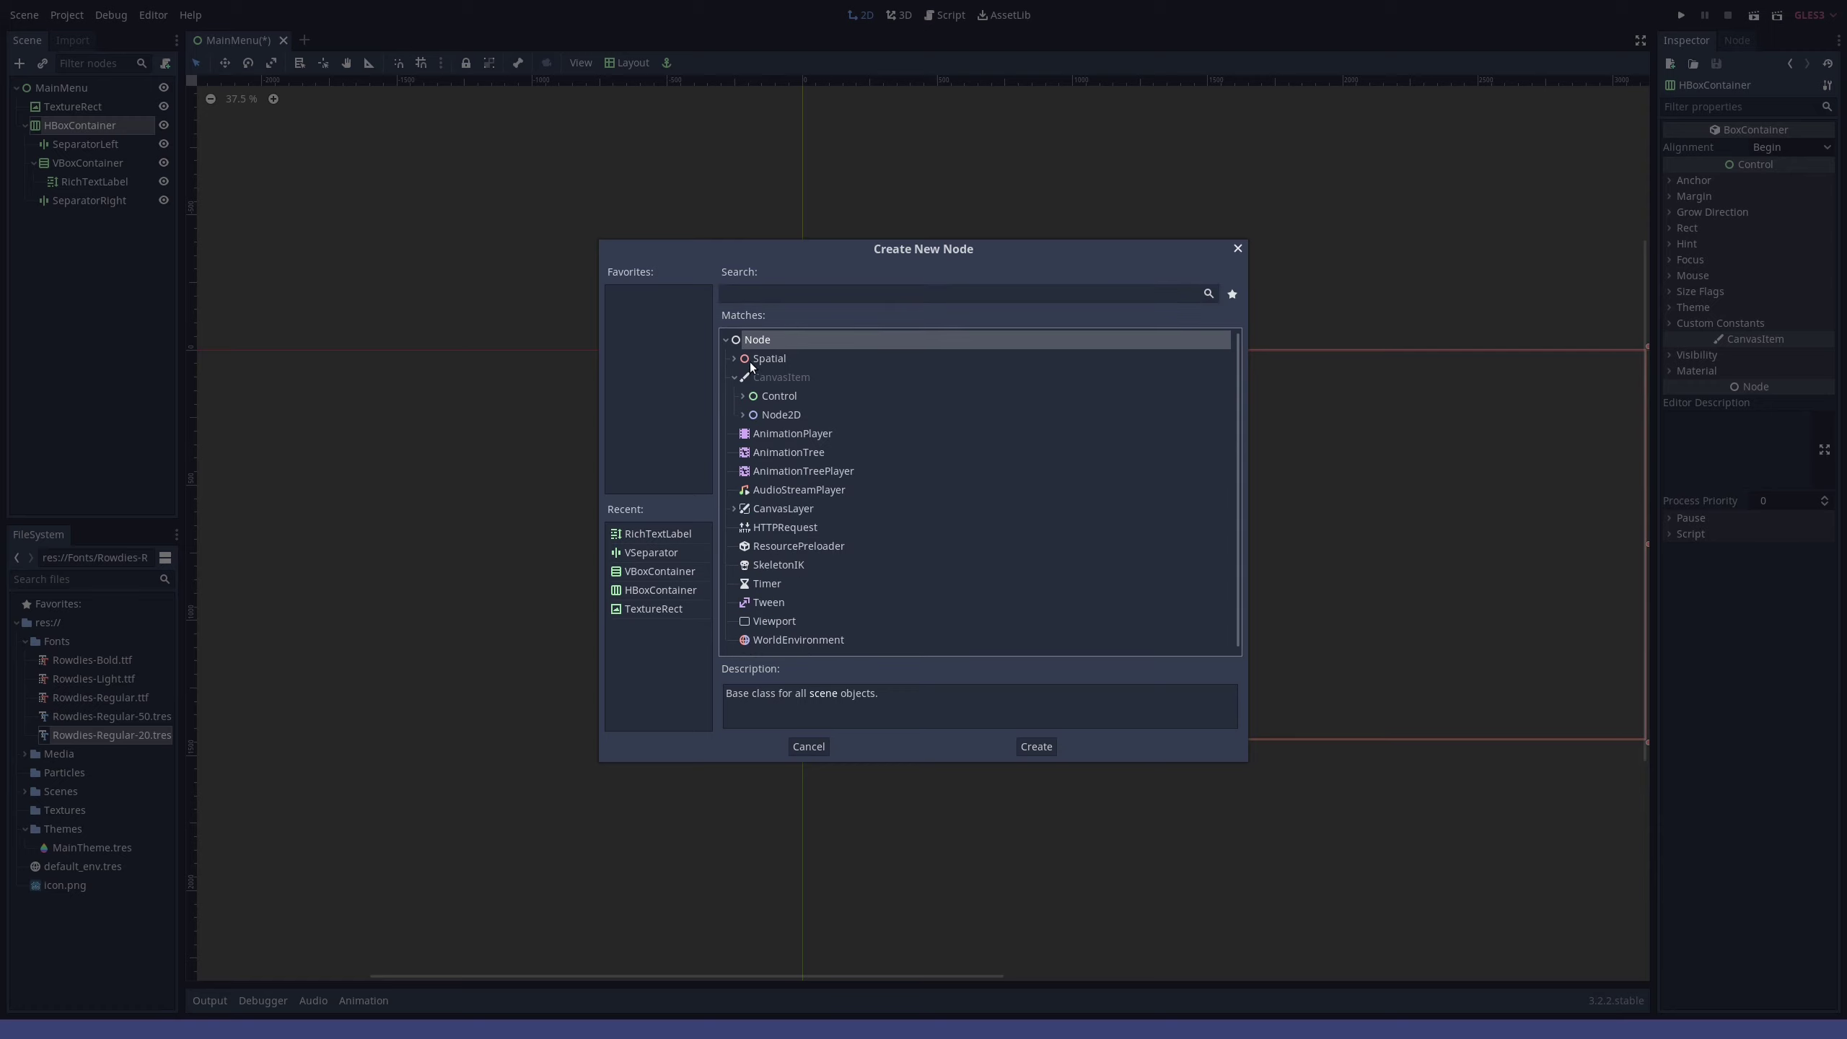
click(734, 357)
click(756, 396)
click(743, 415)
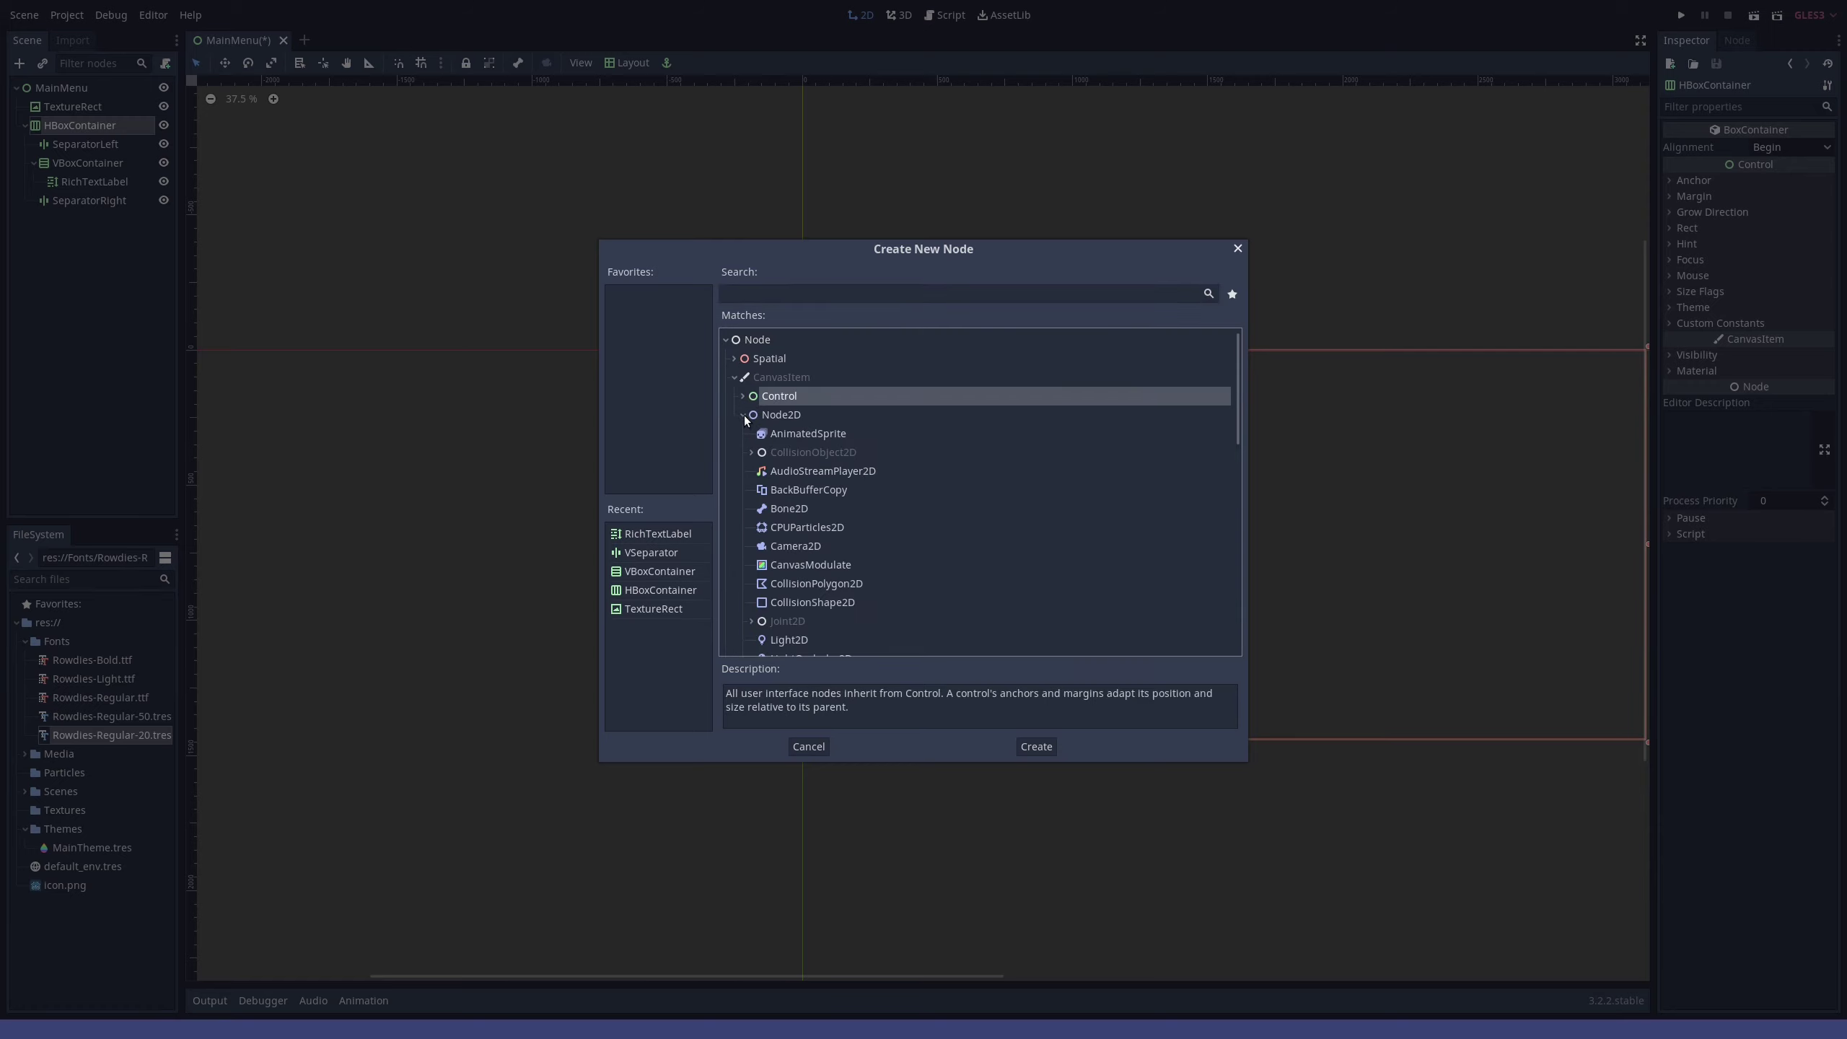
click(743, 415)
click(743, 395)
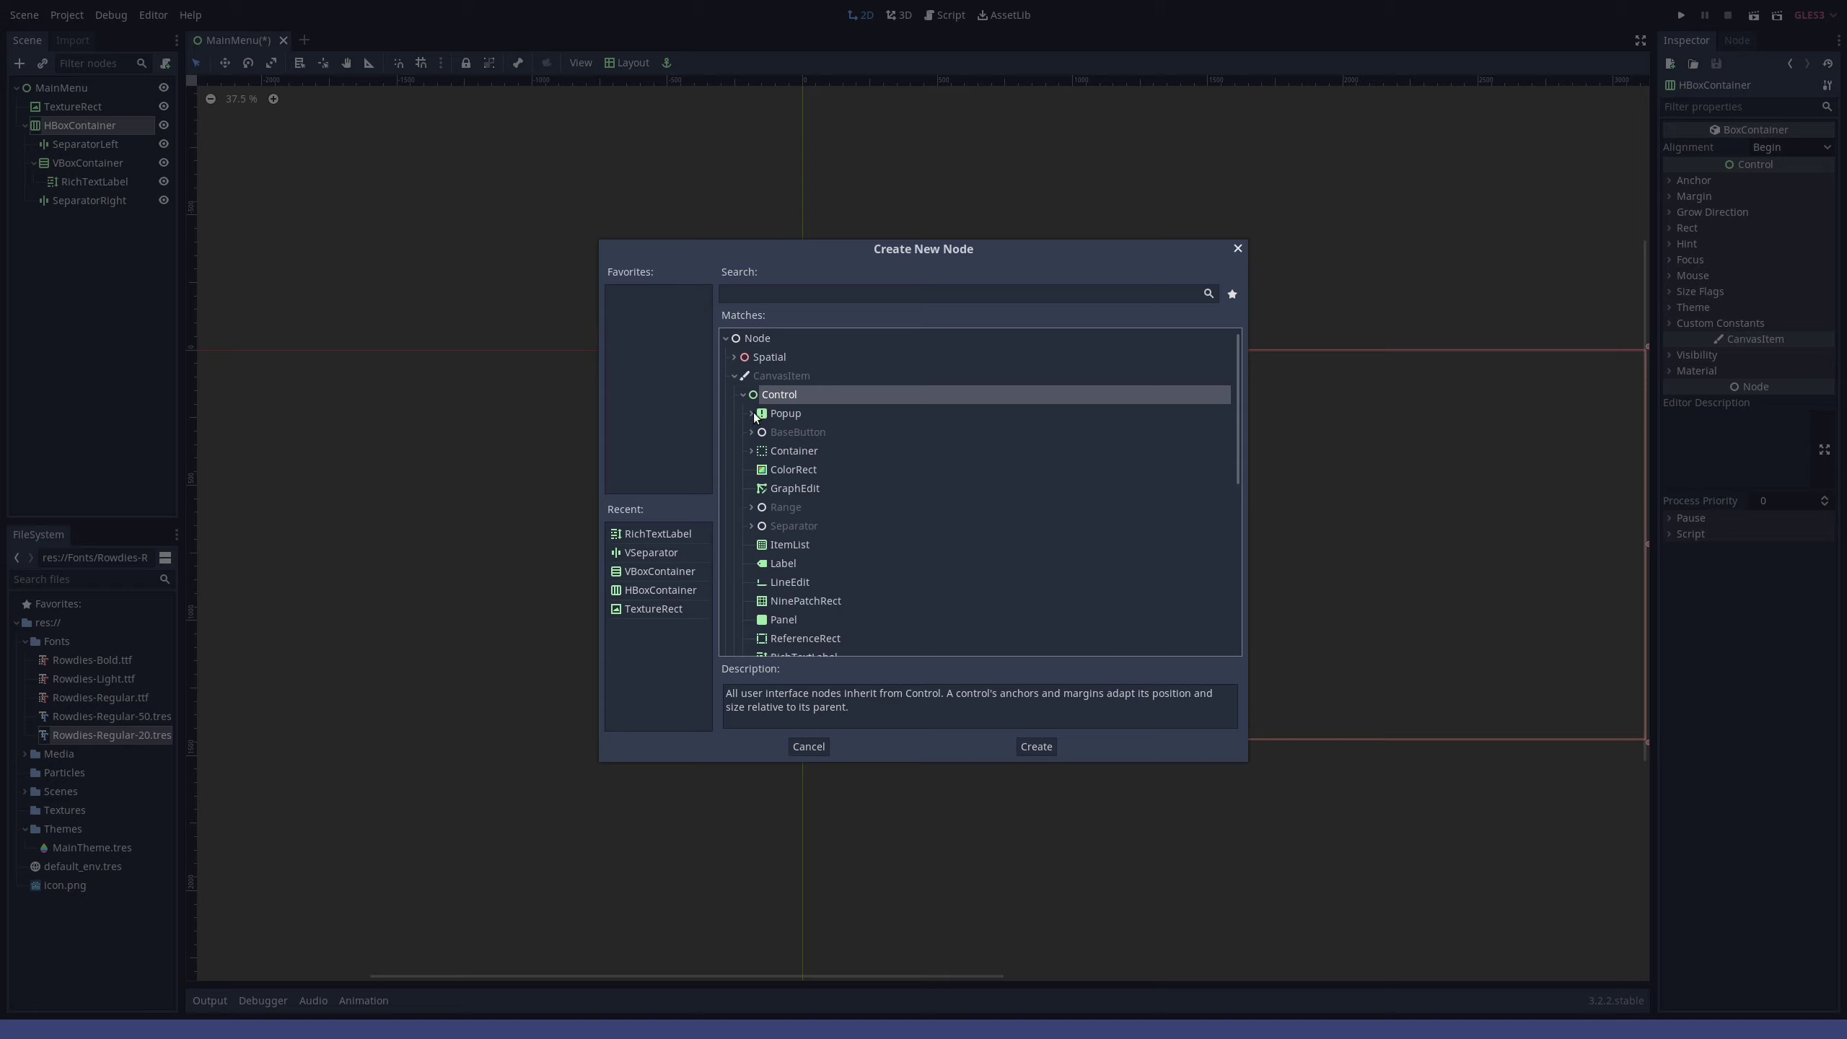
scroll(760, 499, down, 3)
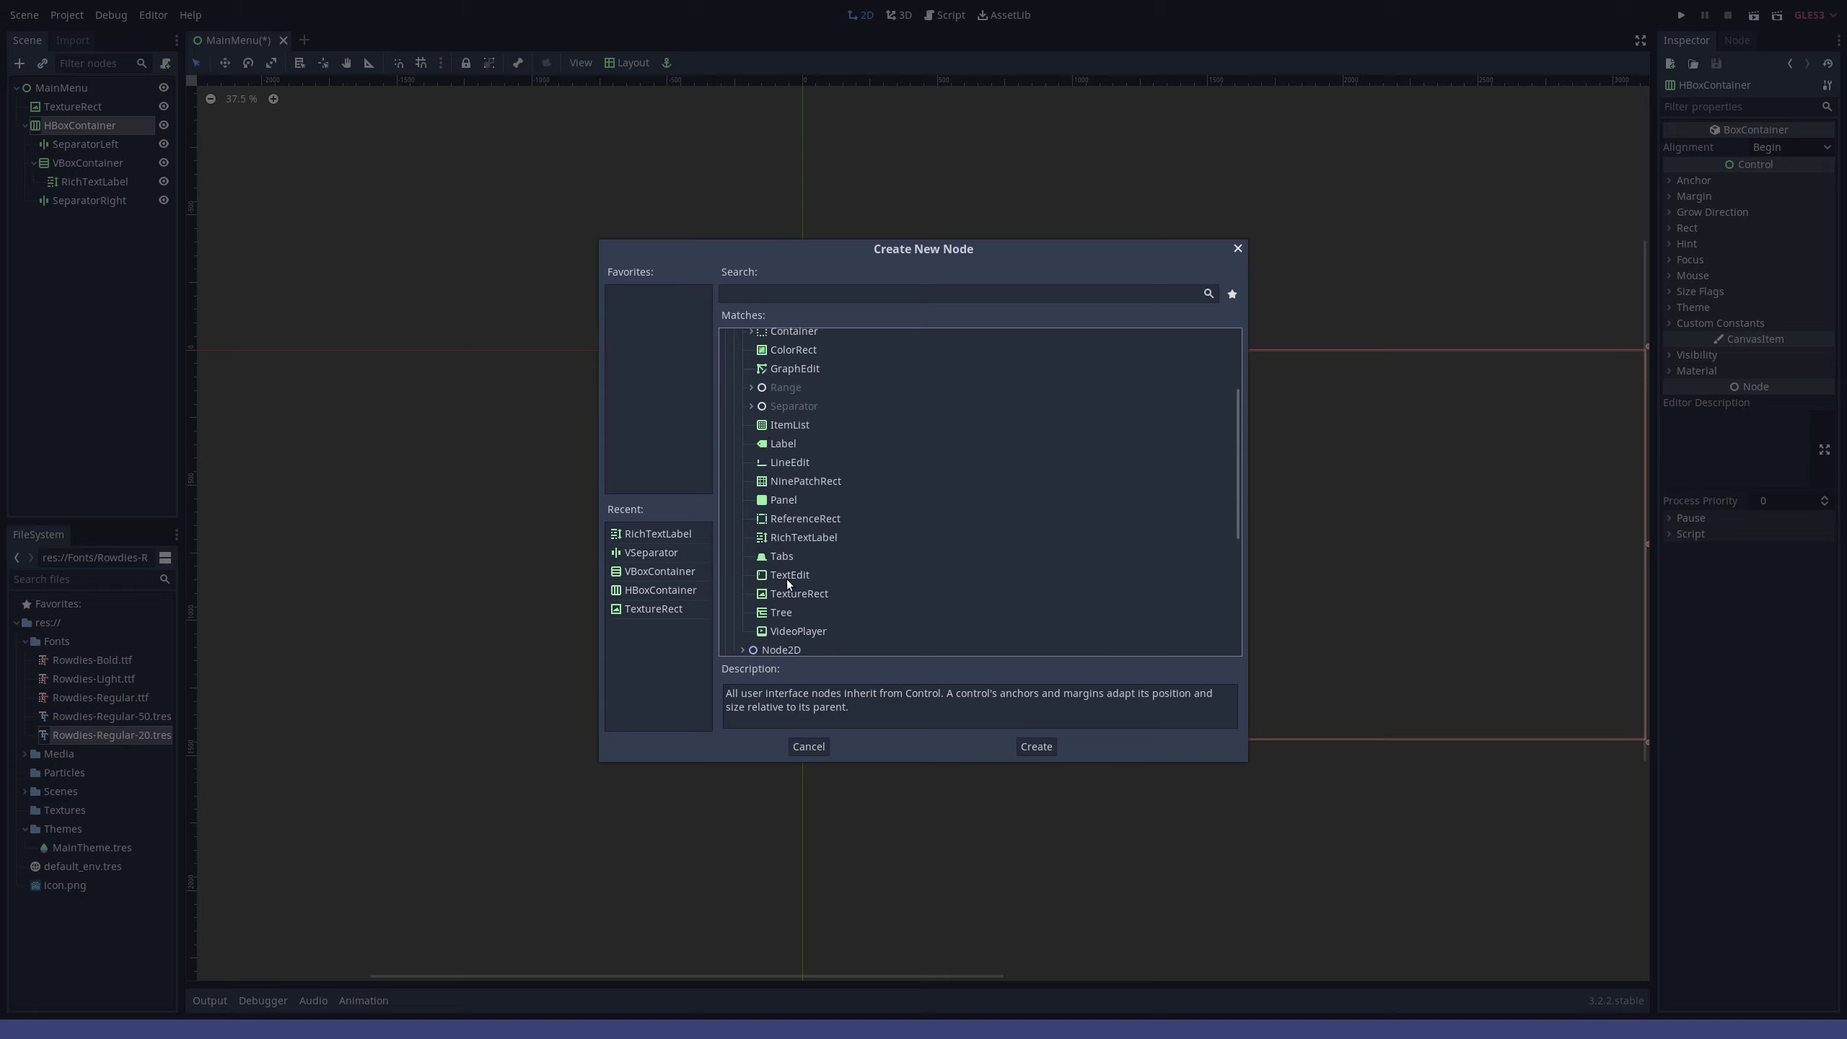
scroll(786, 553, up, 3)
click(752, 448)
scroll(765, 477, down, 1)
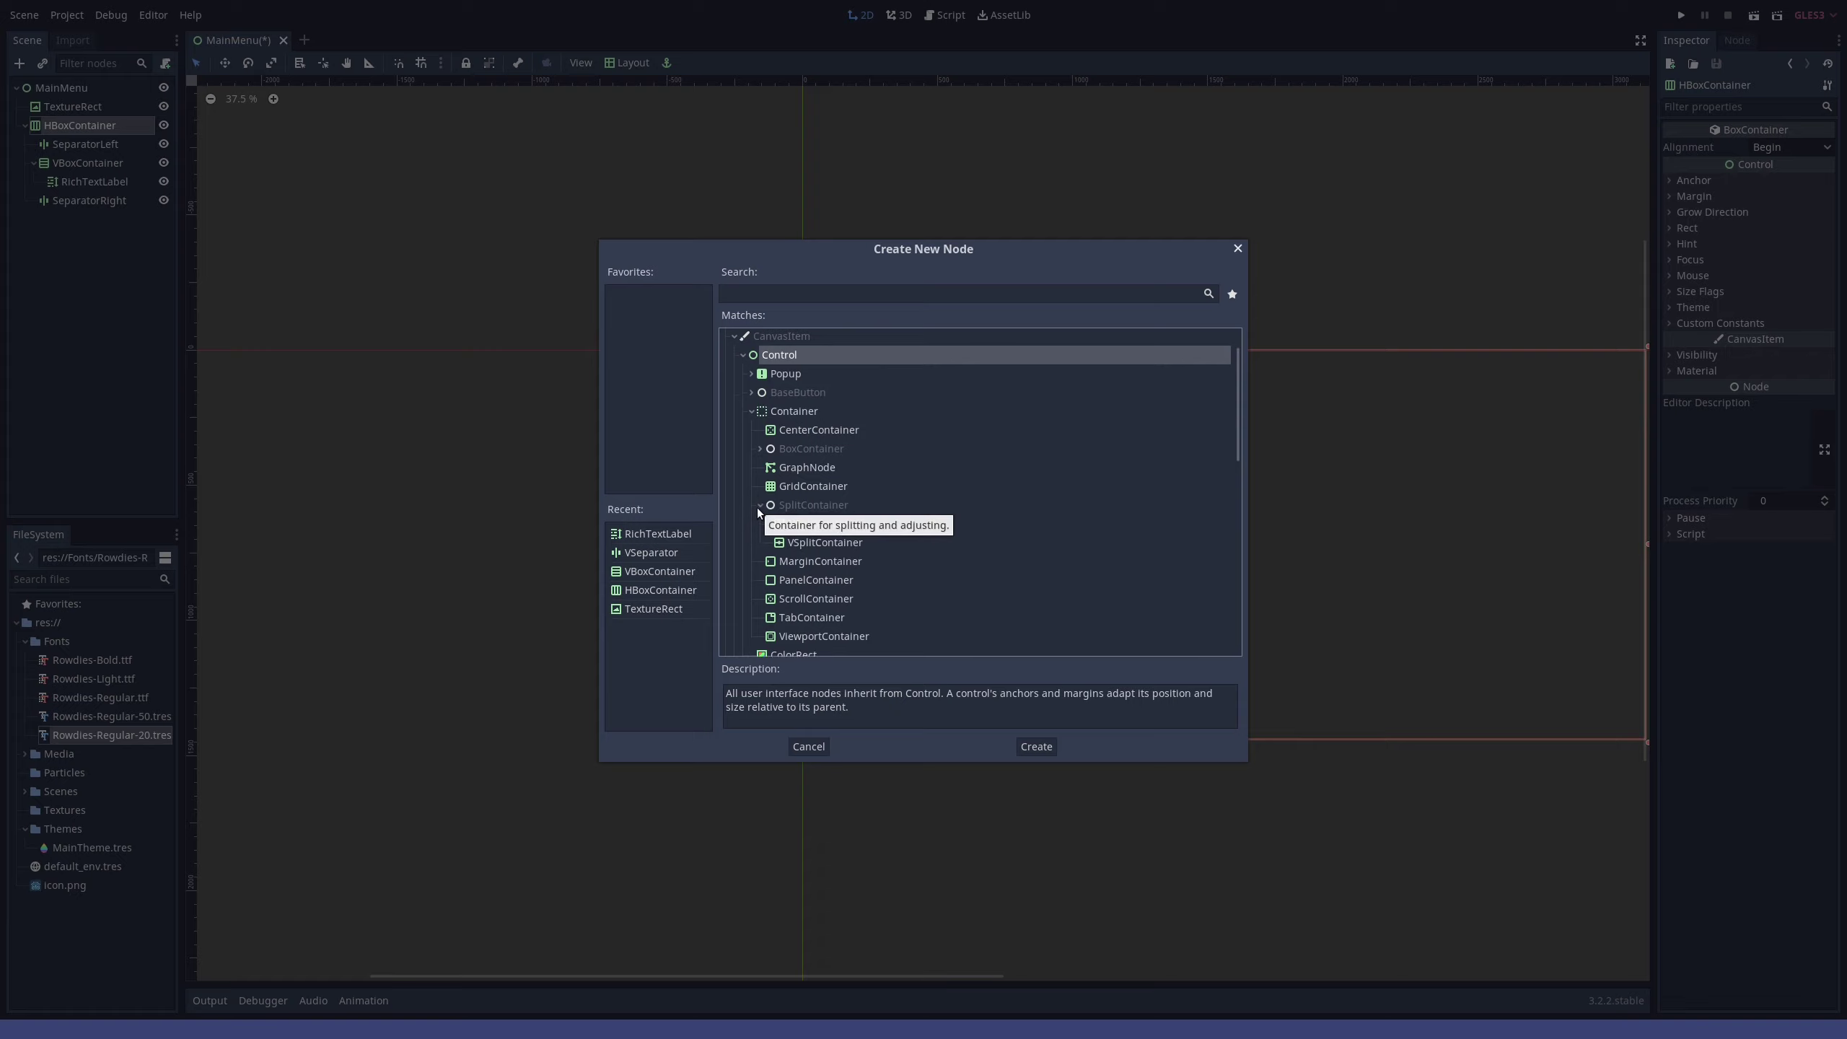
click(760, 448)
click(761, 450)
click(812, 431)
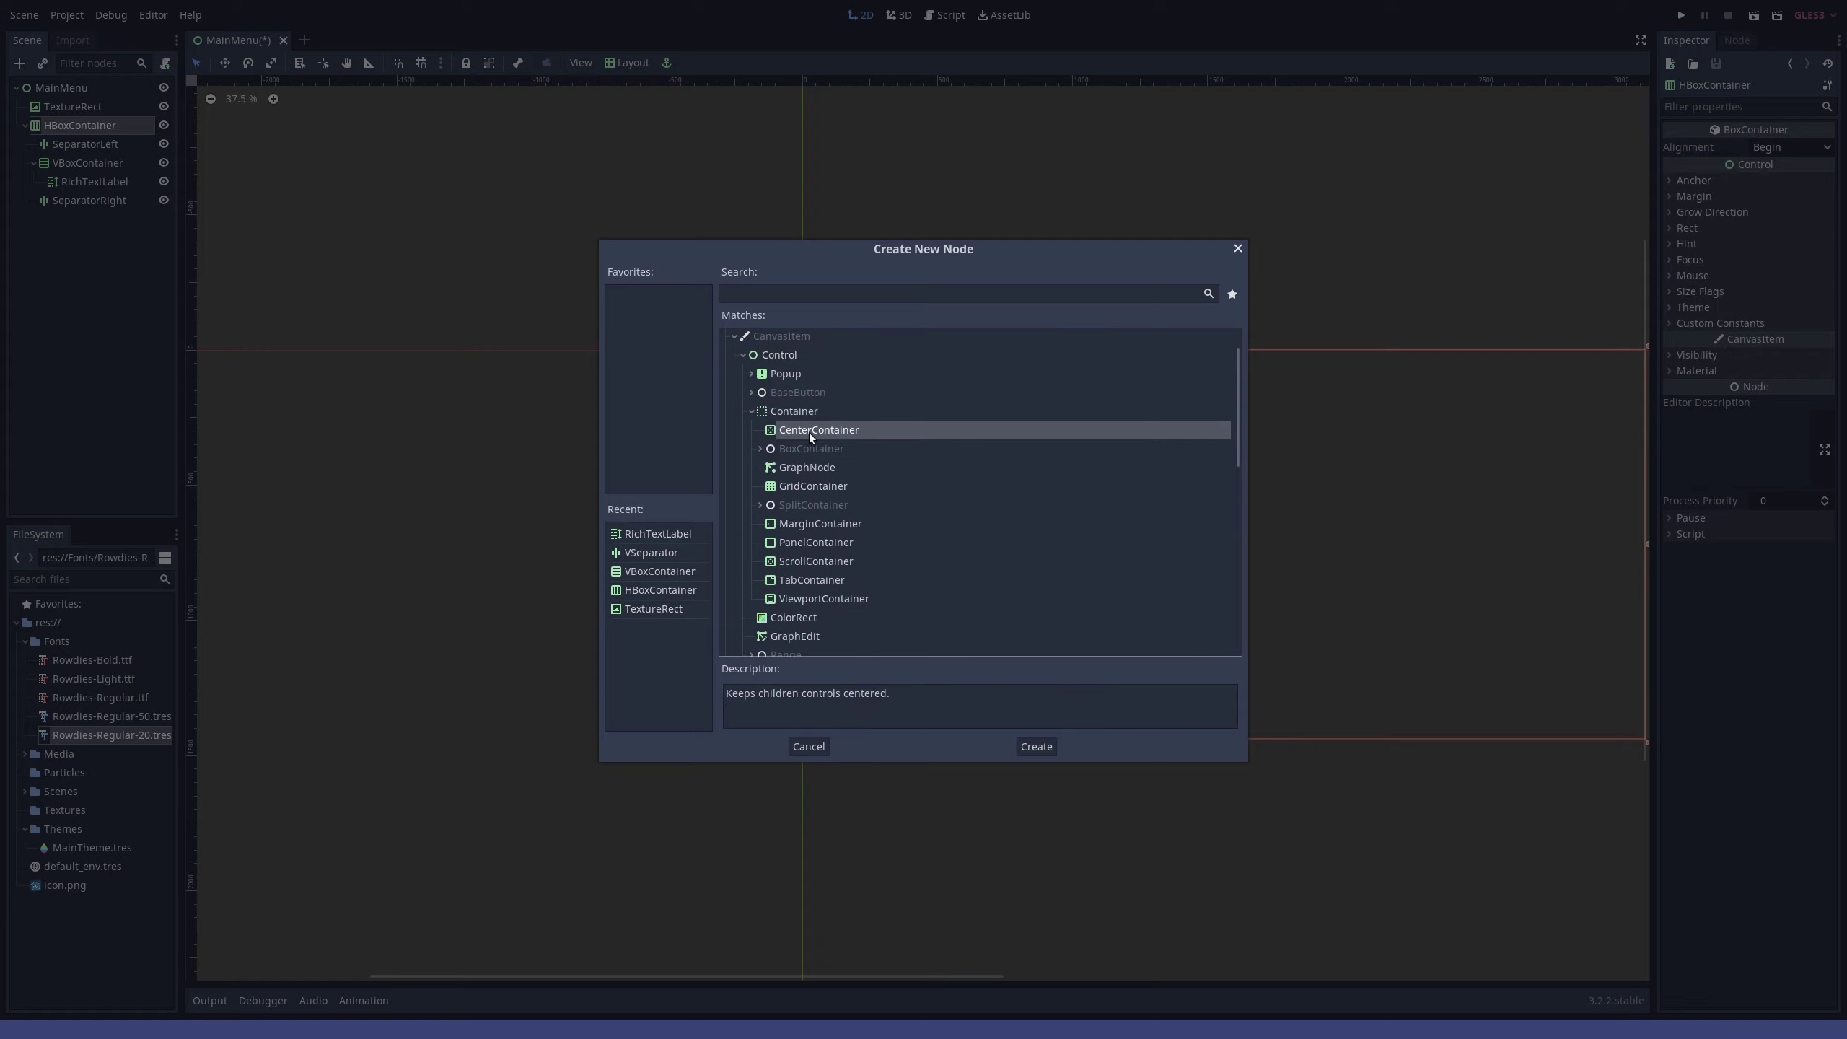
key(Escape)
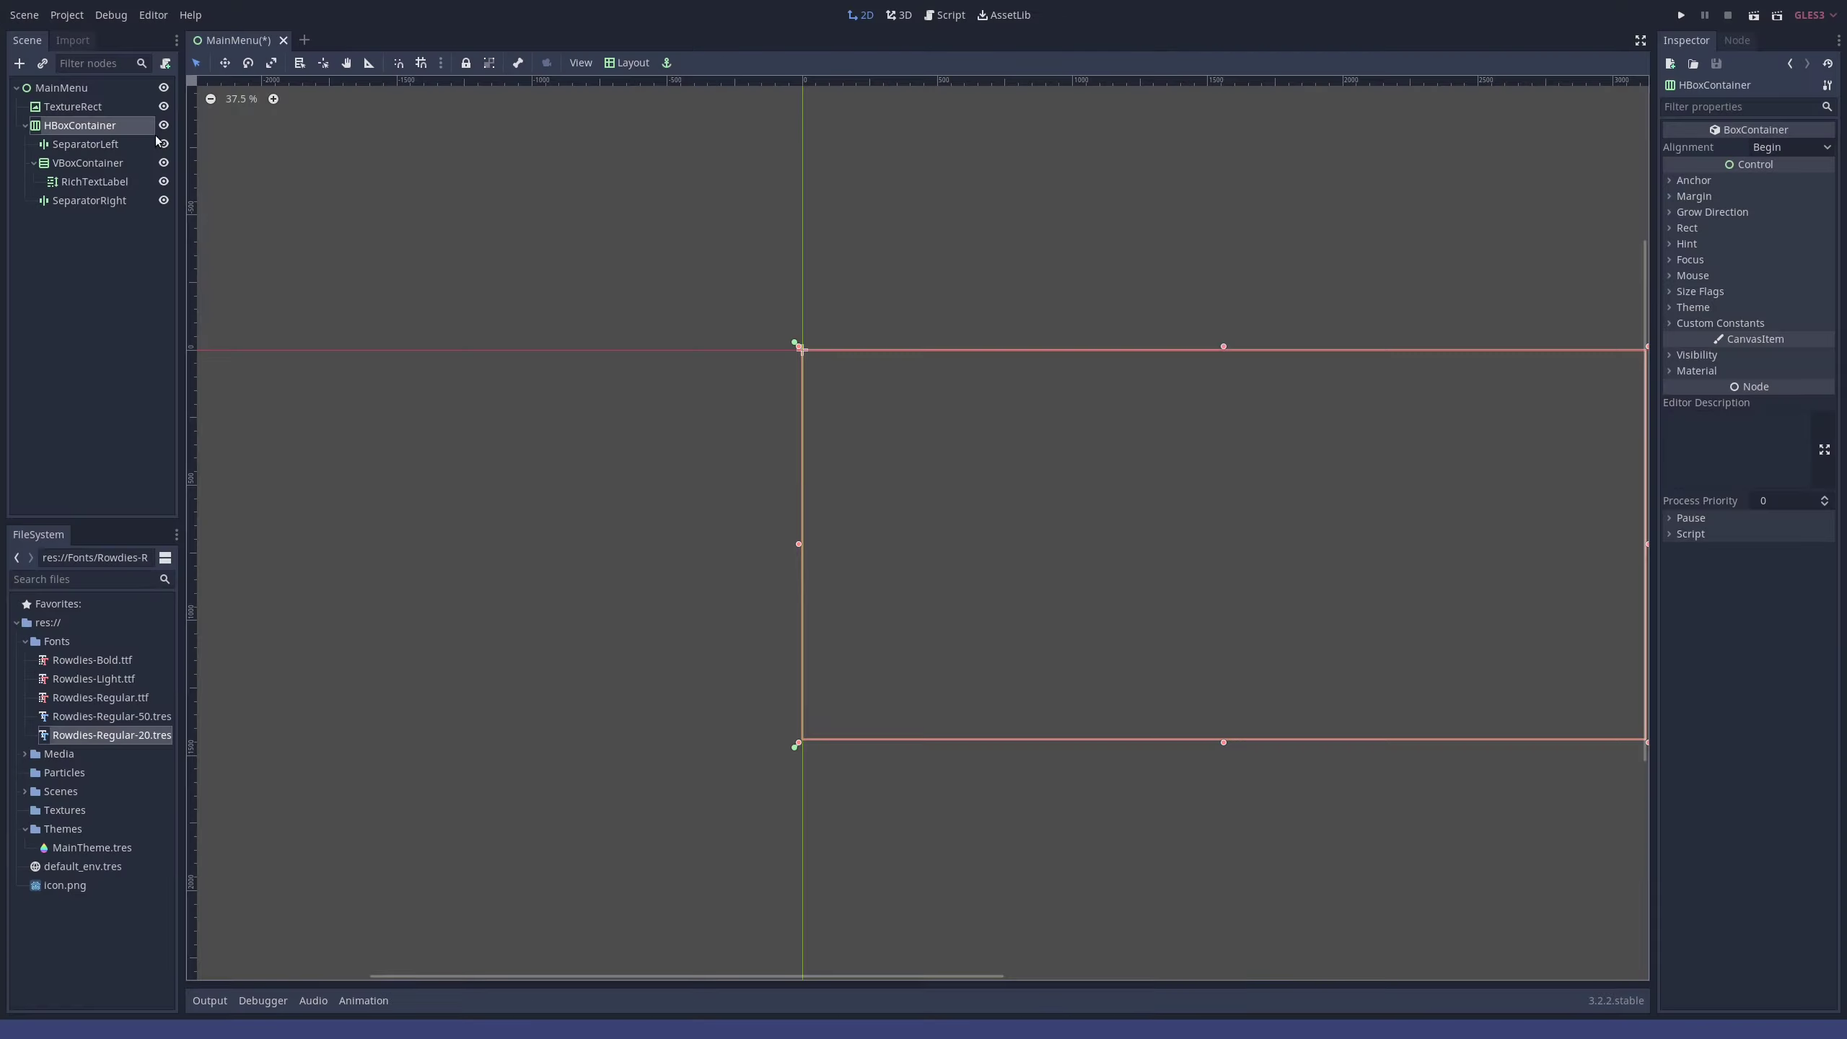
- Add a CenterContainer node directly under MainMenu and set its layout to fill the full scene rectangle
click(70, 89)
key(ctrl+a)
click(742, 397)
scroll(815, 508, down, 3)
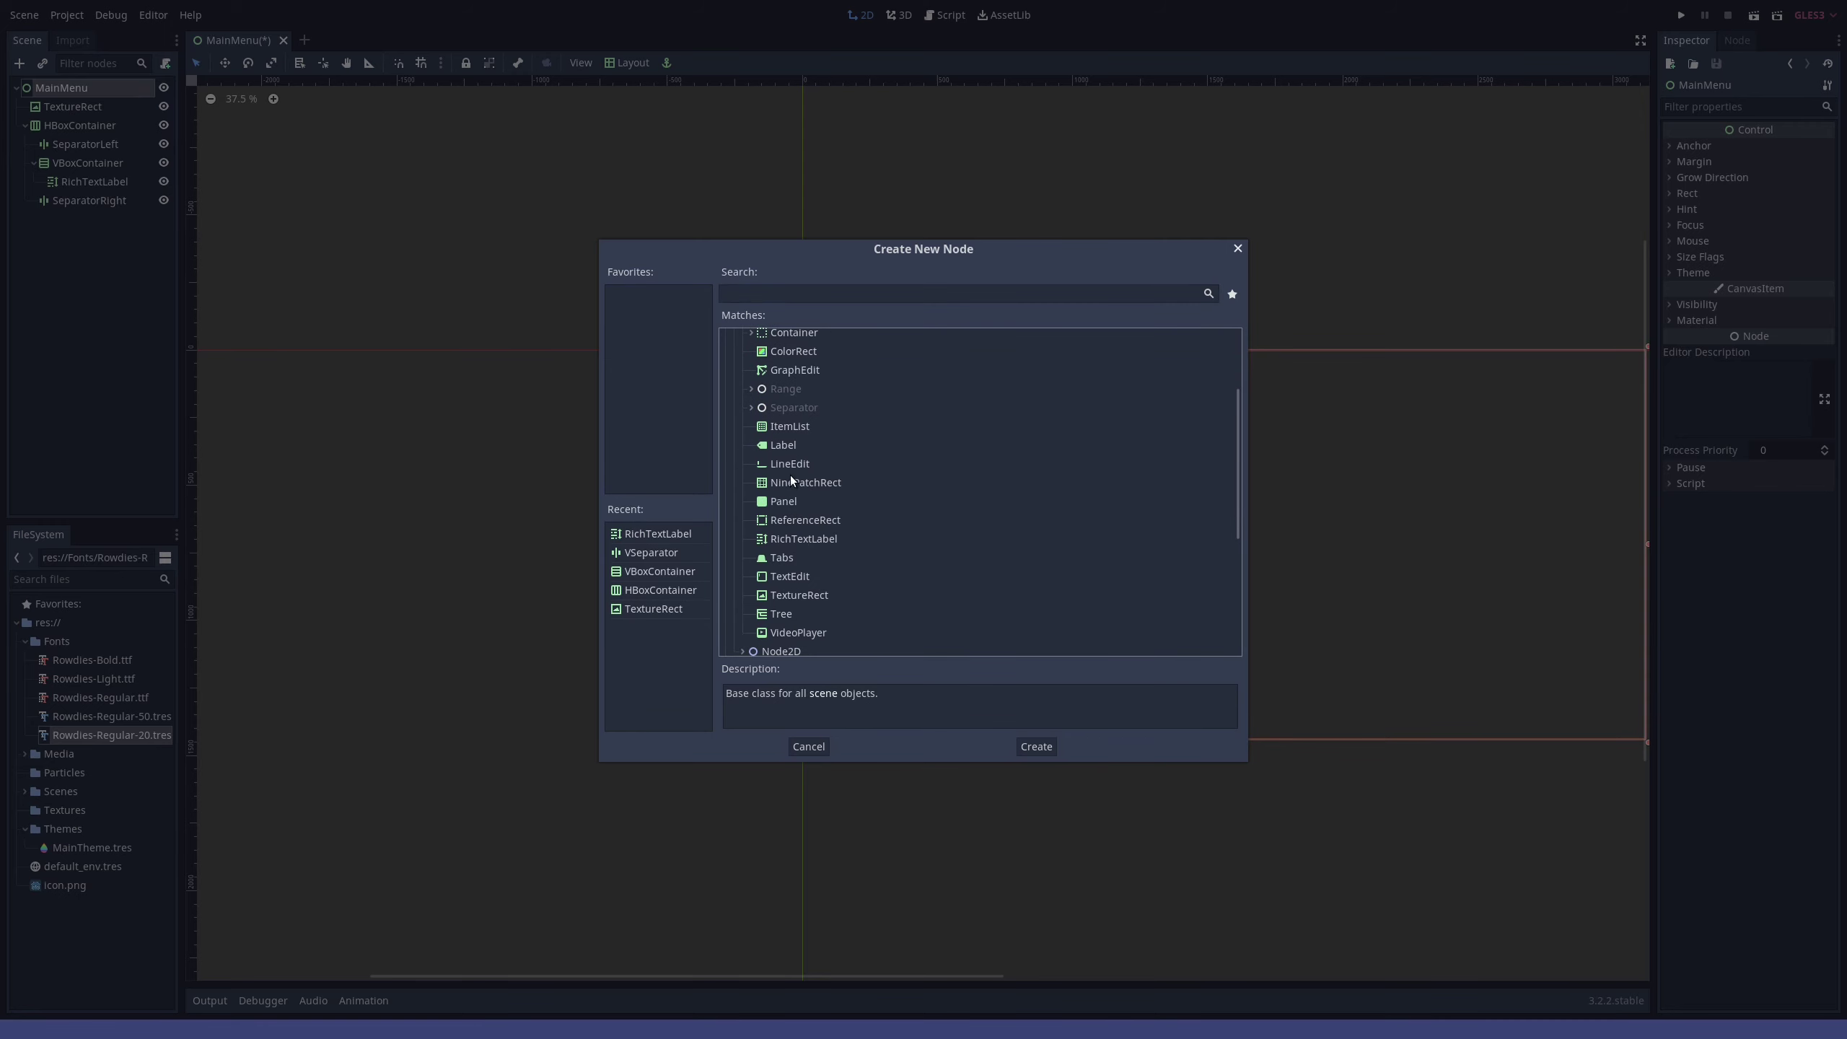
scroll(790, 479, up, 1)
click(750, 372)
click(804, 392)
click(1037, 747)
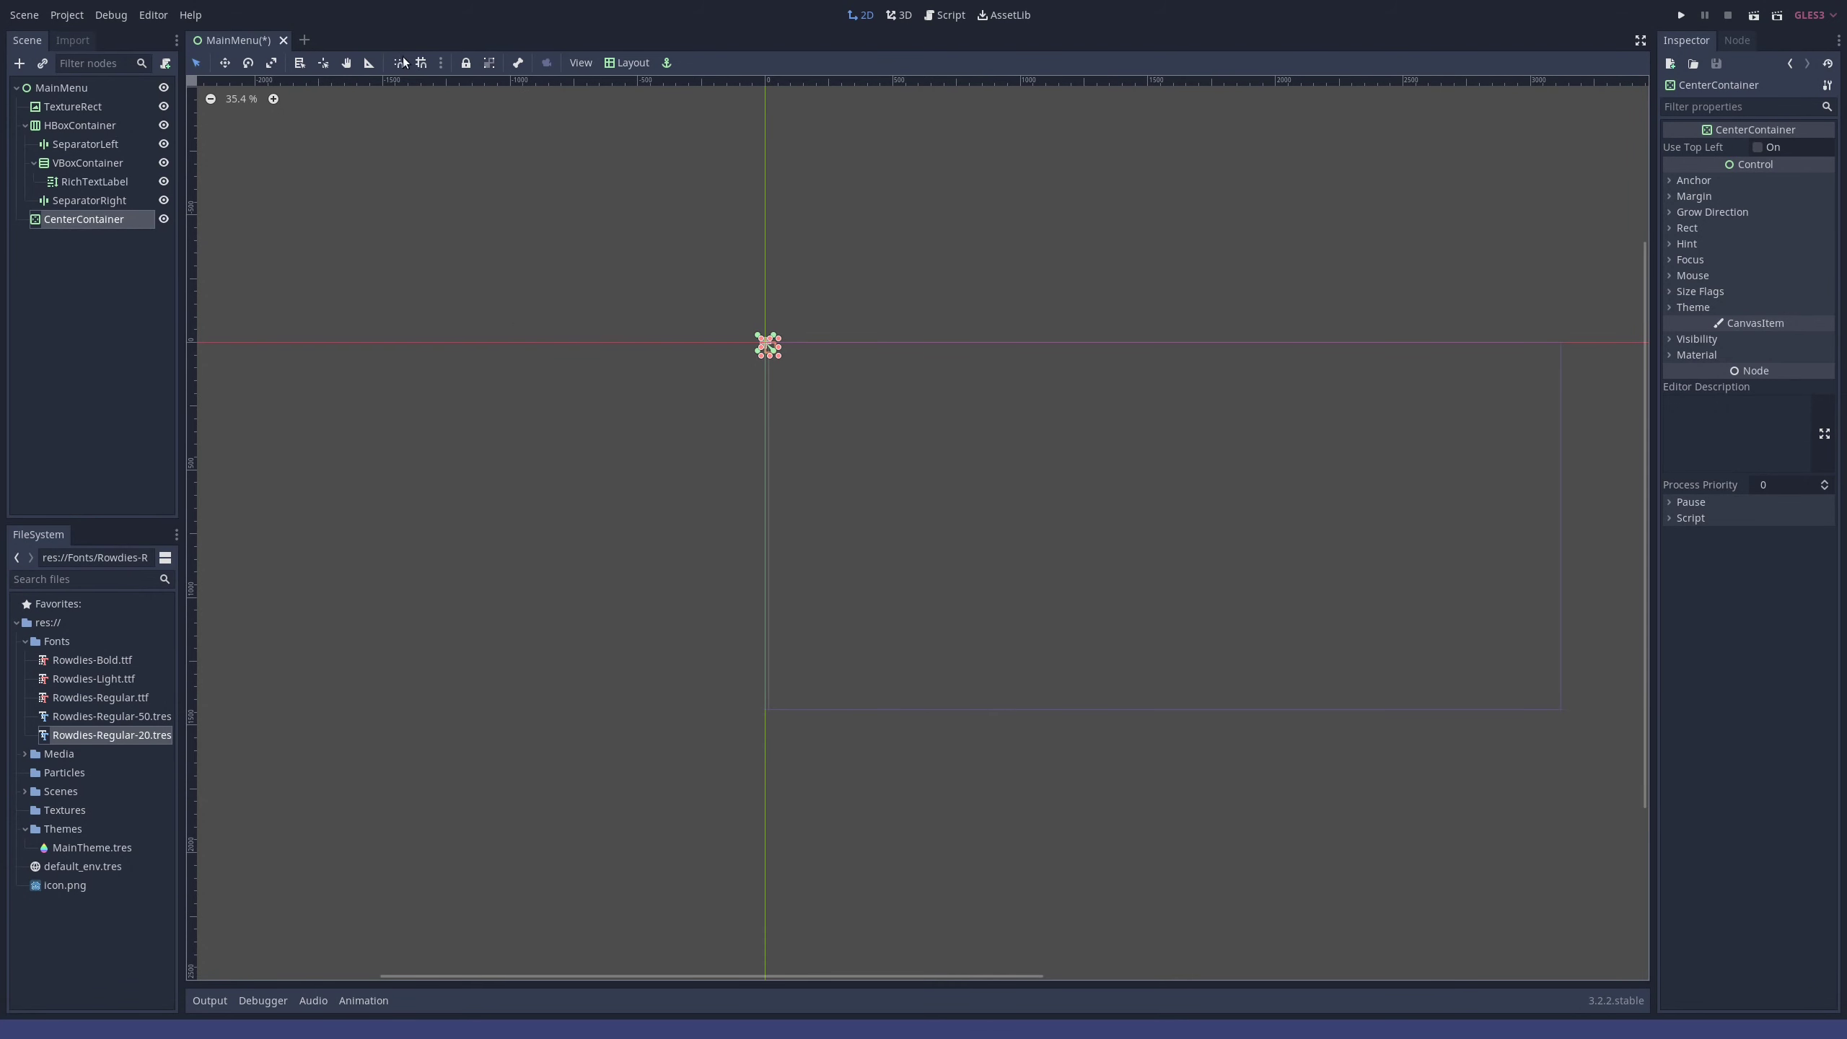
click(627, 62)
click(651, 380)
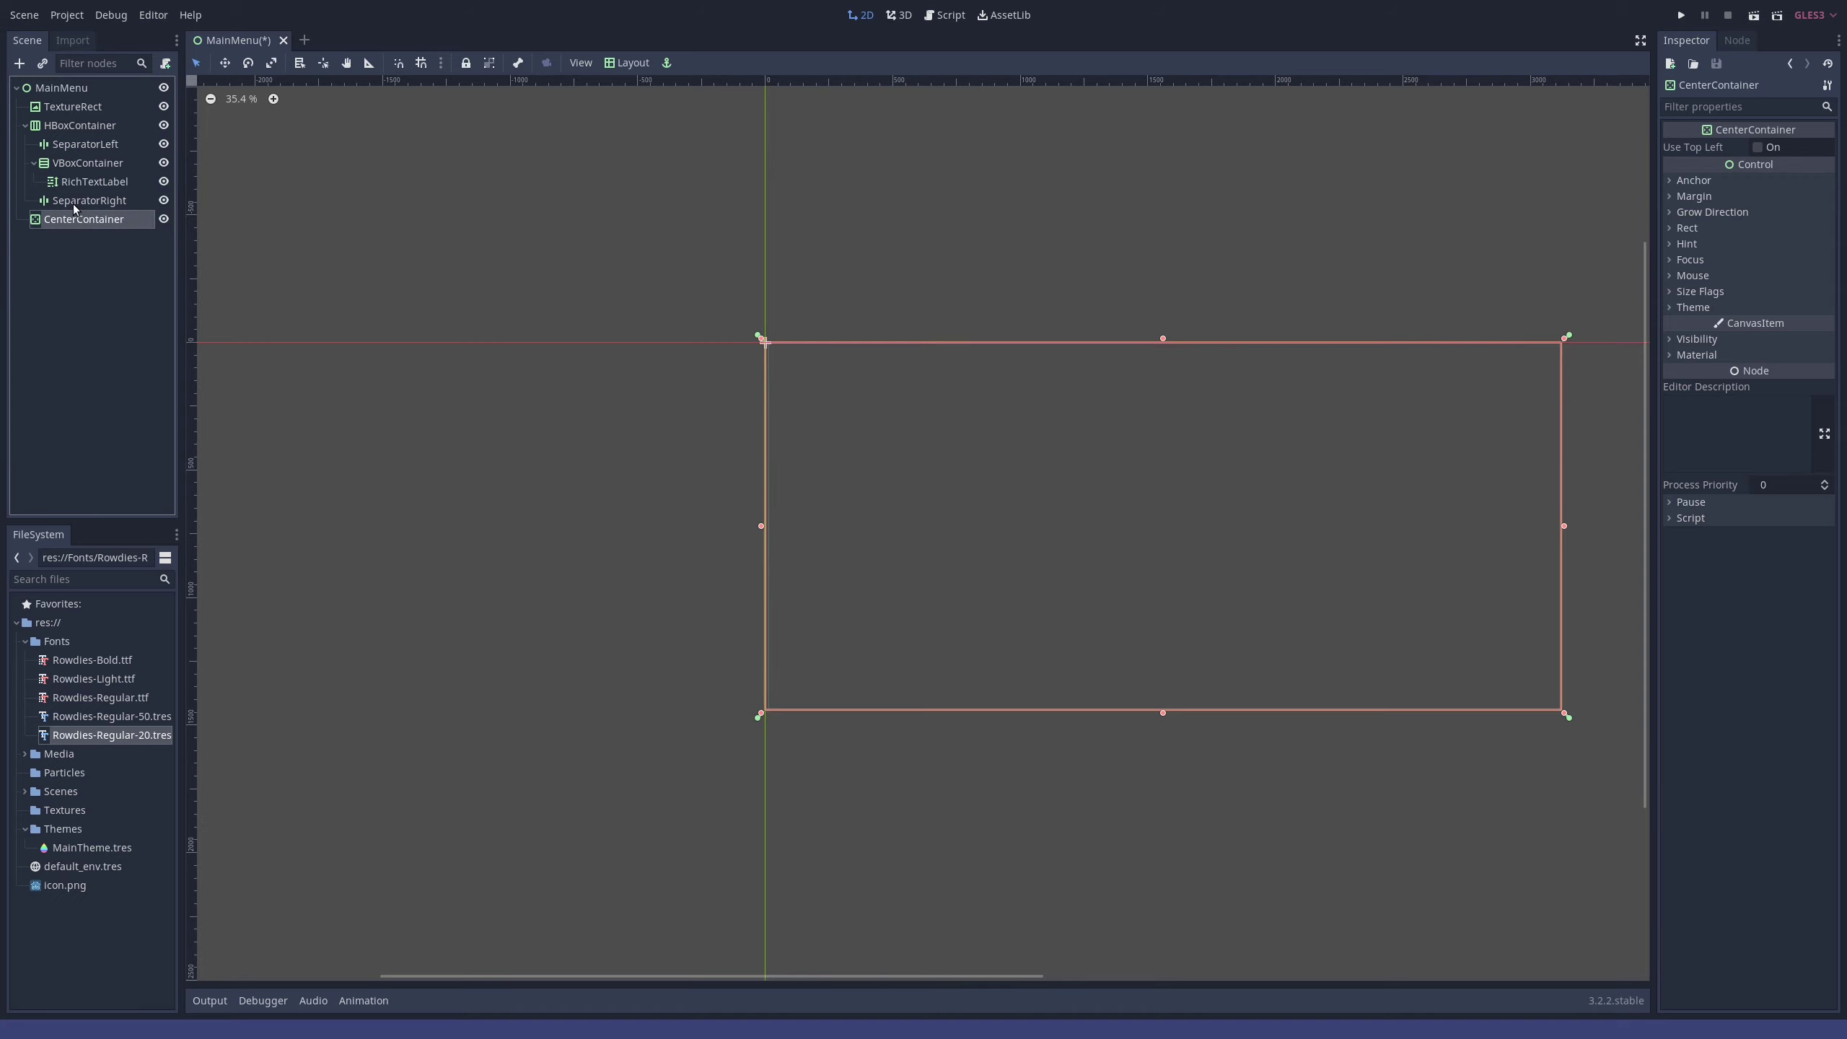
- Delete the HBoxContainer node together with its separators and nested label container
click(72, 202)
click(93, 162)
click(93, 145)
click(94, 127)
click(26, 125)
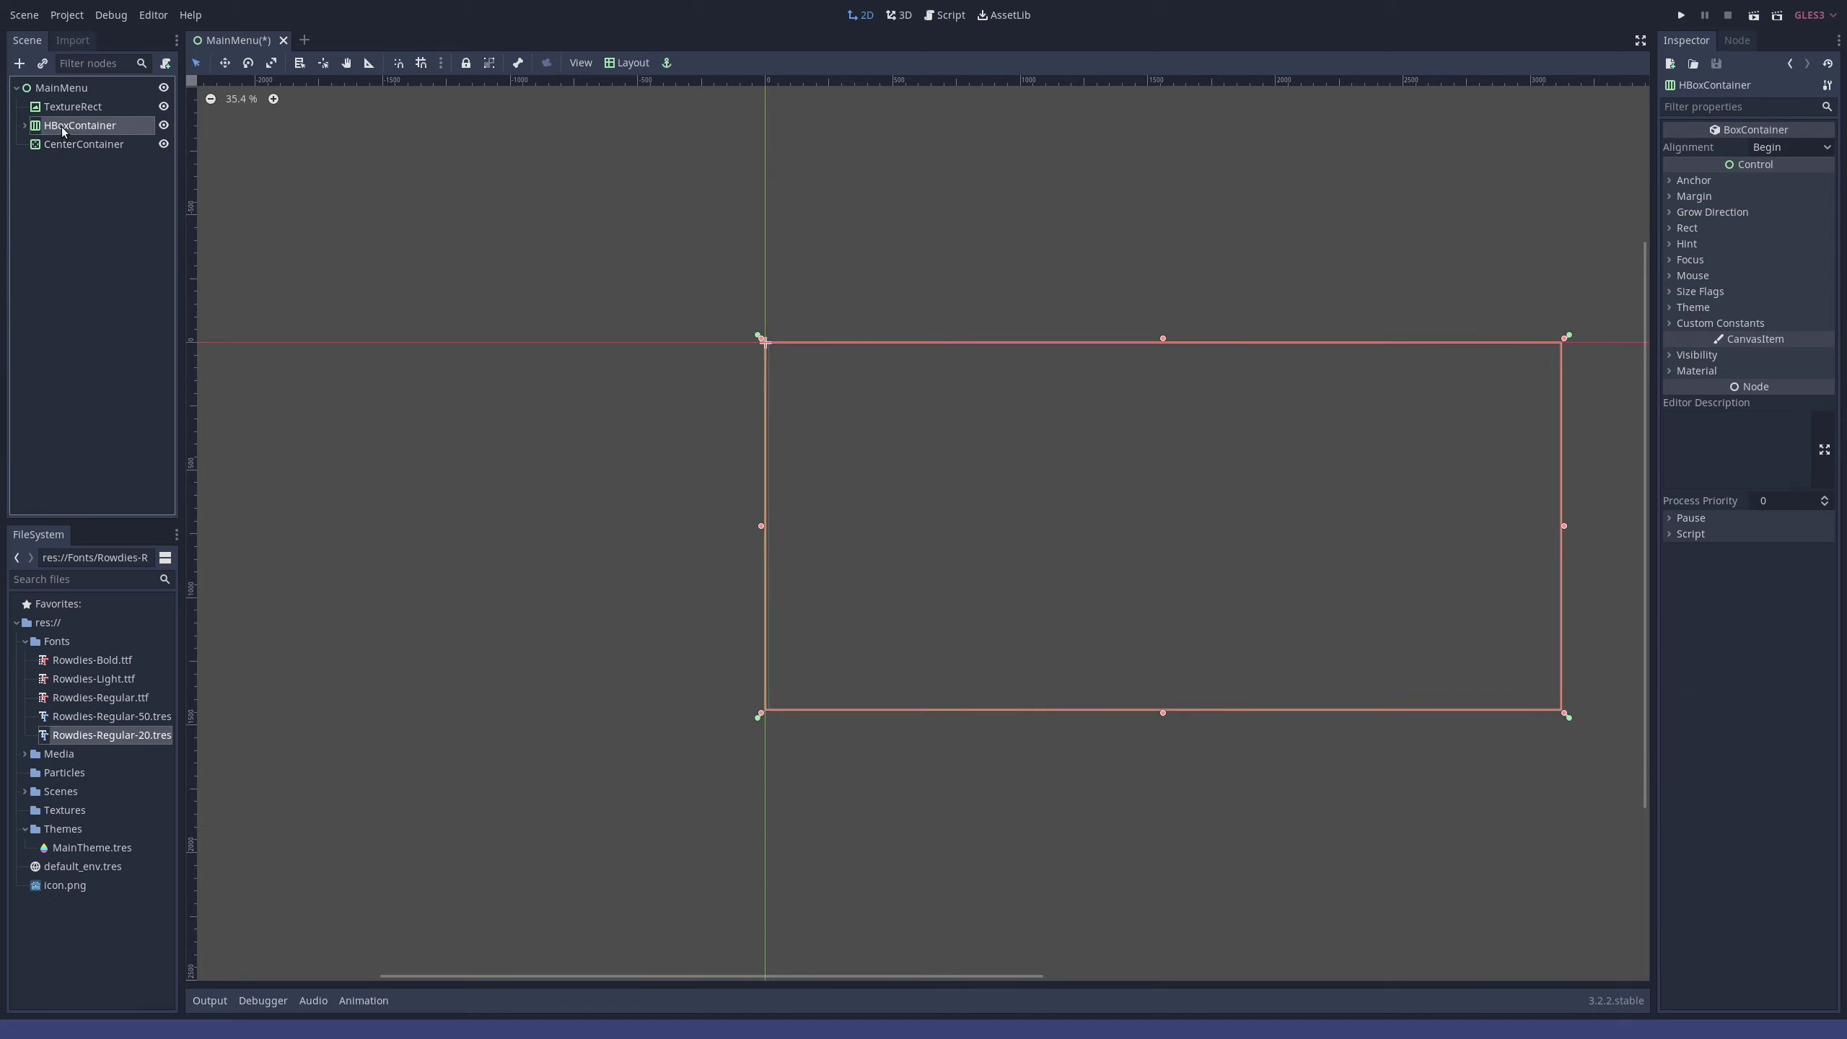
right_click(61, 126)
click(143, 521)
key(Return)
- Add a VBoxContainer node as a child of the CenterContainer
click(61, 110)
click(64, 126)
right_click(64, 127)
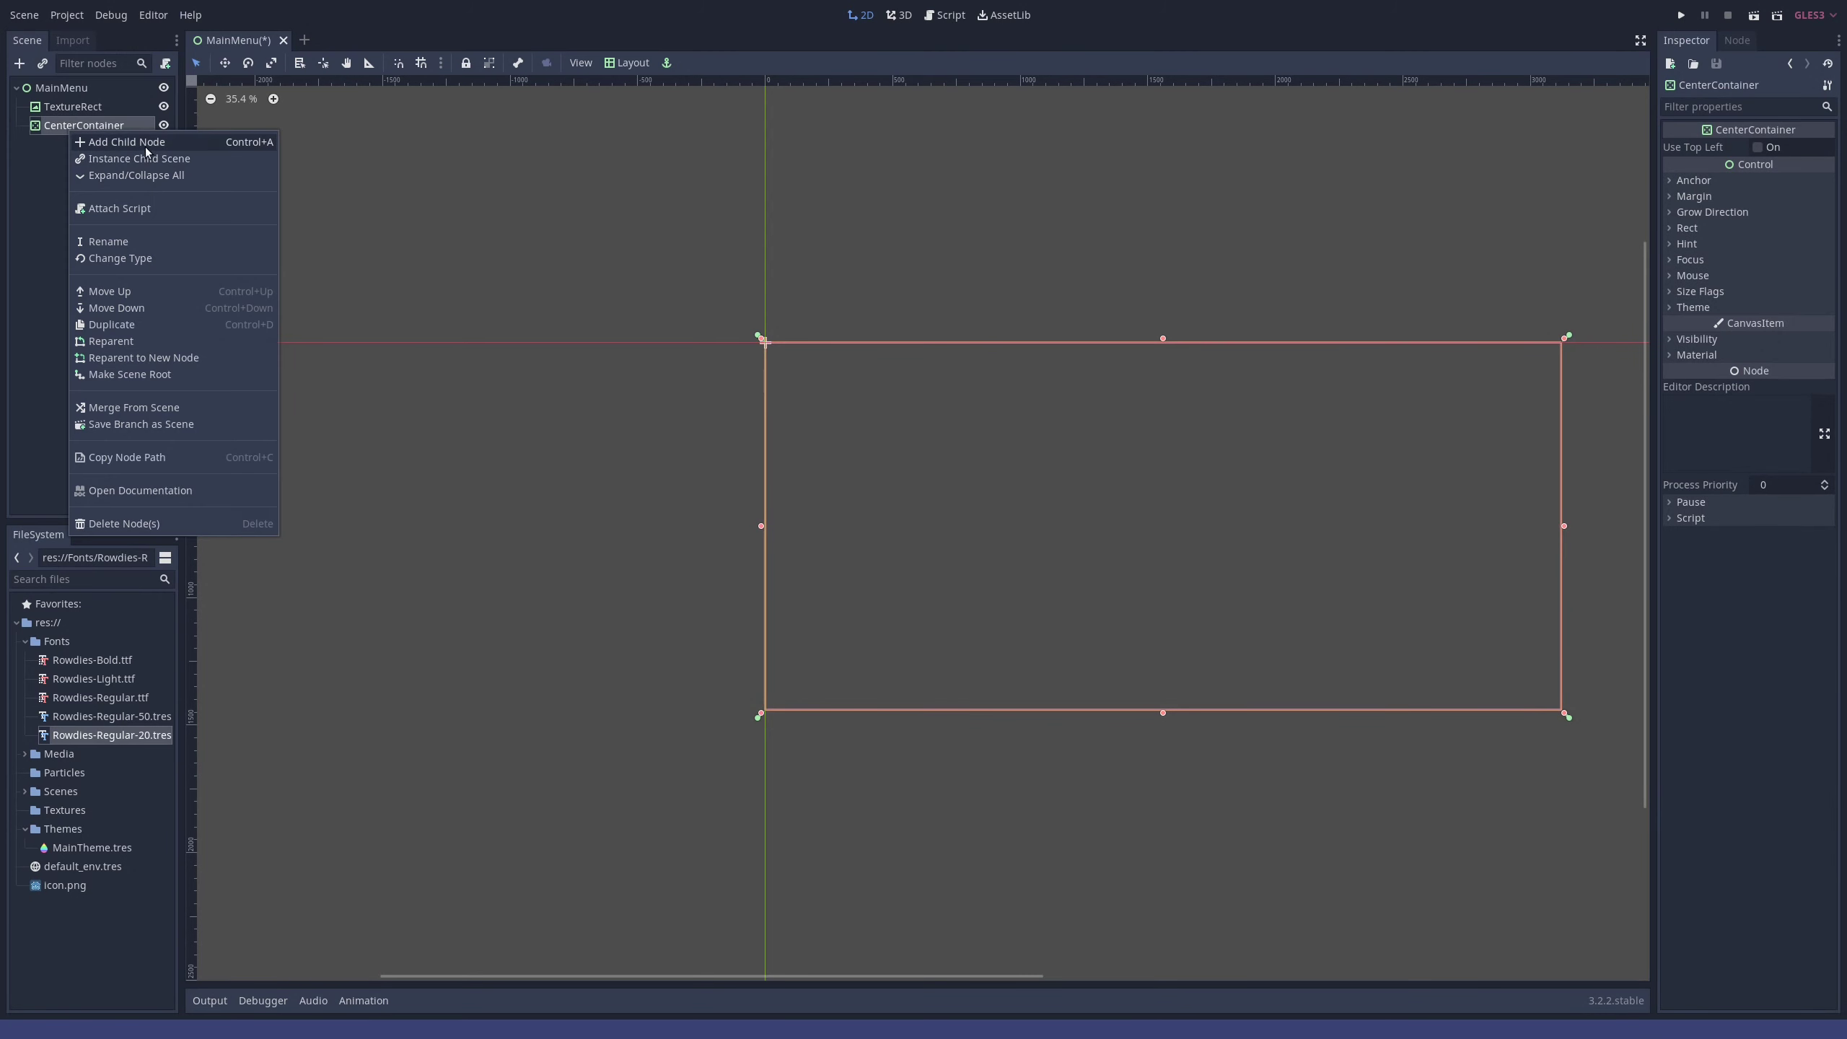
click(146, 145)
click(743, 397)
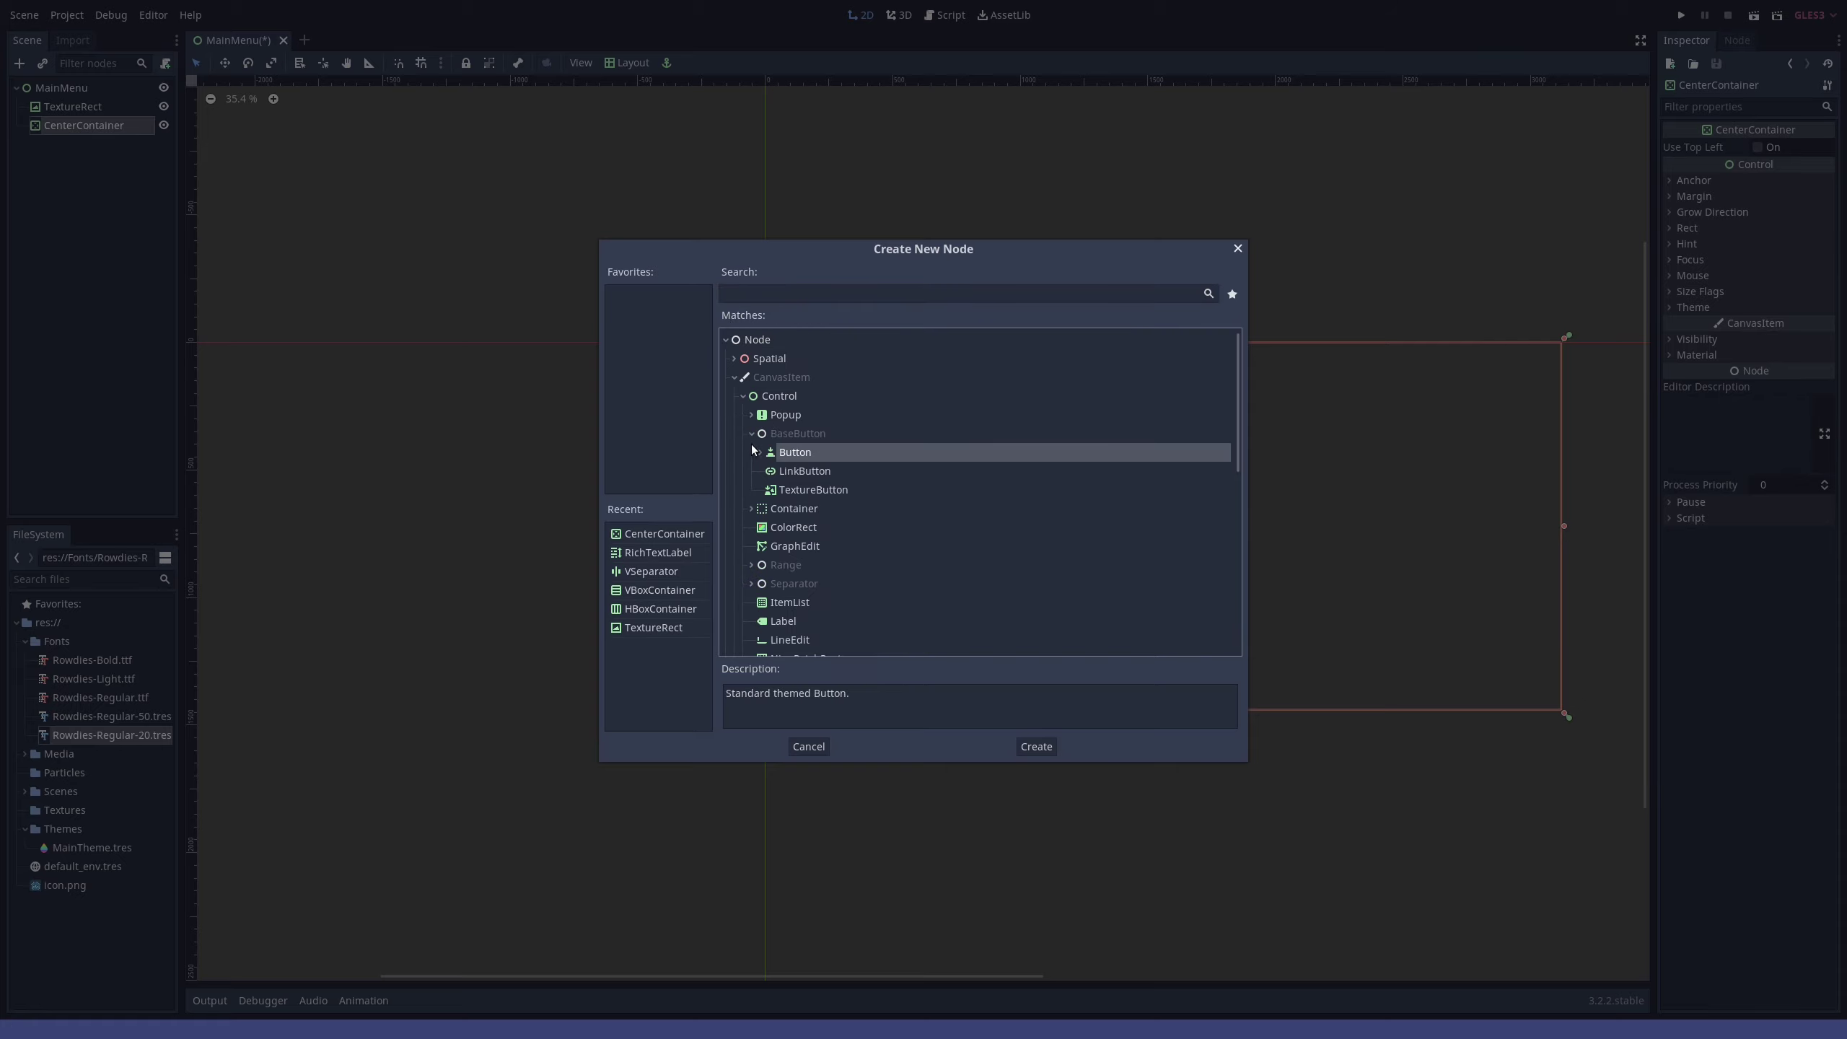
click(751, 454)
scroll(772, 558, down, 1)
scroll(758, 511, down, 4)
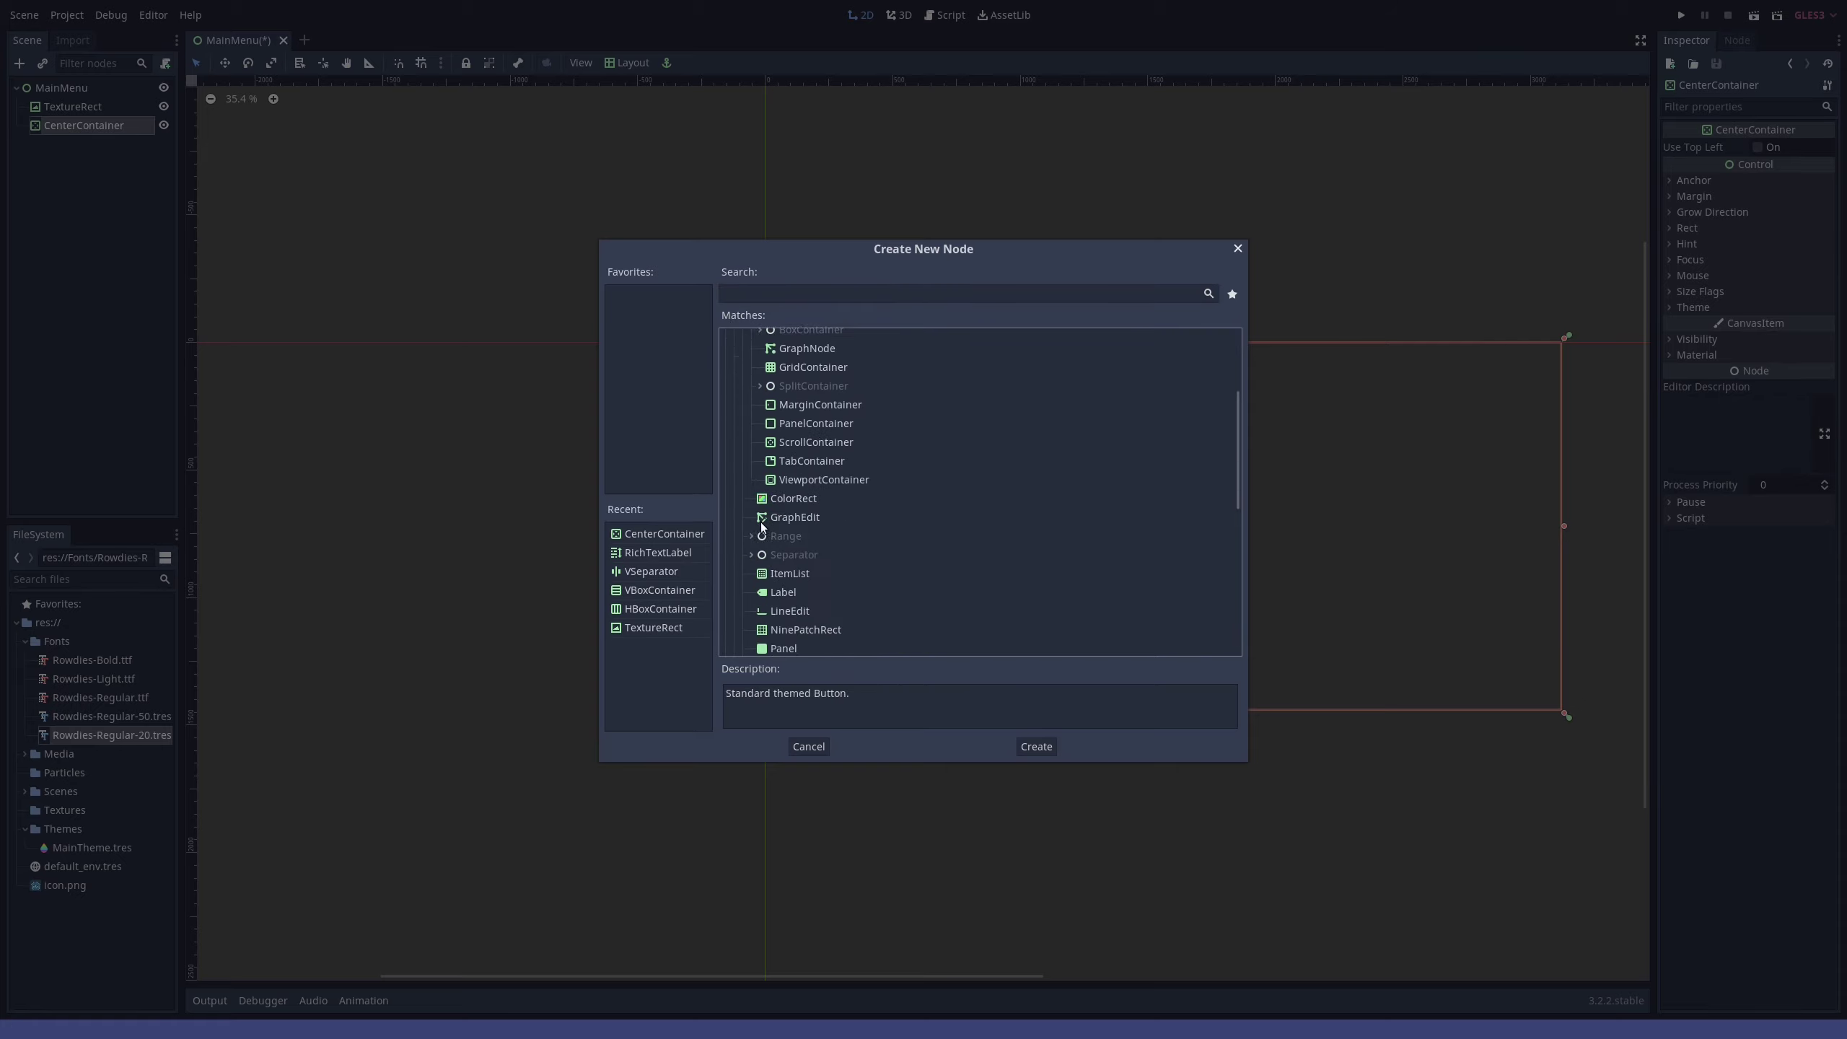
click(752, 498)
click(752, 498)
click(752, 497)
click(752, 497)
scroll(800, 553, down, 4)
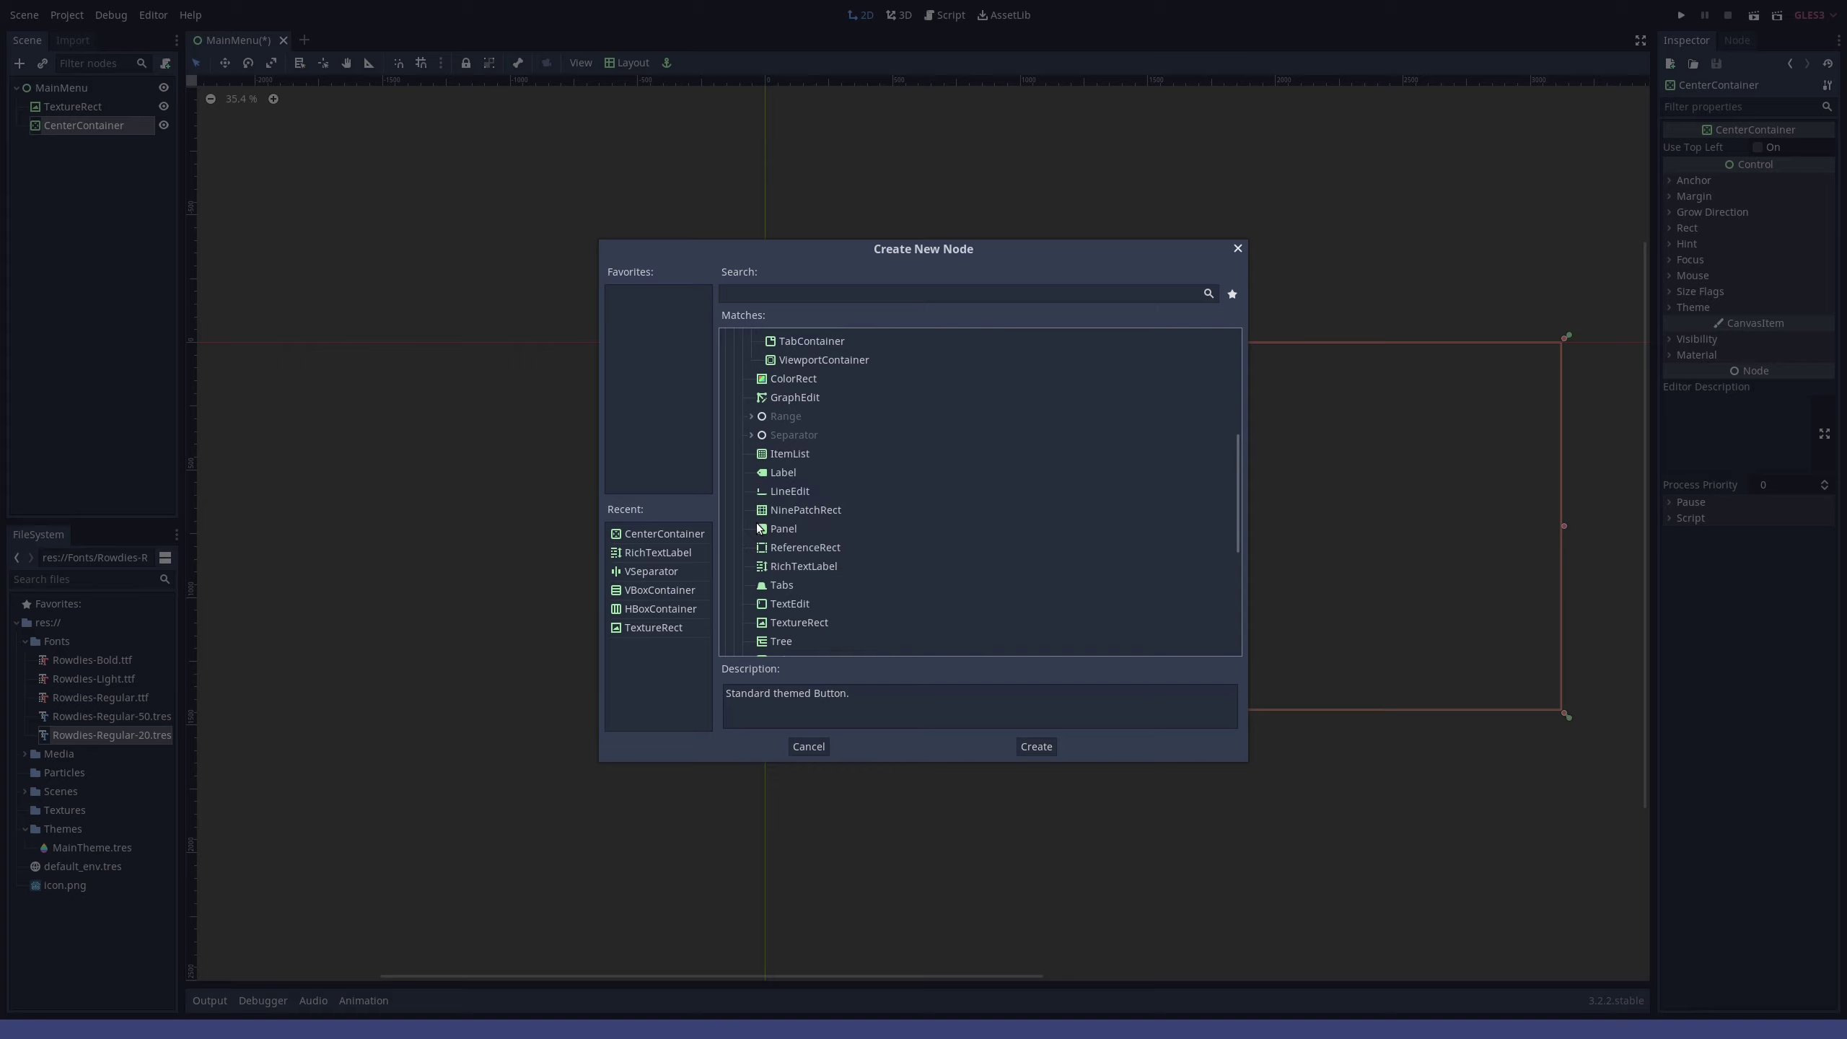
scroll(861, 588, up, 3)
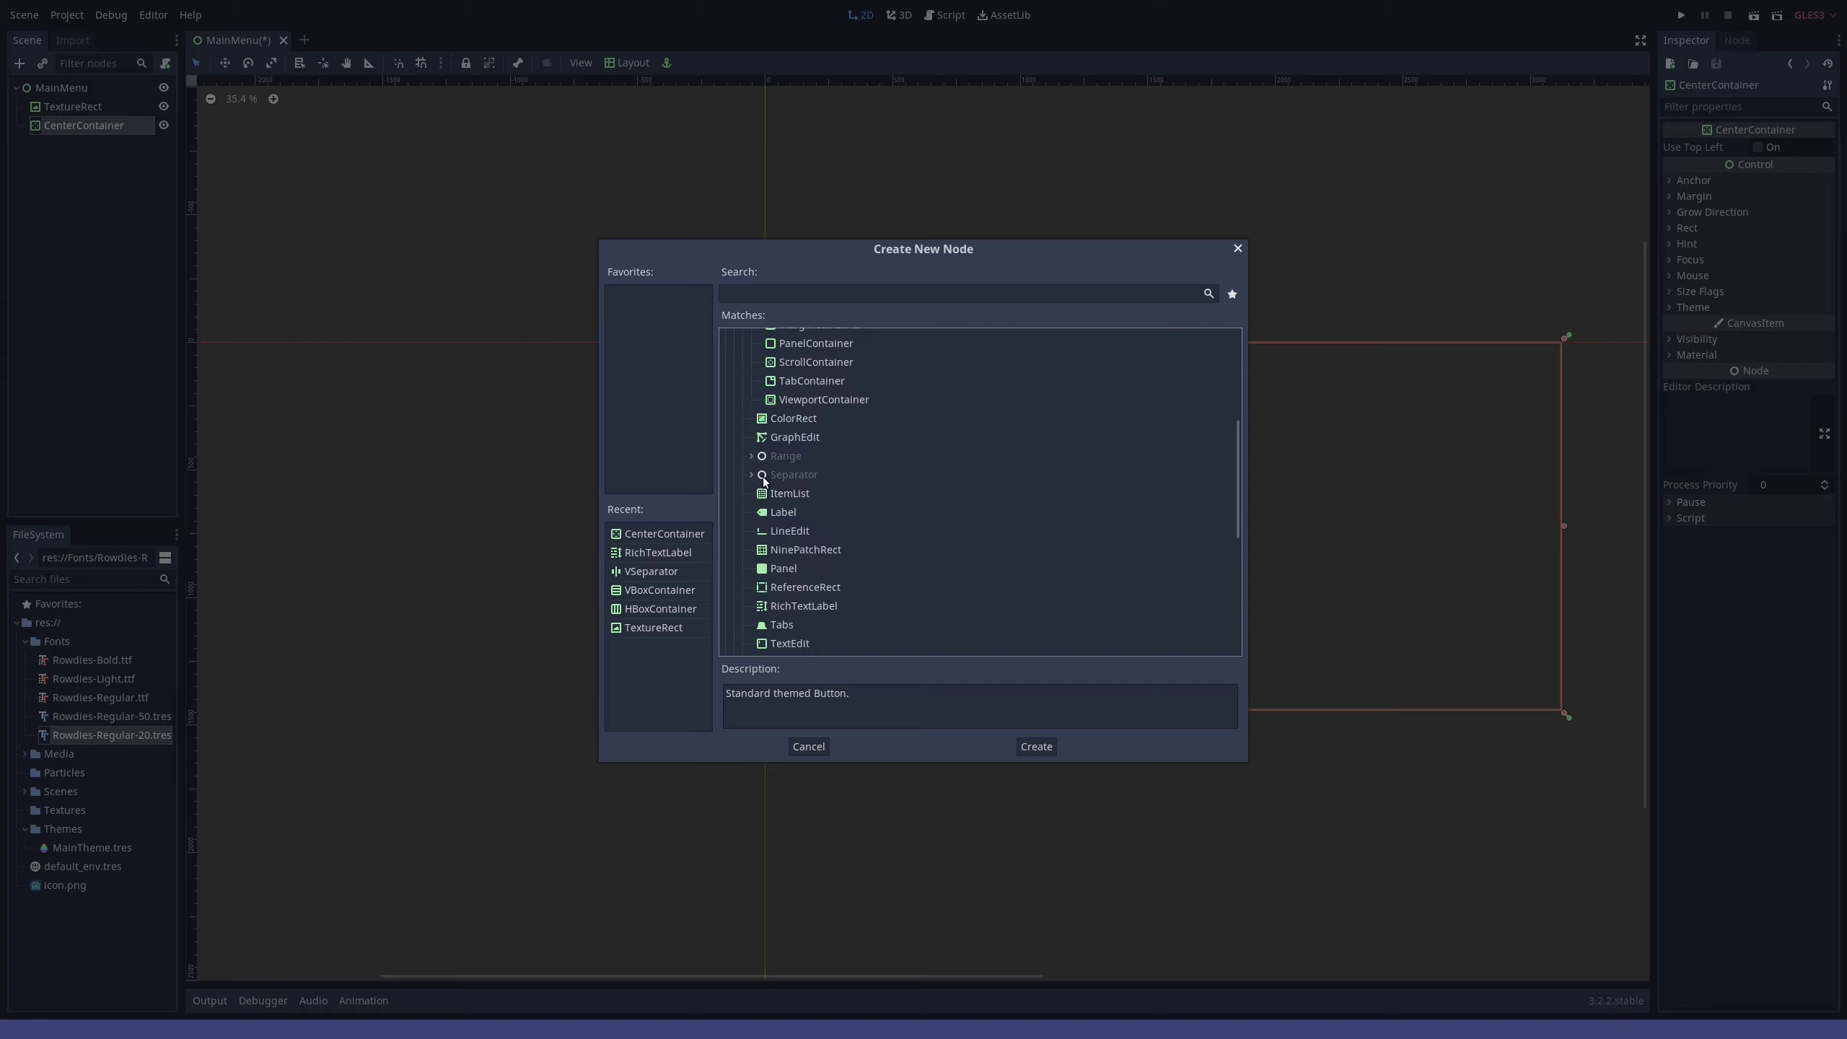
scroll(895, 531, up, 4)
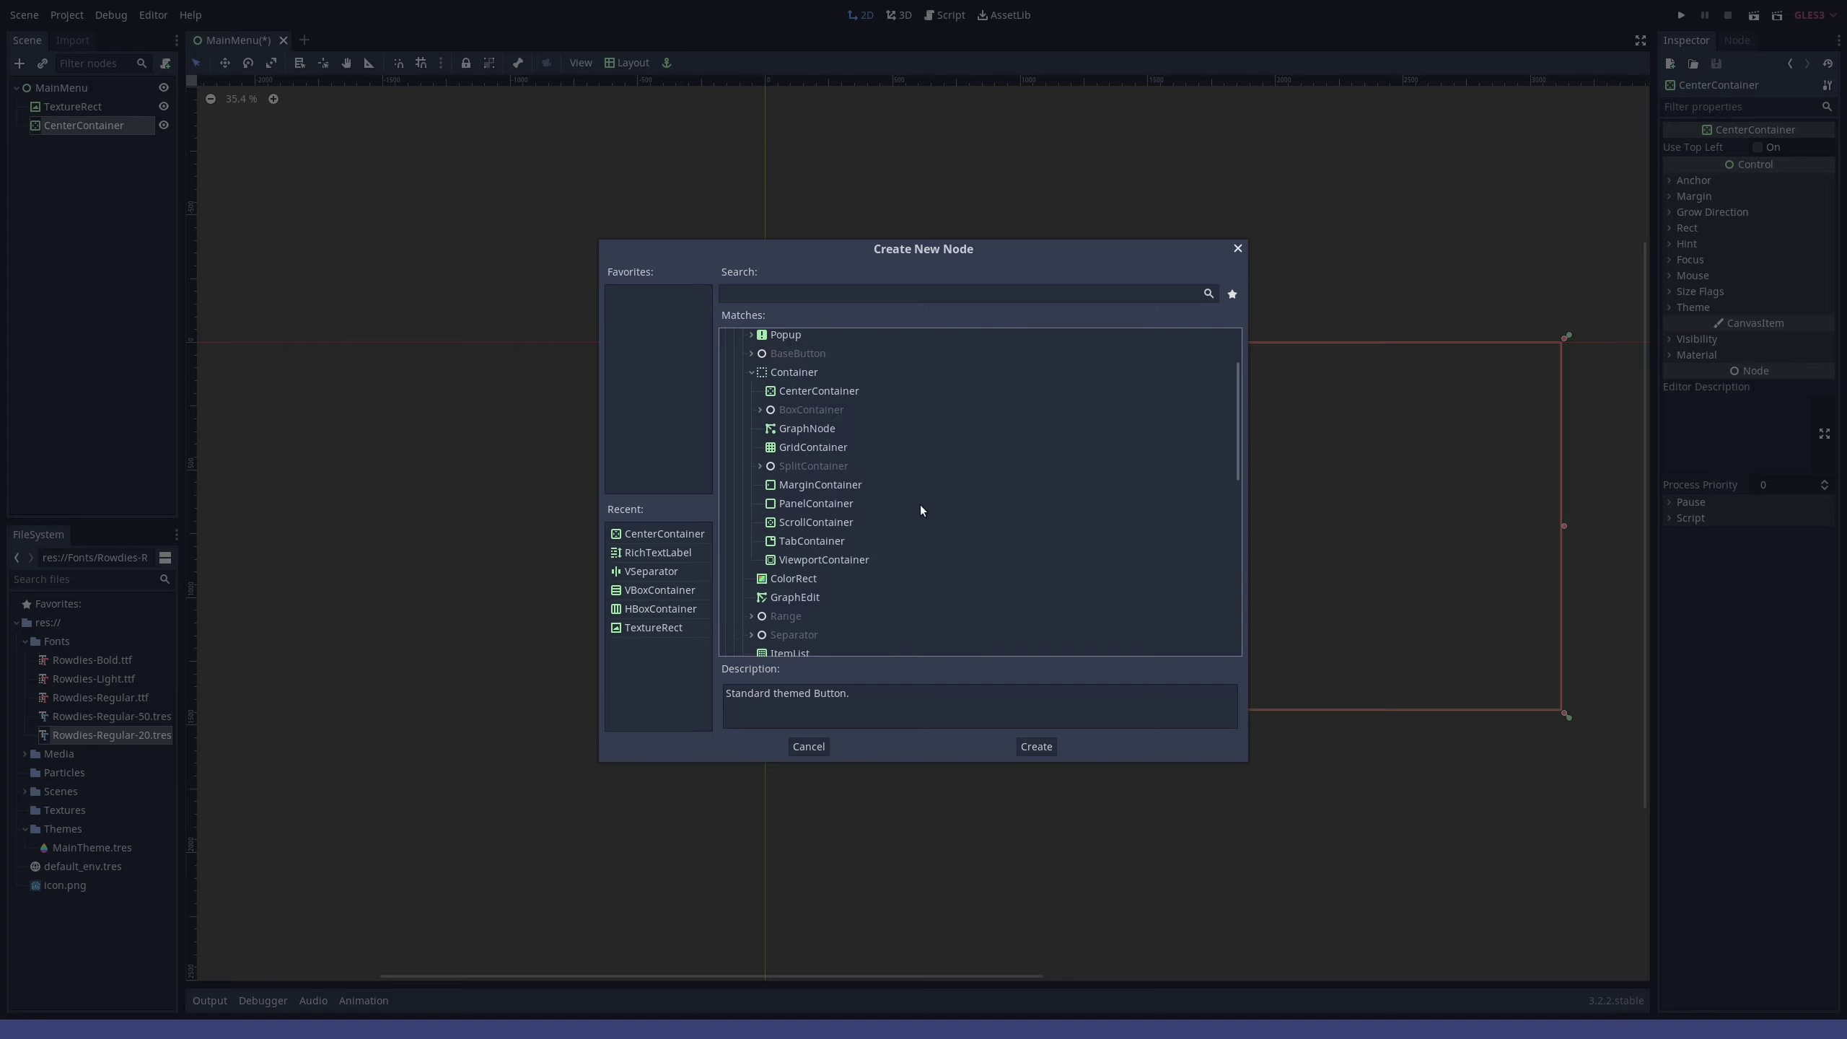
click(760, 410)
double_click(808, 470)
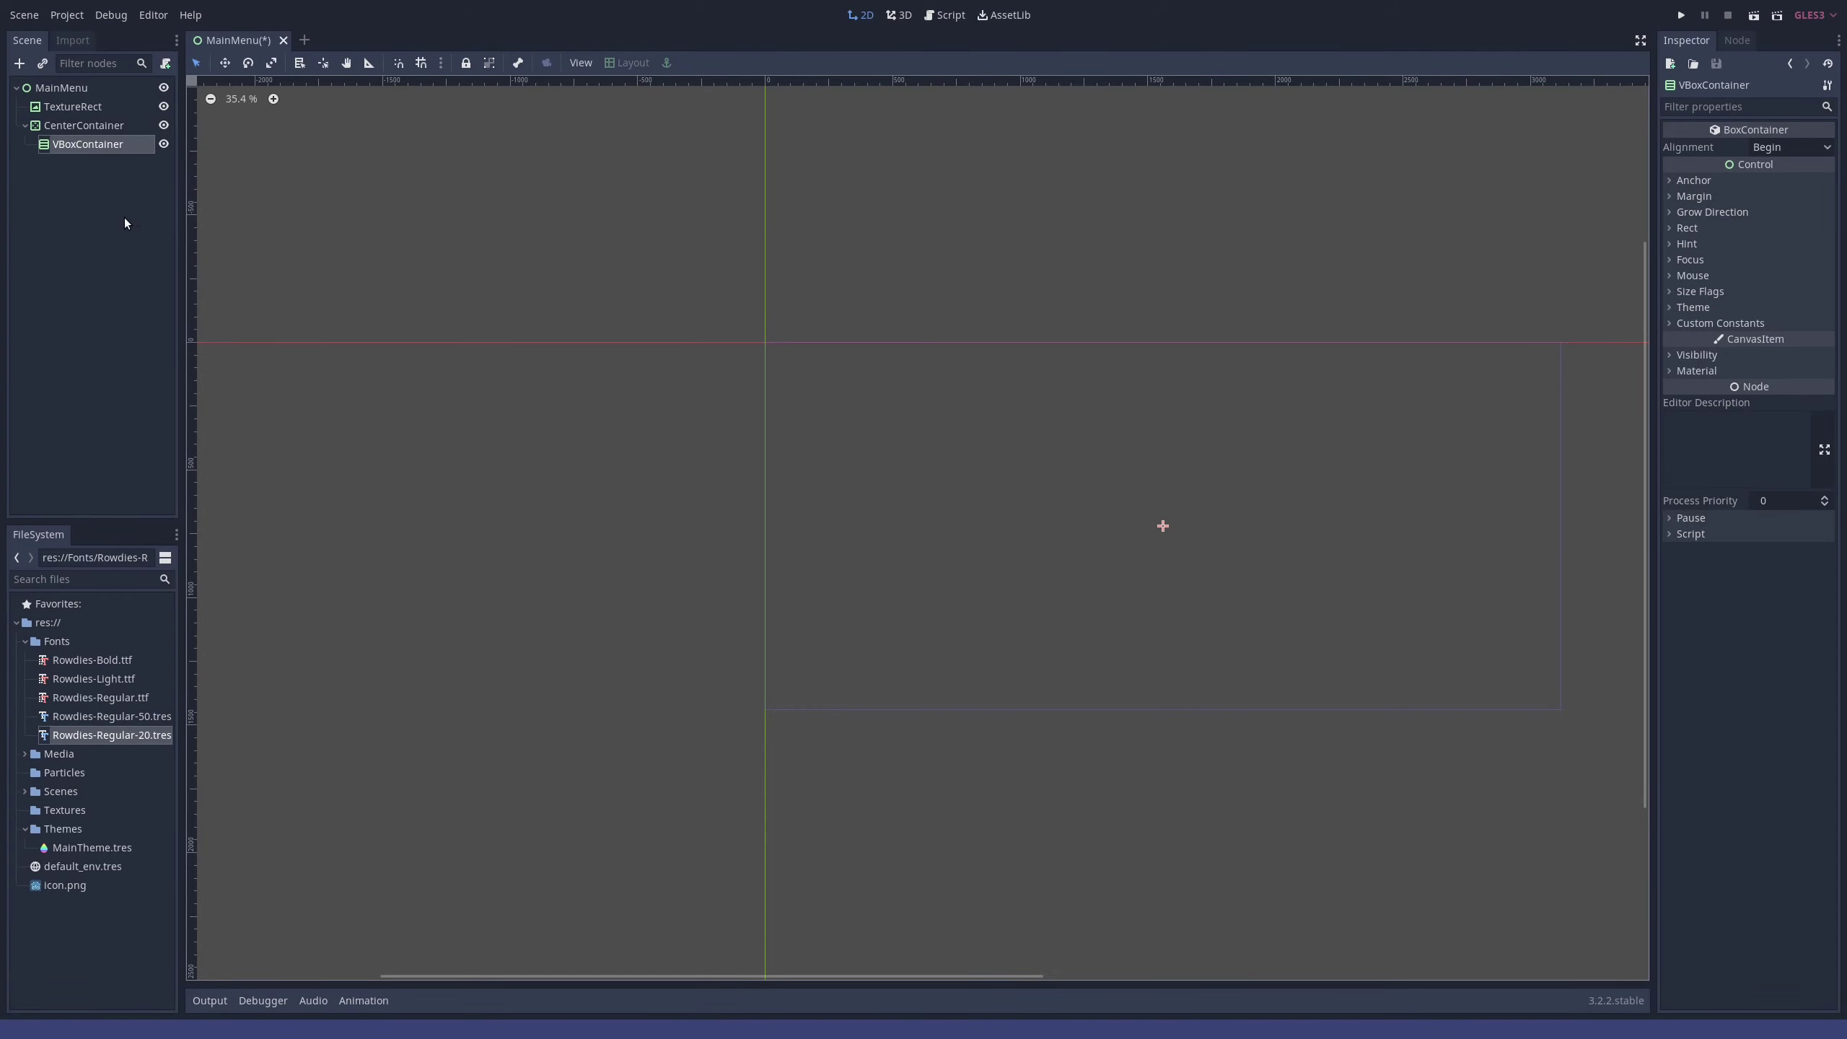
- Add a Label node as a child of the VBoxContainer and rename it Title
click(81, 141)
right_click(102, 146)
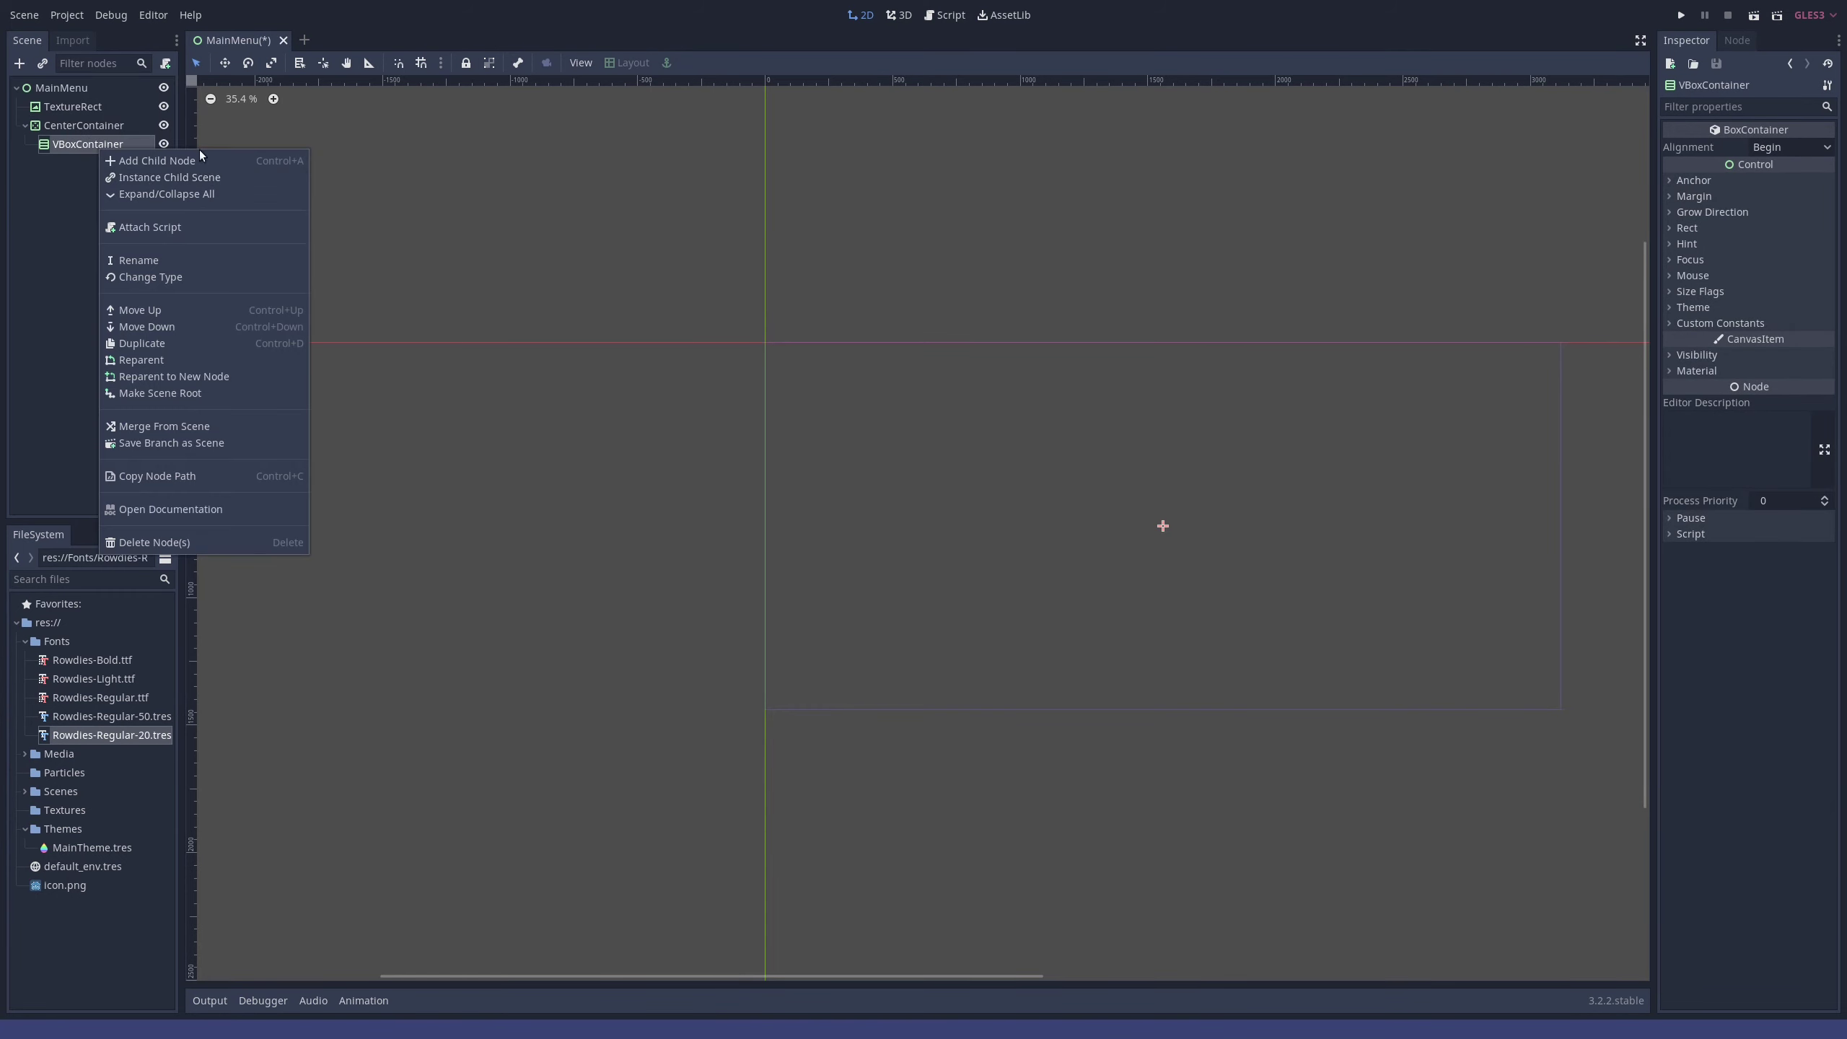
click(168, 157)
double_click(799, 568)
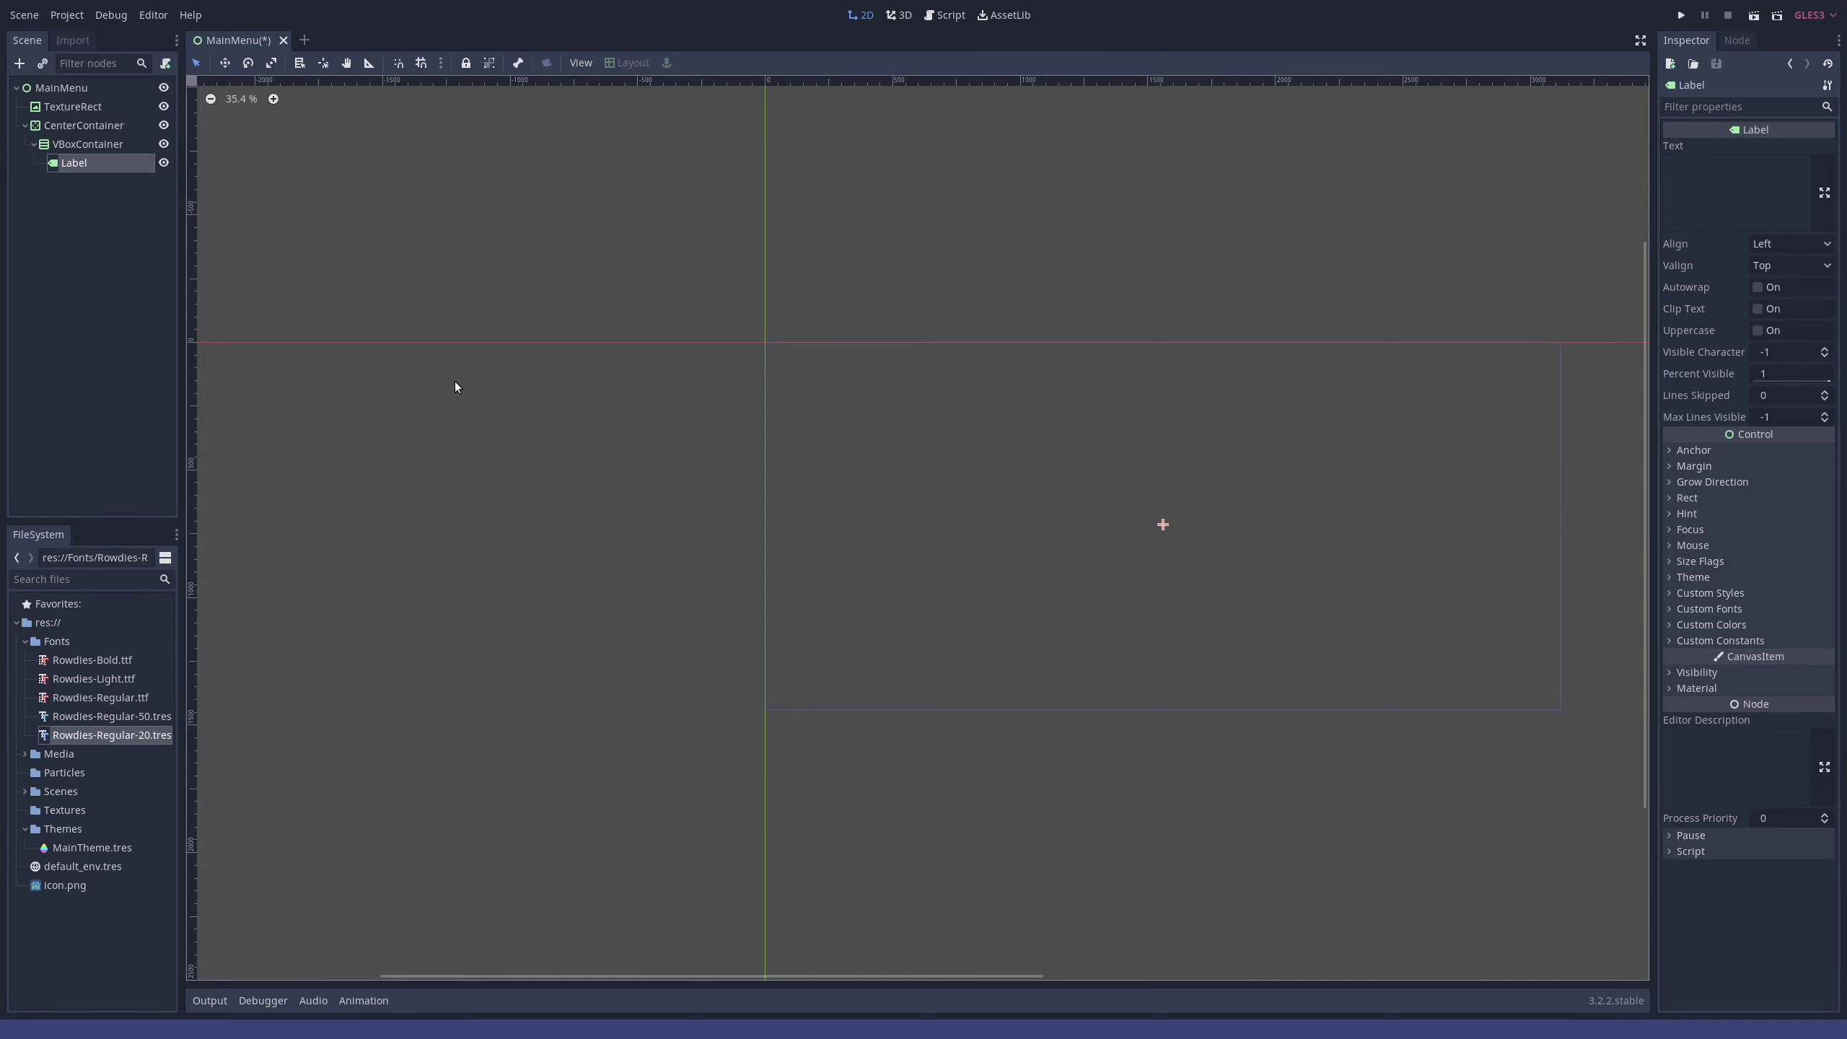
double_click(102, 164)
text(Title)
key(Return)
- Set the Title label's text to "Space Force One"
click(1723, 186)
text(Space Force )
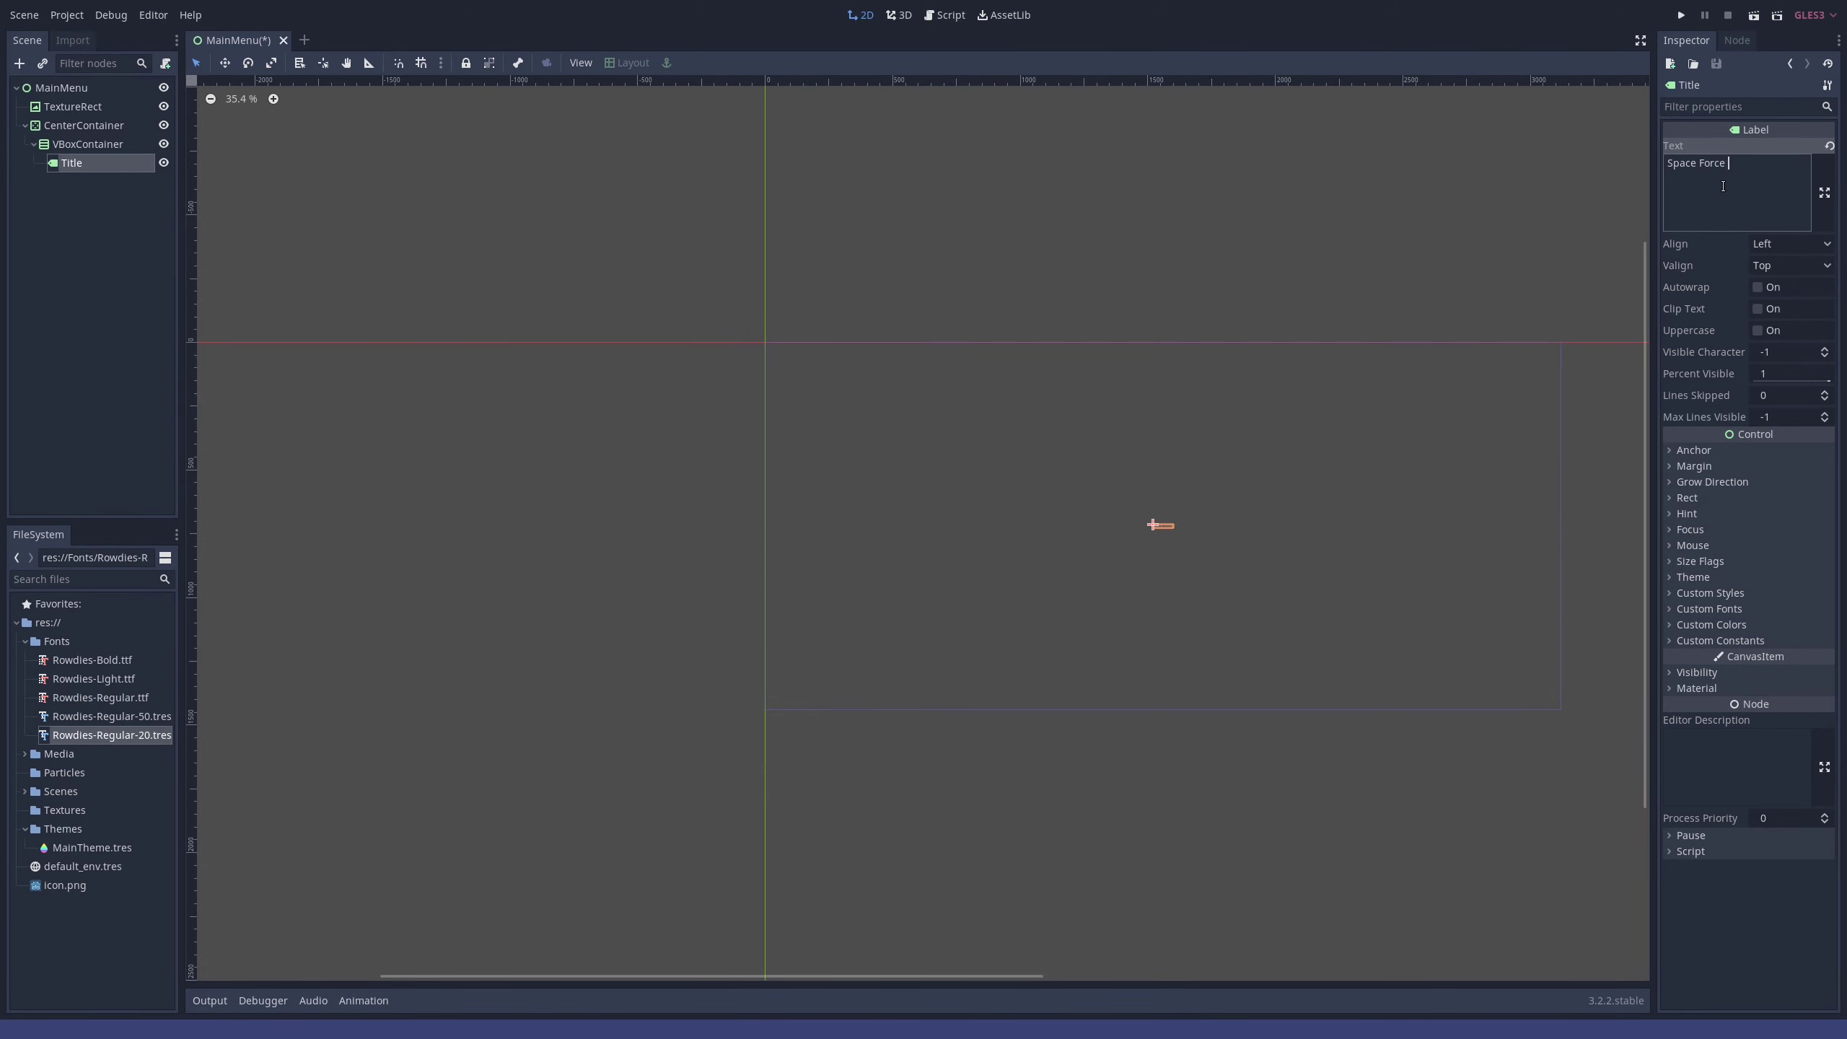
text(One)
- Assign MainTheme.tres as the Title label's theme
click(1692, 578)
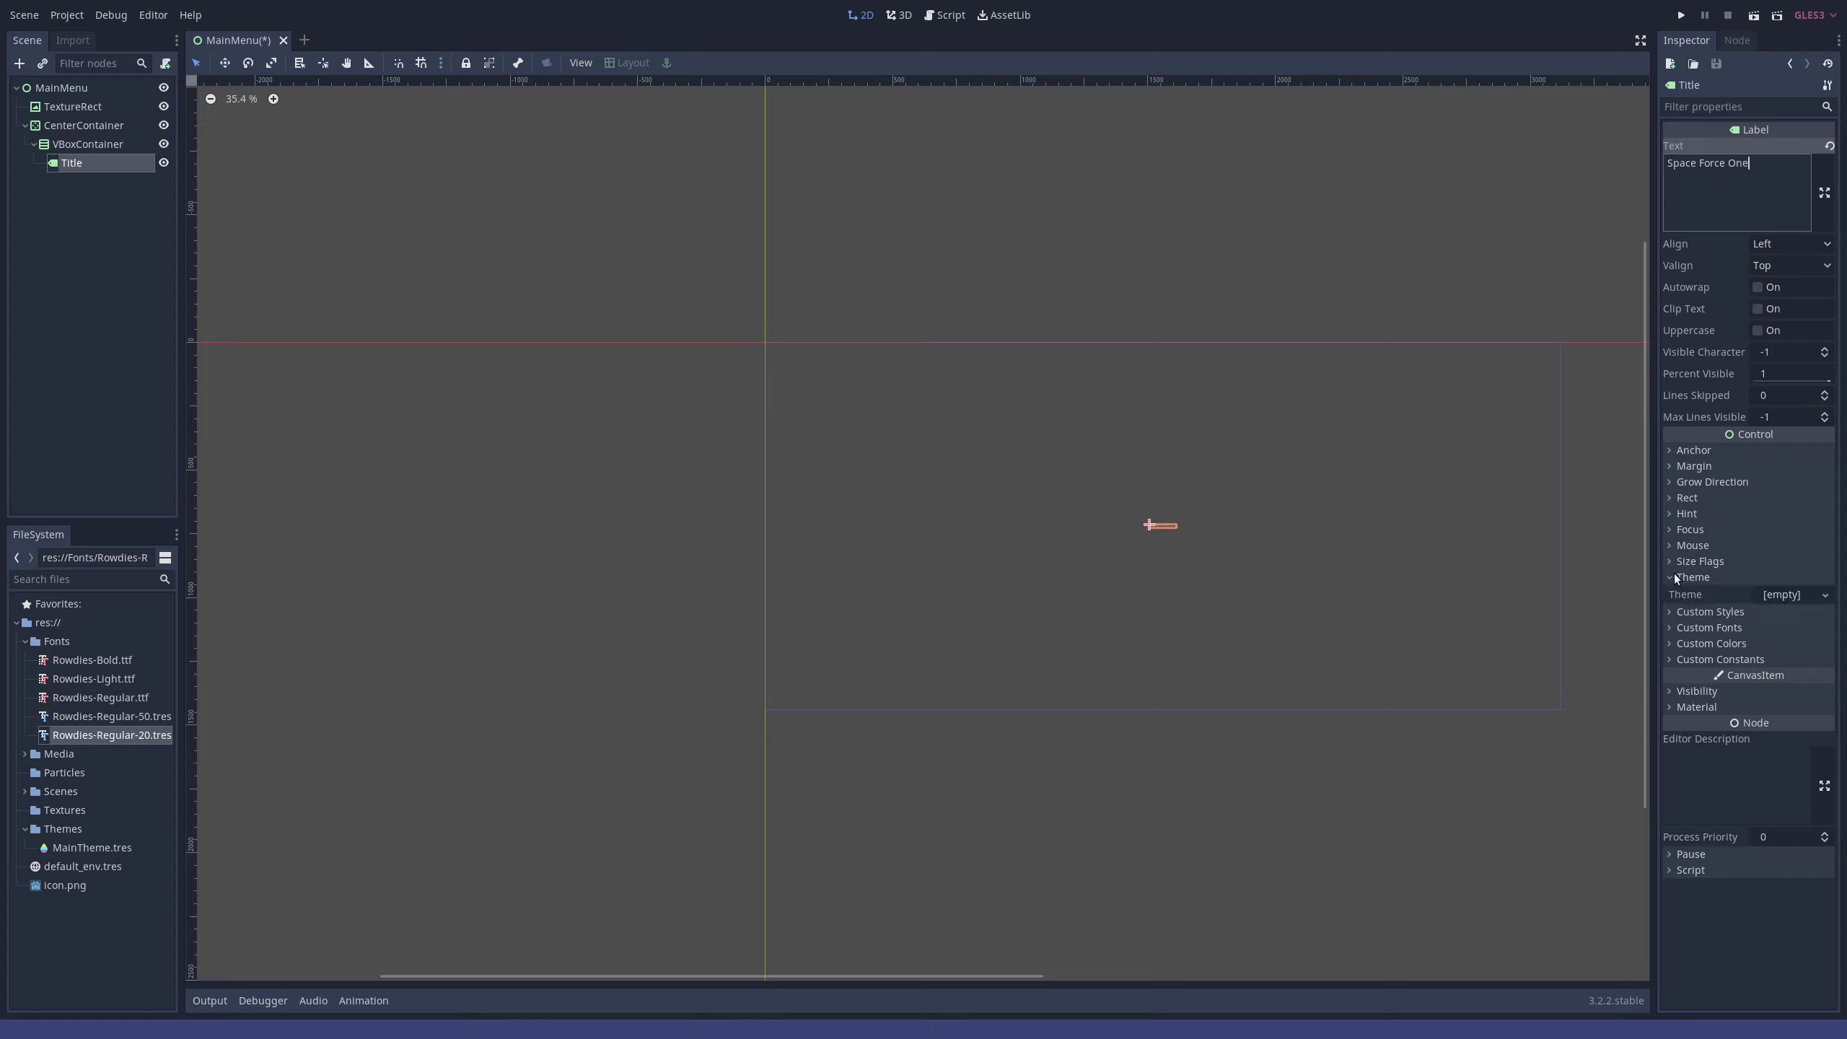
click(1825, 595)
drag(92, 848, 1775, 595)
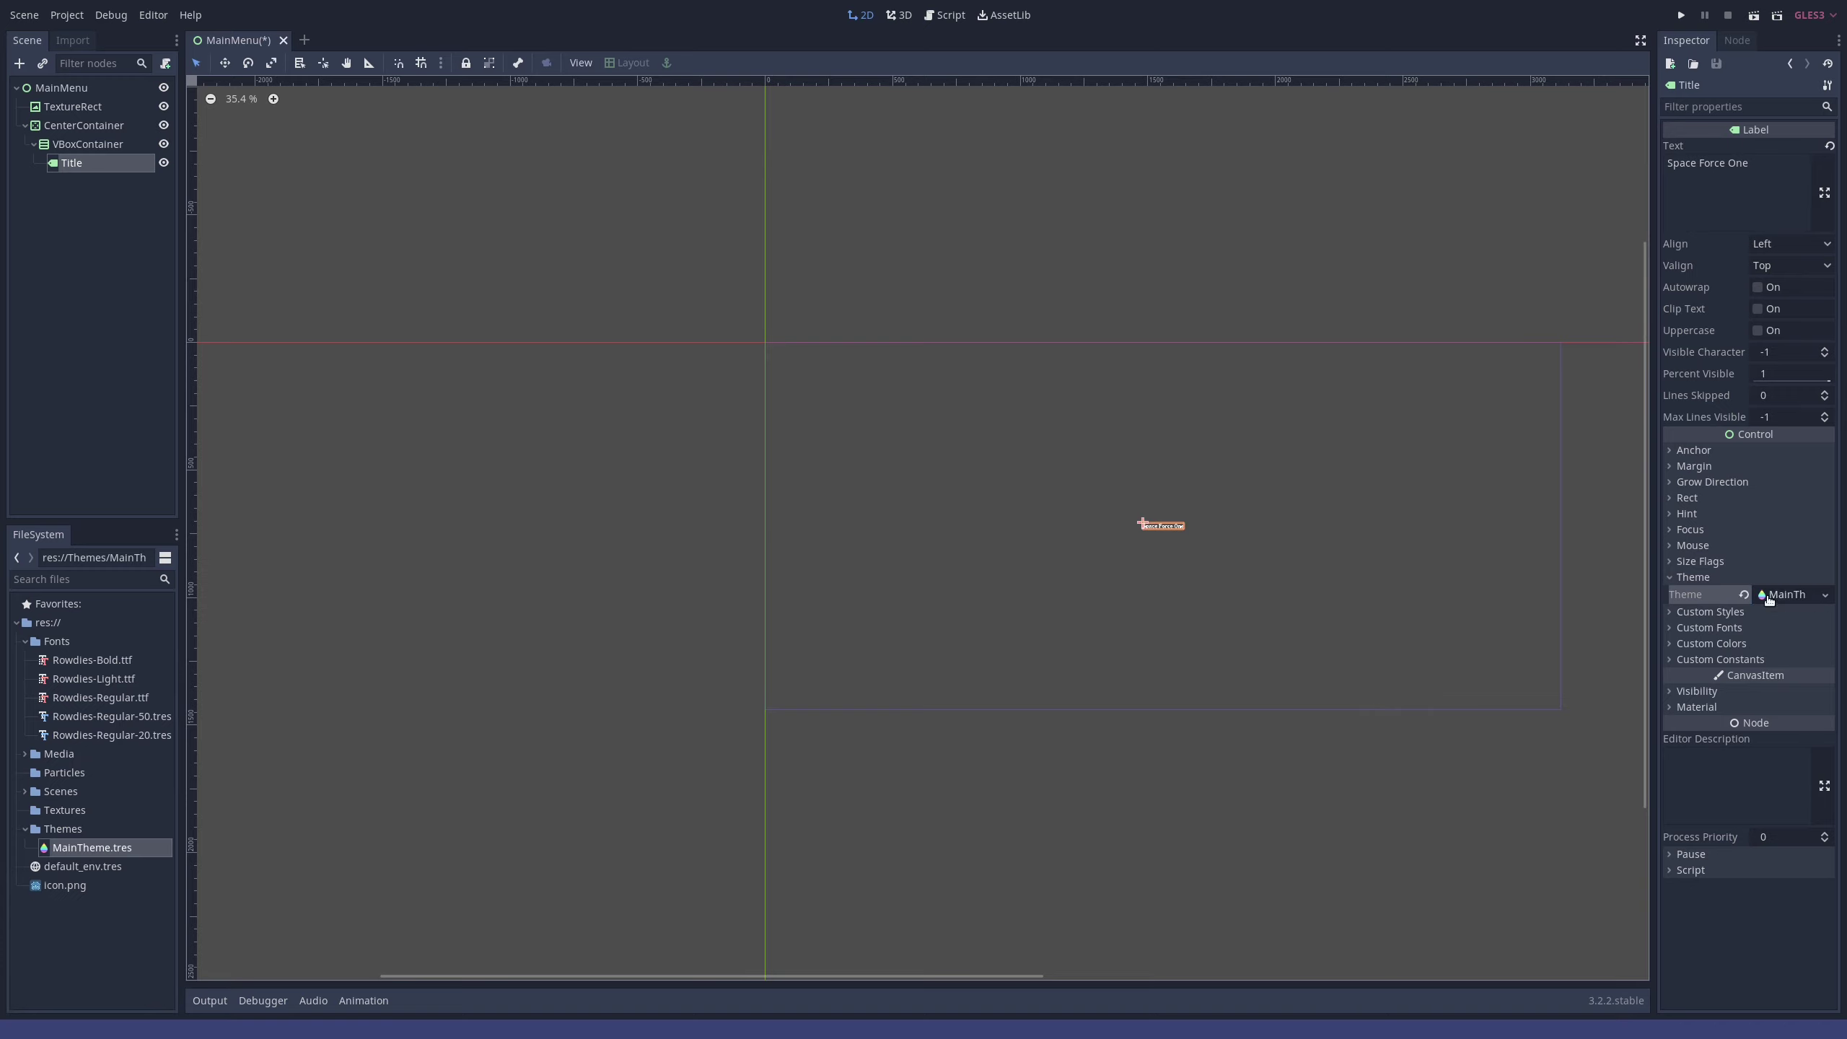
click(1169, 560)
click(1153, 529)
- Override the Title label's custom font with Rowdies-Regular-50.tres
click(1673, 627)
drag(123, 722, 1785, 646)
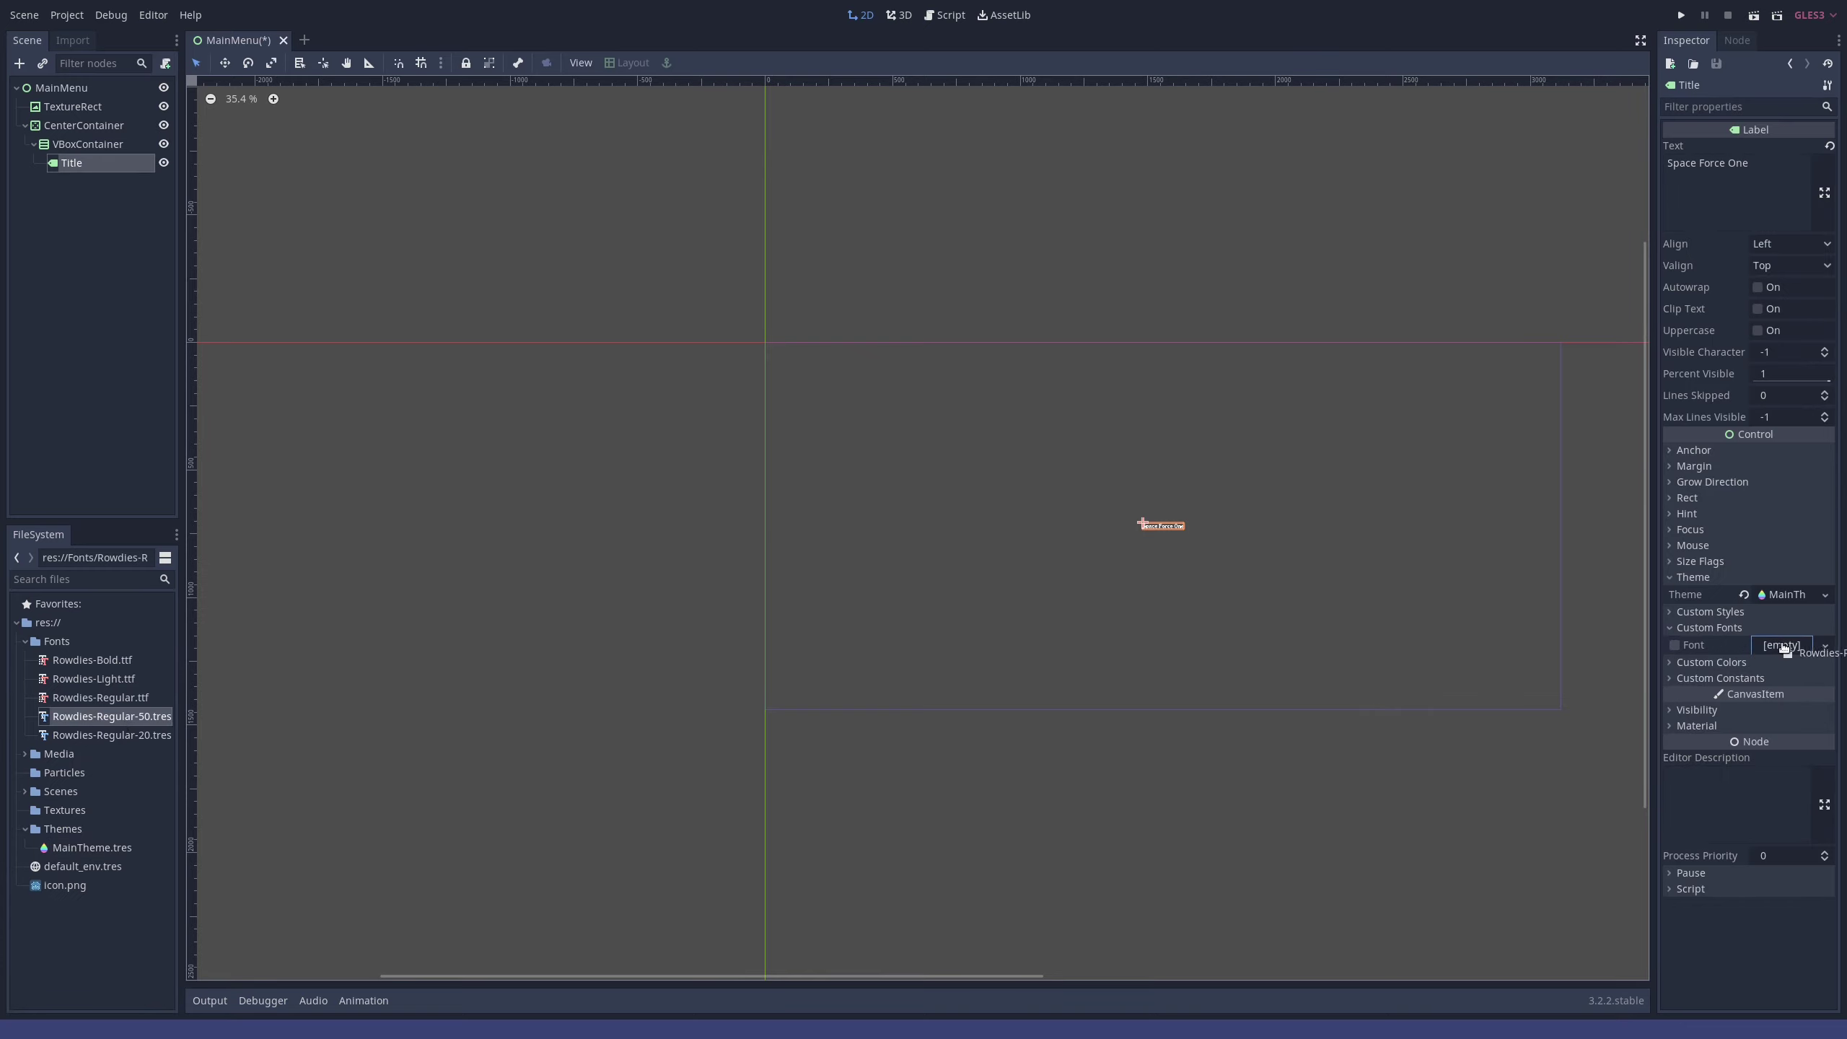
click(1166, 551)
click(1160, 527)
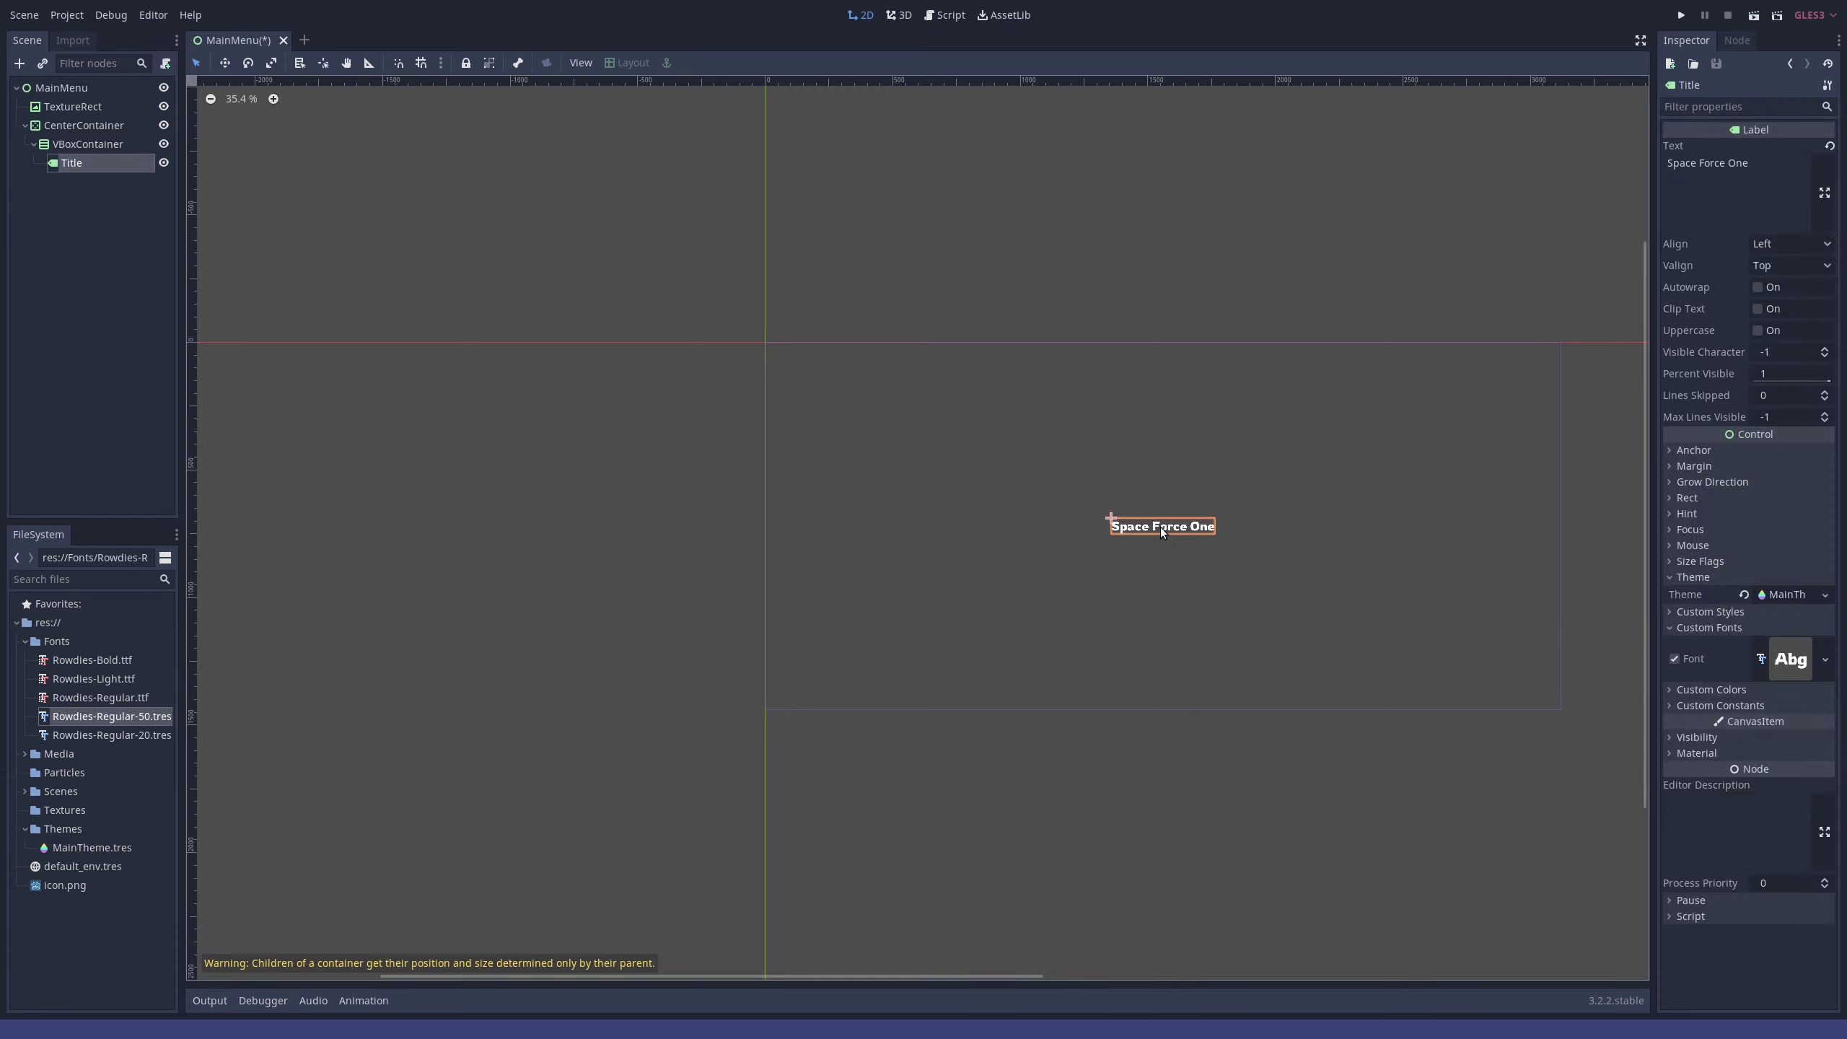
click(913, 789)
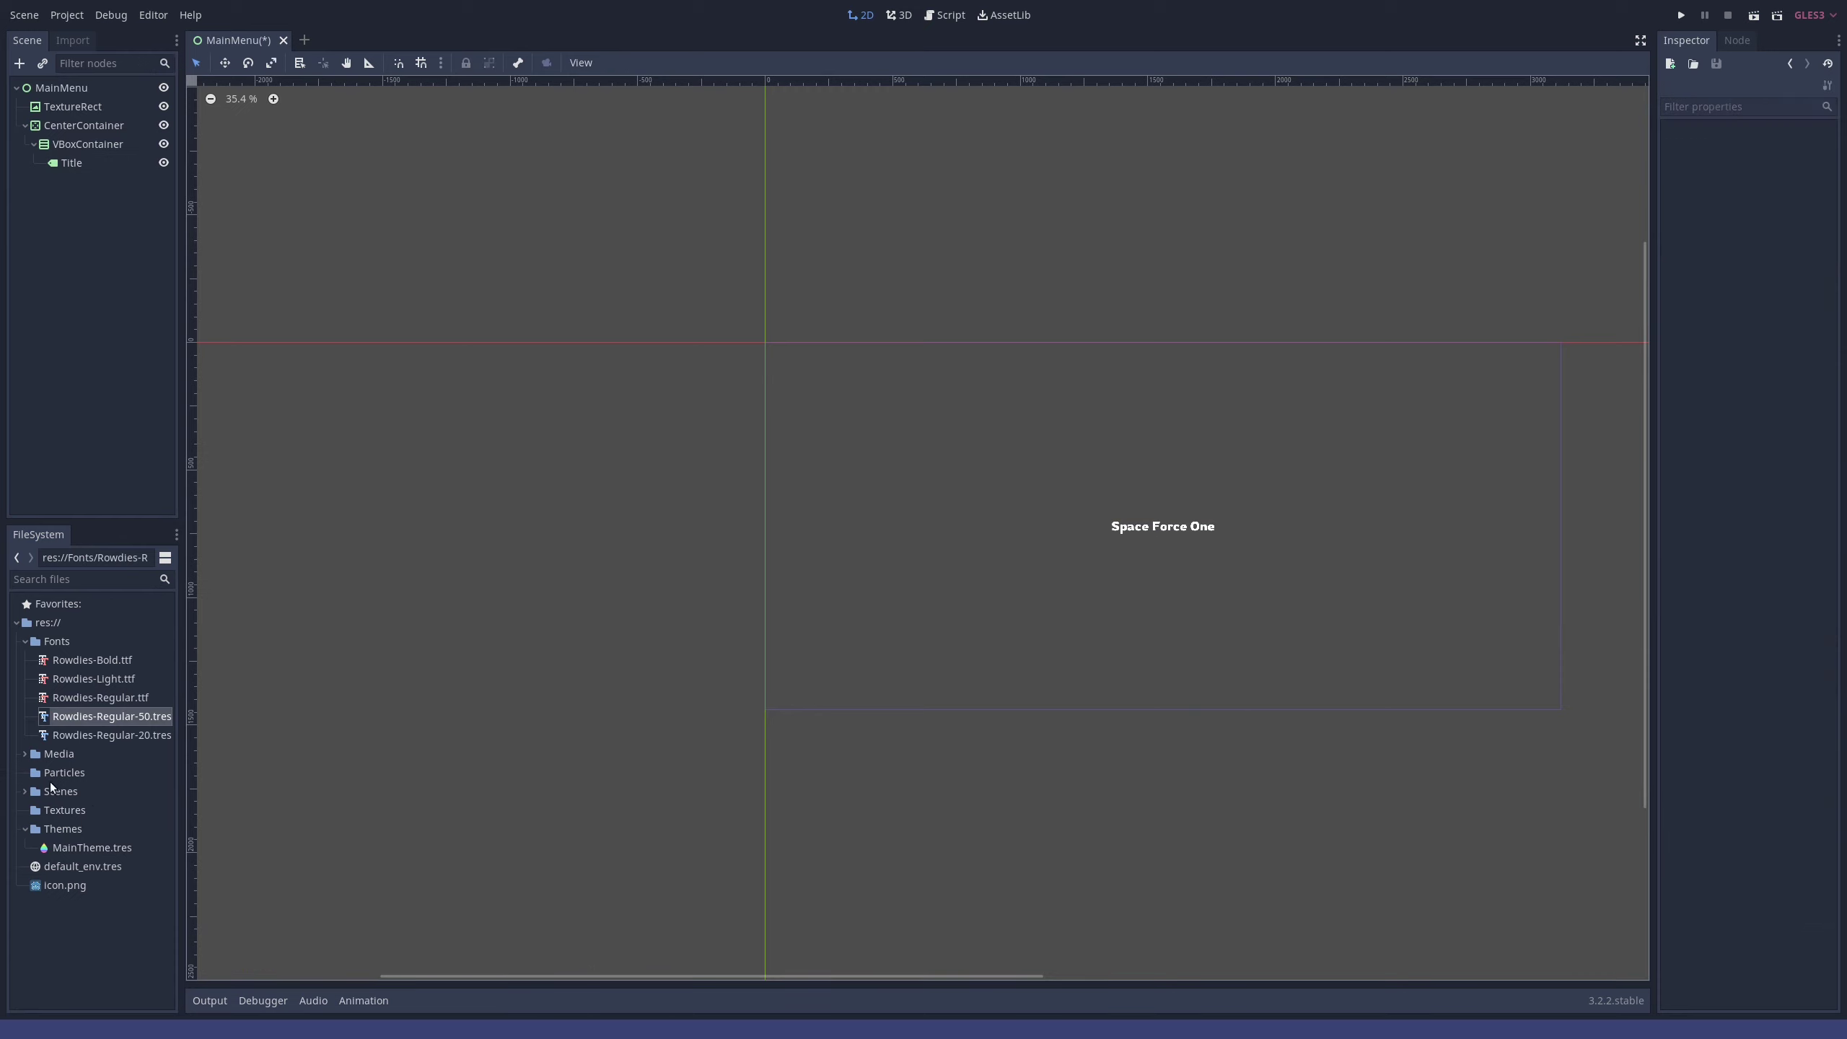
- Rename the Rowdies-Regular-50.tres font file as Rowdies-Regular-60.tres
click(99, 735)
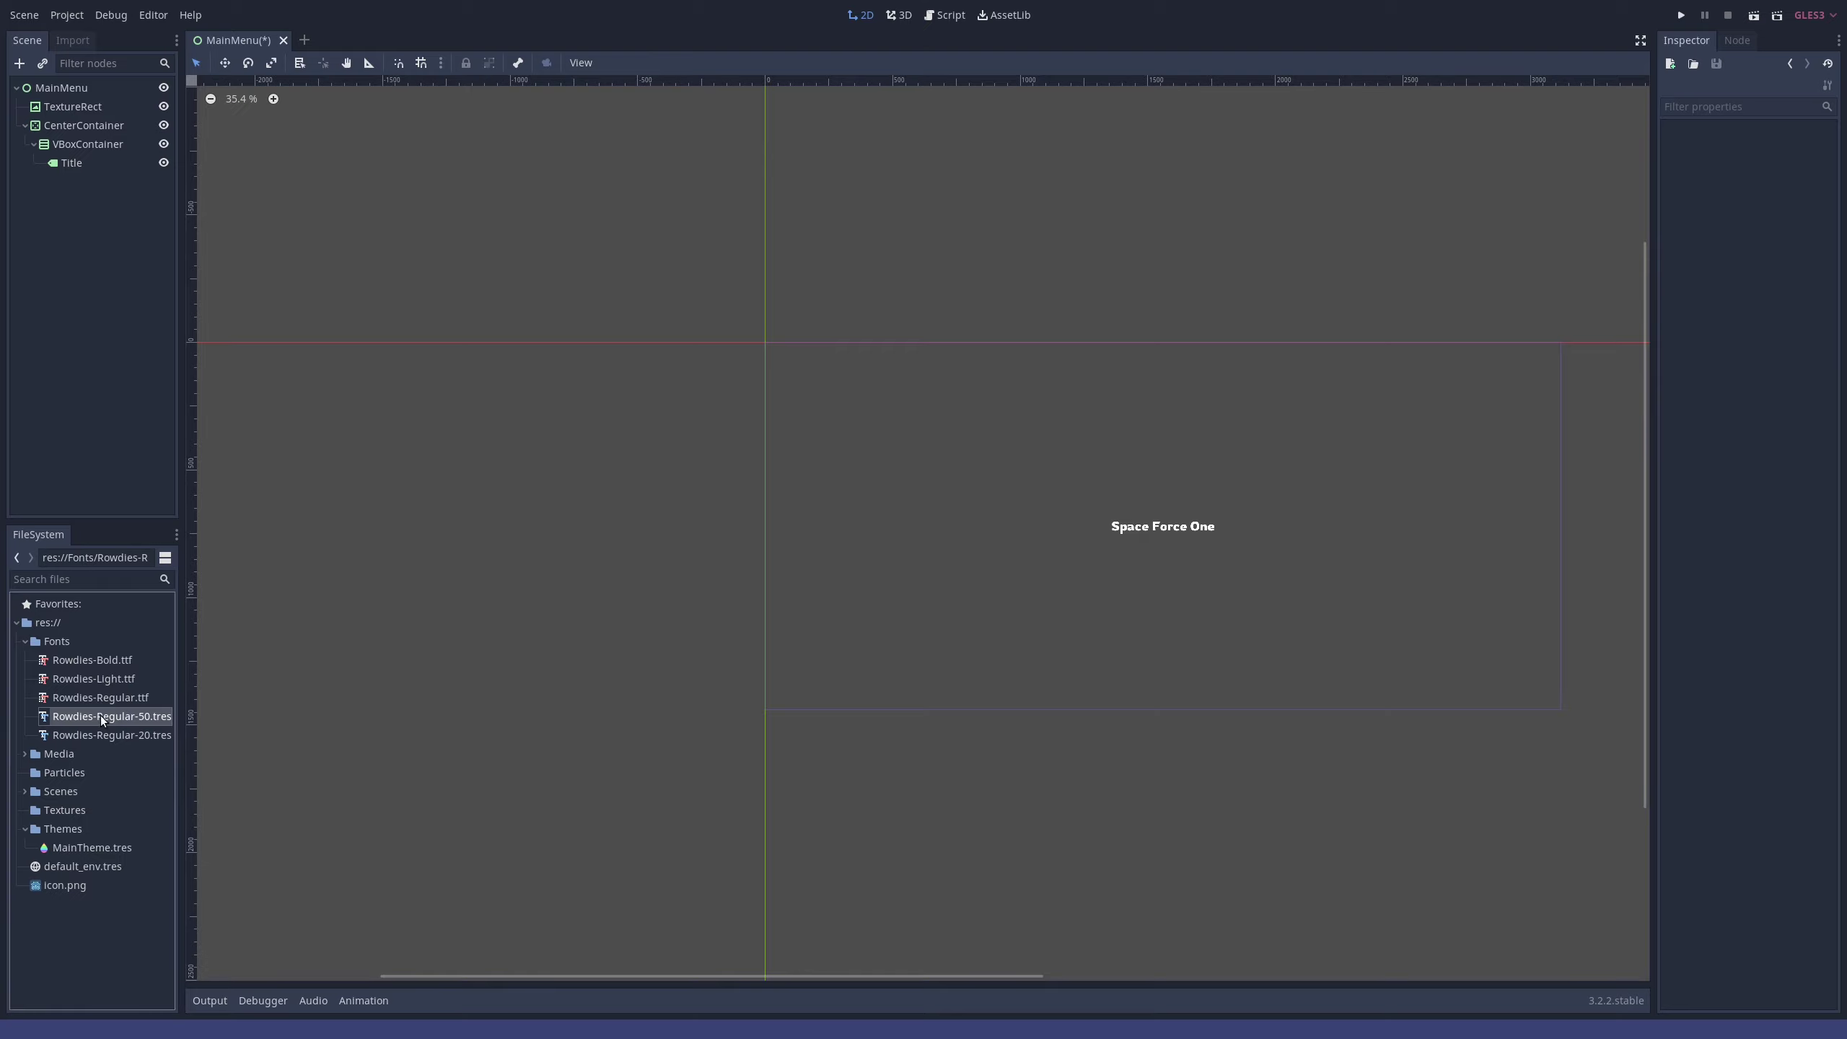
click(98, 699)
click(55, 644)
right_click(53, 642)
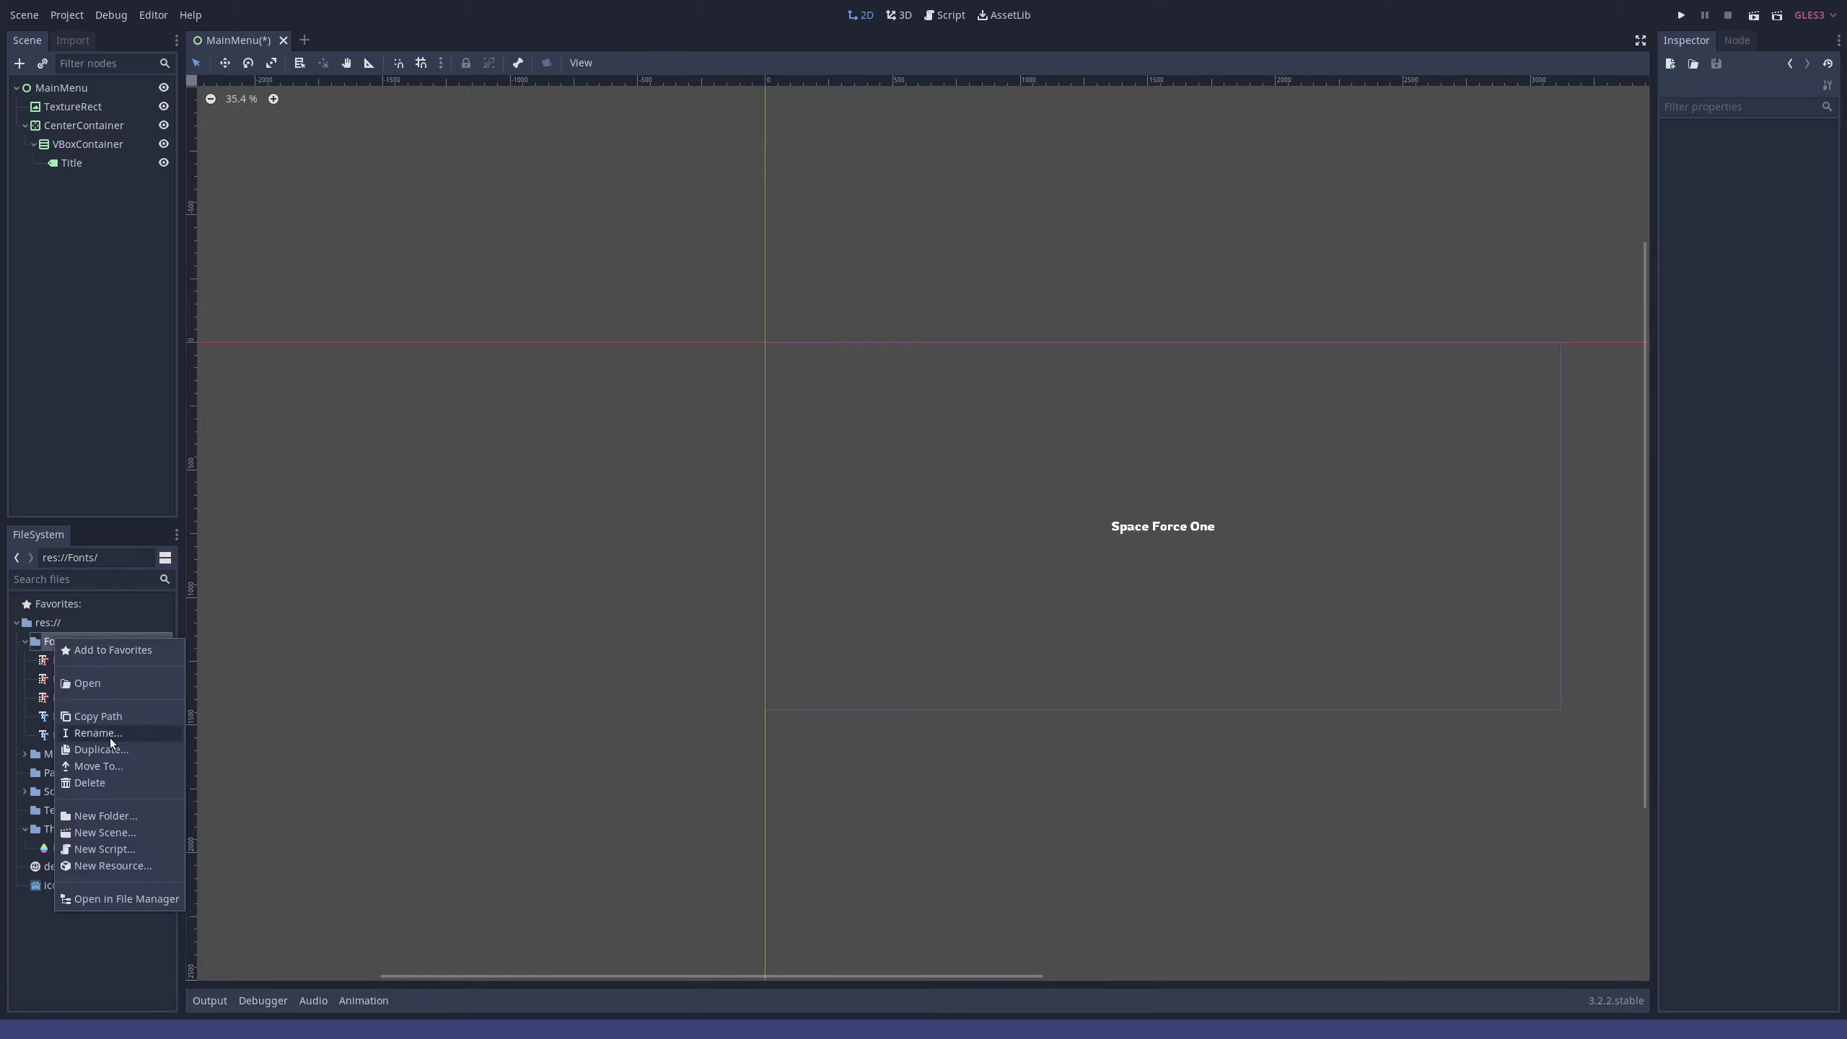
click(45, 716)
right_click(62, 716)
click(126, 843)
click(1037, 502)
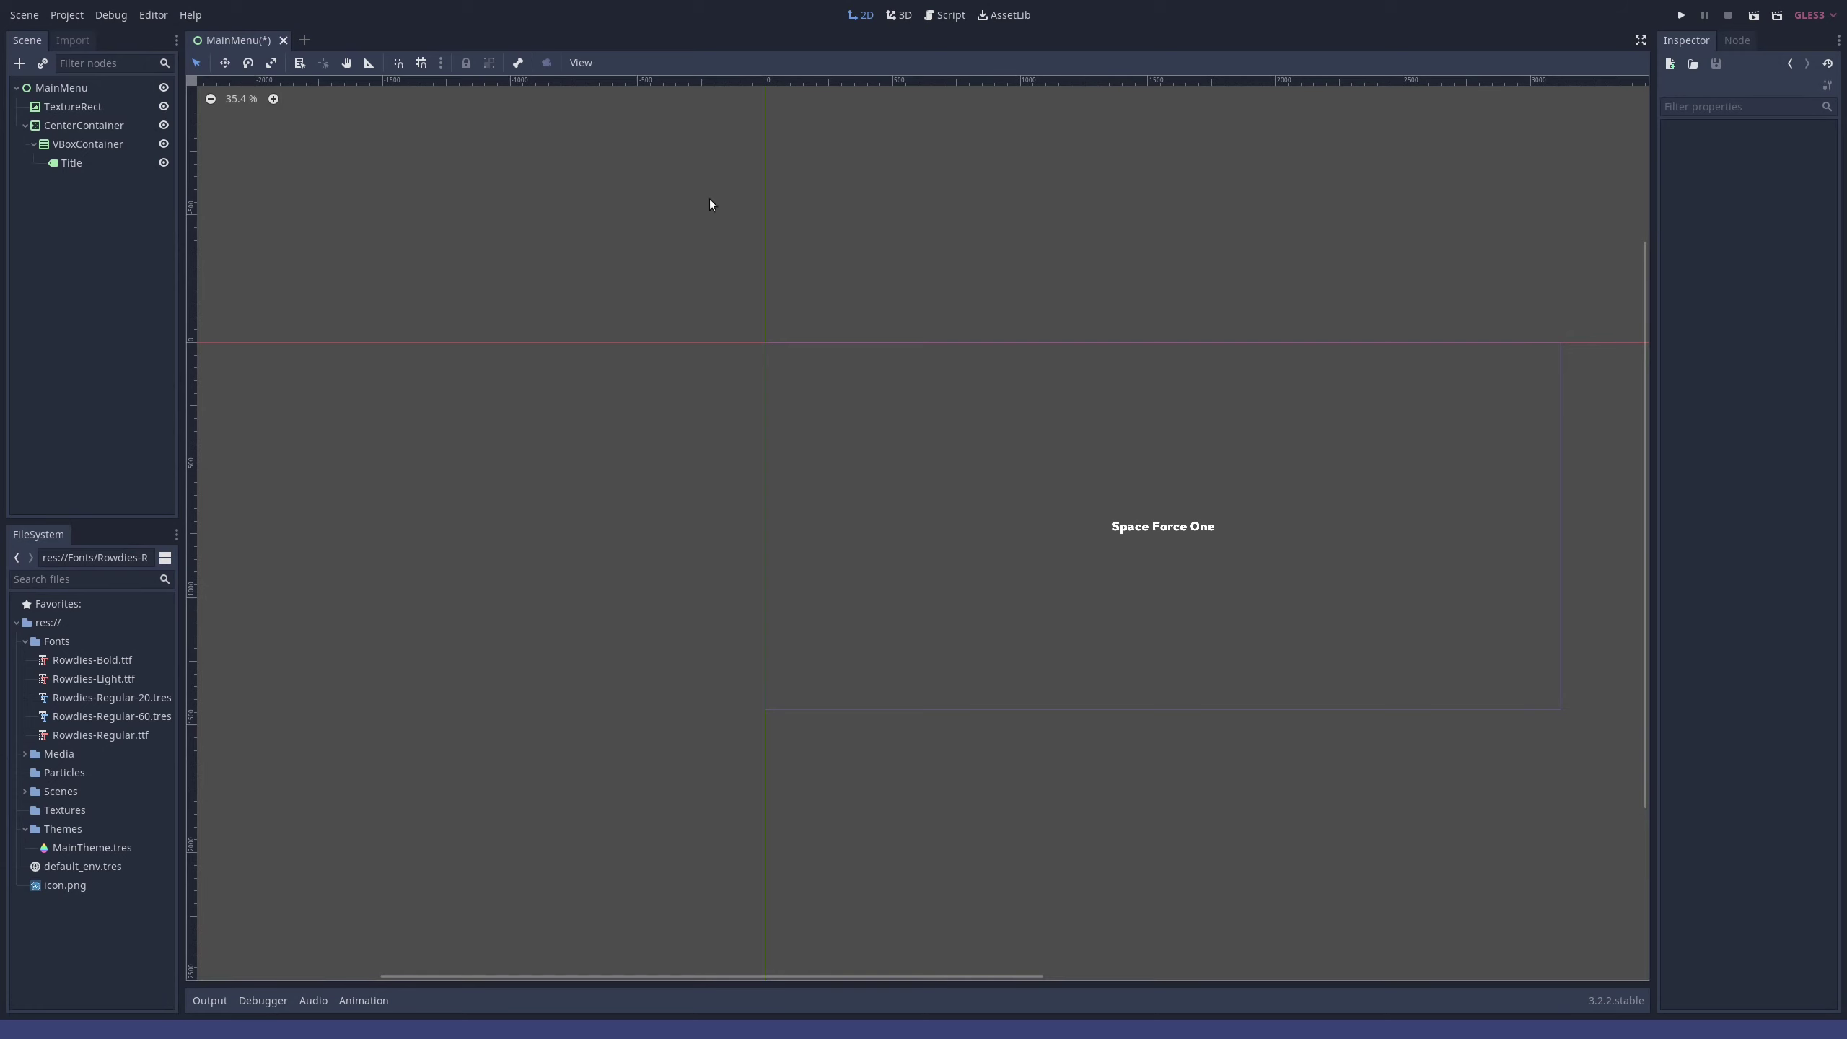
- Rename the title's font resource file as Rowdies-Regular-64.tres
click(144, 719)
right_click(144, 719)
click(232, 840)
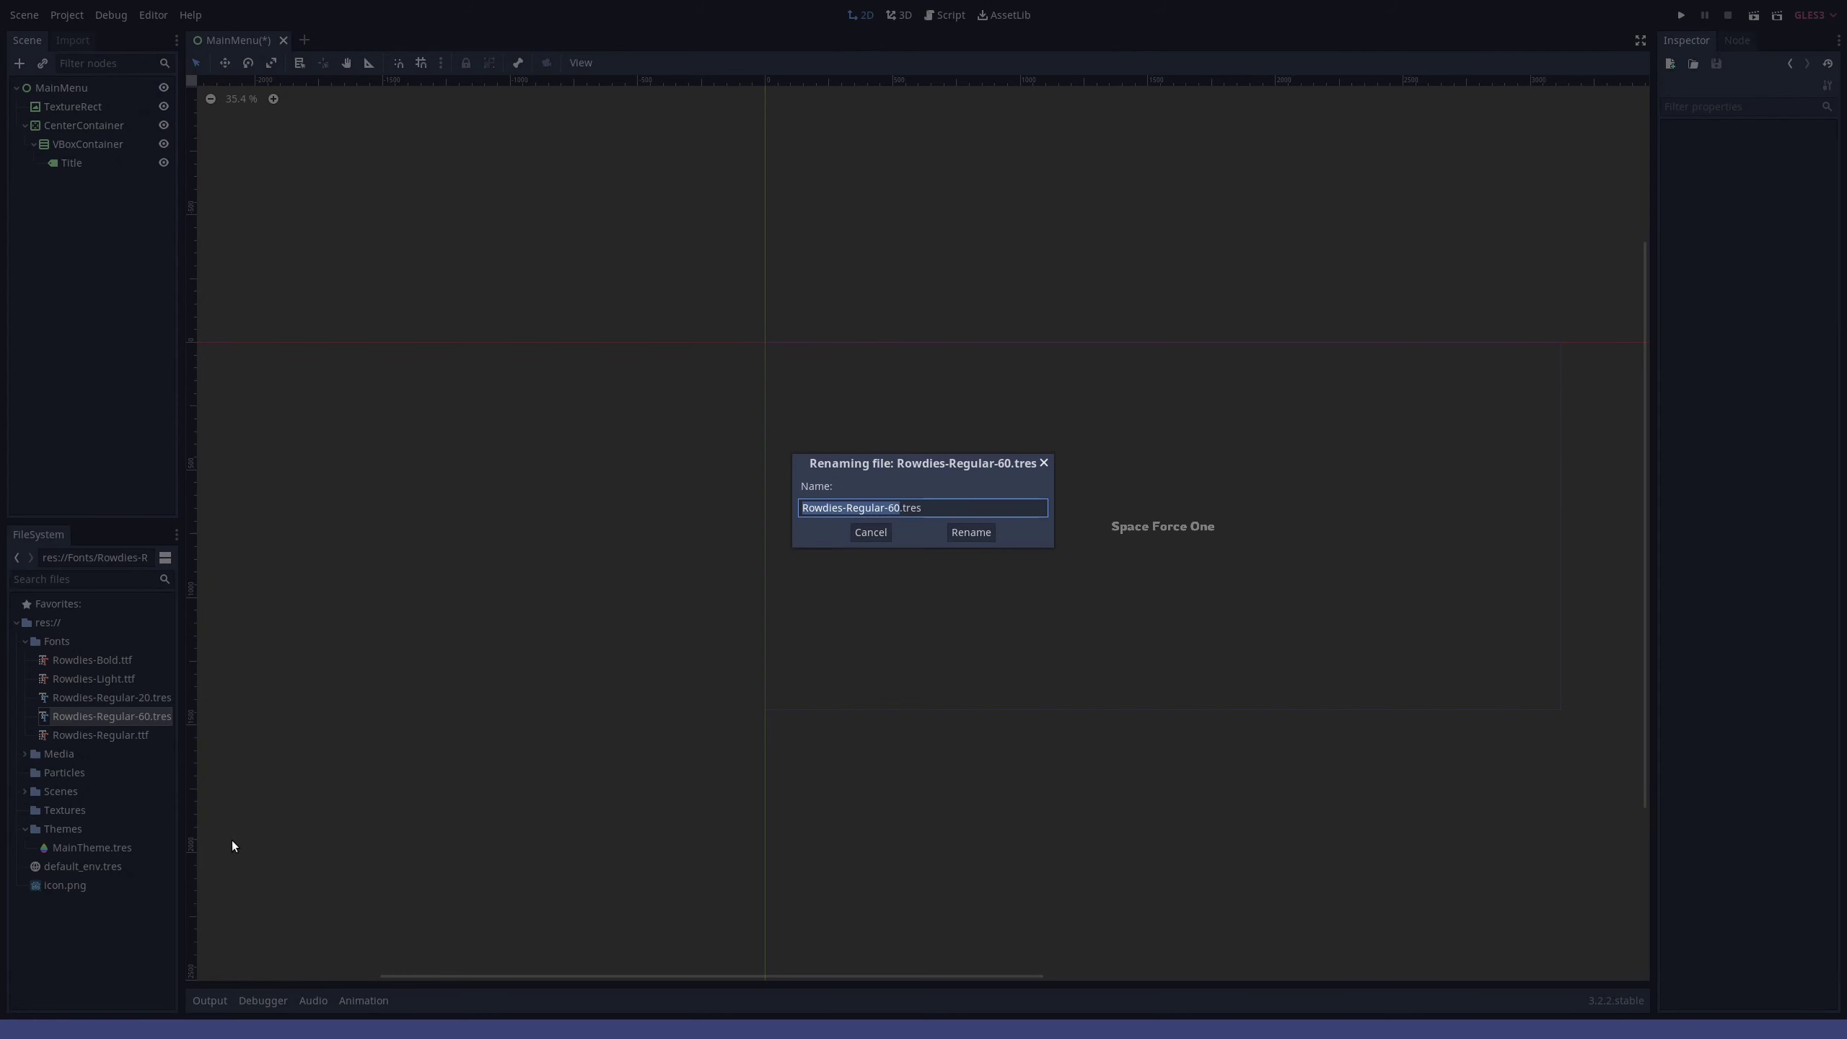
key(Right)
key(BackSpace)
text(4)
key(Return)
- Set the font size of Rowdies-Regular-64.tres to 64
double_click(109, 717)
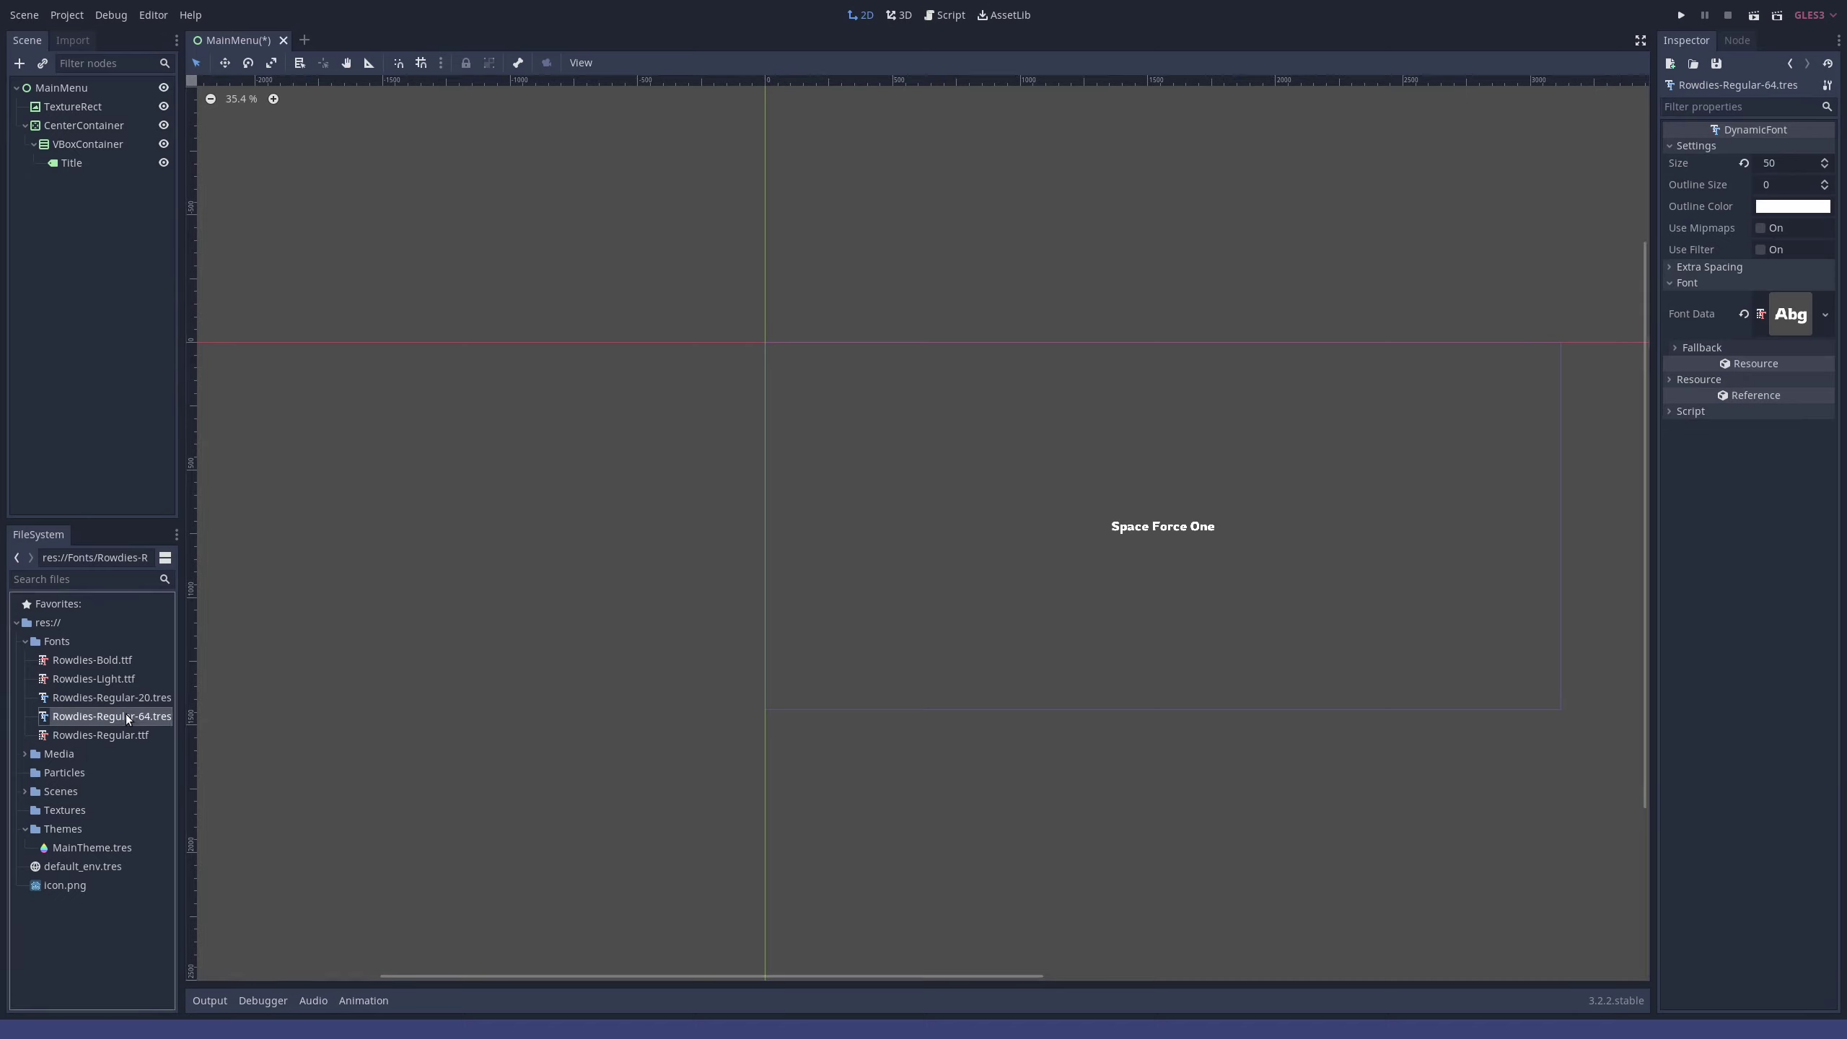
click(1793, 163)
text(64)
key(Return)
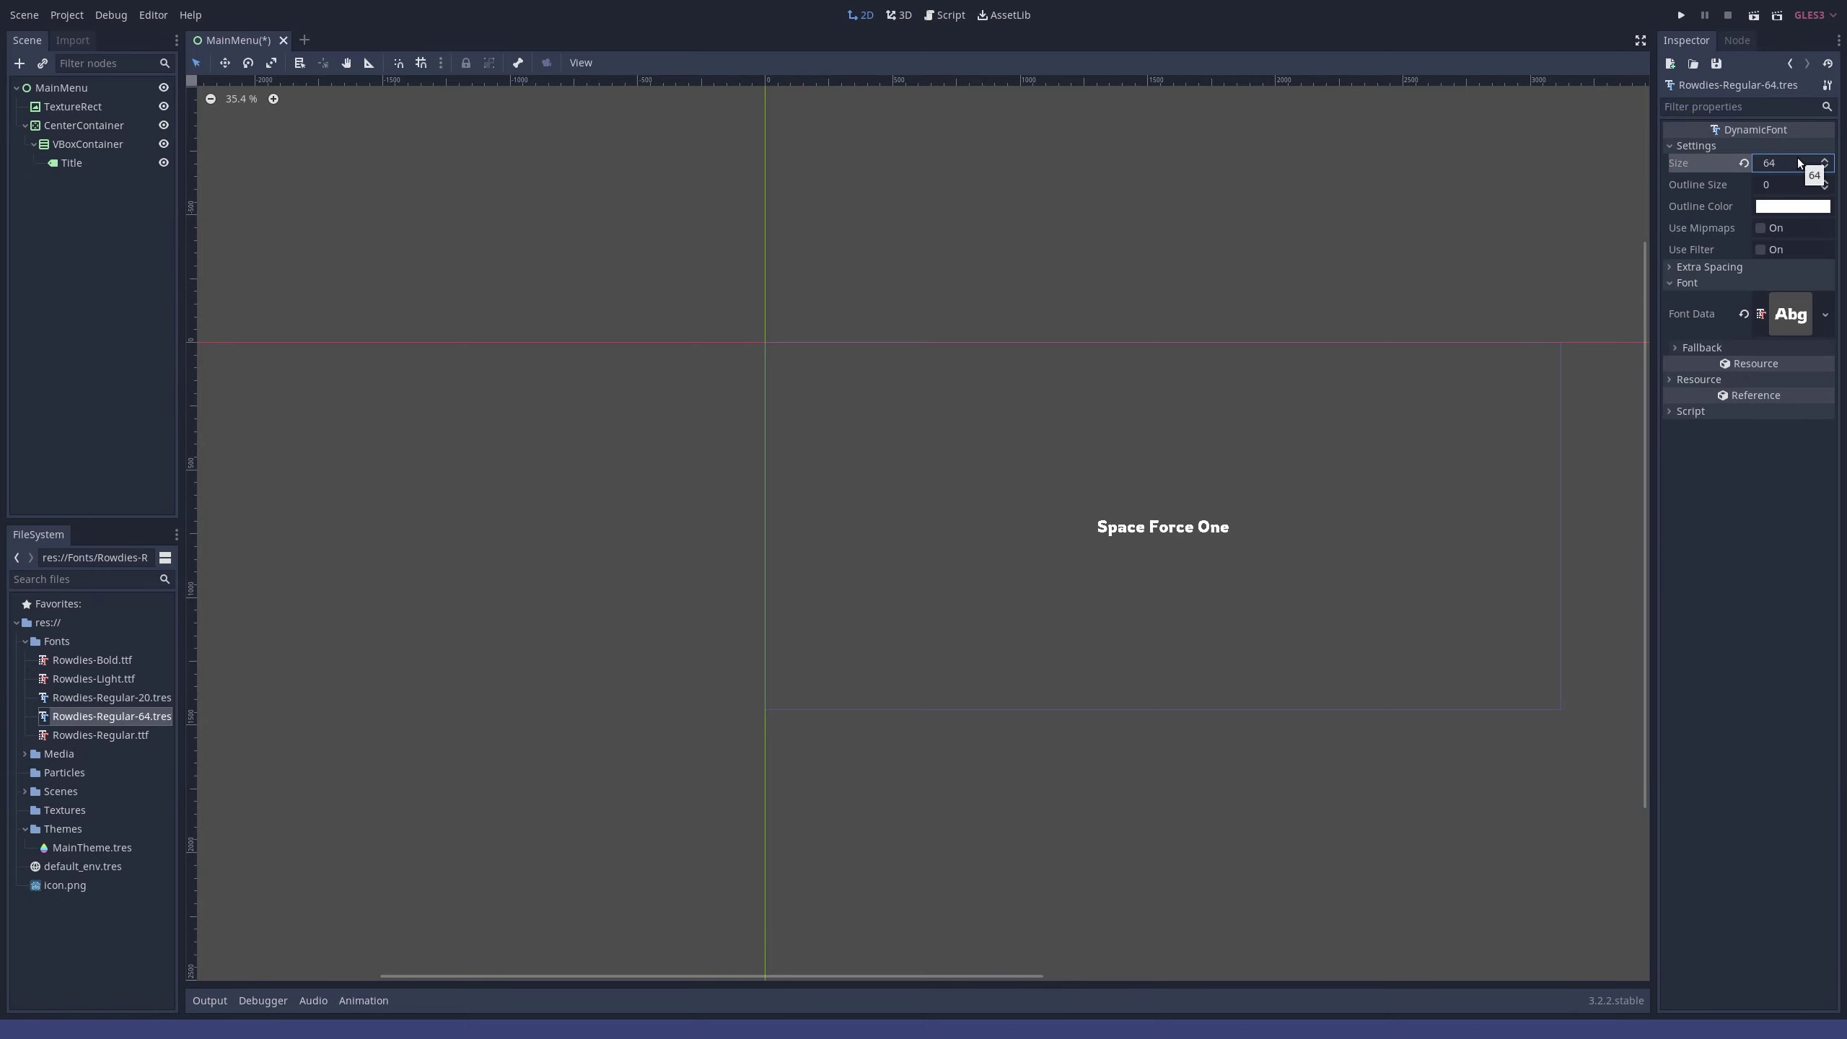
- Add a Button node as a child of the VBoxContainer, below the Title label
click(93, 104)
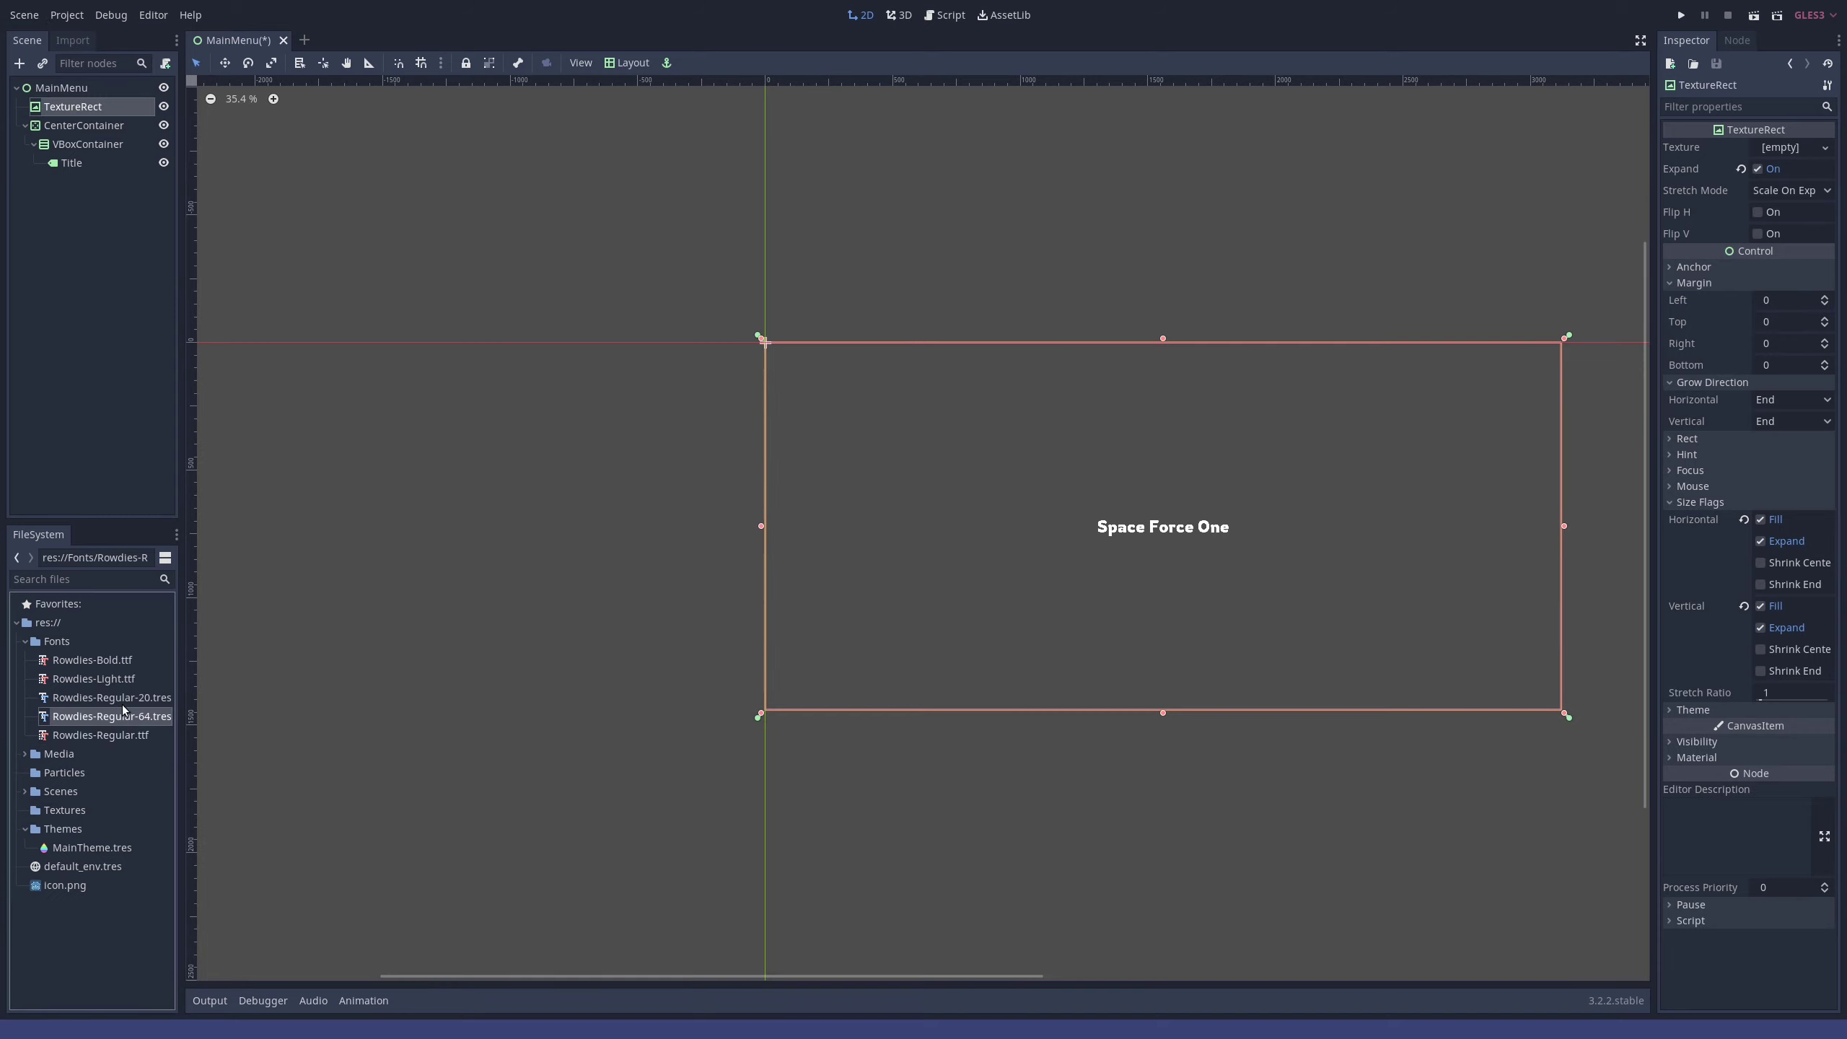
click(102, 697)
right_click(87, 147)
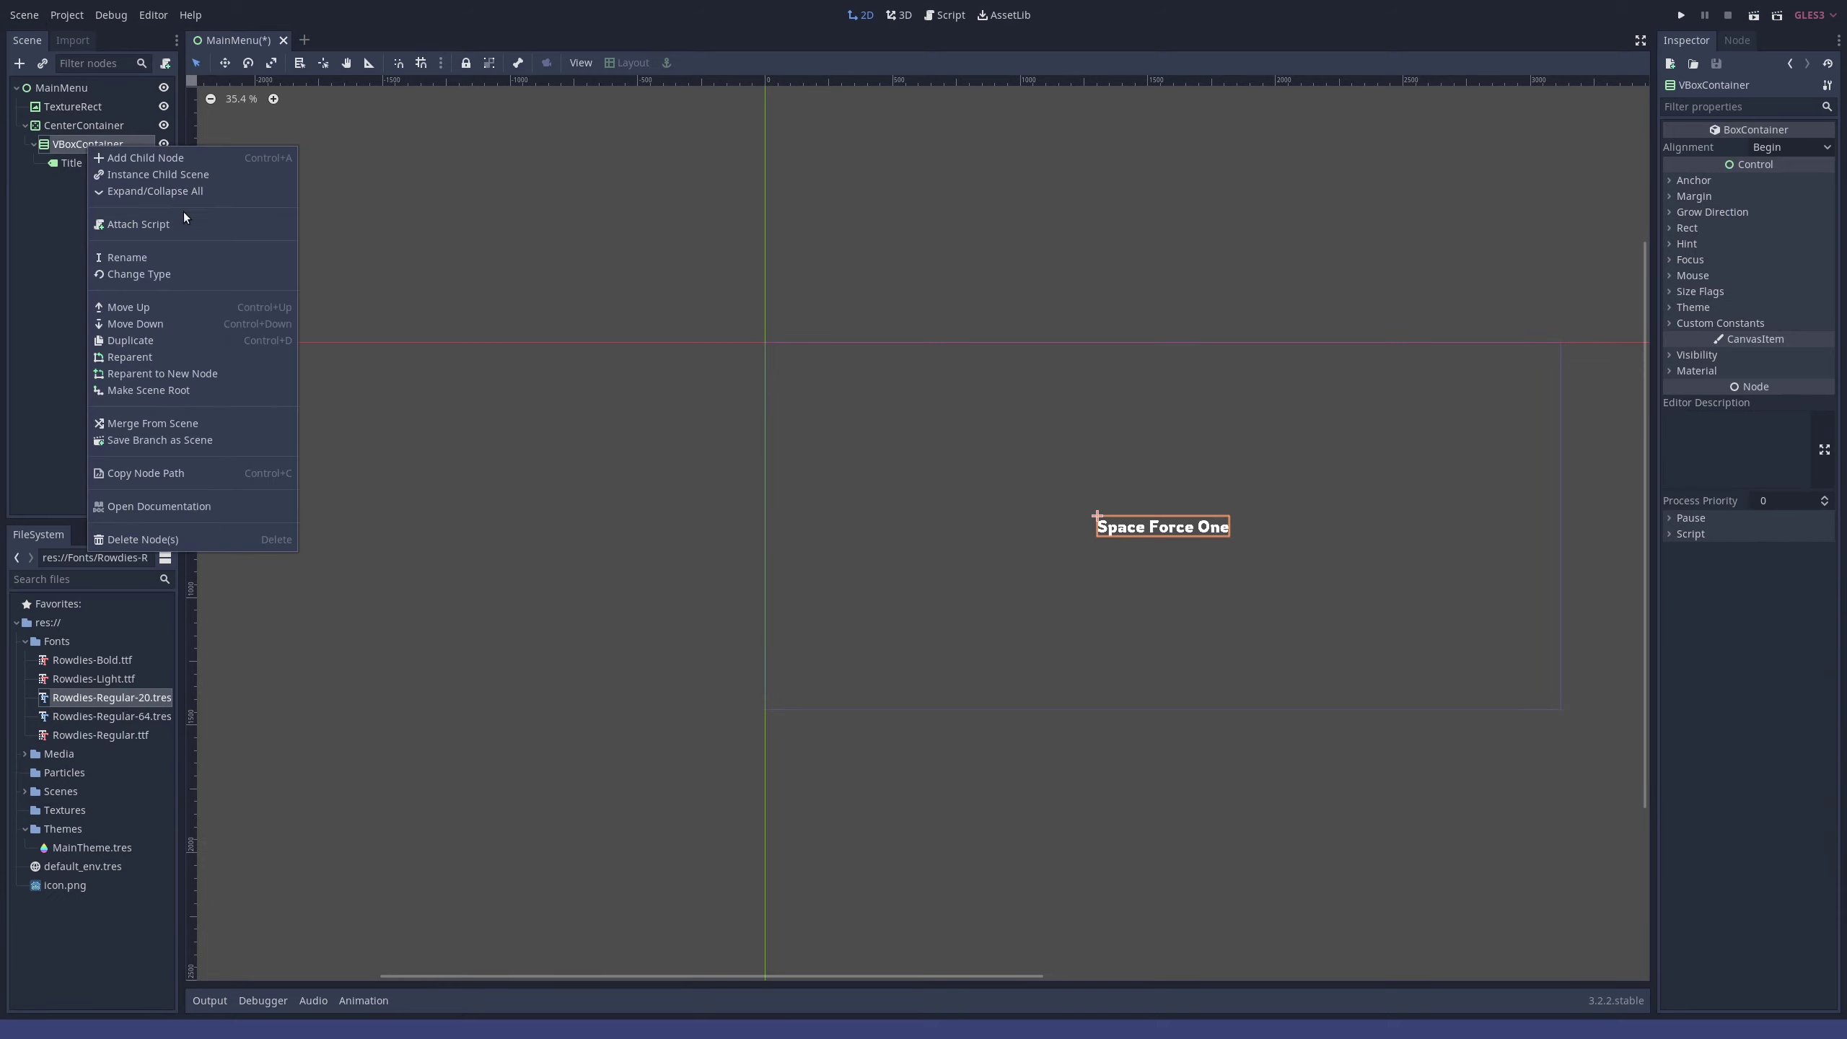
click(173, 165)
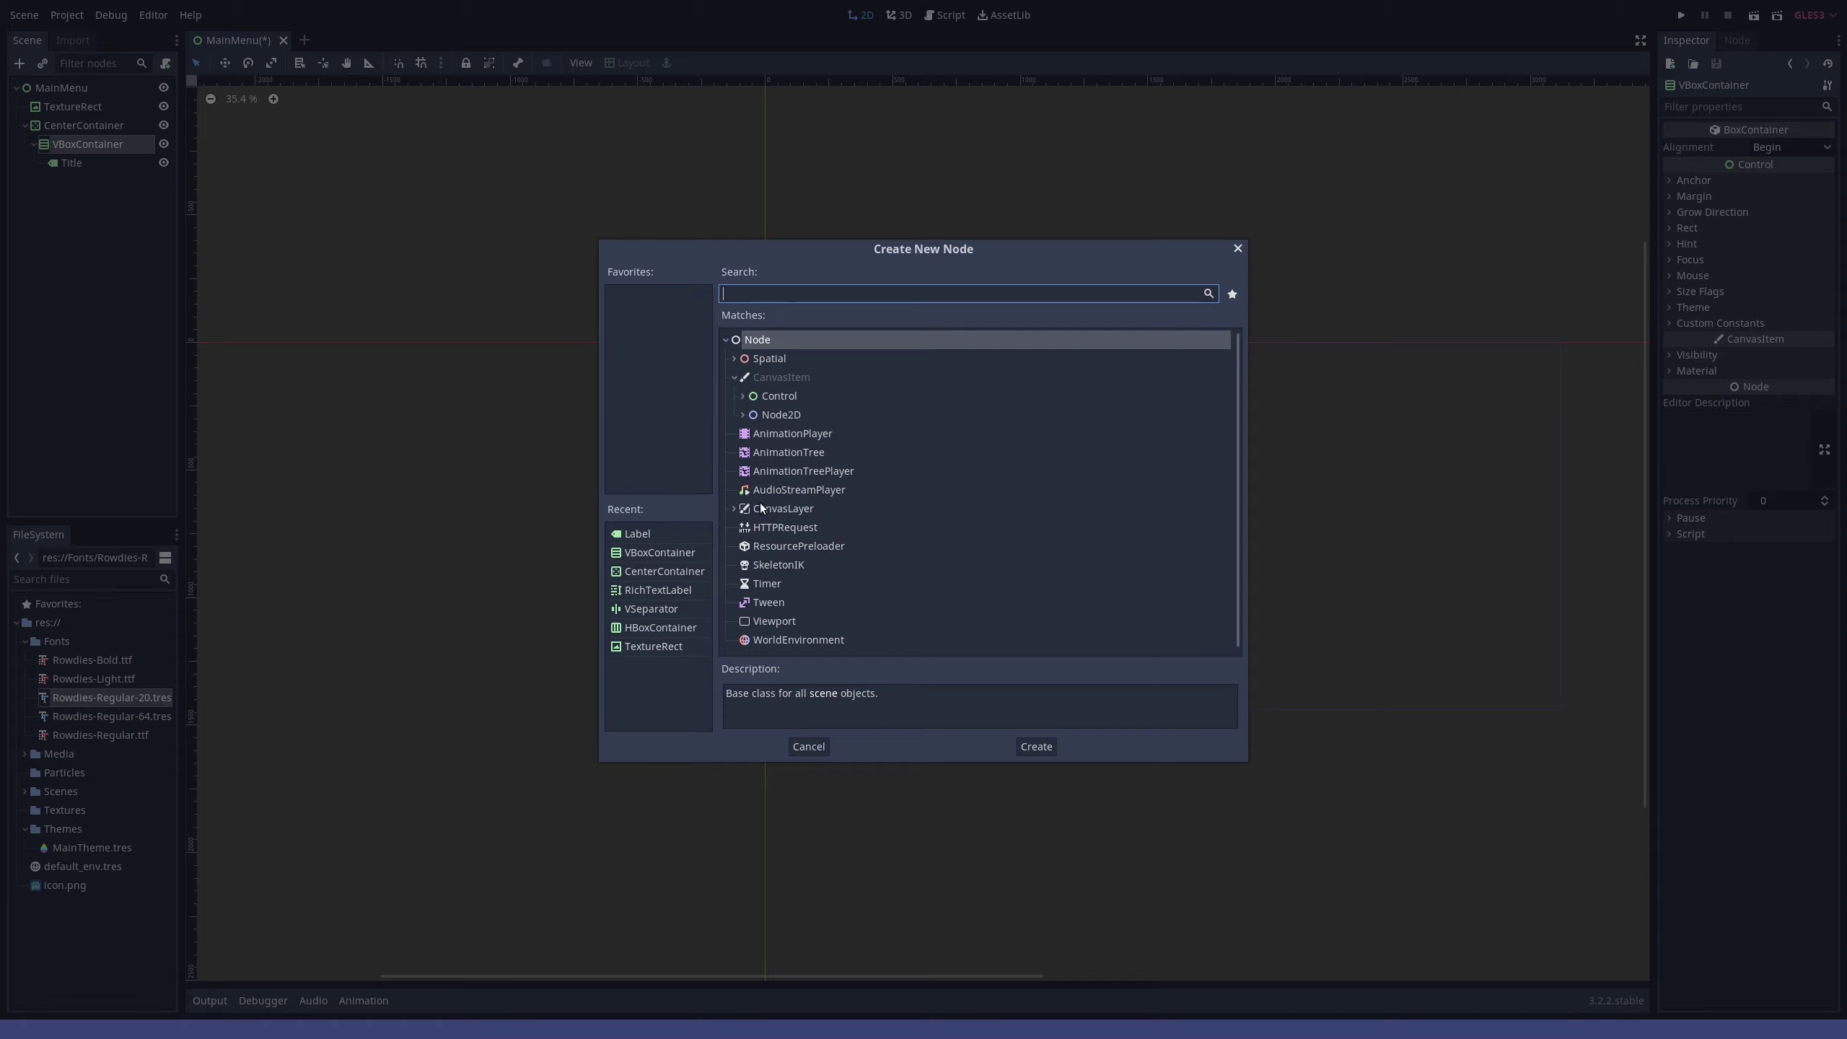
click(744, 397)
click(743, 397)
click(744, 396)
scroll(866, 521, down, 1)
scroll(812, 487, down, 1)
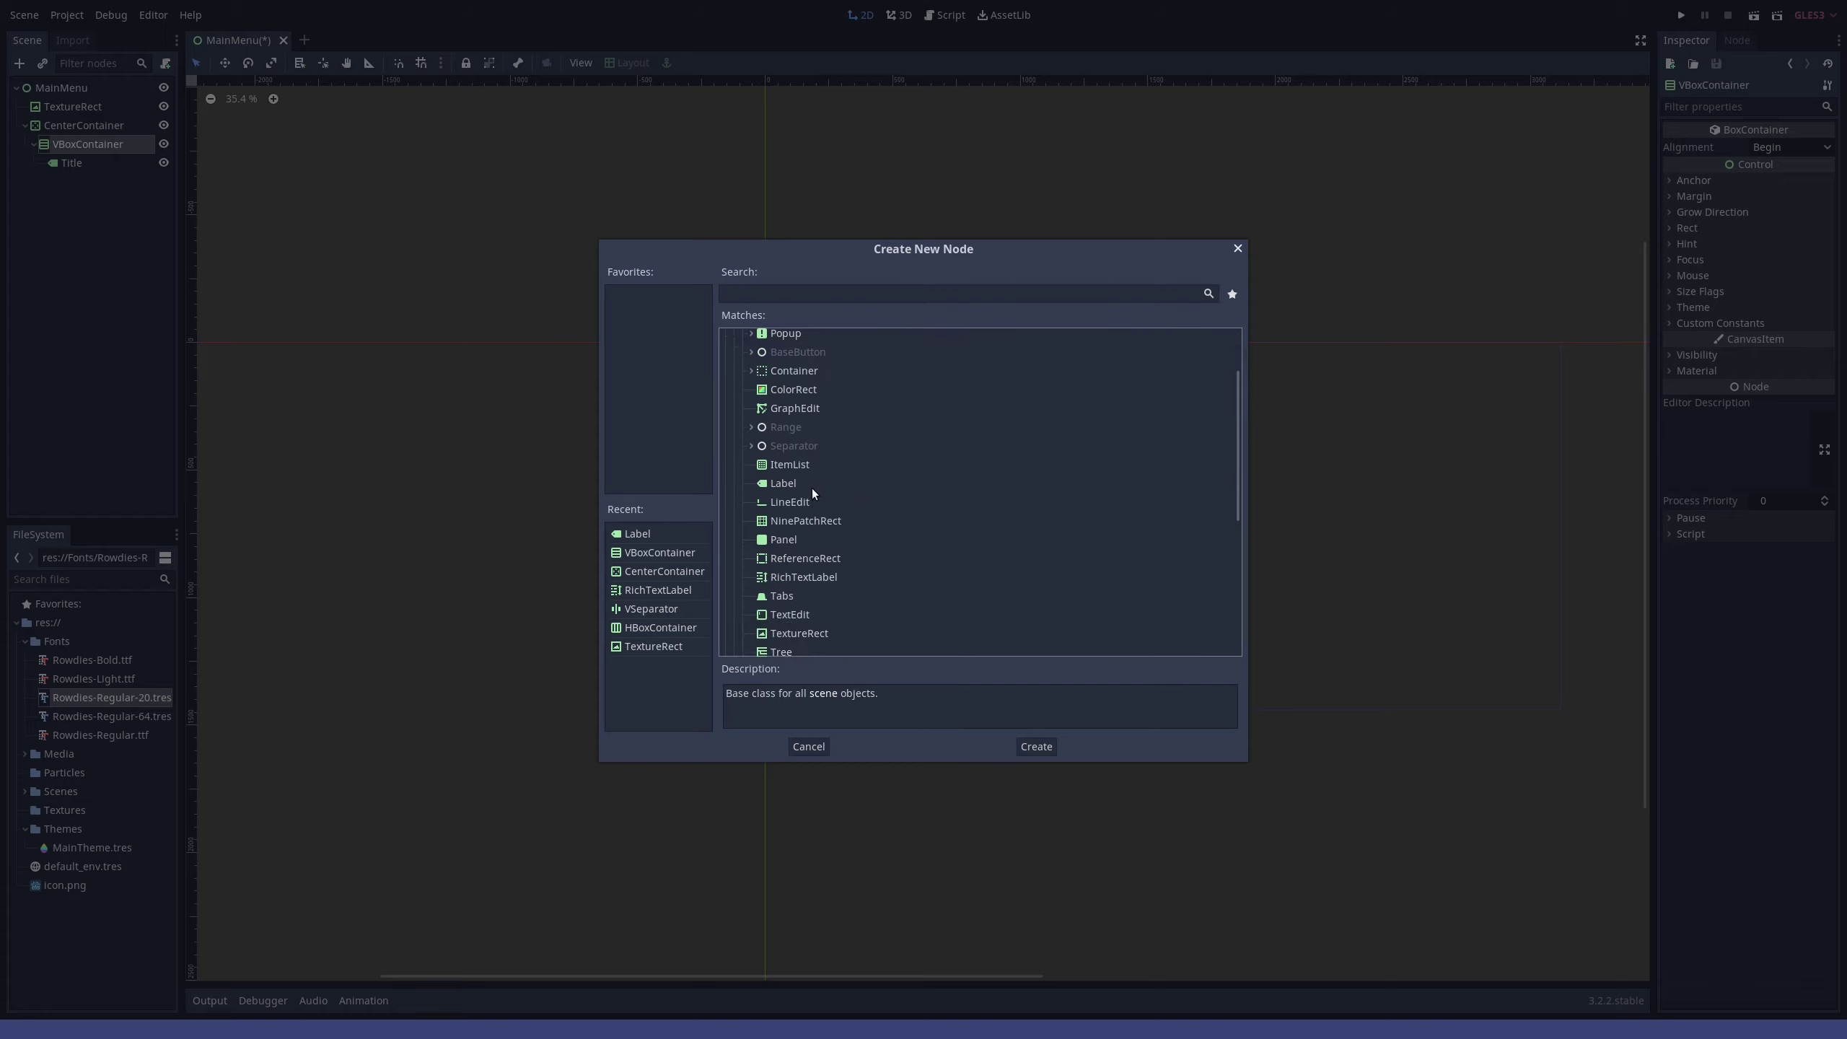
scroll(810, 413, up, 1)
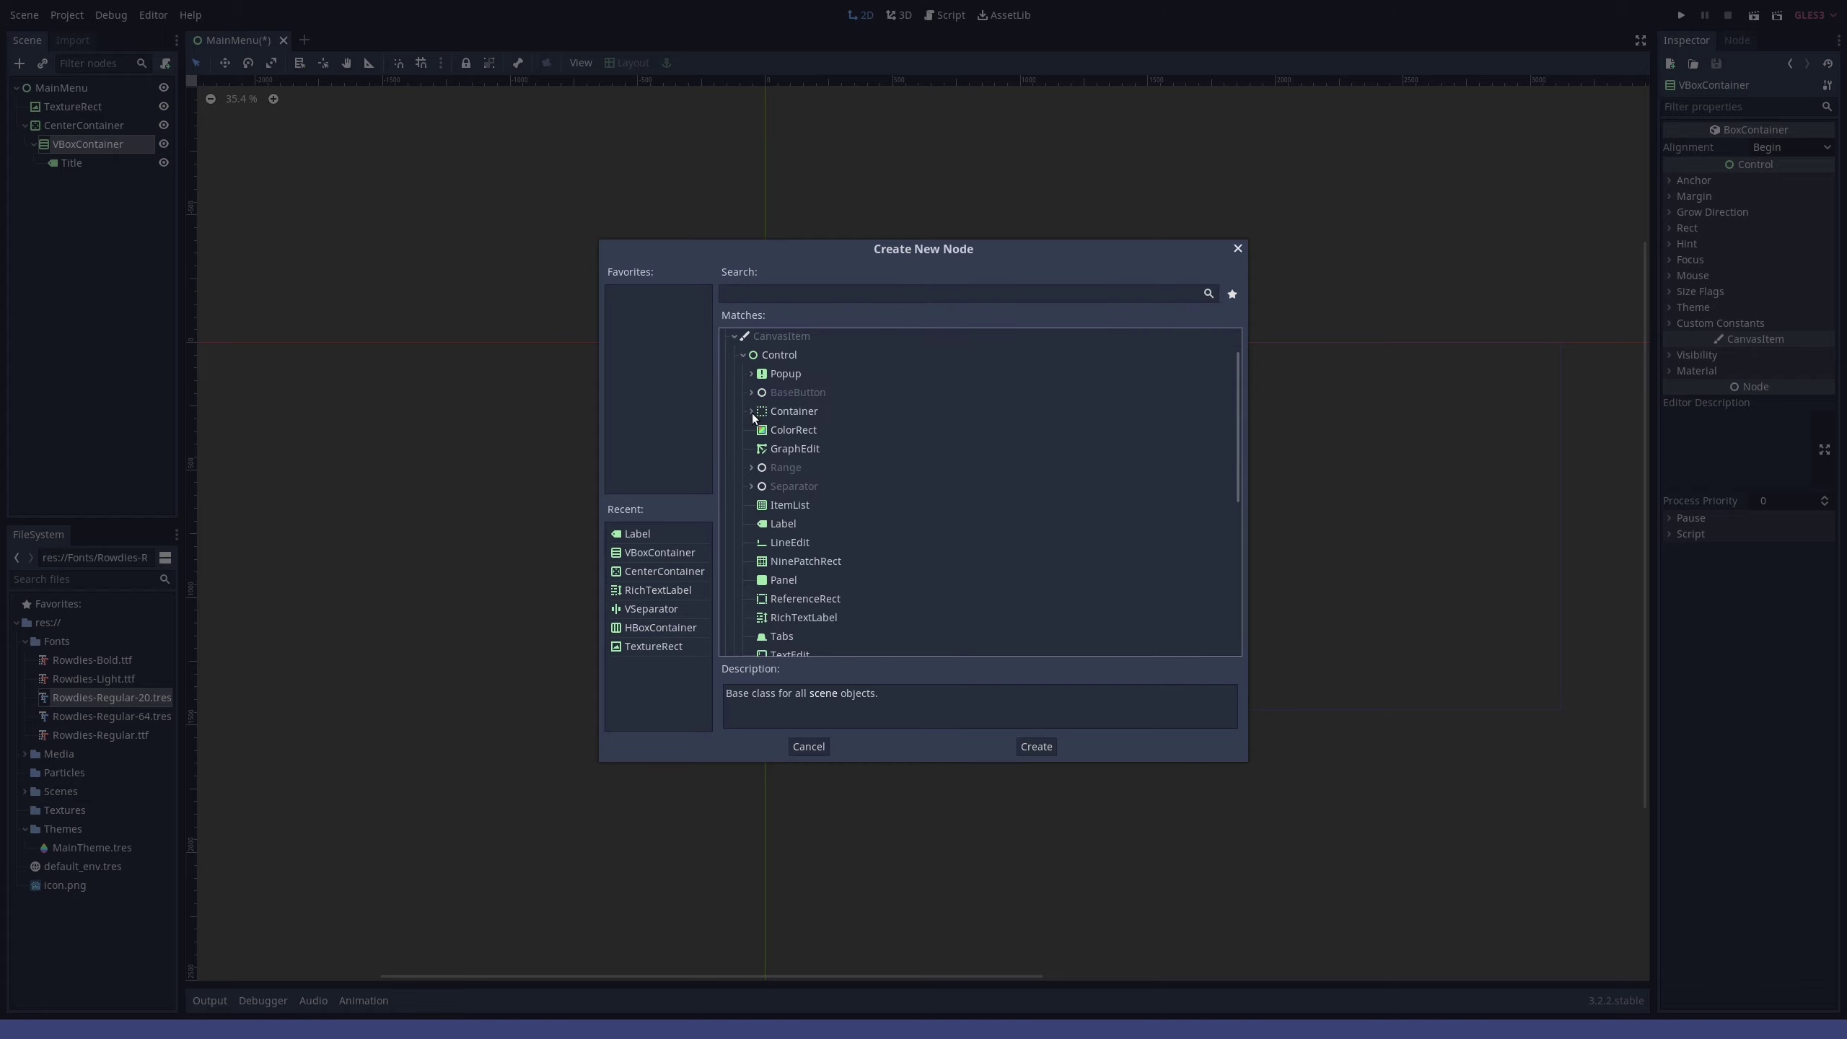
click(751, 393)
click(786, 411)
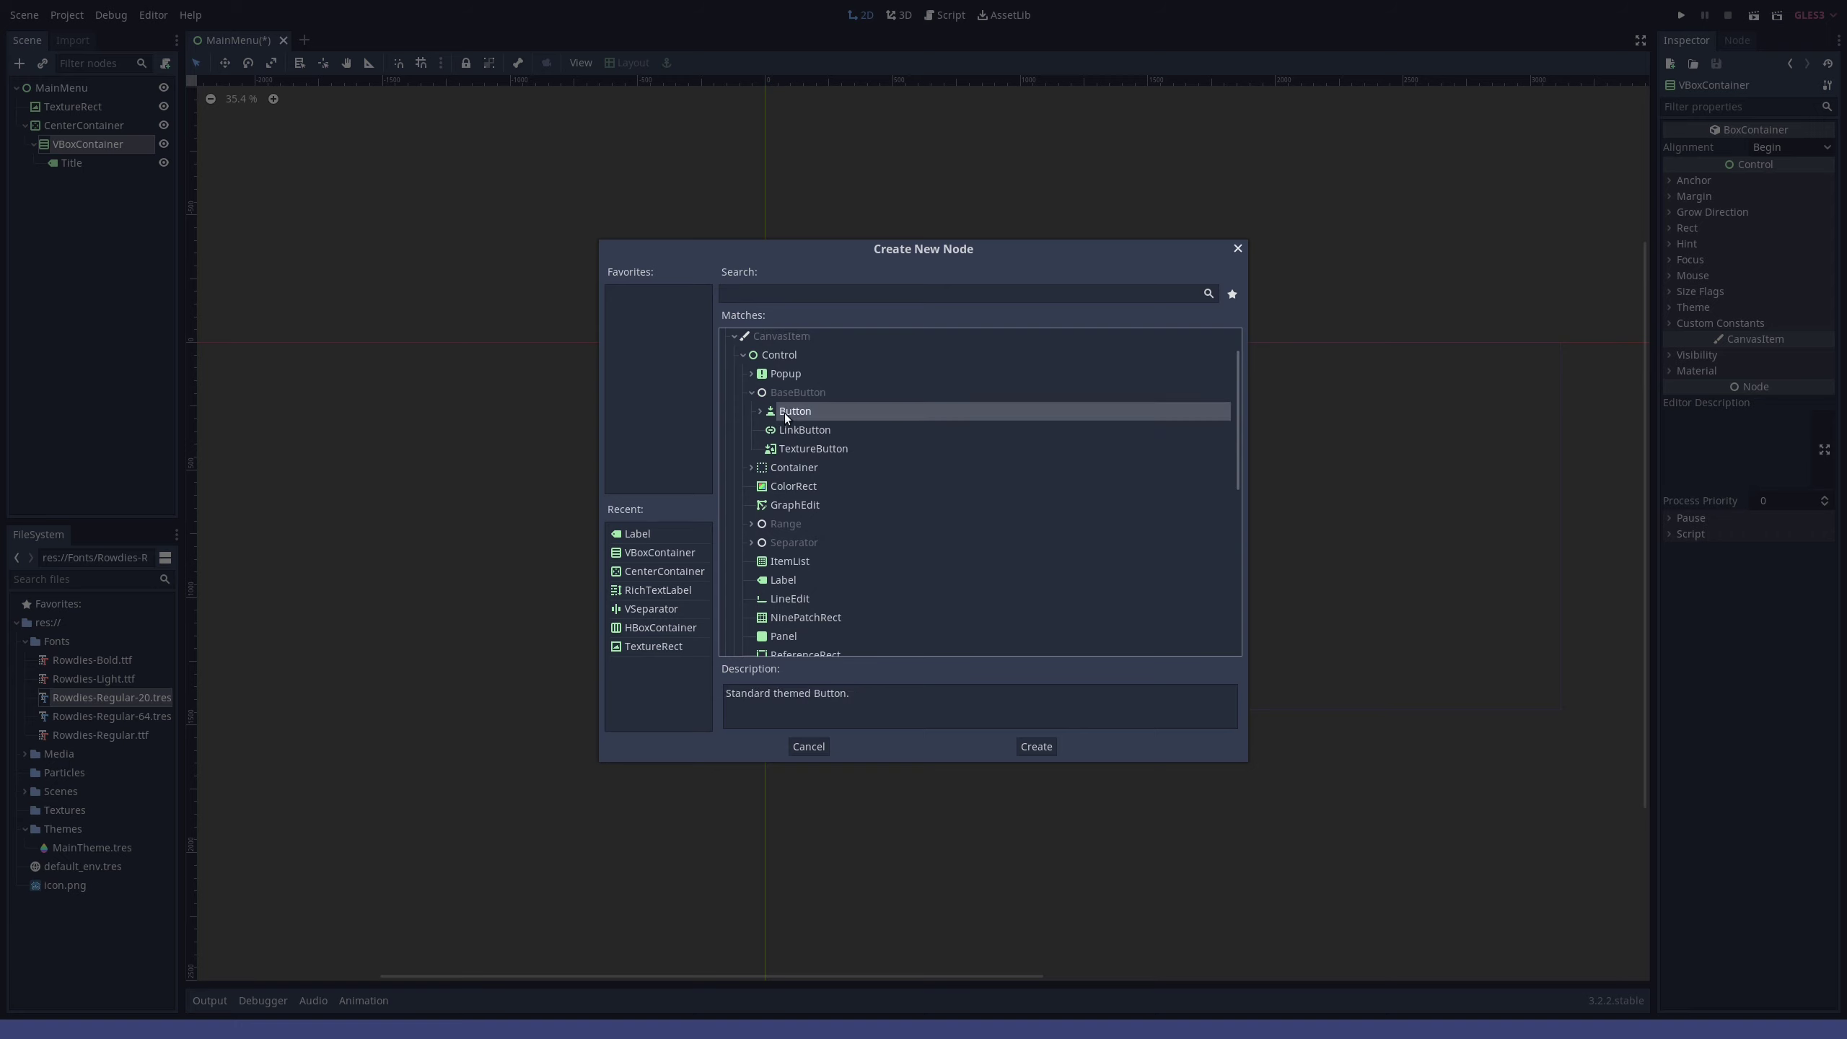
double_click(786, 416)
- Rename the new button node as New and assign MainTheme.tres as its theme
scroll(1331, 626, down, 3)
scroll(1309, 640, up, 20)
double_click(127, 180)
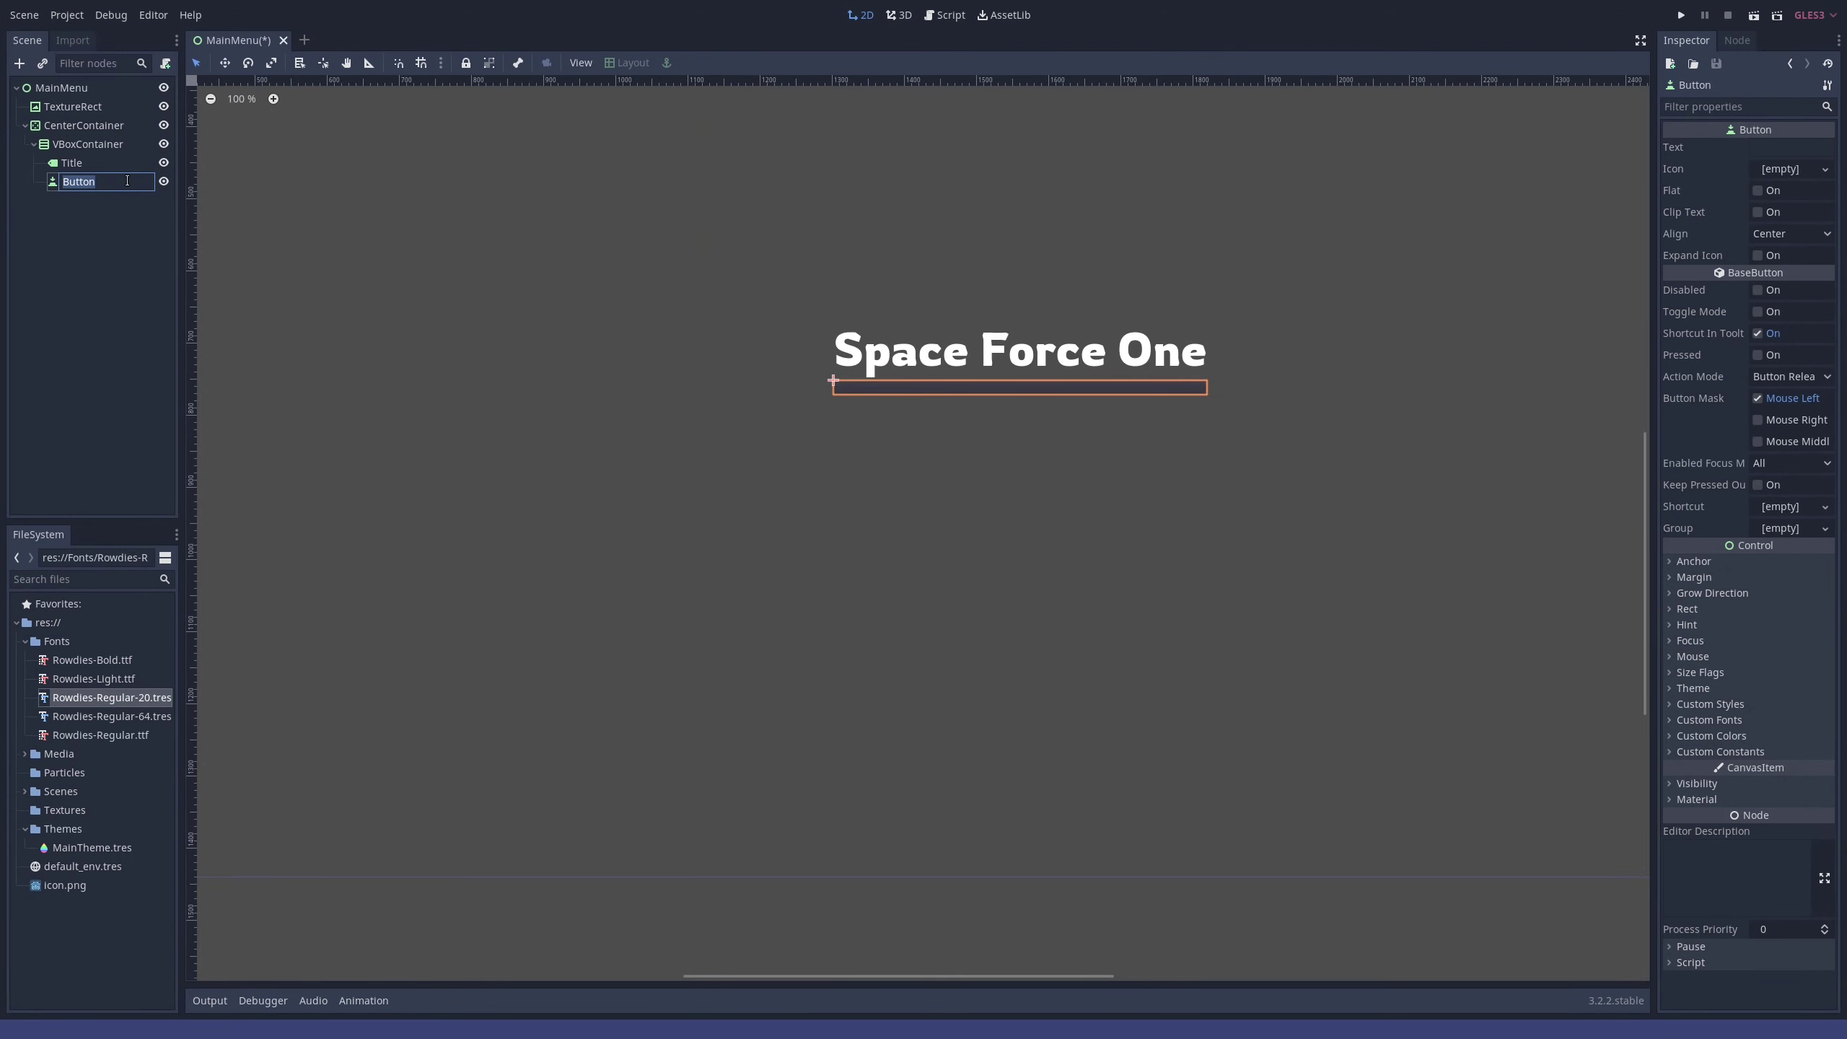
text(New)
key(Return)
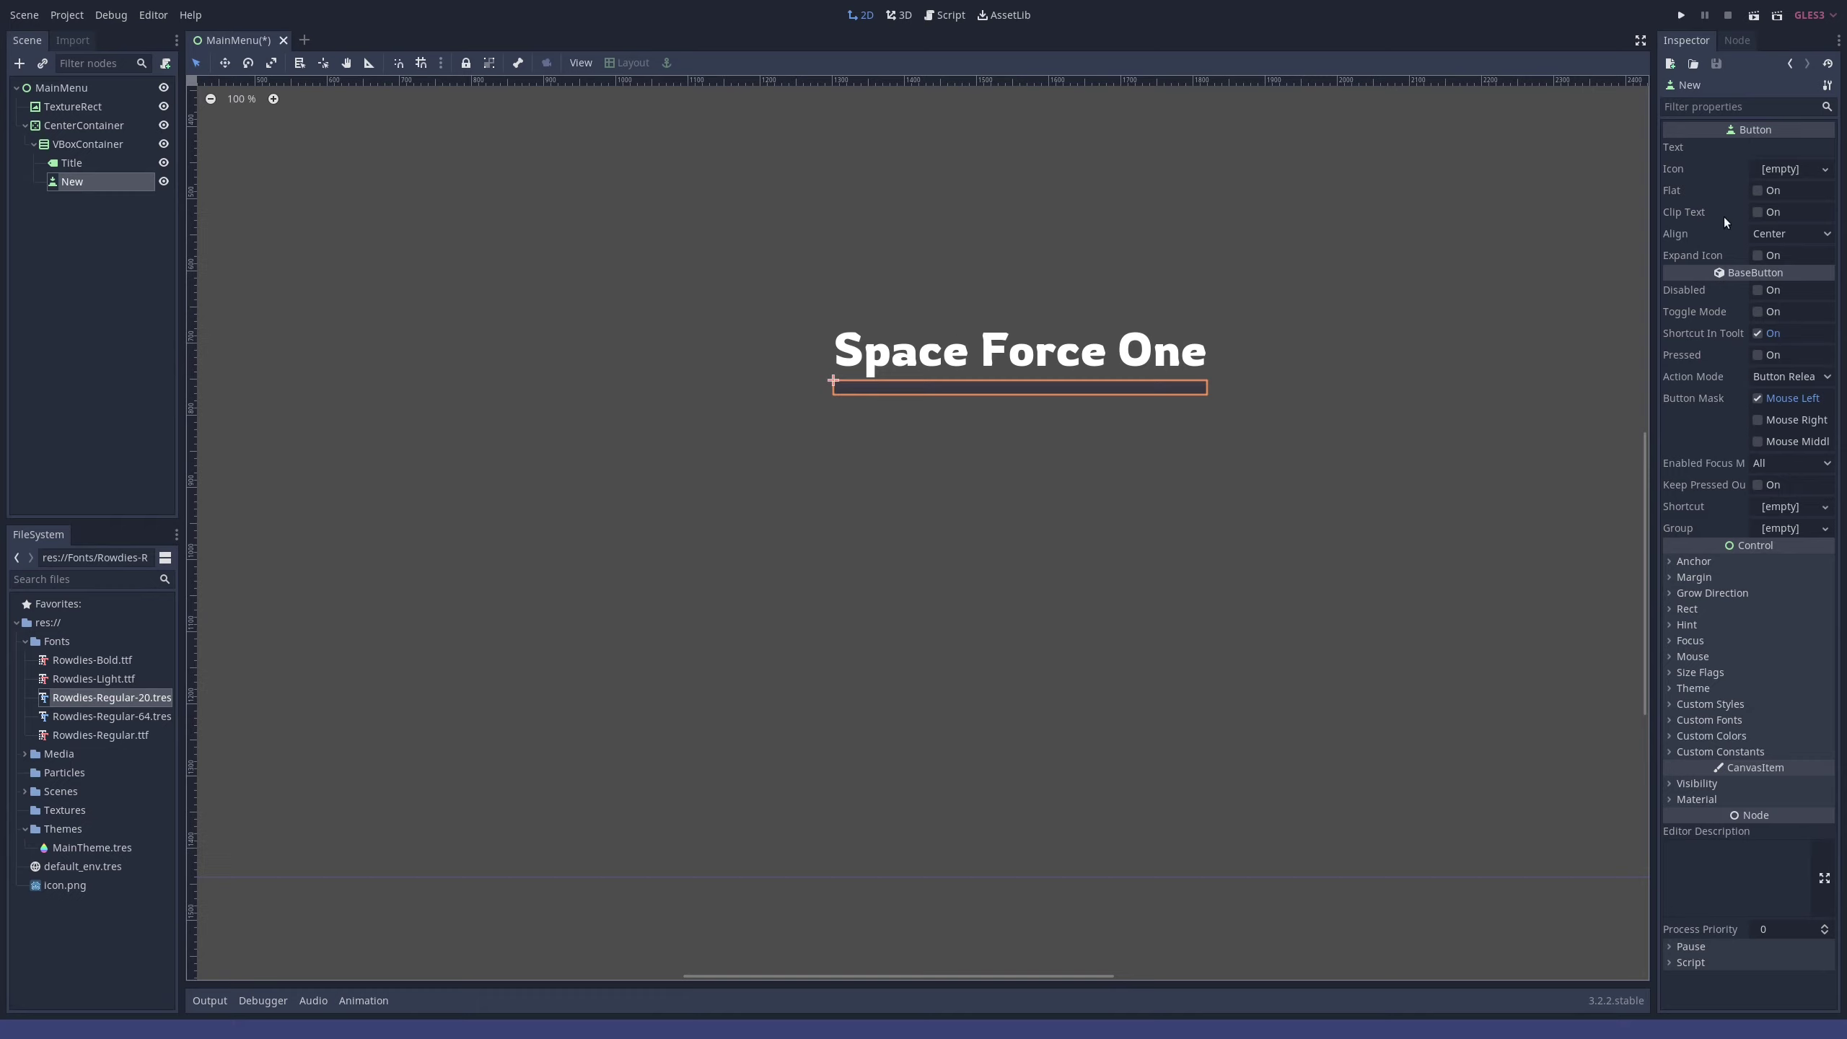
click(1672, 689)
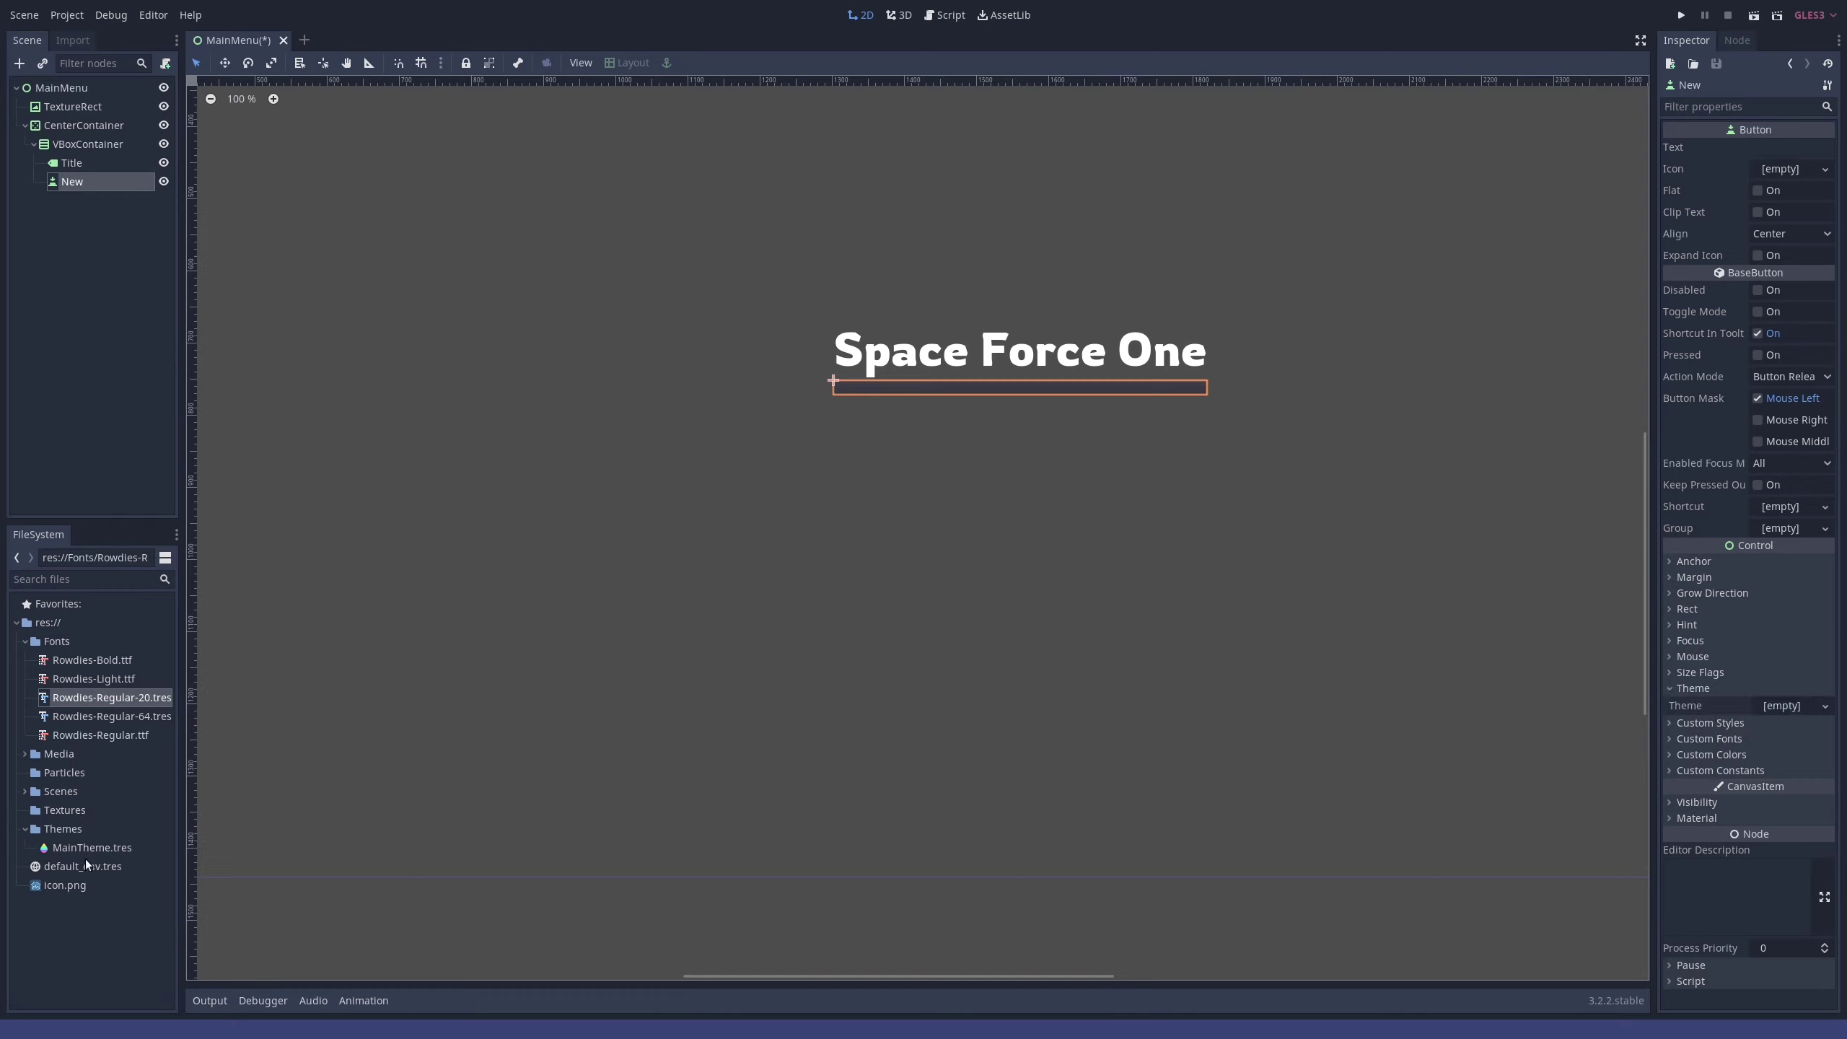
drag(87, 849, 1780, 709)
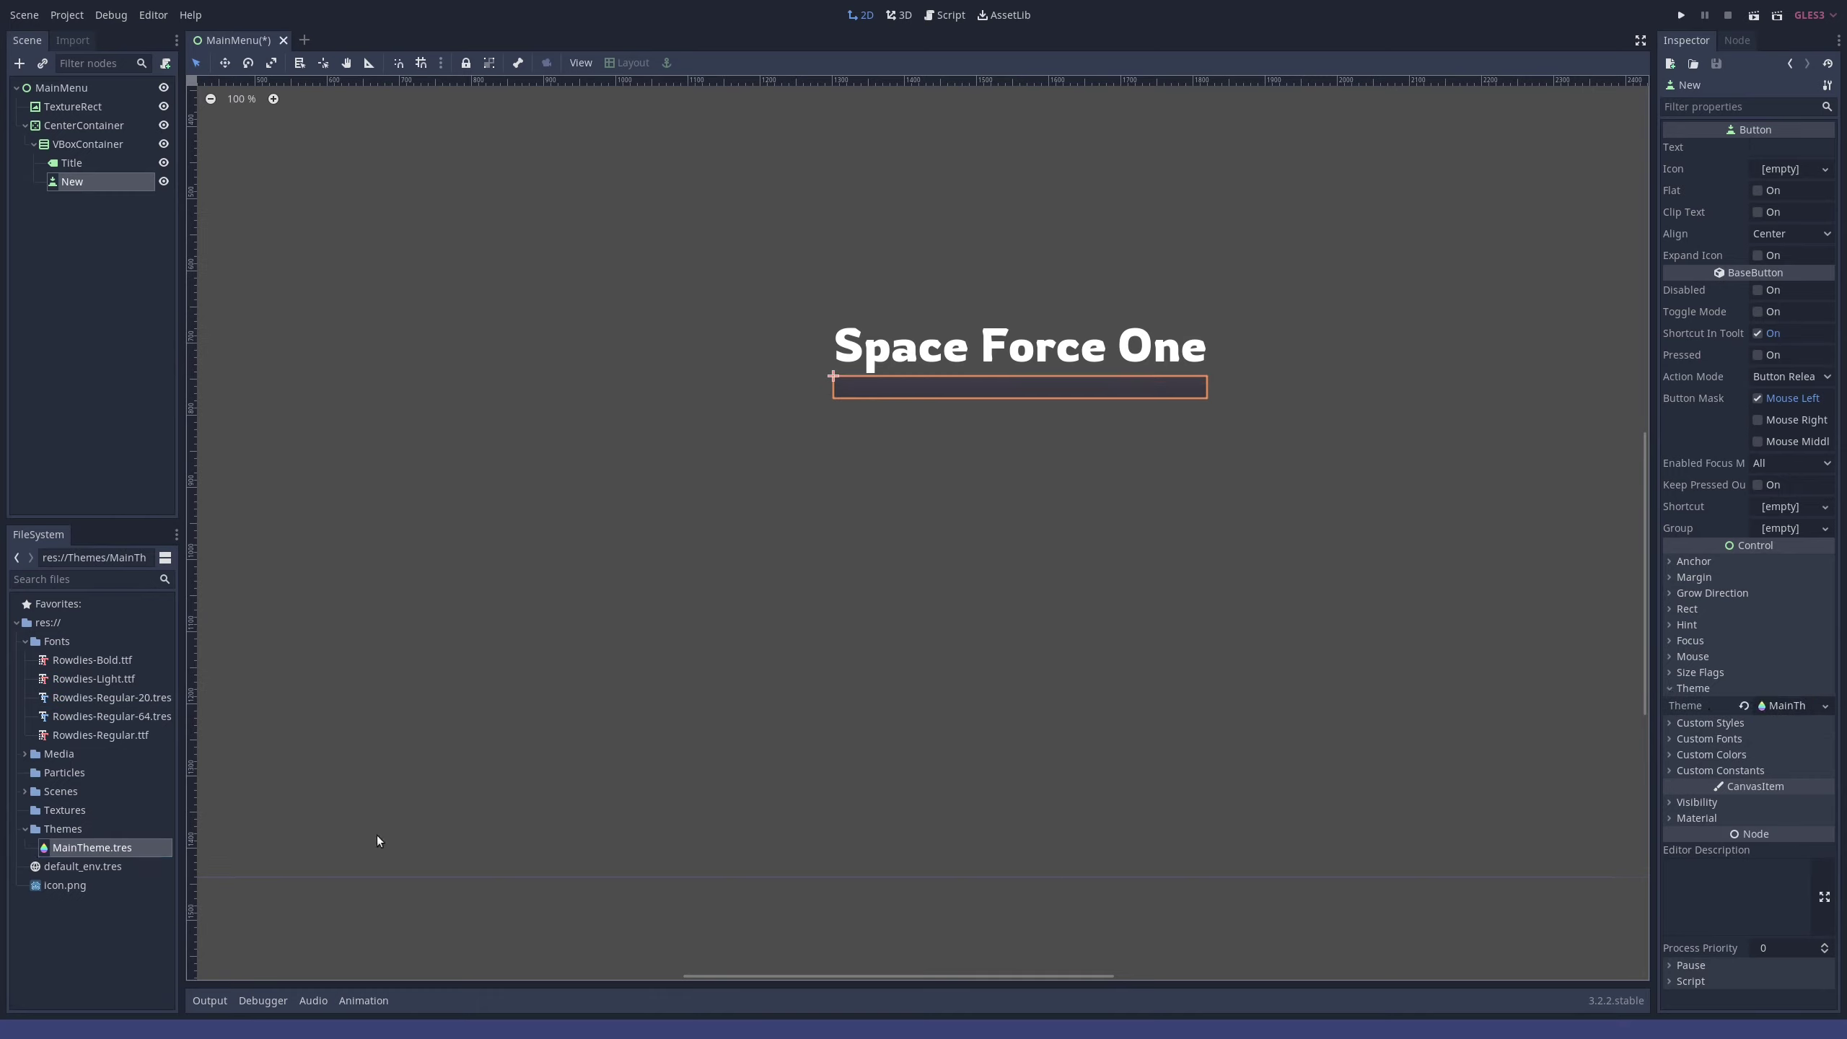
- Open MainTheme.tres for editing and remove all VSeparator items from it
double_click(93, 848)
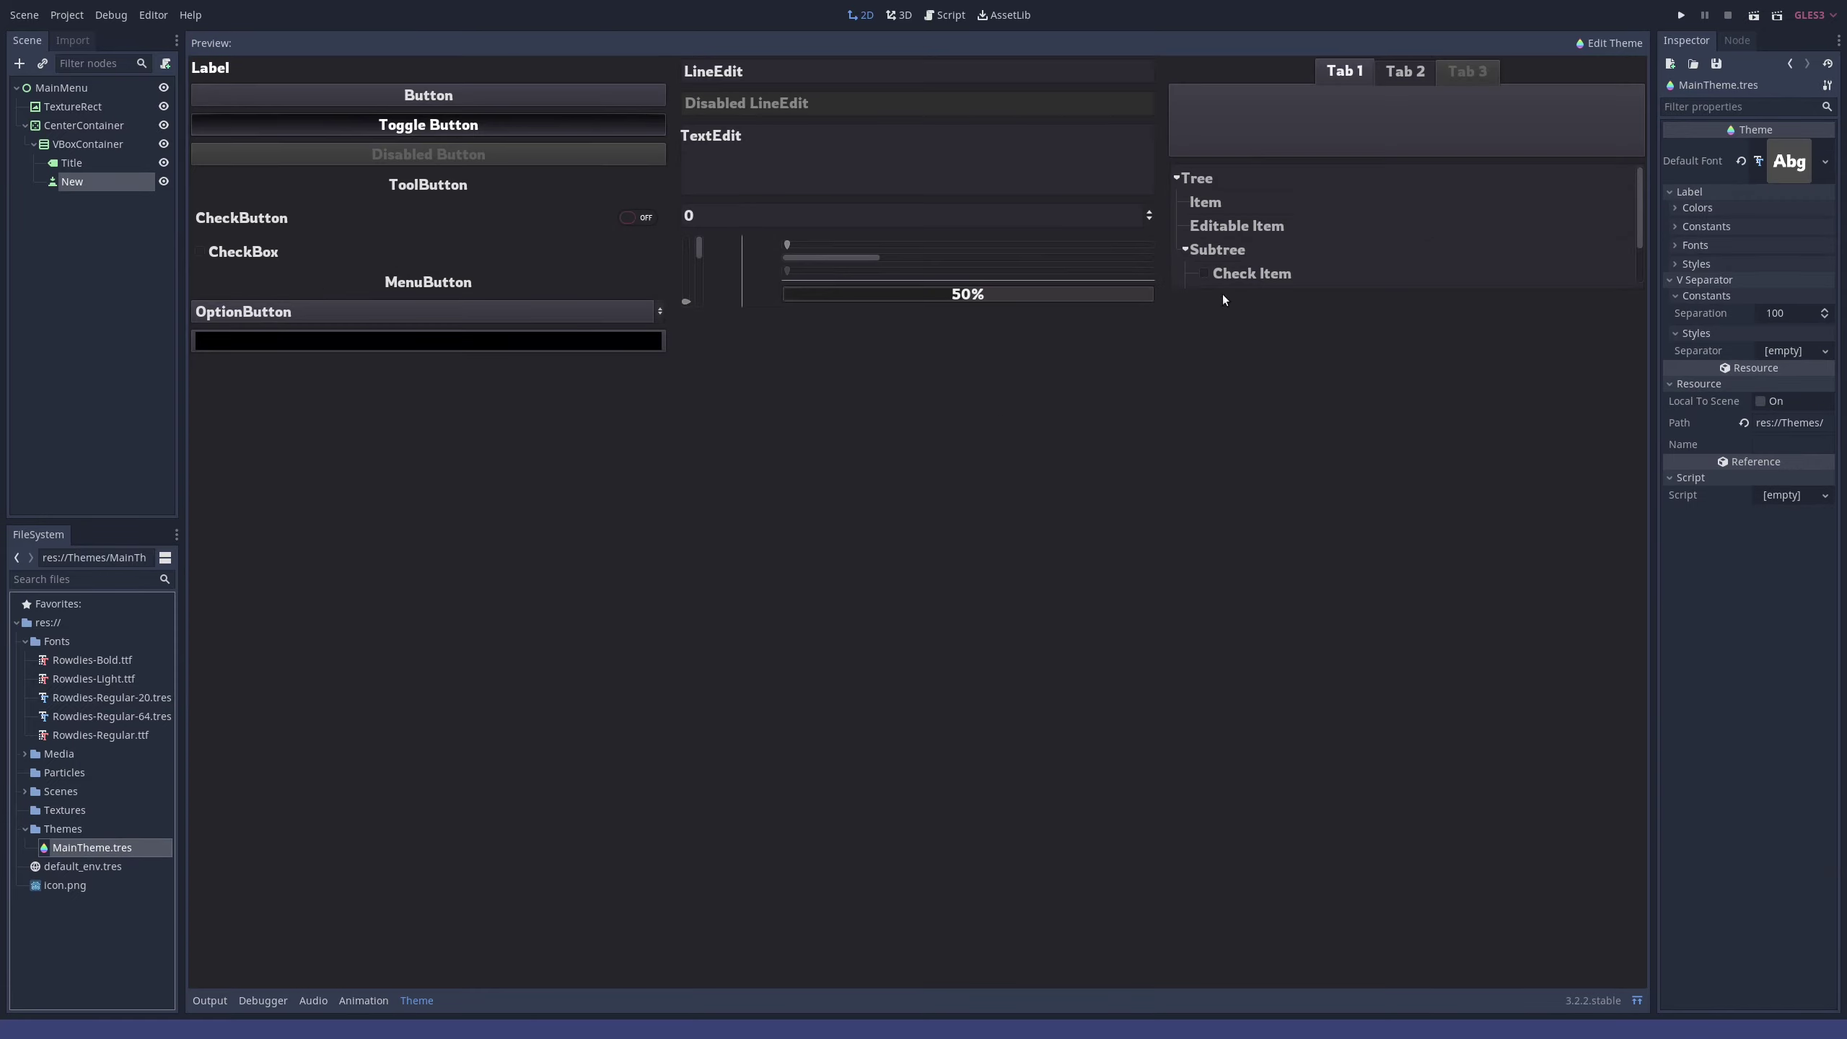
click(1669, 280)
click(1669, 191)
click(1603, 44)
click(1631, 113)
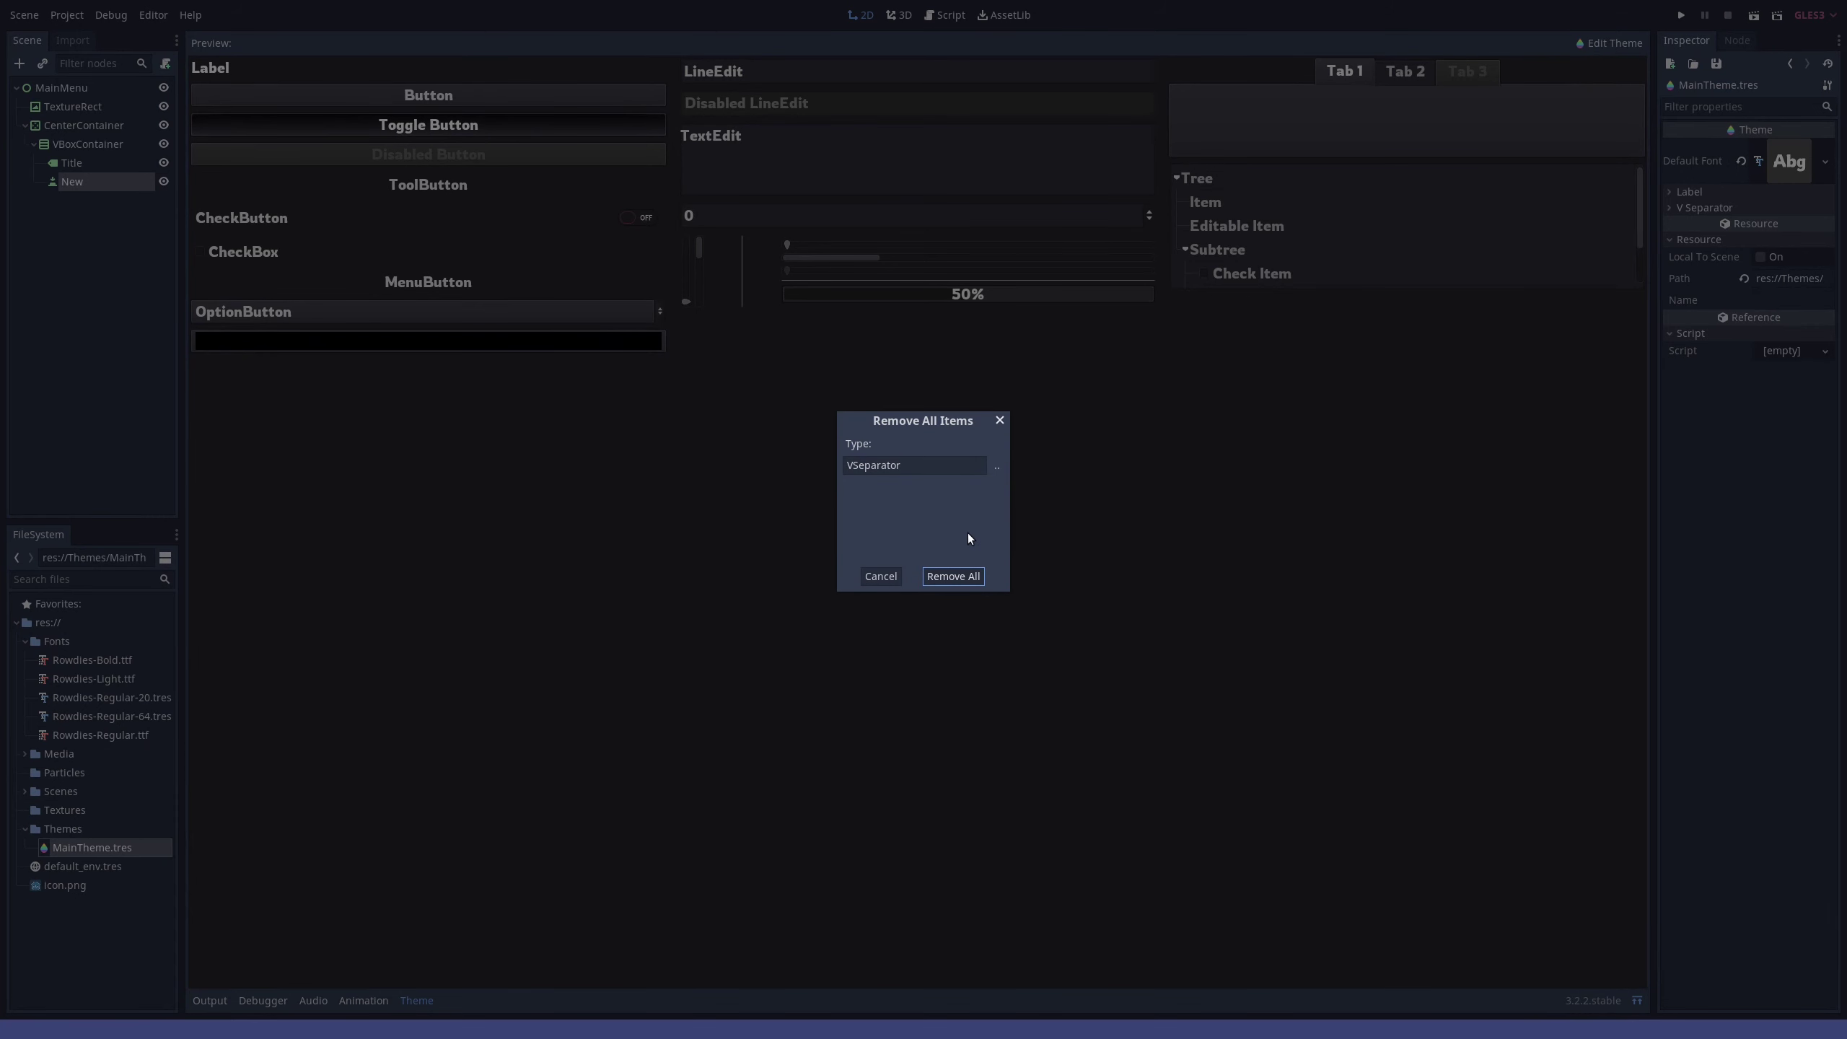
click(953, 576)
- Add all items of the Button type to the main theme
click(1611, 44)
click(1620, 78)
click(996, 466)
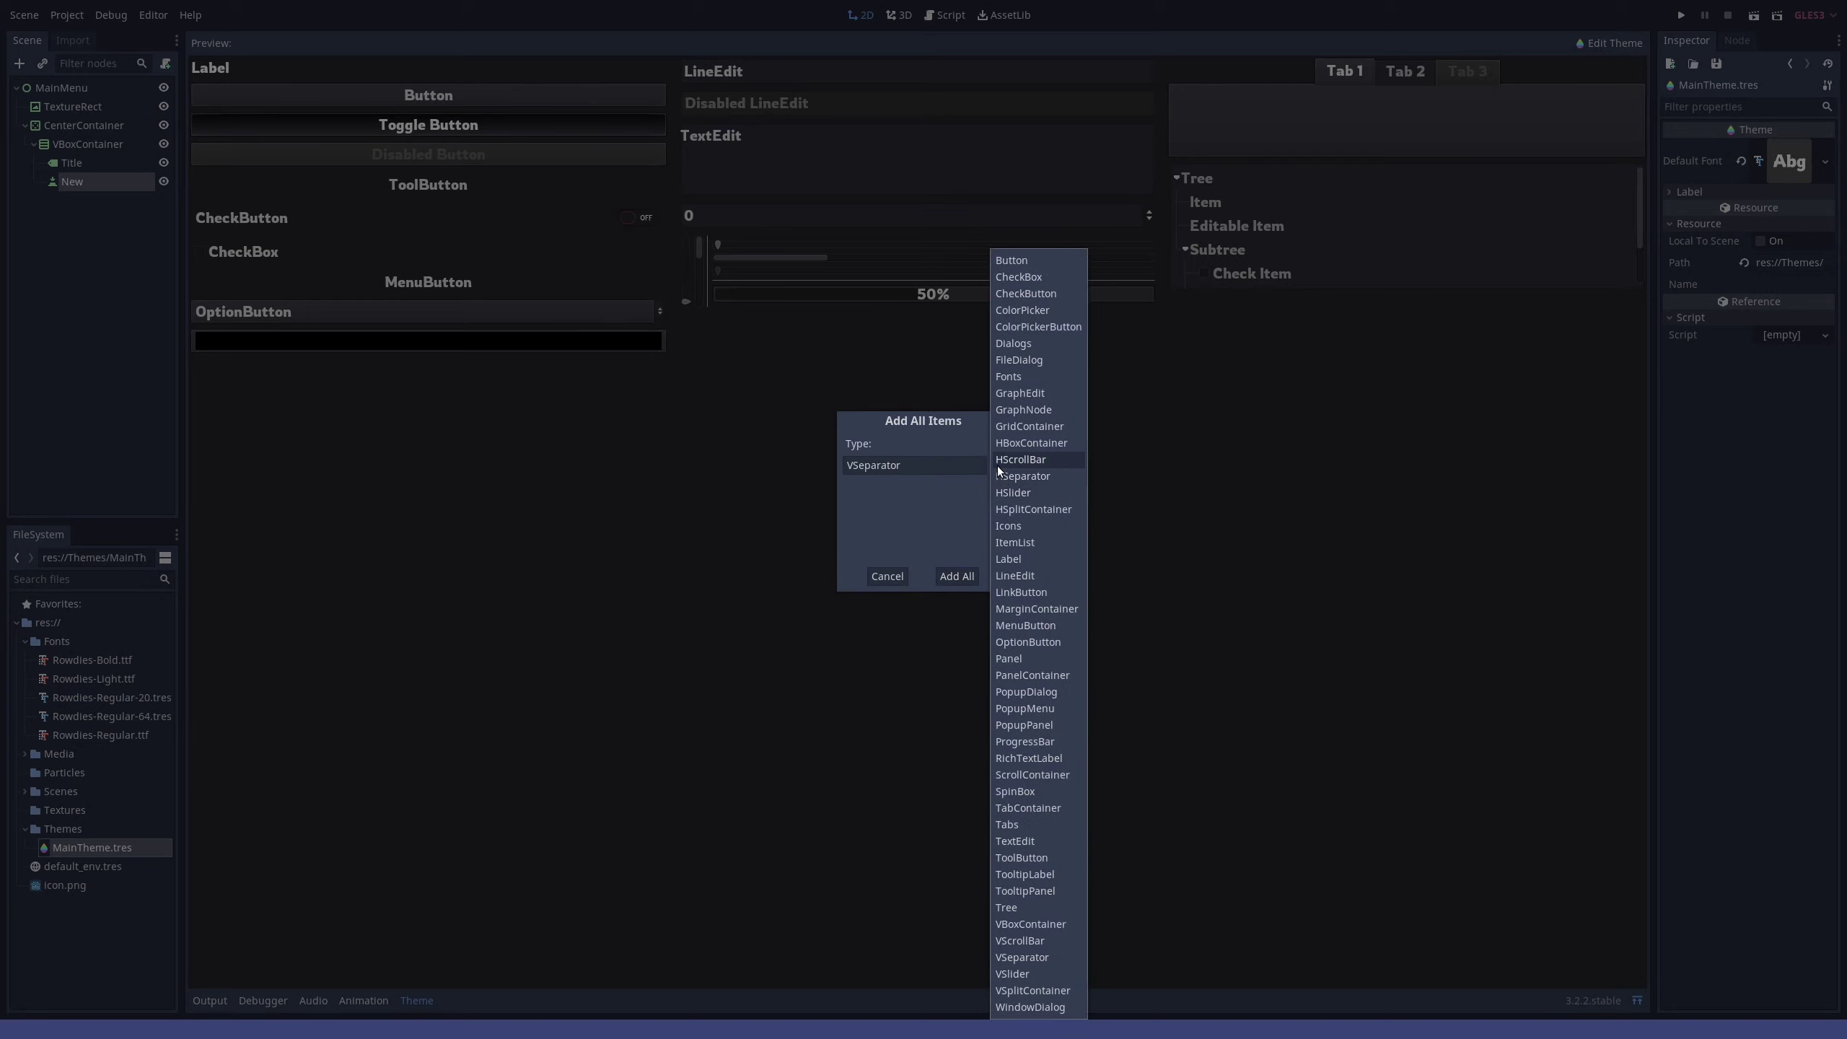
click(1012, 261)
click(955, 576)
- Set the theme's Button font to Rowdies-Regular-20.tres
click(1675, 193)
click(1683, 245)
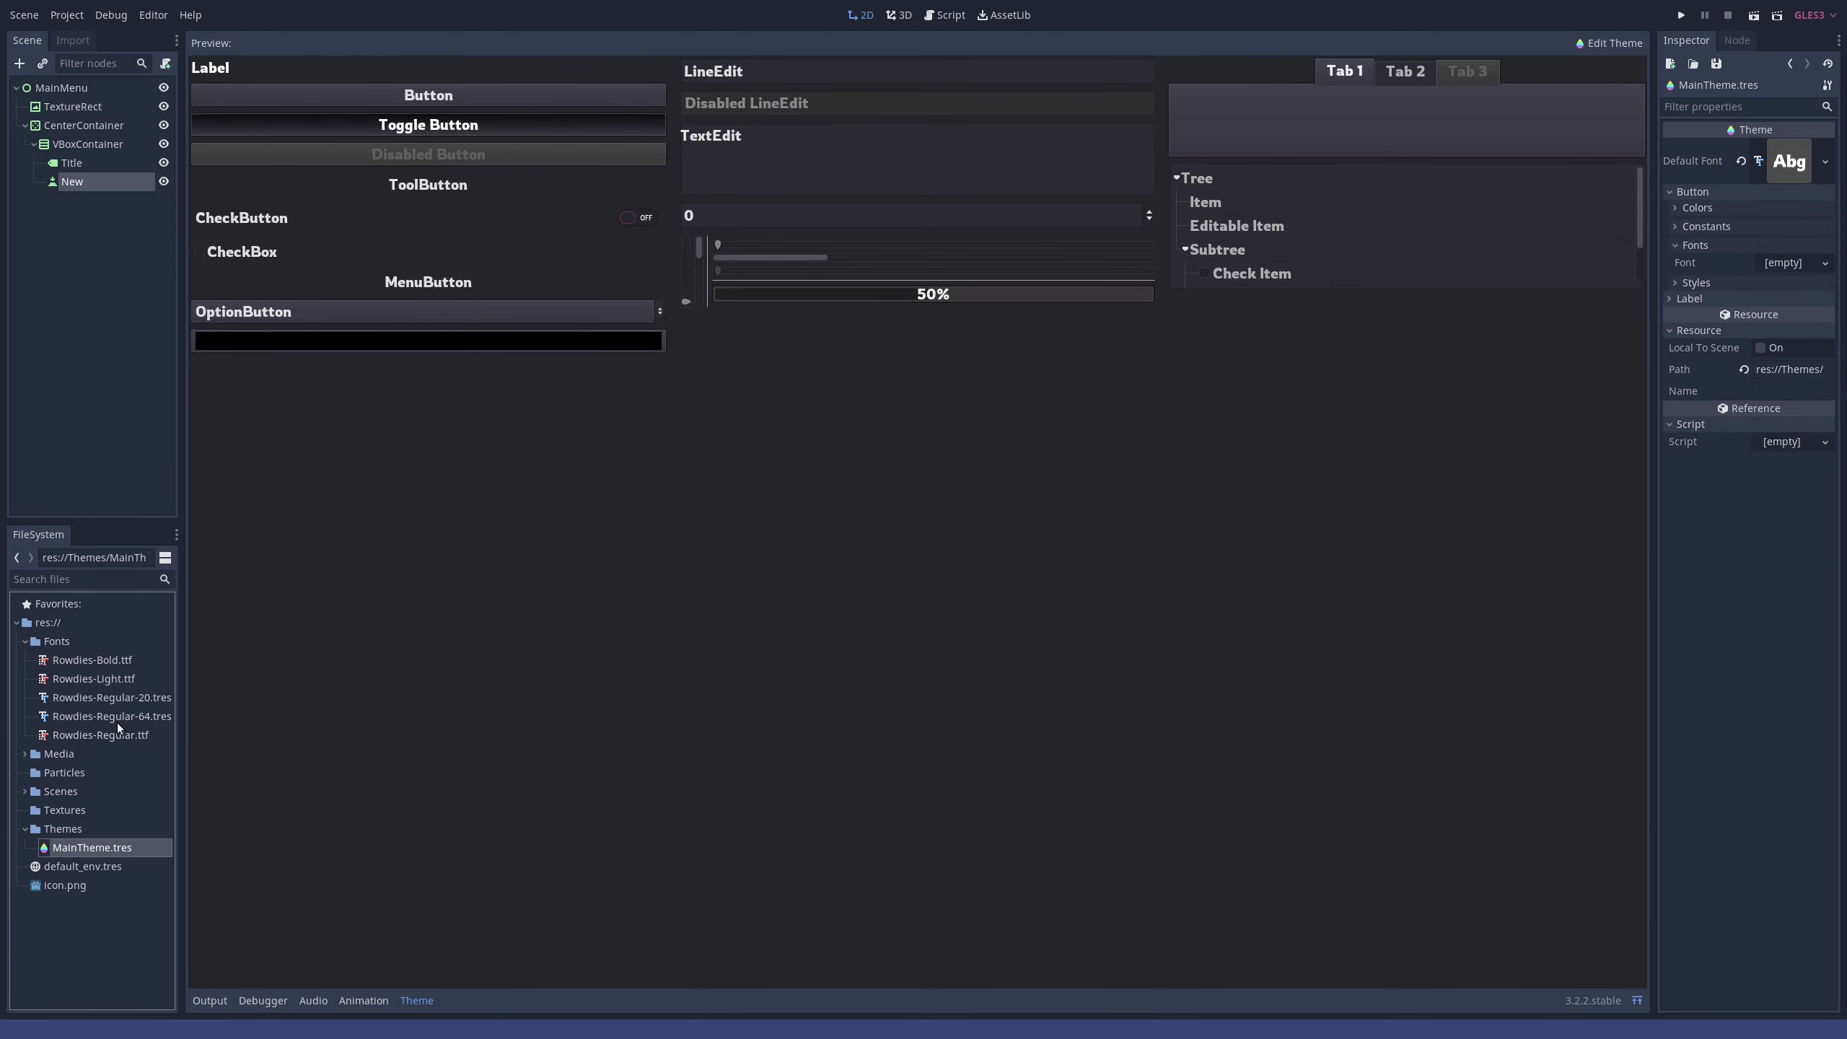
drag(109, 697, 1793, 266)
click(1676, 246)
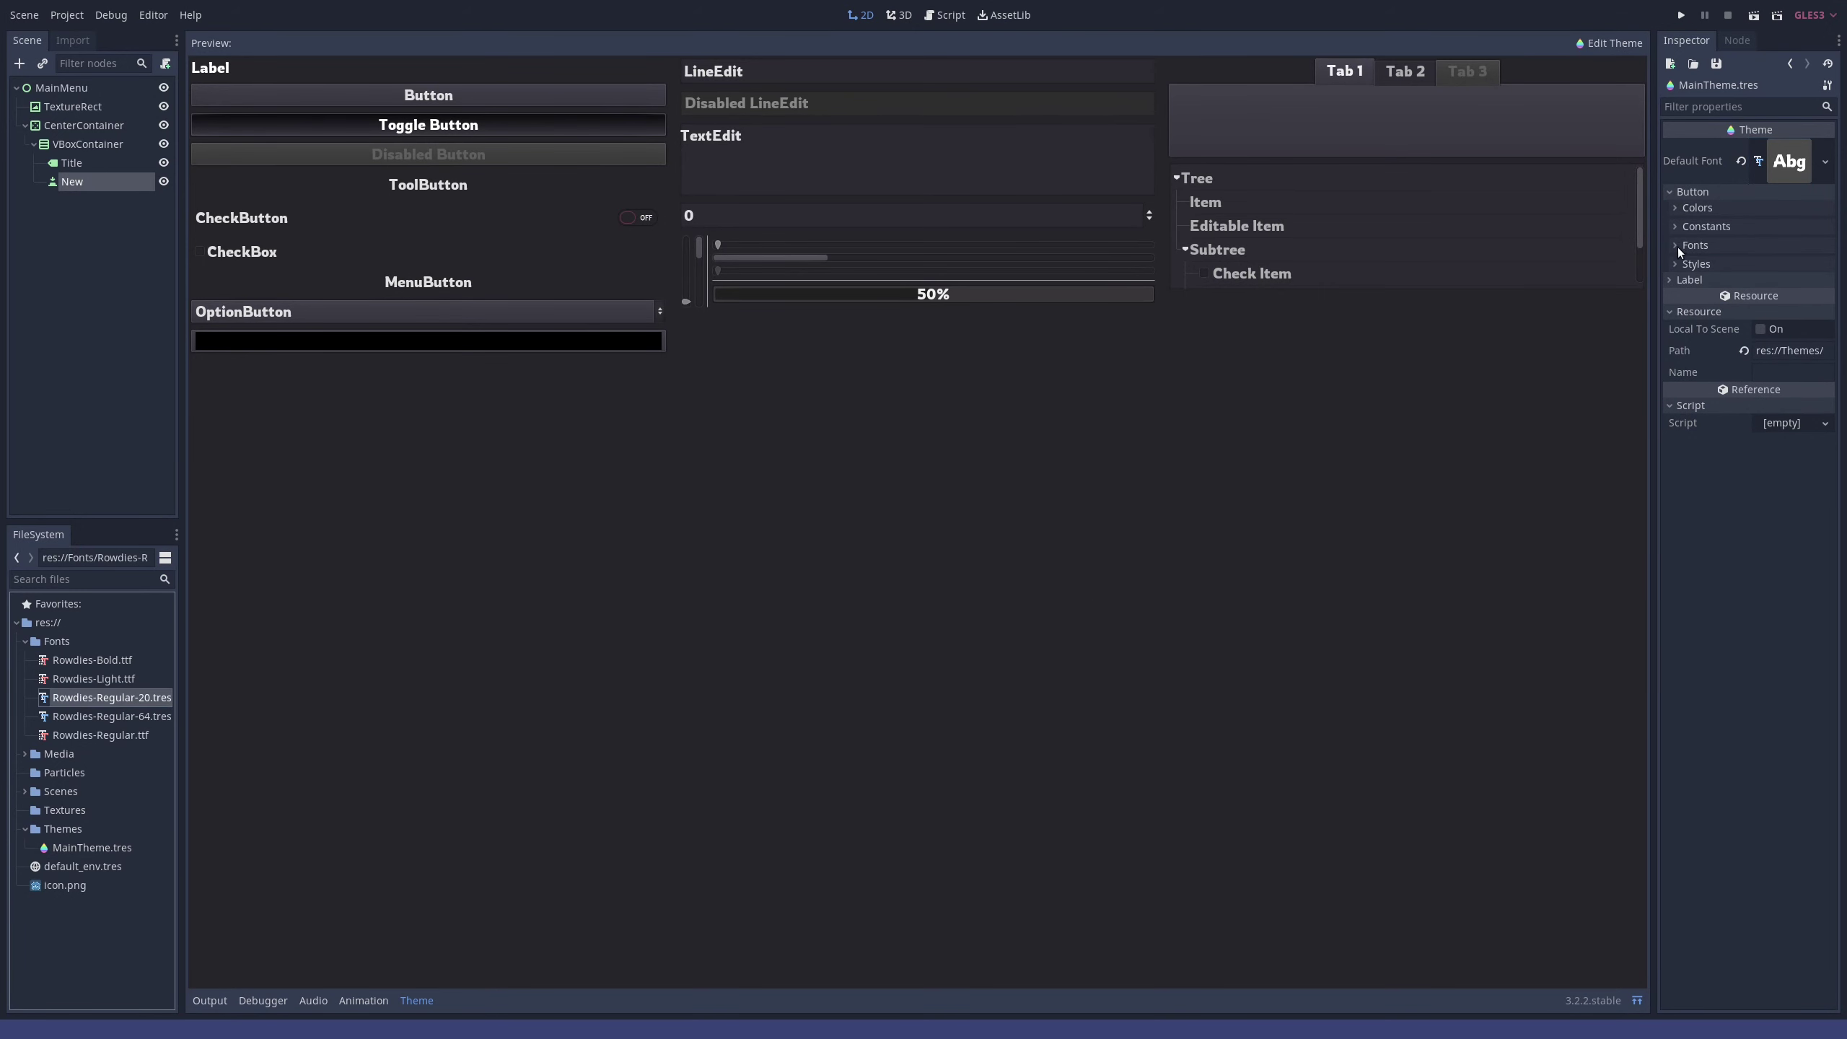
click(1677, 247)
- Set the theme's Button Hseparation constant to 4
click(1680, 224)
click(1795, 245)
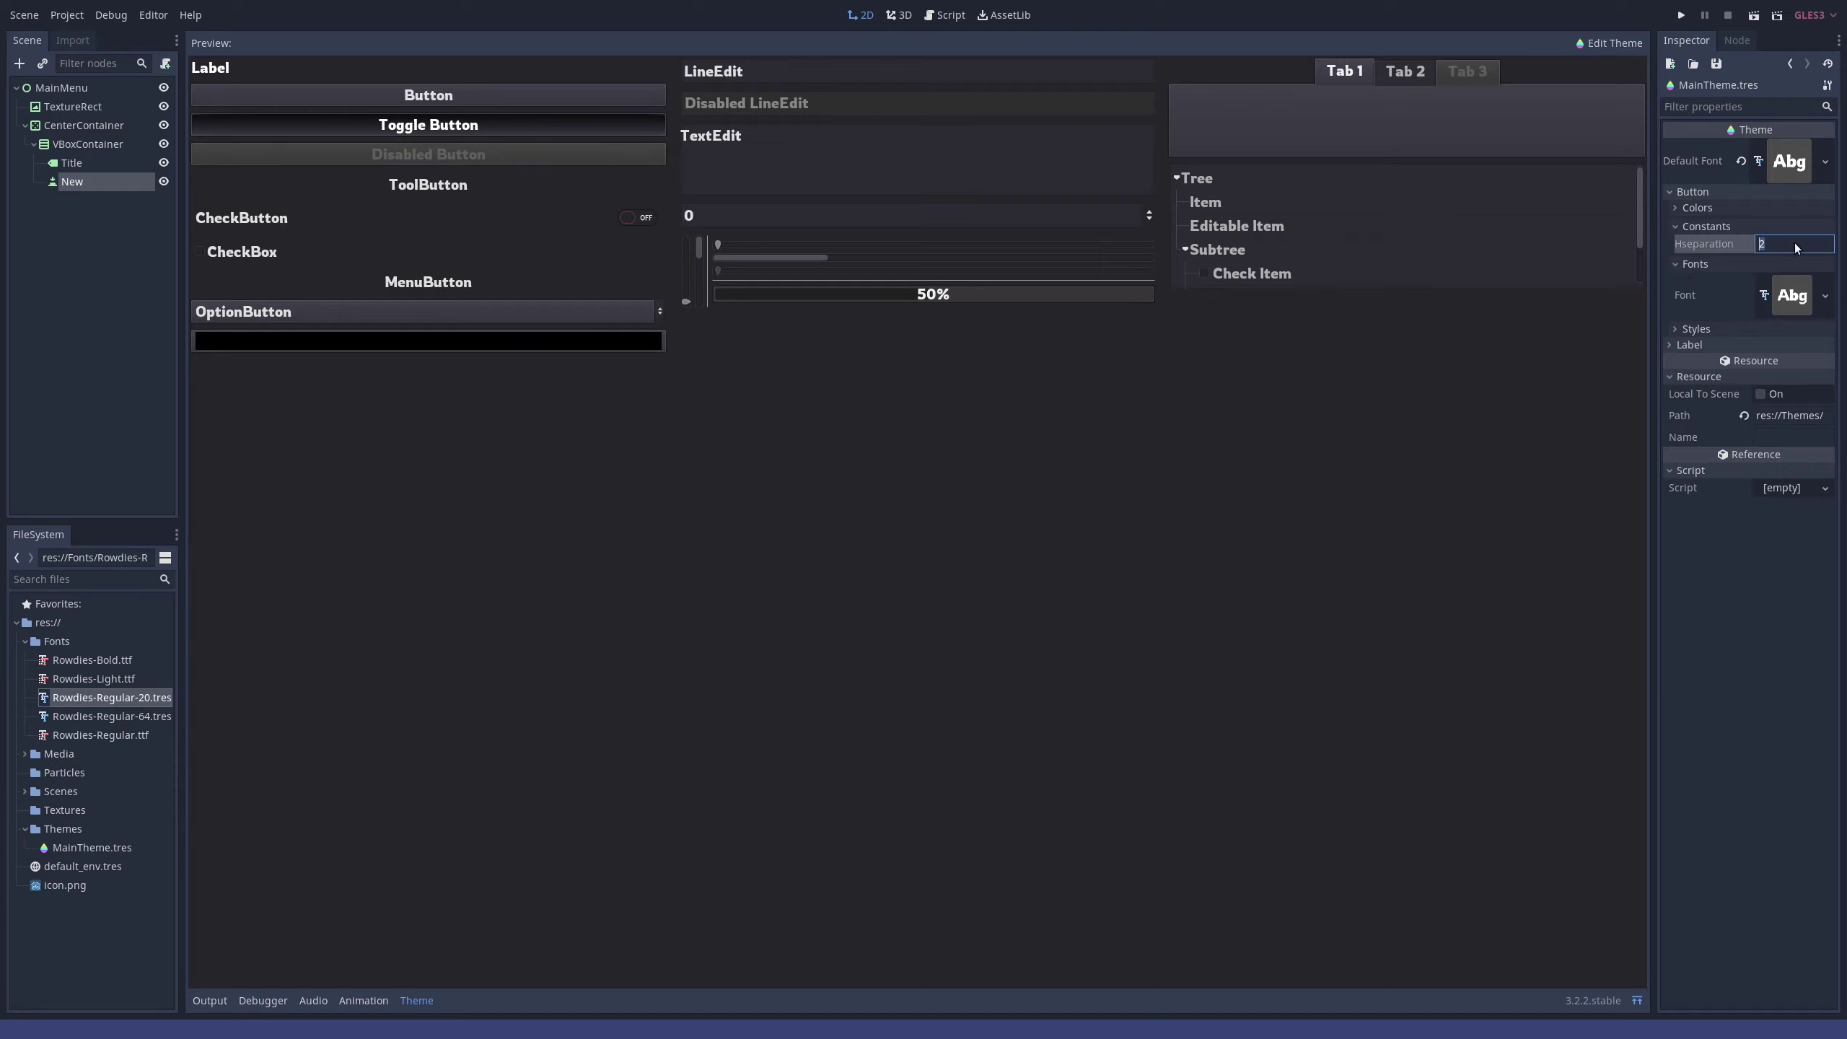
key(Return)
click(1737, 291)
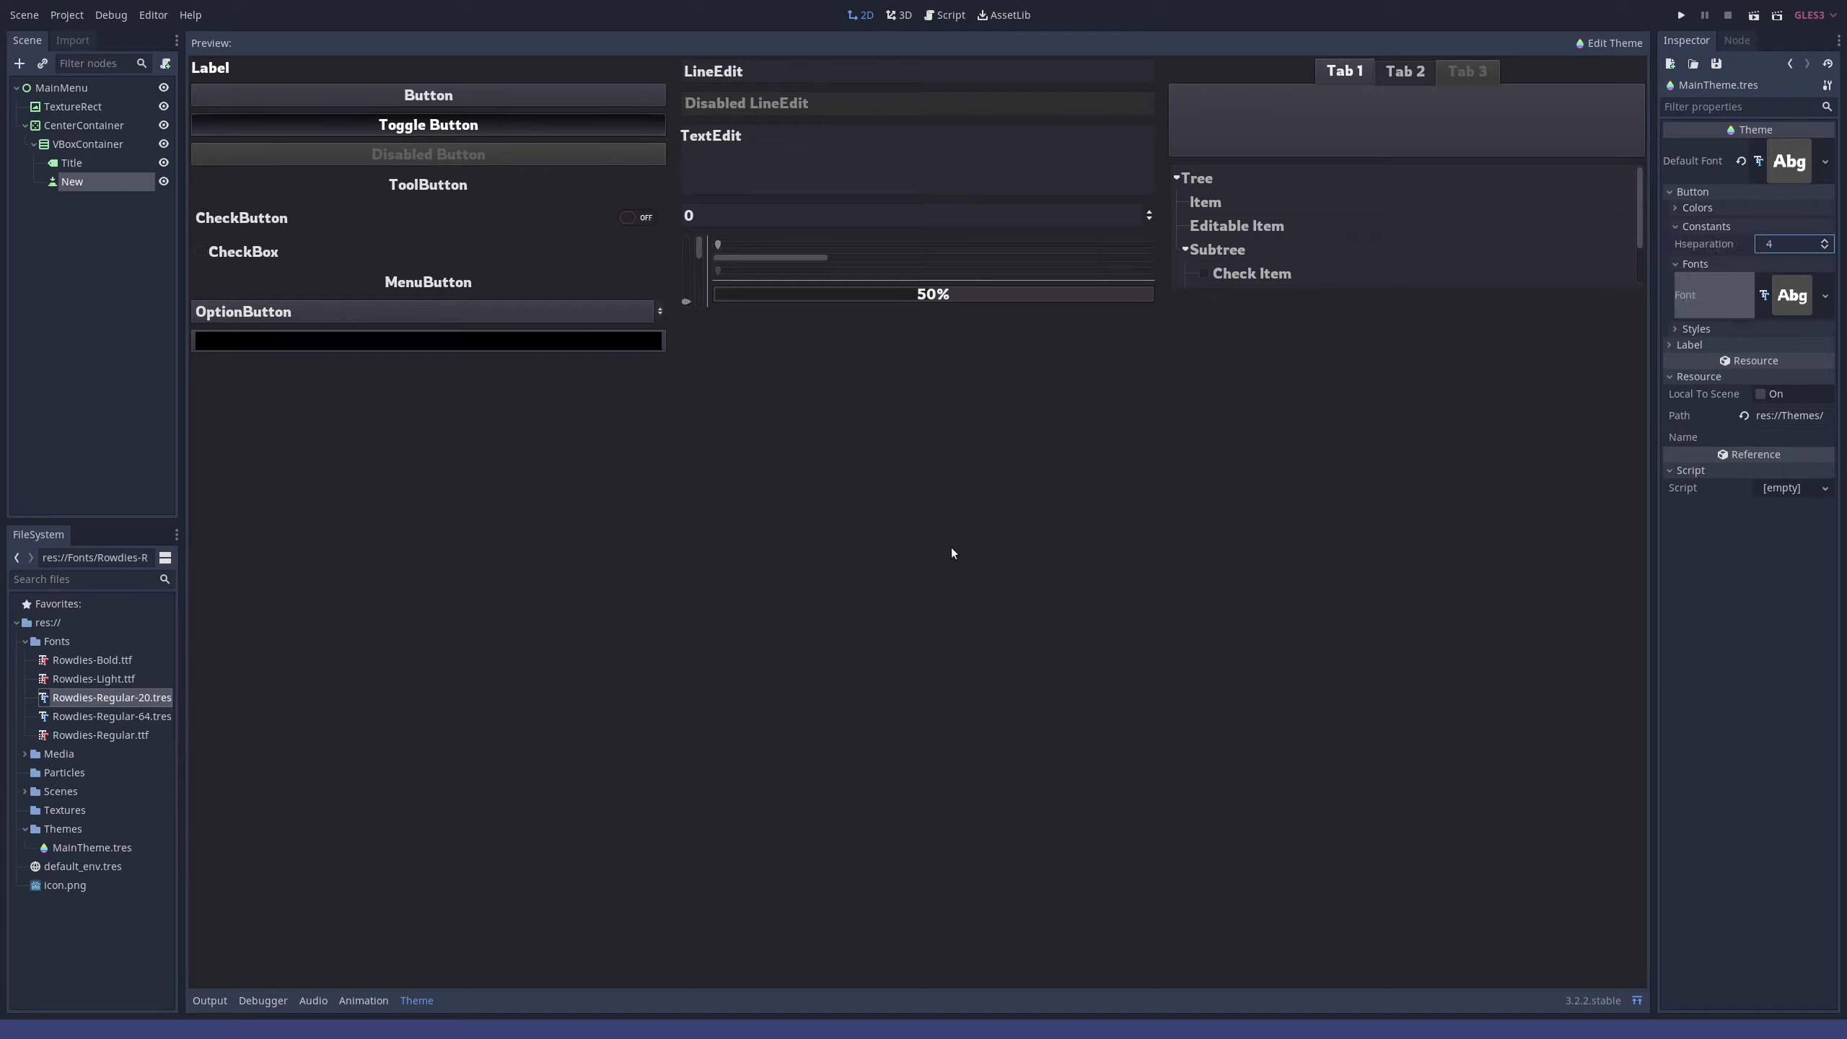
- Assign a new StyleBoxFlat to the Normal style of Button in the main theme
click(1694, 209)
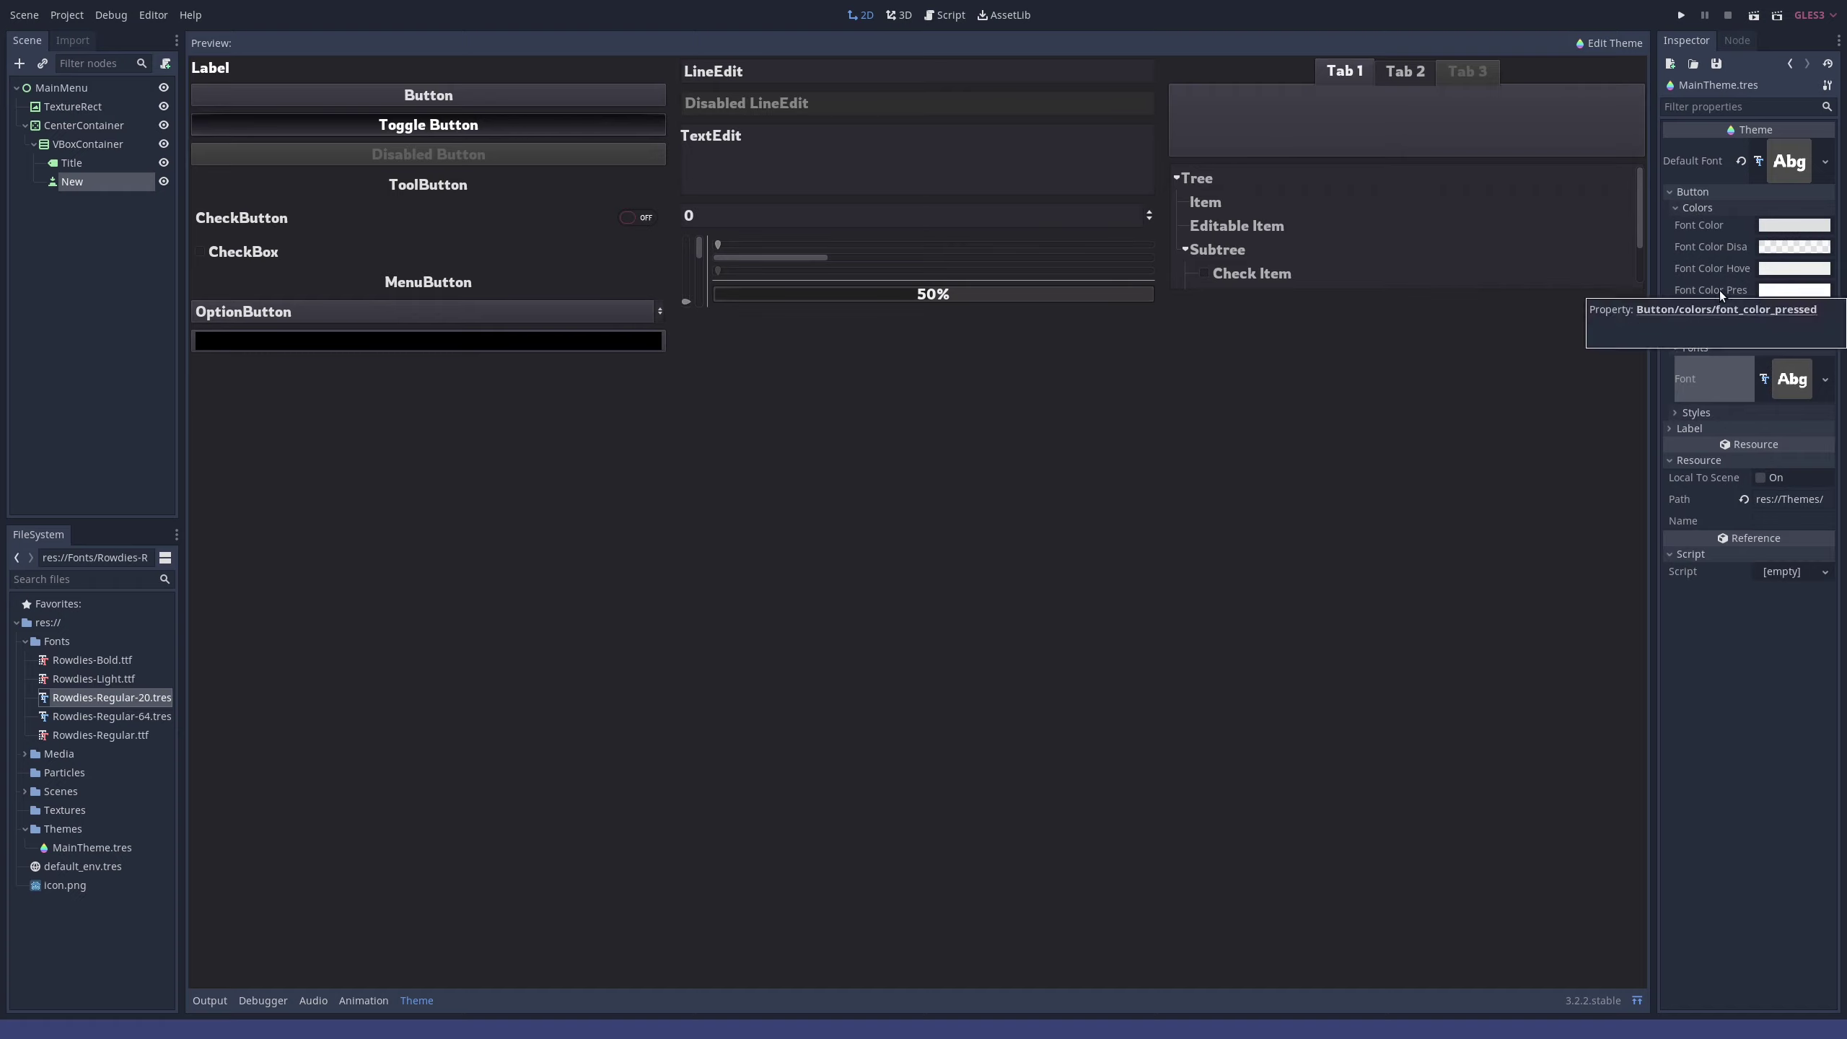
click(1697, 412)
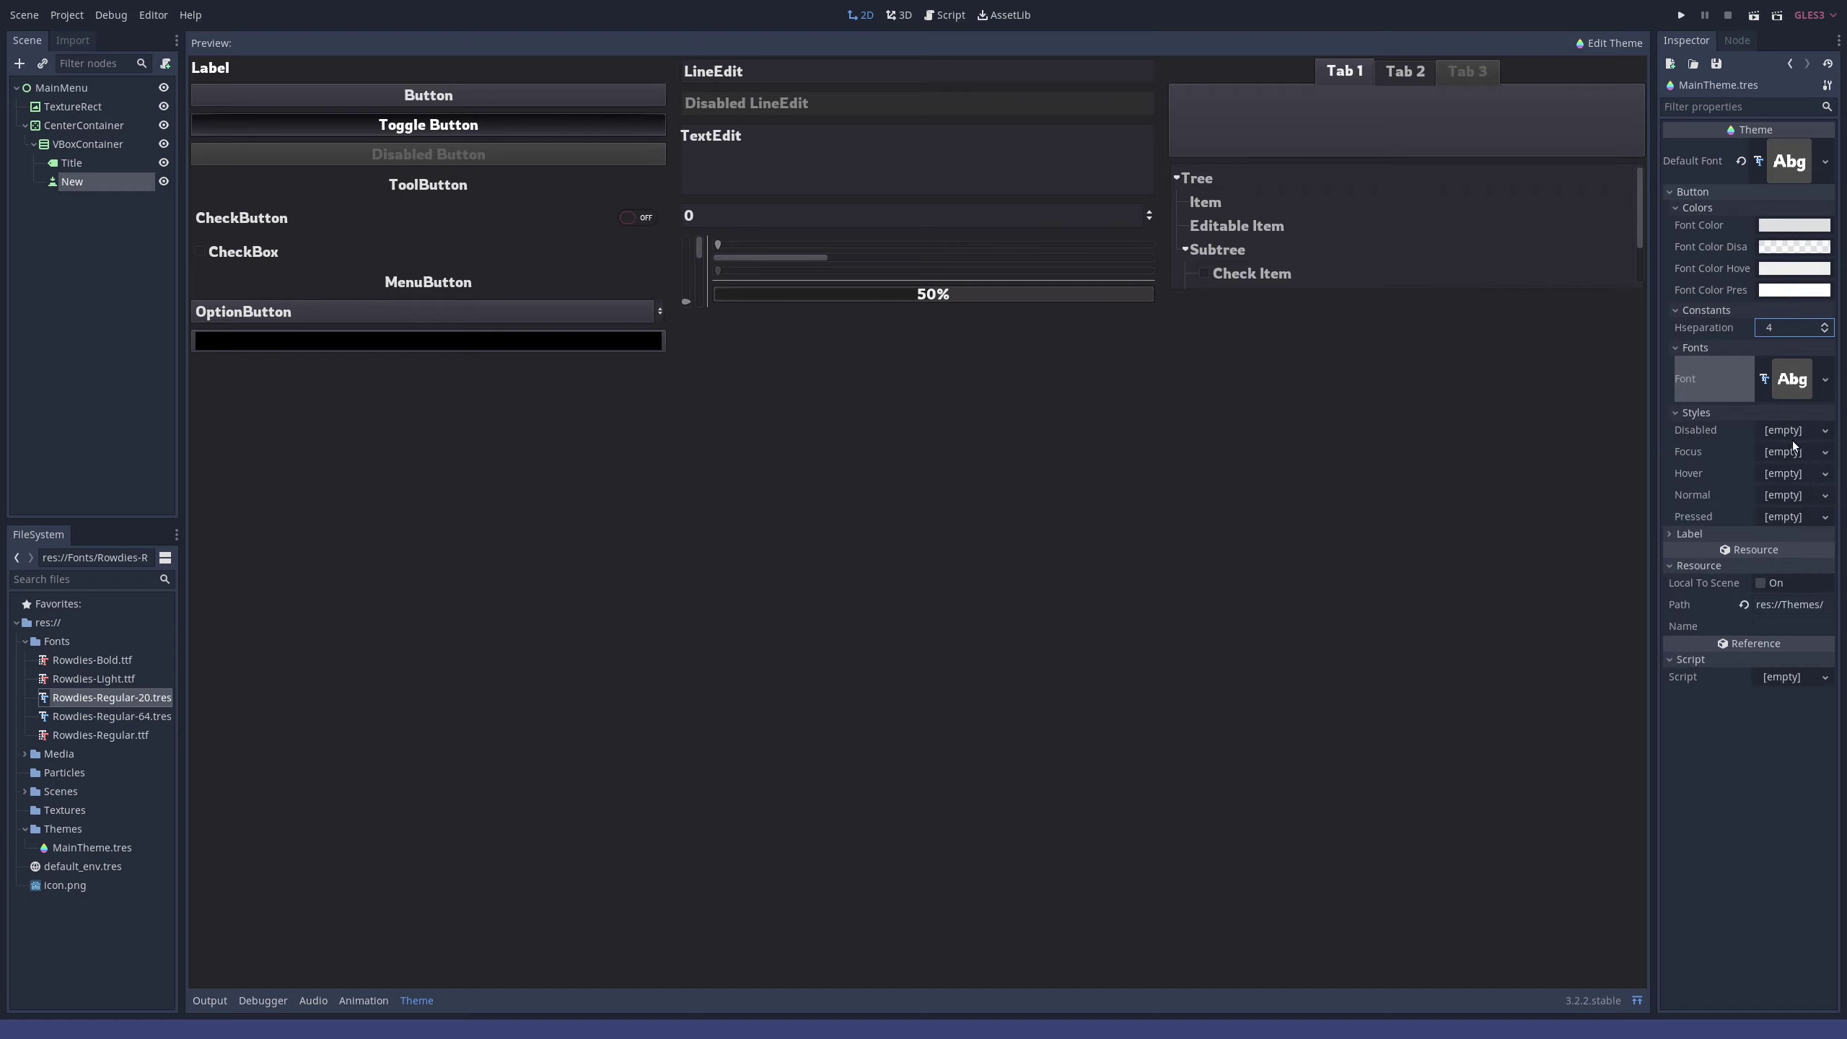
click(1793, 496)
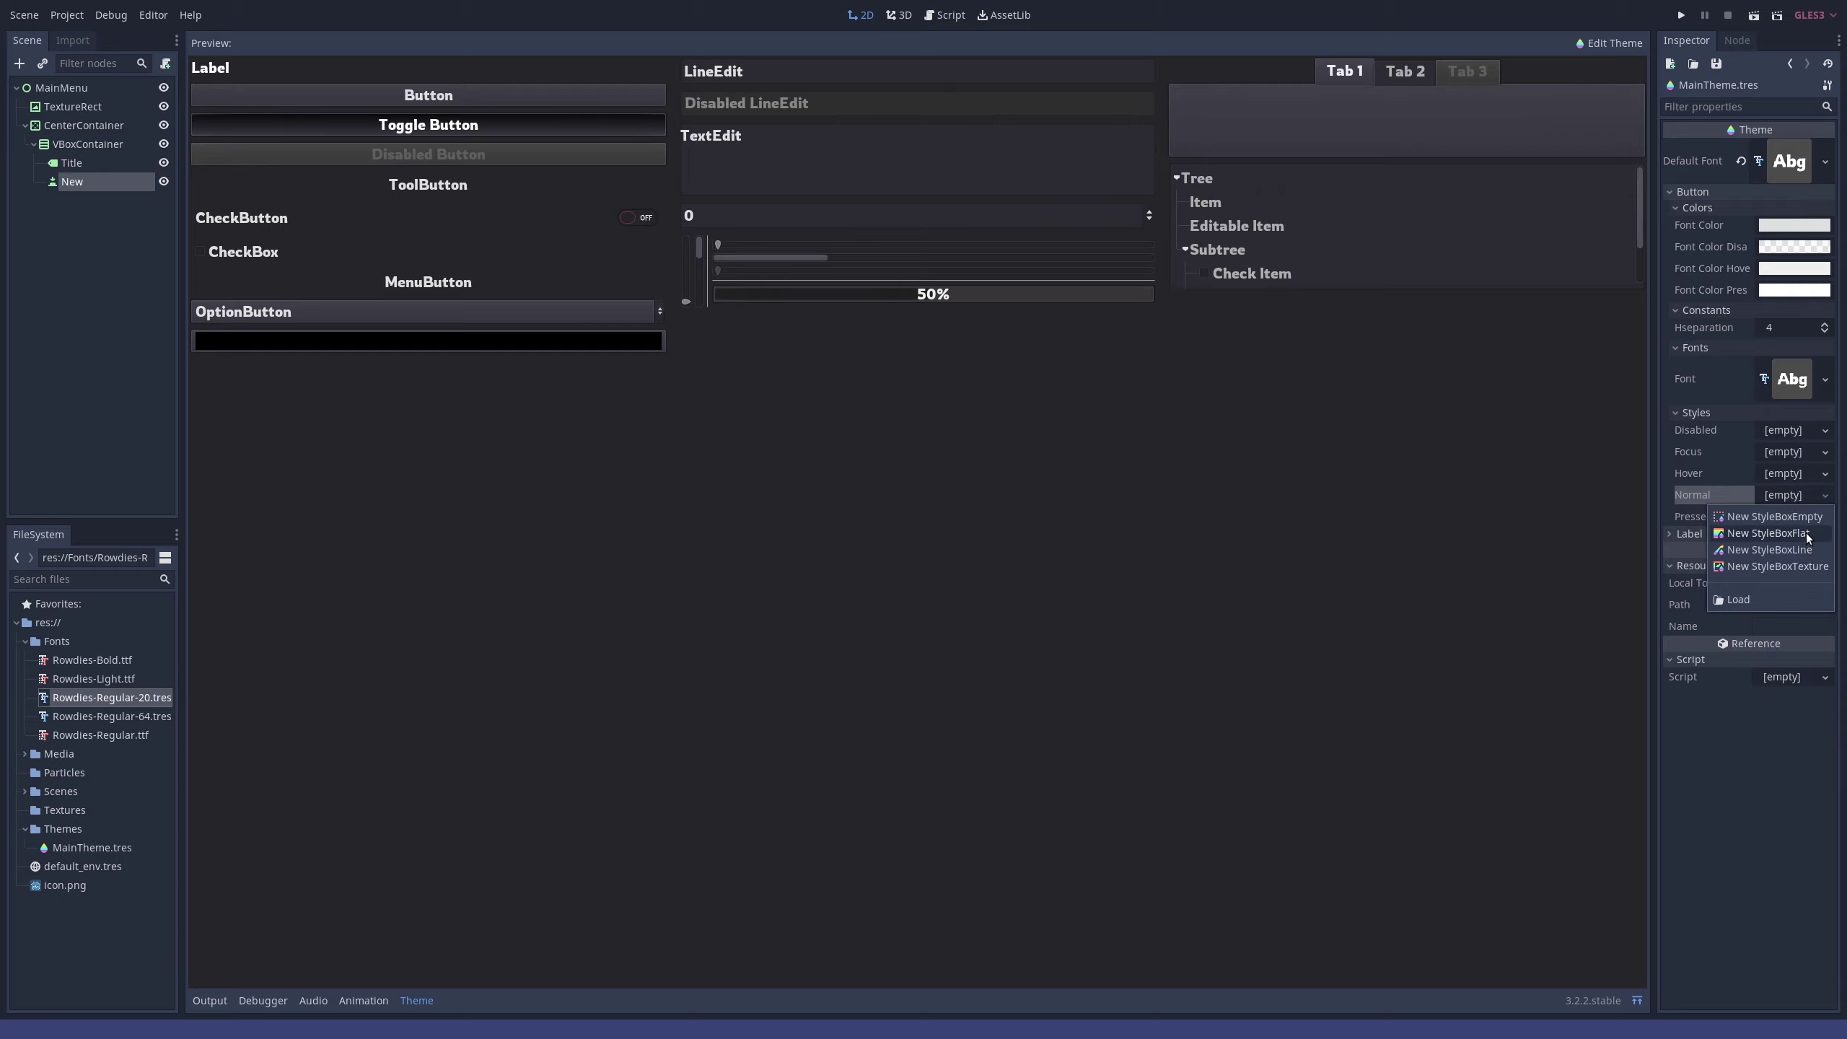
click(1809, 537)
- Save the Normal style box as StyleBoxFlat.tres in the res://Themes folder
click(1810, 492)
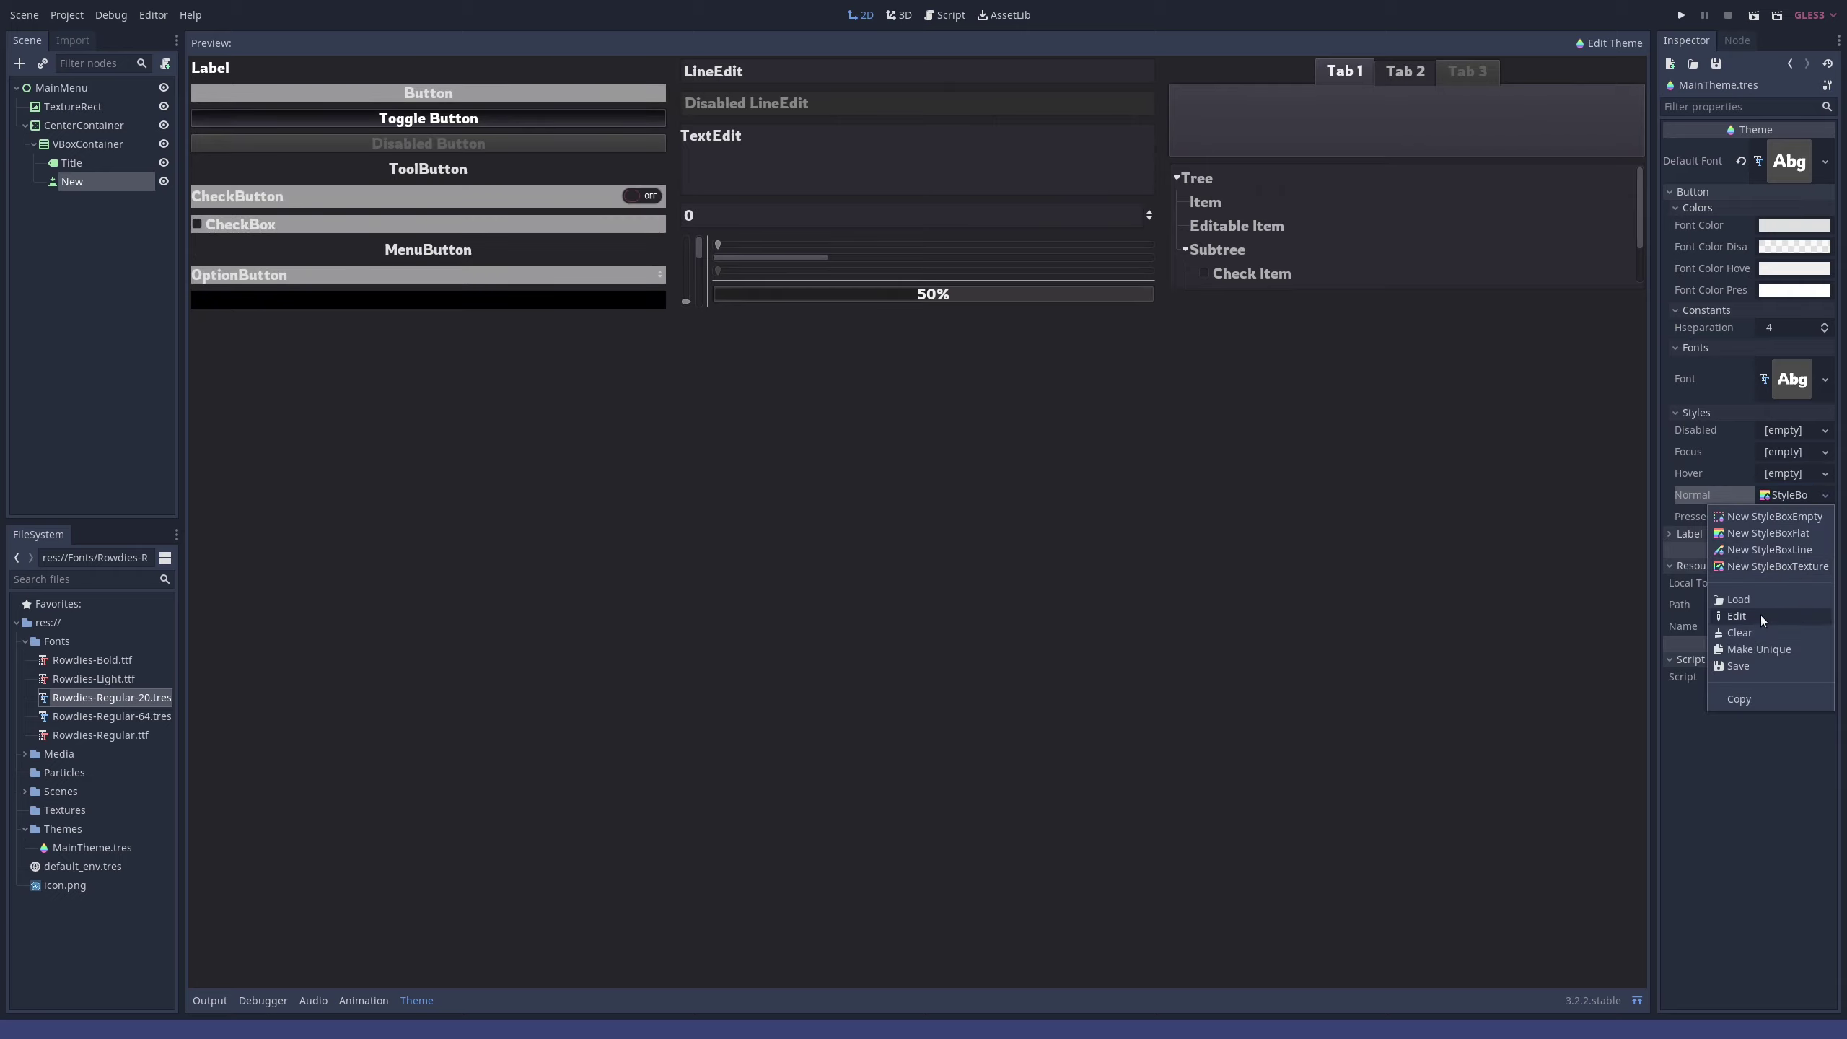
click(1739, 667)
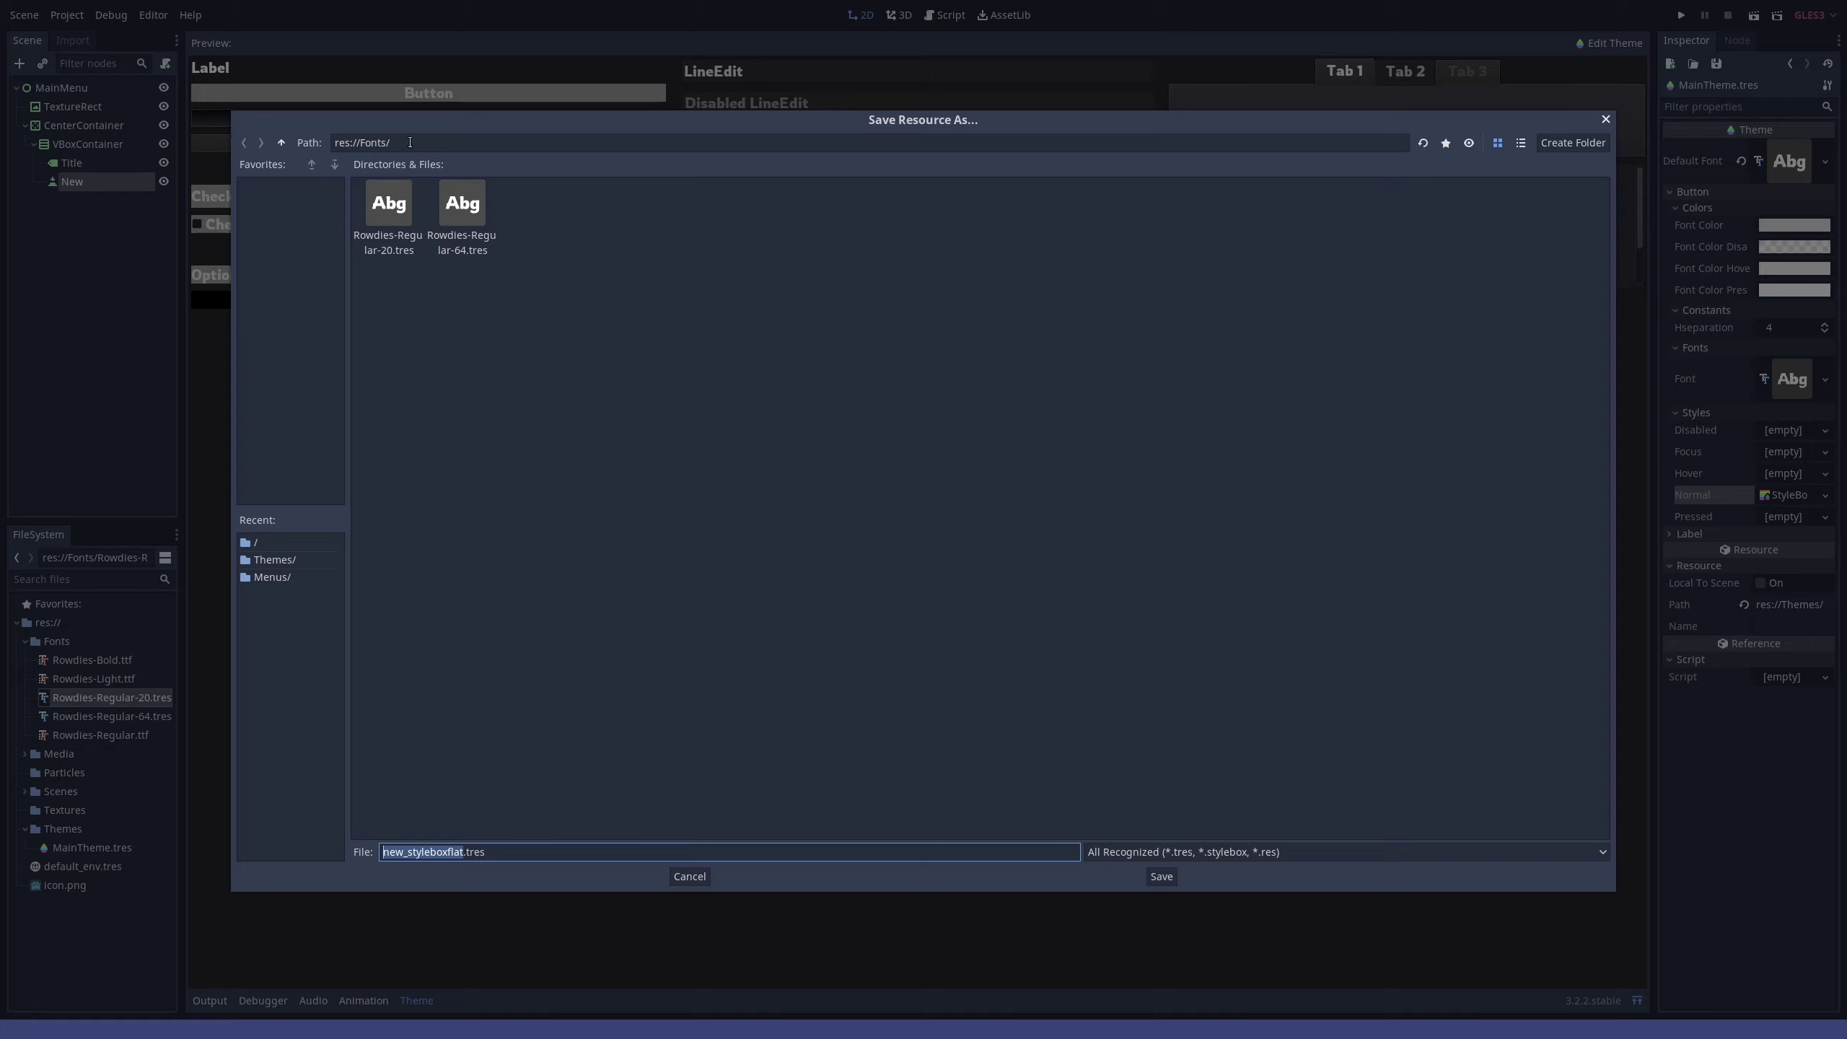
click(280, 143)
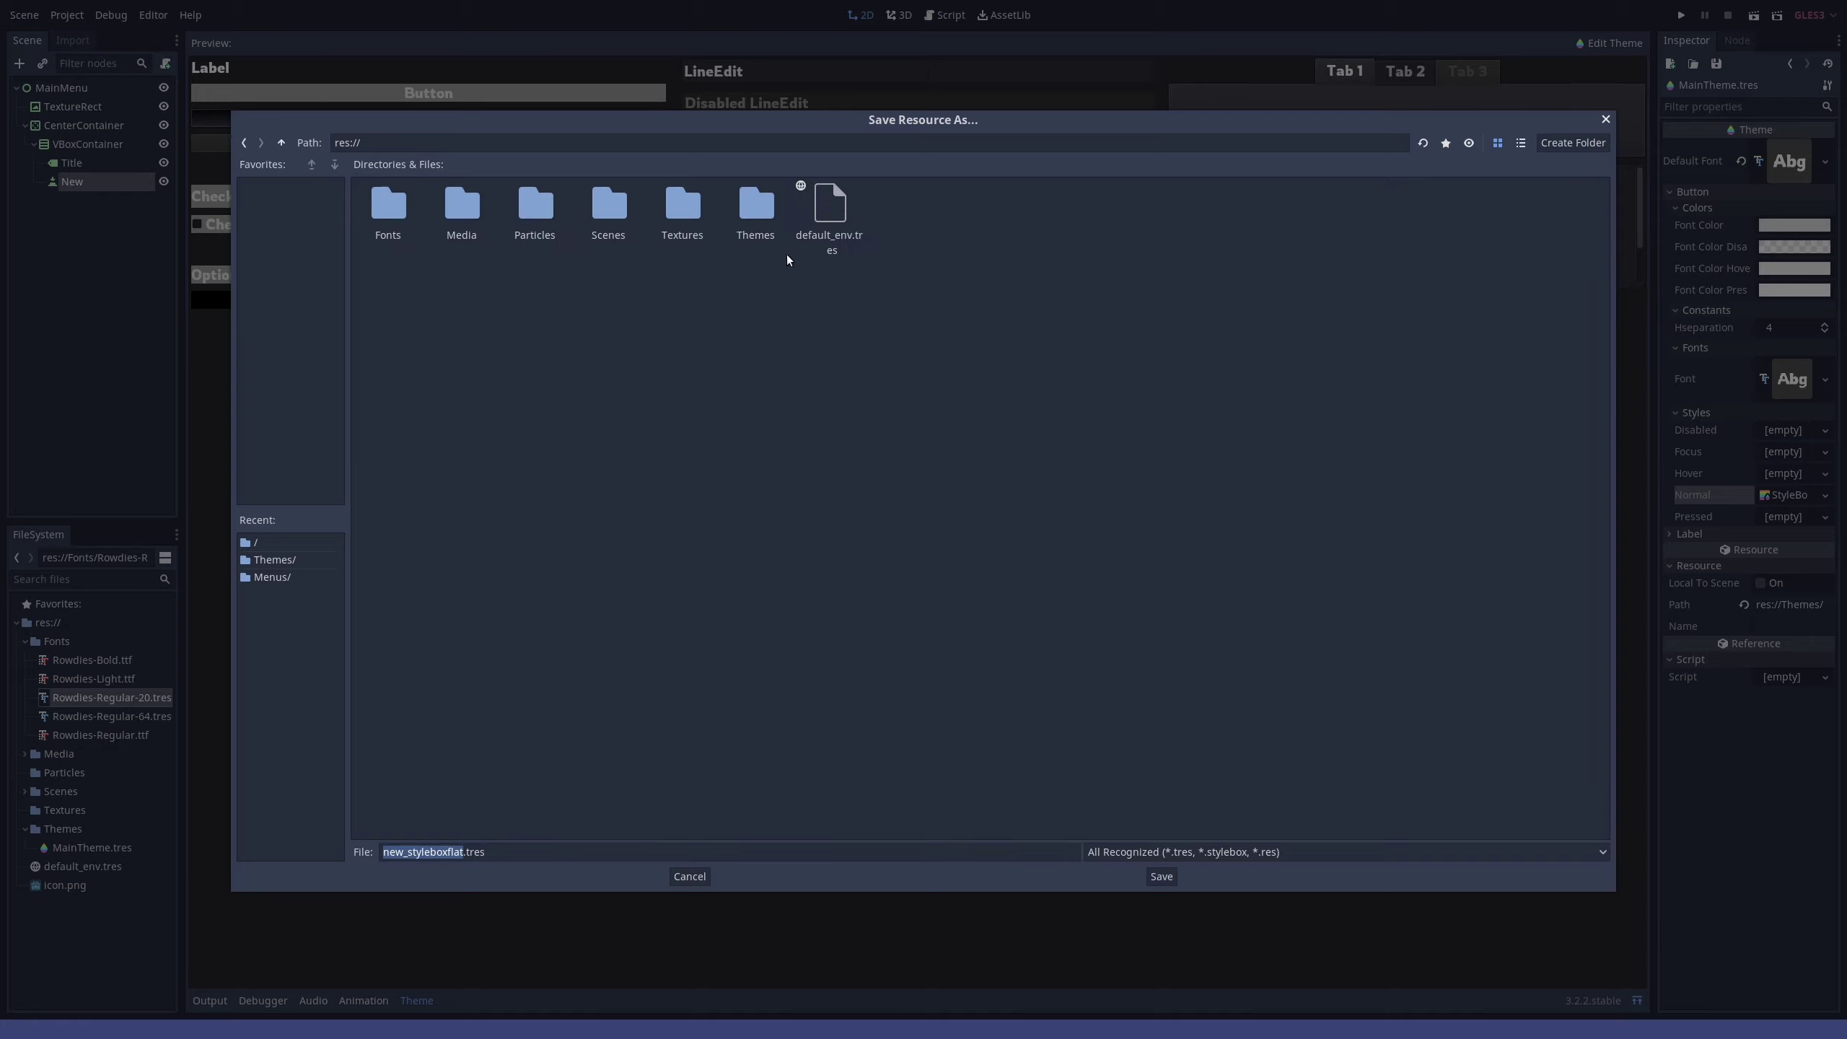
double_click(755, 211)
click(440, 851)
double_click(464, 852)
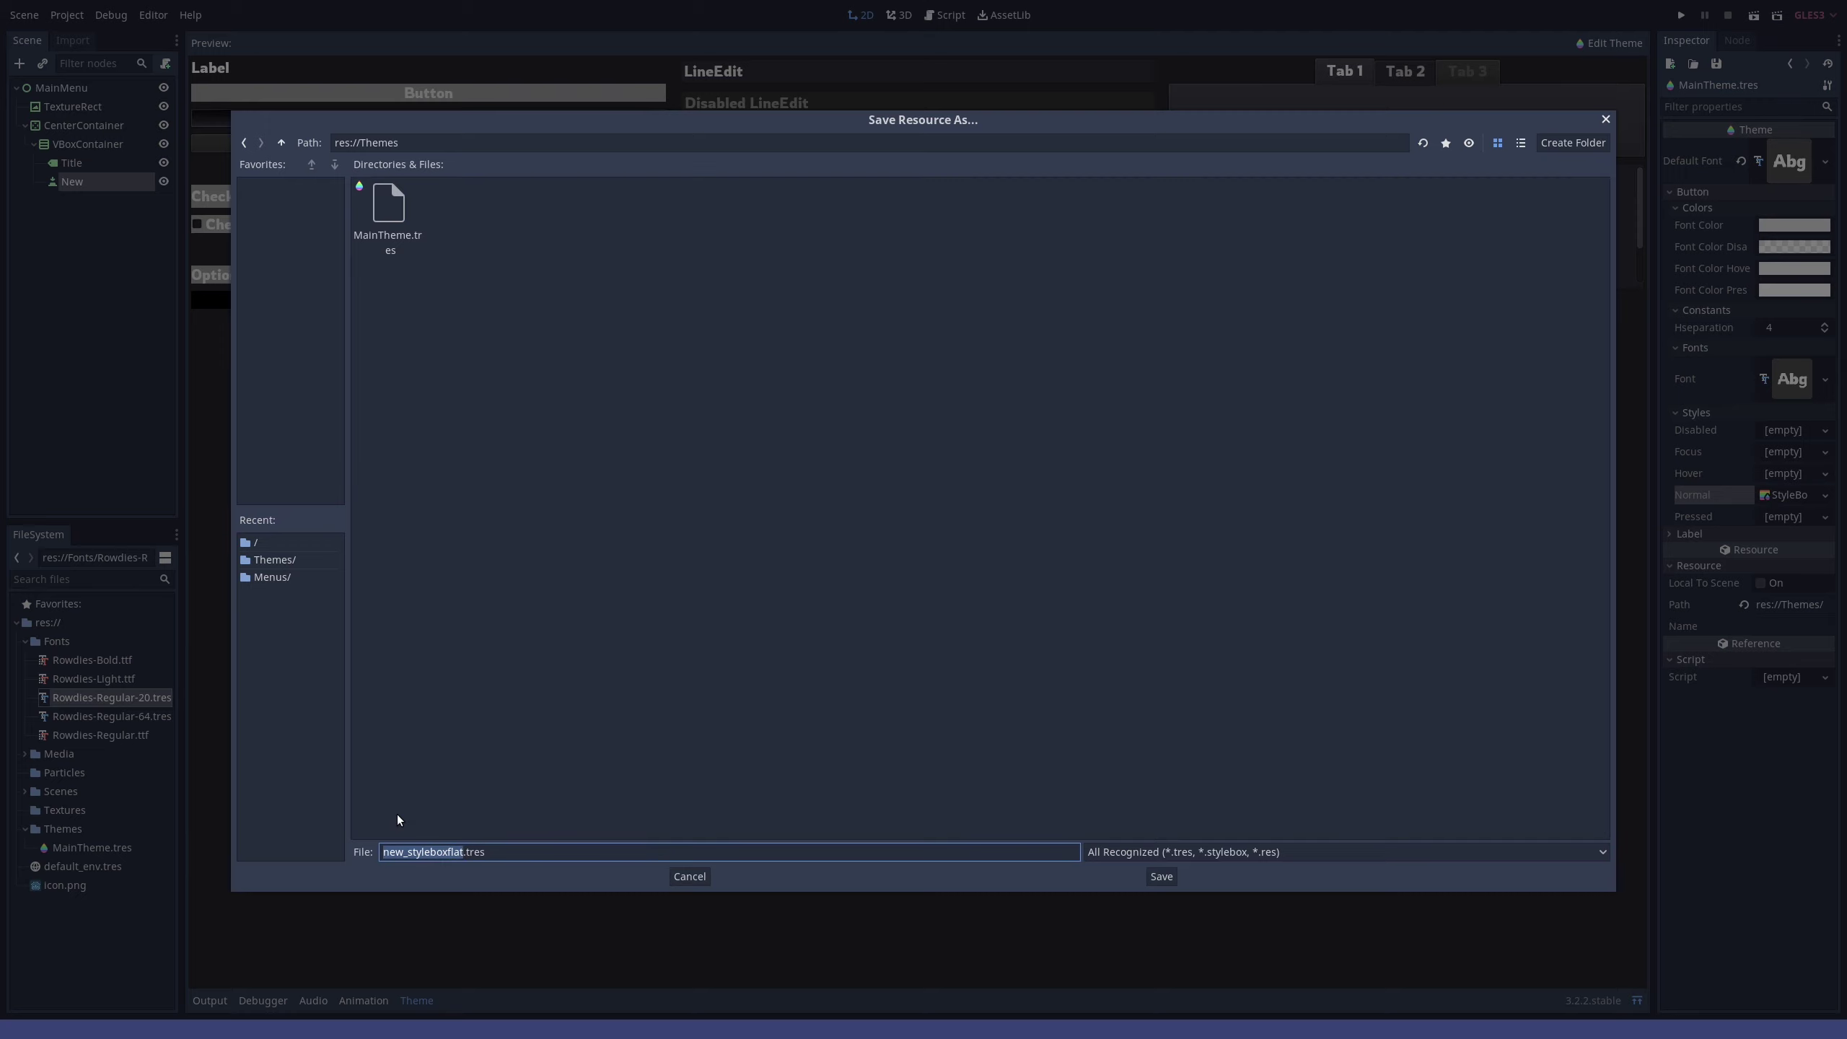
text(Style)
text(BoxFlat)
key(Return)
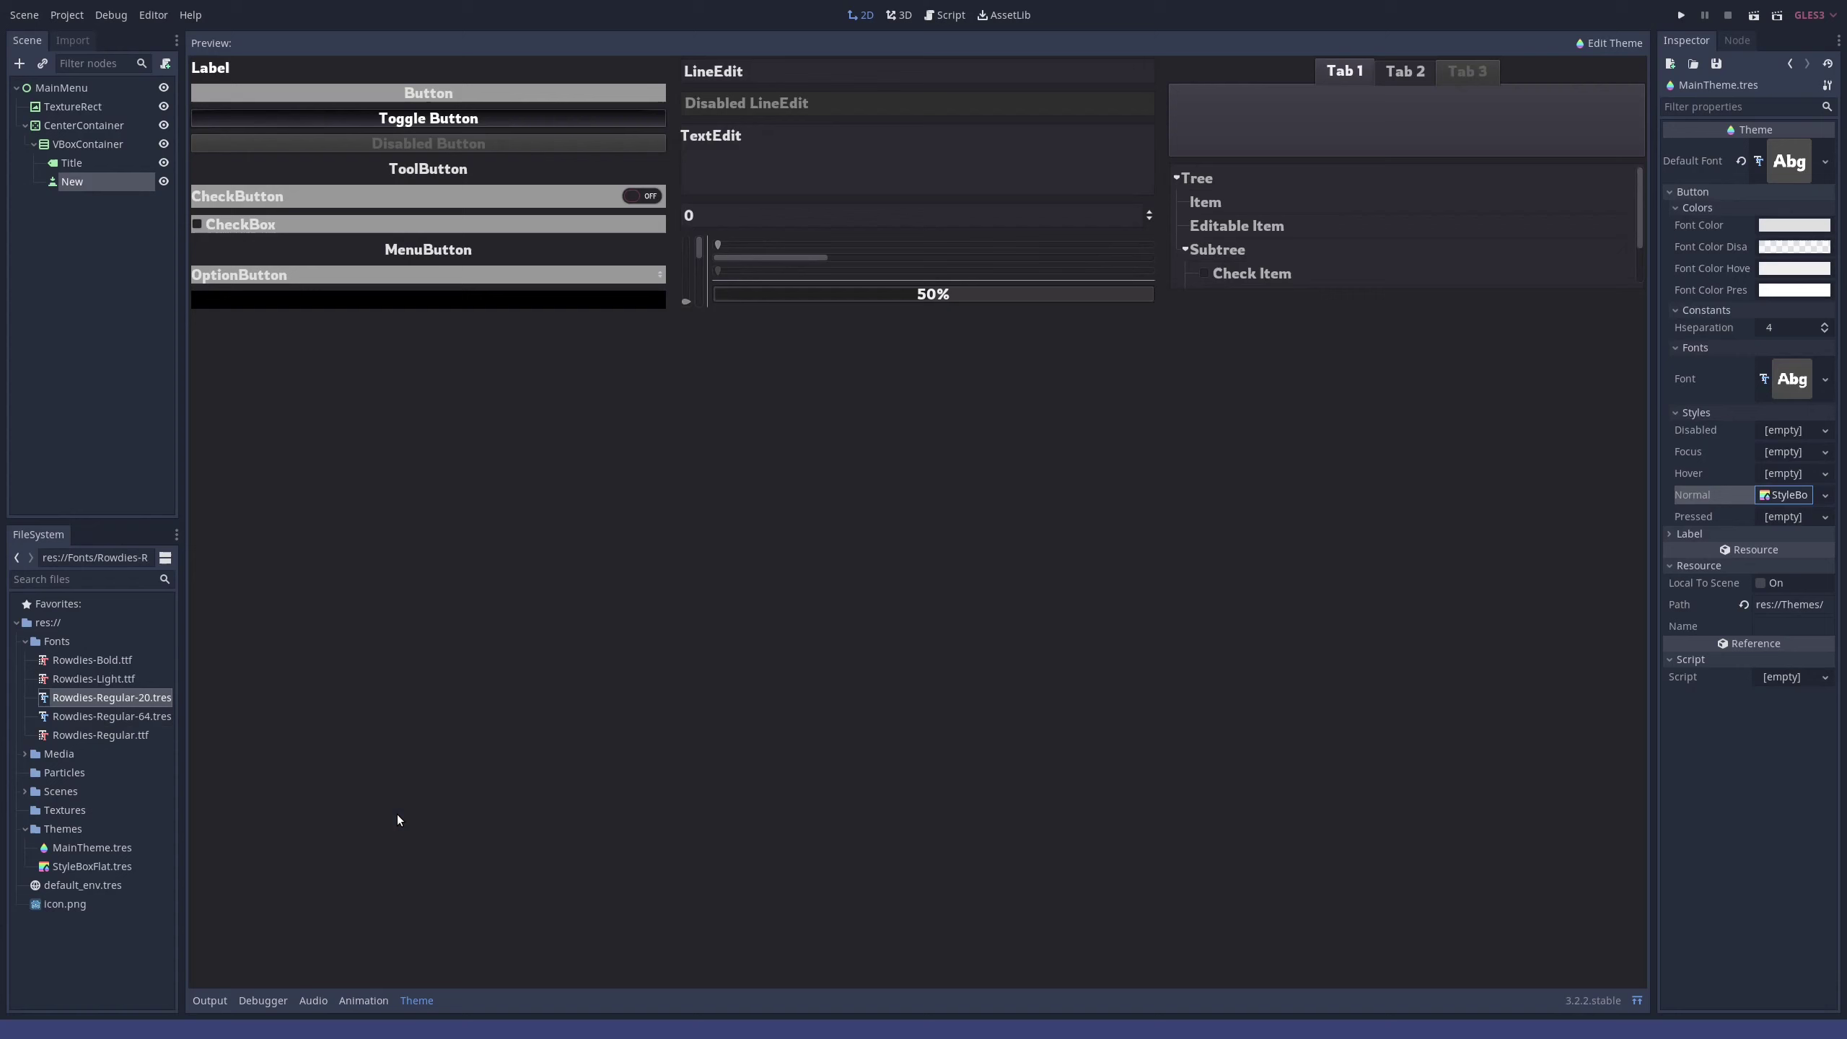
- Open the Normal style box for editing and set its background color to dark blue-grey 263140
click(1825, 495)
click(1760, 635)
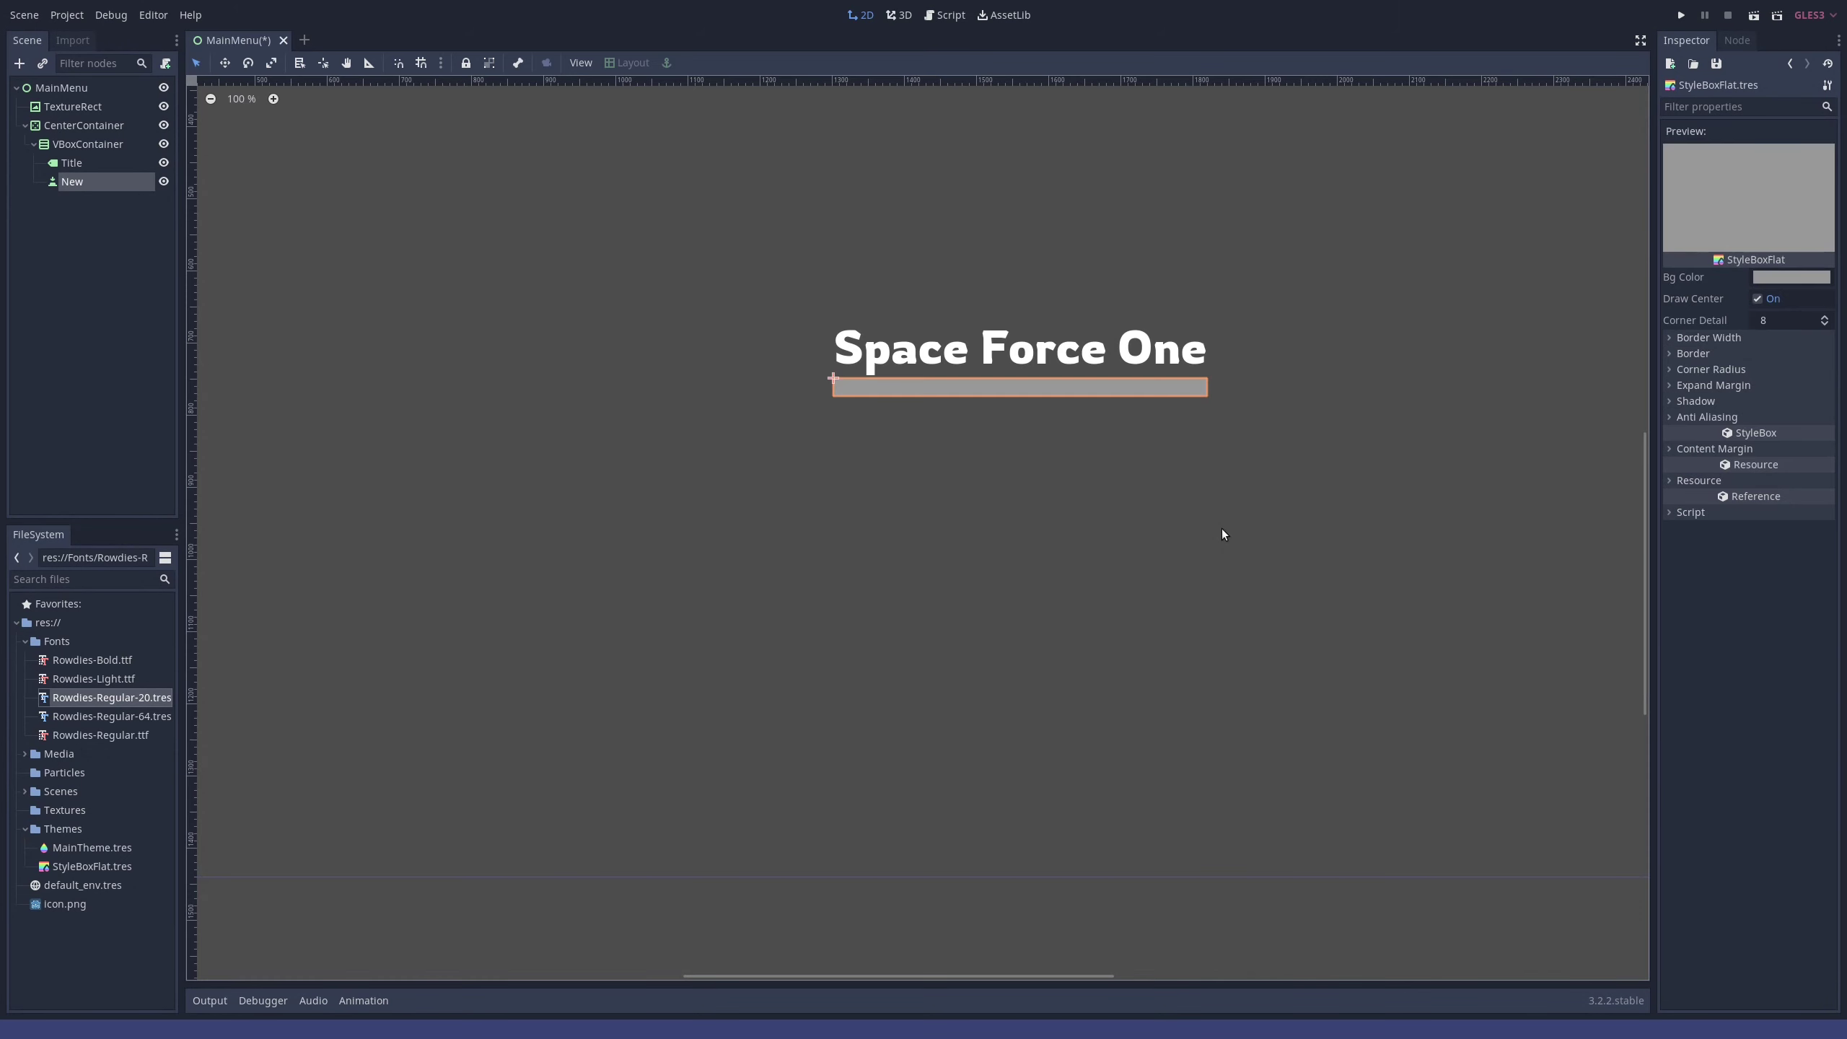
click(1791, 276)
click(1740, 95)
click(1718, 44)
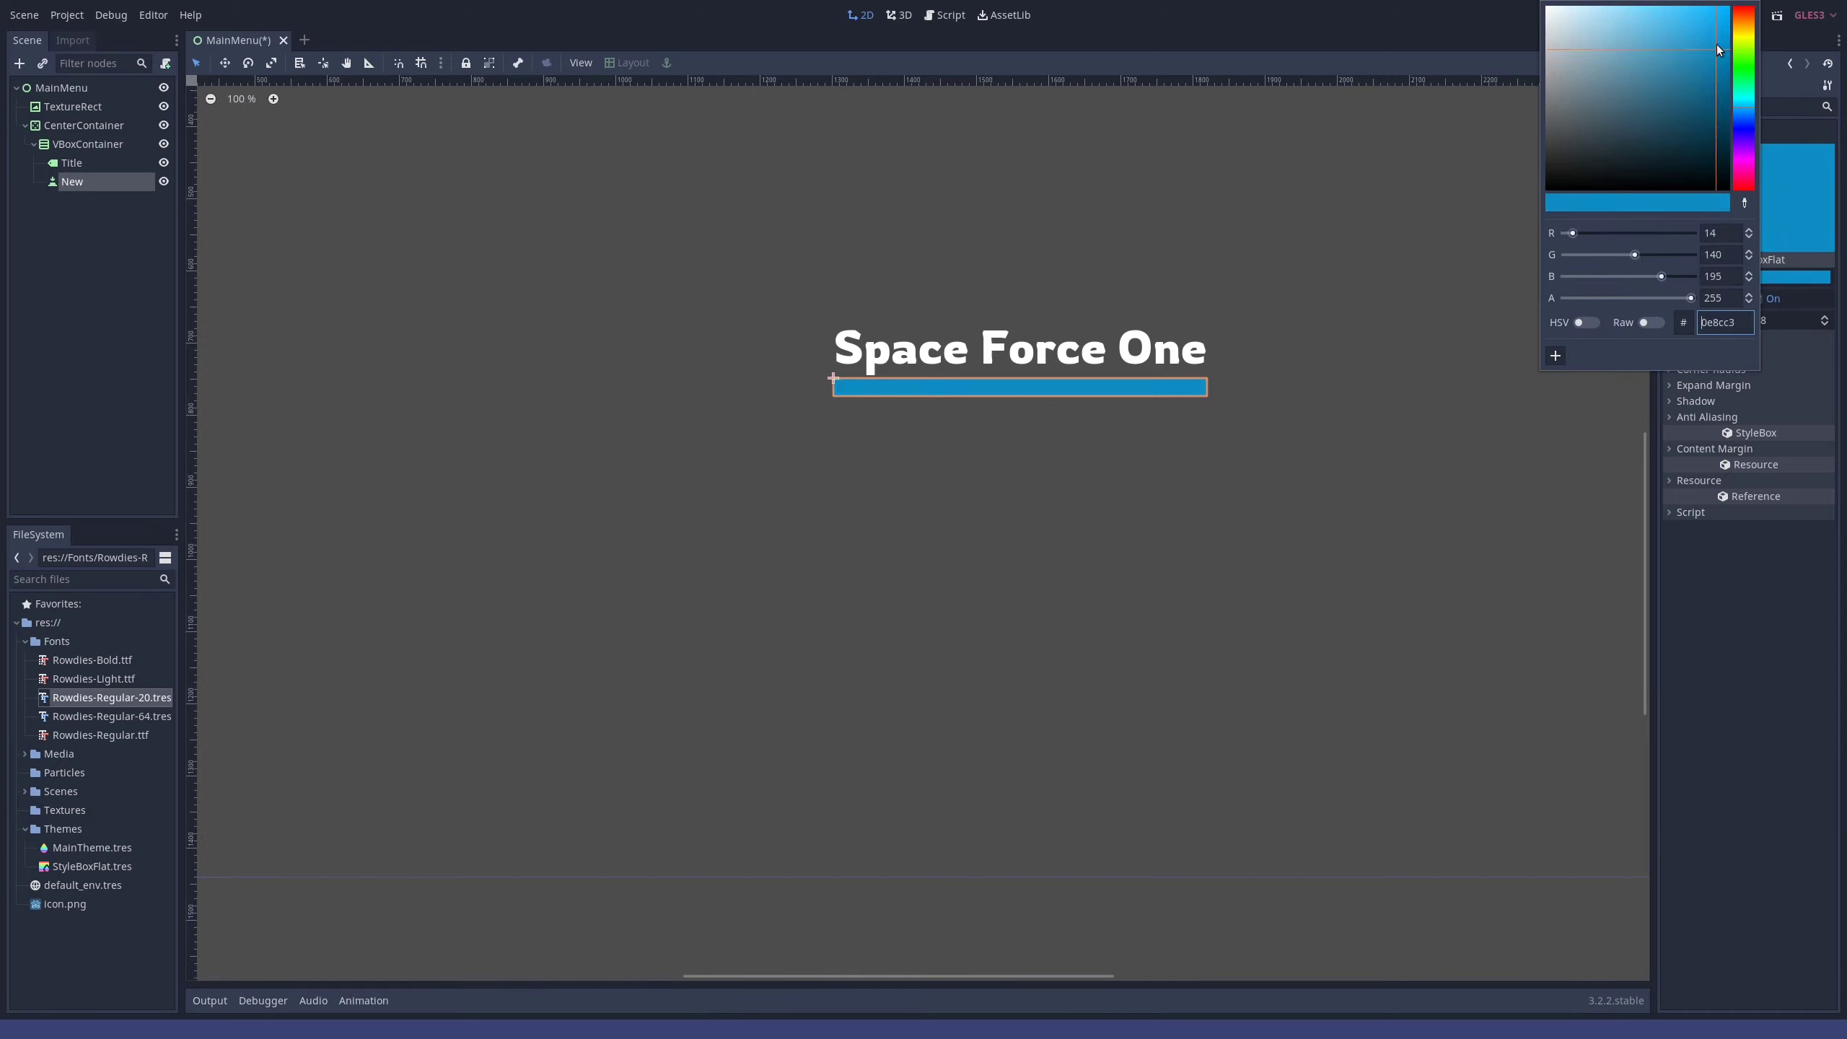
click(1628, 101)
drag(1628, 101, 1620, 148)
click(1744, 113)
click(1696, 136)
click(1746, 115)
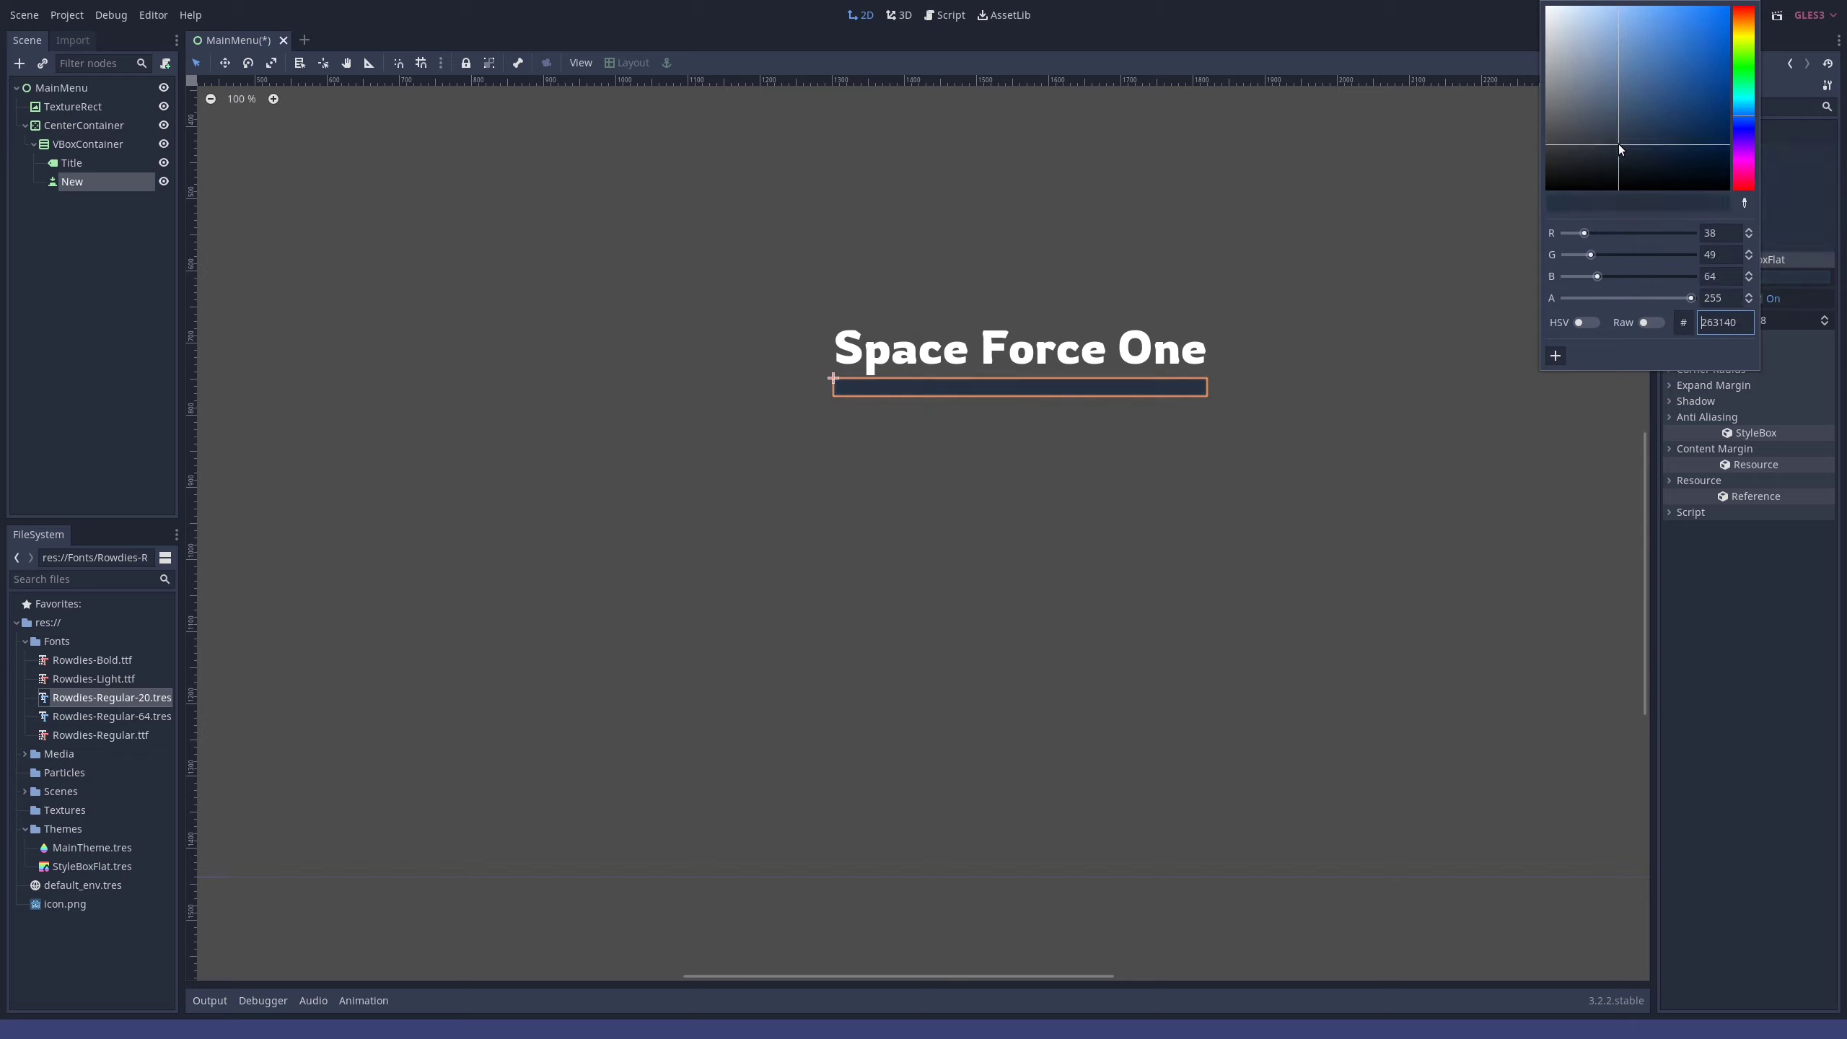
click(1784, 218)
- Choose a blue border color for StyleBoxFlat.tres
click(1671, 400)
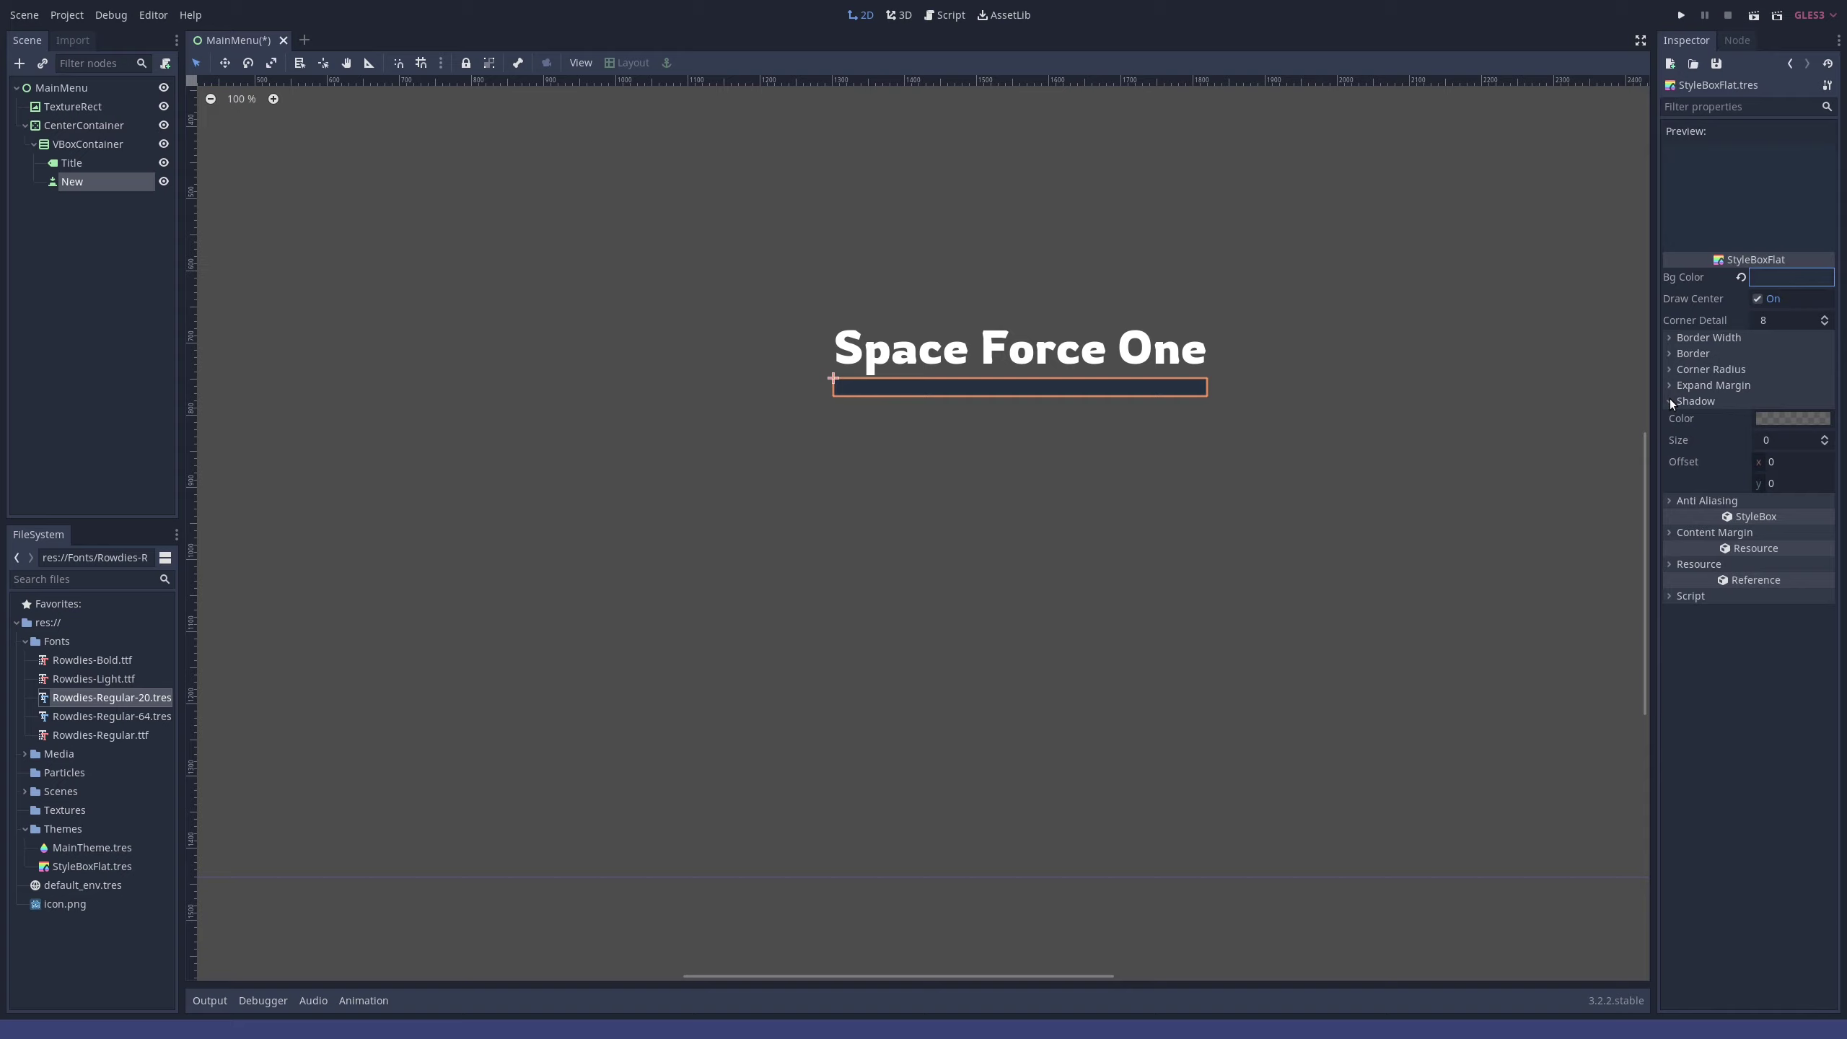
click(1671, 400)
click(1677, 337)
click(1677, 337)
click(1675, 354)
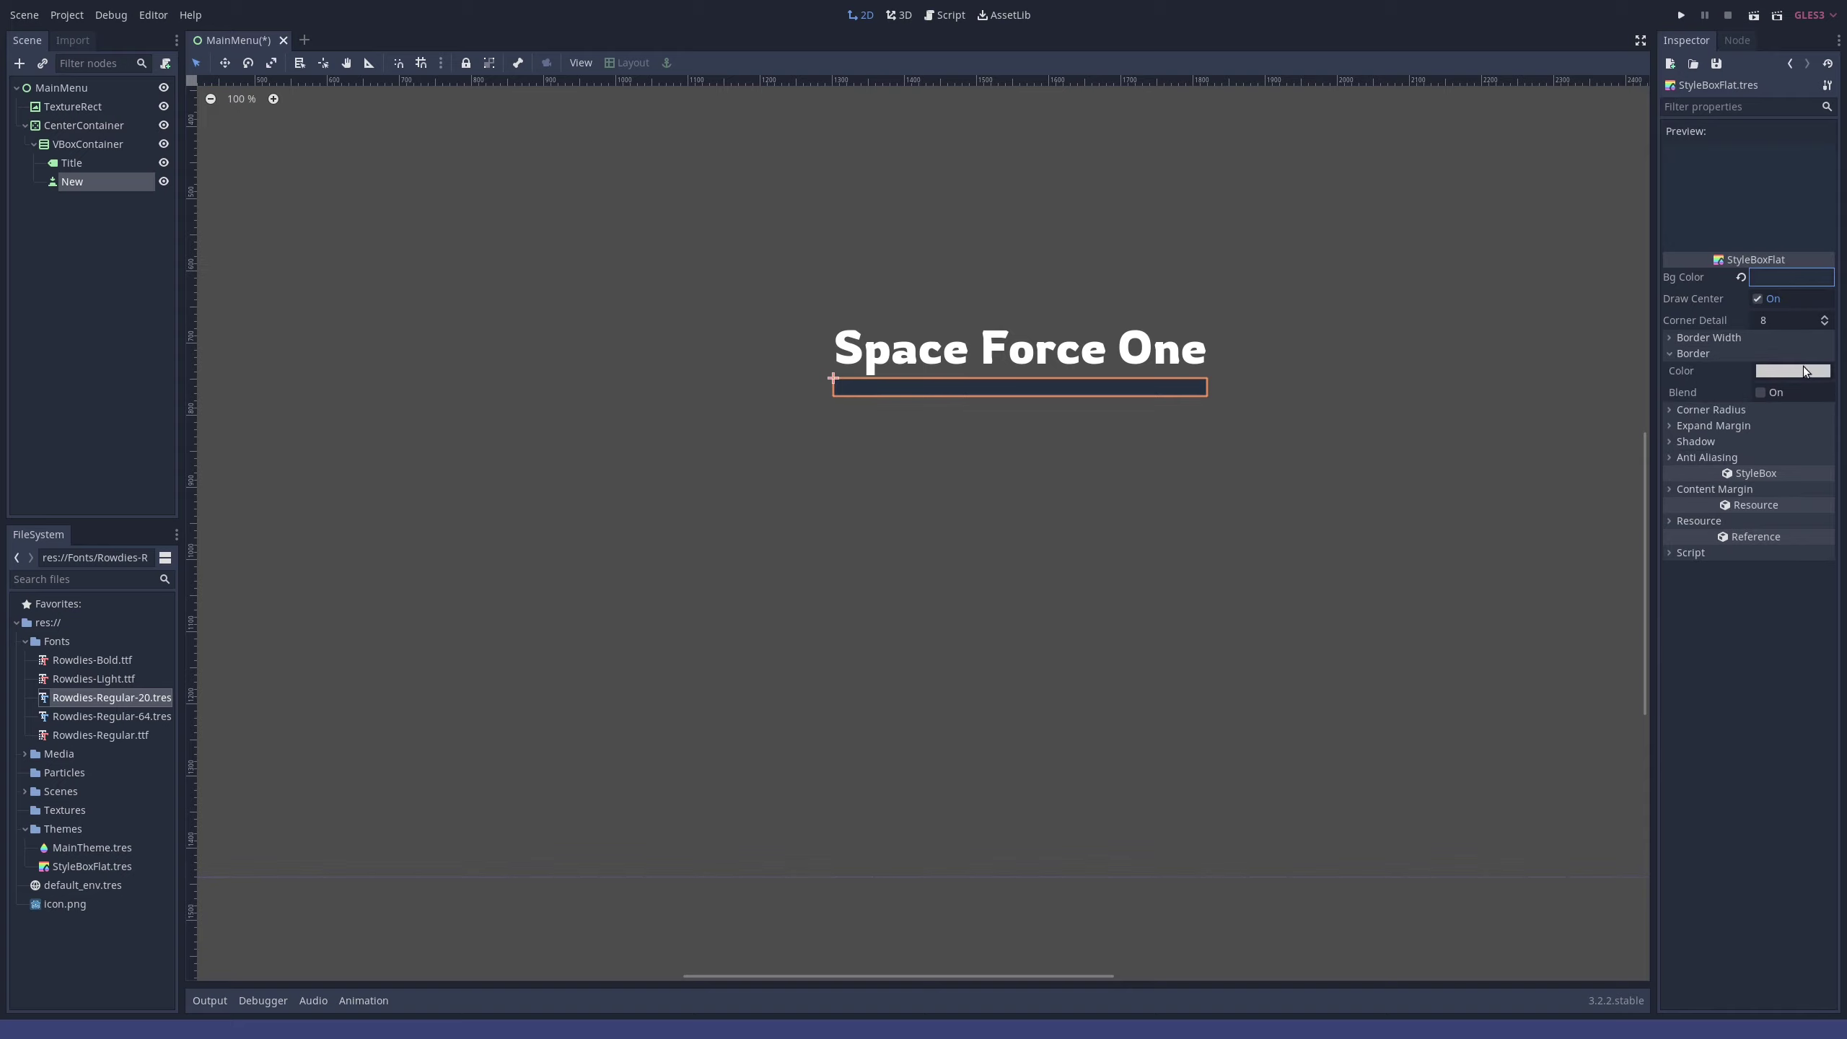
click(1793, 371)
click(1754, 116)
drag(1753, 116, 1754, 109)
drag(1608, 95, 1687, 116)
click(1328, 565)
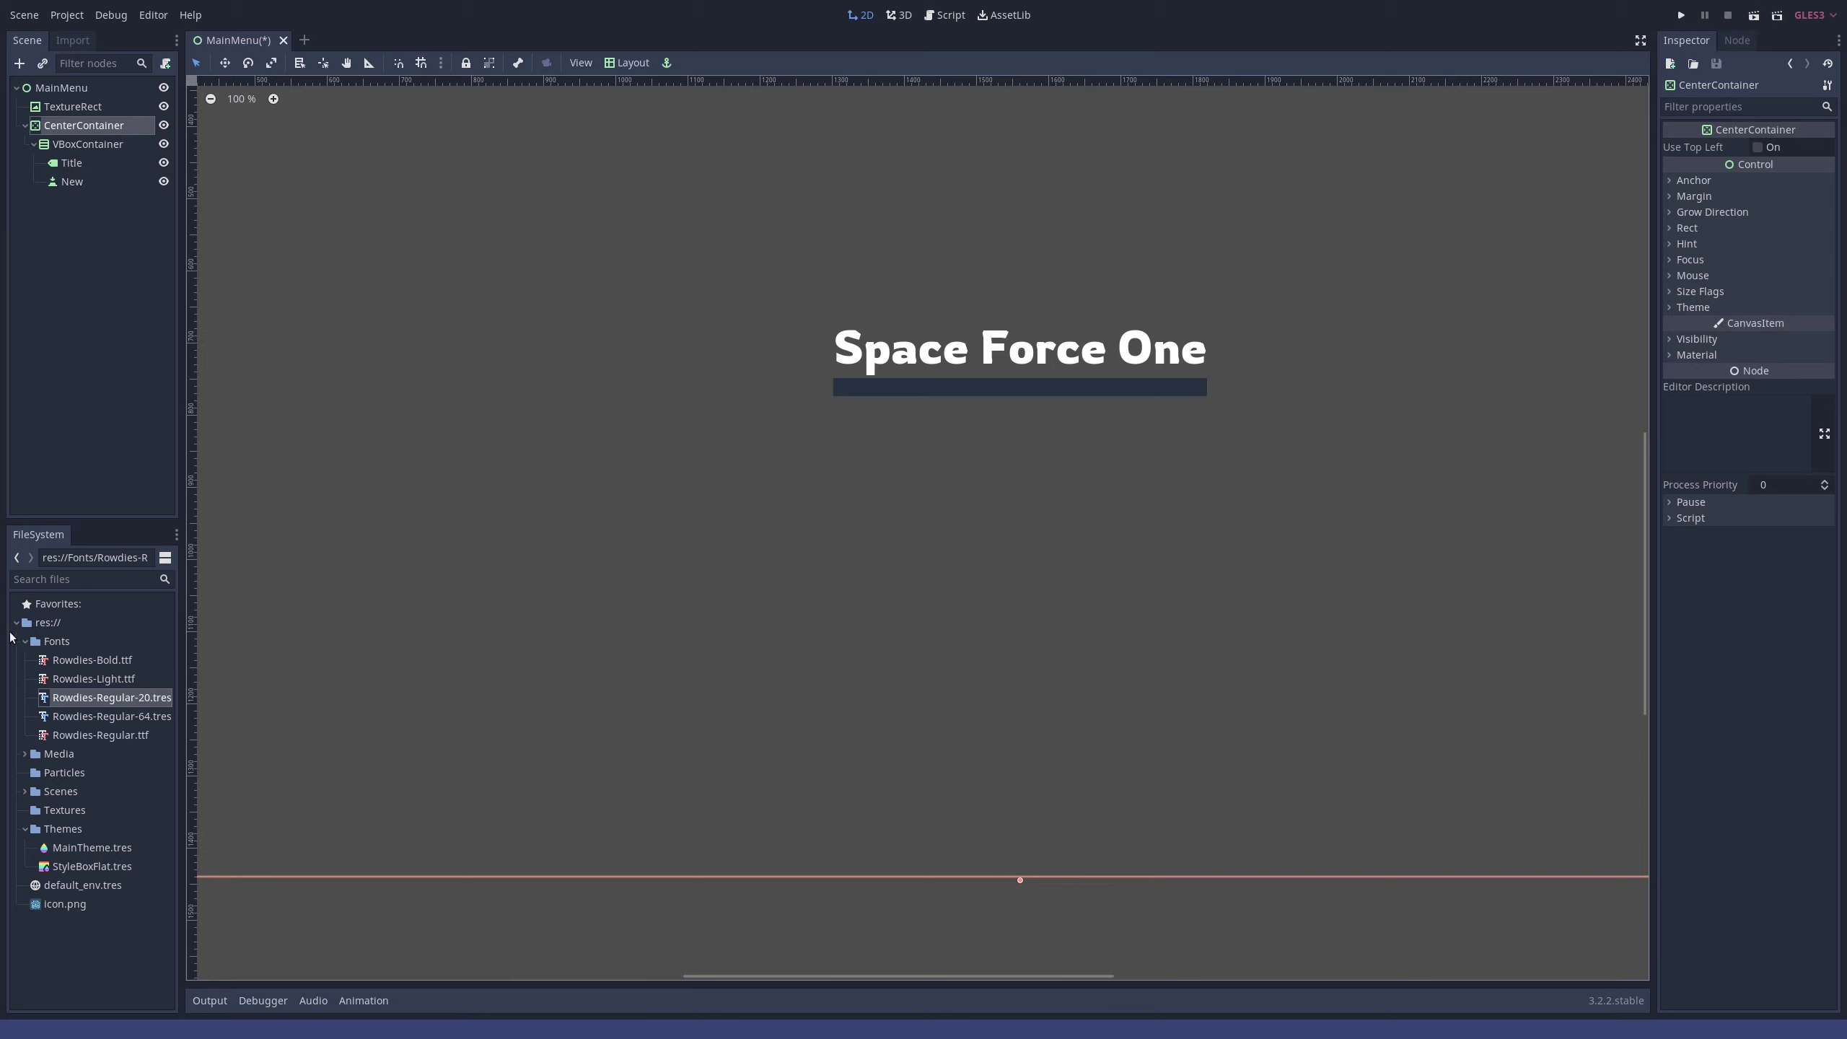
- Return to the menu scene from MainTheme.tres and set the New button's text to "New"
click(91, 847)
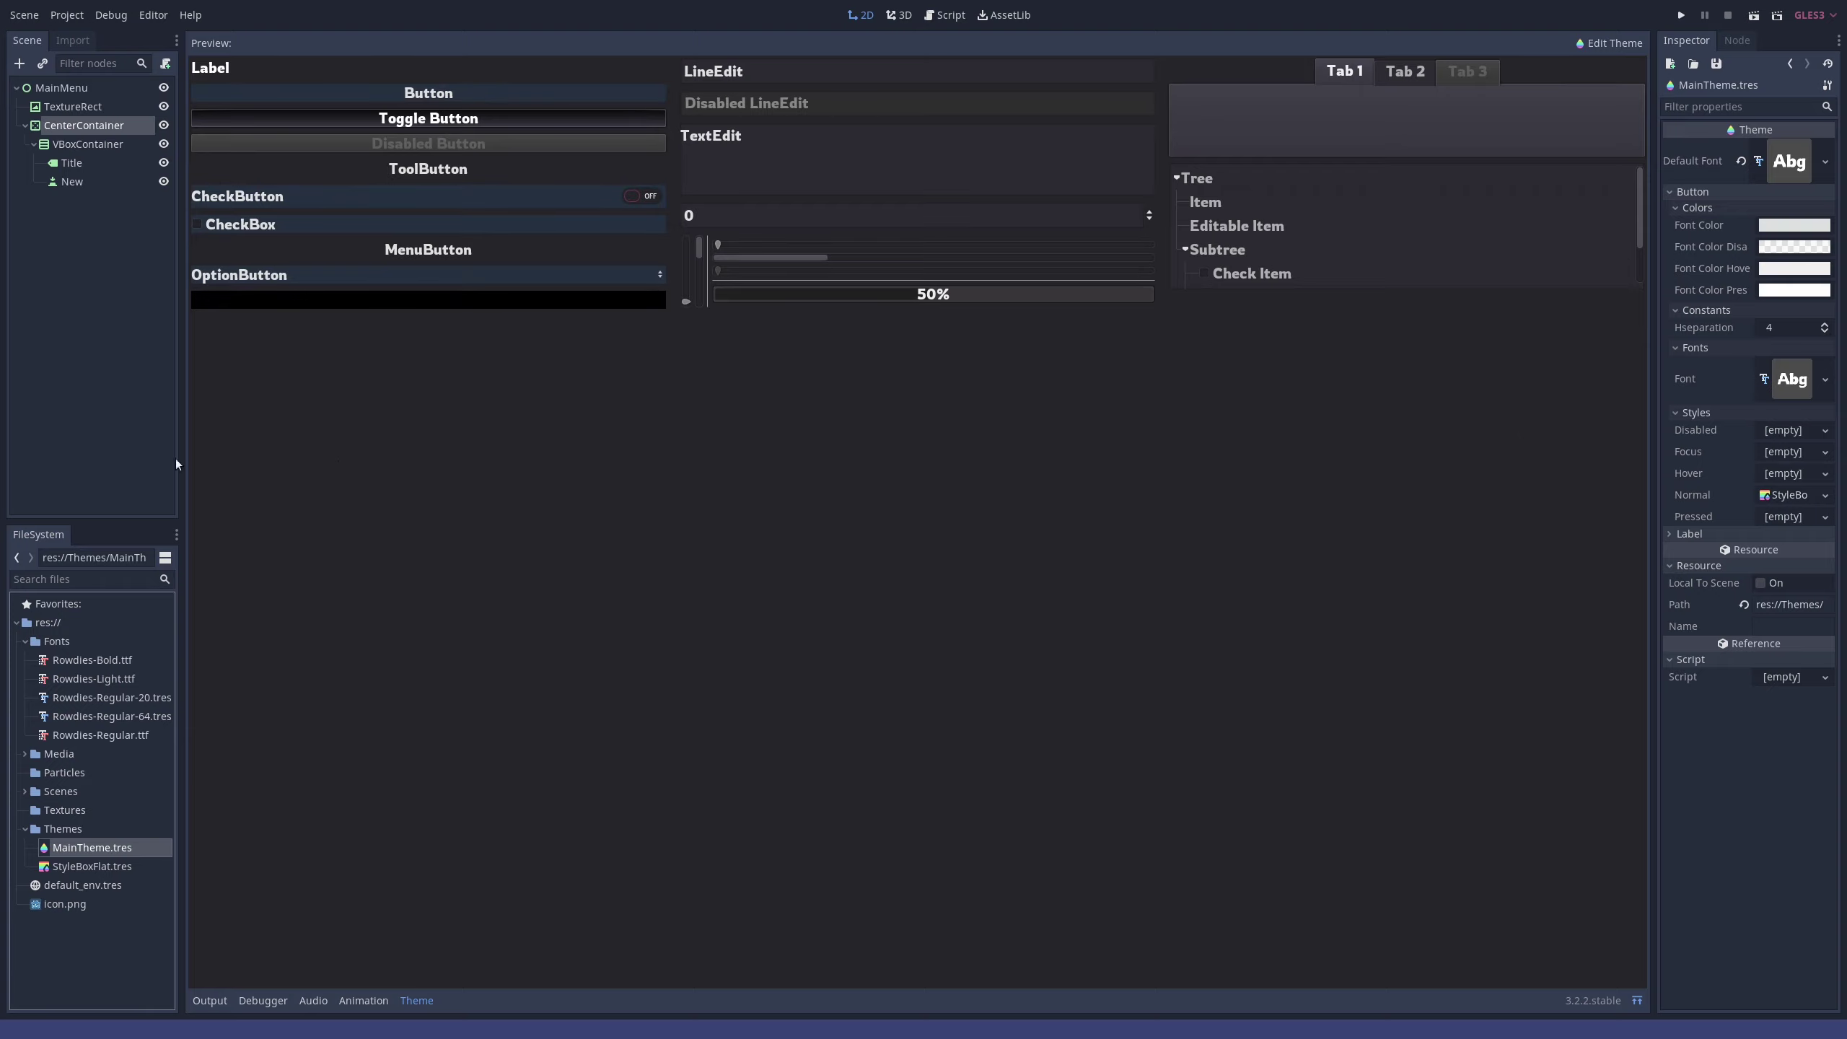
click(1637, 1001)
click(1060, 398)
click(1781, 147)
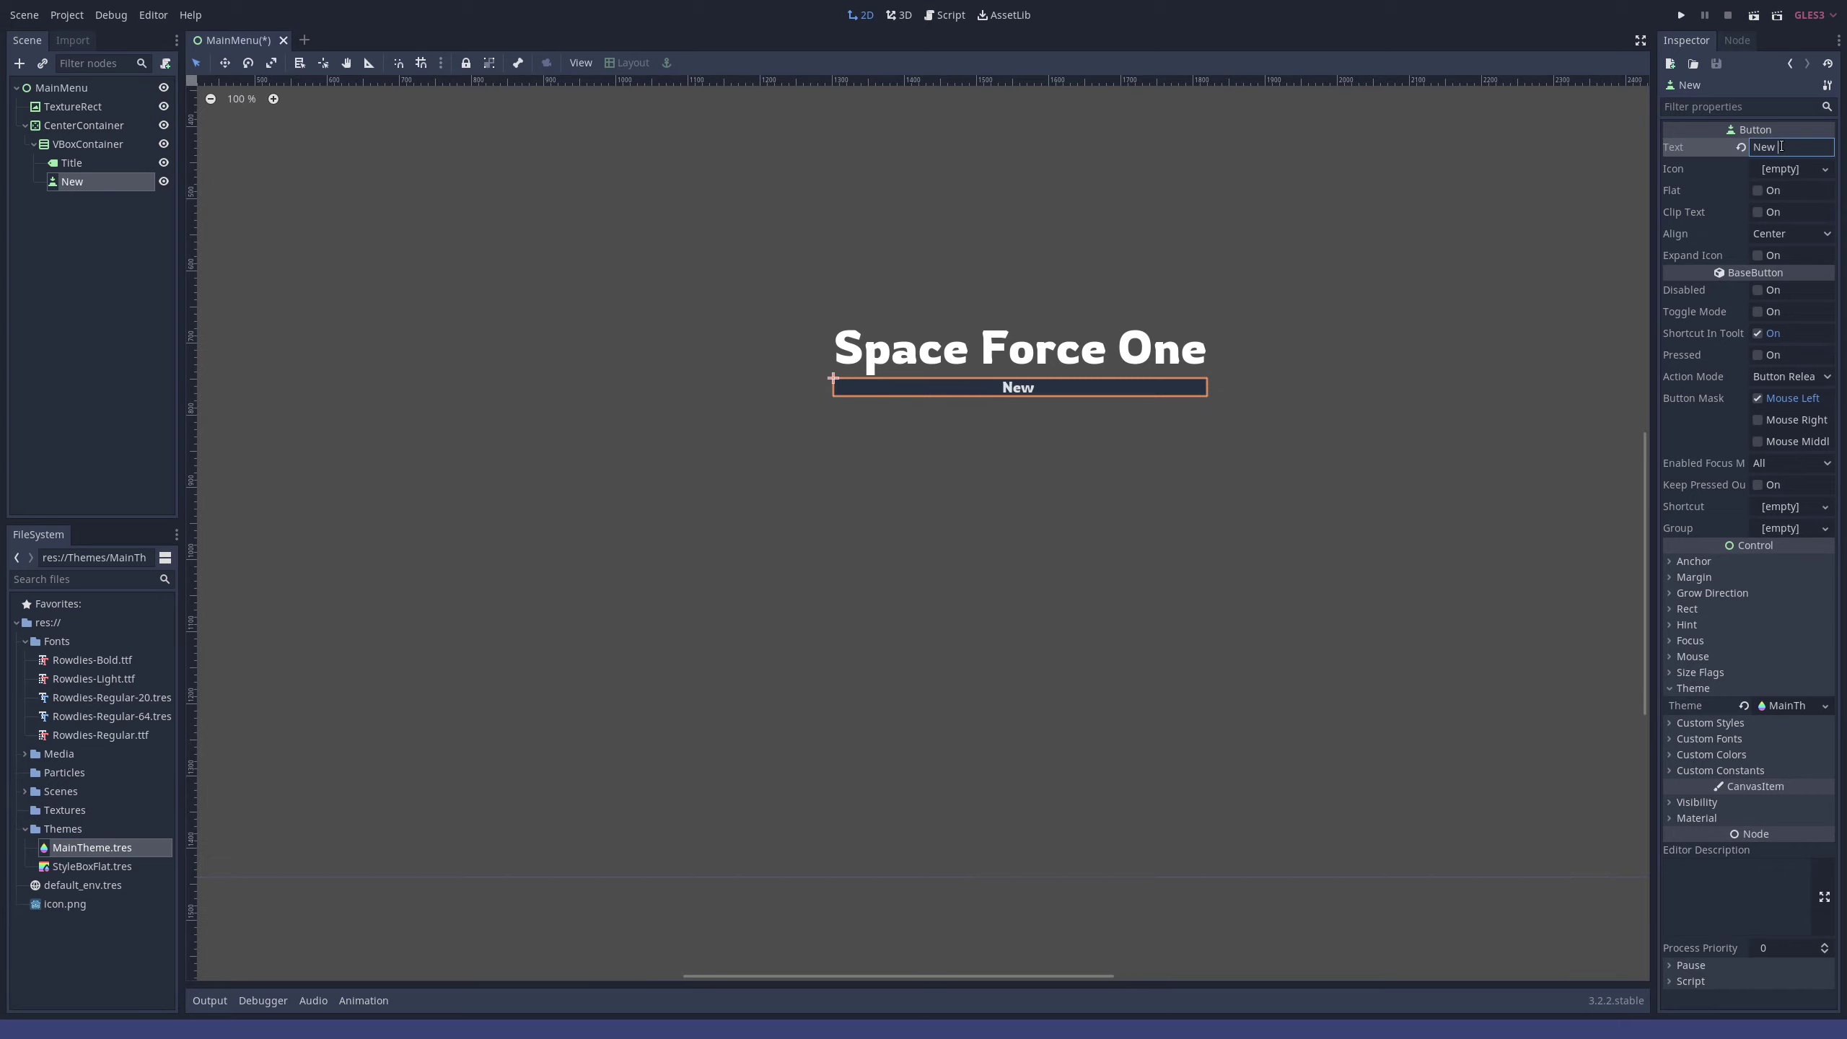
- Duplicate the New button, rename the copy Load, and set its text to "Load"
scroll(1174, 352, down, 3)
right_click(76, 188)
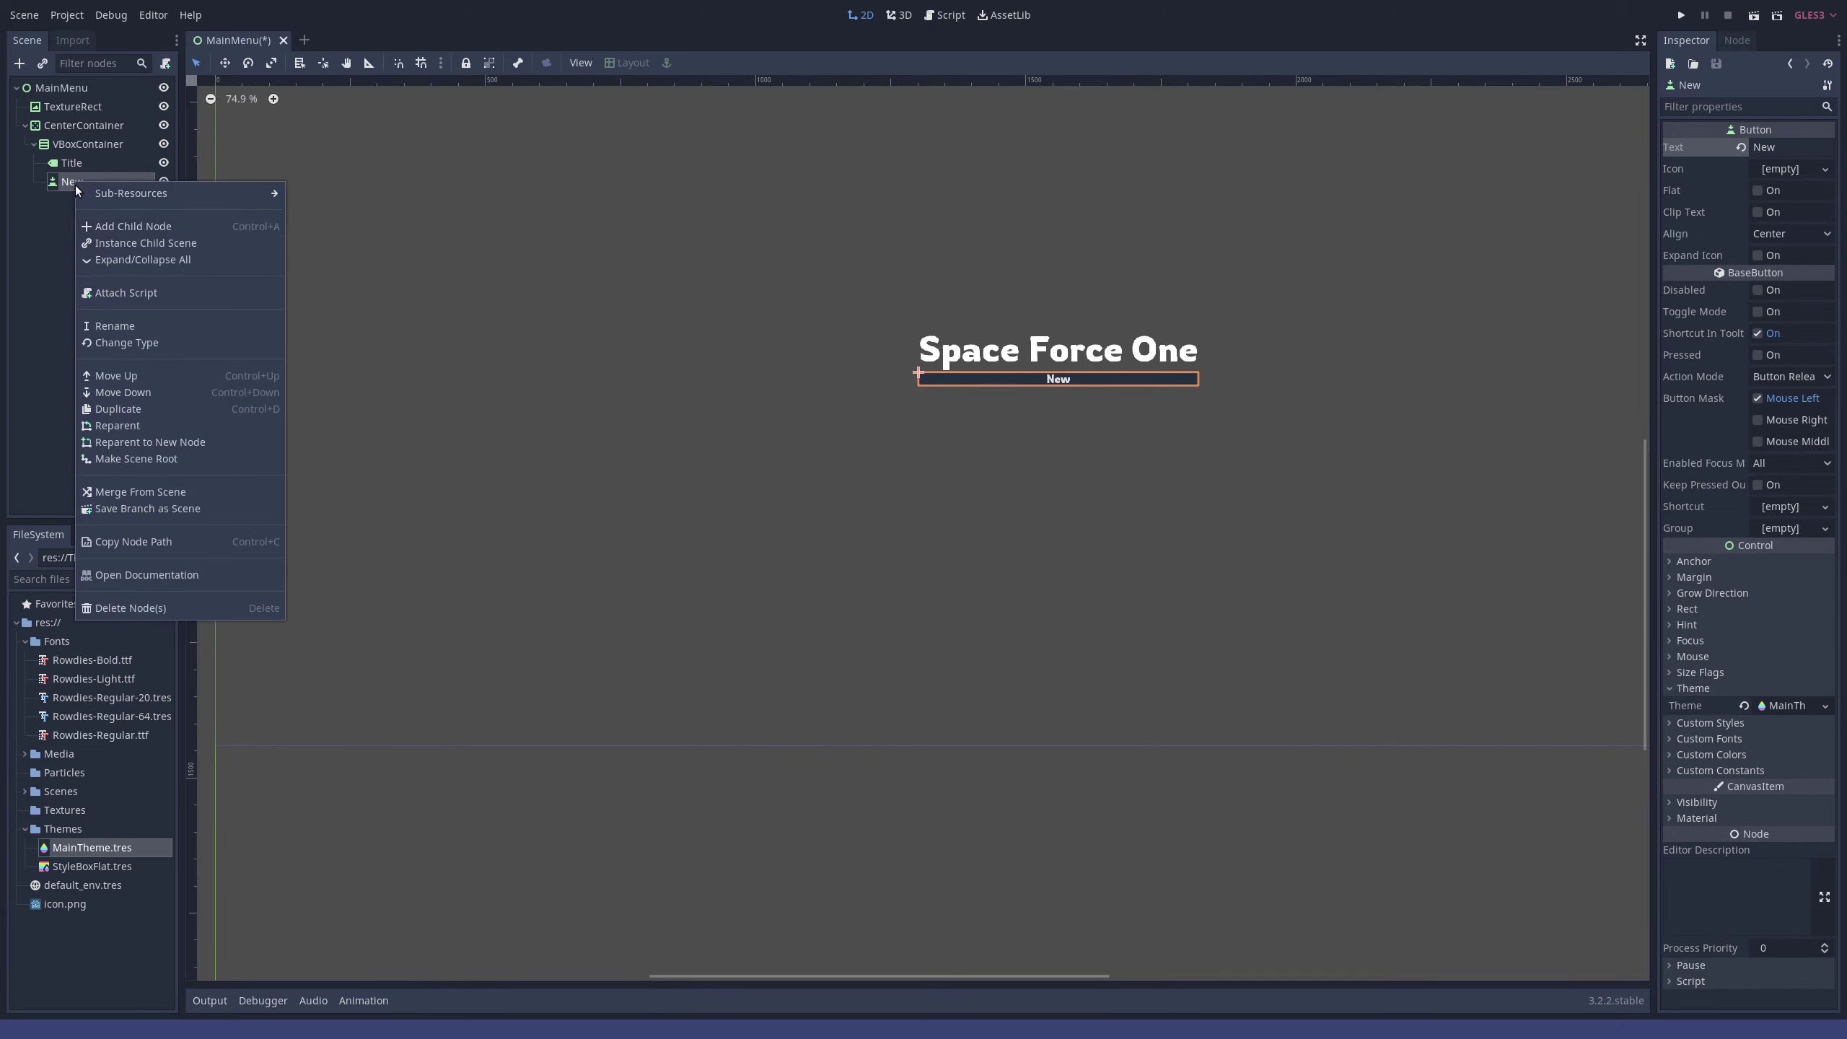
click(118, 409)
click(156, 199)
key(Return)
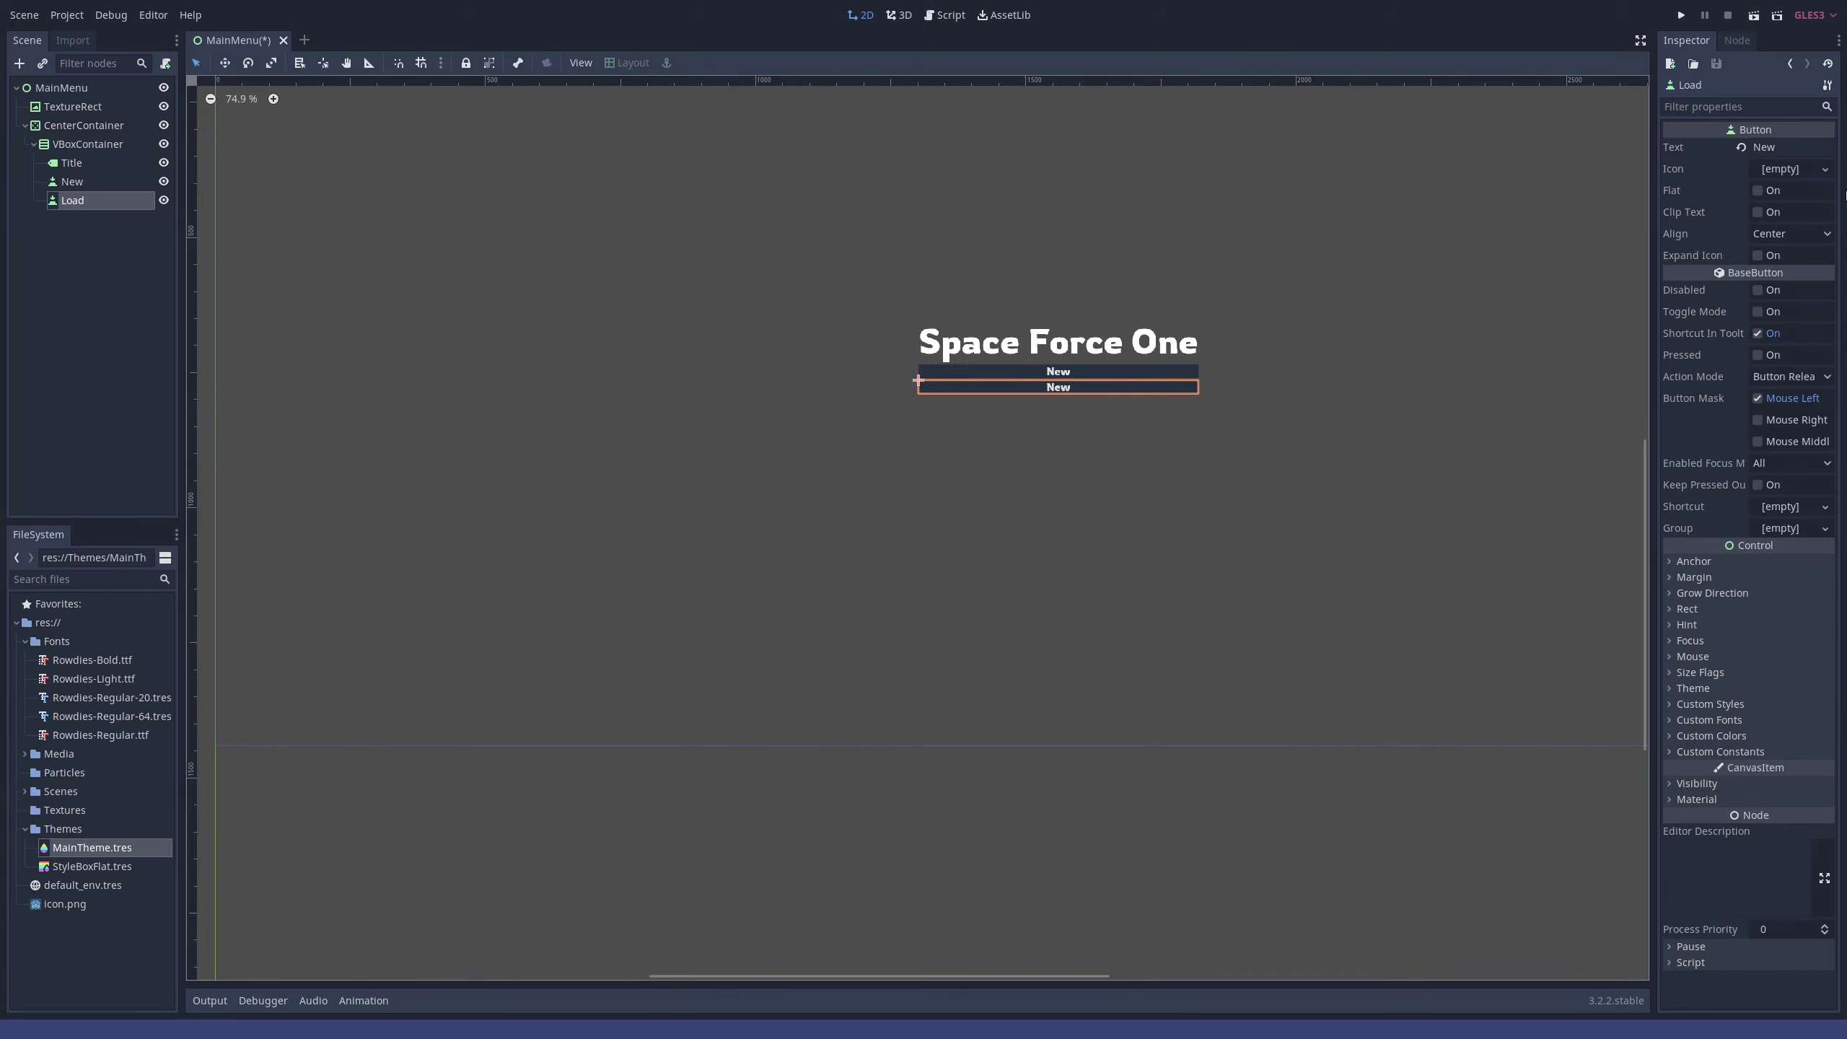
drag(1785, 148, 1658, 145)
text(Load)
key(Return)
- Duplicate the Load button, set the copy's text to "About", and rename the node About
right_click(26, 205)
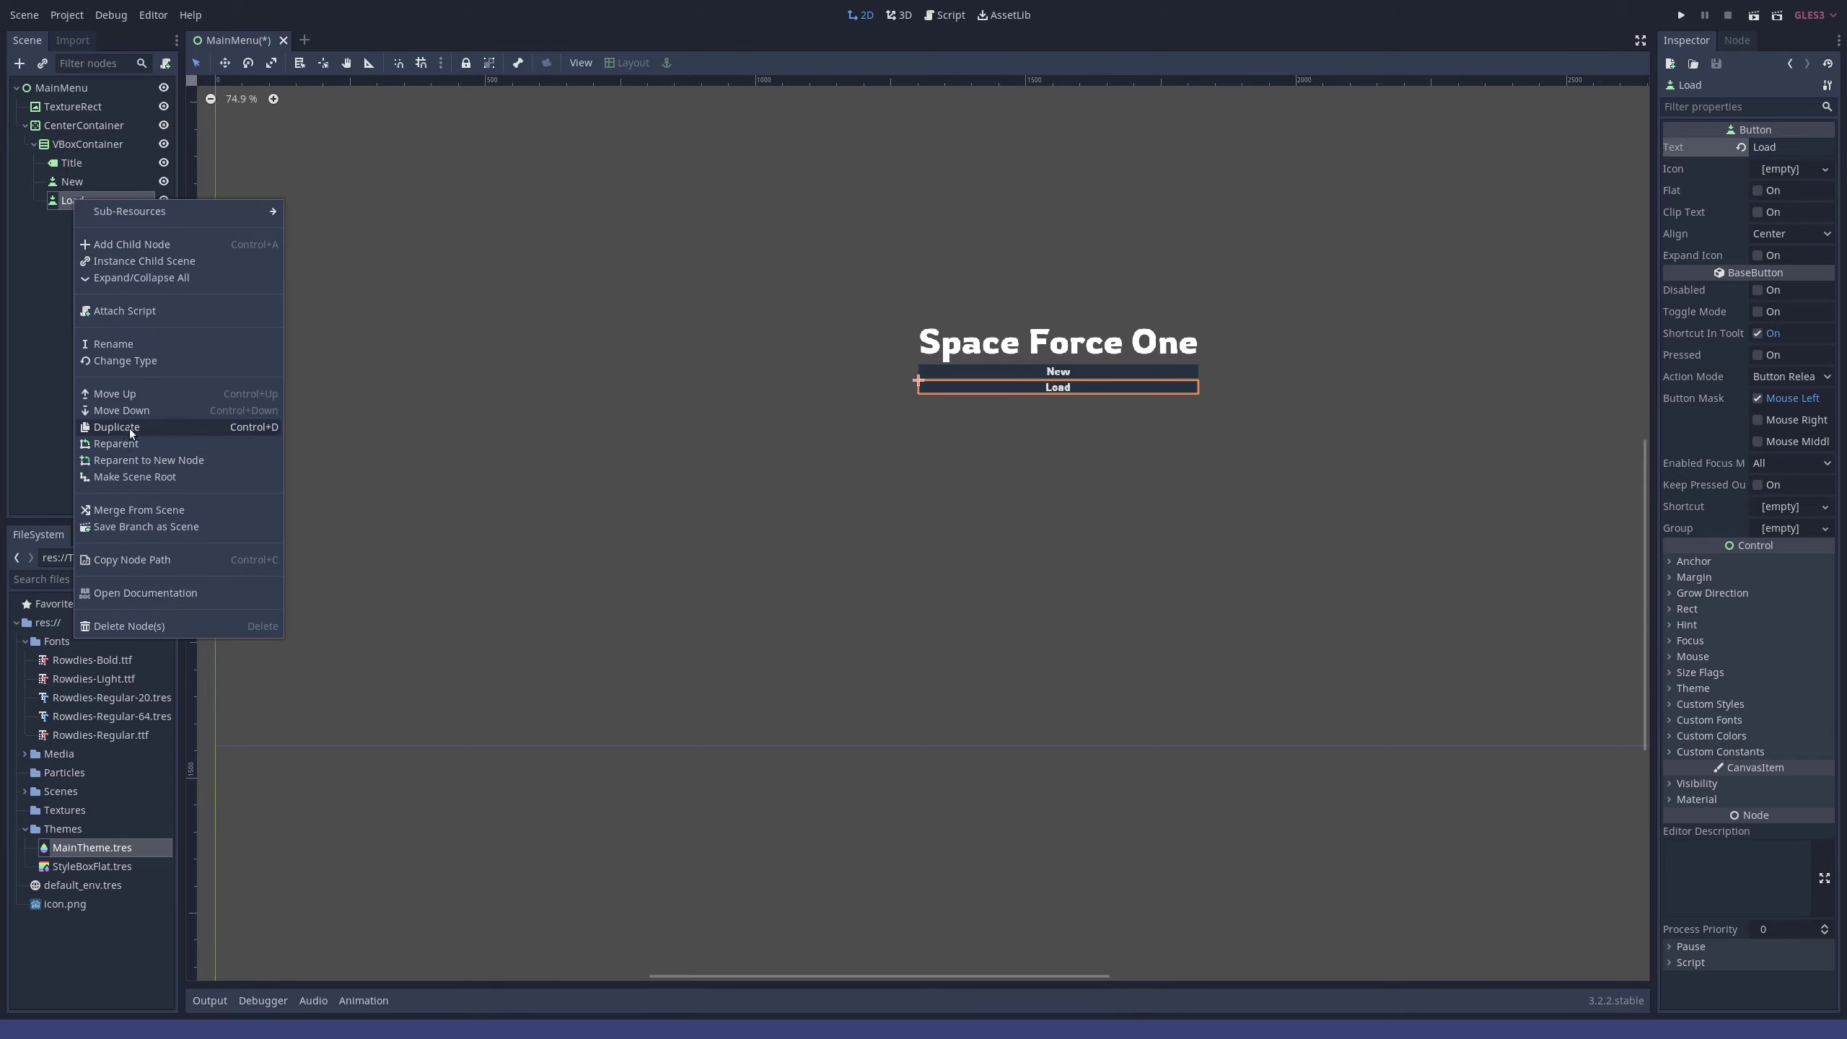
click(131, 433)
drag(1785, 147, 1655, 152)
text(About)
click(94, 222)
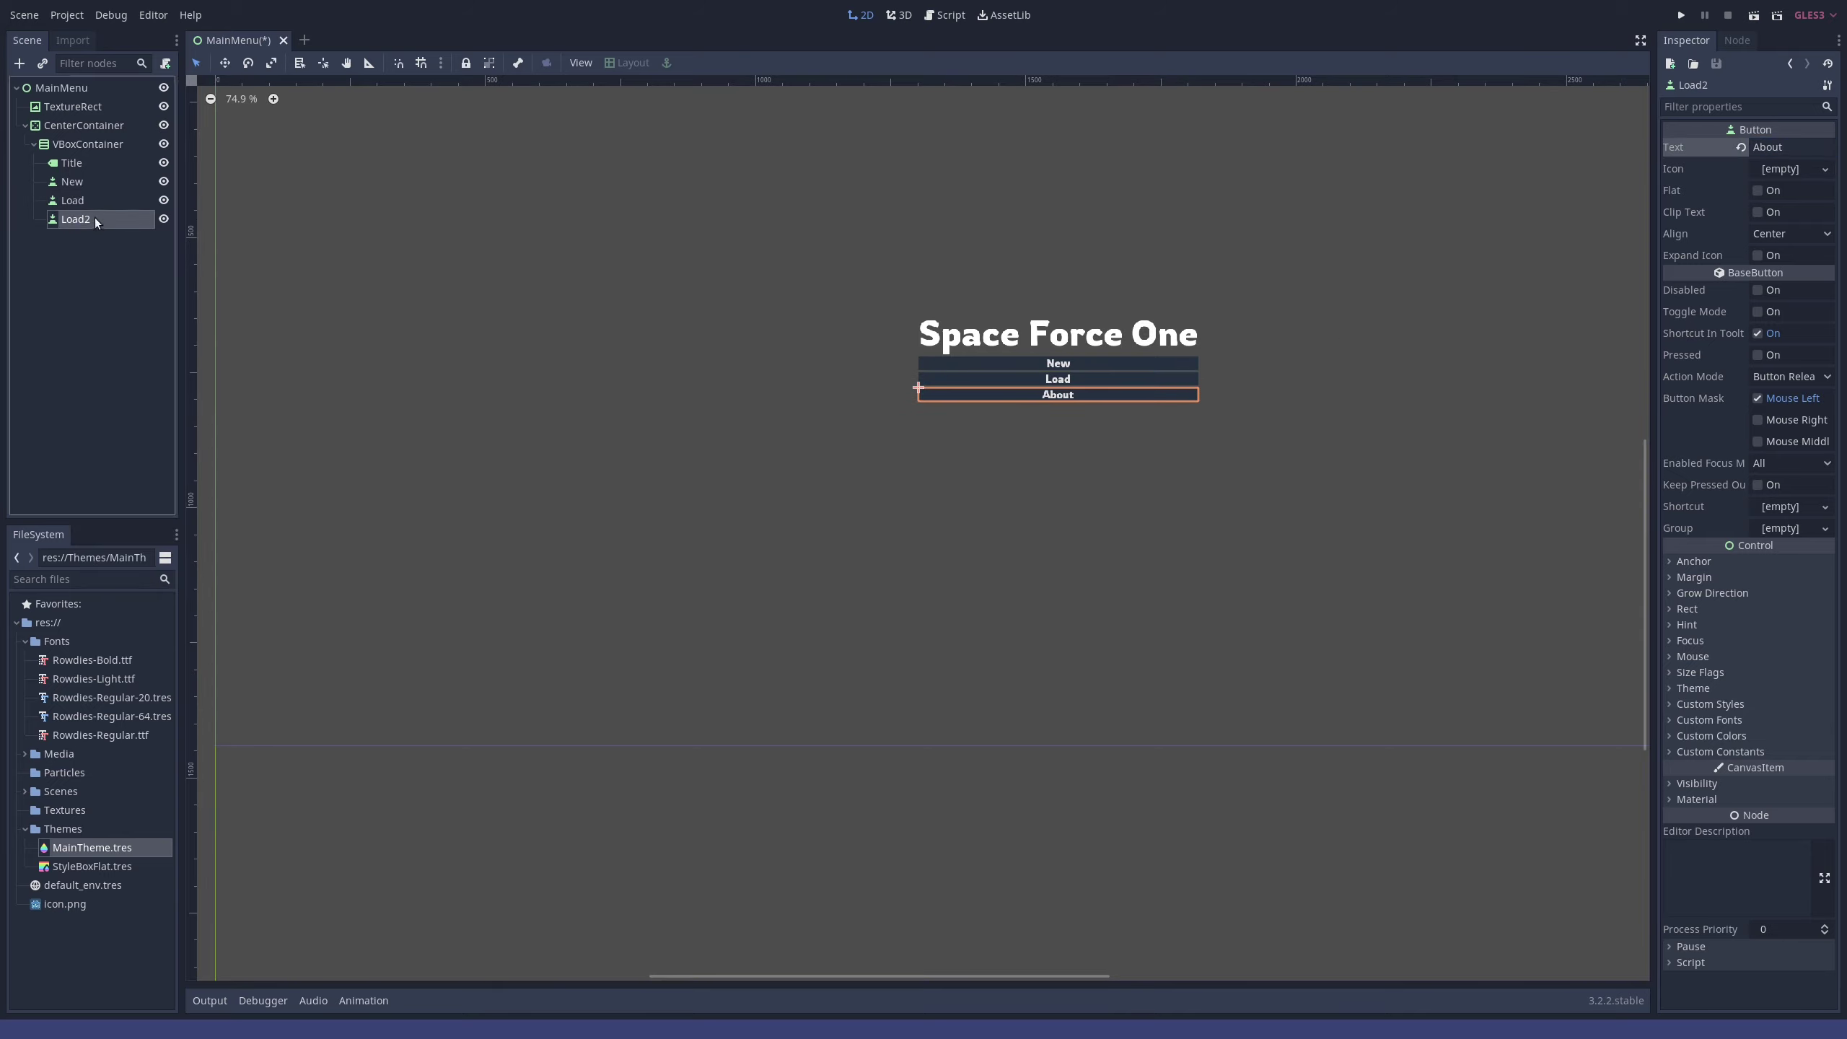
text(About)
key(Return)
click(1291, 478)
scroll(1291, 478, down, 4)
scroll(929, 397, down, 2)
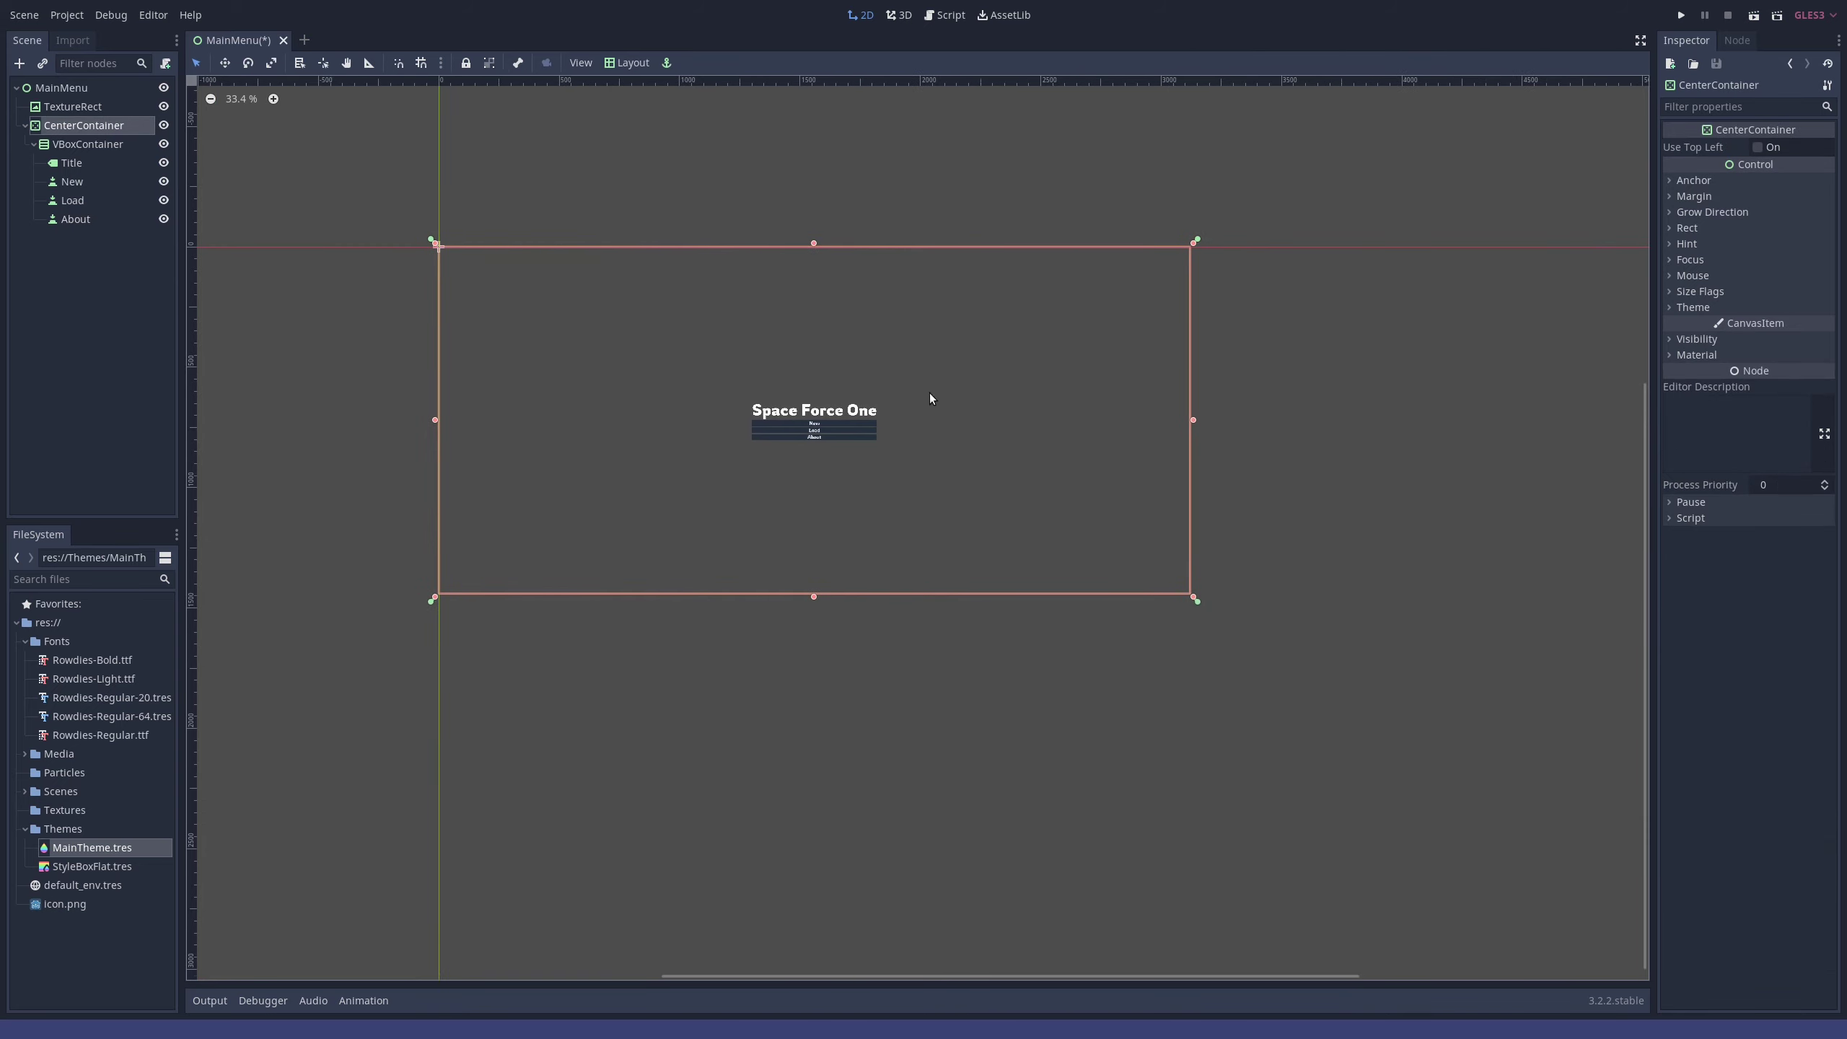
scroll(672, 417, up, 4)
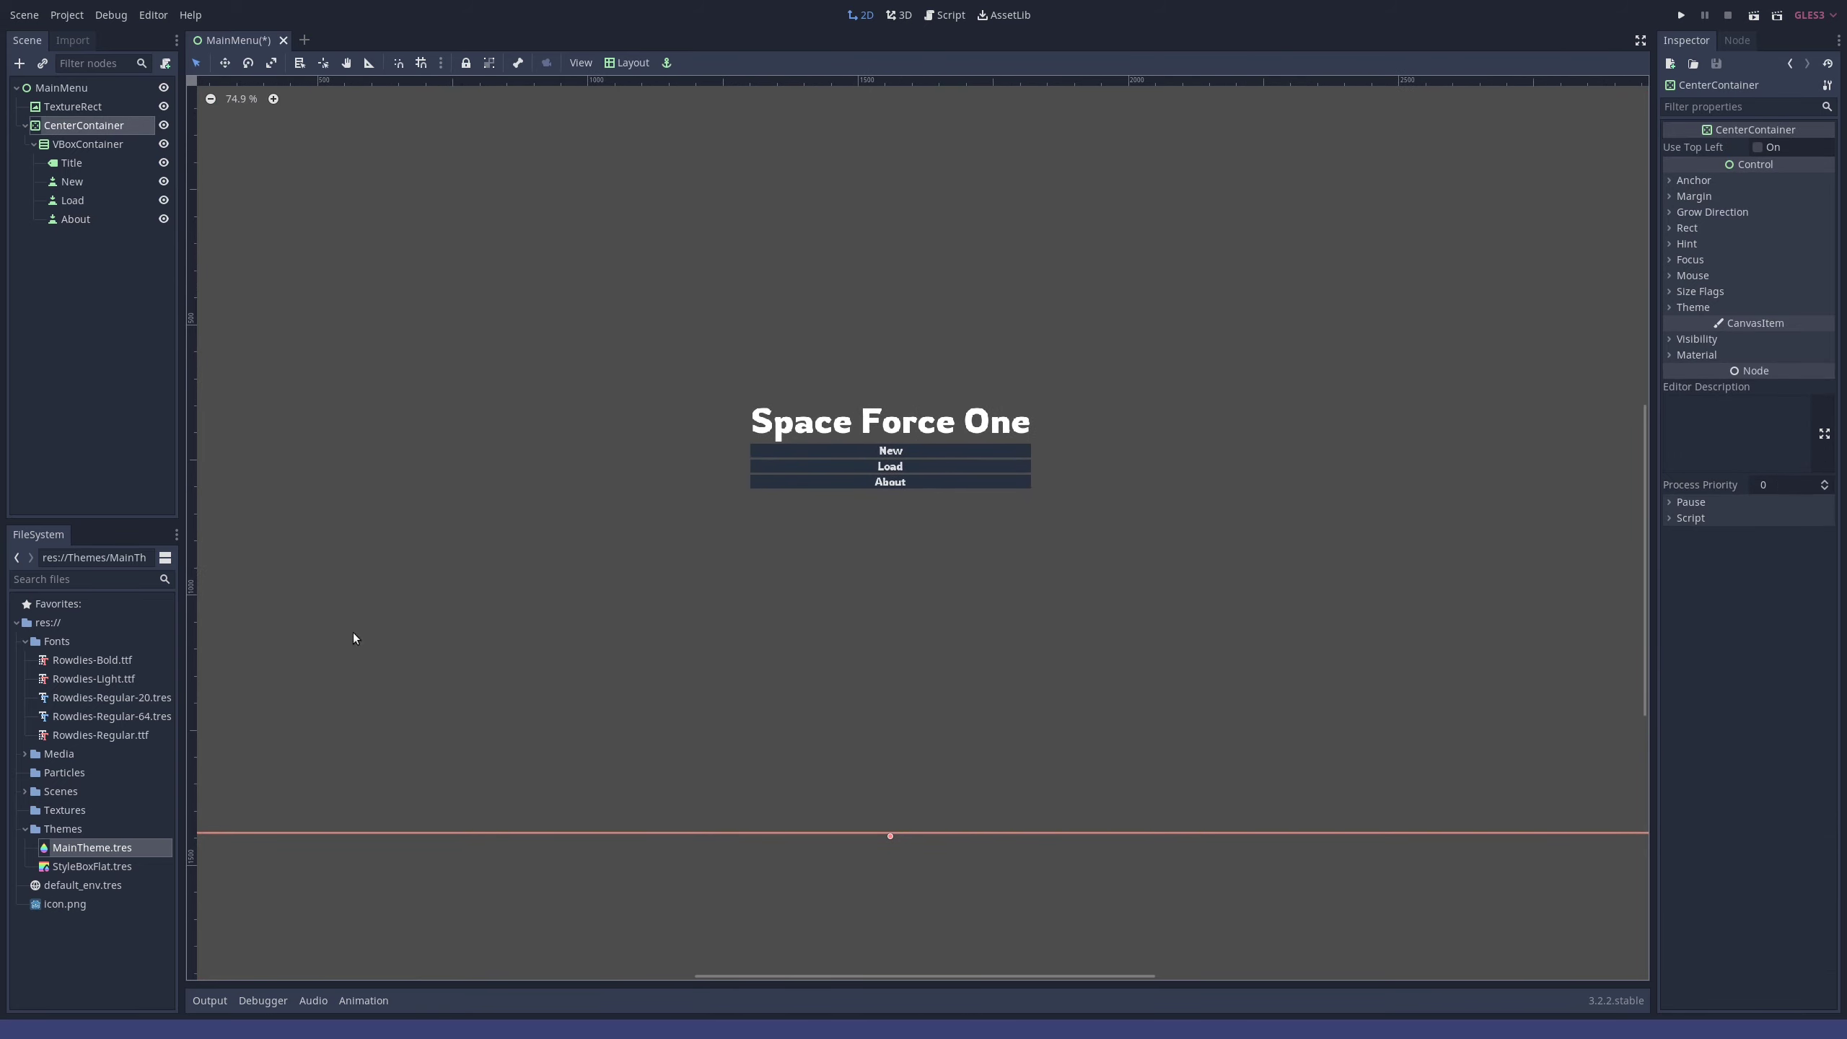
- Try Button Hseparation values of 20 and 2 in MainTheme.tres, and restore it to 4
double_click(93, 848)
click(1673, 534)
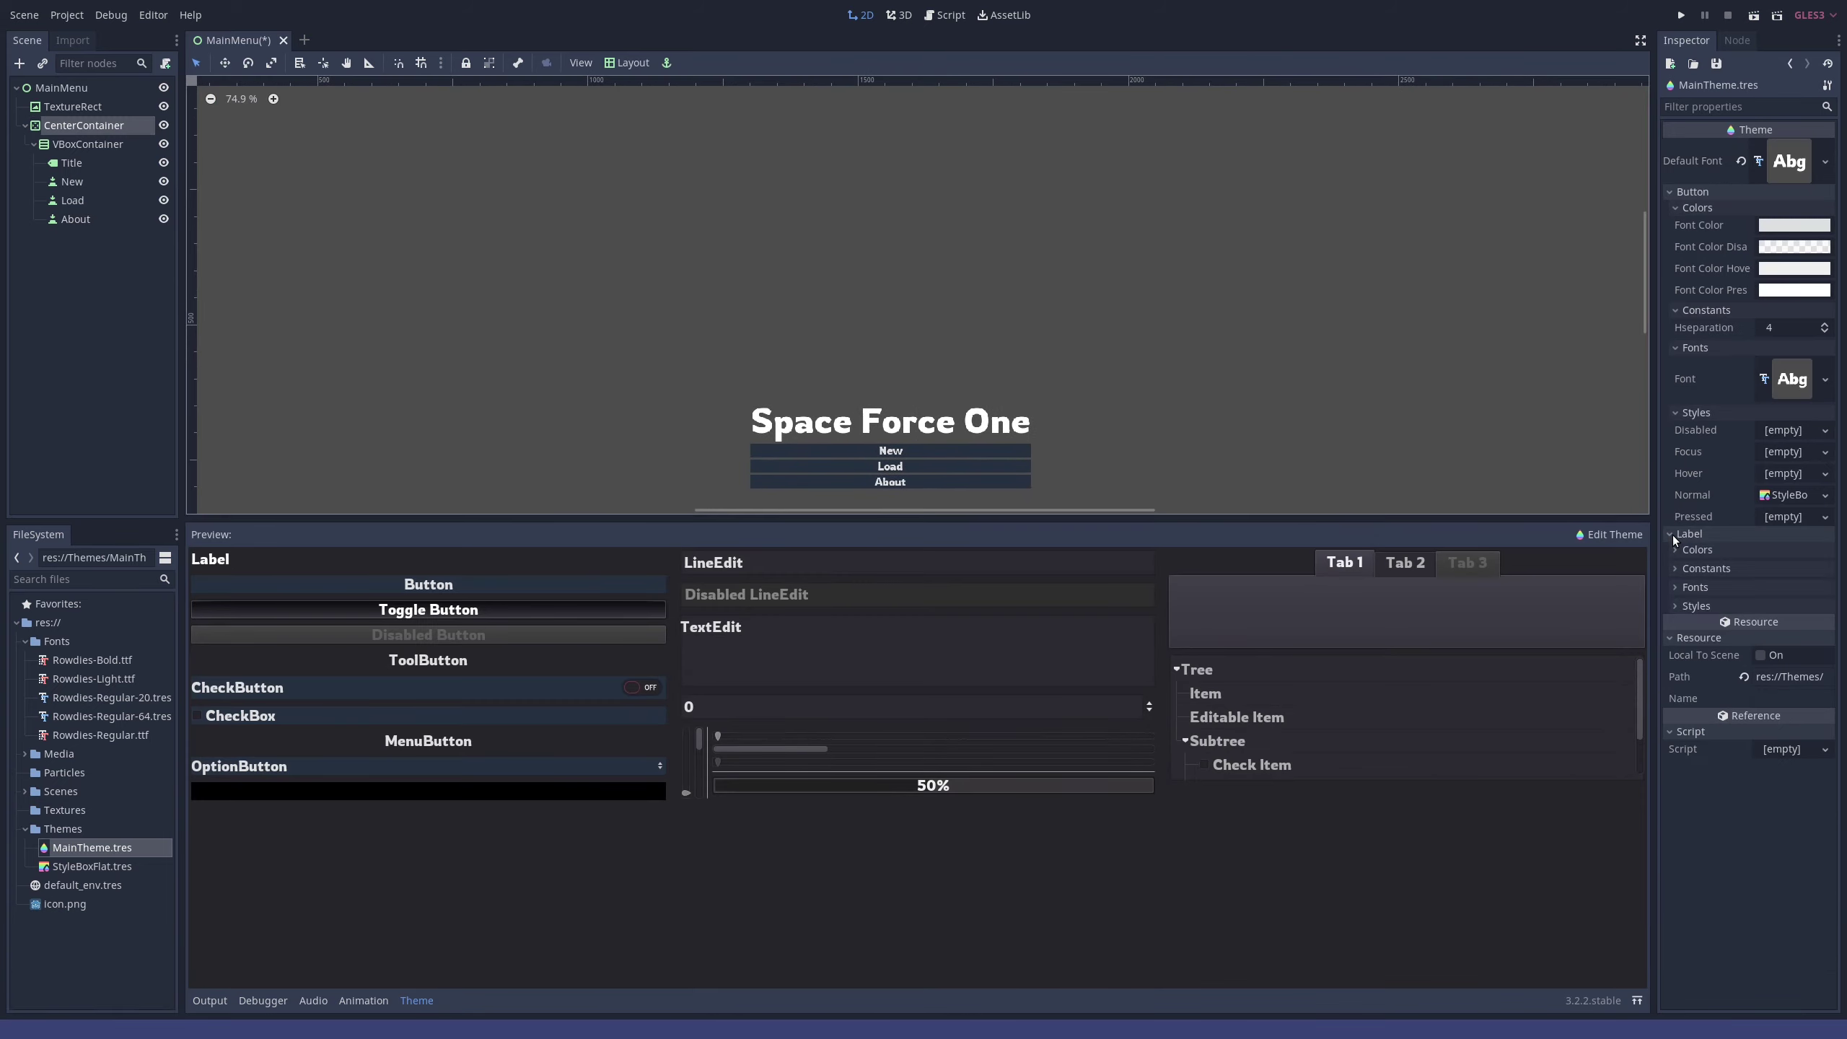
click(1760, 329)
text(20)
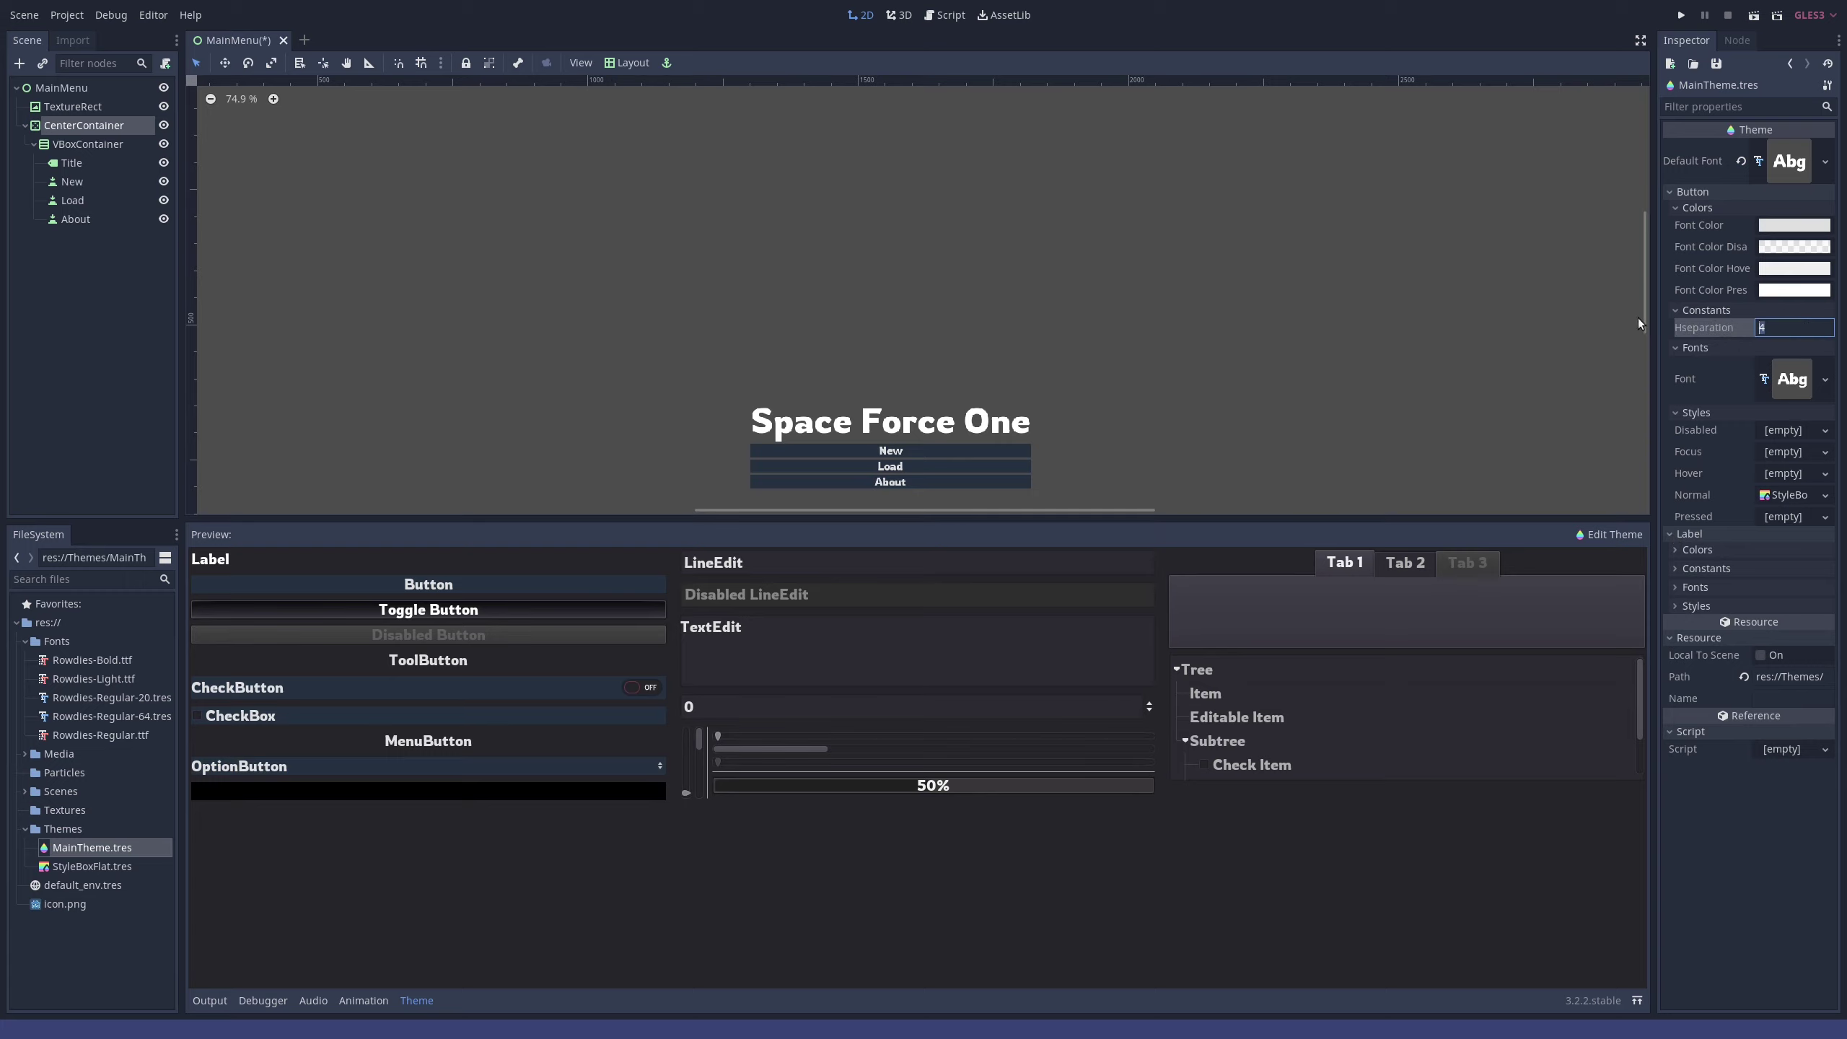
key(Return)
click(1793, 329)
key(Return)
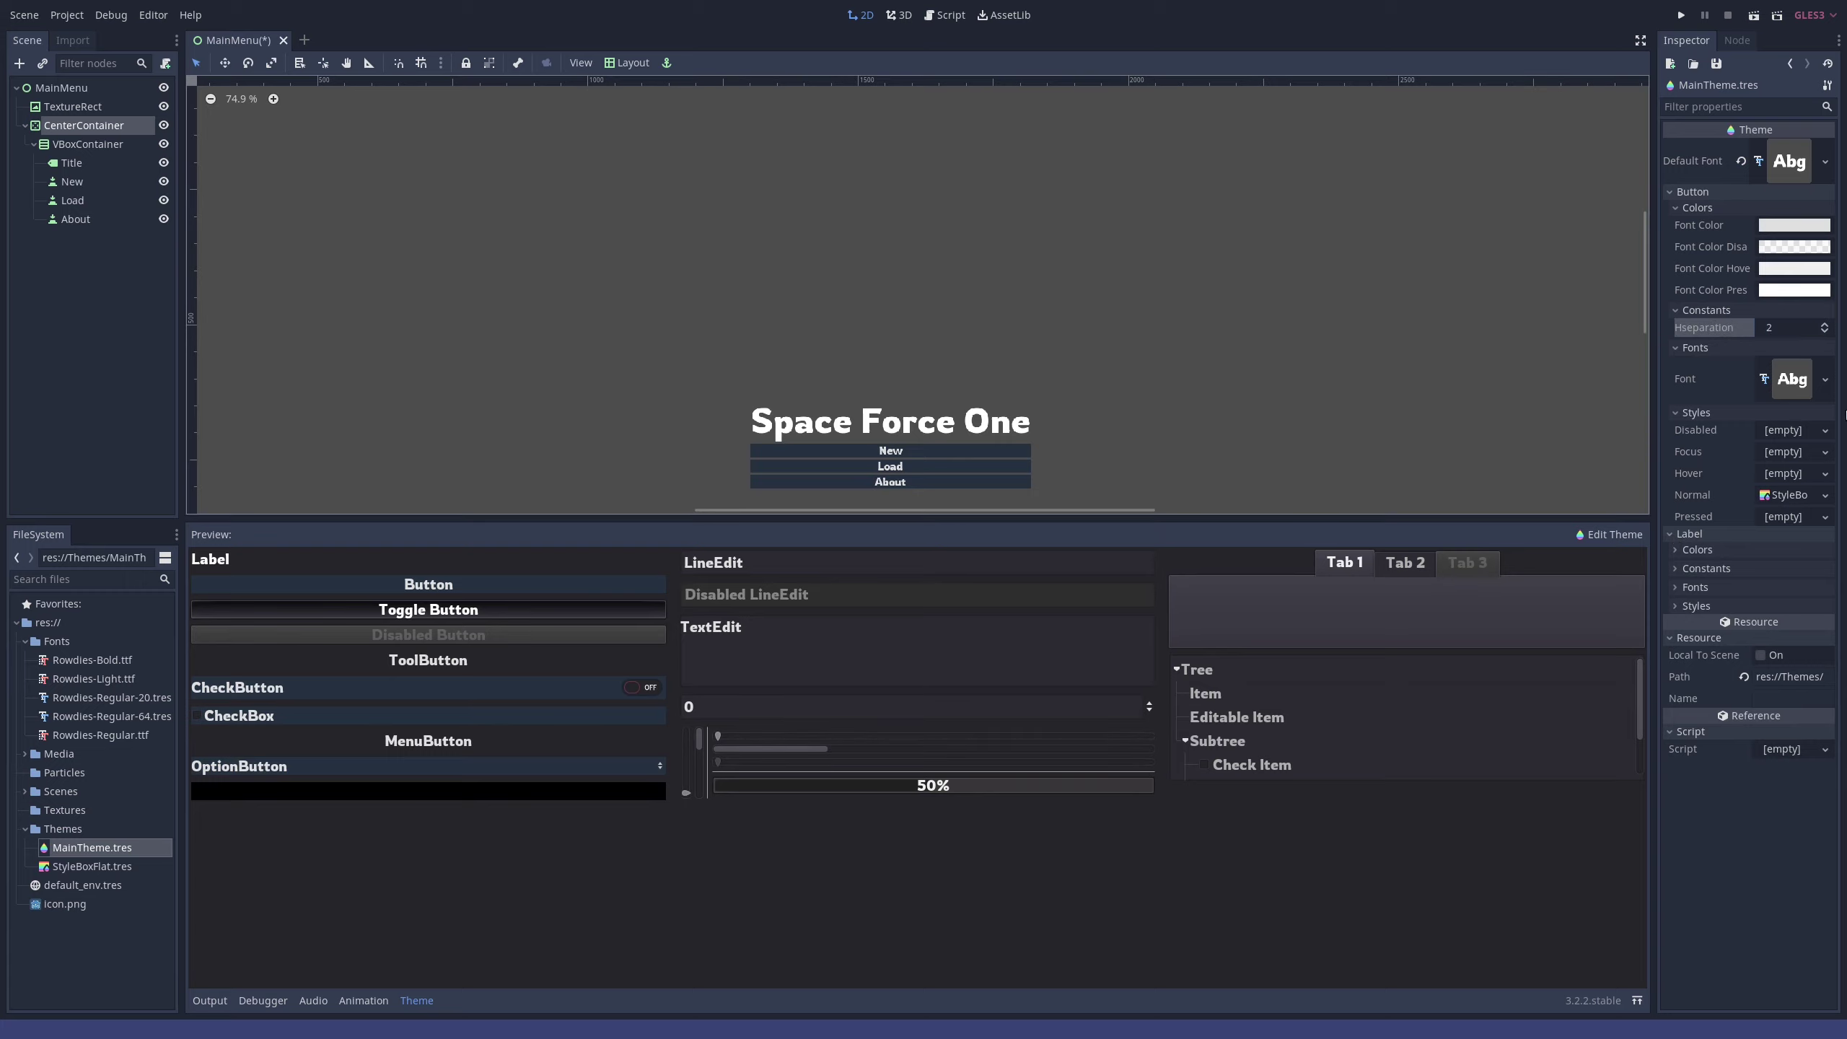
click(1791, 327)
text(4)
key(Return)
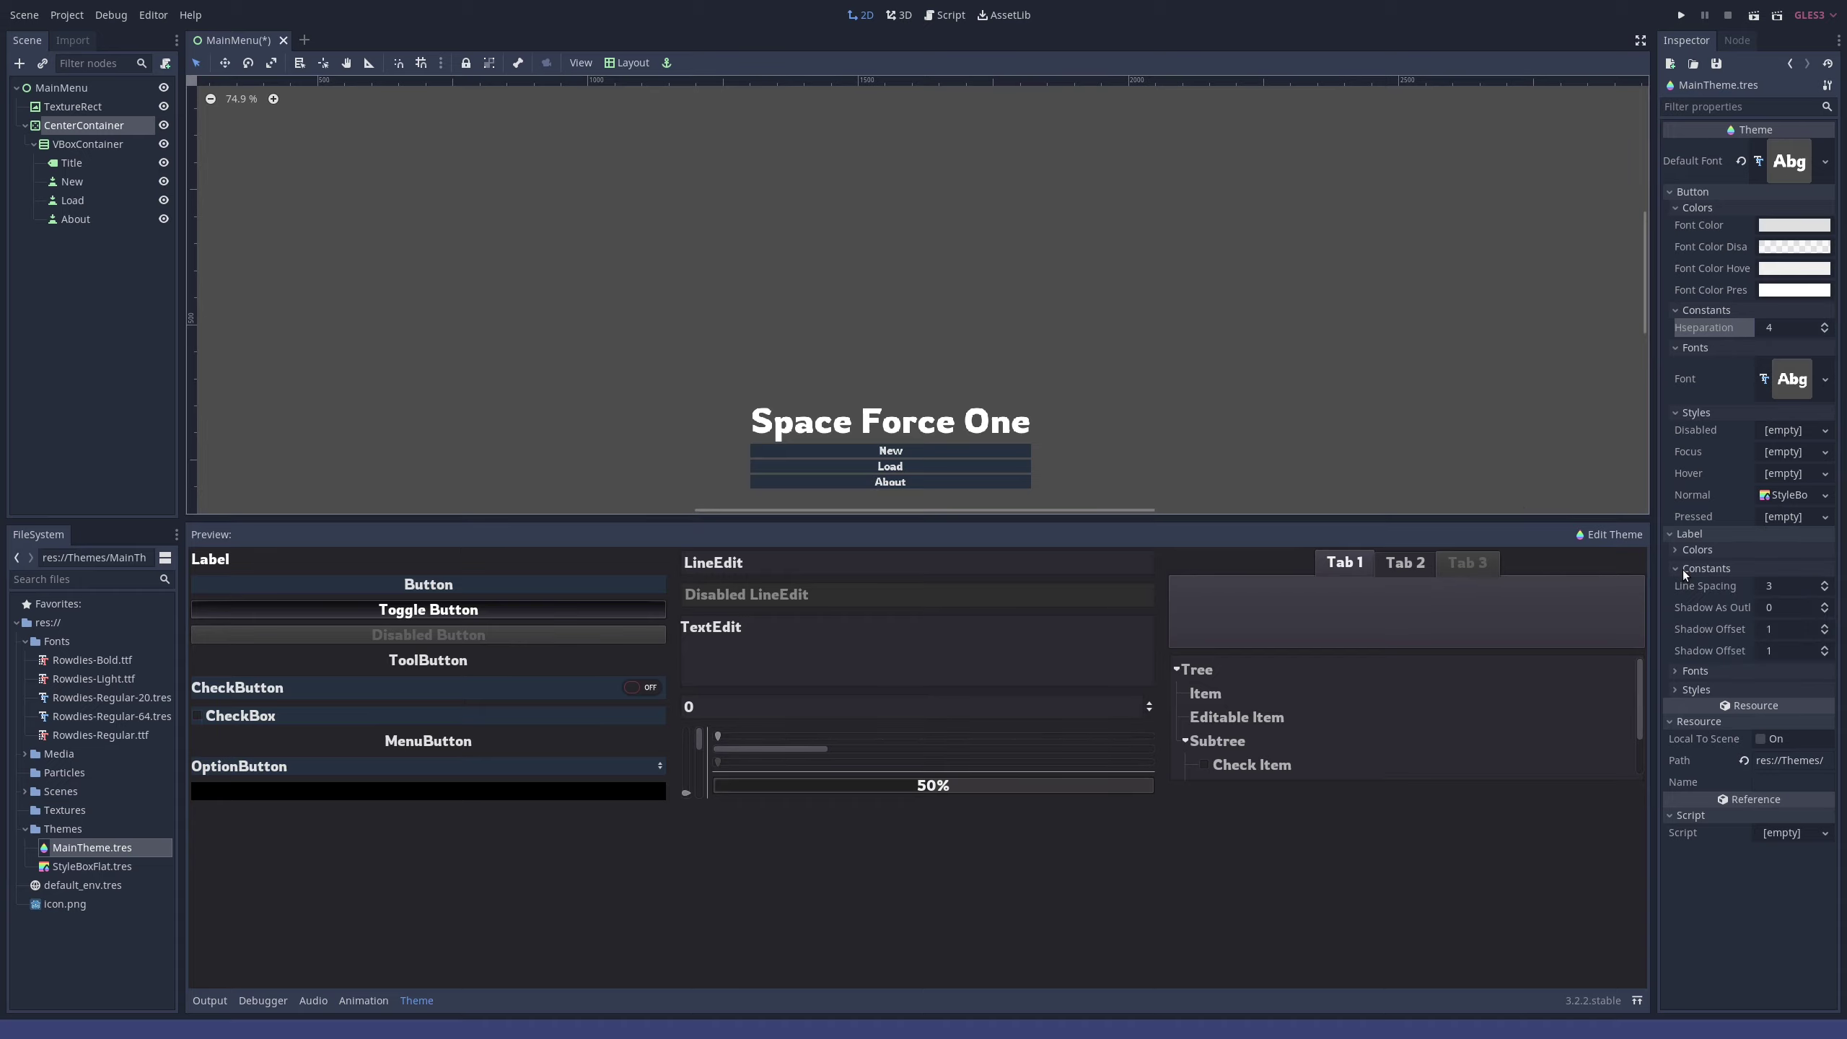
- Try the horizontal and vertical Expand size flags on the Title label
click(1671, 550)
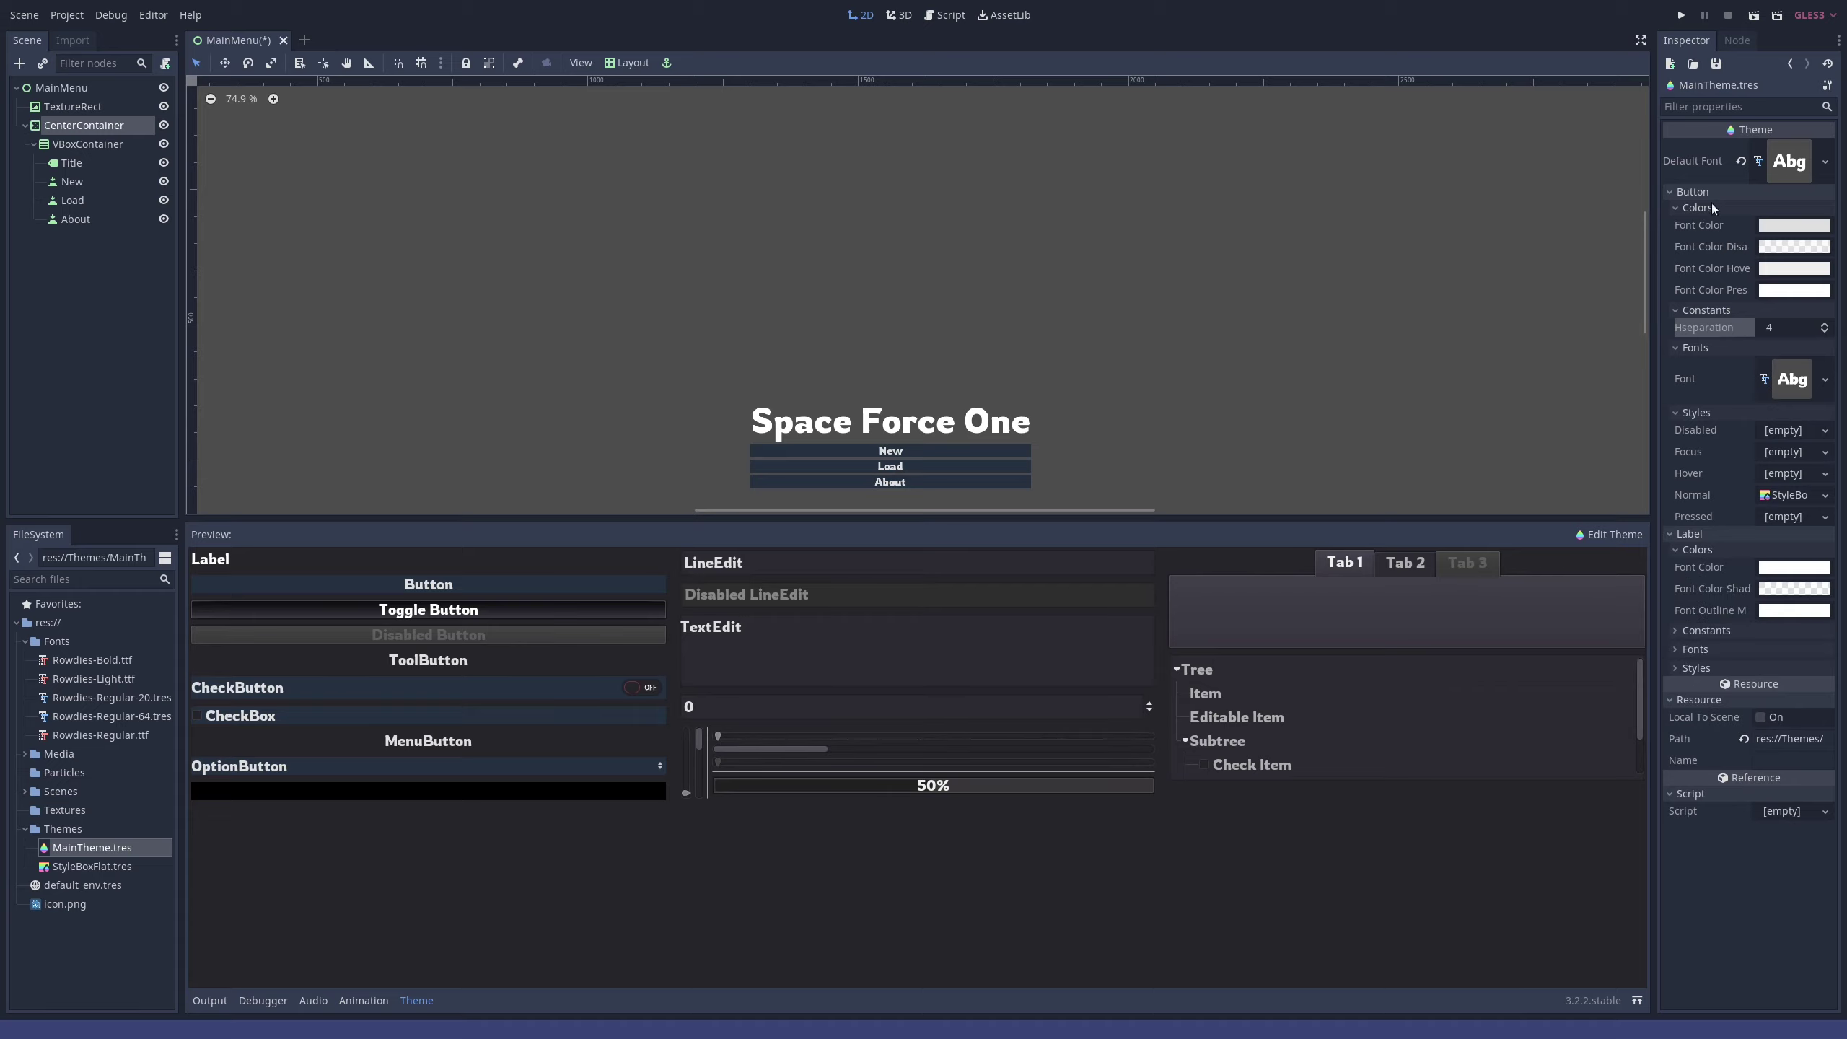
click(891, 421)
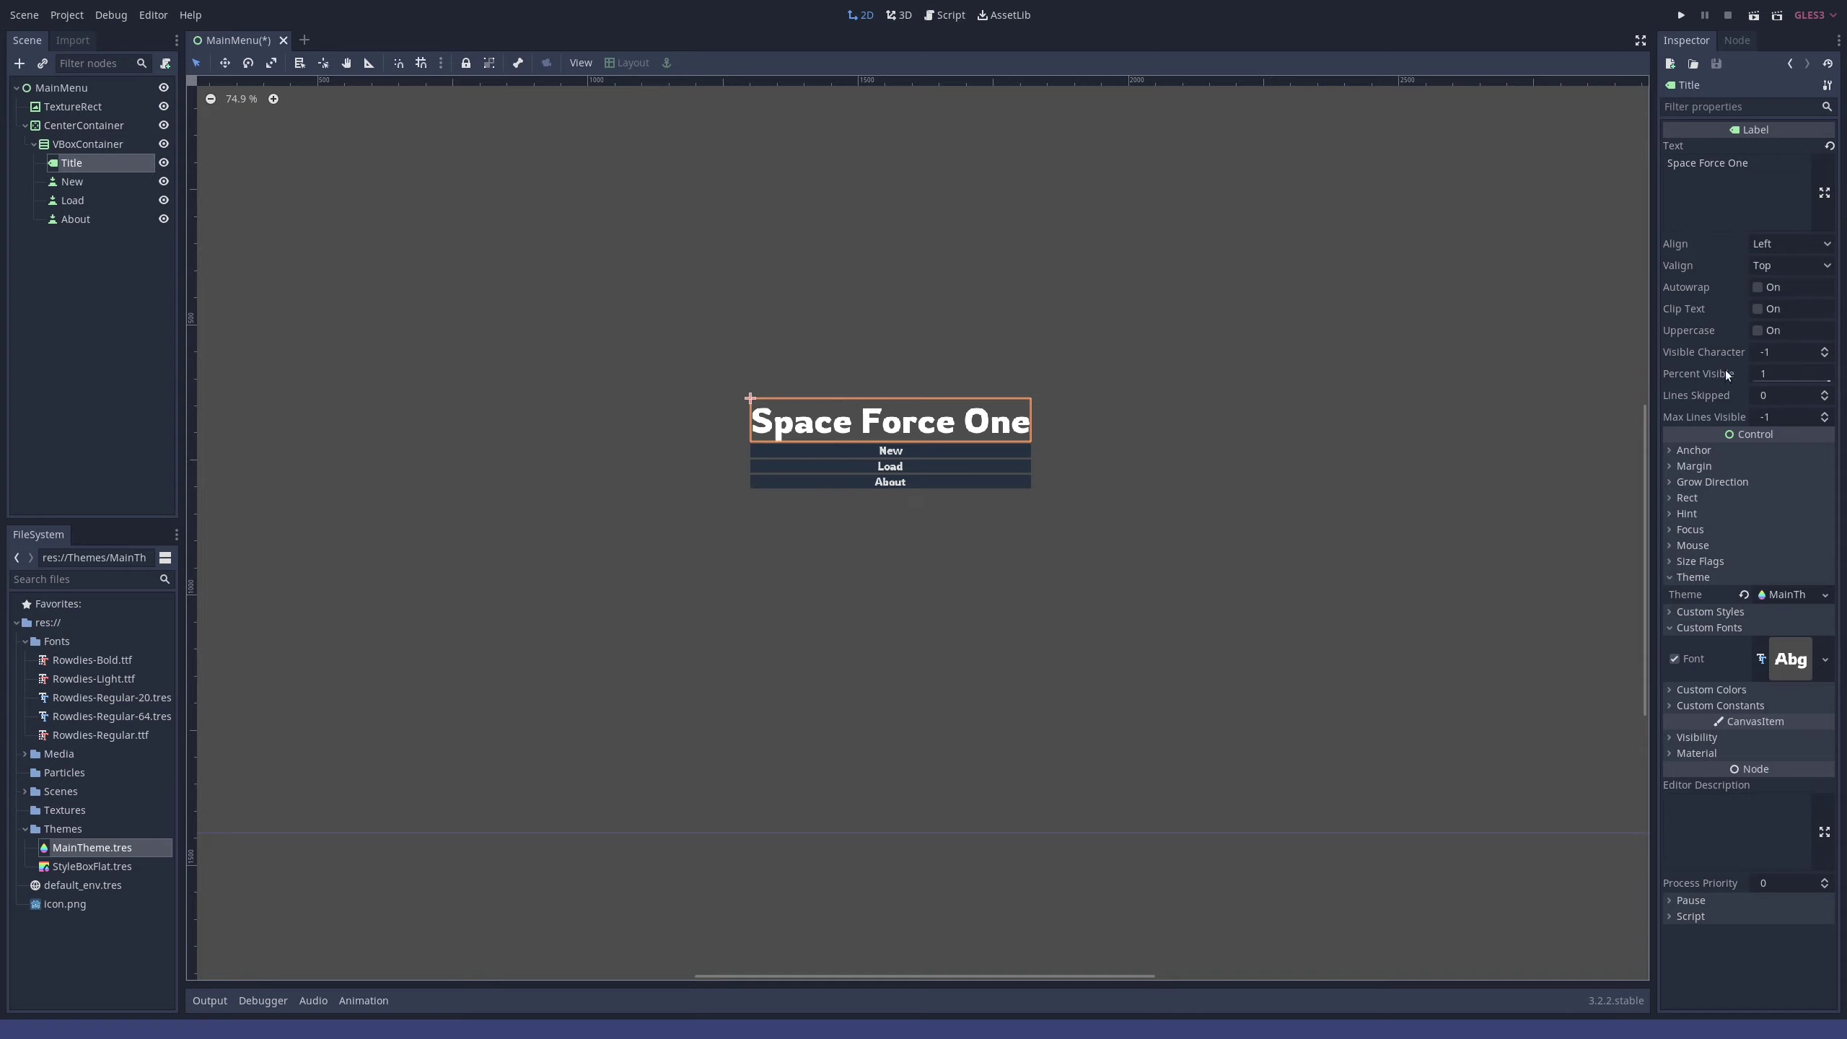
click(1699, 466)
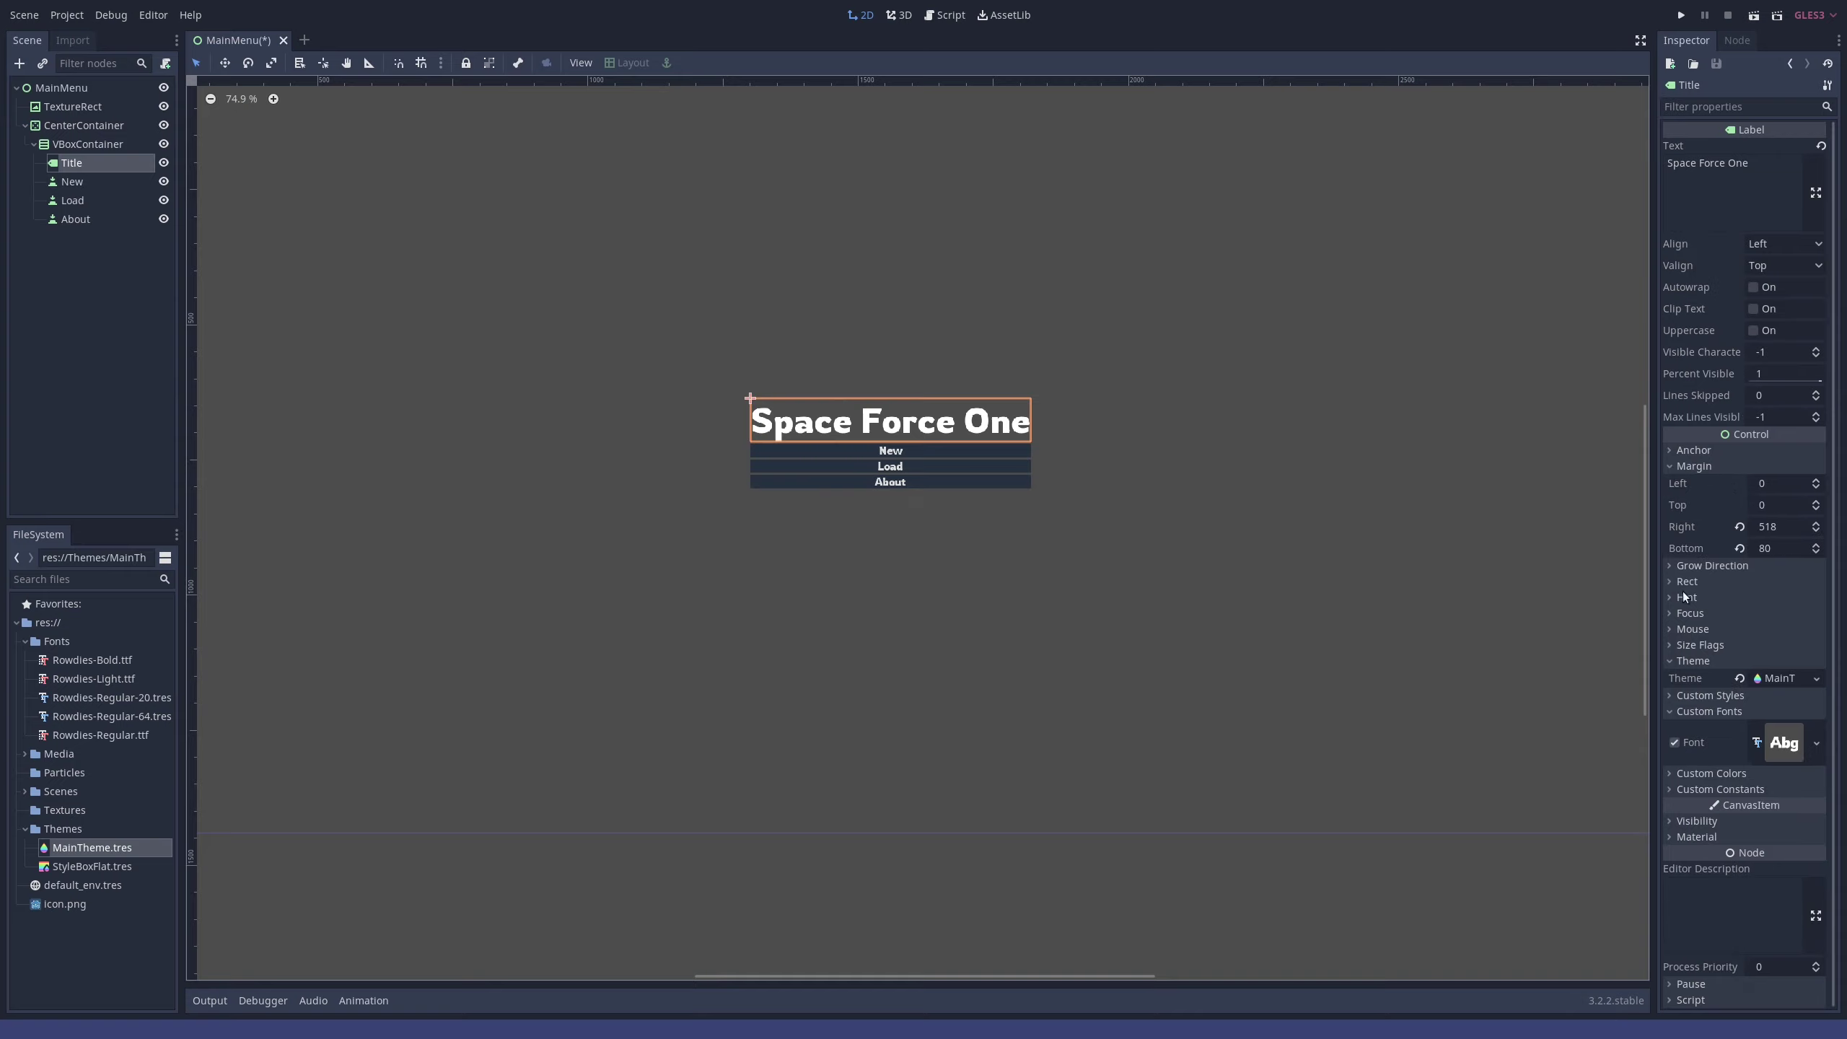
click(1673, 468)
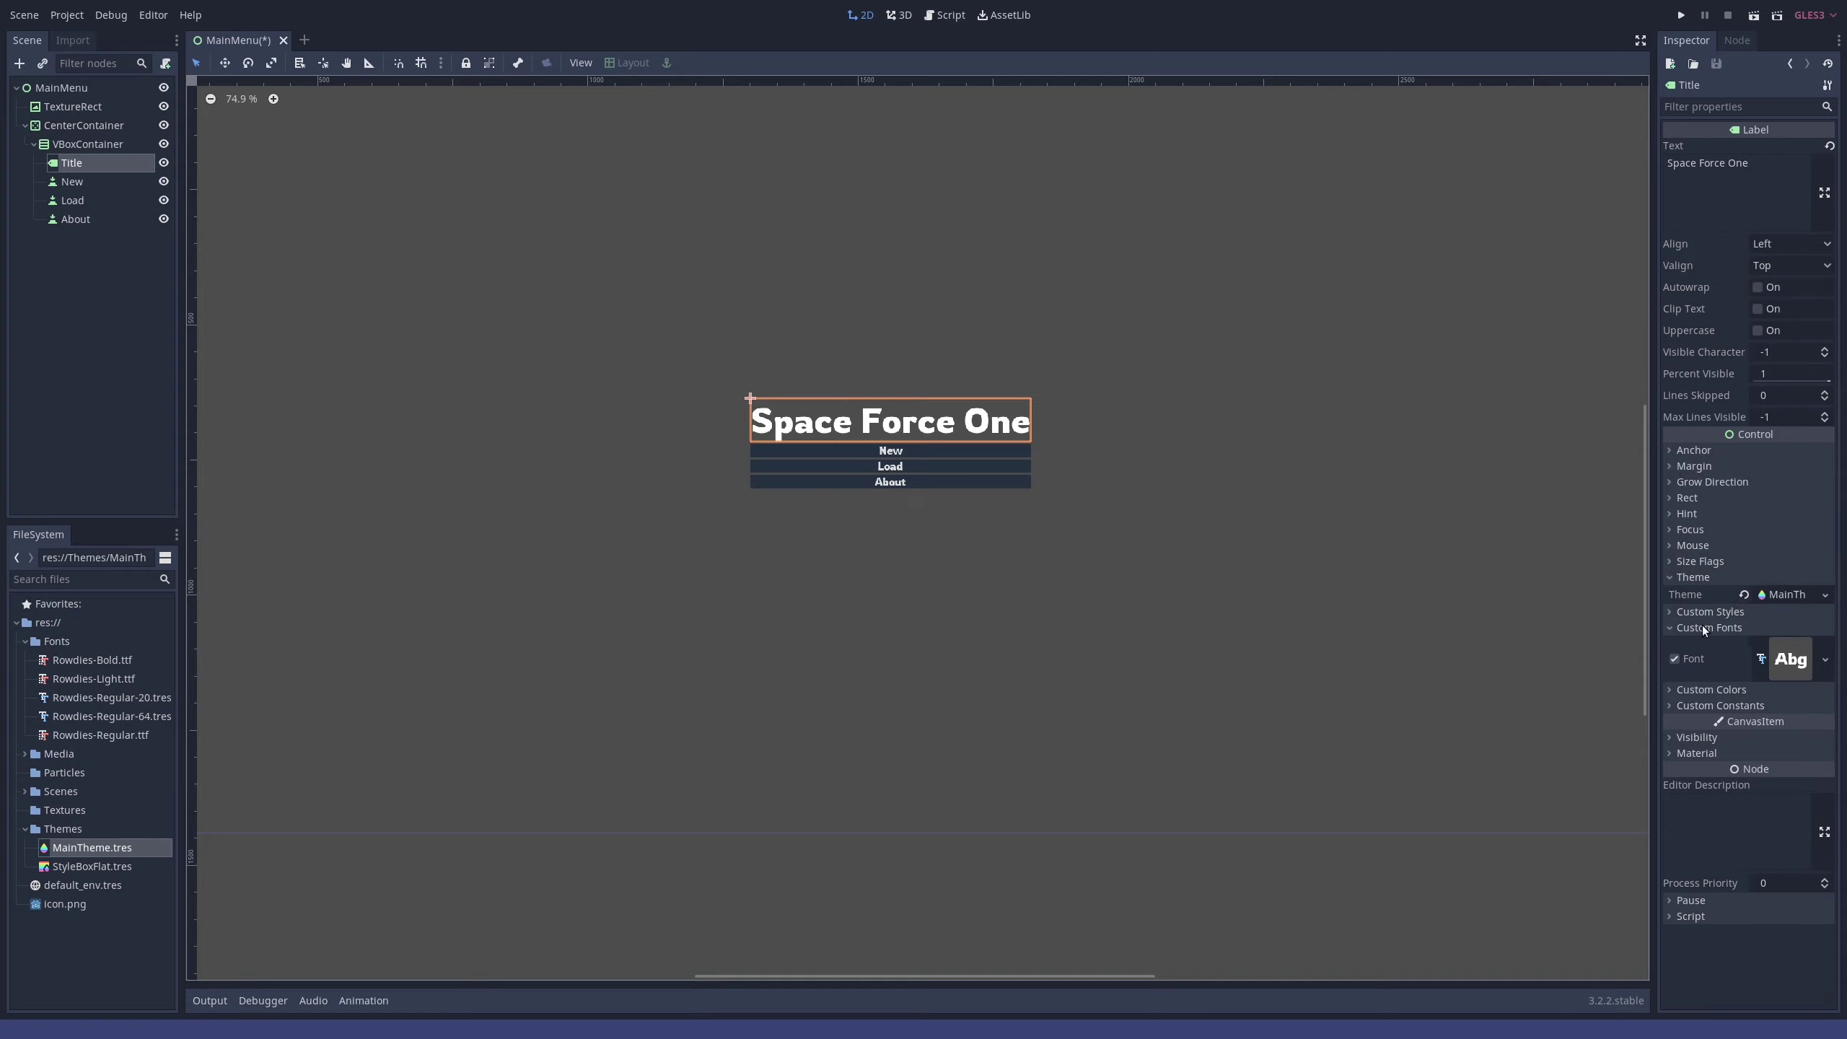
click(1672, 563)
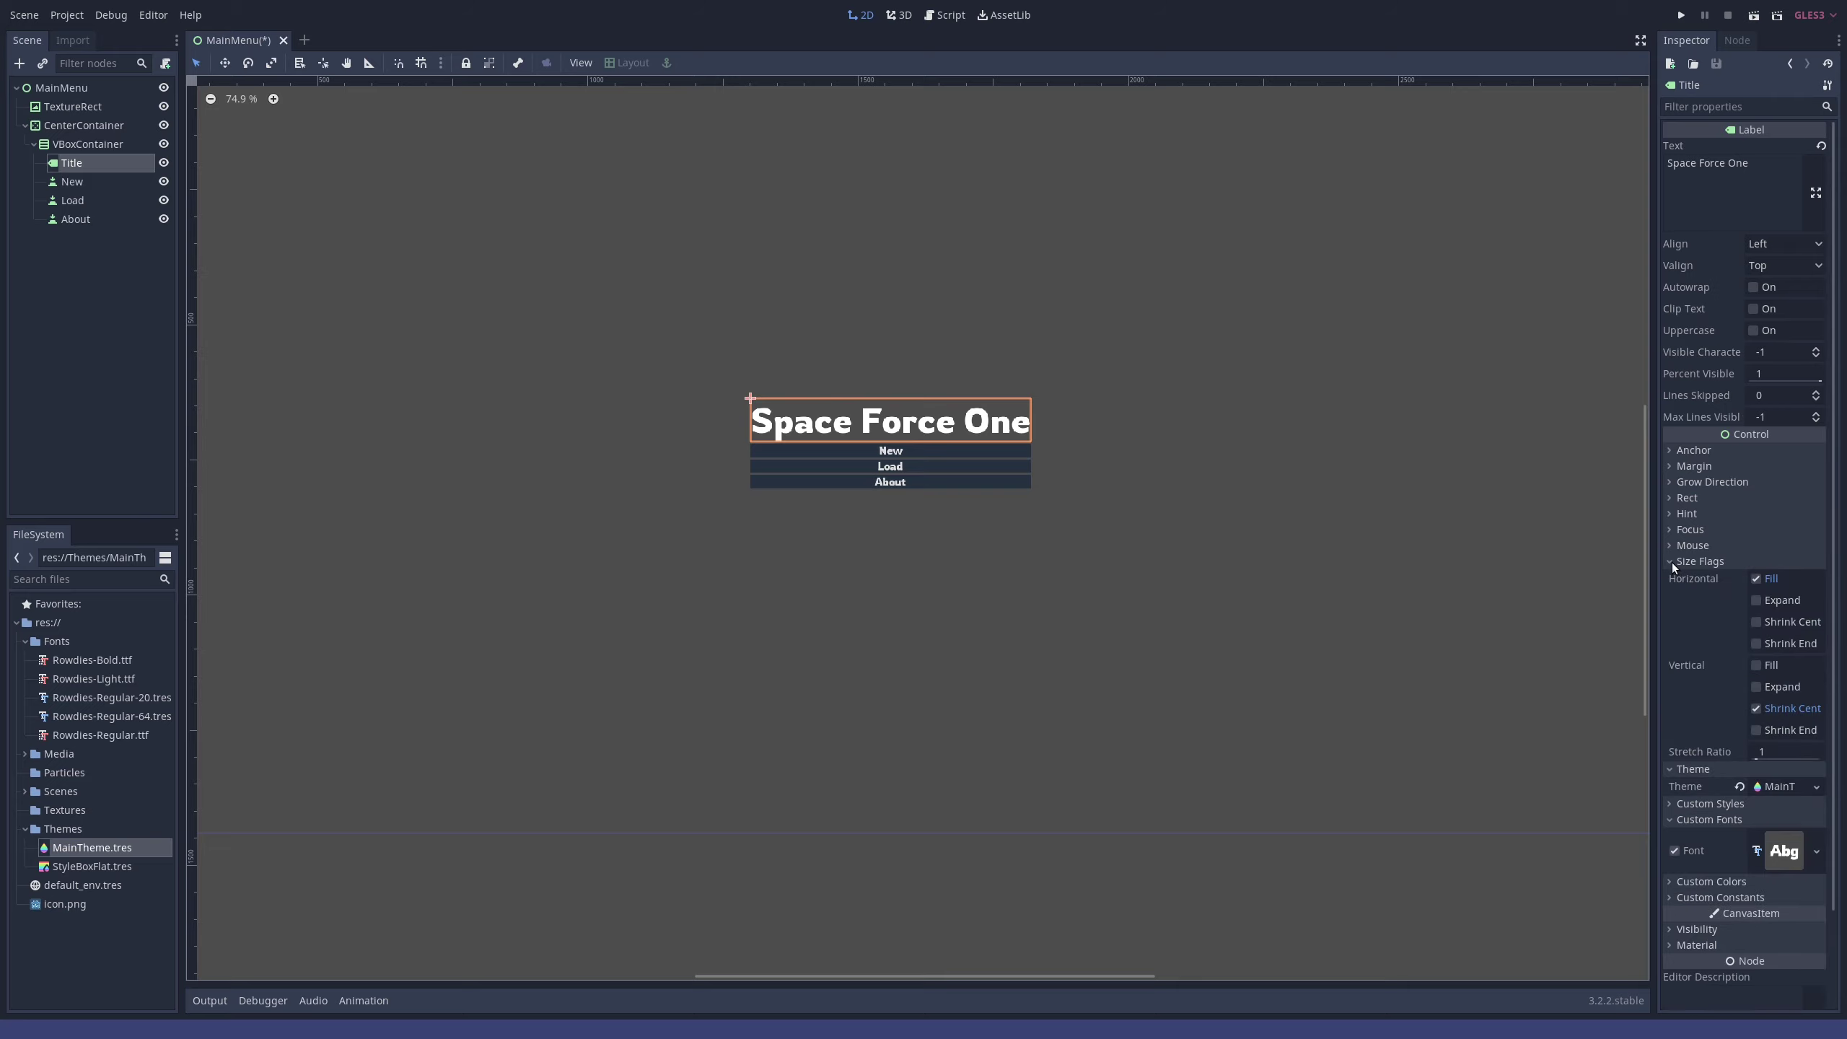
click(1672, 563)
click(1672, 564)
click(1755, 601)
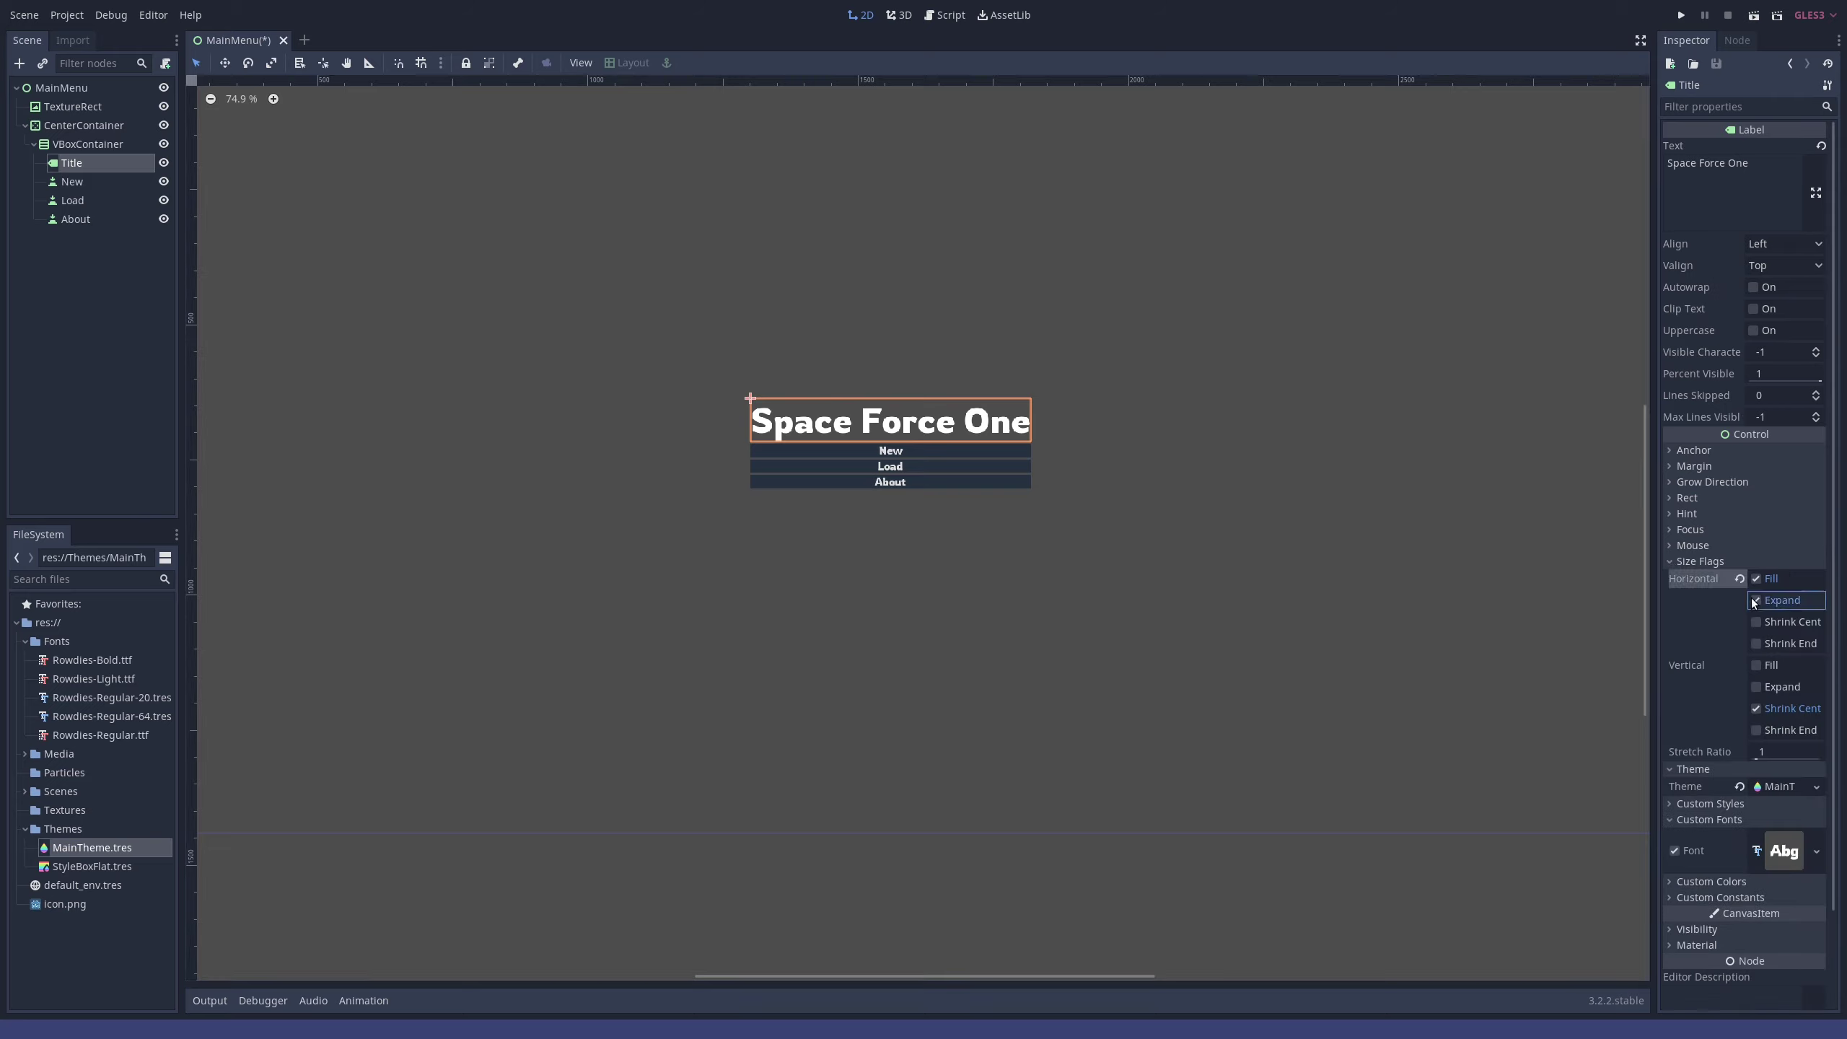
click(1758, 687)
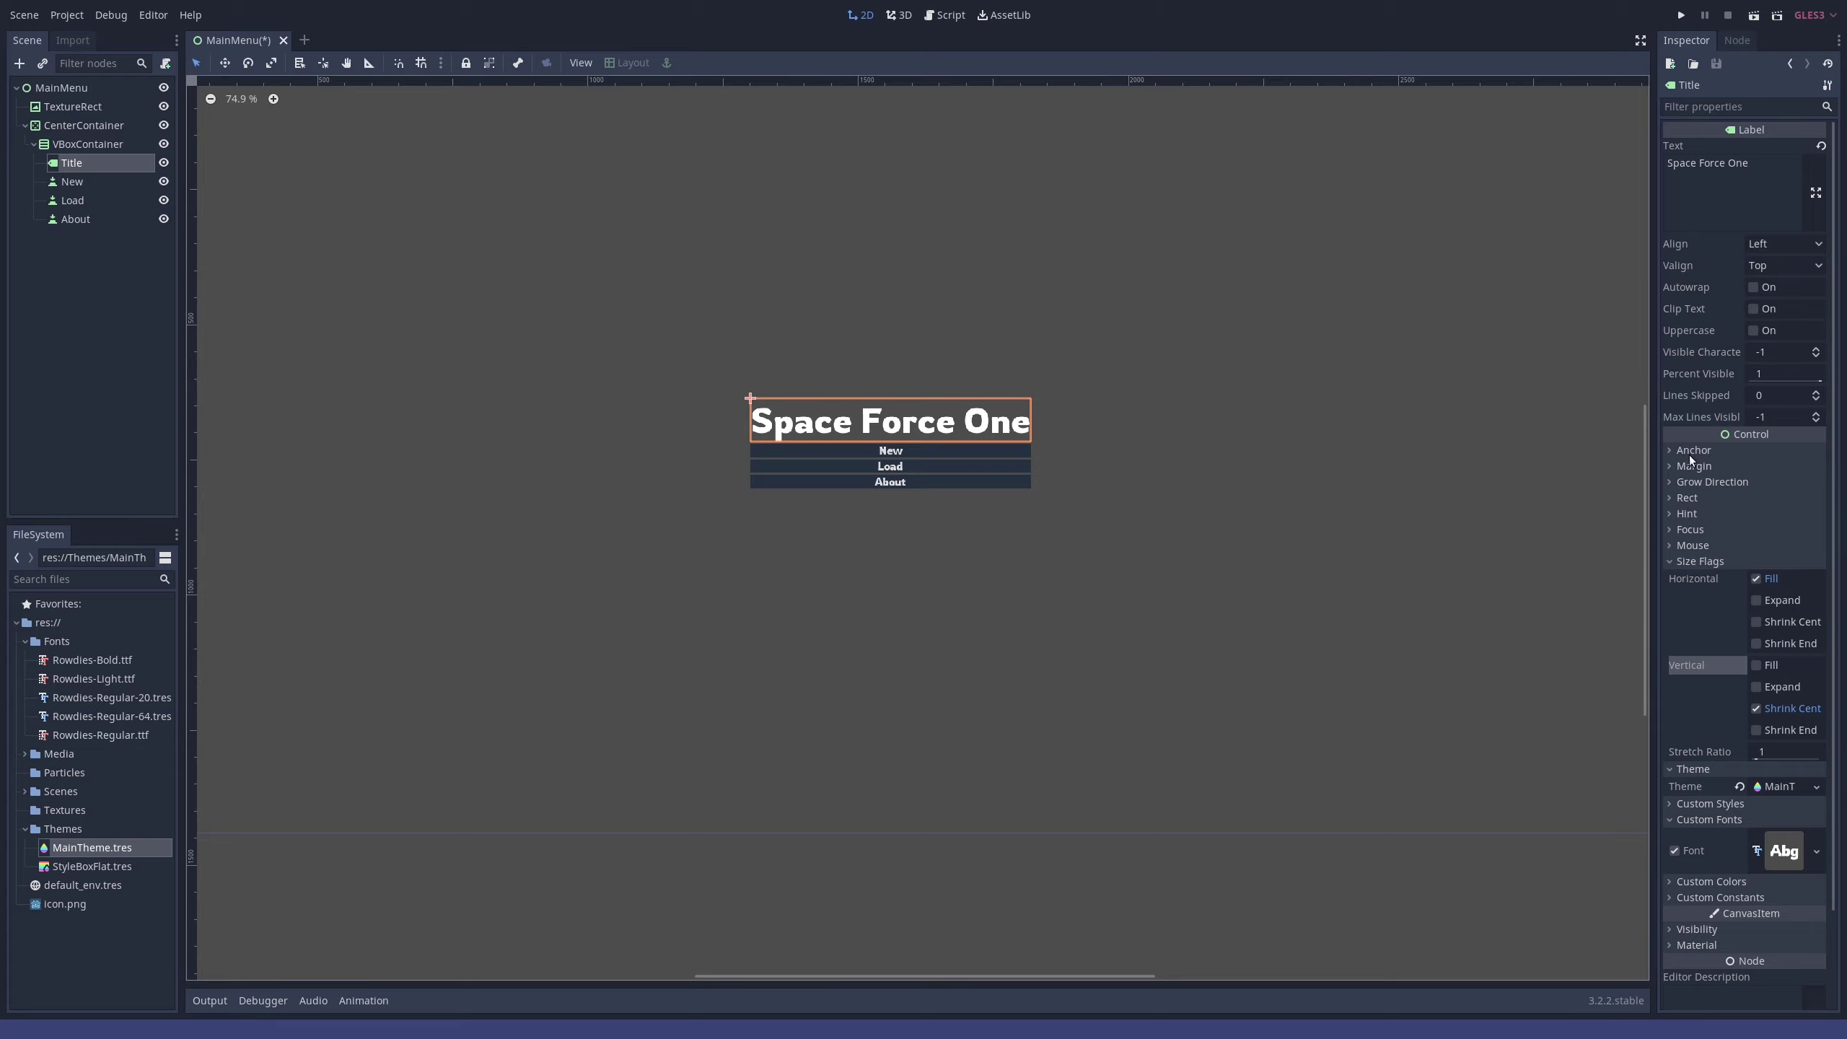
- Try to add space below the Title label by setting its bottom margin to 180
click(1674, 468)
click(1775, 508)
click(1780, 548)
text(180)
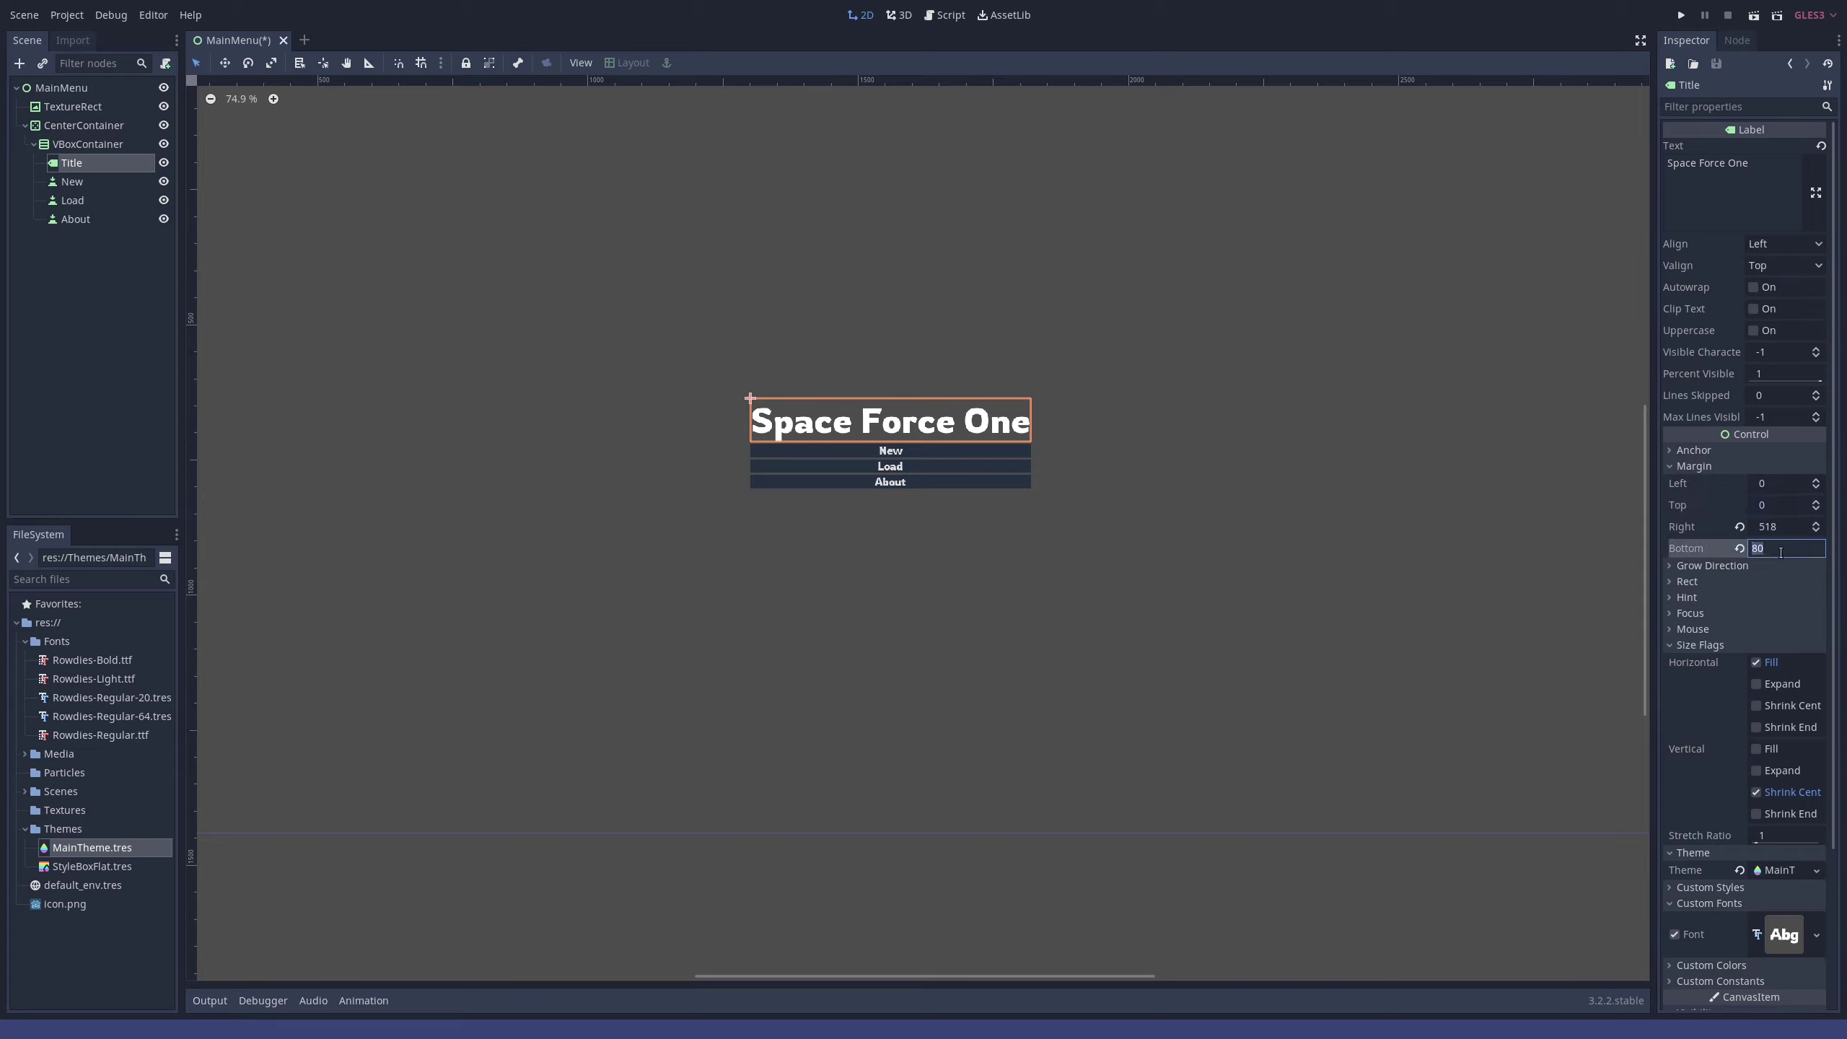
key(Return)
click(870, 574)
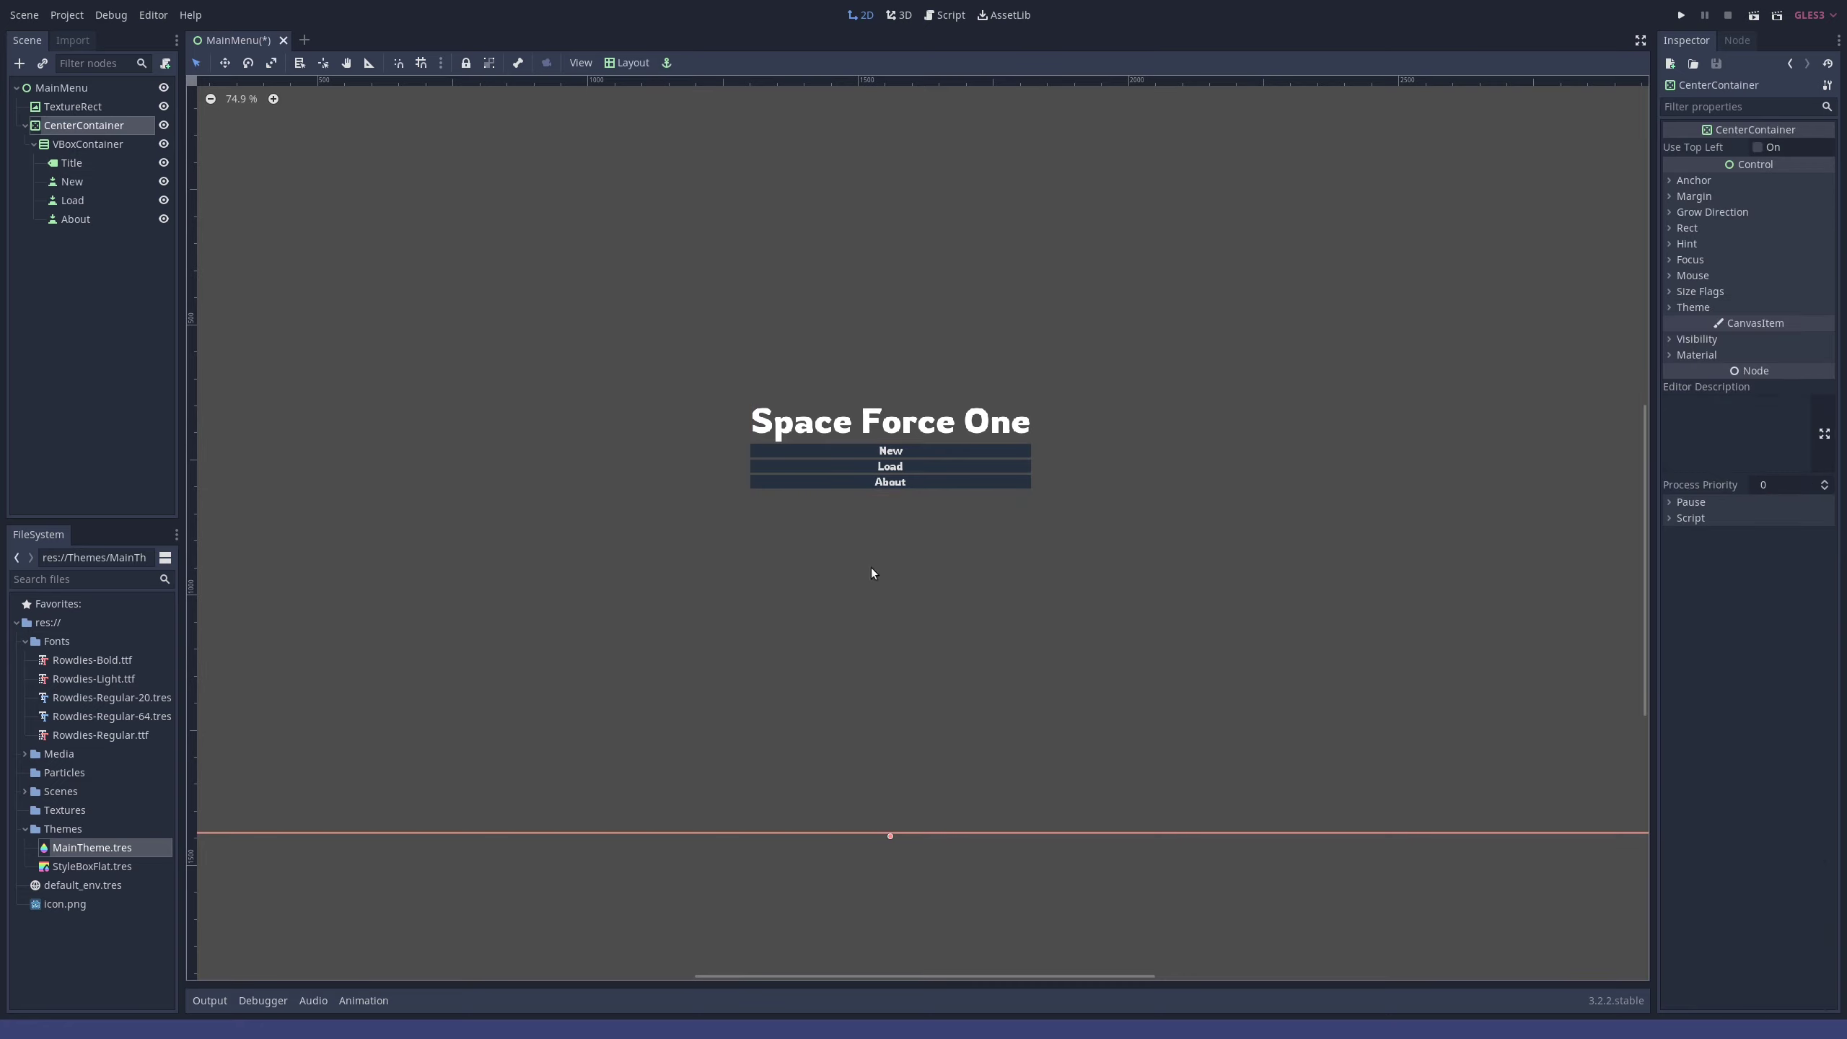
- Reset the Title label's bottom margin to its default
click(71, 162)
click(1740, 548)
click(1148, 510)
- Reset the VBoxContainer's top margin and set its bottom margin to 1440
click(70, 145)
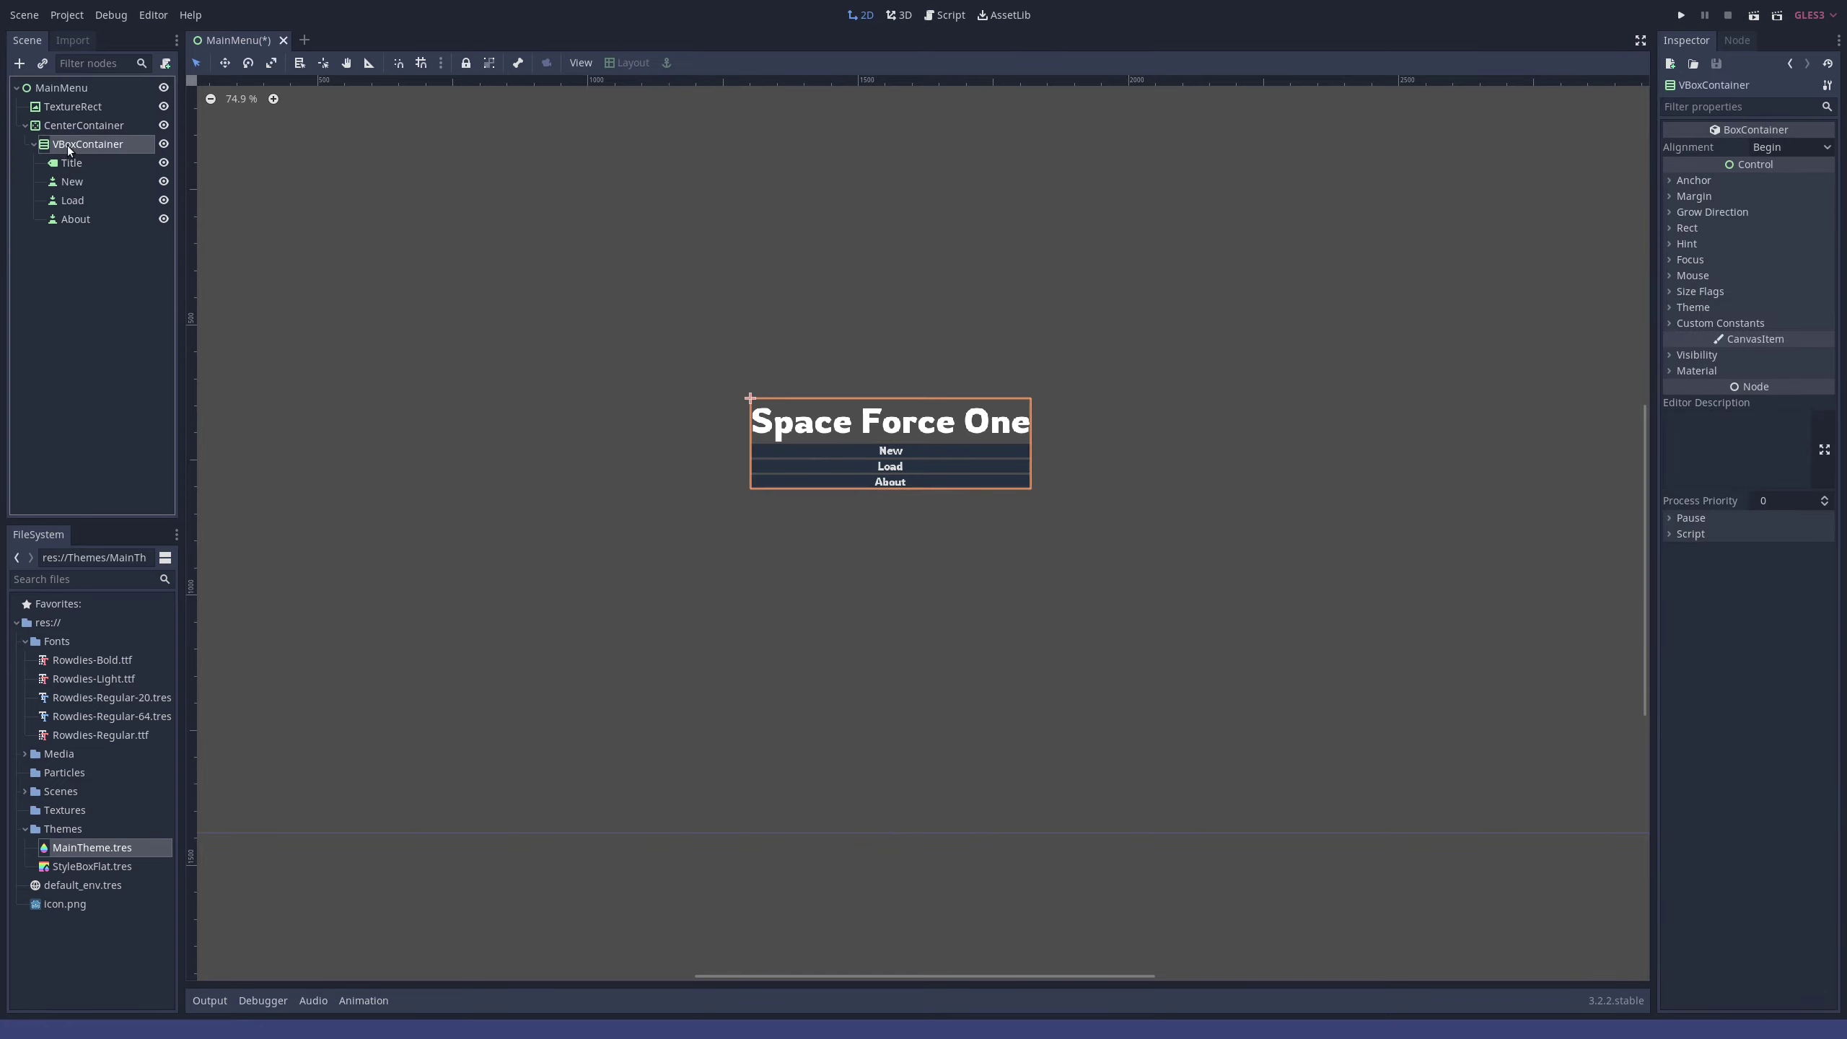
scroll(1091, 349, down, 4)
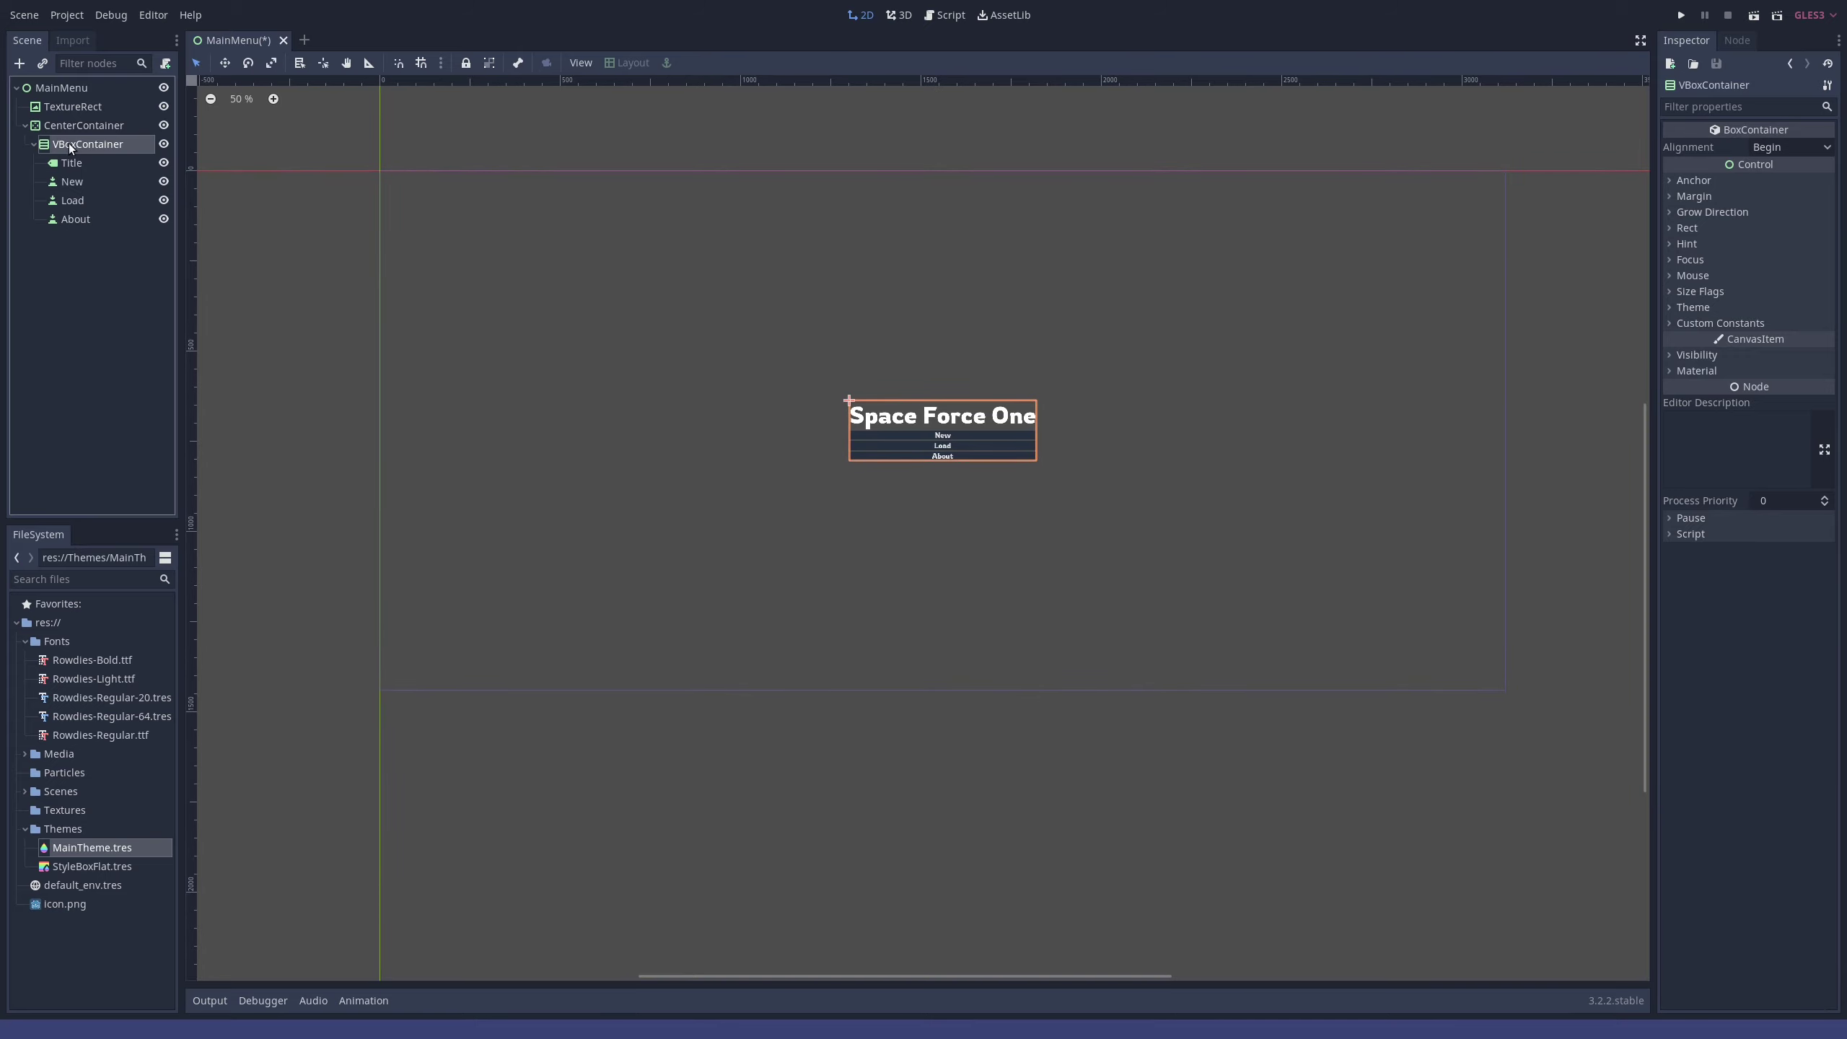
click(1671, 198)
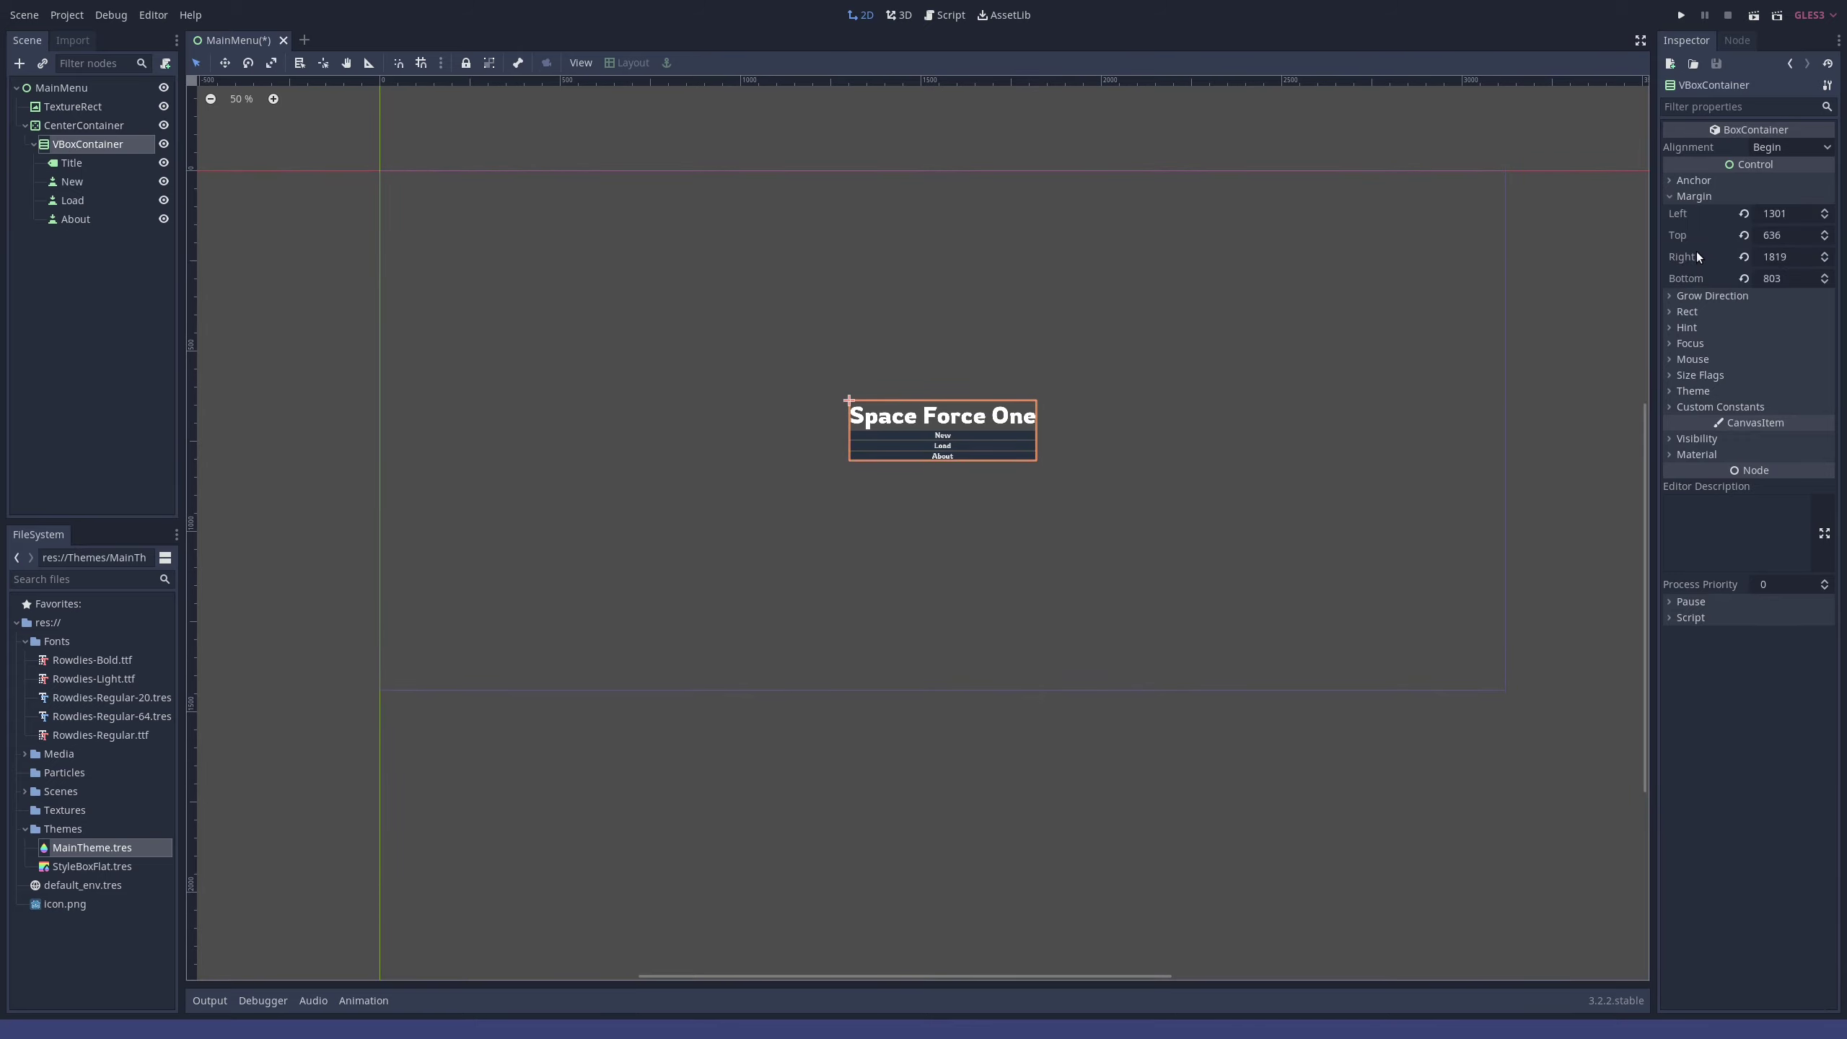
click(1744, 235)
click(1743, 279)
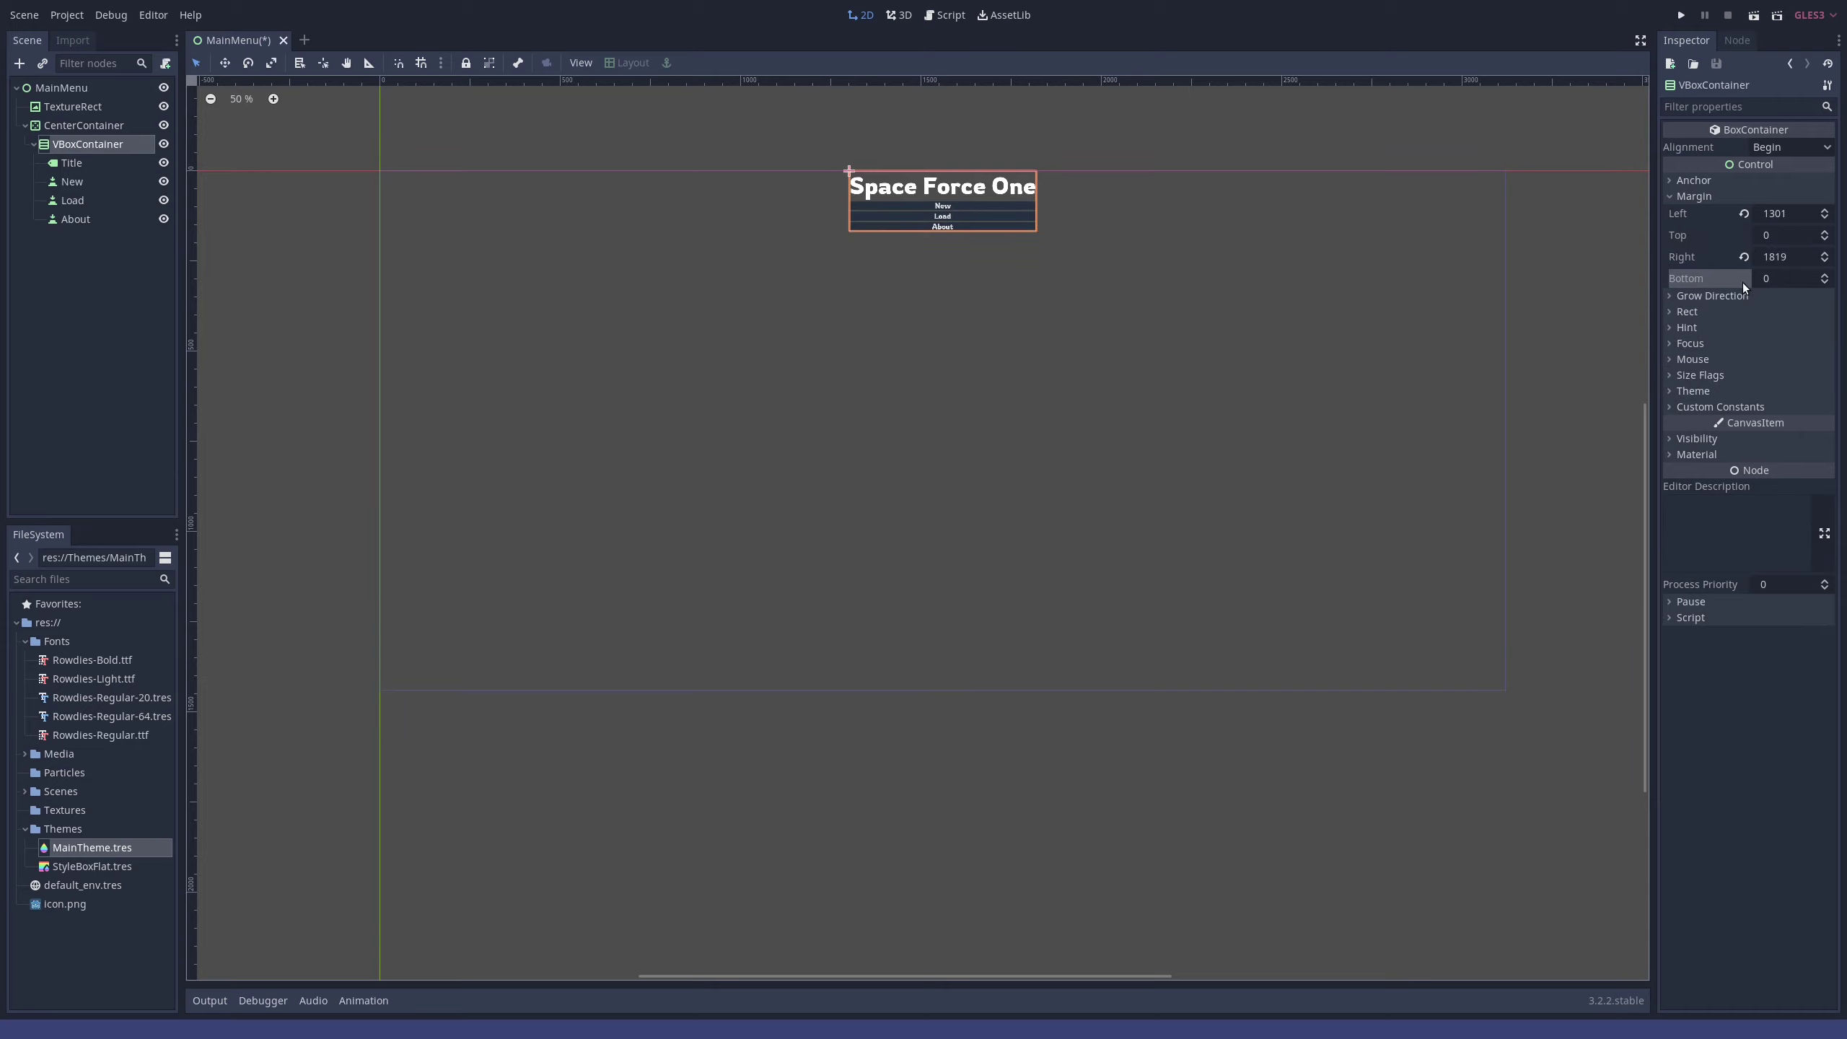
click(1787, 279)
text(1440)
key(Return)
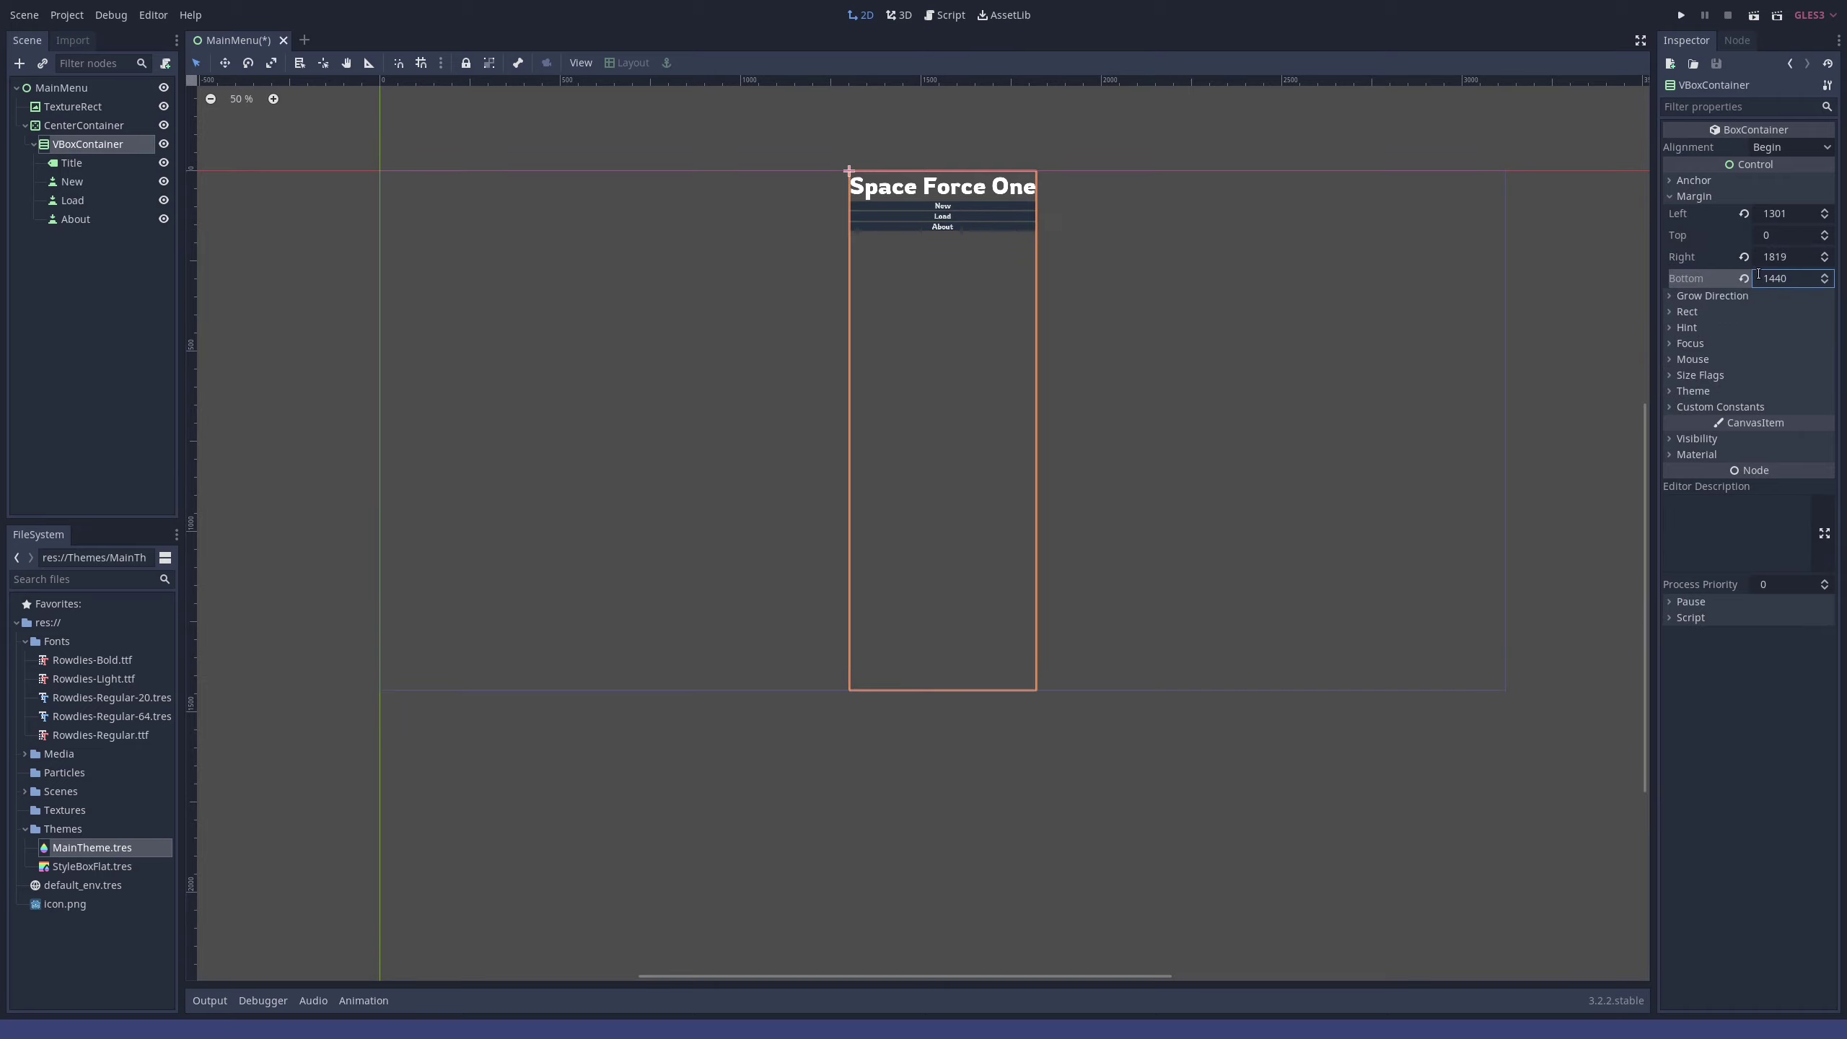
click(974, 203)
click(982, 186)
click(88, 144)
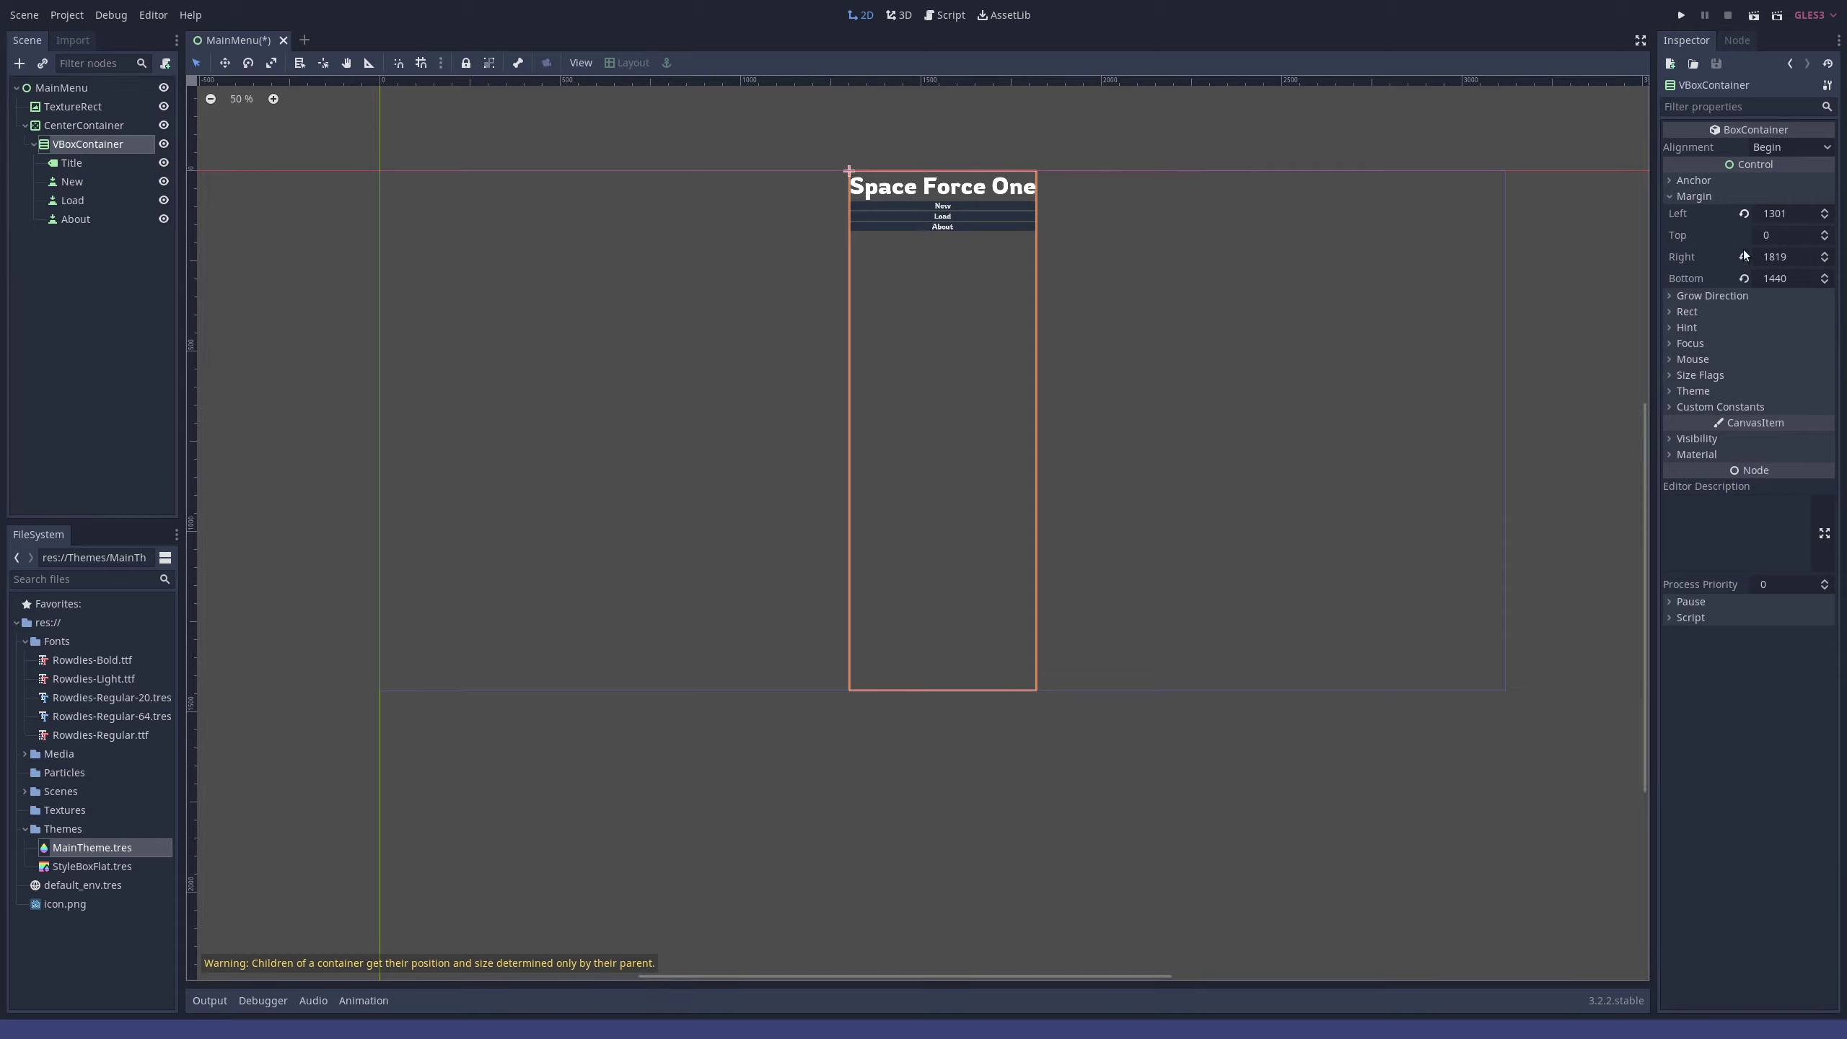
- Set the VBoxContainer's top margin to 200 and its bottom margin to 1200
click(1772, 235)
text(2)
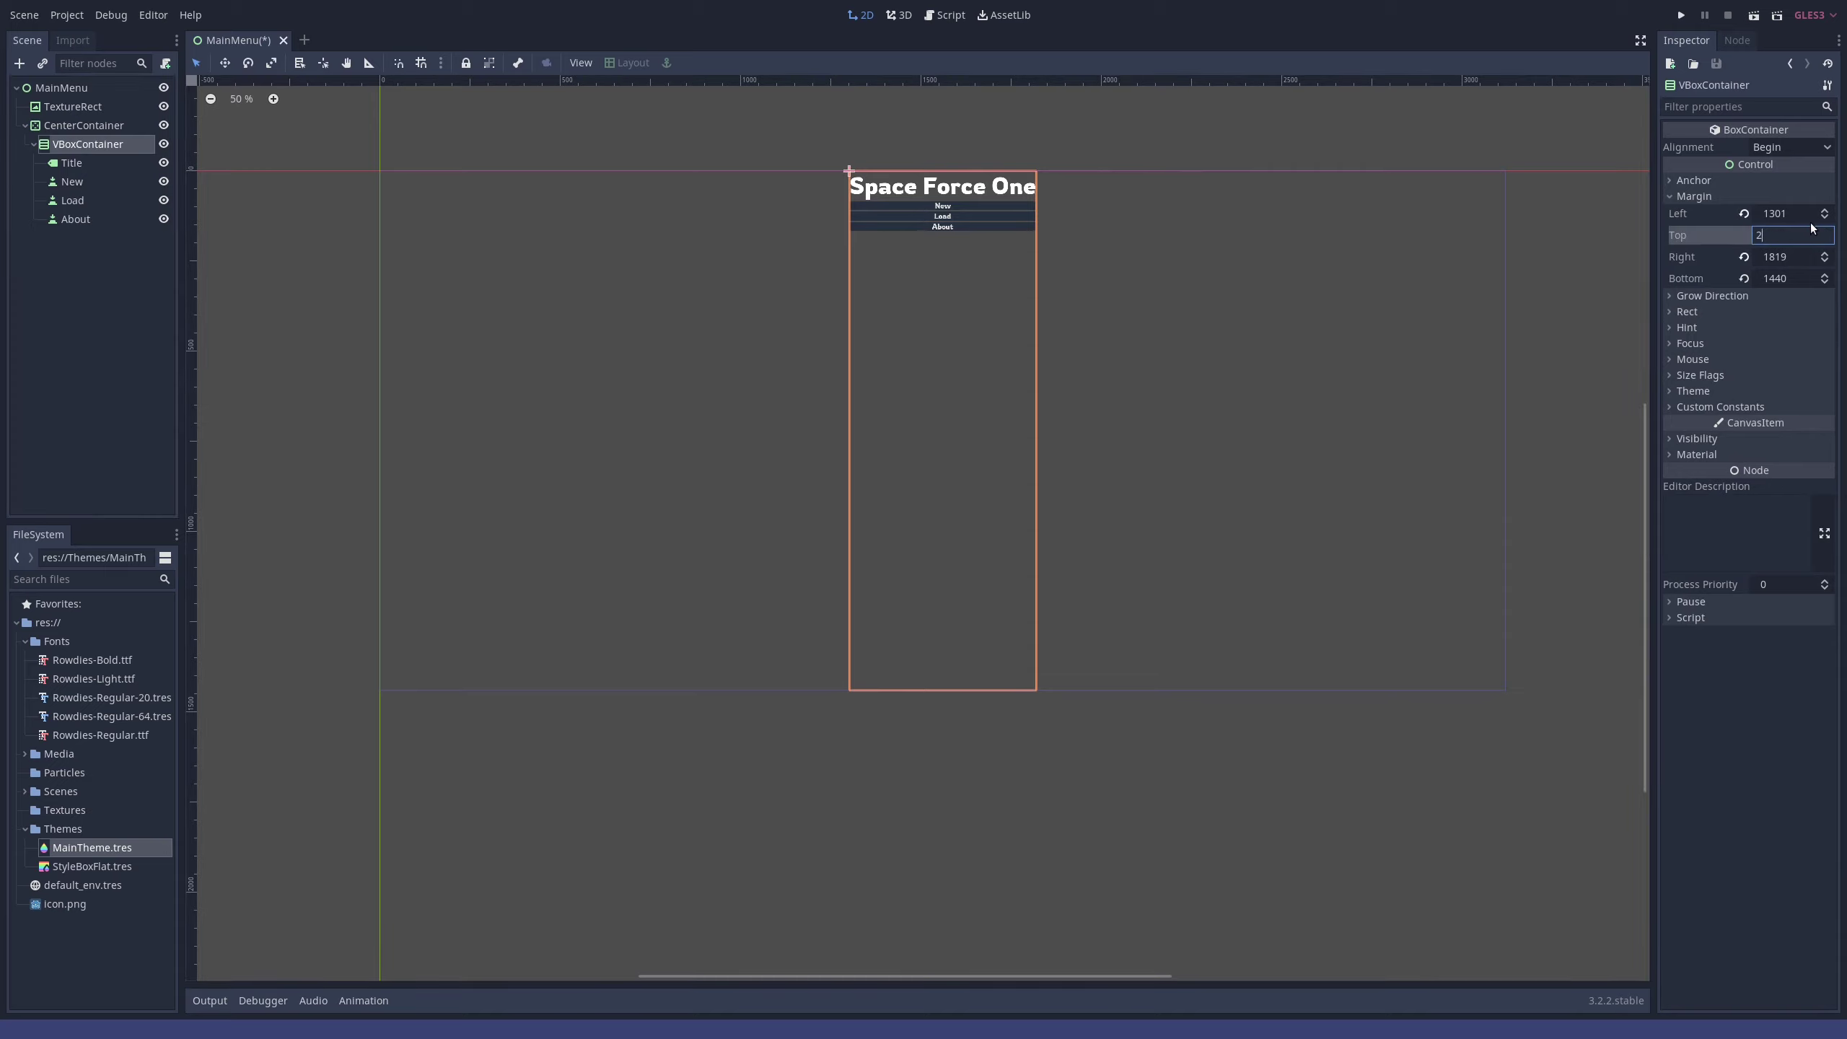
text(00)
key(Return)
click(1786, 278)
text(1200)
key(Return)
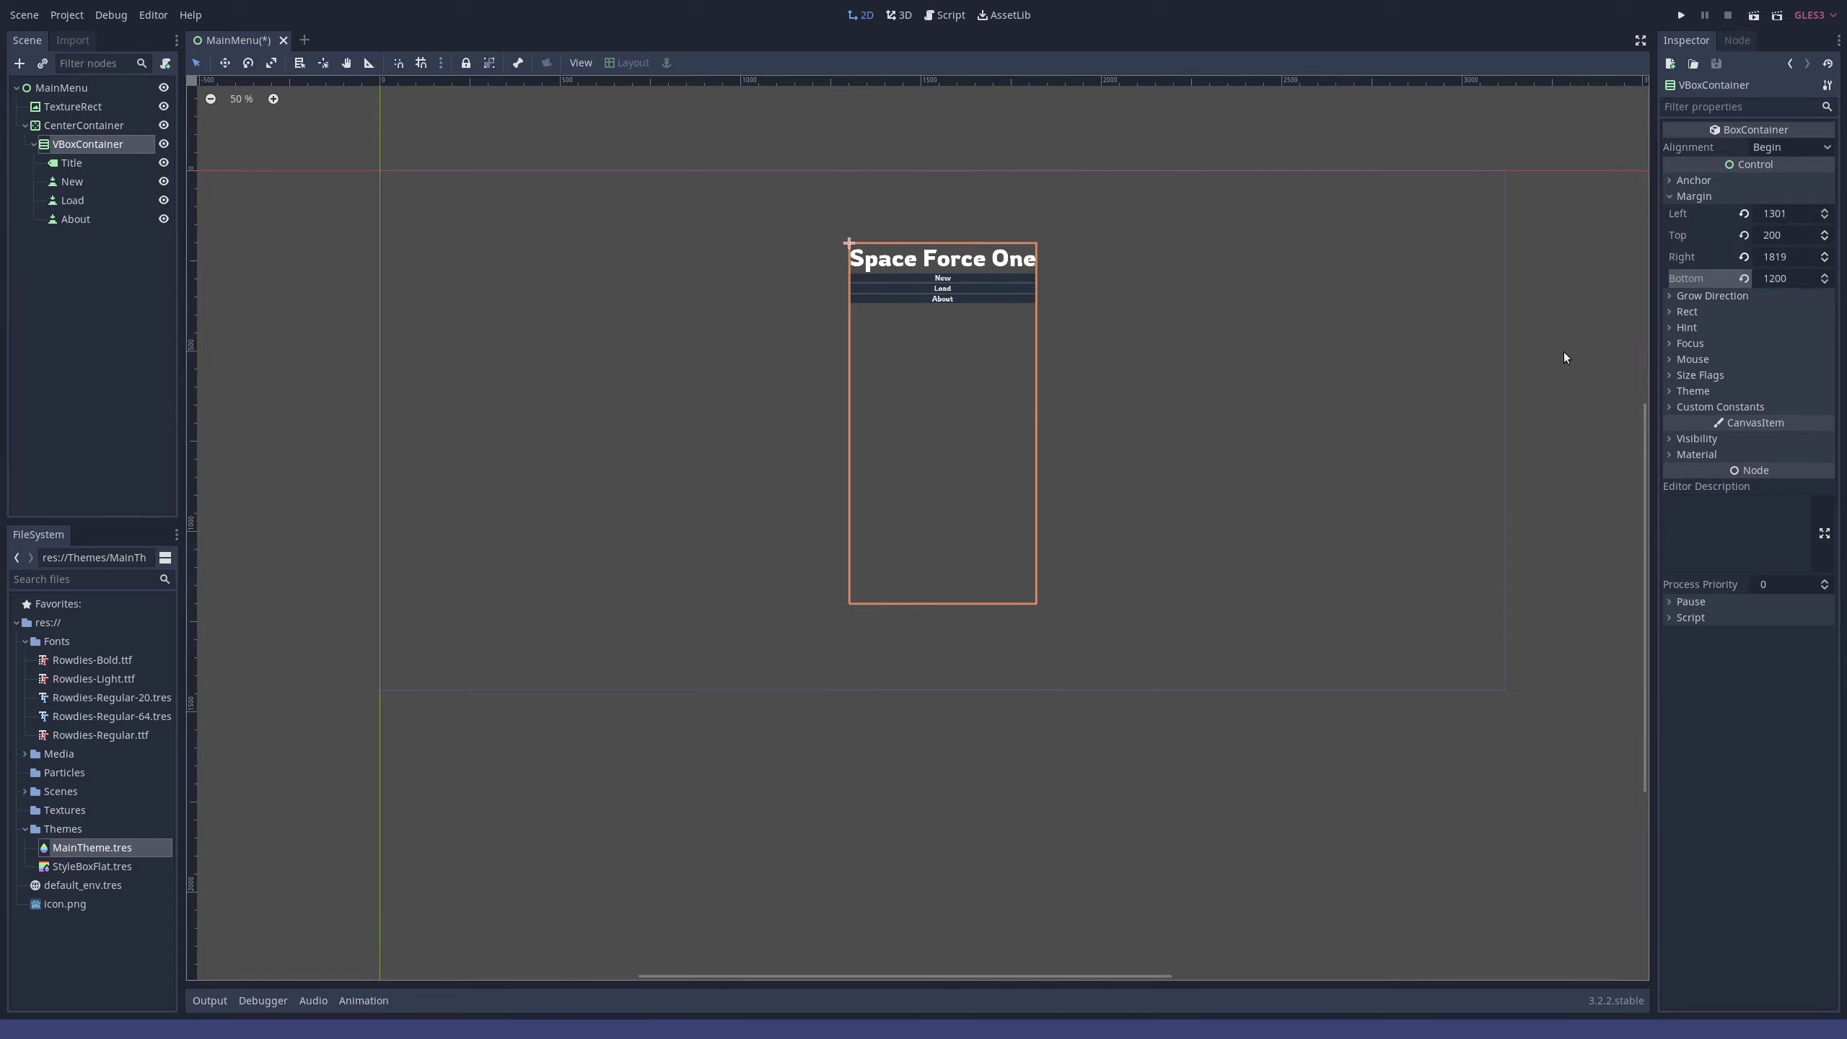
click(1566, 357)
scroll(863, 428, up, 1)
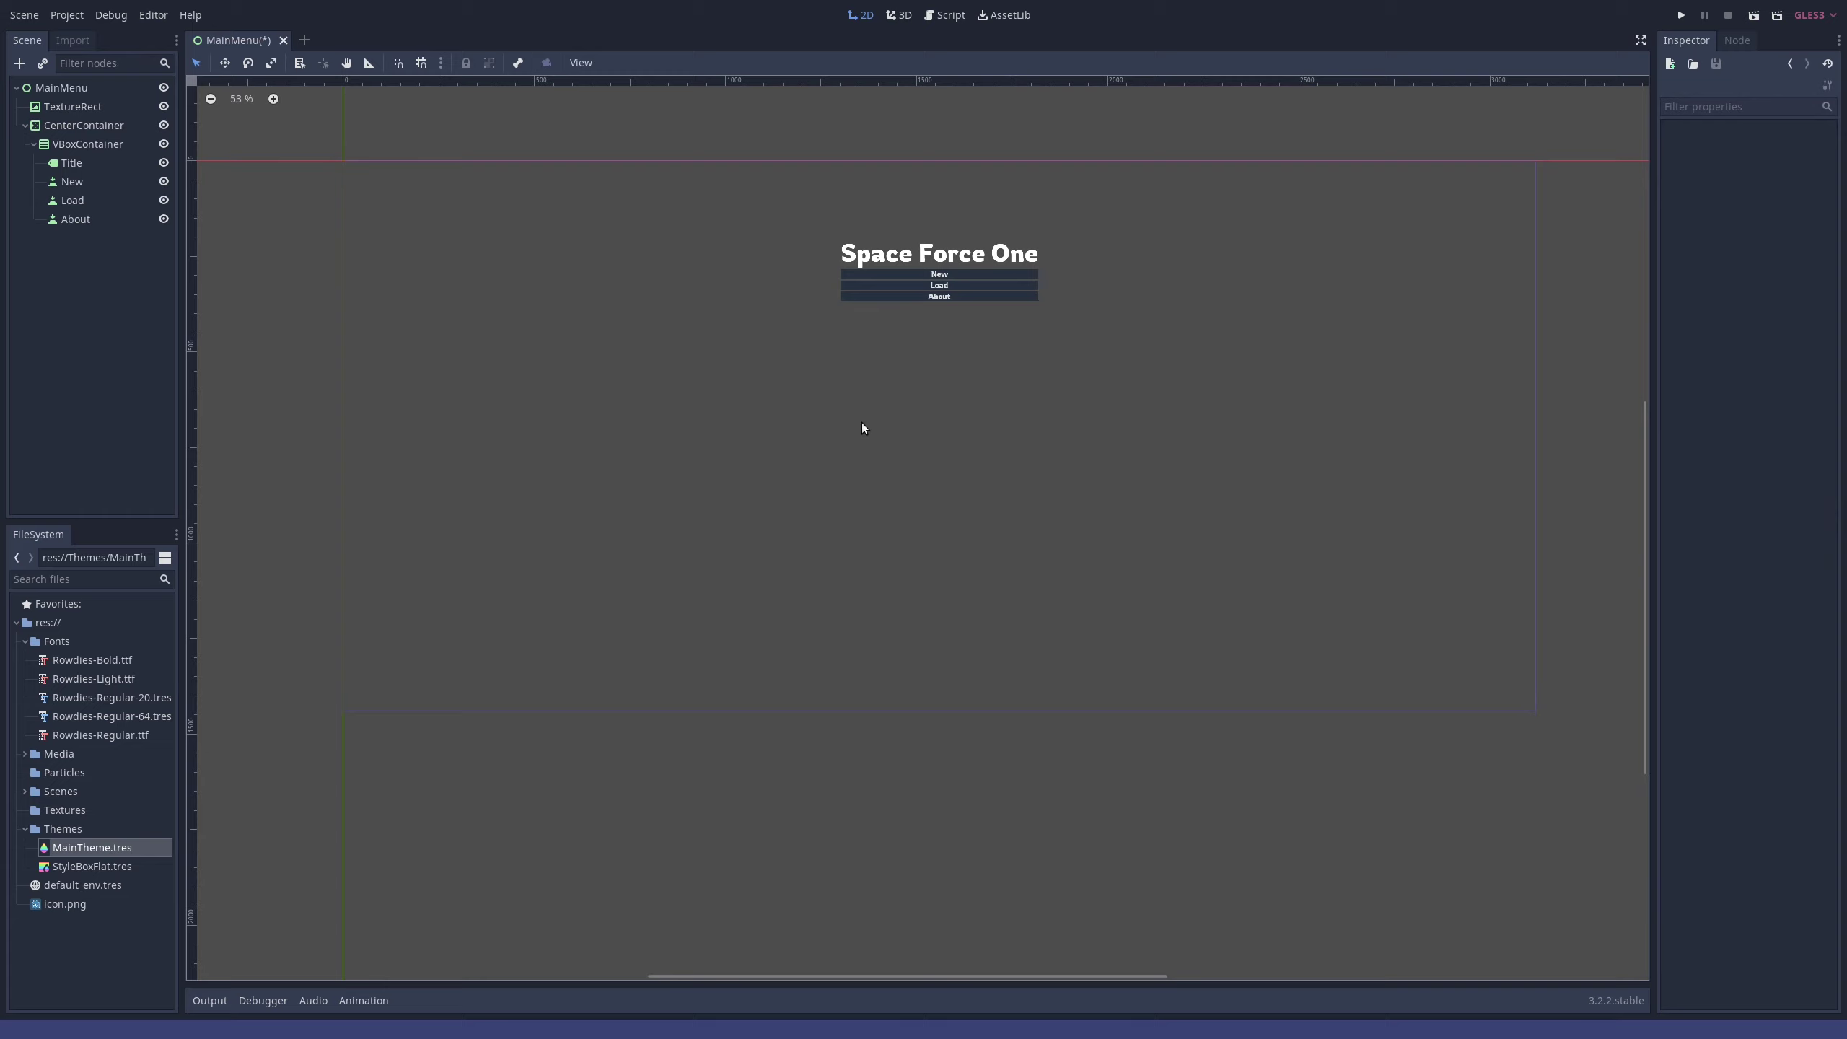
click(59, 164)
click(81, 201)
click(88, 144)
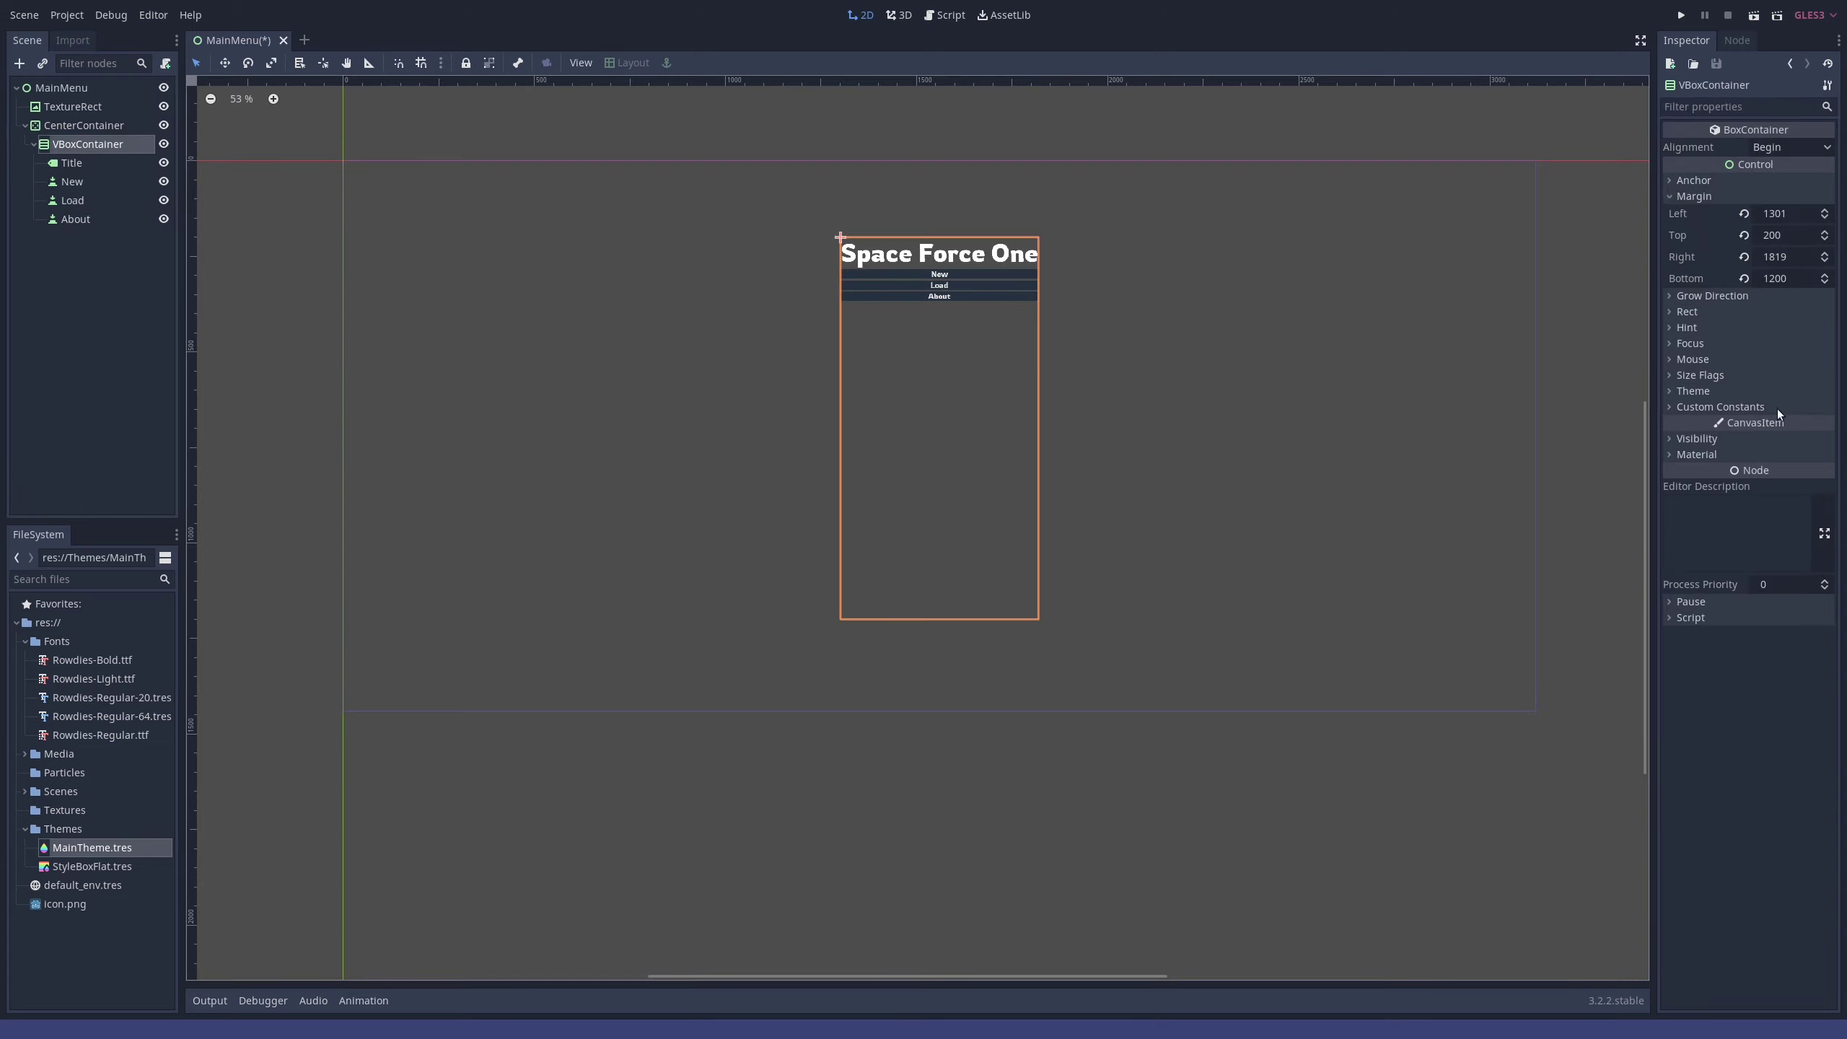
click(1695, 375)
click(1674, 377)
- Set the New button's height to 50 in its Rect size
click(72, 181)
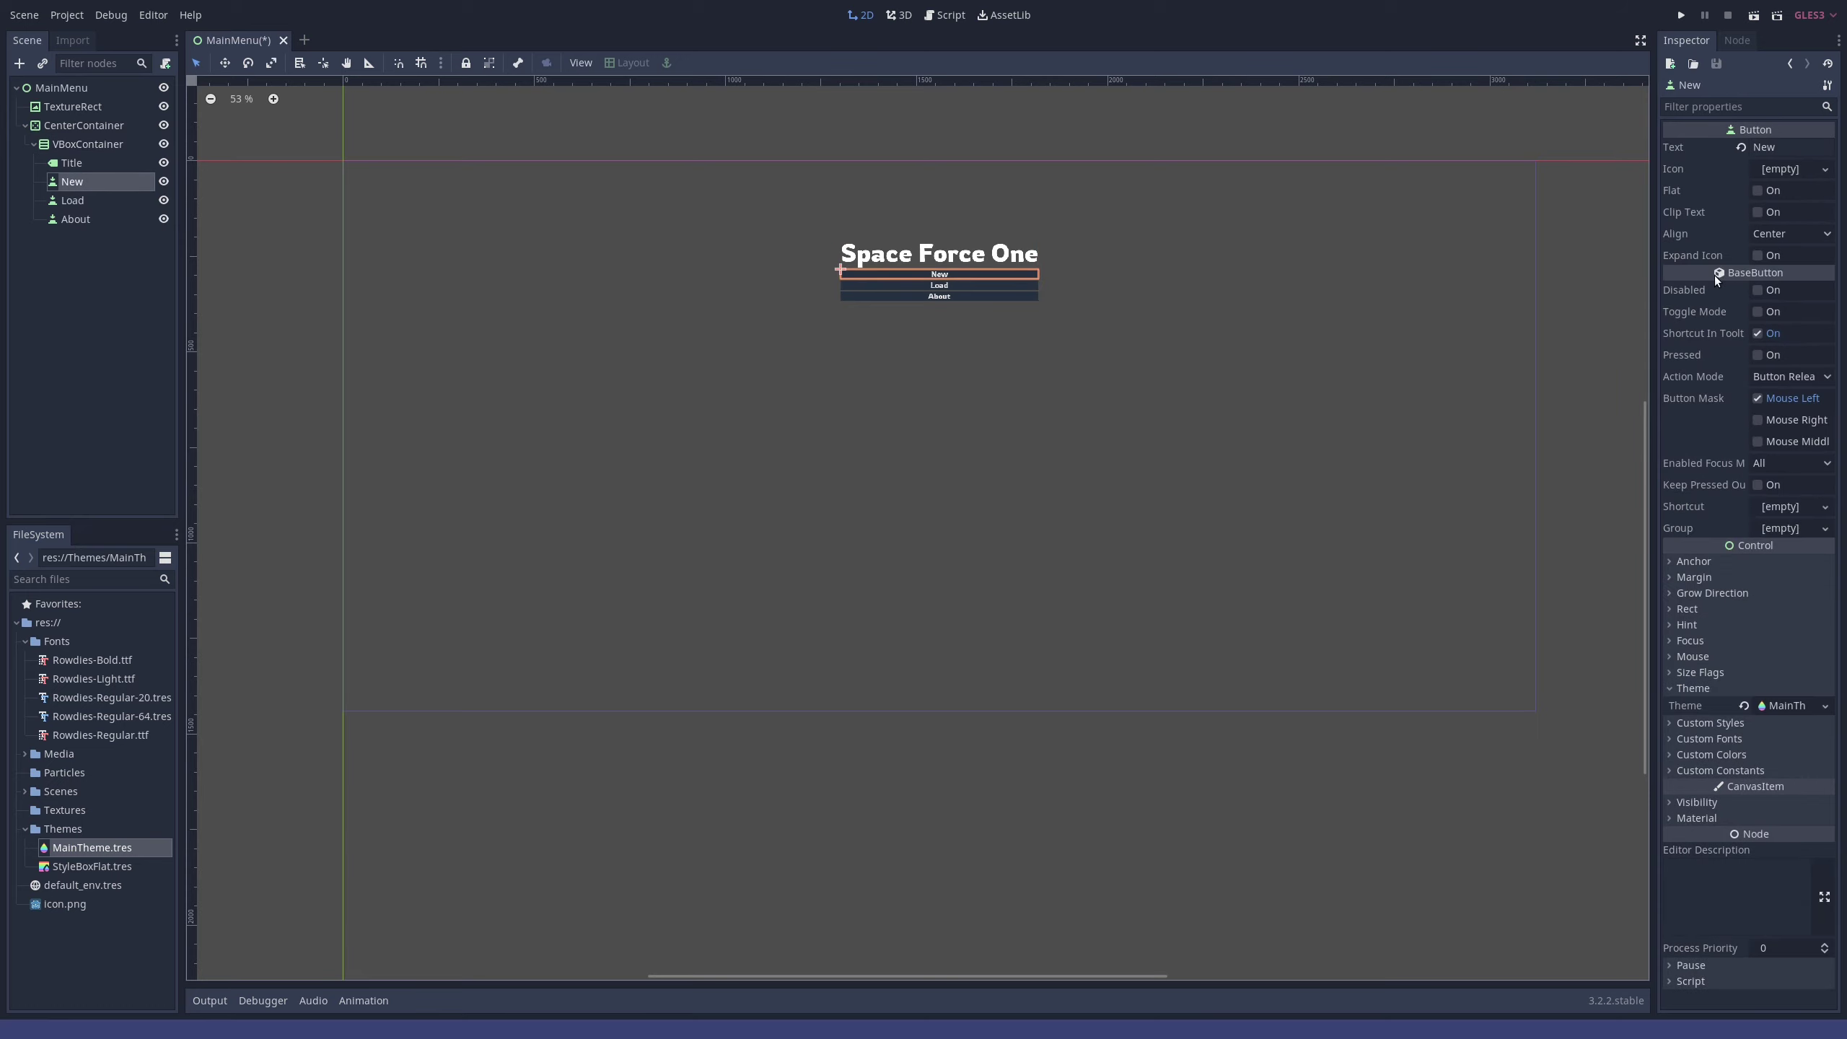
click(1707, 612)
click(1824, 691)
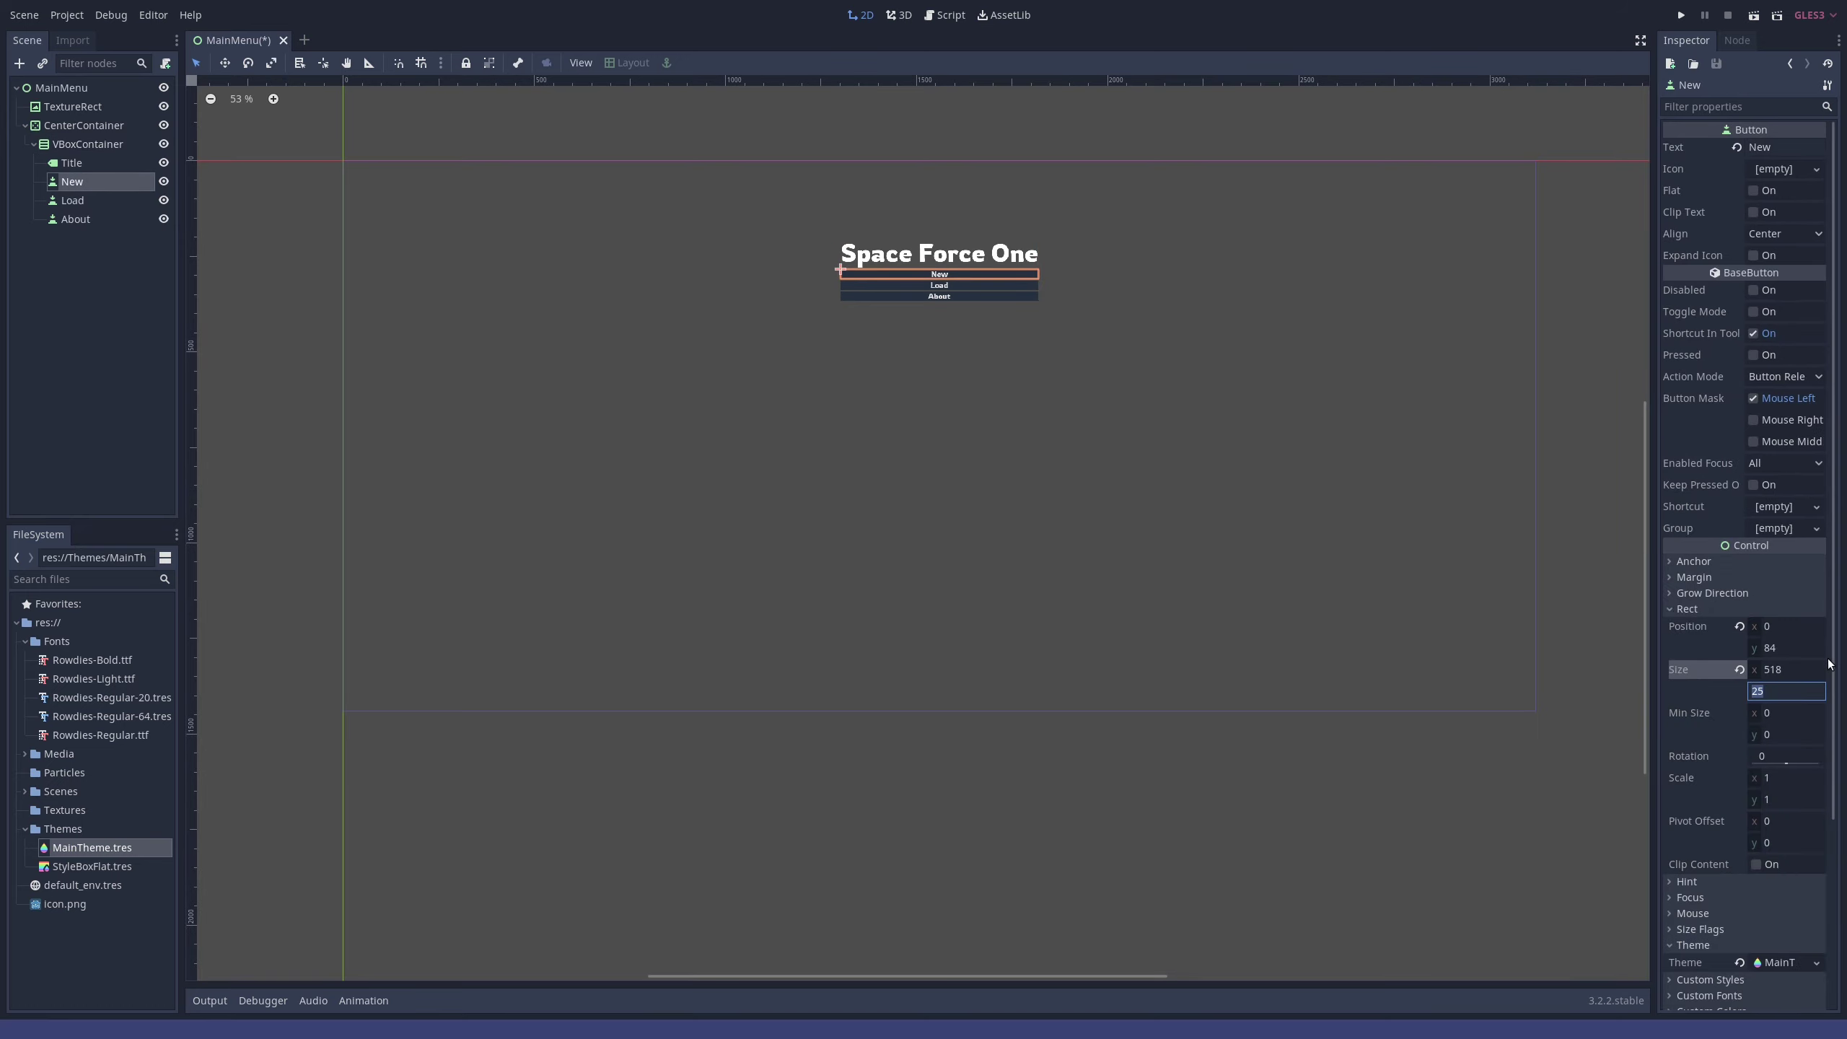
text(50)
key(Return)
- Set the Load button's height to 50 in its Rect size
click(971, 285)
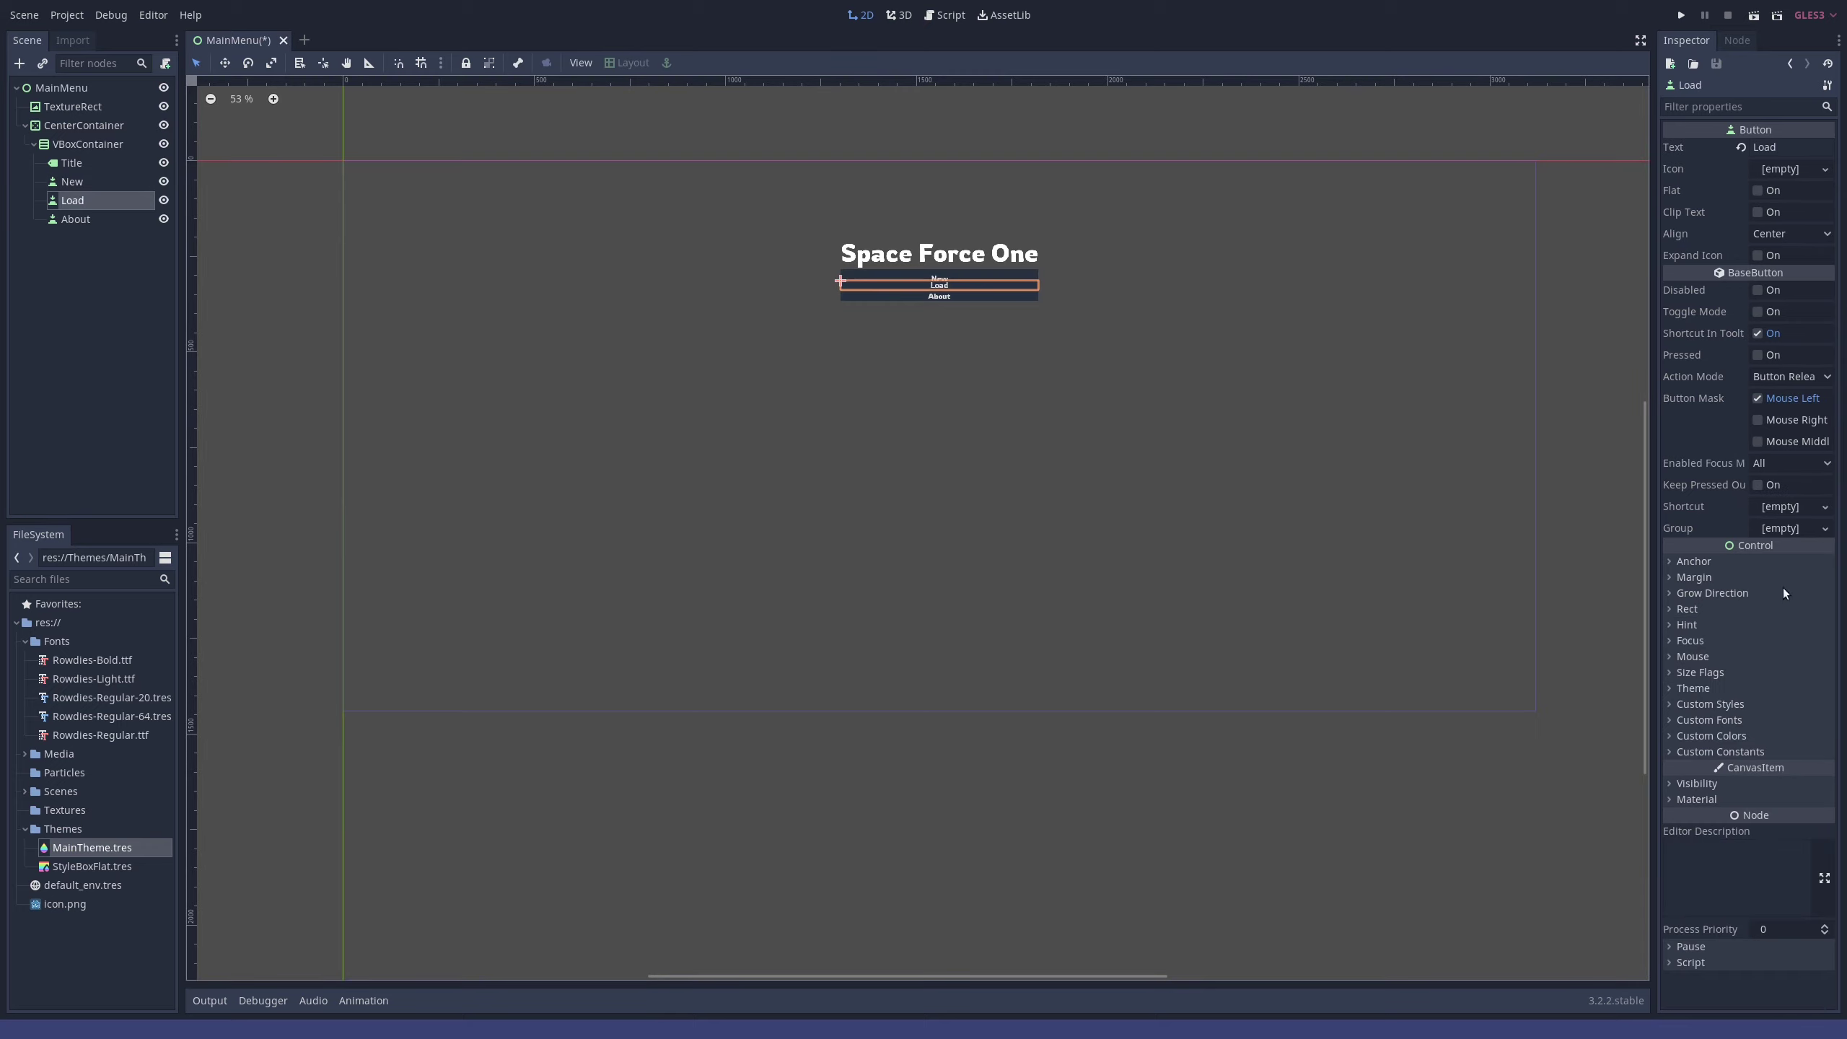
click(1677, 675)
click(1677, 675)
click(1688, 609)
click(1789, 691)
text(50)
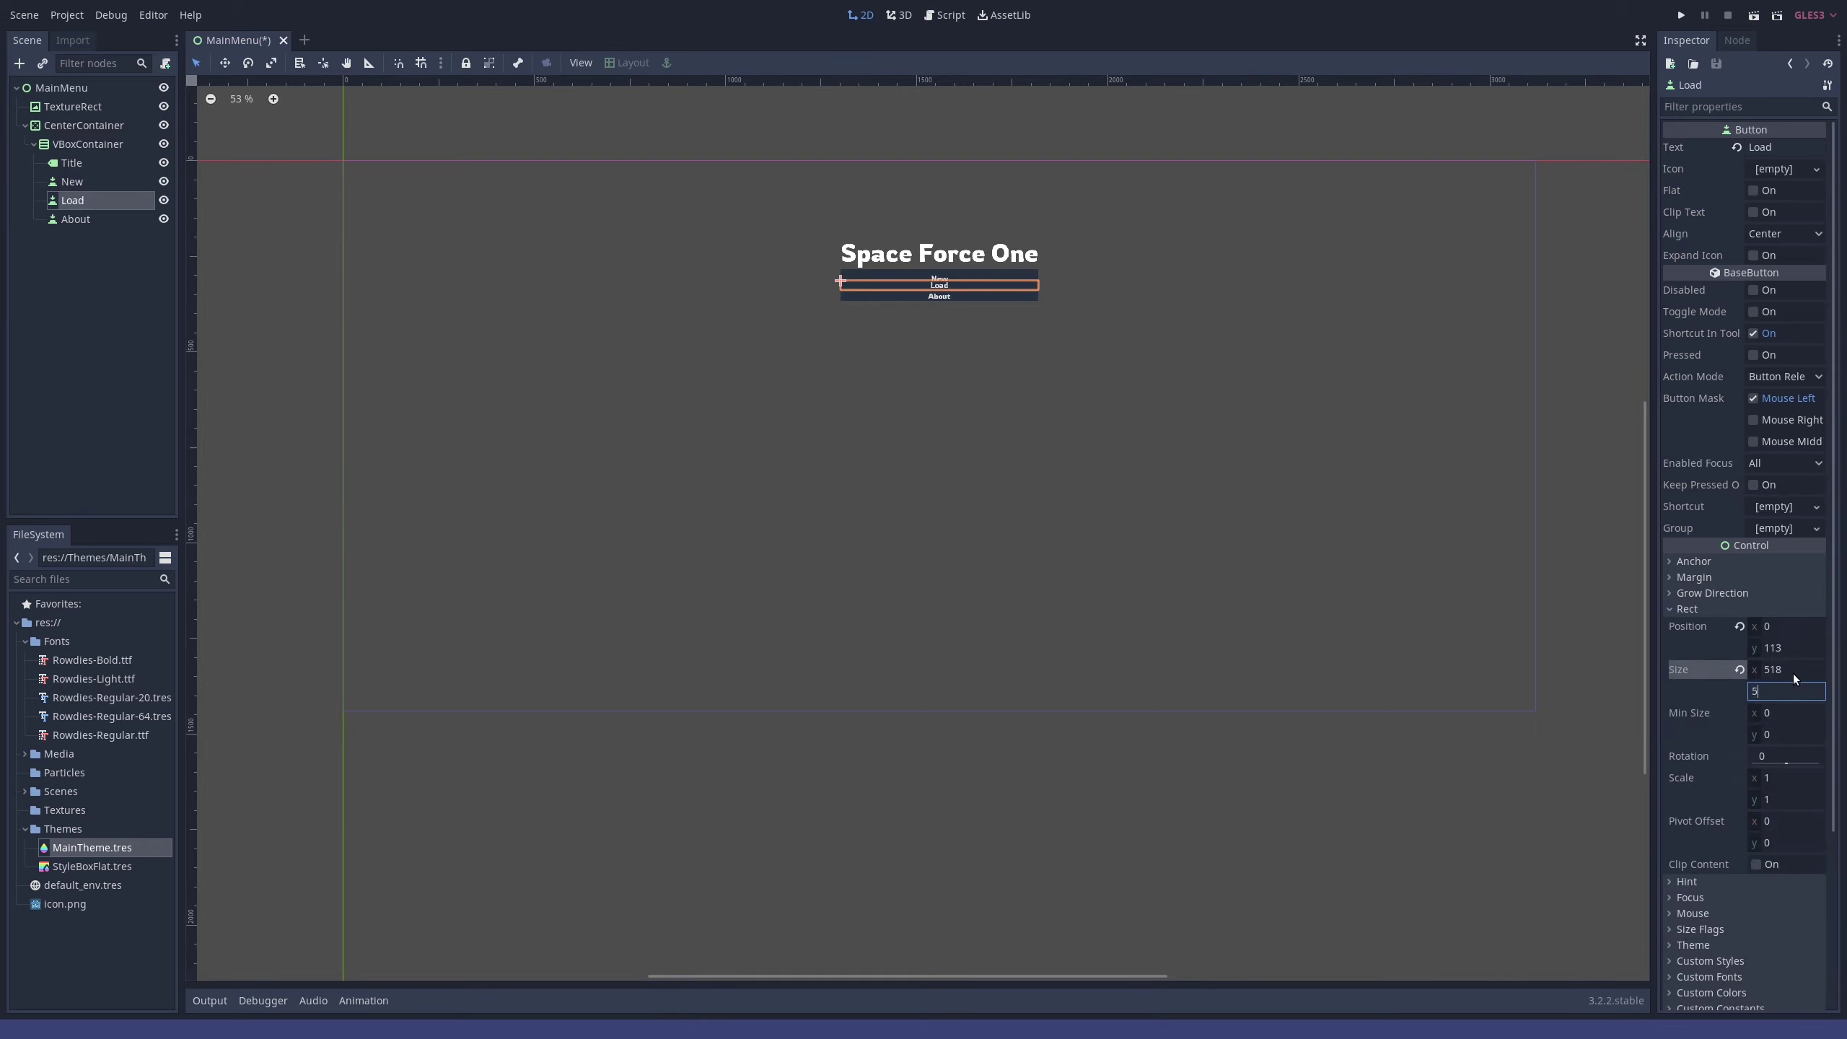
key(Return)
- Set the About button's height to 50 in its Rect size
click(135, 223)
click(1786, 690)
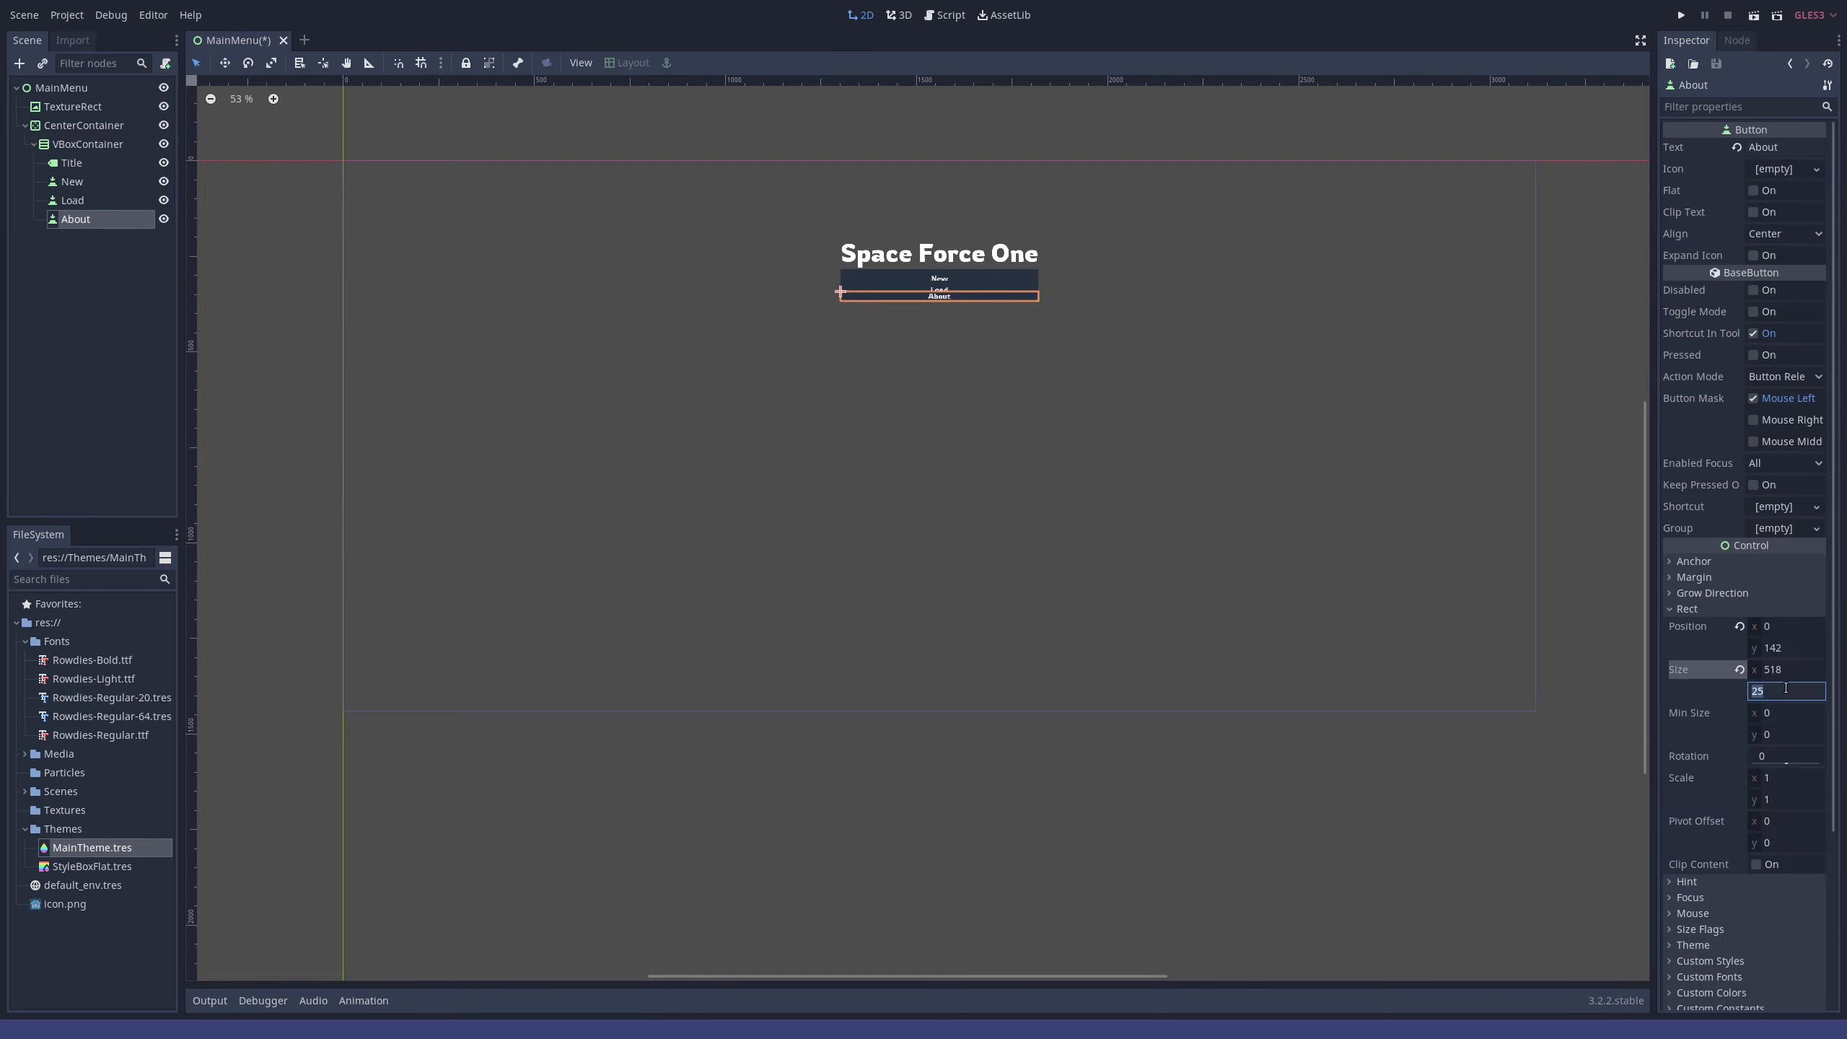
text(50)
key(Return)
- Set the Title label's height to 200 in its Rect size
click(72, 163)
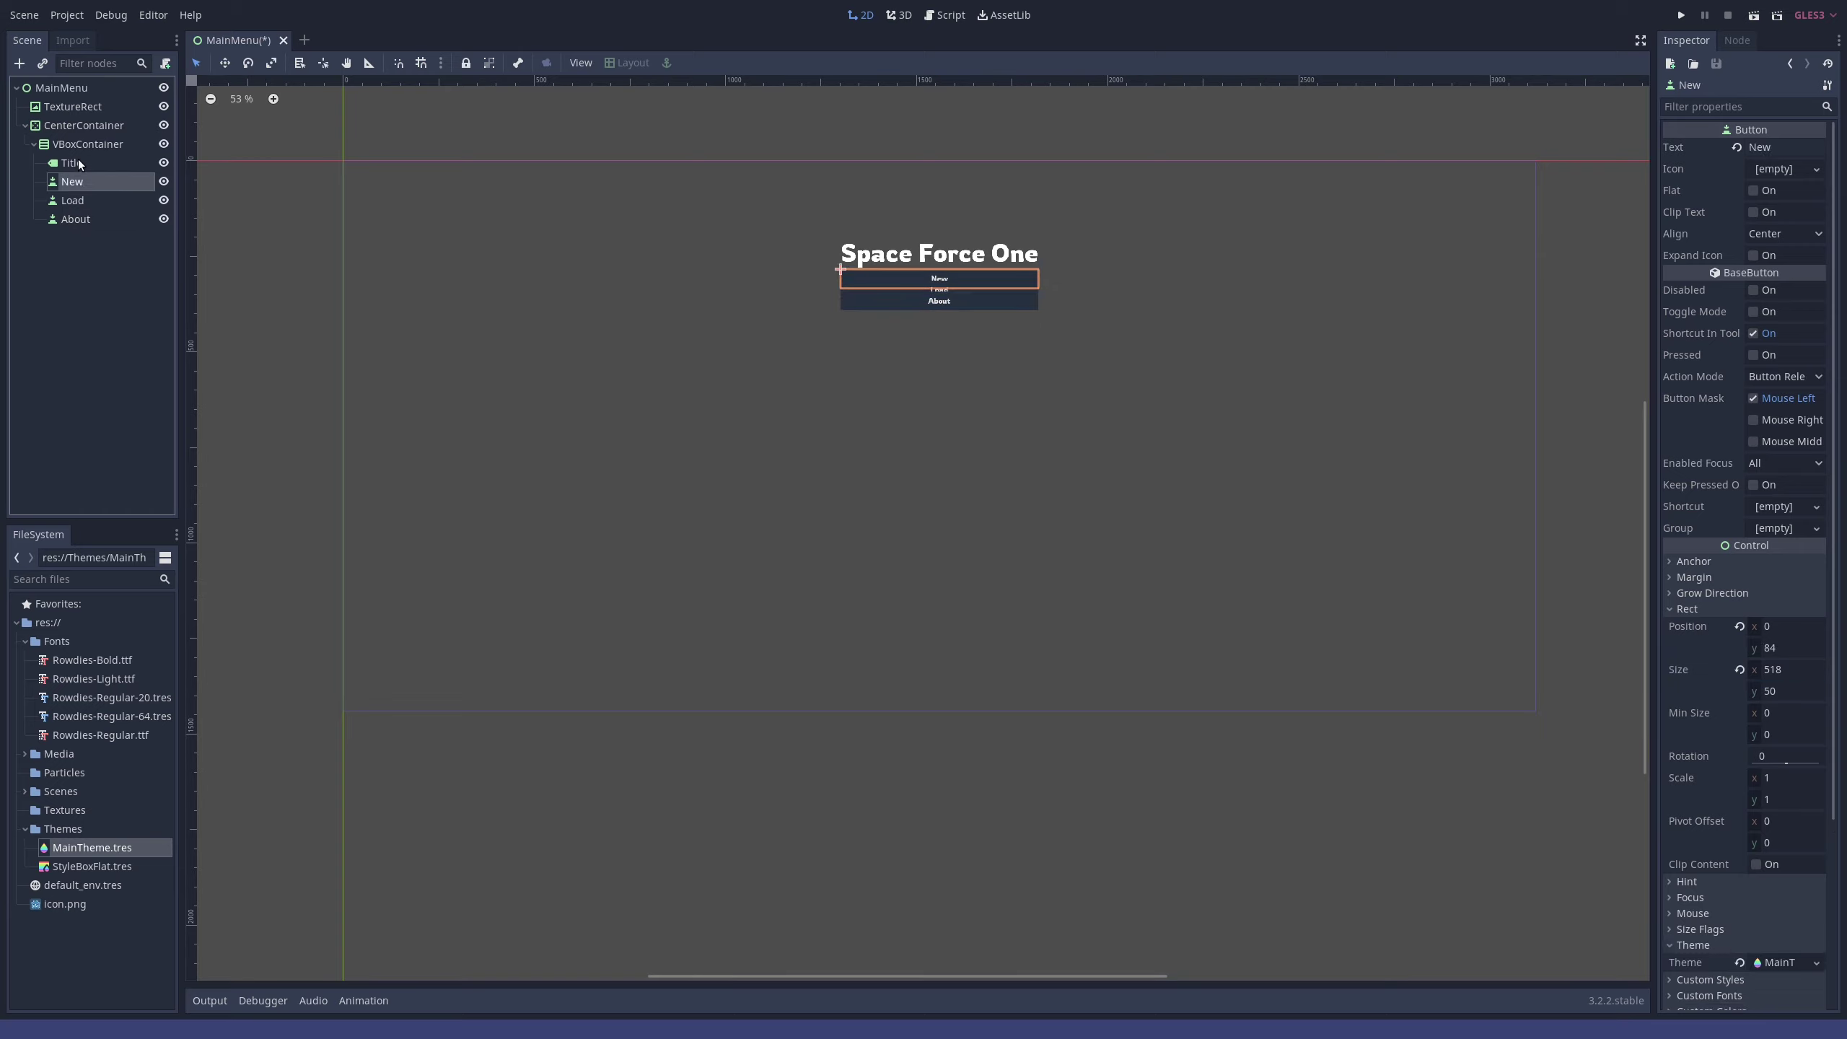
click(1744, 582)
click(1781, 664)
text(200)
key(Return)
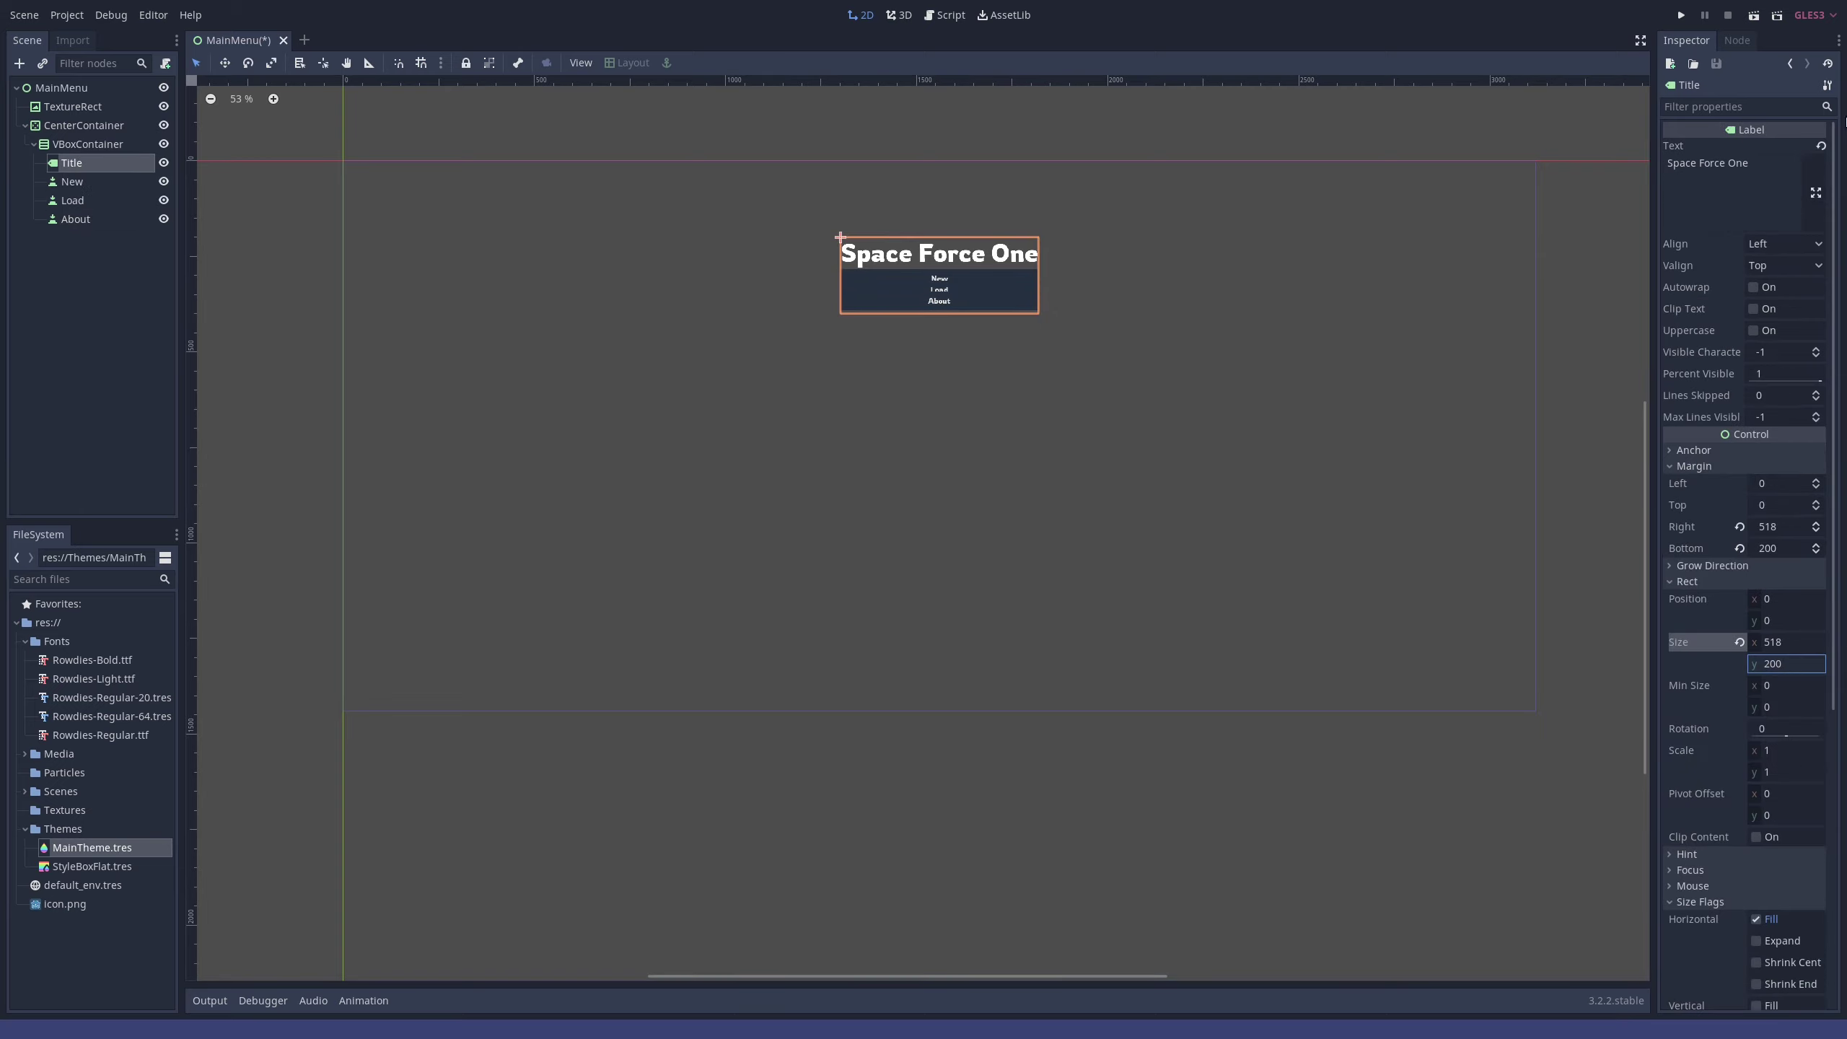
- Check the extents of the VBoxContainer, the Title label and the three buttons by selecting each node in turn
click(80, 182)
click(1684, 610)
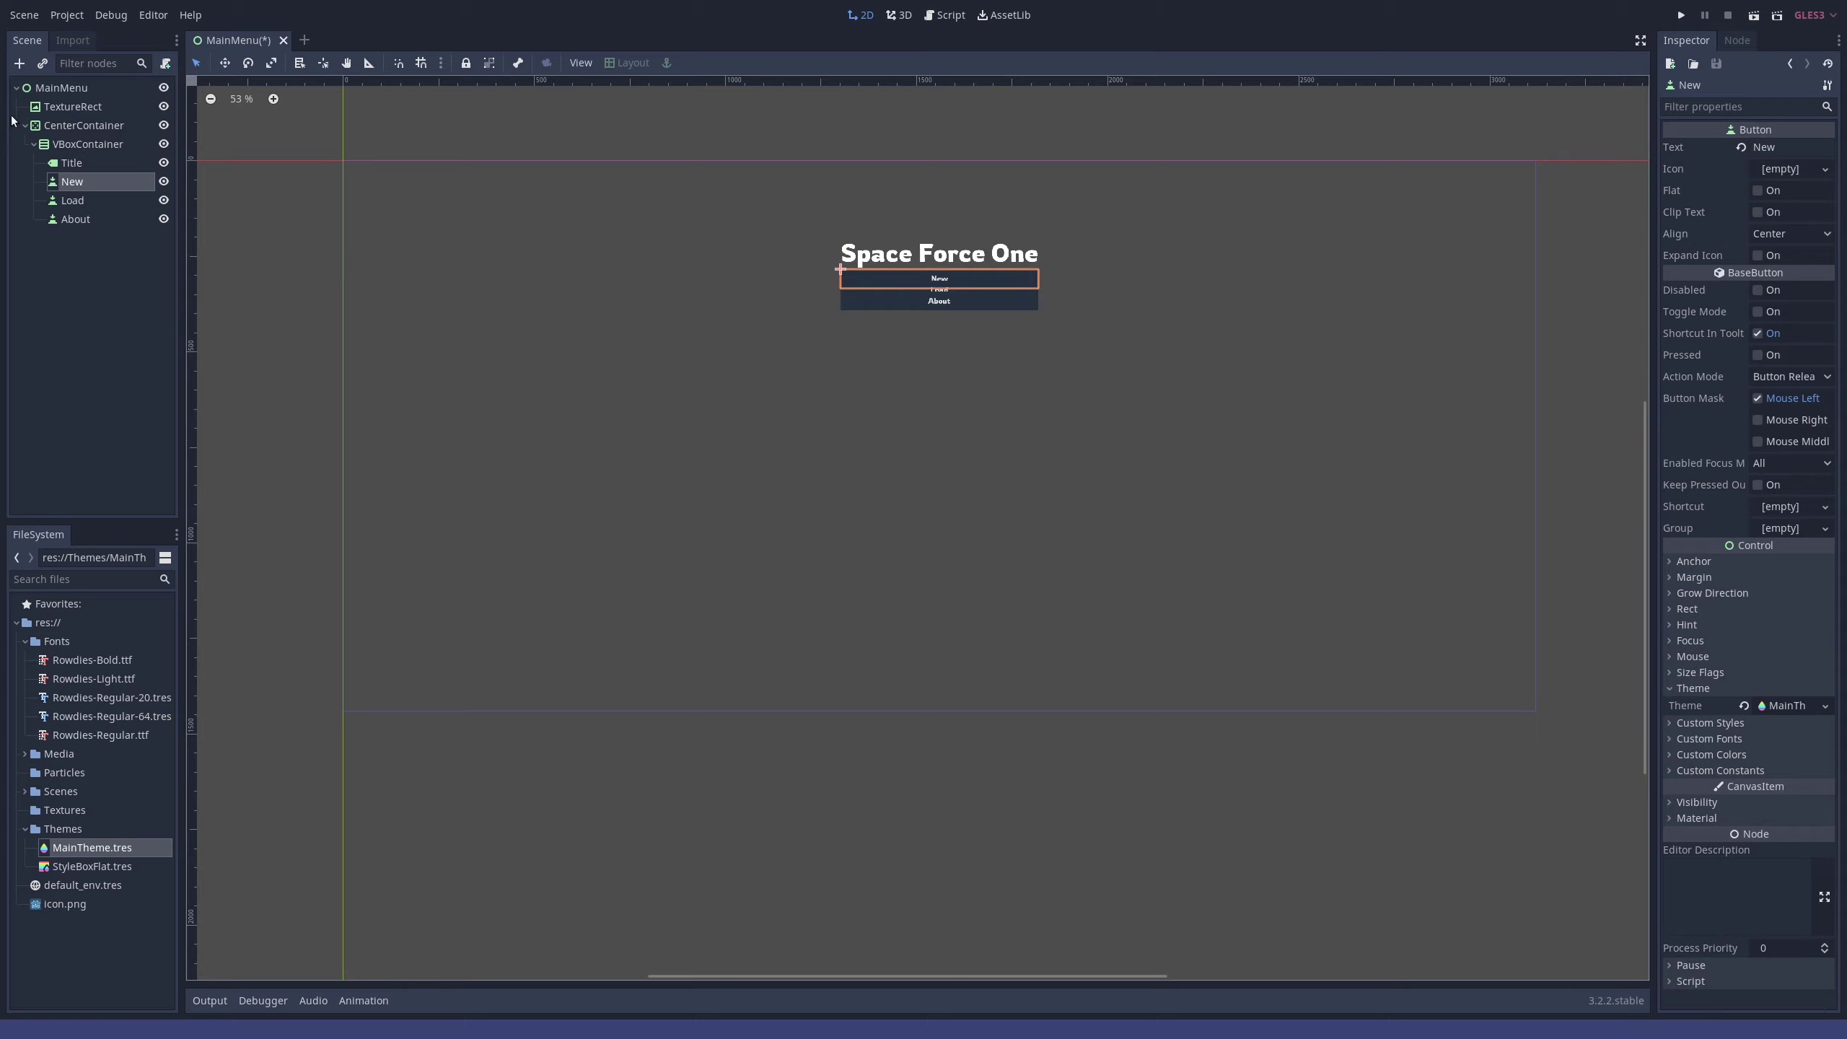
click(87, 143)
click(1689, 197)
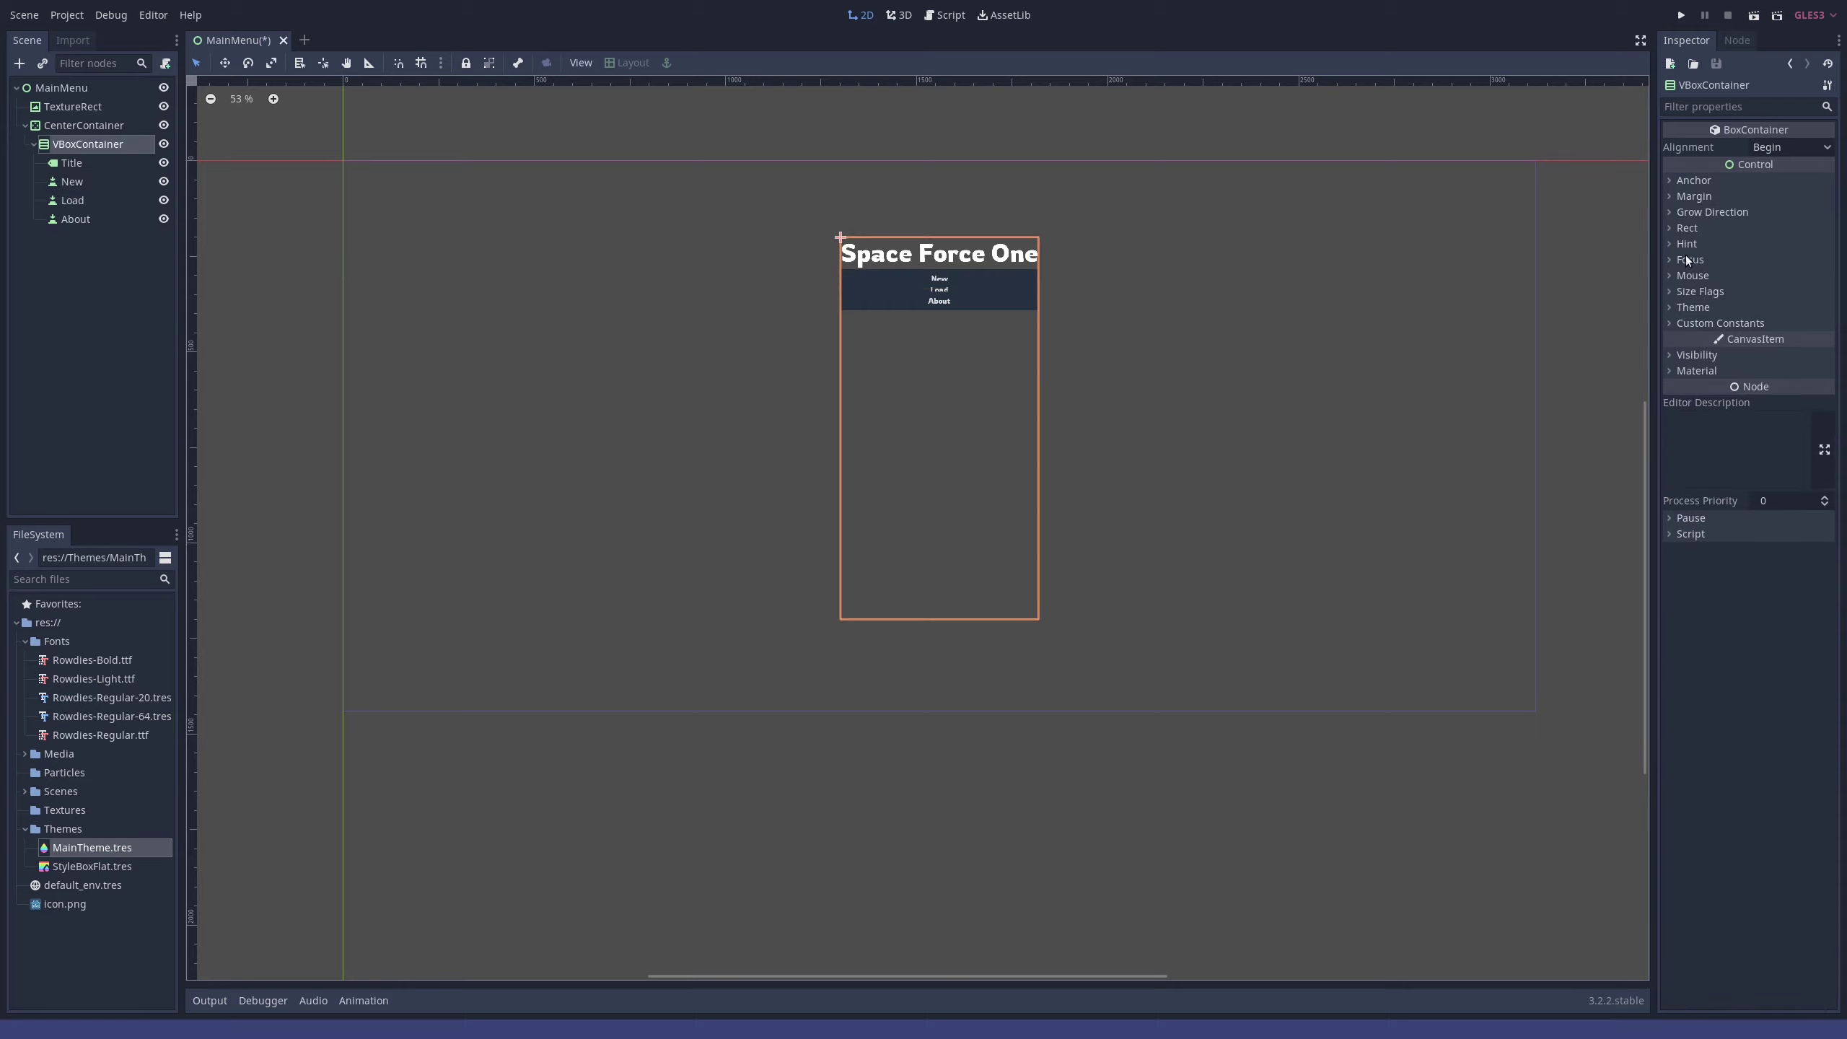
right_click(114, 150)
click(76, 166)
click(75, 166)
click(89, 179)
click(88, 166)
click(88, 204)
click(83, 219)
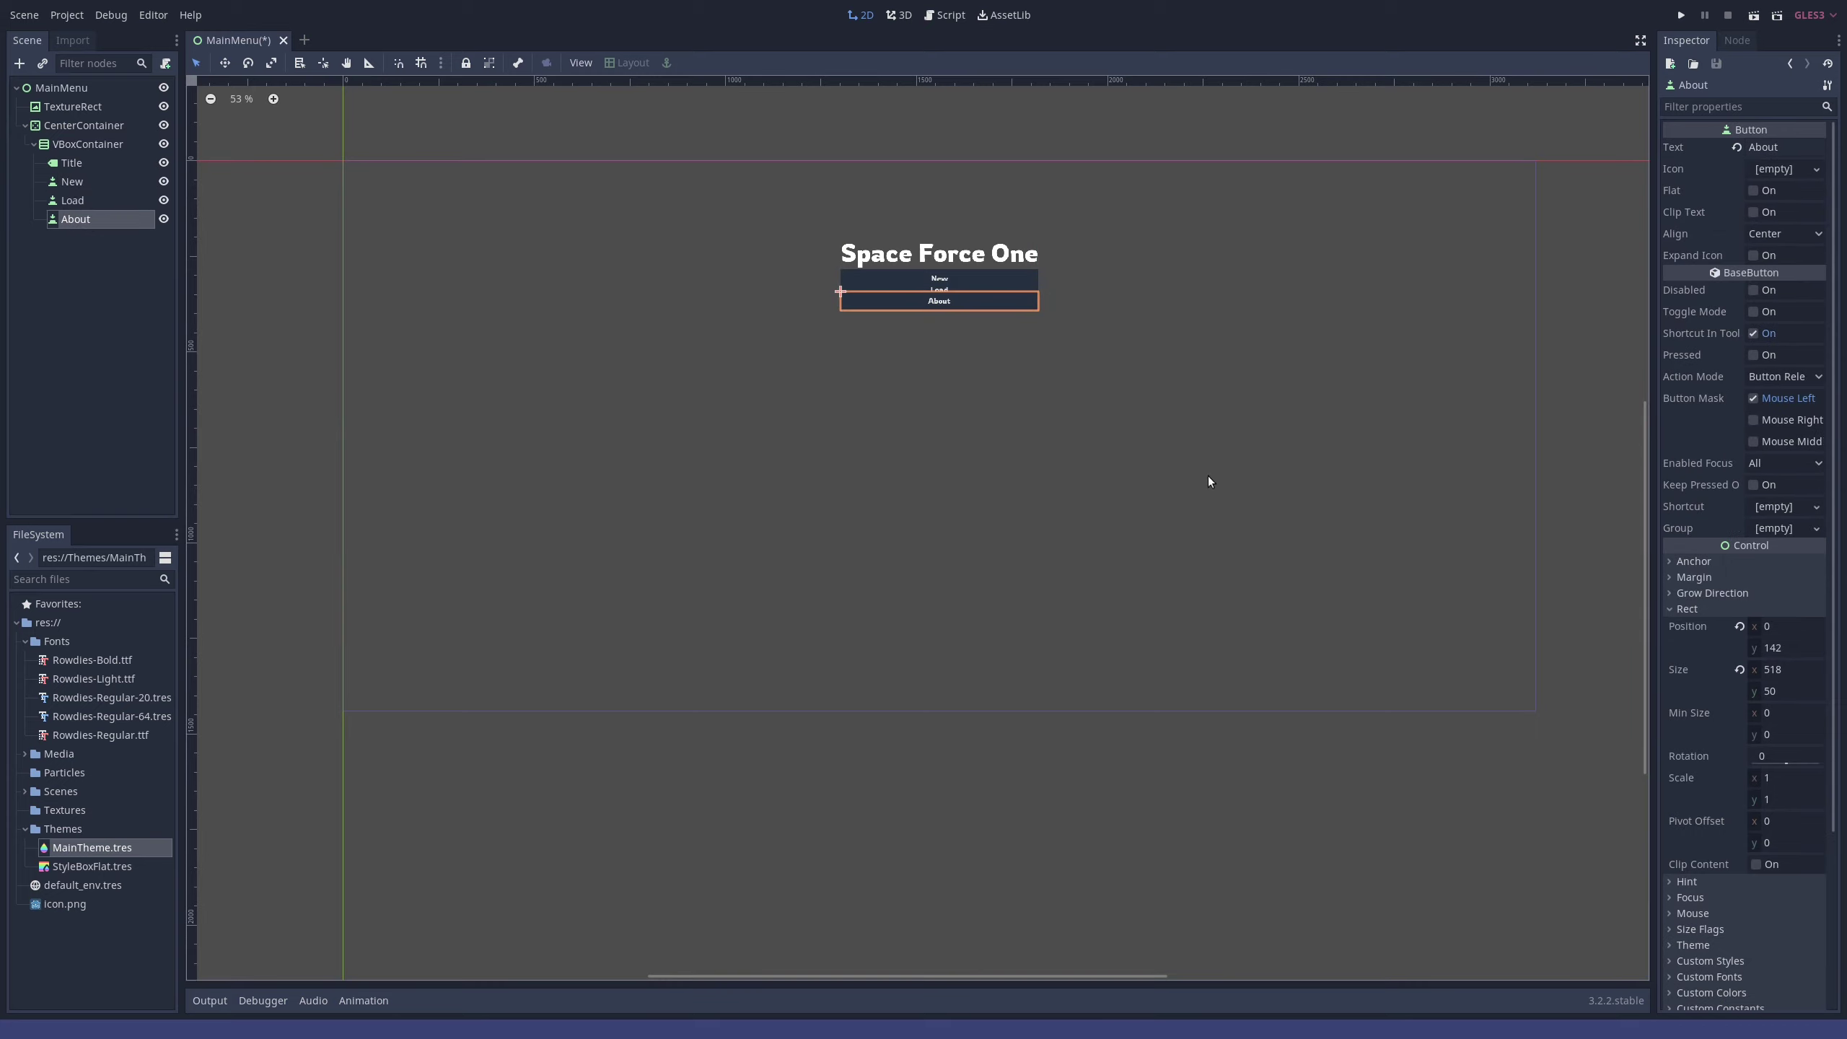
click(83, 166)
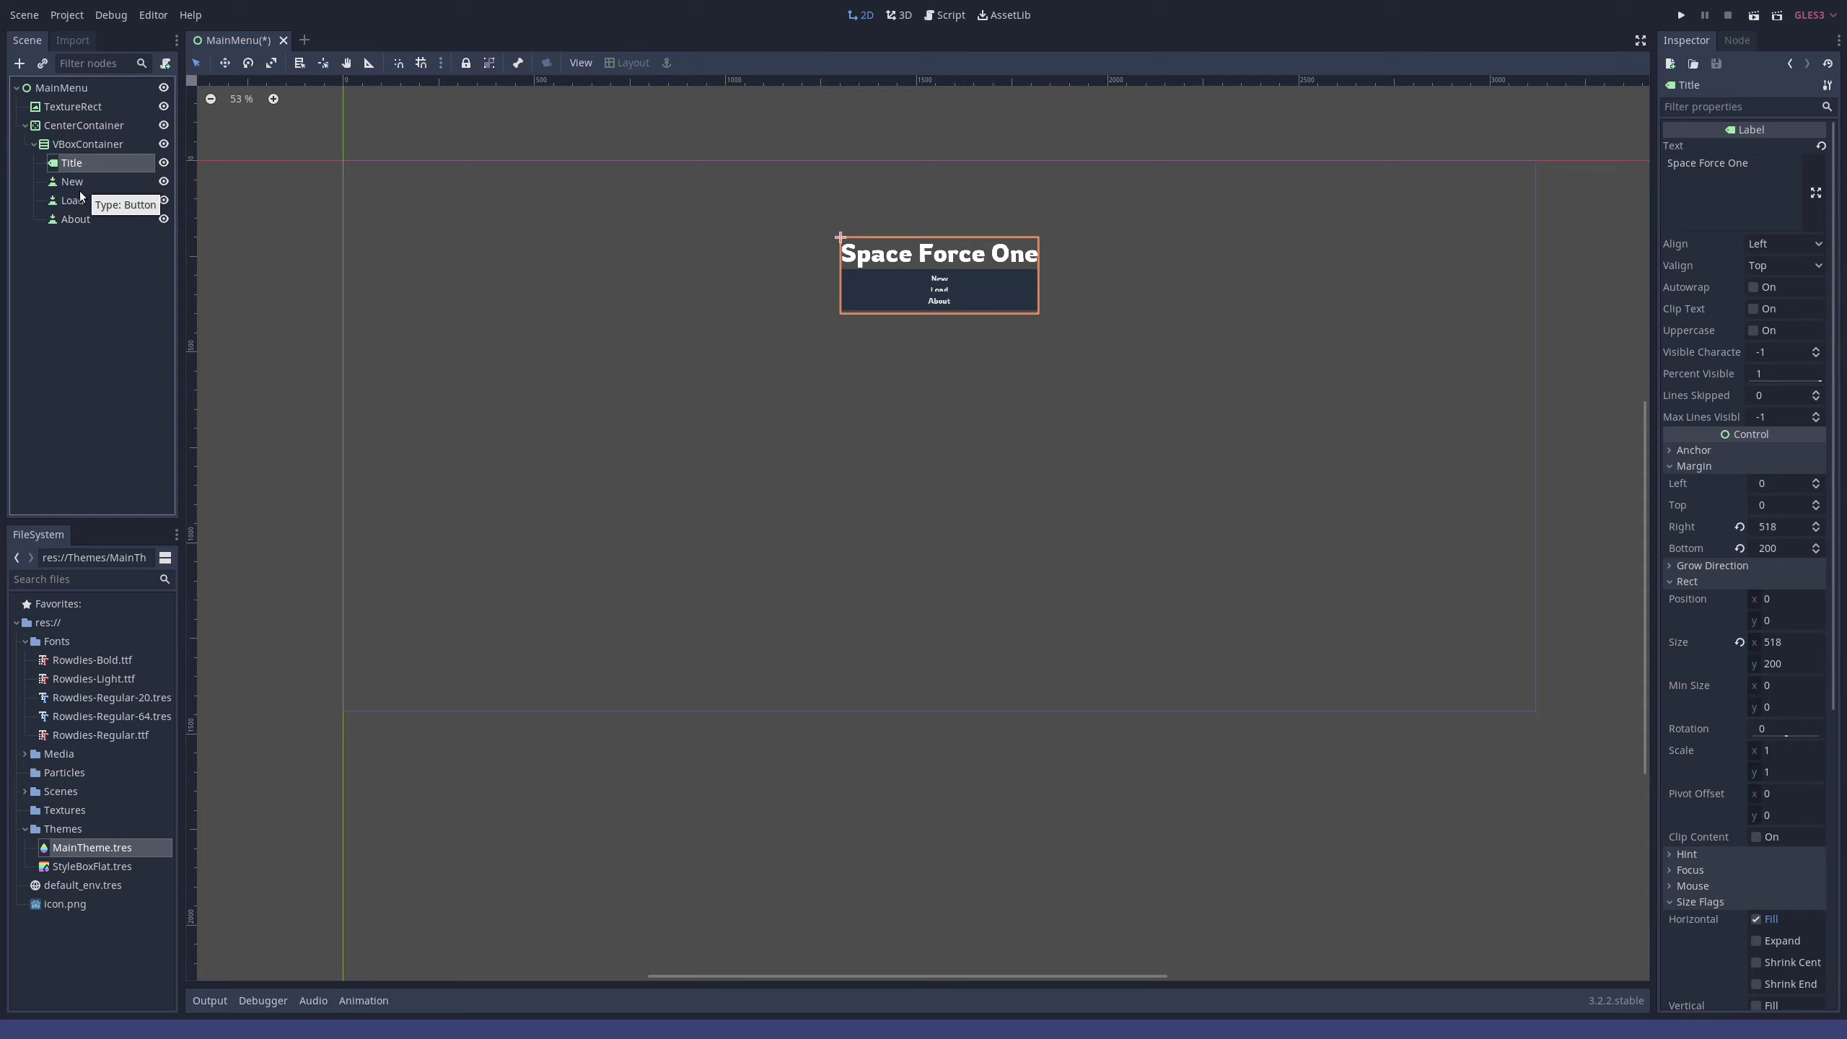
click(80, 194)
click(82, 183)
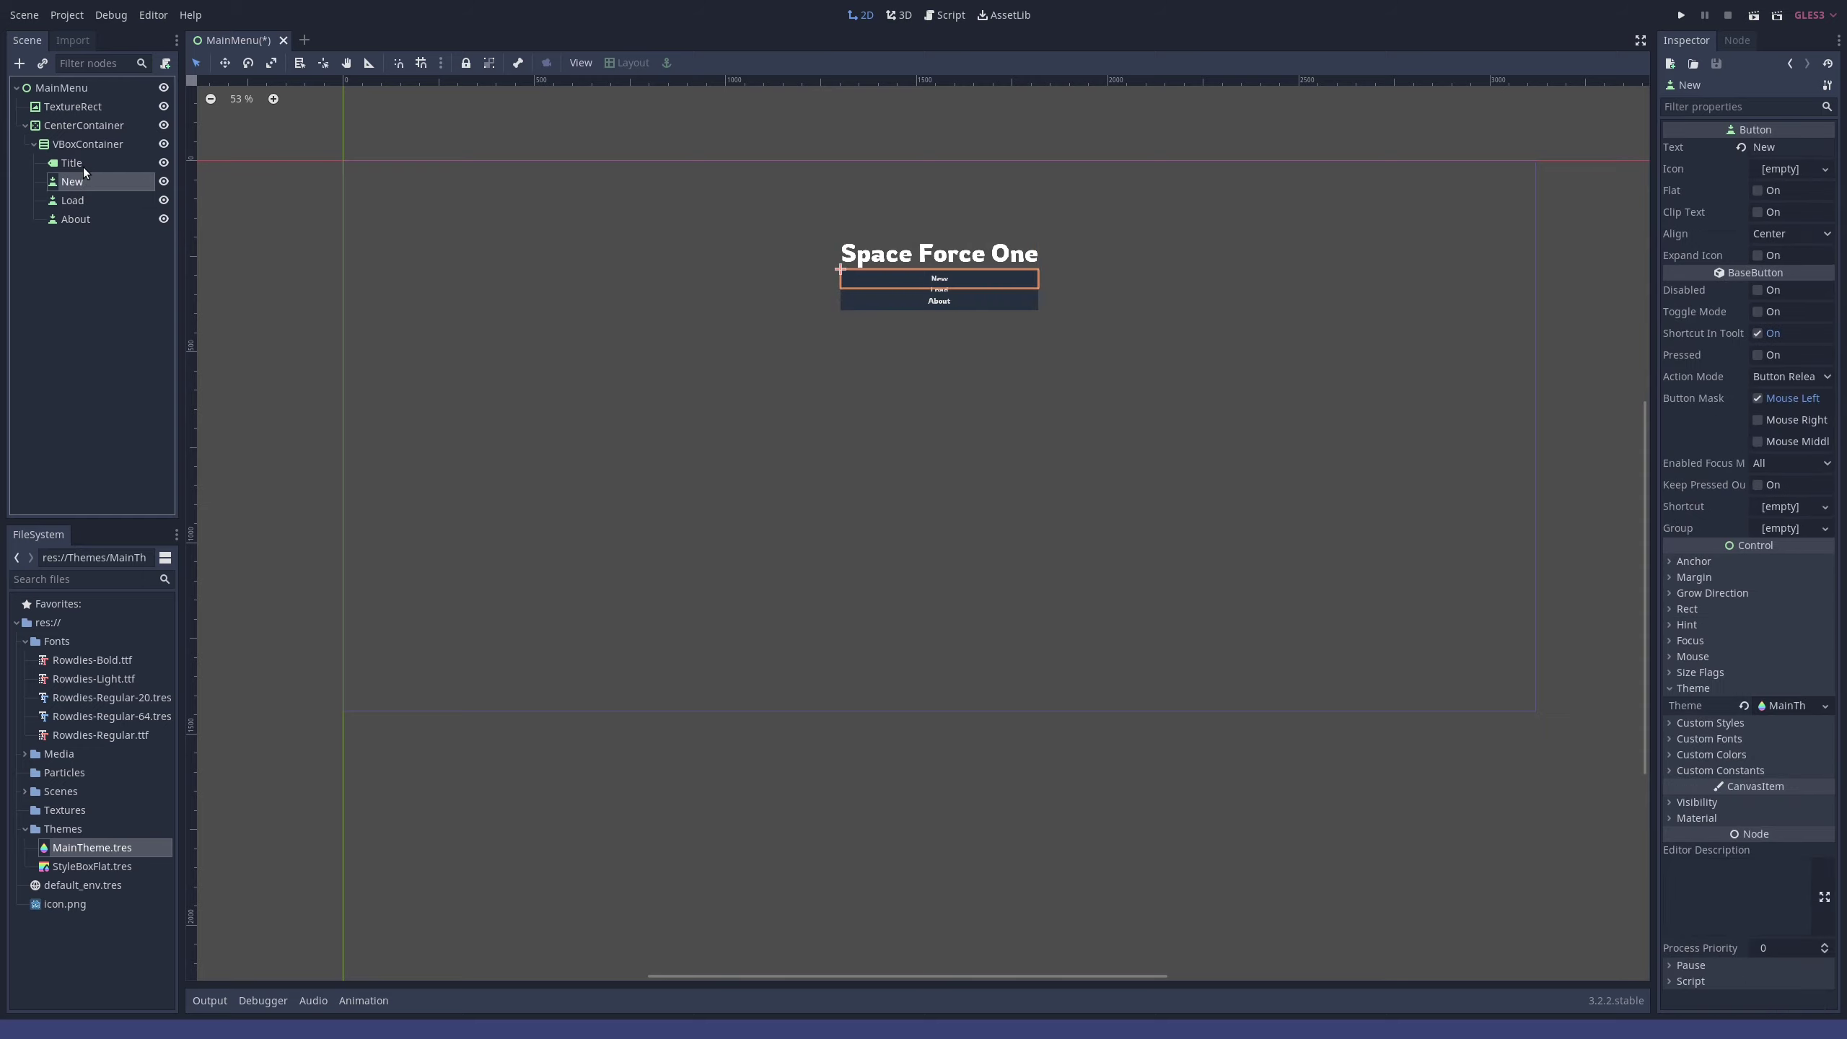
click(85, 168)
- Try a Y position of 250 for the New button, and set it to 200
click(85, 187)
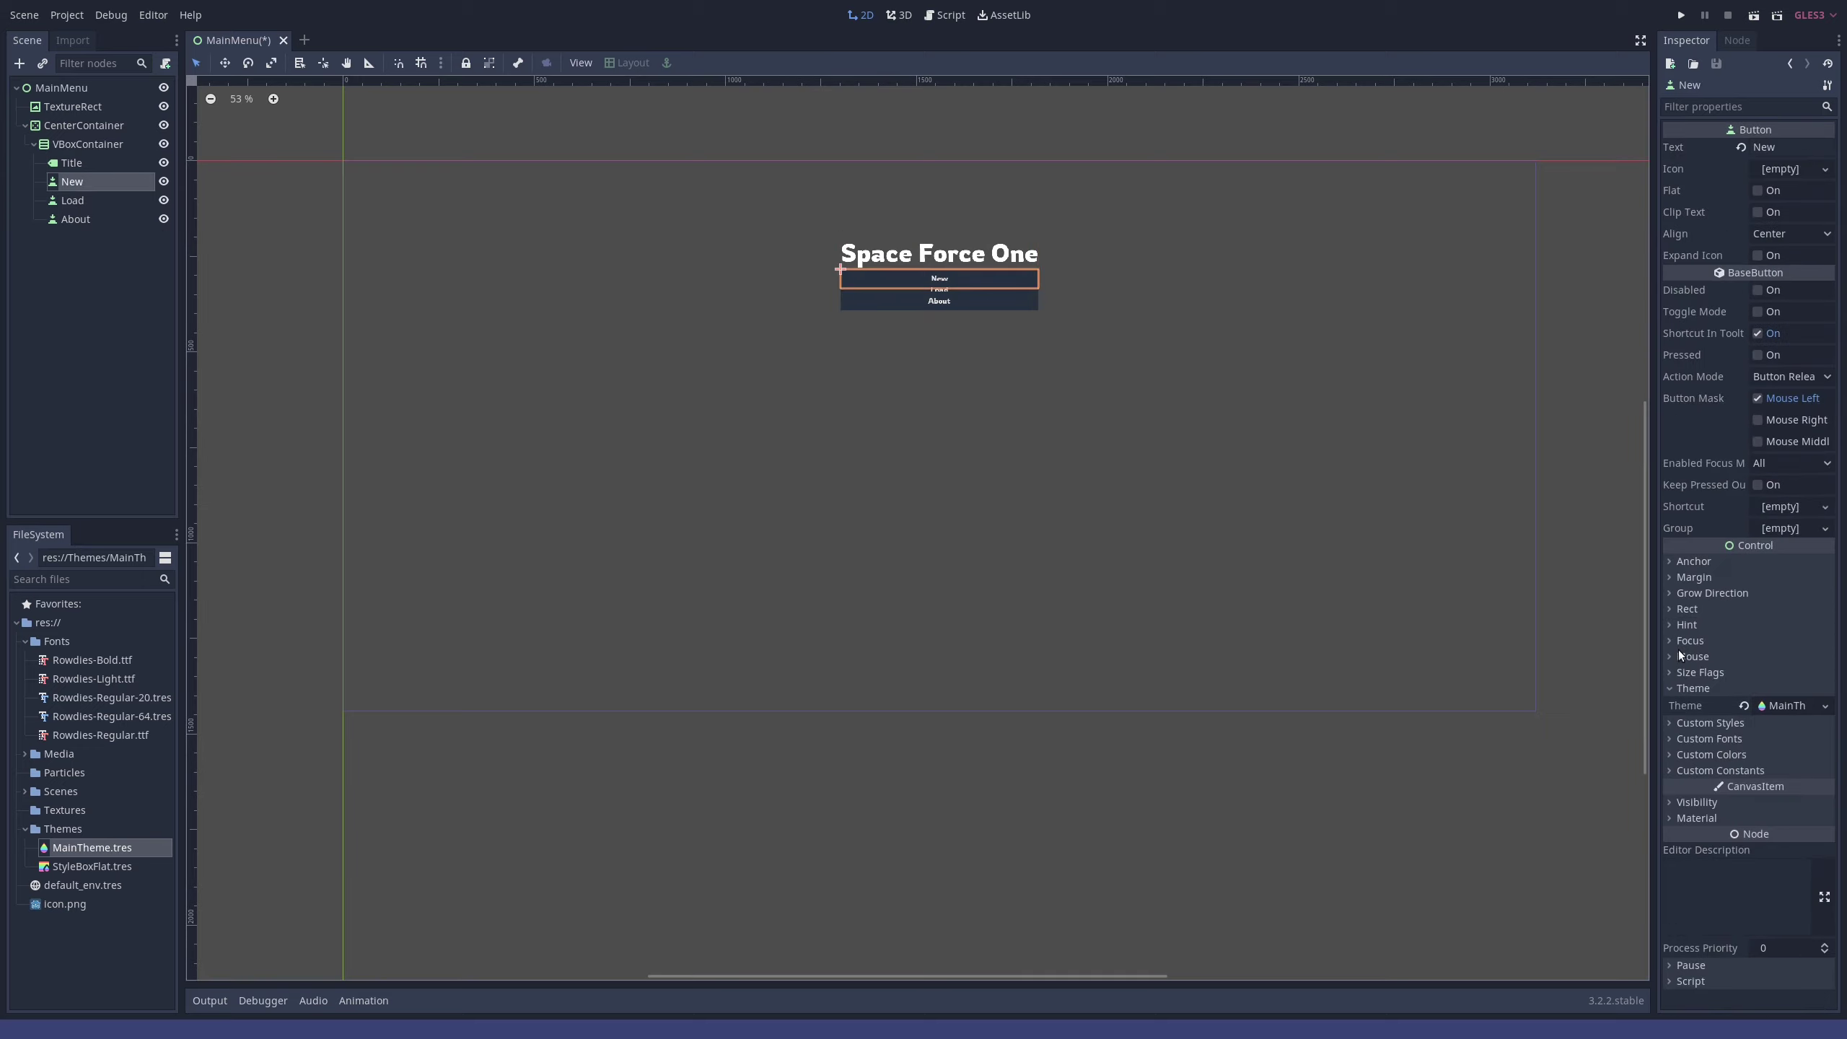
click(1687, 610)
click(1778, 647)
text(250)
key(Return)
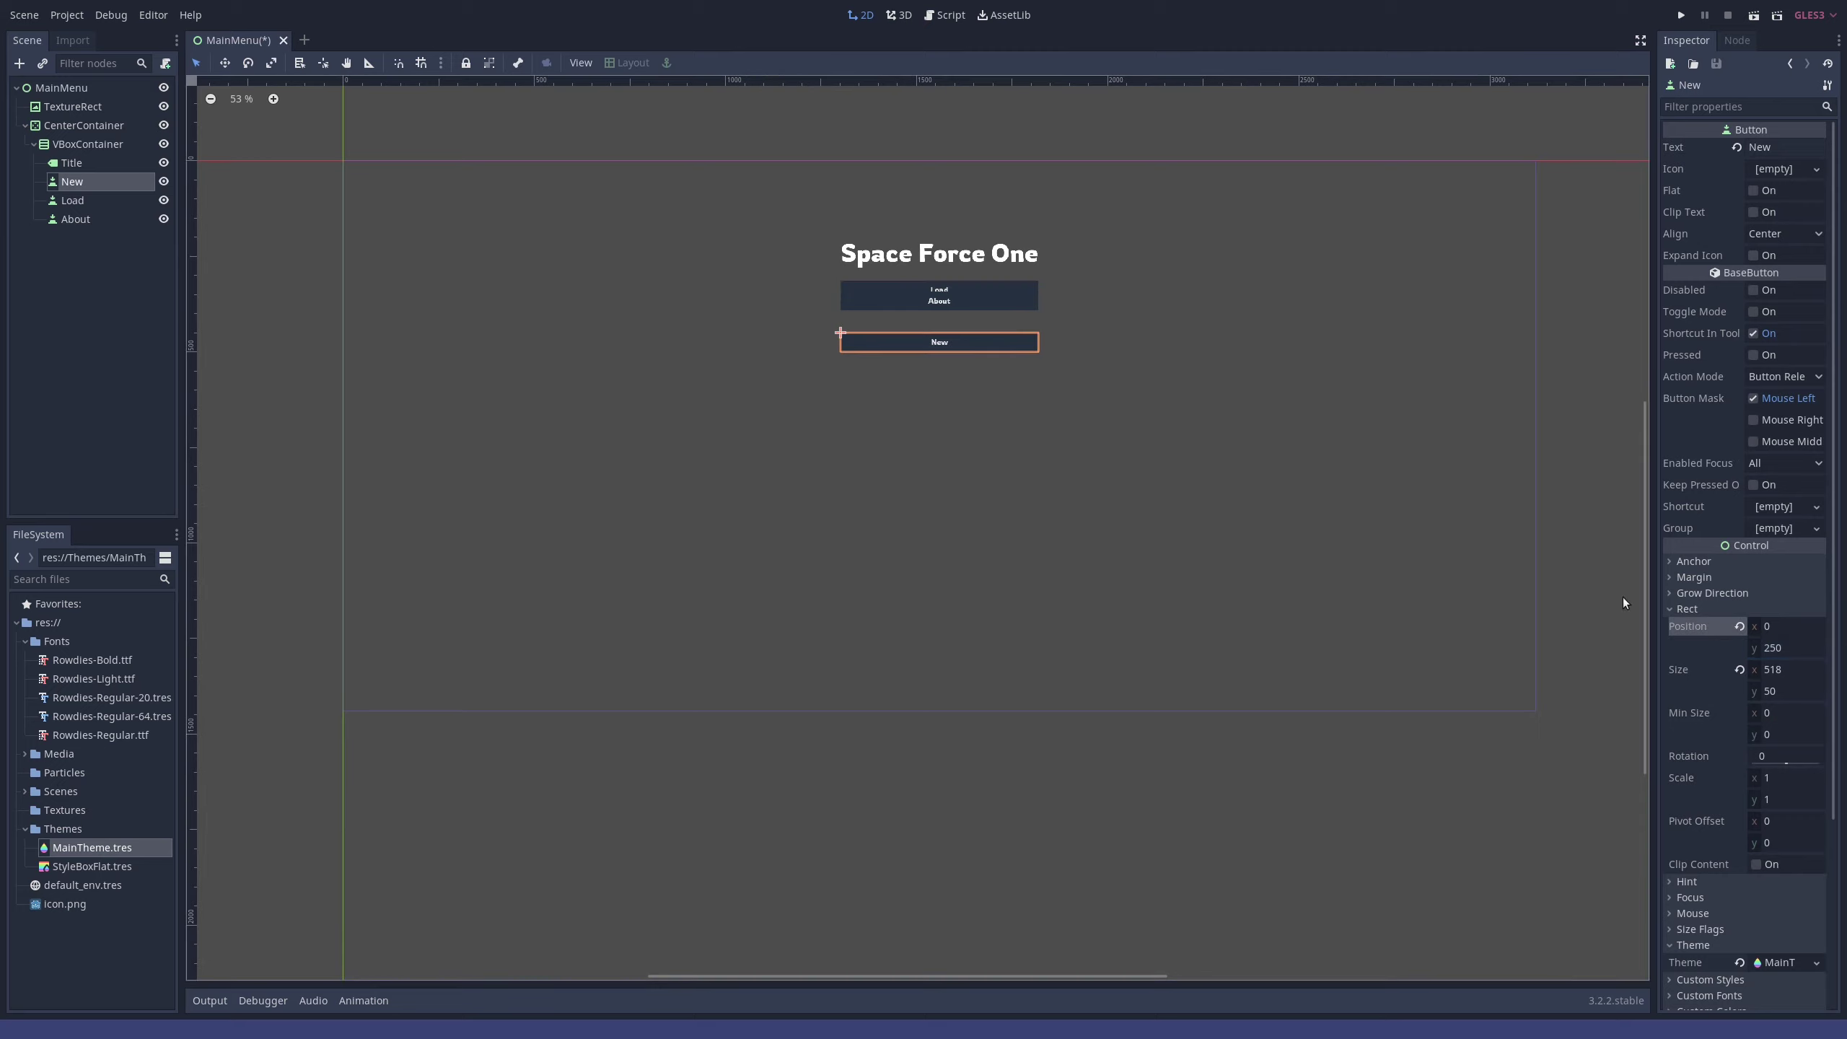
click(1797, 643)
text(200)
key(Return)
scroll(1069, 319, up, 1)
scroll(1017, 320, down, 1)
- Try a Y position of 250 for the Load button, and set it to 260
click(1012, 286)
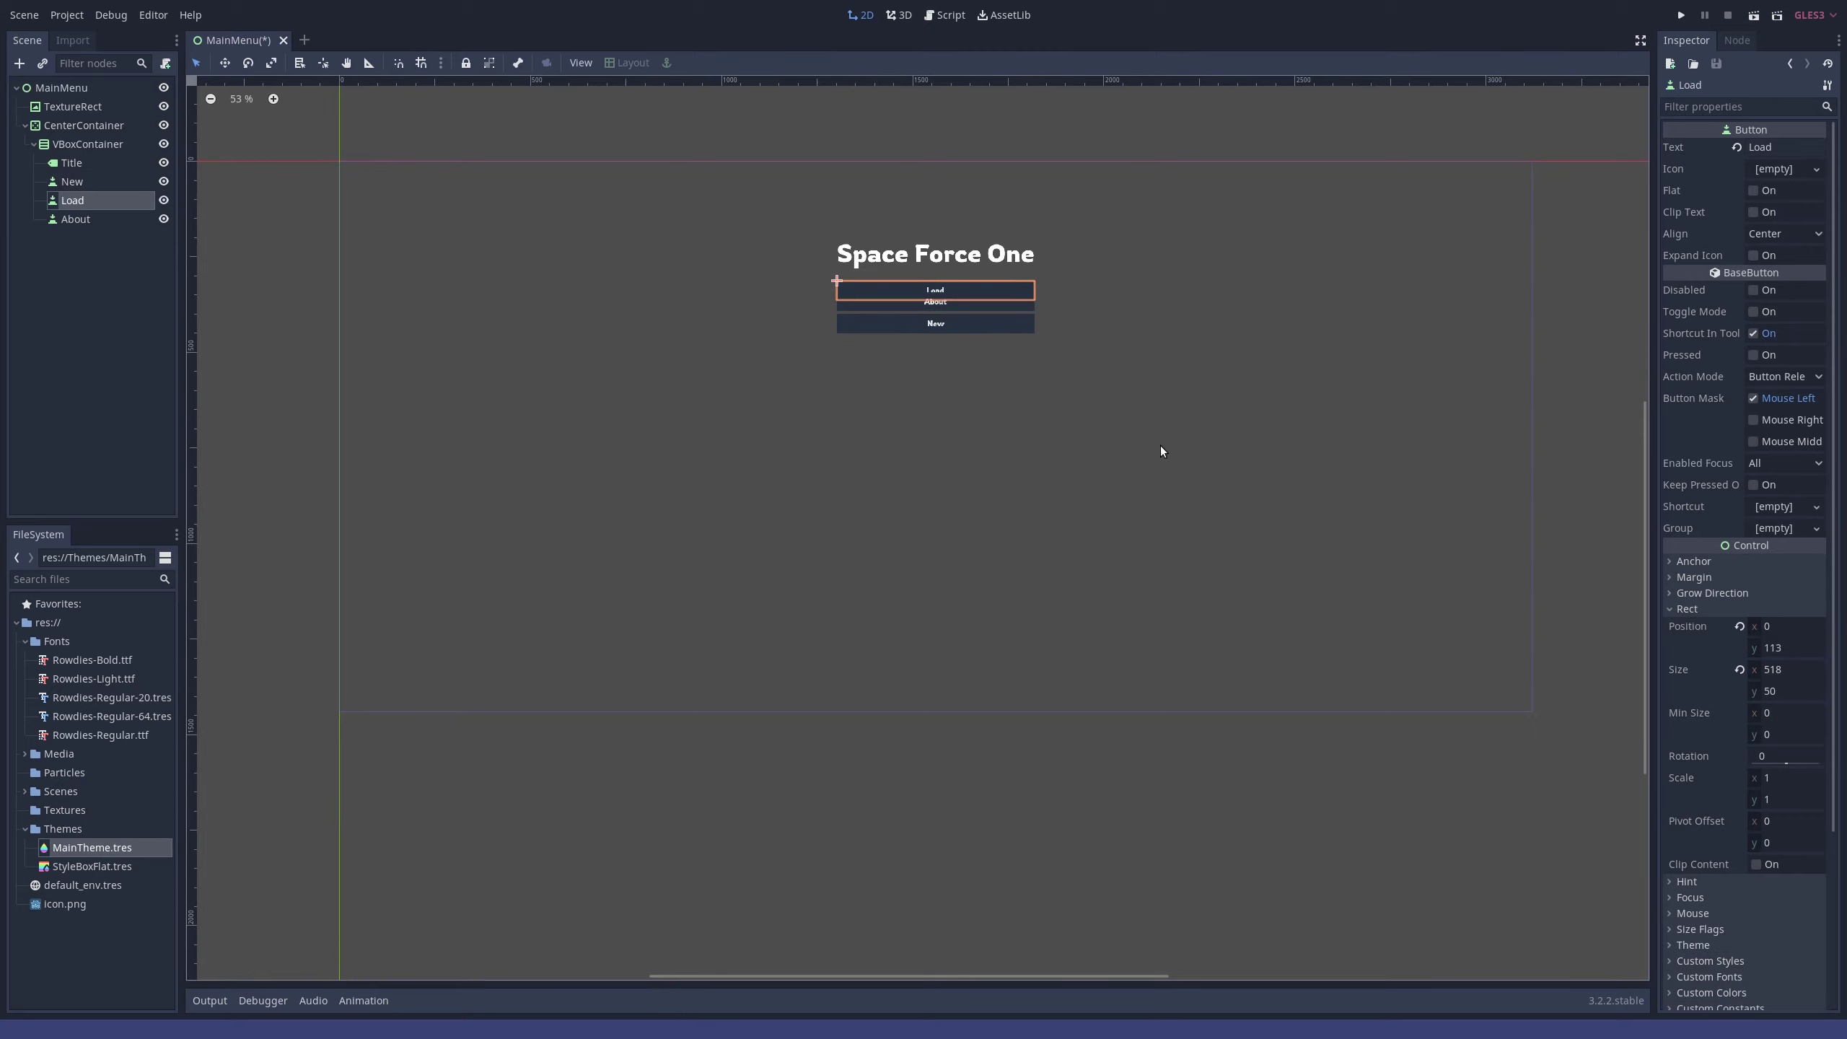
click(1802, 648)
text(250)
key(Return)
click(1801, 648)
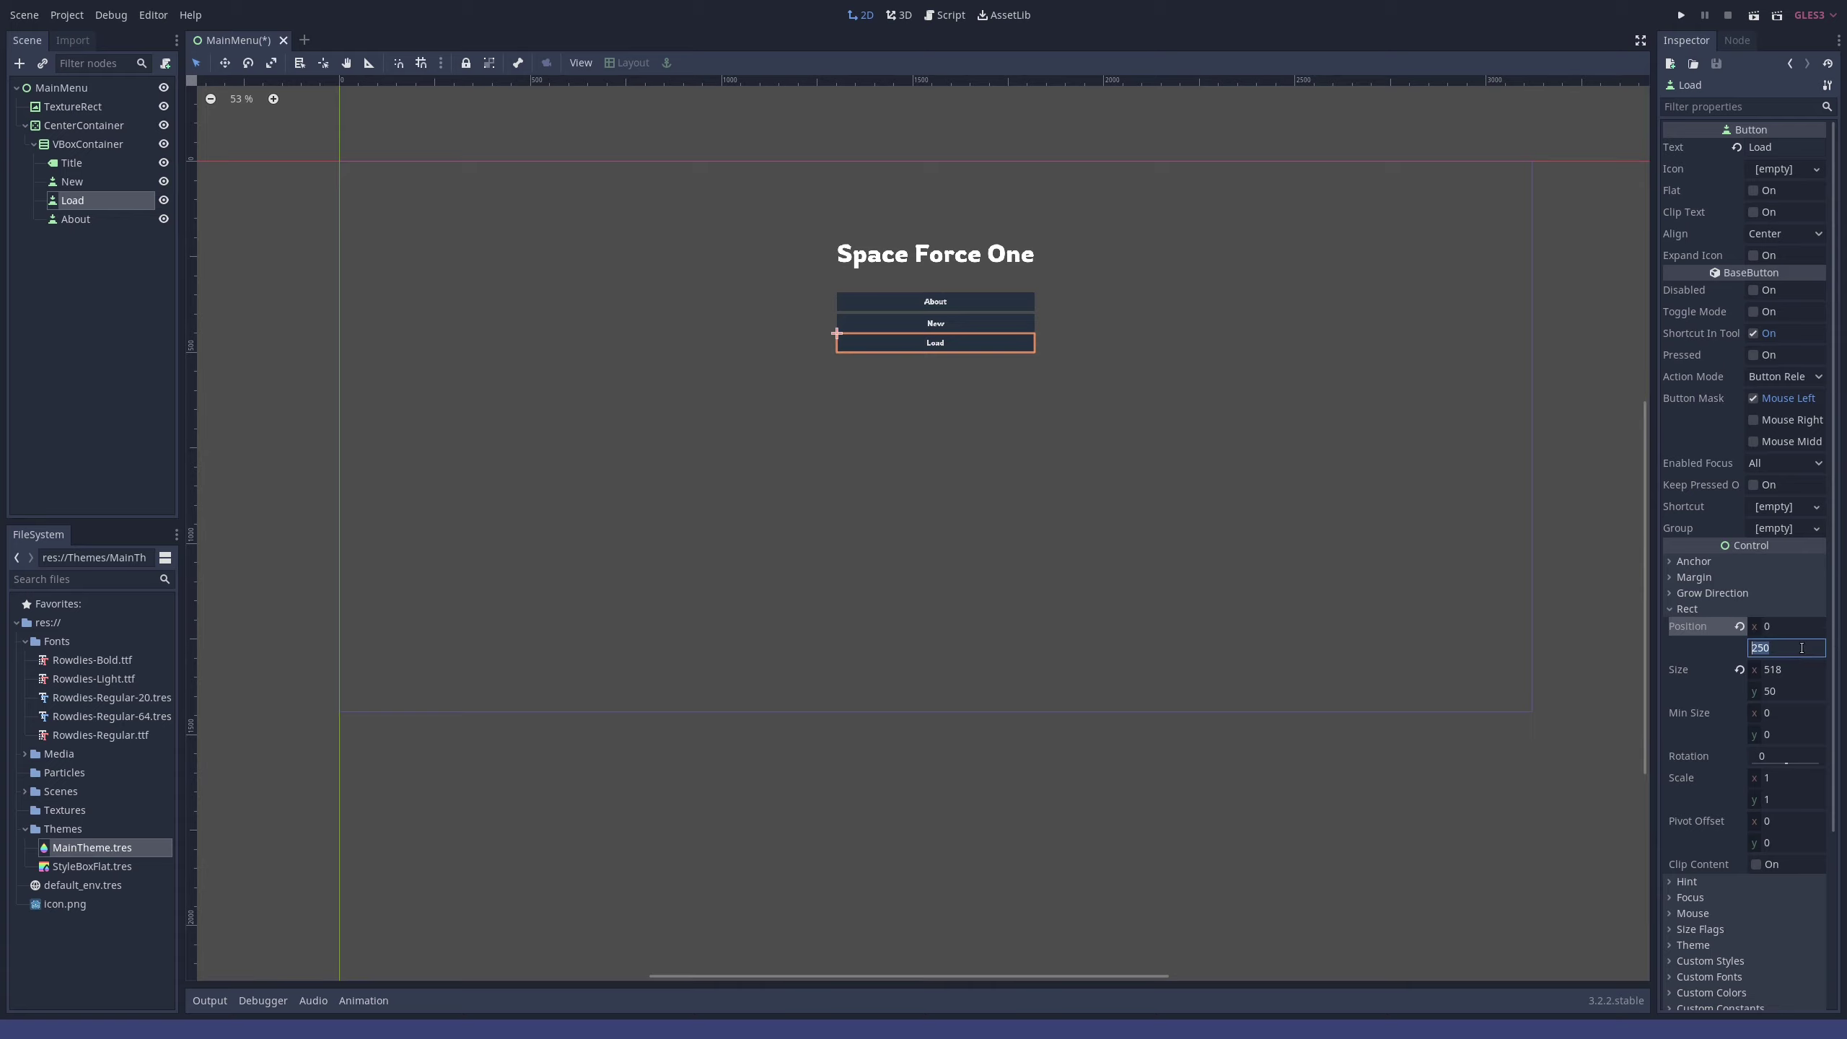
text(260)
key(Return)
- Try a Y position of 360 for the About button, and set it to 320
click(1011, 301)
click(1798, 644)
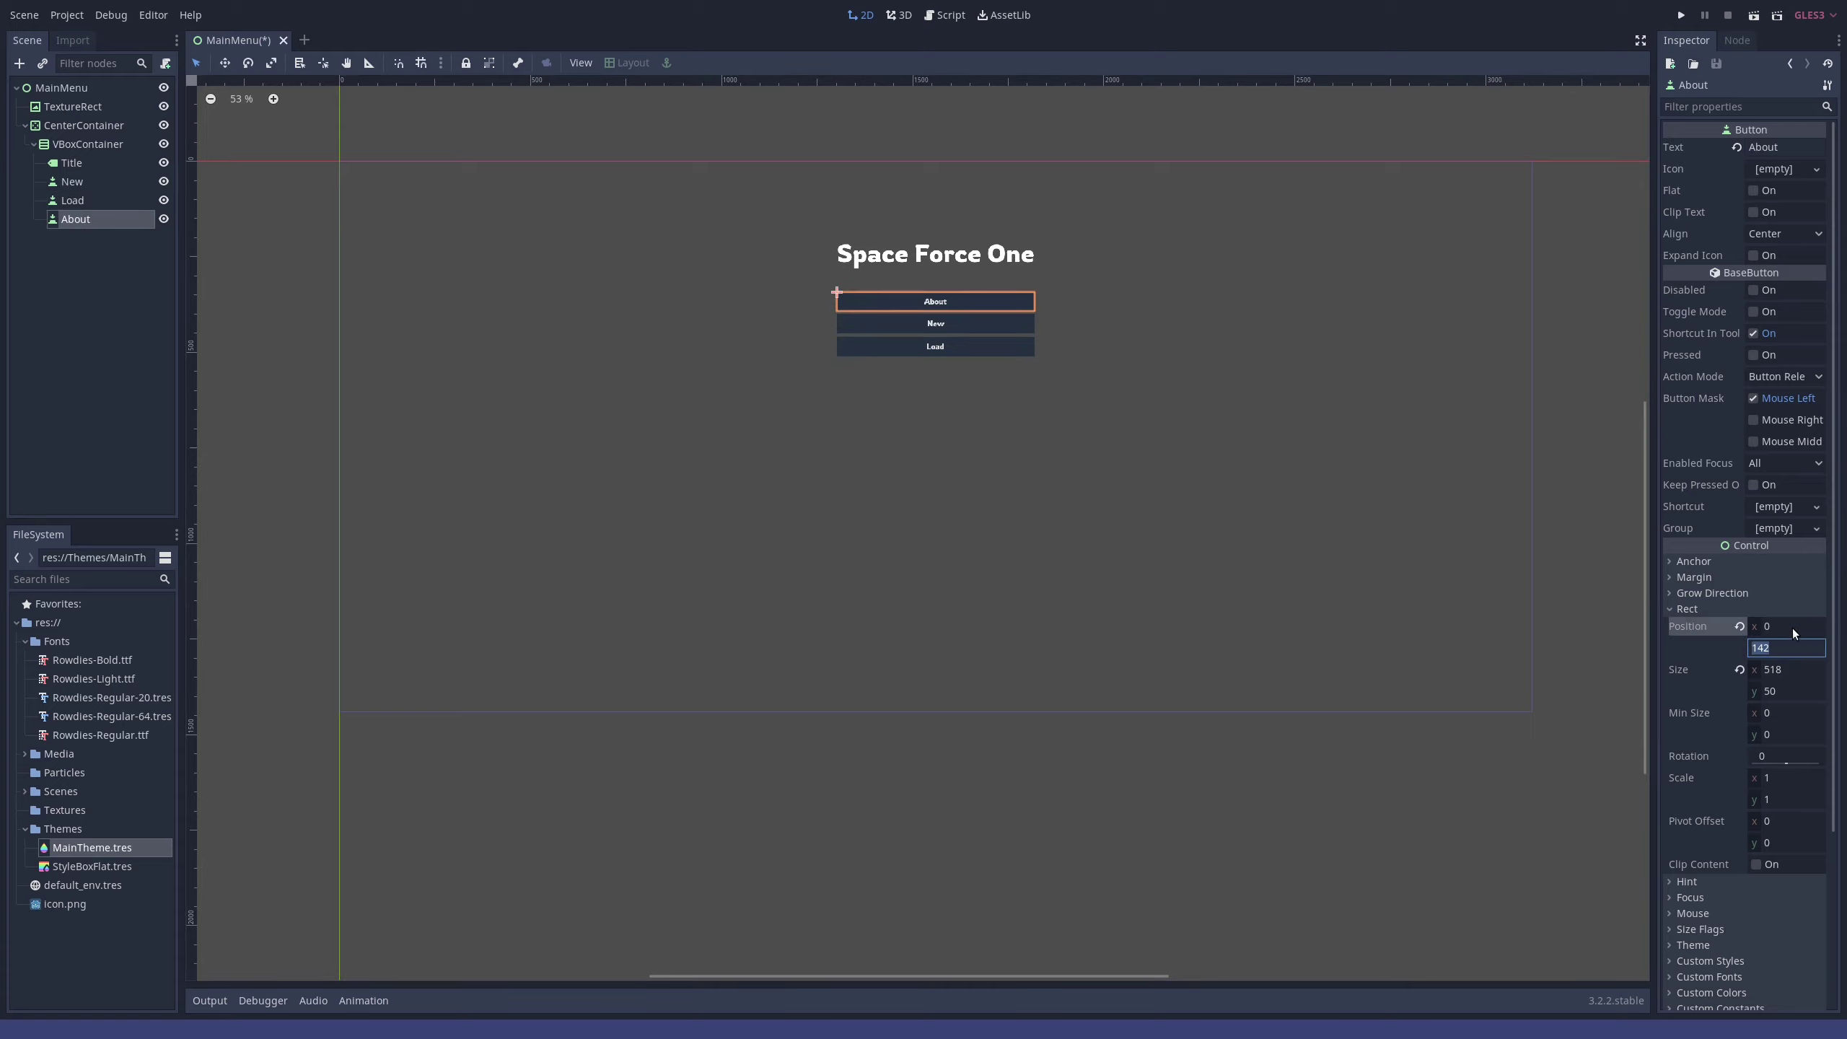
text(360)
key(Return)
click(1796, 646)
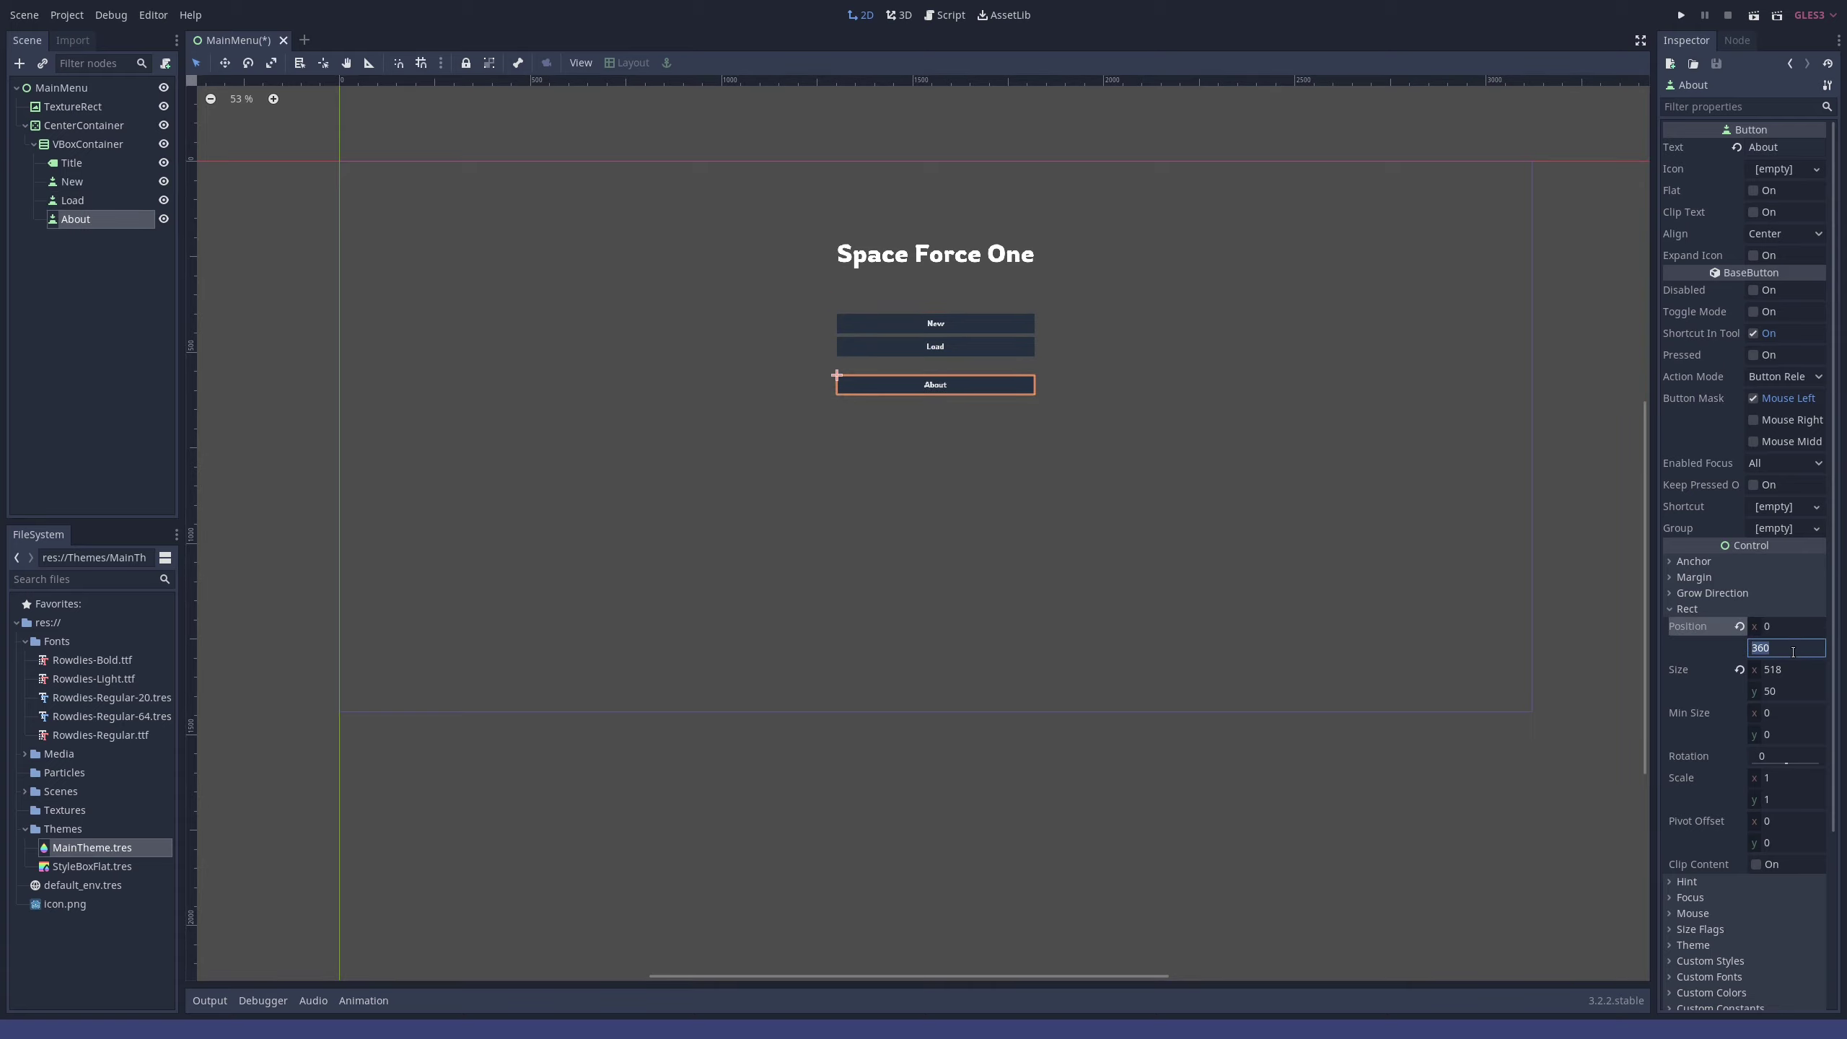
text(320)
key(Return)
drag(1279, 471, 1281, 468)
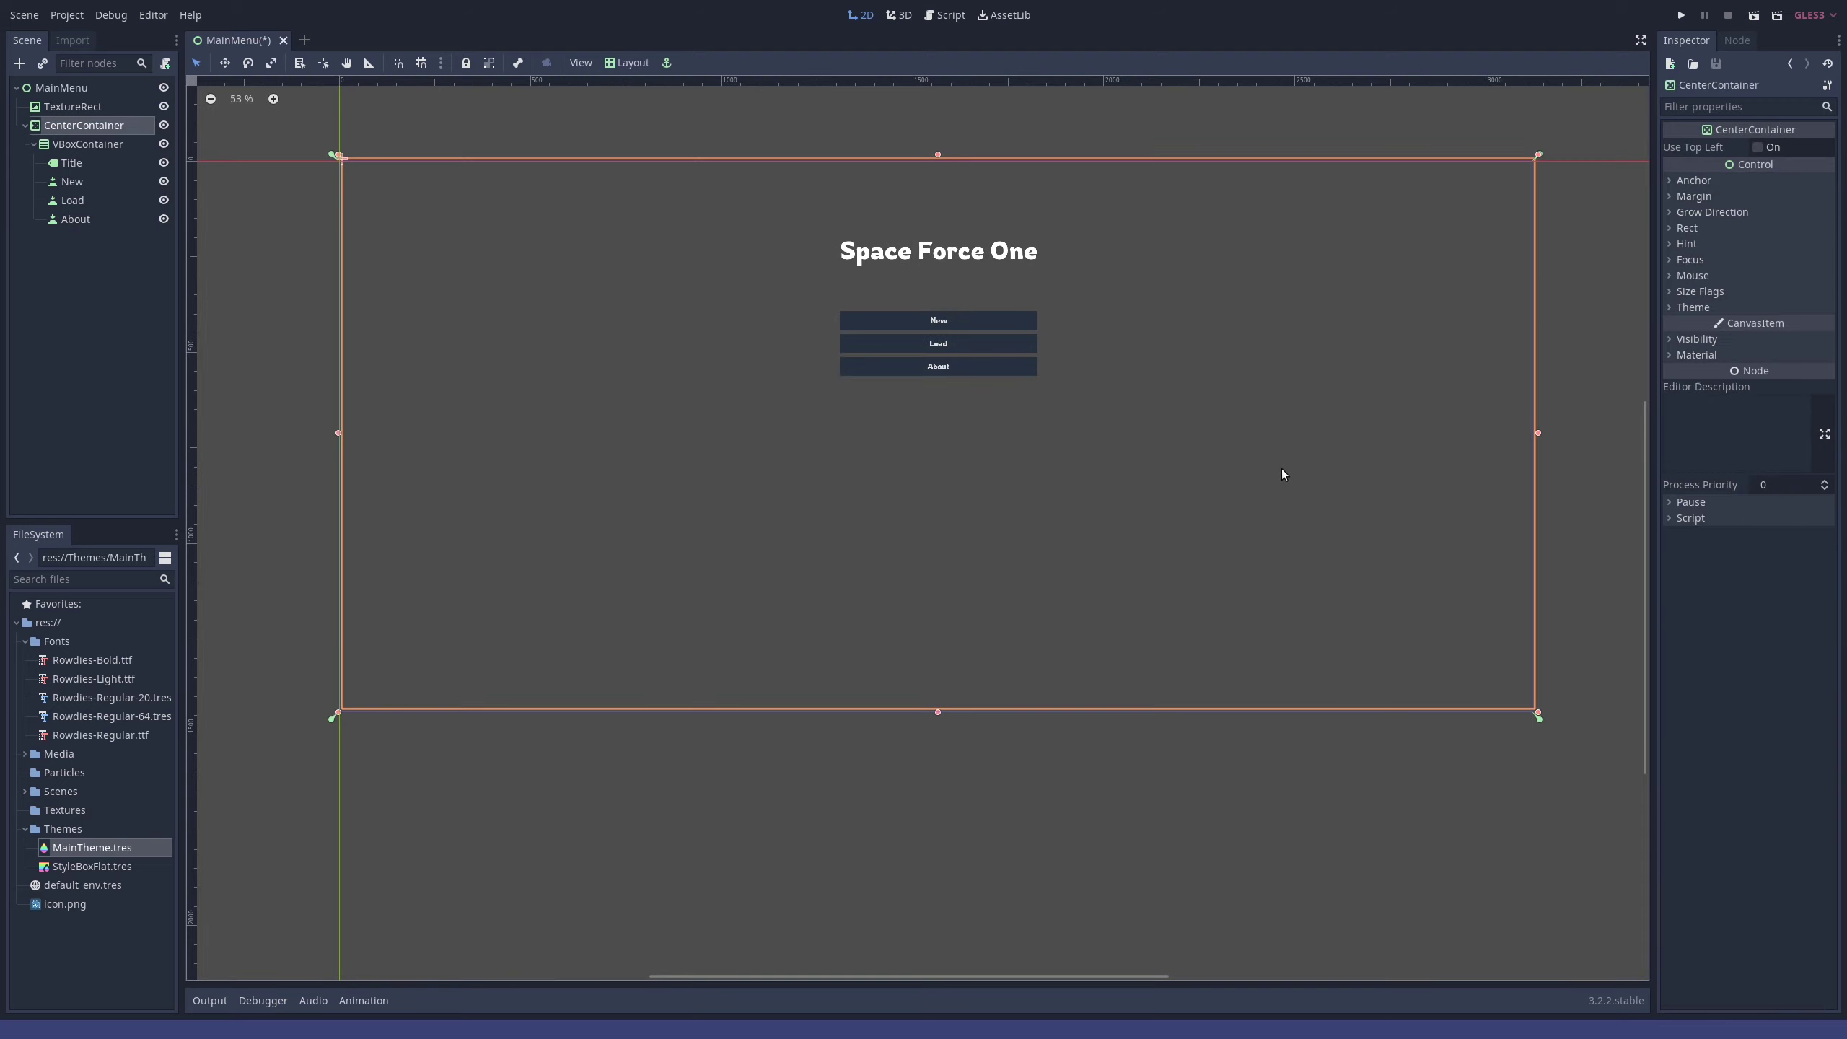
click(1156, 846)
scroll(1134, 553, down, 4)
scroll(1003, 383, up, 6)
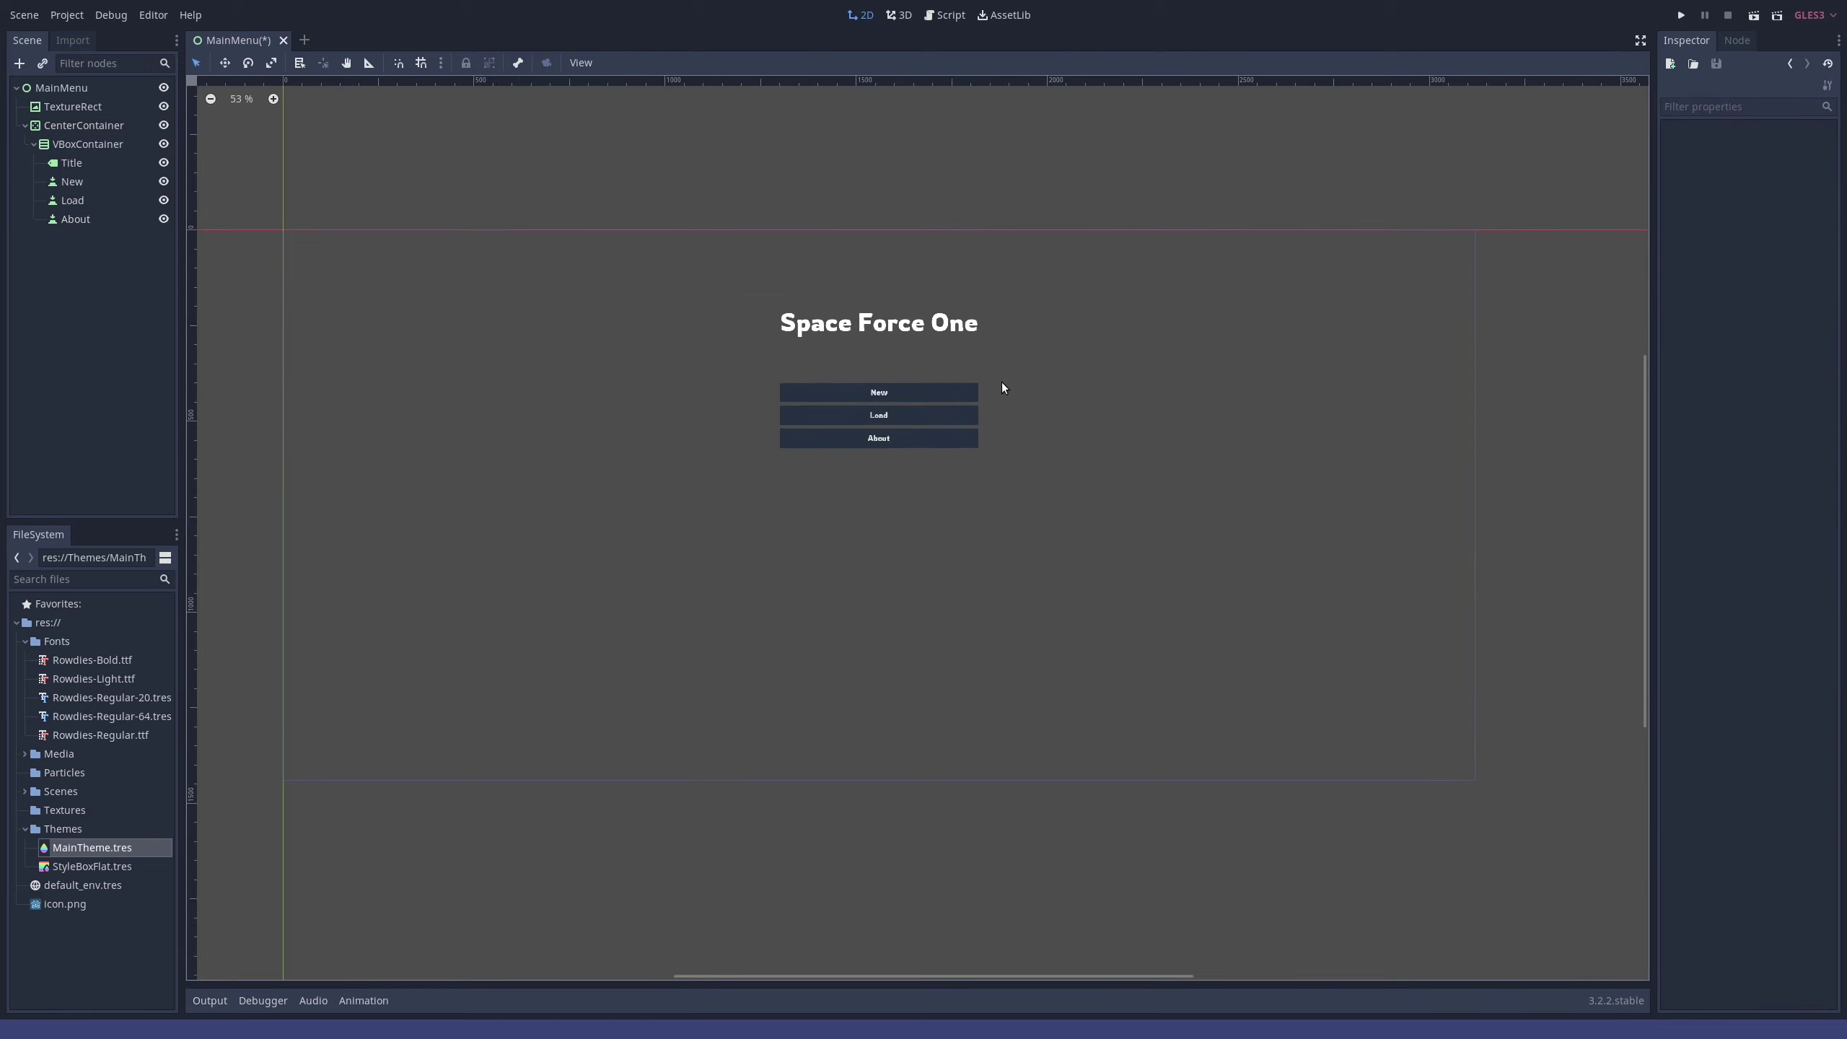
- Rename the font resource Rowdies-Regular-20.tres as Rowdies-Regular-32.tres
click(147, 700)
right_click(148, 700)
click(202, 844)
drag(902, 515, 888, 513)
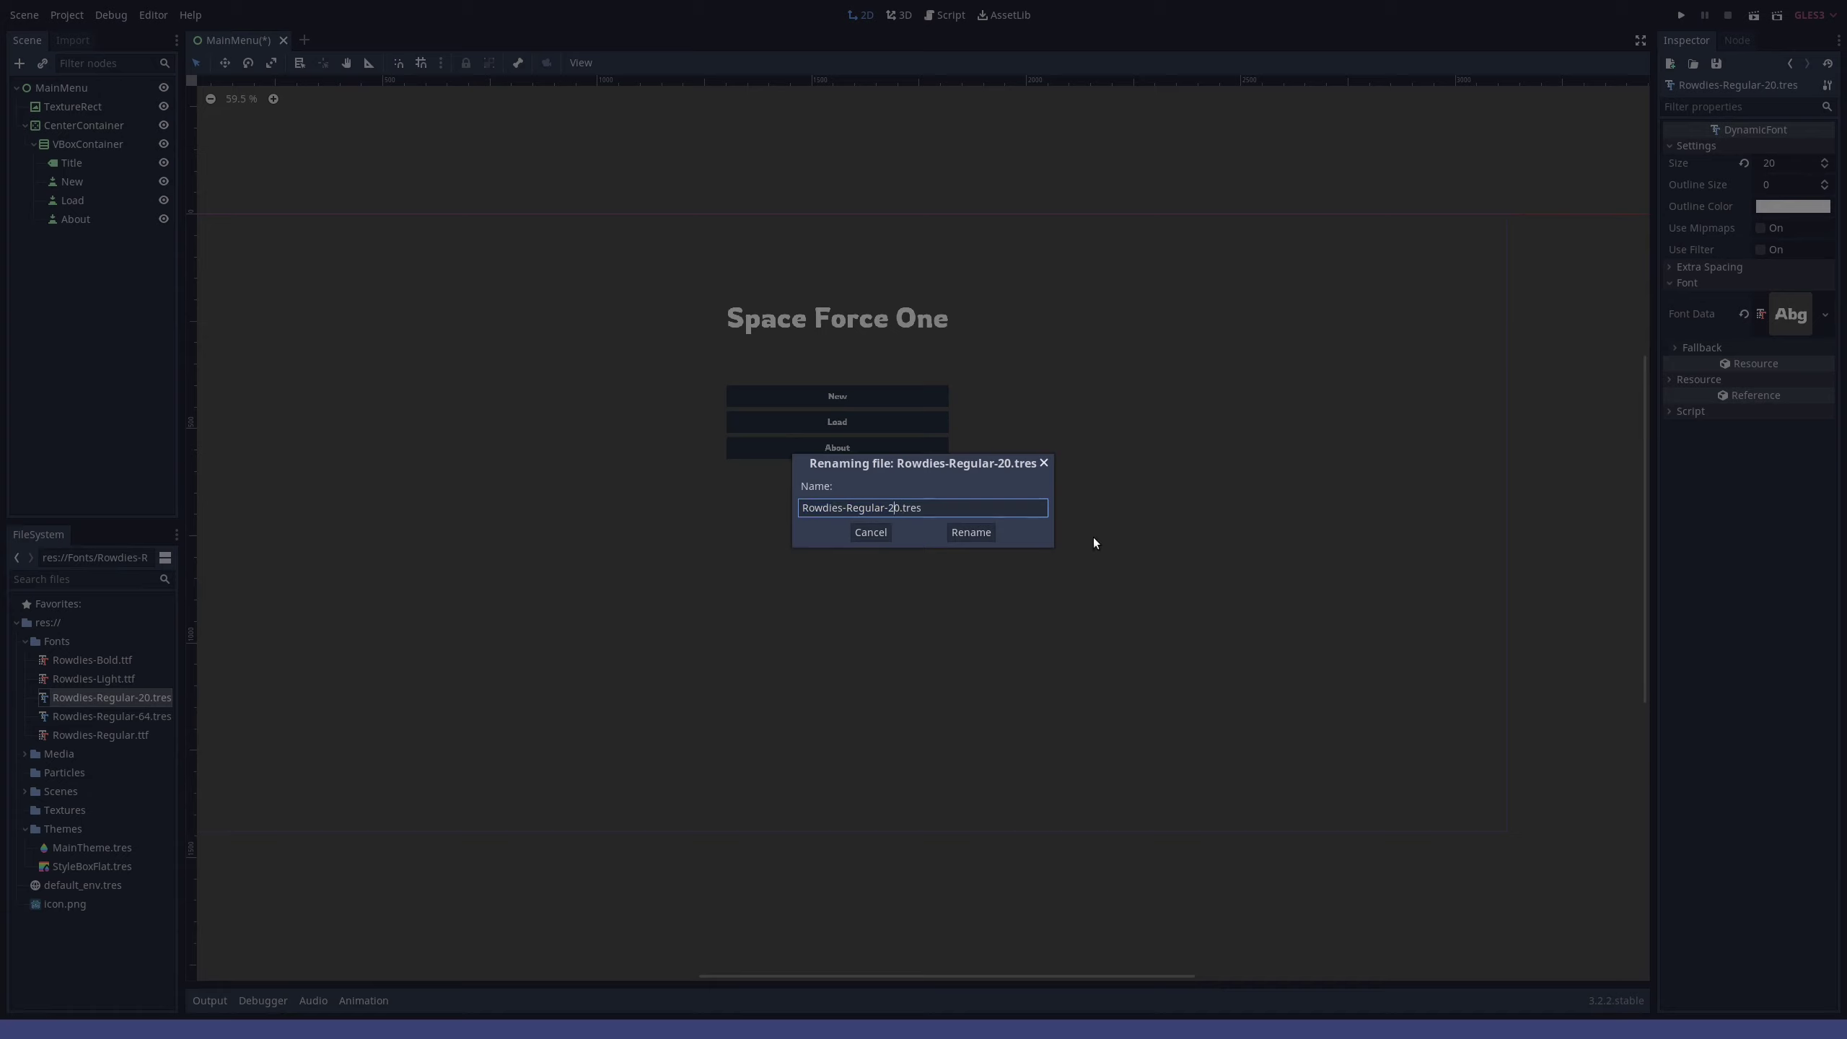
text(32)
key(Return)
right_click(144, 697)
click(211, 842)
key(End)
key(Left)
key(Left)
key(Left)
key(Left)
key(Left)
key(BackSpace)
text(2)
key(Return)
- Set the font size of Rowdies-Regular-32.tres to 32
double_click(135, 696)
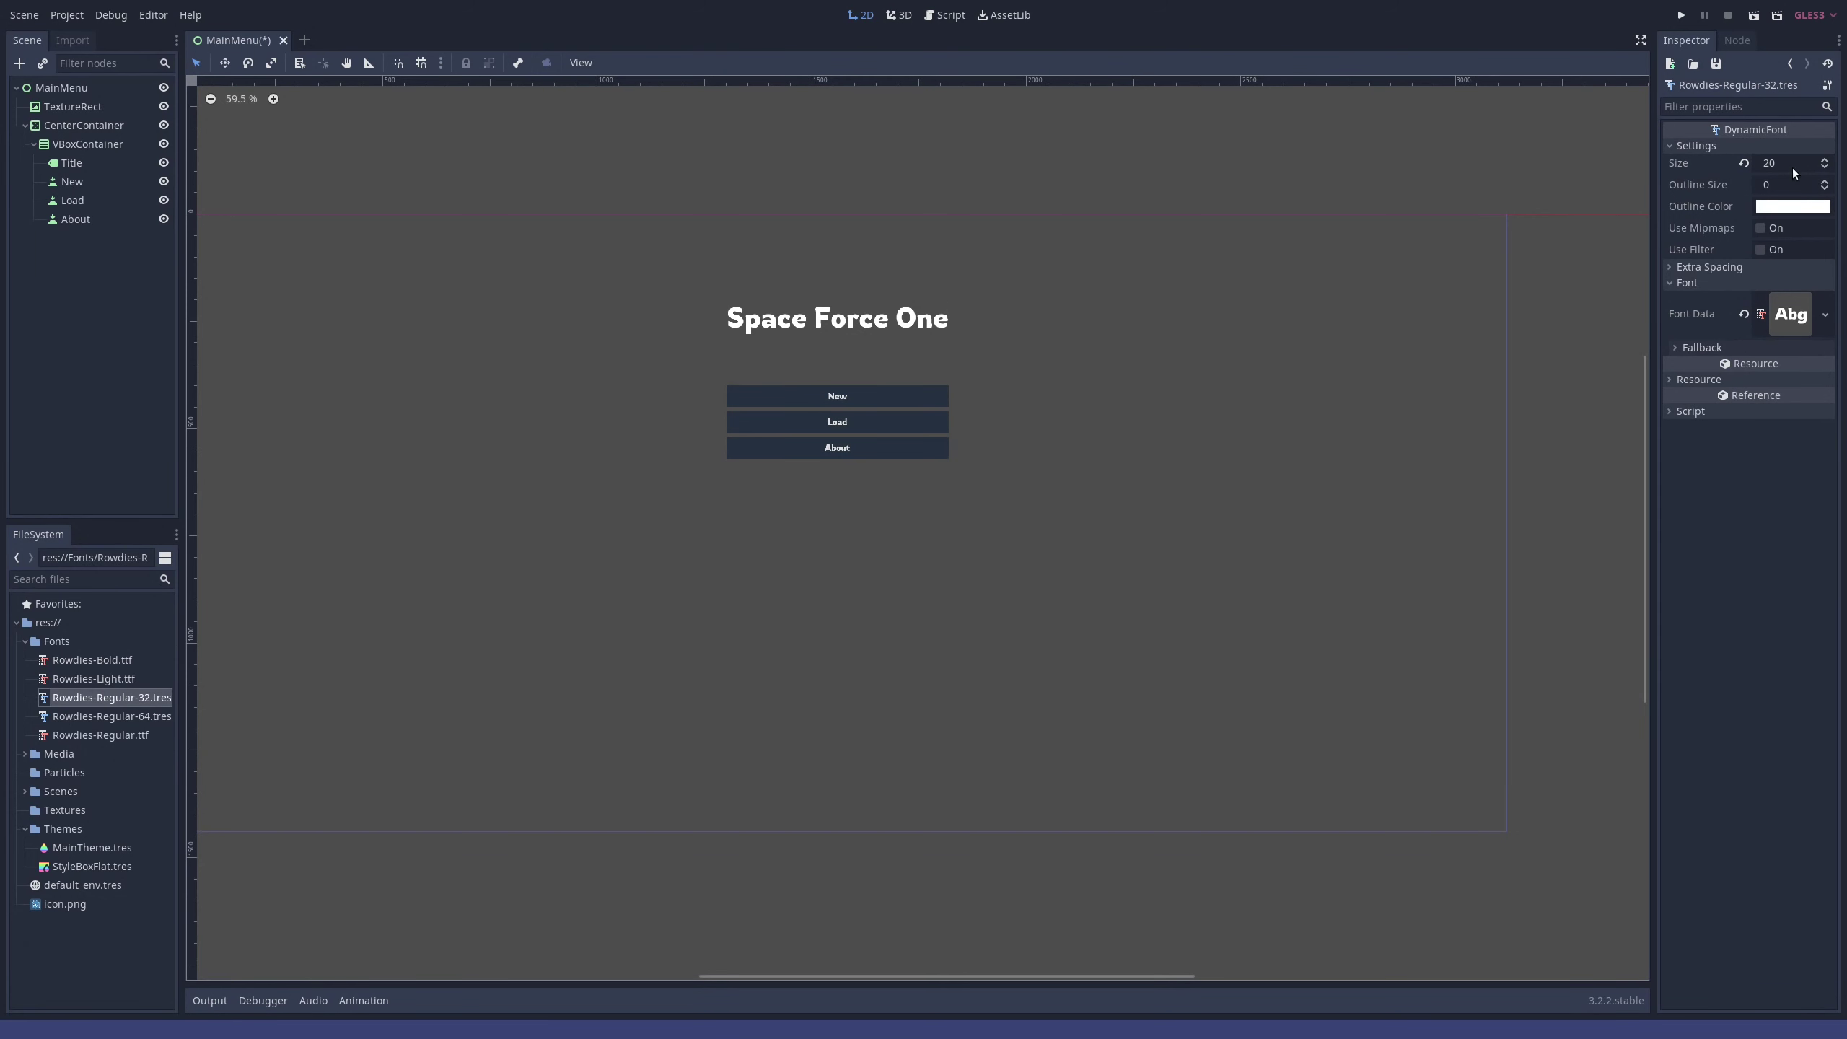
click(1793, 166)
text(32)
key(Return)
scroll(858, 501, down, 3)
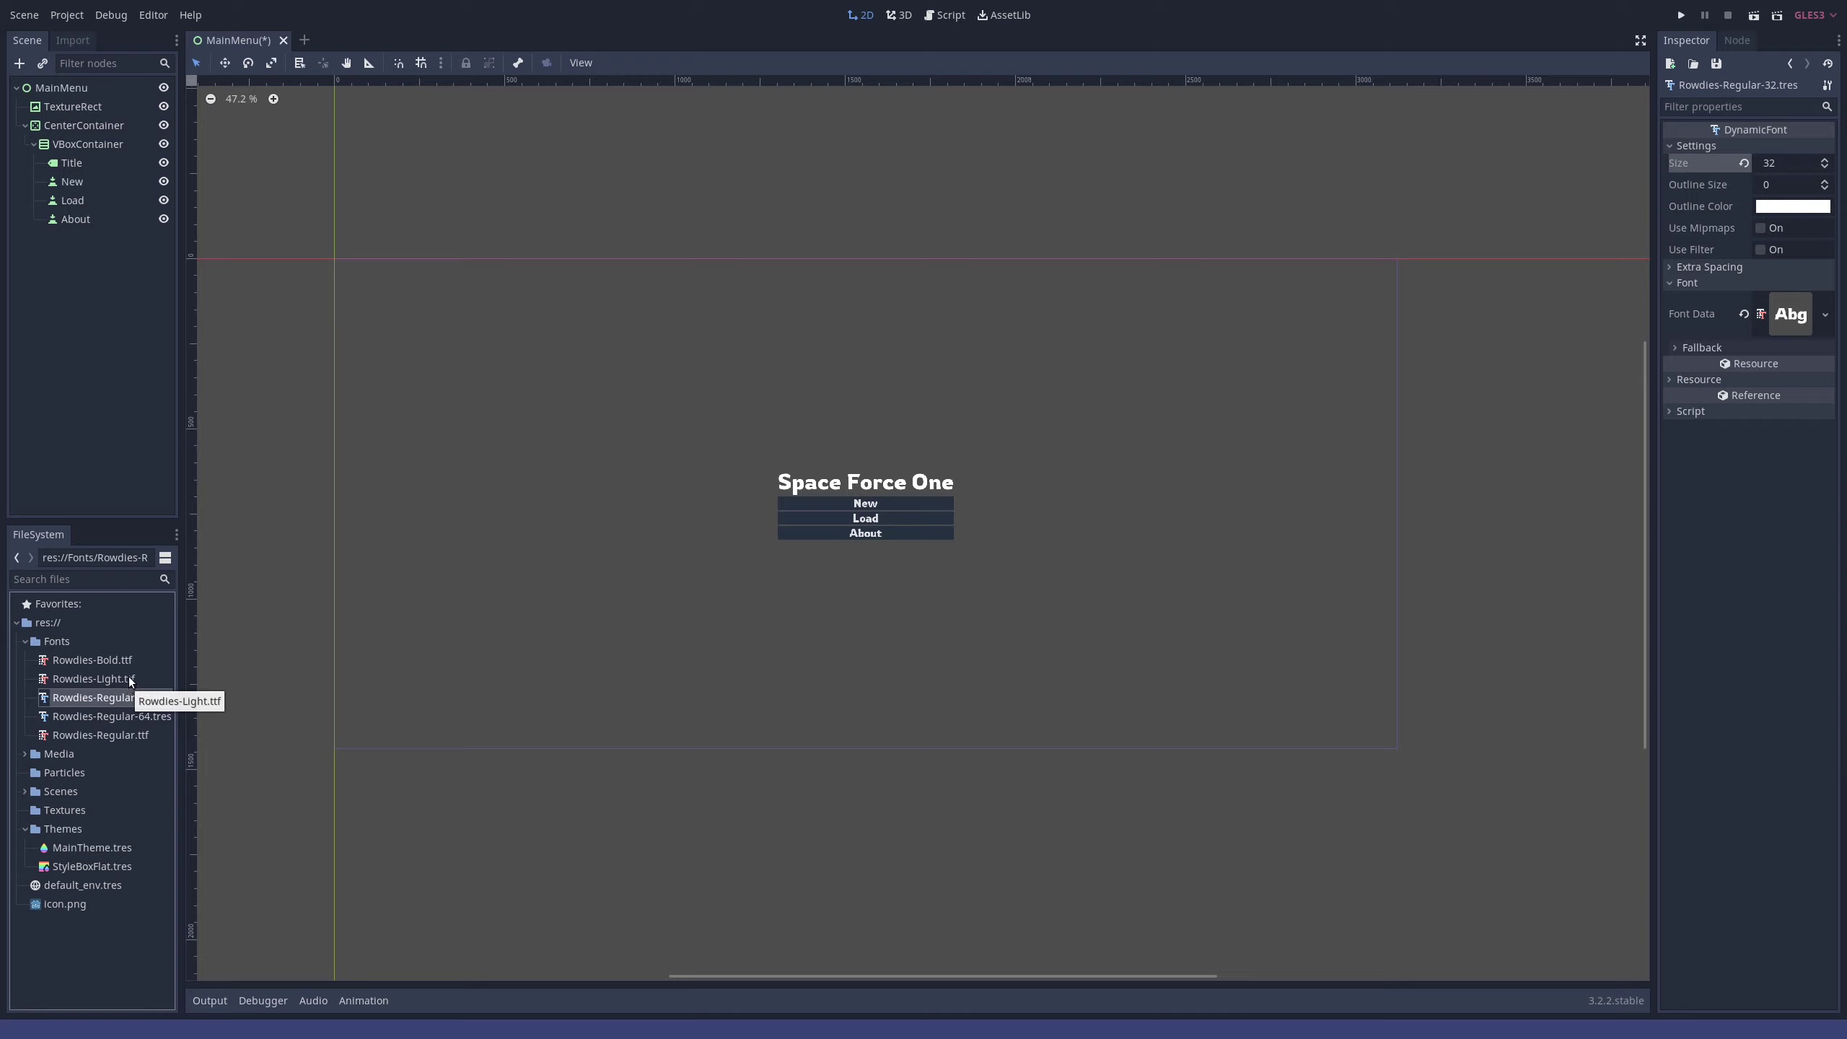
click(120, 711)
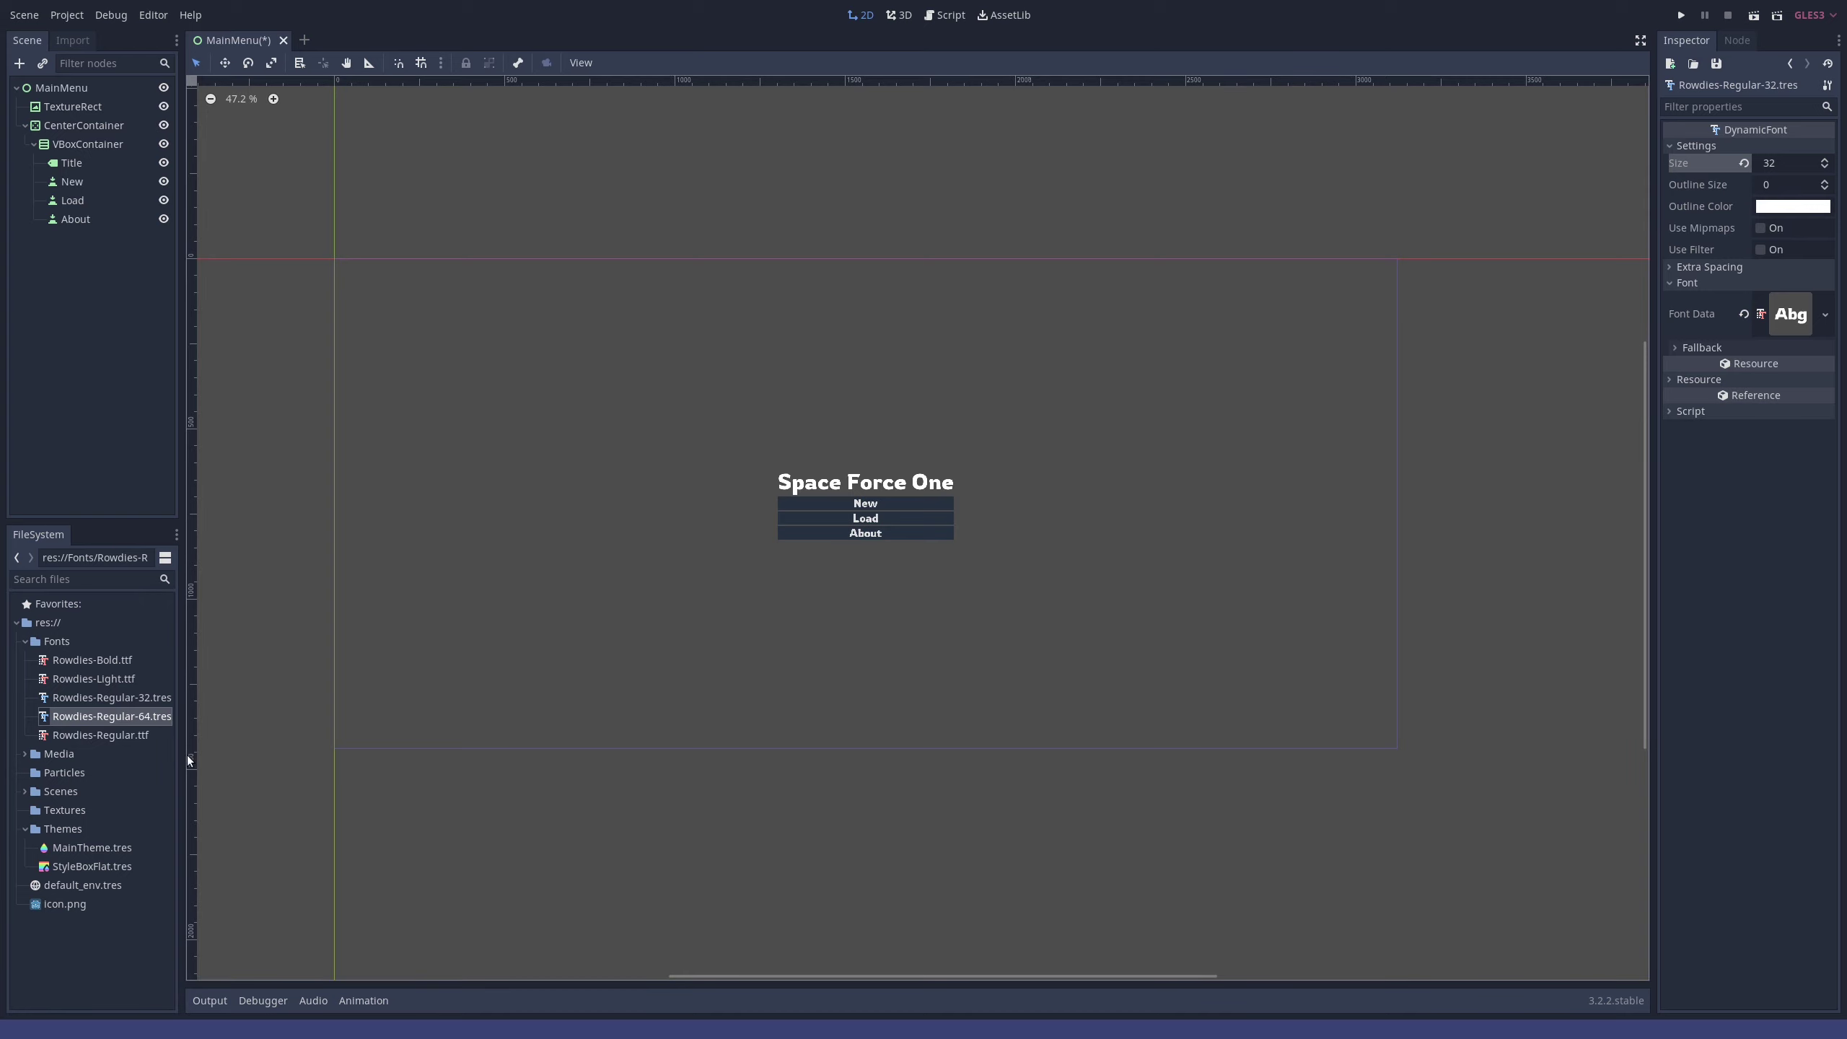
click(92, 848)
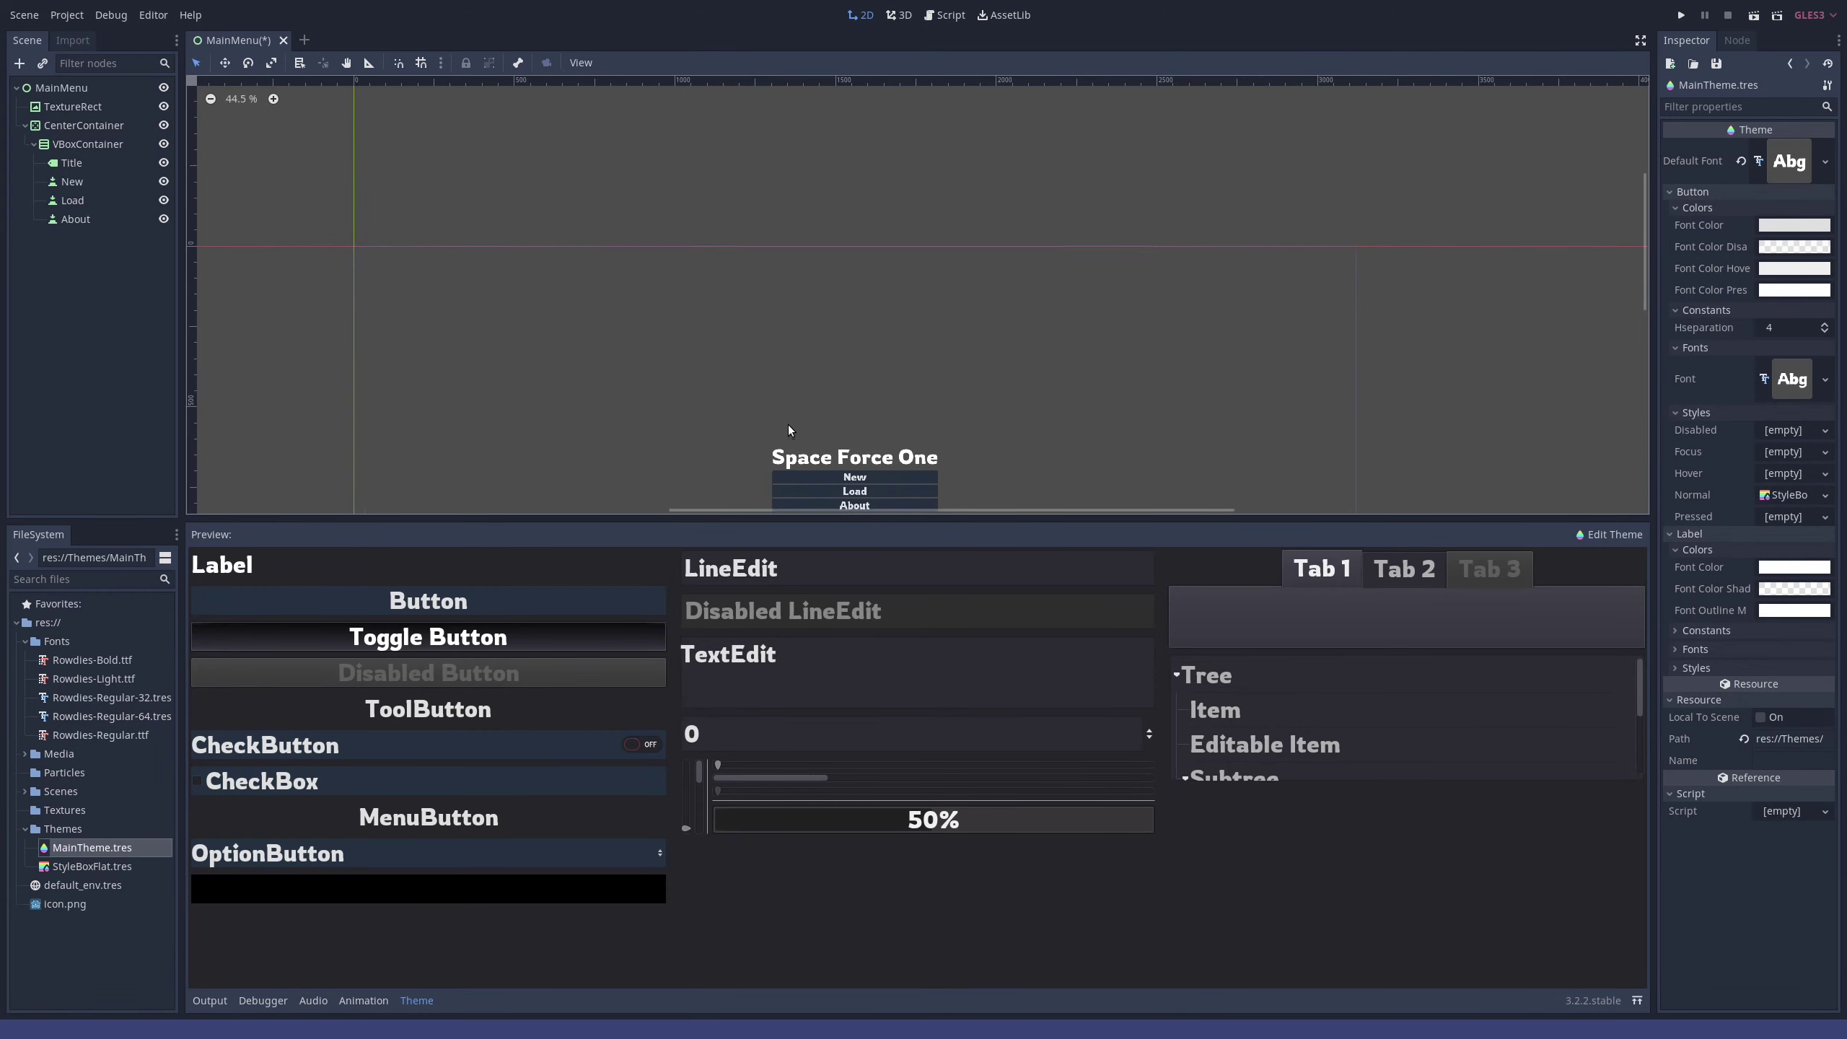
scroll(874, 352, up, 5)
scroll(1410, 252, down, 3)
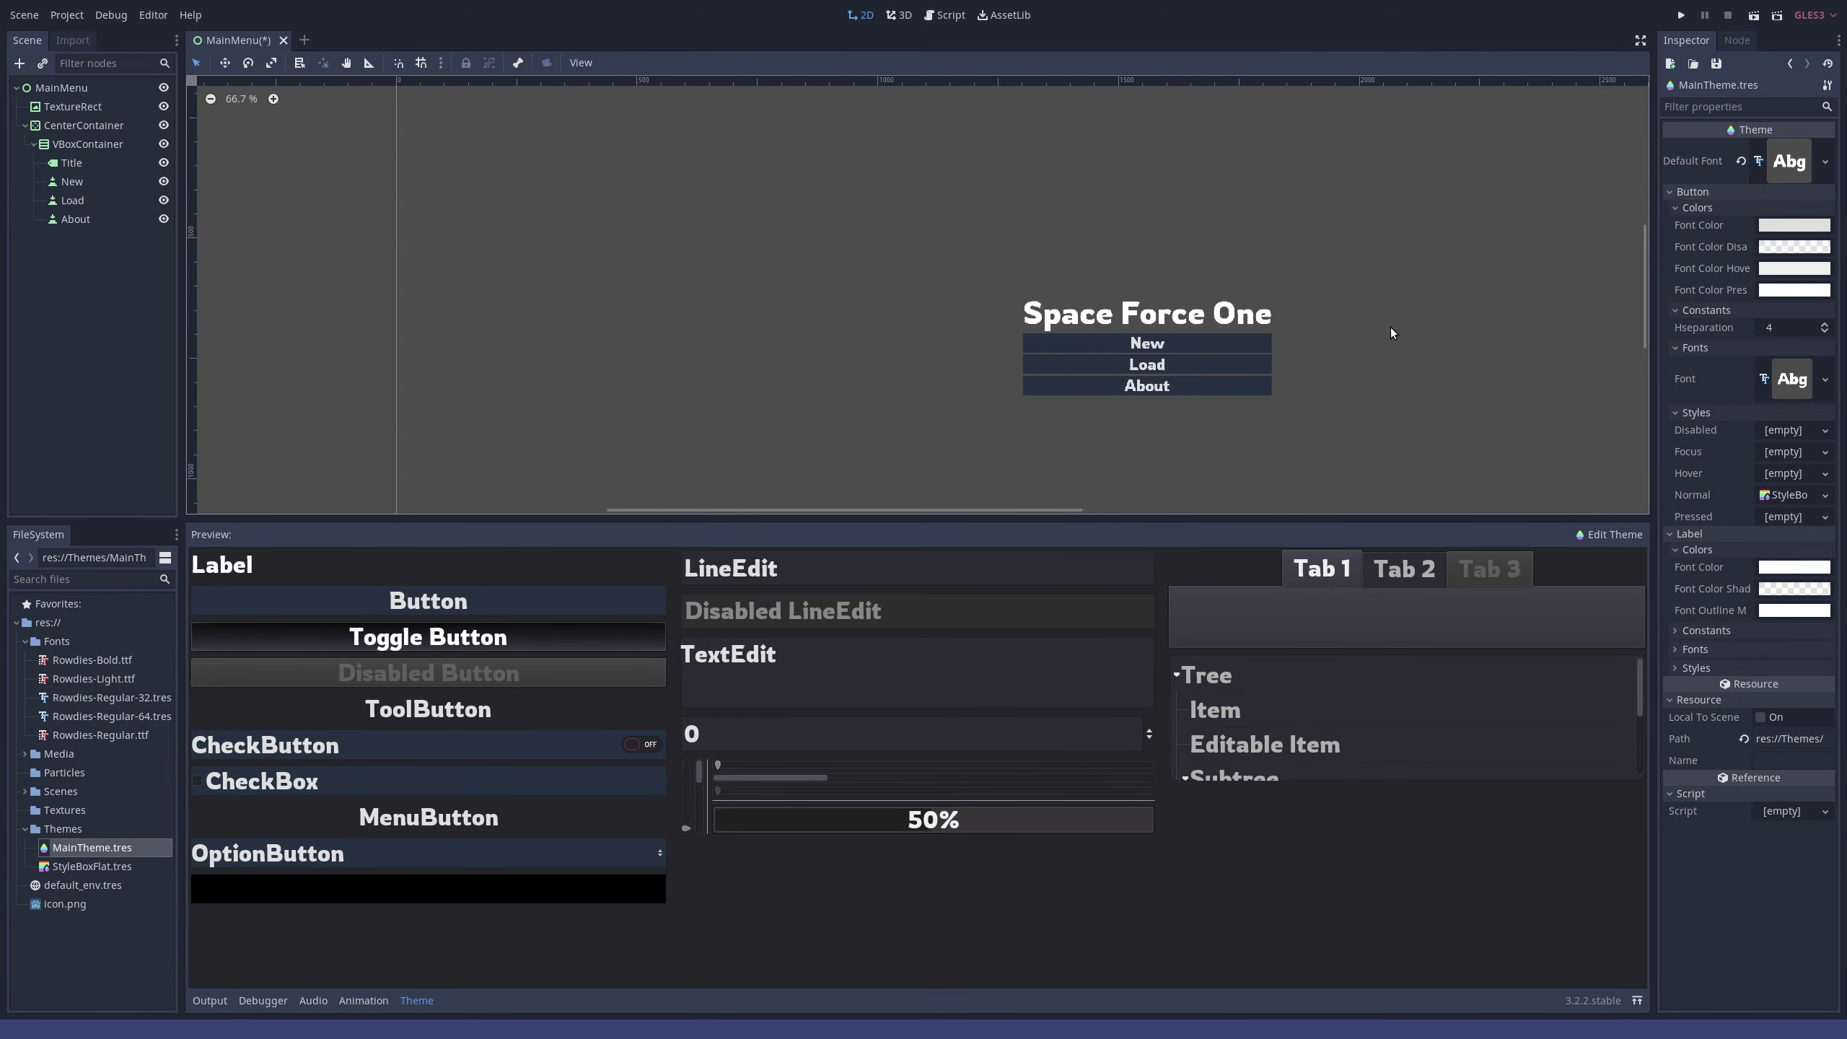
- Add an HSeparator node inside the VBoxContainer, between the Title and New nodes
click(83, 145)
right_click(83, 145)
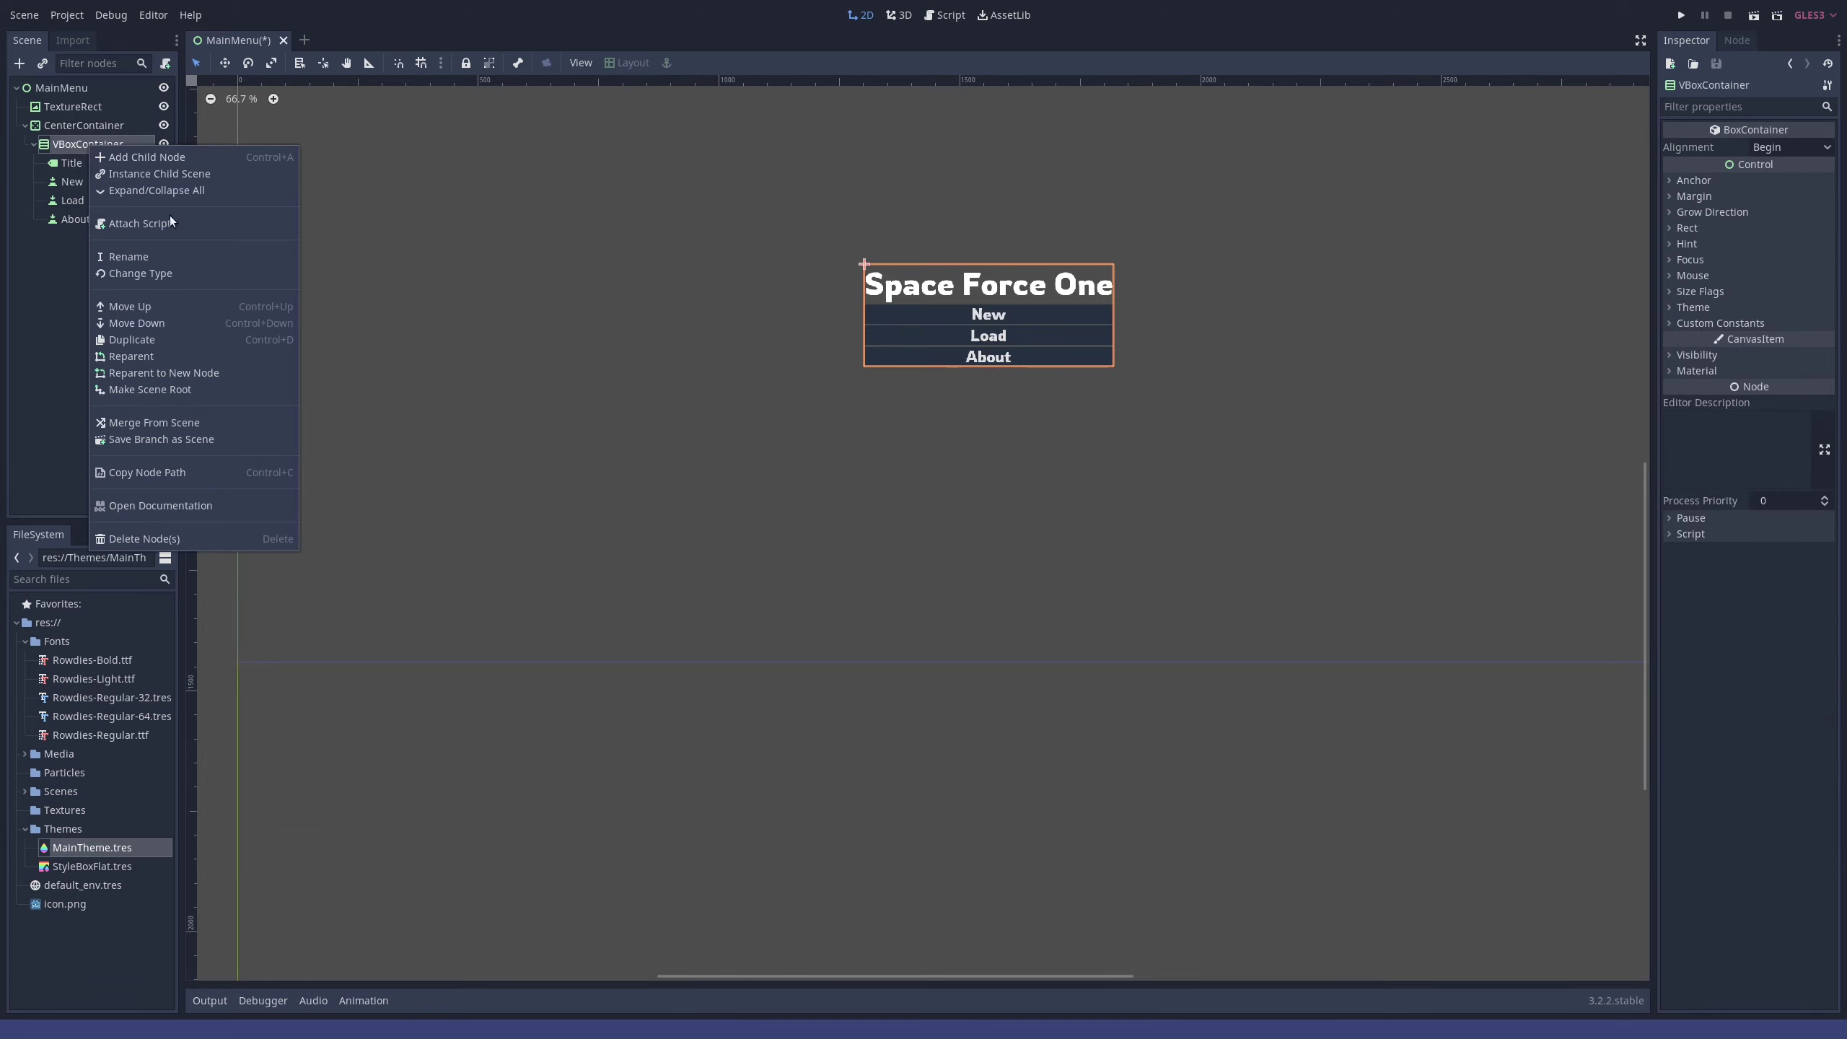
click(131, 156)
click(741, 396)
click(752, 528)
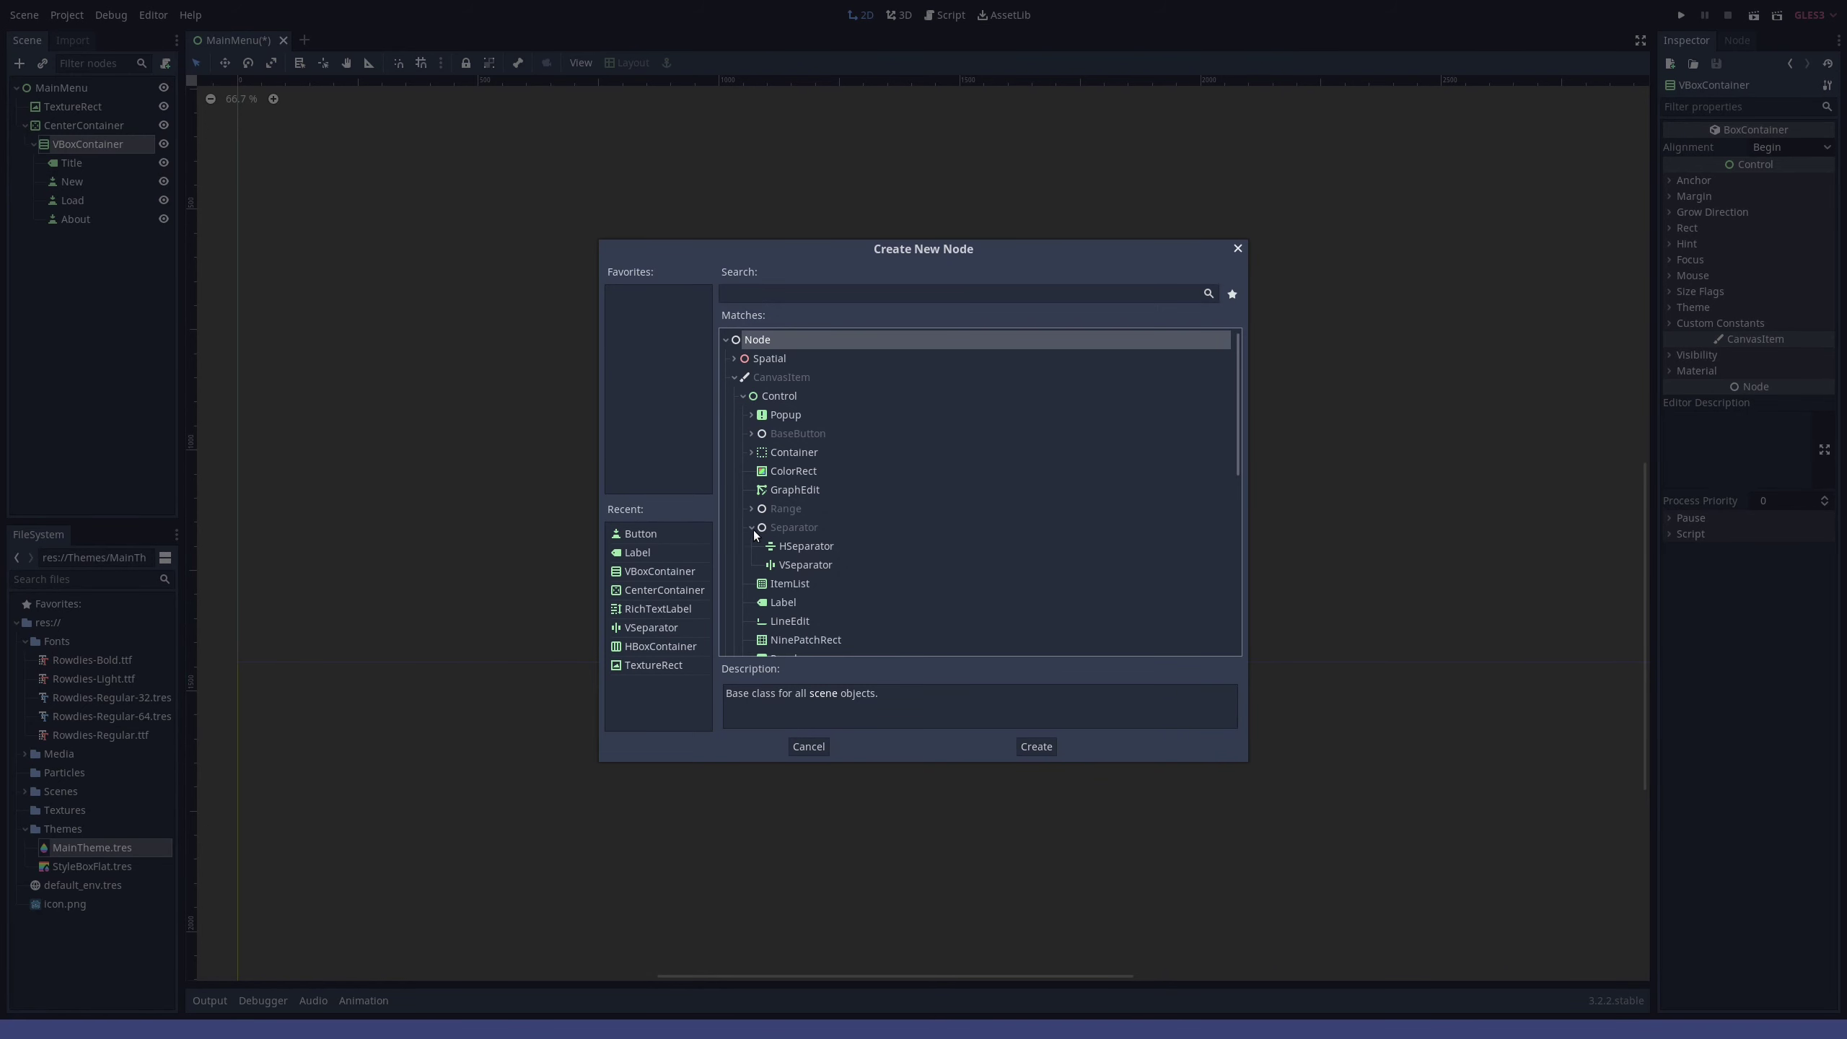
click(805, 546)
click(1036, 746)
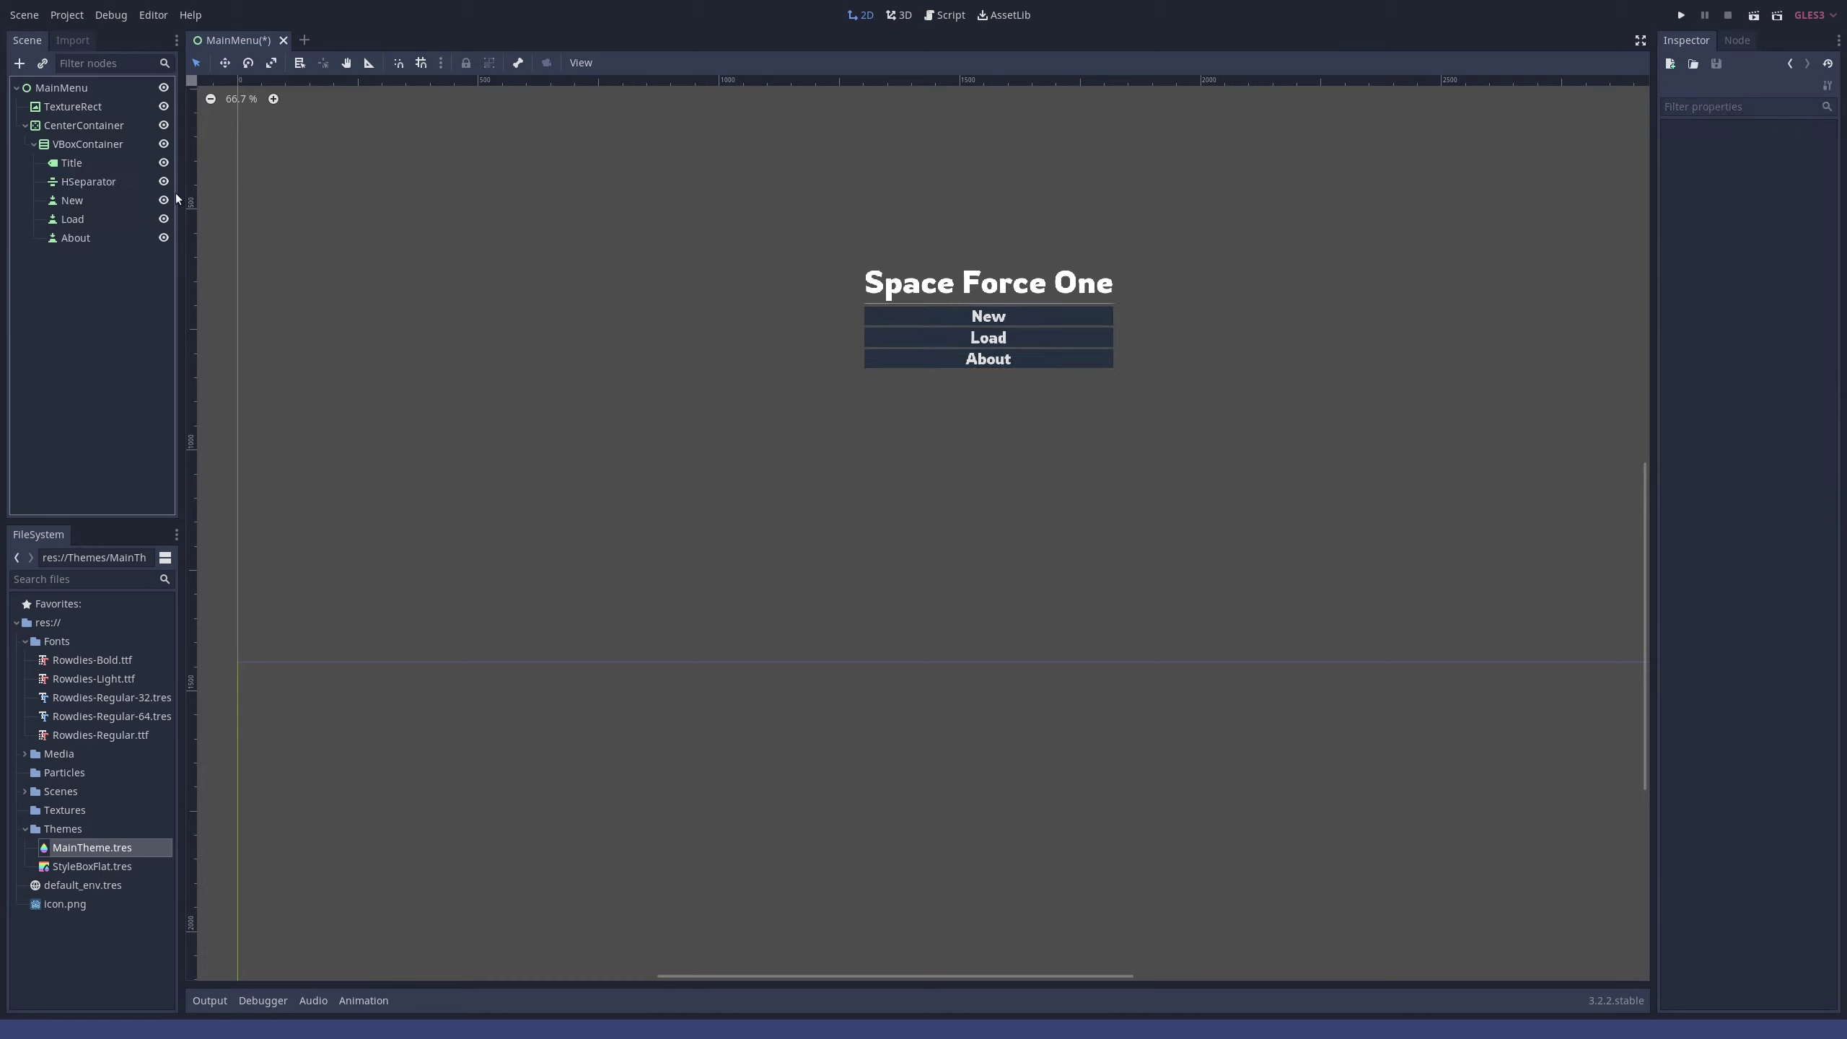
- Try switching off the vertical Fill size flag of the HSeparator
click(100, 185)
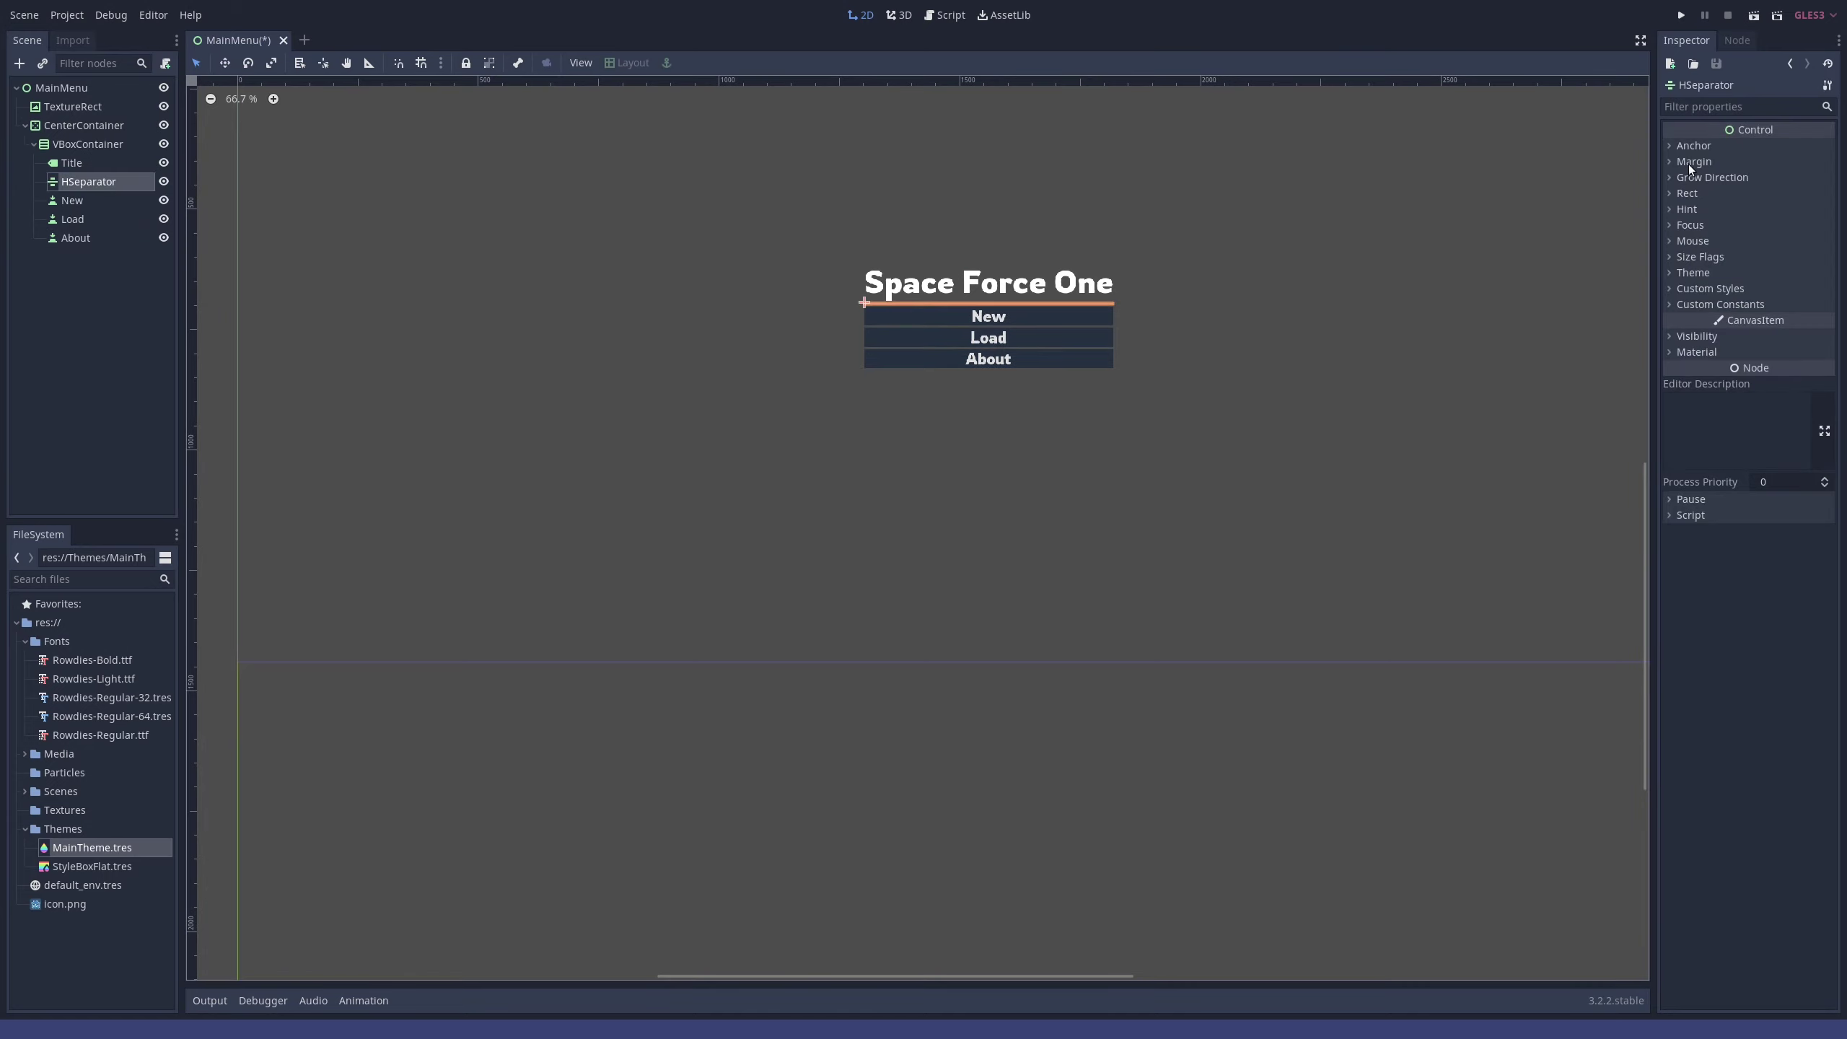
click(1670, 256)
click(1765, 382)
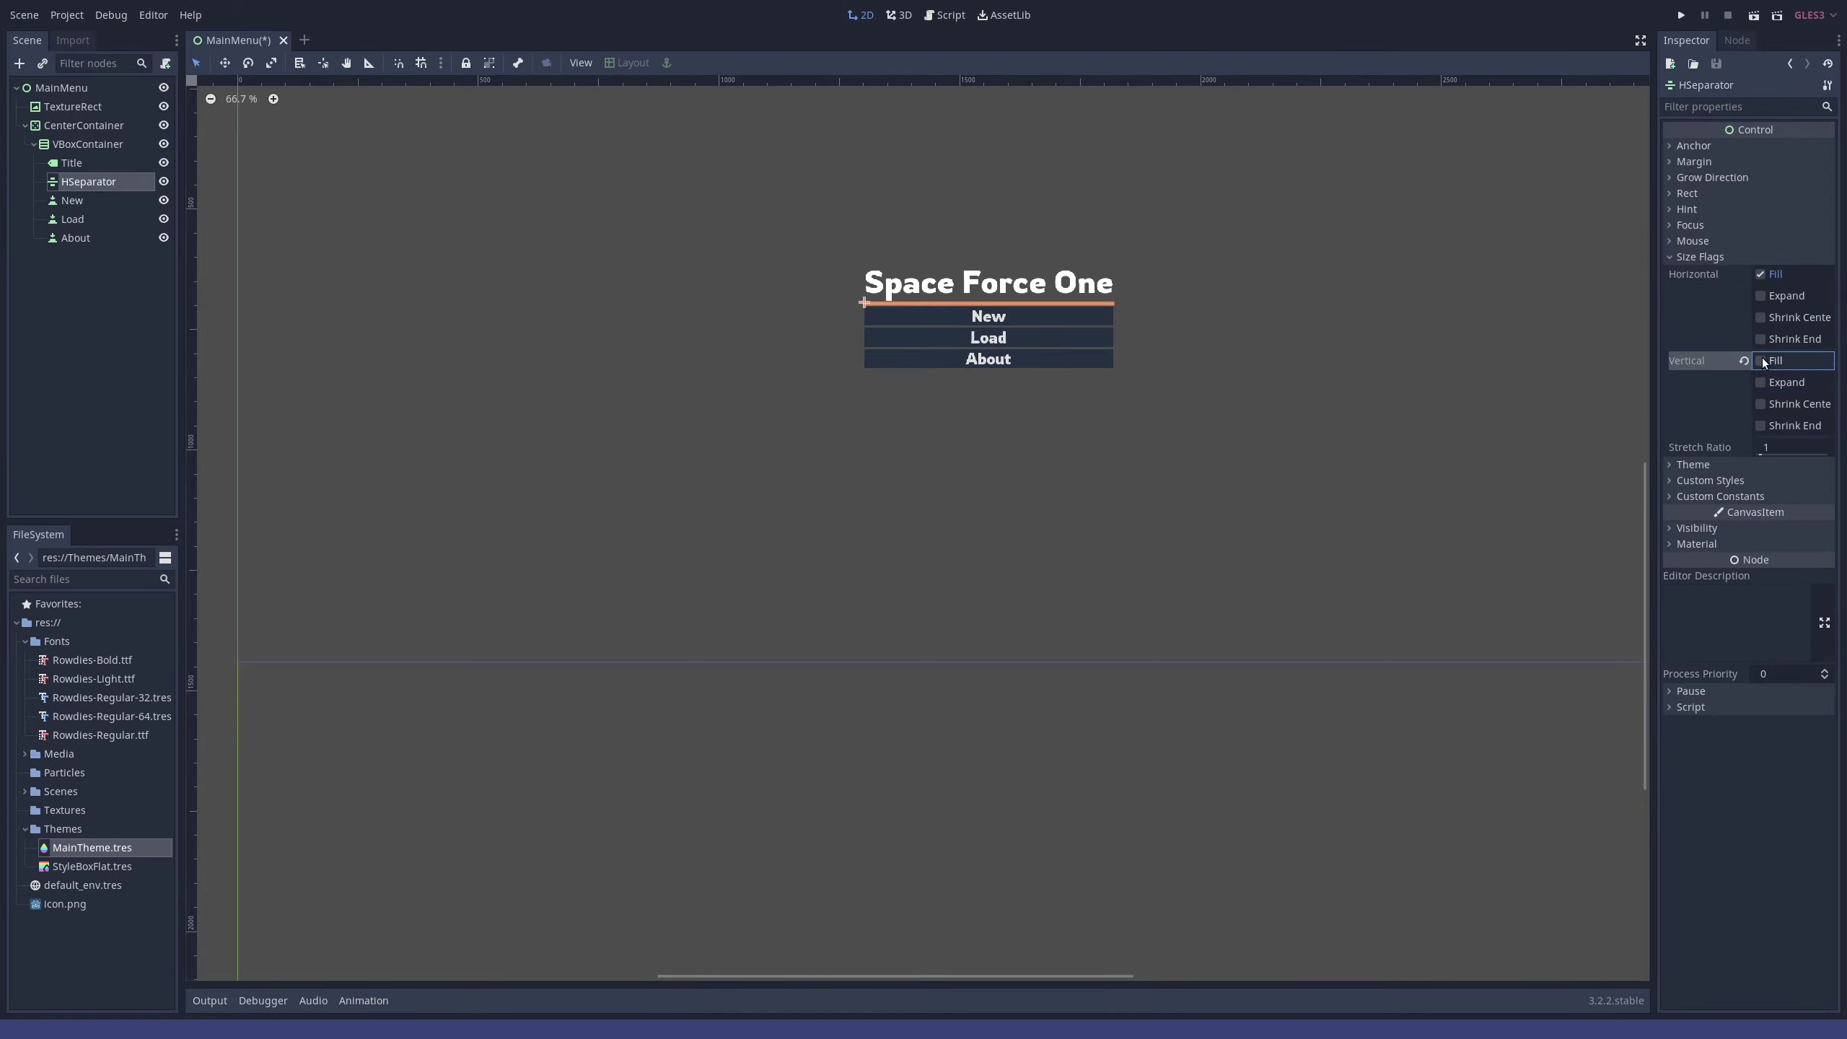
click(1765, 382)
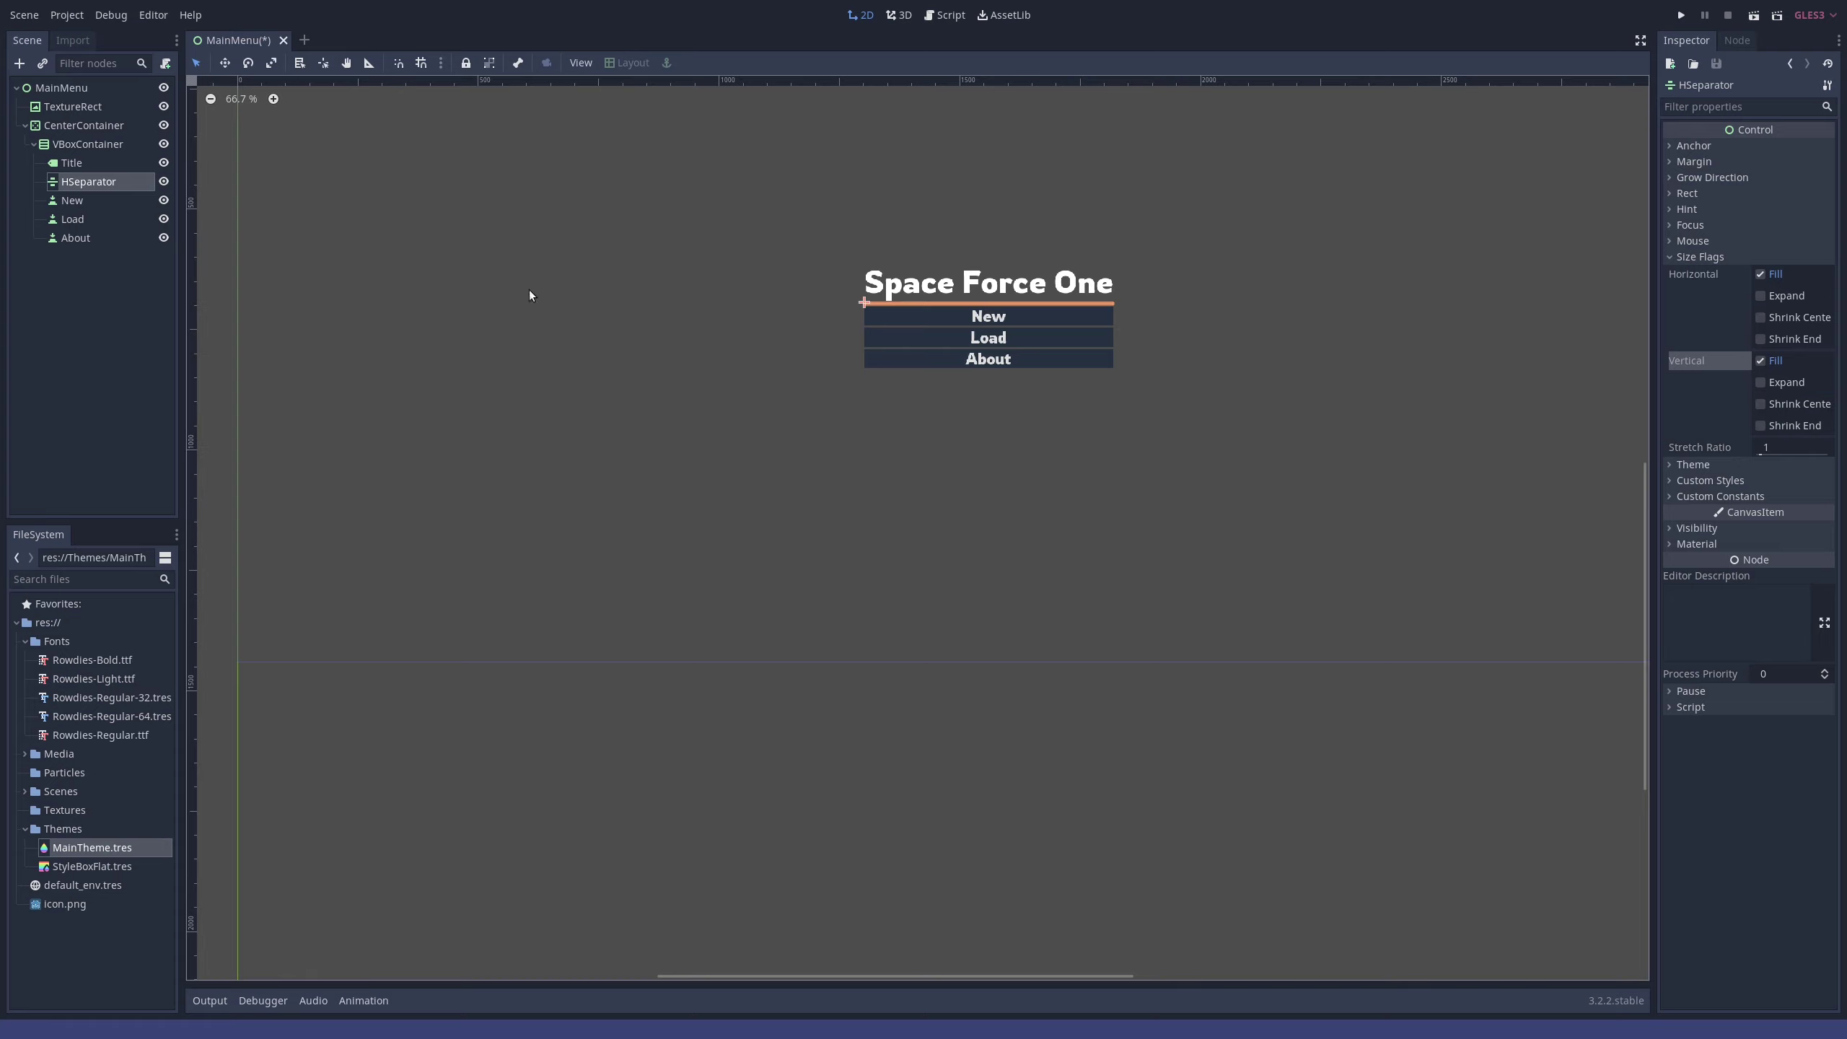
- Assign MainTheme.tres as the theme of the HSeparator node
click(1681, 465)
click(980, 291)
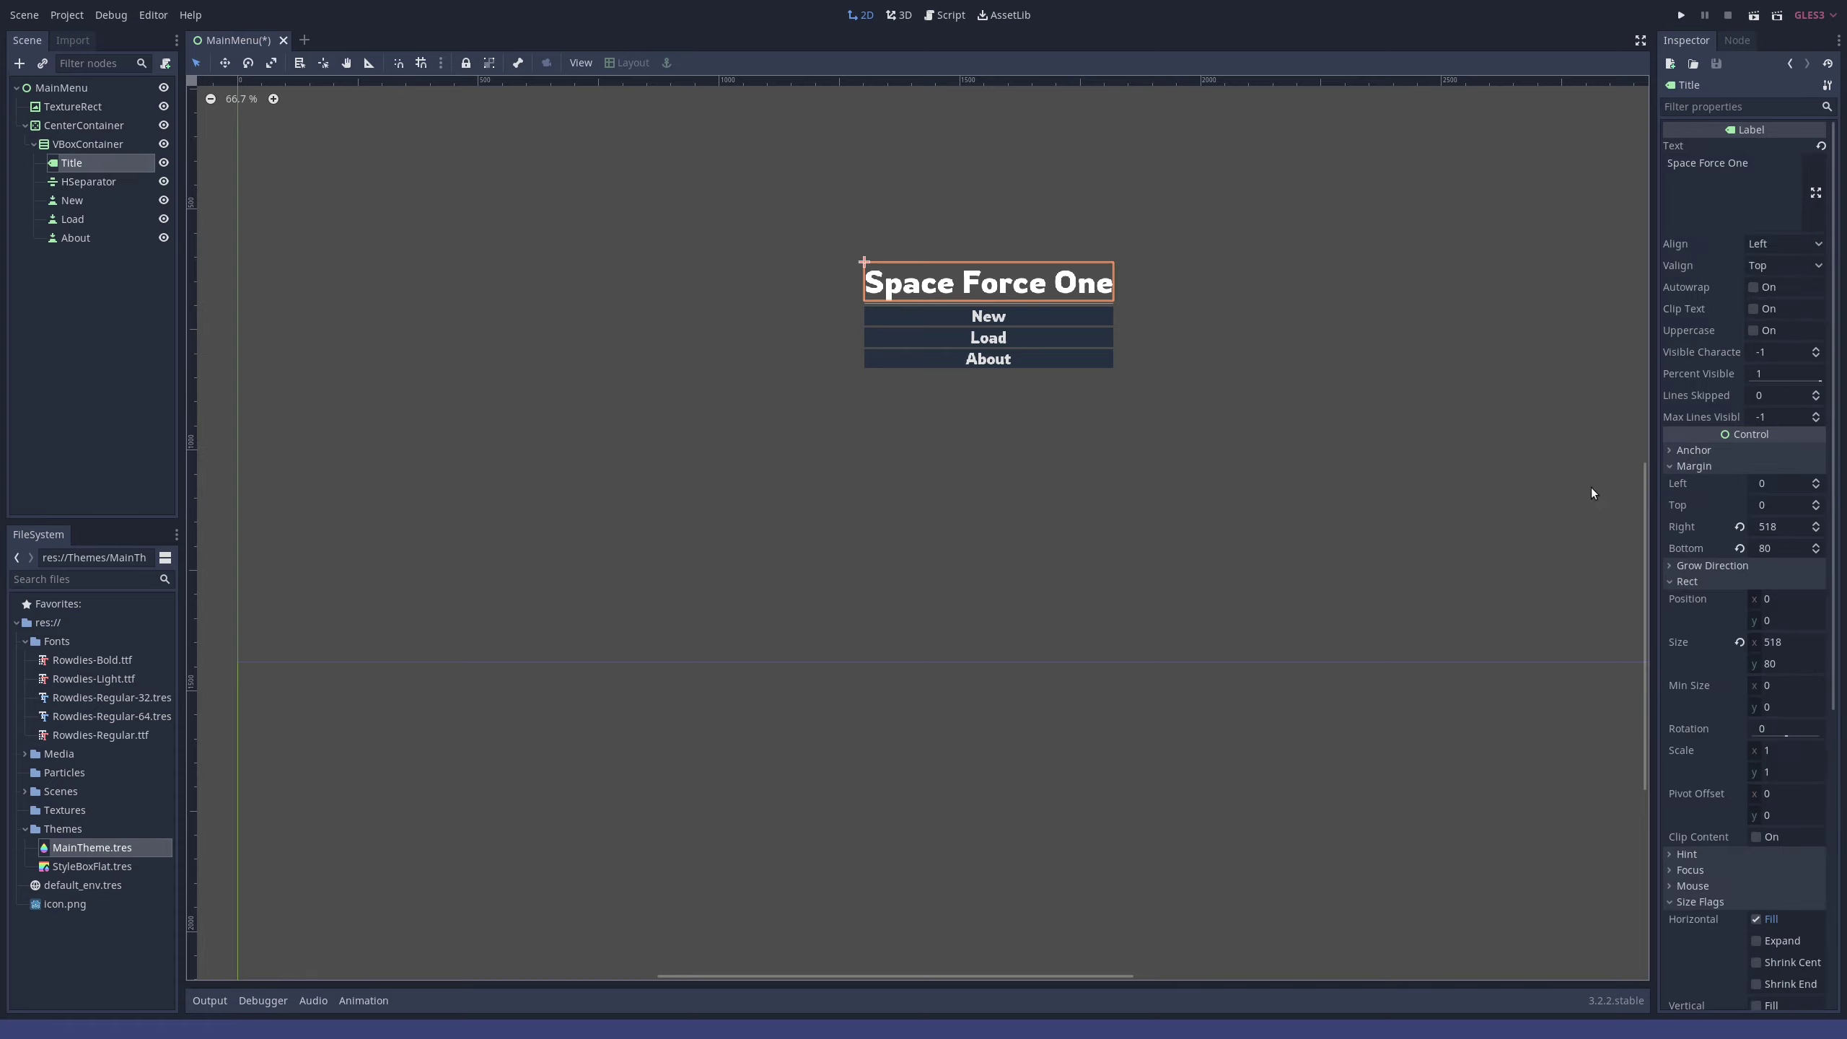
scroll(1738, 509, down, 5)
click(72, 182)
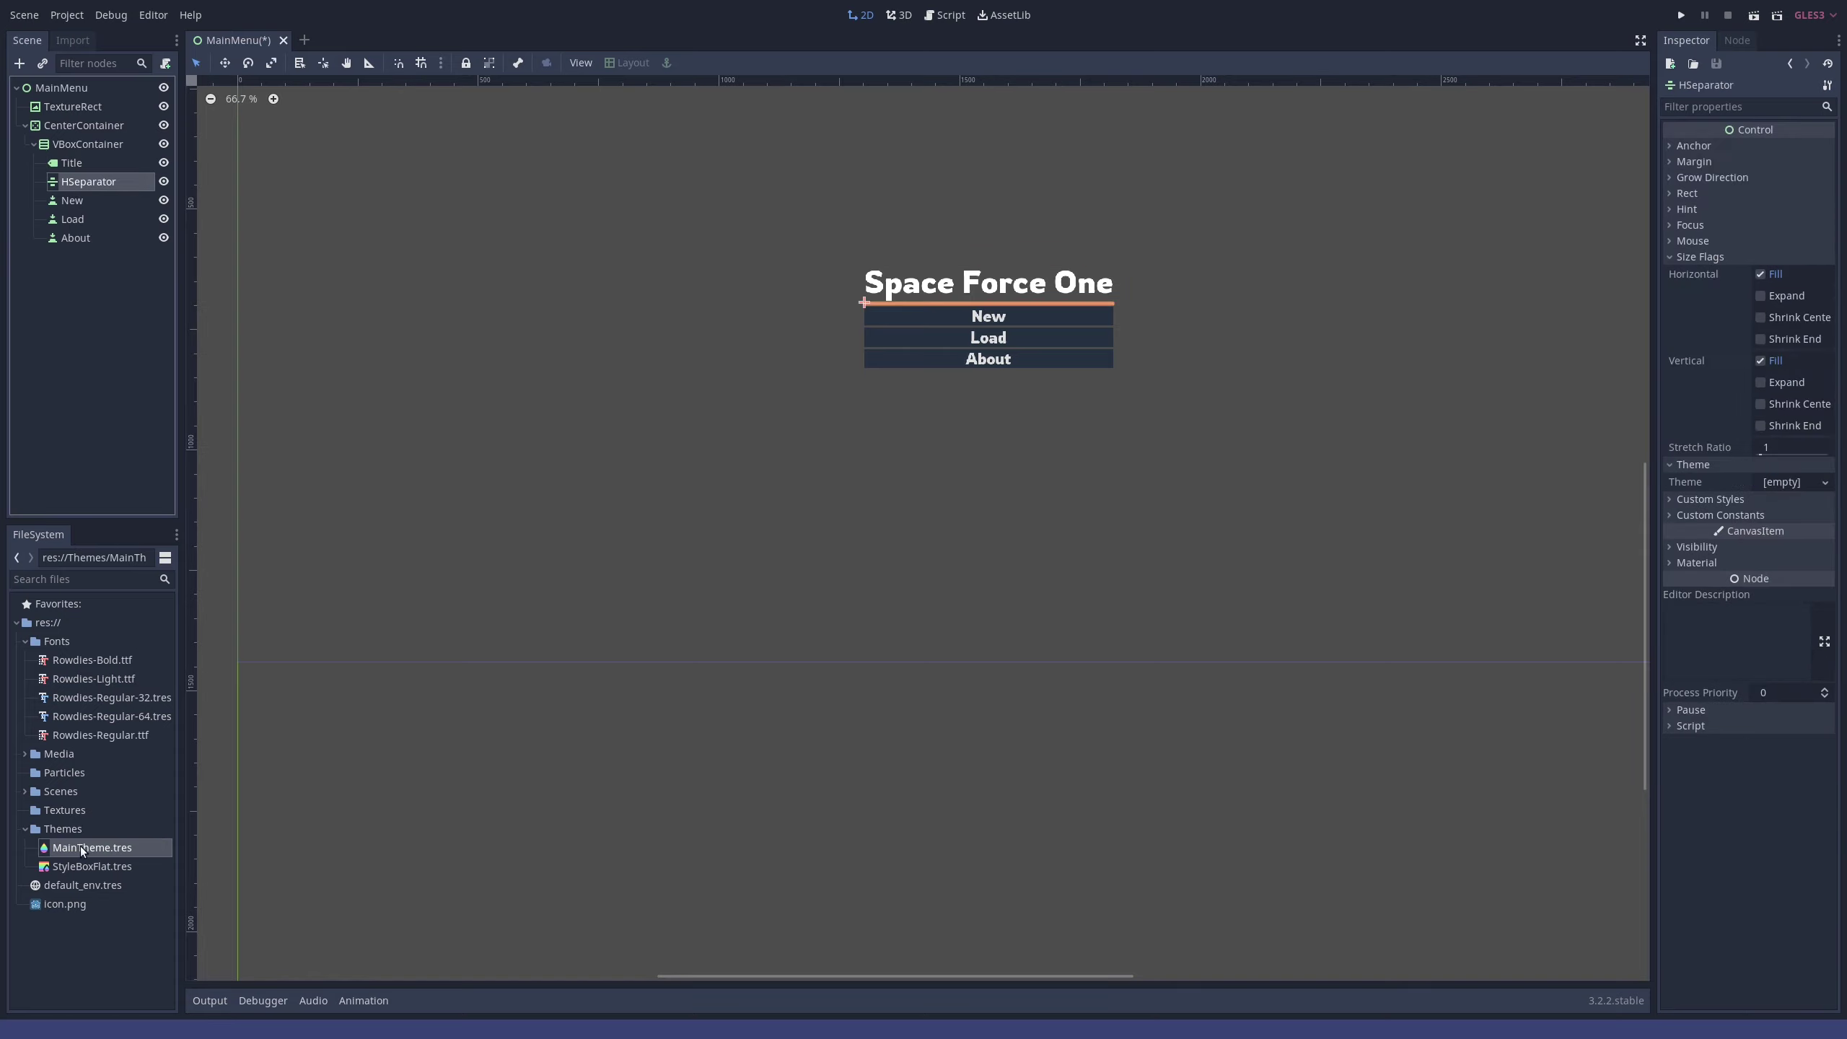
drag(82, 849, 1772, 483)
- Add all theme items of the HSeparator type to MainTheme.tres
click(88, 848)
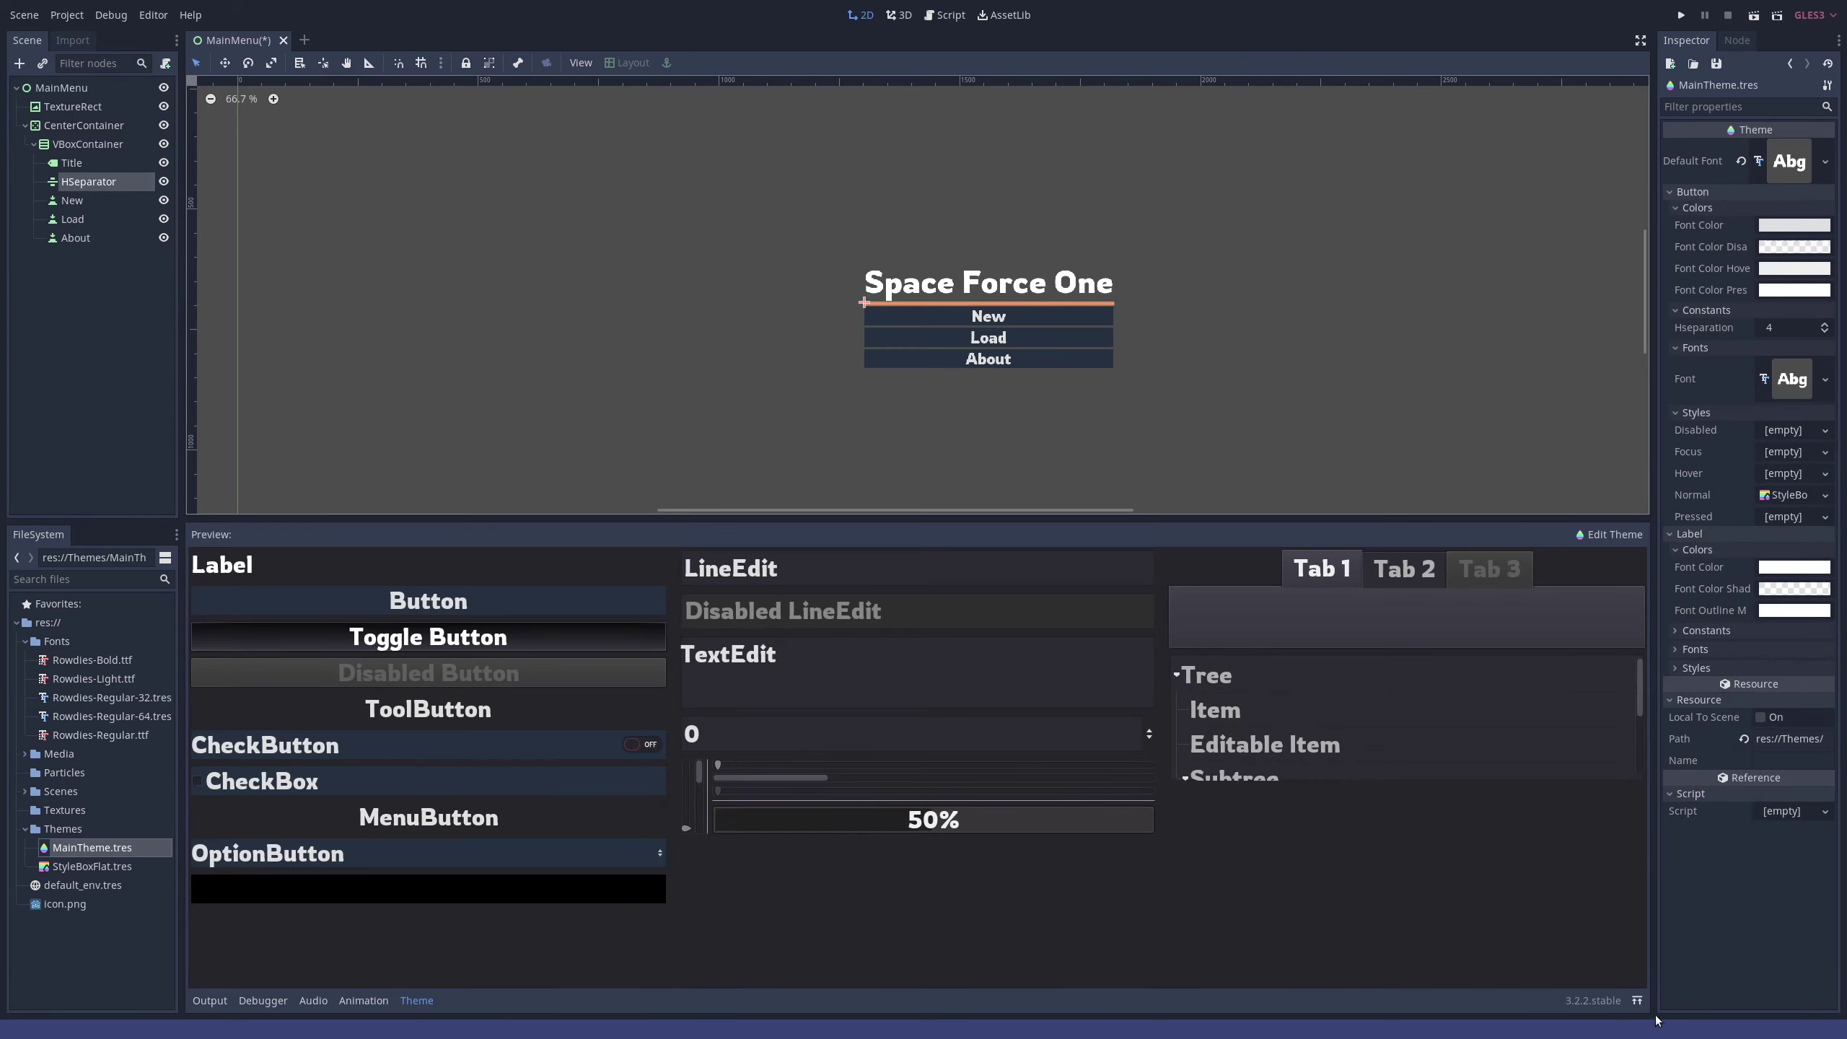
click(1610, 534)
click(1636, 574)
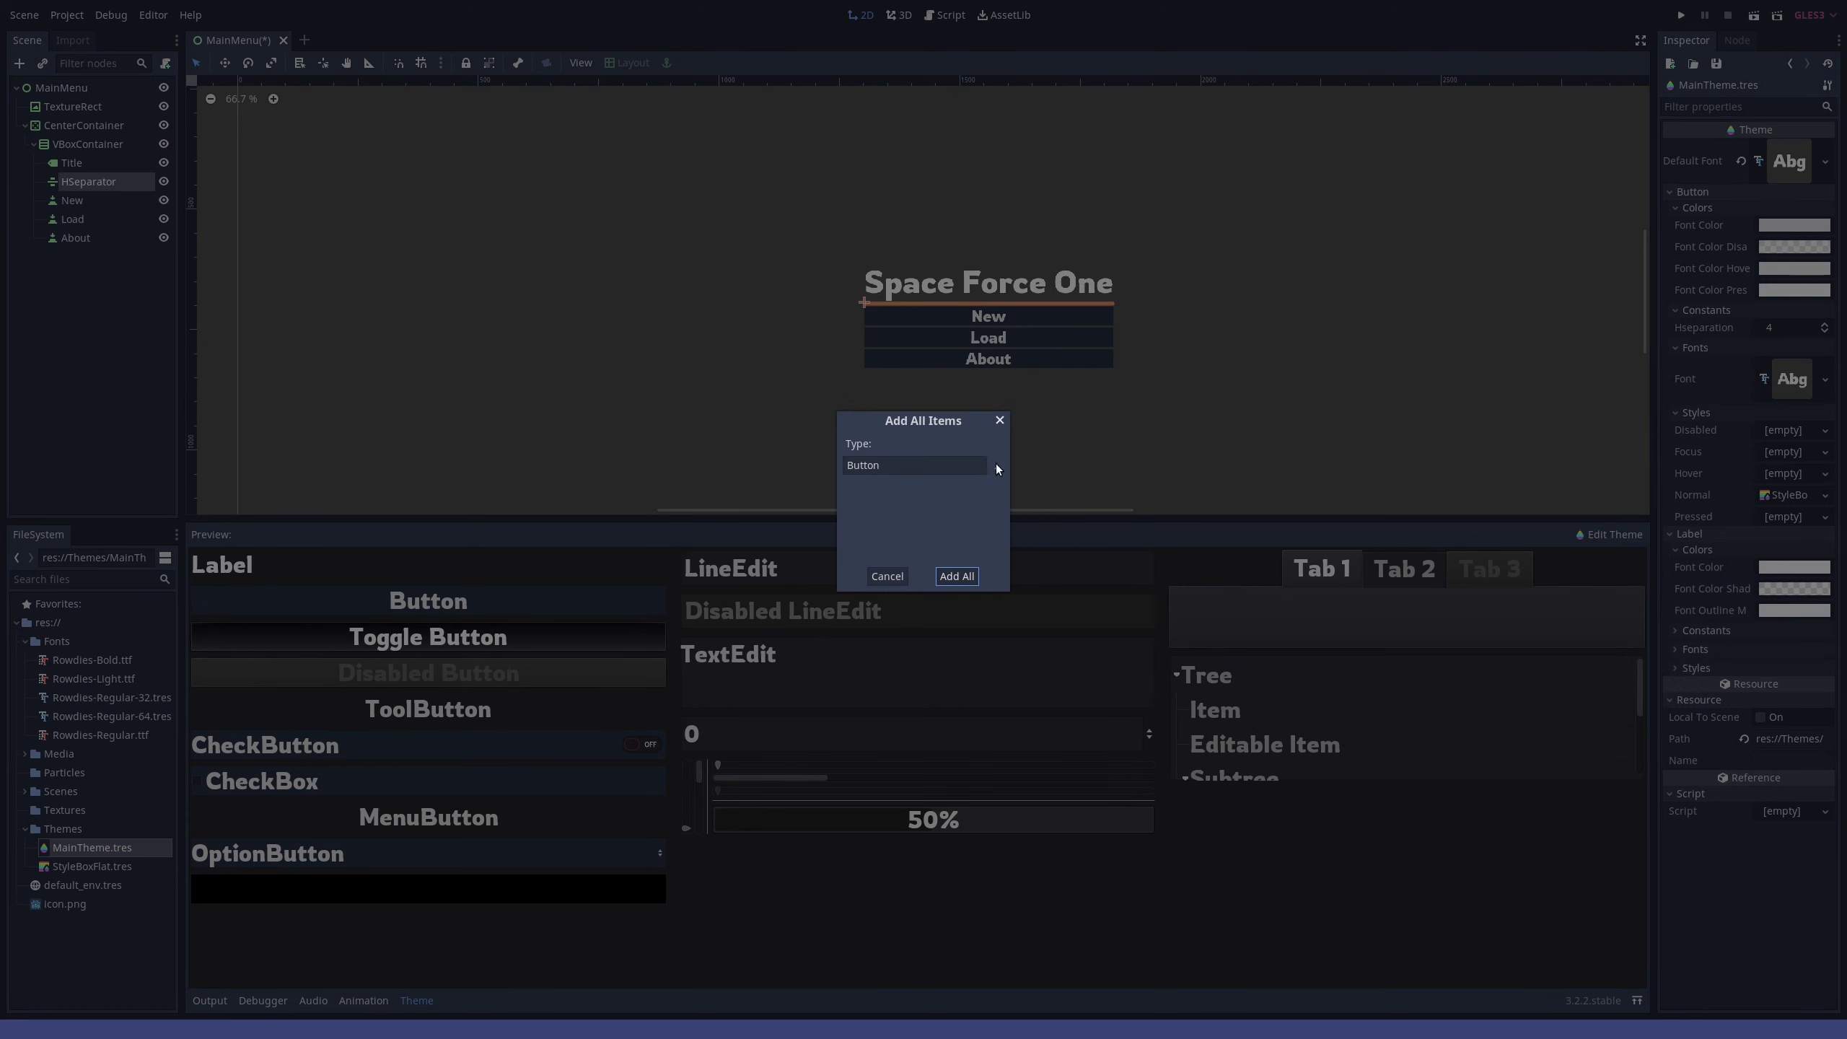
click(998, 464)
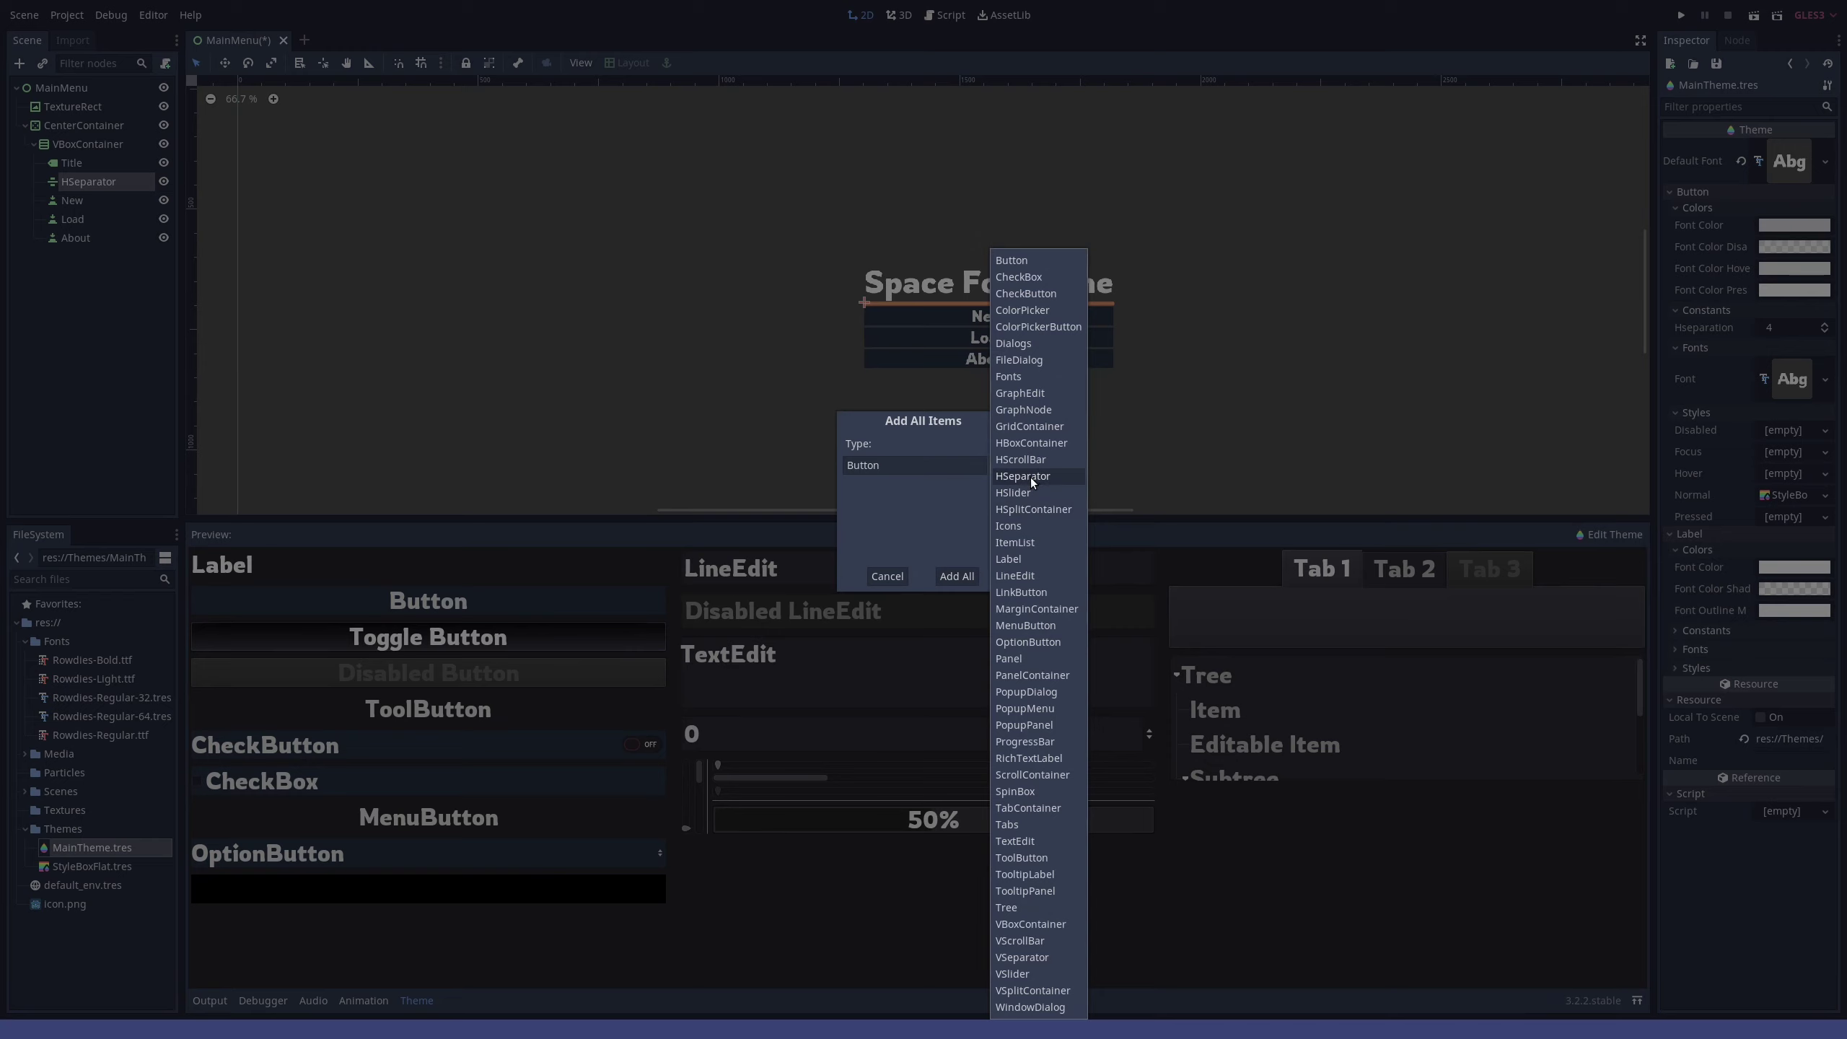
click(1030, 477)
click(957, 576)
- Set the H Separator separation constant in MainTheme.tres to 100
click(1695, 534)
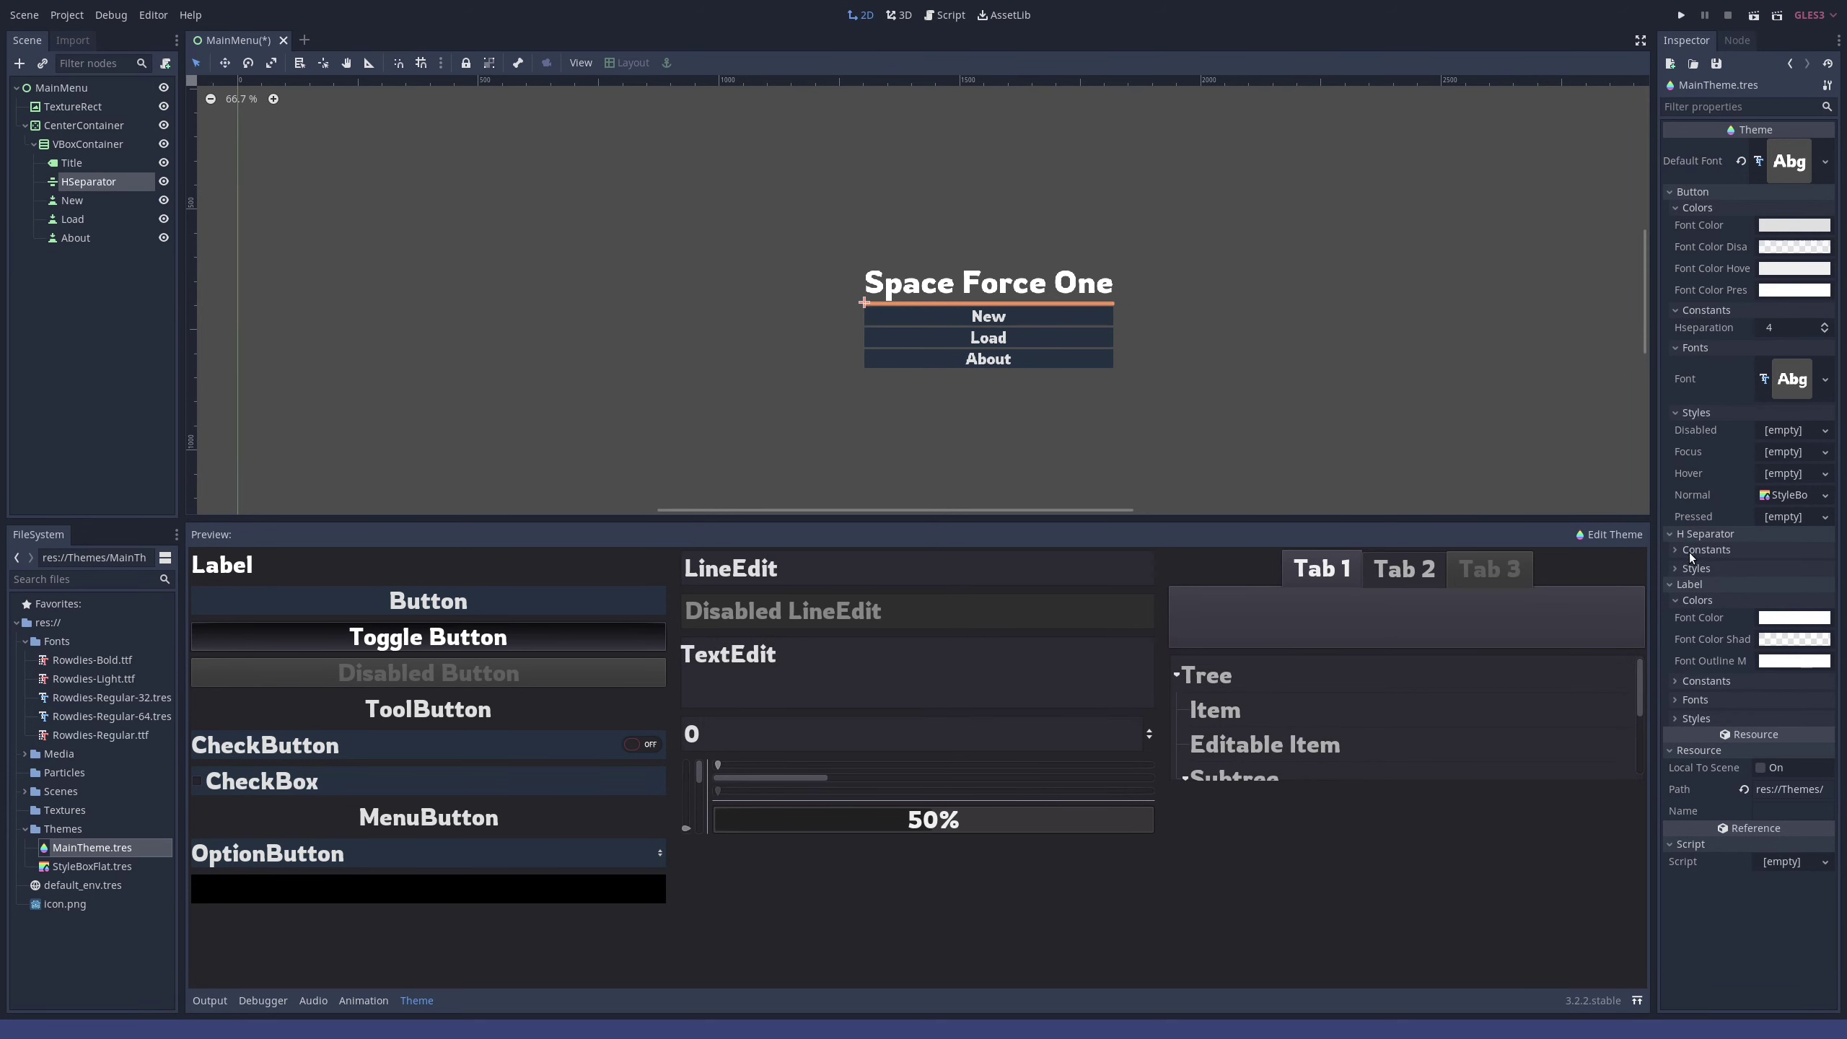
click(1689, 550)
click(1689, 558)
text(100)
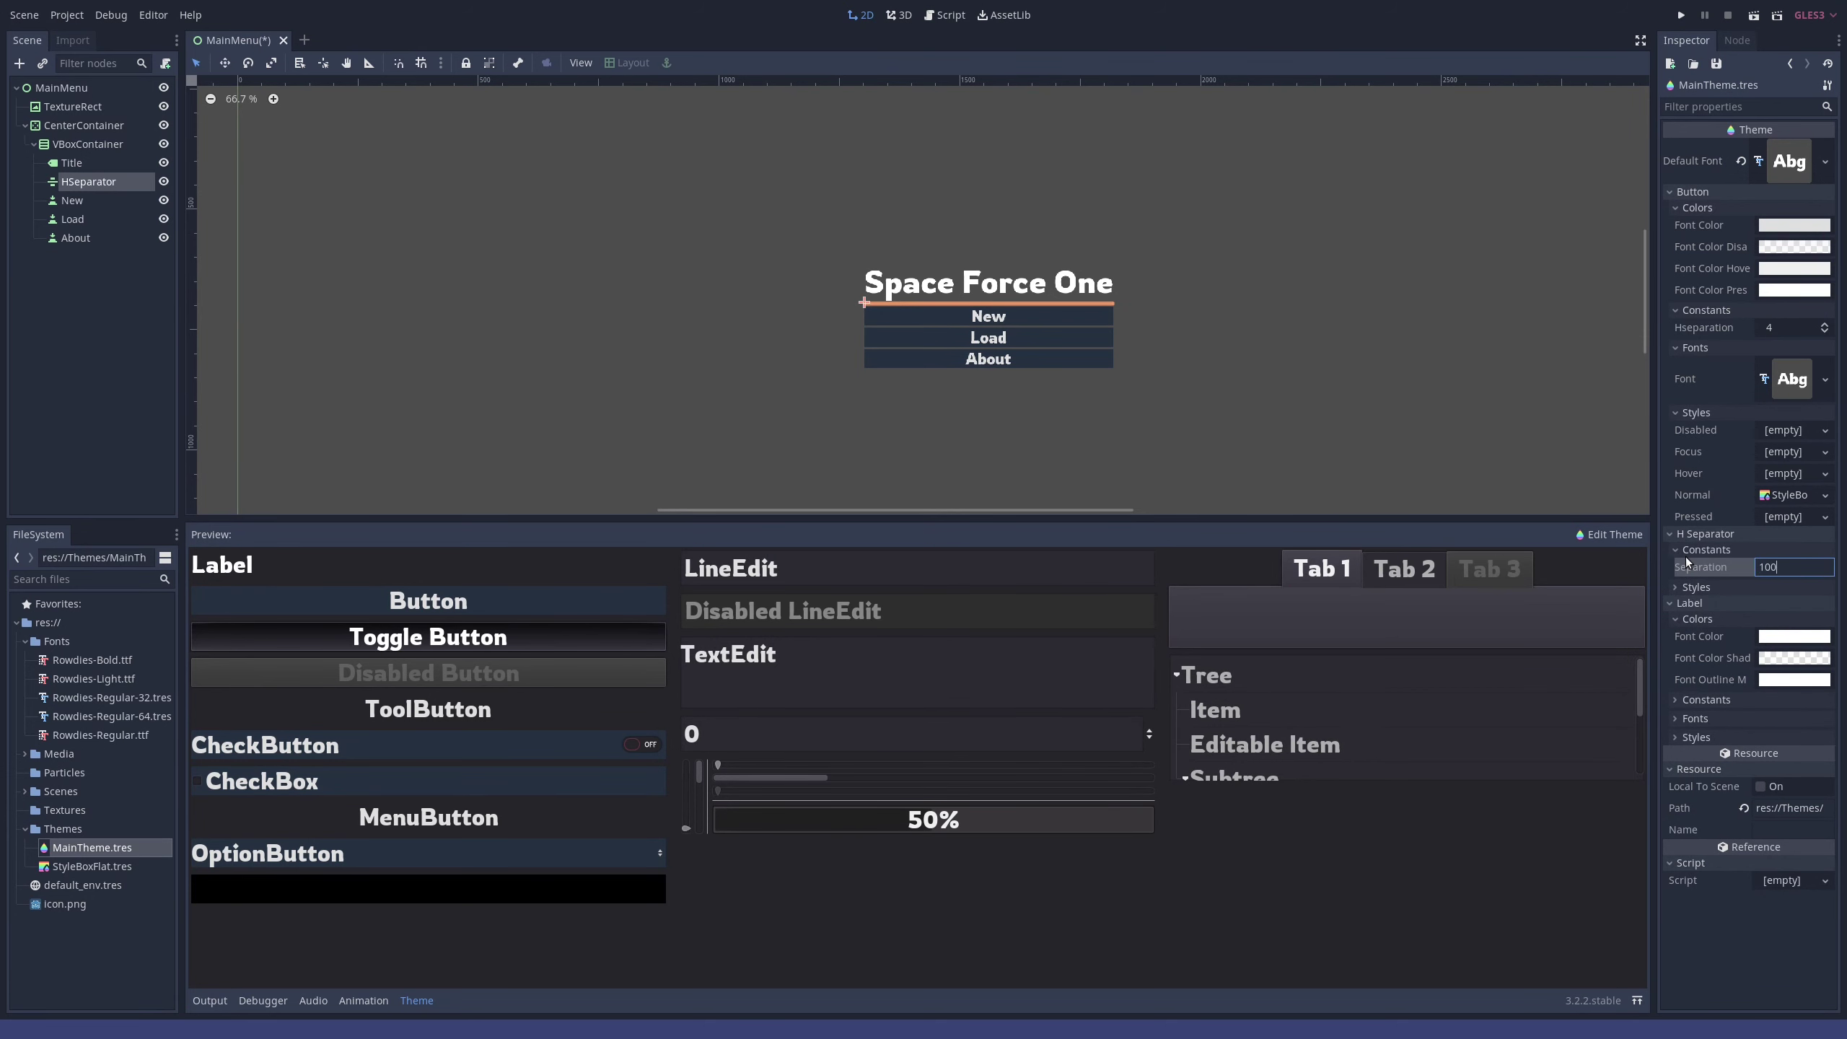
key(Return)
- Give the theme's H Separator style a new StyleBoxEmpty
click(1724, 588)
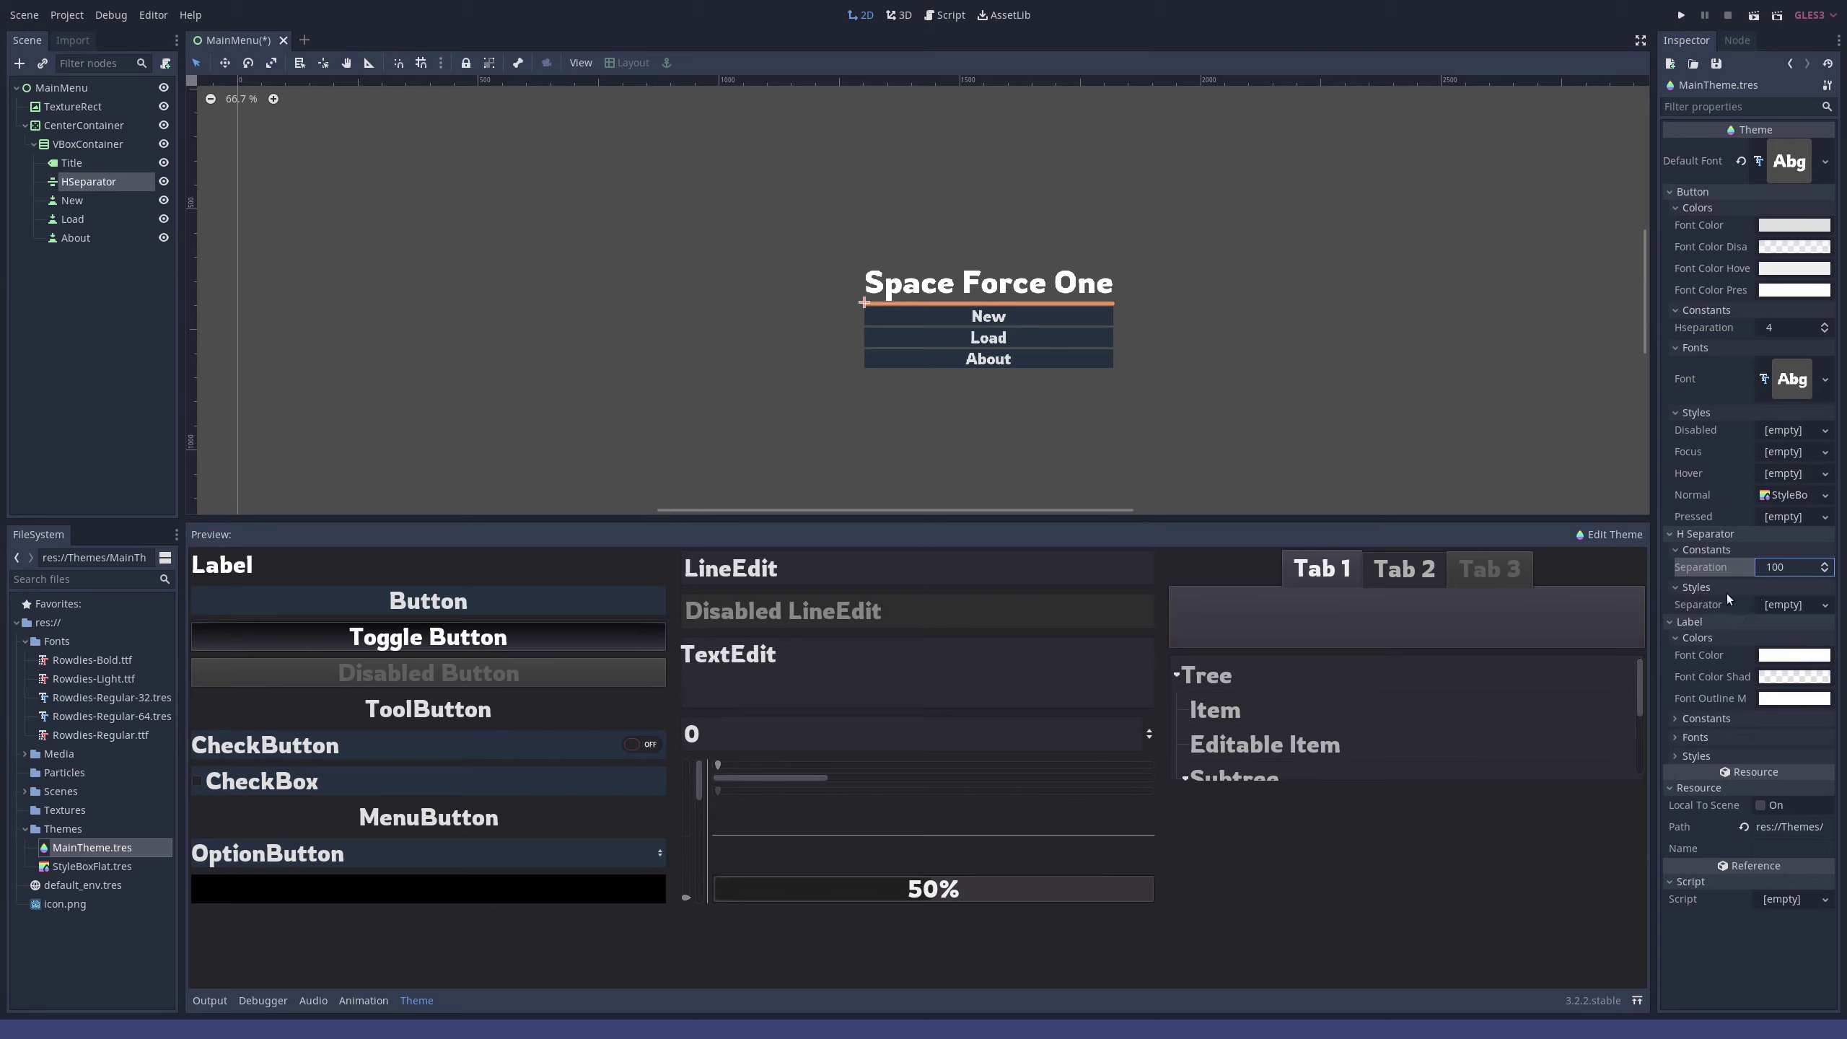
click(1790, 605)
click(1788, 625)
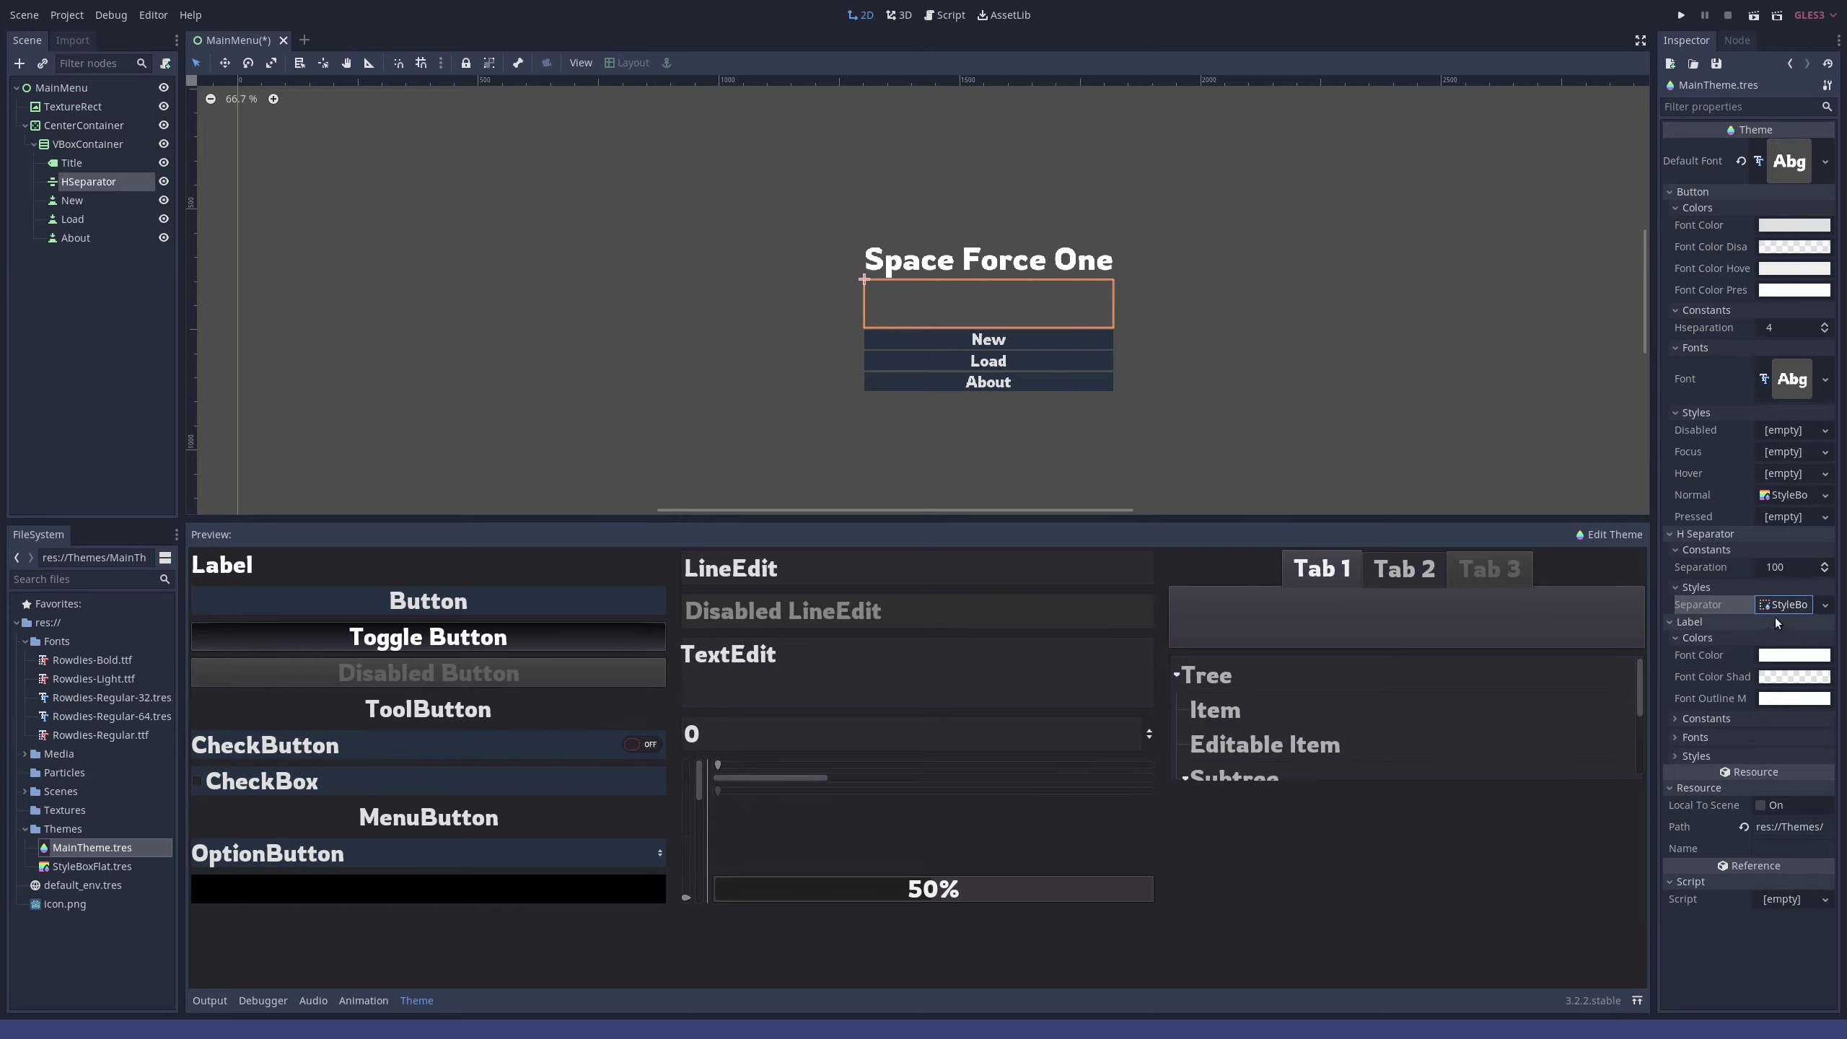
- Save the separator's style box as StyleBoxEmpty.tres in res://Themes
click(1825, 605)
click(1769, 777)
click(466, 223)
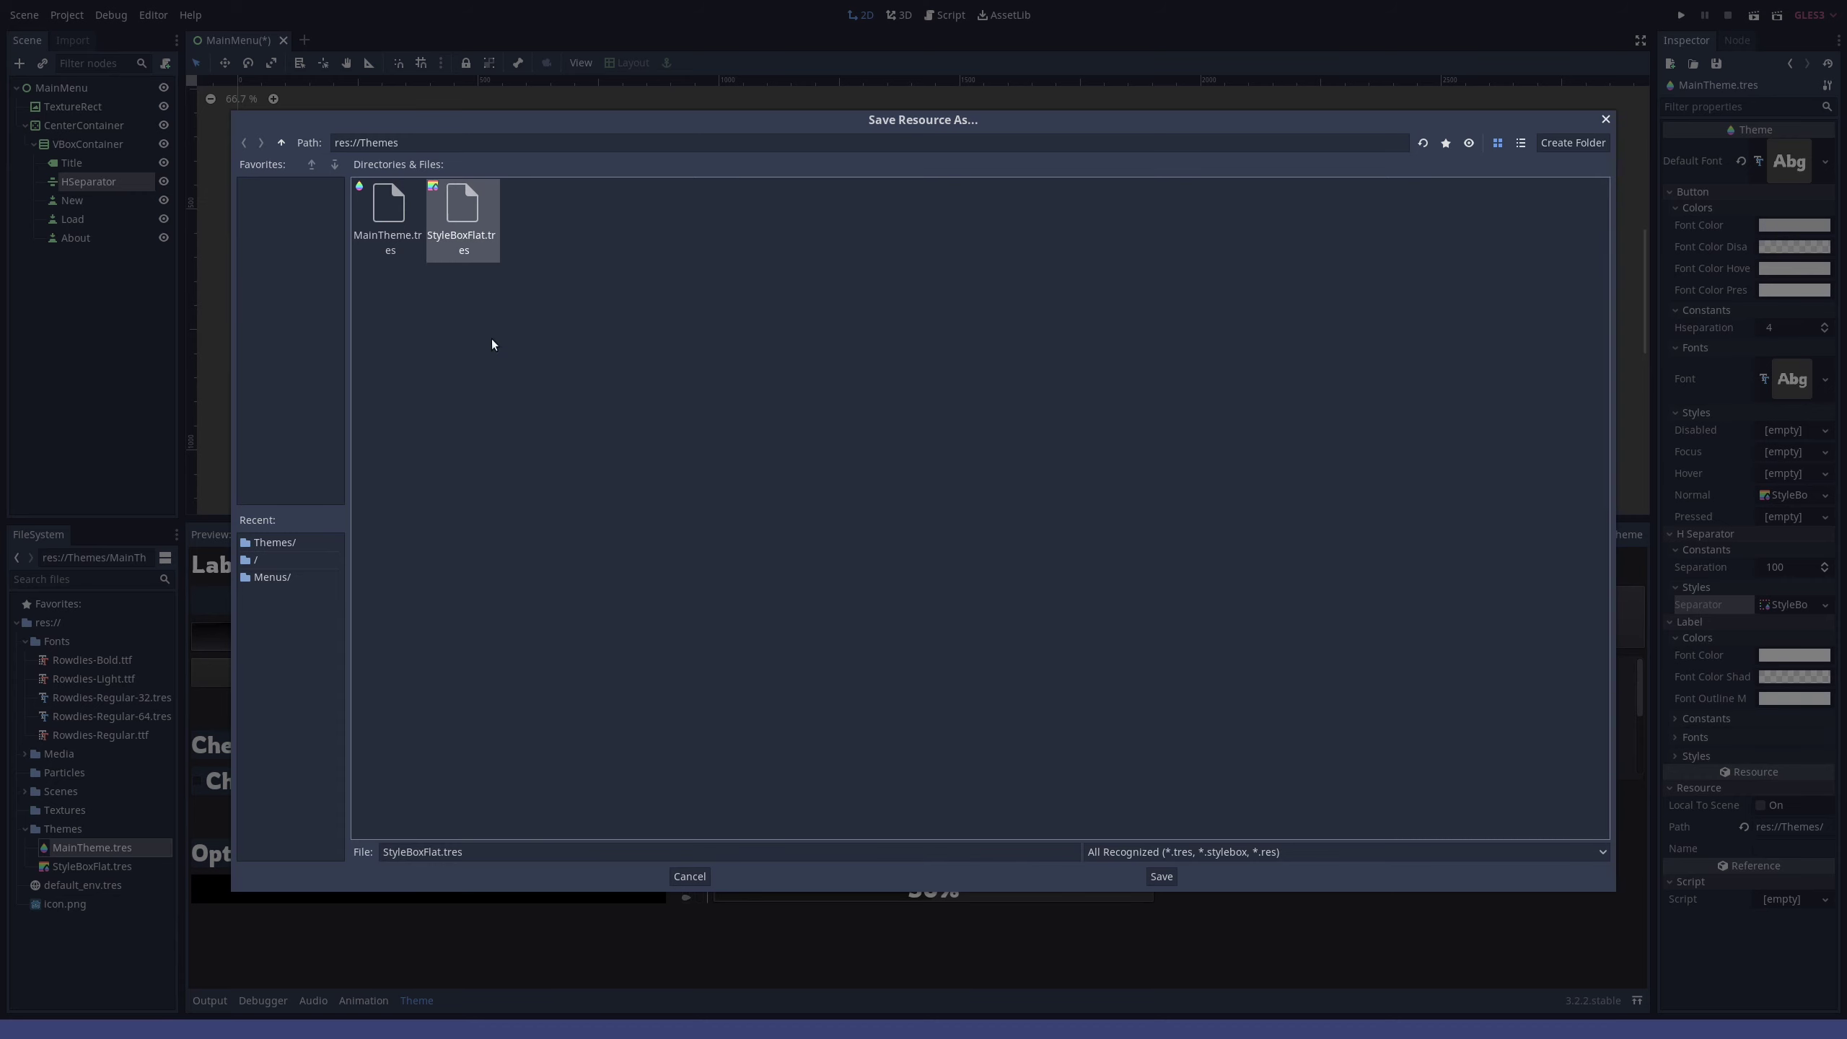
click(443, 853)
key(BackSpace)
key(BackSpace)
key(BackSpace)
key(BackSpace)
text(Empty)
key(Return)
click(1421, 304)
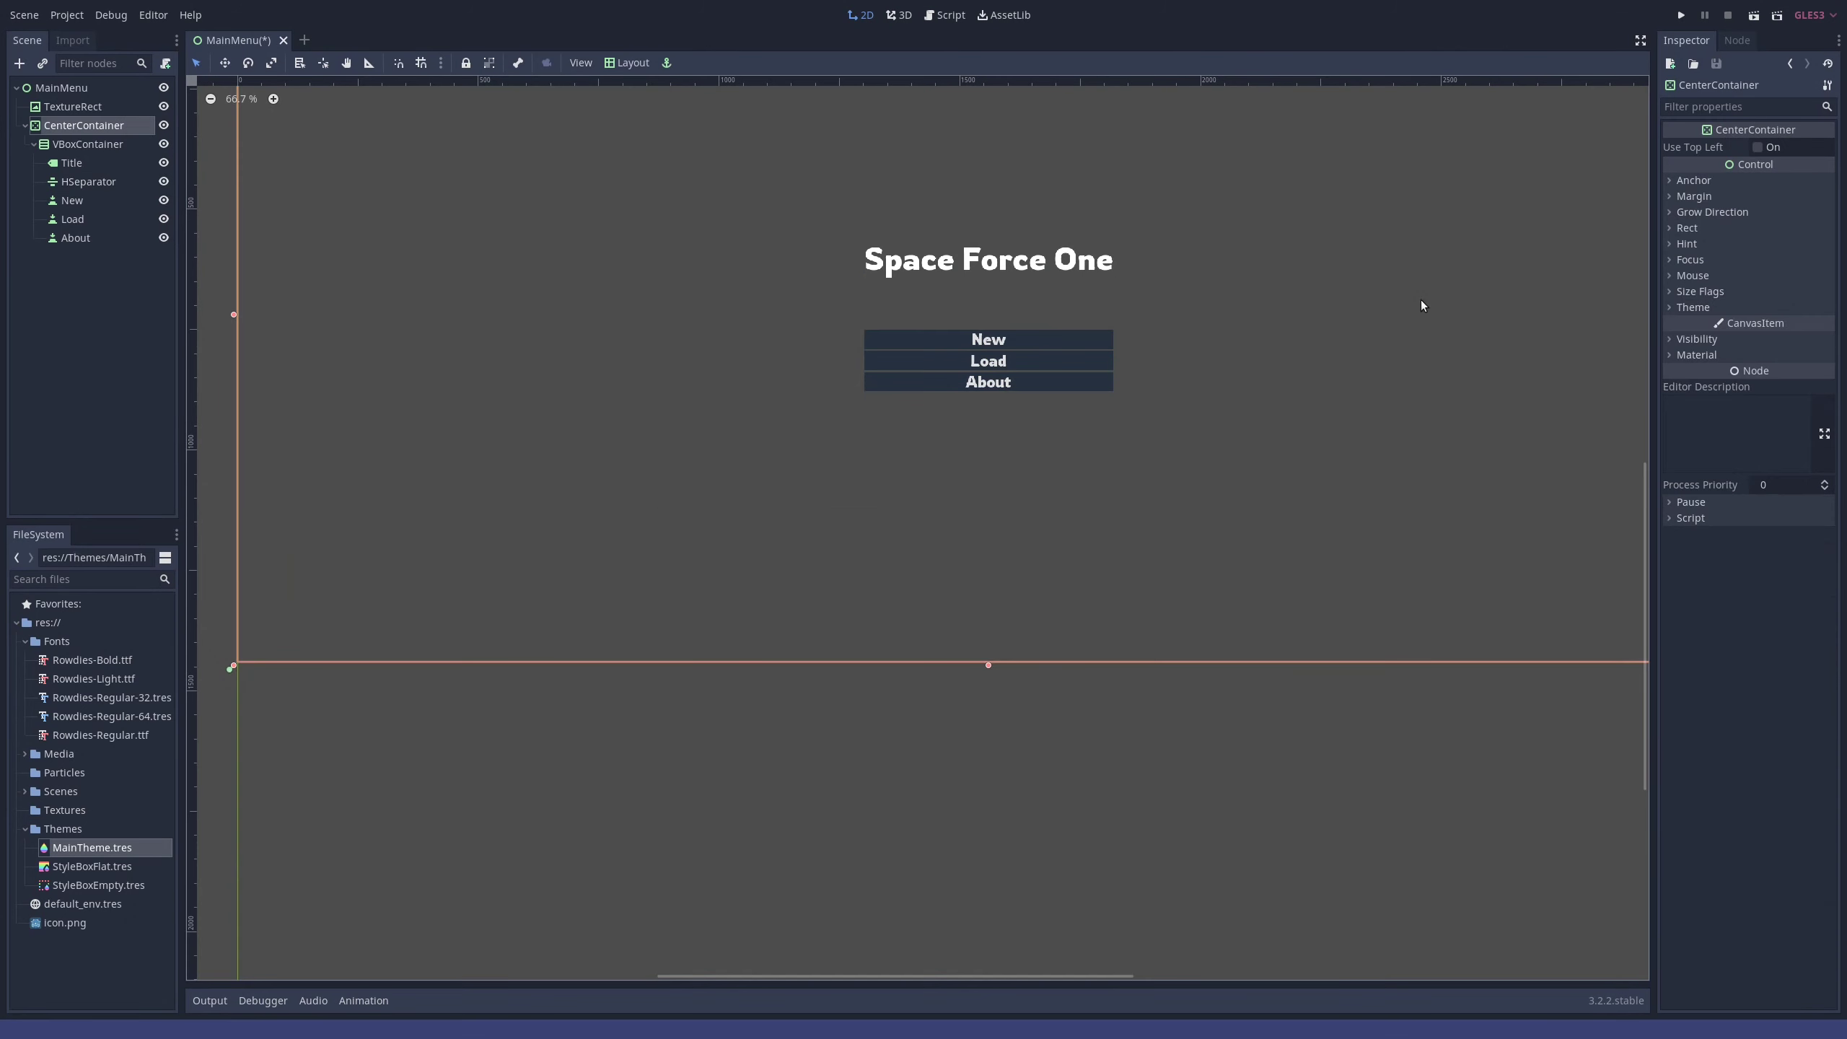
scroll(1411, 304, down, 10)
middle_drag(1302, 300, 1123, 368)
scroll(1040, 430, up, 13)
scroll(1040, 430, up, 3)
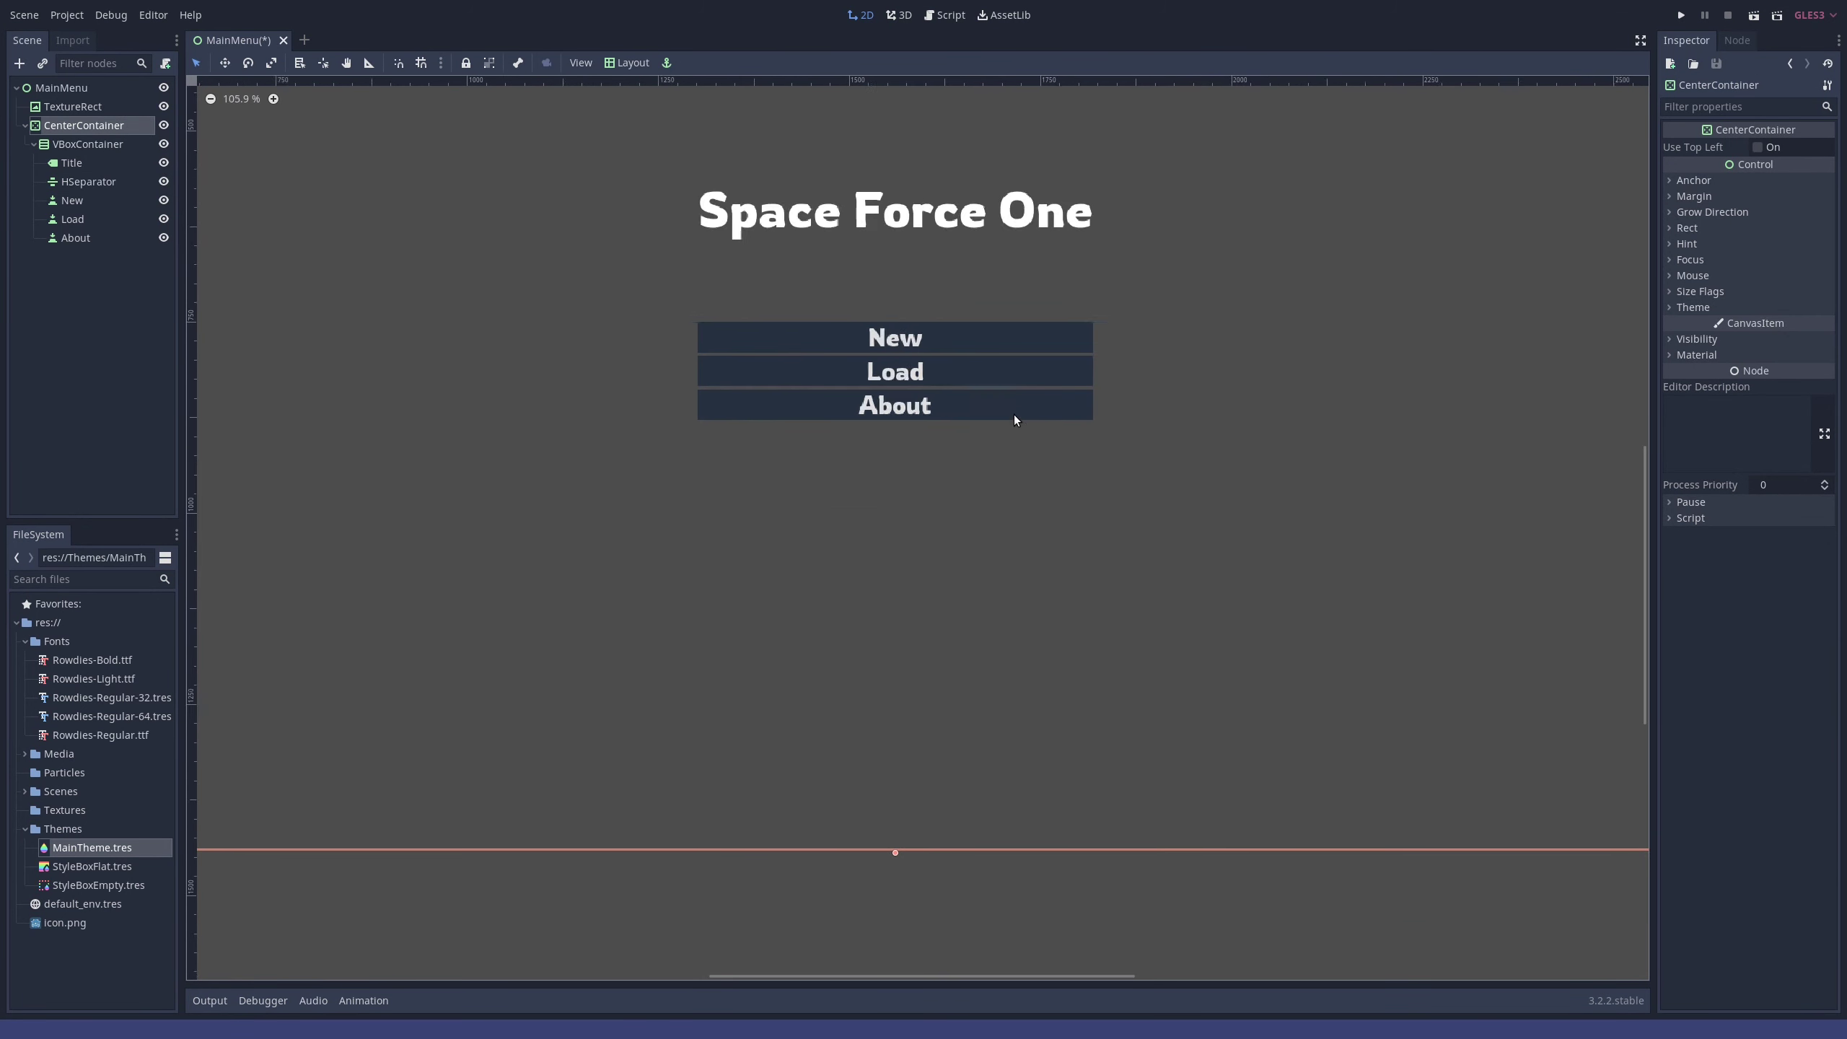
scroll(1014, 415, down, 8)
- Duplicate the HSeparator below the title and place the copy between the New and Load buttons
click(84, 182)
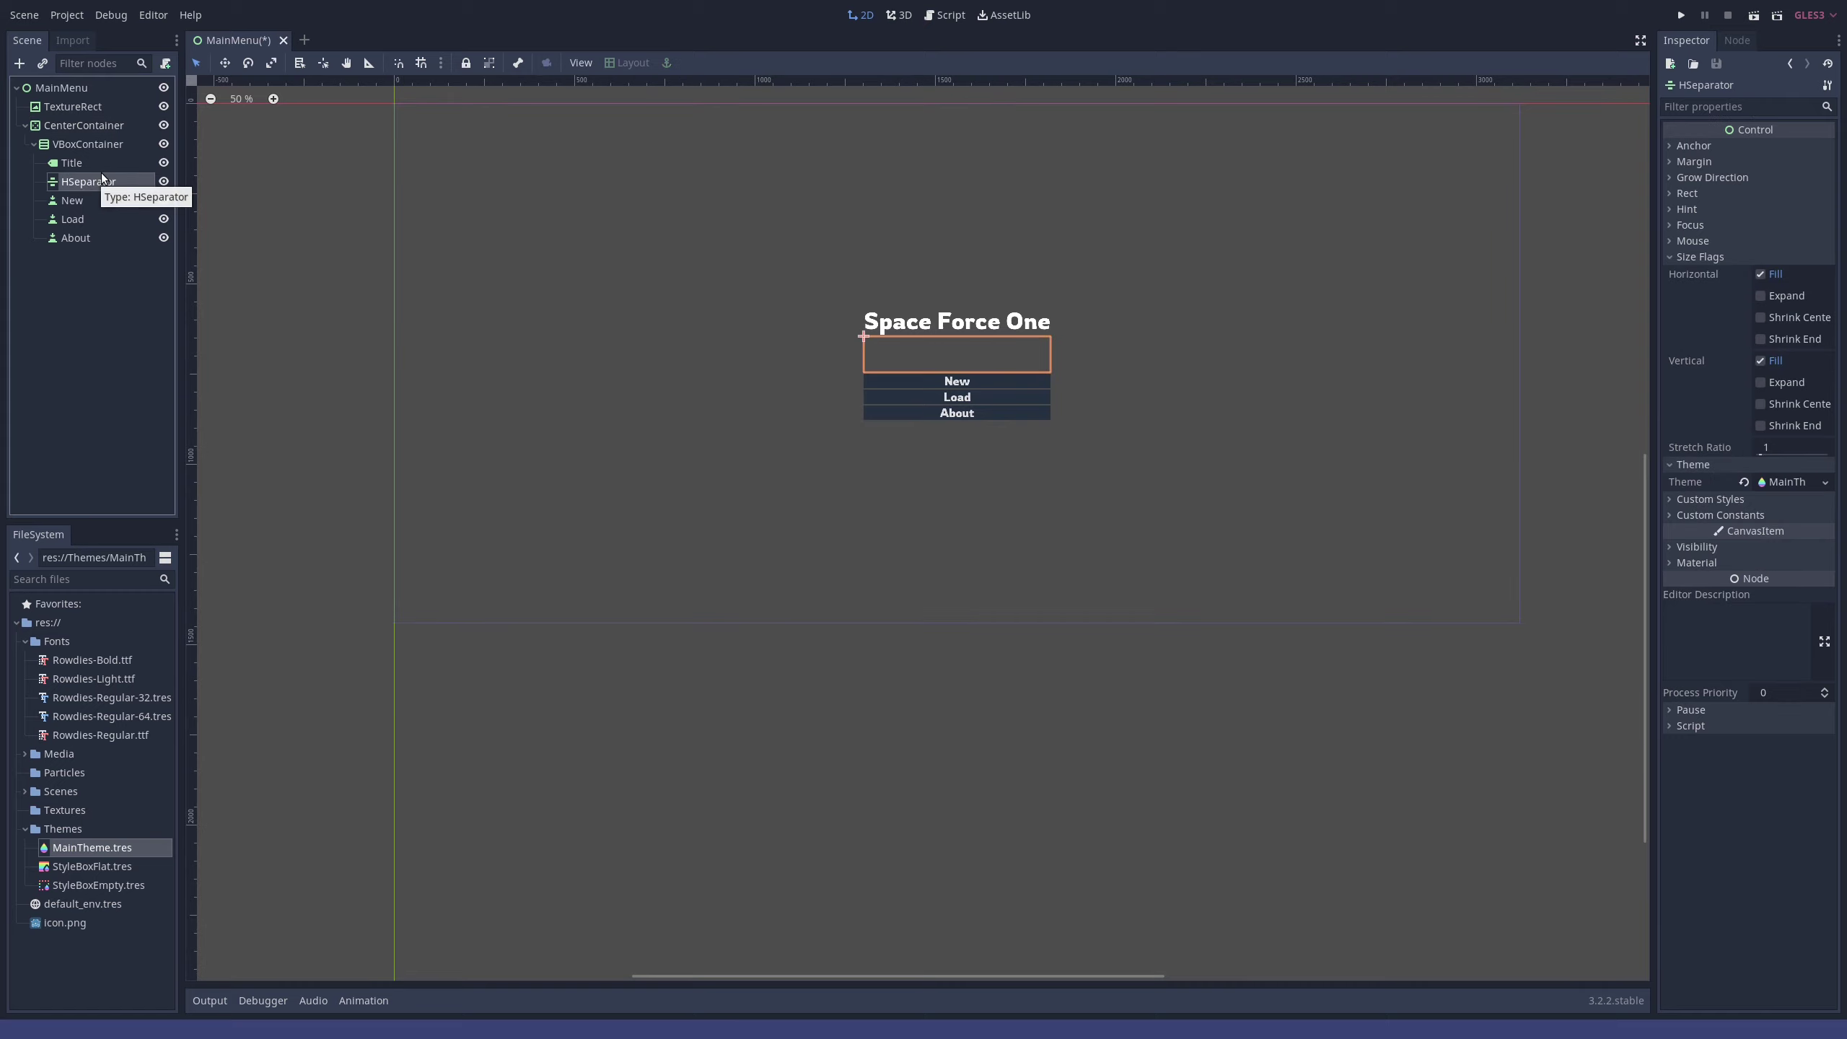
click(1675, 502)
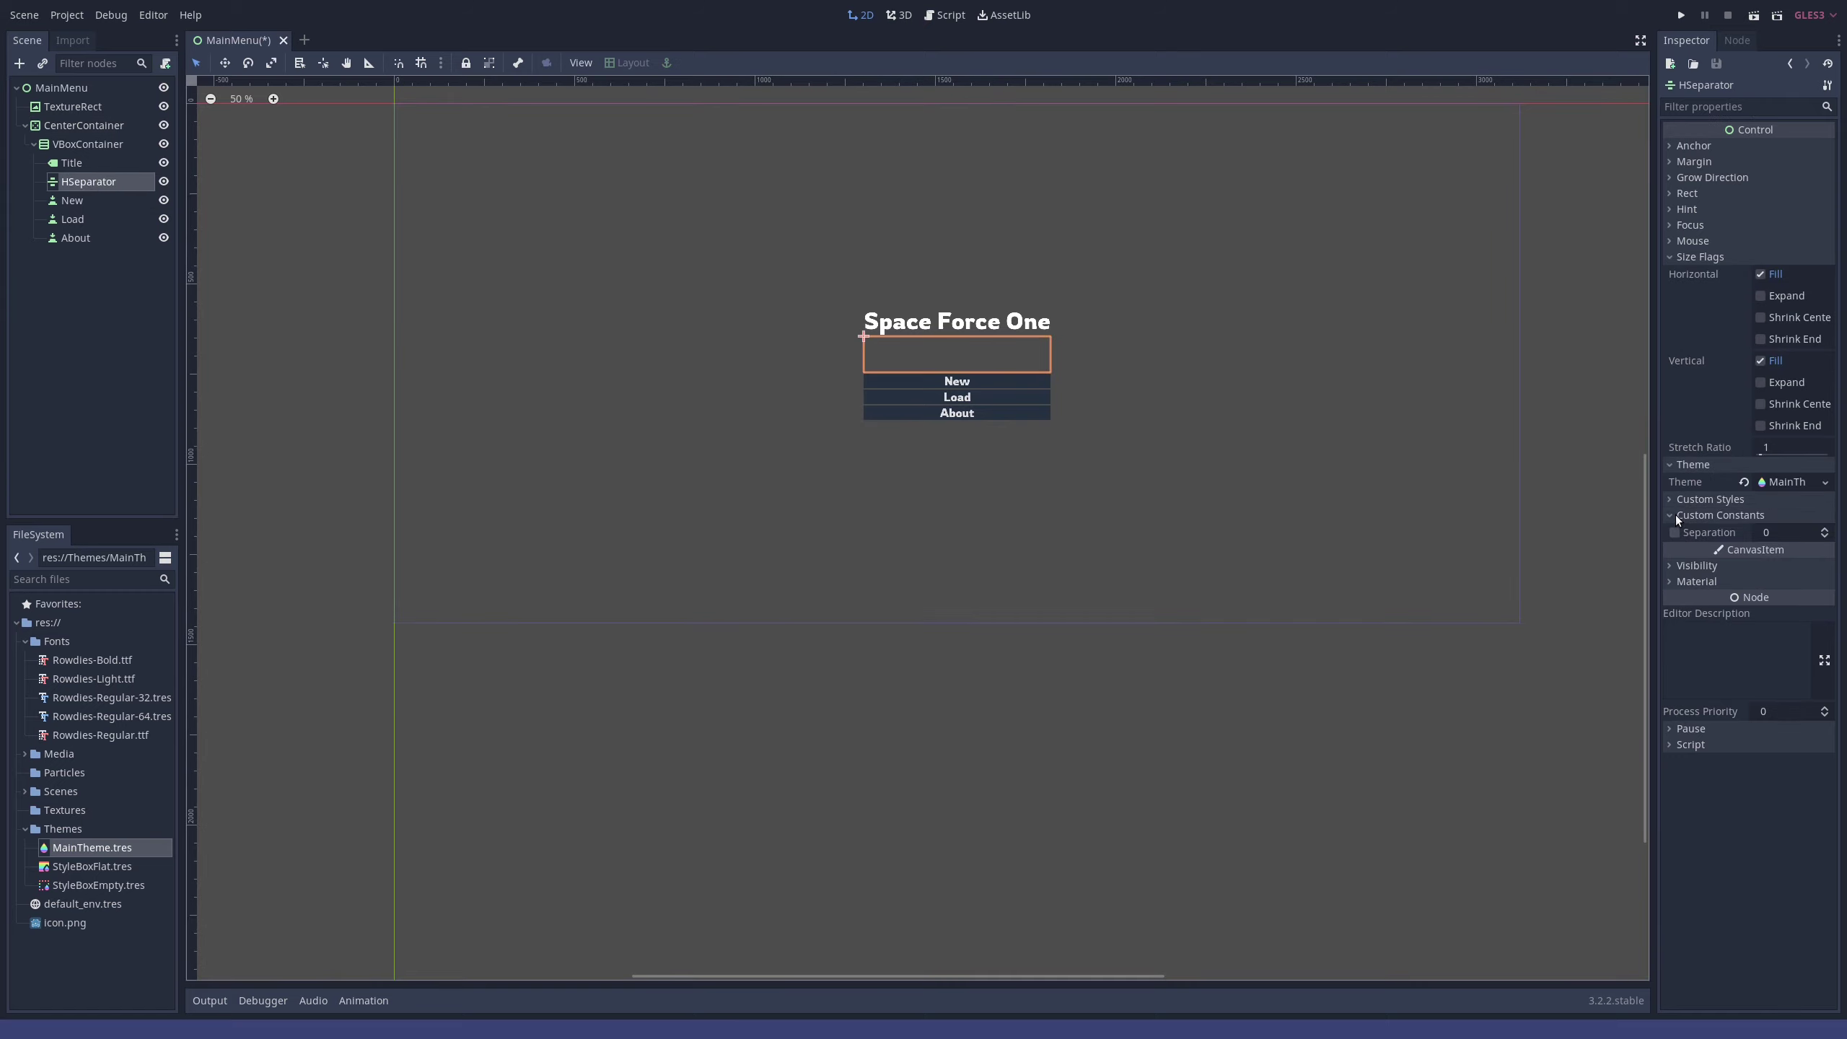
click(1676, 501)
right_click(90, 182)
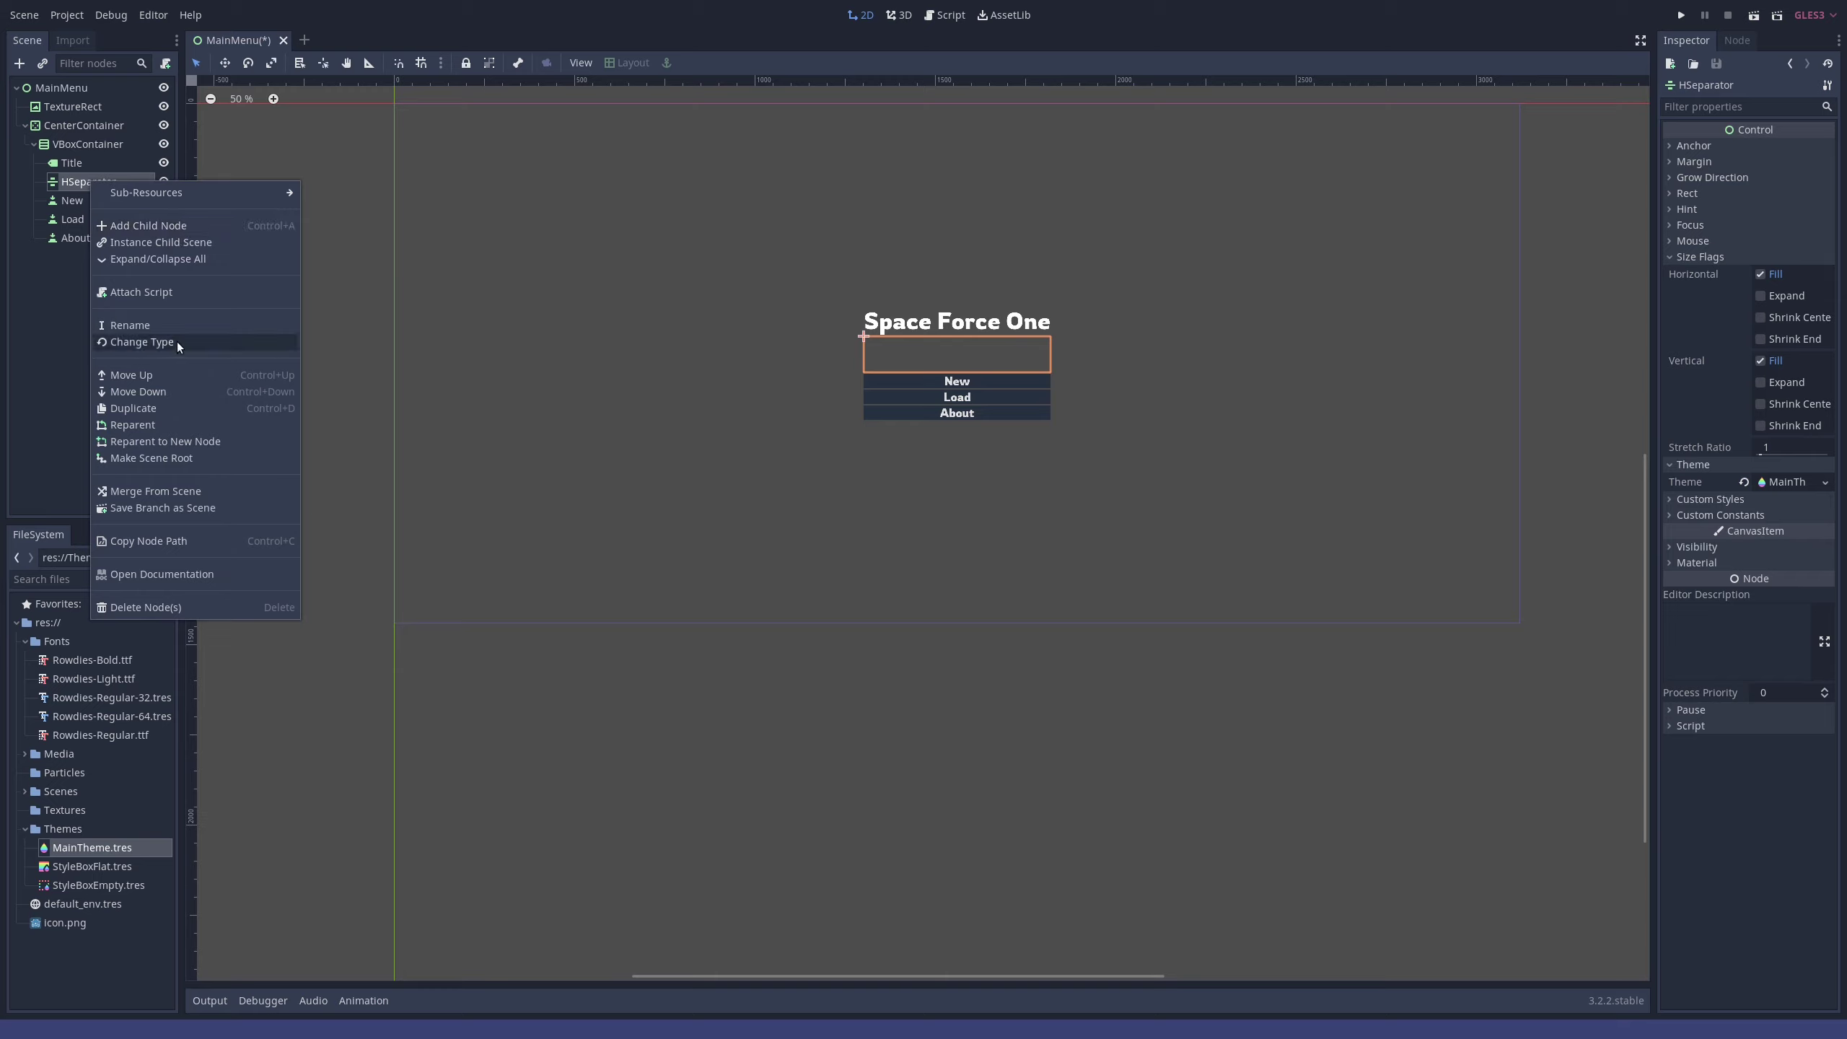
click(182, 407)
click(95, 220)
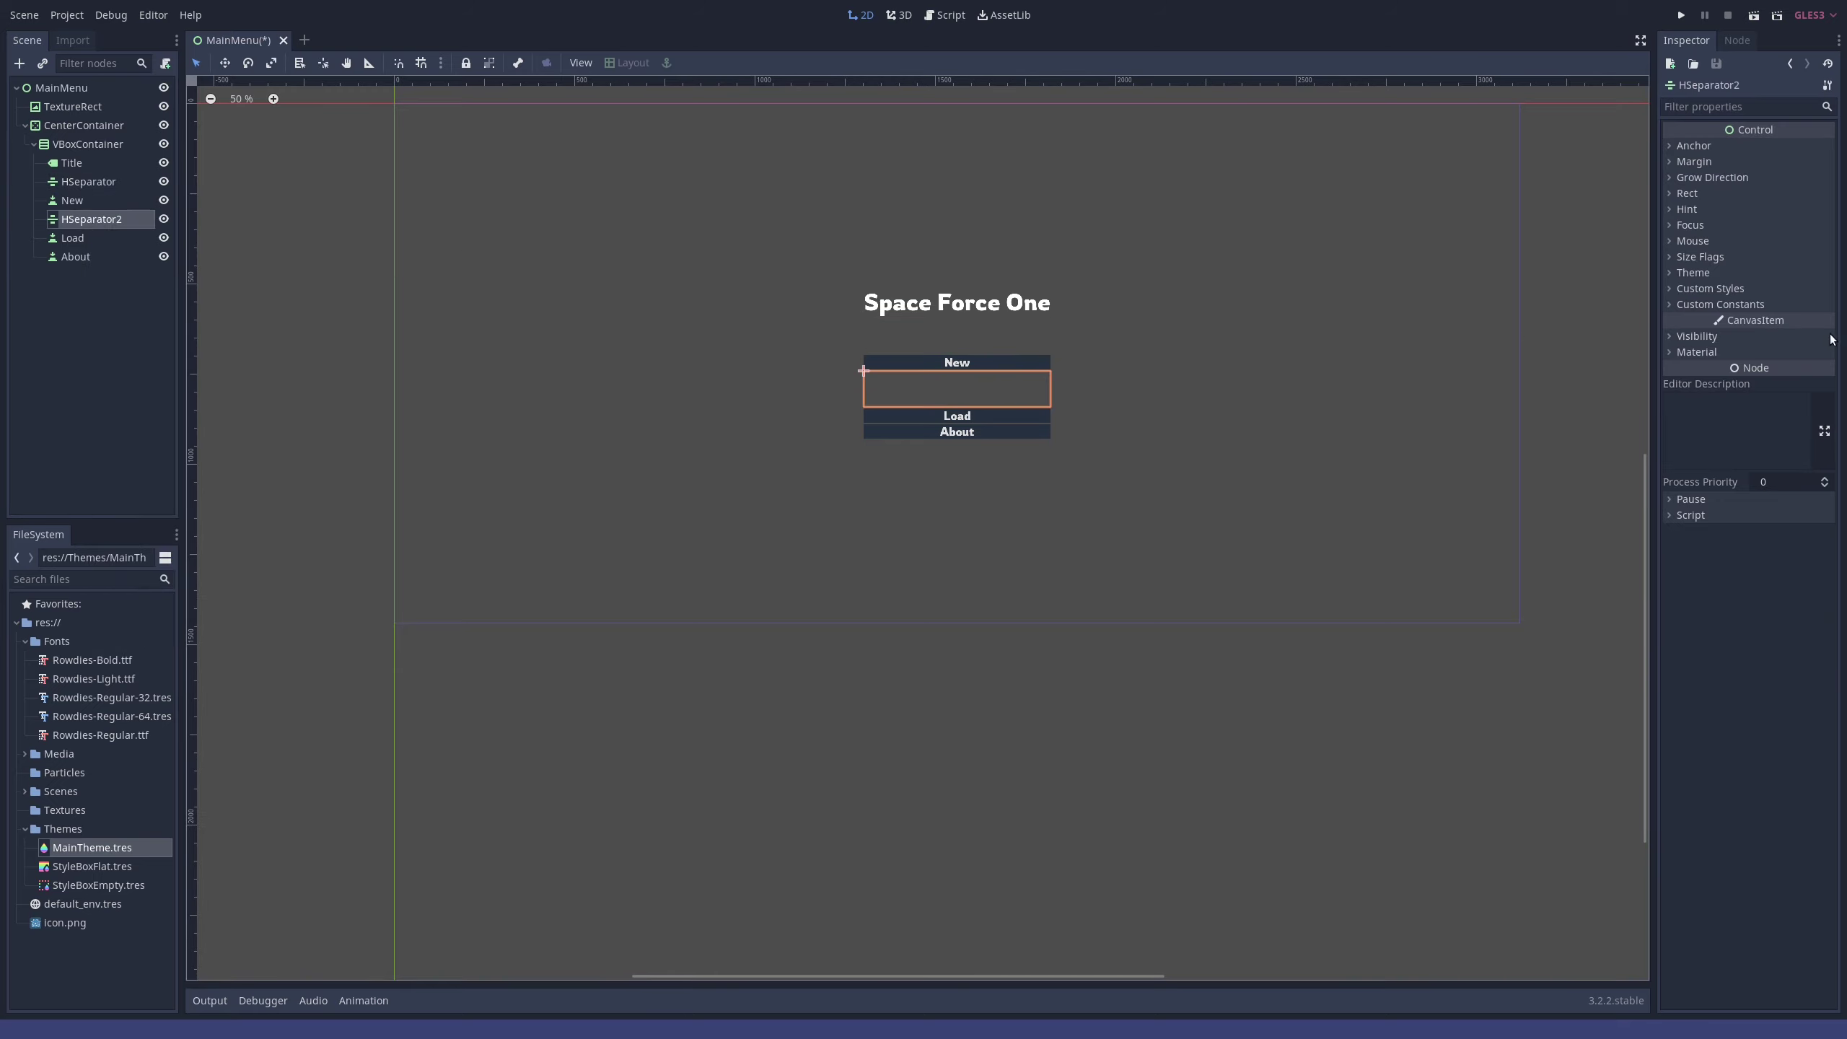
- Override the new separator's separation constant, trying 50 and settling on 25, and duplicate it between Load and About
click(1675, 304)
click(1675, 322)
click(1792, 322)
text(50)
key(Return)
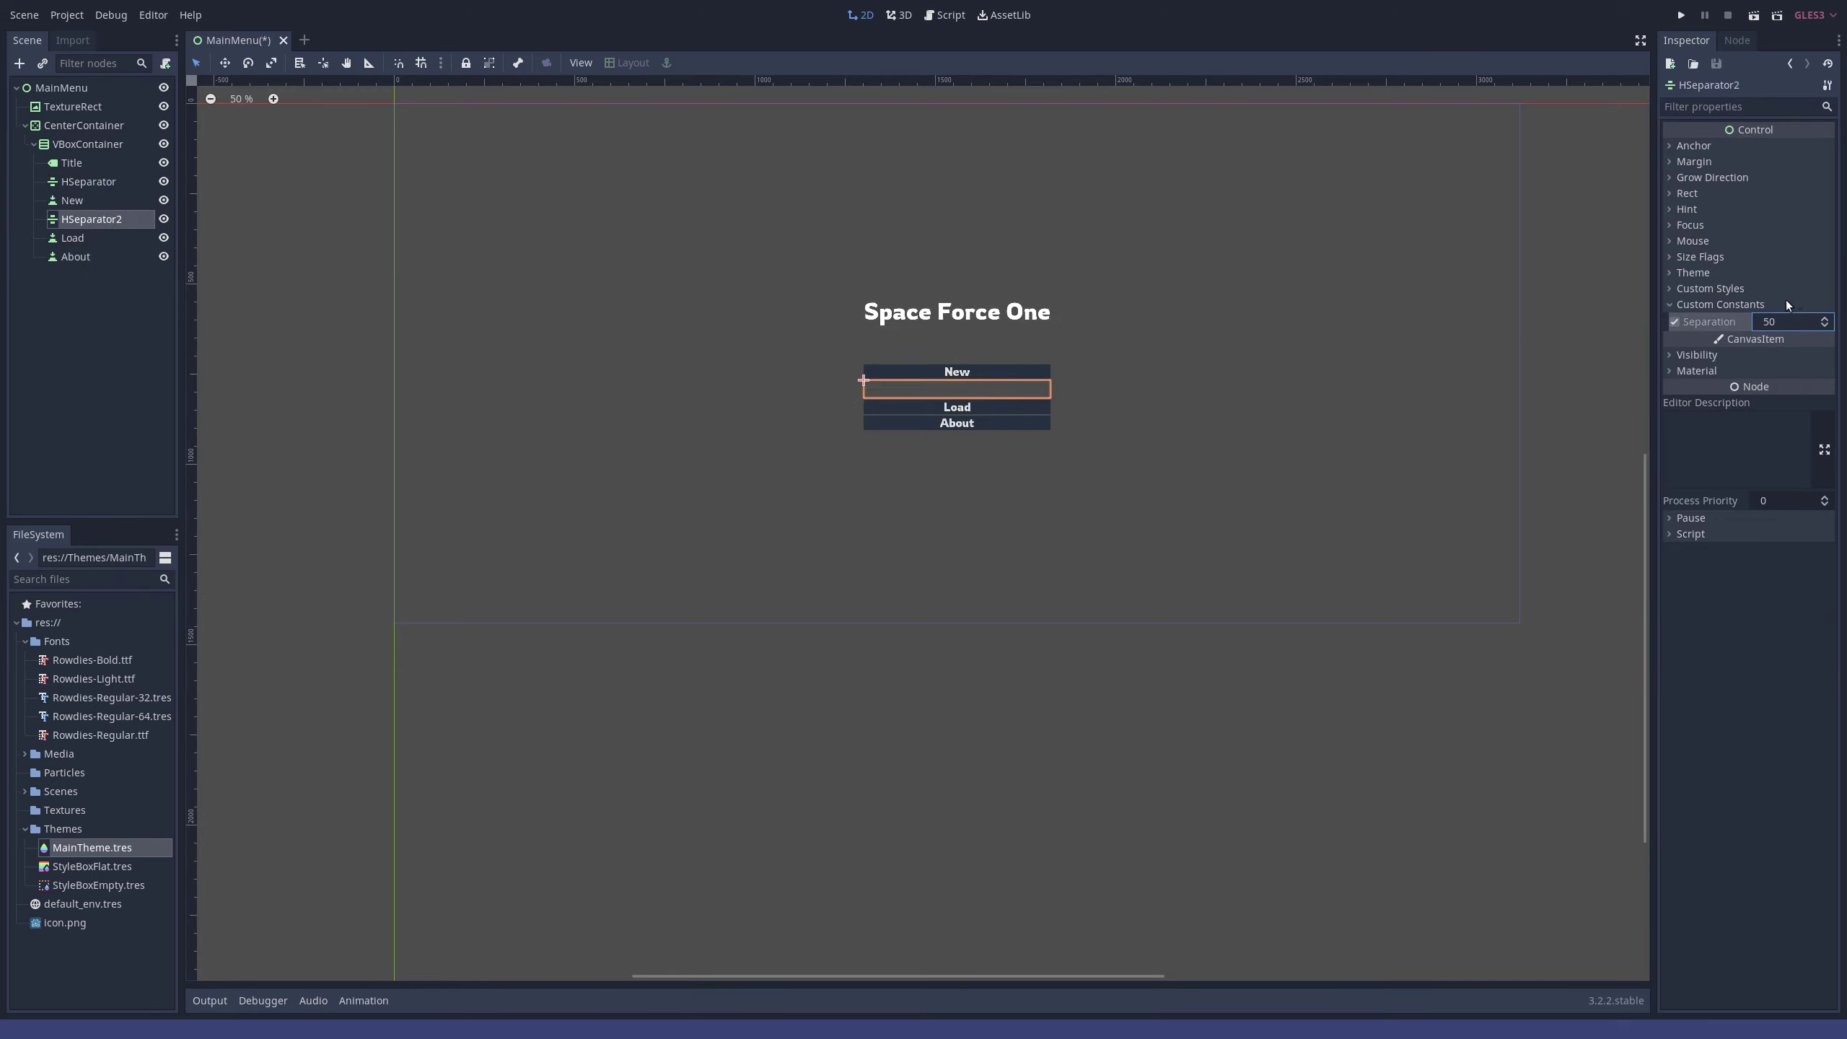
click(1793, 322)
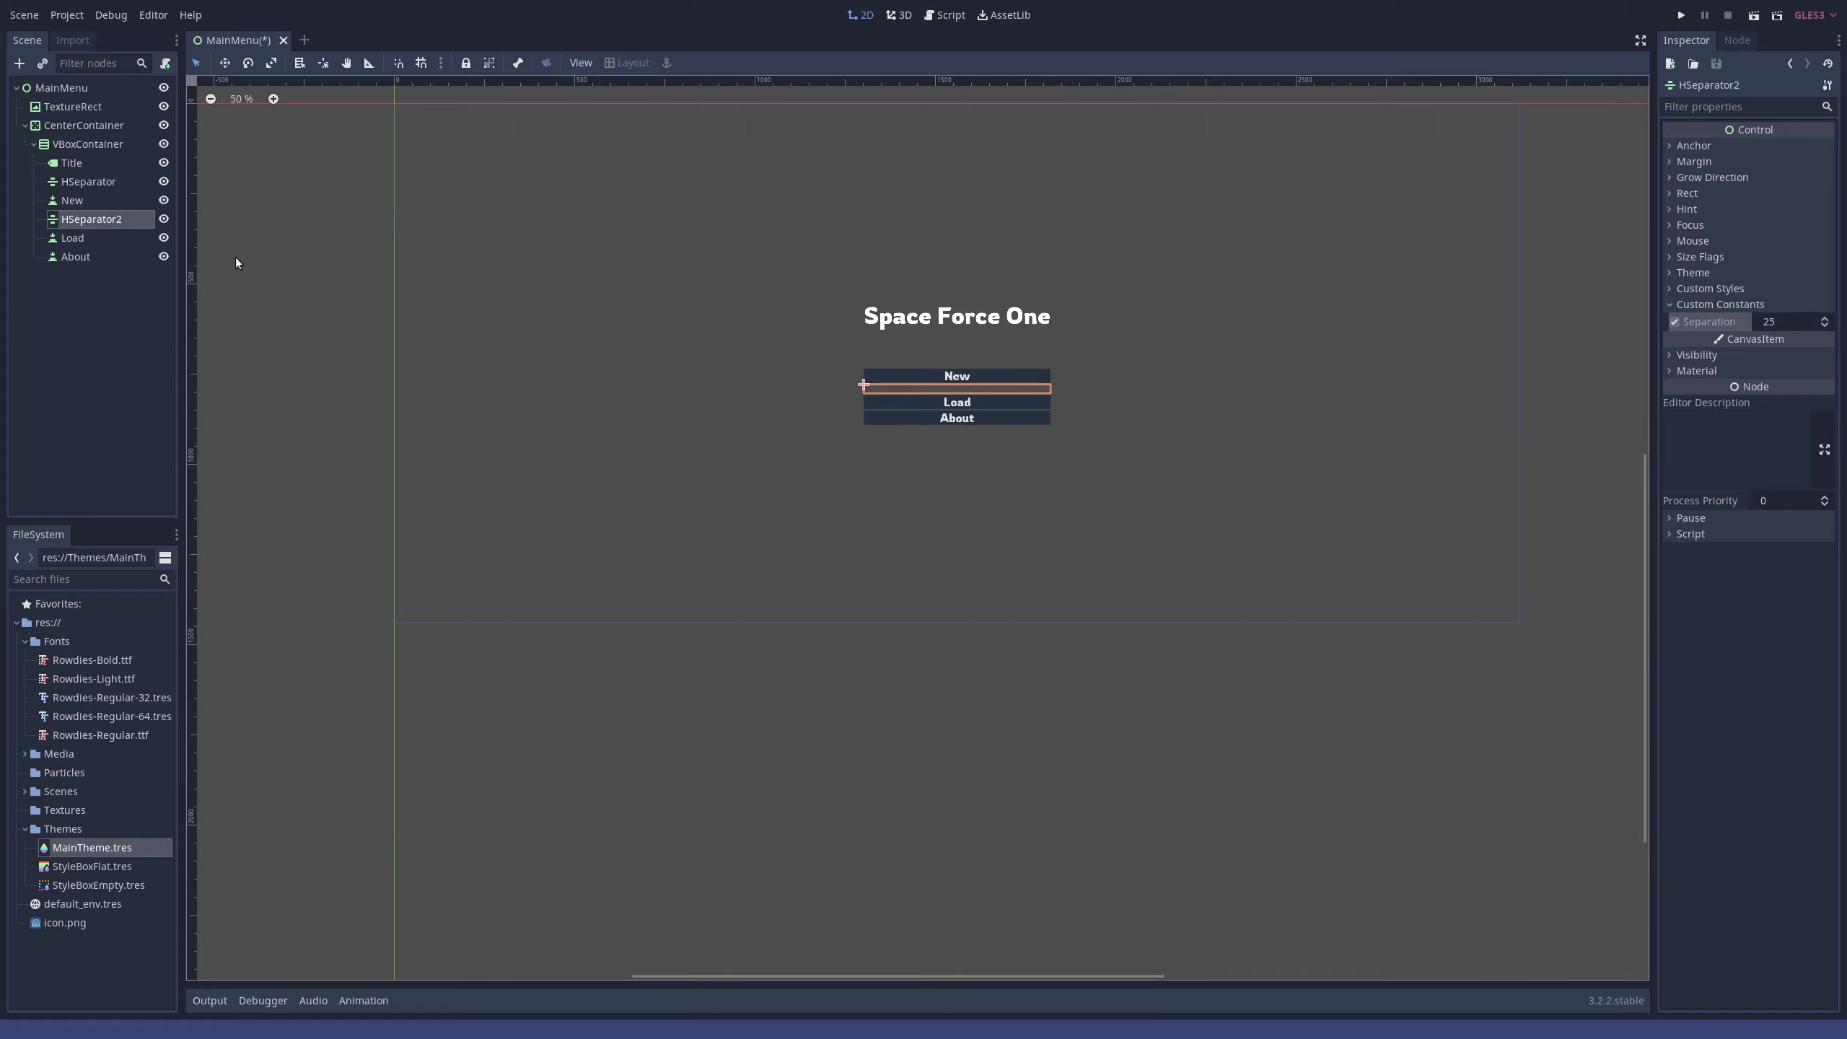
right_click(86, 221)
click(131, 450)
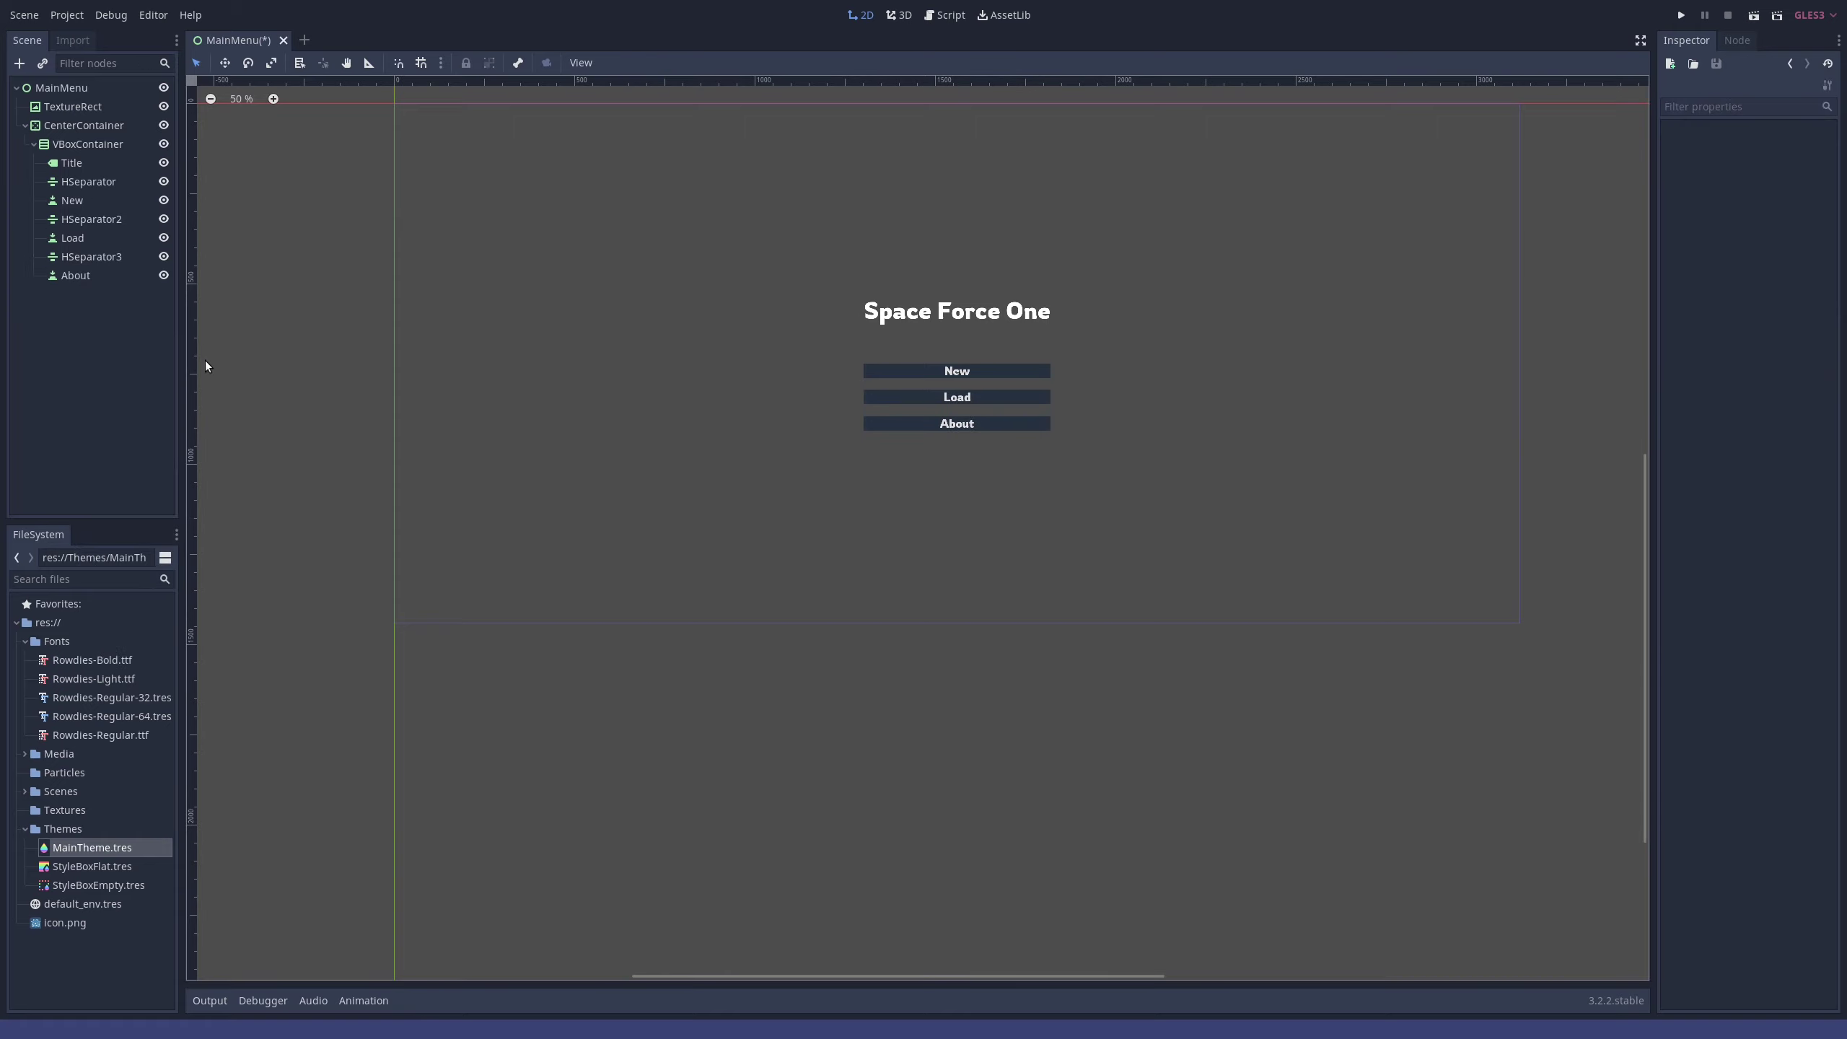
- Change the H Separator separation constant in MainTheme.tres to 150
click(99, 848)
click(1794, 567)
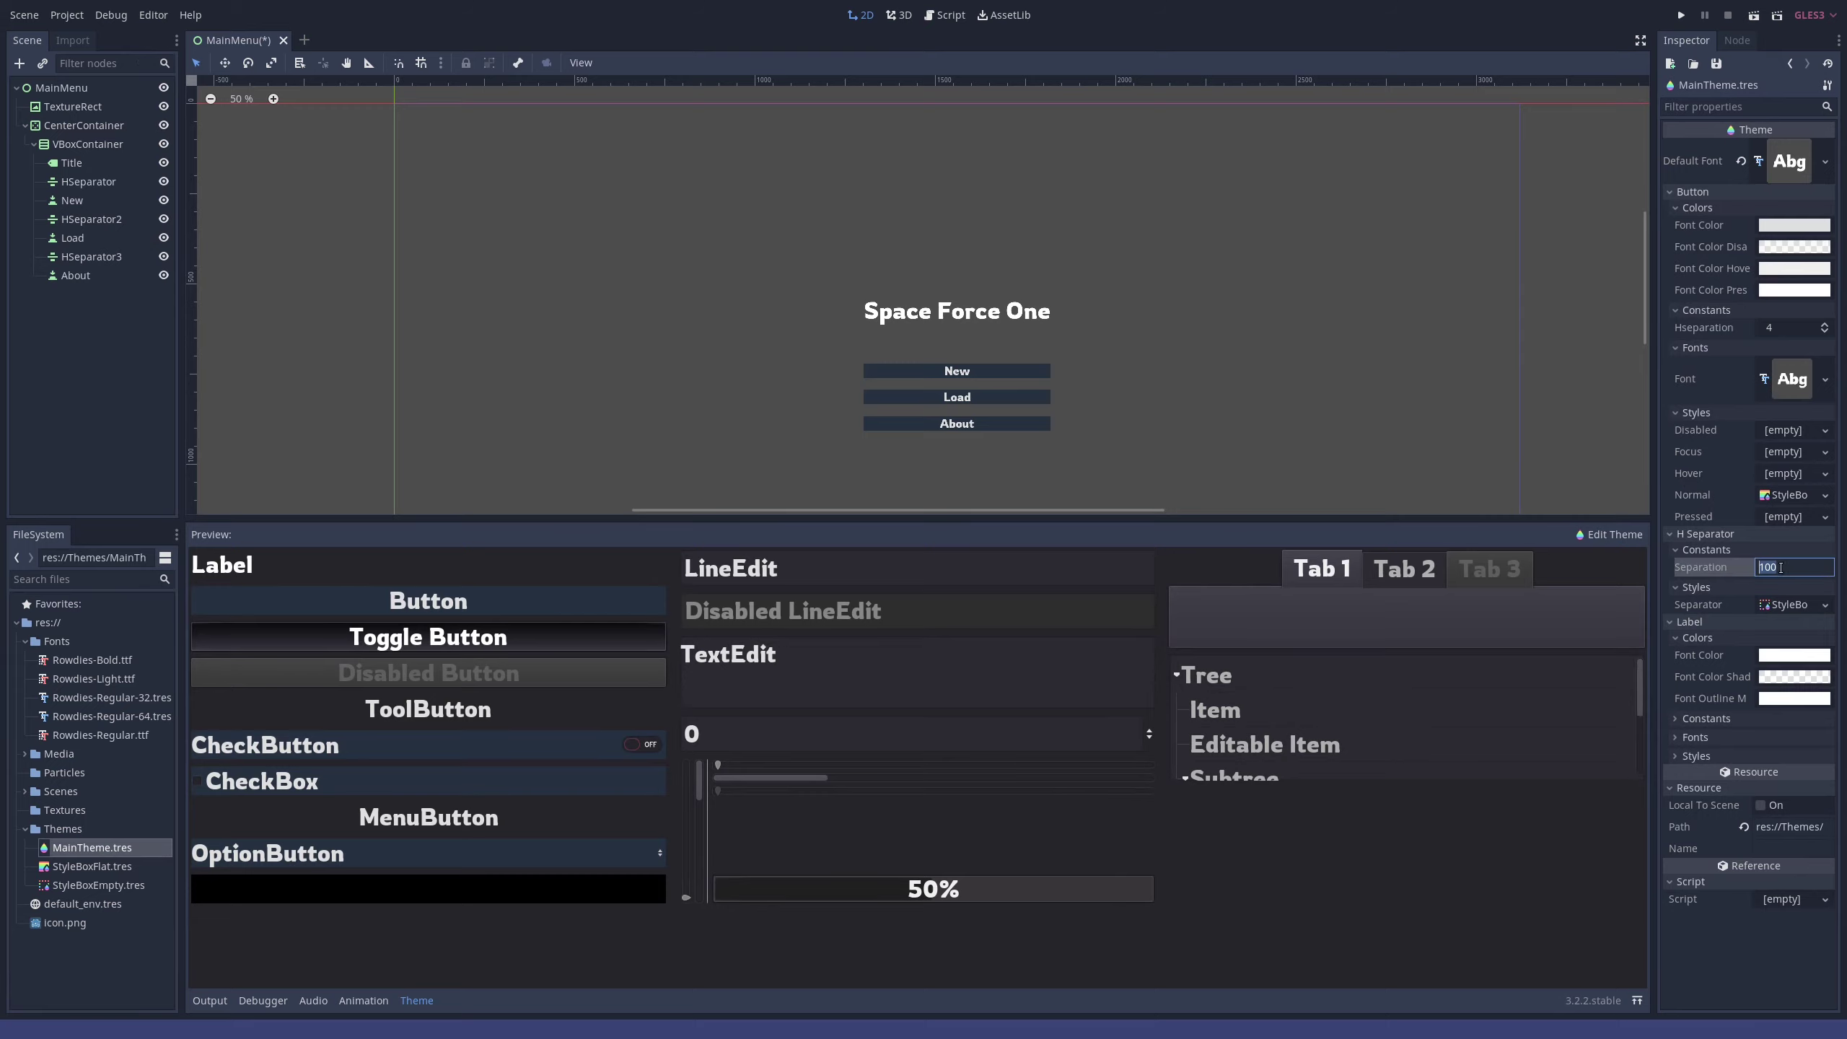
key(Delete)
text(5)
key(Return)
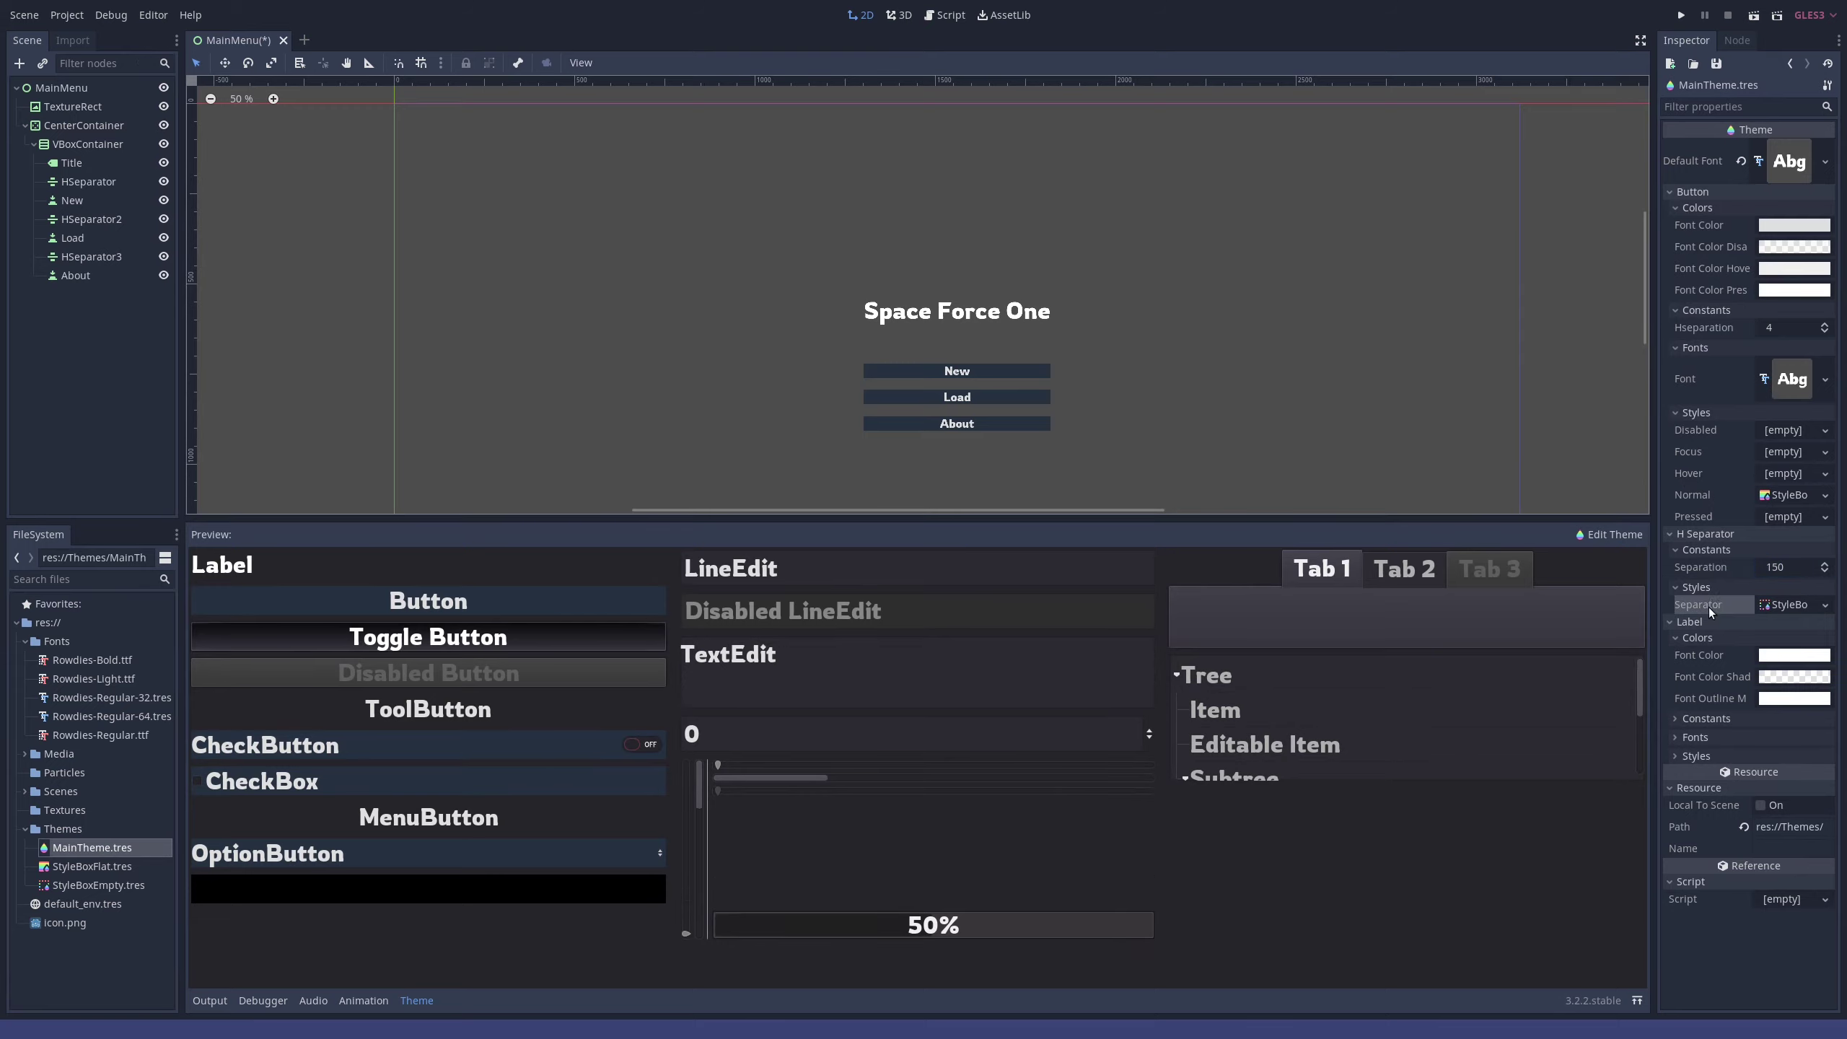
click(1270, 337)
- Save the MainMenu scene and reopen MainTheme.tres for inspection
click(88, 181)
click(24, 15)
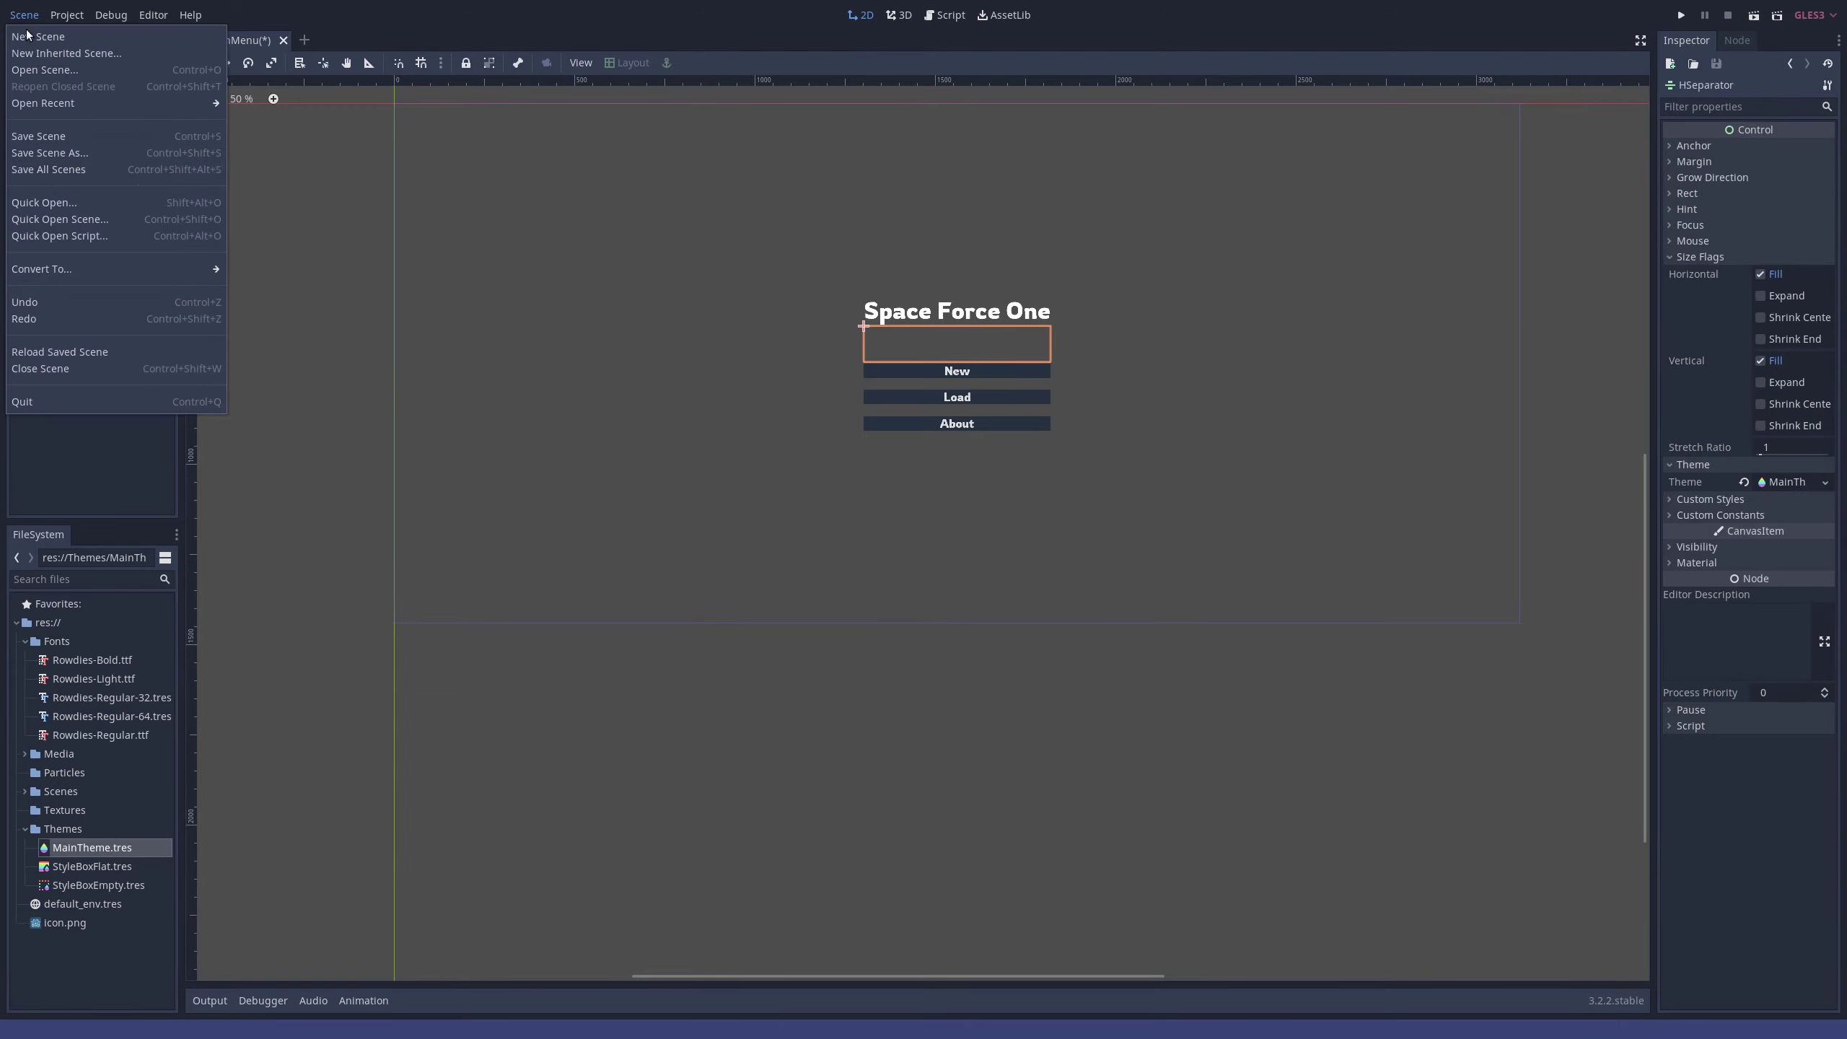
click(43, 139)
click(100, 850)
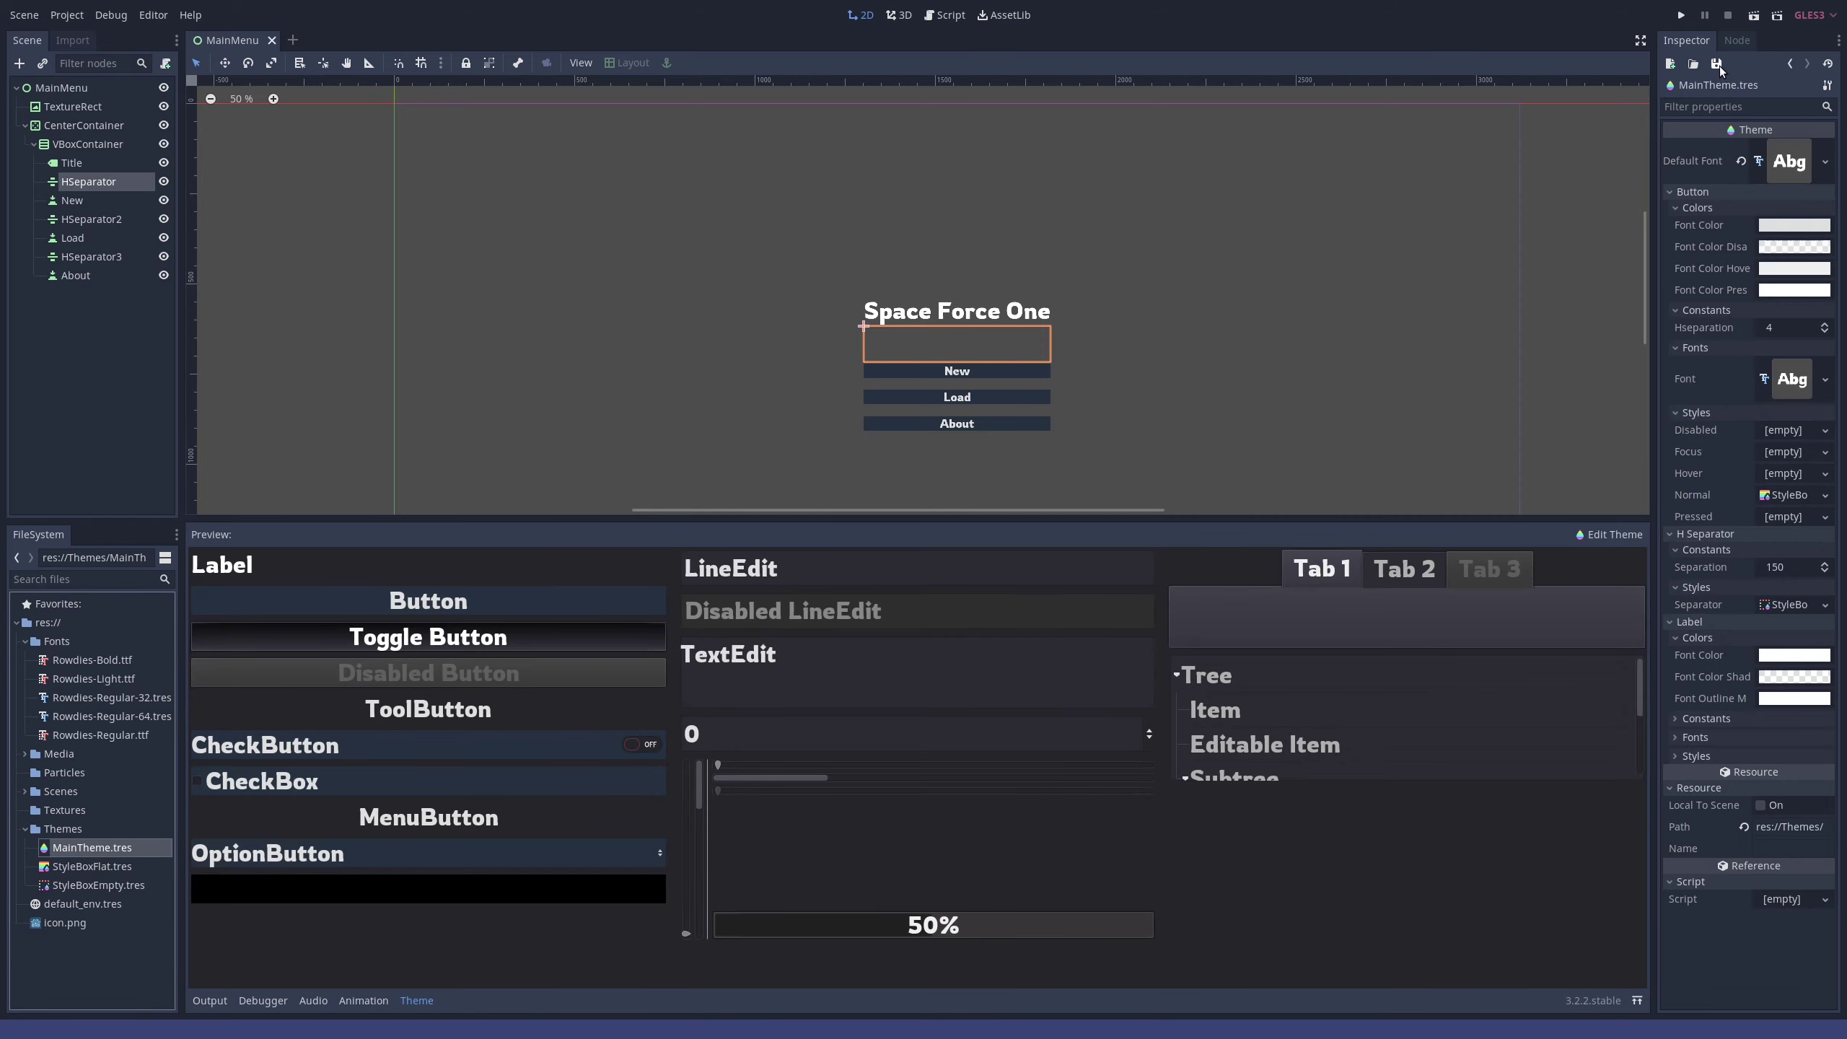
click(303, 218)
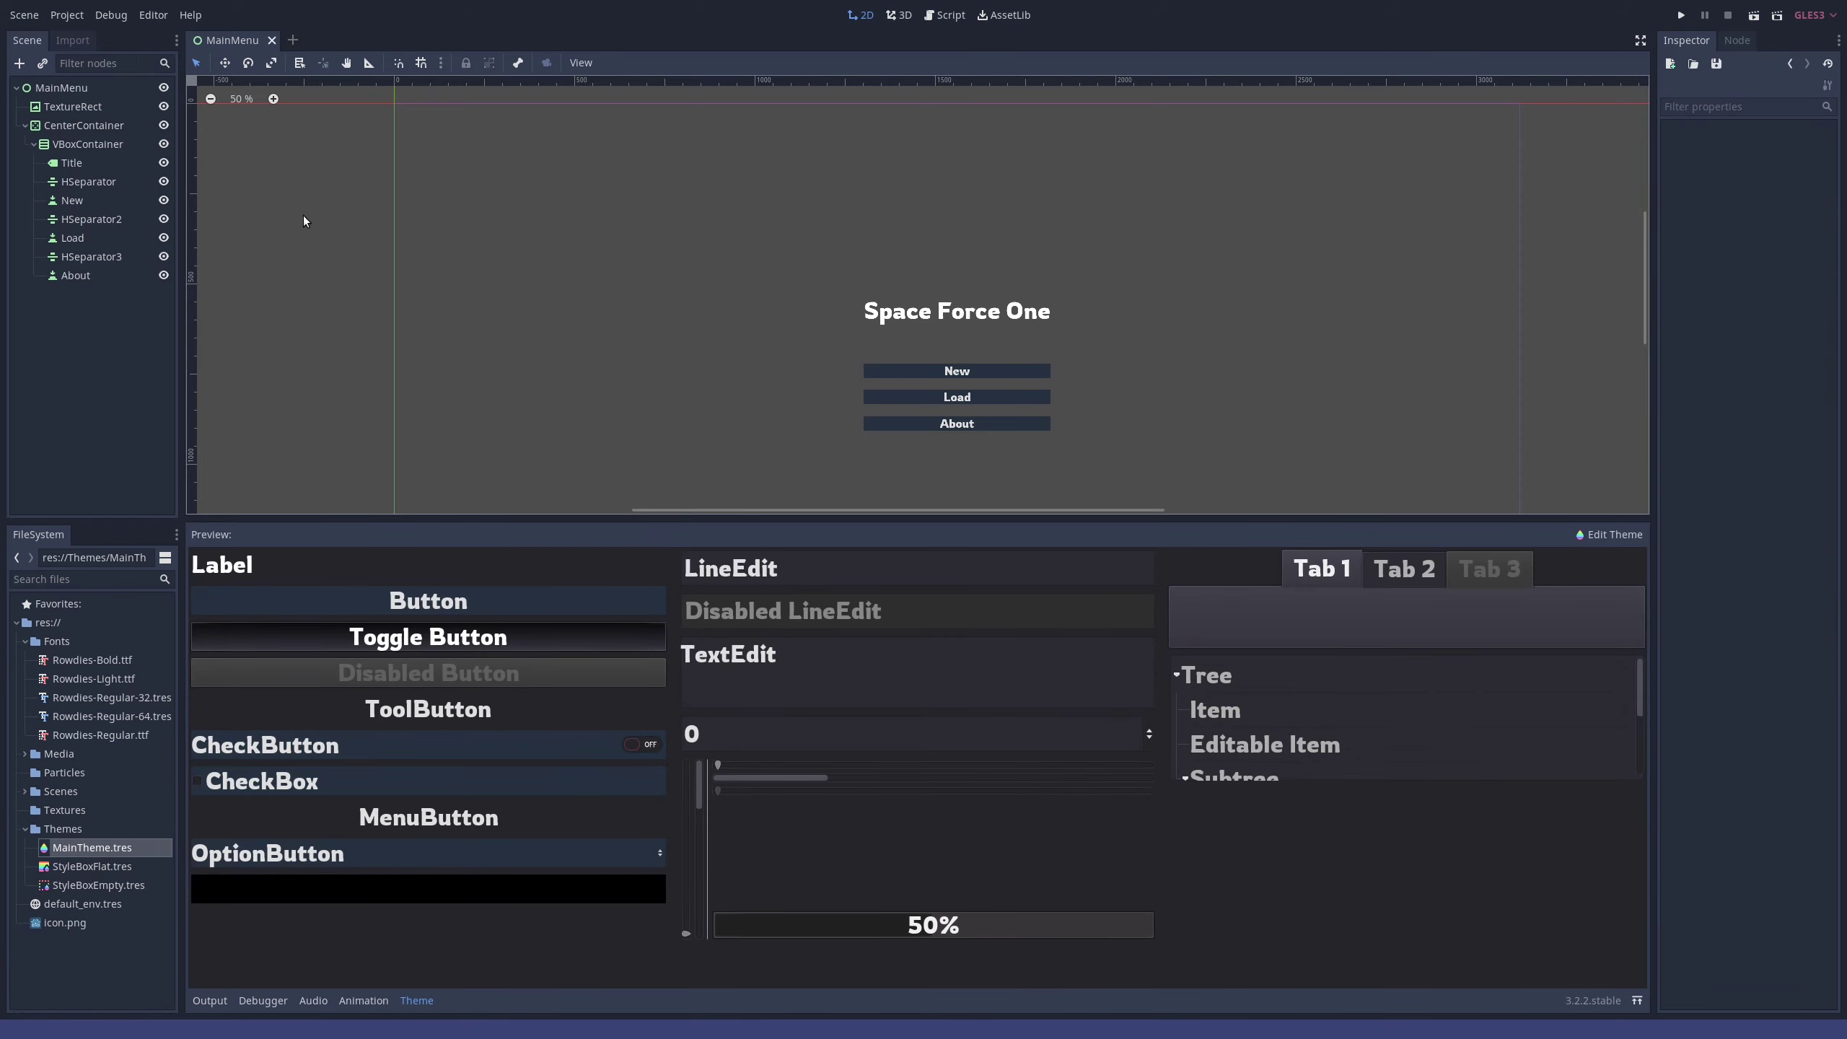
scroll(1094, 373, down, 2)
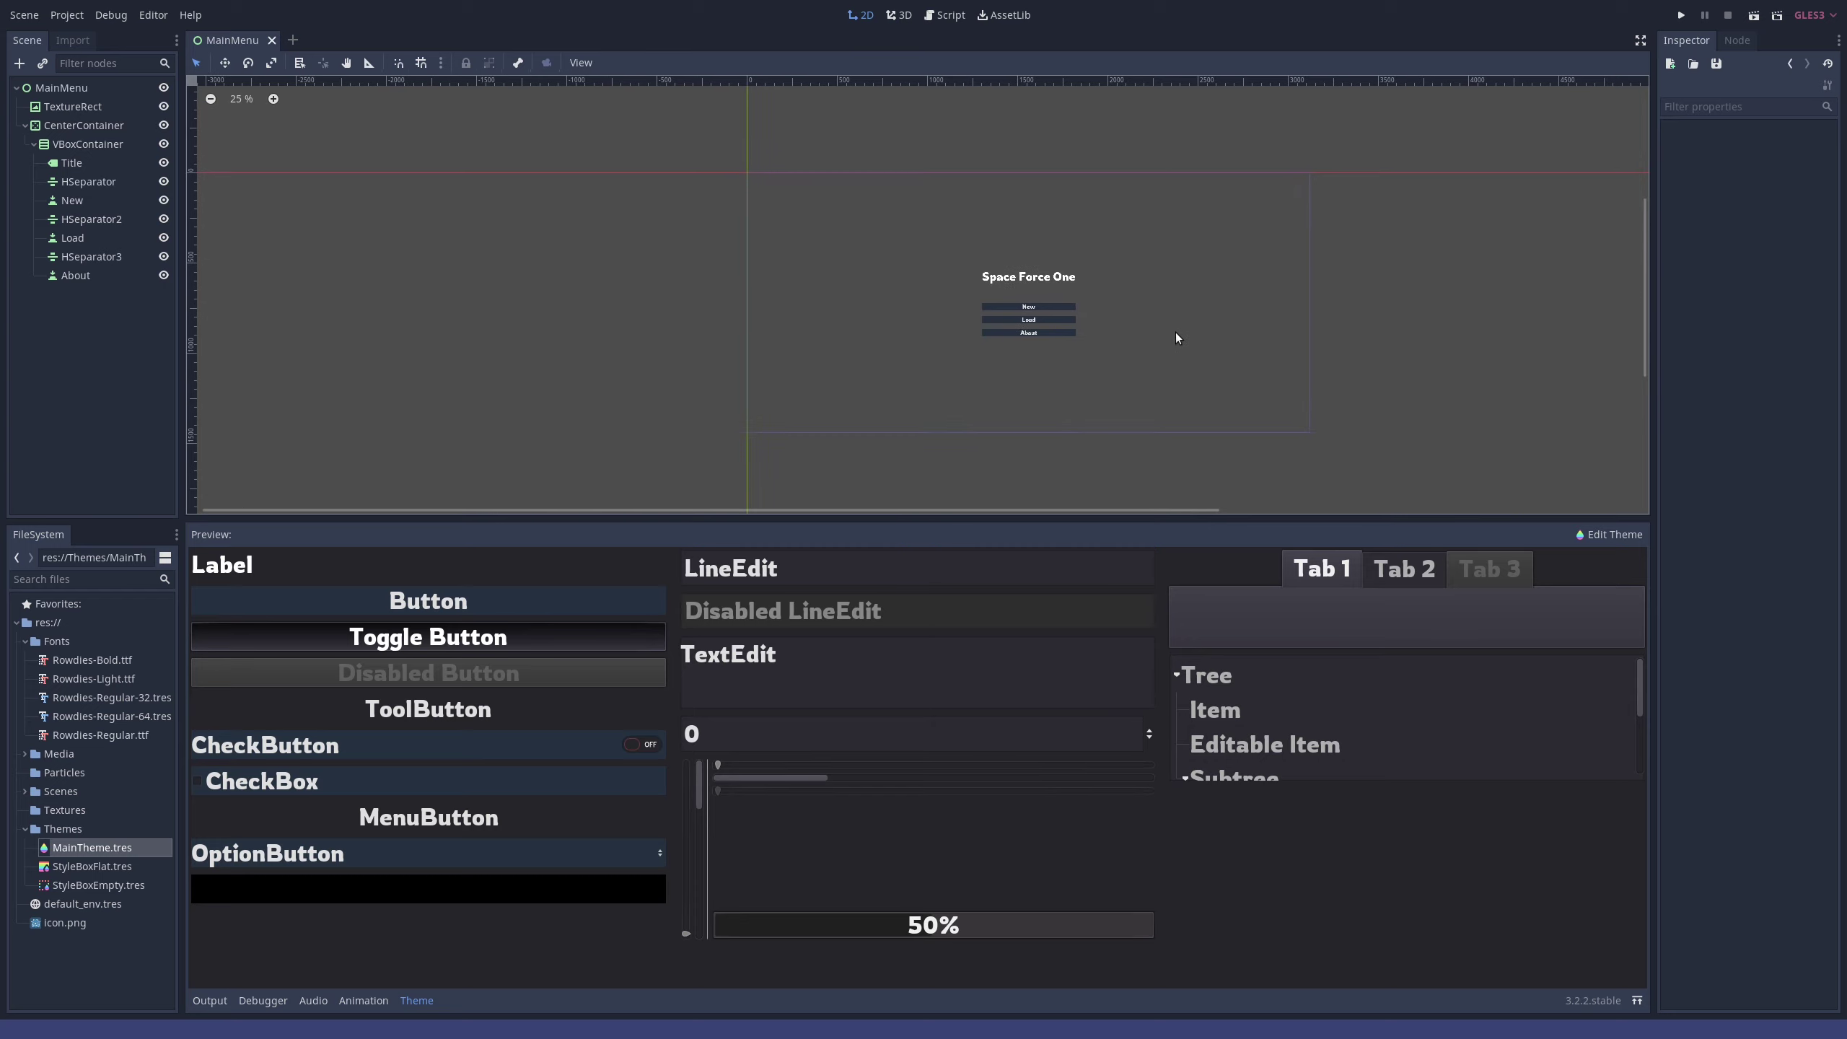
scroll(1175, 332, up, 1)
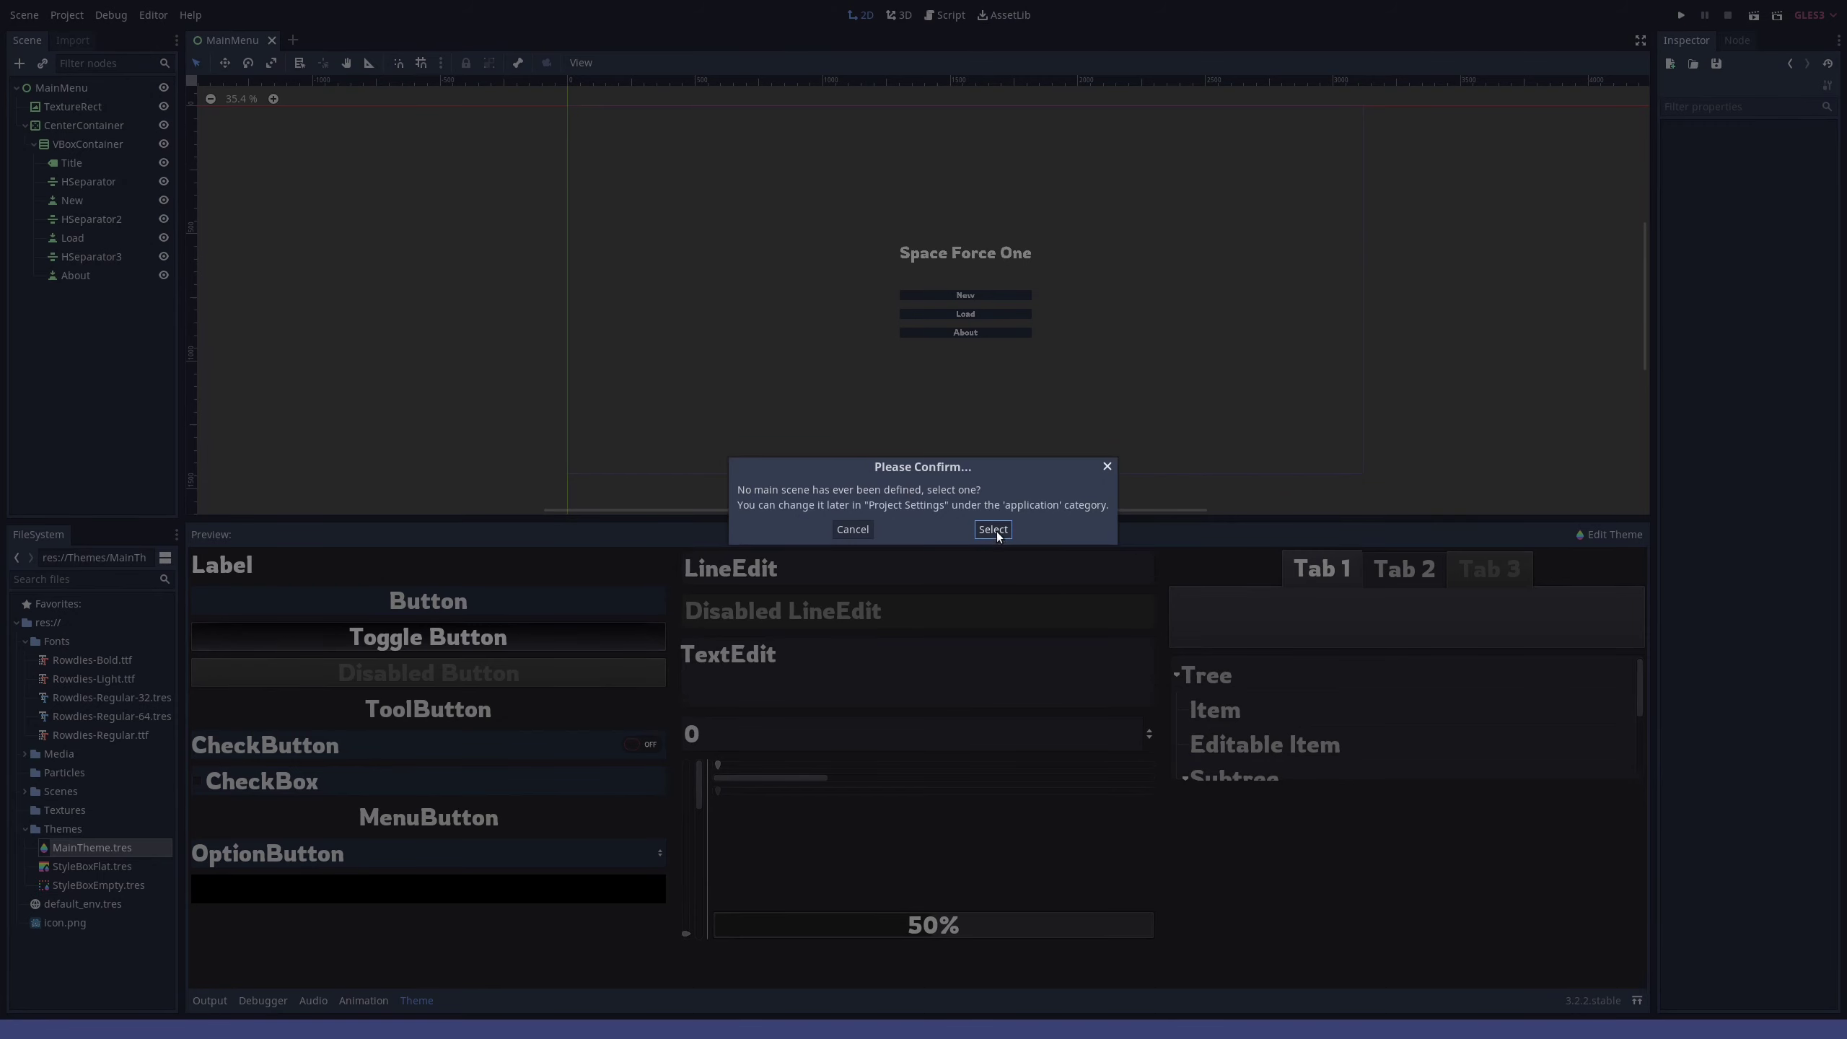
- Select a main scene for the project, test-run it and stop the run, and enlarge the 2D view area
click(994, 530)
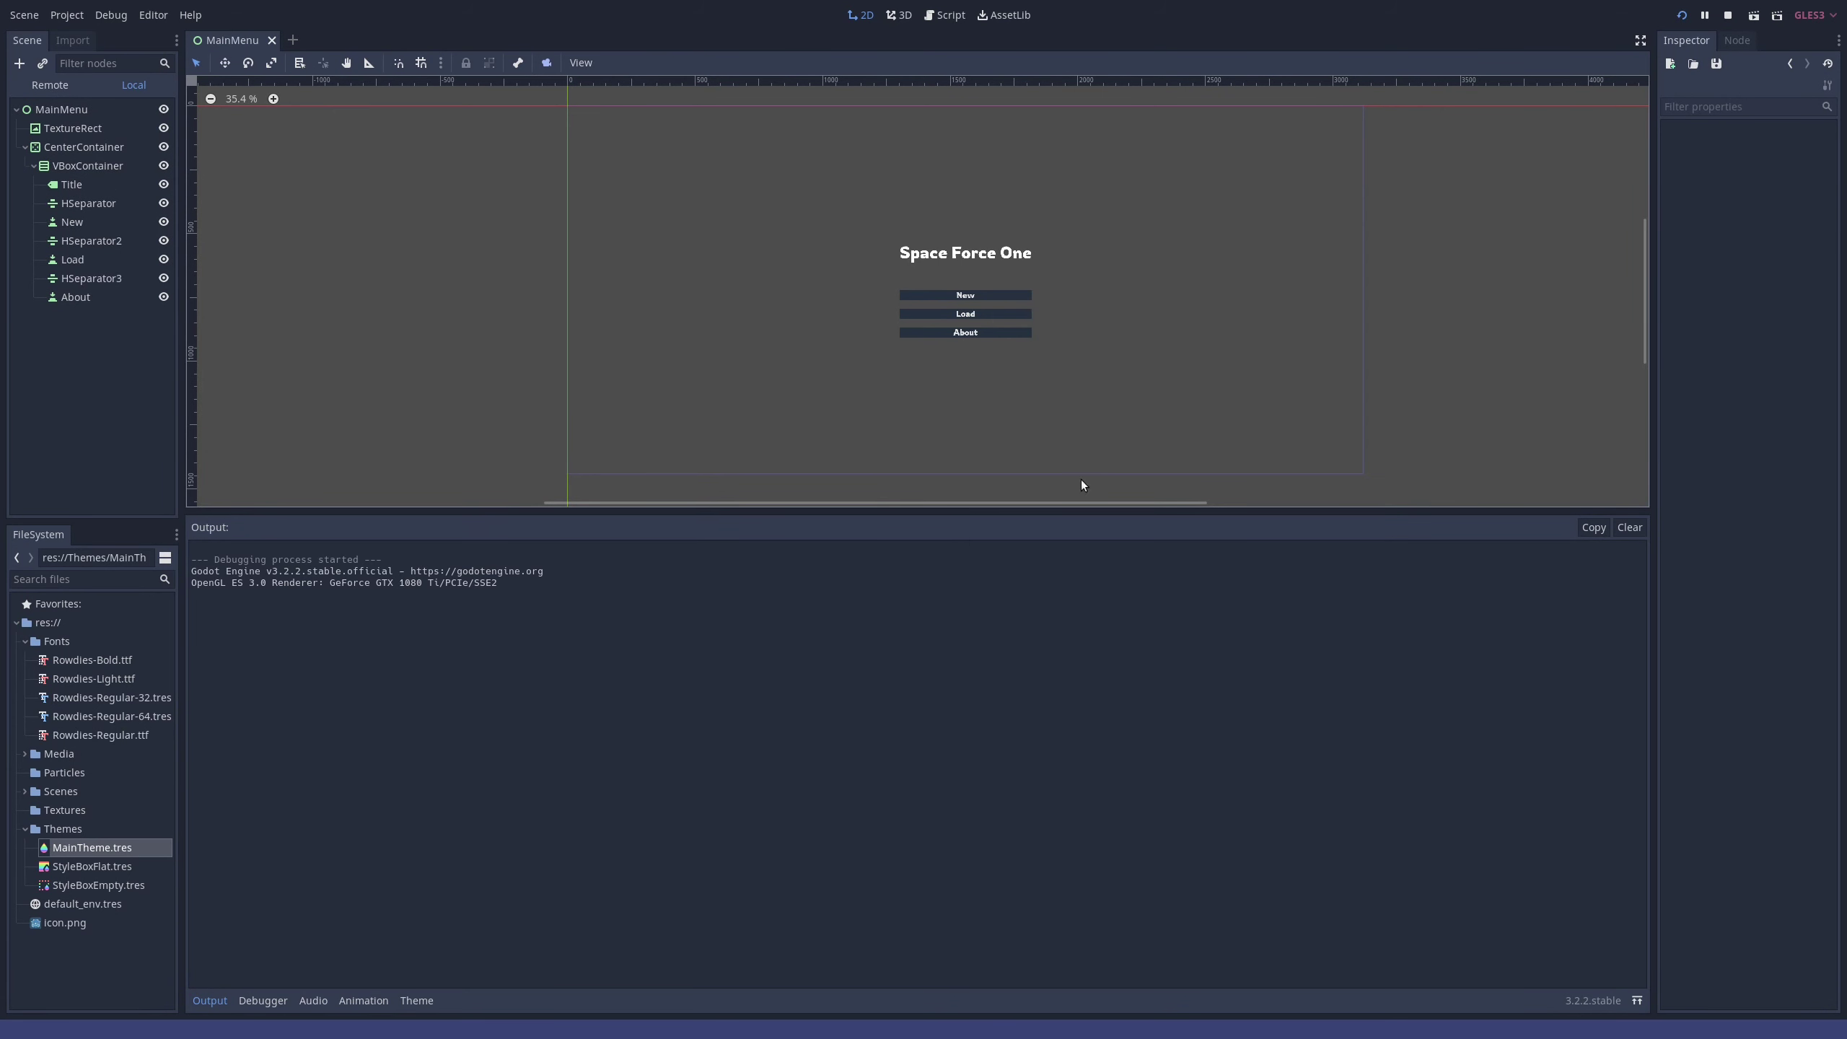
click(1729, 15)
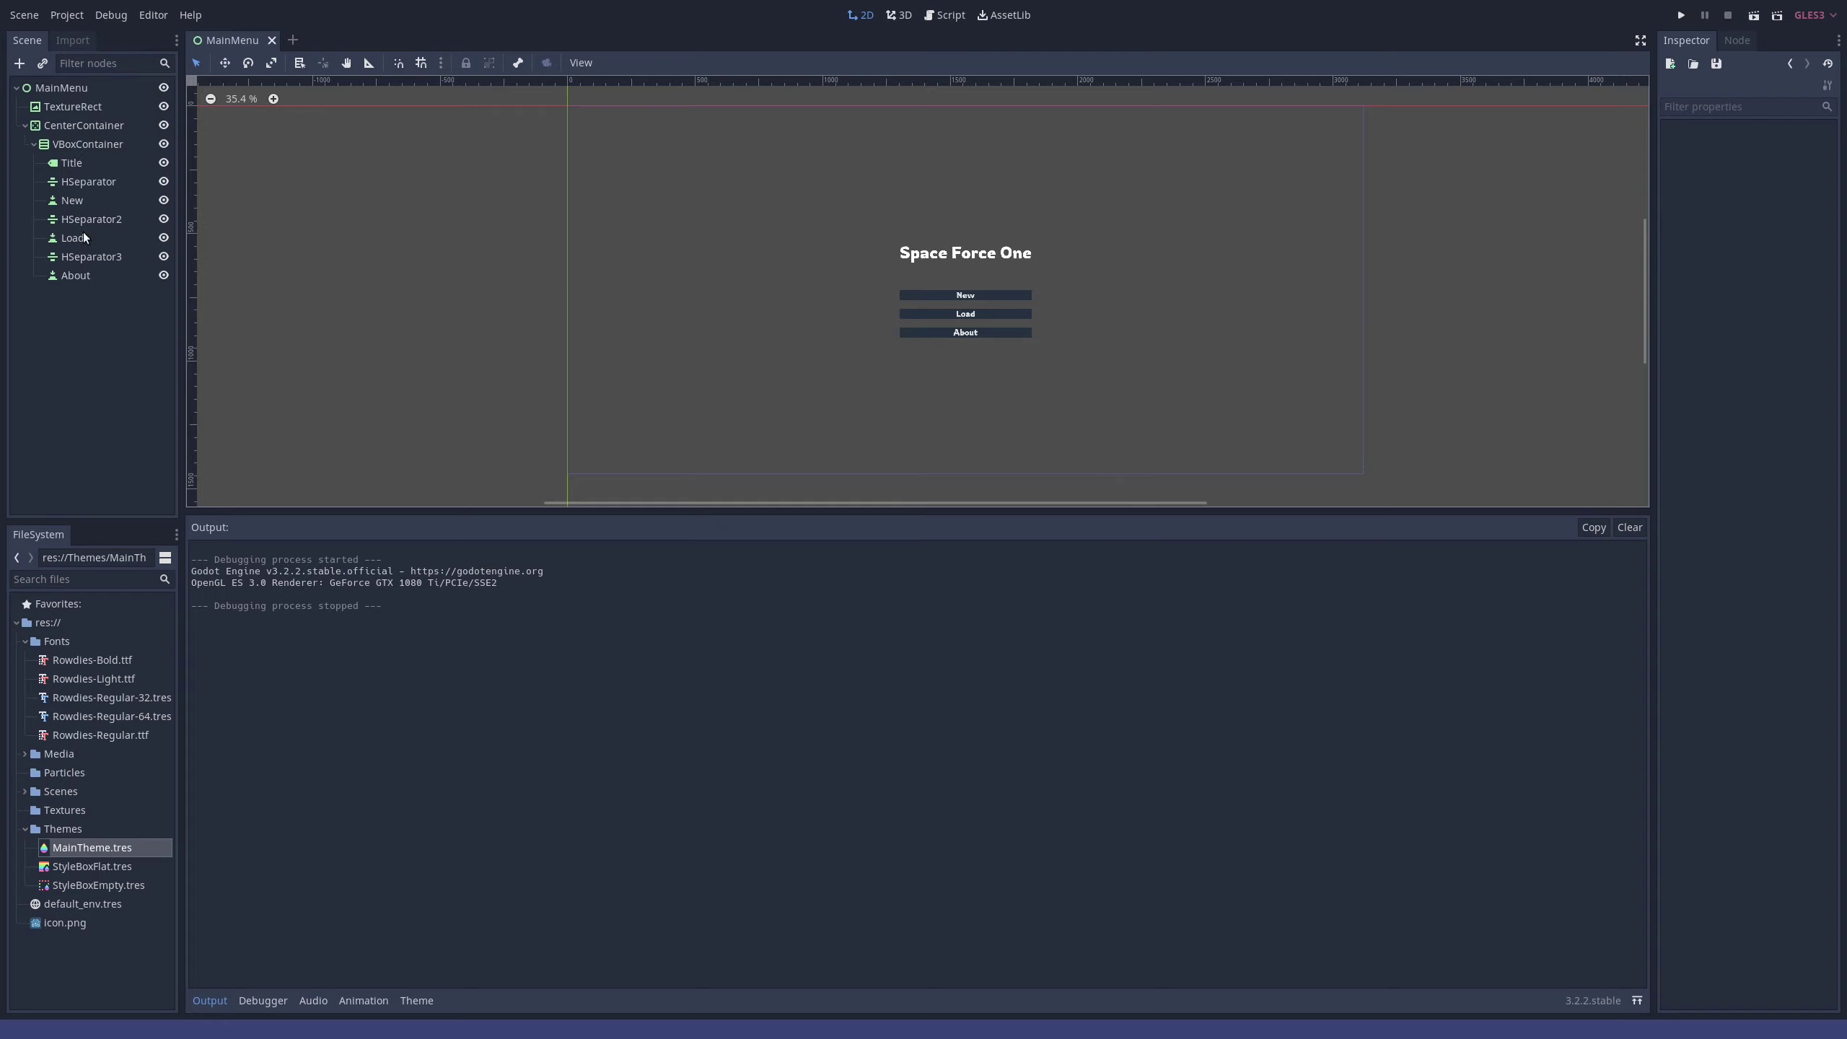
scroll(970, 289, down, 2)
drag(1596, 518, 1587, 793)
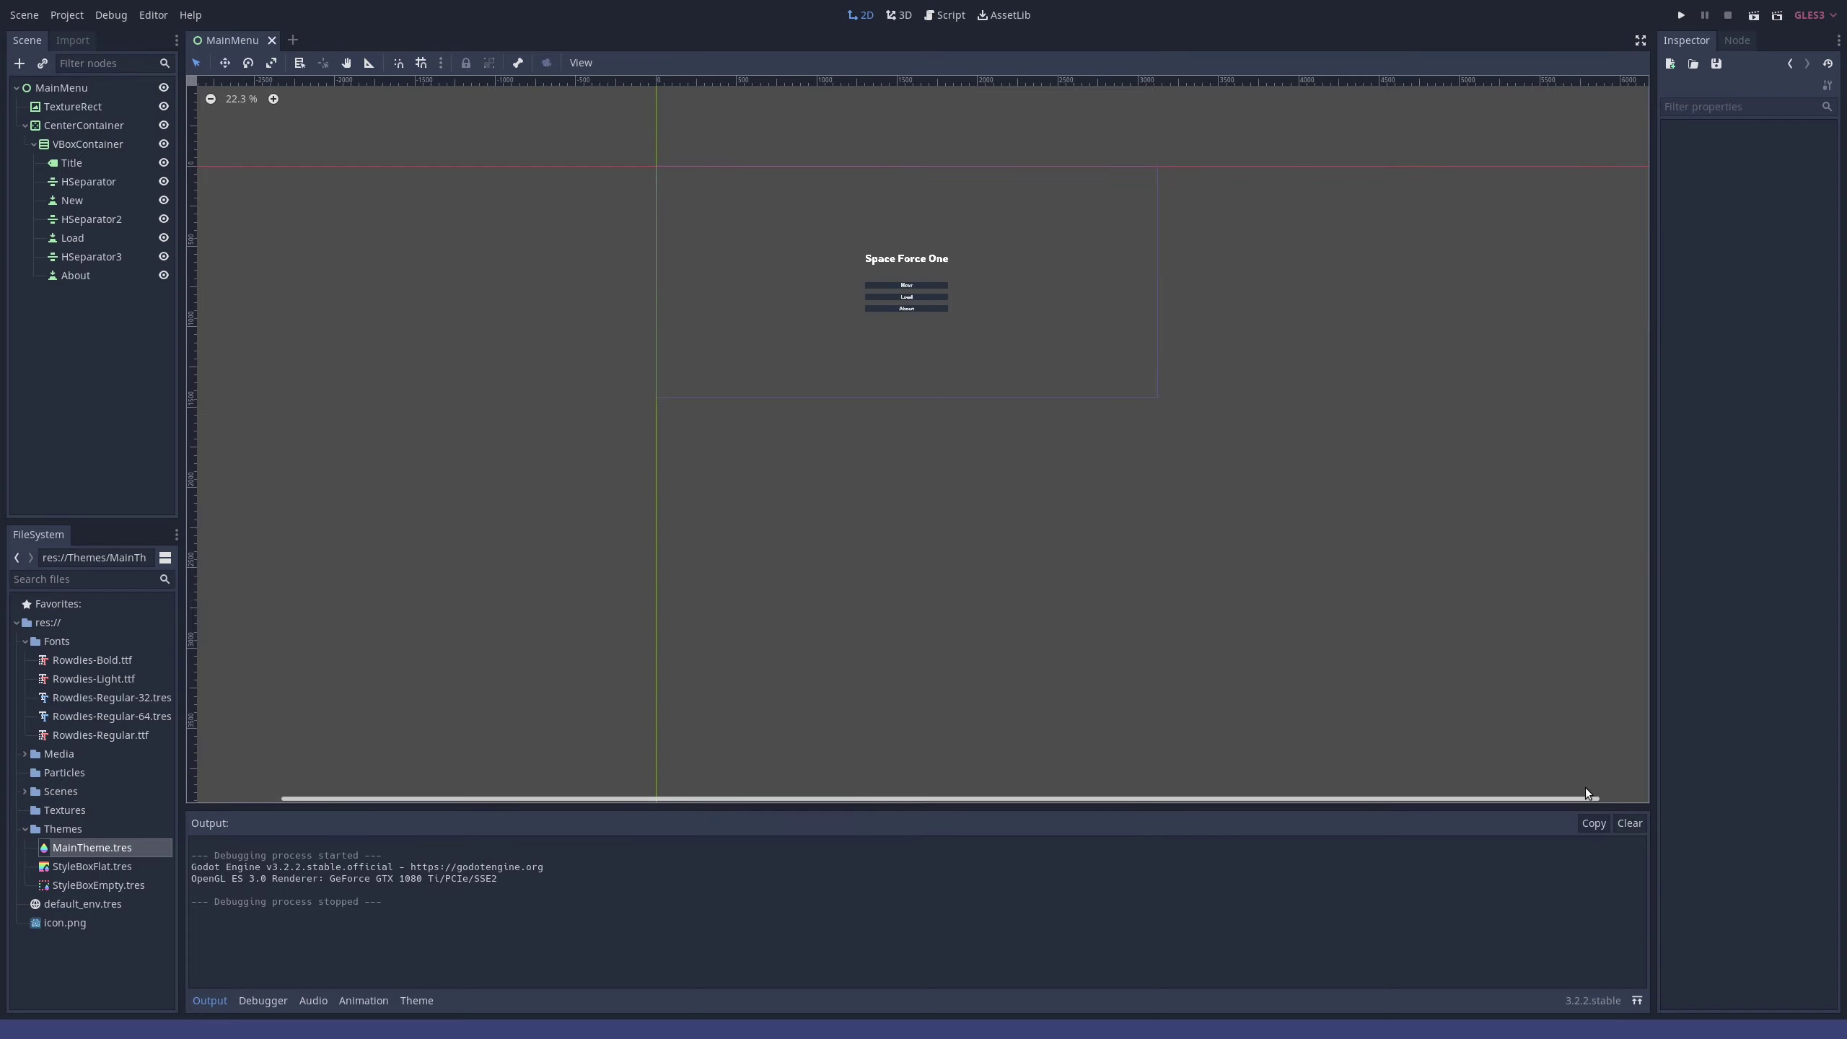
scroll(993, 291, up, 4)
scroll(997, 414, down, 1)
- Assign a new ImageTexture to the TextureRect node's texture
click(90, 107)
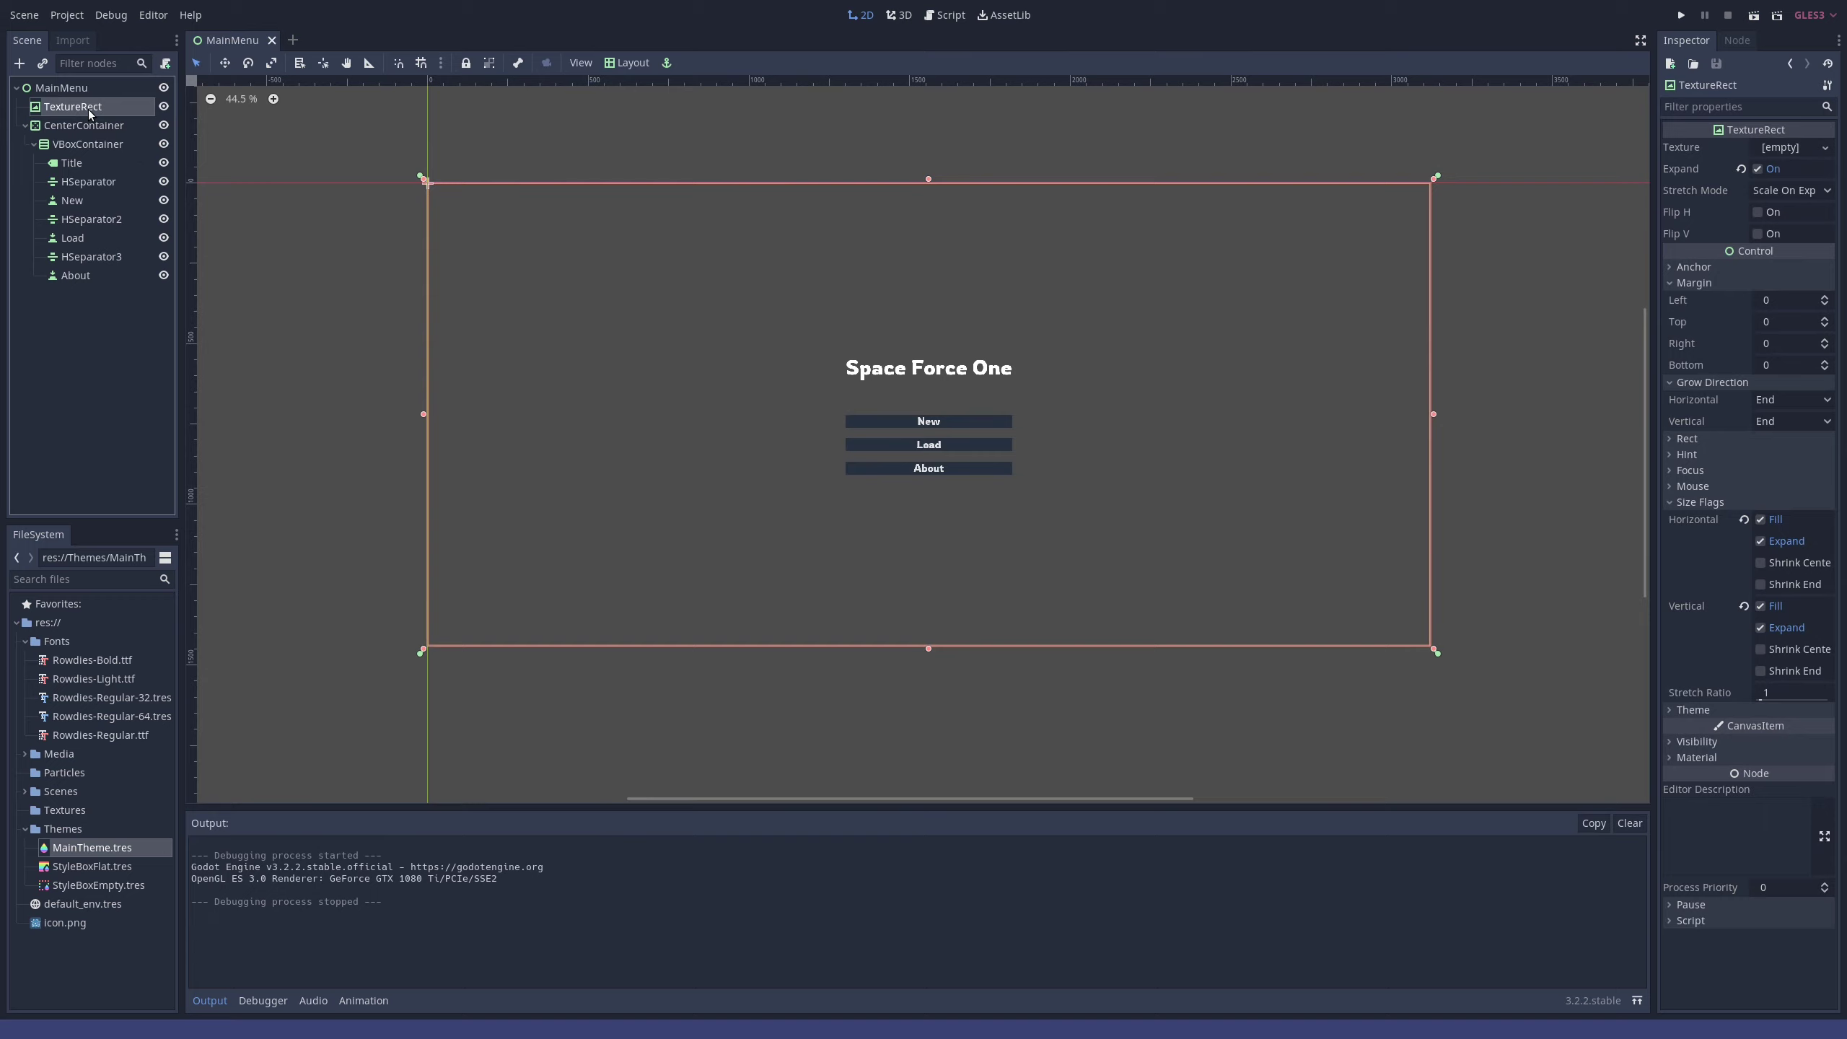
click(1680, 502)
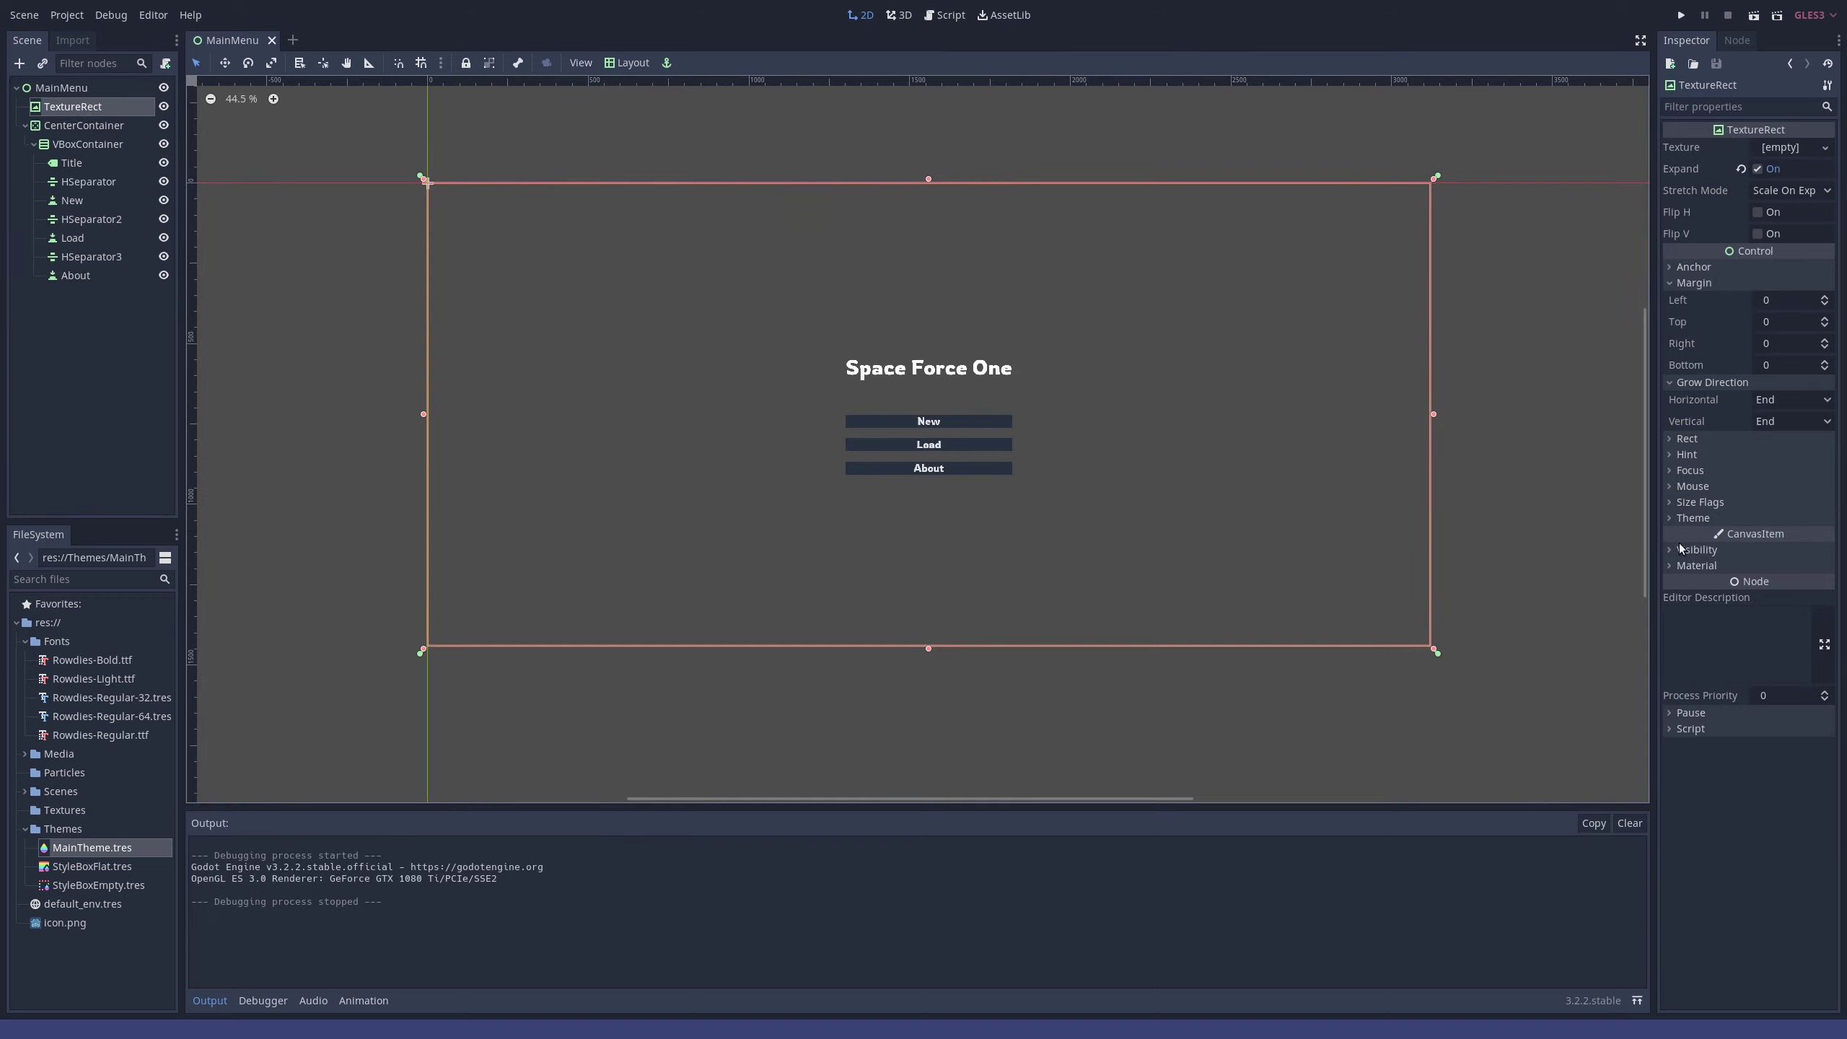
click(1827, 148)
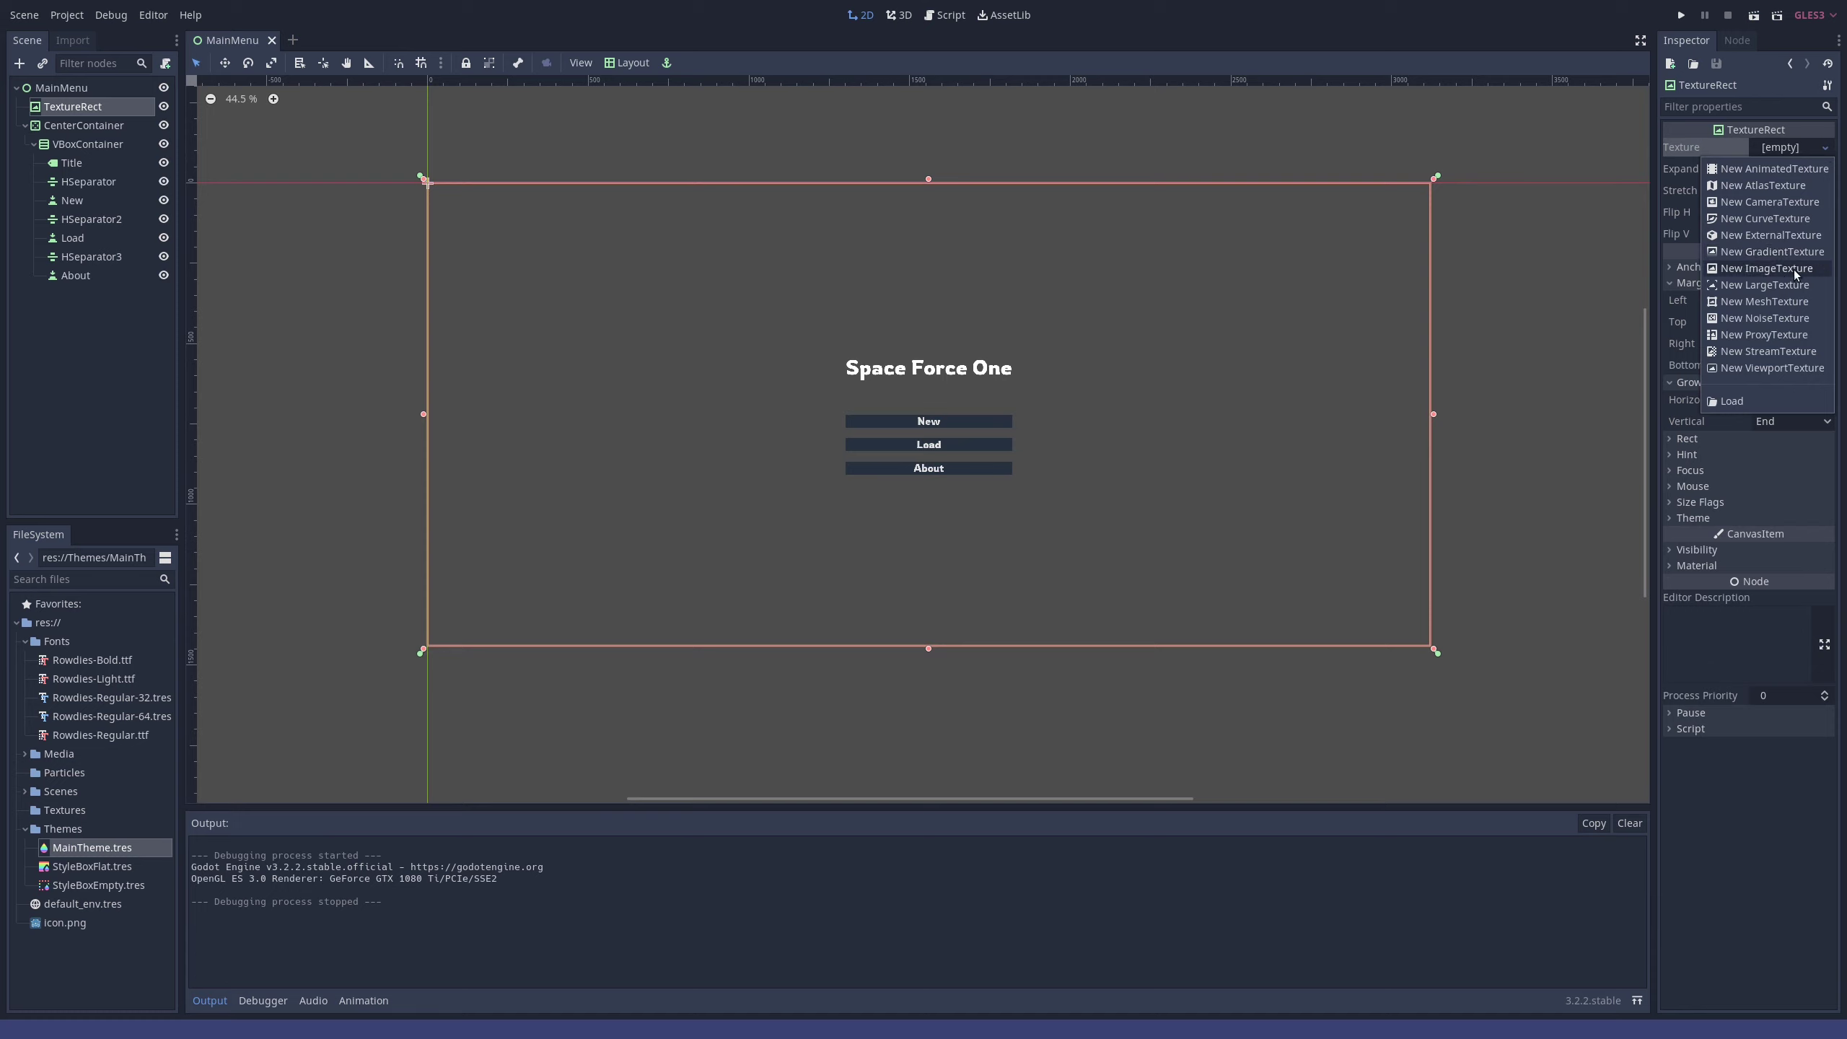
click(1795, 269)
- Save the TextureRect's image texture as MenuBackground.tres in the res://Textures folder
click(1826, 148)
click(1721, 469)
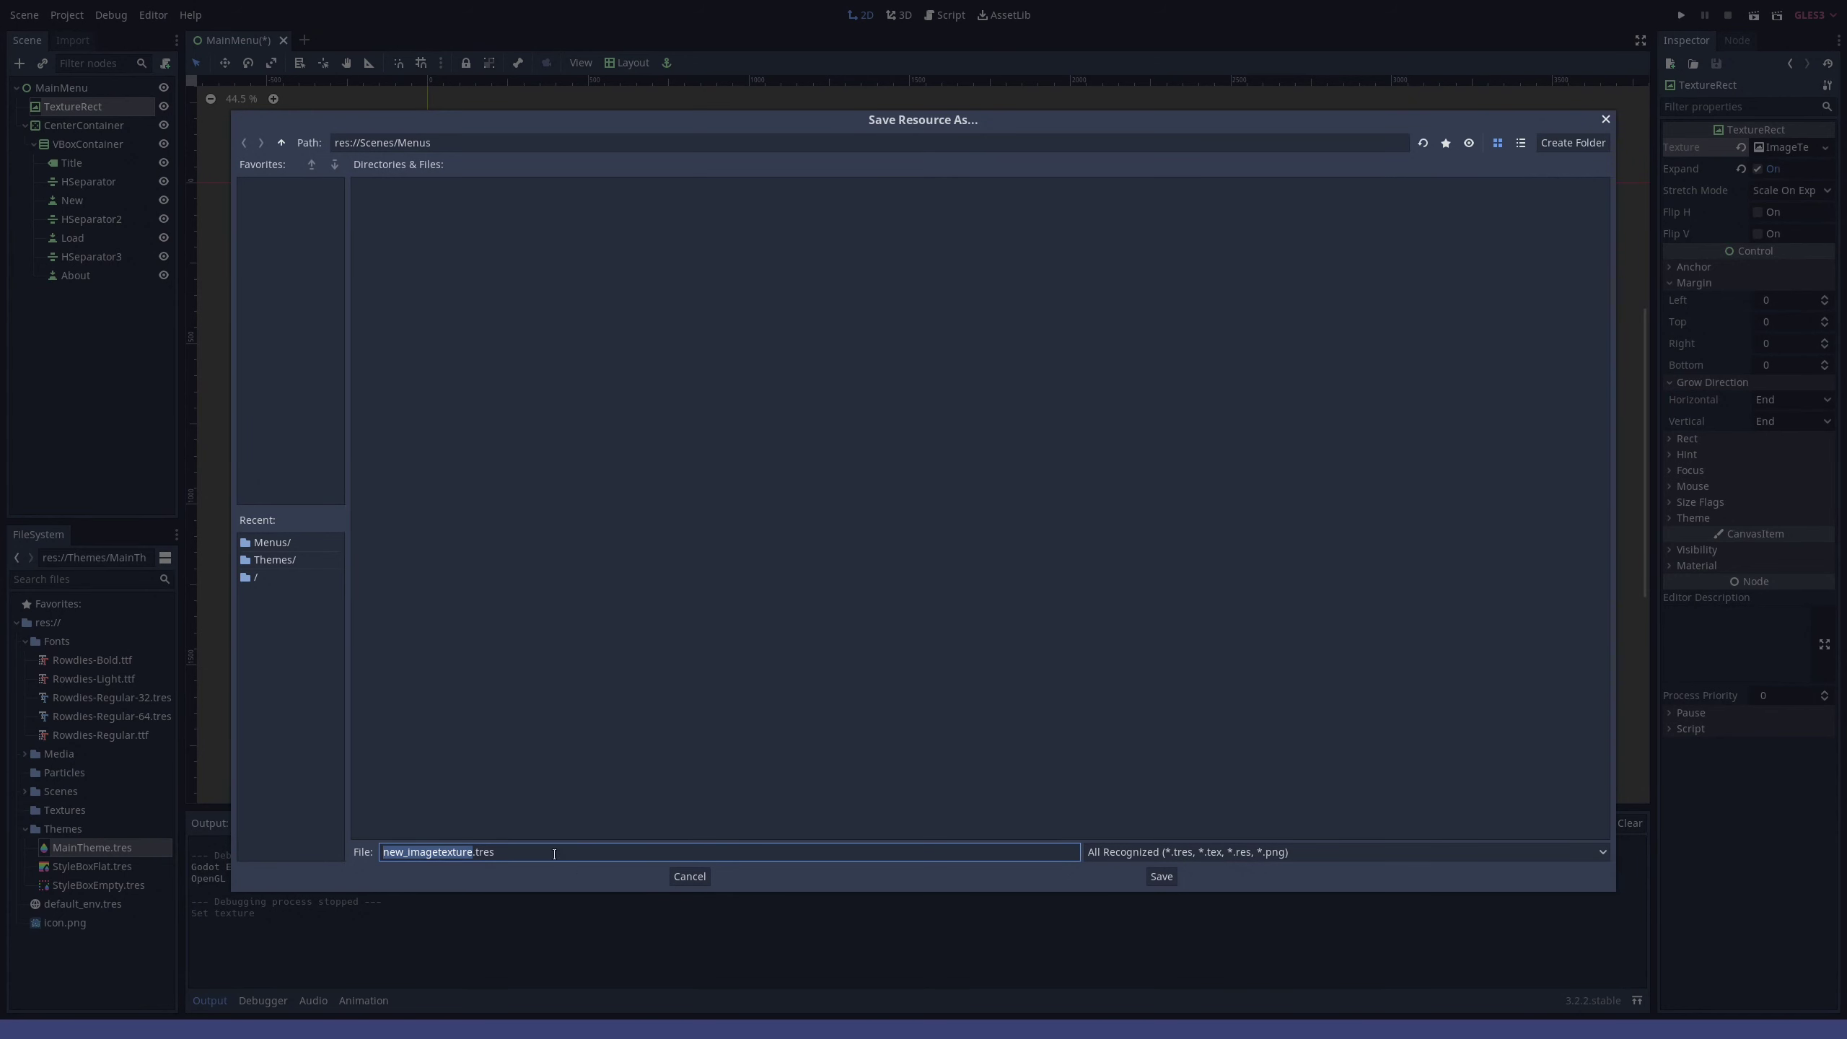
click(283, 143)
click(281, 144)
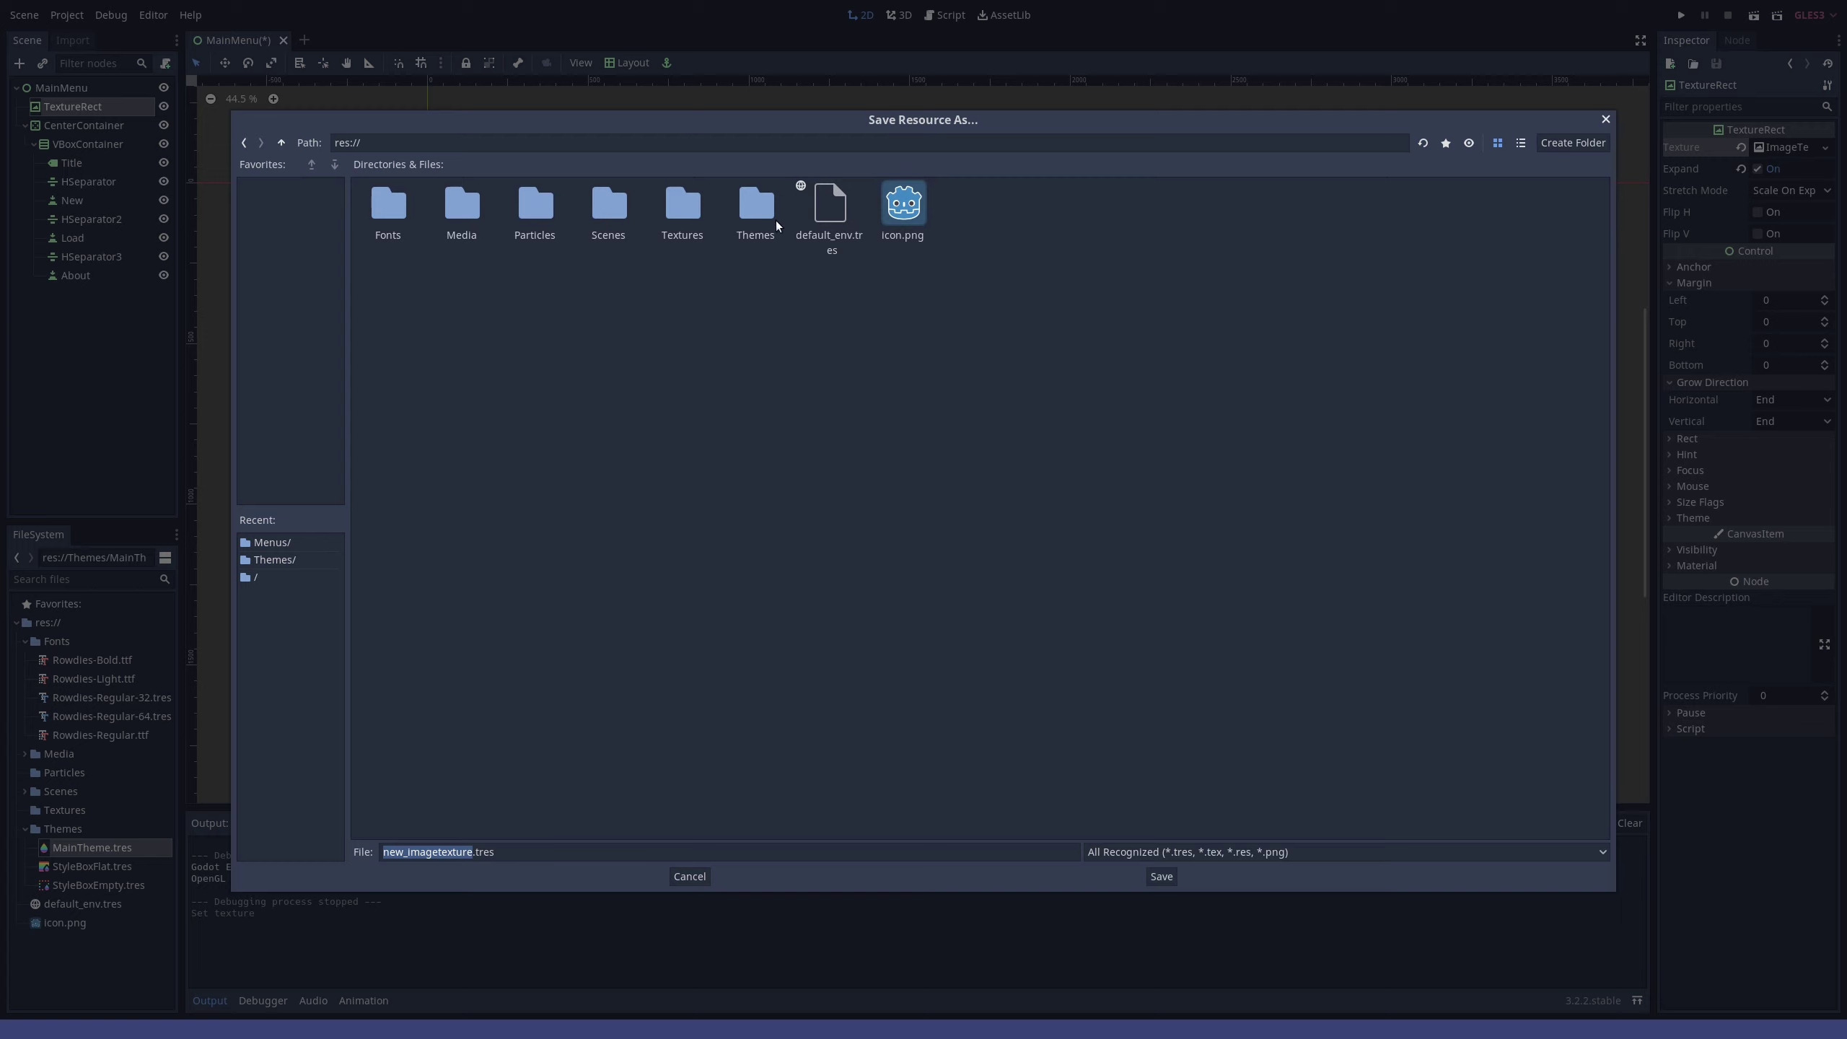
double_click(684, 200)
drag(470, 854, 237, 848)
text(MenuBackgro)
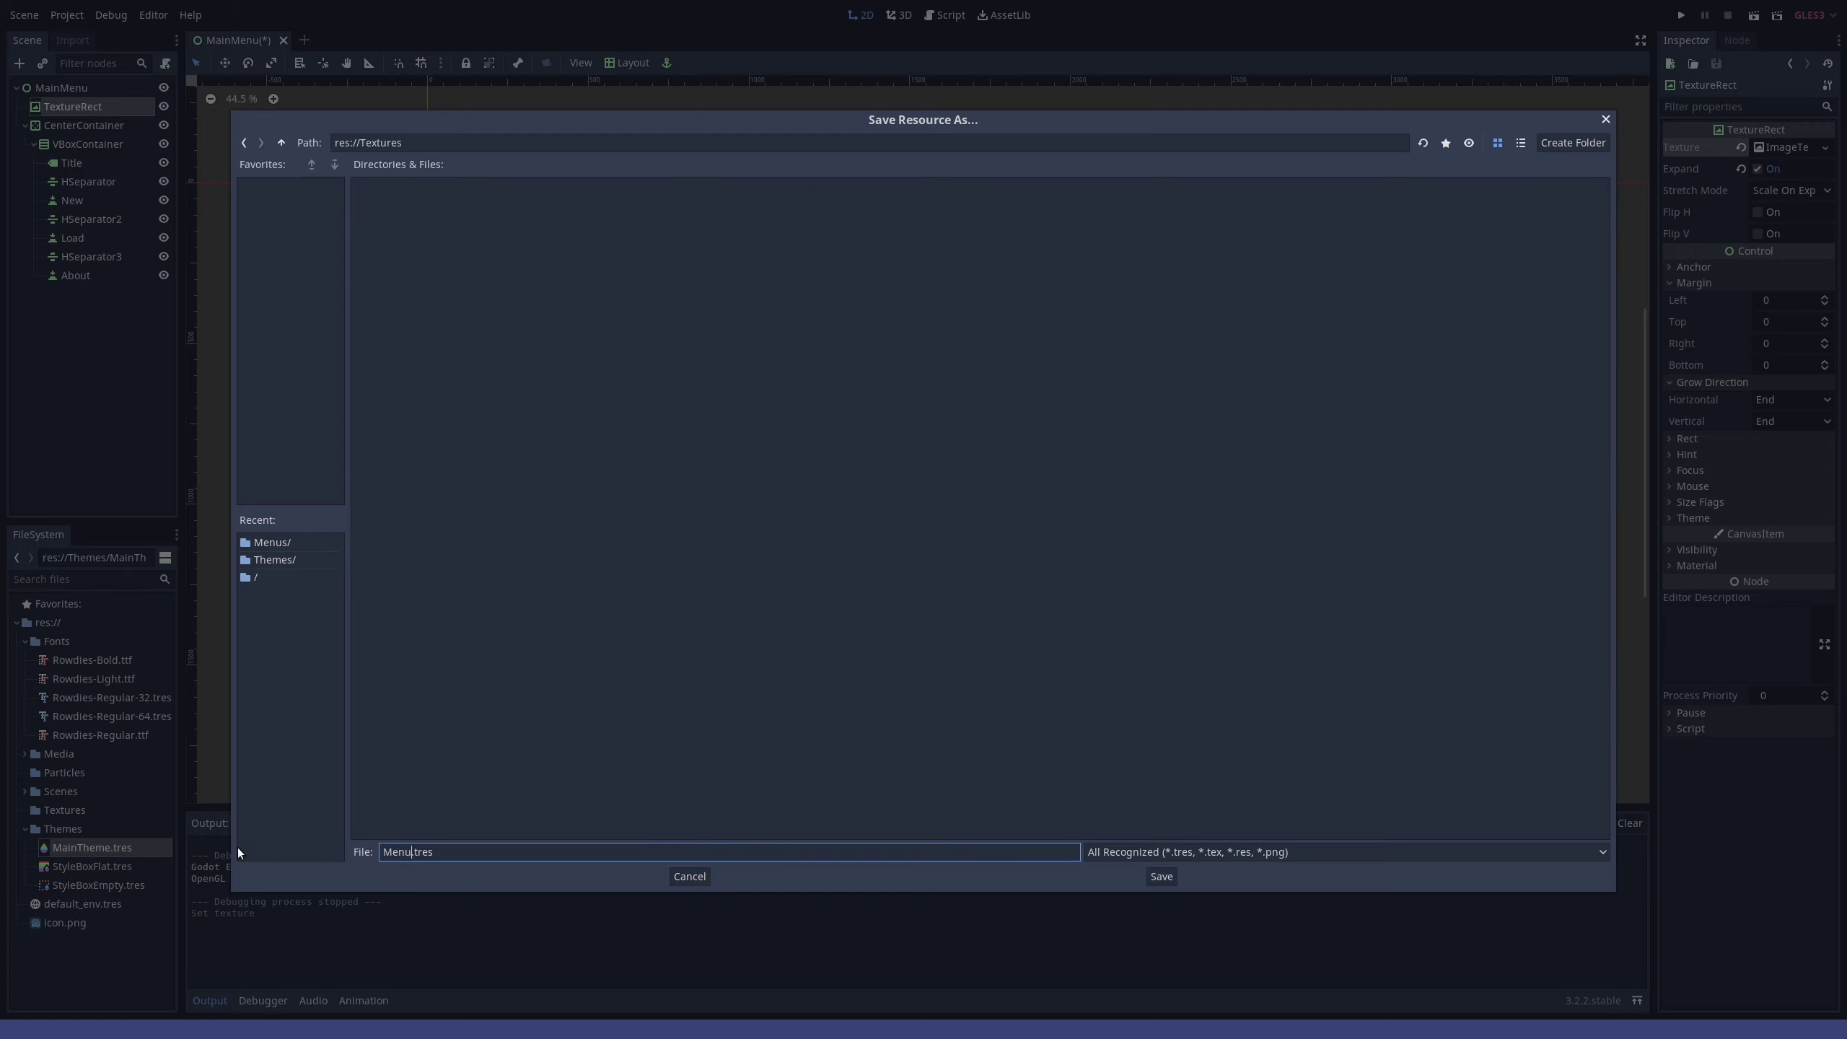
text(und)
key(Return)
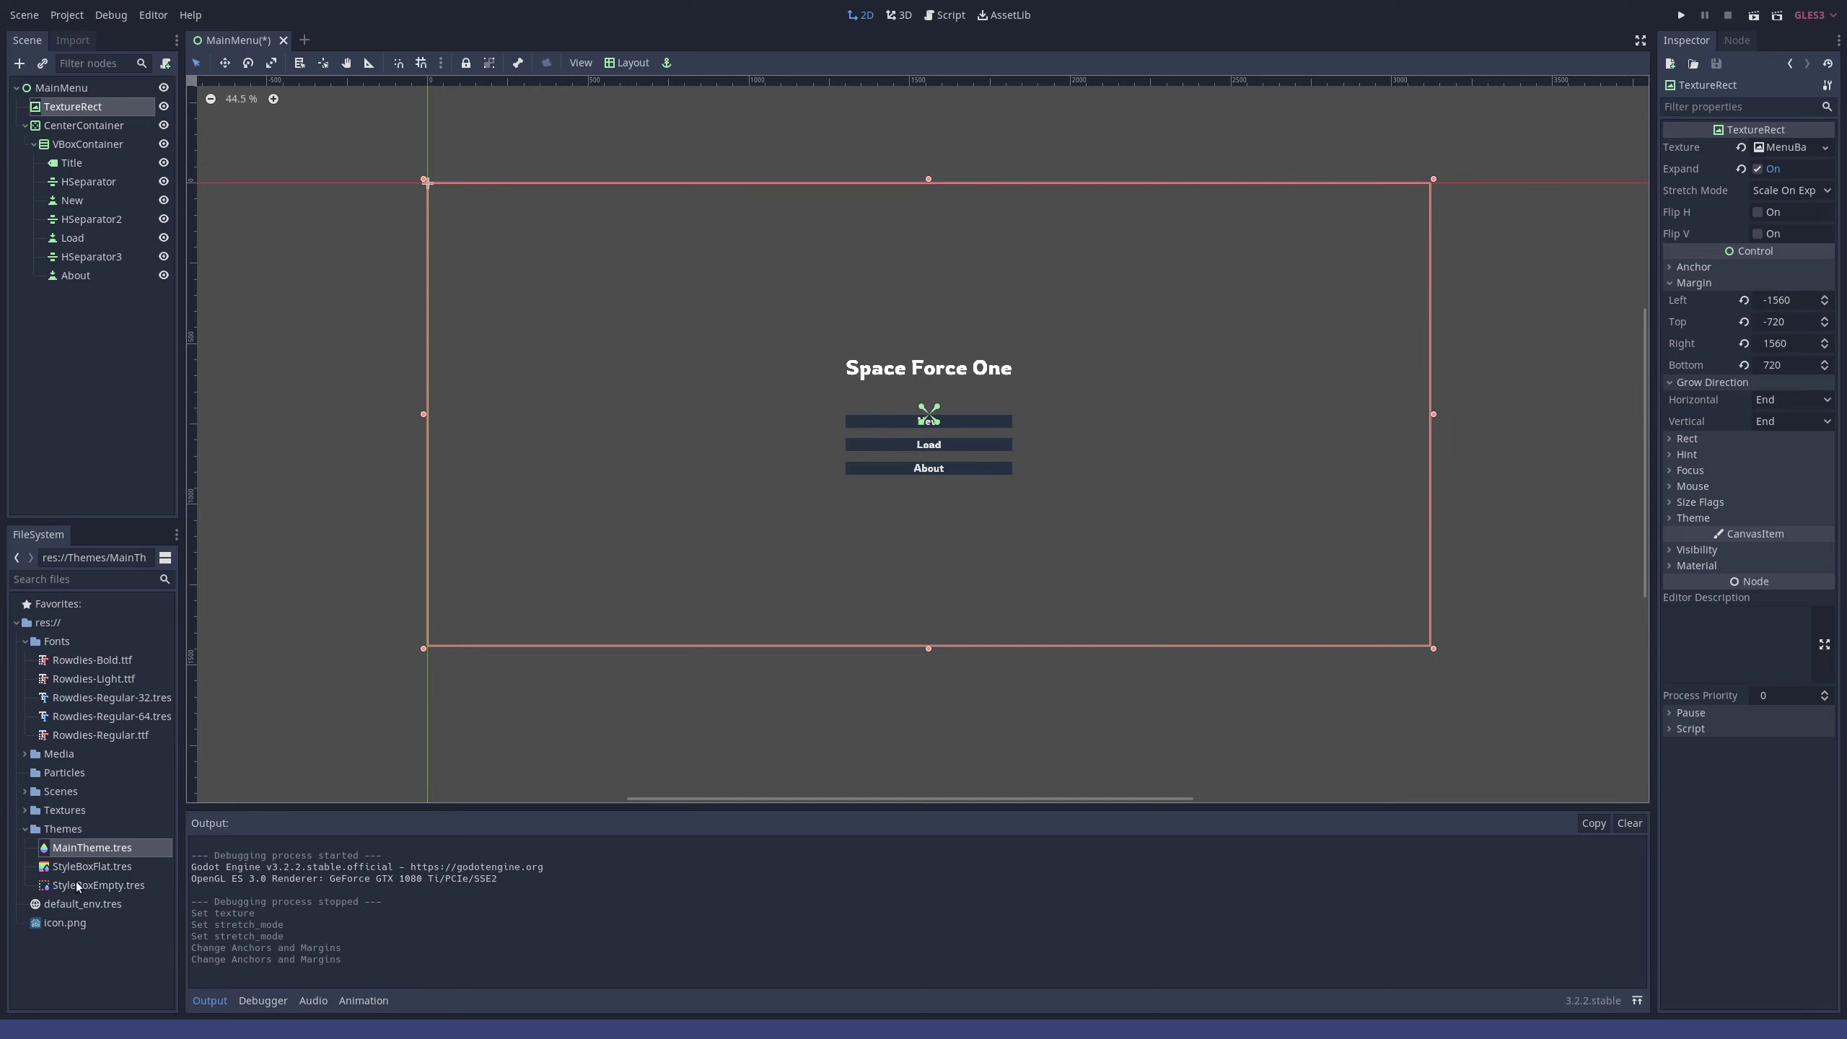
- Open MenuBackground.tres from the Textures folder and try to assign MainMenuBG.png as its image
click(25, 810)
click(88, 848)
click(91, 830)
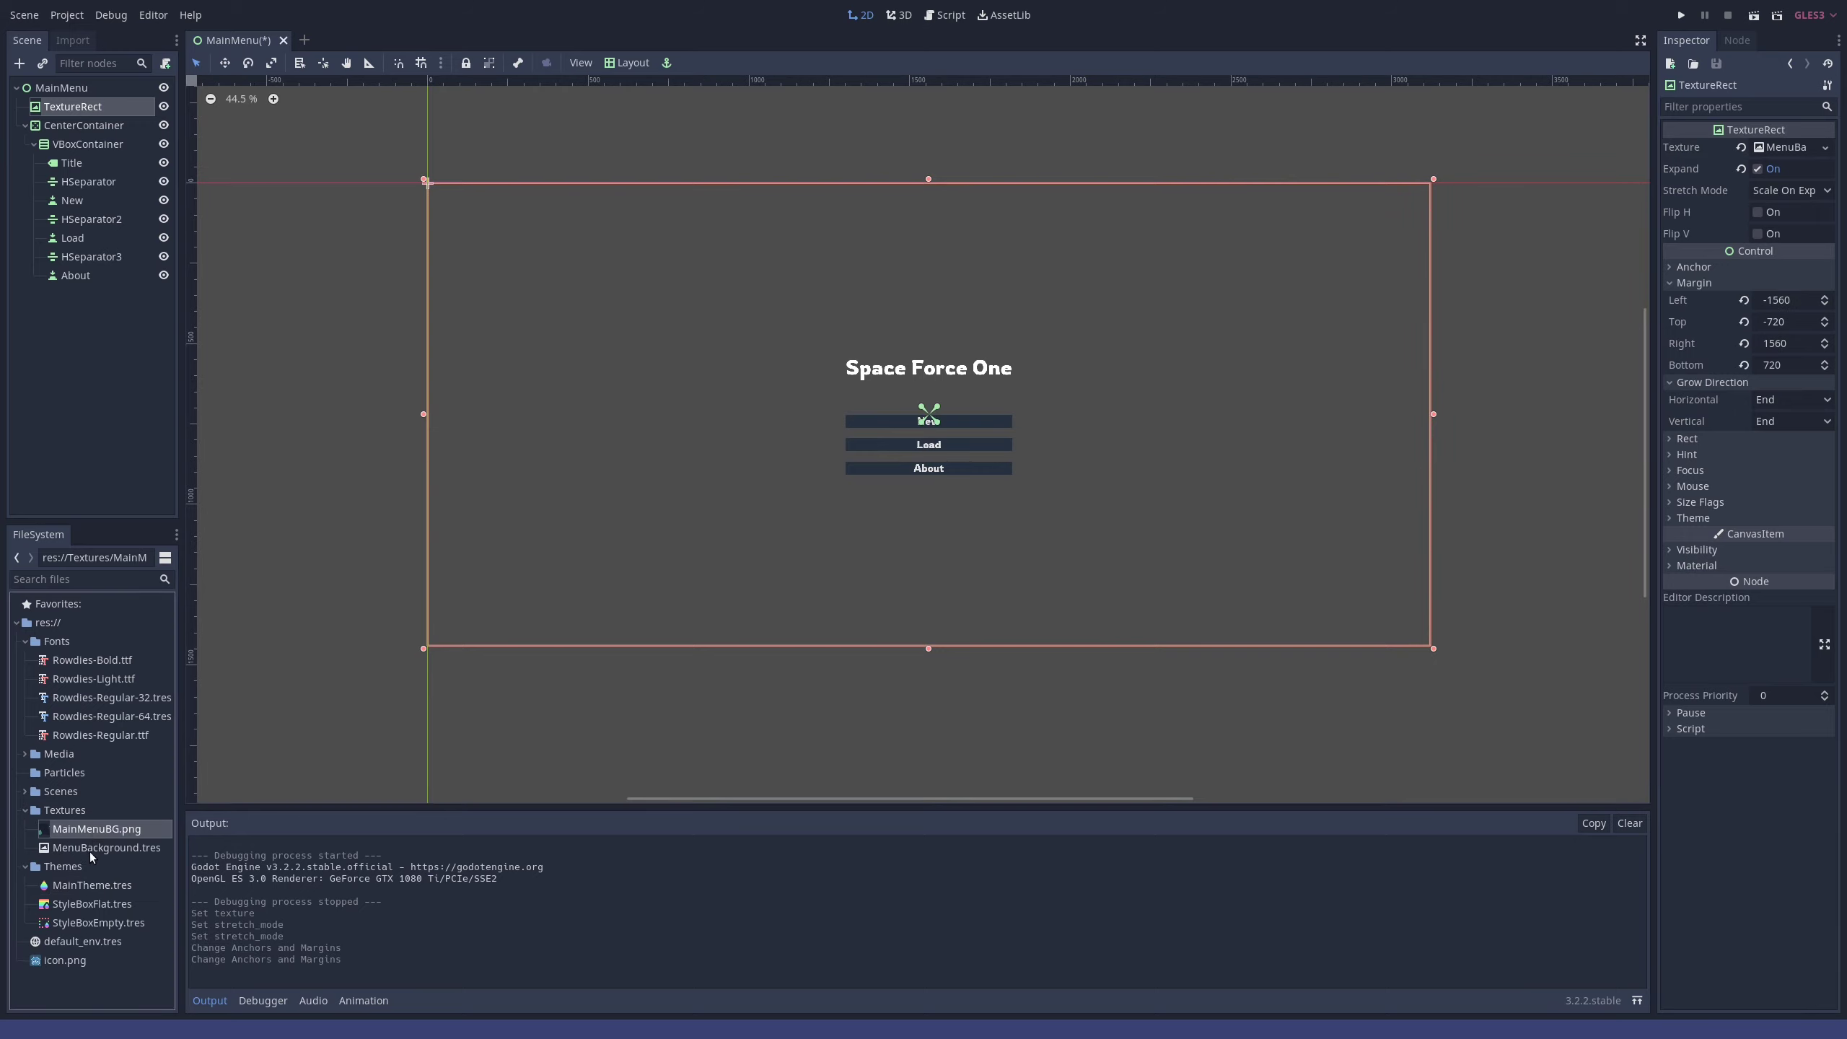
double_click(91, 849)
drag(97, 830, 1789, 429)
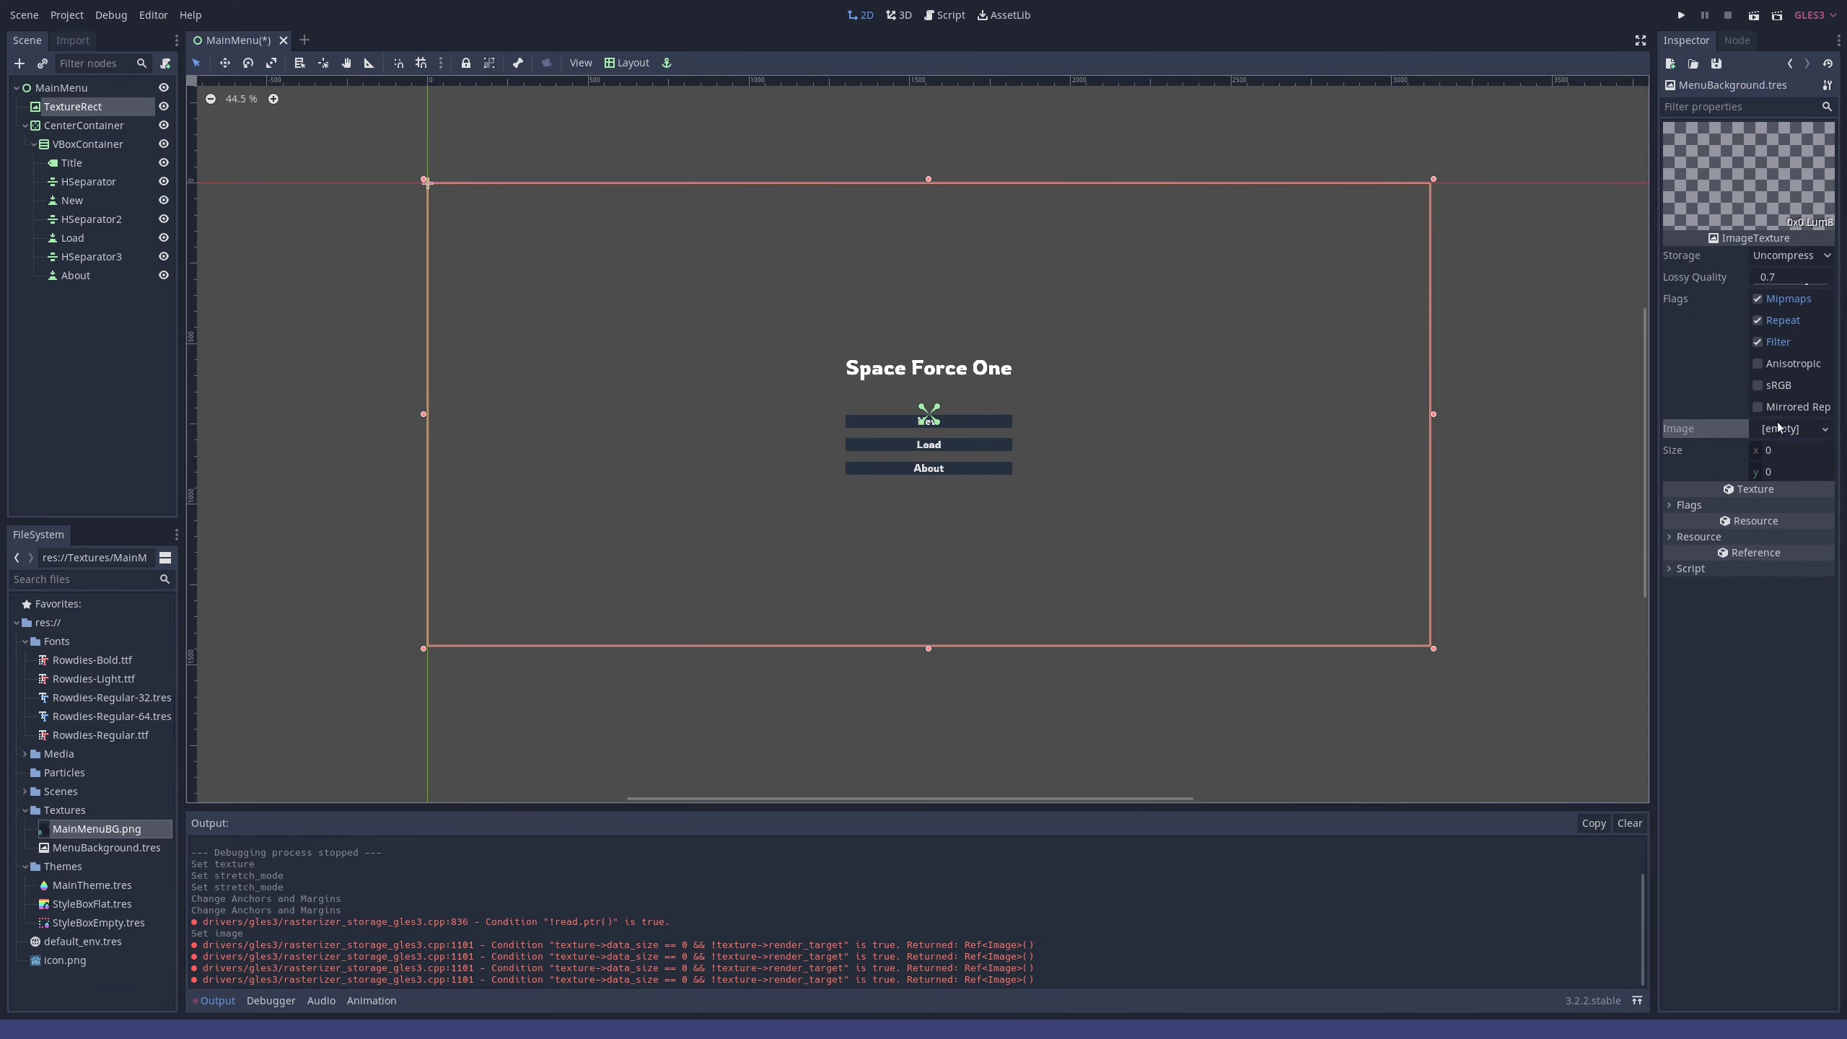
click(1805, 259)
click(1800, 276)
click(1802, 367)
click(1802, 366)
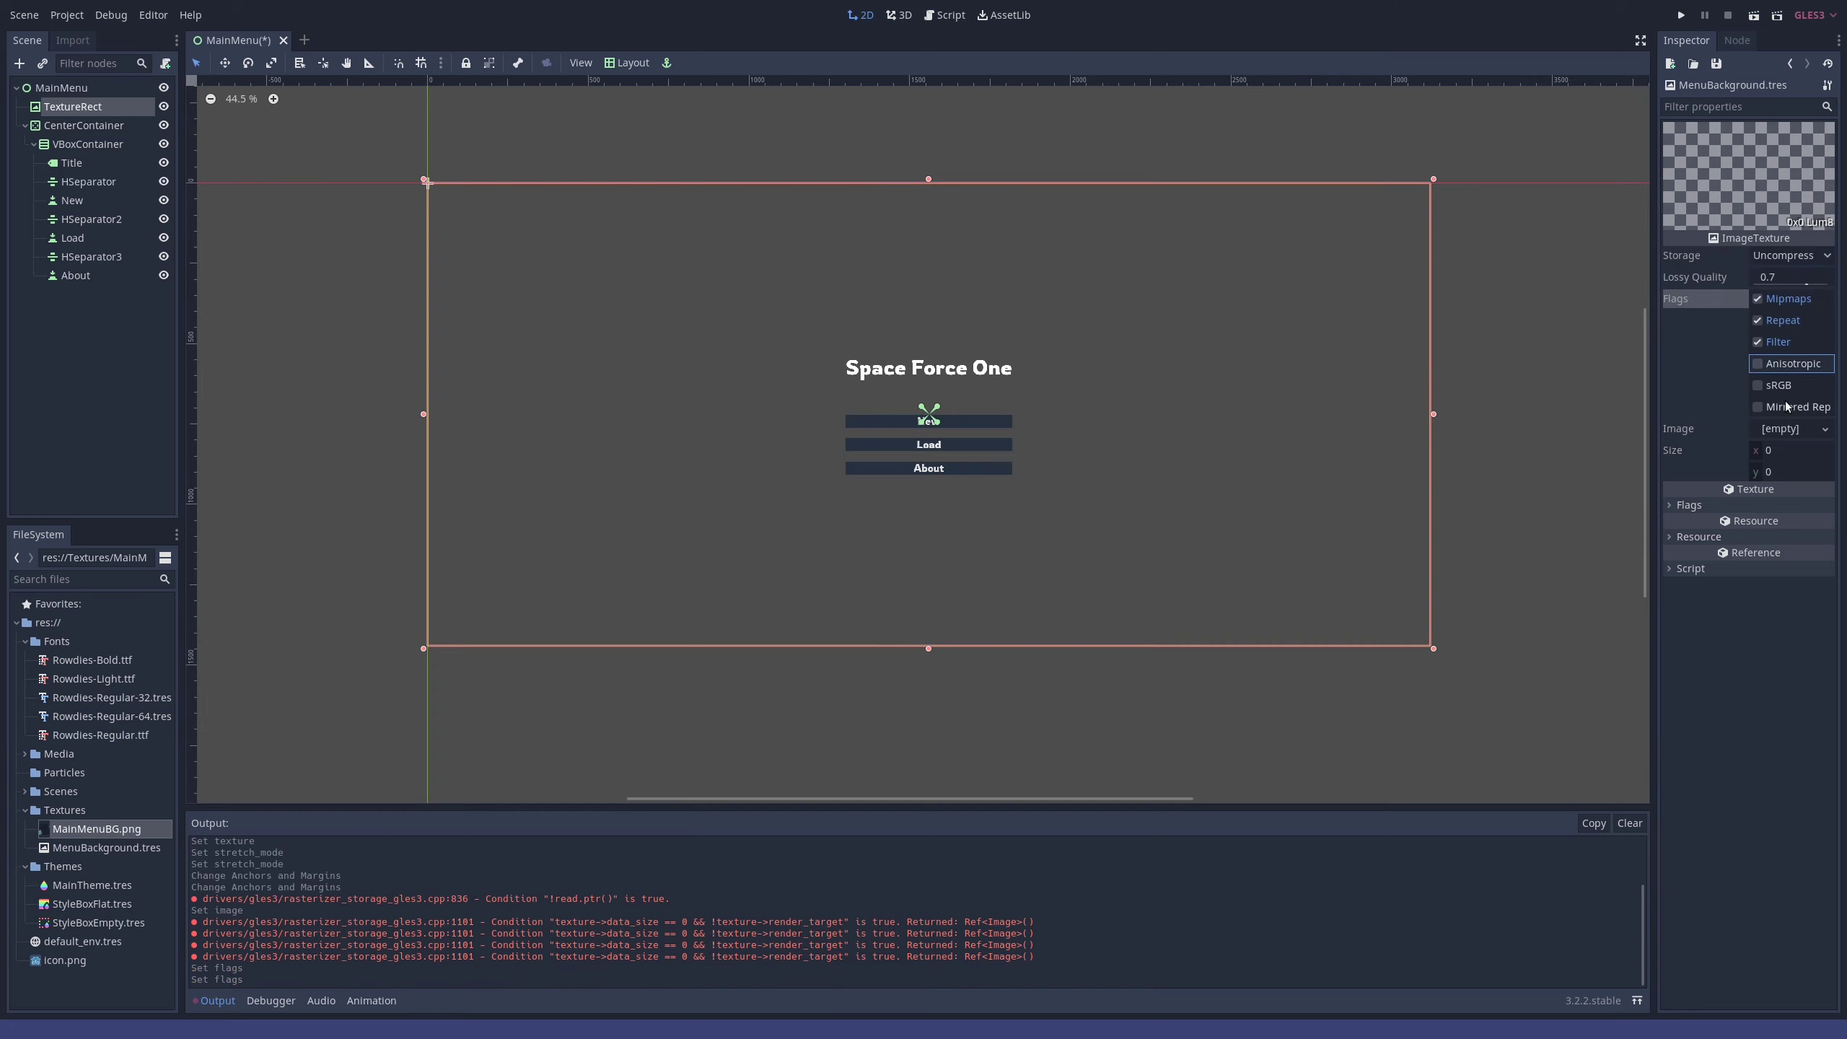
- Try to load MainMenuBG.png from res://Textures as the image of MenuBackground.tres
click(1793, 429)
click(1788, 486)
click(759, 217)
double_click(684, 212)
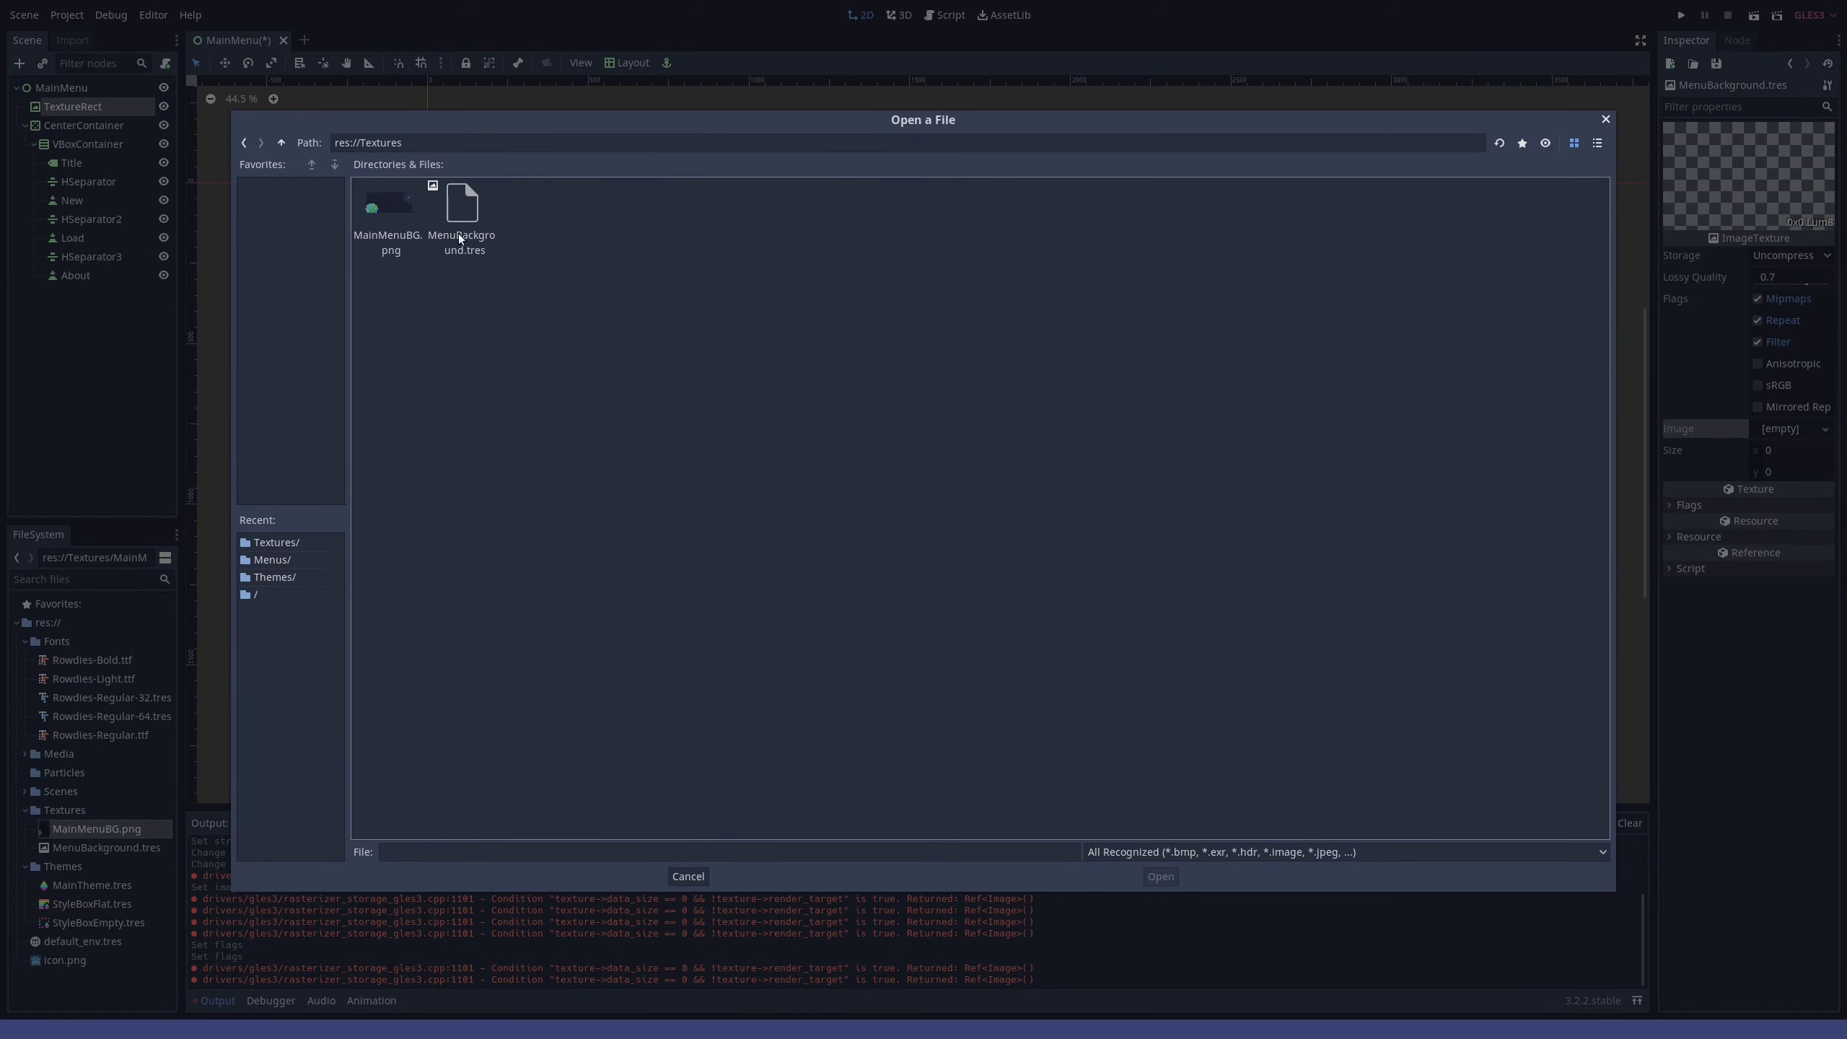
double_click(396, 214)
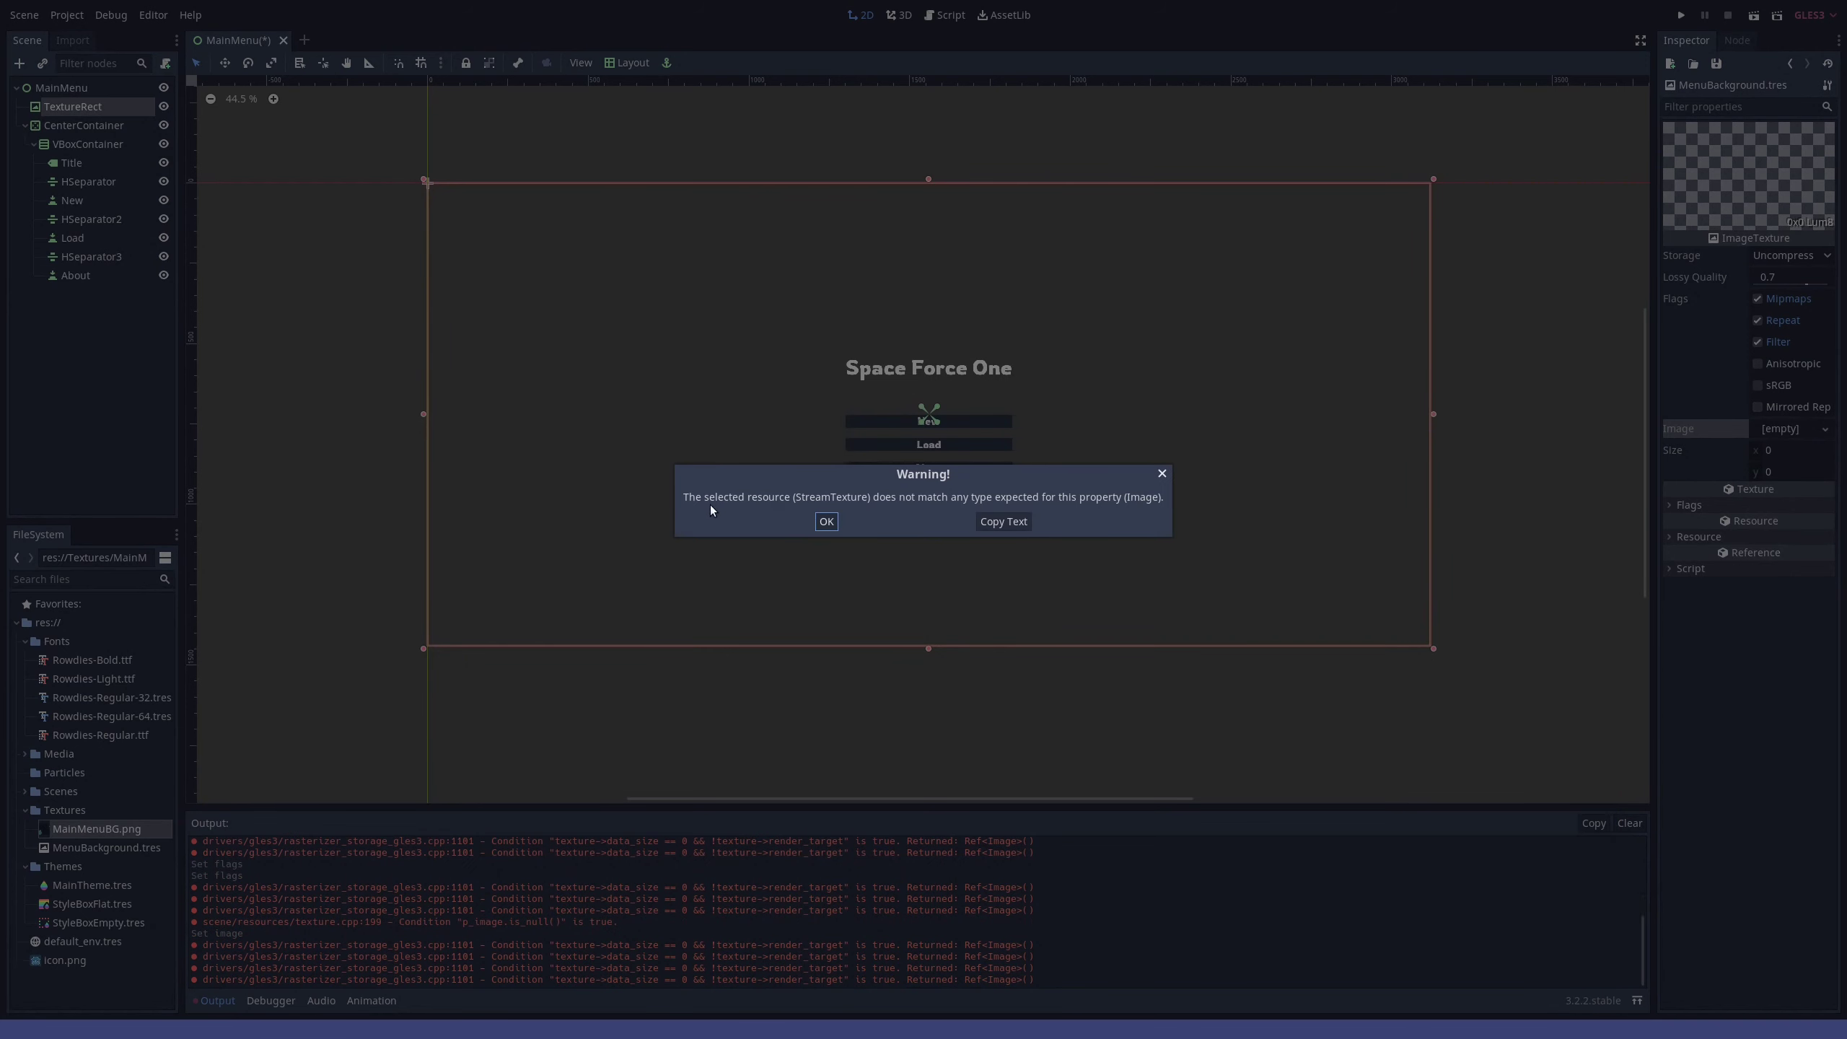
click(825, 527)
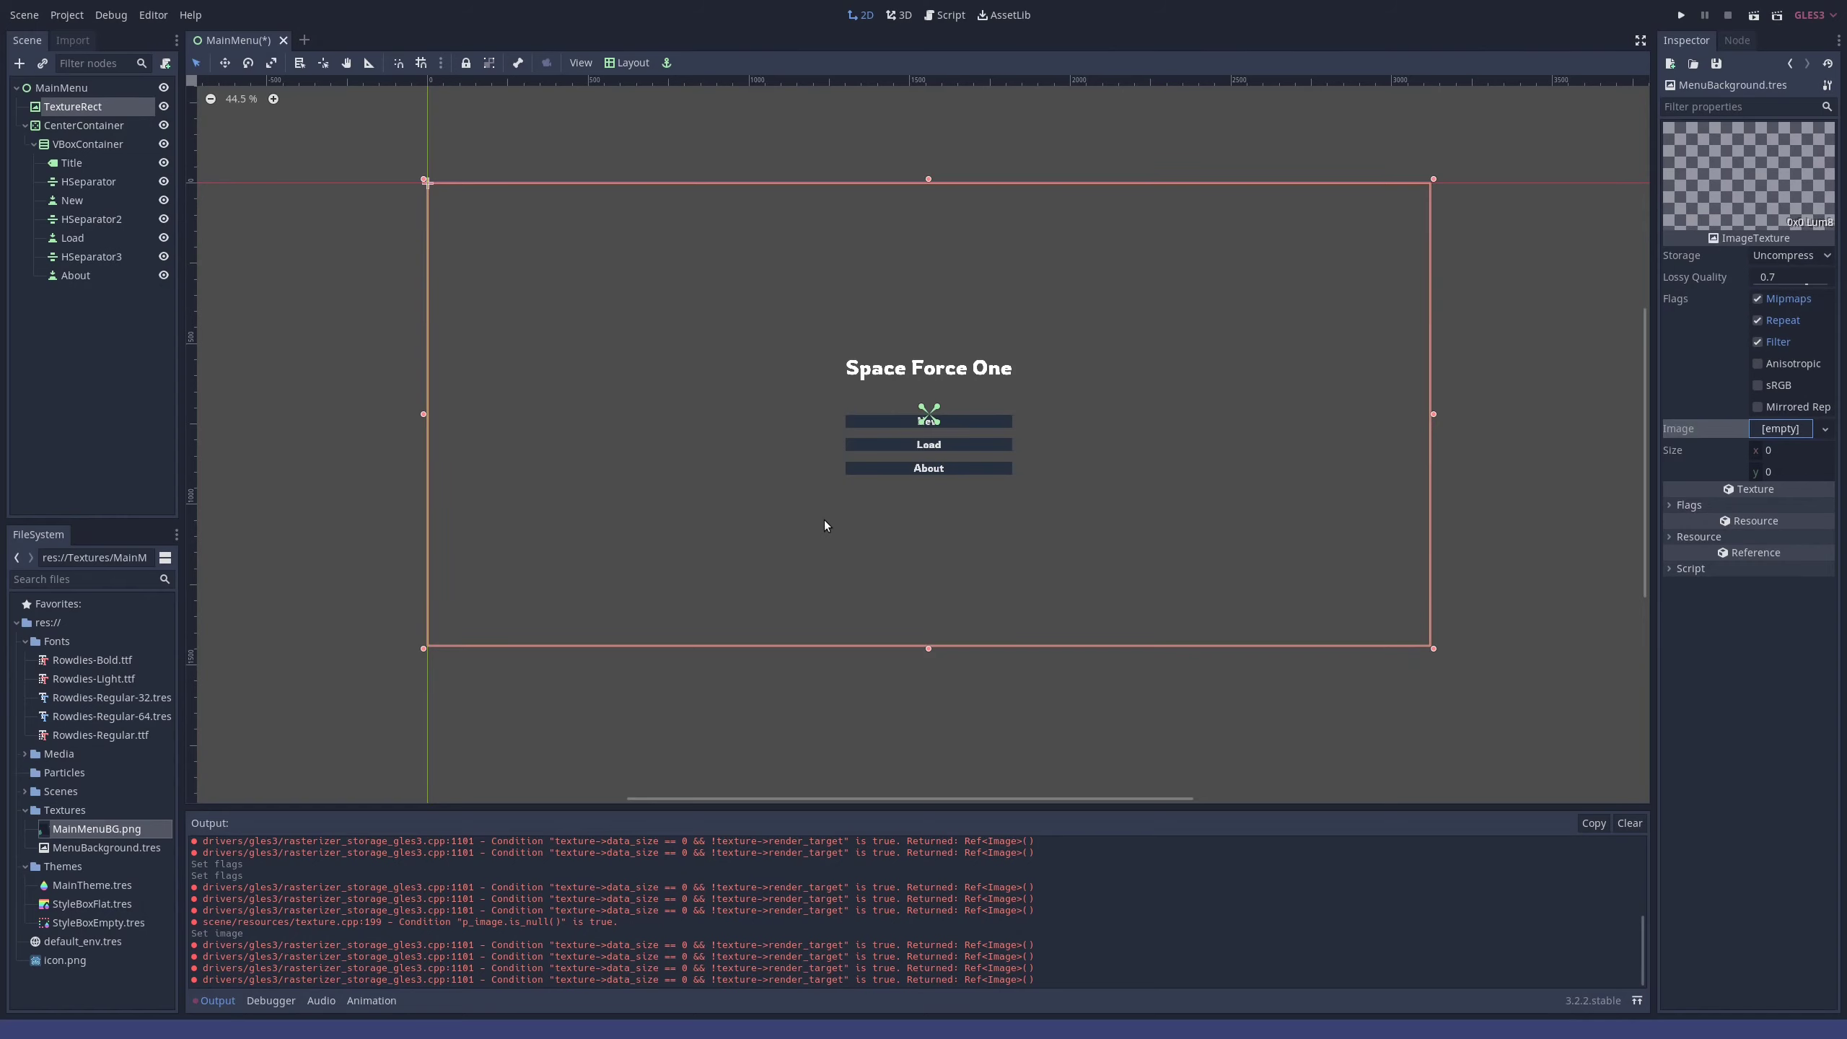
click(1670, 538)
click(1670, 538)
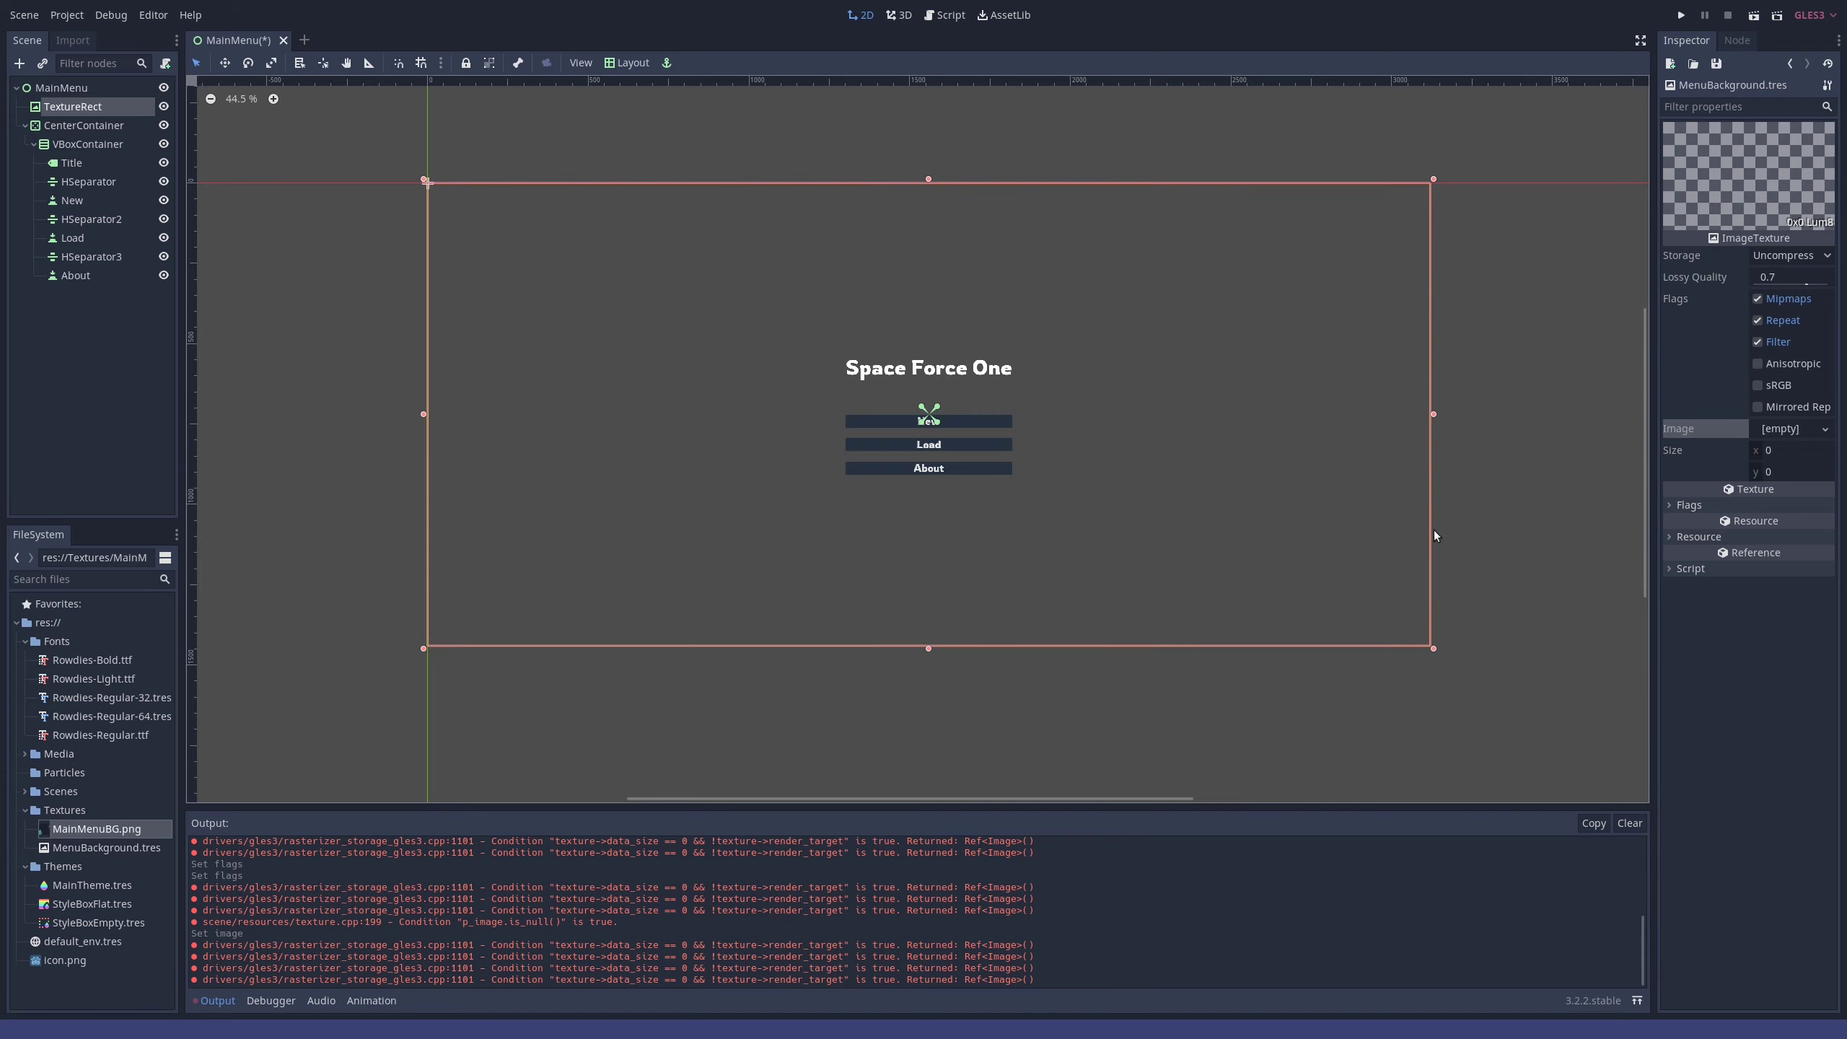
click(1314, 517)
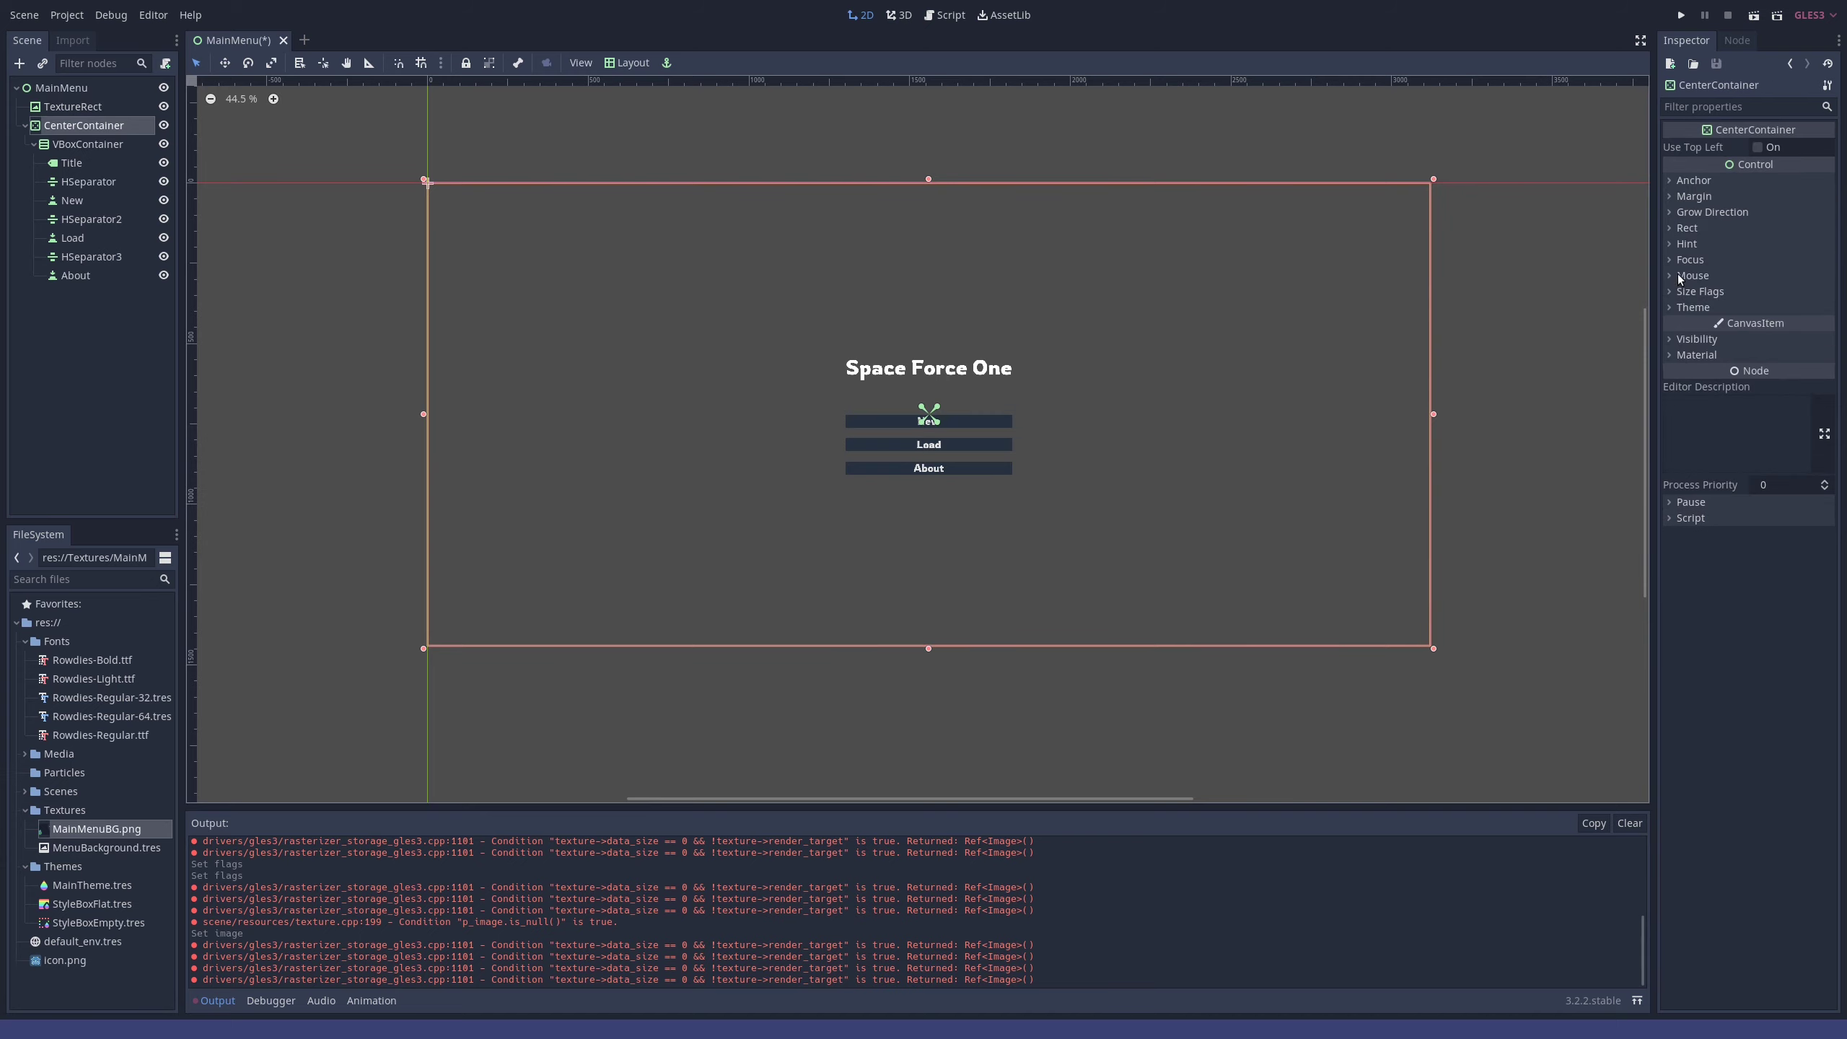
- Assign MainMenuBG.png directly as the TextureRect's texture and delete MenuBackground.tres from the Textures folder
click(73, 106)
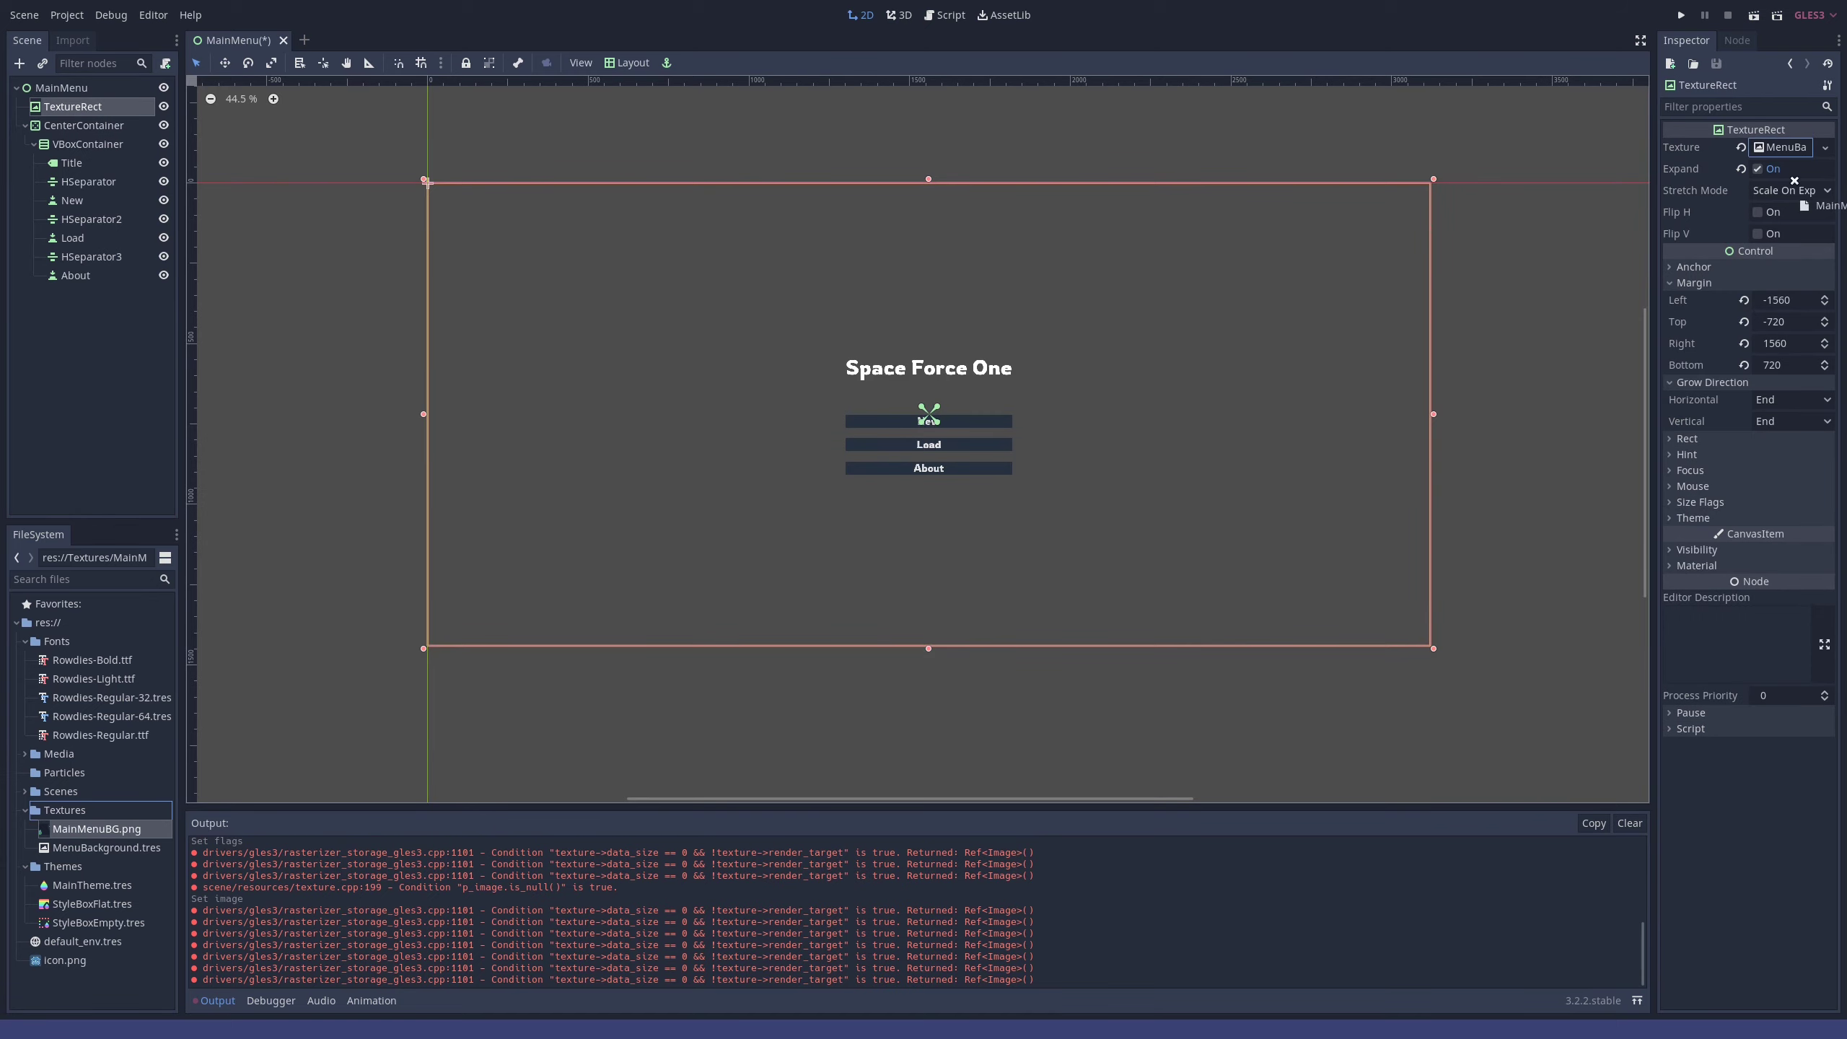
right_click(91, 848)
click(157, 891)
click(854, 597)
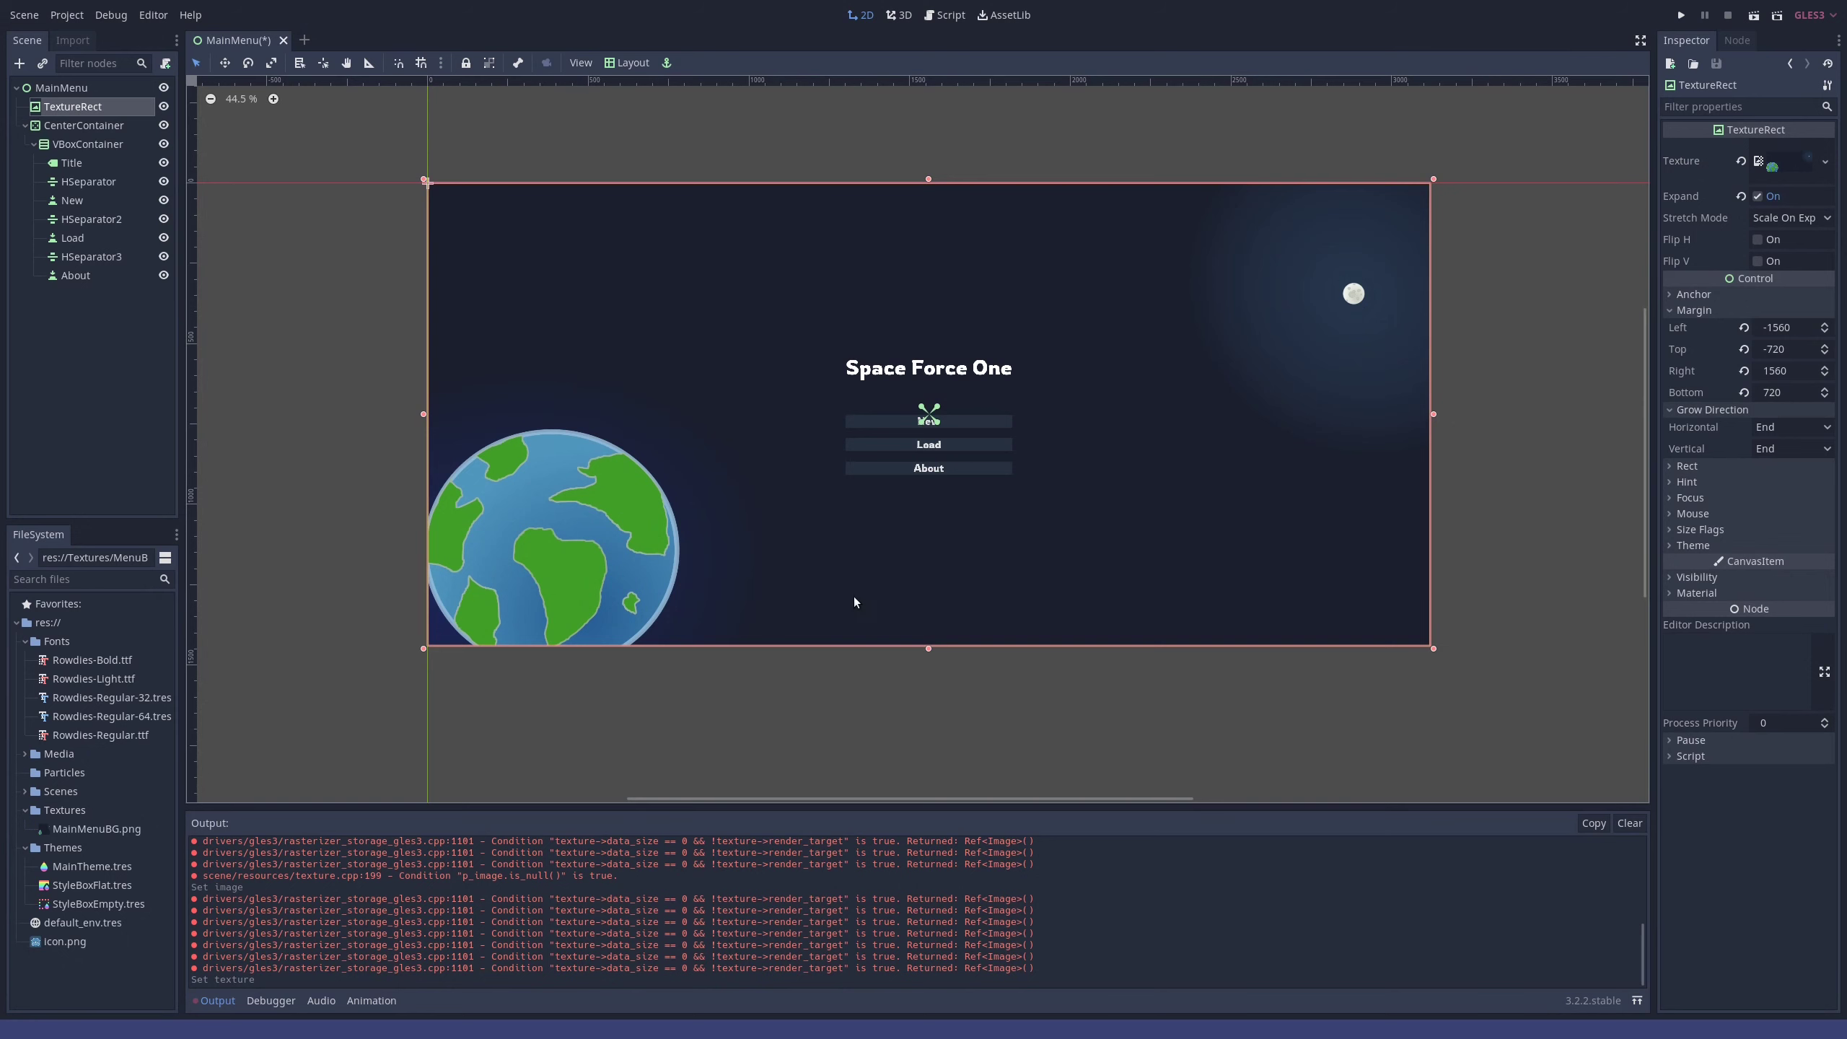
click(891, 655)
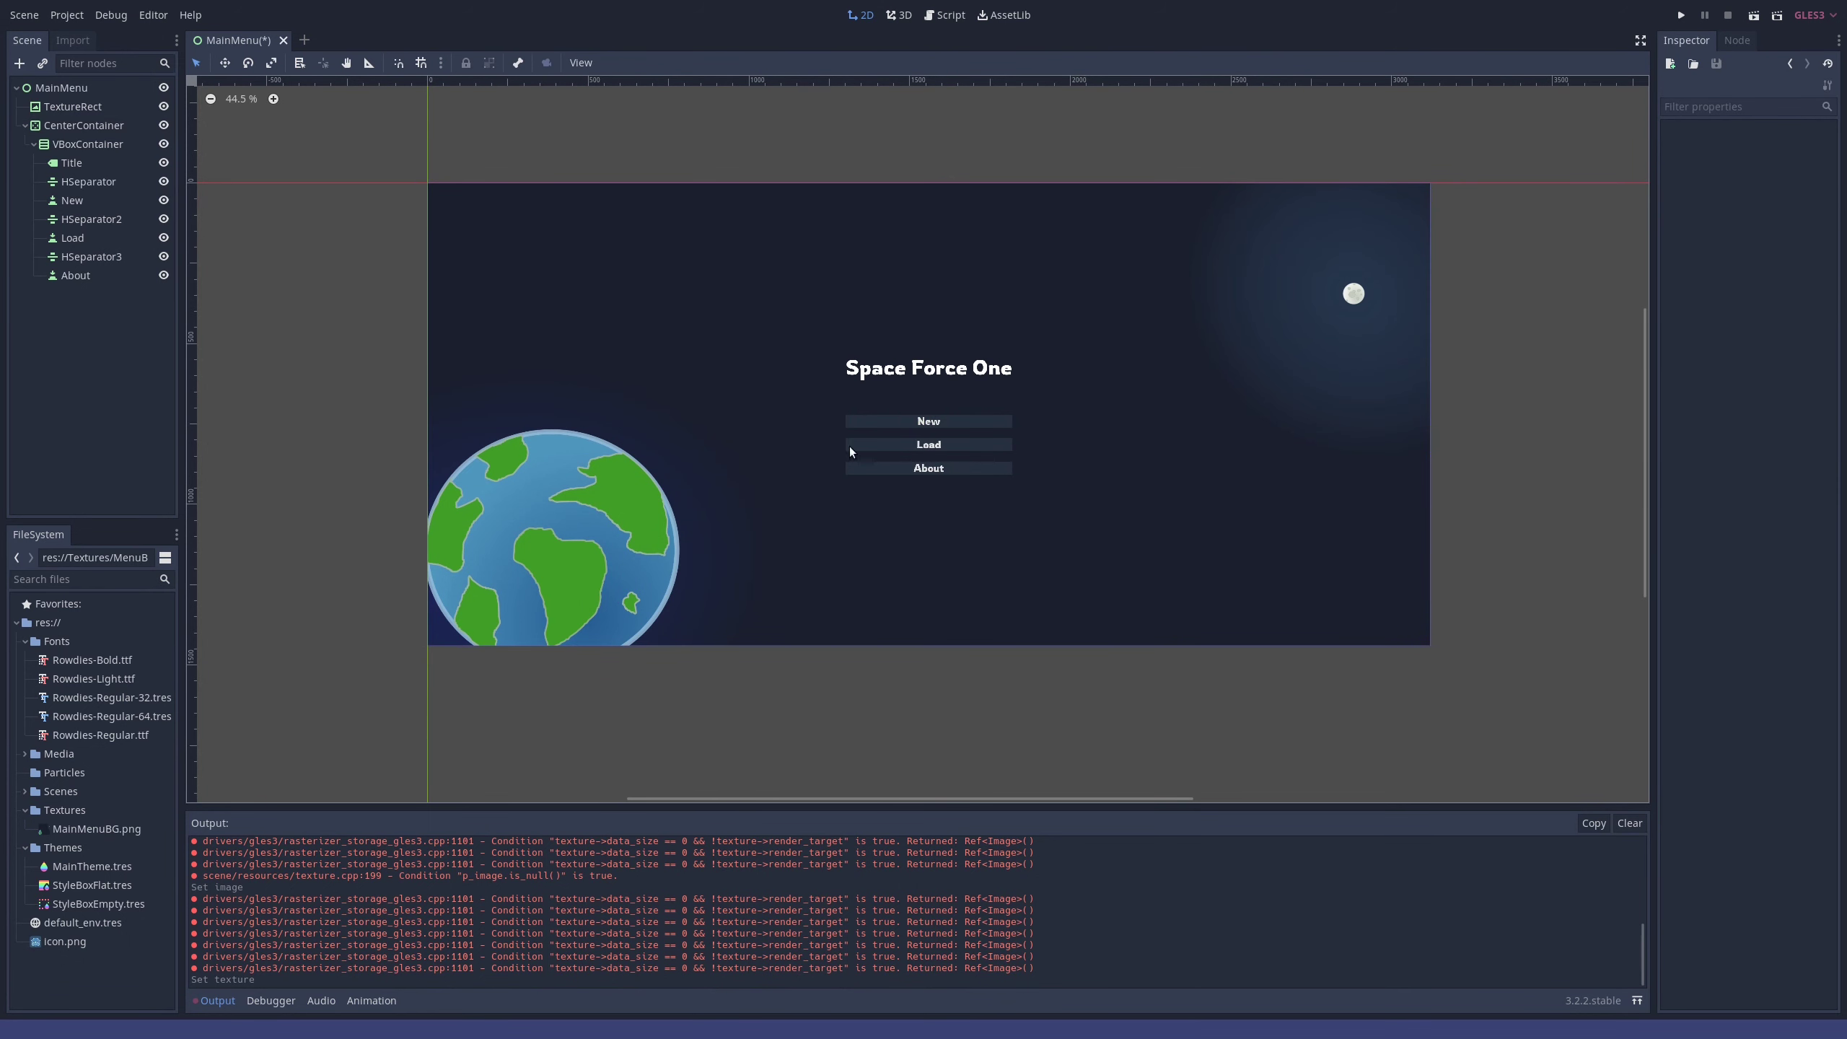
- Review MainTheme.tres and the New button's theme overrides, and open the theme's normal button style, StyleBoxFlat.tres
click(91, 868)
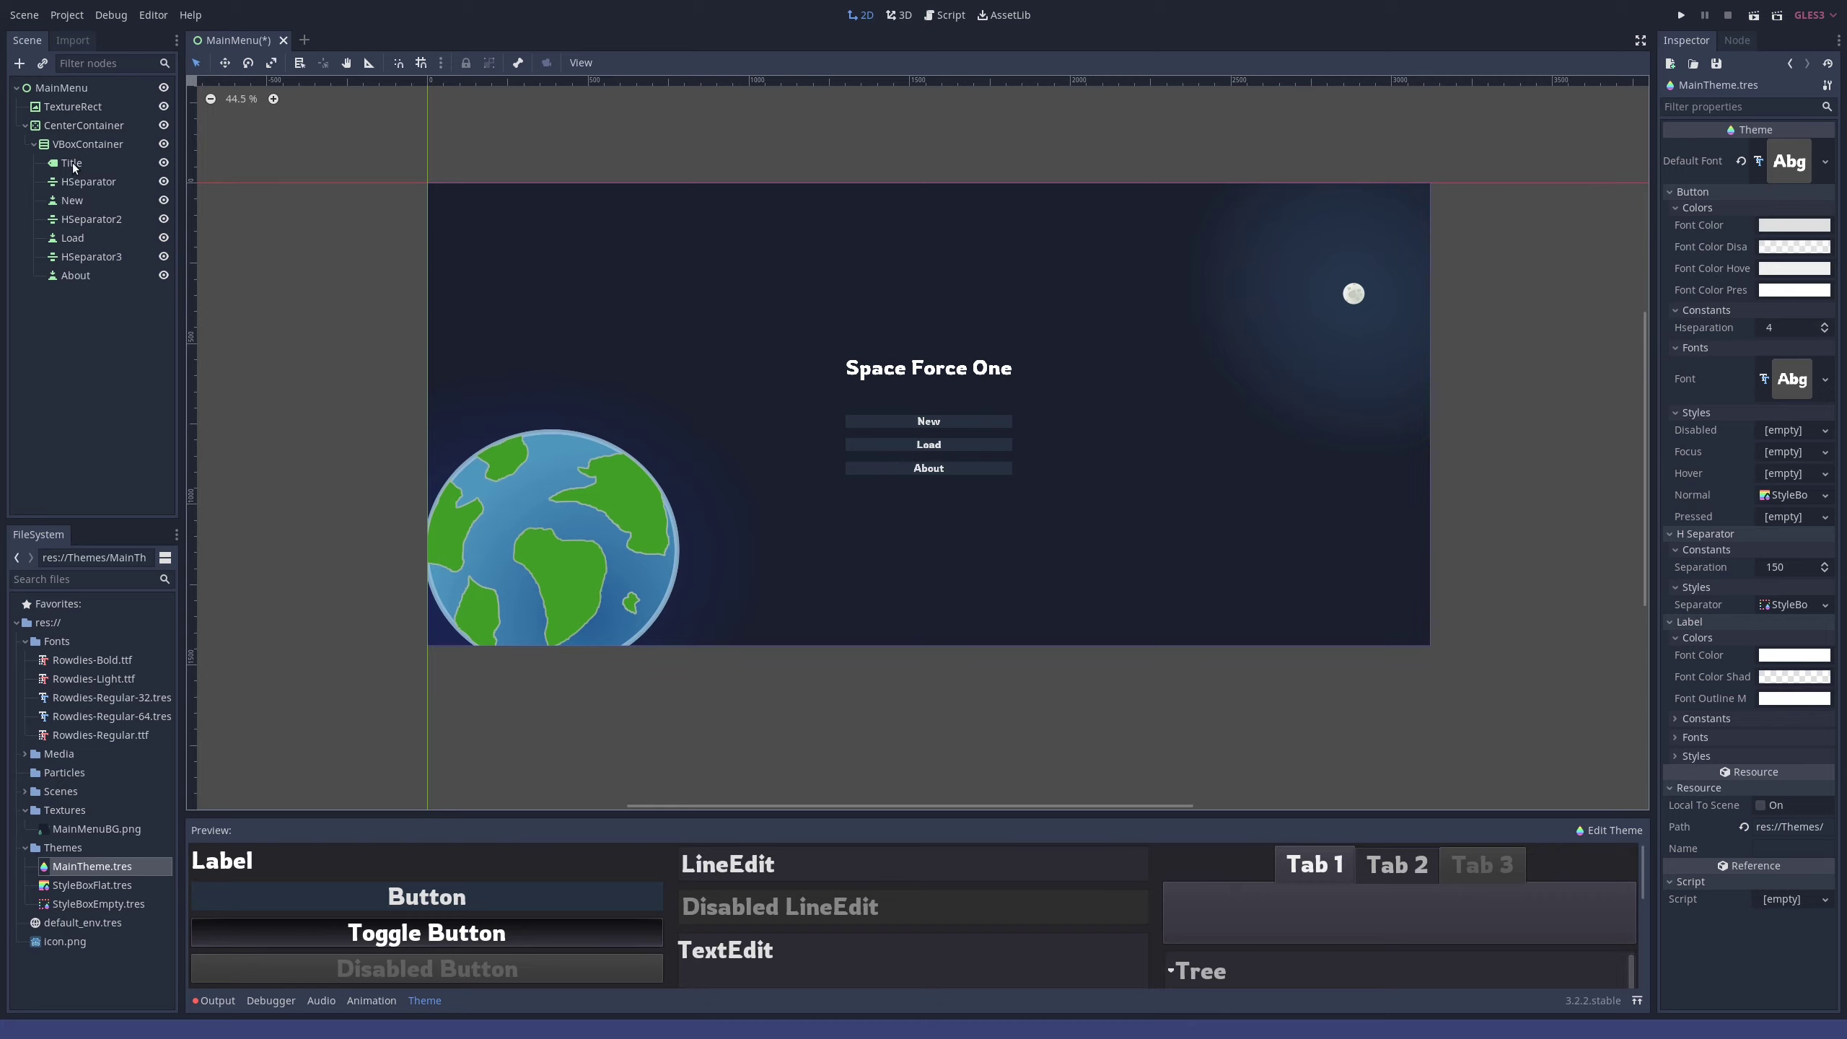
click(79, 200)
scroll(1753, 918, down, 3)
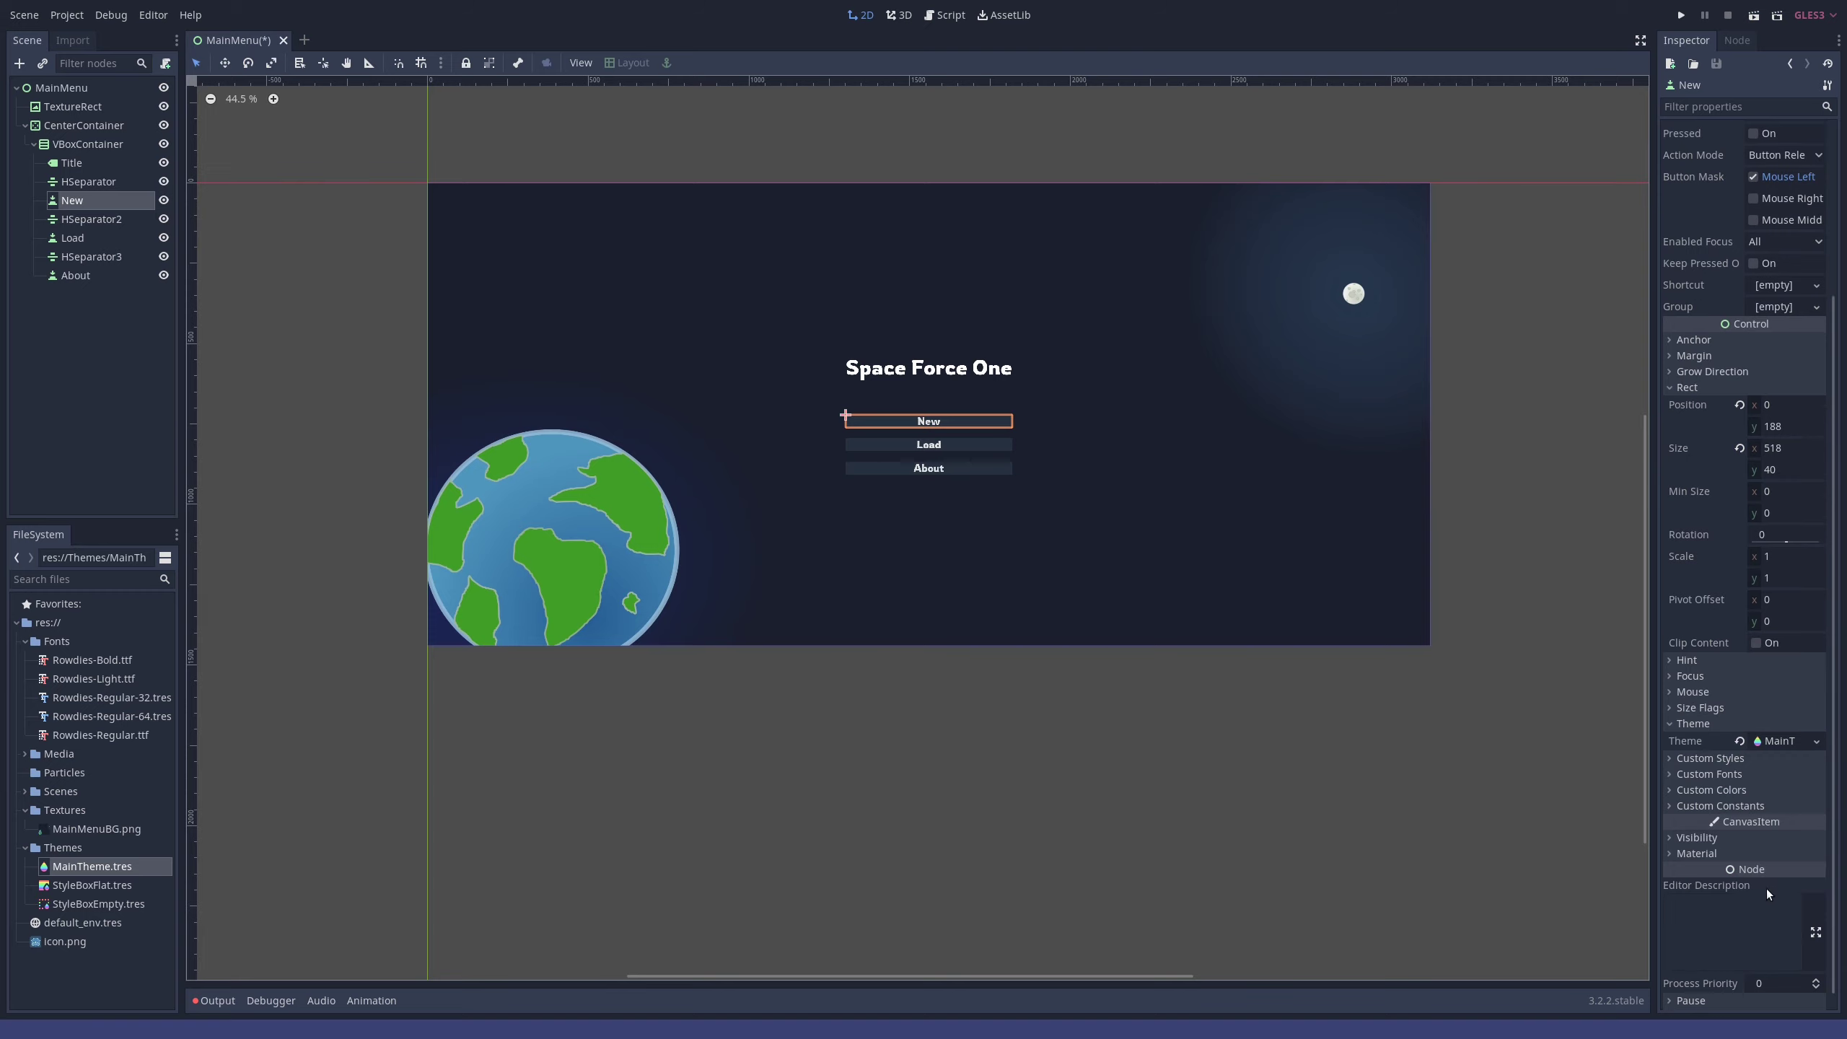
click(1683, 774)
click(1683, 774)
click(1687, 791)
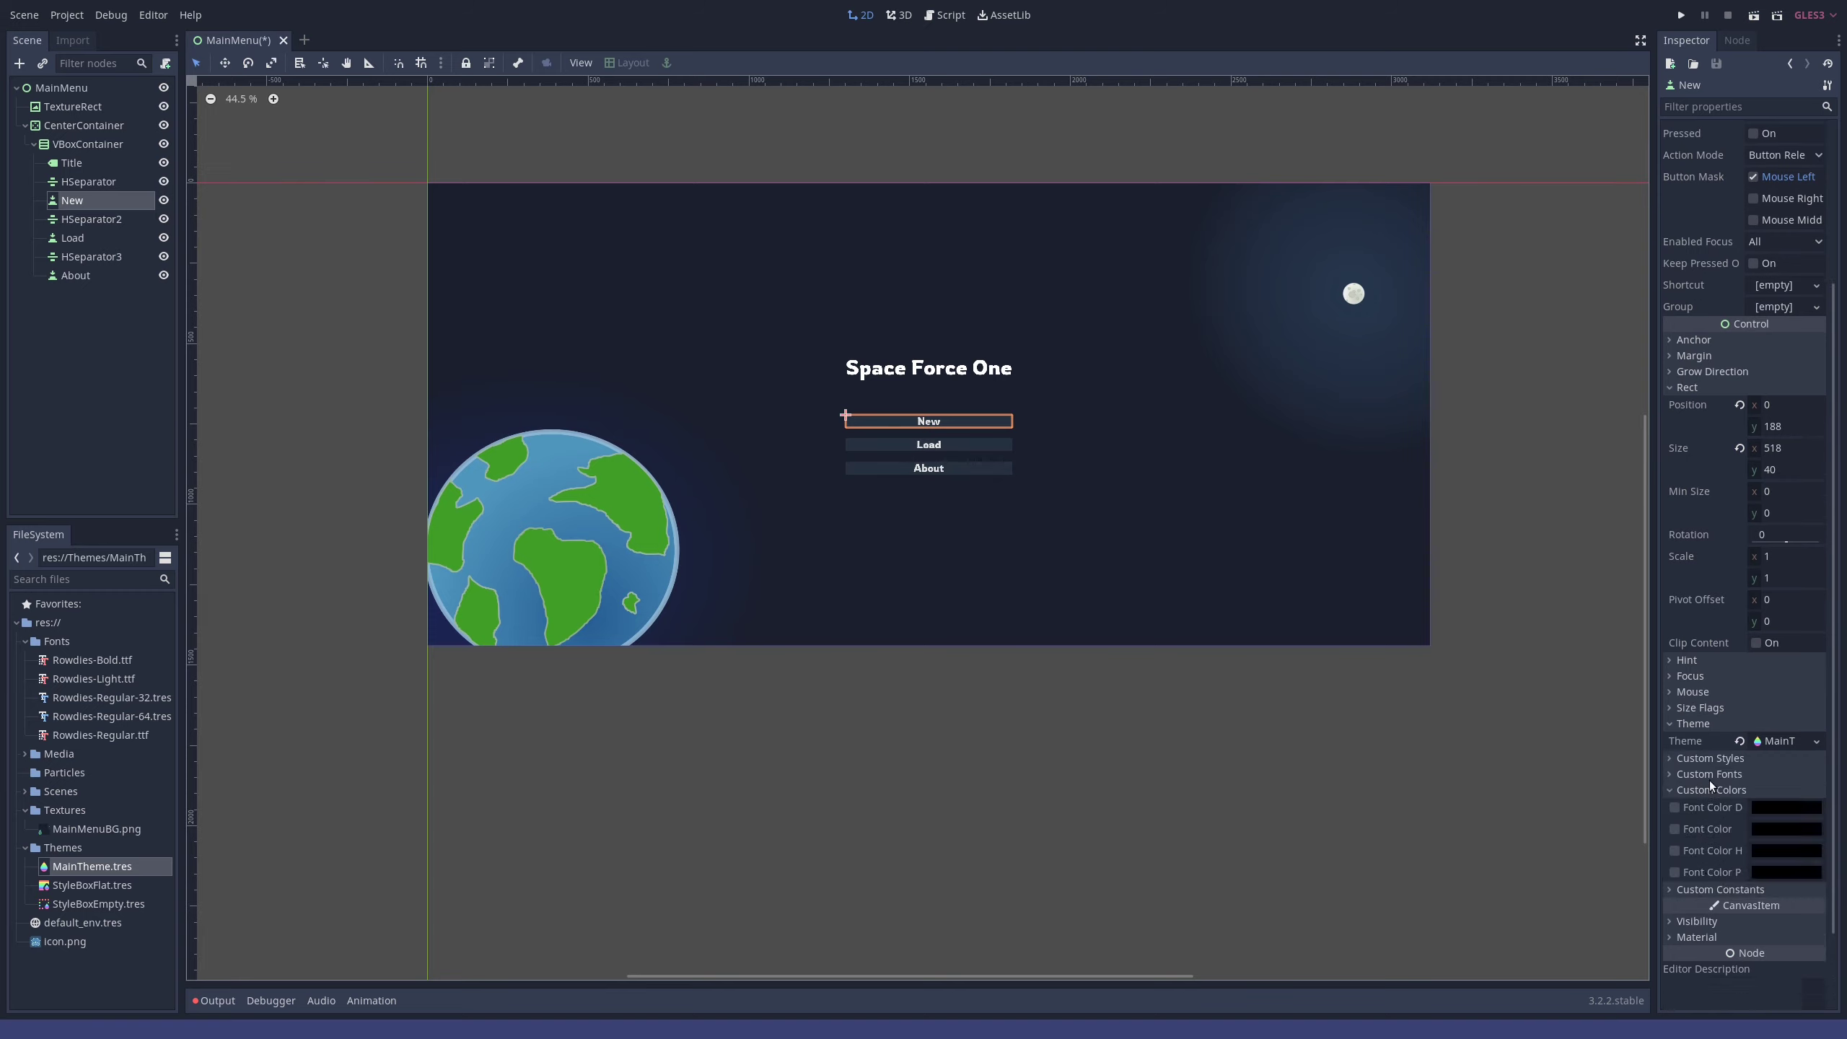
click(1777, 739)
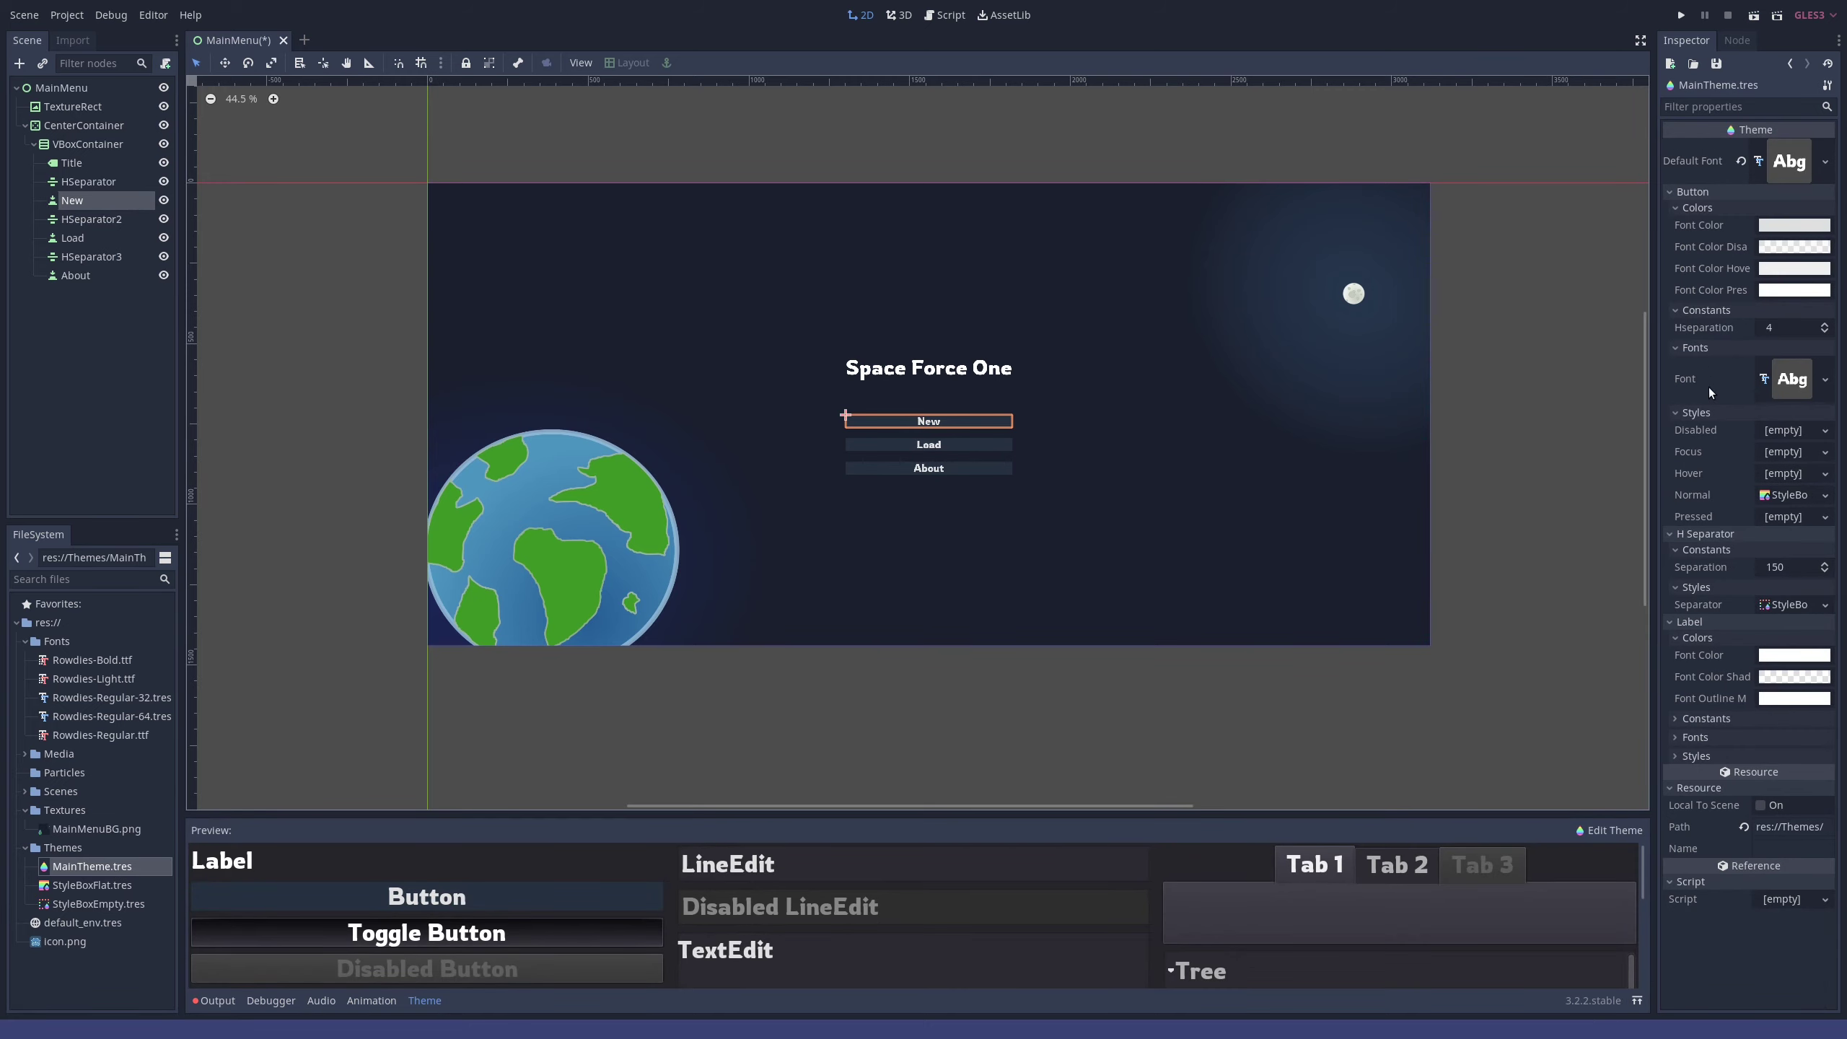
click(1795, 496)
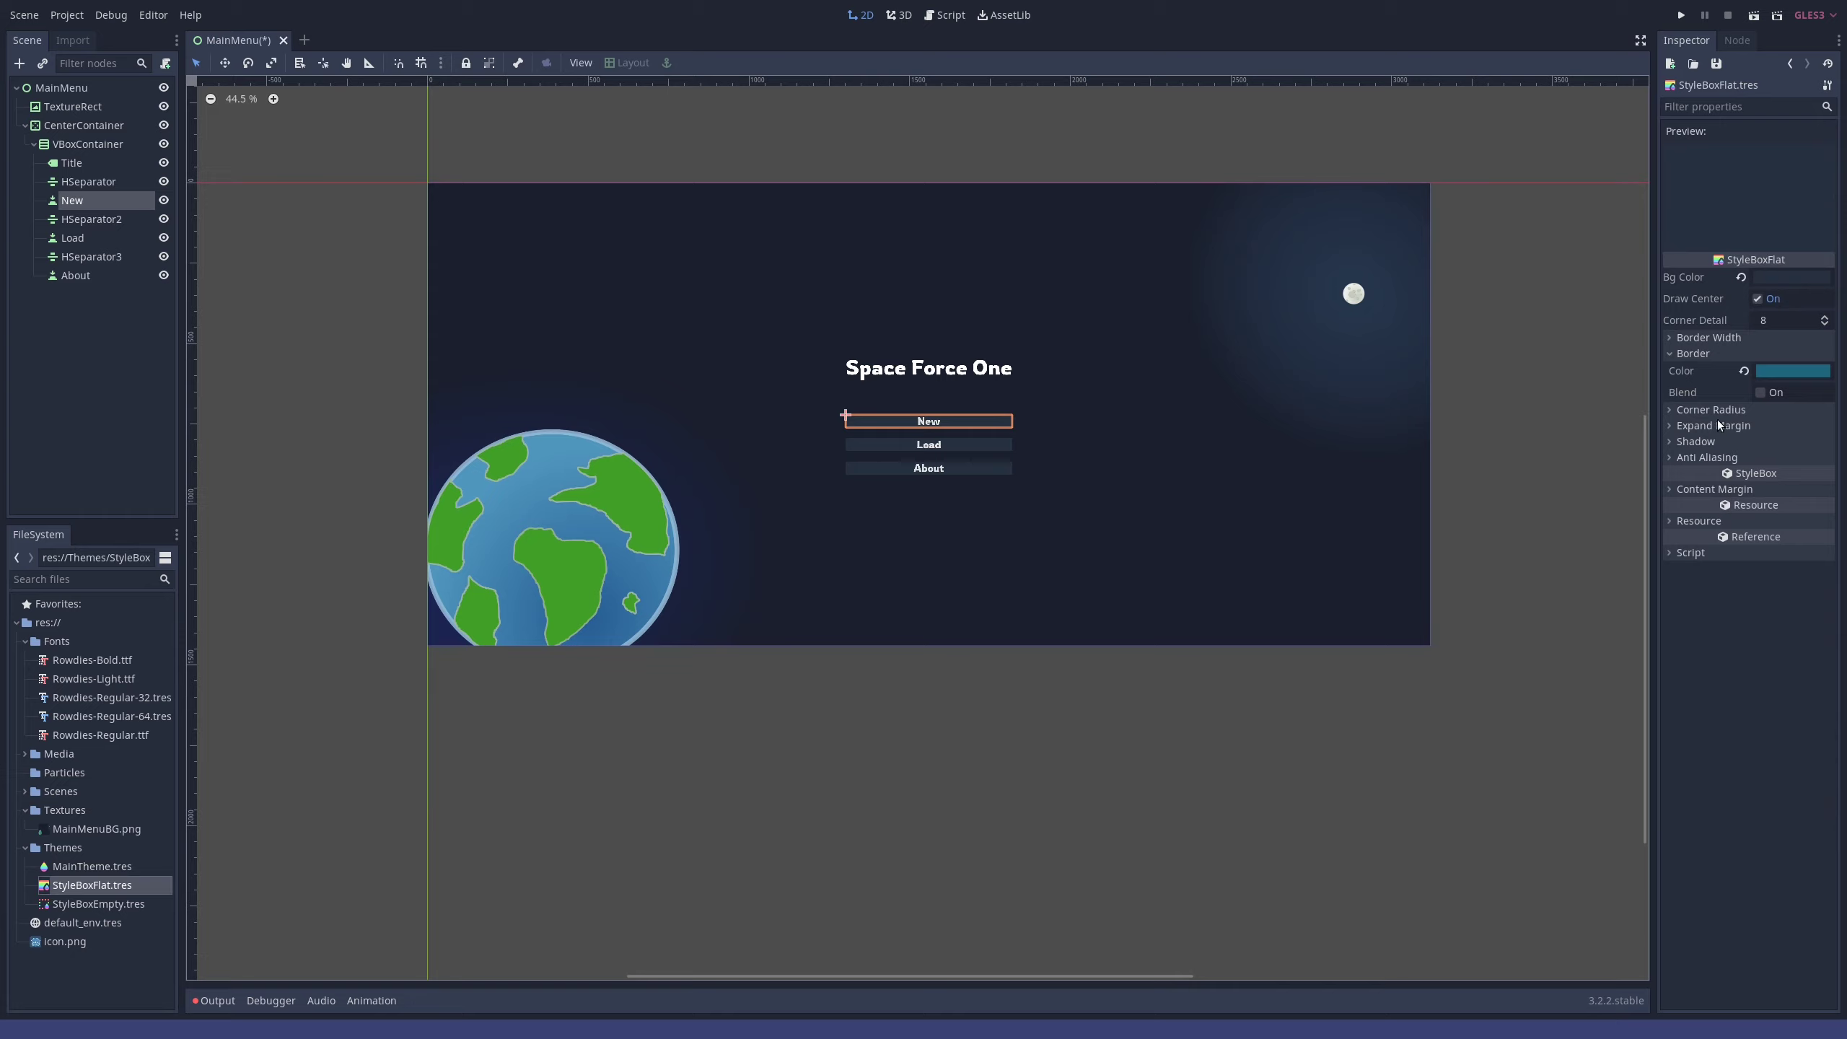
- Set the left border width of StyleBoxFlat.tres, trying 10 and settling on 2
click(1699, 337)
click(1811, 355)
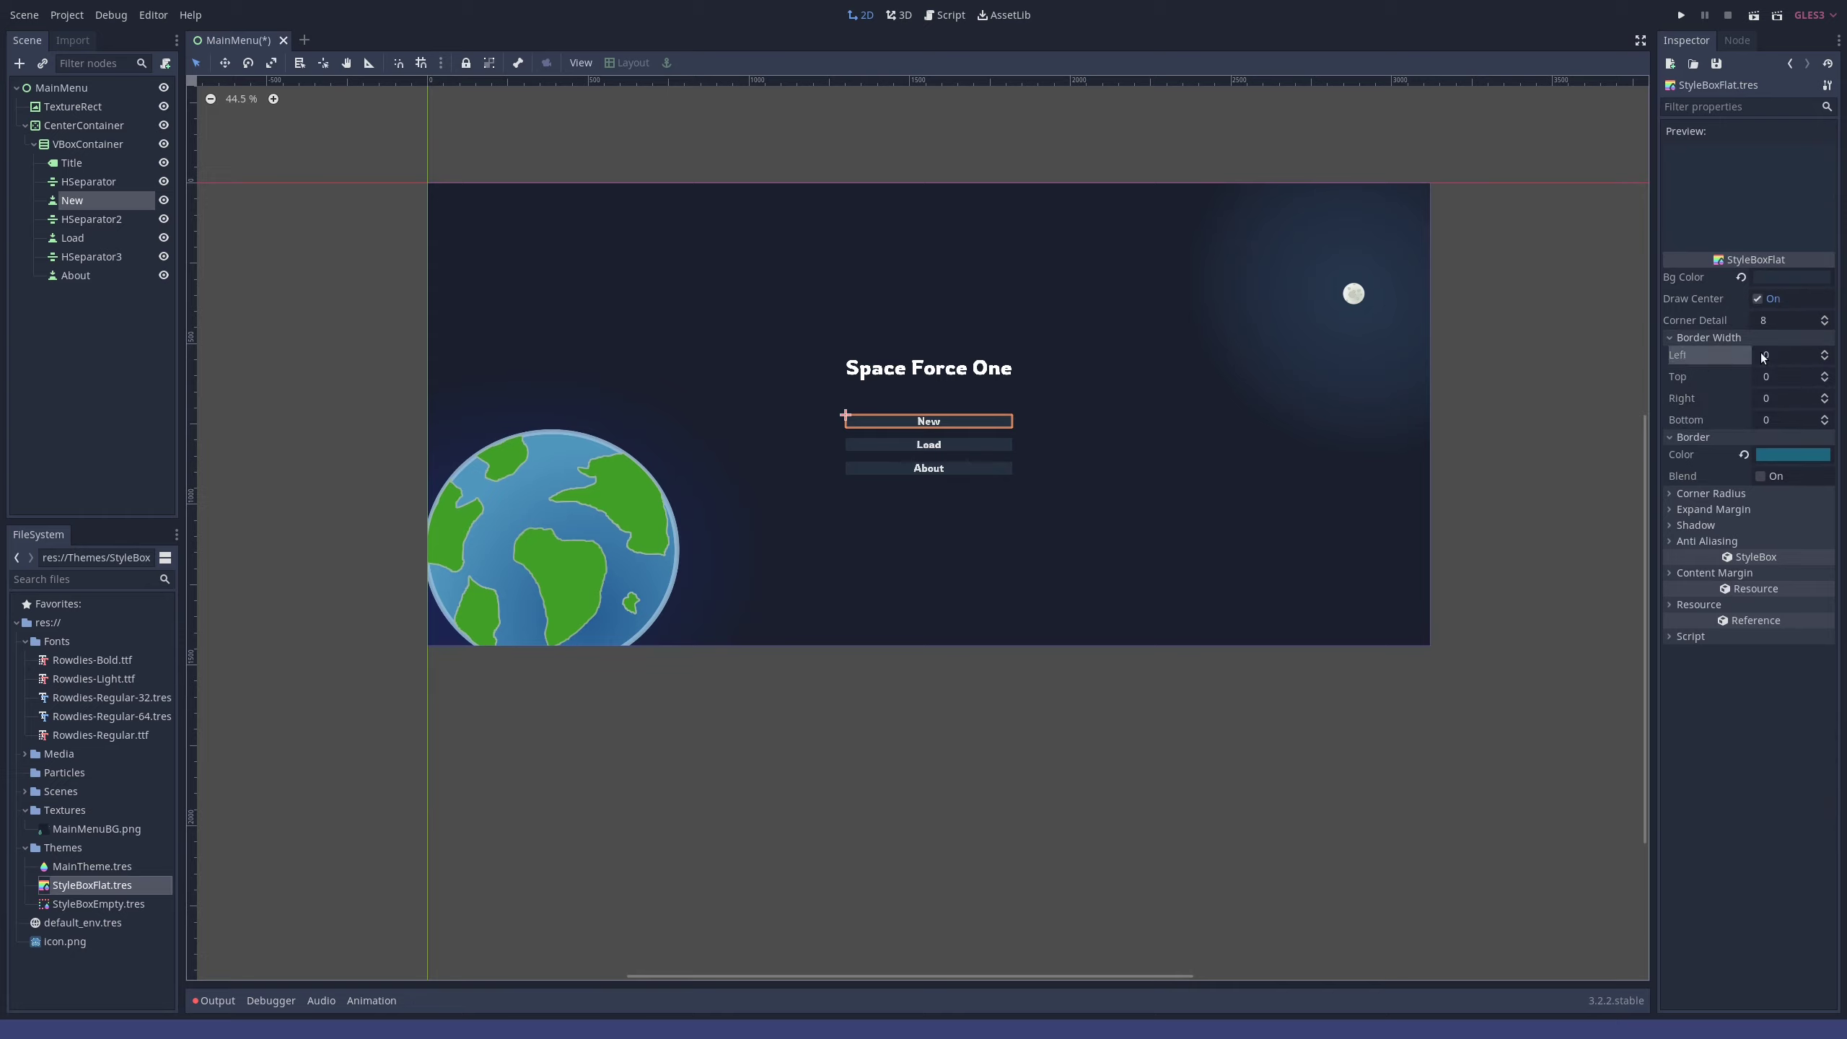
text(10)
key(Return)
click(1807, 357)
text(2)
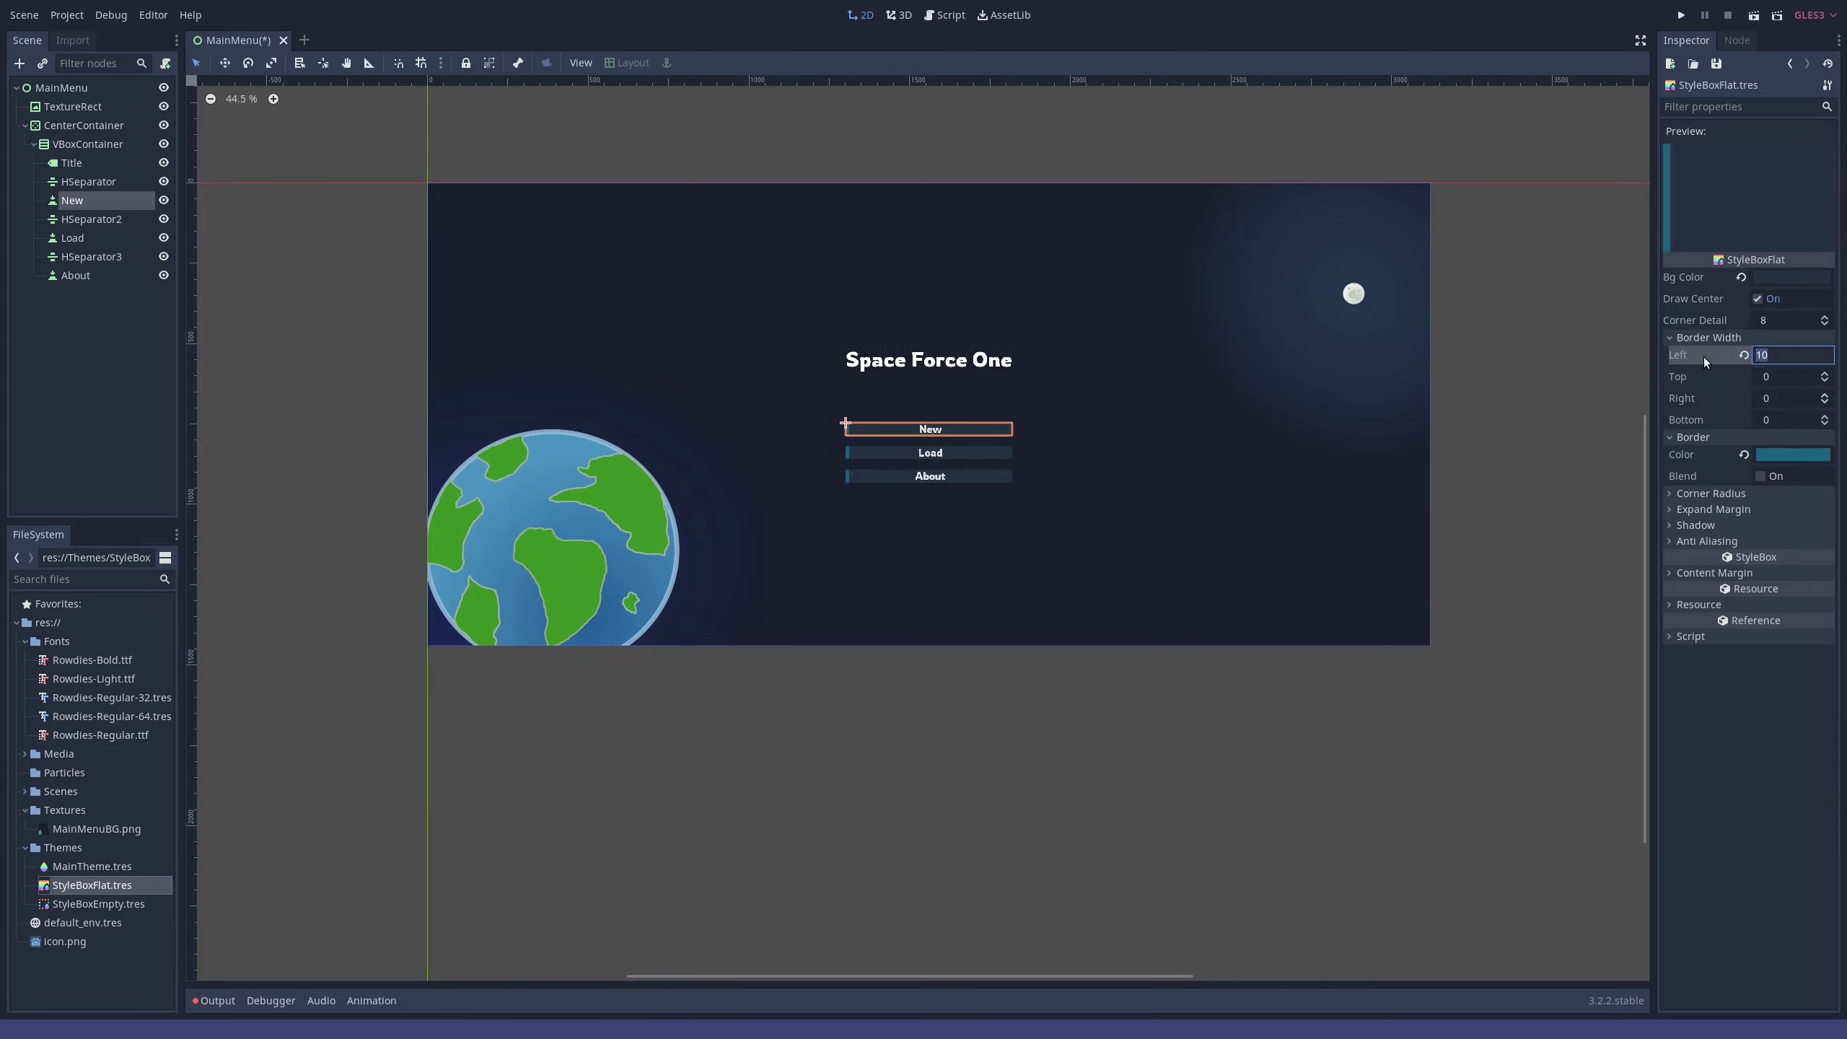
key(Return)
- Set the top, right and bottom border widths of StyleBoxFlat.tres to 2
click(1791, 376)
text(2)
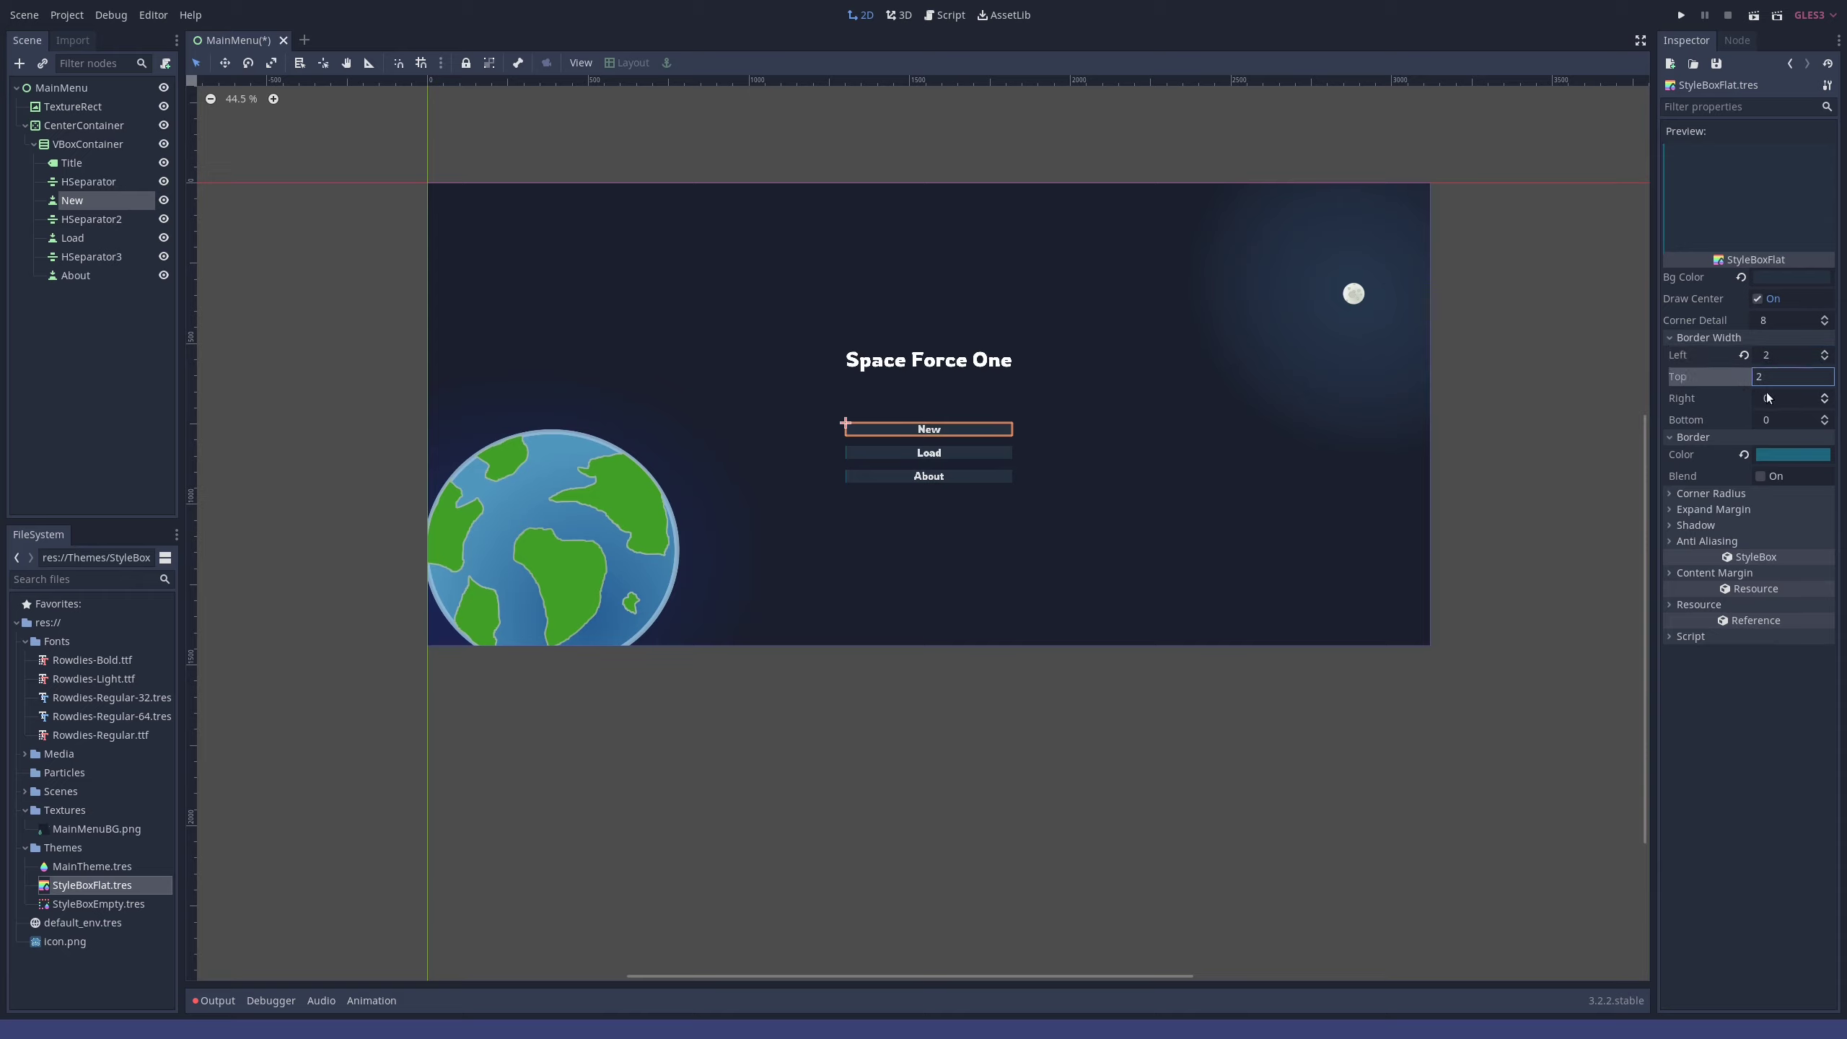
click(1778, 399)
text(2)
key(Return)
click(916, 491)
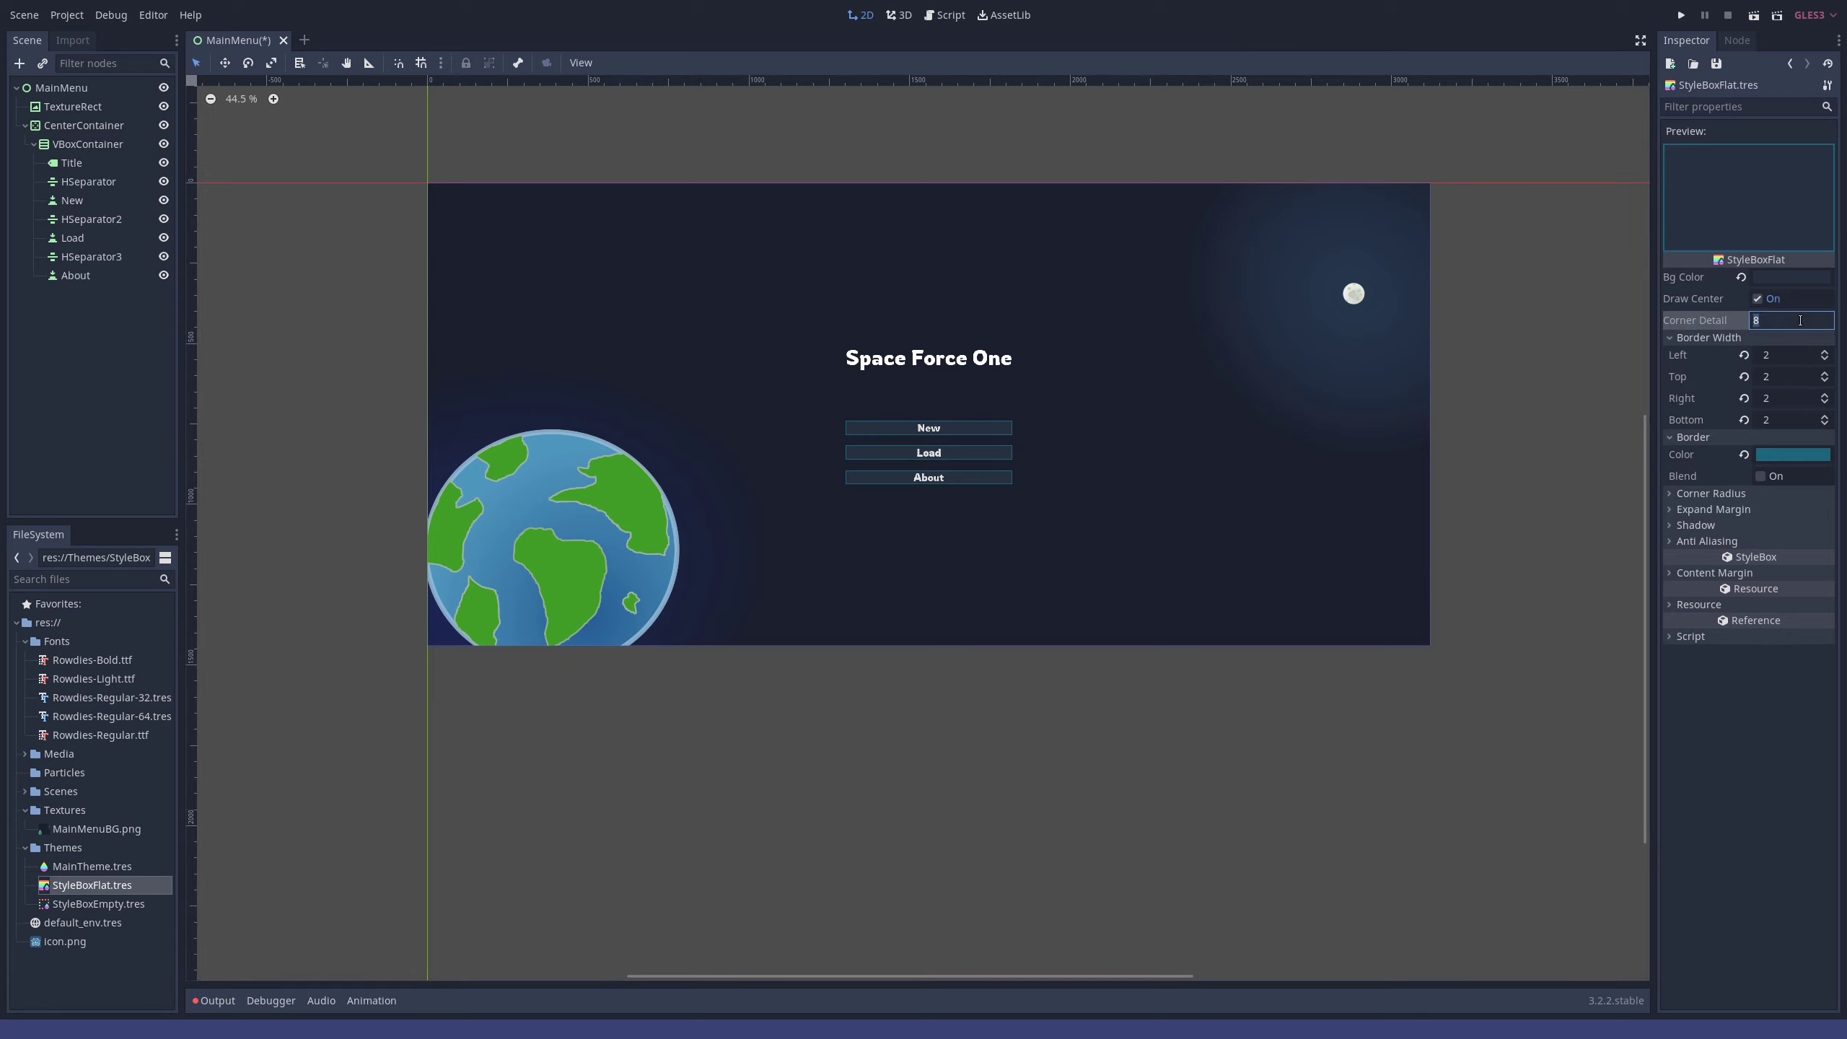
- Set the corner radius of StyleBoxFlat.tres to 2 on all four corners
scroll(946, 437, up, 9)
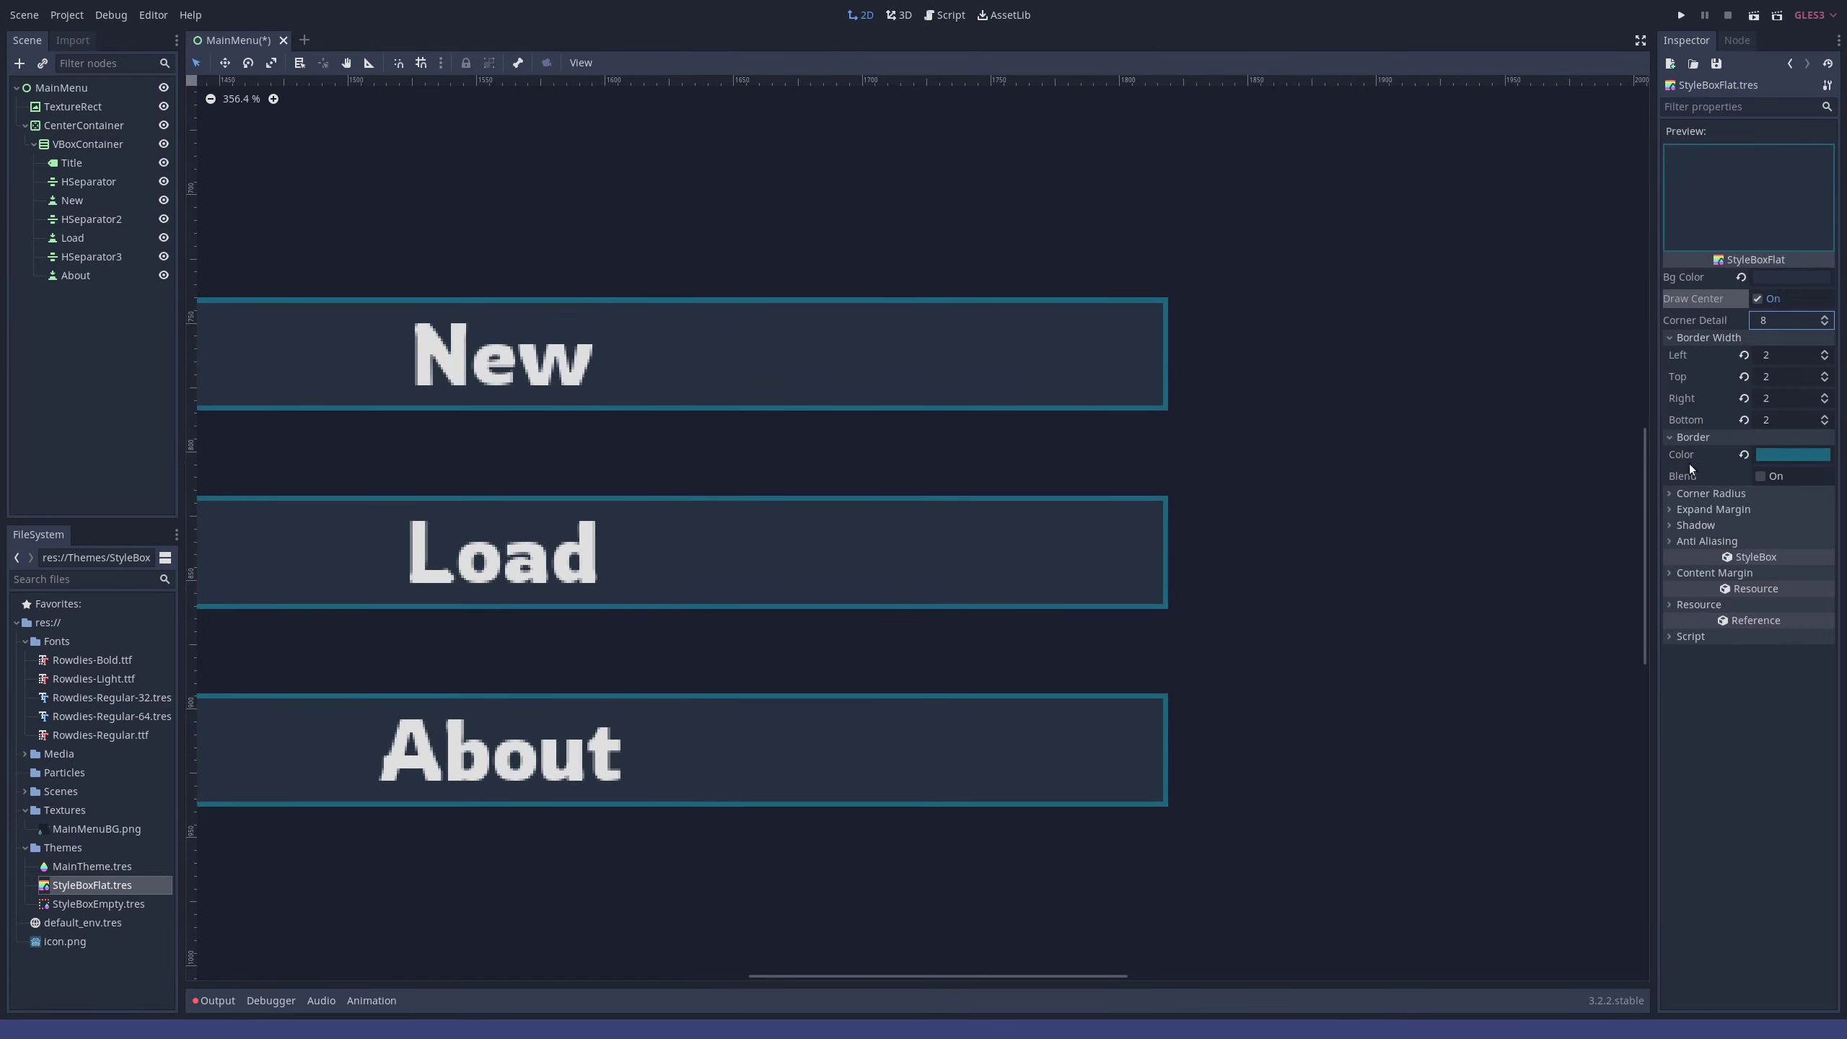
click(1711, 494)
click(1787, 515)
text(2)
click(1790, 535)
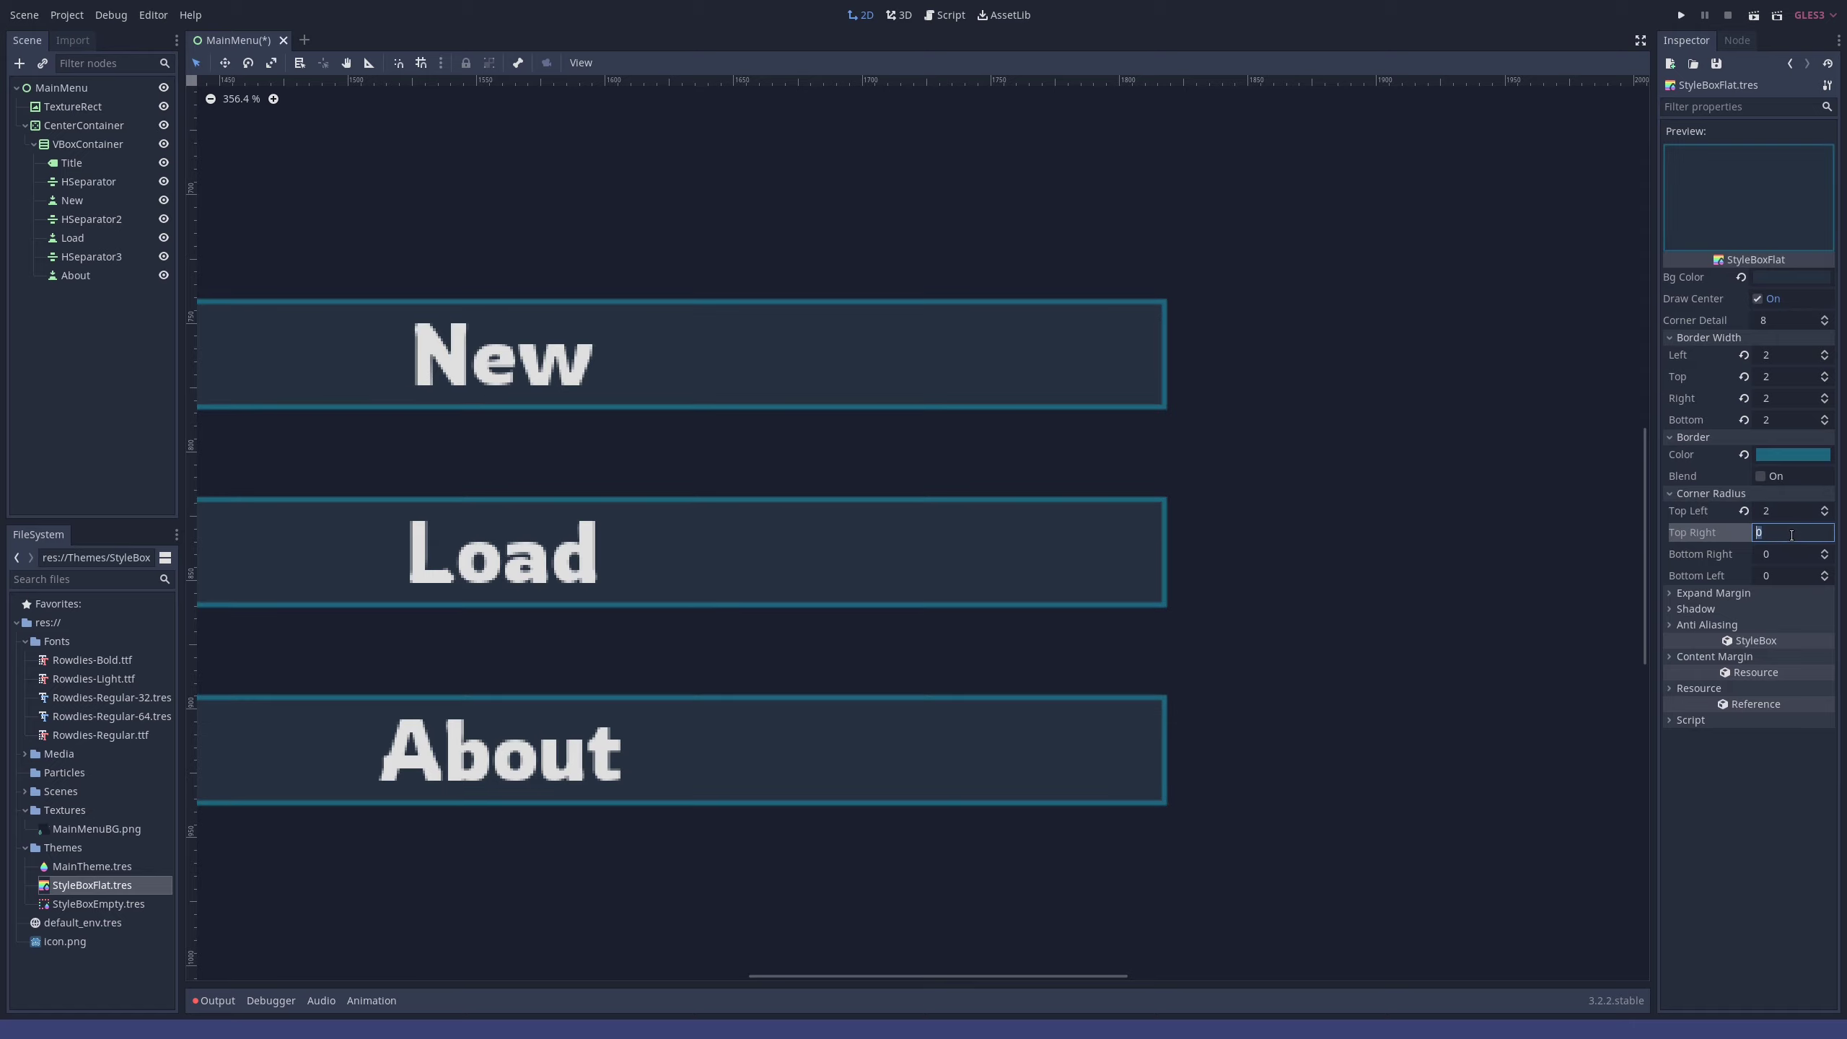
text(2)
click(1777, 556)
text(2)
click(1777, 577)
text(2)
key(Return)
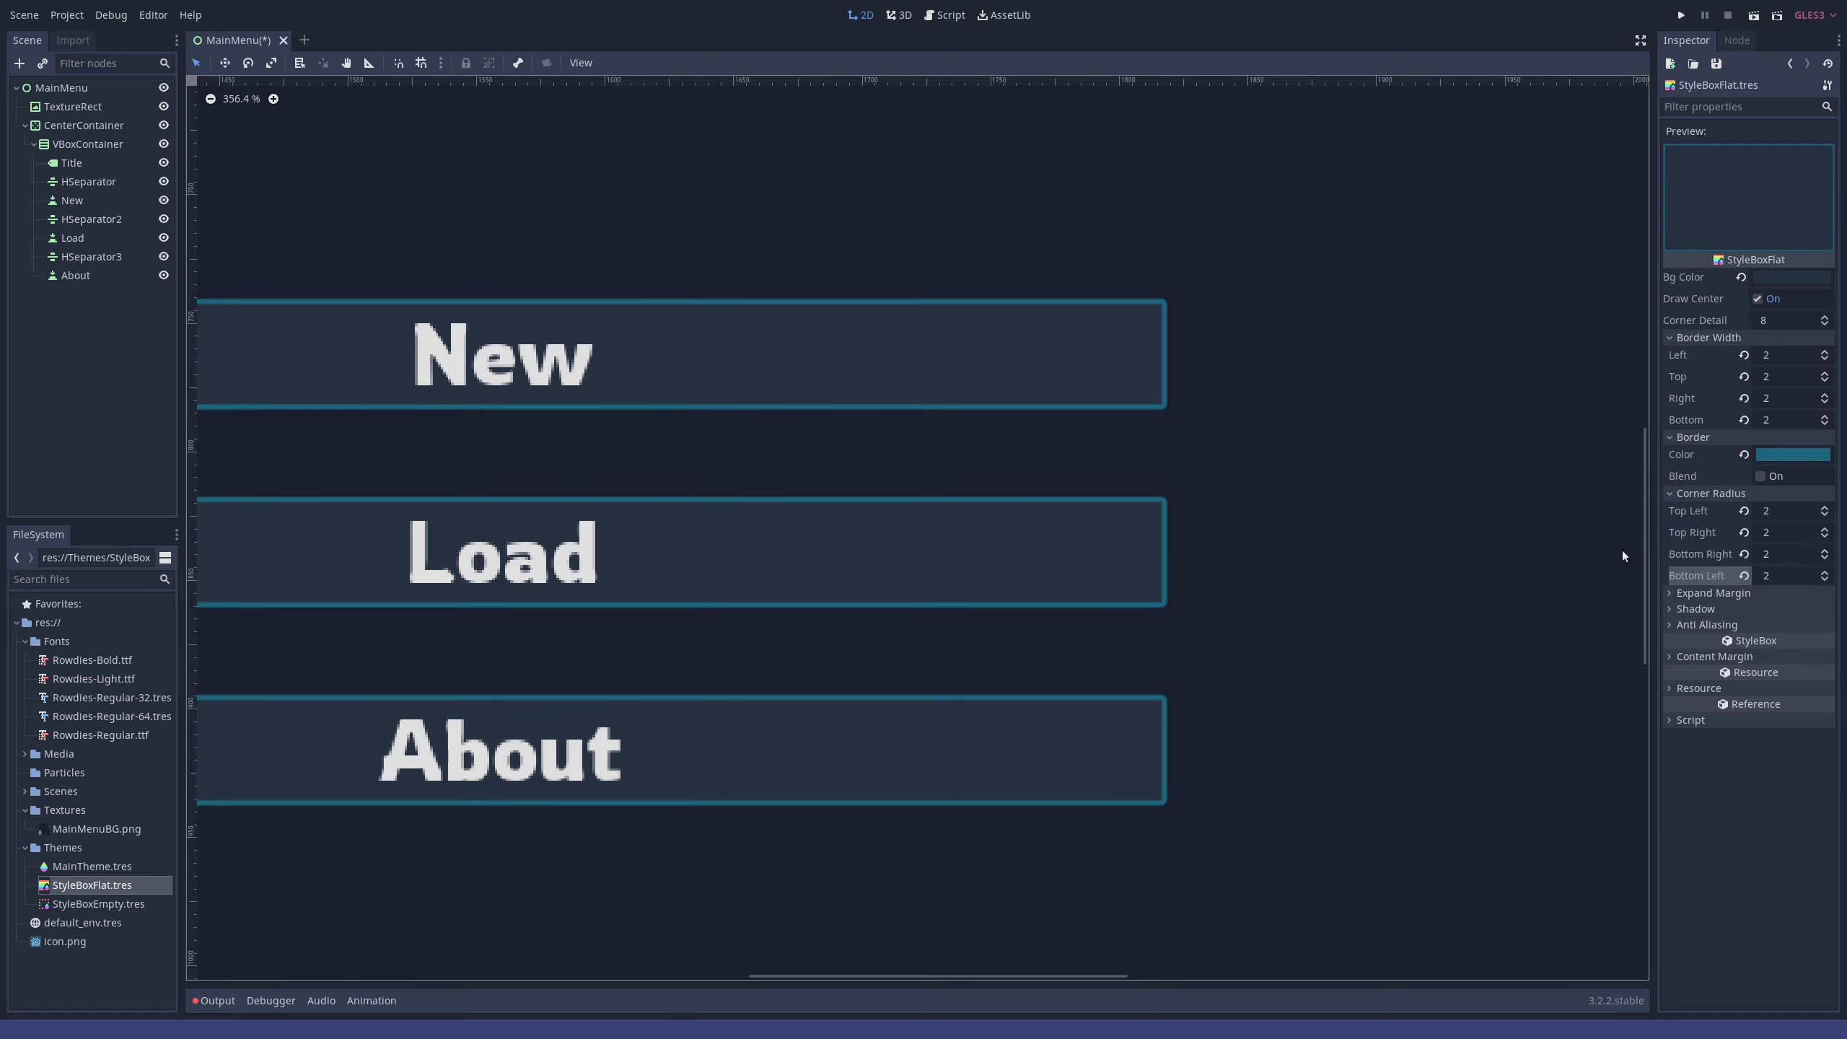
- Change the border colour of StyleBoxFlat.tres to a lighter, brighter blue and turn on border blending
scroll(1039, 491, down, 5)
scroll(1055, 523, up, 5)
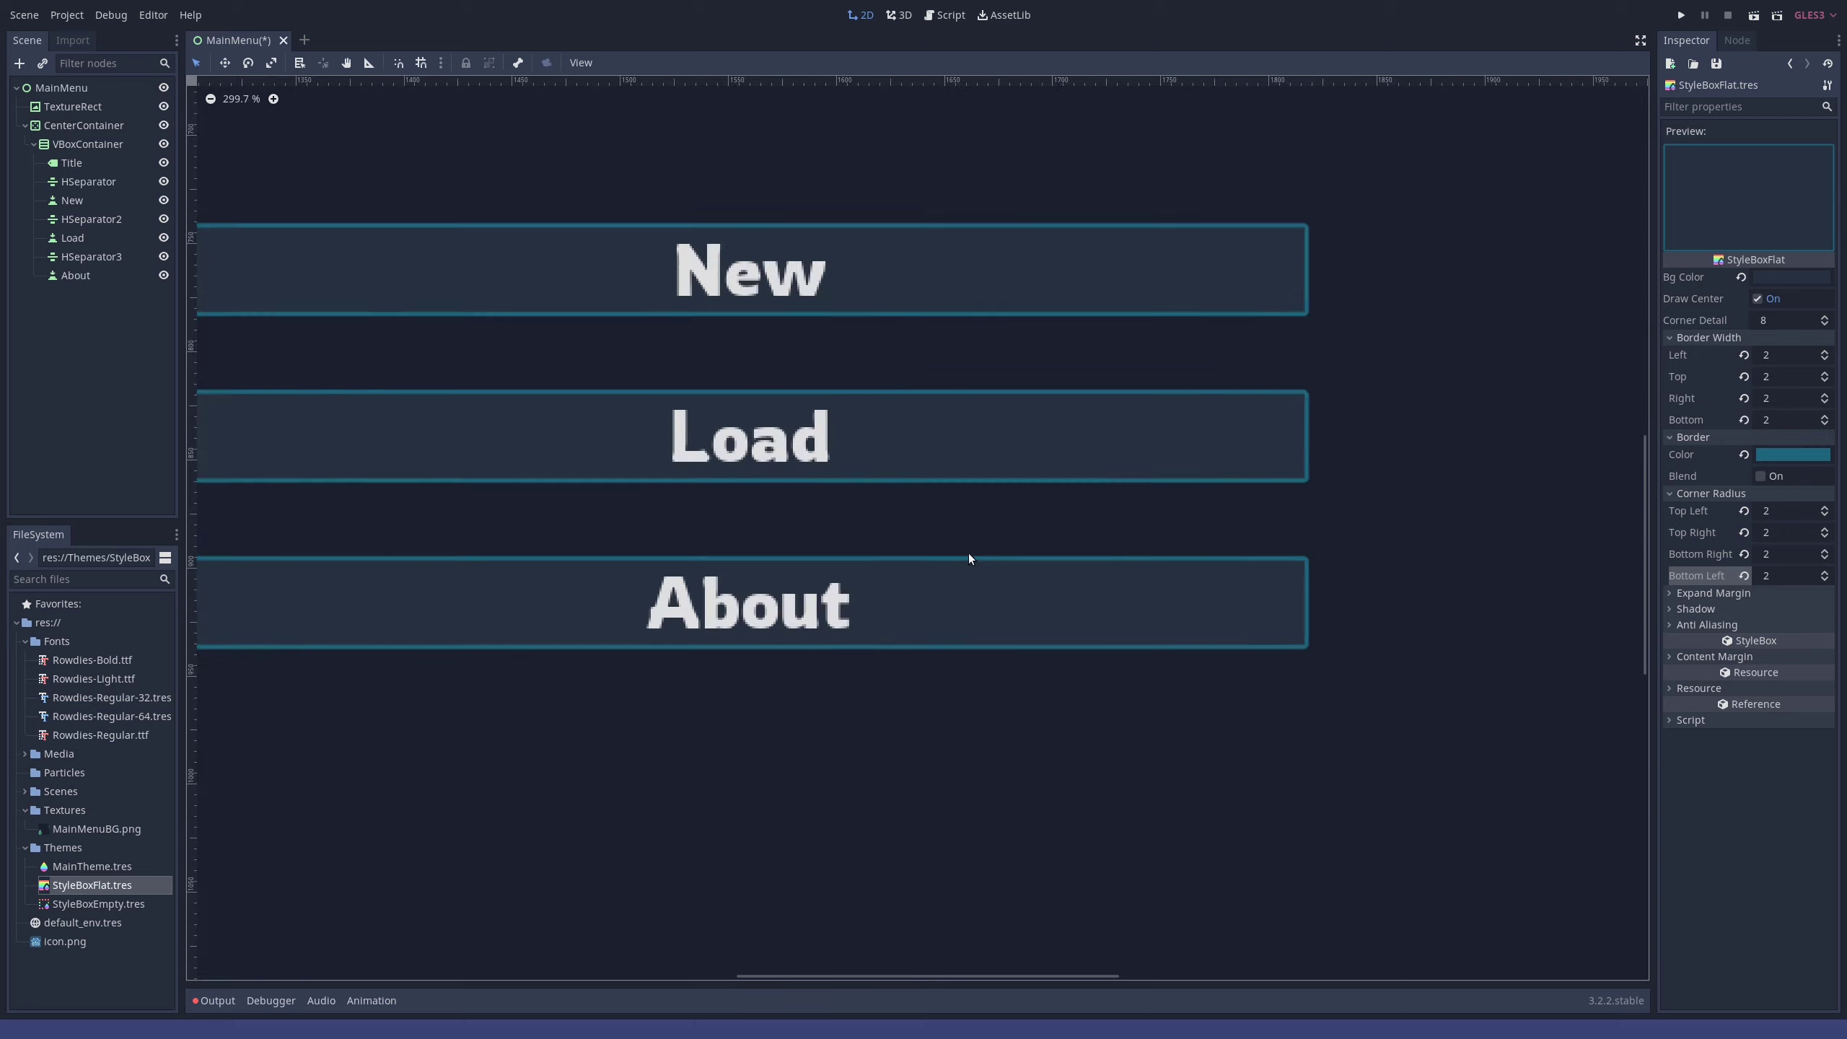
scroll(968, 553, down, 2)
click(1789, 456)
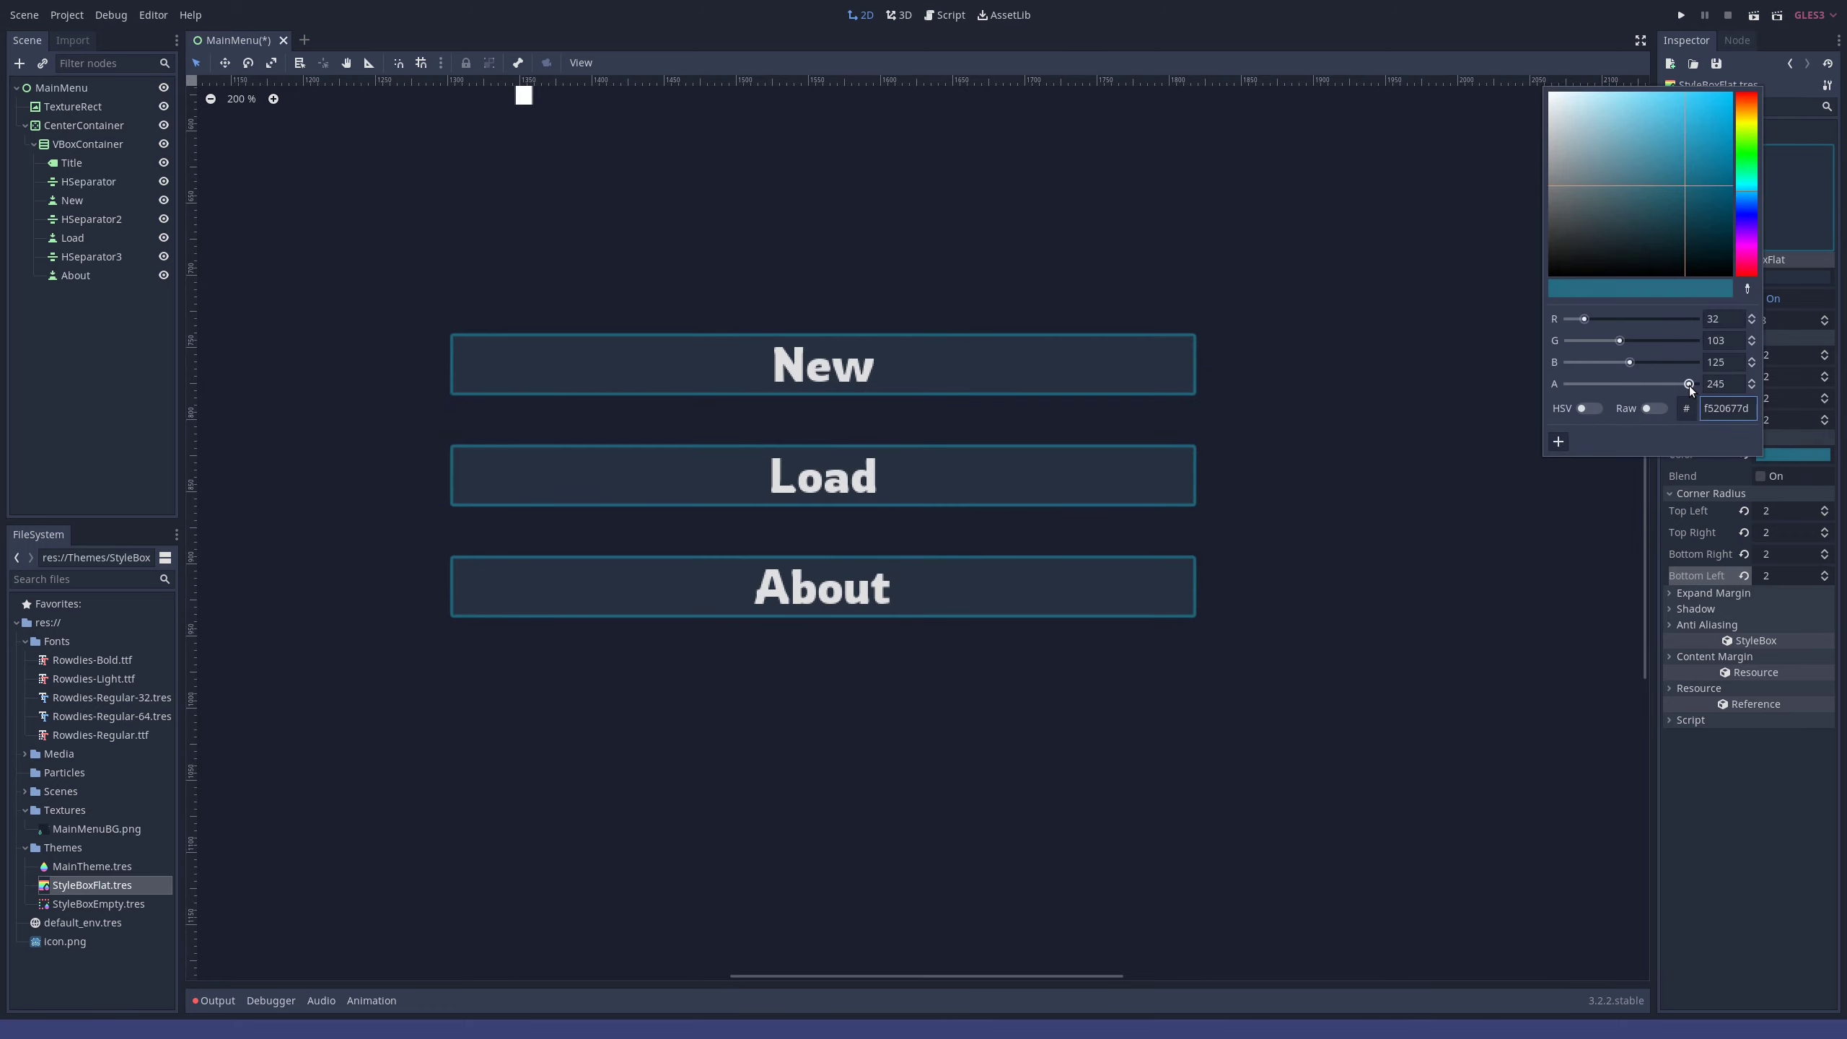
drag(1695, 191, 1672, 153)
click(1758, 474)
click(1760, 475)
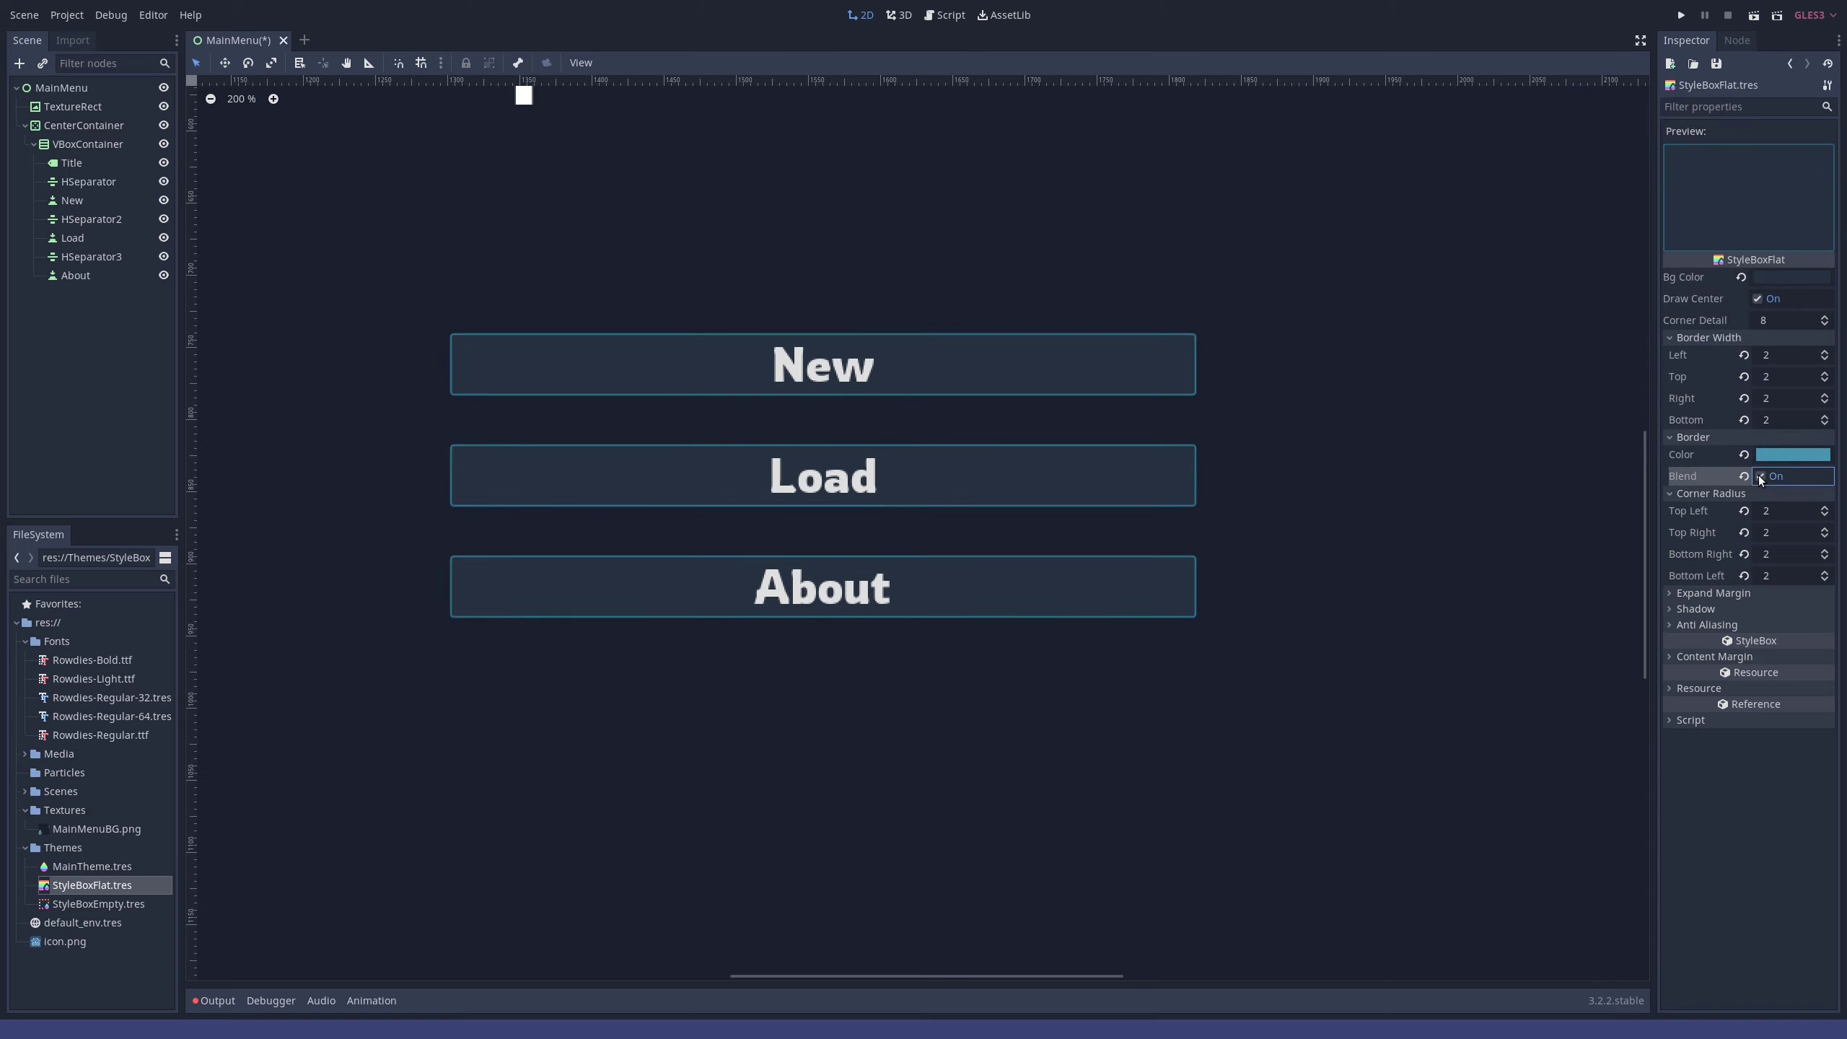
mouse_move(1685, 474)
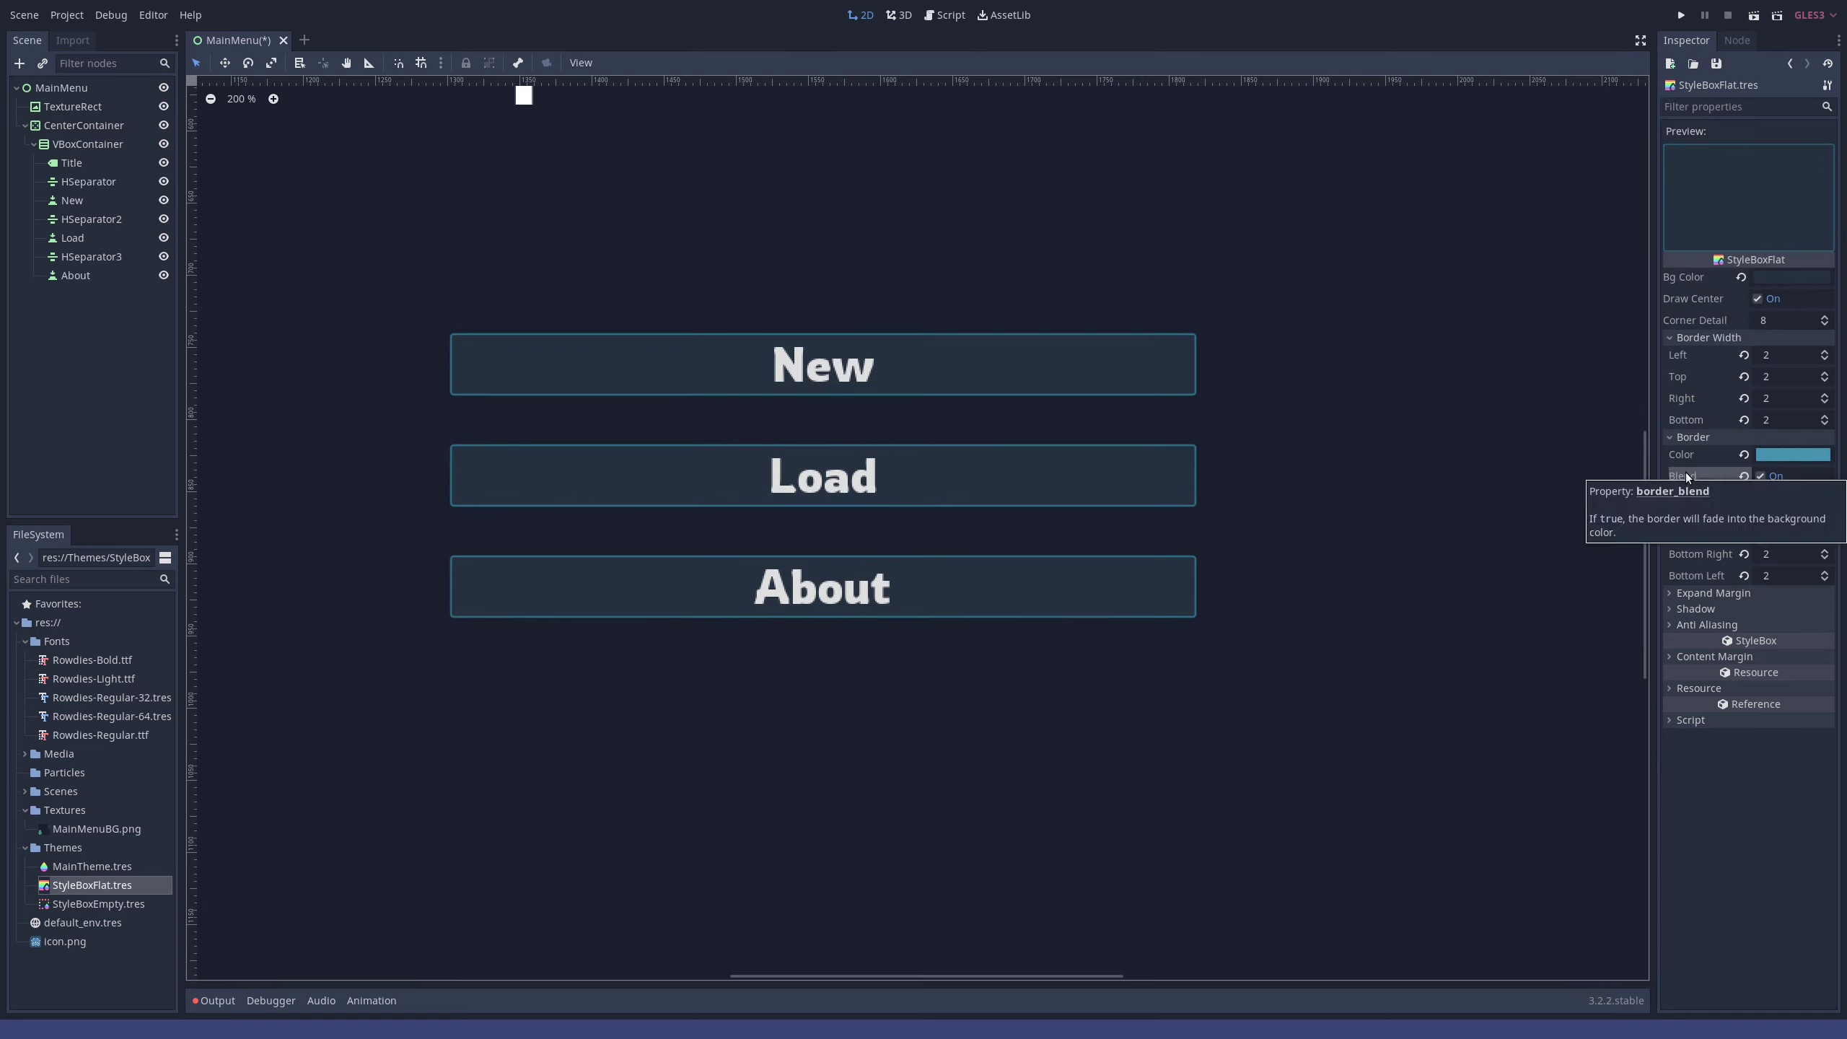
- Give StyleBoxFlat.tres a shadow with size 2 and an offset of 1 on x and y
click(1677, 609)
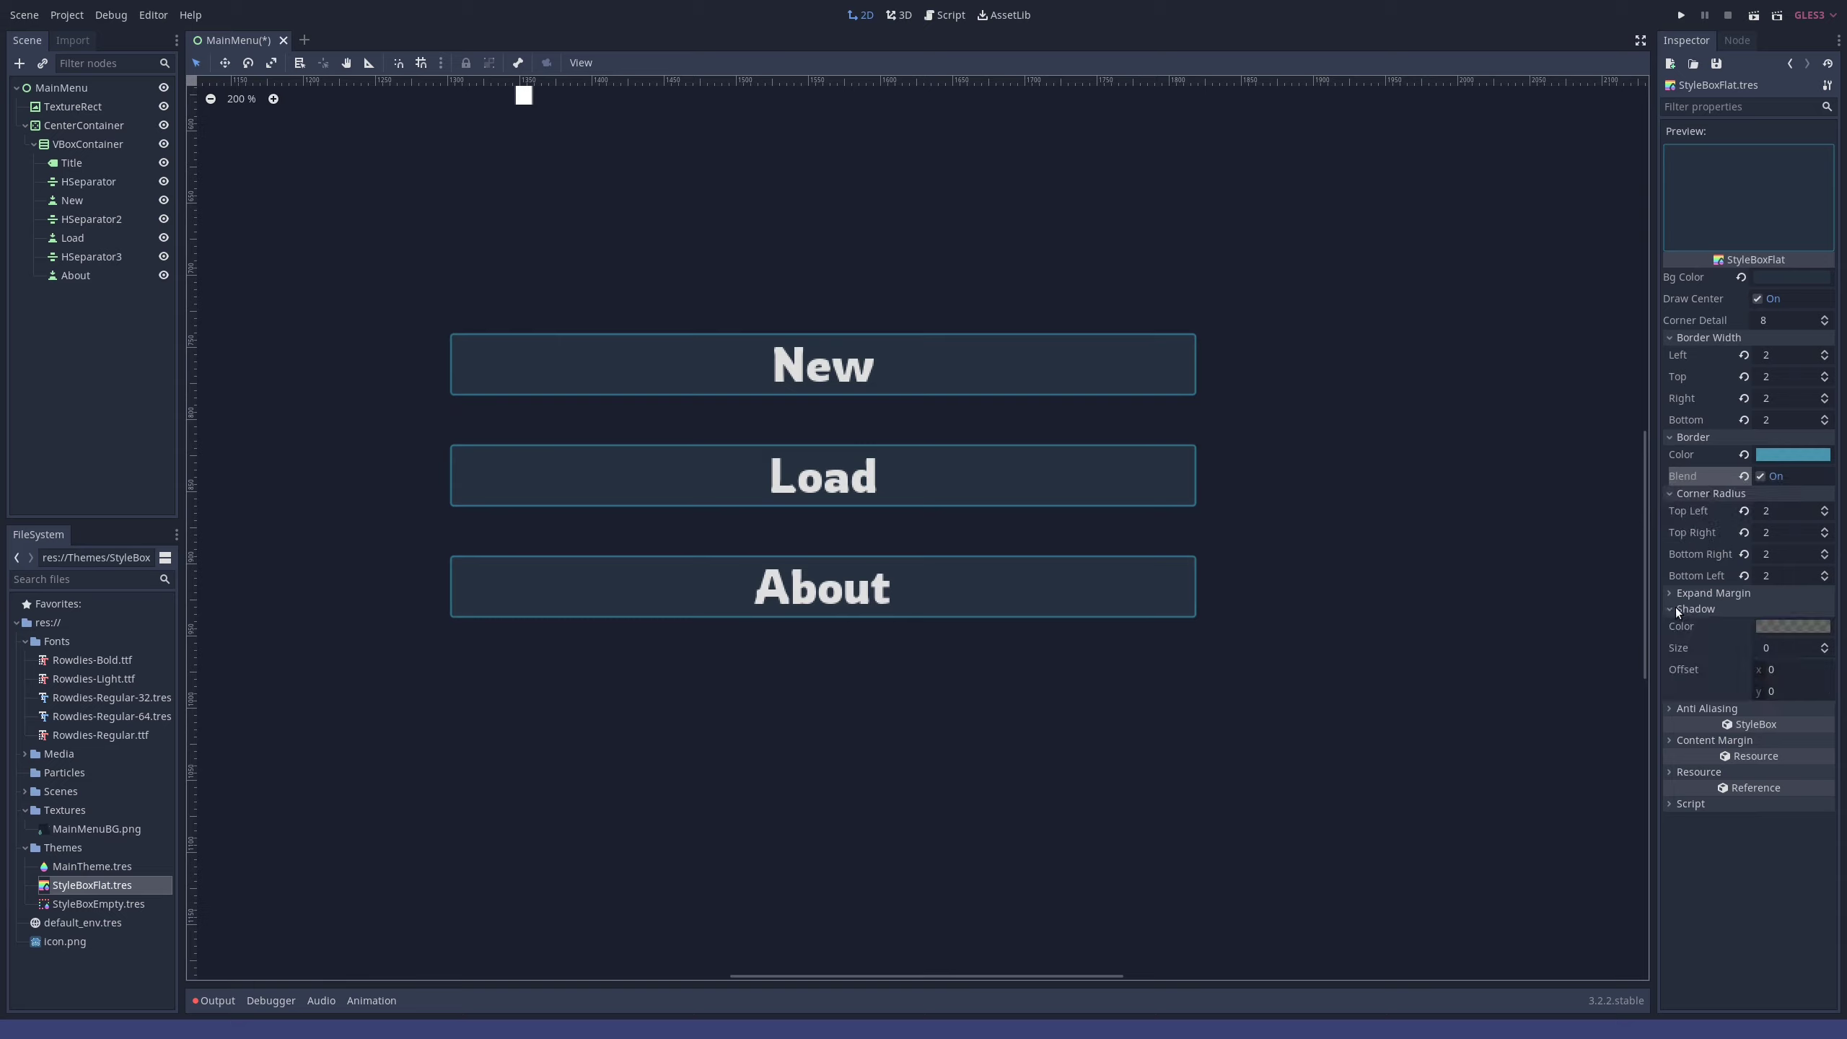
click(1779, 648)
text(2)
key(Return)
click(1777, 671)
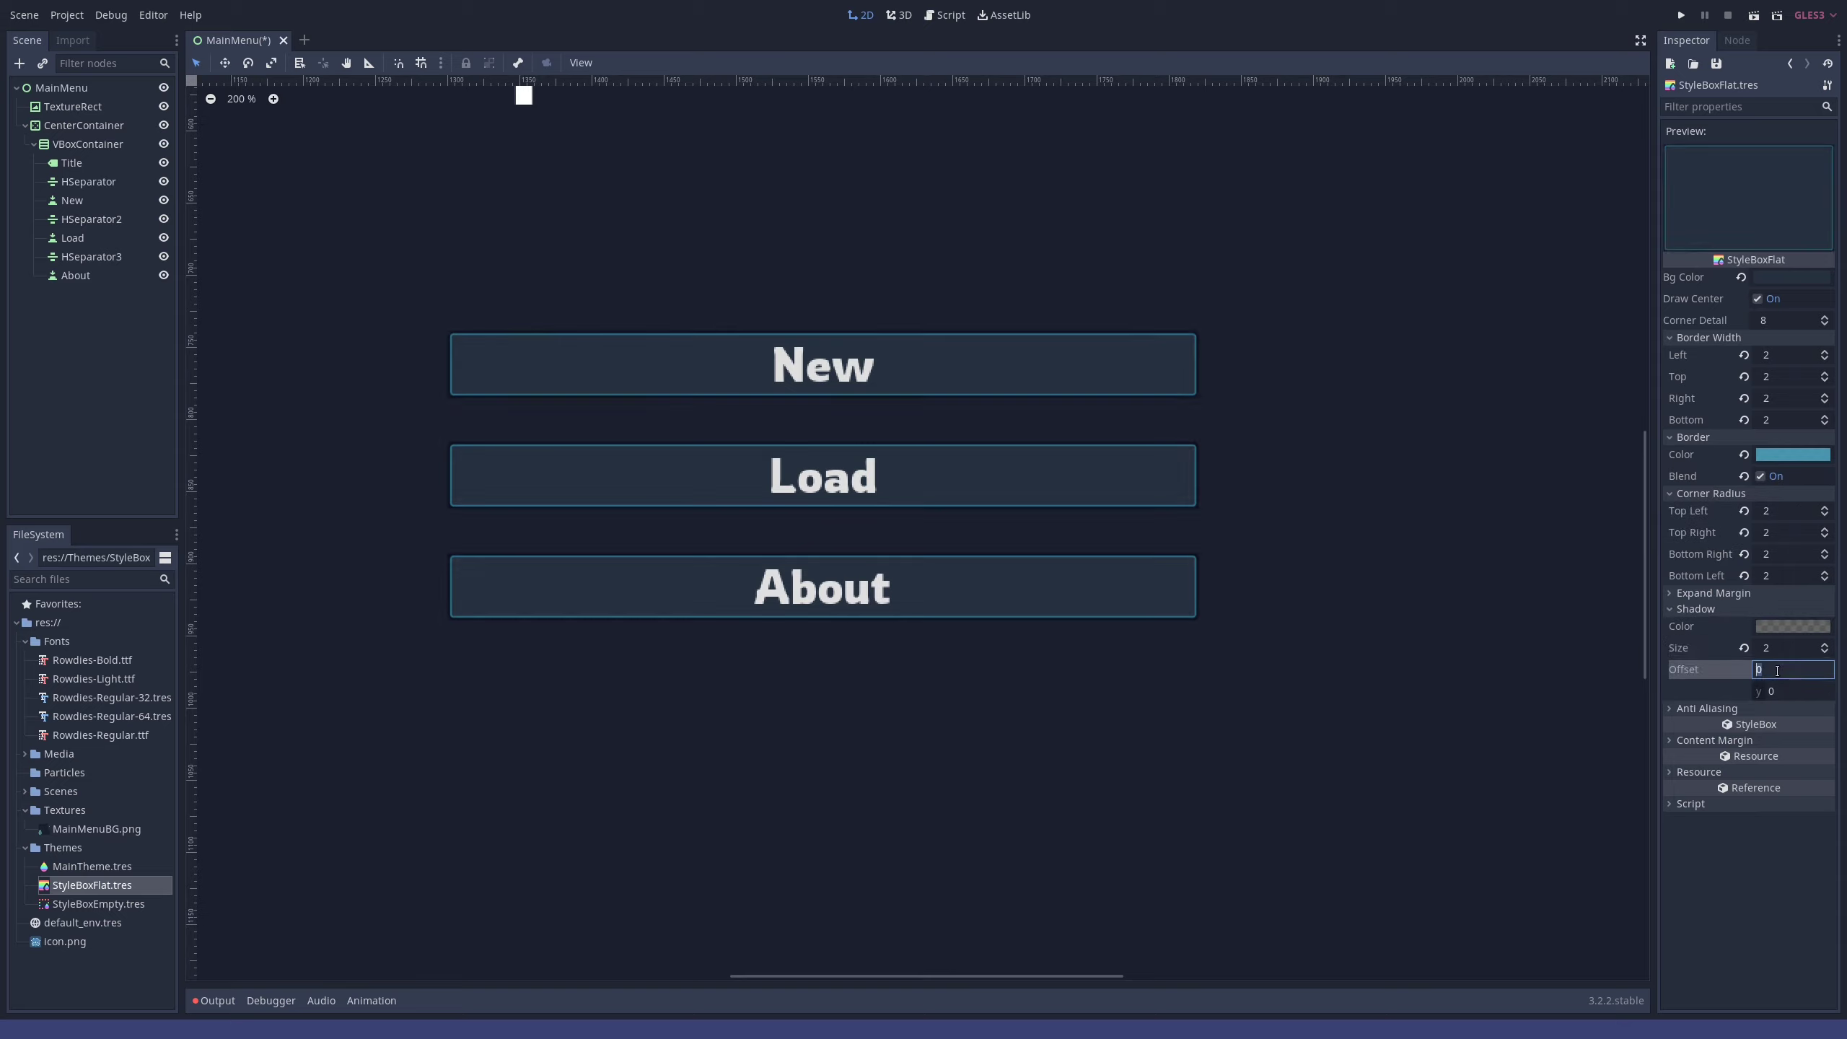
text(1)
click(1778, 692)
text(1)
key(Return)
- Set the shadow colour to a near-black blue, 5b000003, with an alpha of 91
click(1789, 627)
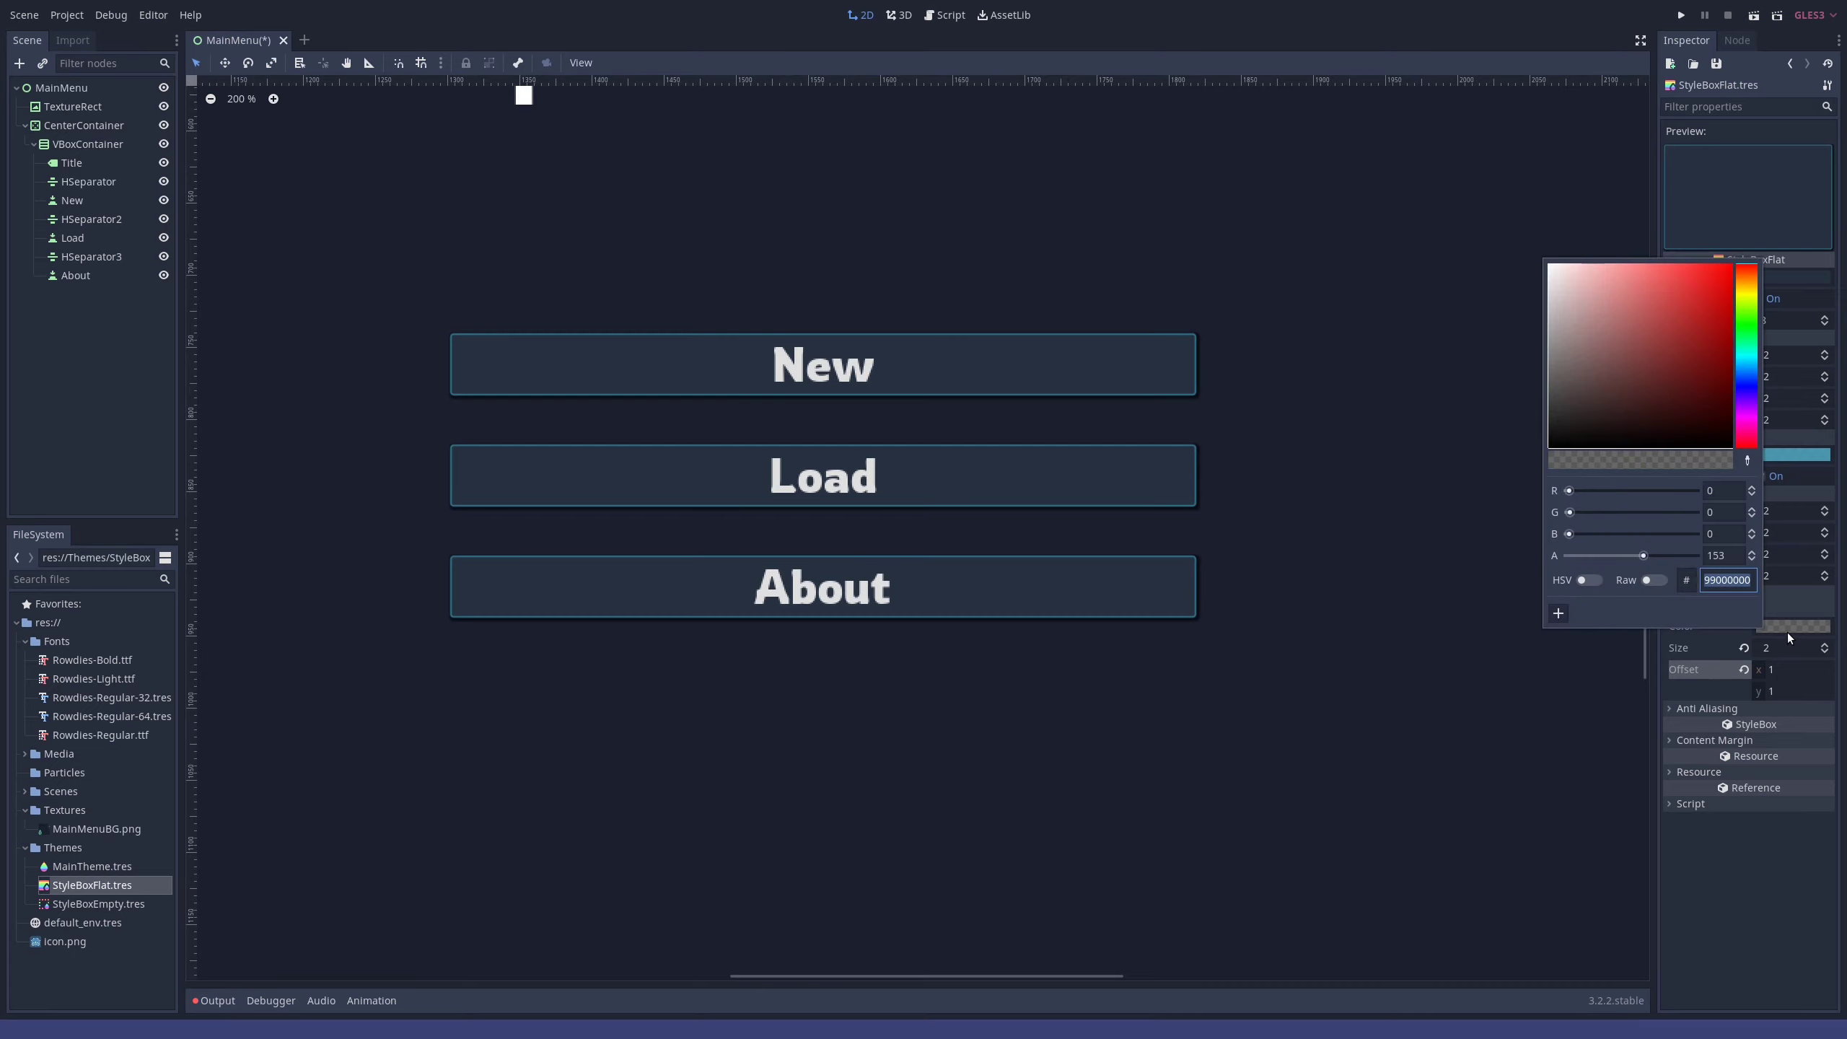
drag(1644, 556, 1613, 556)
drag(1749, 405, 1753, 382)
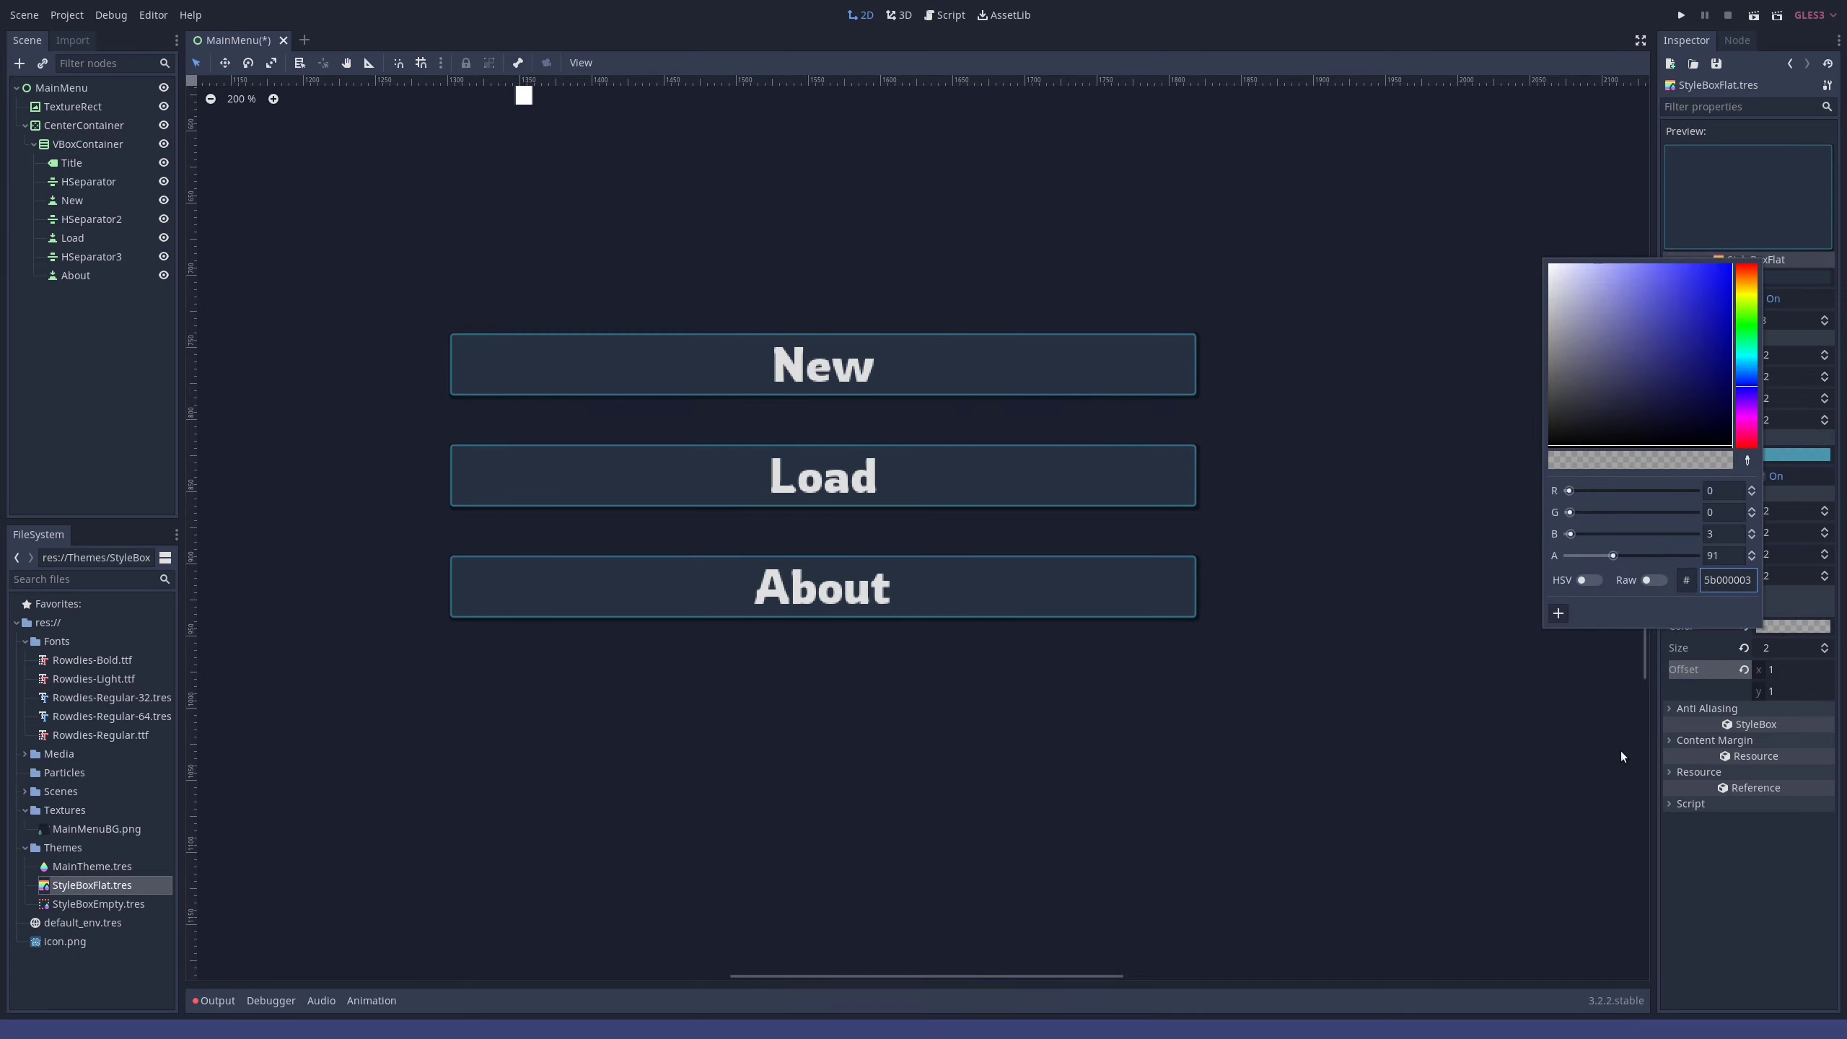
click(1260, 441)
scroll(1259, 436, down, 6)
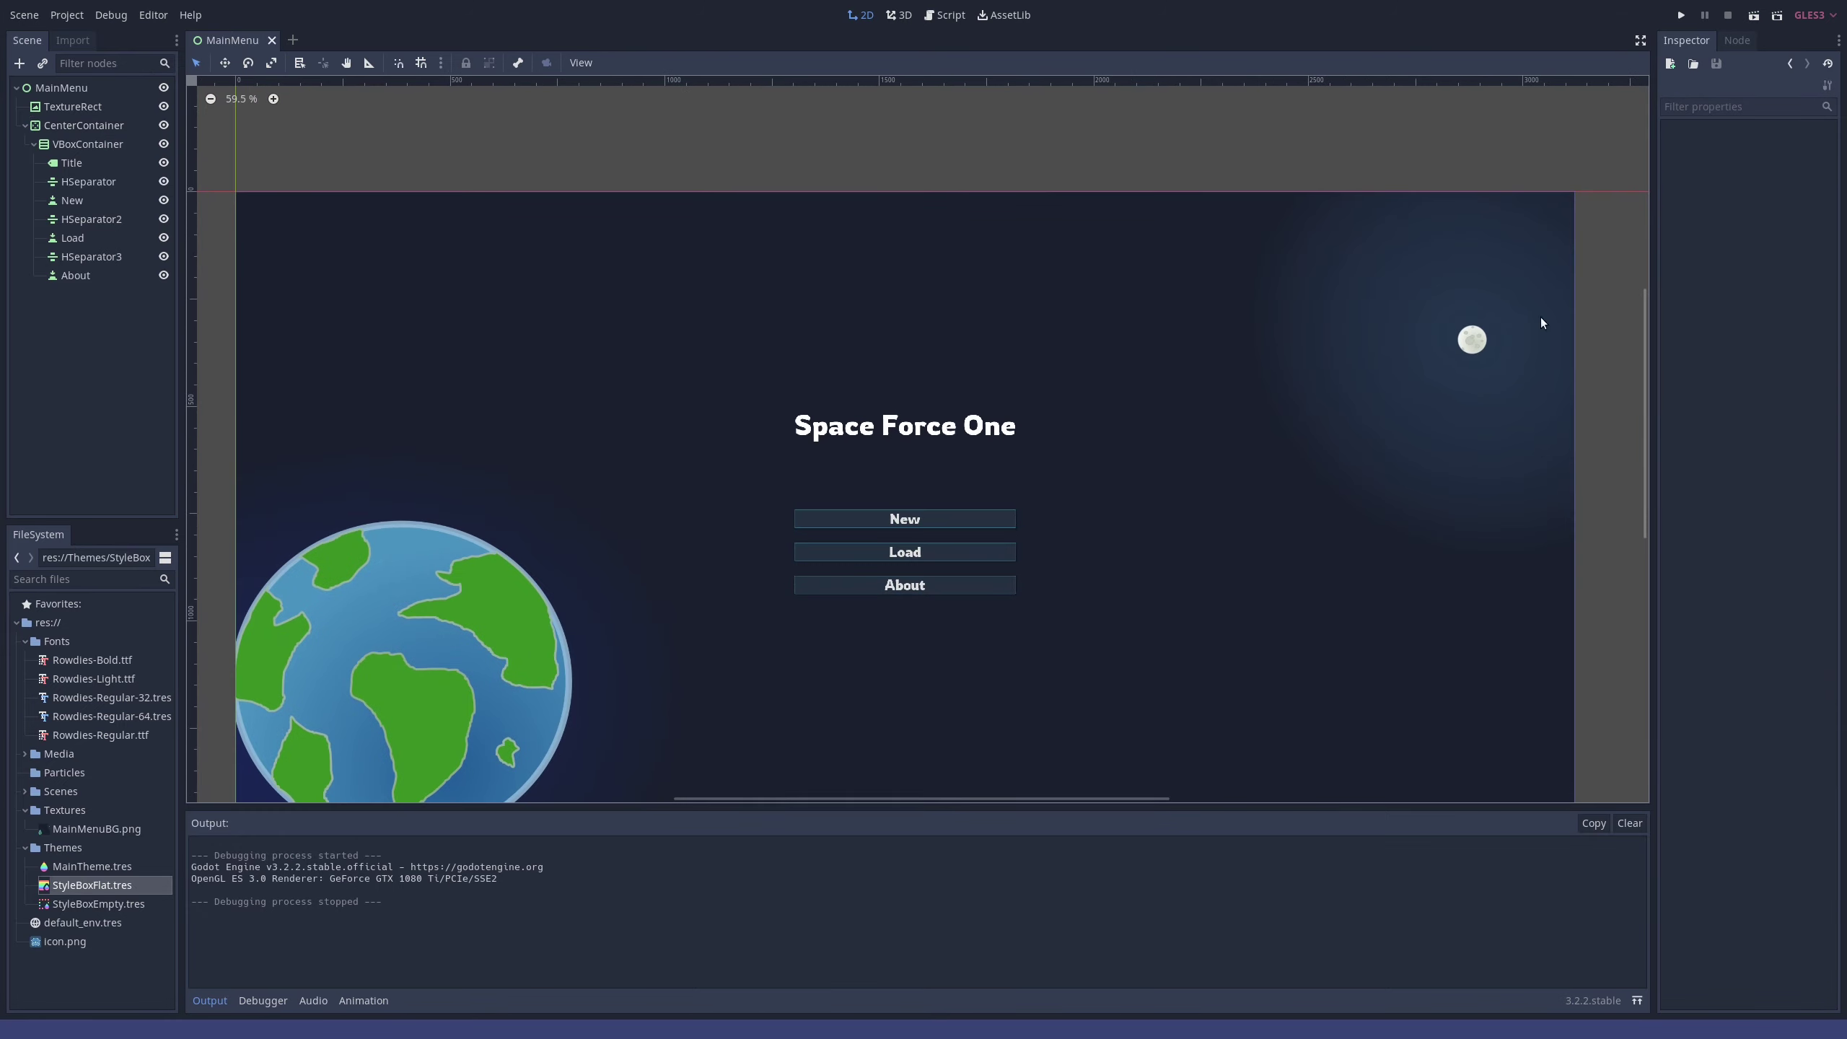
- Reopen StyleBoxFlat.tres and set its left, top, right and bottom border widths to 3
click(92, 885)
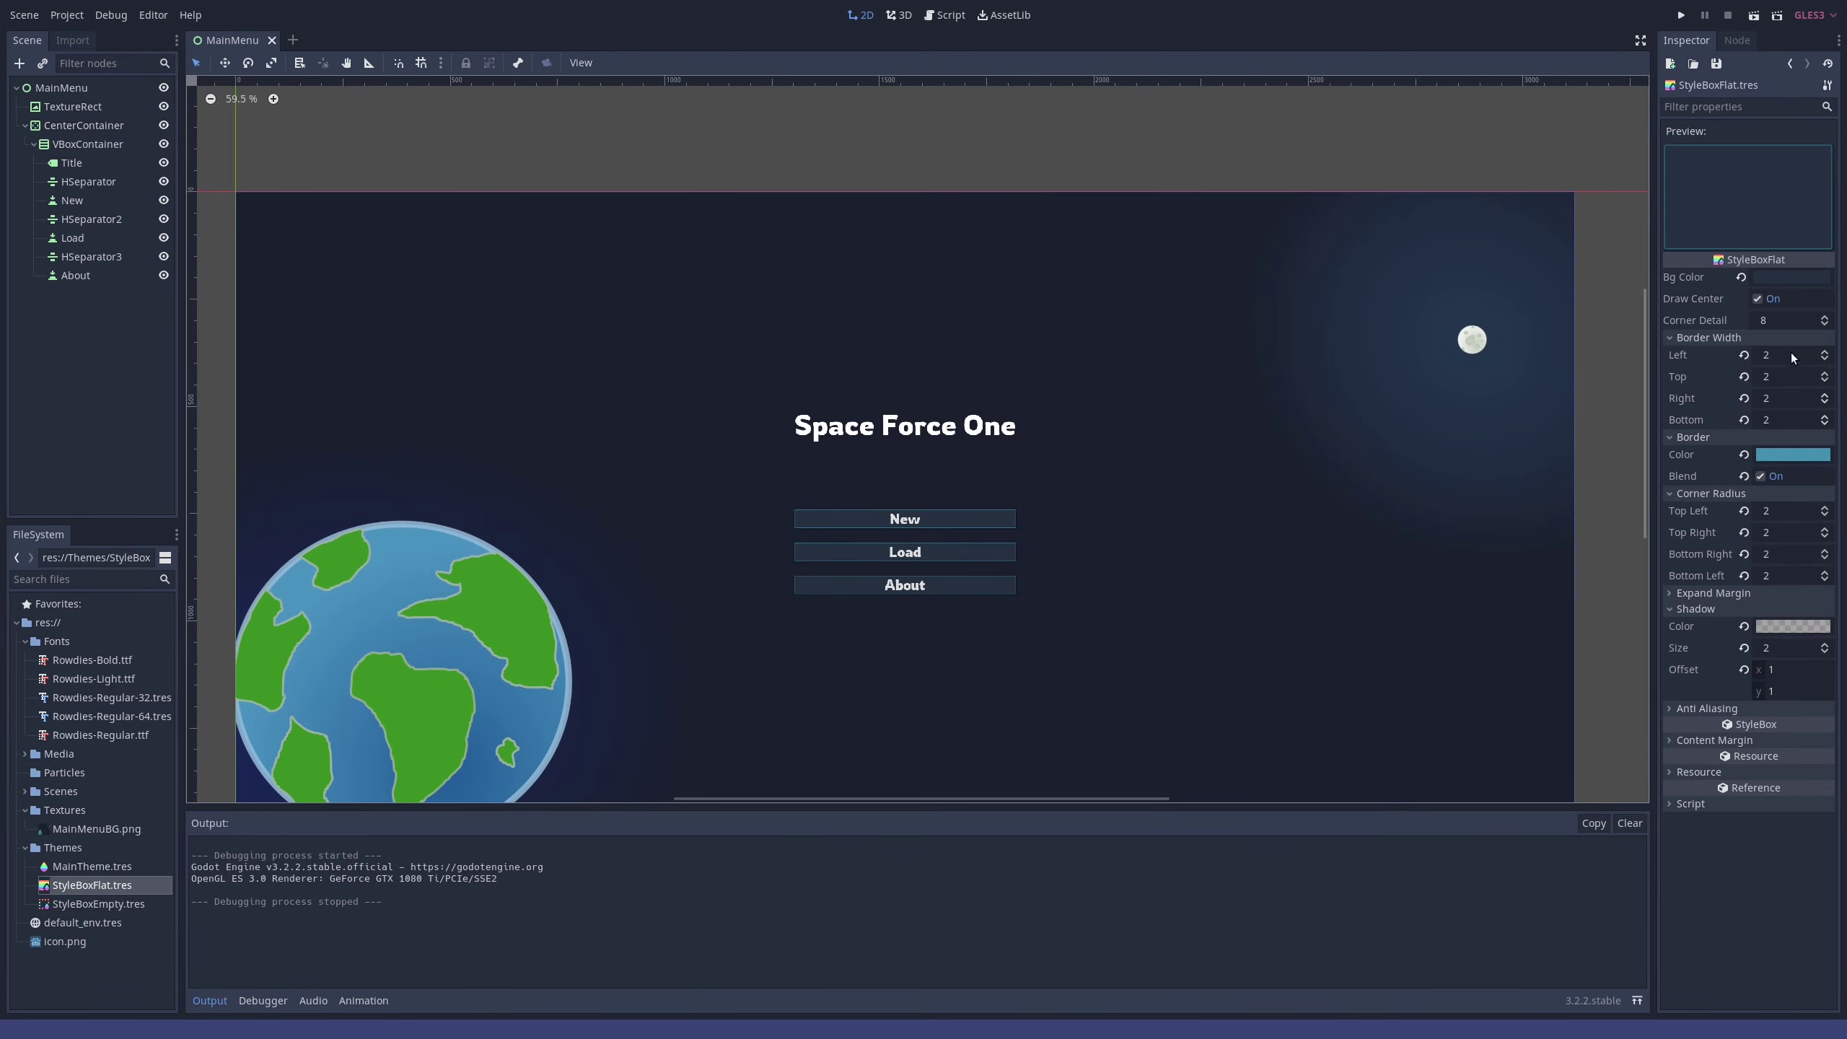
click(1793, 355)
text(3)
click(1781, 382)
text(3)
click(1779, 402)
text(3)
click(1779, 424)
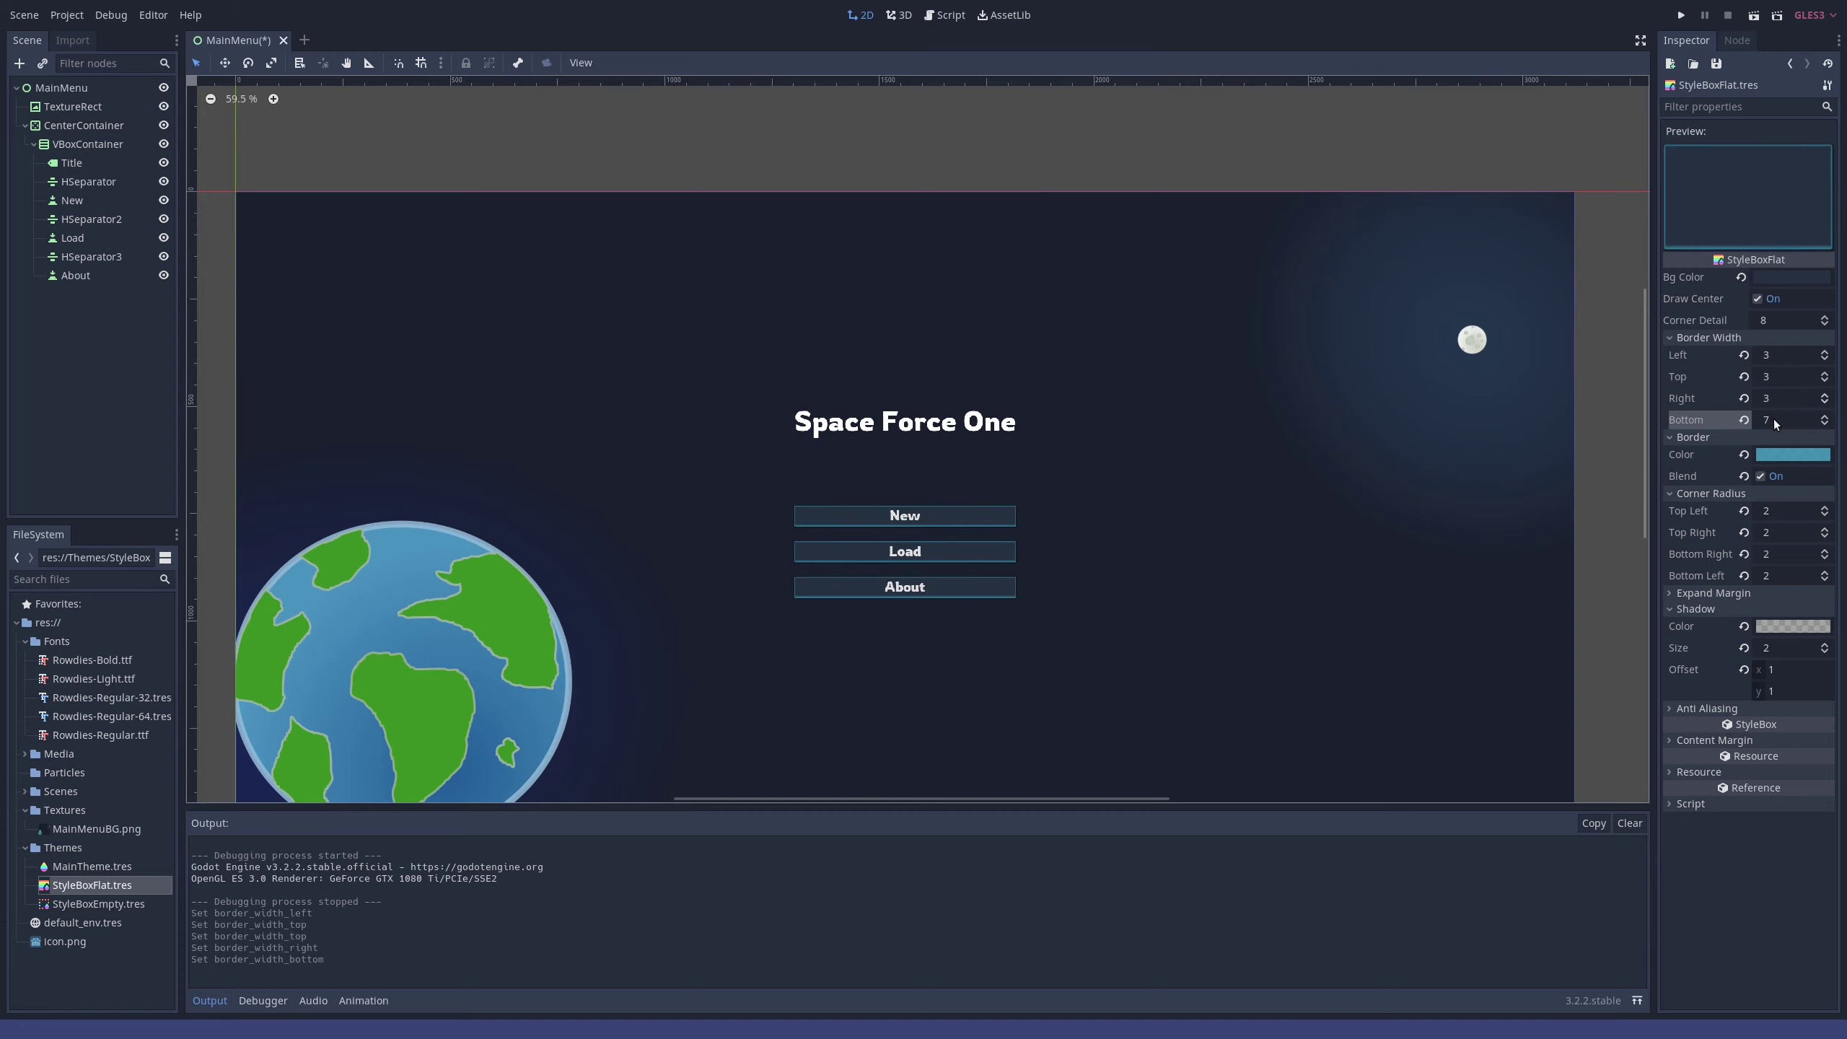
text(3)
key(Return)
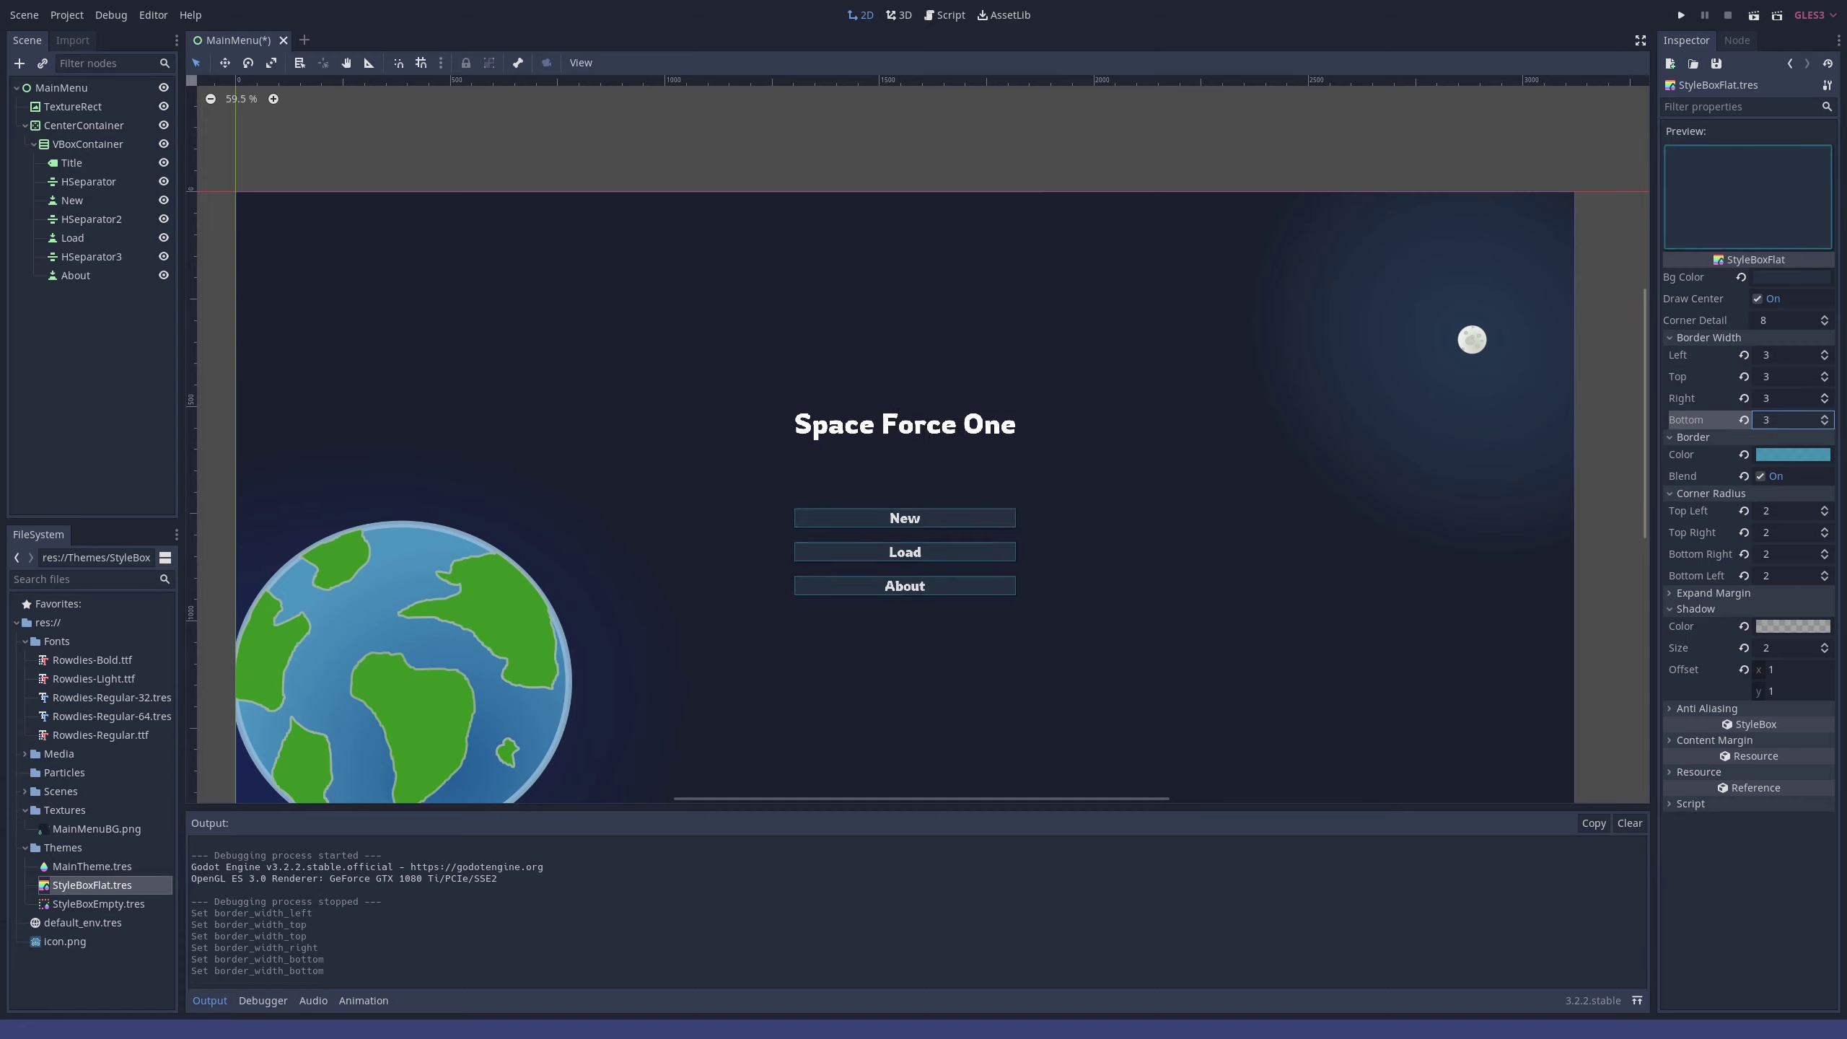
- Set all four border widths of StyleBoxFlat.tres to 5 and compare the border with blending off and on
click(1793, 355)
text(5)
click(1789, 377)
text(5)
click(1785, 399)
text(5)
click(1763, 427)
text(5)
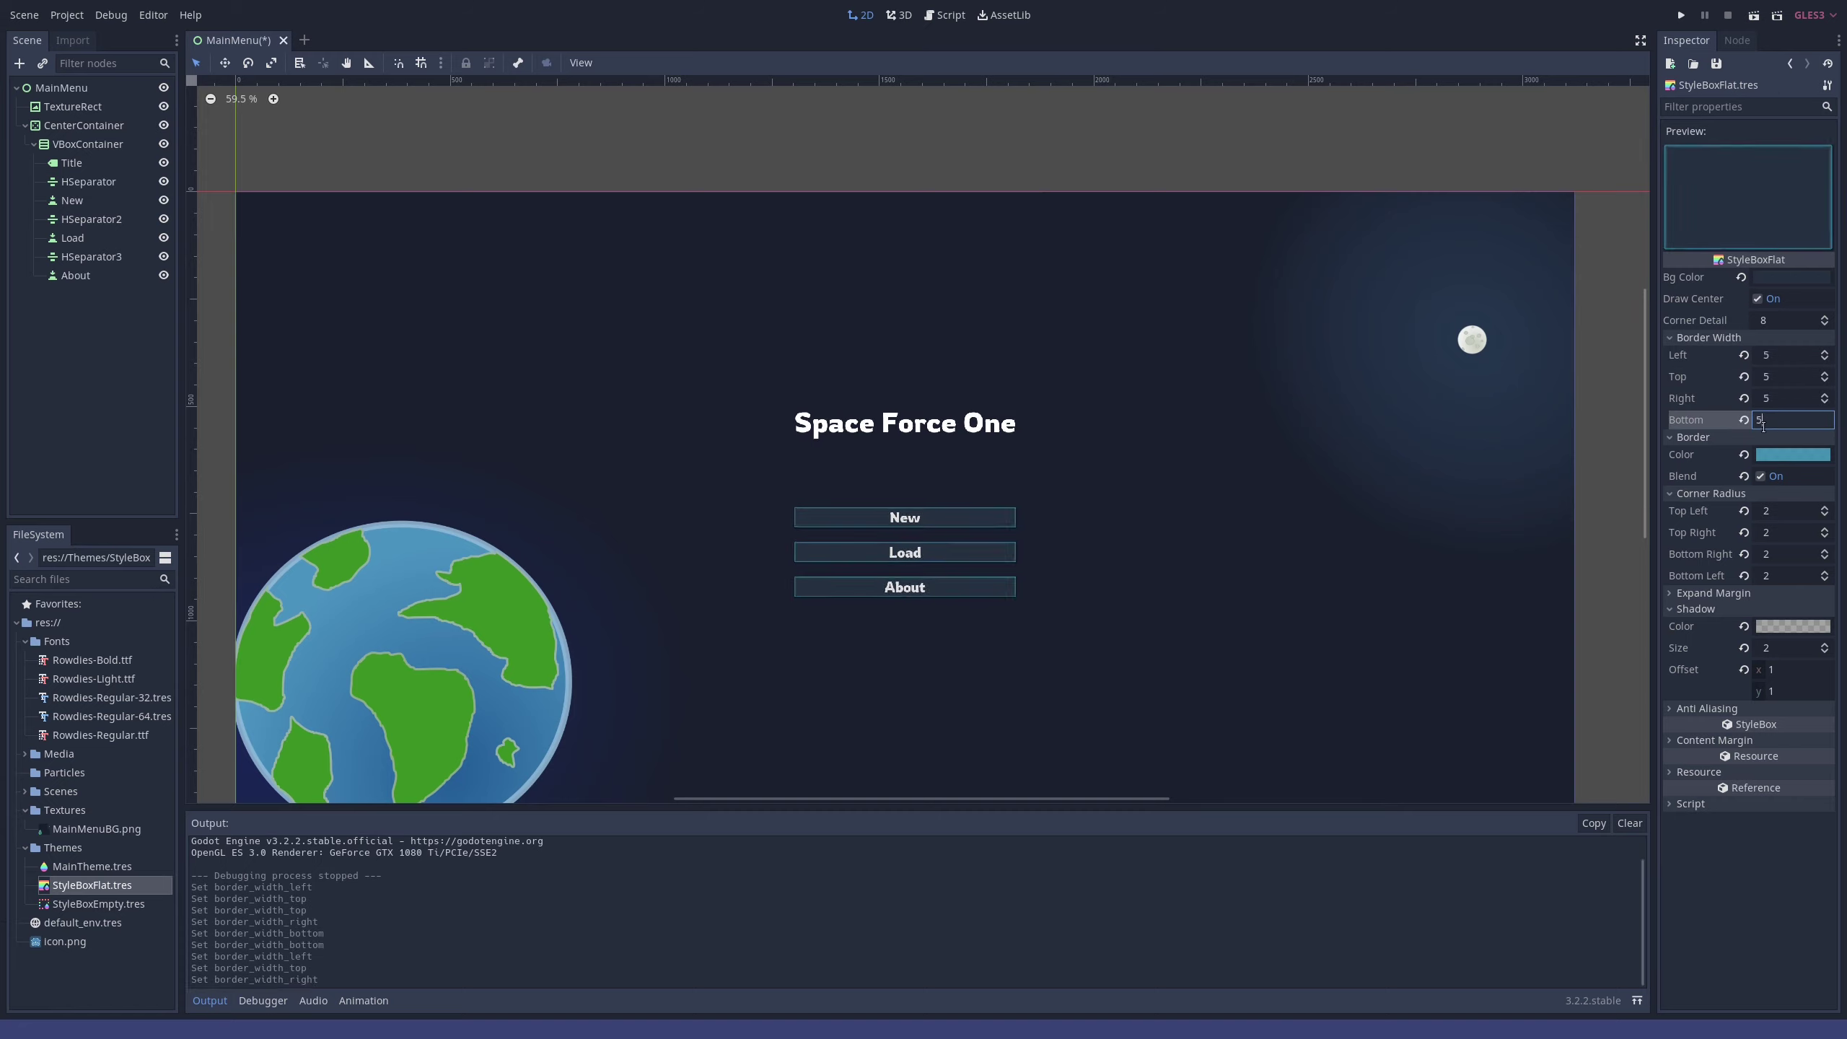
click(1750, 478)
click(1750, 479)
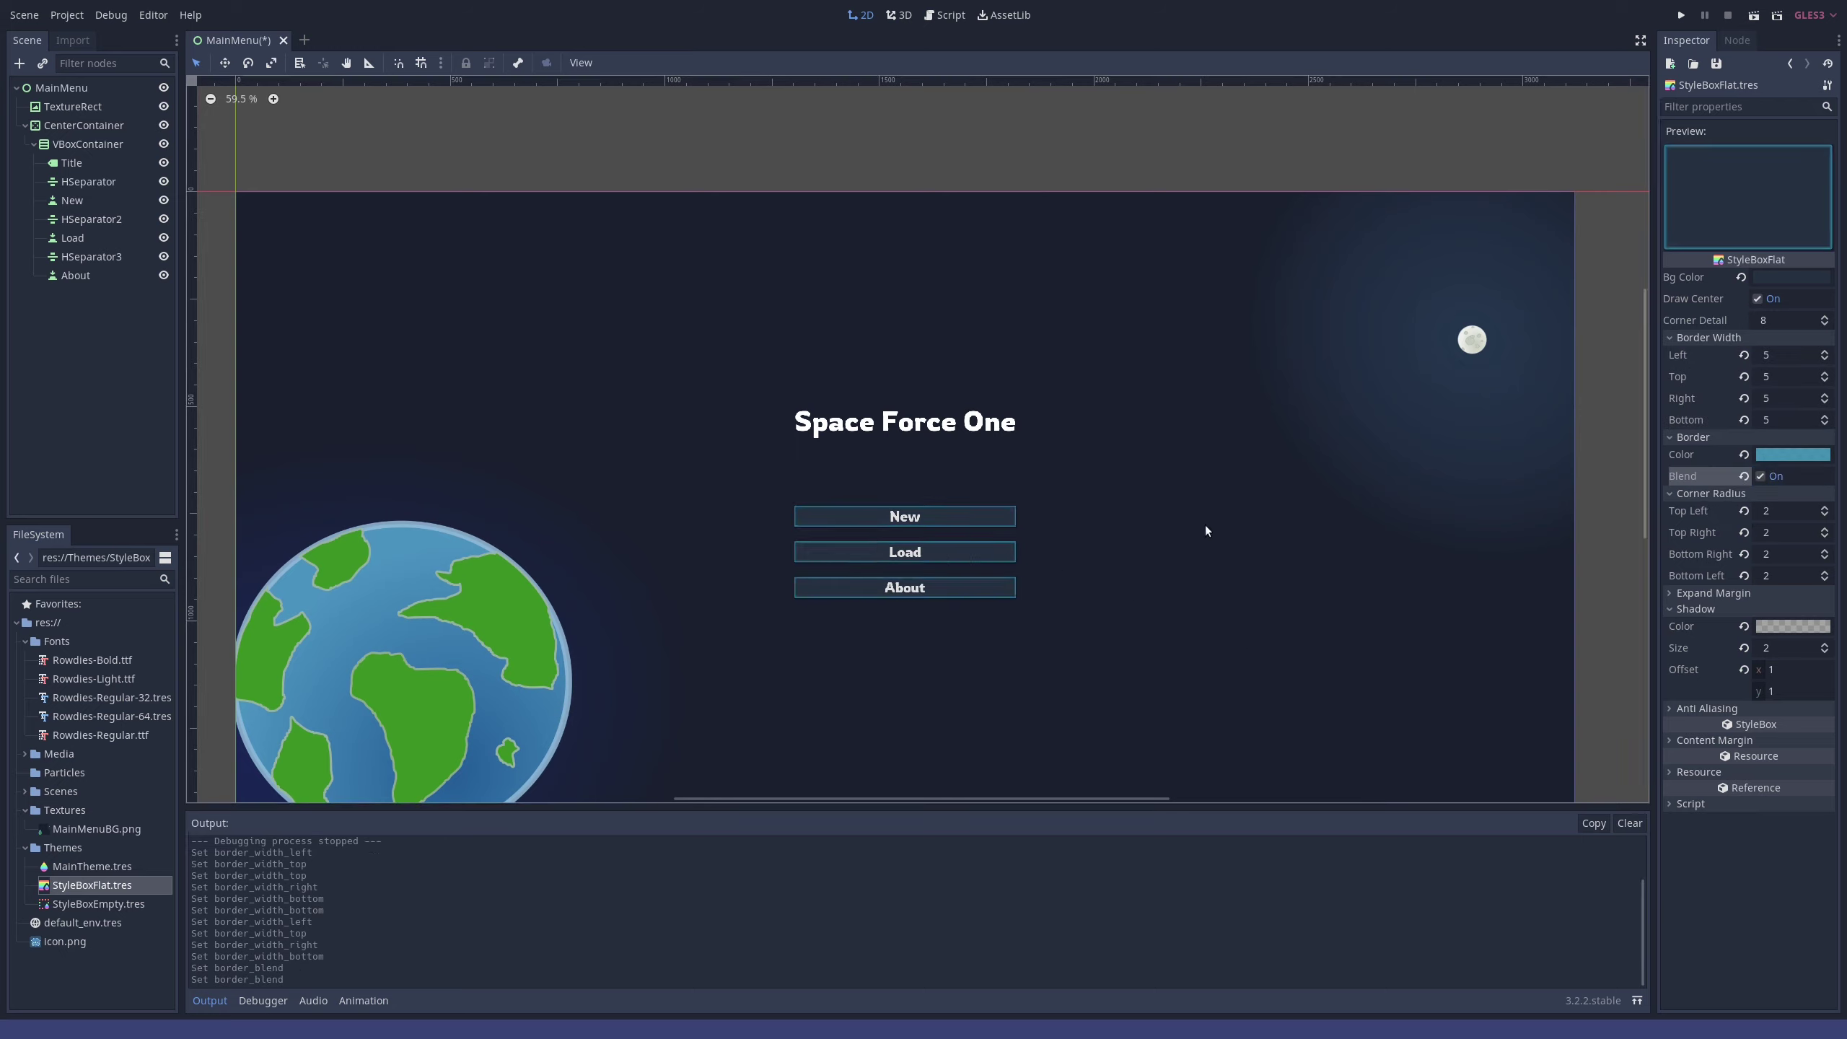
- Set the corner radius of StyleBoxFlat.tres to 4 on all four corners
click(1777, 512)
text(4)
click(1775, 533)
text(4)
click(1775, 555)
text(4)
click(1774, 577)
text(4)
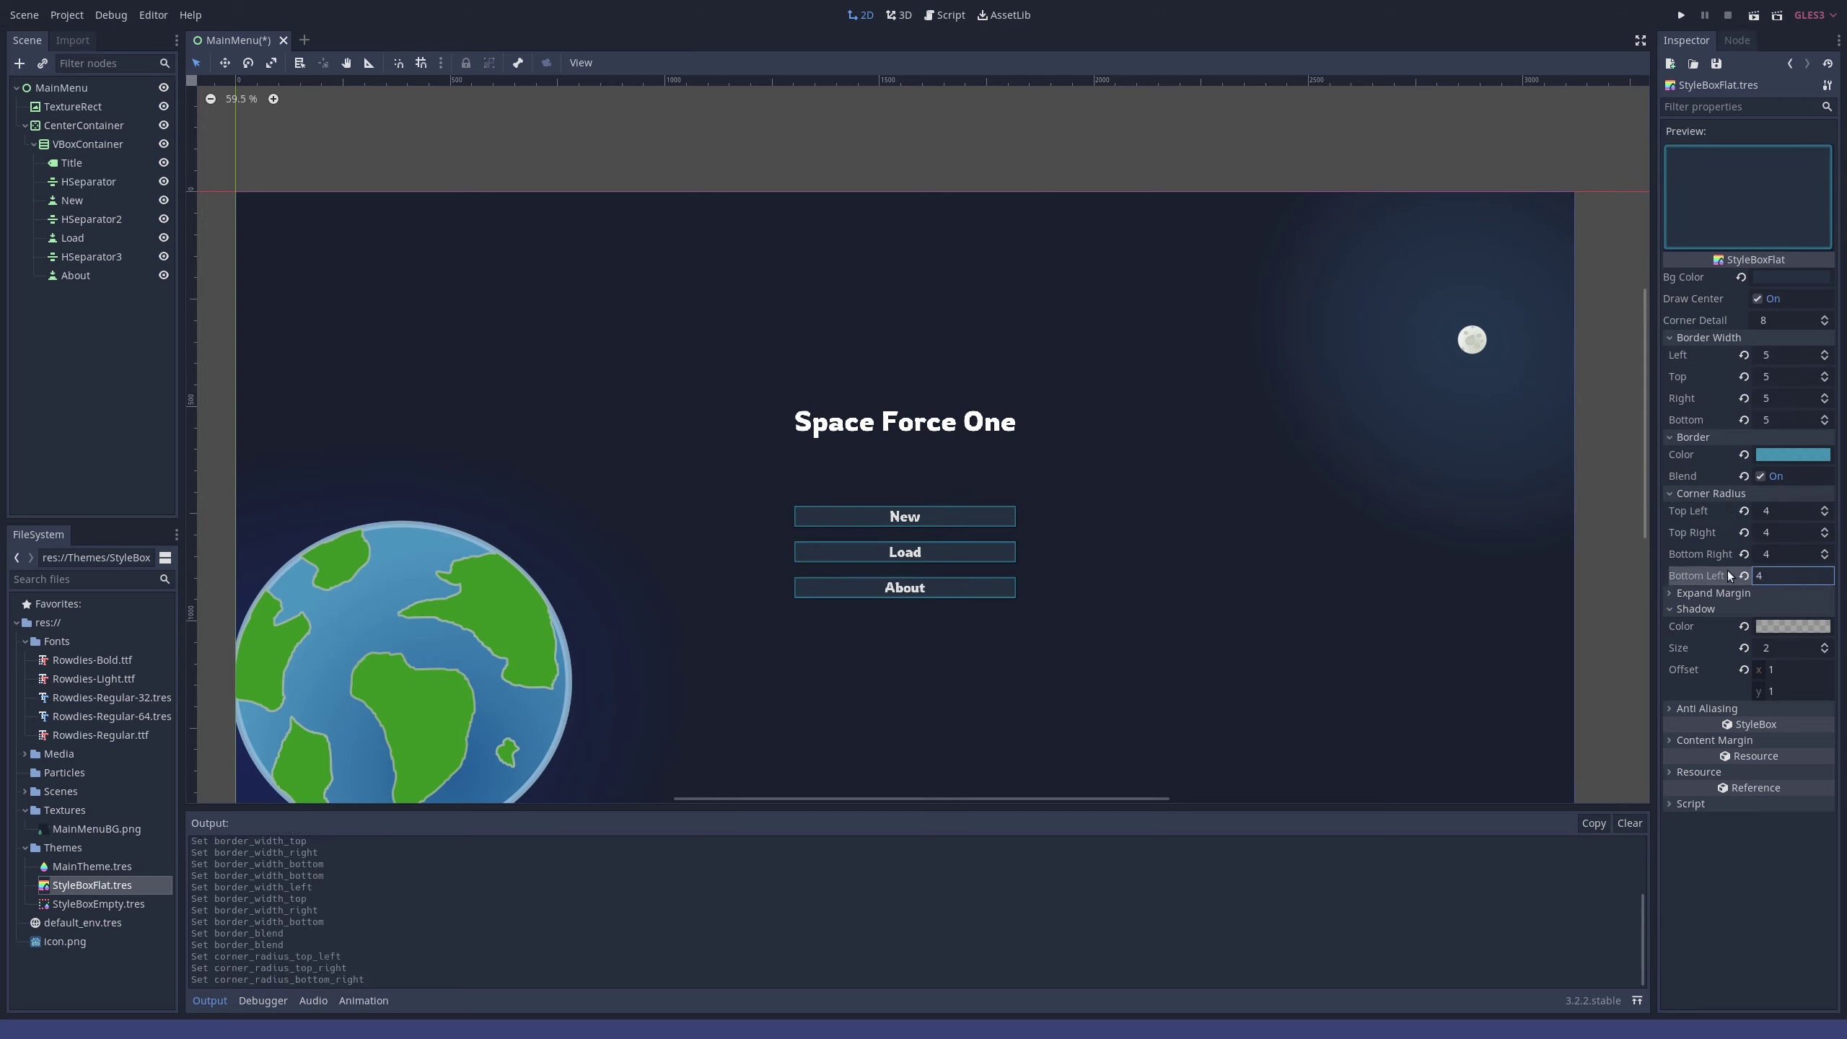
- Set the shadow size to 4 and its offset to 3 on x and y, and check the whole menu
click(1775, 648)
text(4)
click(1775, 670)
text(3)
click(1774, 691)
text(3)
key(Return)
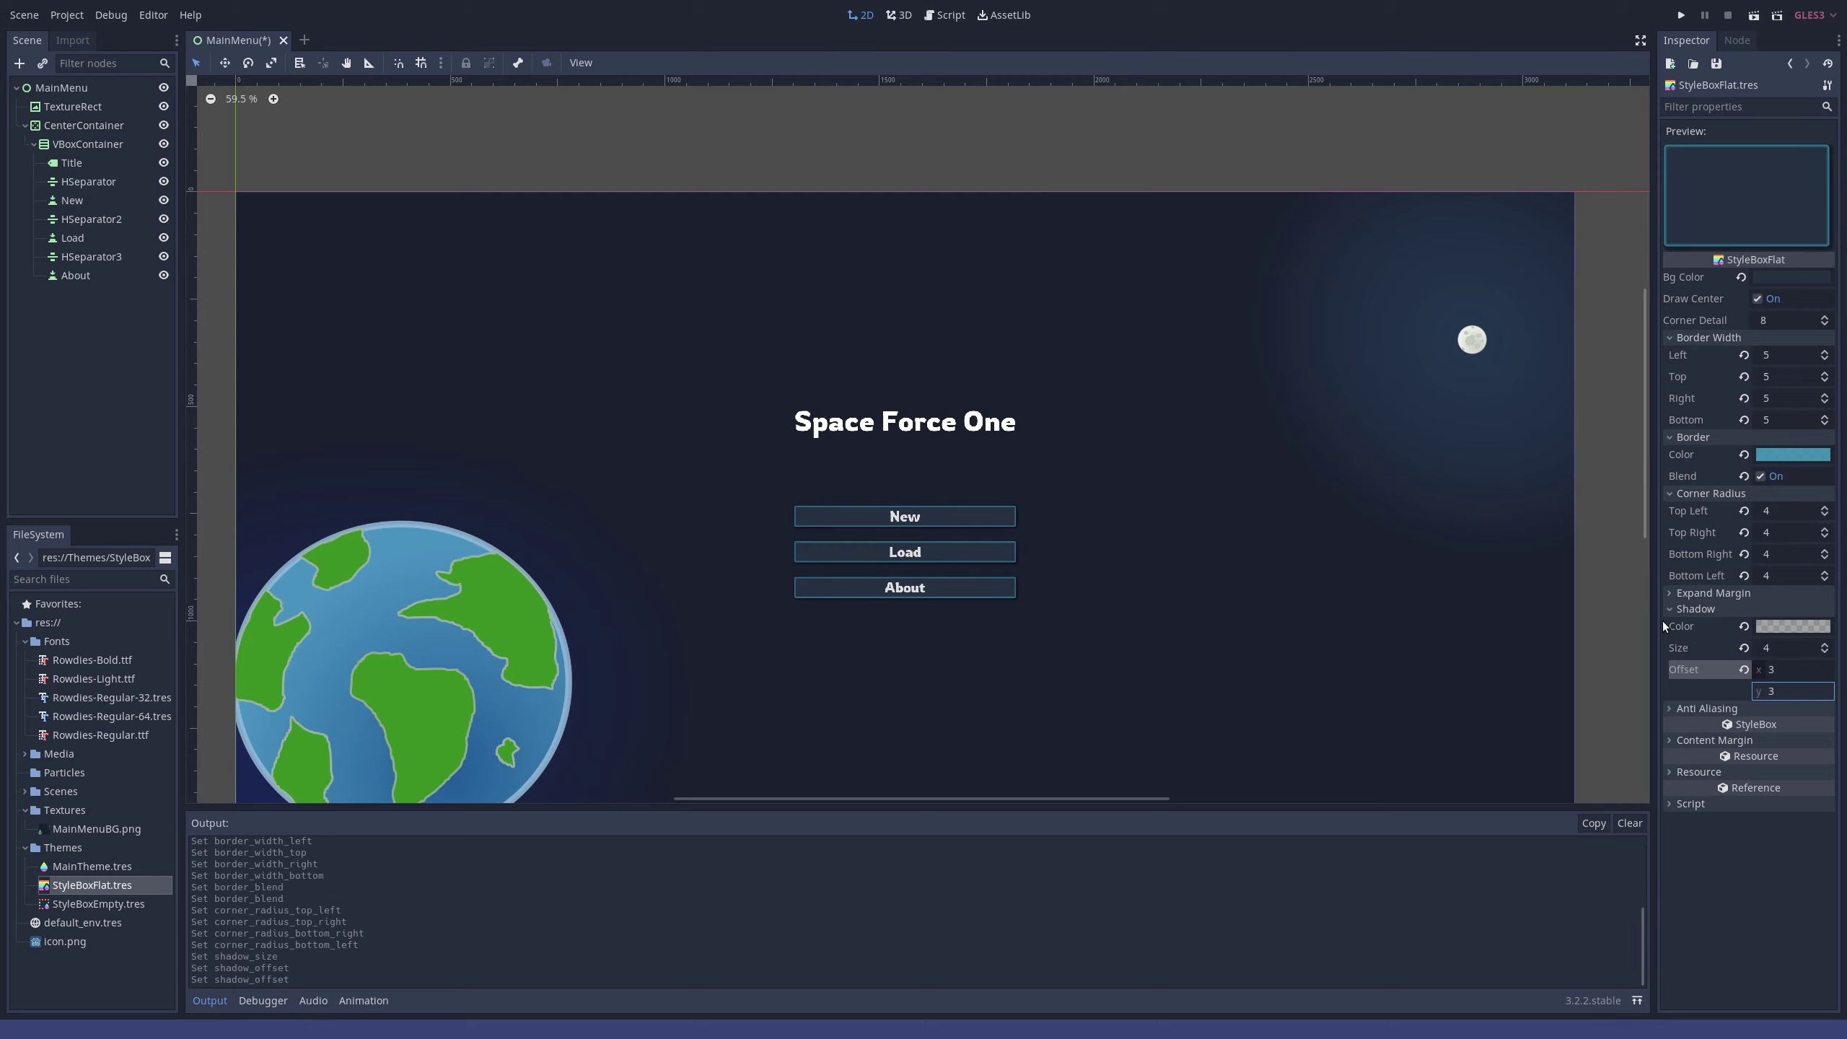
click(1176, 166)
scroll(1171, 432, down, 2)
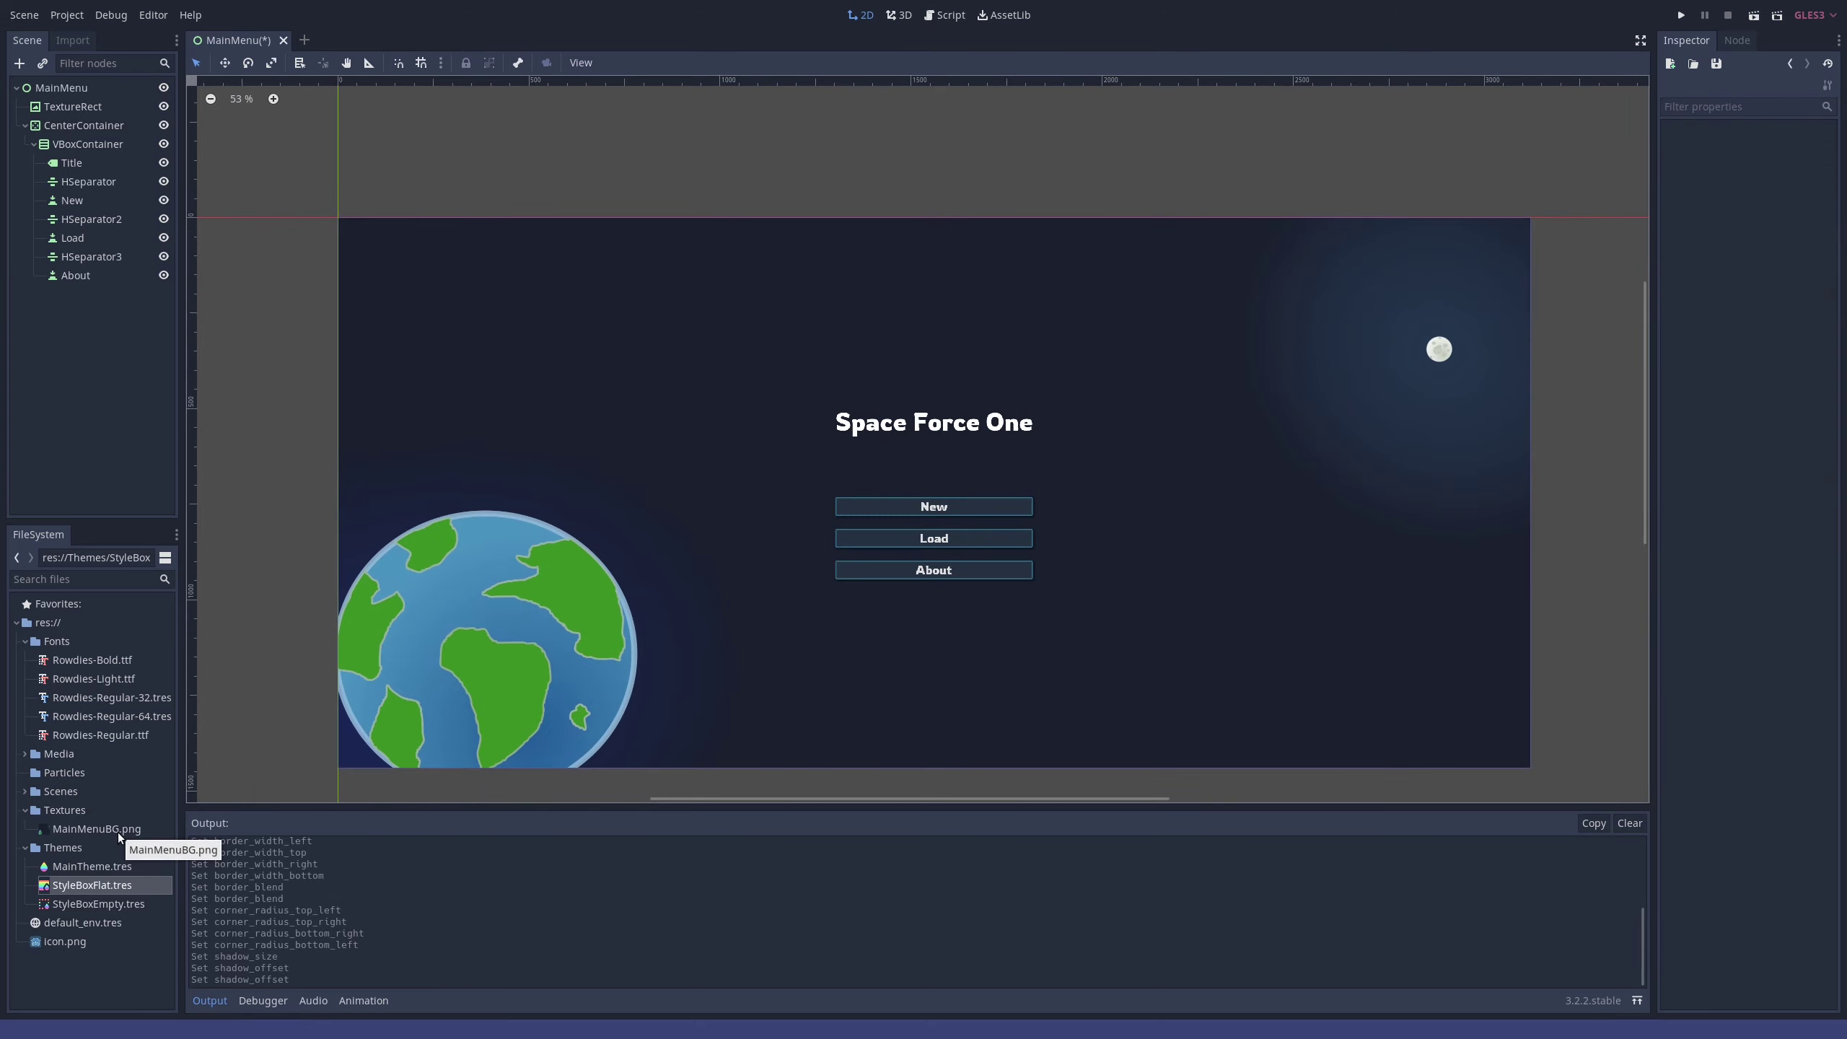
- Duplicate the HSeparator below the title and move the copy to the end of VBoxContainer, below About
click(95, 146)
click(85, 256)
right_click(91, 254)
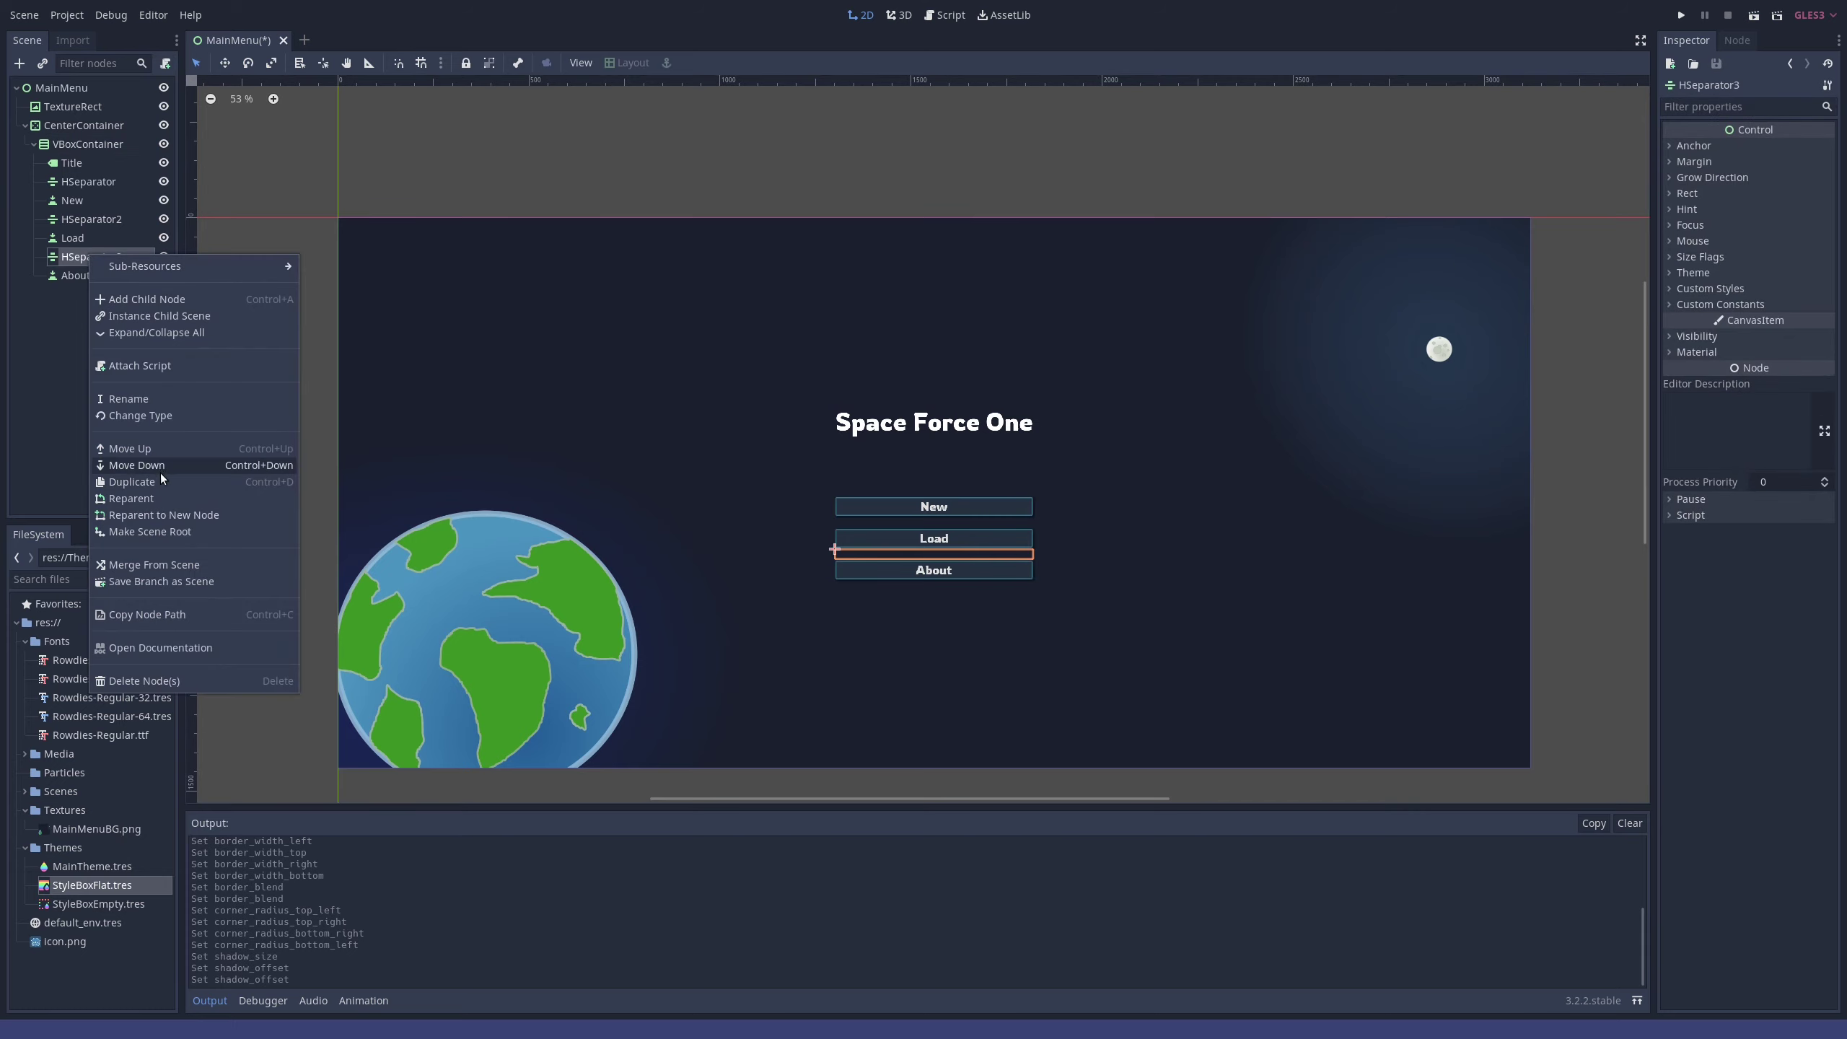
click(87, 180)
right_click(88, 182)
click(146, 410)
drag(87, 200, 98, 297)
- Duplicate the Title label and move the copy to the end of VBoxContainer, below HSeparator4
click(70, 164)
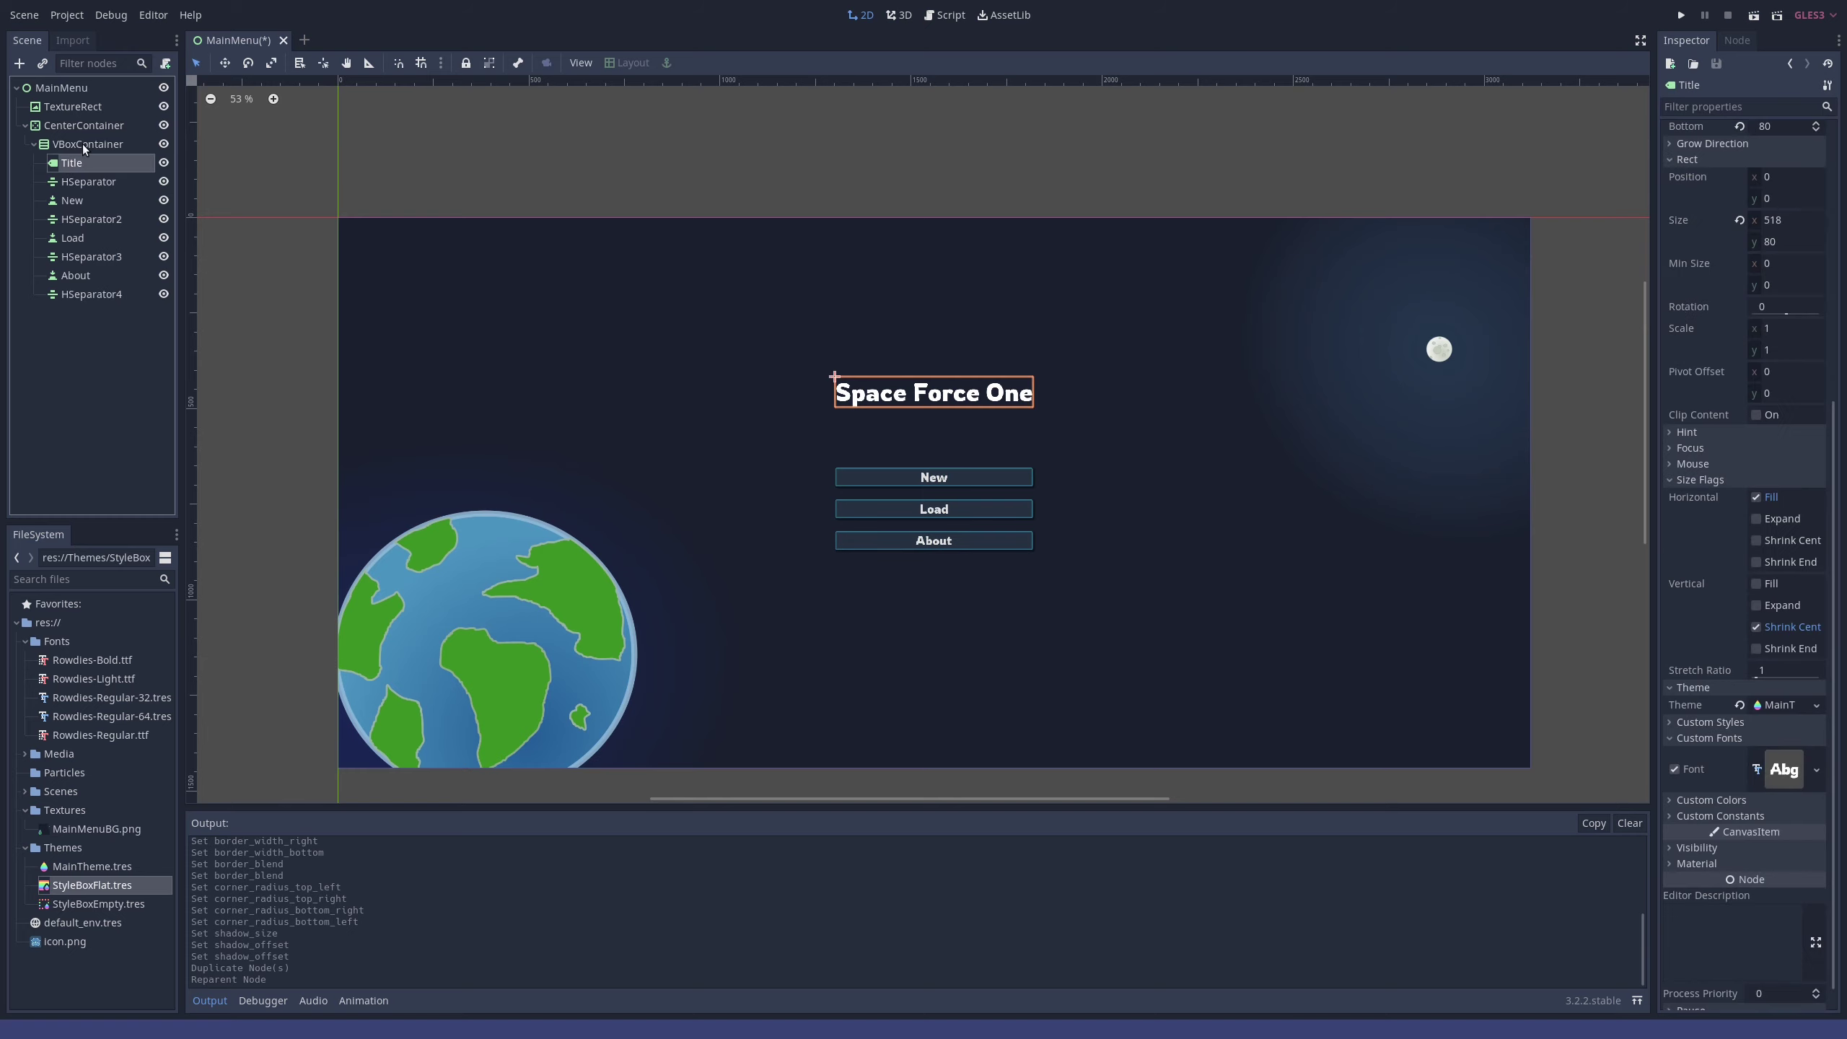
click(80, 146)
right_click(82, 147)
right_click(68, 160)
click(141, 388)
drag(80, 182, 85, 320)
- Rename the duplicated label Company and set its text to "TODO: Company Name"
click(101, 315)
text(Company)
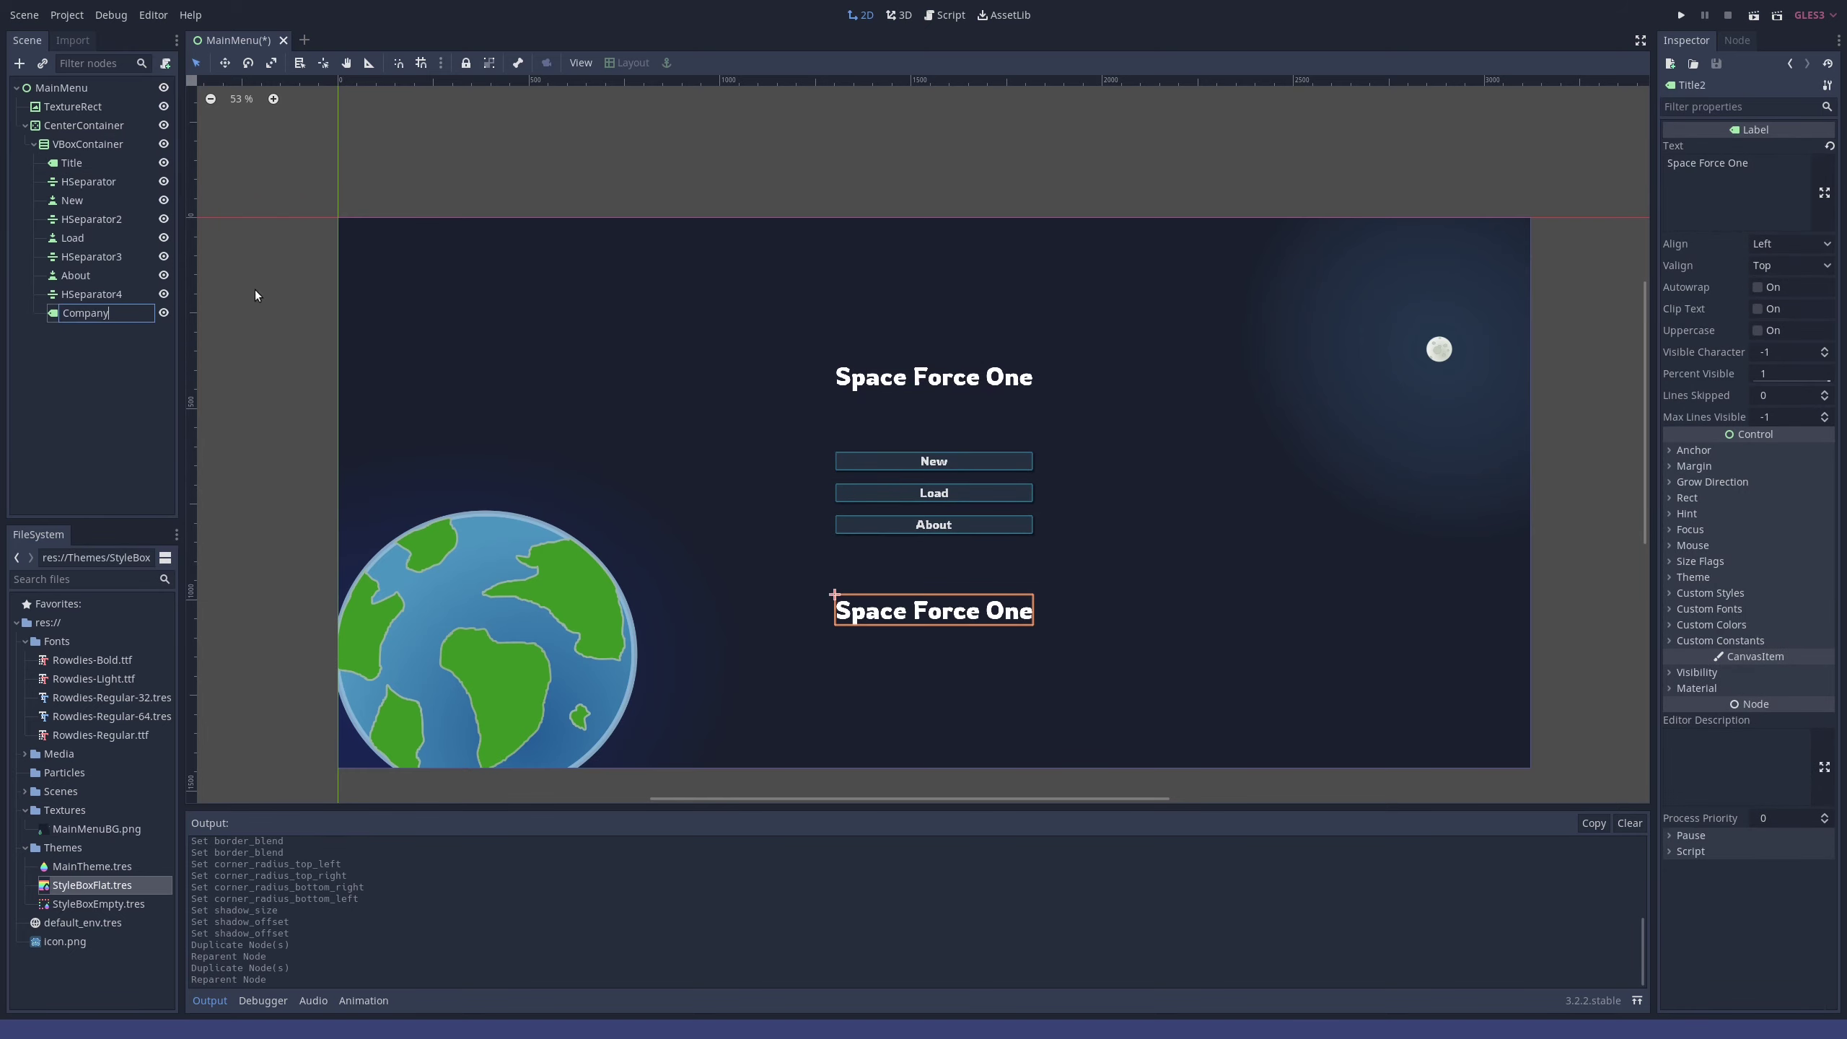
key(Return)
click(1738, 181)
key(ctrl+a)
text(T)
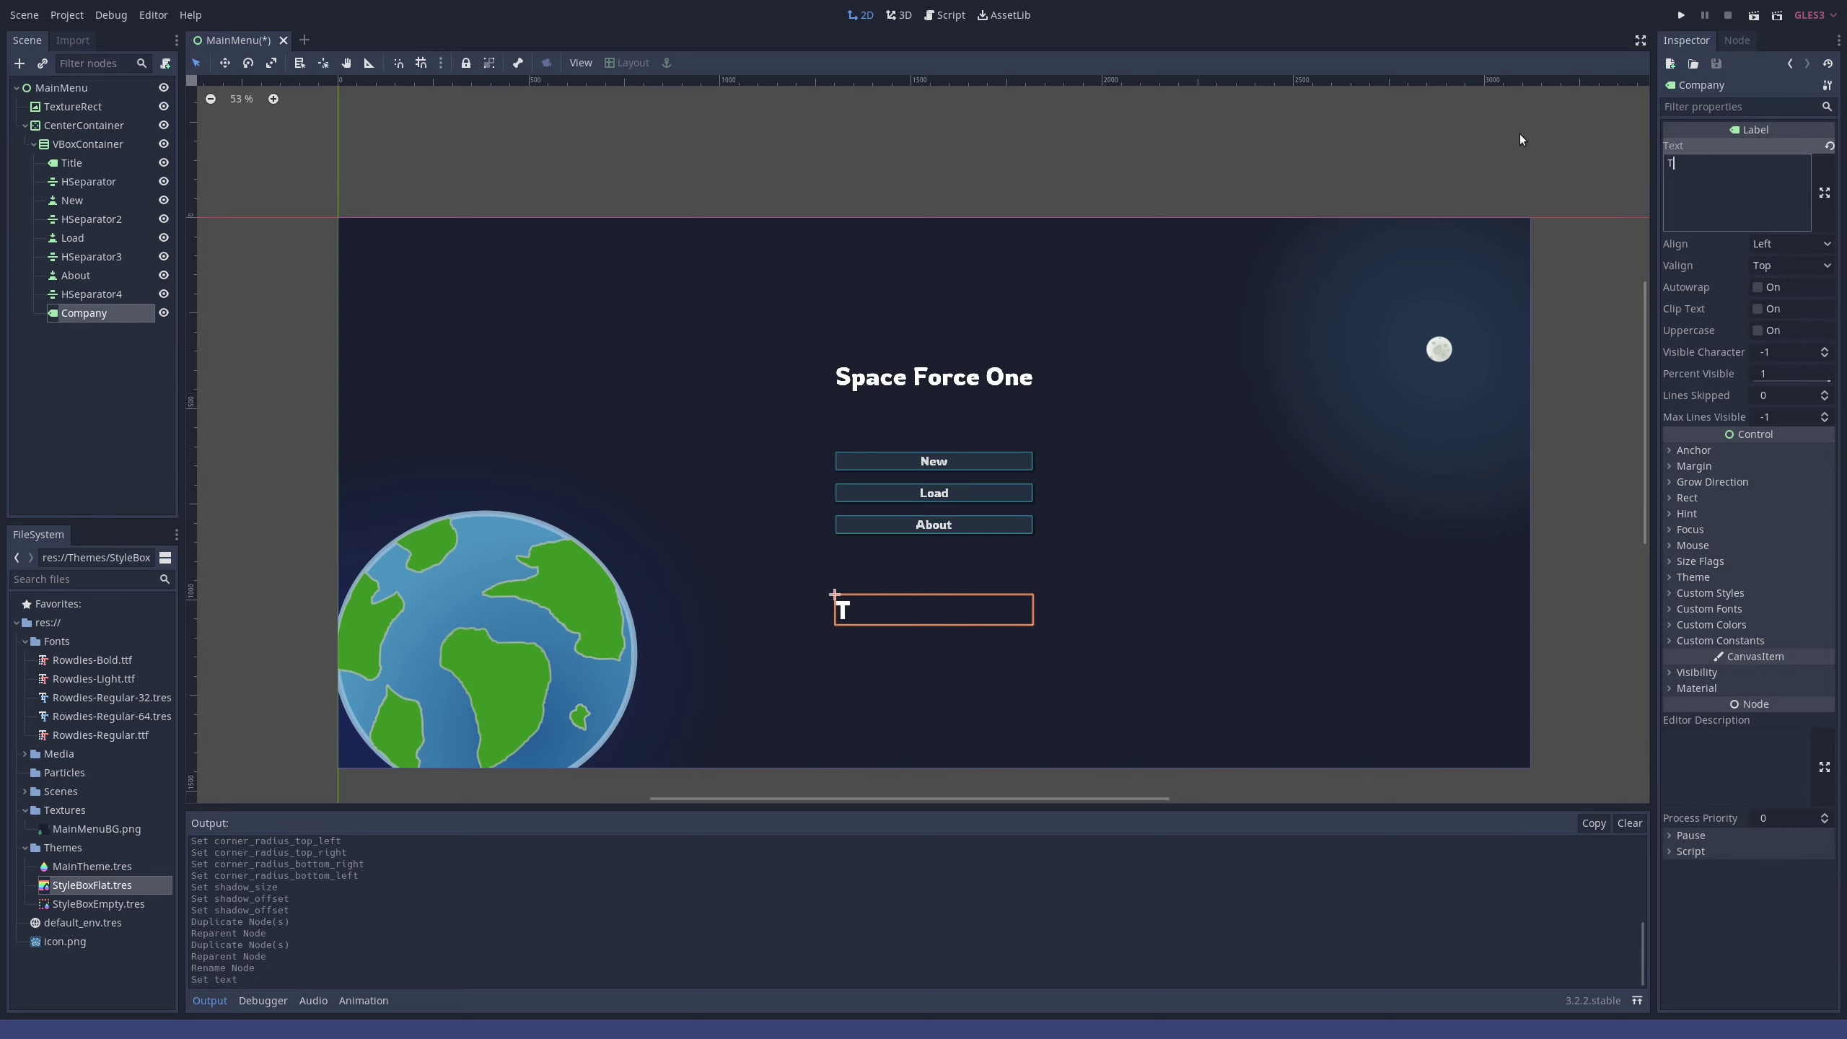
text(ODO: Company N)
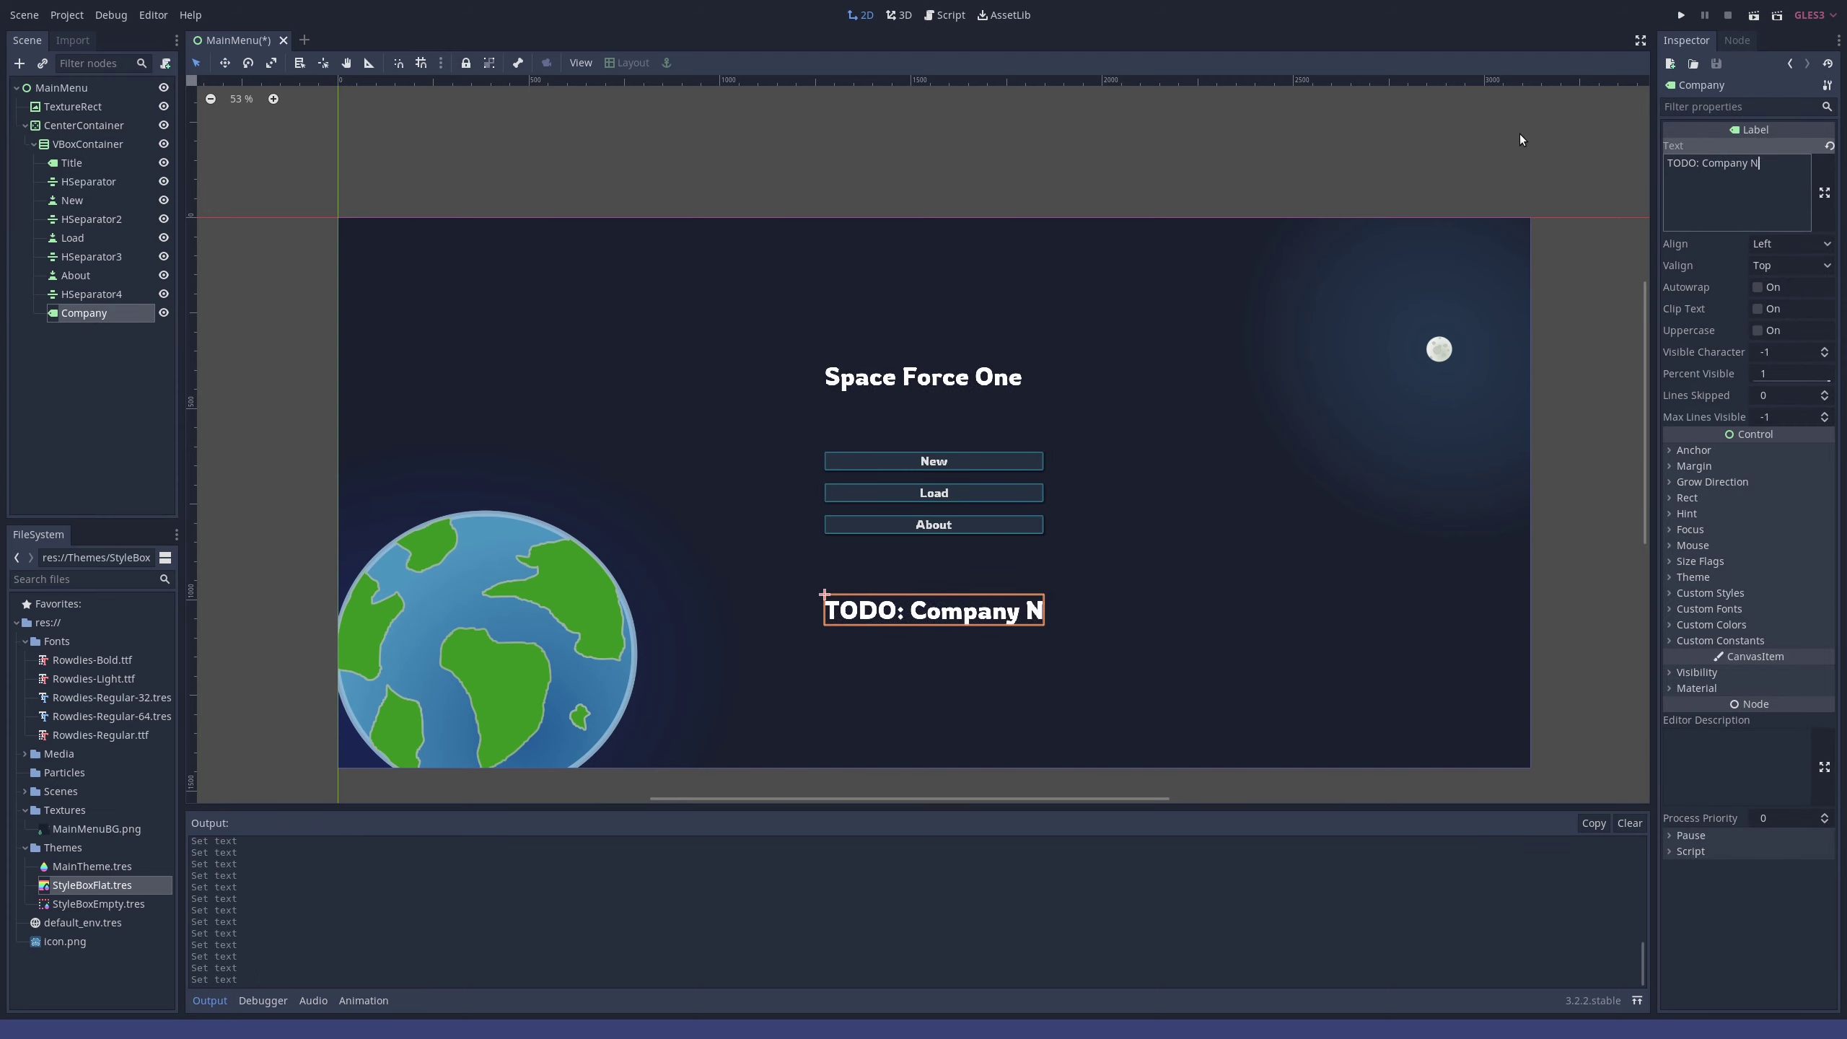
text(ame)
- Open the Company label's theme settings
click(1689, 577)
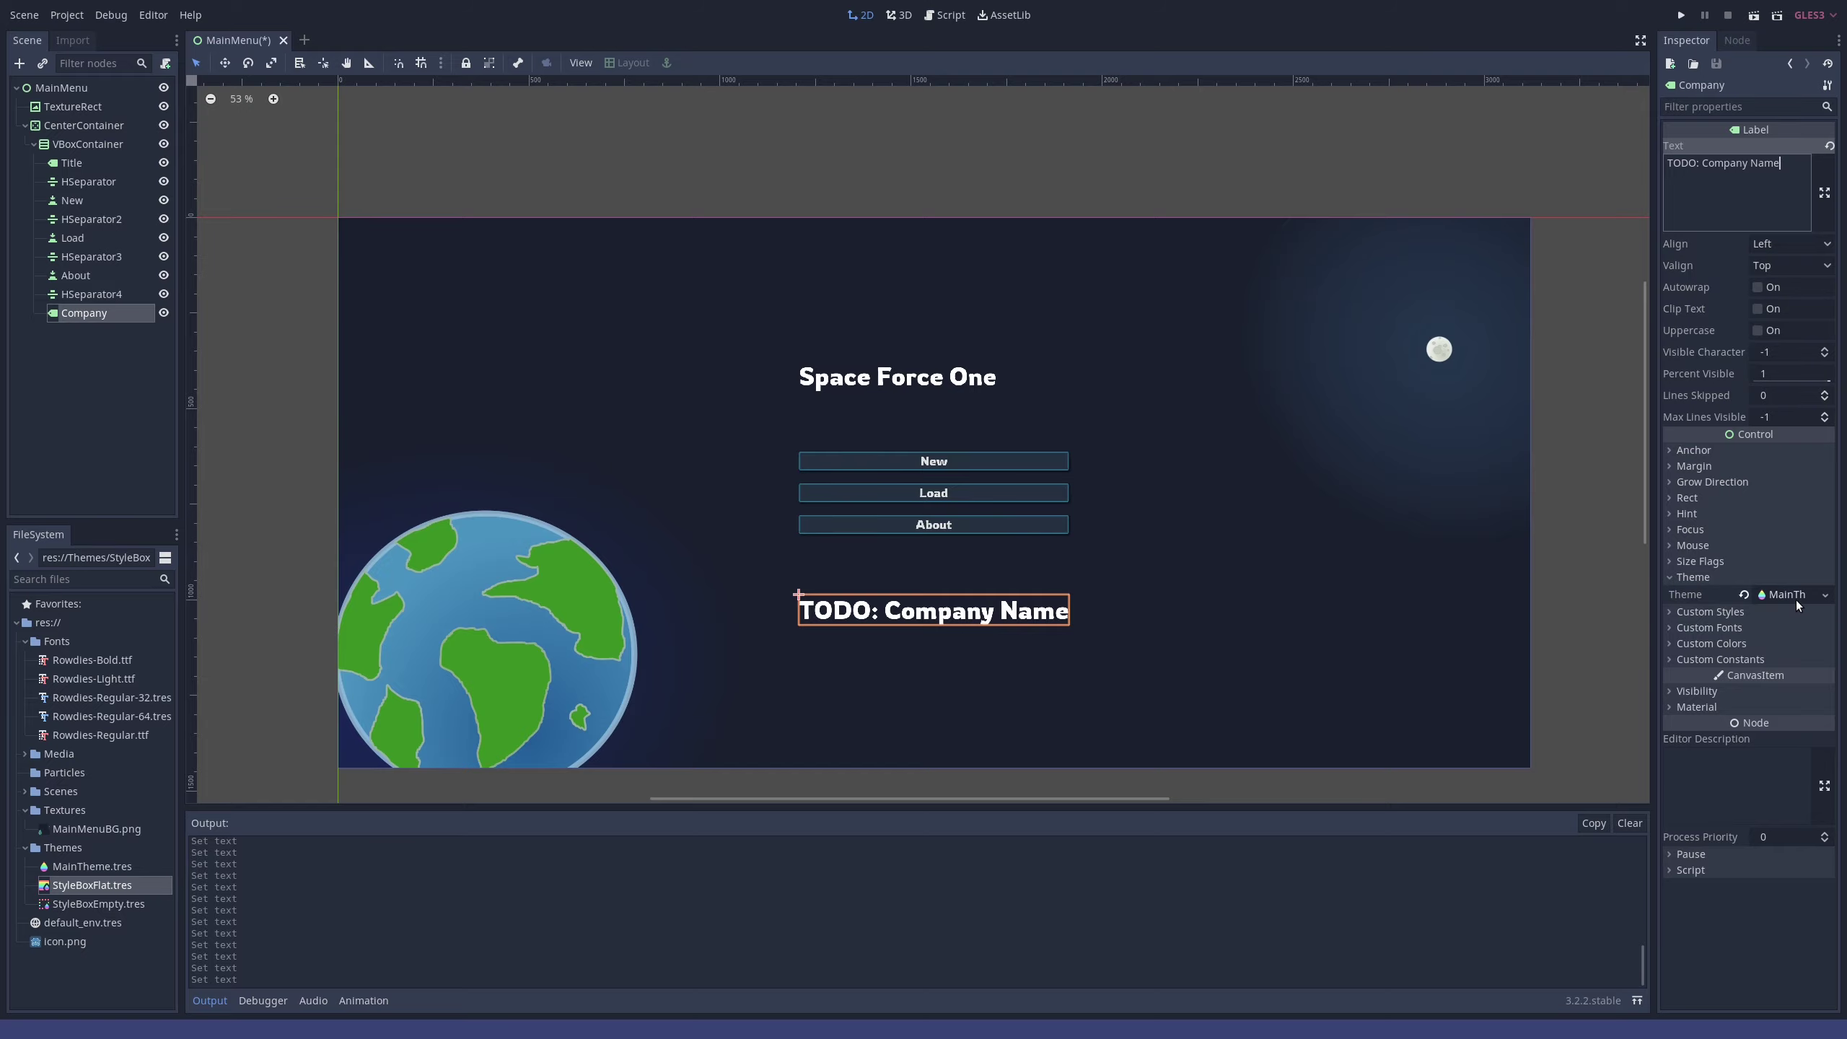